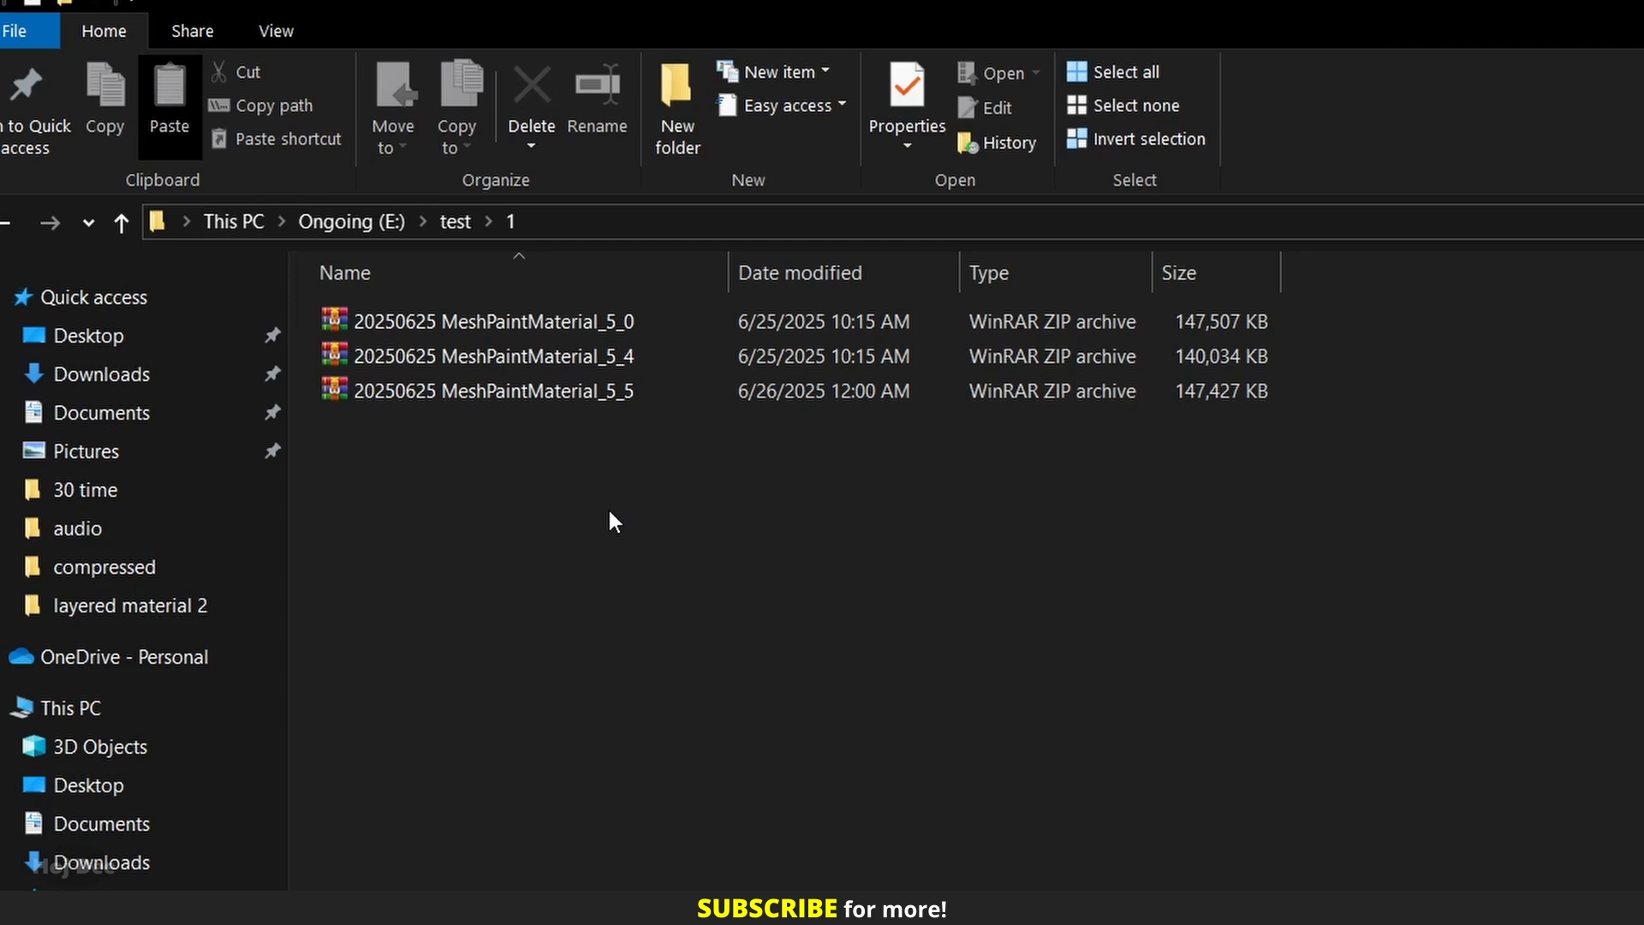
Create a folder named MeshPaint_5_4 and move the 20250625 MeshPaintMaterial_5_4 archive into it.
left_click(676, 128)
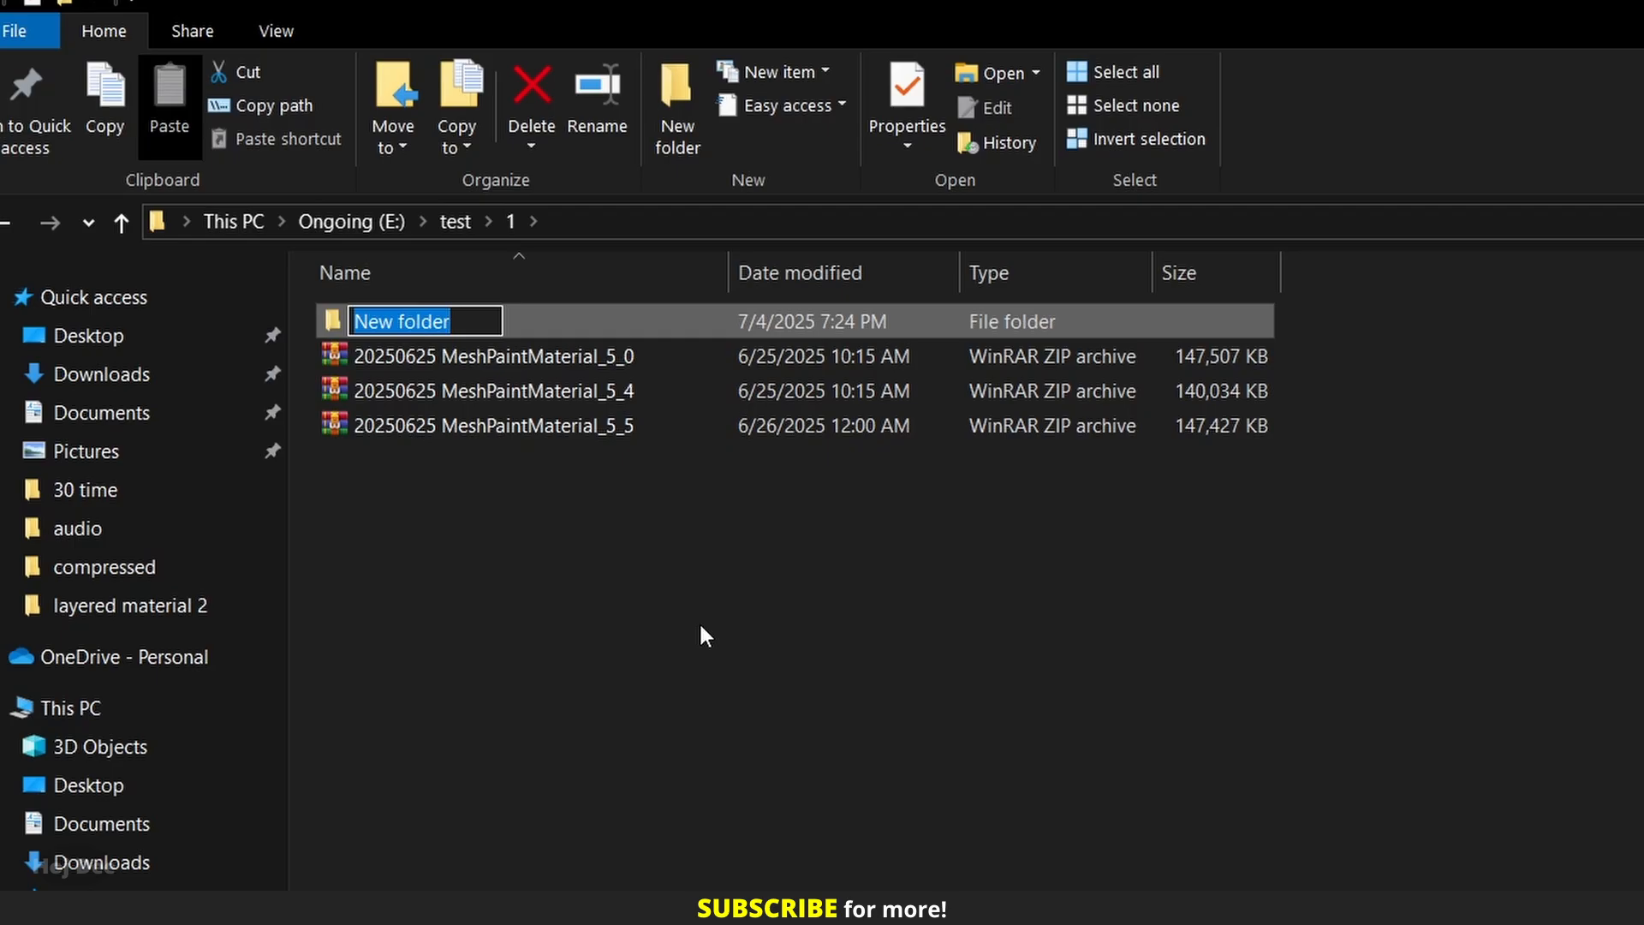
type("MeshPaint_5_4")
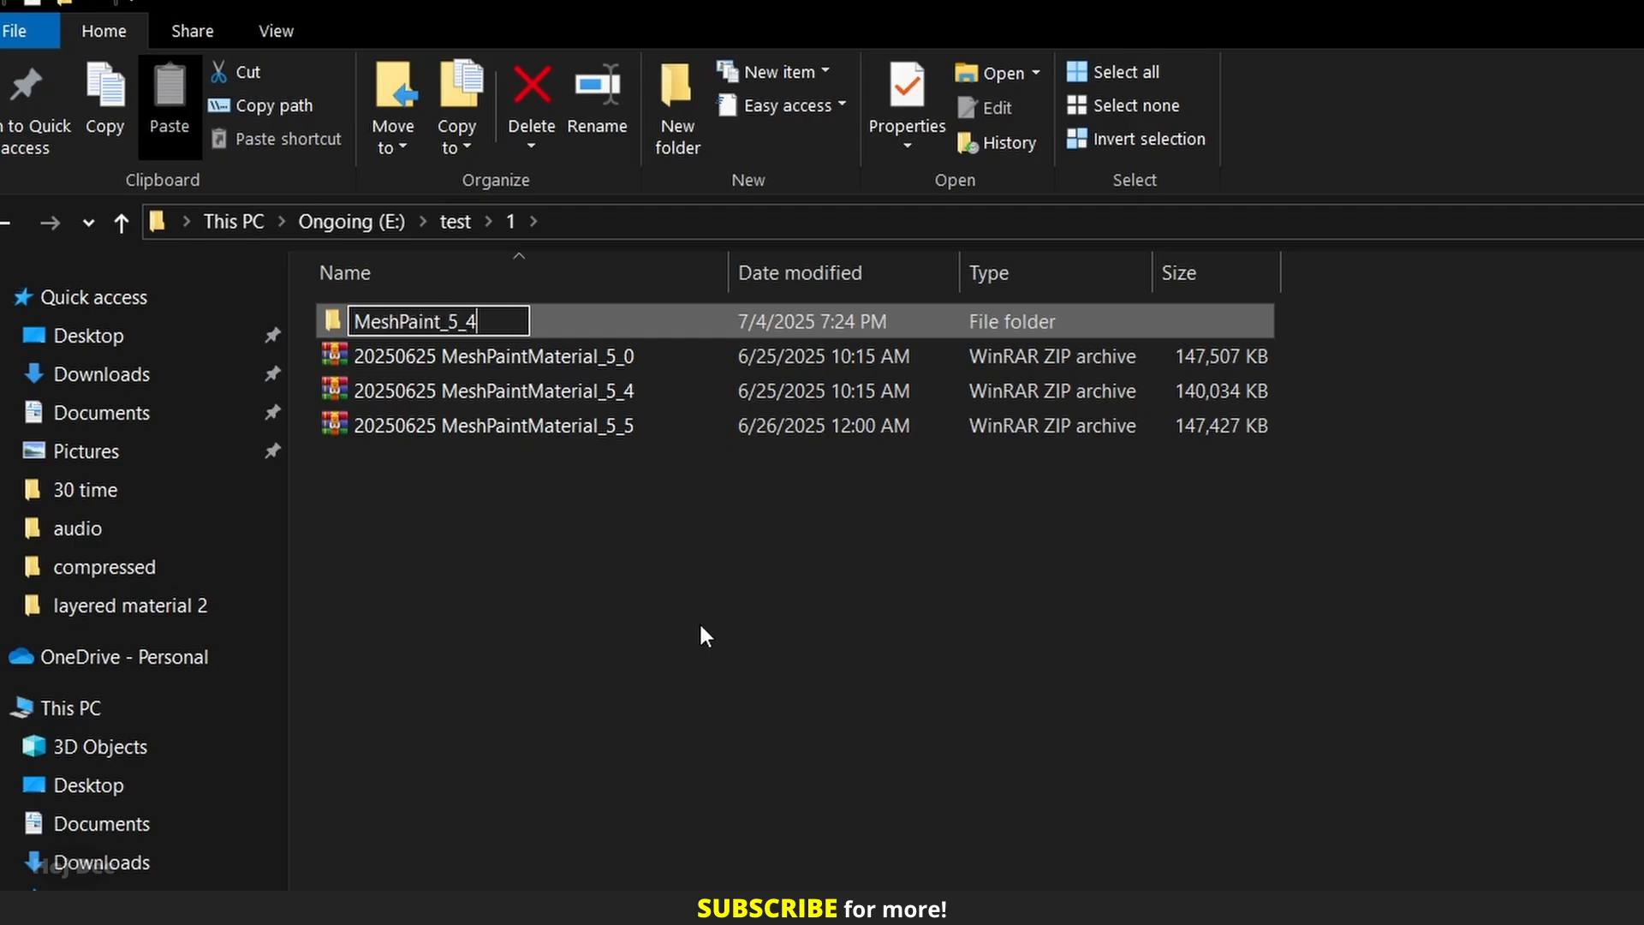
key("Return")
left_click(370, 394)
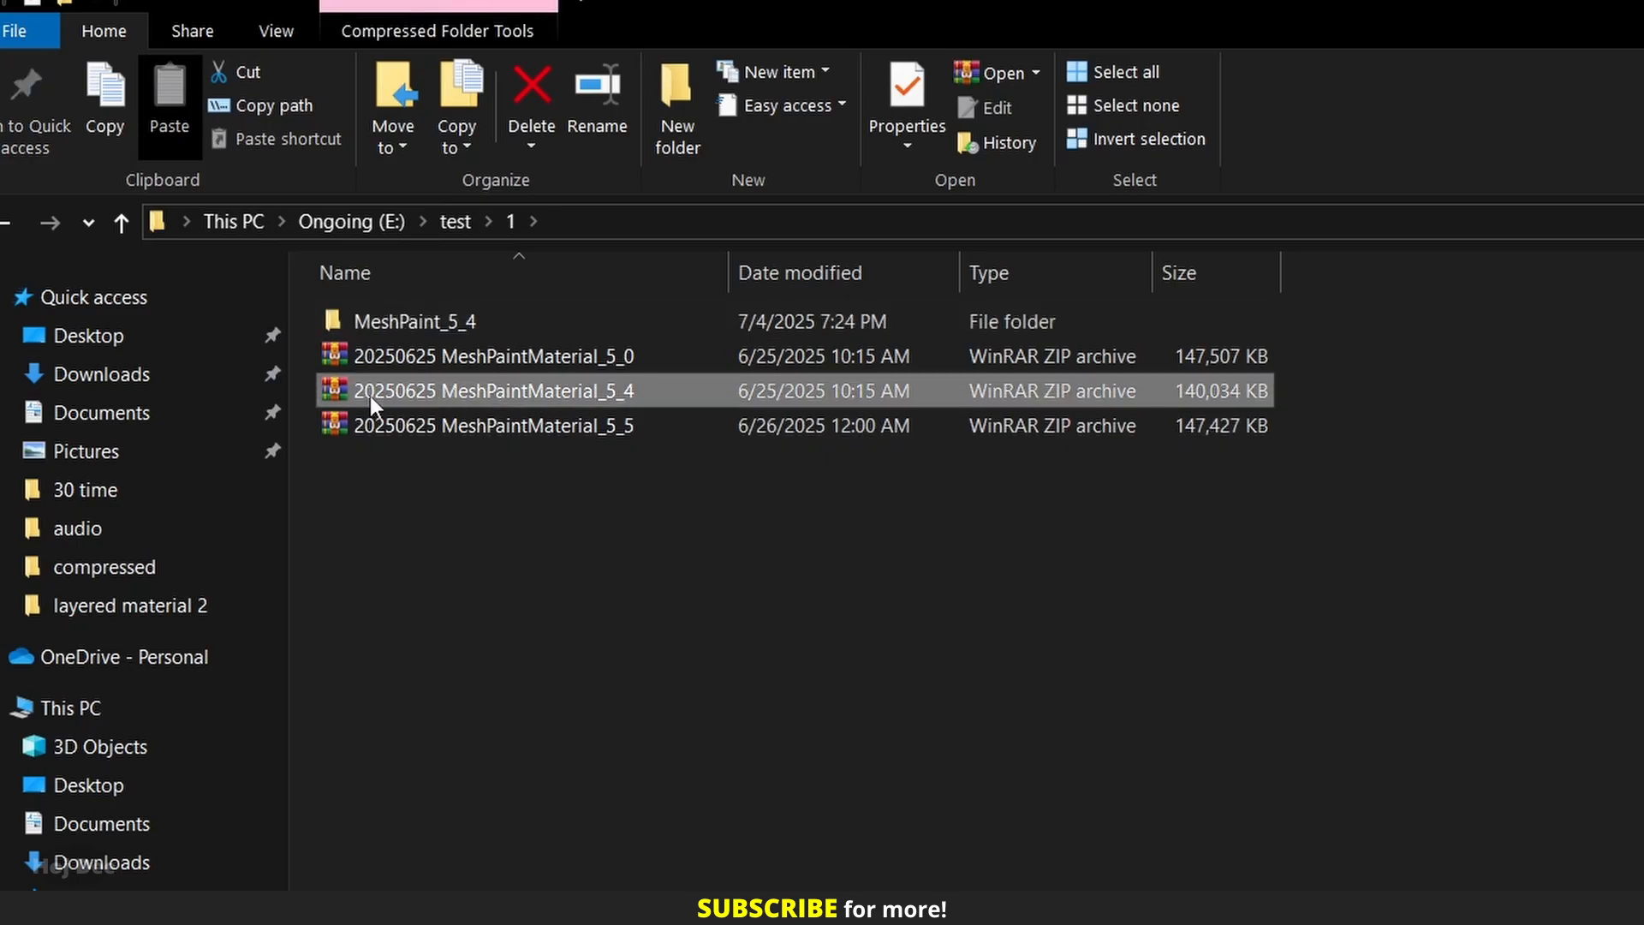
left_click_drag(391, 398, 392, 327)
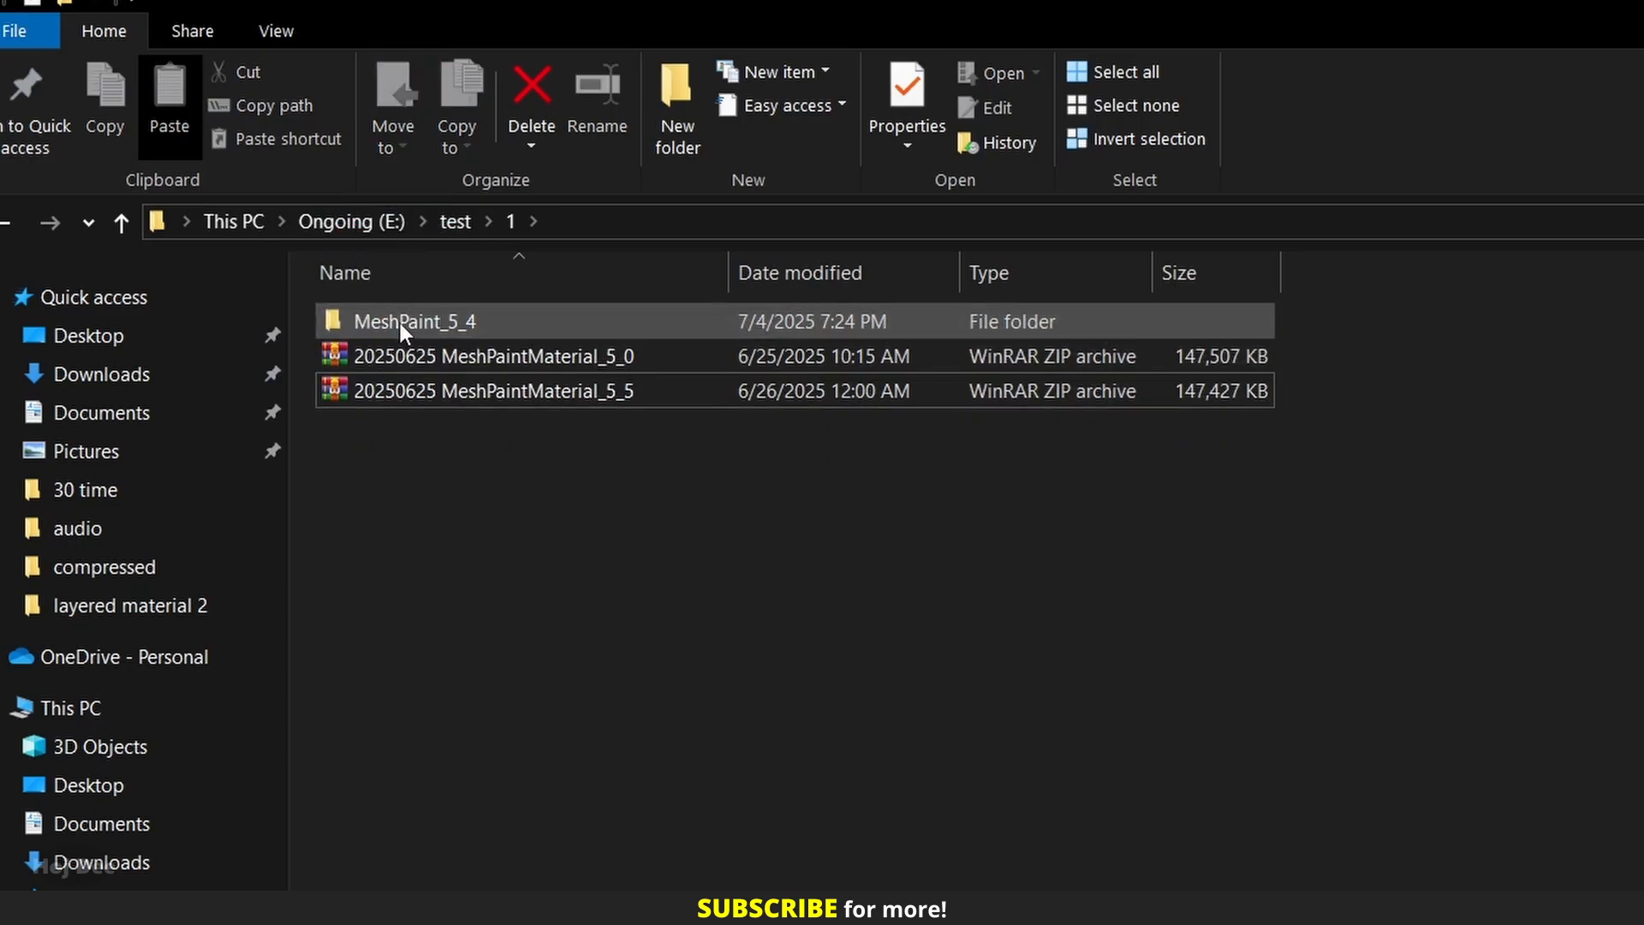
Extract the 20250625 MeshPaintMaterial_5_4 archive directly inside the MeshPaint_5_4 folder.
double_click(398, 321)
right_click(399, 325)
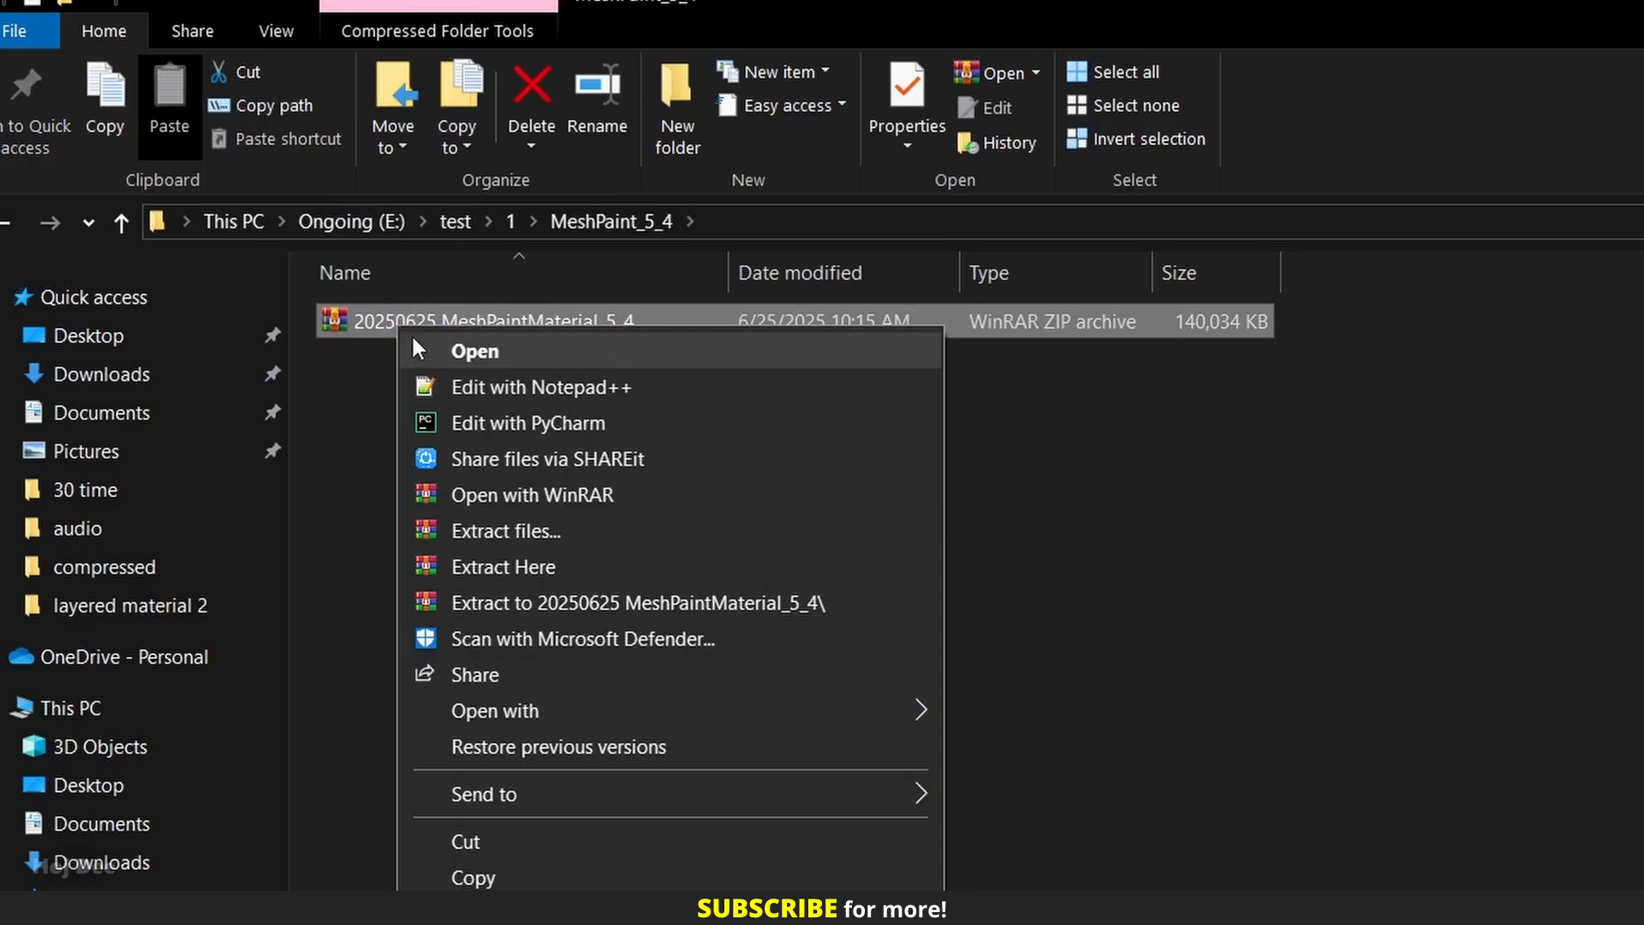
left_click(542, 569)
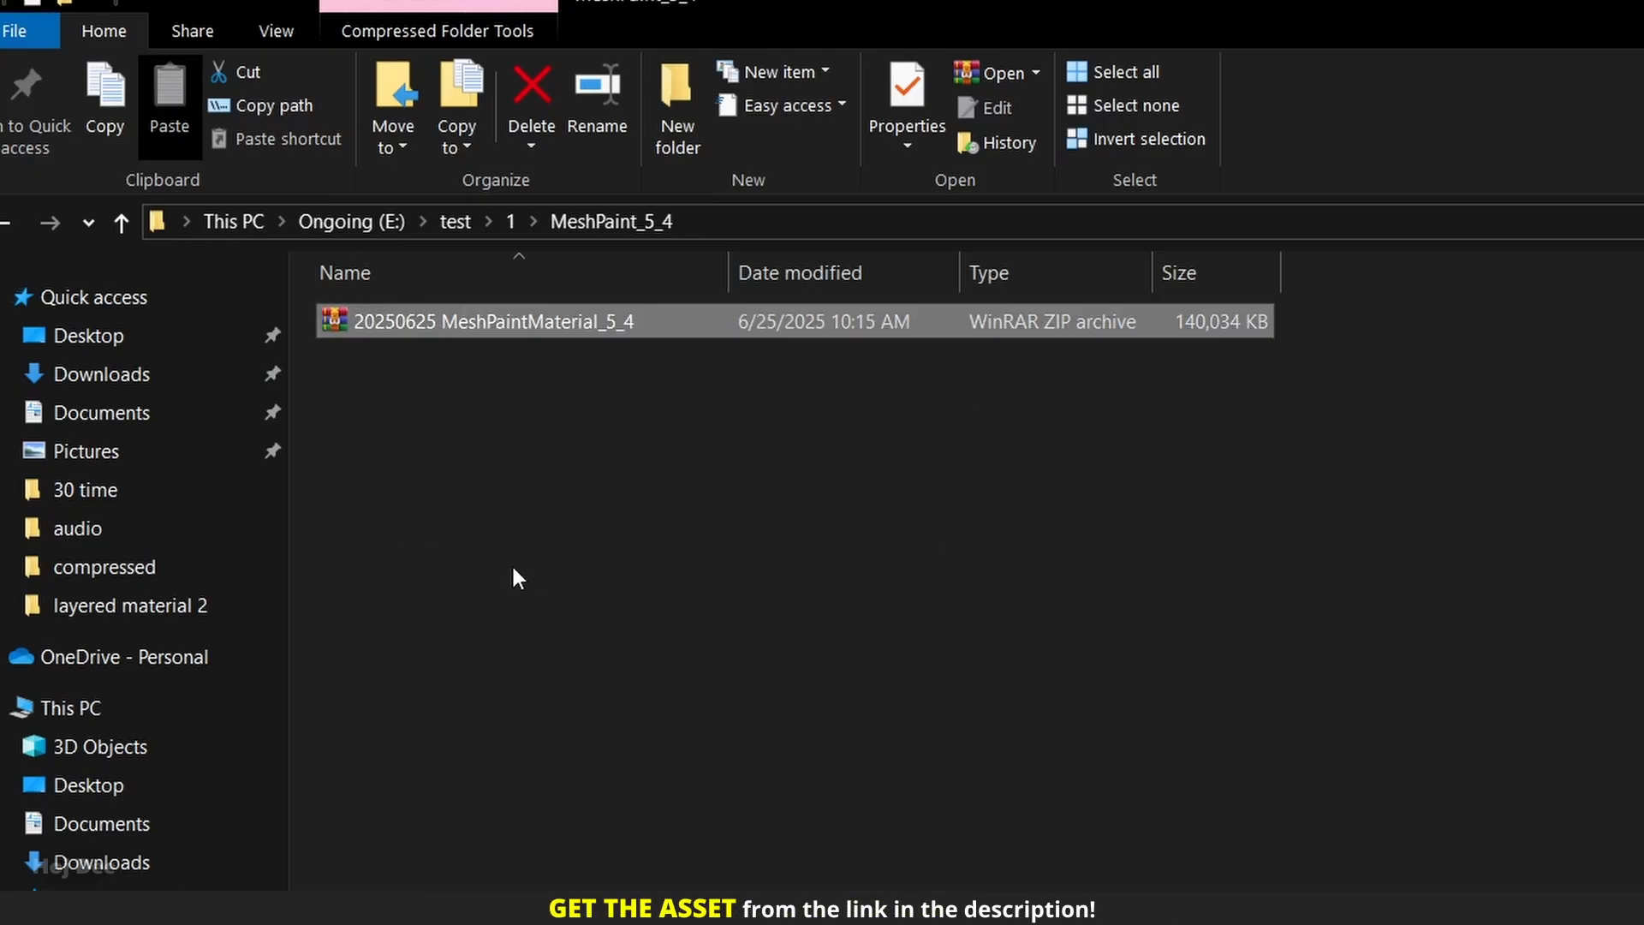
left_click(454, 428)
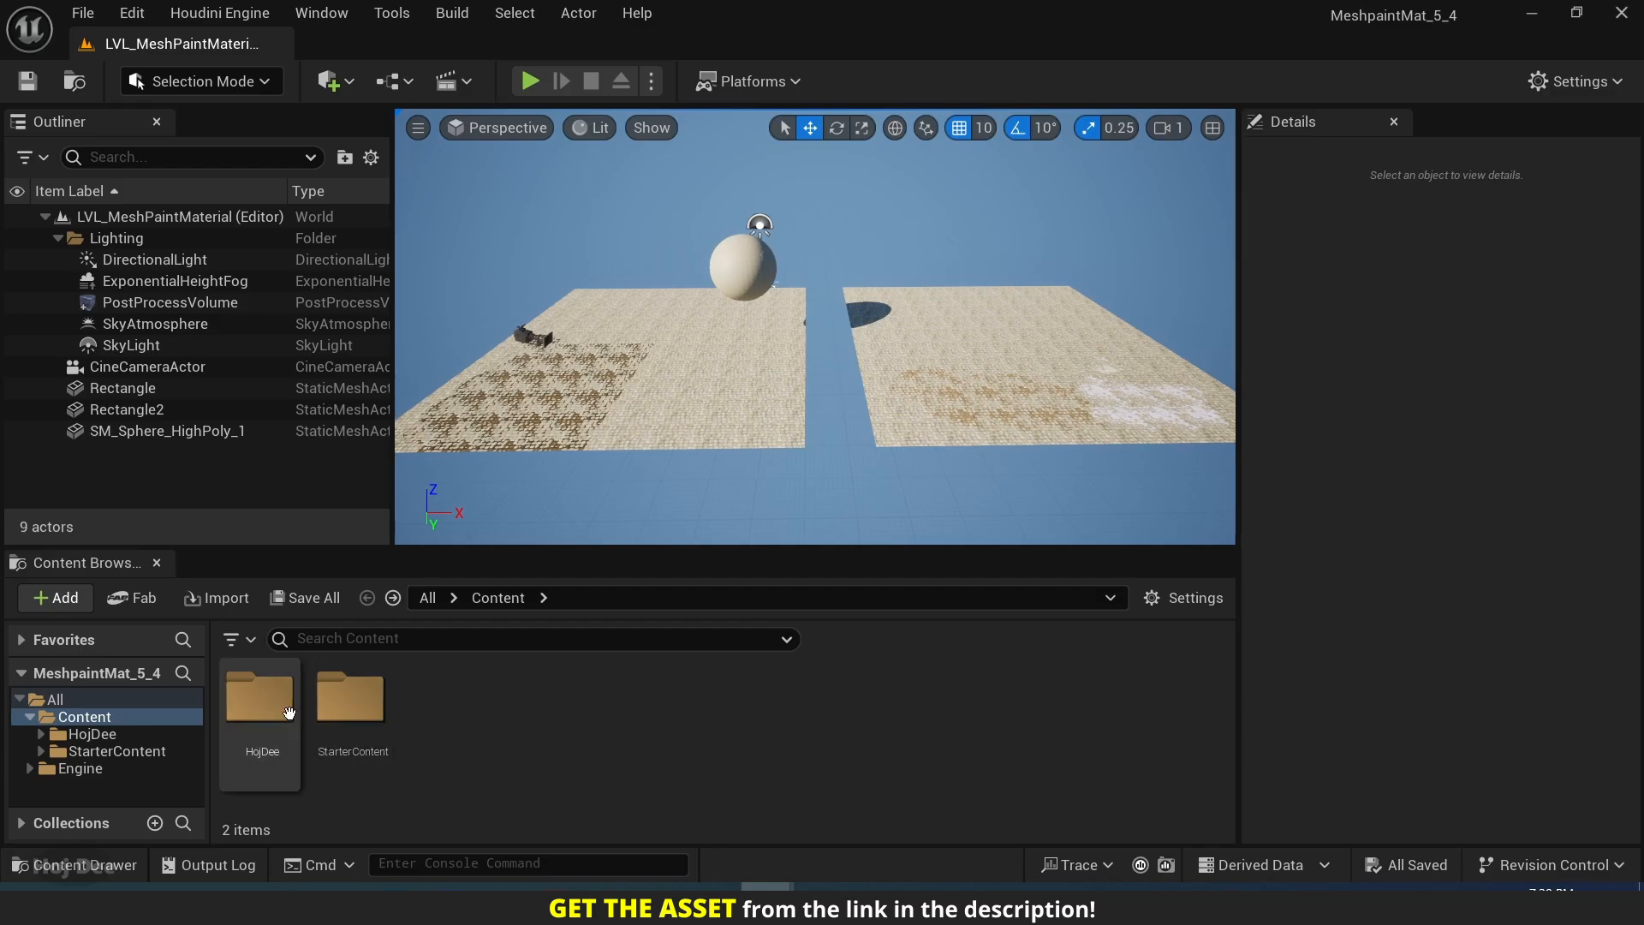
In Unreal Editor, look through the Maps and Materials folders of HojDee/MarketPlace/MeshPaintMaterial.
double_click(260, 698)
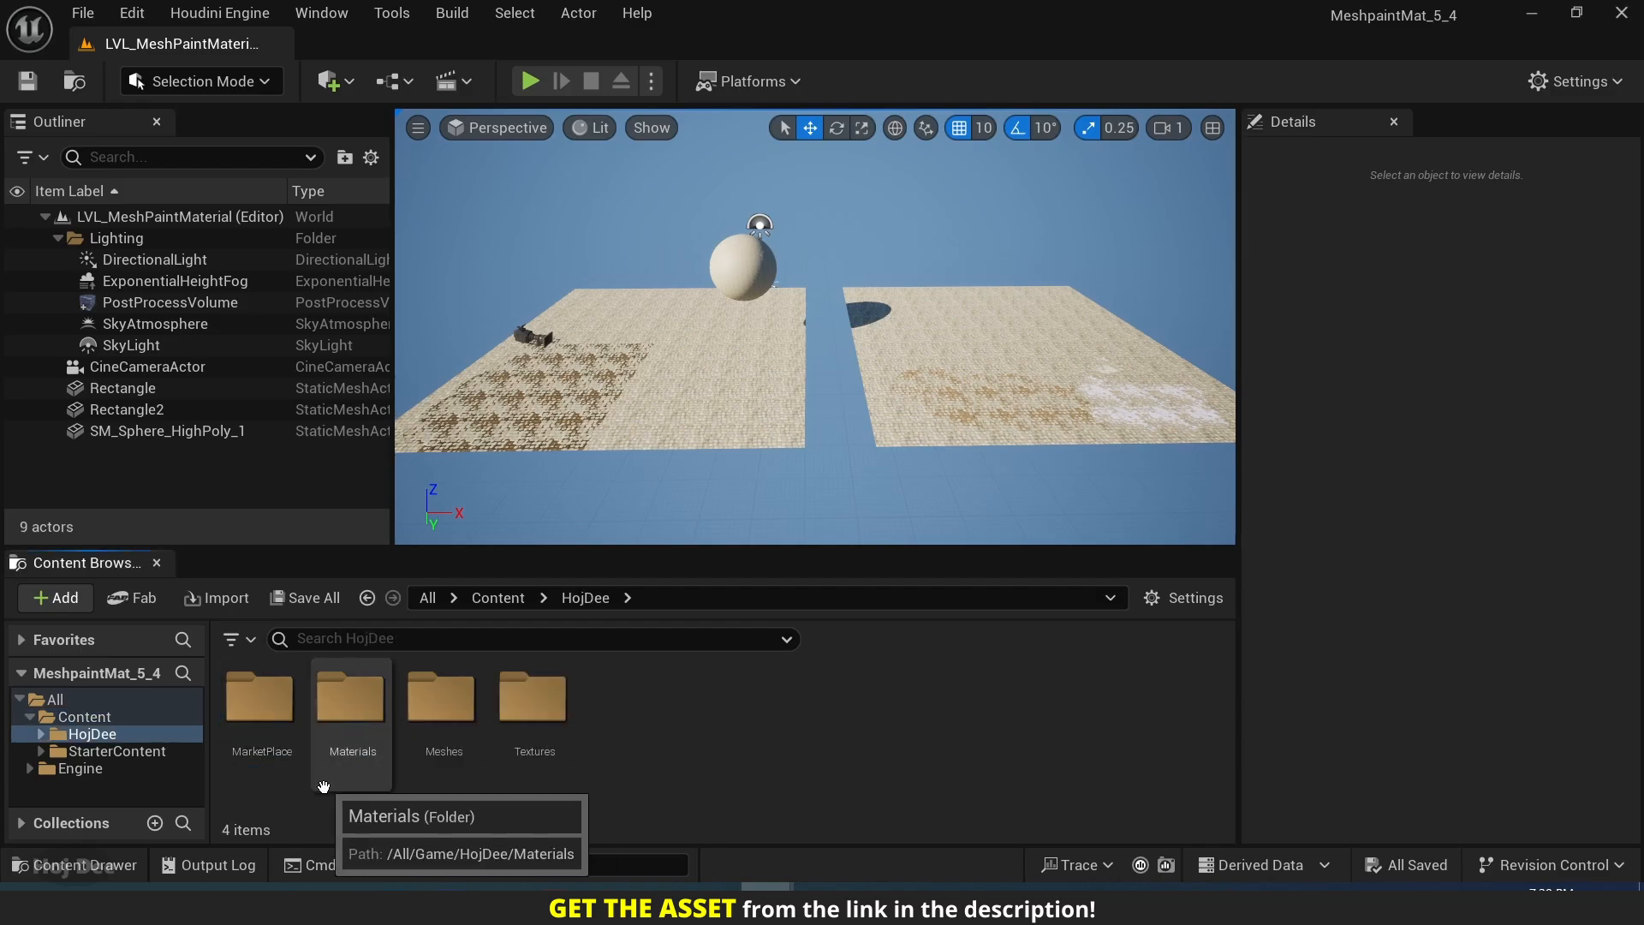
double_click(260, 718)
left_click(276, 738)
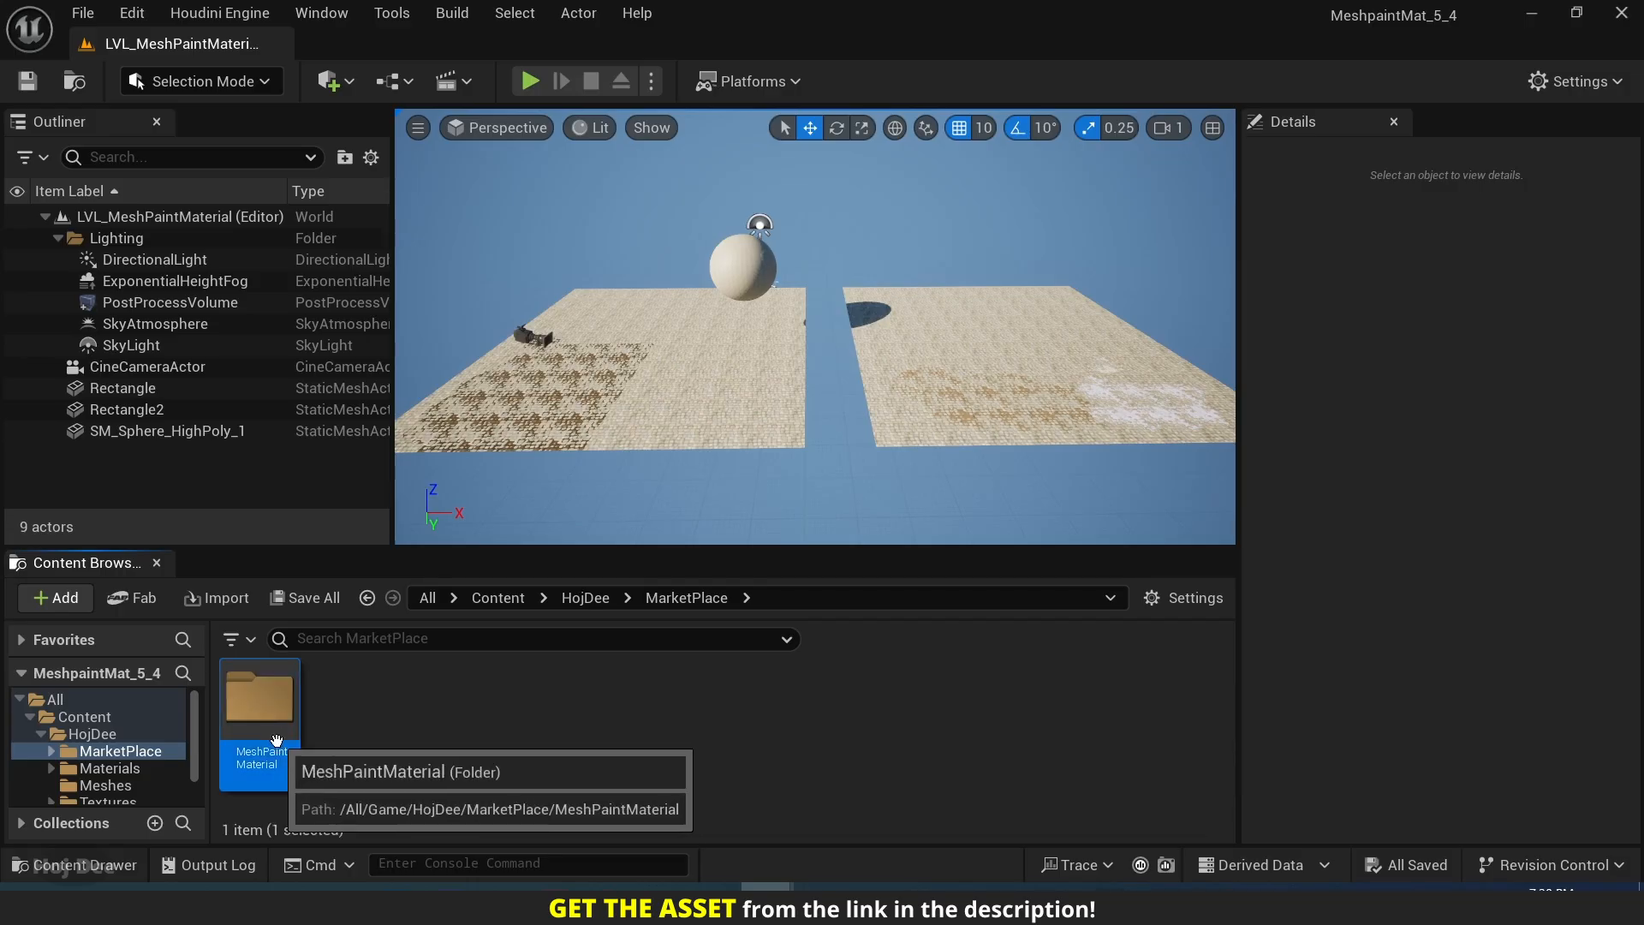
double_click(276, 738)
double_click(270, 728)
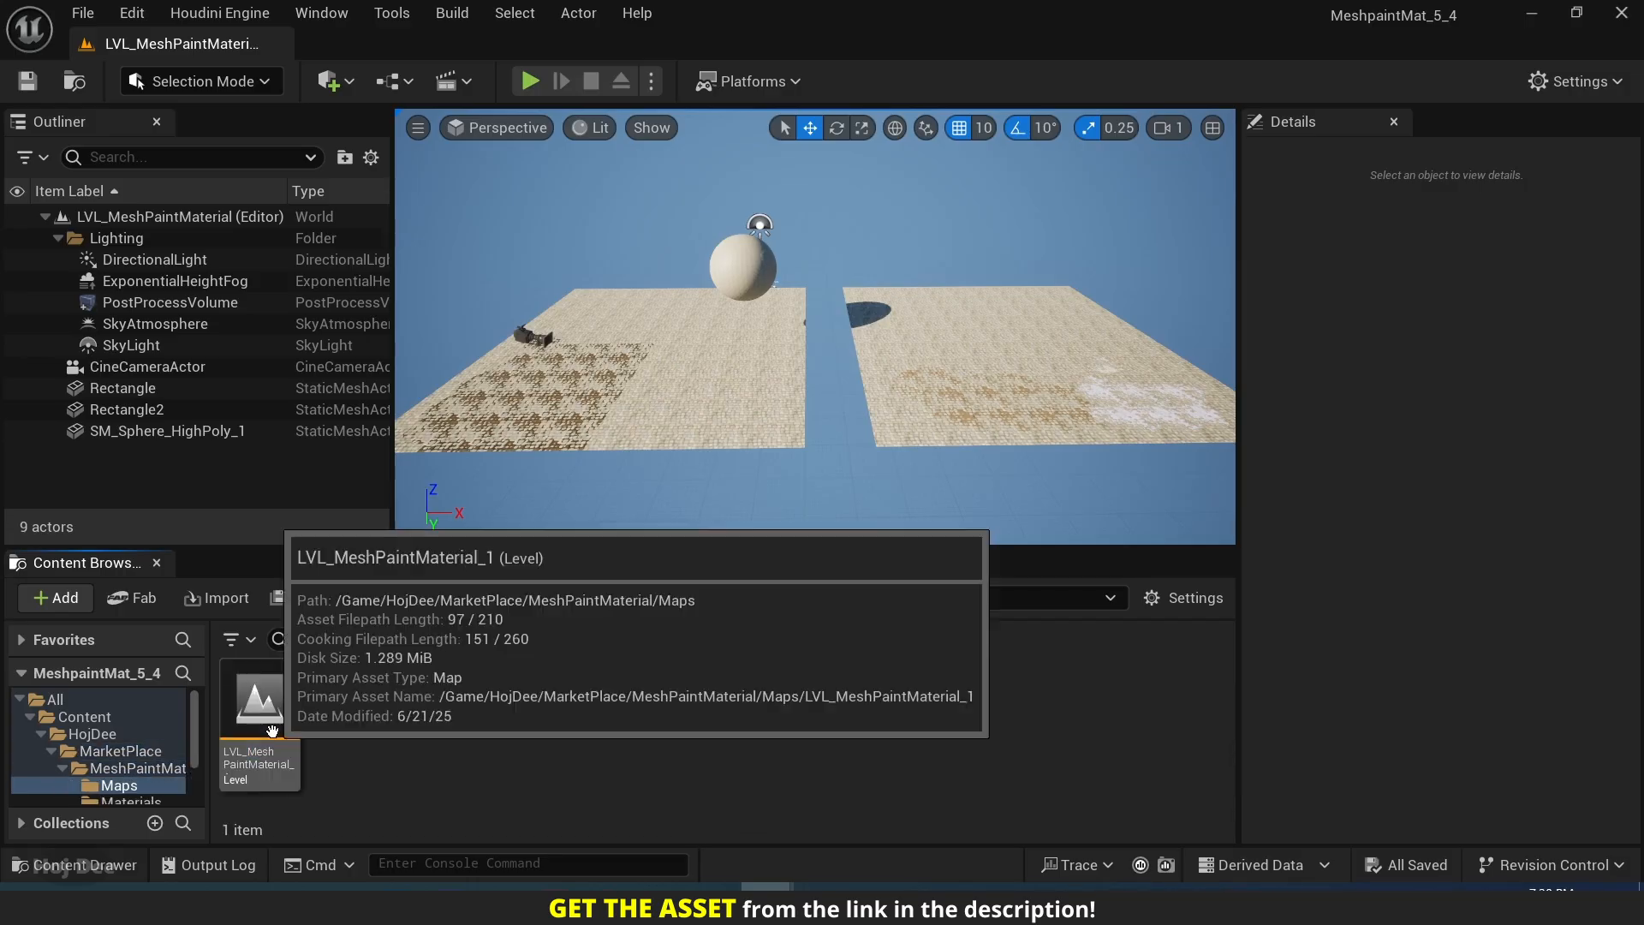
key("alt+Left")
double_click(351, 698)
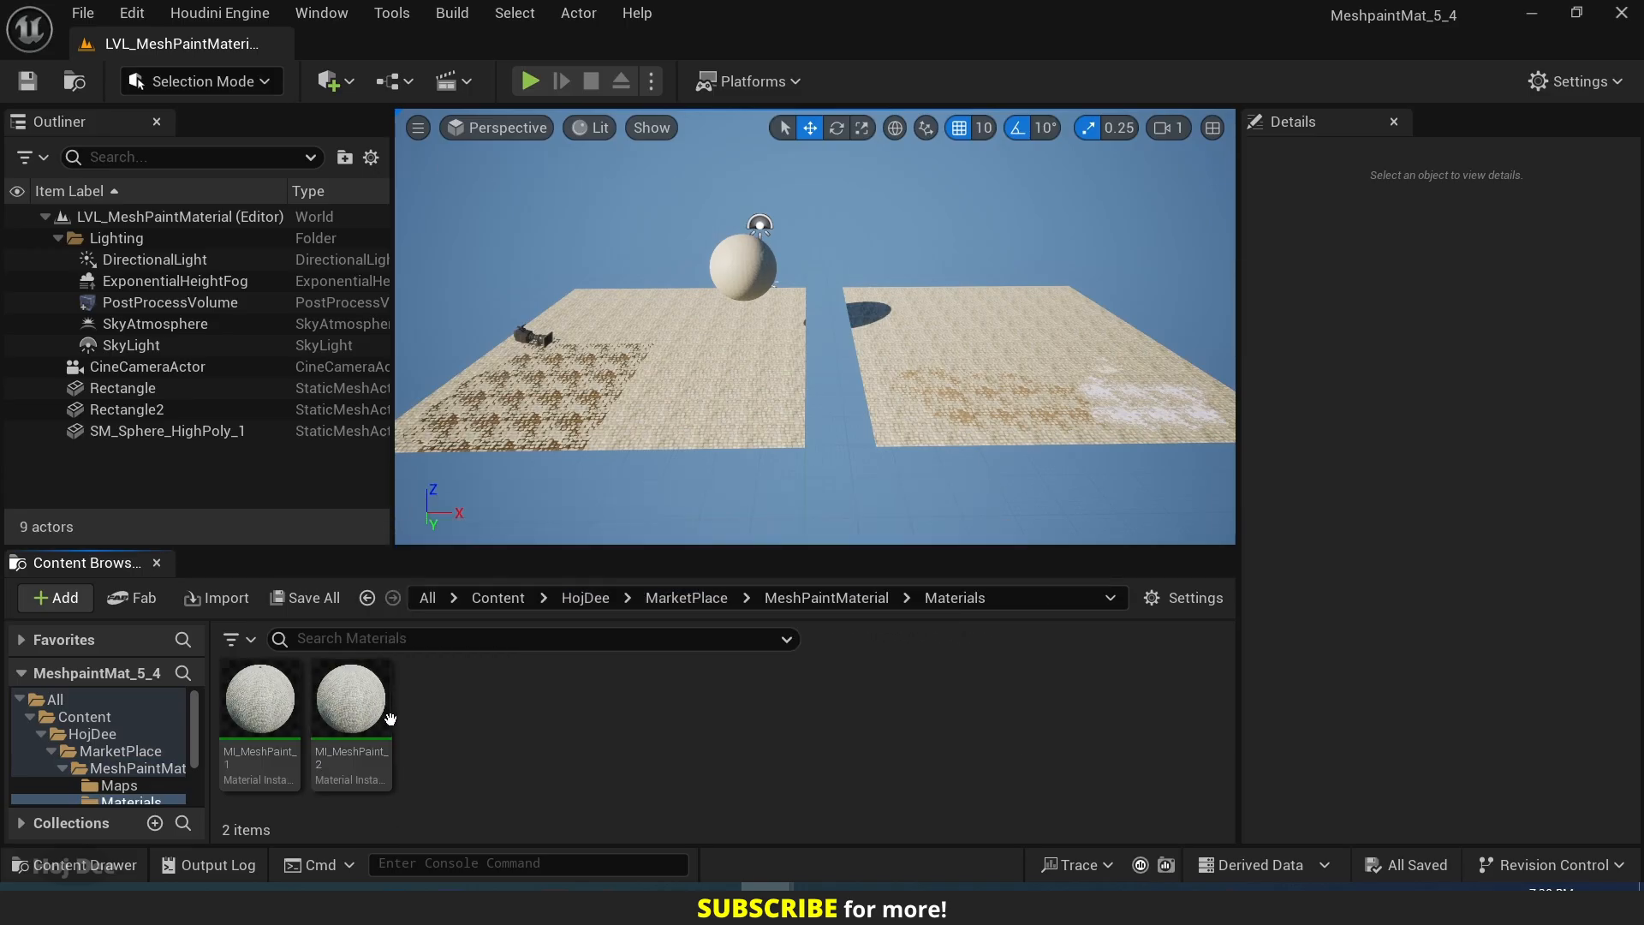
Examine the master material folder HojDee/Materials/_Masters, including its Functions and Textures subfolders.
left_click(585, 597)
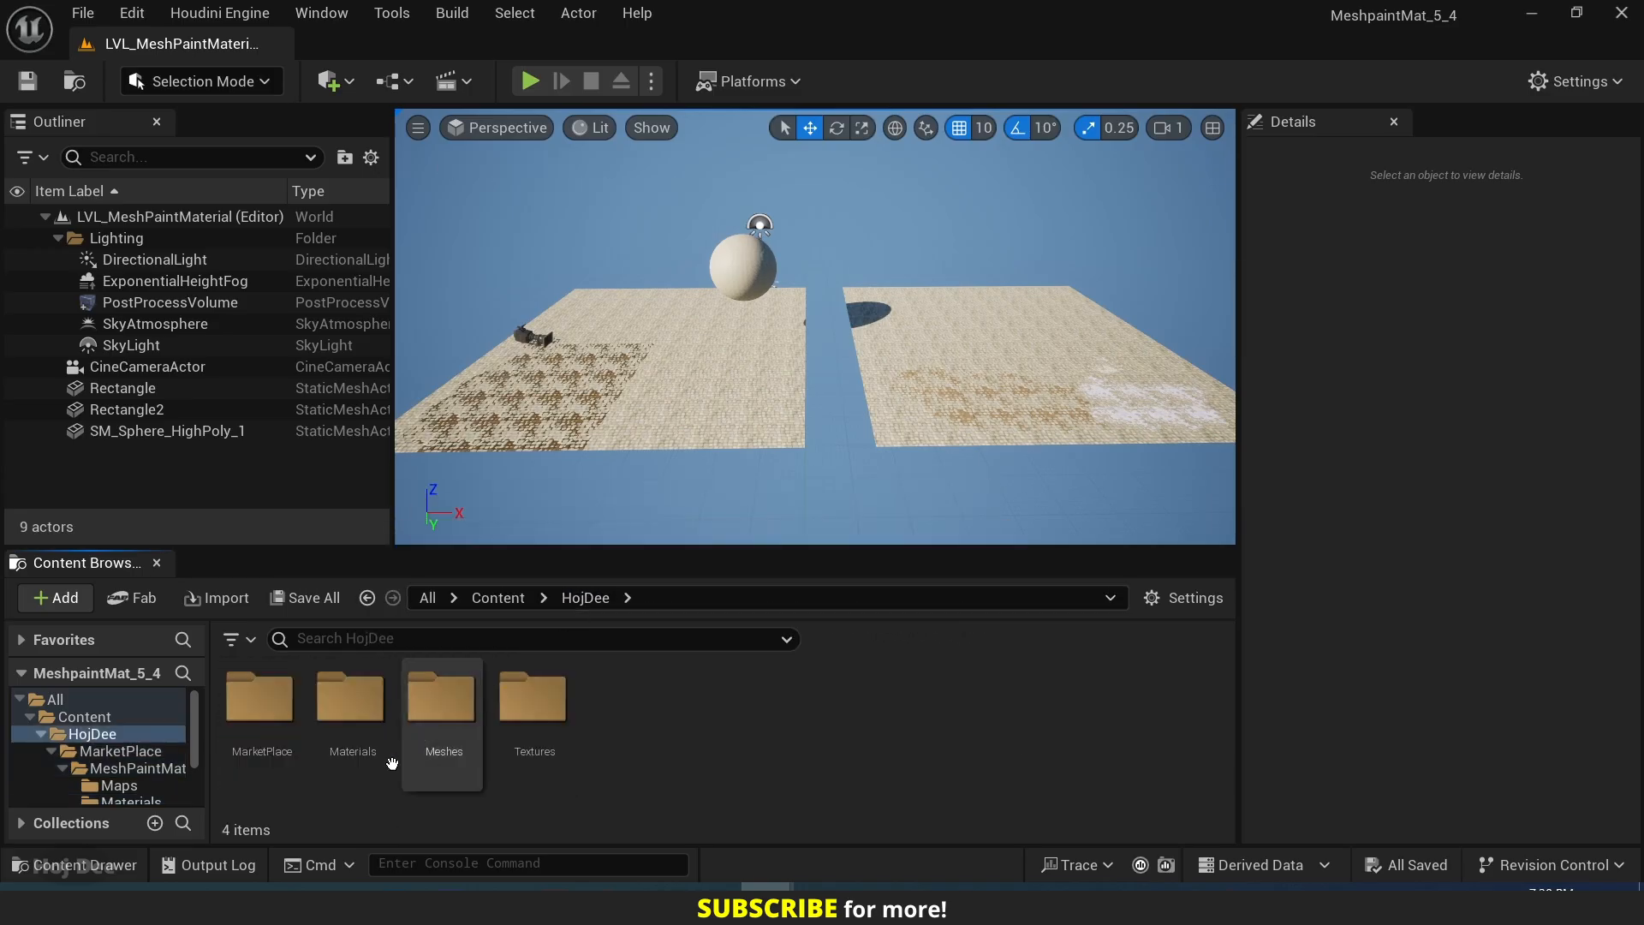
double_click(351, 698)
double_click(260, 698)
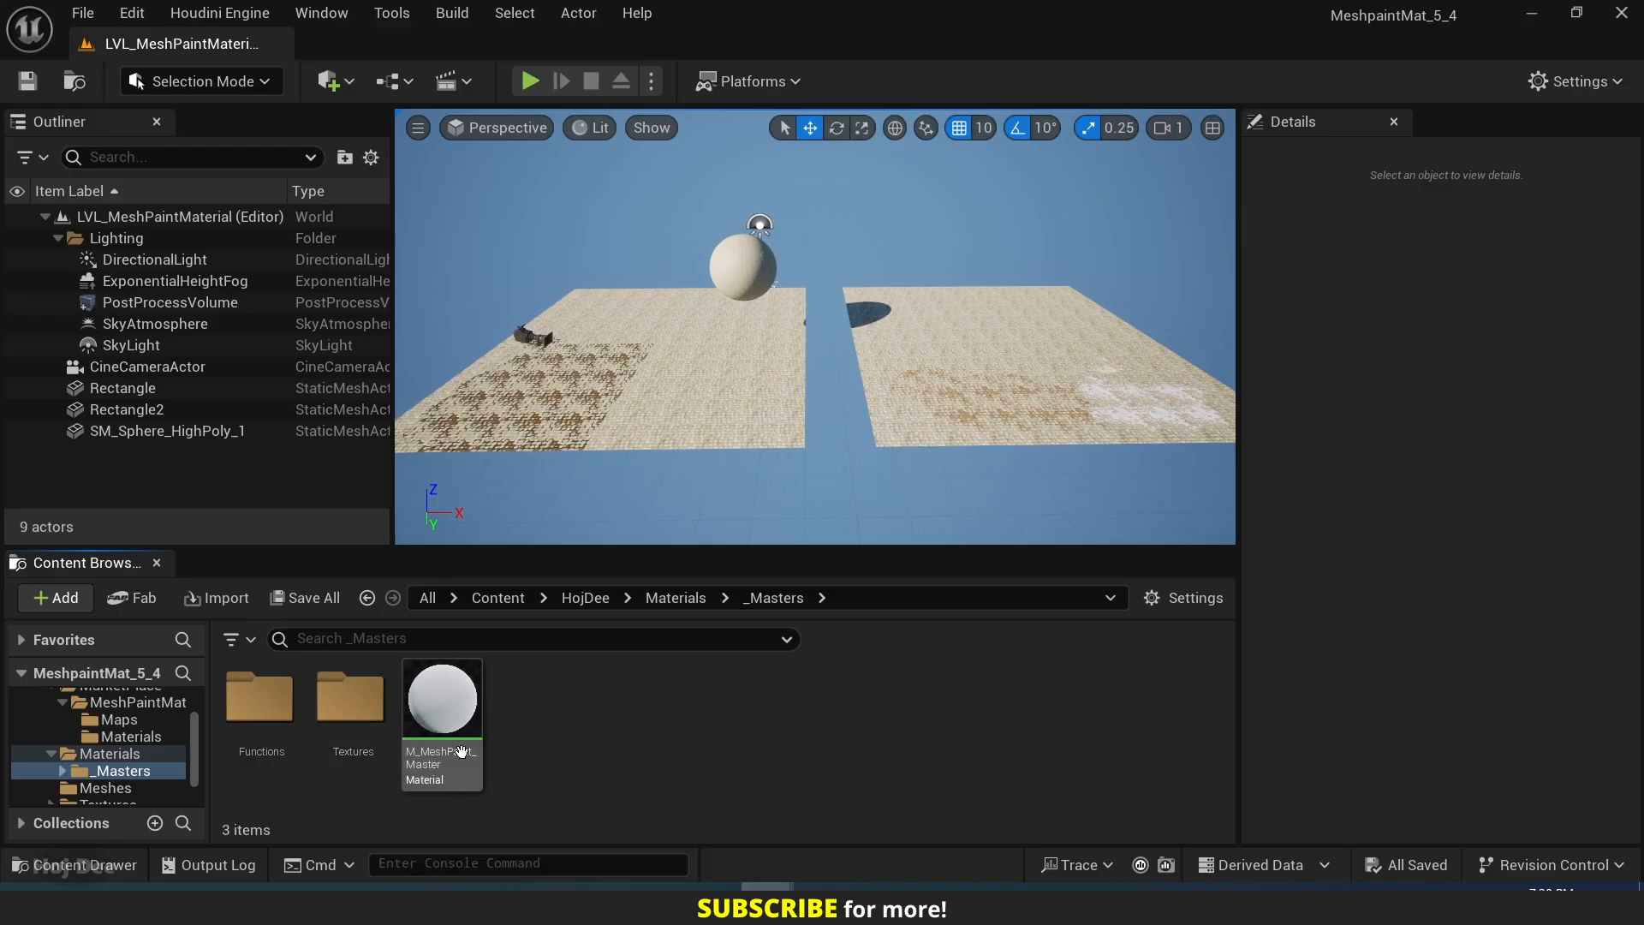
double_click(260, 697)
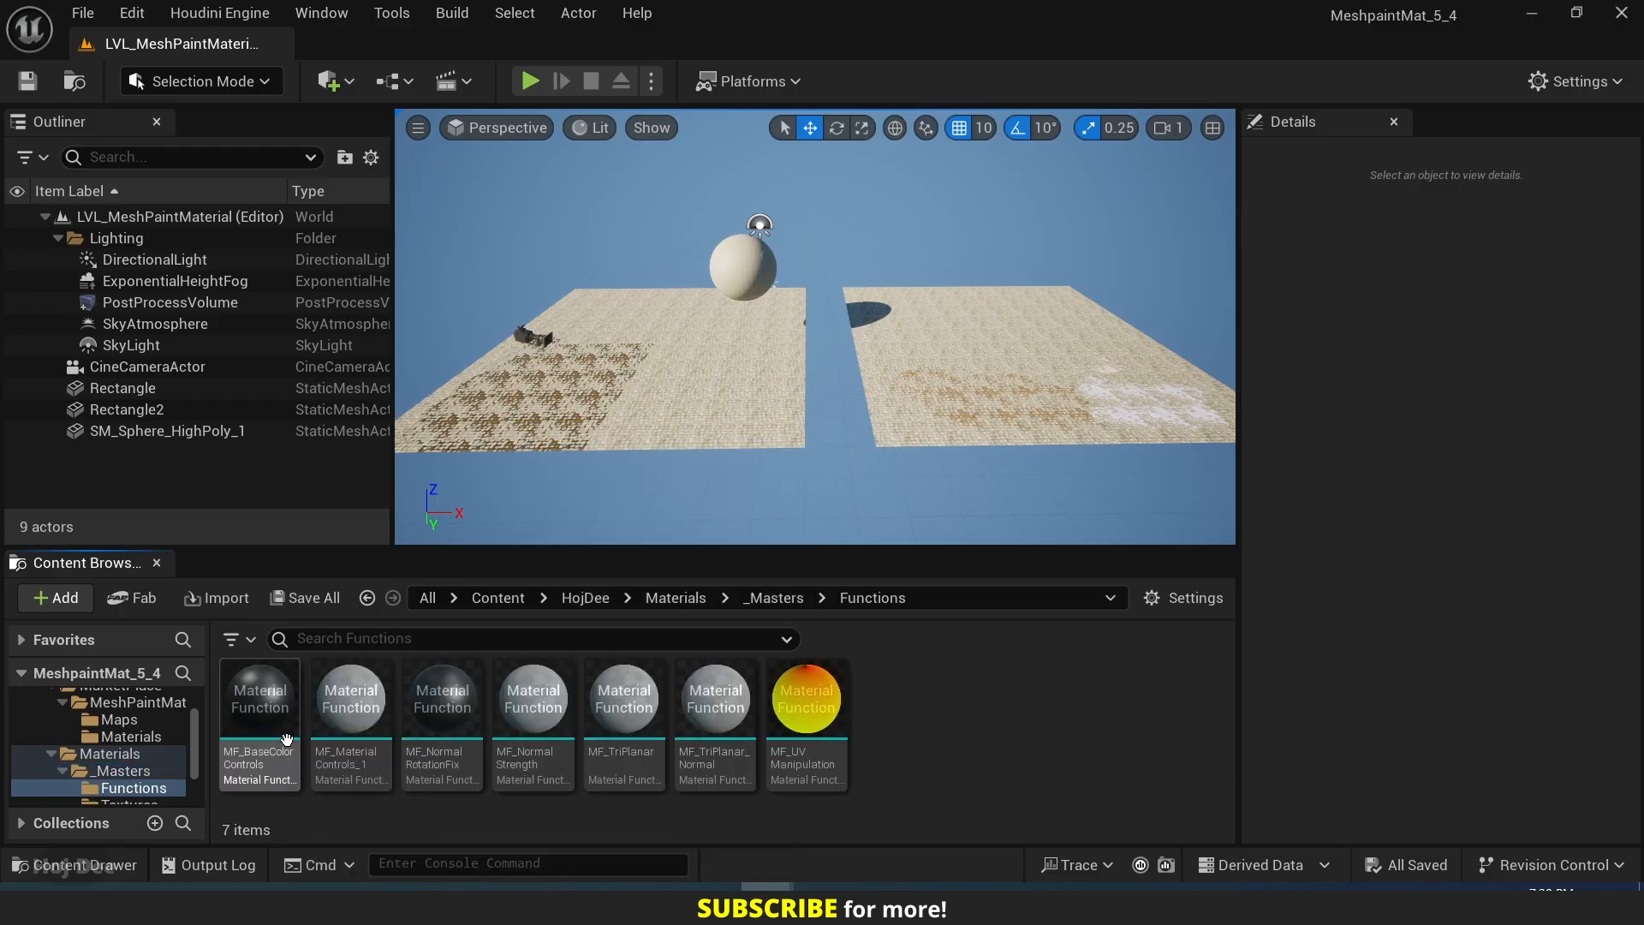
key("alt+Left")
double_click(334, 734)
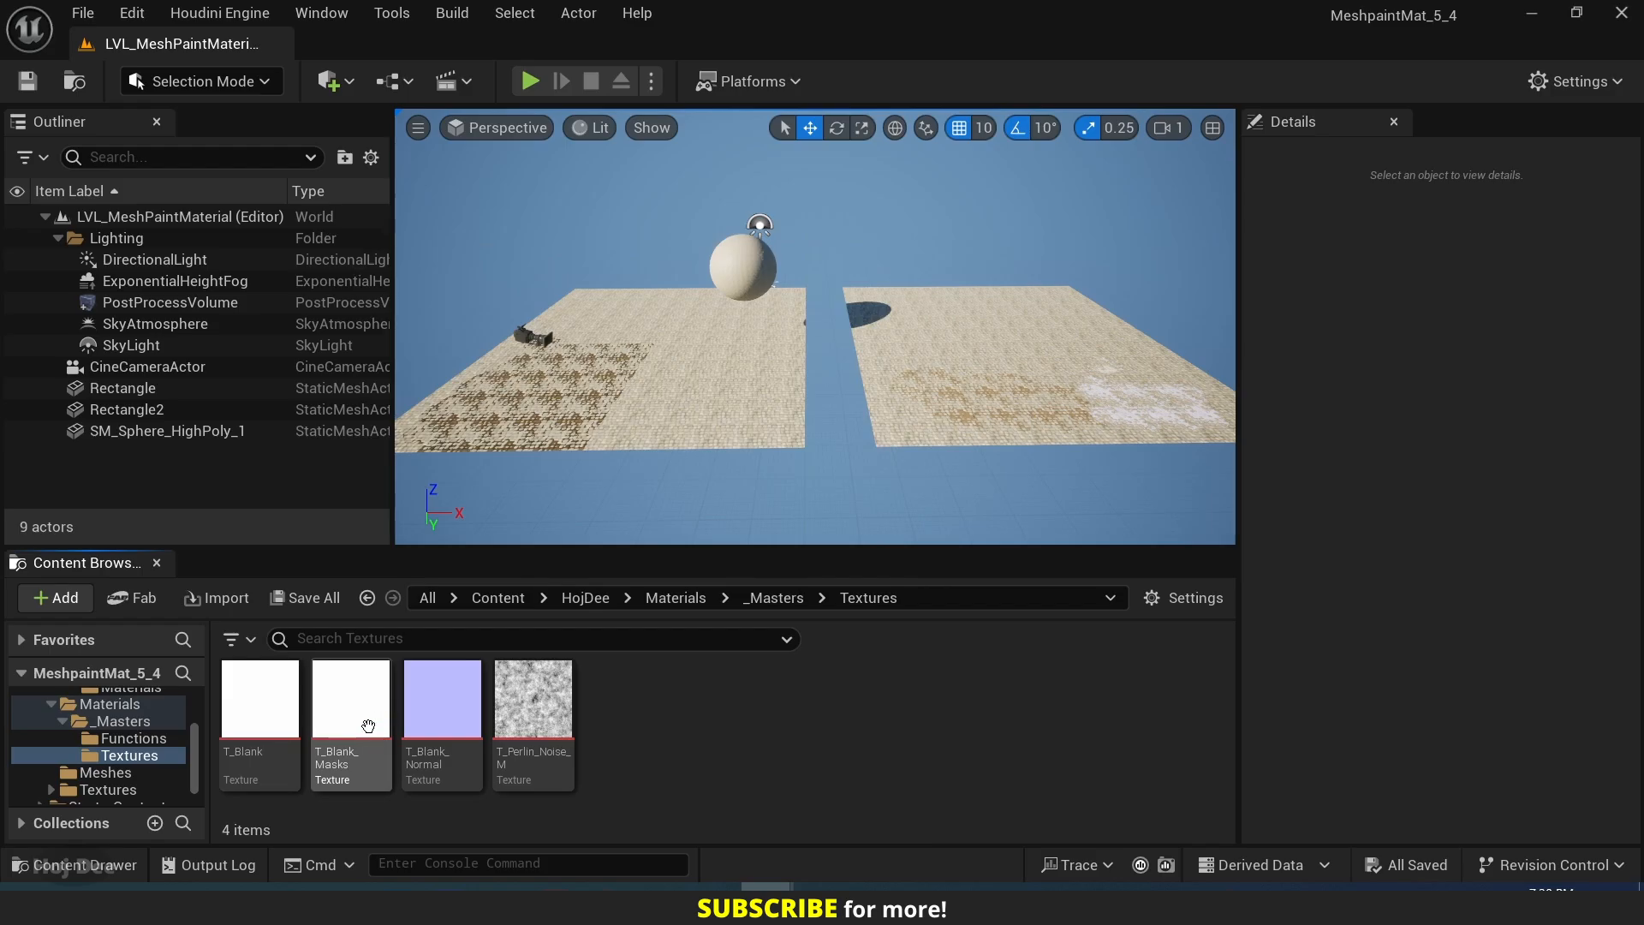
key("alt+Left")
Look through HojDee's Meshes folder and the CobbleStoneFloor_08 and ForestGround_04 texture sets under Textures/PolyHaven.
left_click(585, 599)
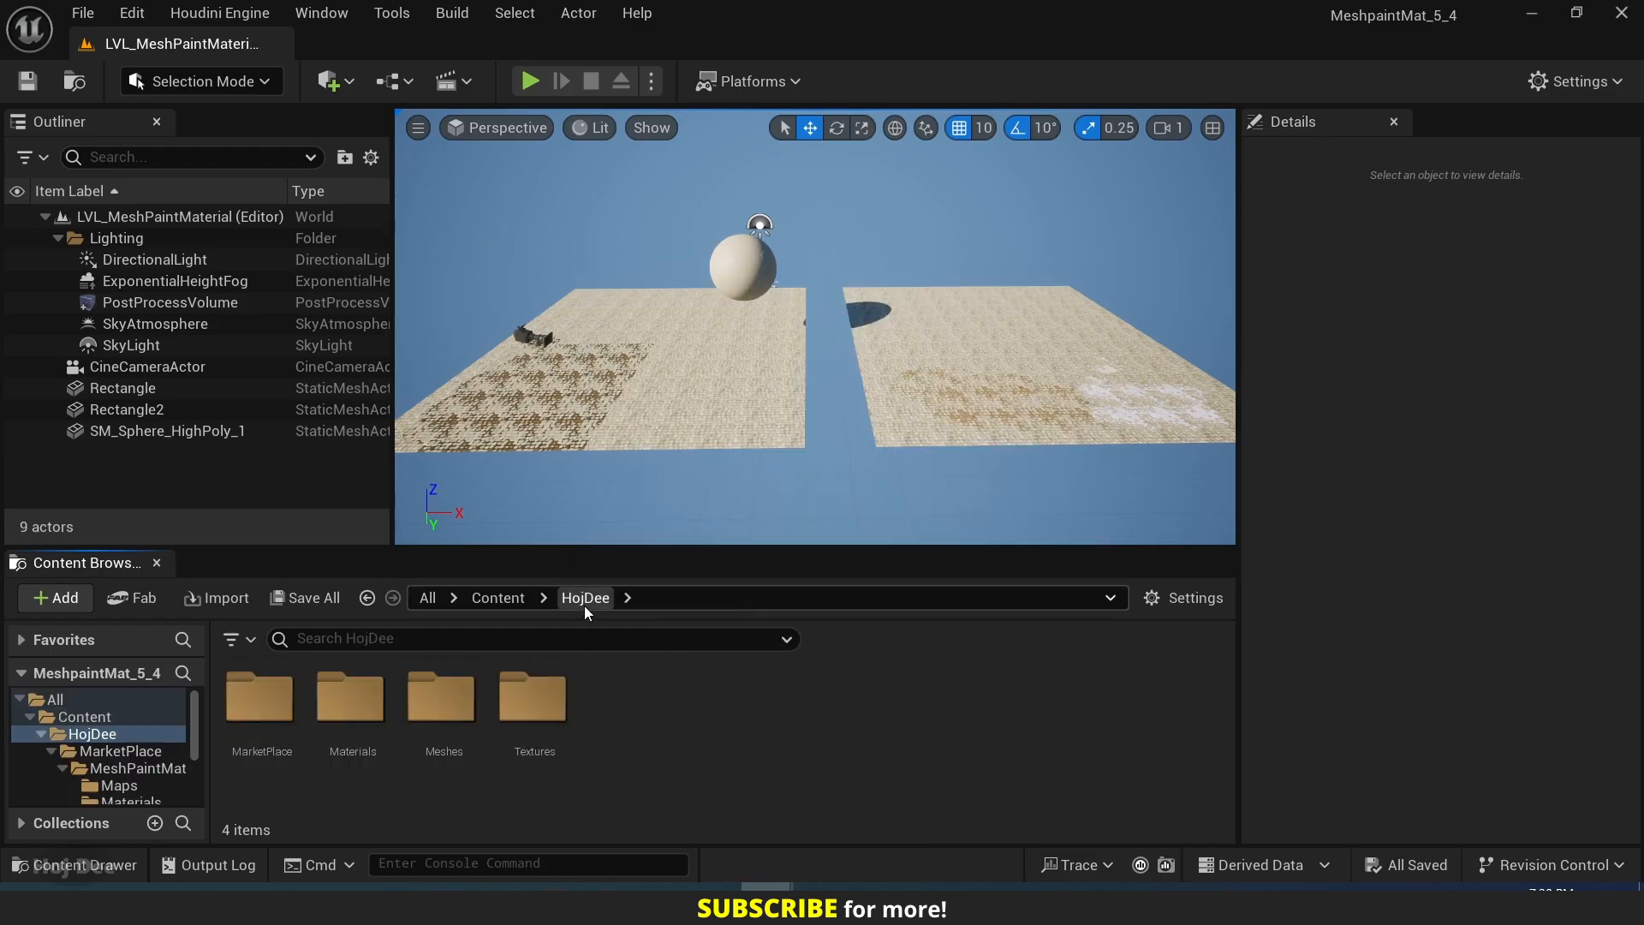
double_click(440, 711)
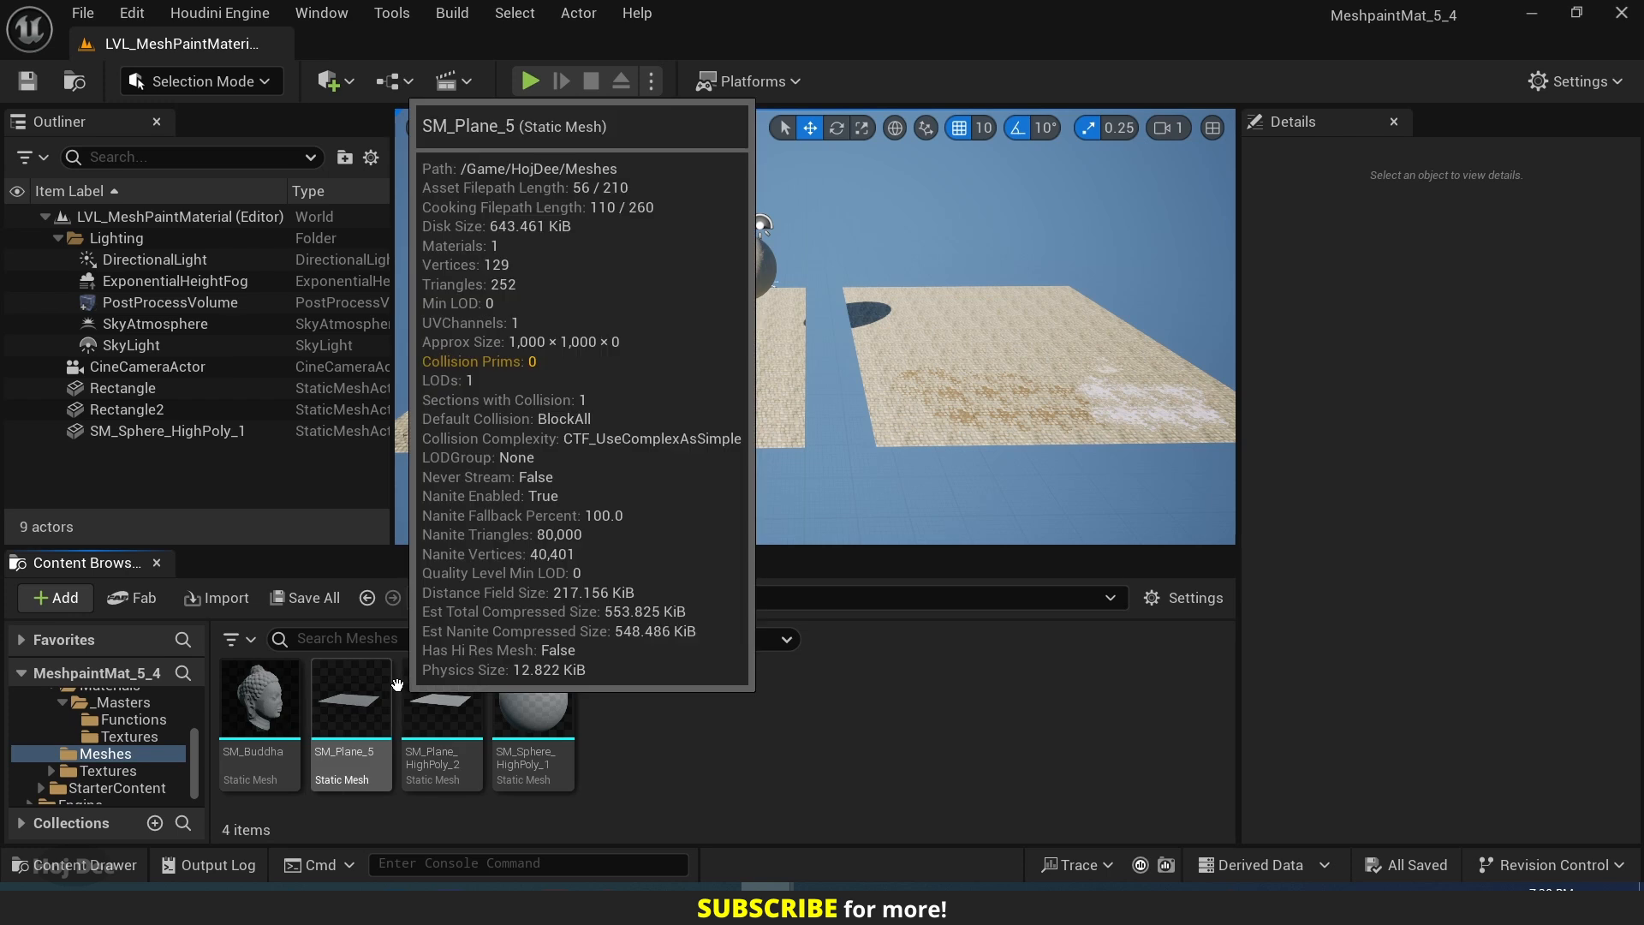
left_click(366, 598)
double_click(534, 698)
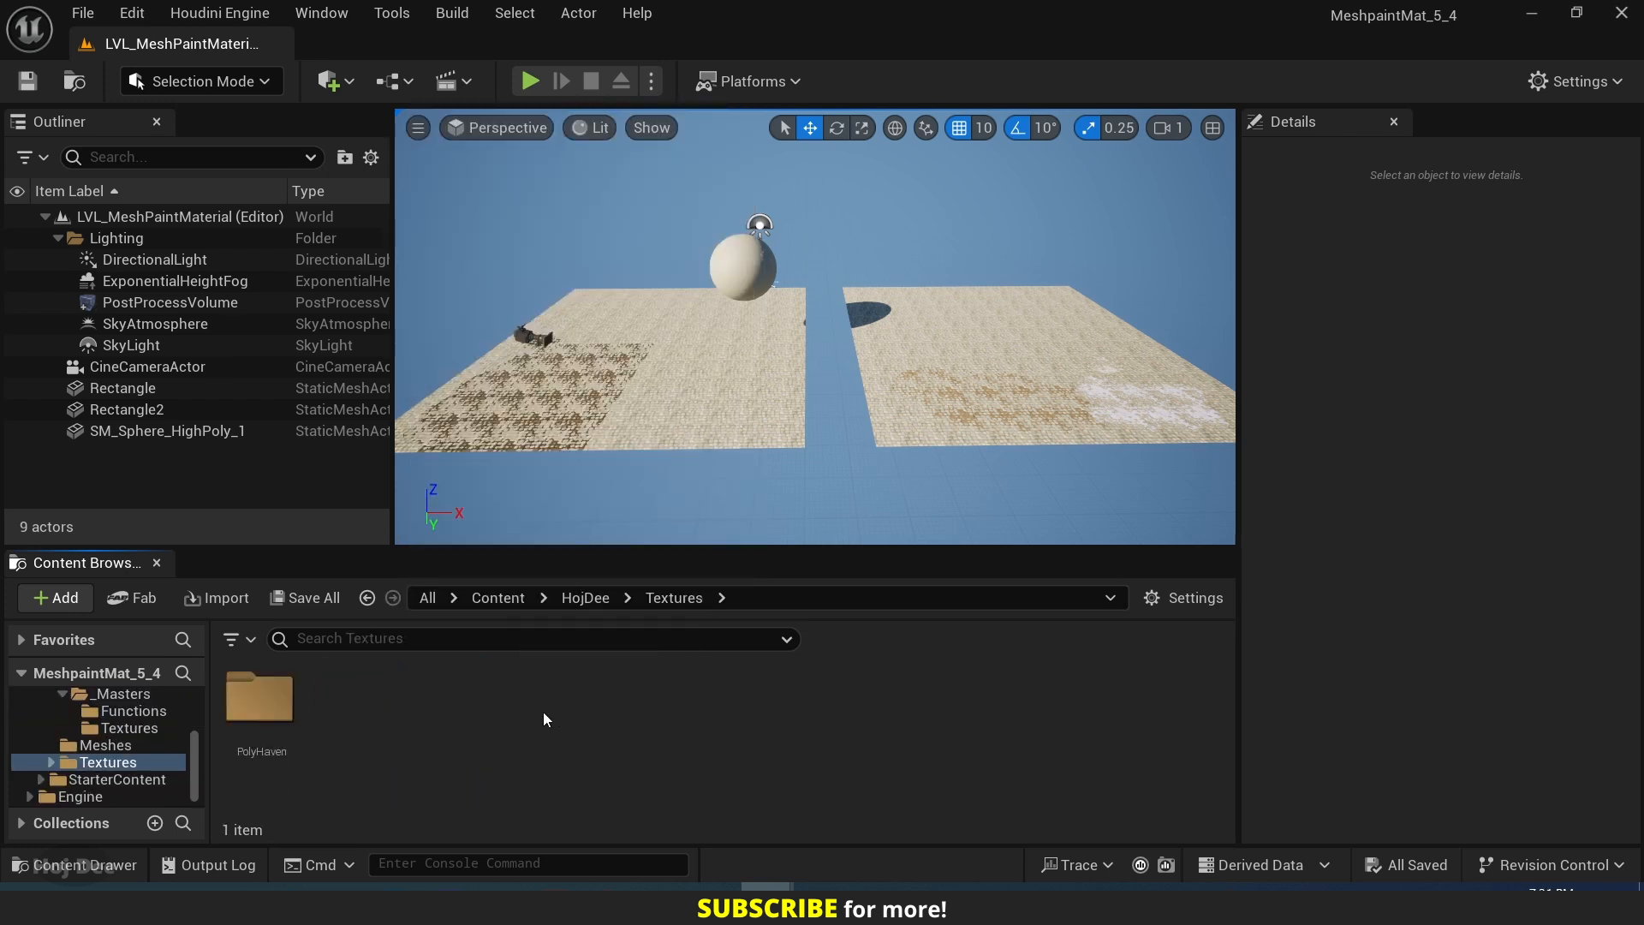
double_click(272, 711)
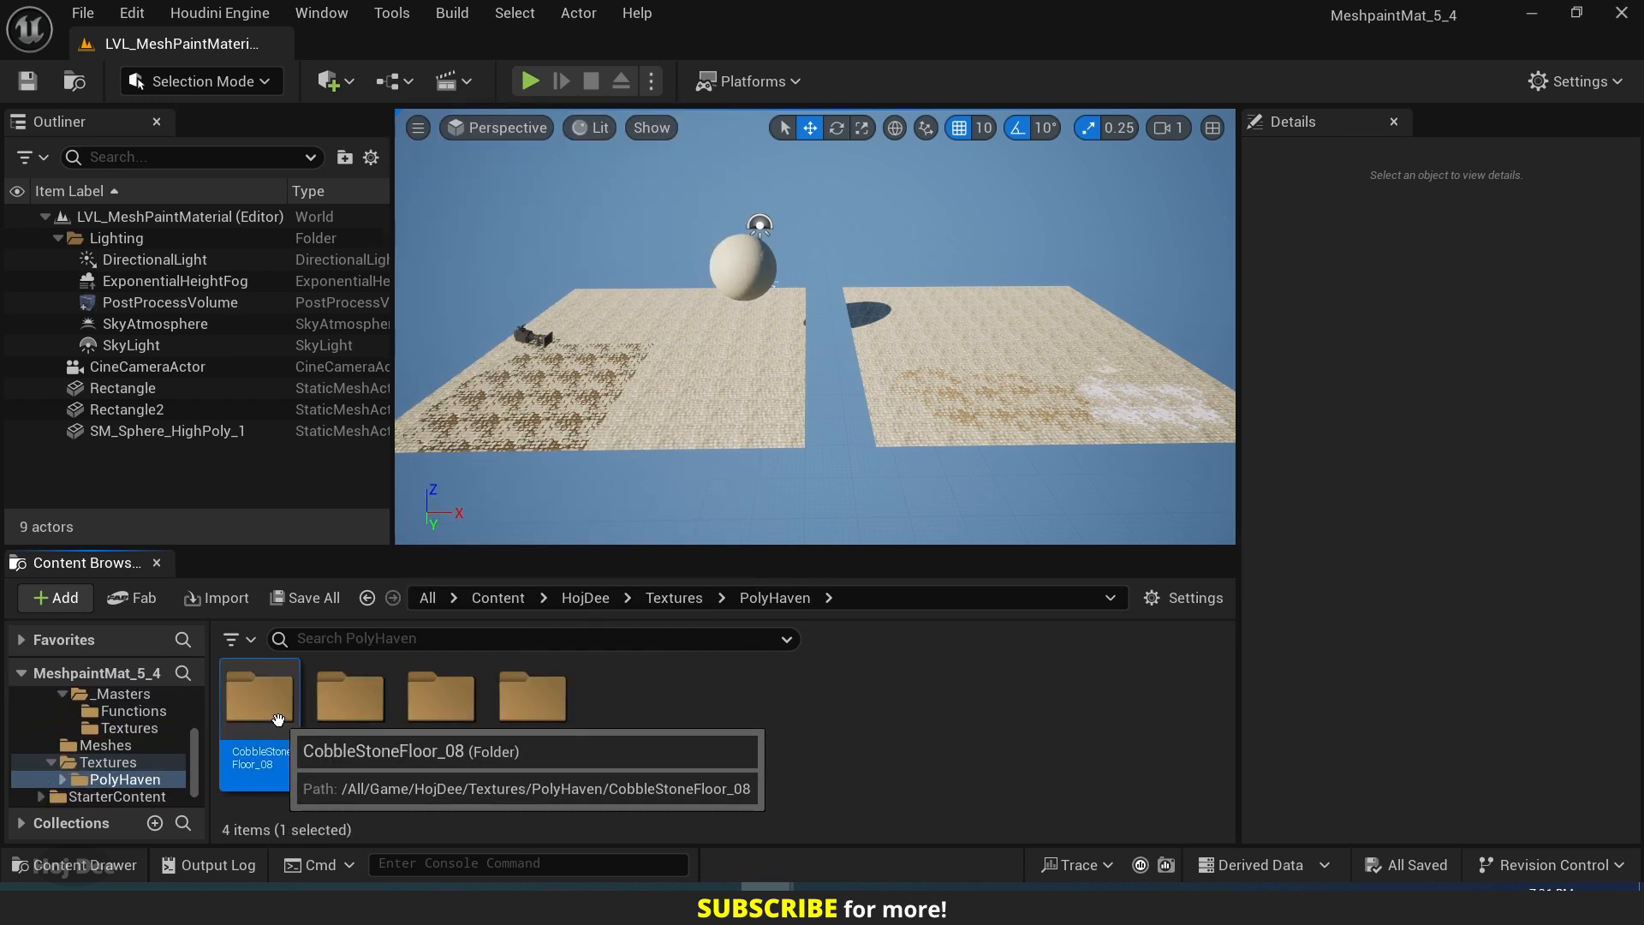
double_click(279, 719)
key("alt+Left")
double_click(370, 734)
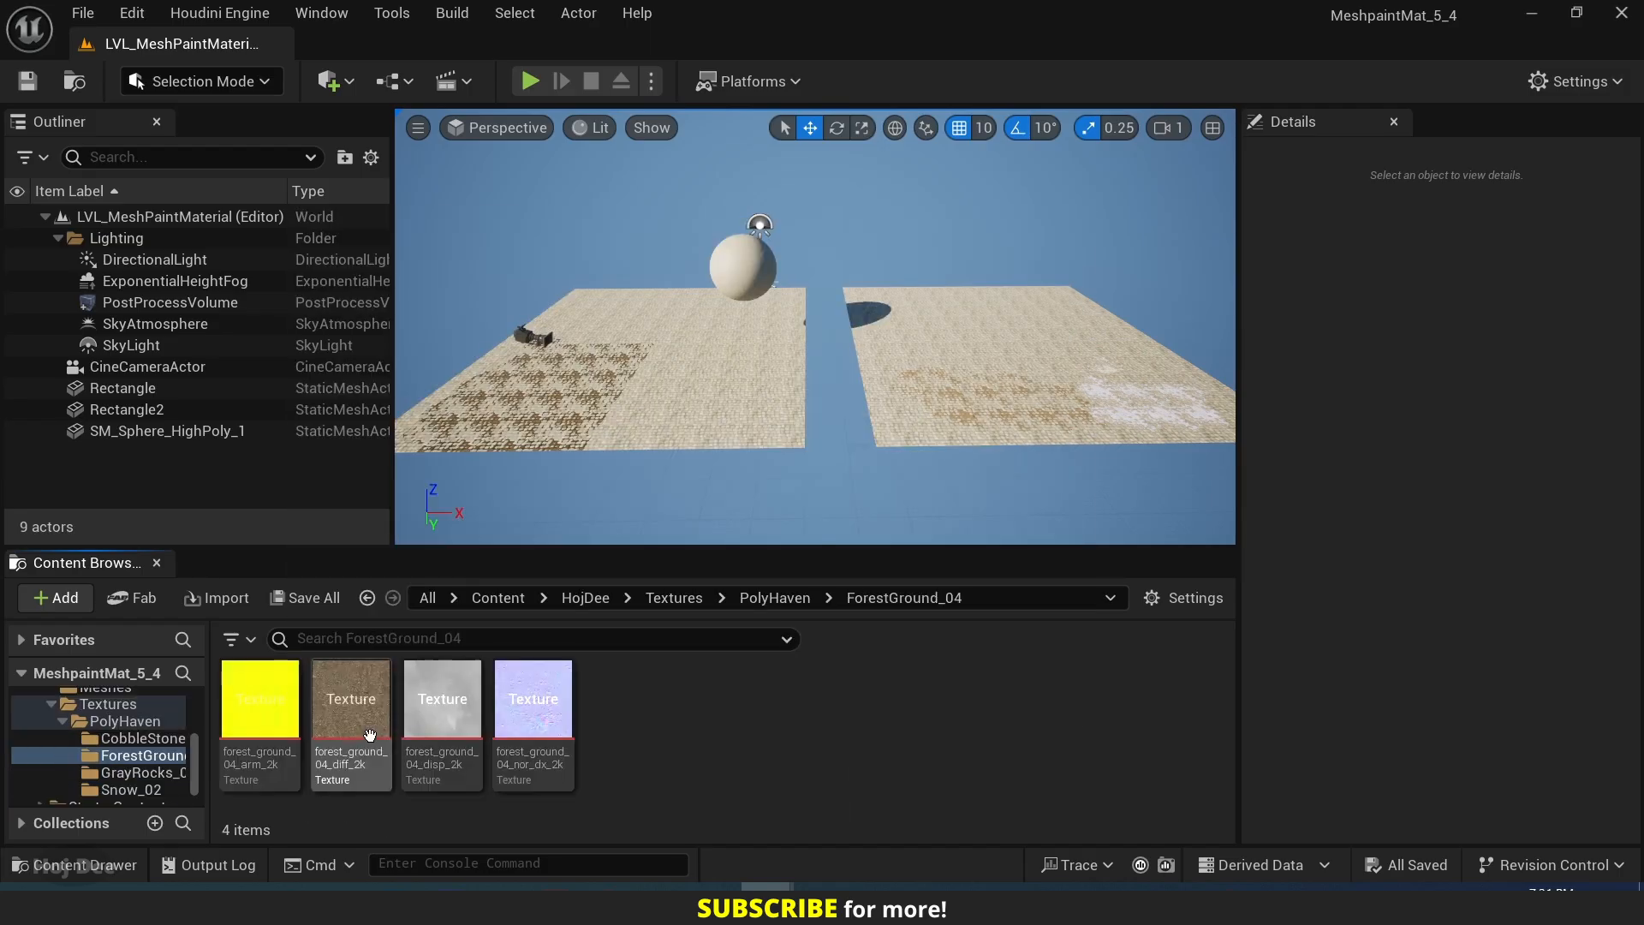
key("alt+Left")
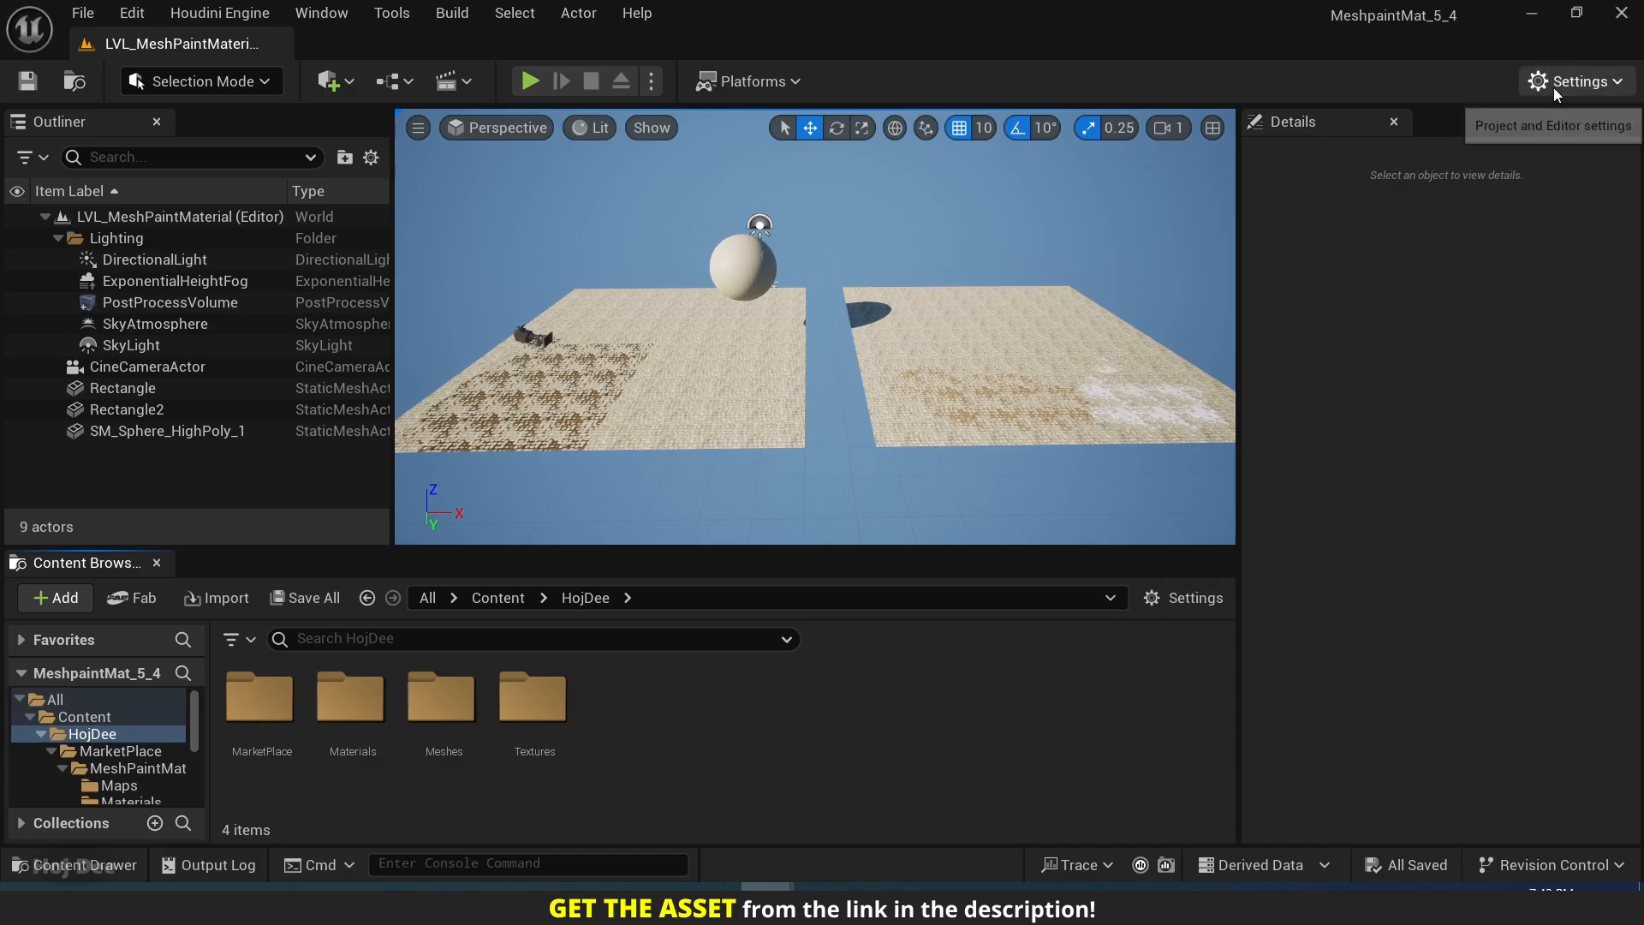
Search the project's plugins for "mesh painting" and check whether the Mesh Painting plugin is enabled.
left_click(1570, 82)
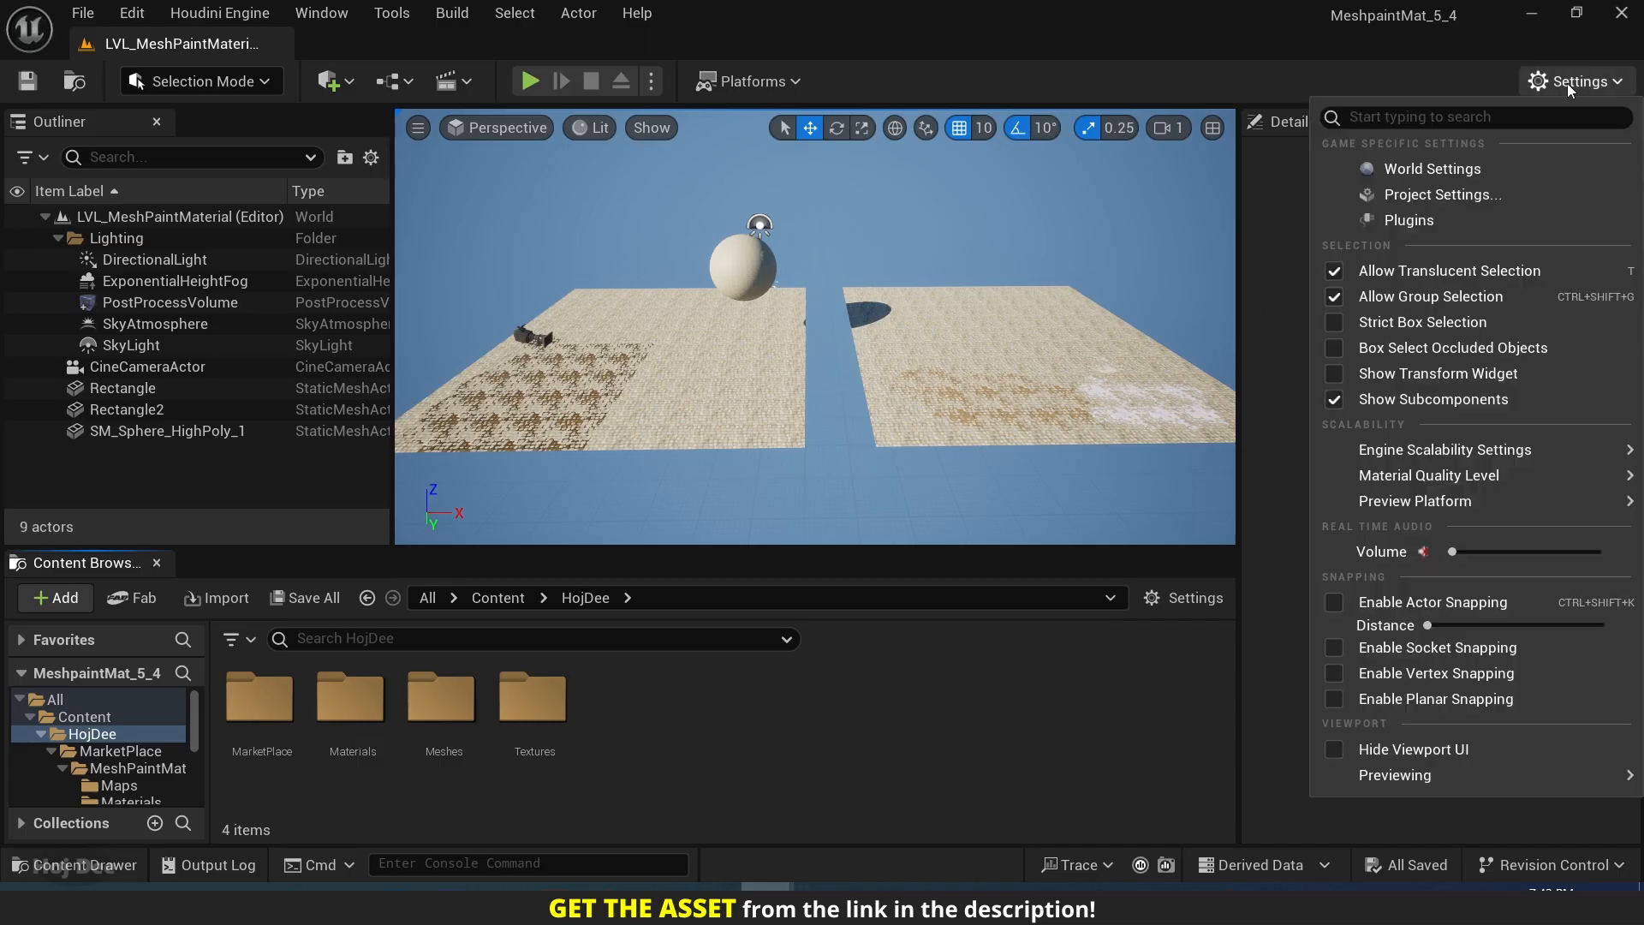
left_click(1404, 223)
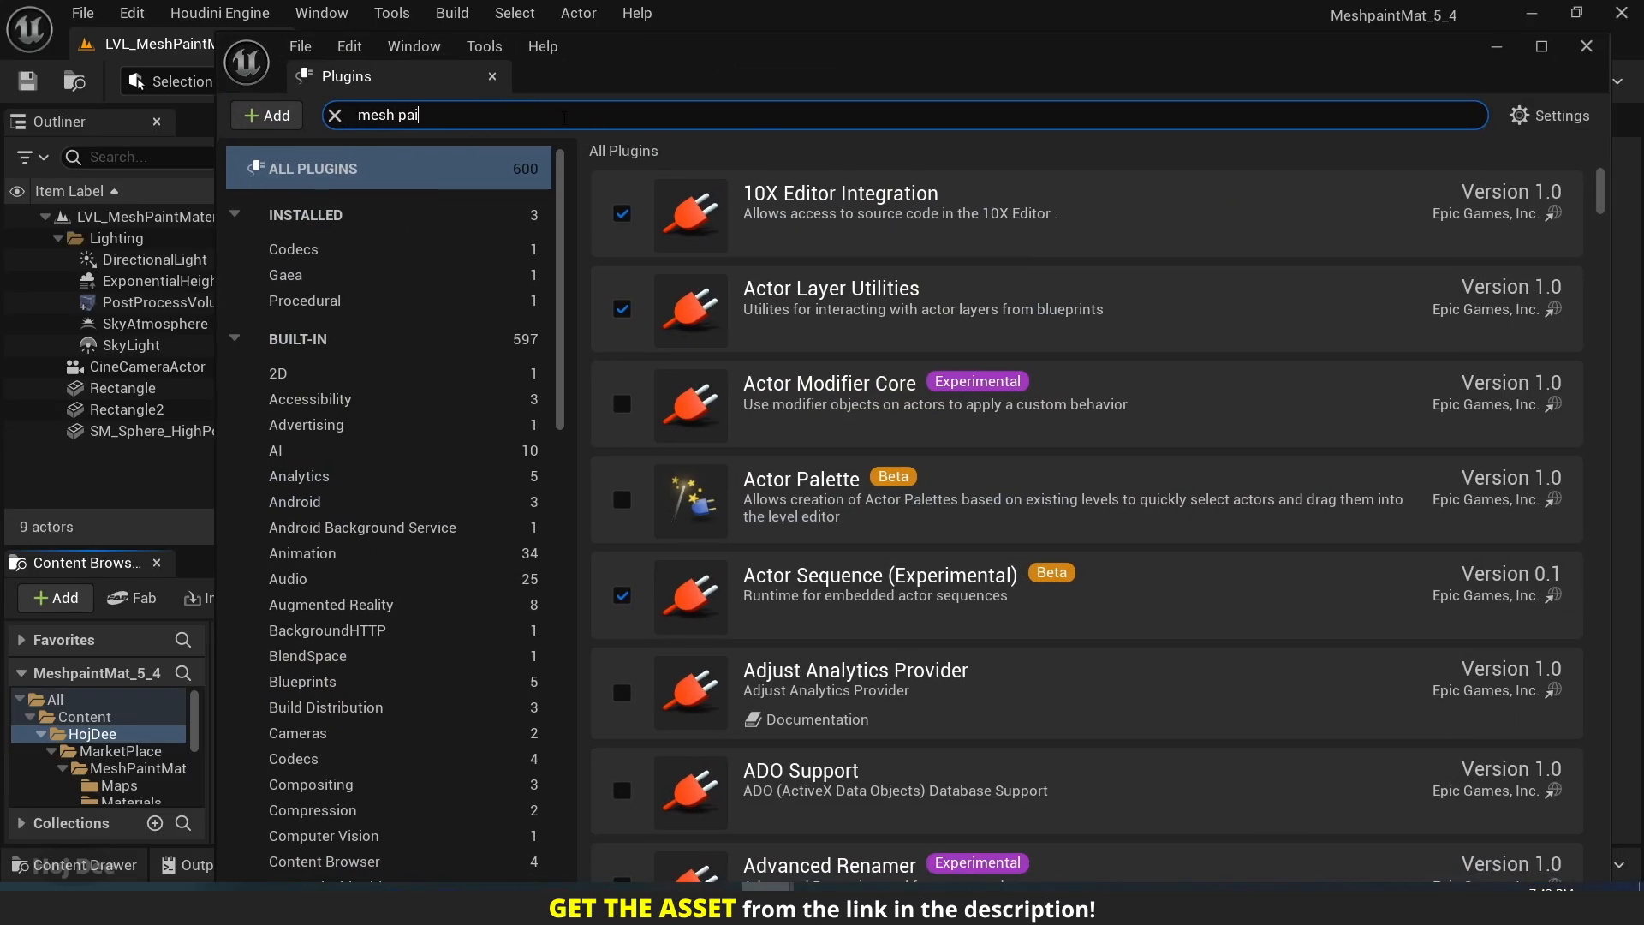
type("g")
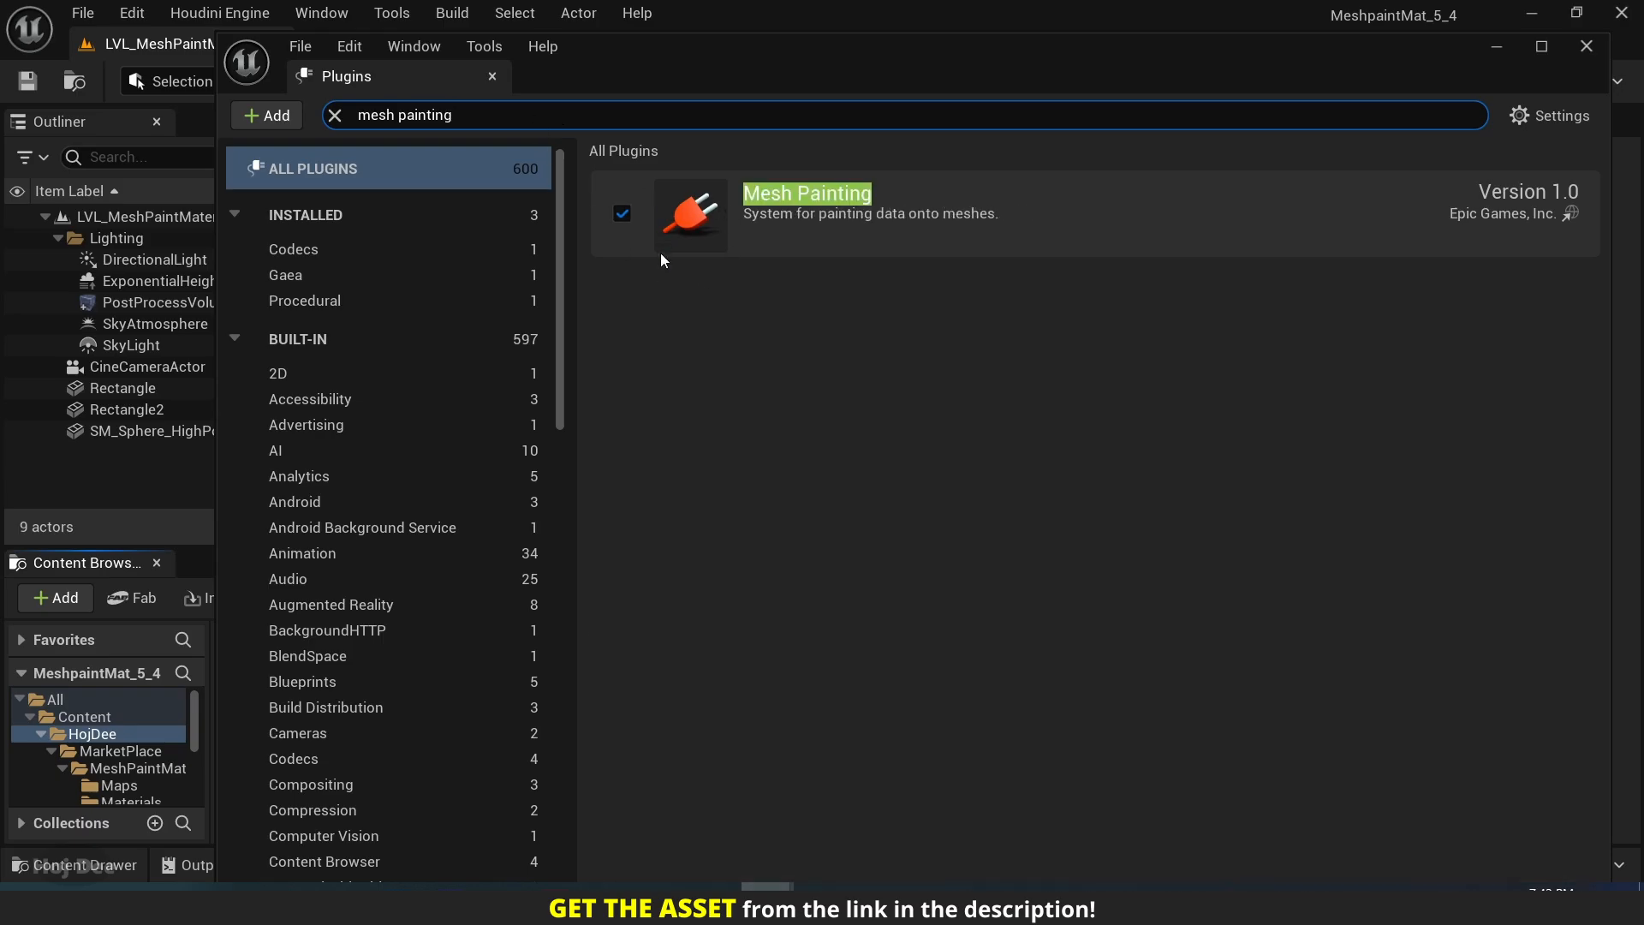
left_click(492, 77)
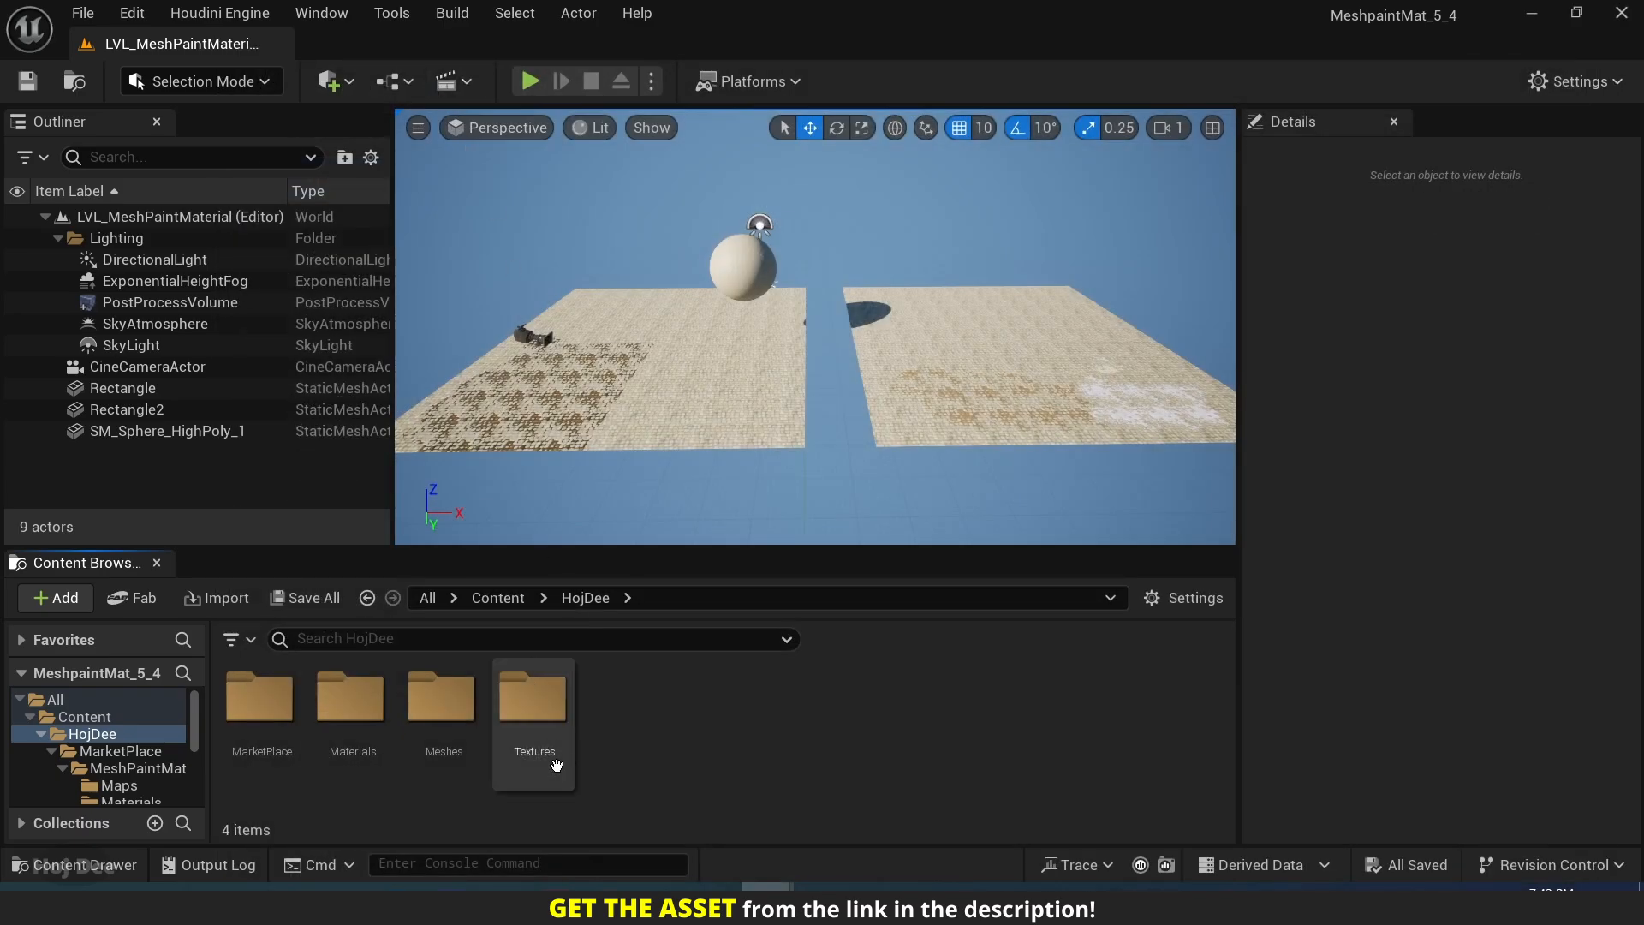
Create a material instance from M_MeshPaint_Master in HojDee/Materials/_Masters and name it MI_MeshPaintMaterial_Video.
left_click(352, 698)
double_click(351, 698)
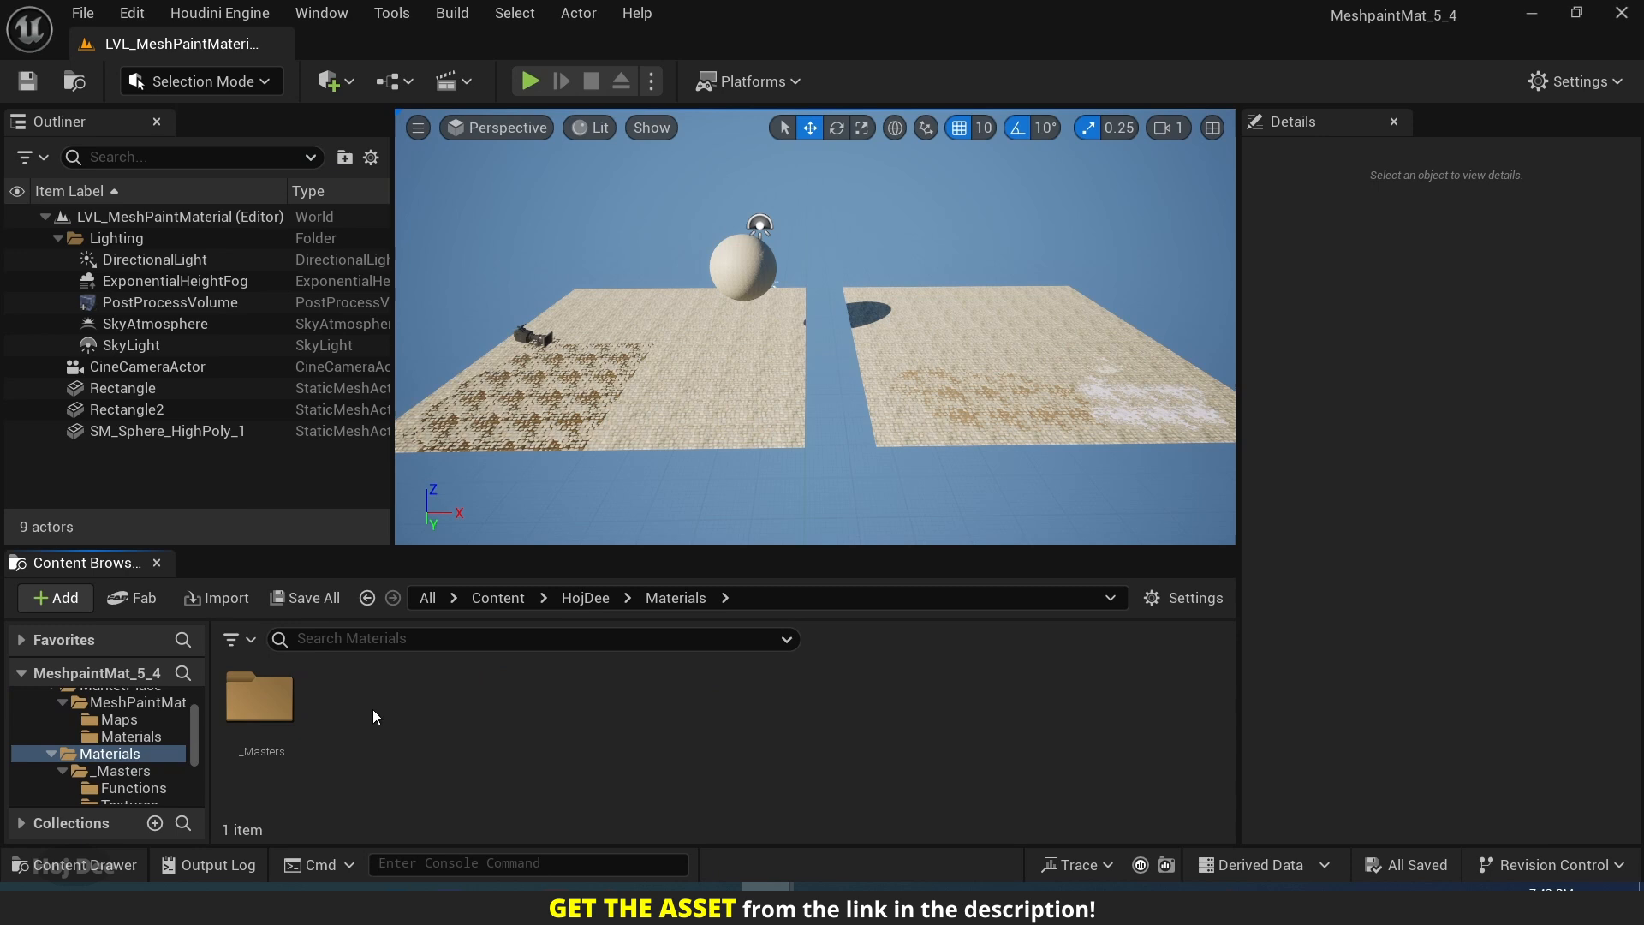
double_click(278, 708)
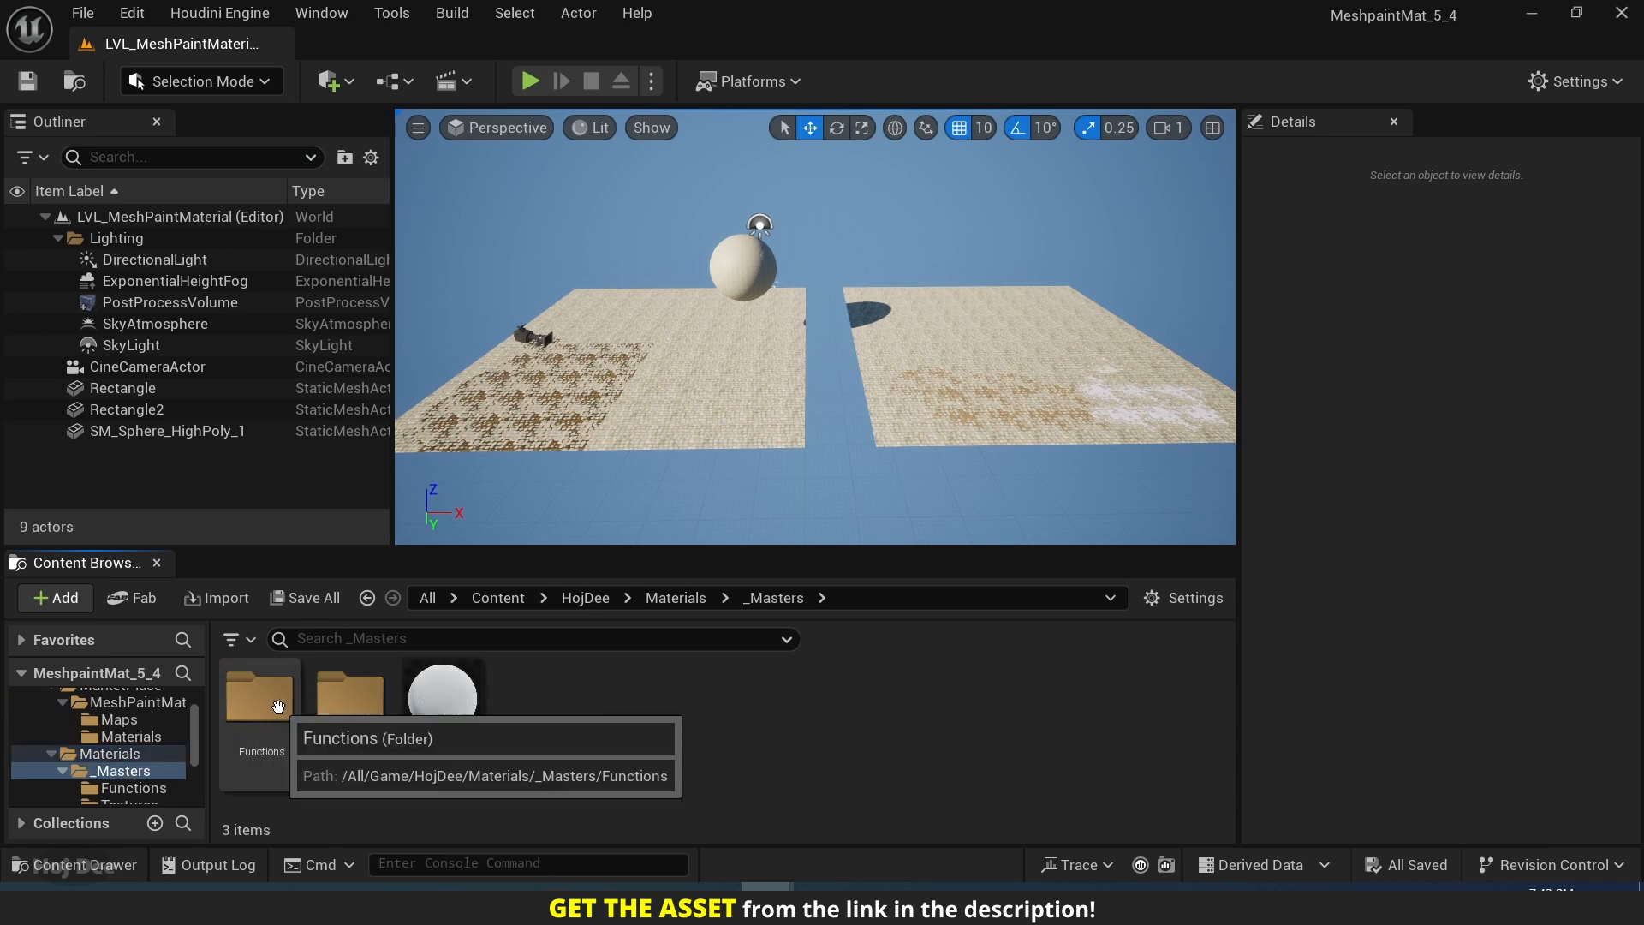
right_click(439, 710)
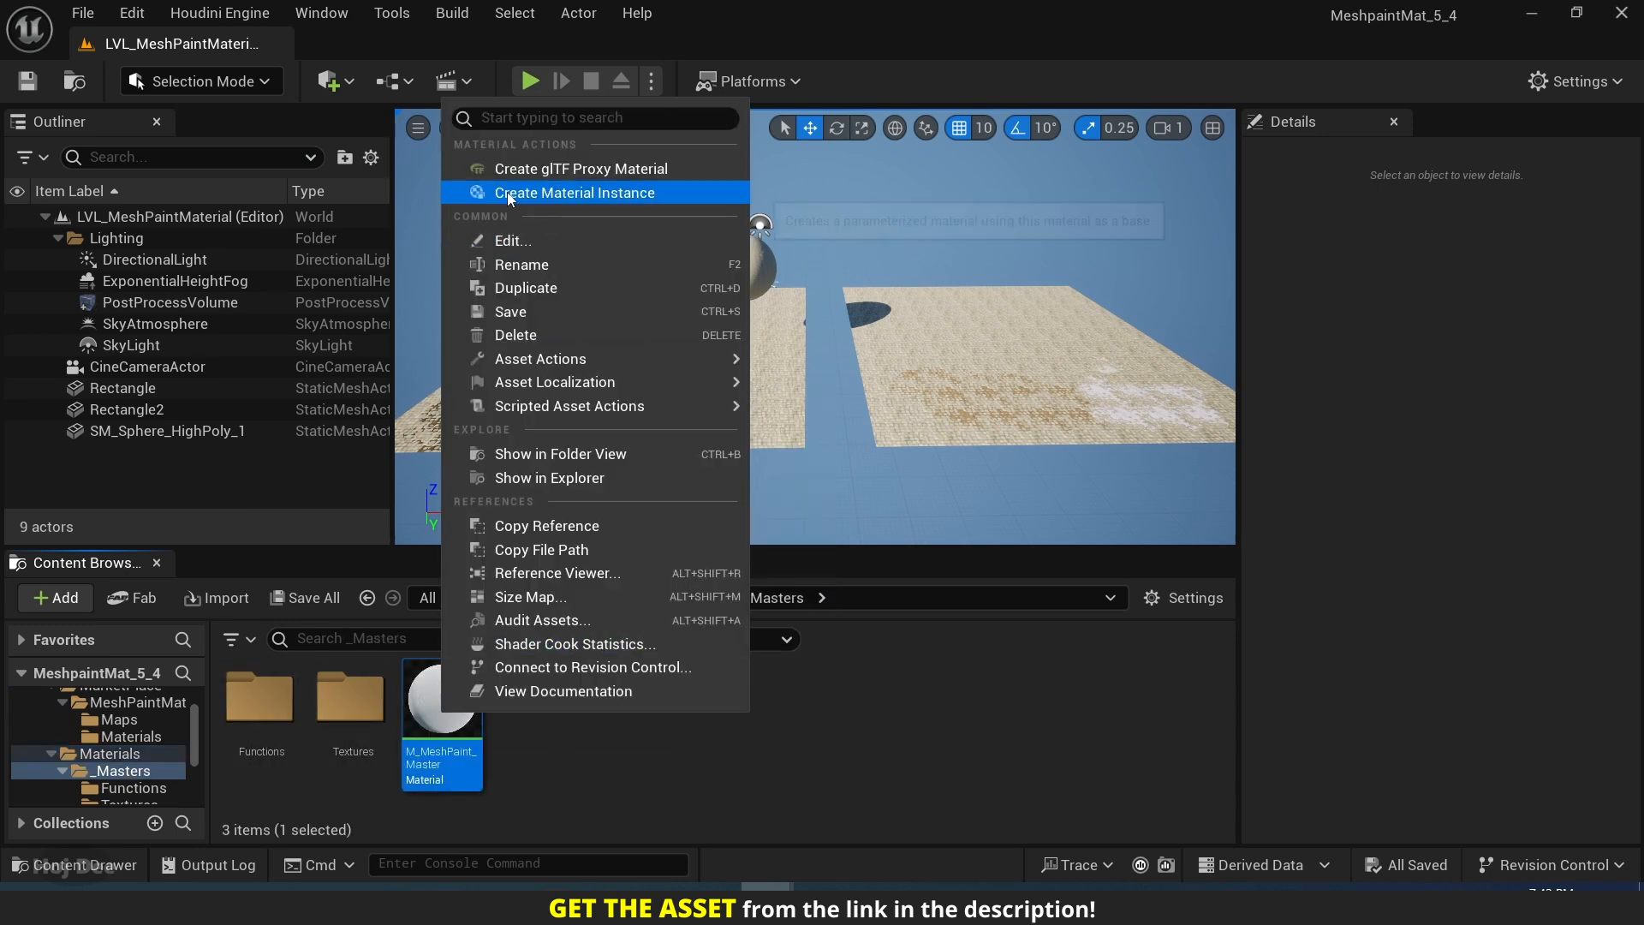
left_click(563, 194)
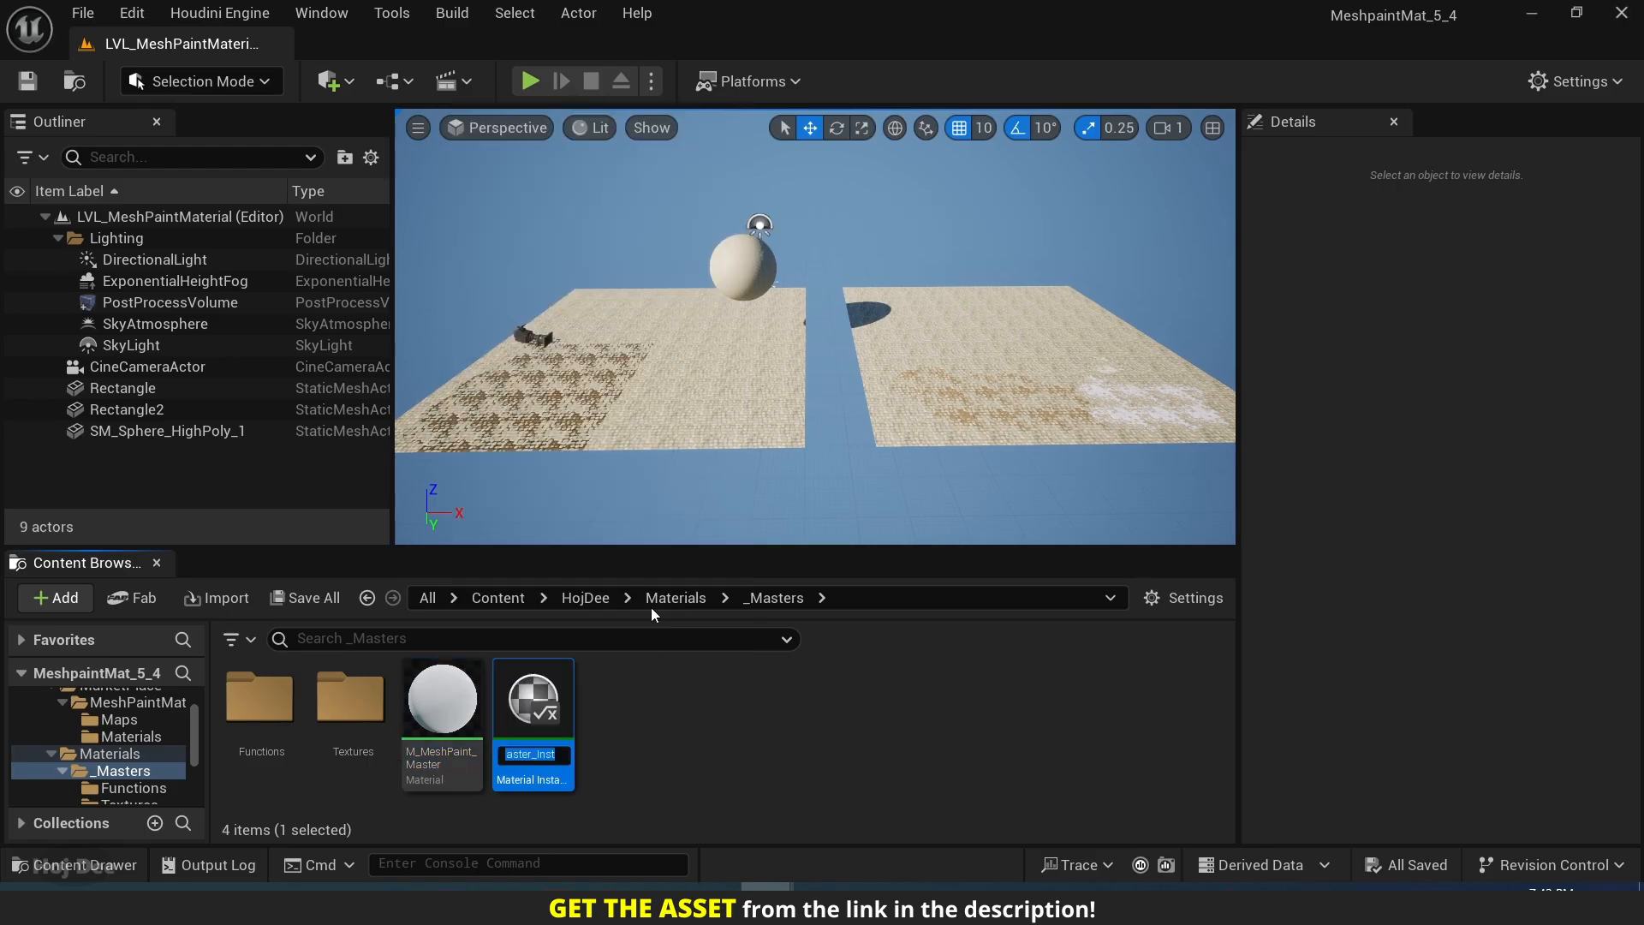
type("MI_")
type("MeshPaint")
type("Material")
type("_Video")
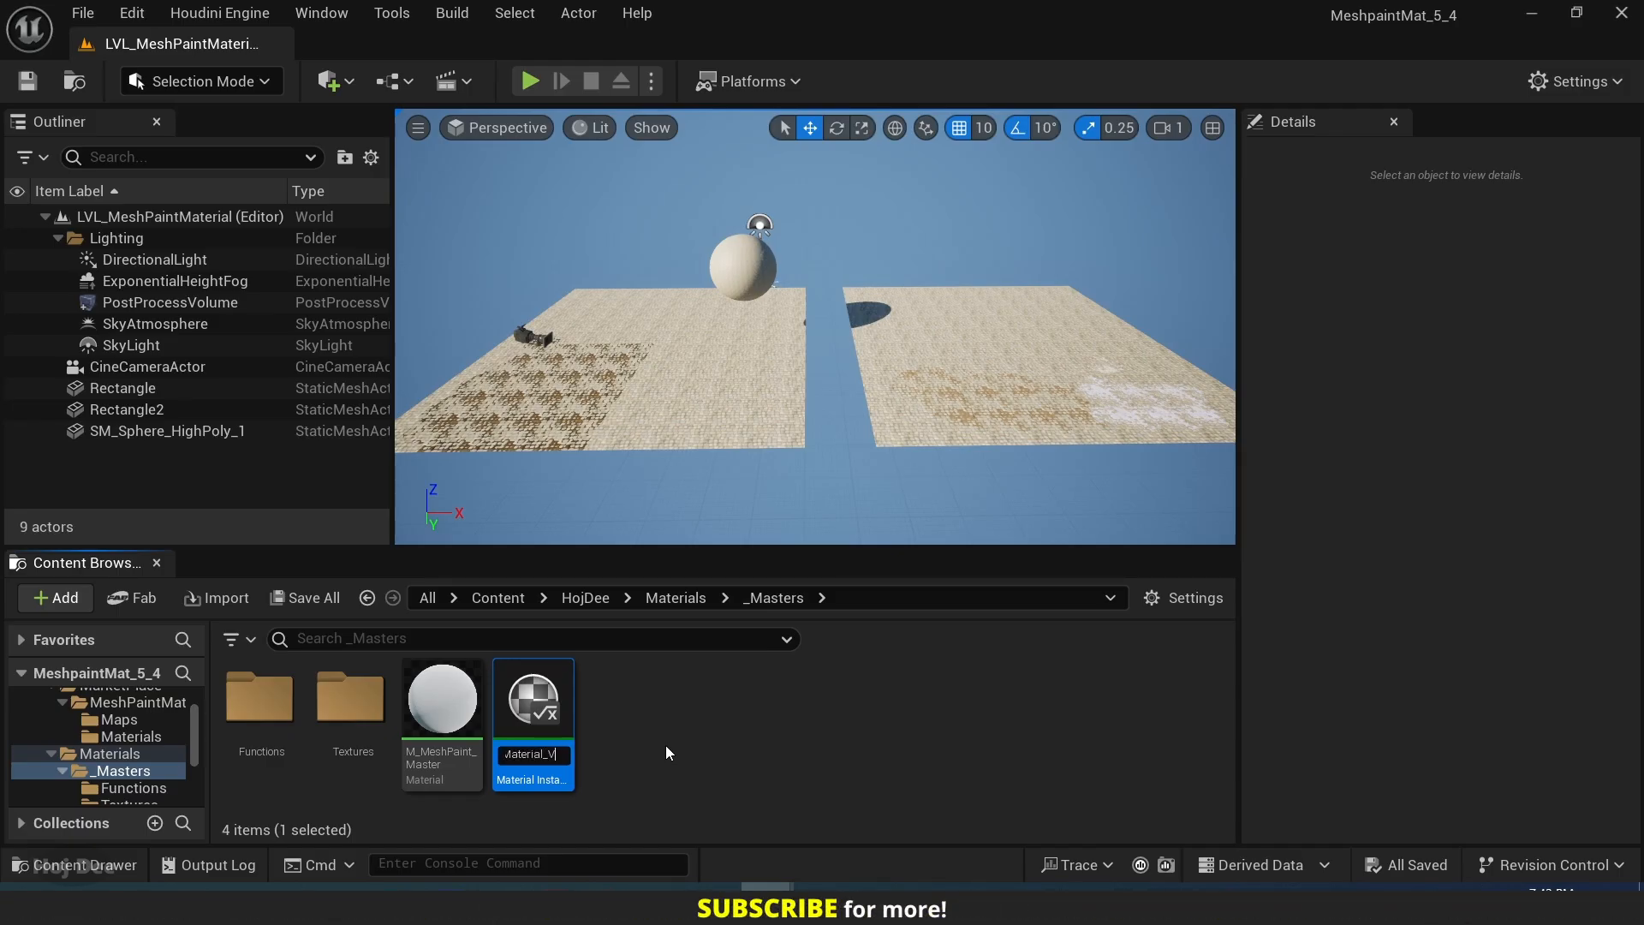
key("Return")
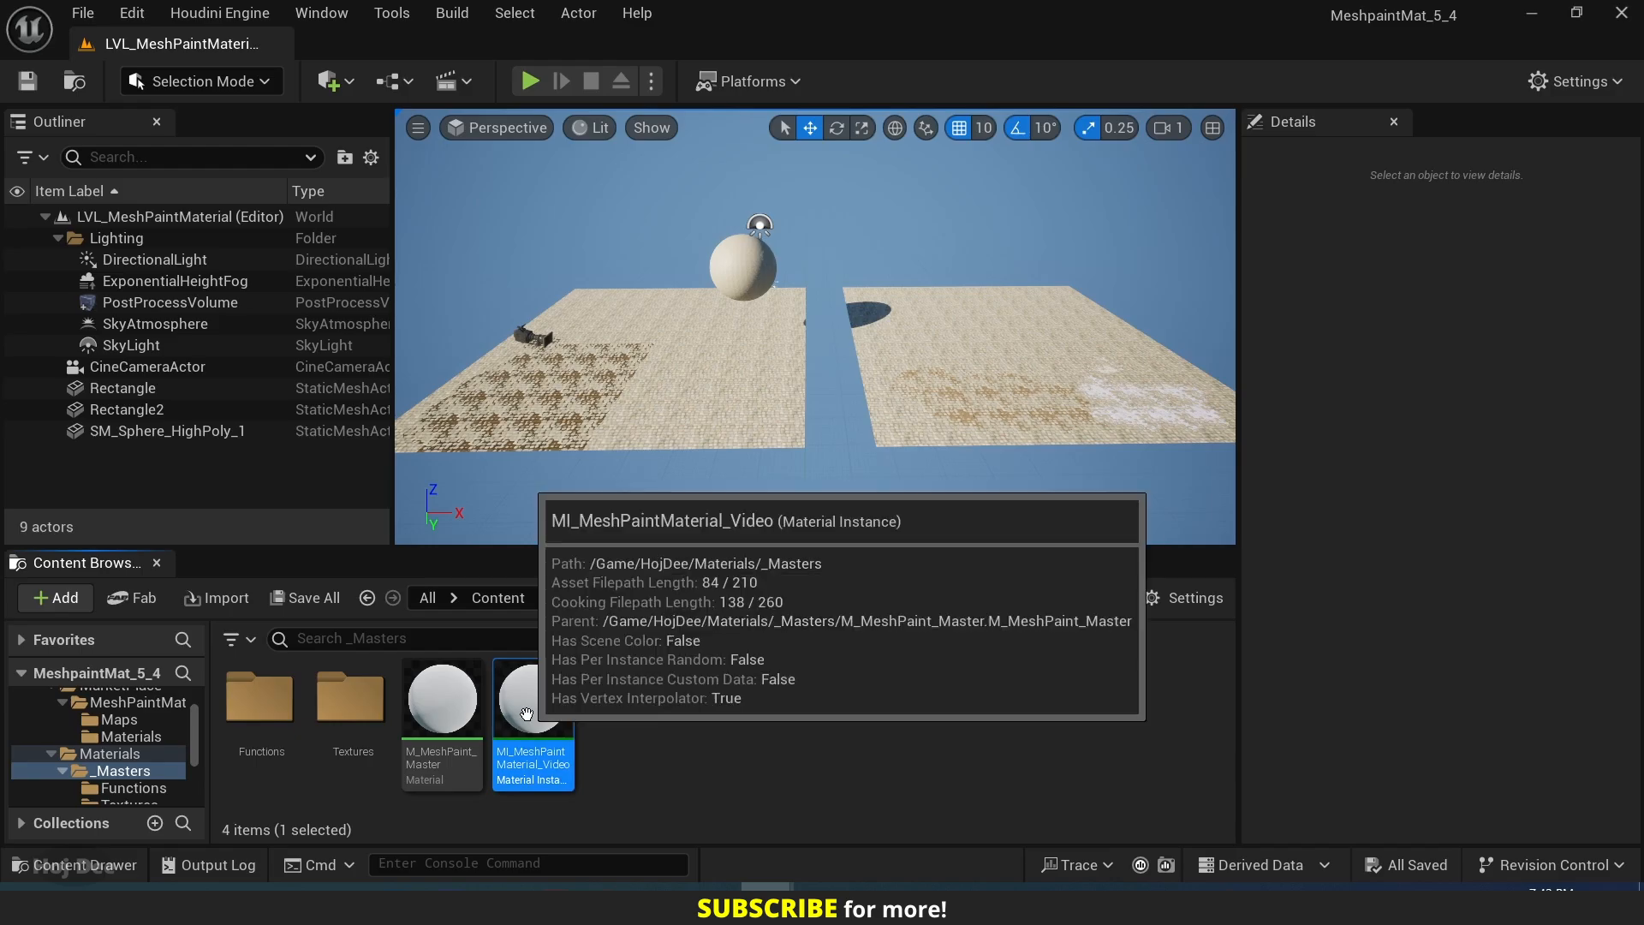
Move MI_MeshPaintMaterial_Video to the MarketPlace/MeshPaintMaterial/Materials folder and open that folder.
mouse_move(531, 717)
left_click_drag(531, 717, 116, 734)
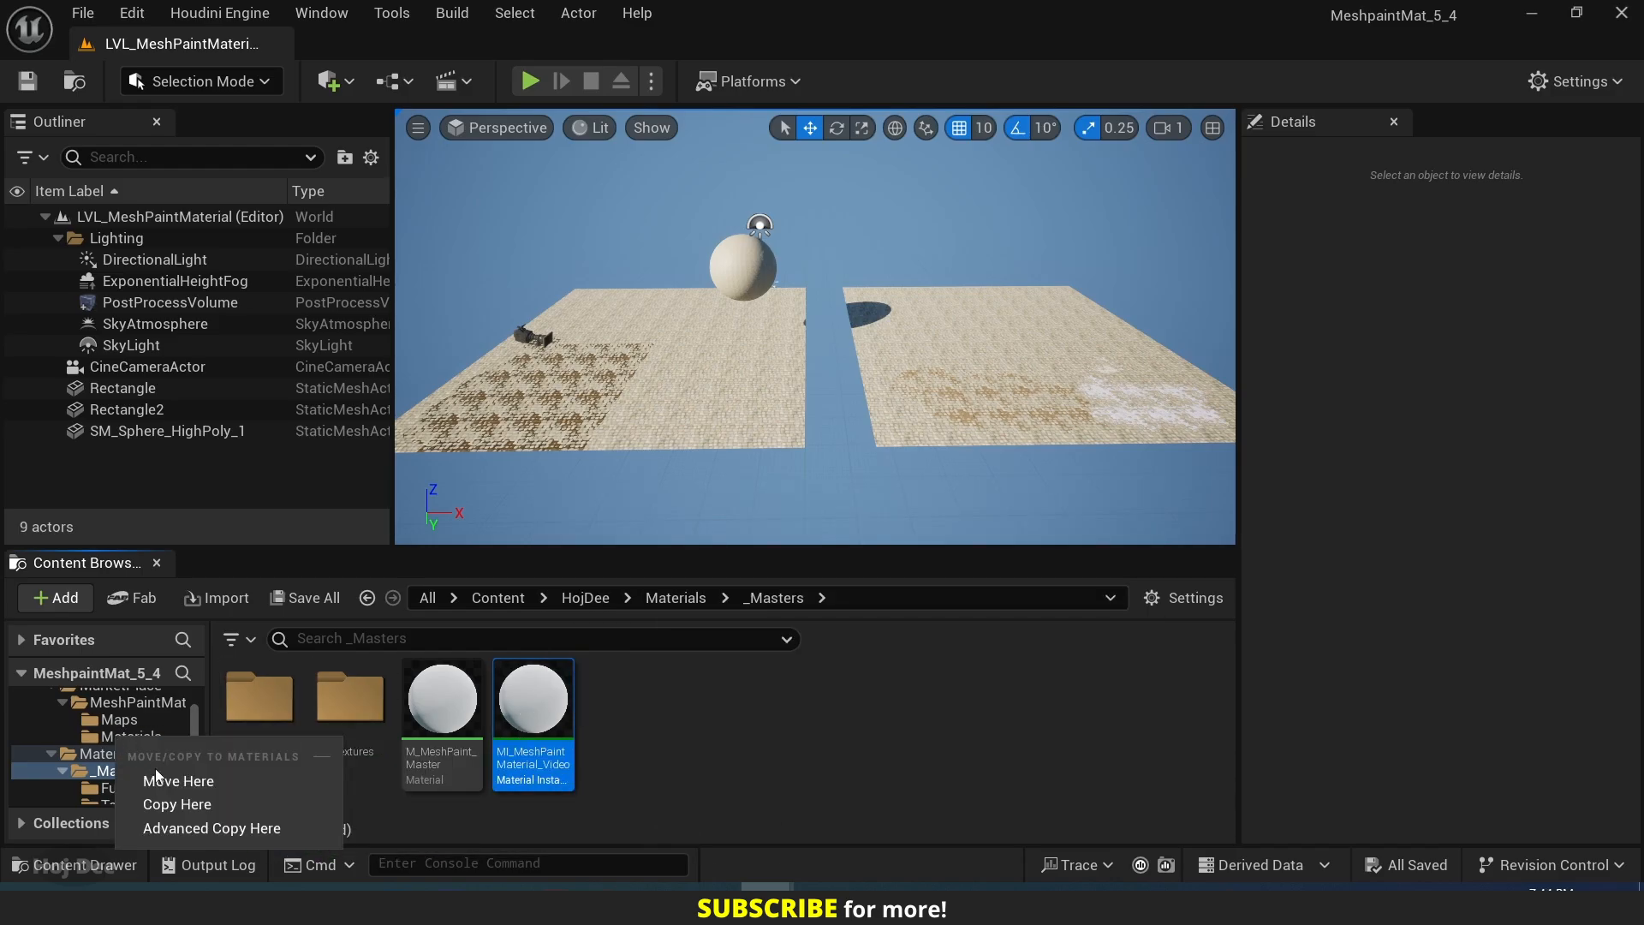
left_click(135, 750)
left_click(131, 737)
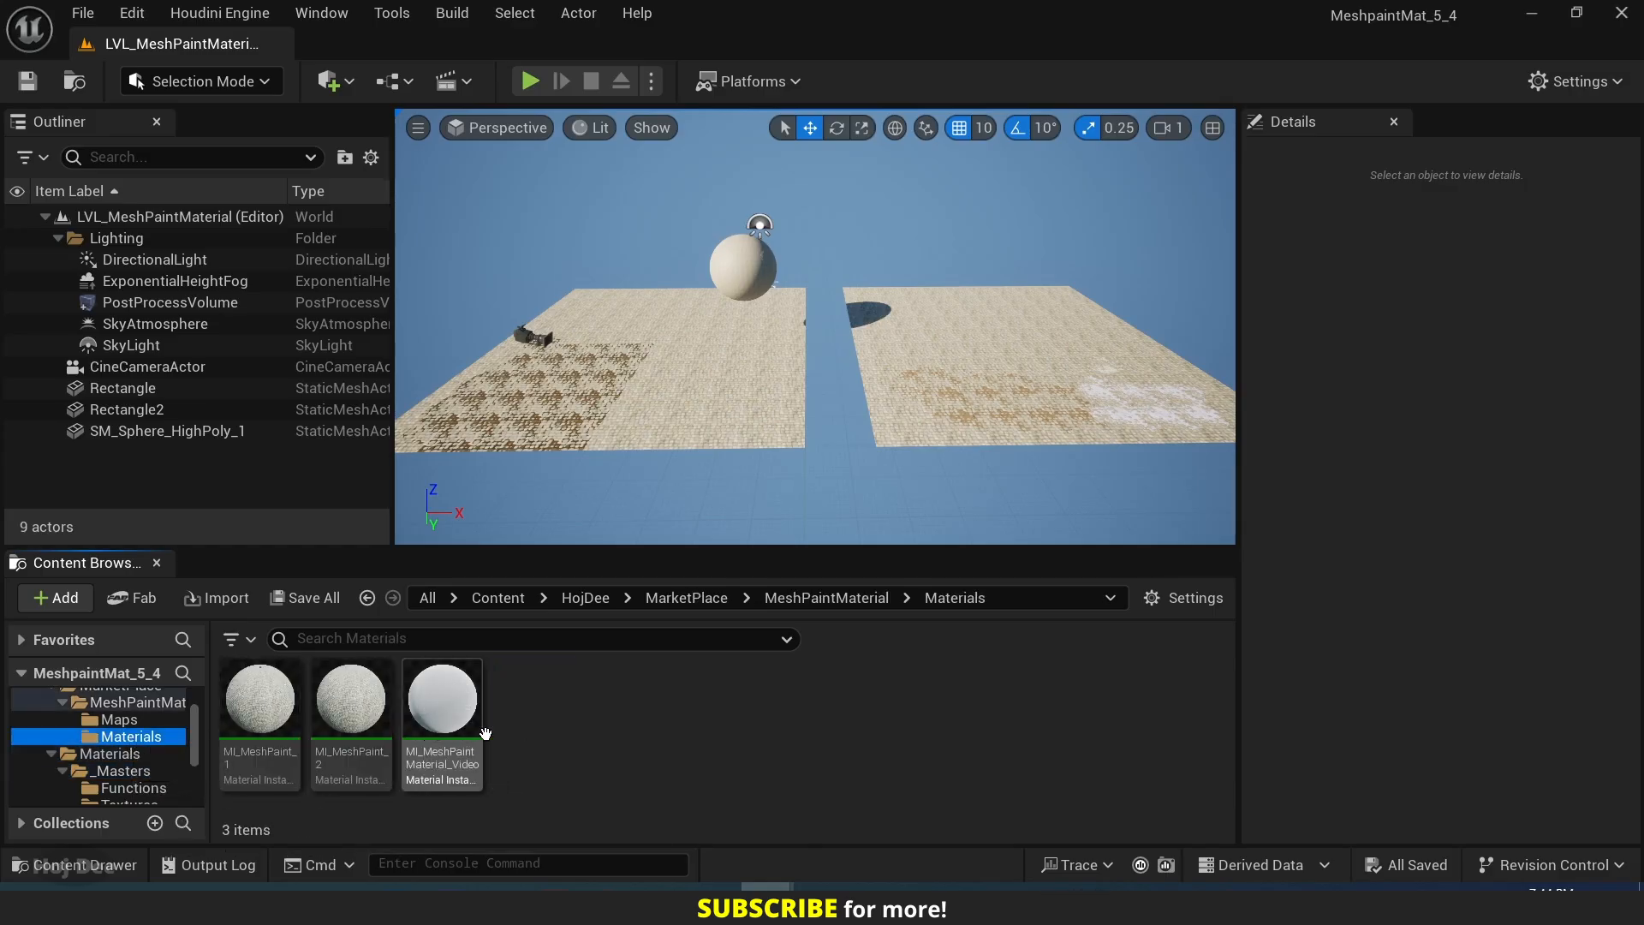
Select Rectangle, Rectangle2 and SM_Sphere_HighPoly_1 together and move them along the negative X axis to clear the centre of the level.
key("s")
right_click_drag(674, 432, 668, 451)
left_click(842, 340)
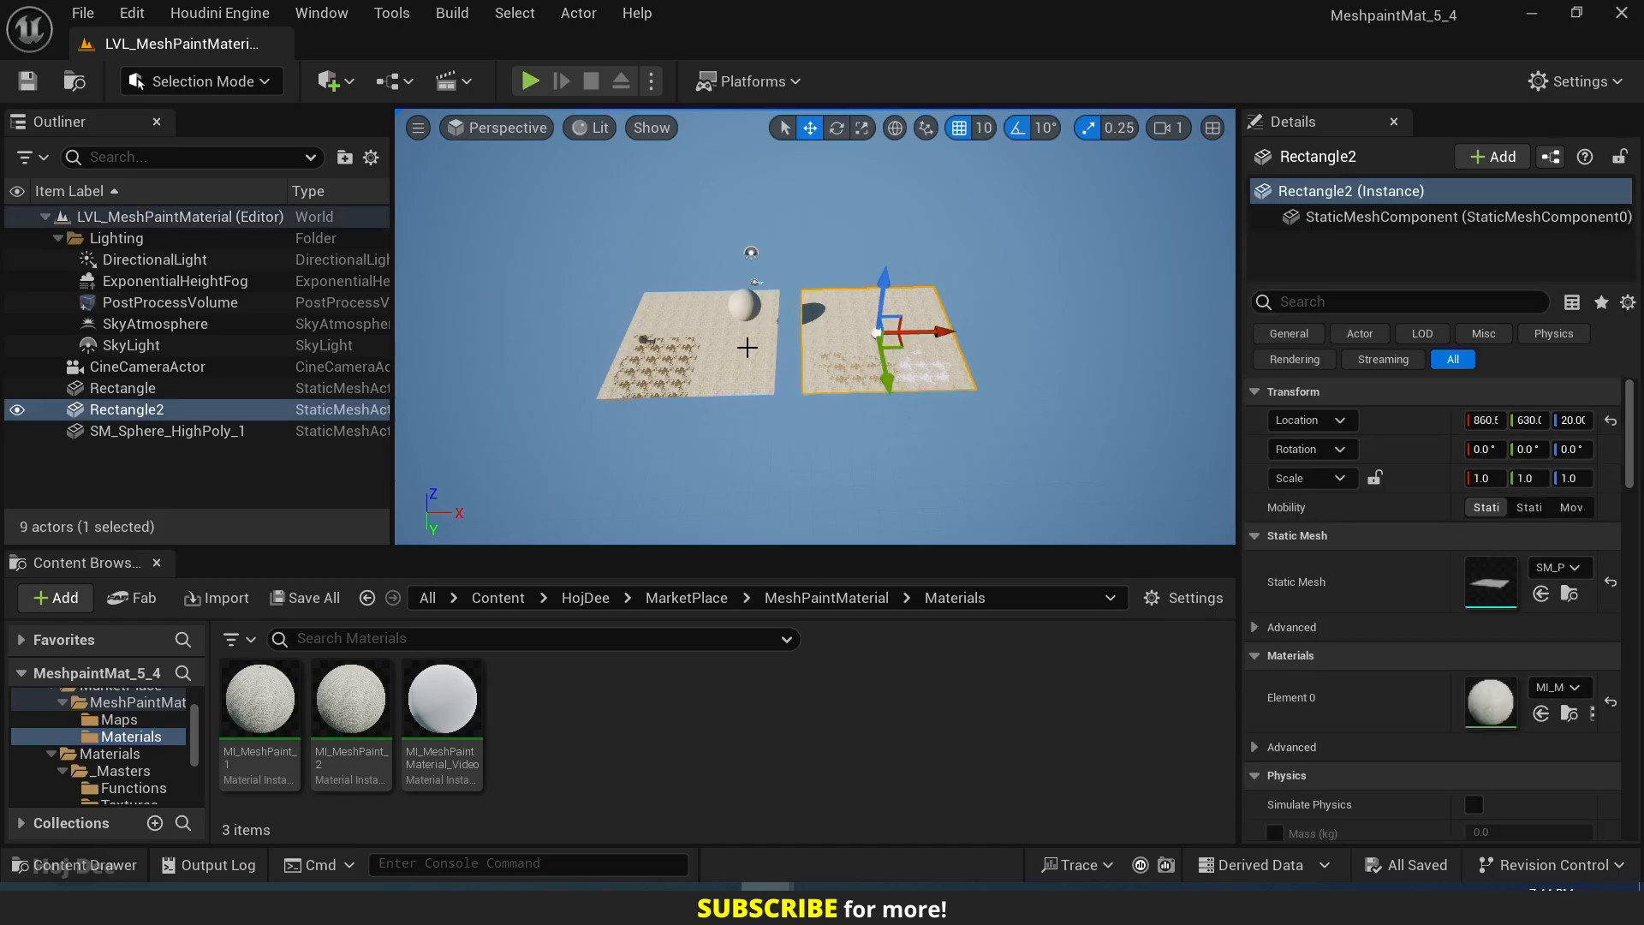
left_click(746, 347, "ctrl")
left_click(744, 306, "ctrl")
key("f")
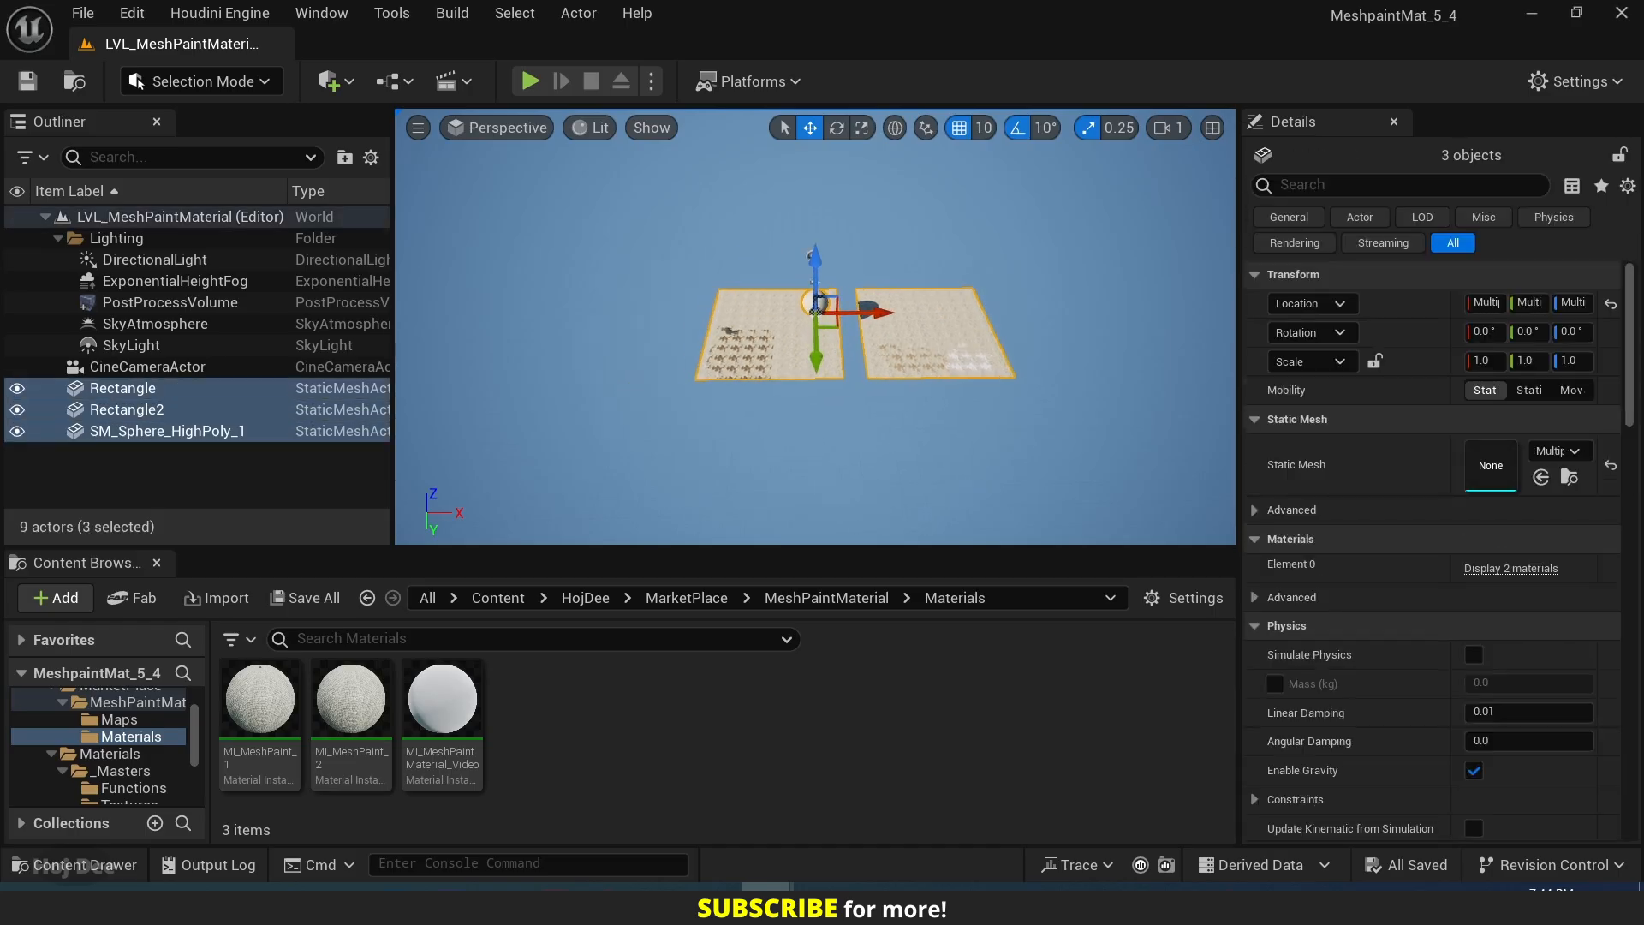
left_click_drag(868, 310, 471, 310)
key("w")
right_click_drag(479, 313, 496, 312)
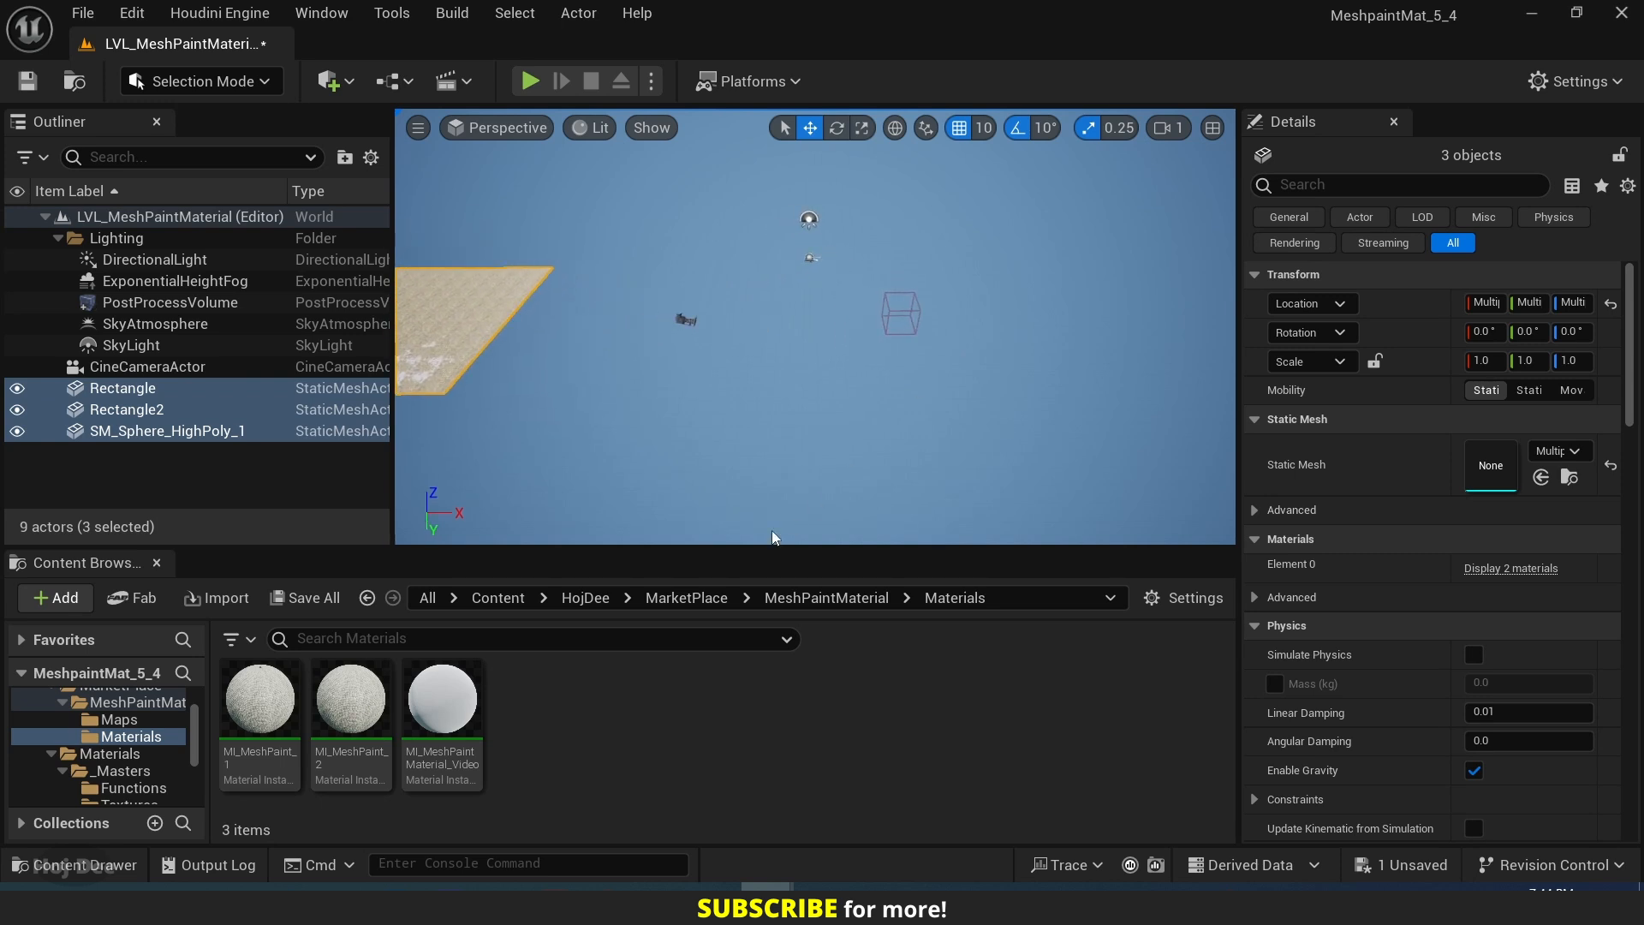
Place the SM_Plane_HighPoly_2 mesh from HojDee's Meshes folder into the cleared area of the level.
left_click(586, 598)
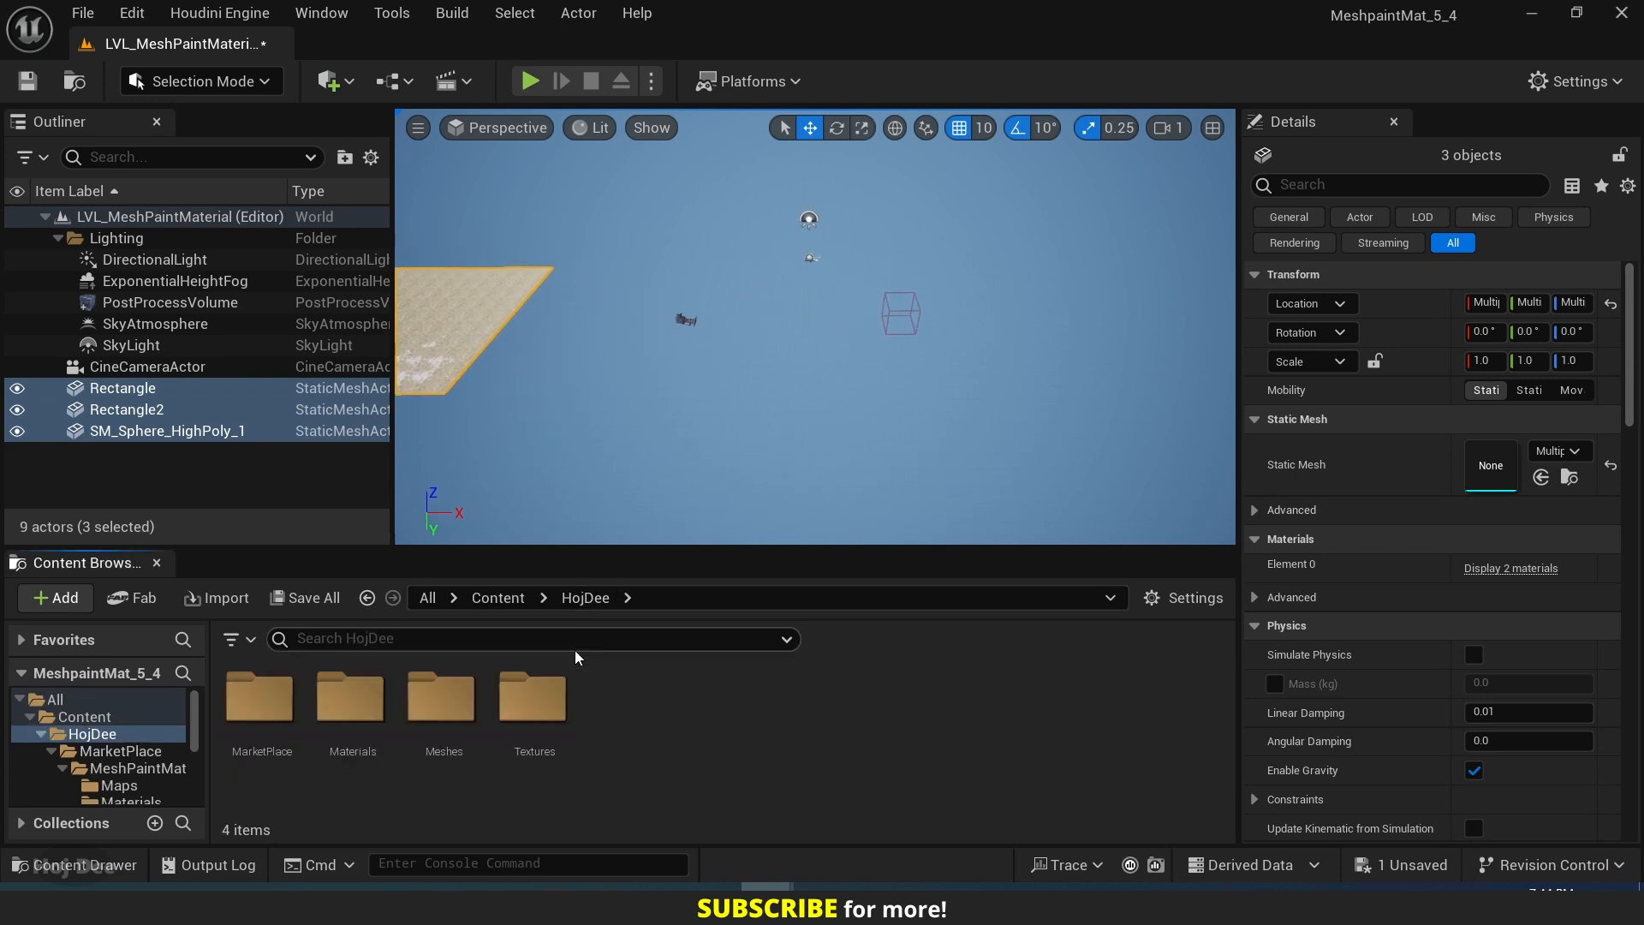
double_click(441, 698)
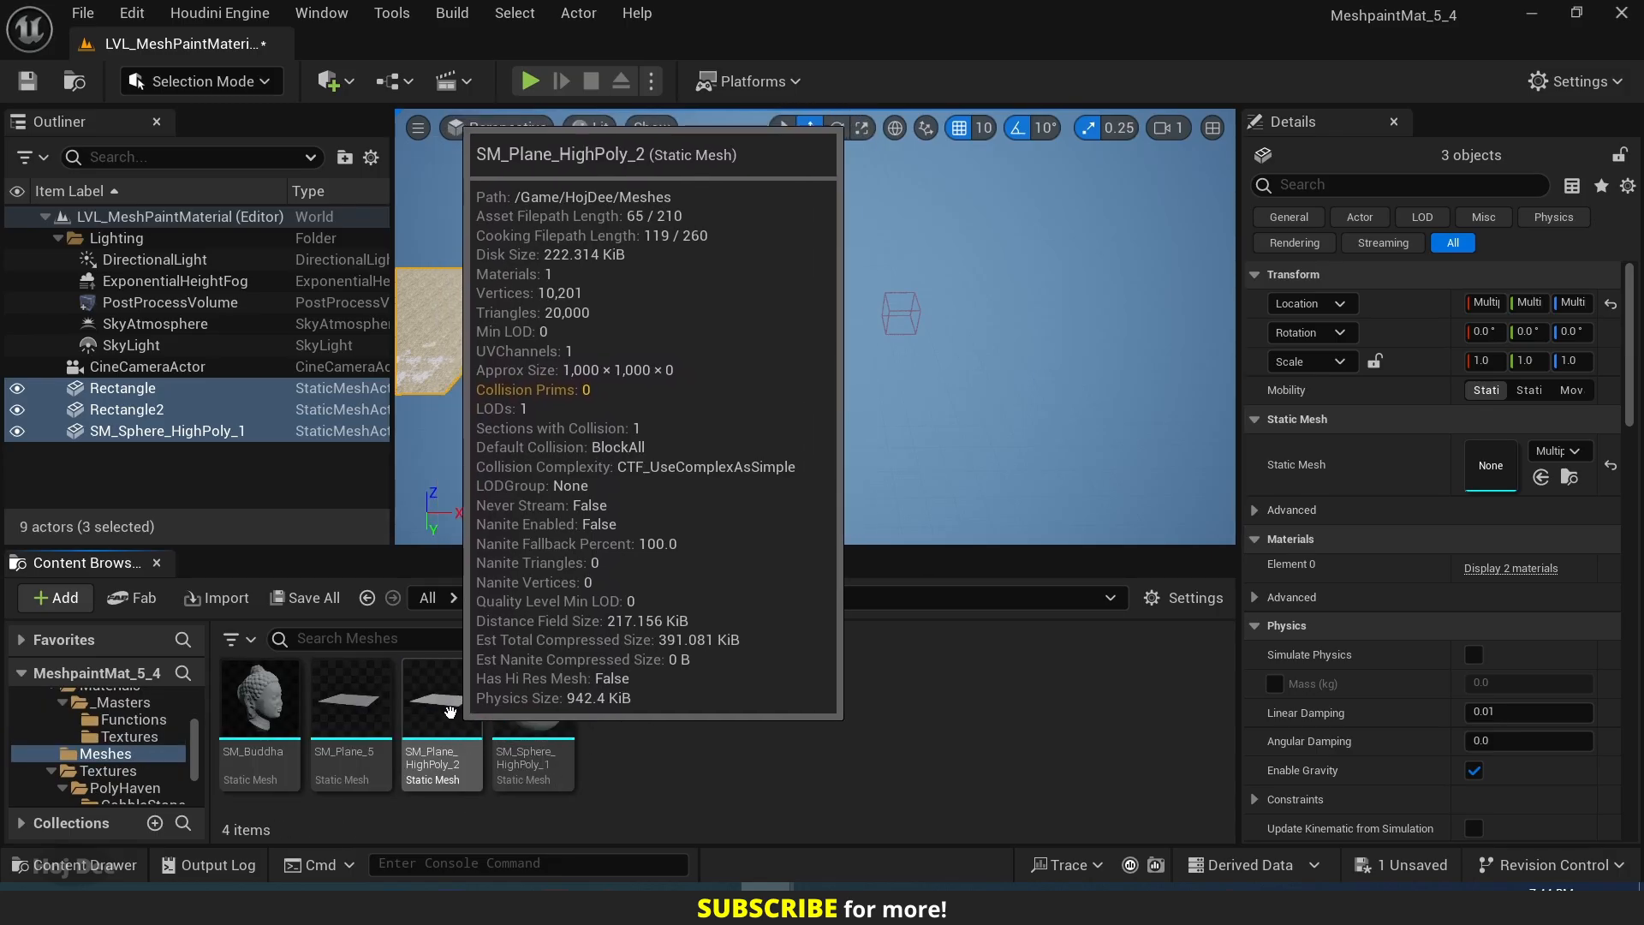
left_click_drag(447, 729, 767, 340)
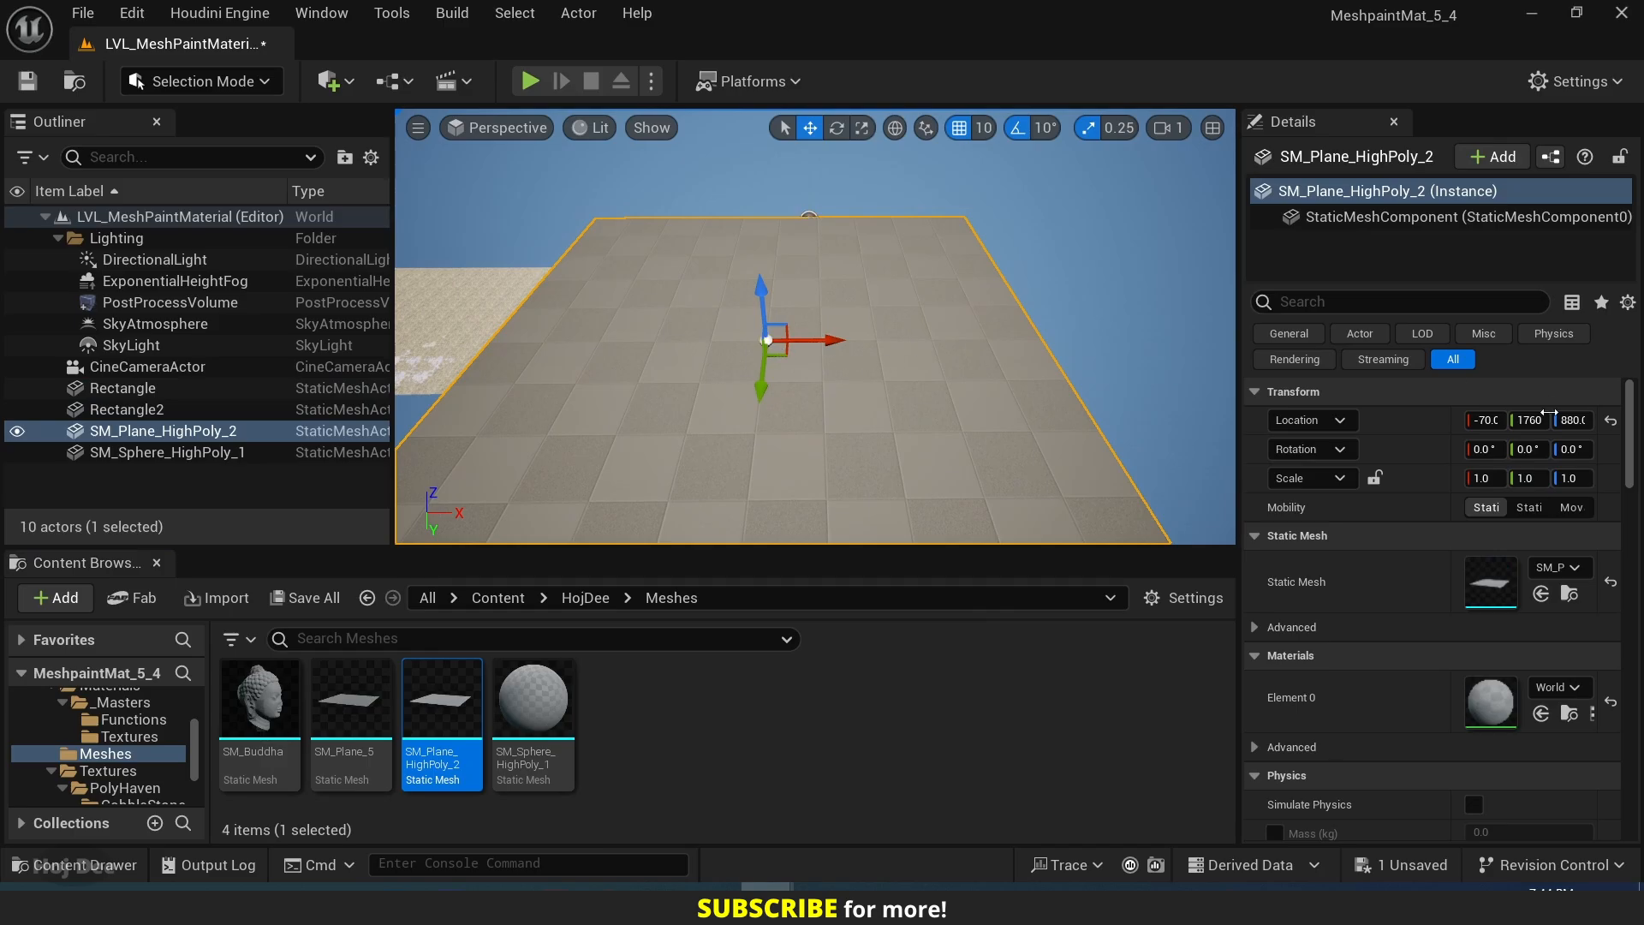
Reset the new plane's location to the origin and move it to Y 320 and Z 90.
left_click(1611, 419)
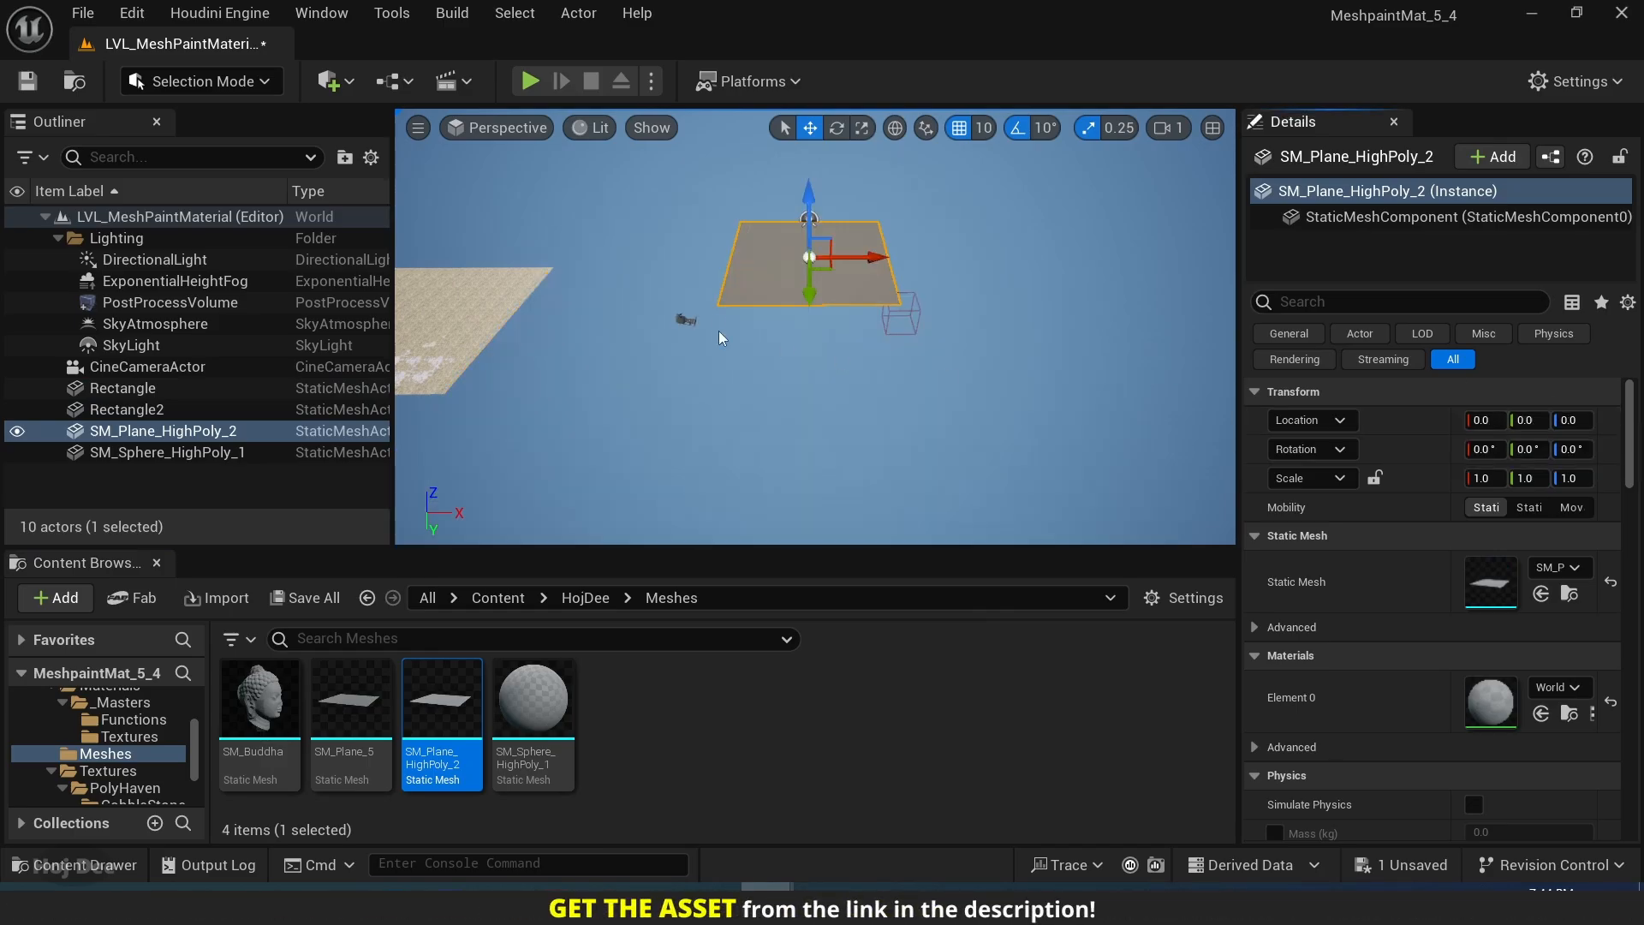
left_click_drag(808, 287, 808, 317)
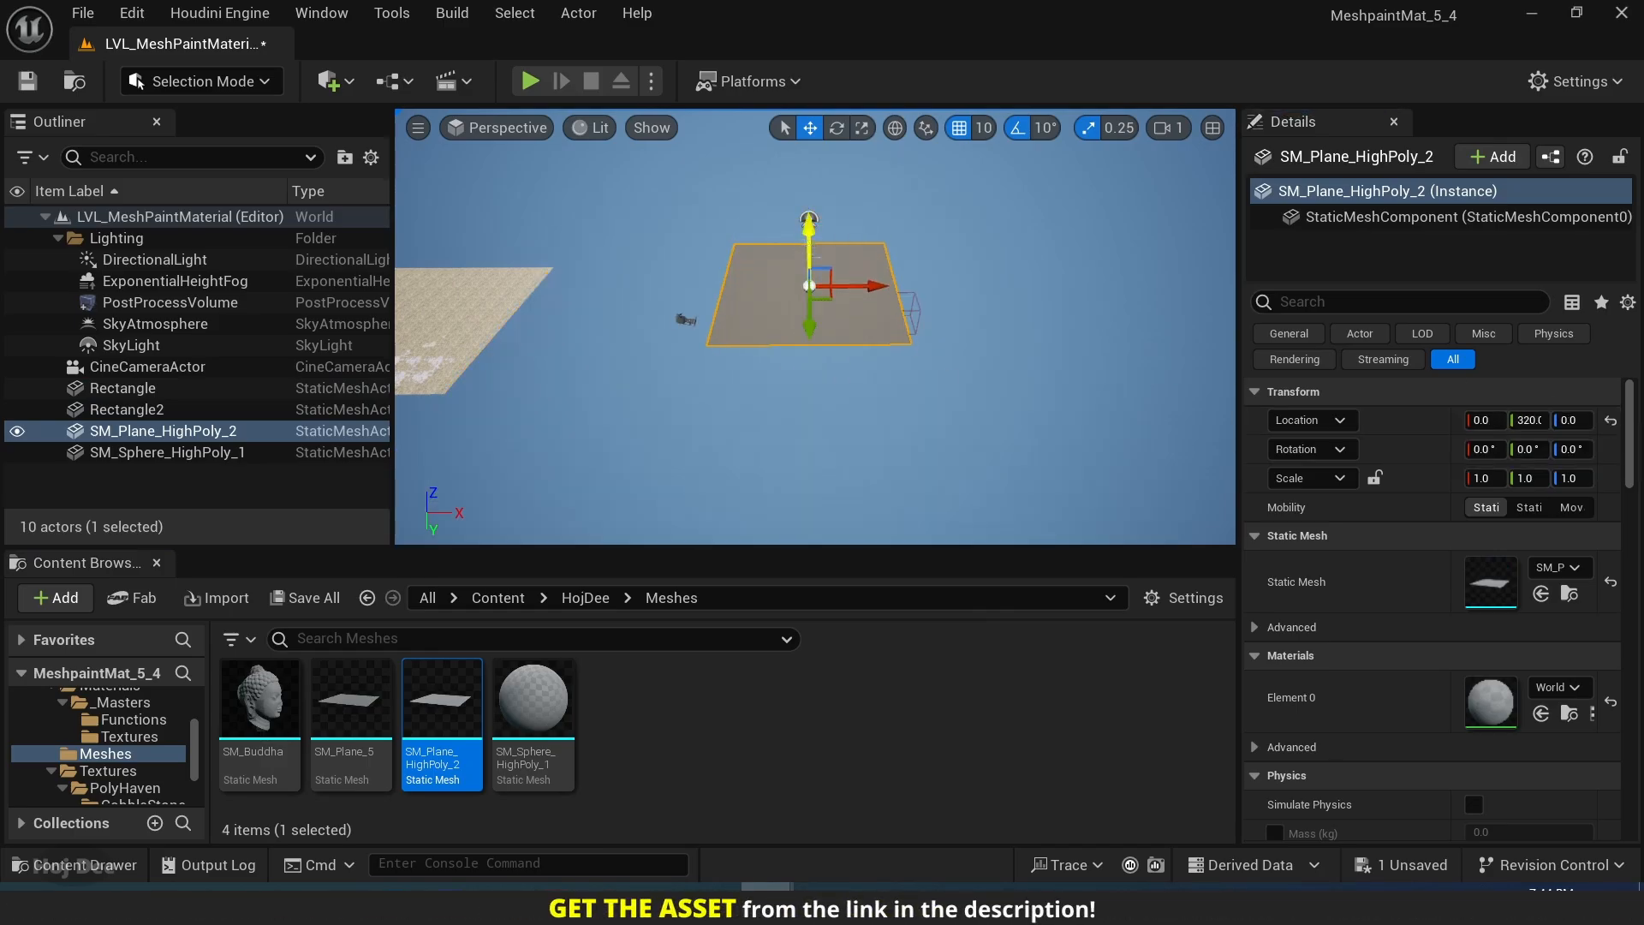
left_click_drag(809, 245, 810, 230)
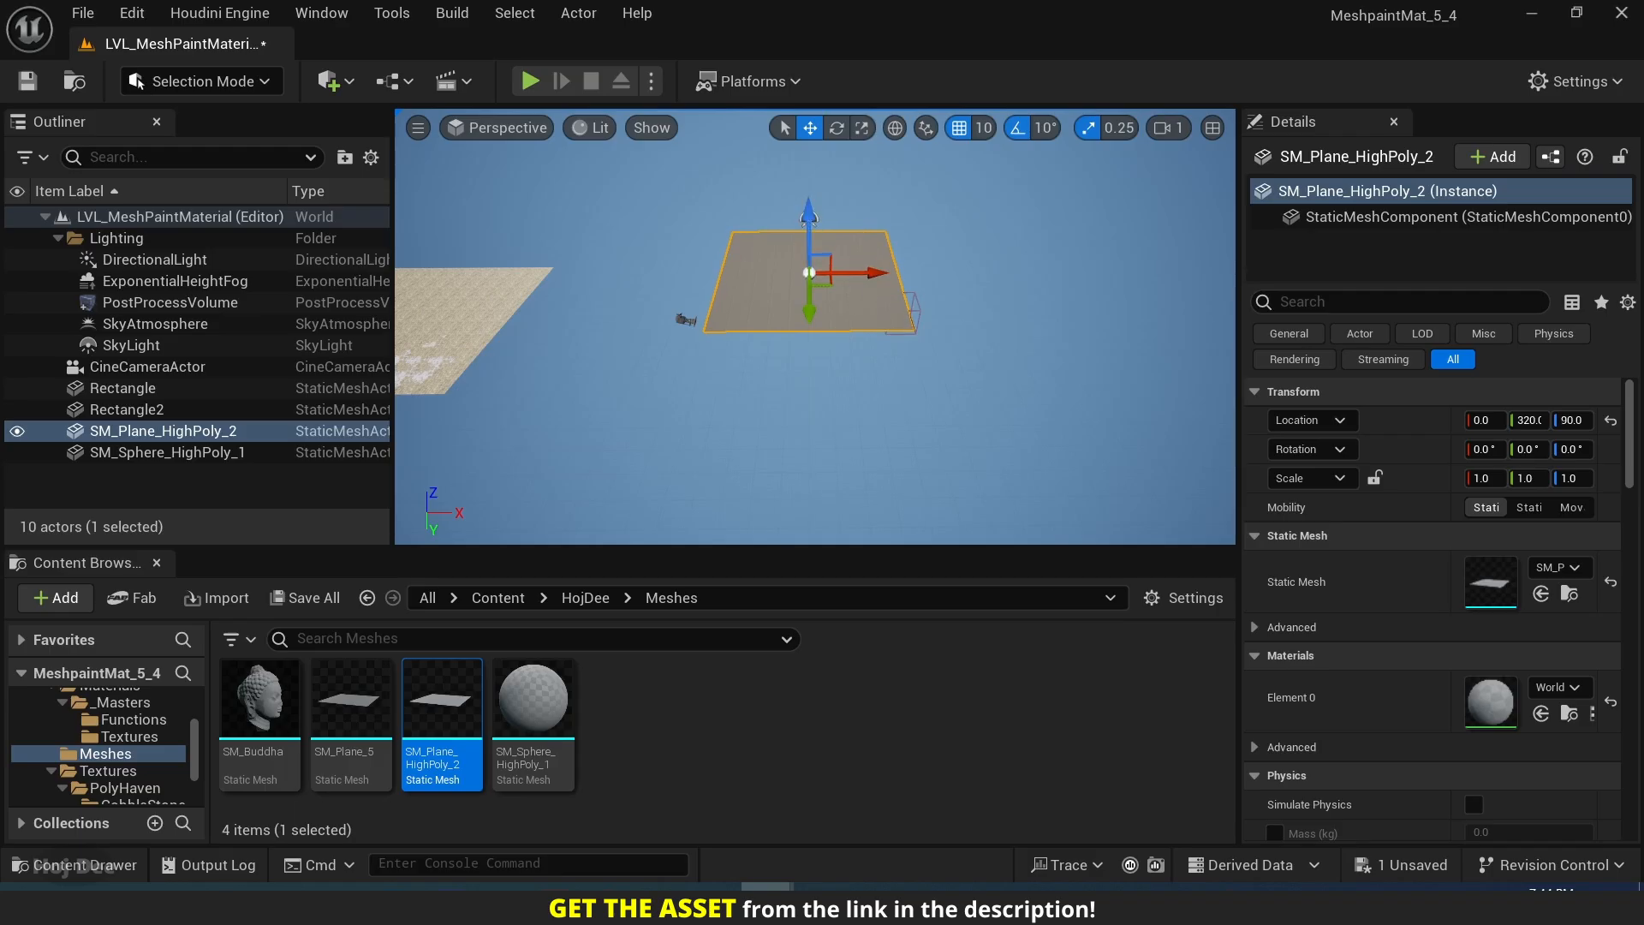
key("f")
right_click_drag(911, 428, 910, 429)
key("w")
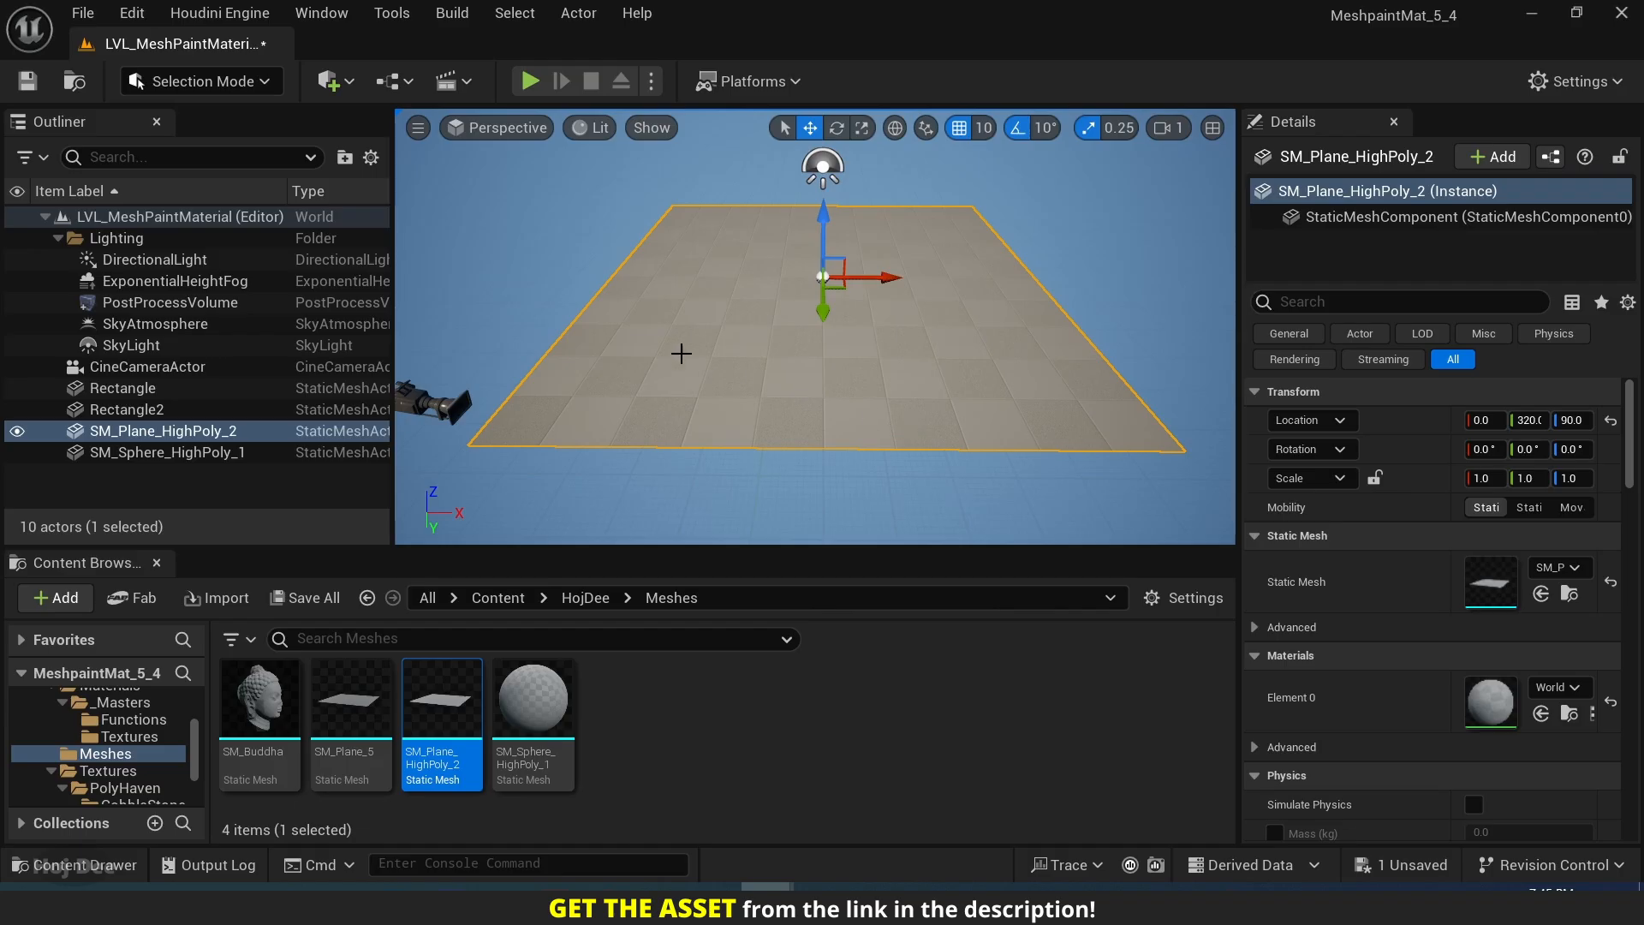
Examine the plane's mesh density in Wireframe view mode and return the viewport to Lit.
left_click(582, 127)
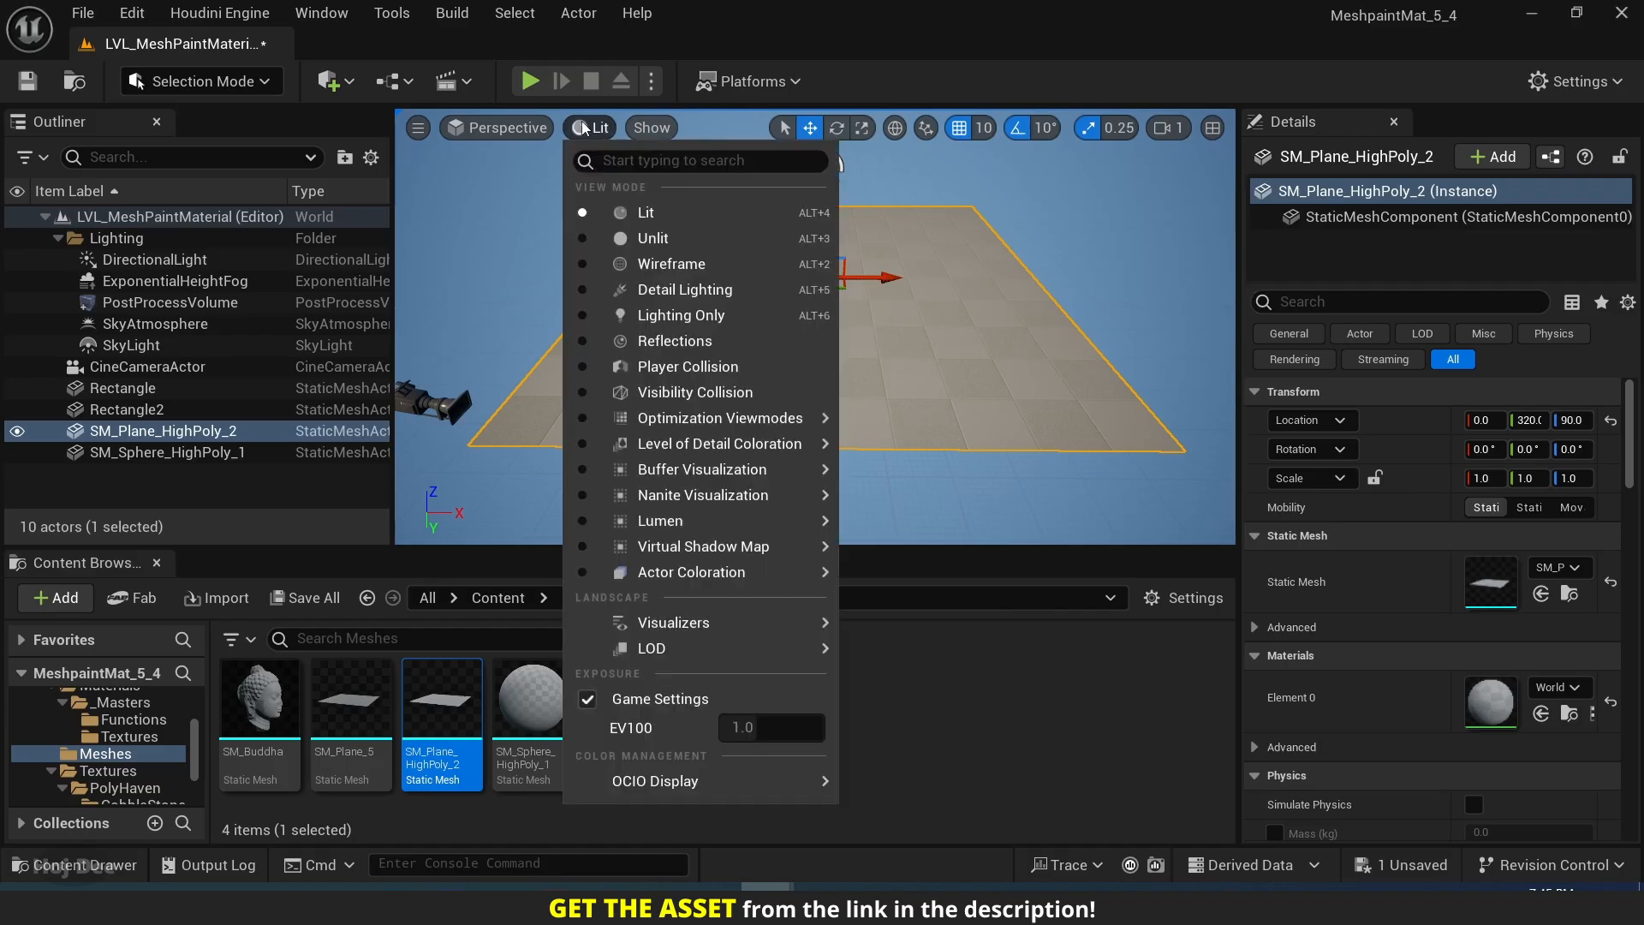
left_click(661, 262)
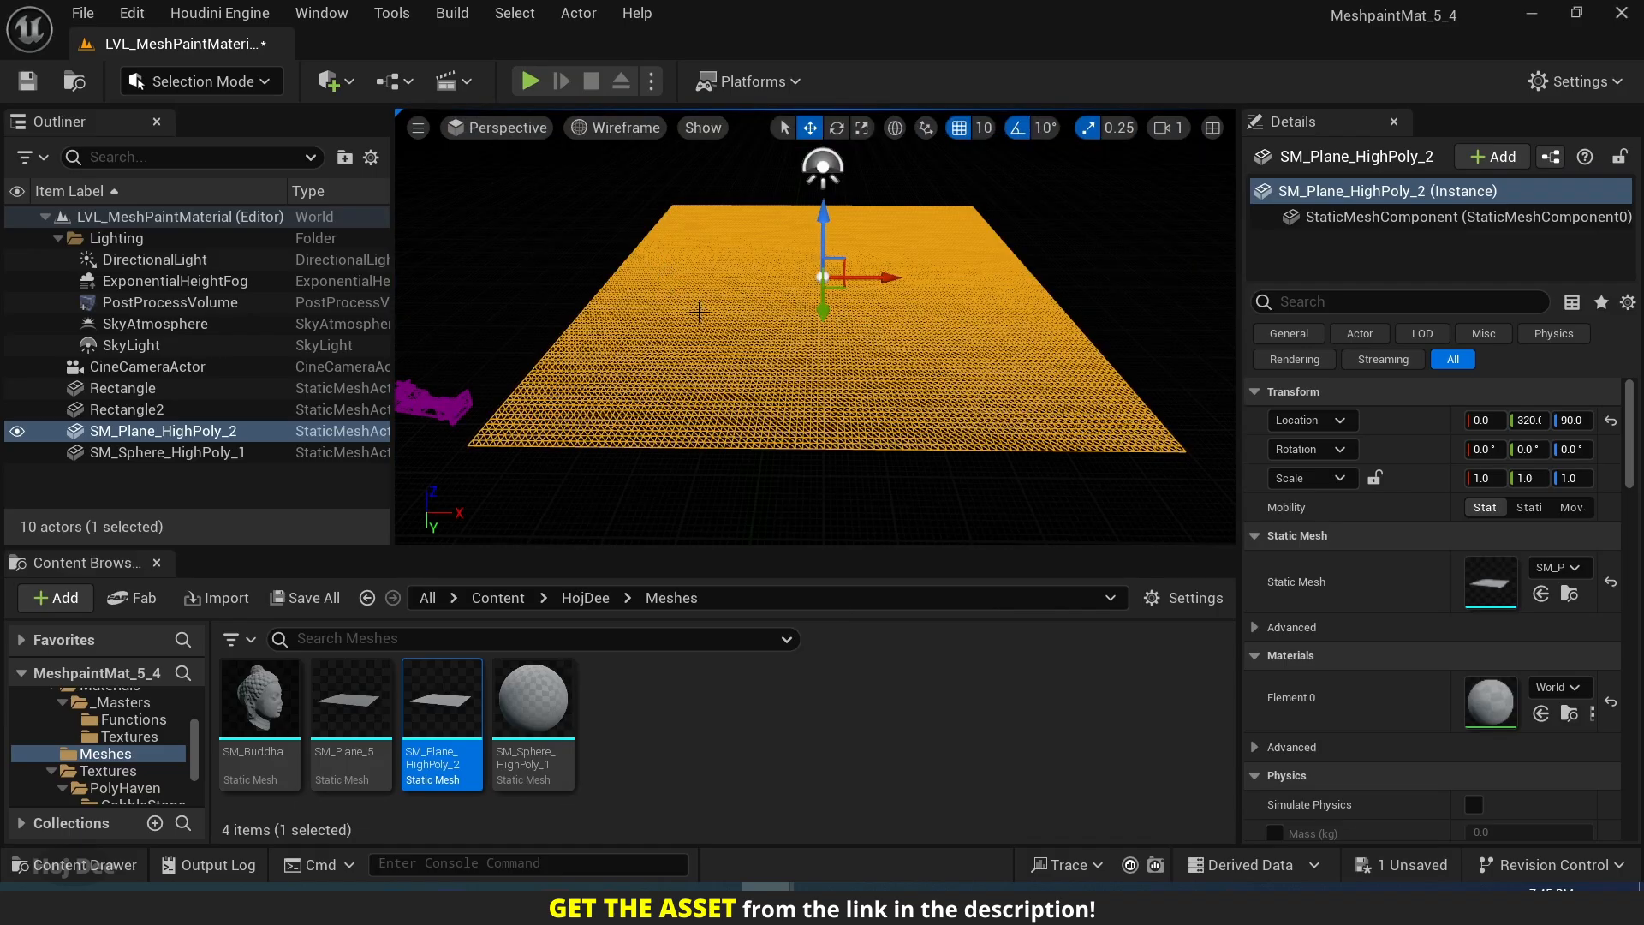
key("ctrl+s")
left_click(626, 130)
left_click(634, 217)
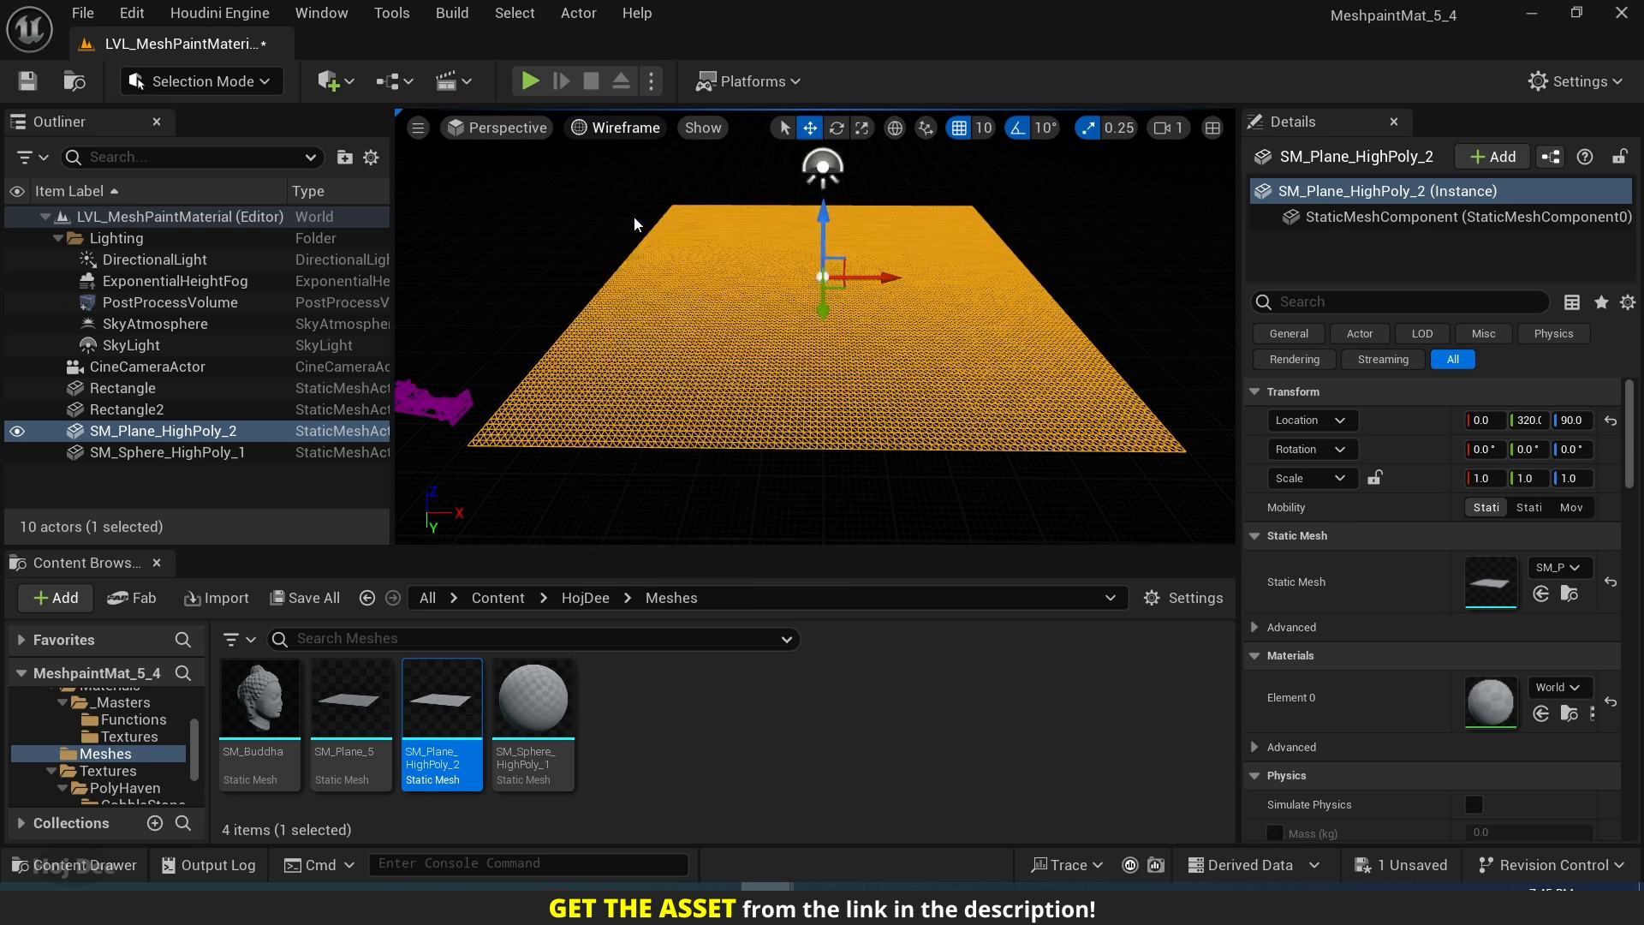
scroll(826, 376, "up", 4)
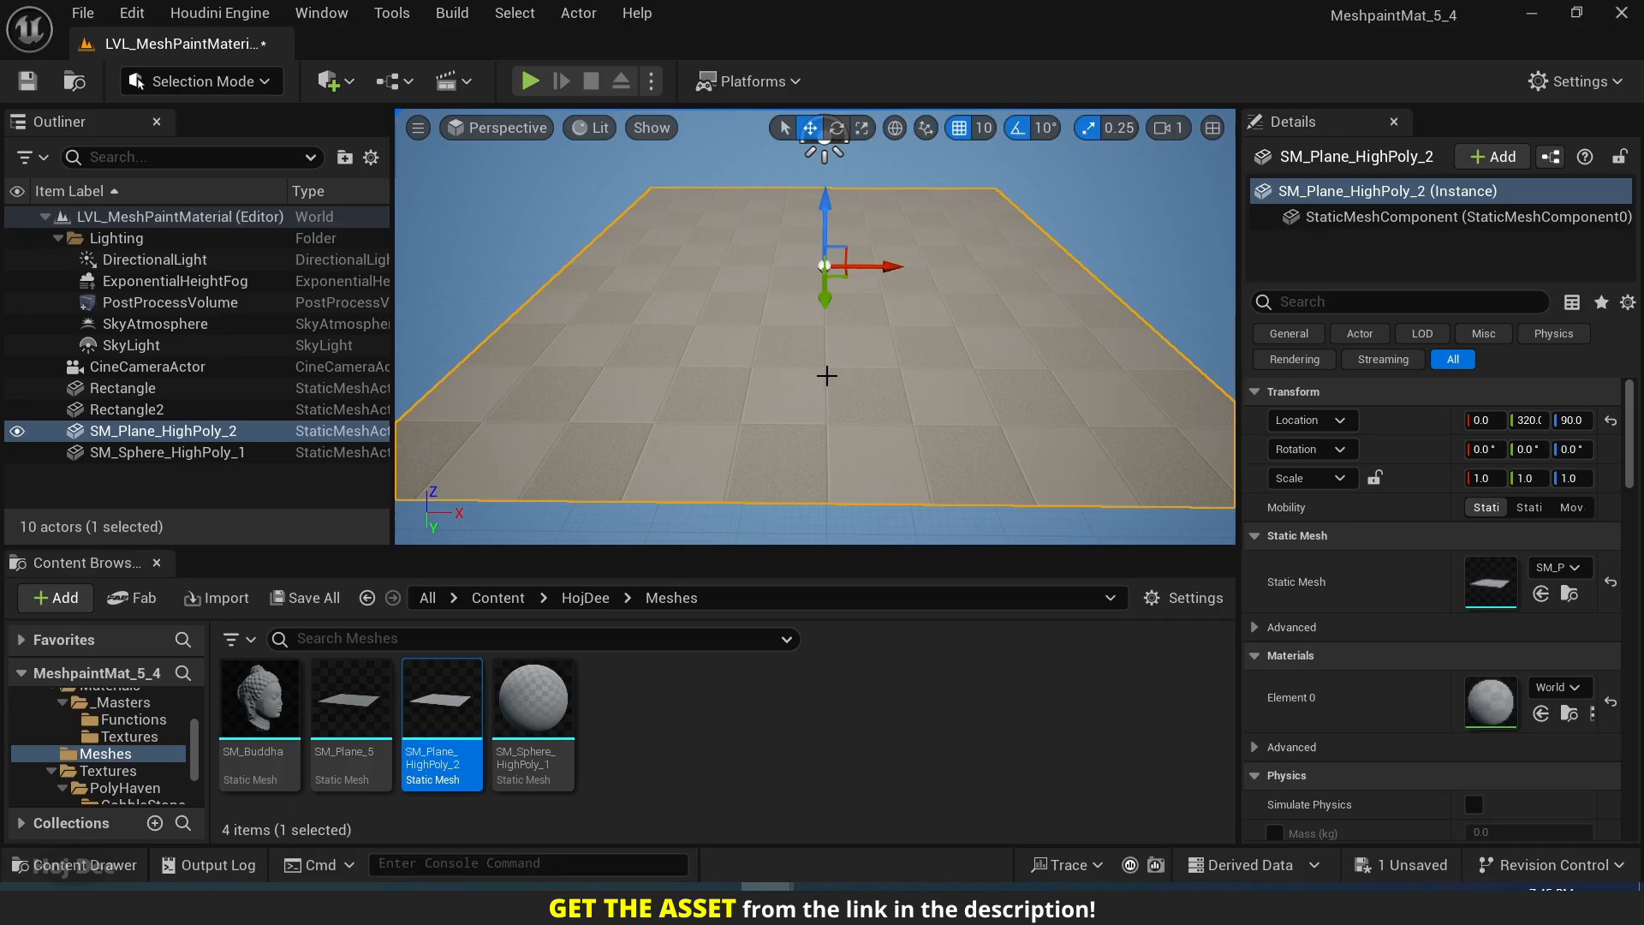
Add the Third Person Blueprint content pack to the project.
left_click(56, 598)
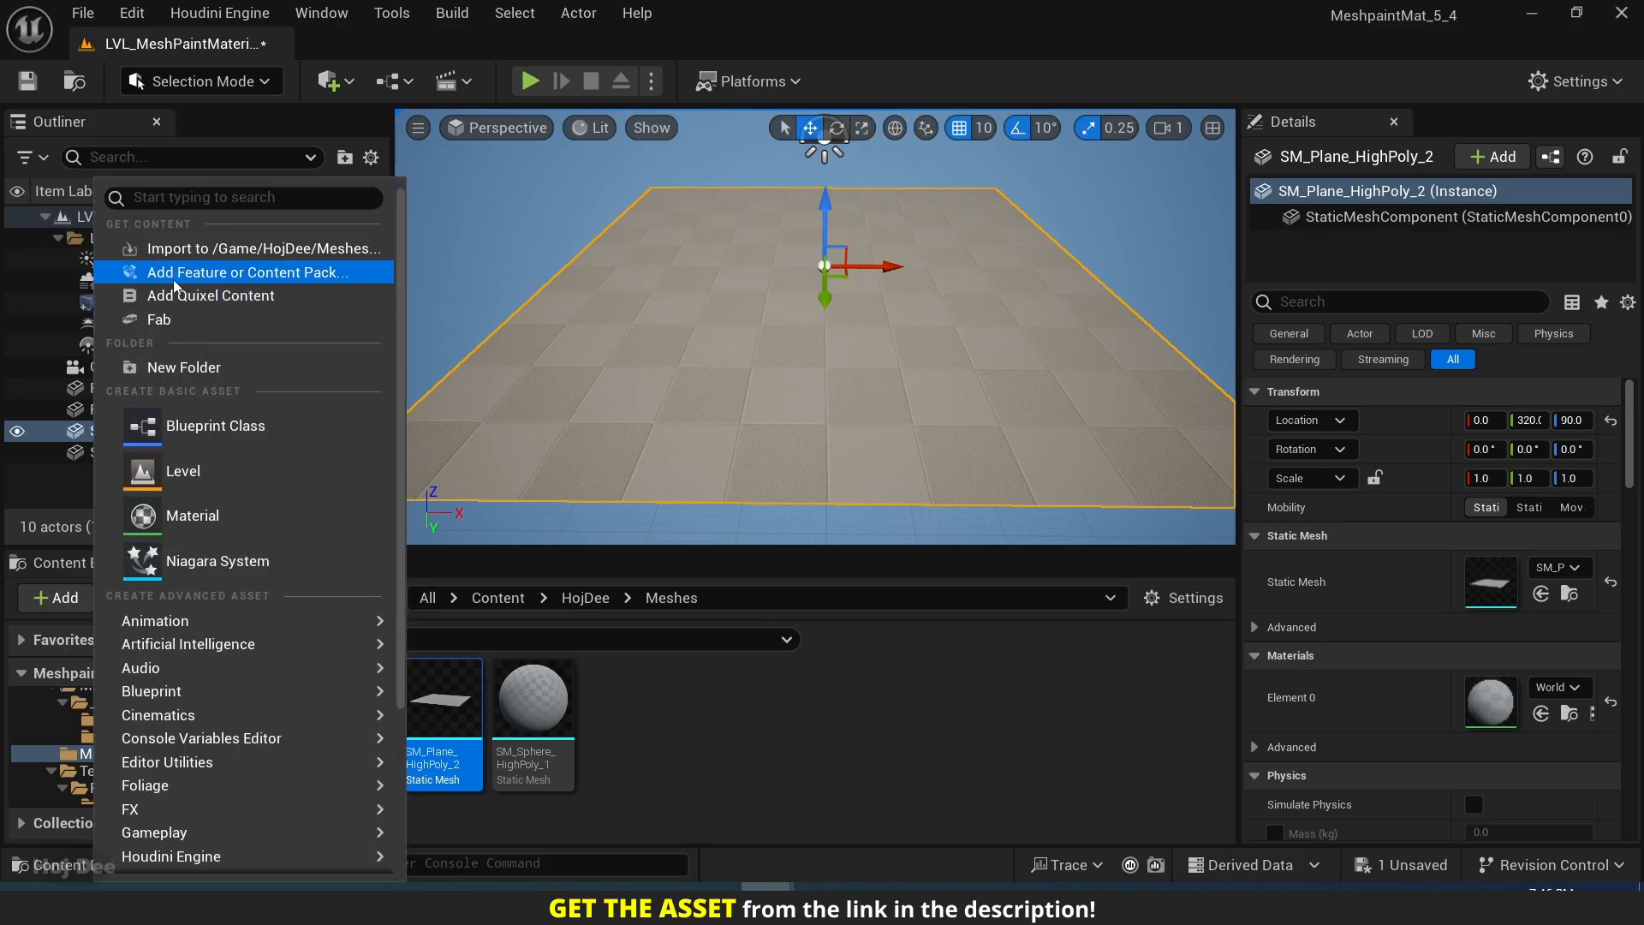
left_click(207, 272)
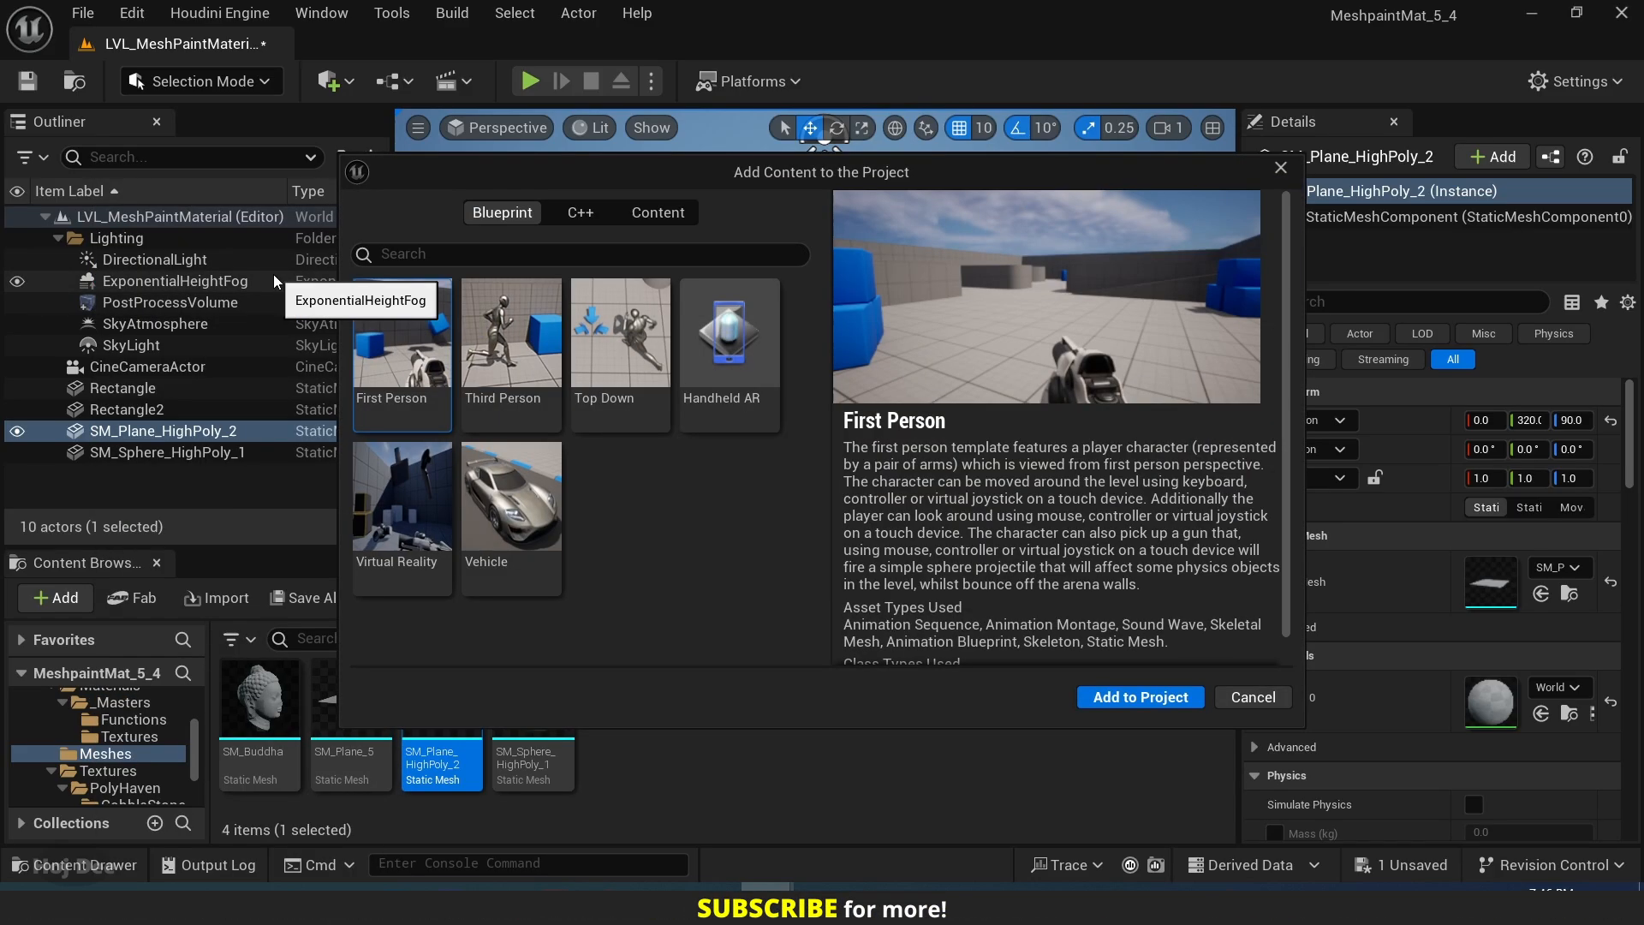
left_click(512, 360)
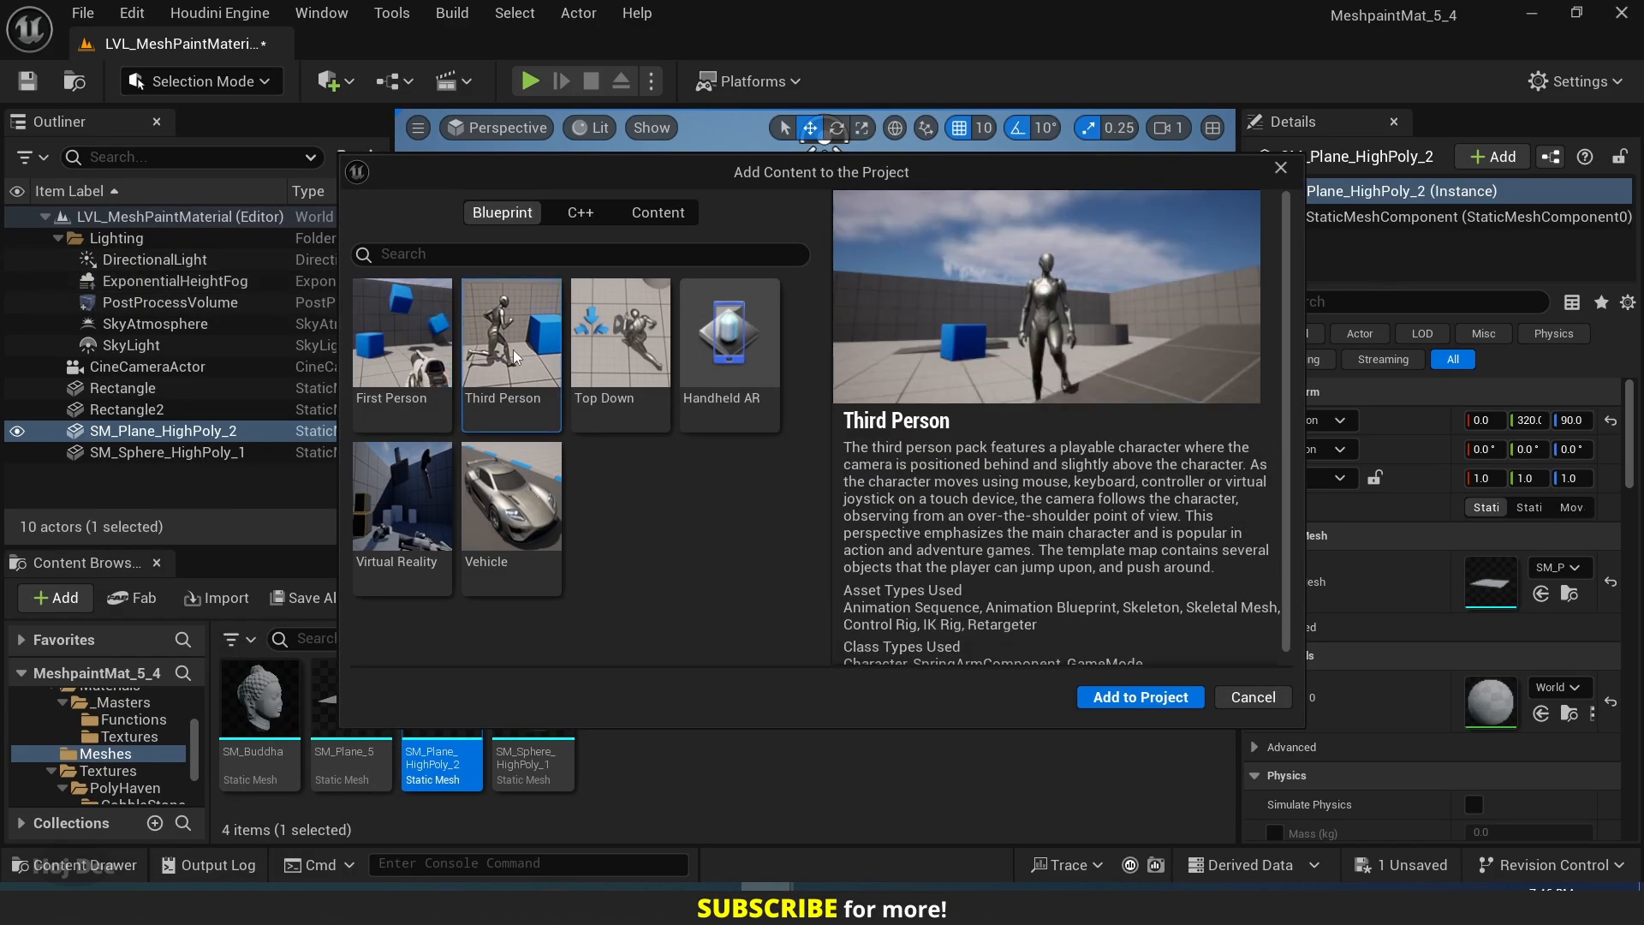
left_click(1112, 701)
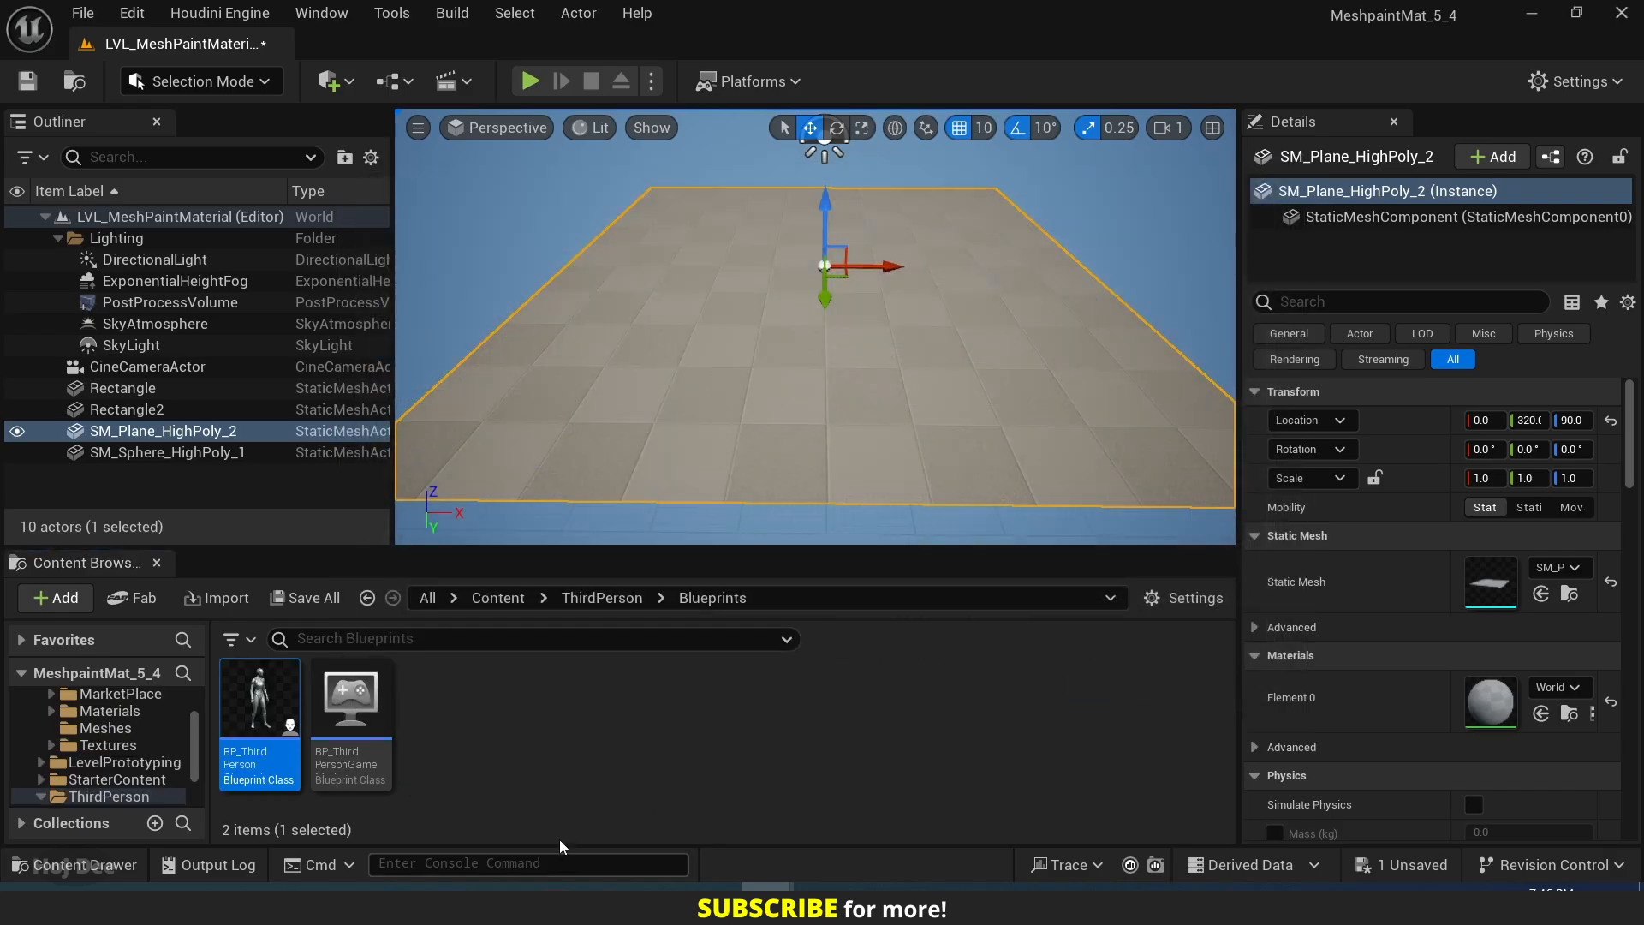
Place SKM_Manny_Simple from Characters/Mannequins/Meshes on the plane at about X -330, Y 440, Z 90 and save the level.
left_click(497, 598)
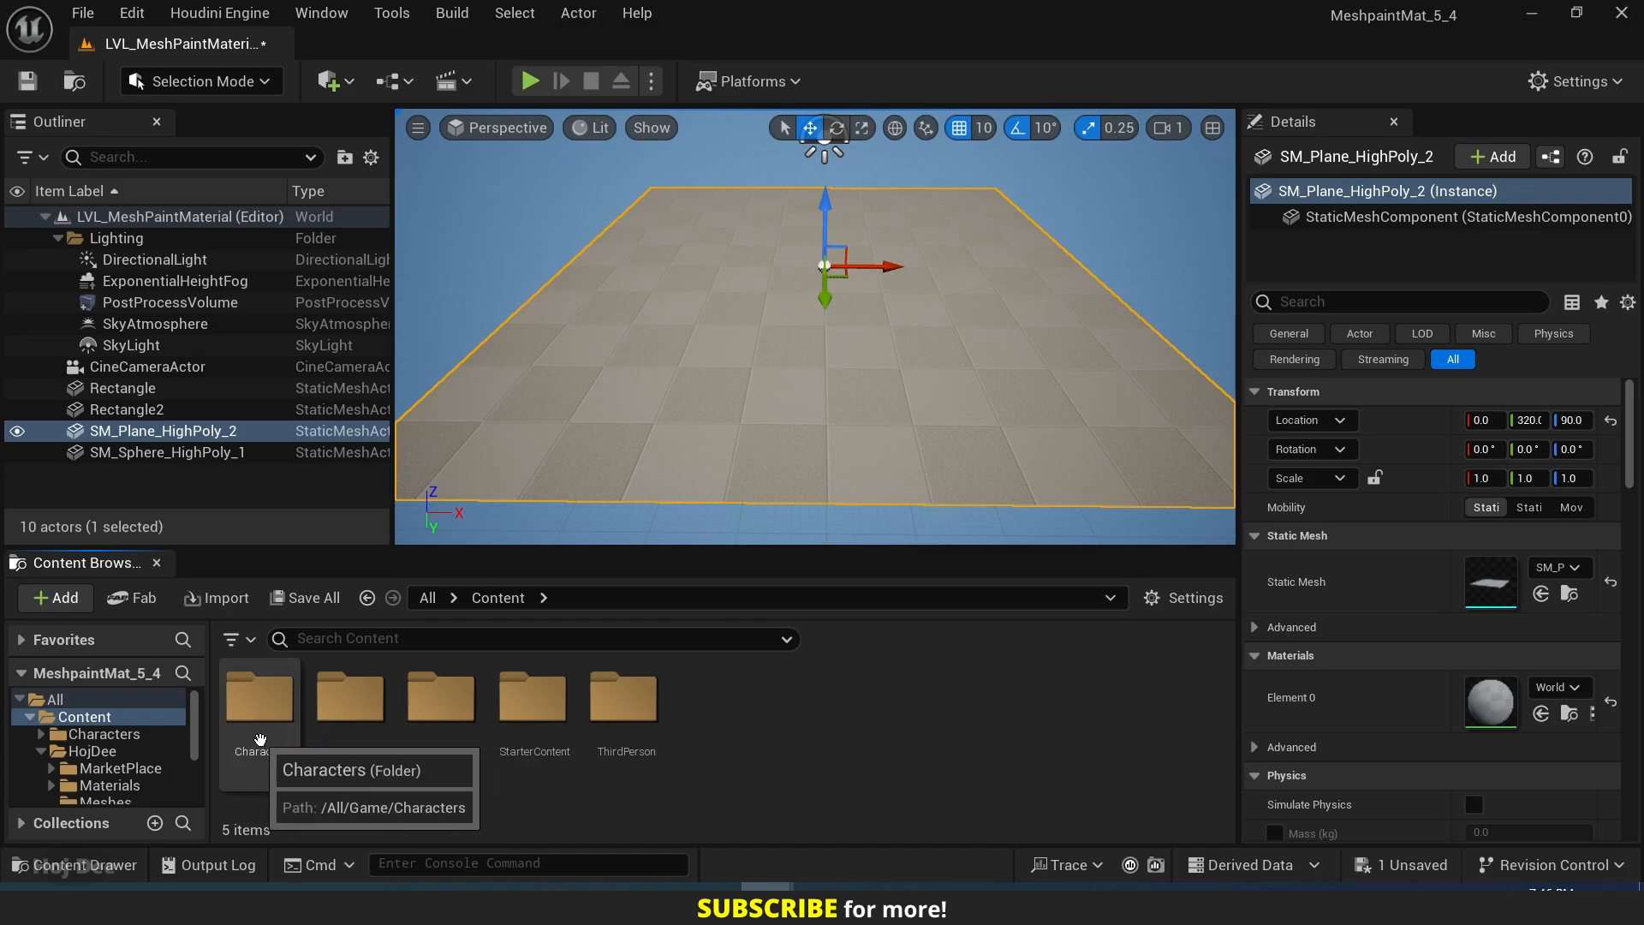
double_click(260, 738)
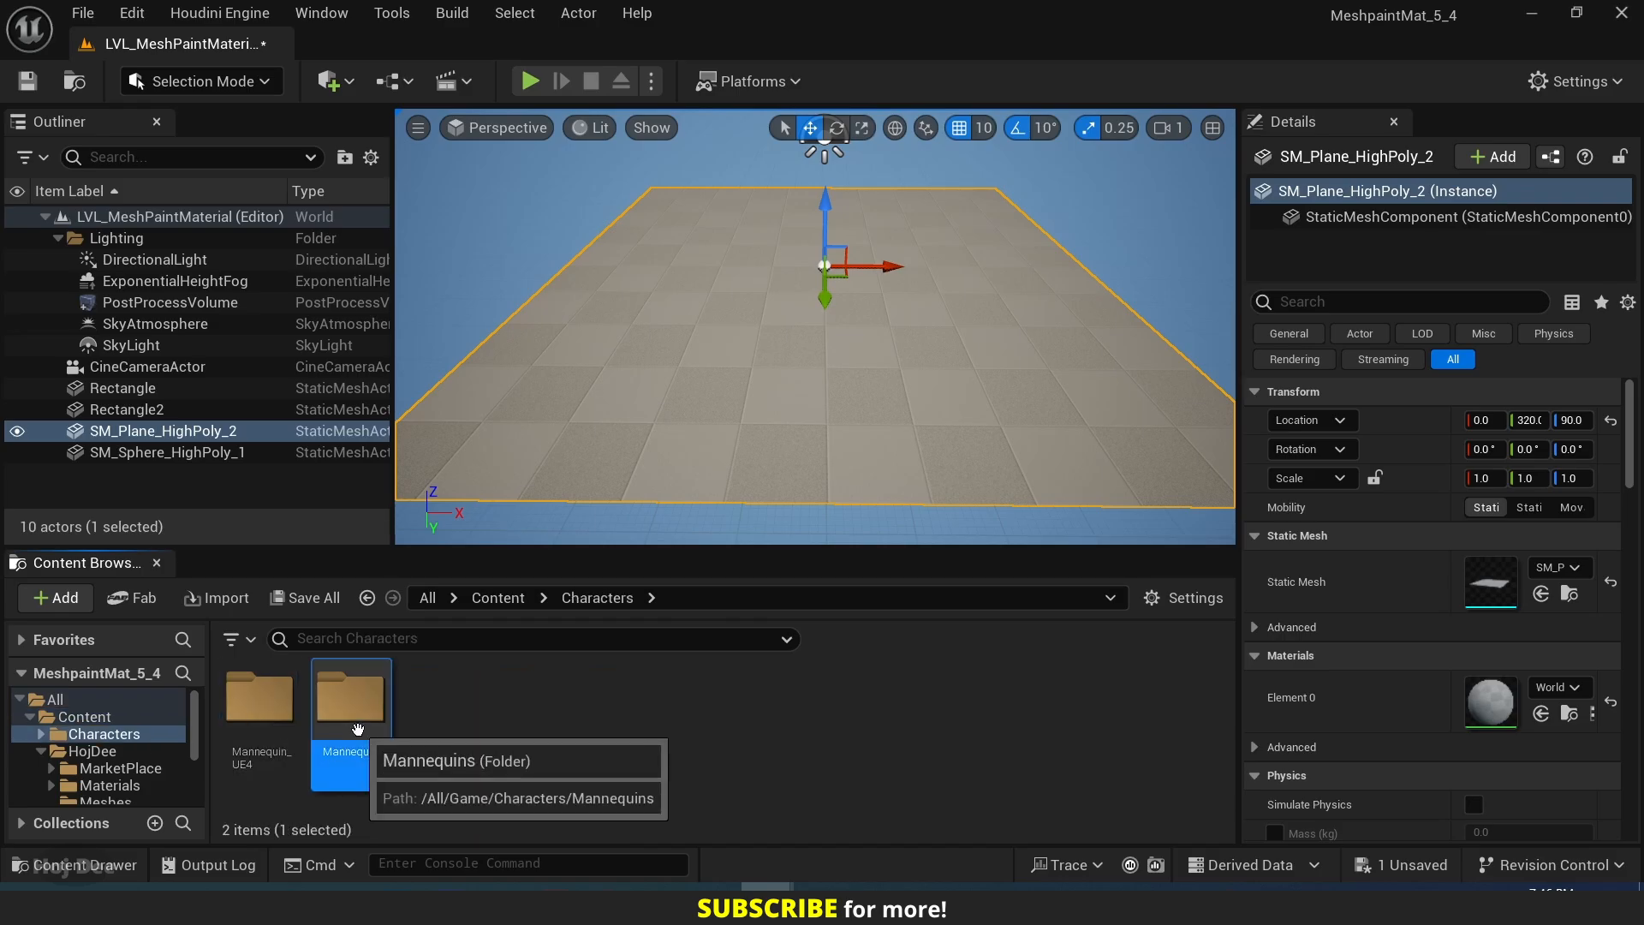
double_click(353, 732)
left_click(455, 740)
double_click(456, 741)
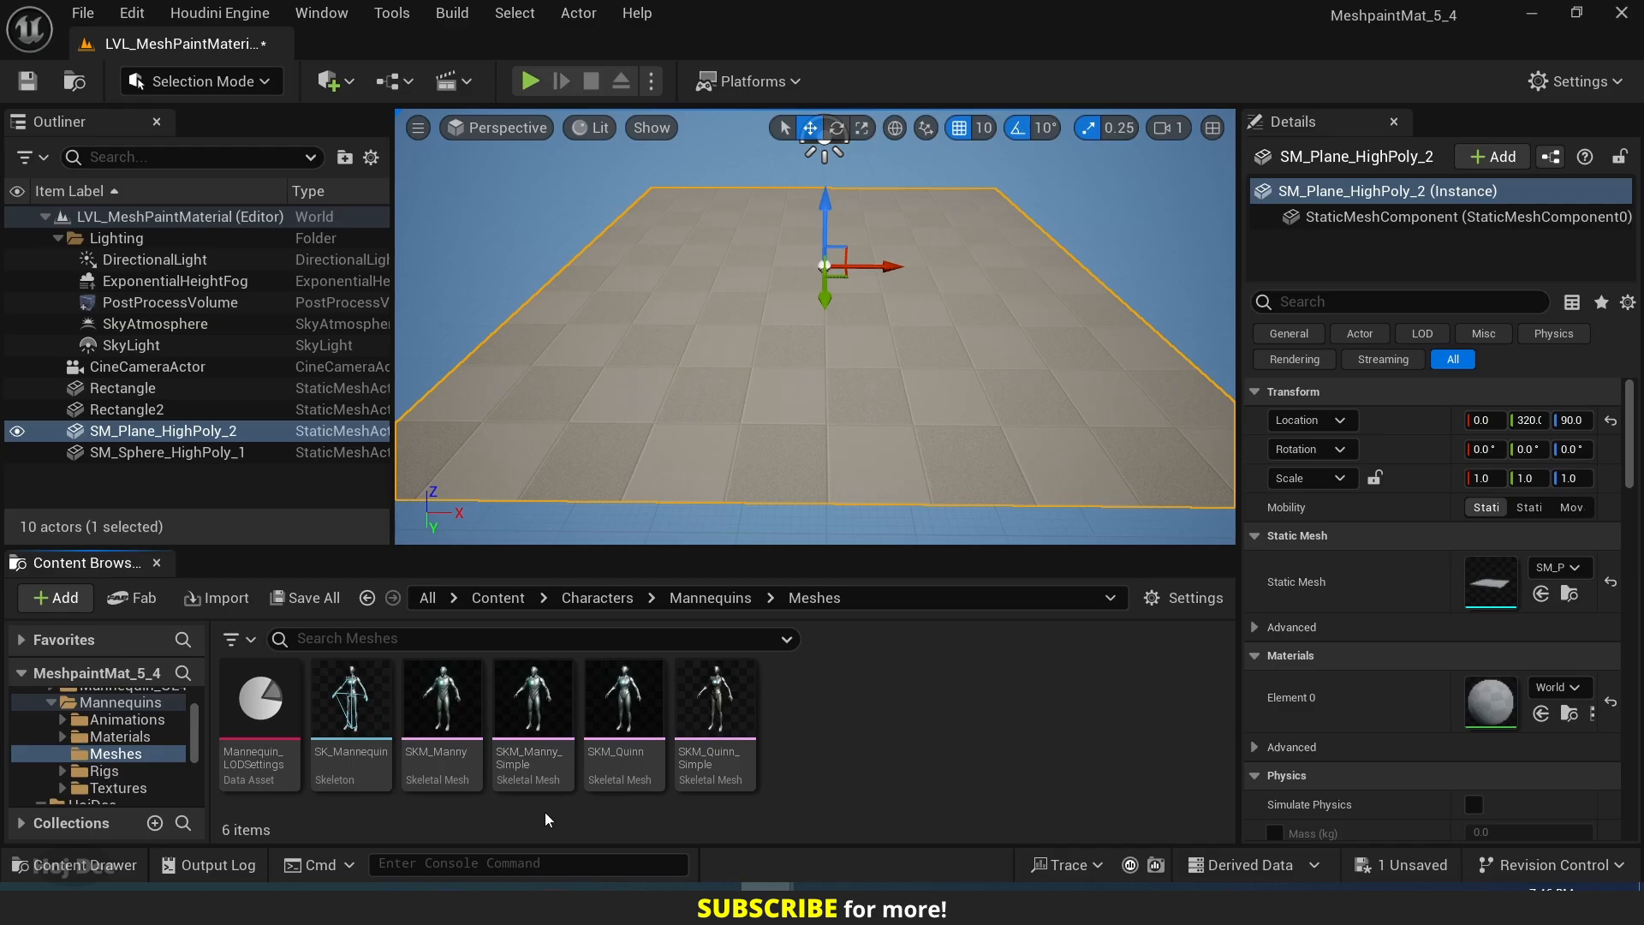
left_click_drag(534, 727, 629, 296)
left_click(27, 82)
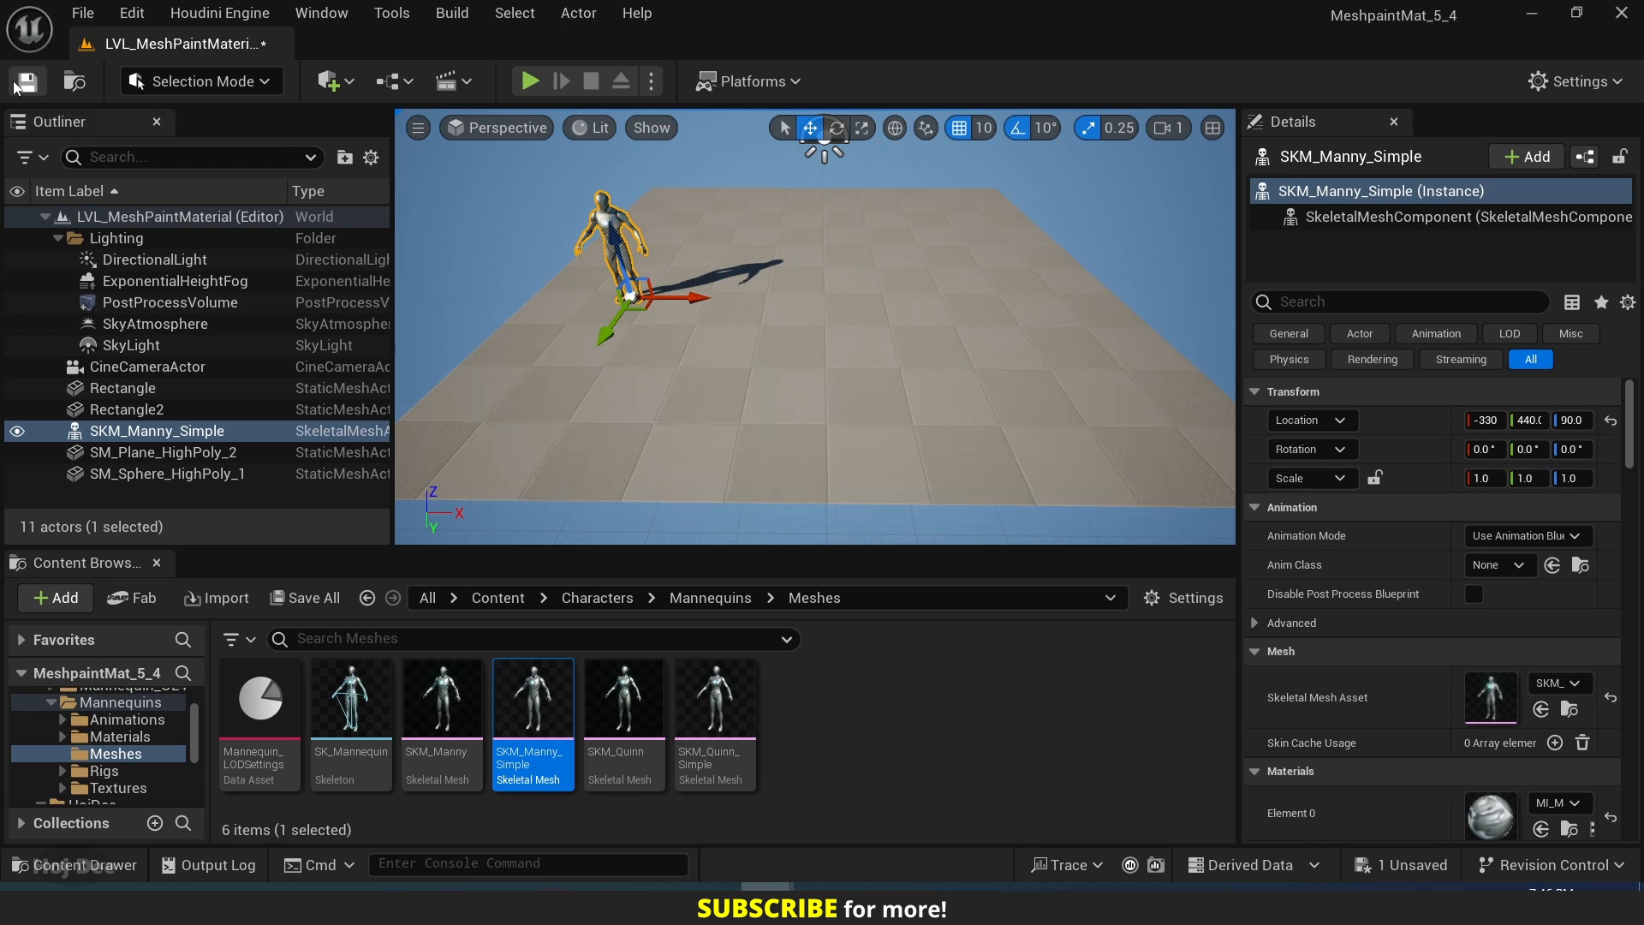
Rotate the mannequin about its vertical axis to face across the plane, and deselect it.
right_click_drag(736, 343, 685, 343)
key("w")
right_click_drag(599, 376, 646, 361)
key("e")
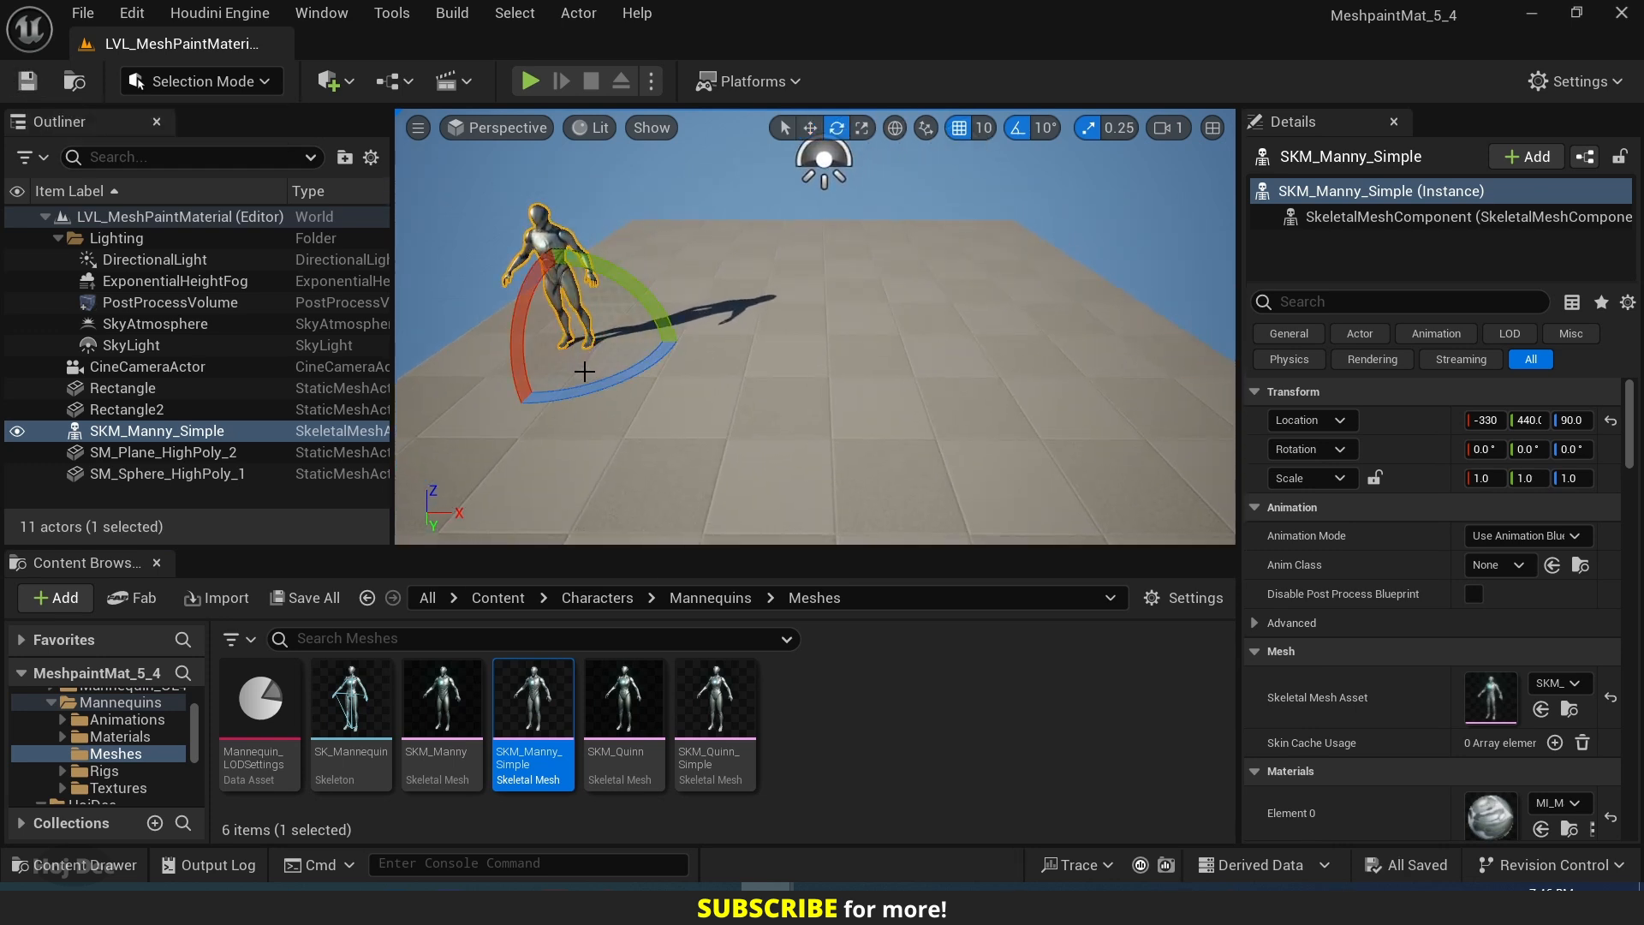
left_click_drag(602, 358, 686, 358)
key("a")
right_click_drag(687, 358, 683, 364)
key("w")
right_click_drag(697, 426, 693, 426)
key("a")
key("Escape")
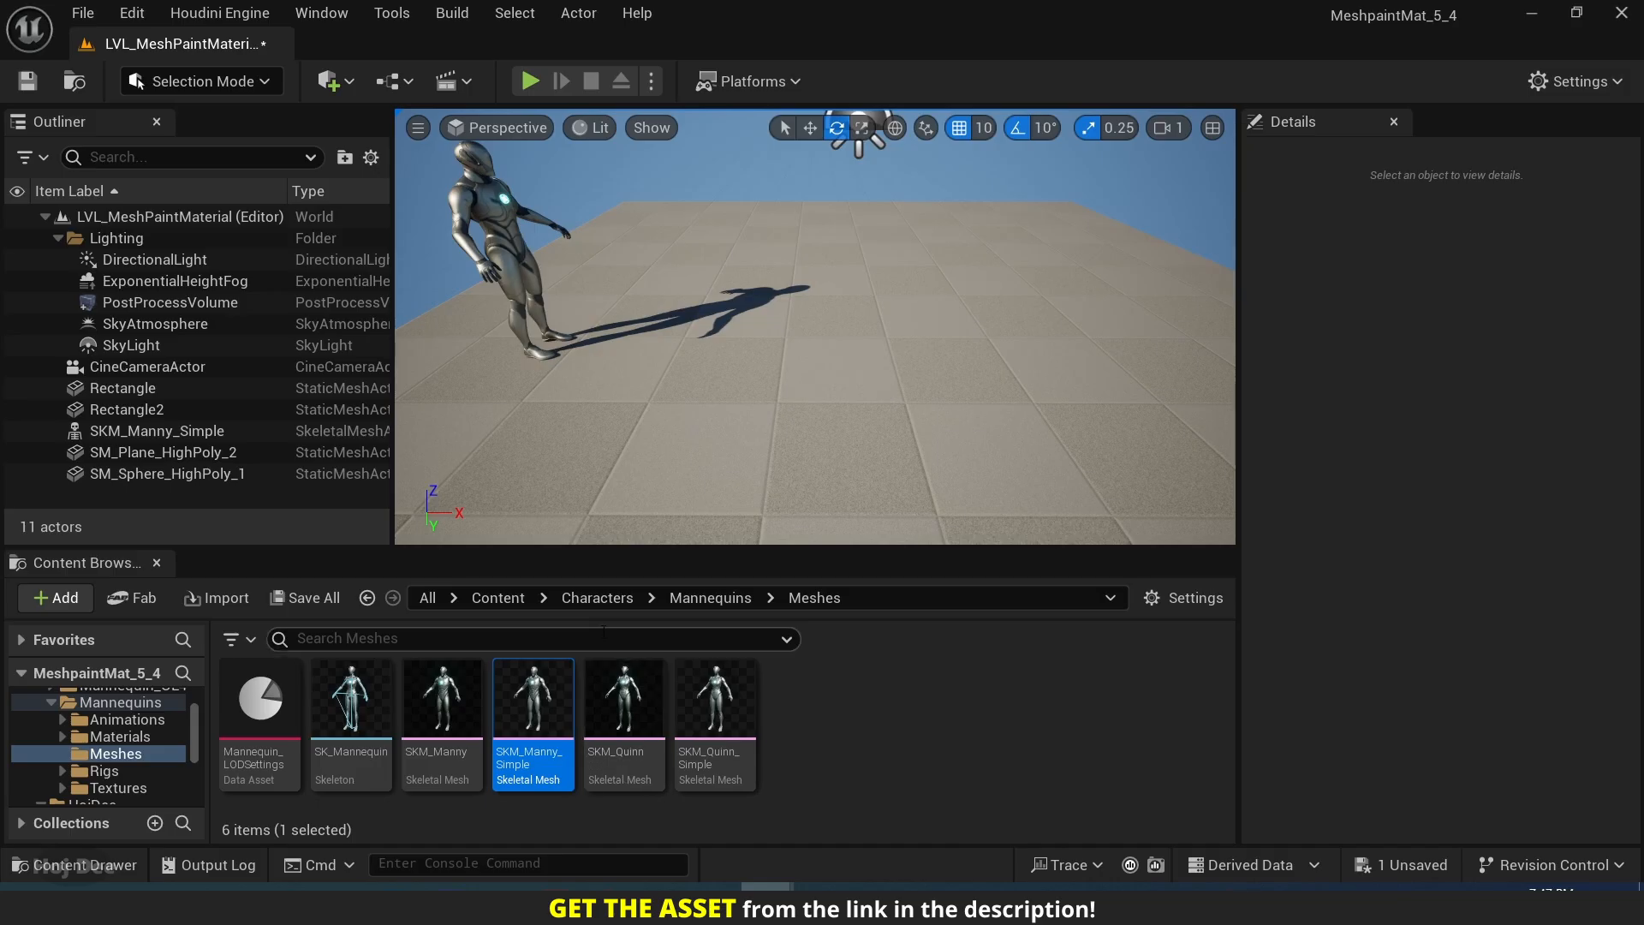
Apply MI_MeshPaintMaterial_Video from HojDee/MarketPlace/MeshPaintMaterial/Materials to the high-poly plane.
left_click(490, 598)
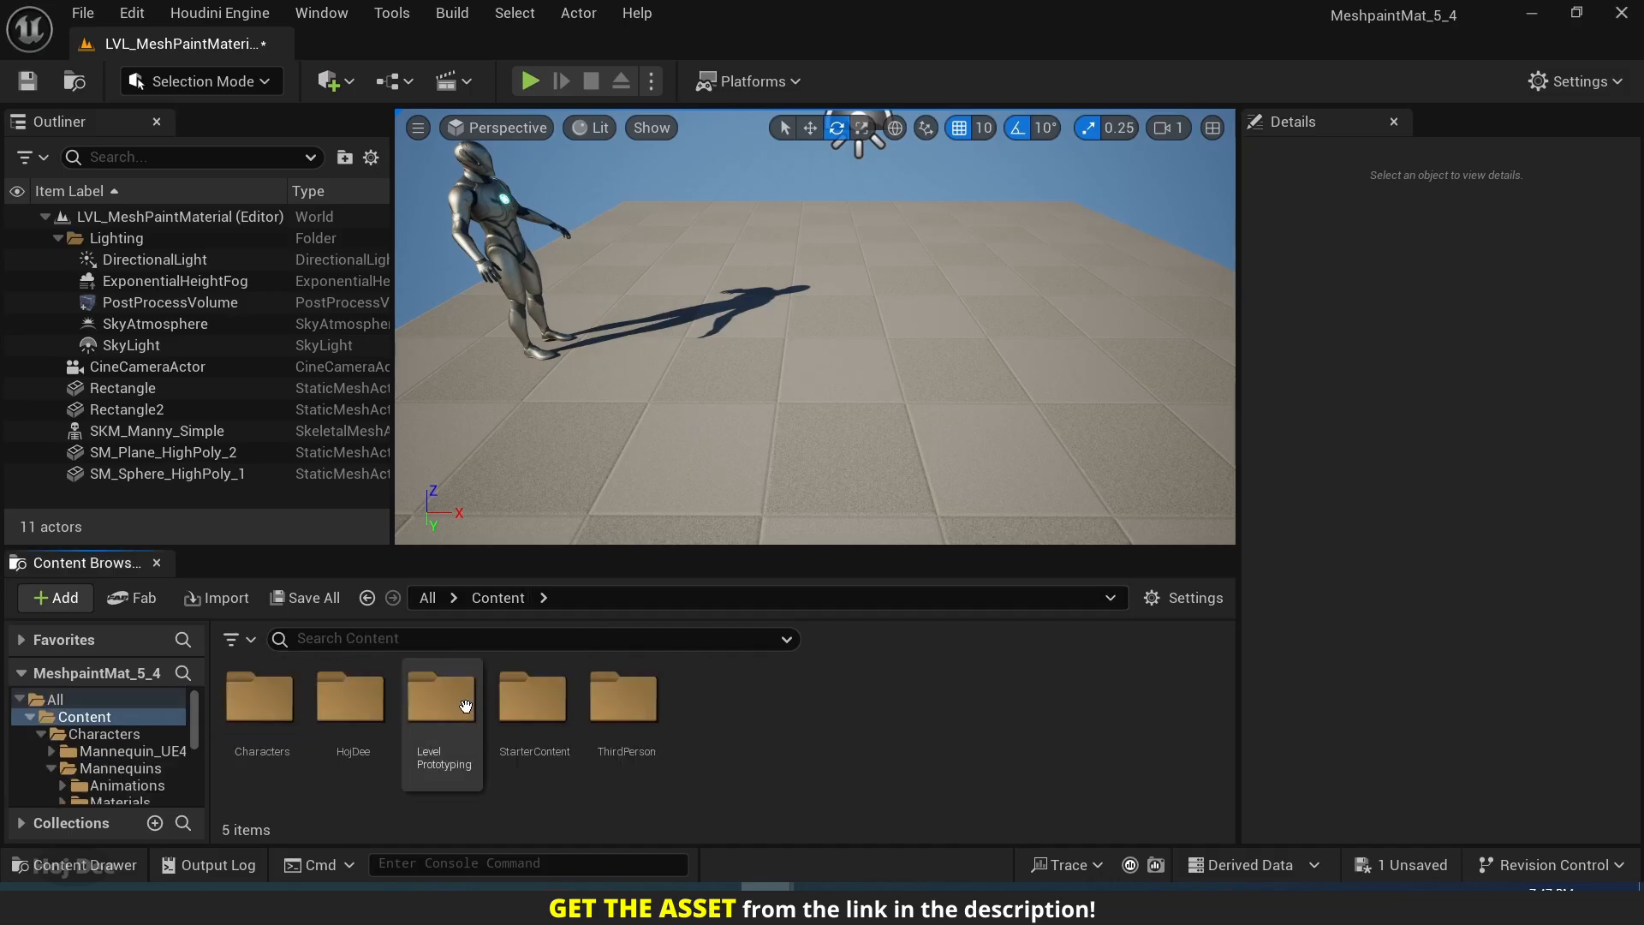
double_click(366, 709)
double_click(282, 713)
double_click(284, 716)
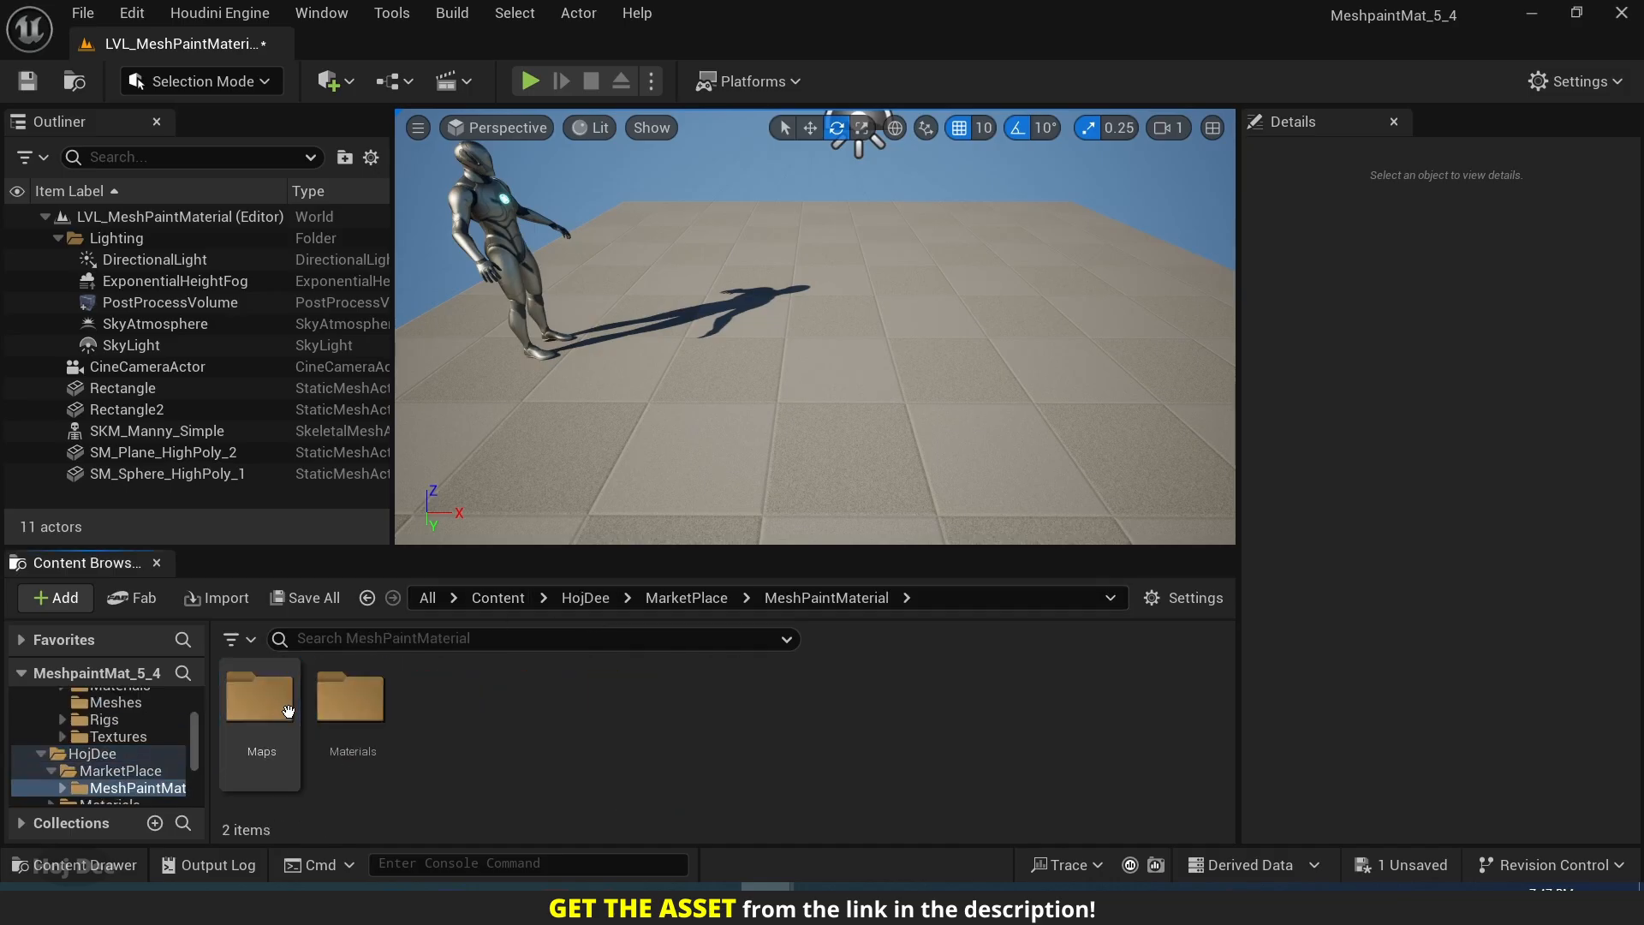
double_click(351, 707)
left_click(445, 717)
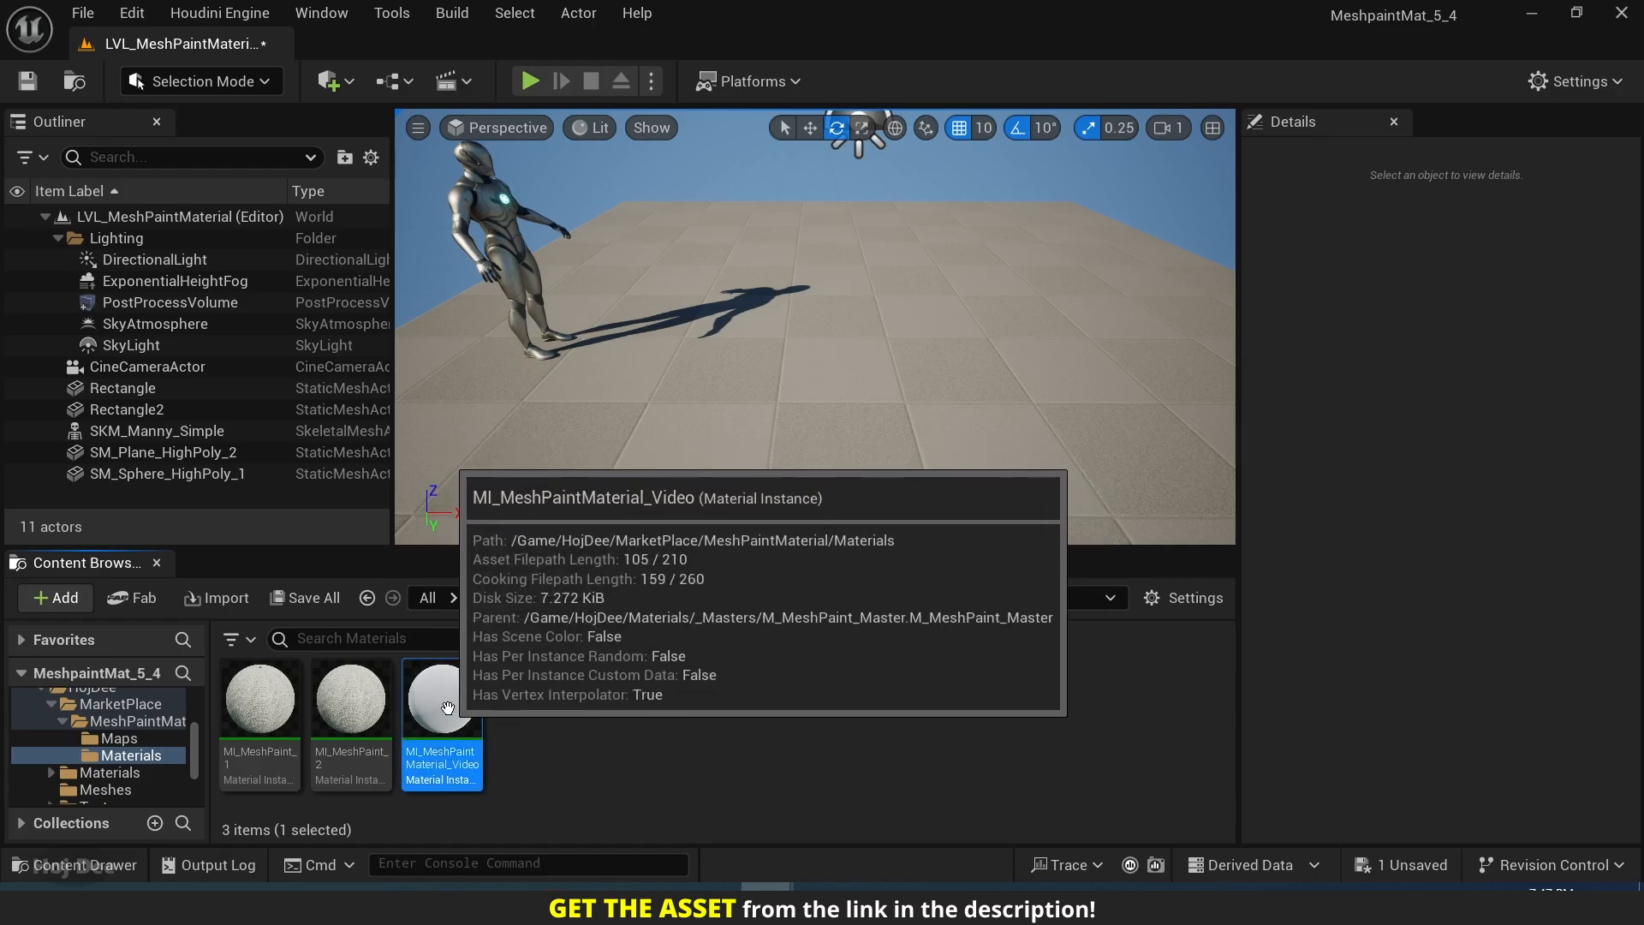
left_click_drag(445, 716, 797, 390)
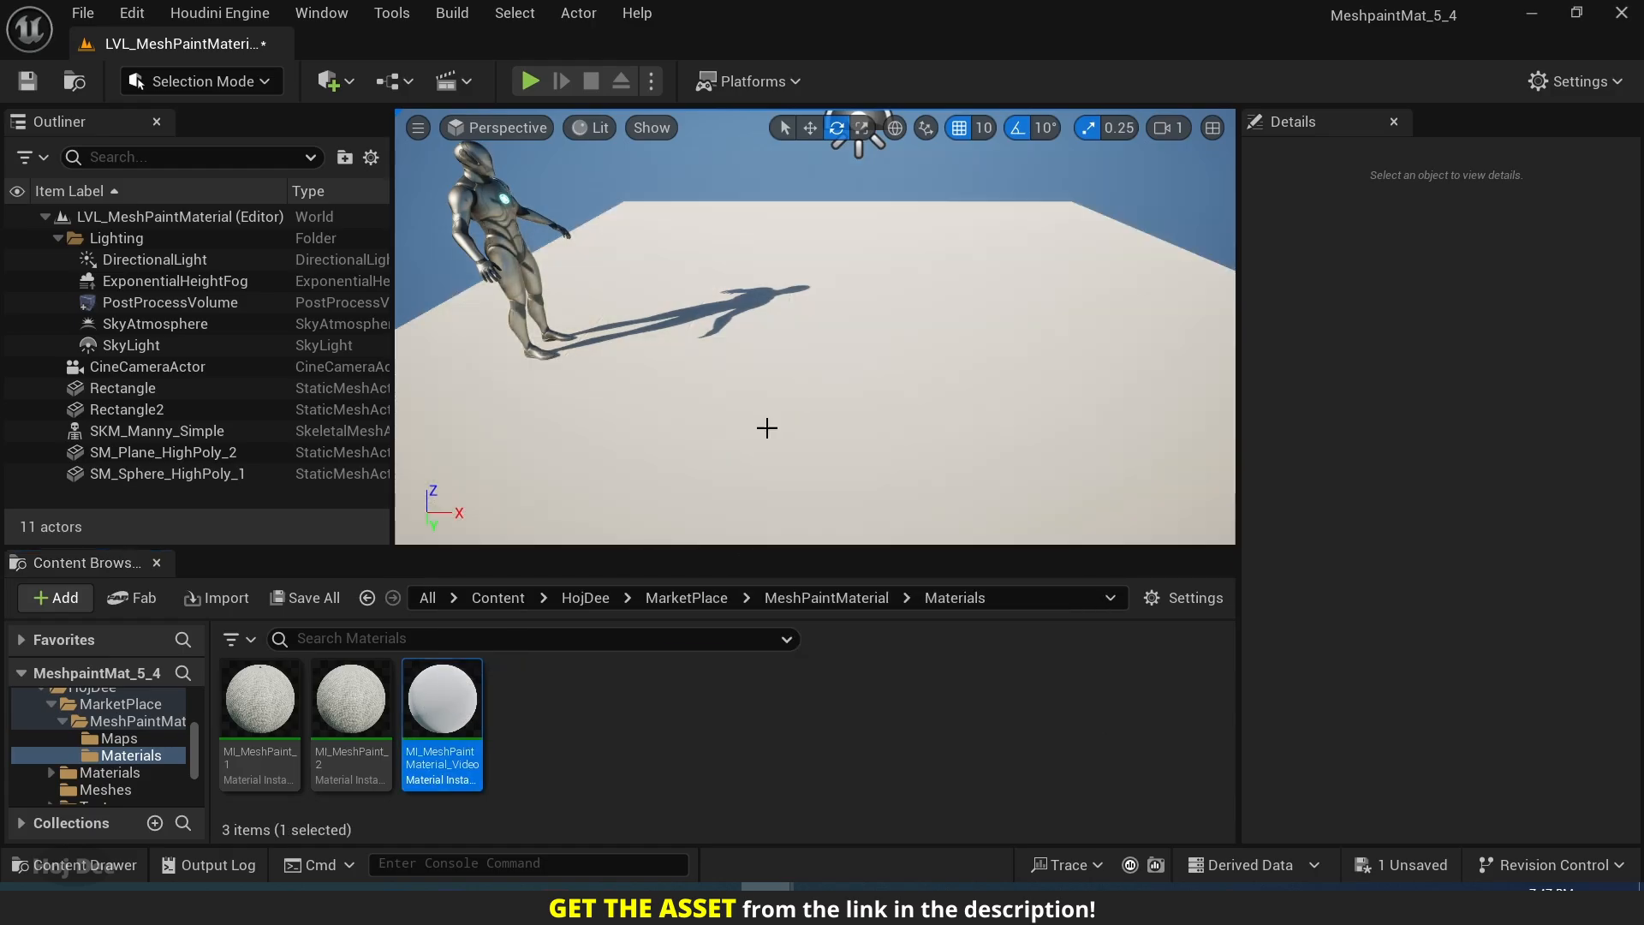
Open MI_MeshPaintMaterial_Video, arrange its parameters side by side with the level editor, and enlarge the level viewport.
double_click(458, 711)
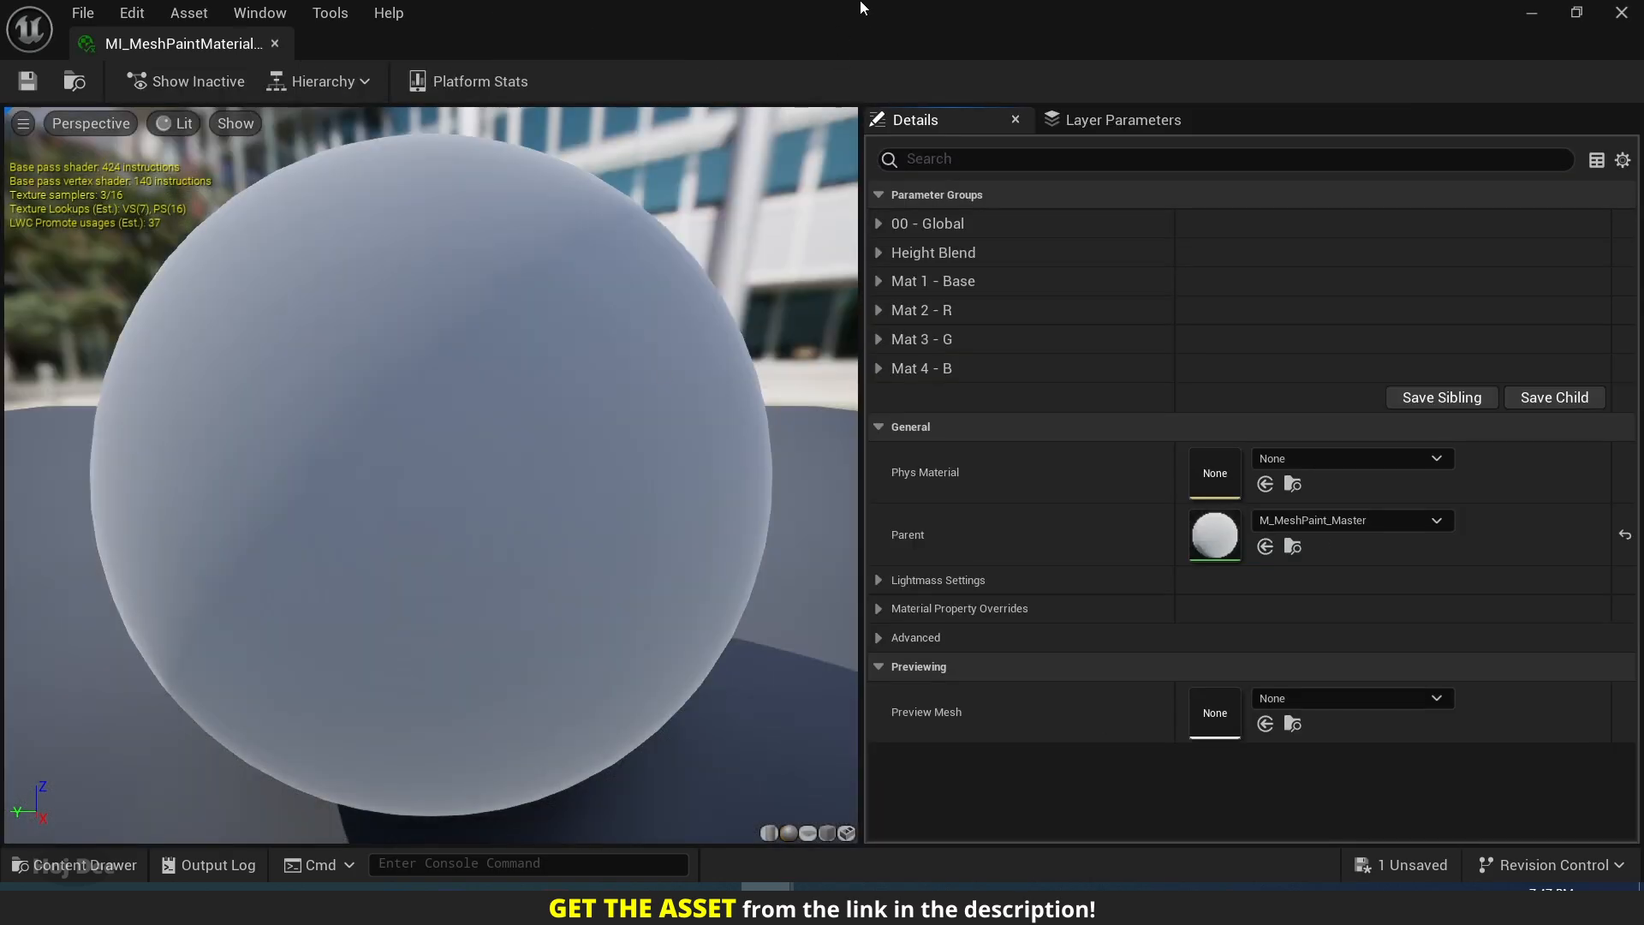
left_click_drag(860, 4, 815, 156)
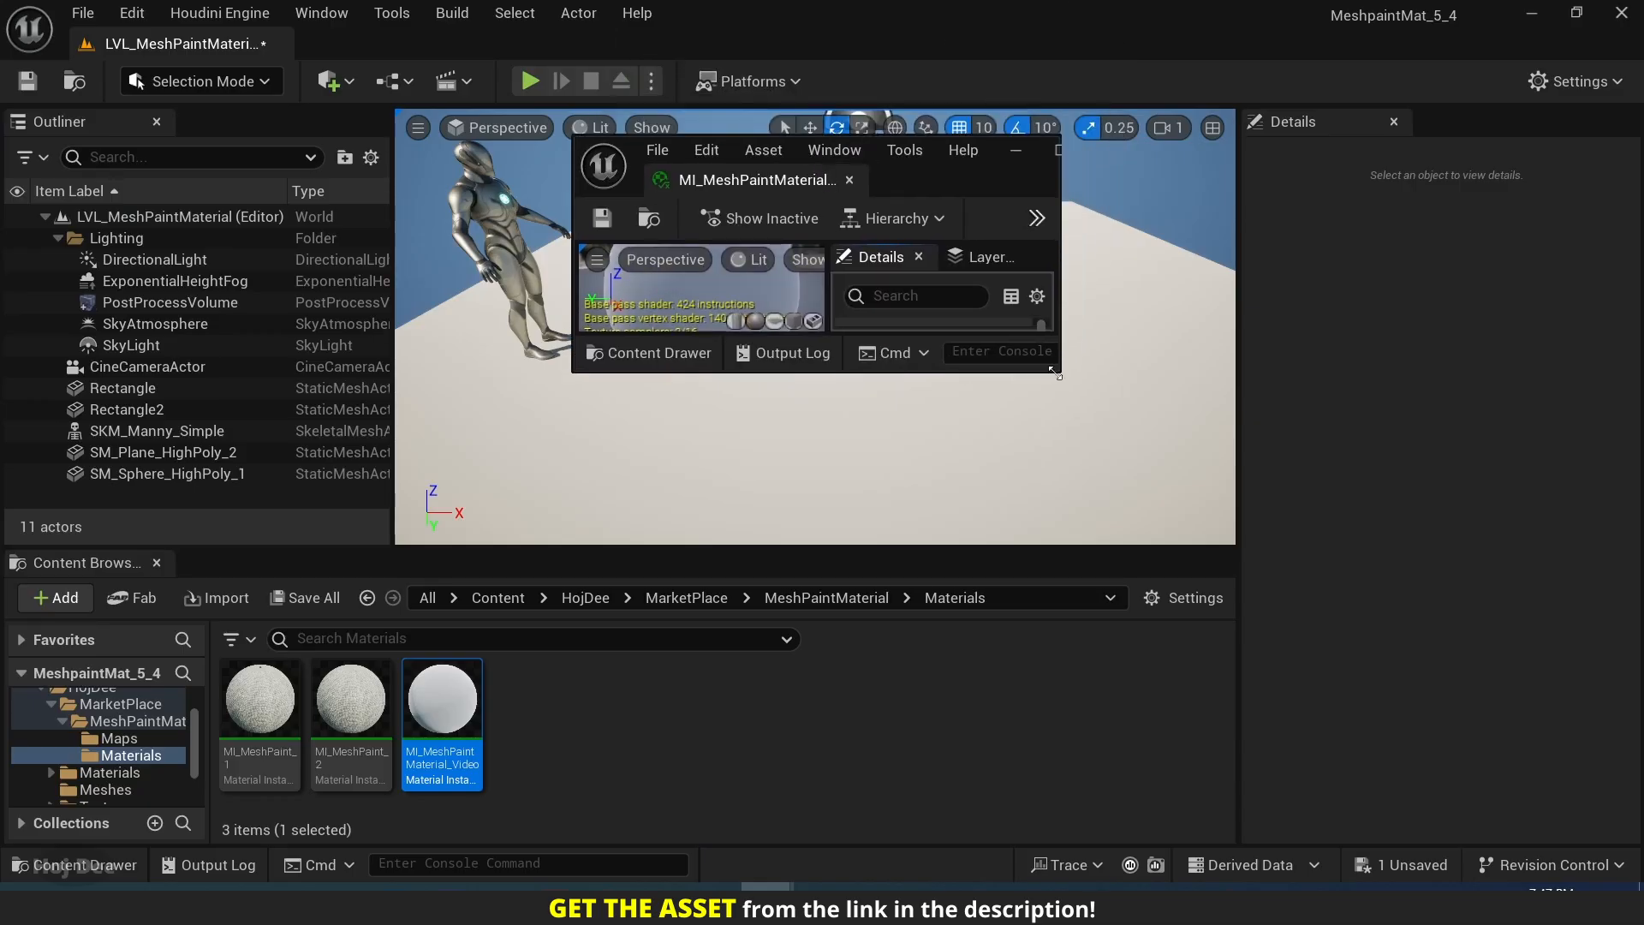
left_click_drag(1054, 378, 1236, 722)
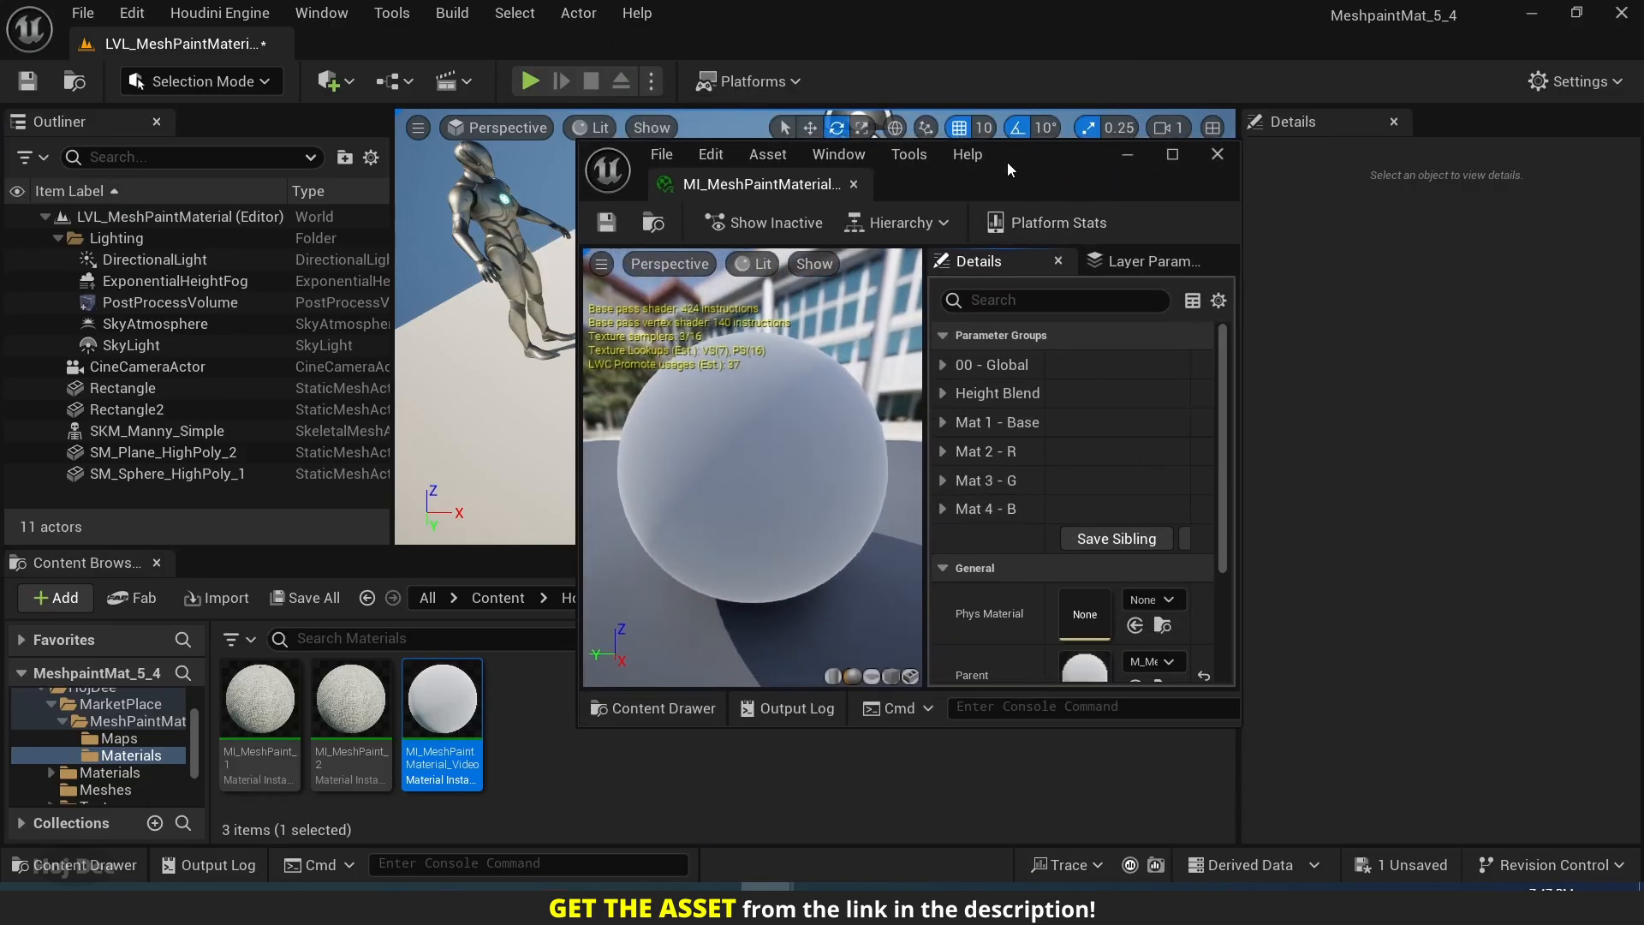
left_click_drag(1007, 162, 1640, 257)
left_click_drag(881, 328, 1080, 329)
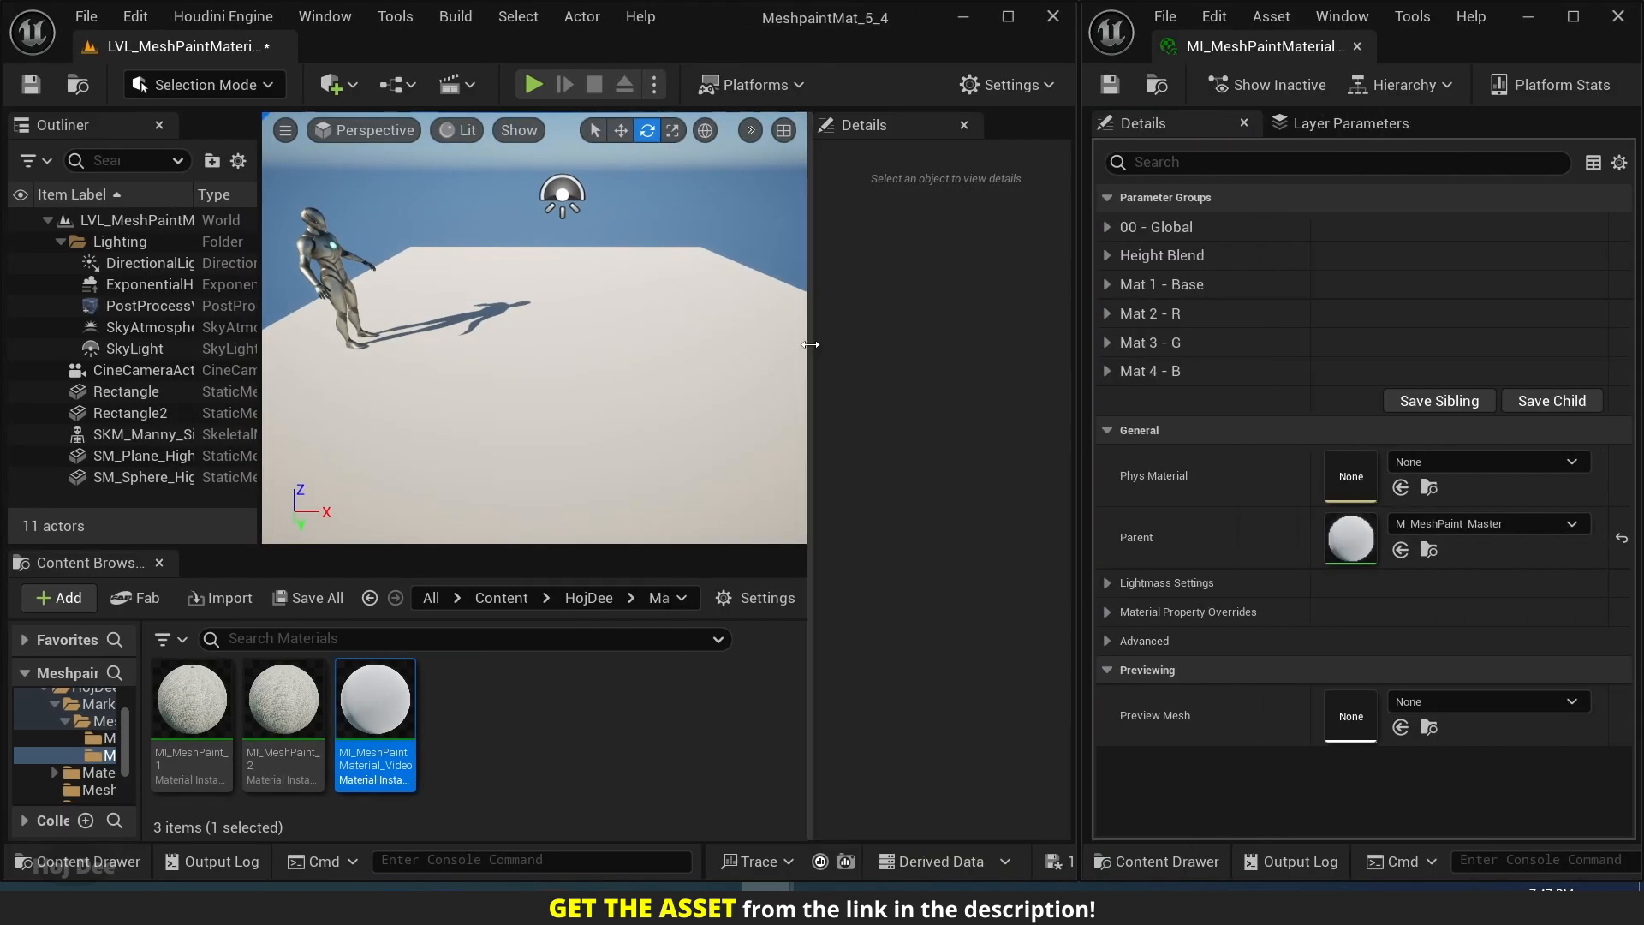
left_click_drag(809, 344, 1073, 343)
left_click_drag(343, 332, 5, 320)
left_click_drag(439, 539, 437, 709)
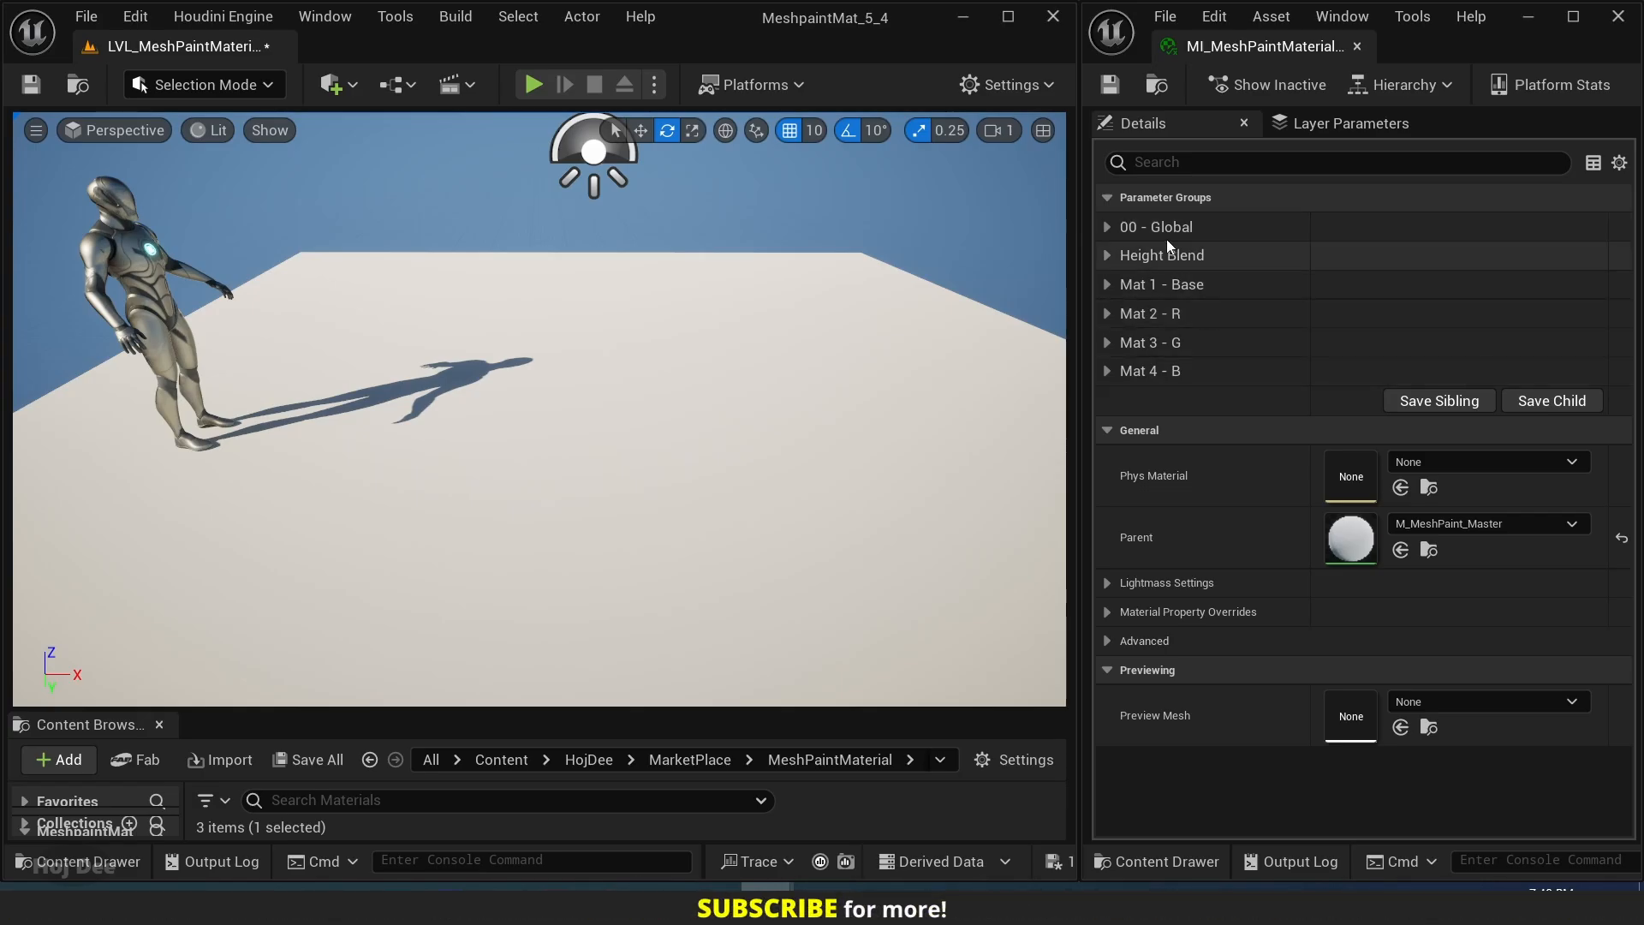
Enable the Puddle parameter override in the 00 - Global group, switch Puddle on briefly, and turn its value back off.
left_click(1107, 226)
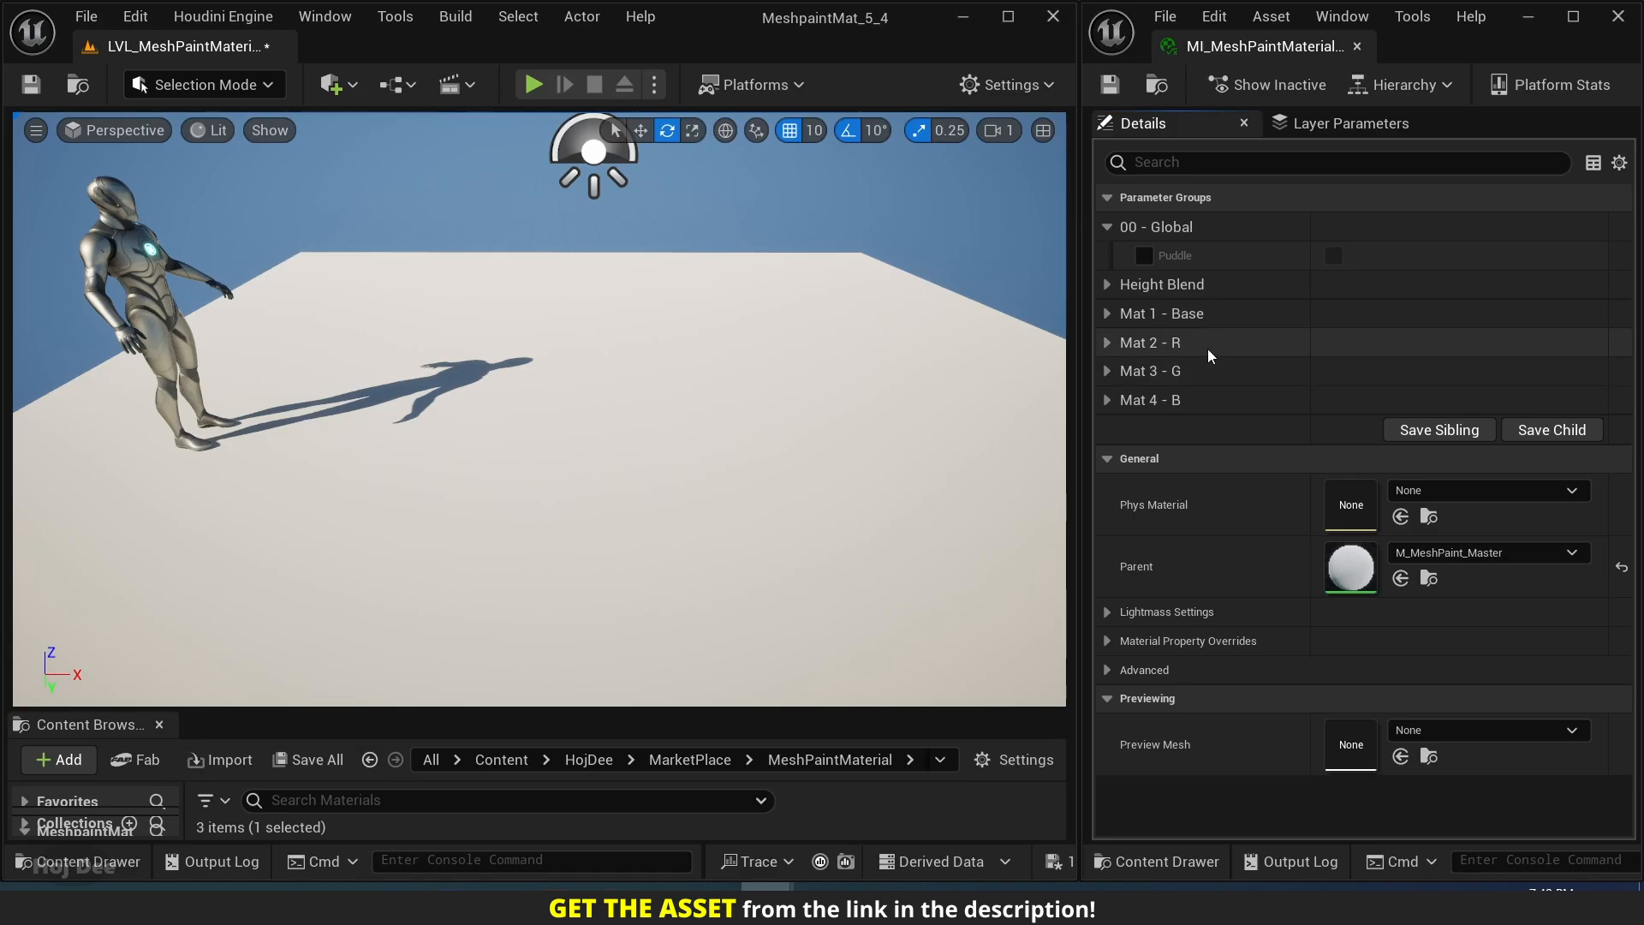
left_click(1143, 256)
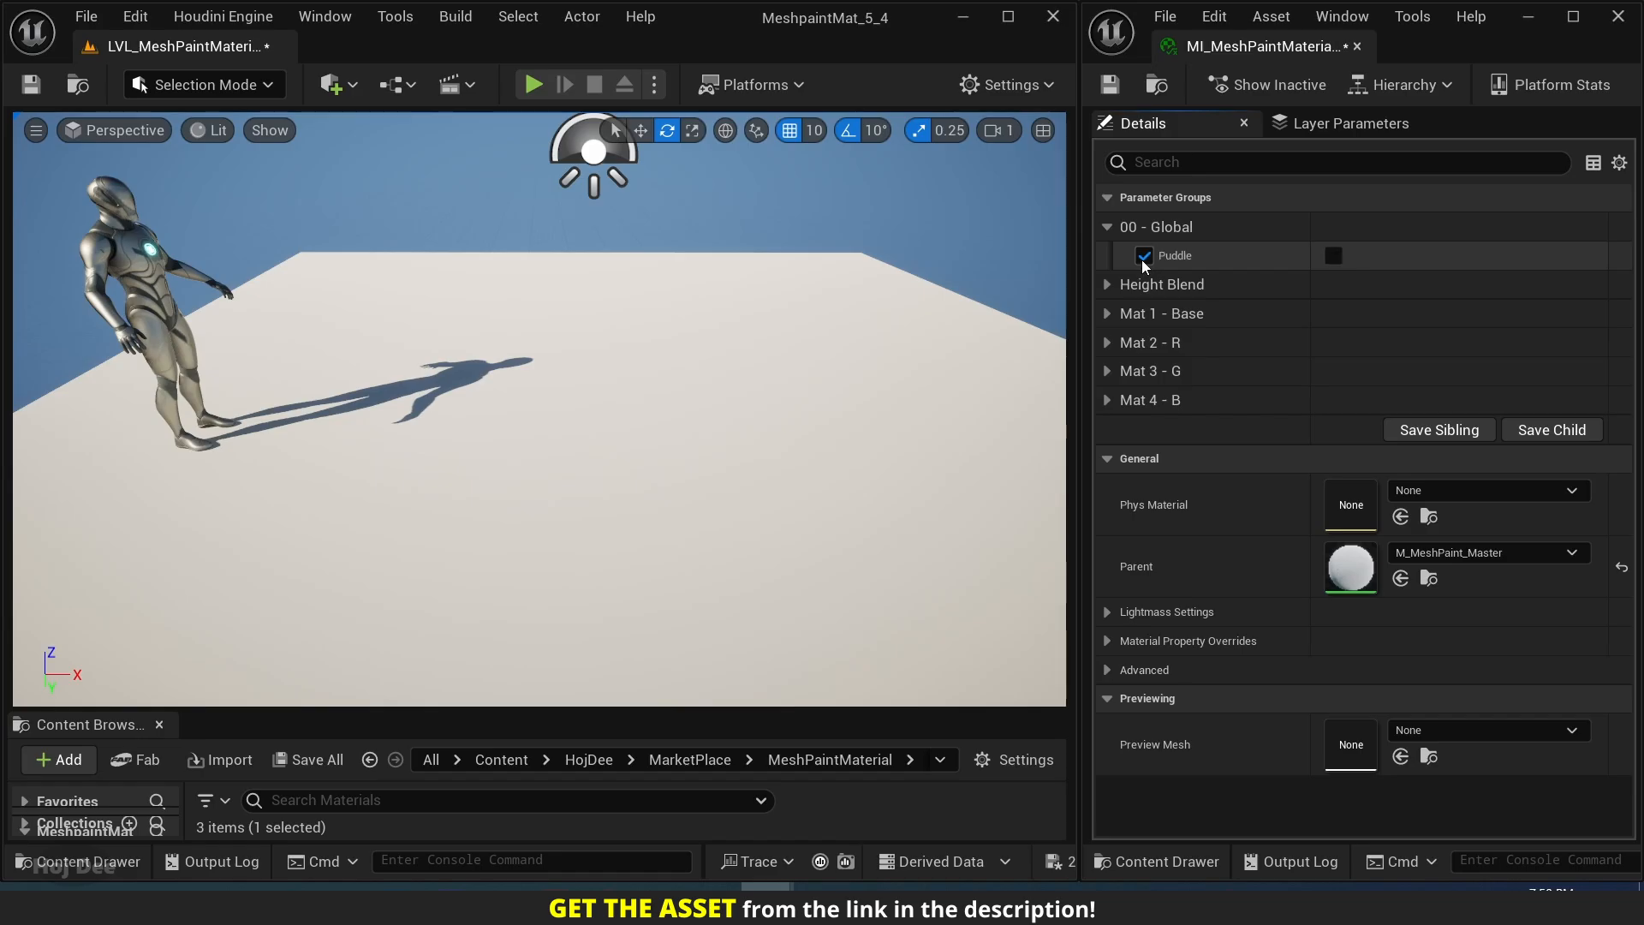
left_click(1334, 256)
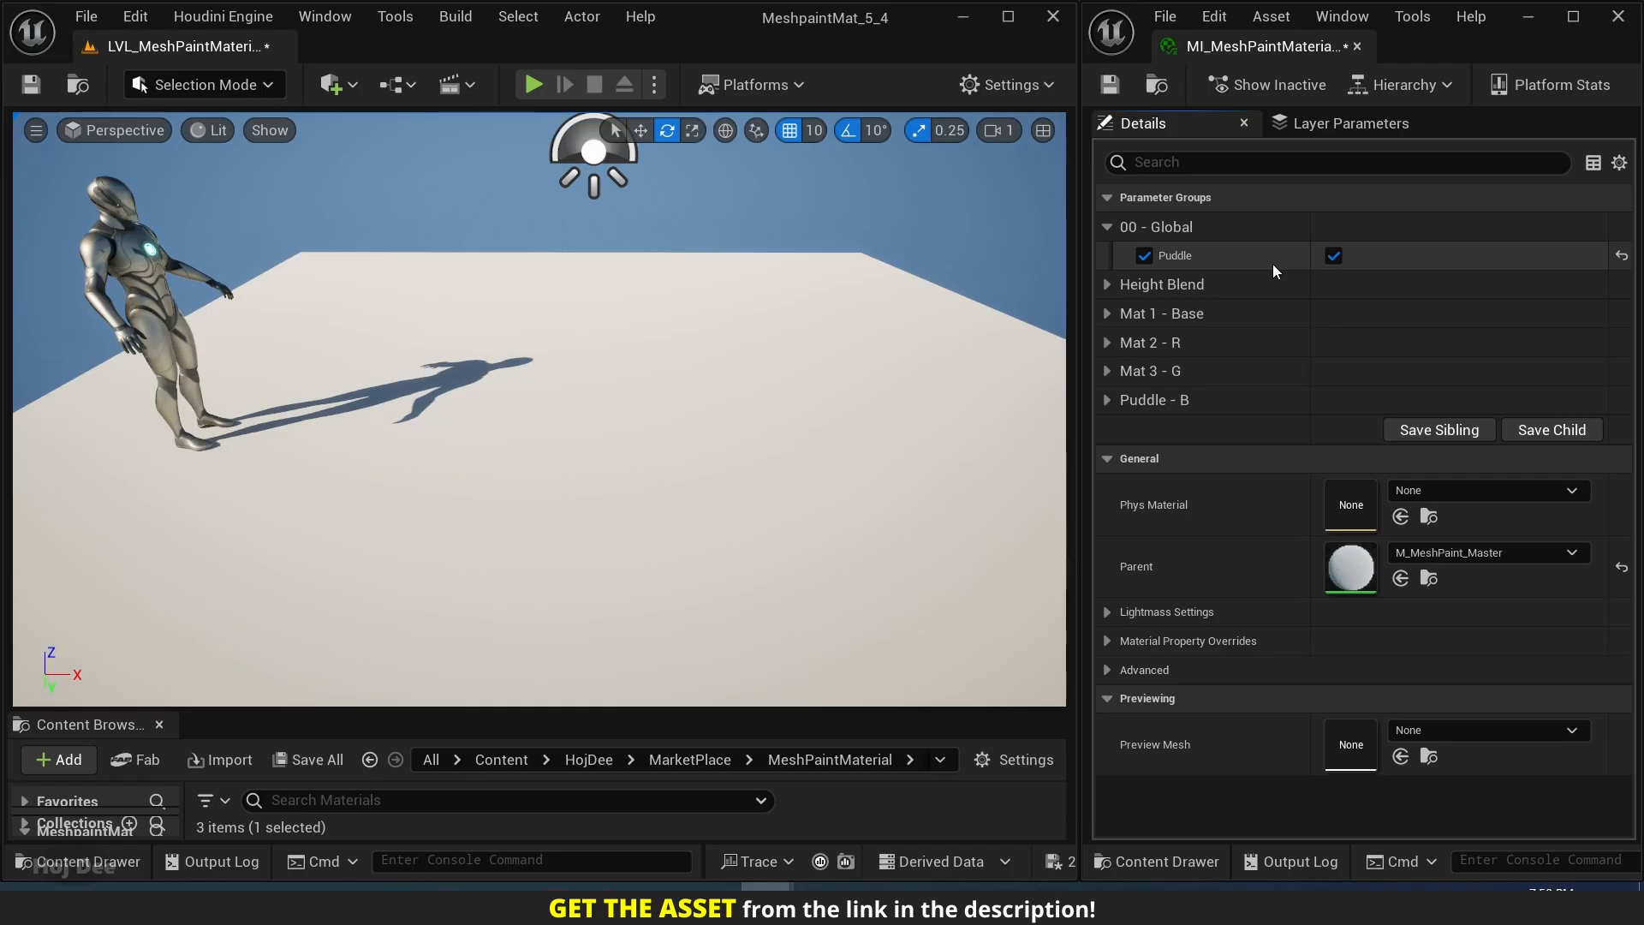
left_click(1334, 255)
left_click(1107, 225)
Examine the contrast parameters of the Height Blend group, widening the name column to read their full names.
left_click(1106, 255)
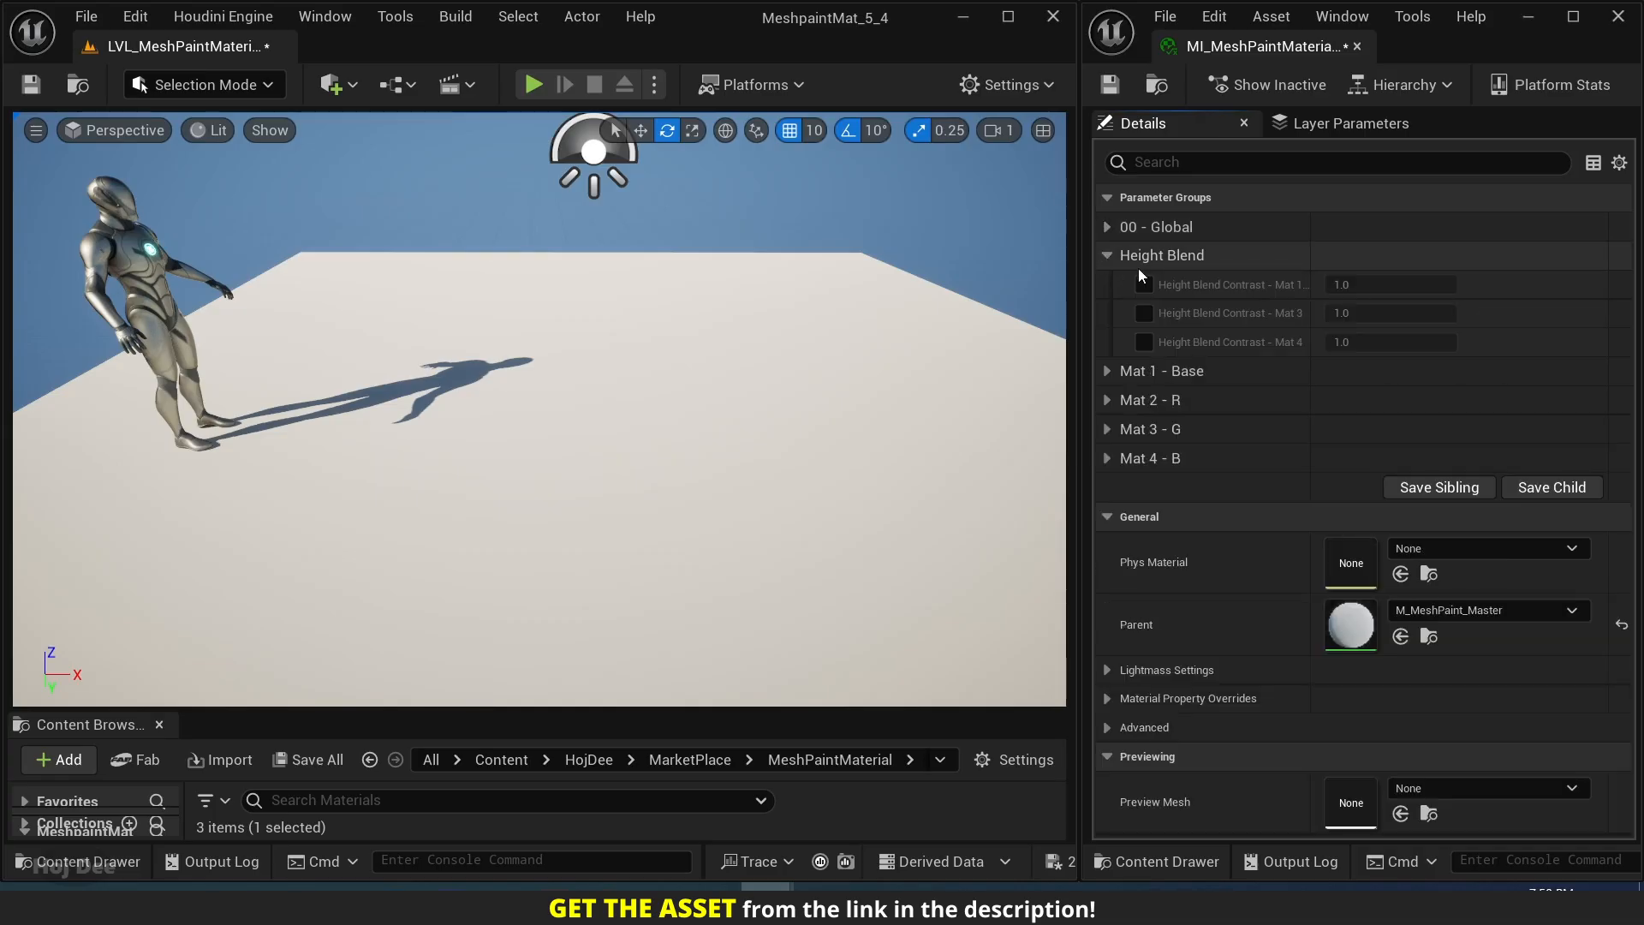
left_click_drag(1305, 296, 1339, 301)
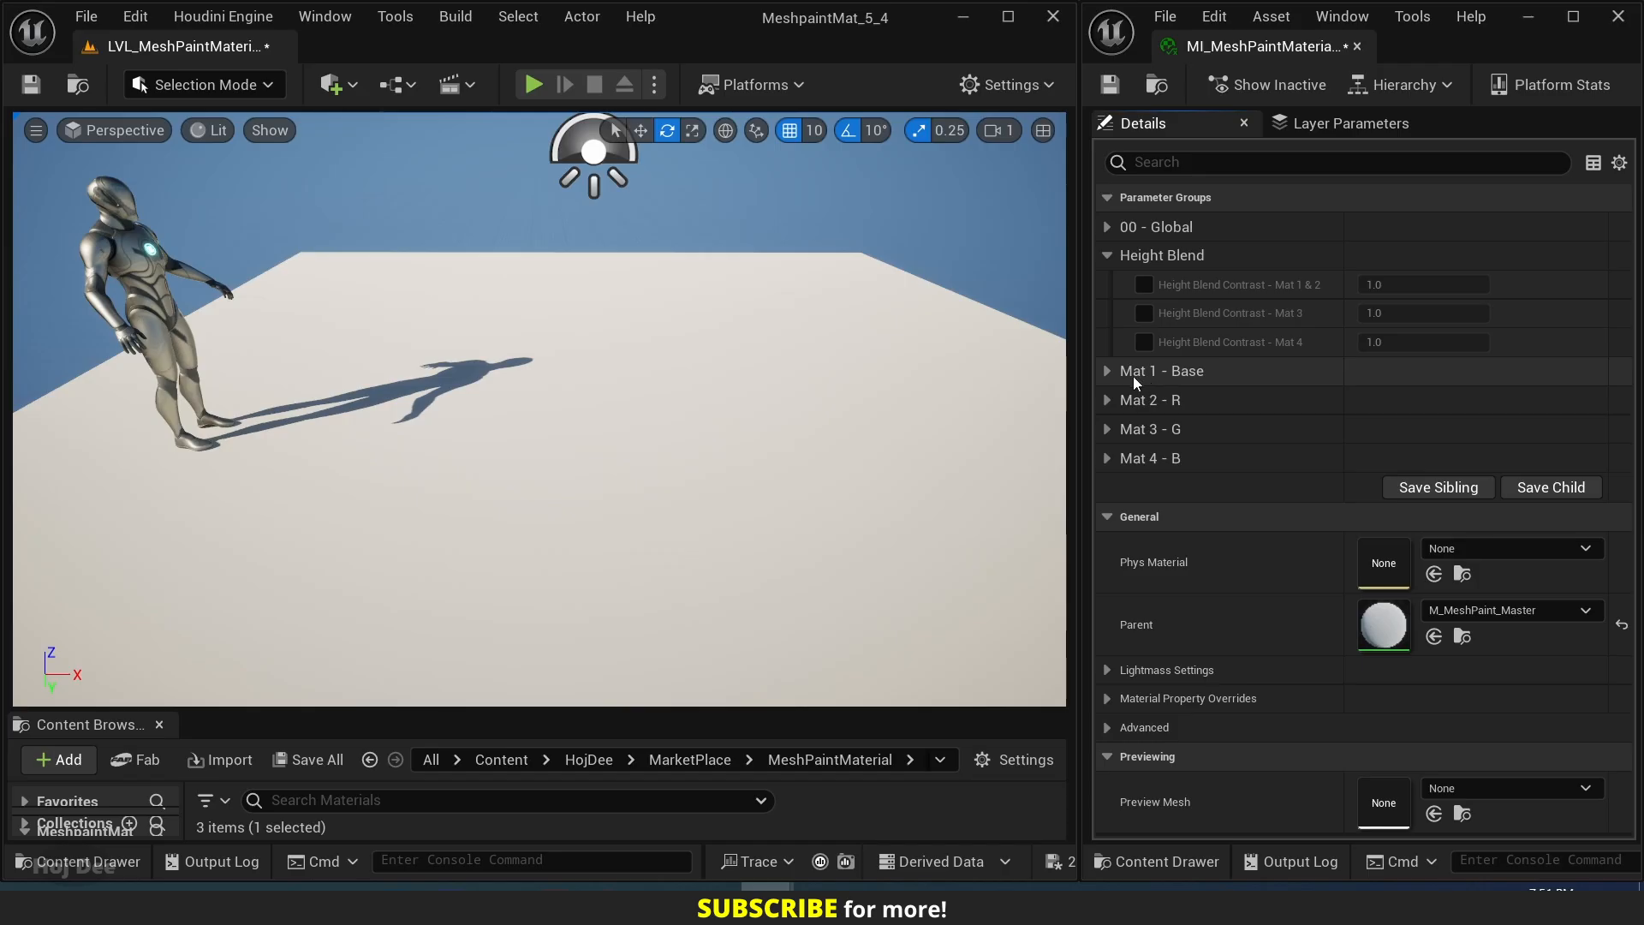
left_click(1108, 256)
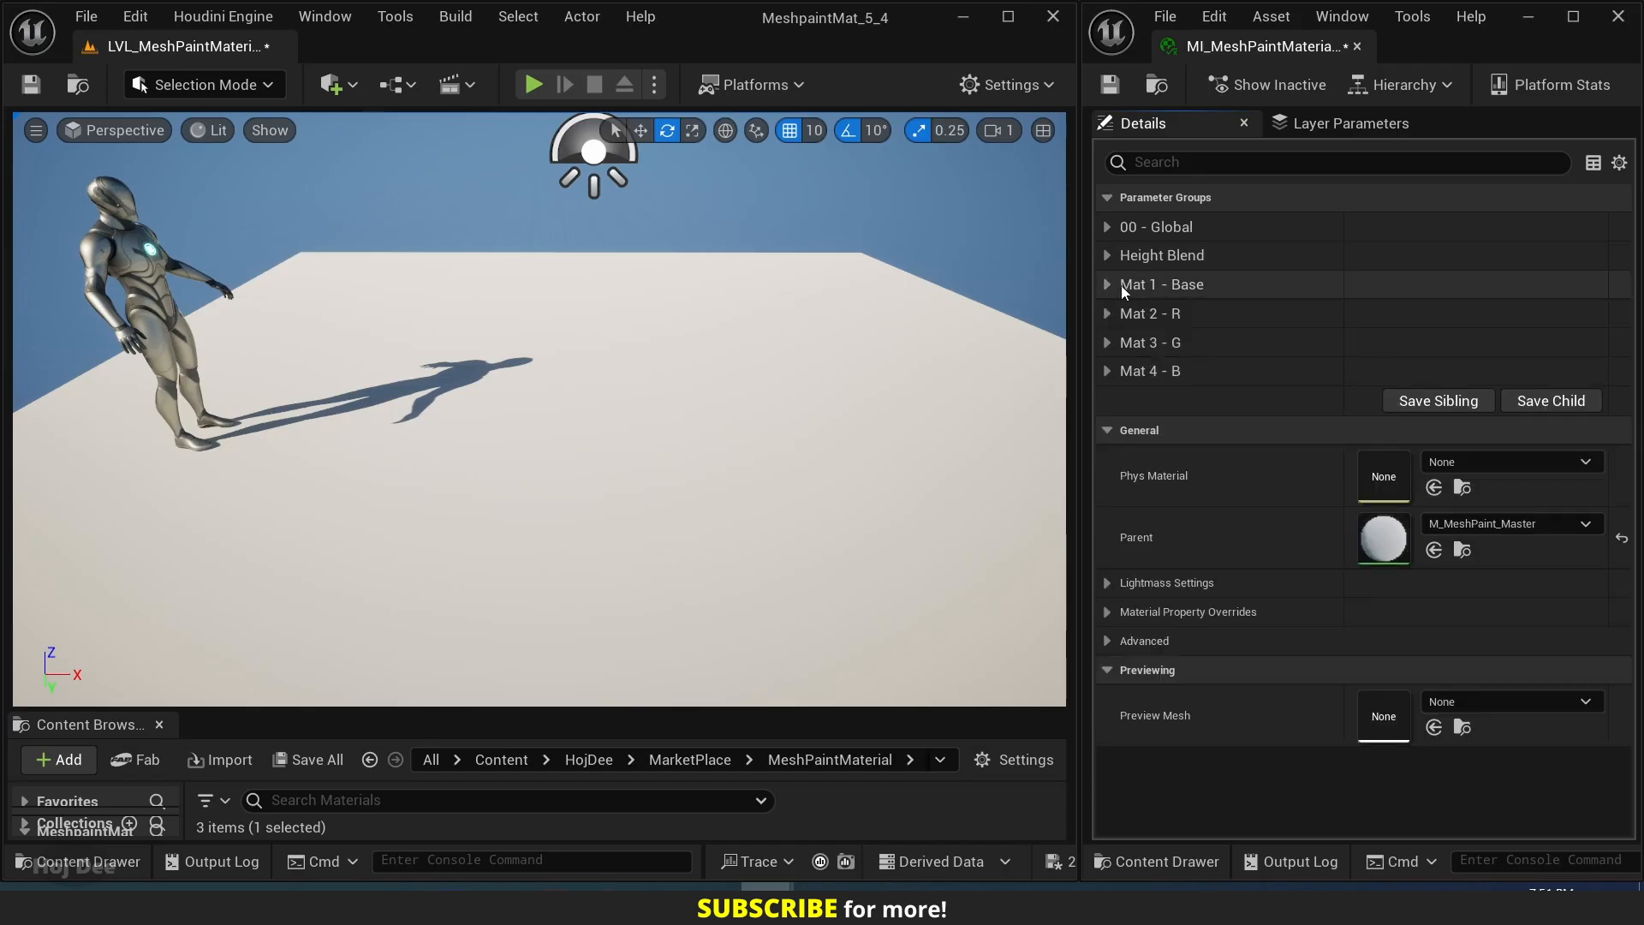
Enable the Mat 1 - Base overrides for Tri-Planar Projection, Texture Size, Texture Offset U and V, Mask Texture Type, Has Specular Texture and Has SSS Texture.
left_click(1109, 288)
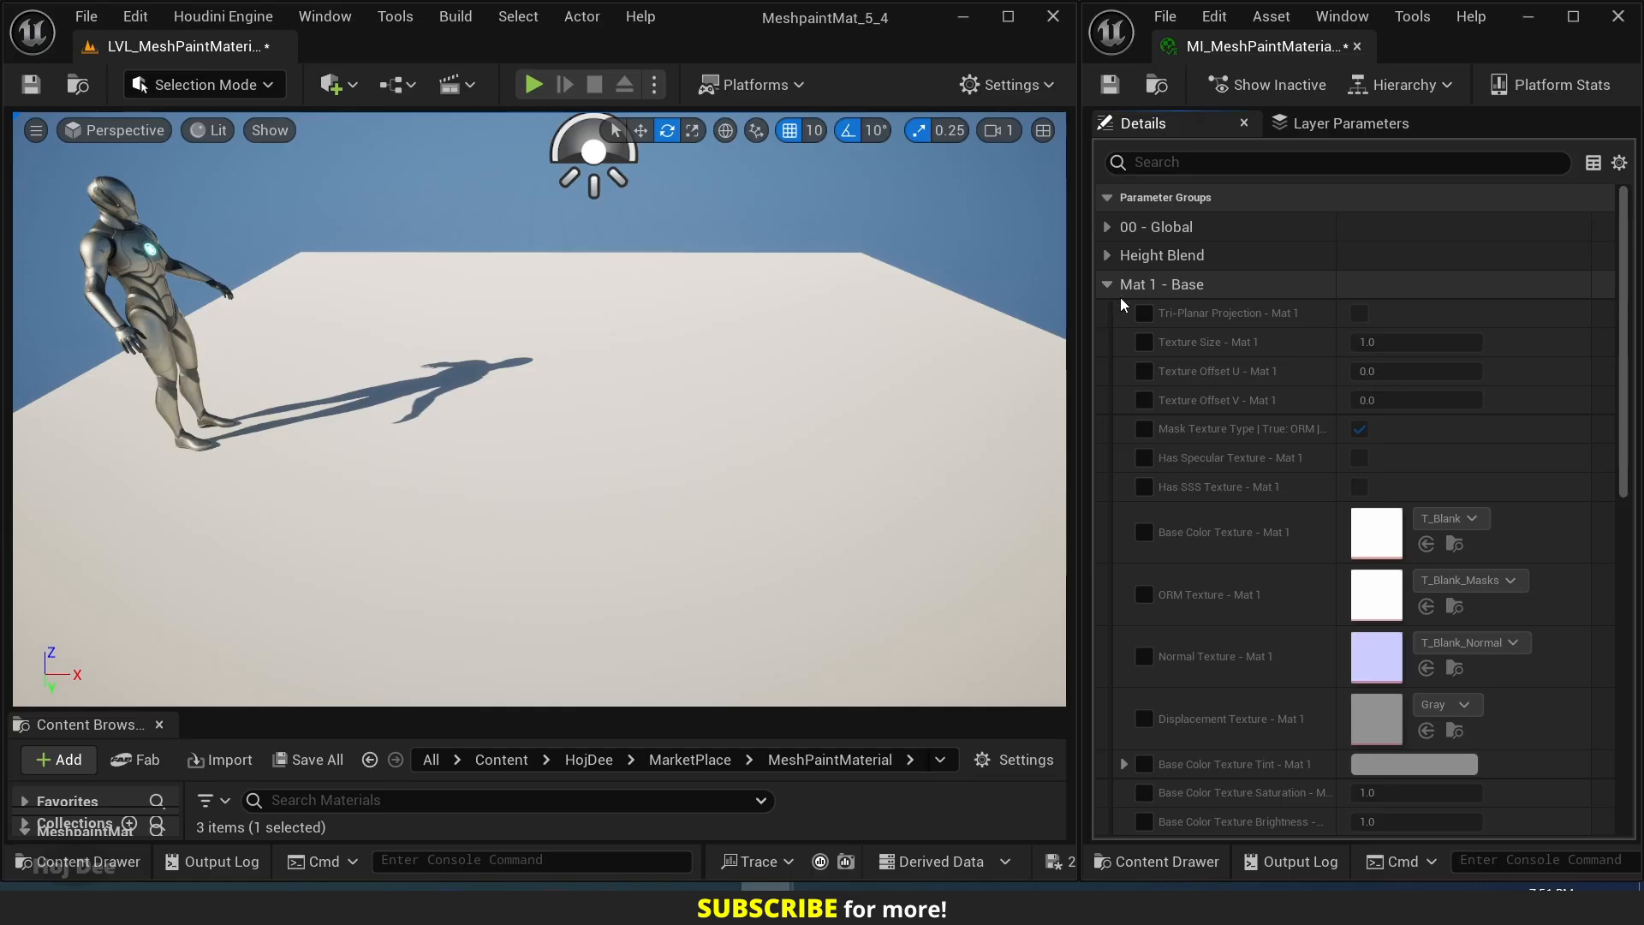
left_click(1144, 314)
left_click(1144, 342)
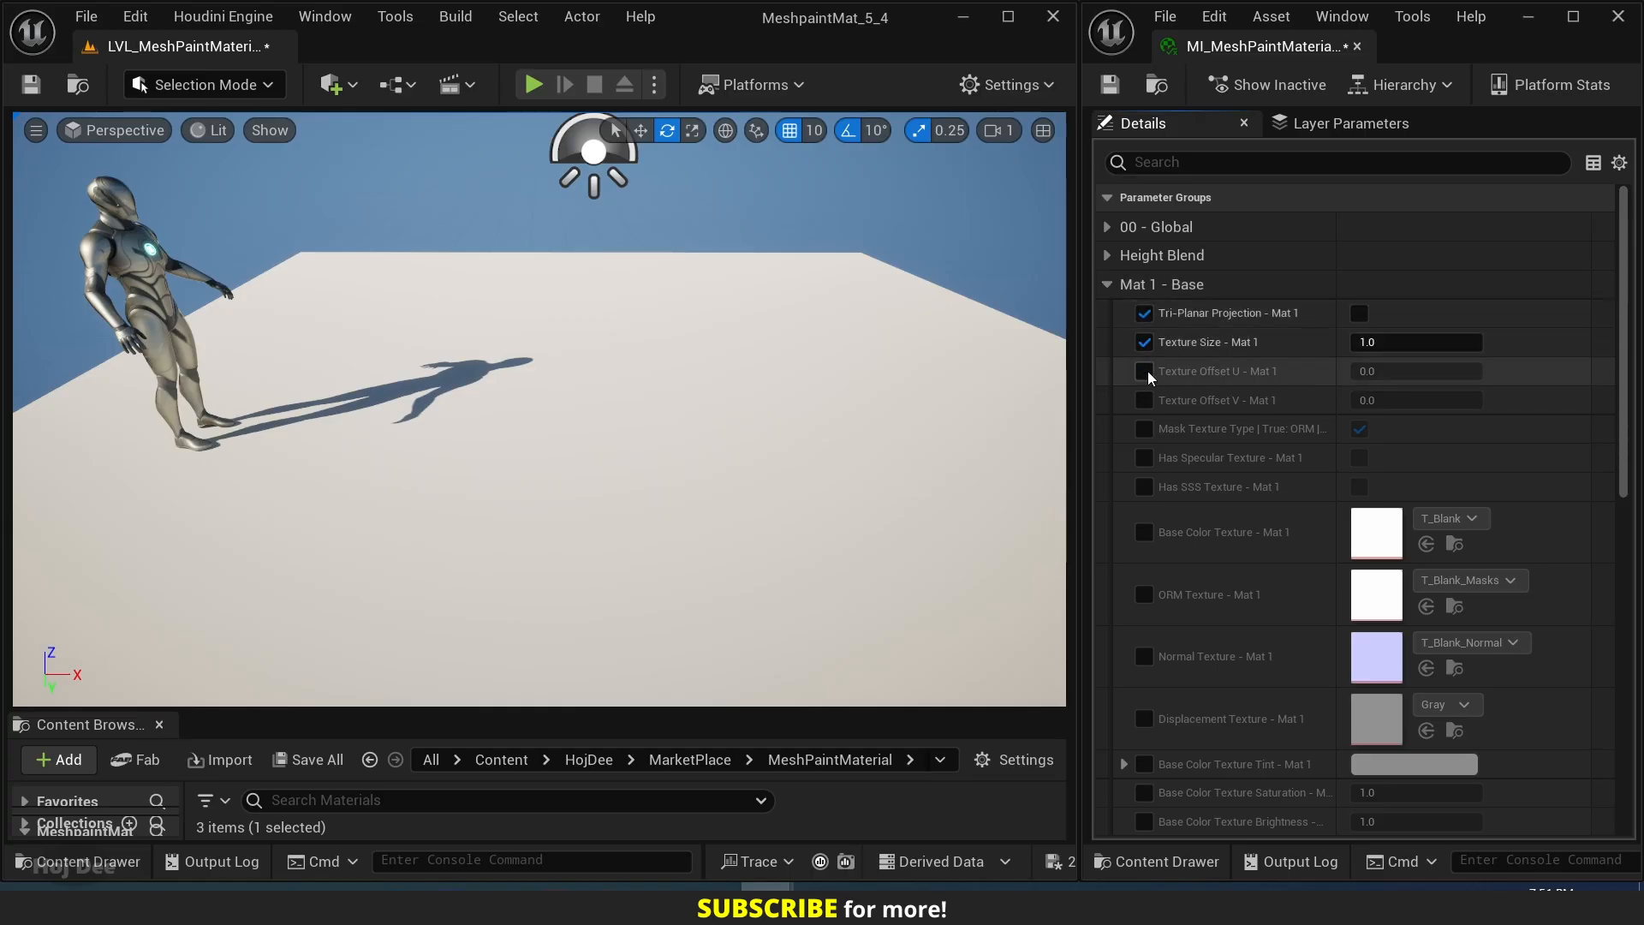
left_click(1145, 372)
left_click(1145, 400)
left_click(1145, 429)
left_click(1145, 457)
left_click(1145, 486)
Enable the Base Color, ORM, Normal and Displacement Texture overrides for Mat 1.
left_click(1144, 532)
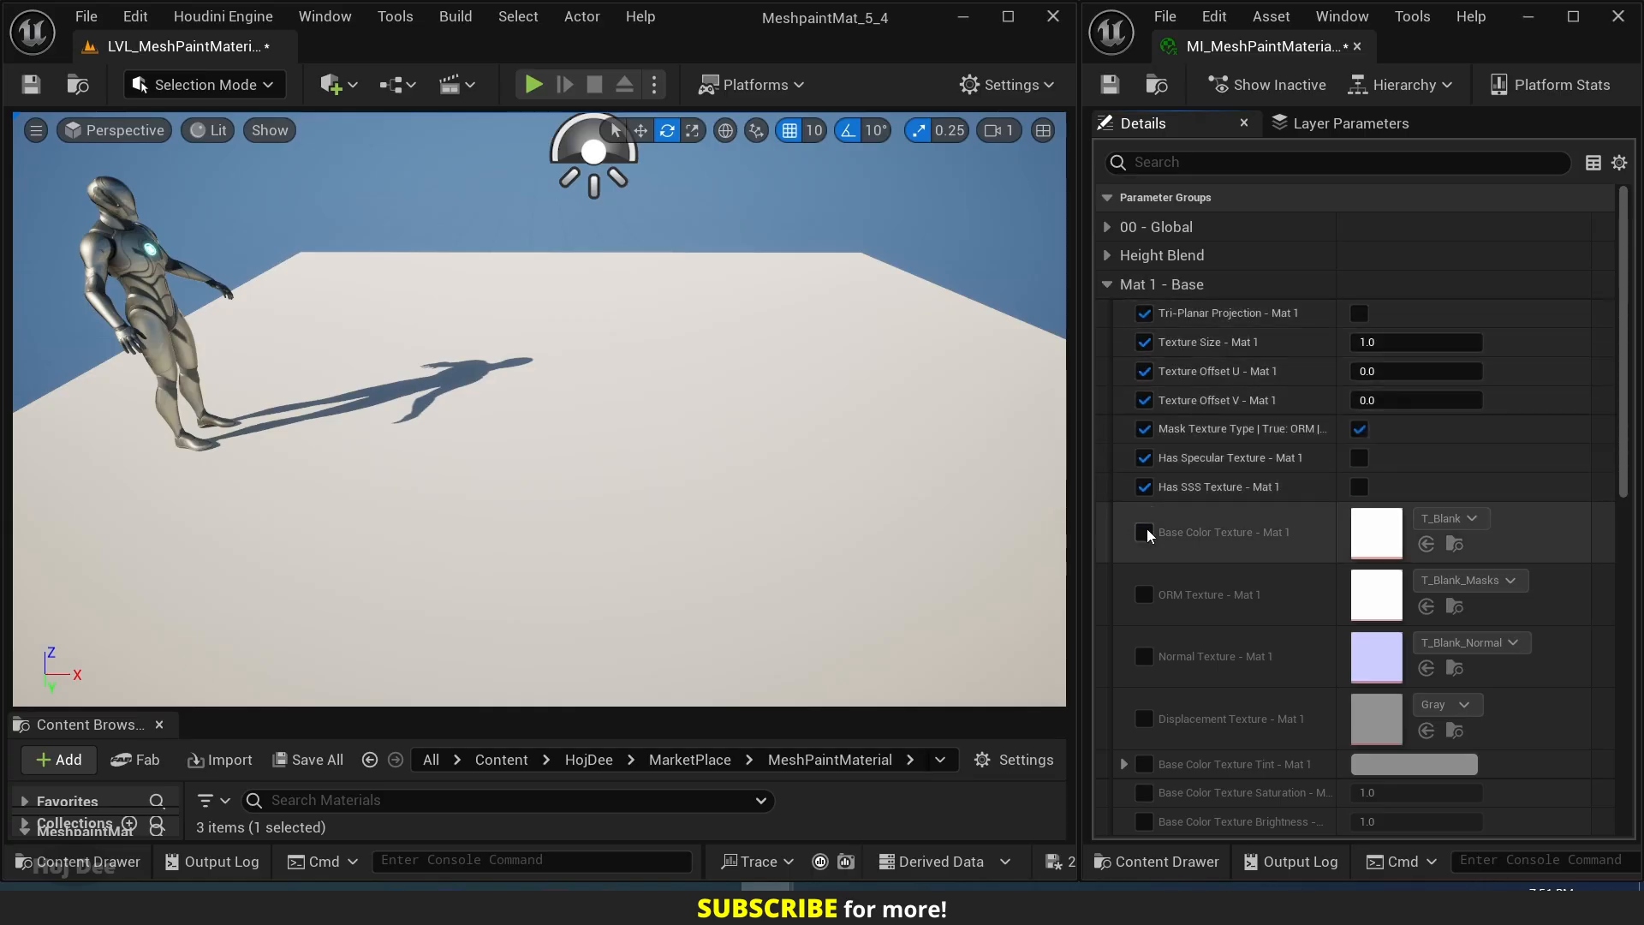
scroll(1186, 522, "down", 1)
left_click(1144, 524)
left_click(1144, 582)
scroll(1185, 568, "down", 2)
left_click(1144, 548)
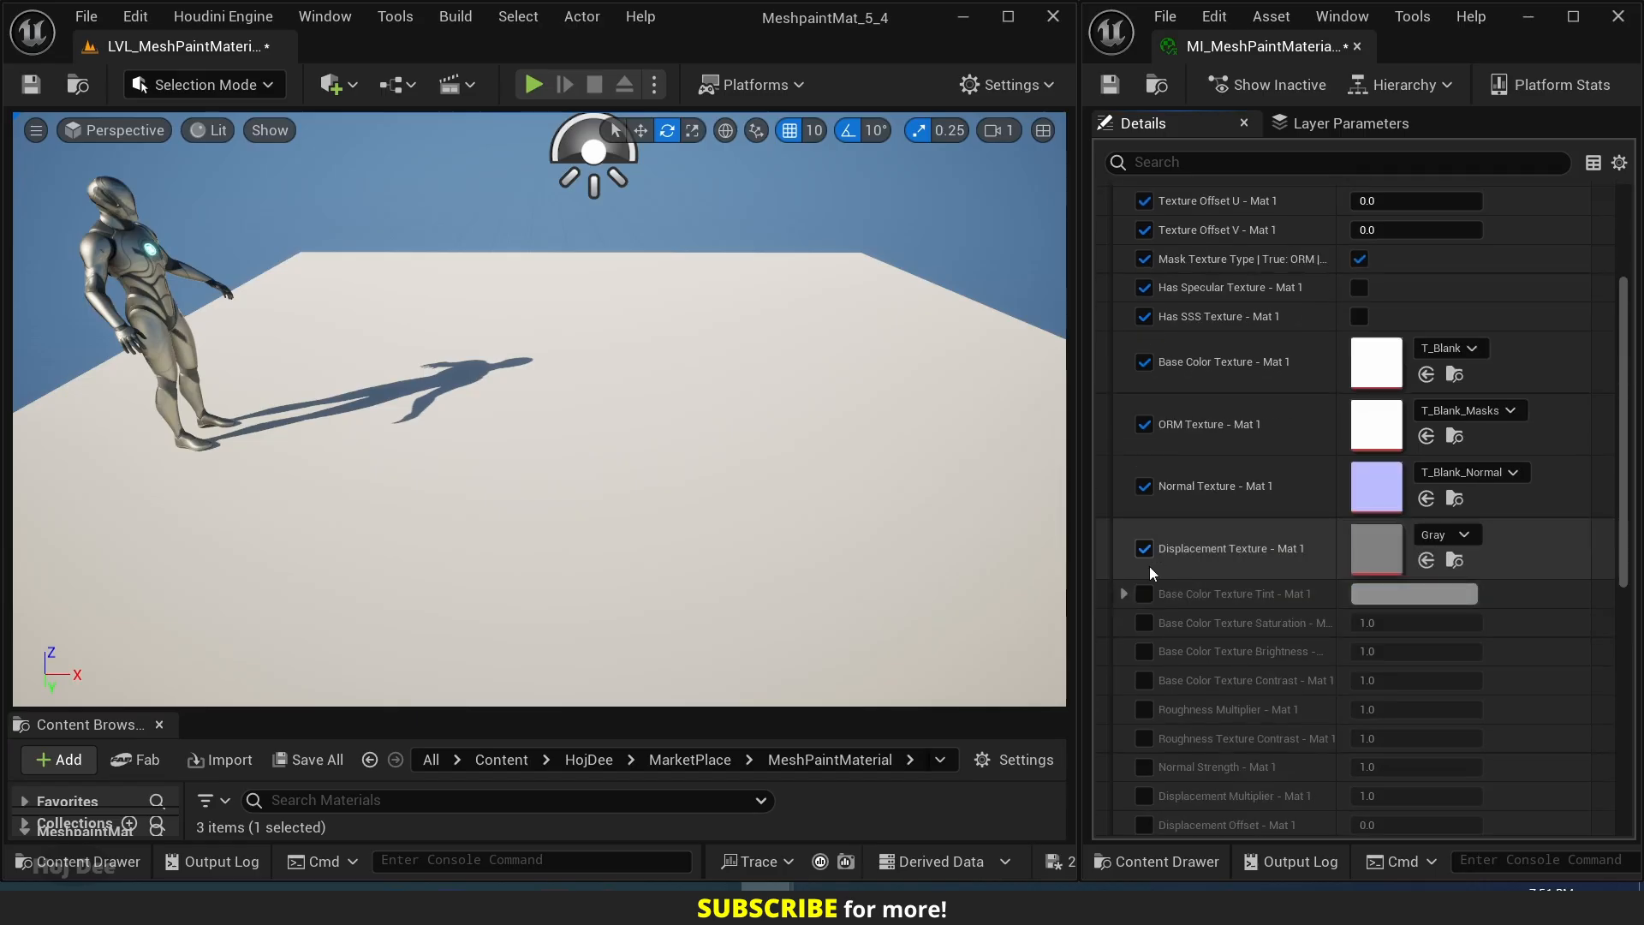
Enable the Mat 1 overrides for base color tint, saturation, brightness and contrast, Roughness Multiplier, Roughness Texture Contrast and Normal Strength.
left_click(1144, 593)
left_click(1144, 623)
scroll(1150, 625, "down", 2)
left_click(1144, 513)
left_click(1144, 542)
left_click(1144, 572)
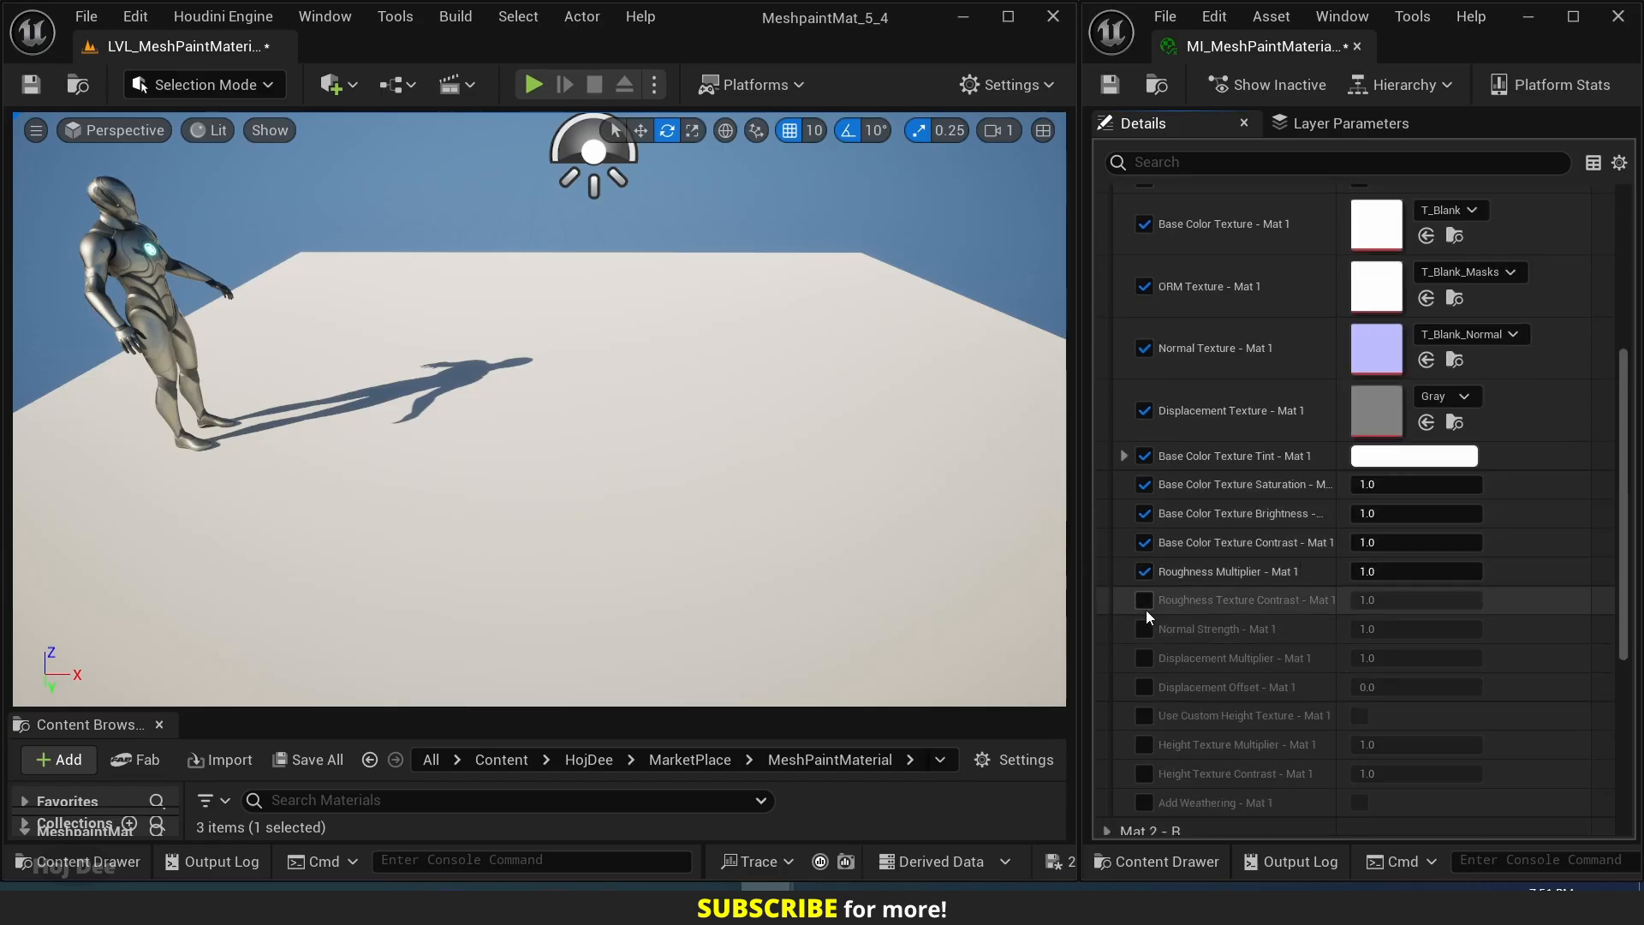
left_click(1144, 599)
left_click(1144, 629)
Enable the Mat 1 overrides for Displacement Multiplier and Offset, Use Custom Height Texture, Height Texture Multiplier and Contrast, and Add Weathering.
left_click(1144, 658)
scroll(1146, 650, "down", 1)
left_click(1145, 618)
left_click(1145, 648)
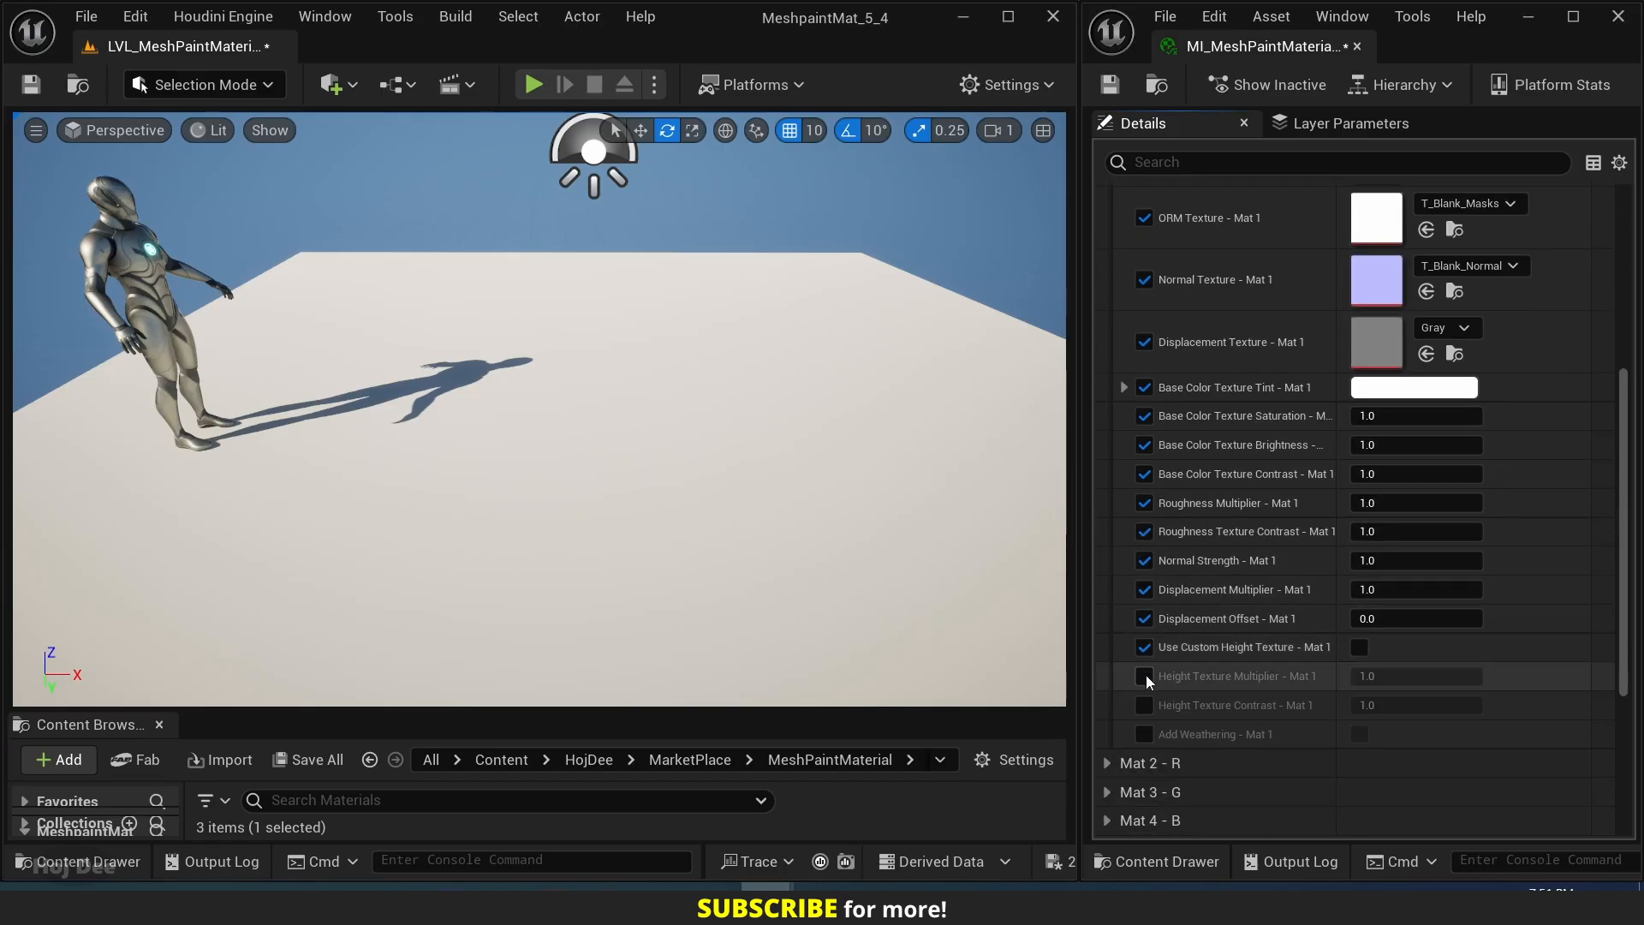
left_click(1145, 675)
left_click(1146, 705)
left_click(1147, 732)
Widen the parameter name column, switch Mask Texture Type - Mat 1 to ORDp to examine its texture slots, and return it to ORM.
scroll(1231, 487, "up", 5)
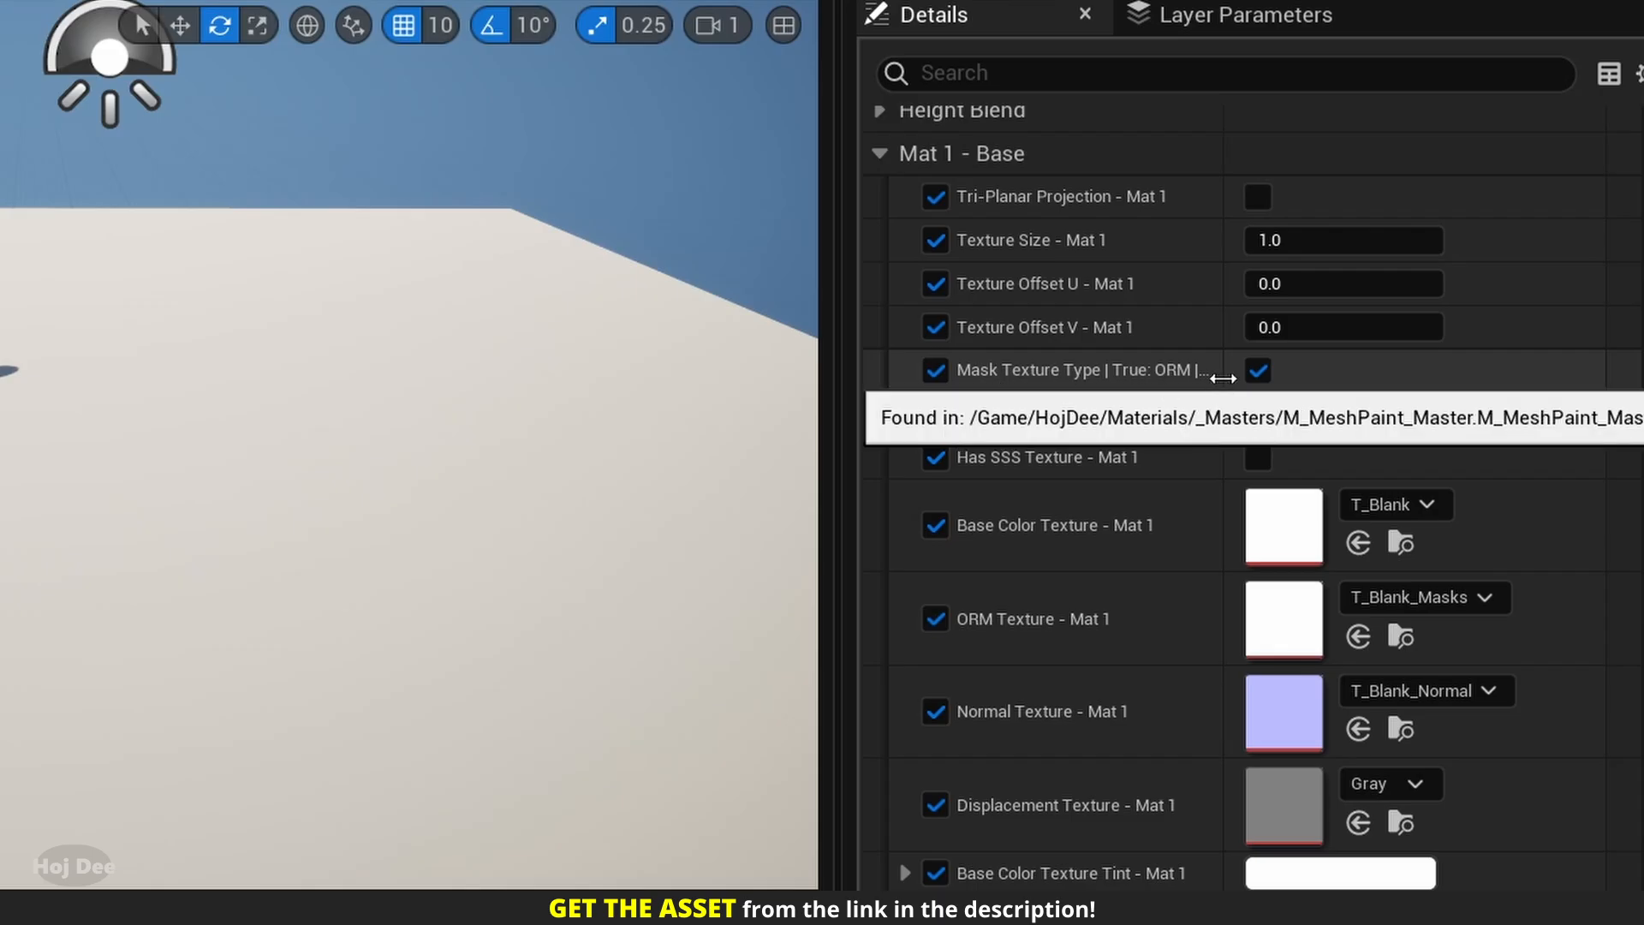
left_click_drag(1223, 378, 1381, 377)
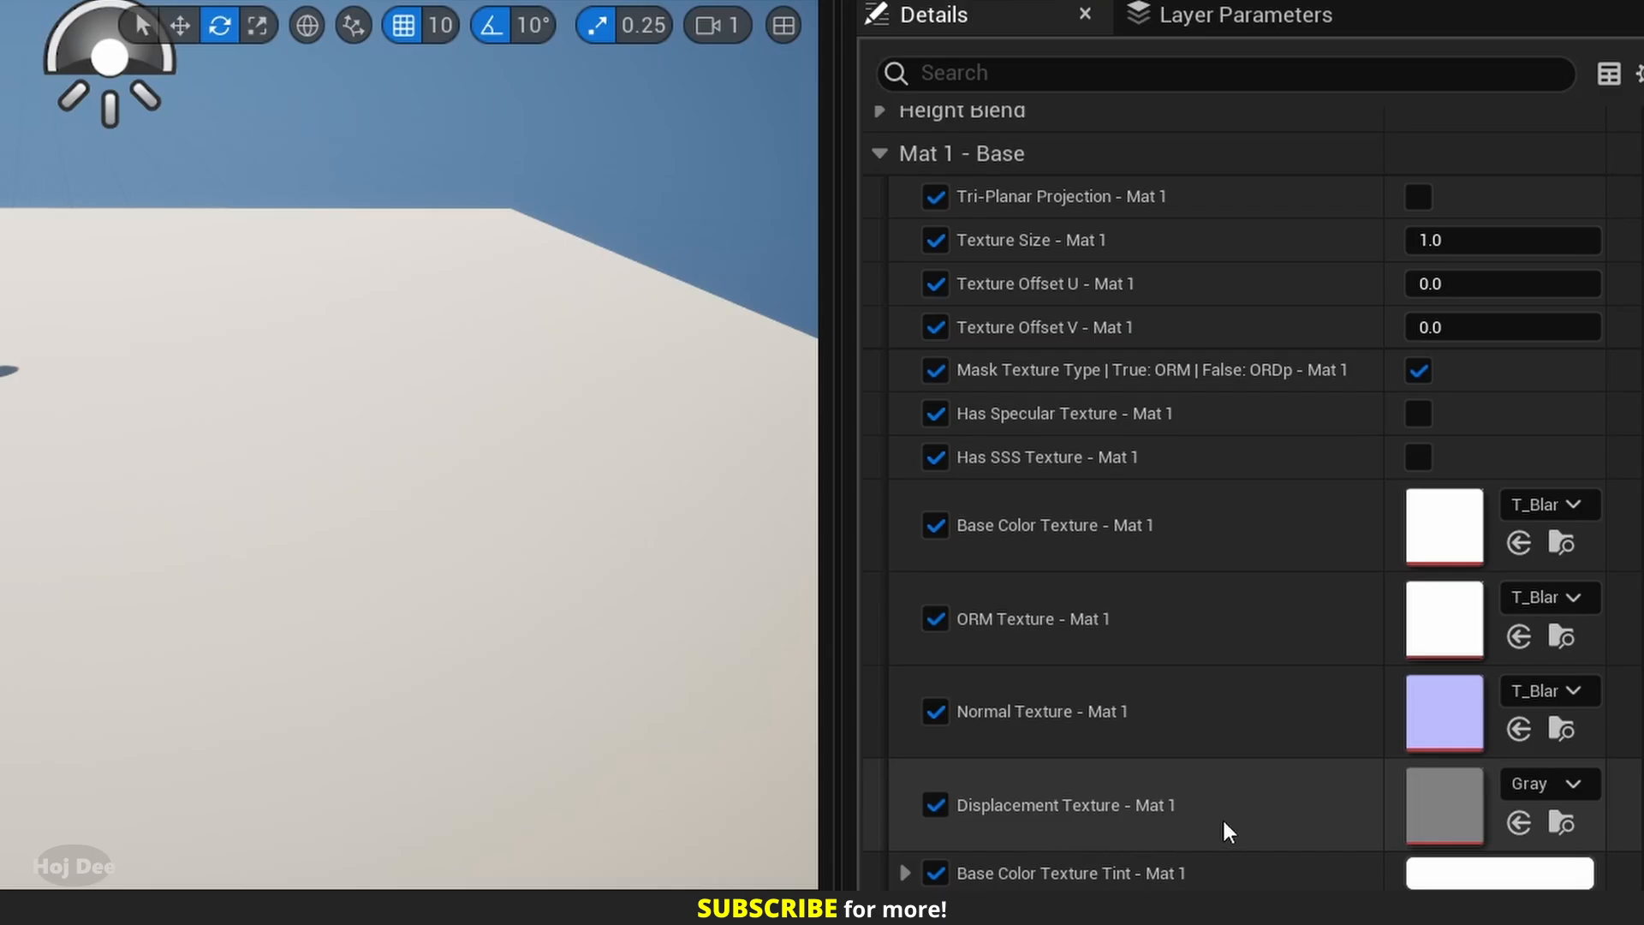
left_click(1419, 371)
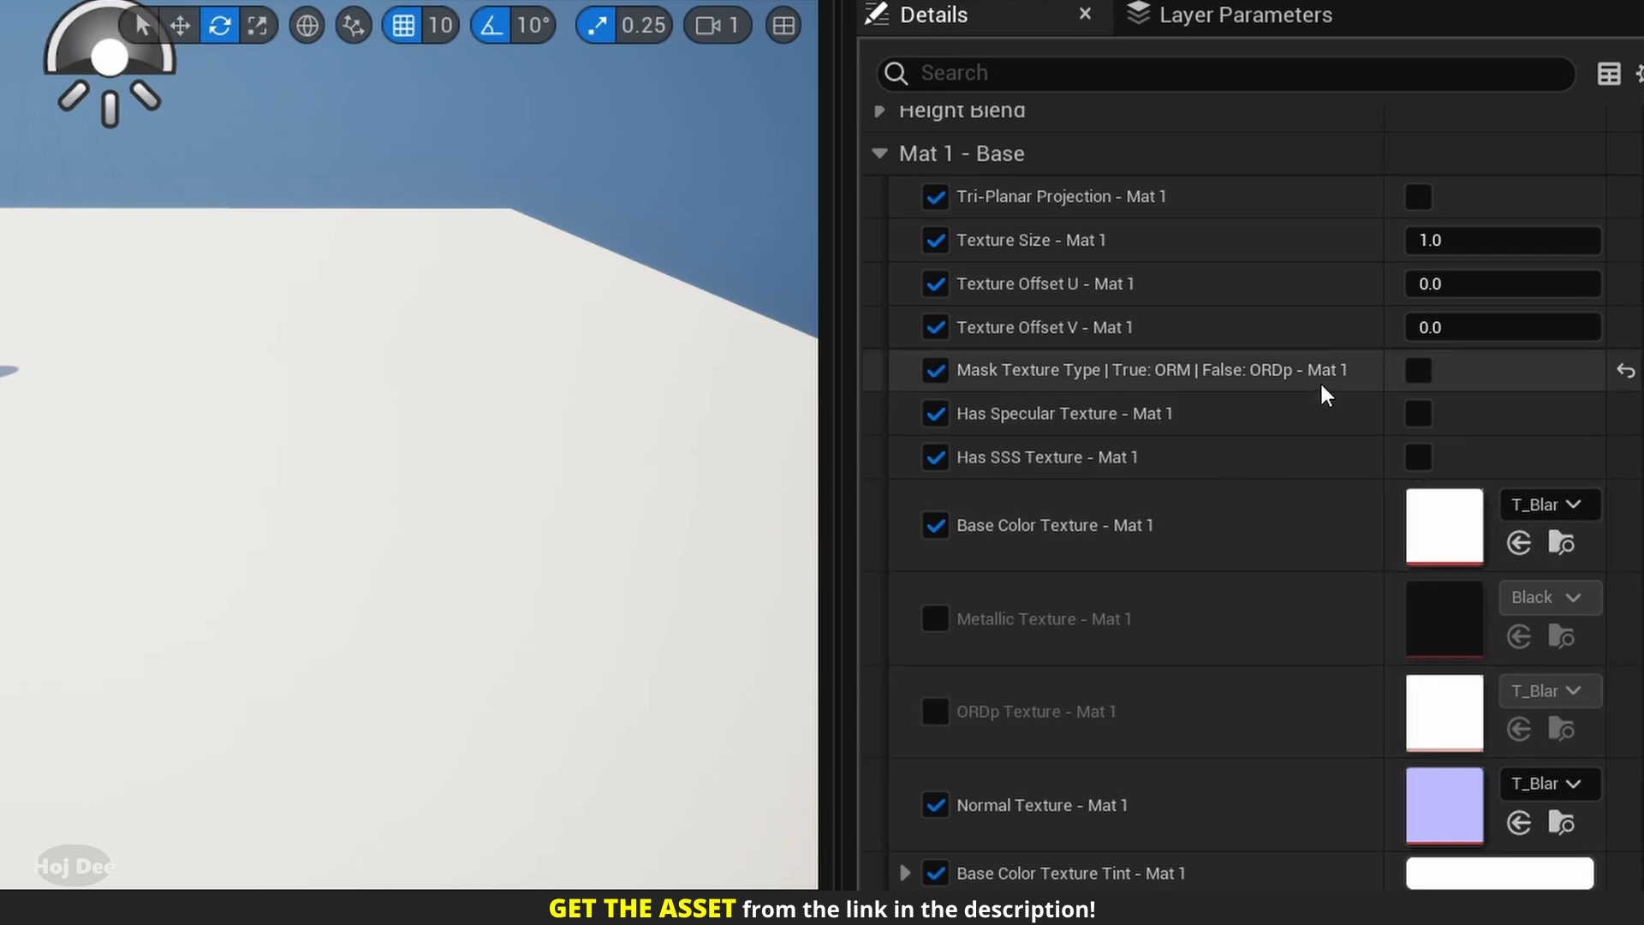
left_click(1418, 369)
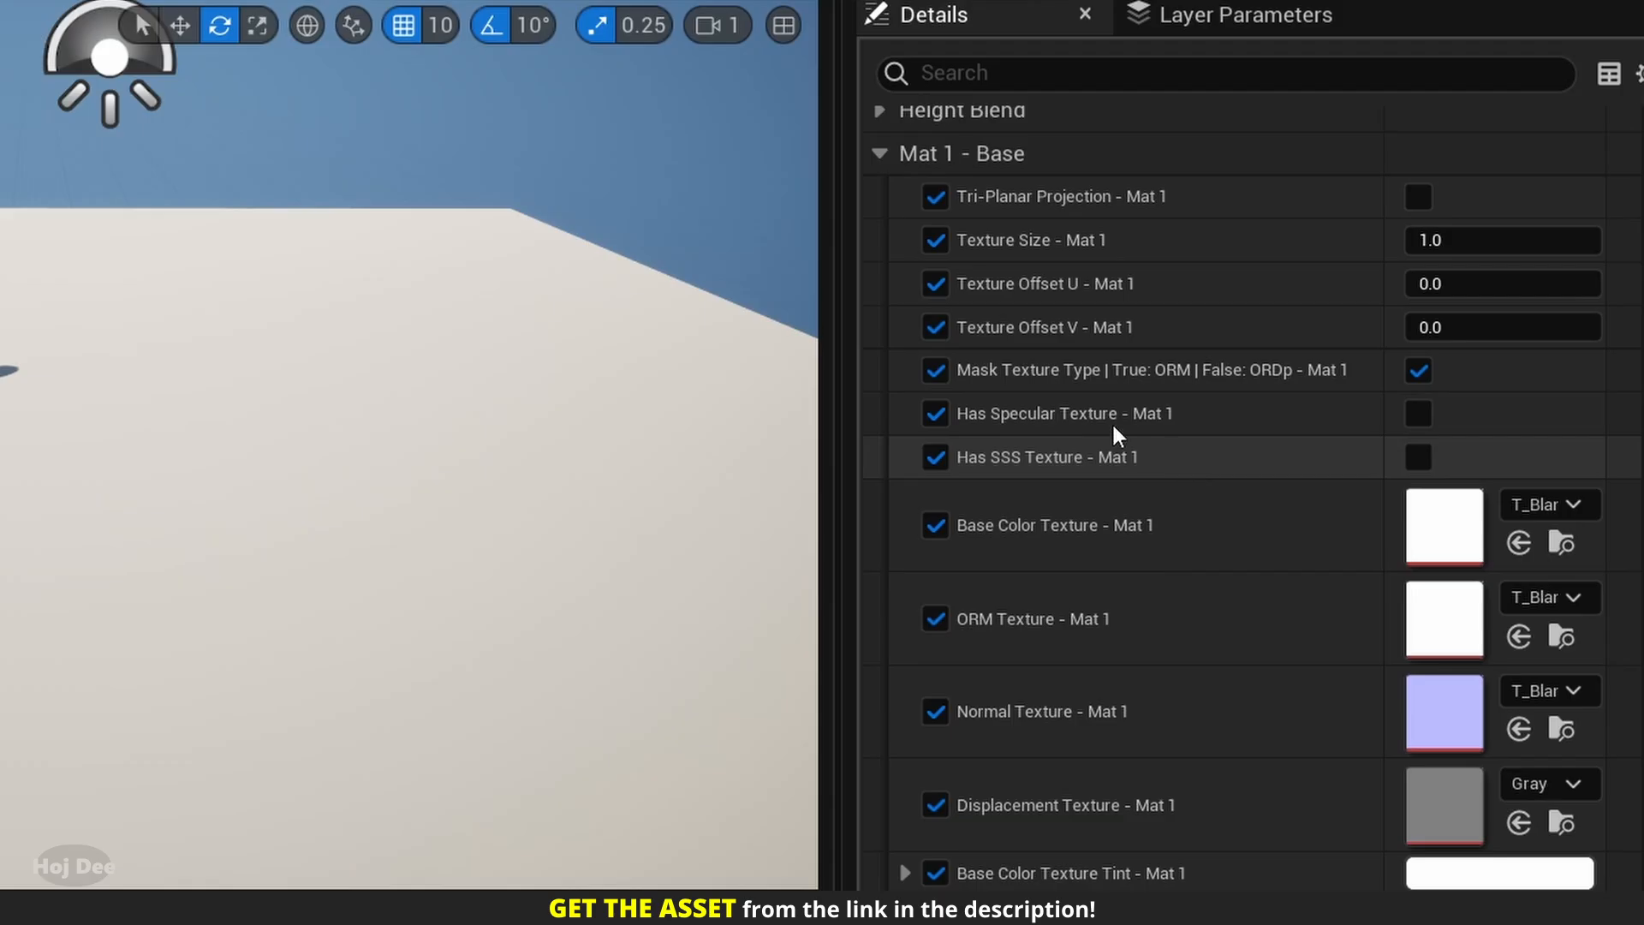
Switch Has Specular Texture and Has SSS Texture for Mat 1 on one at a time to examine their extra parameters, turning each back off.
left_click(1419, 415)
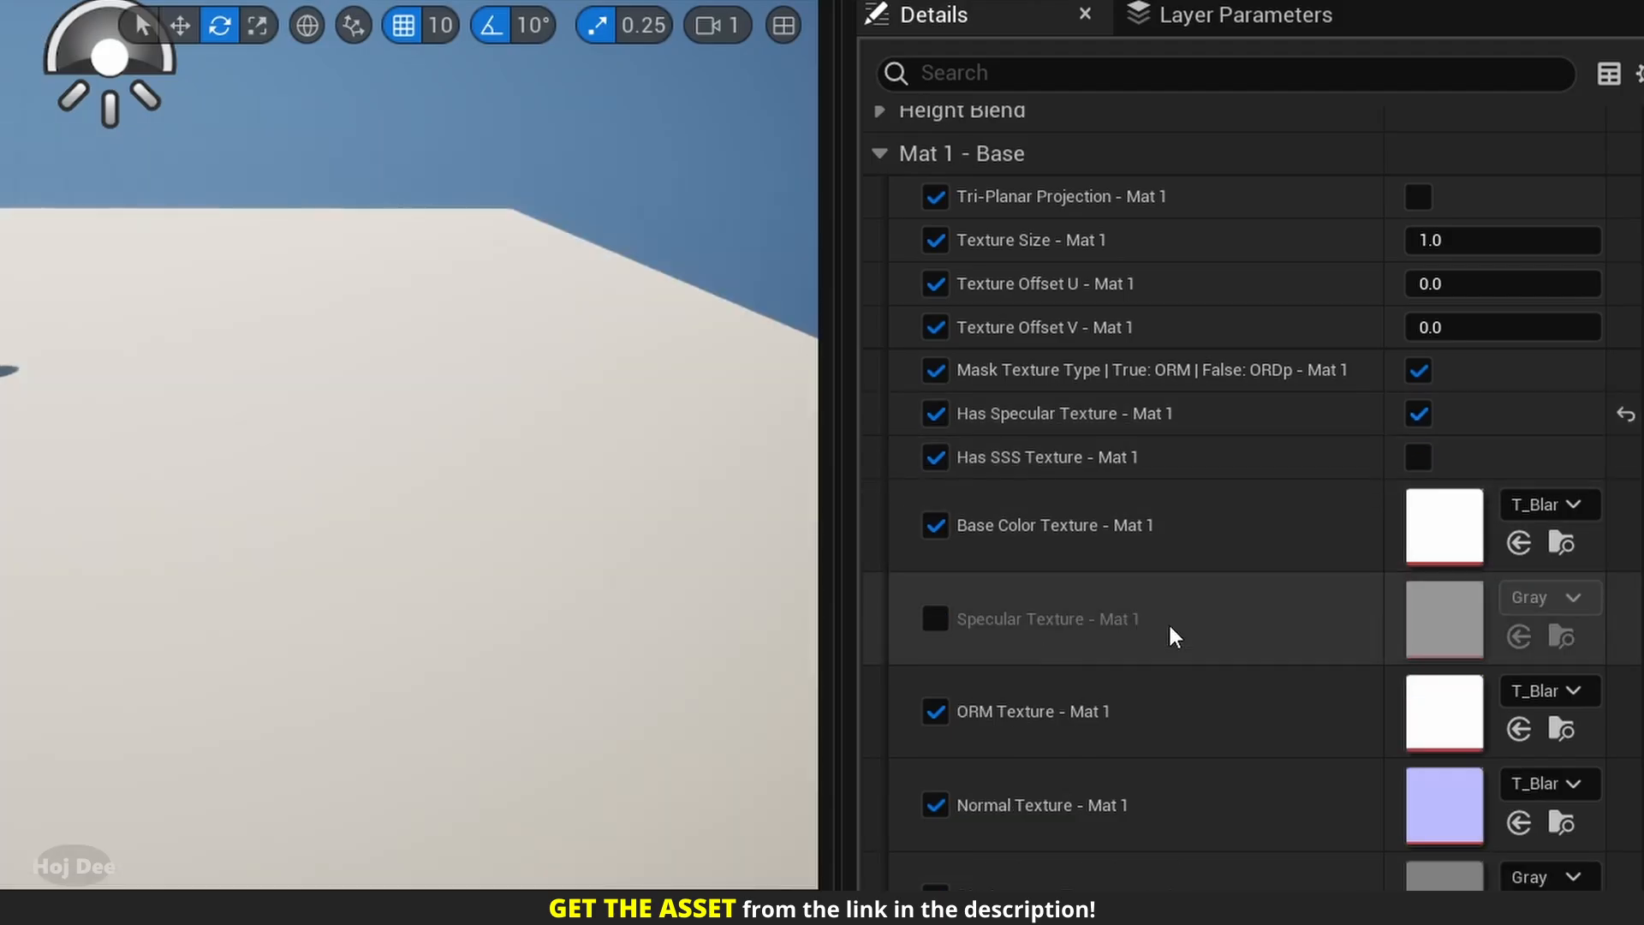
left_click(1419, 414)
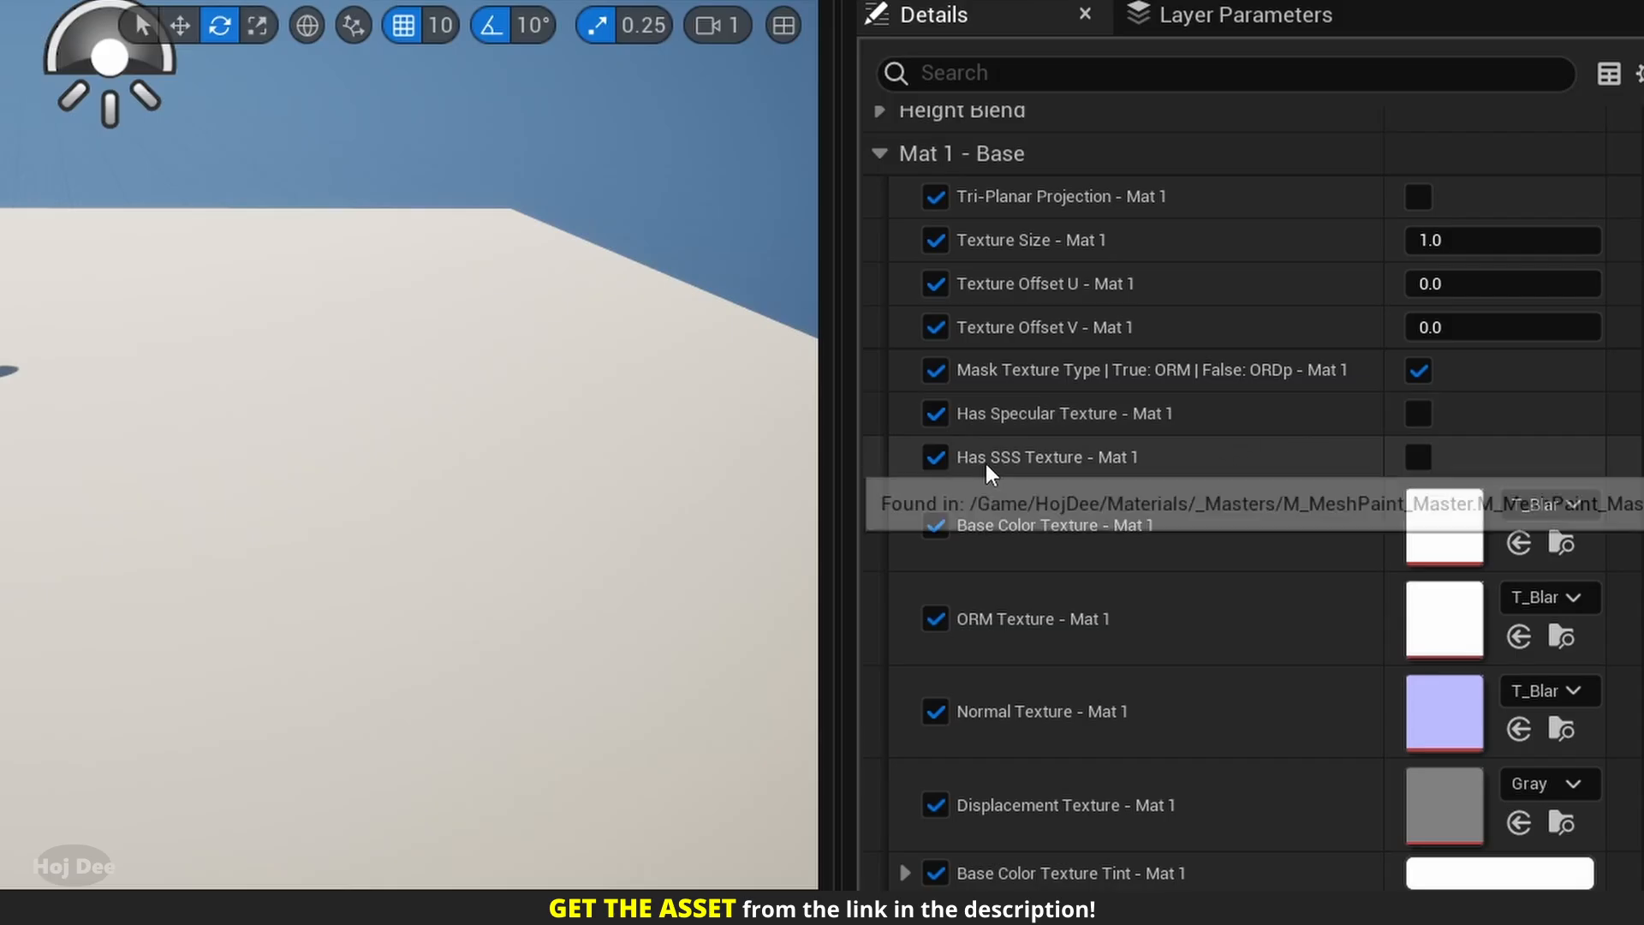
left_click(1423, 460)
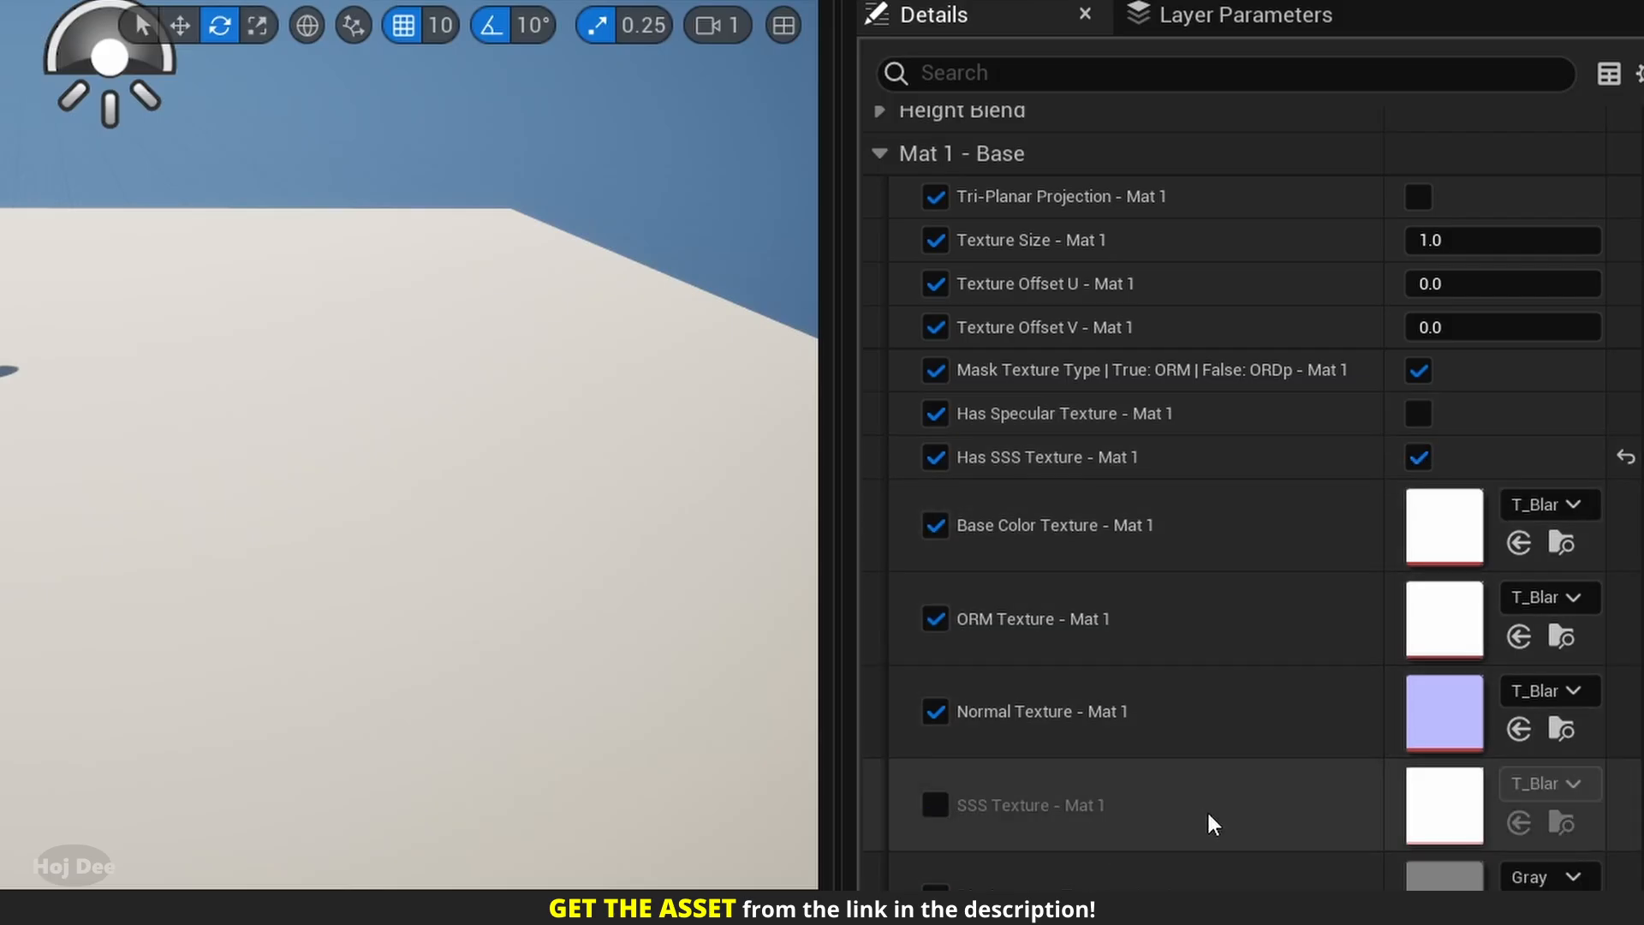
scroll(1207, 814, "down", 3)
scroll(1215, 836, "down", 2)
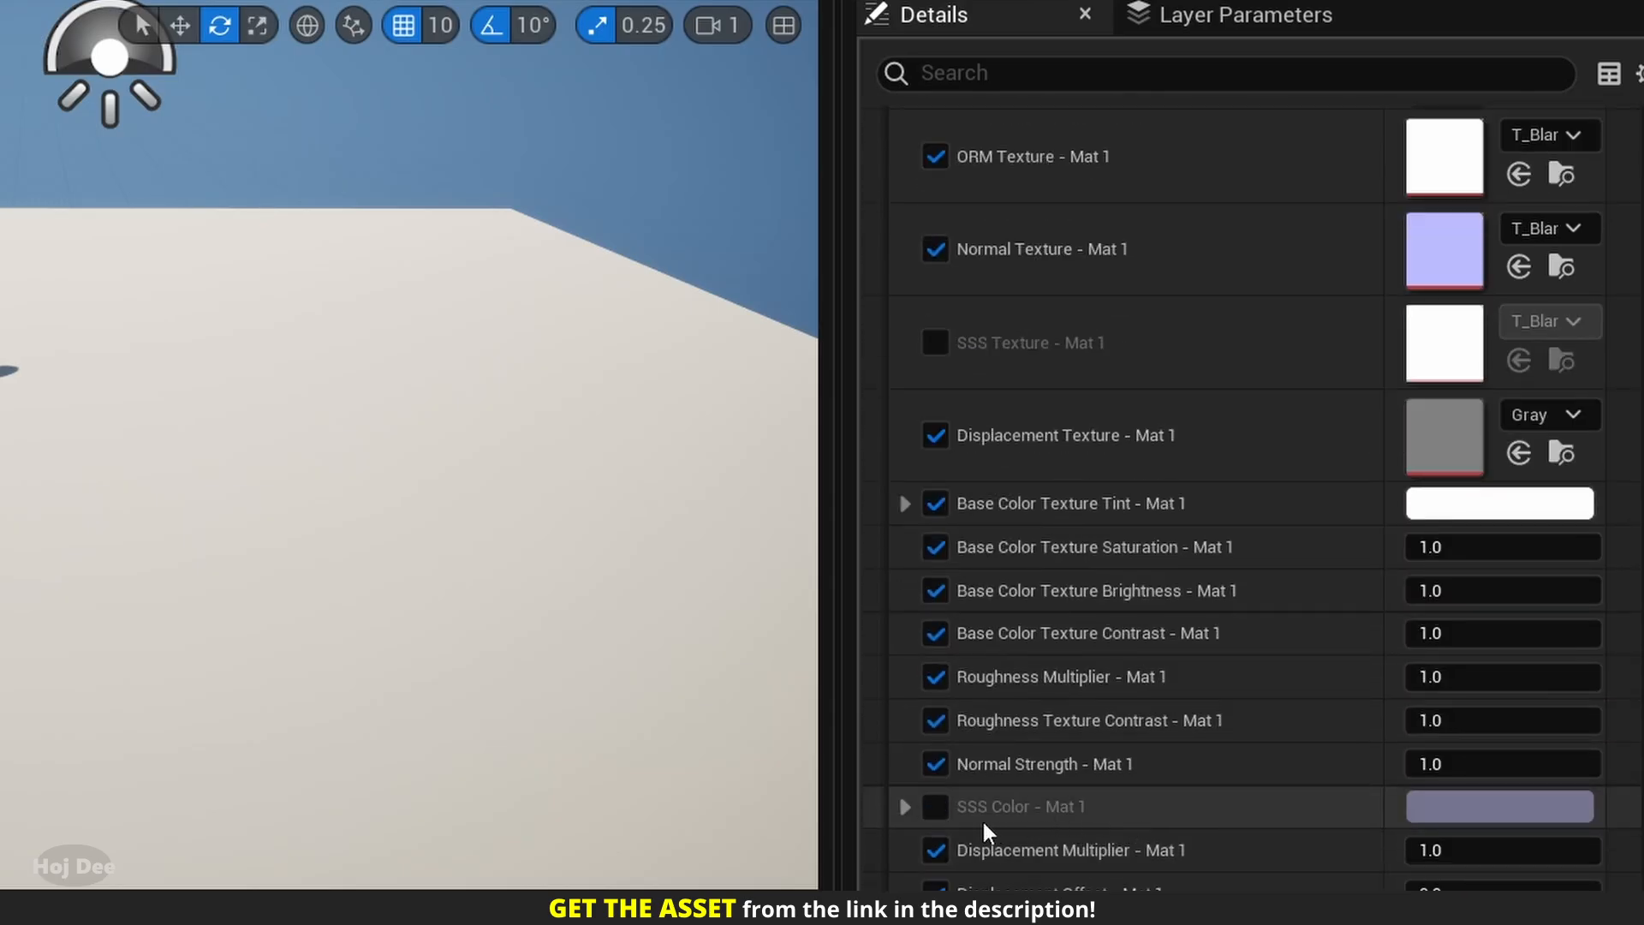
scroll(1310, 605, "up", 4)
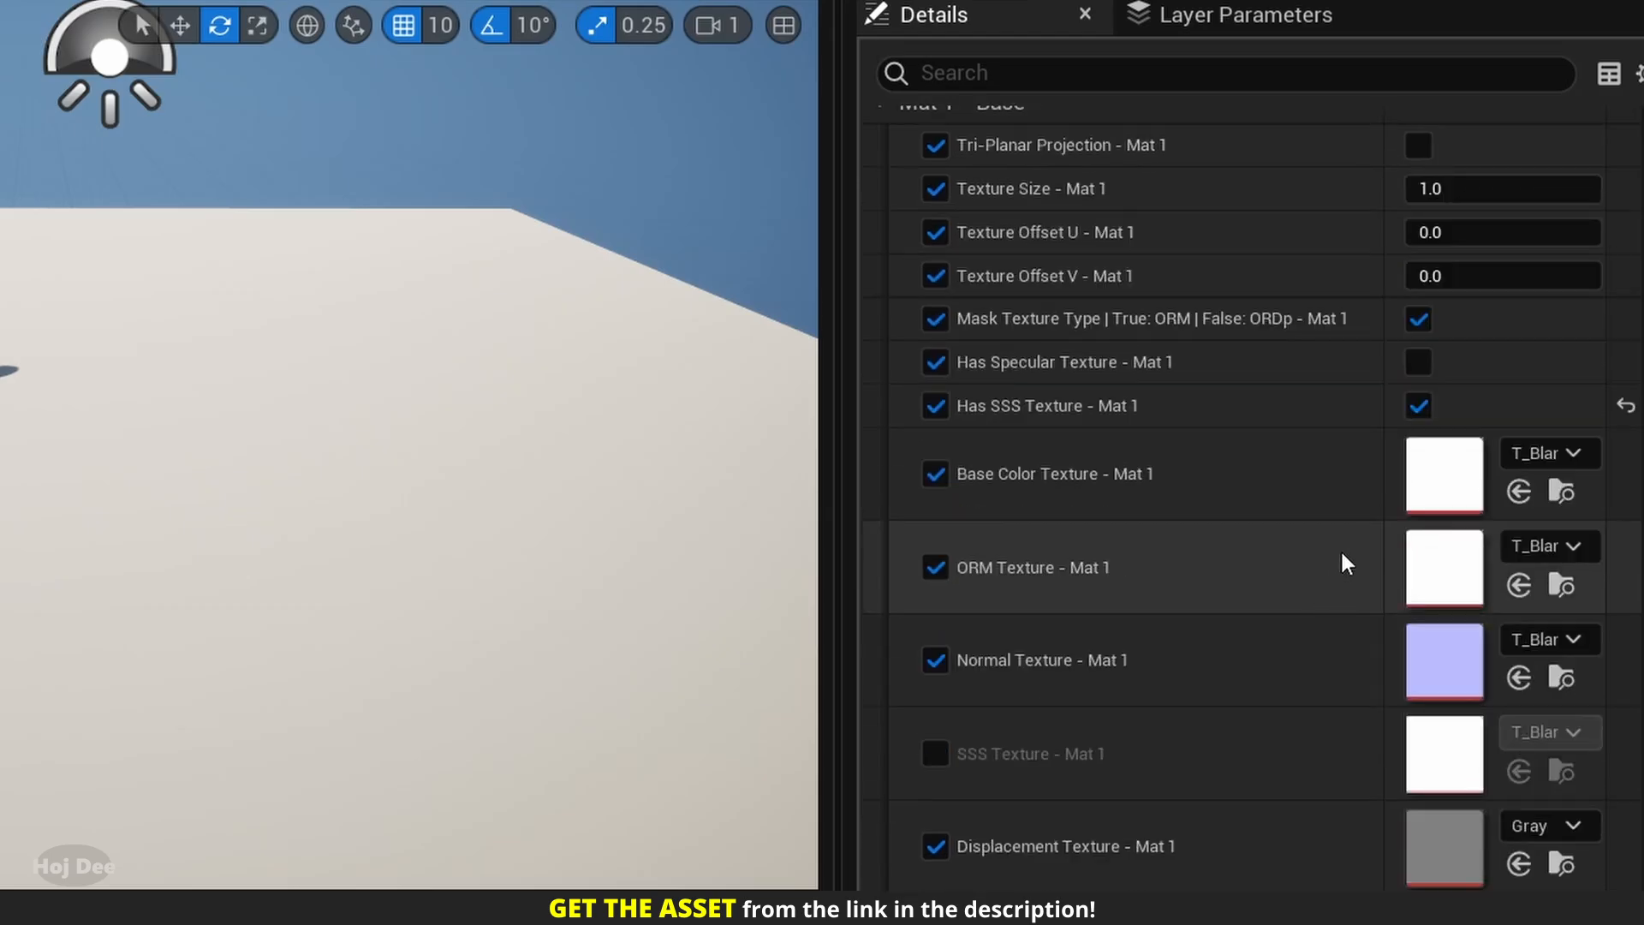
left_click(1418, 406)
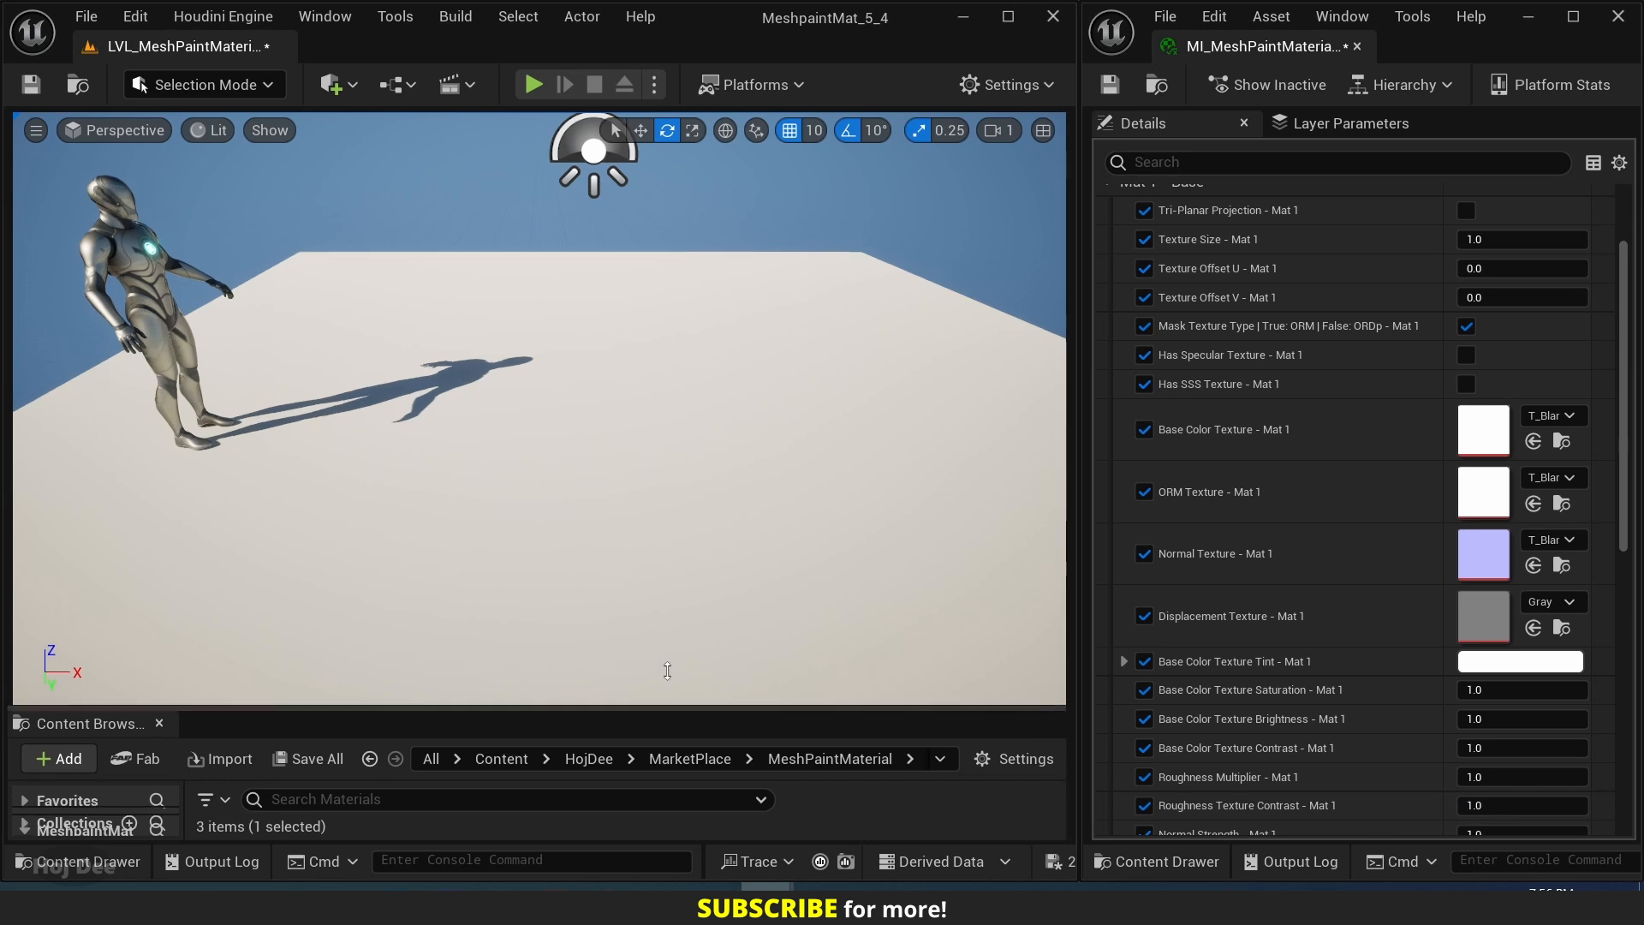
Enlarge the content browser and open the HojDee/Textures/PolyHaven/CobbleStoneFloor_08 folder.
left_click_drag(664, 711, 638, 497)
left_click(603, 552)
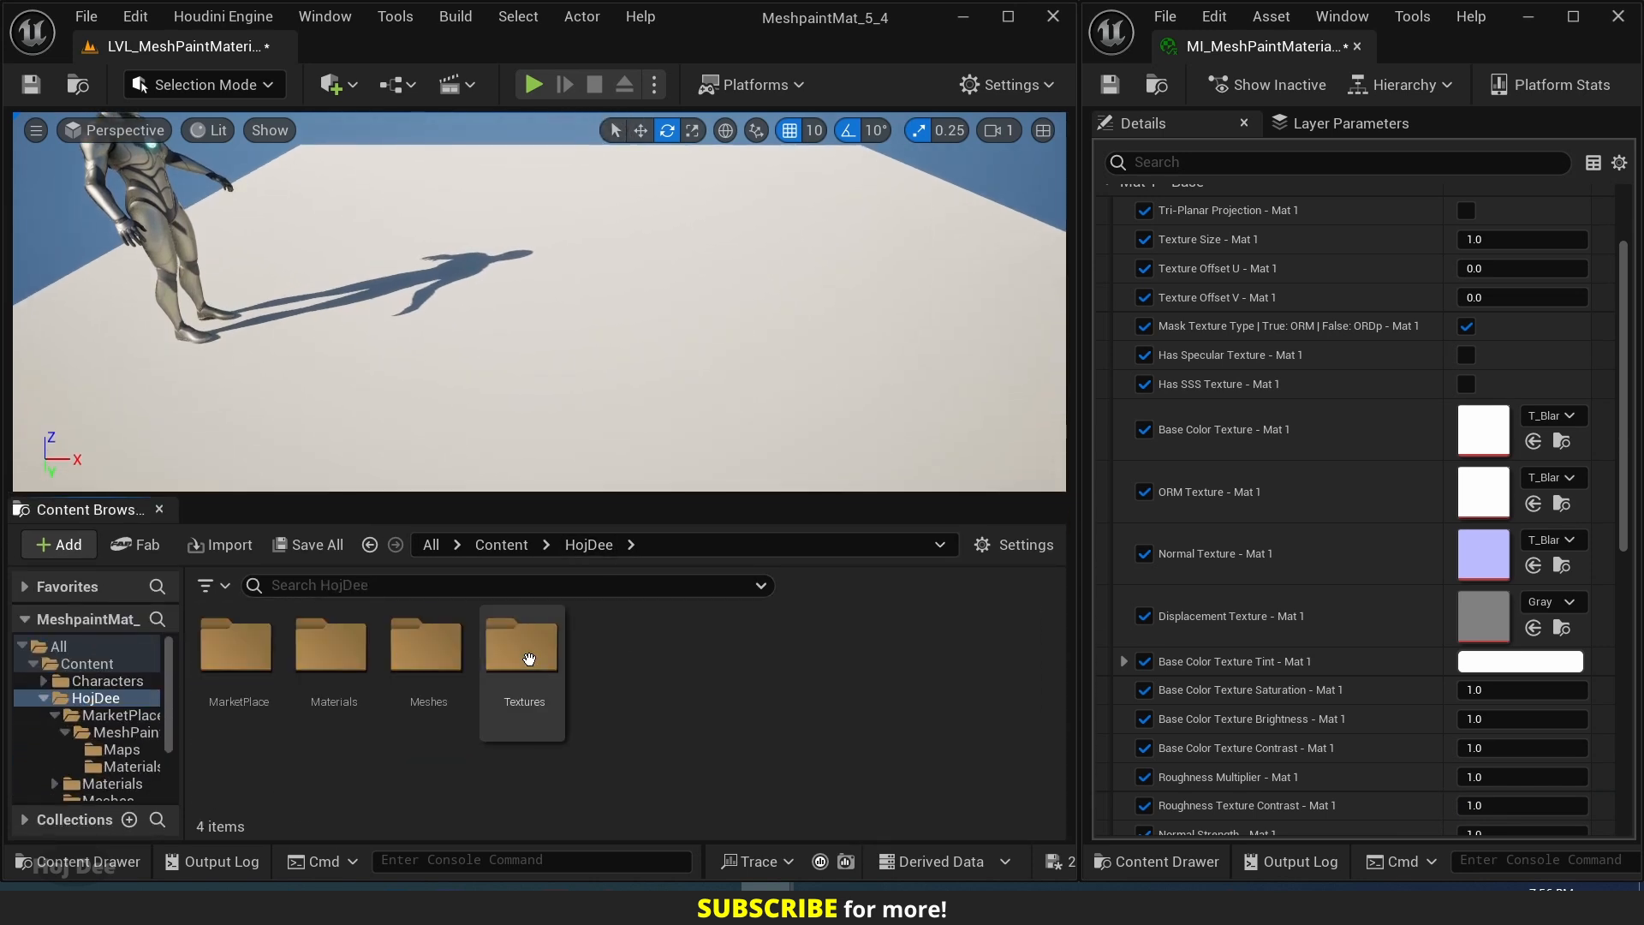
double_click(527, 650)
double_click(248, 646)
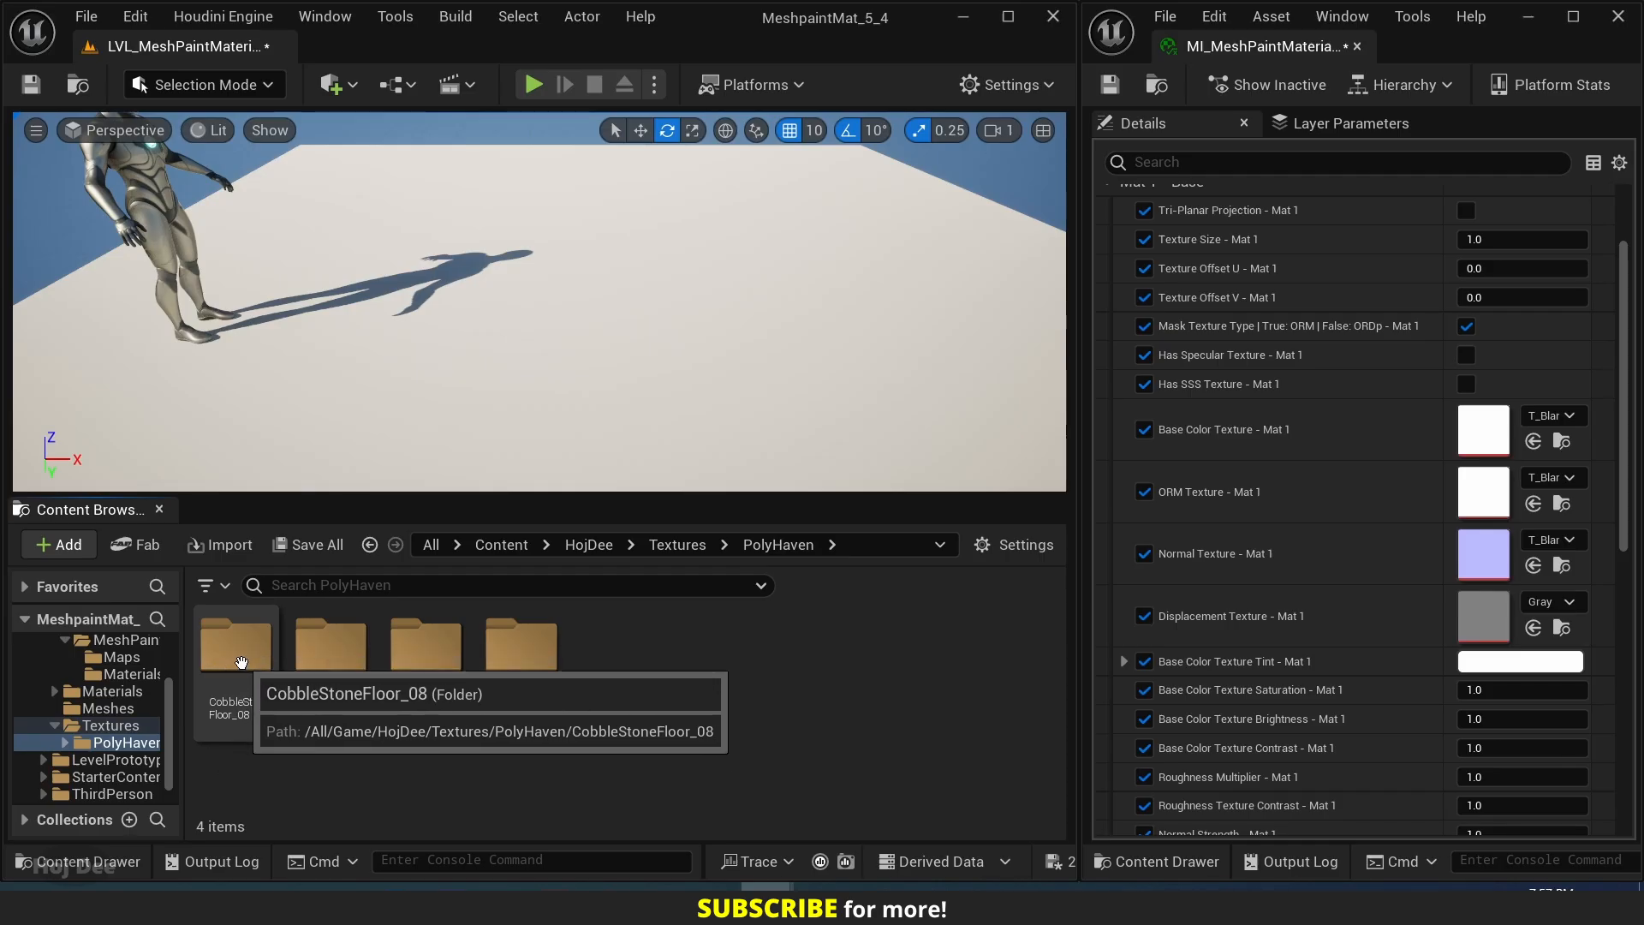
double_click(244, 658)
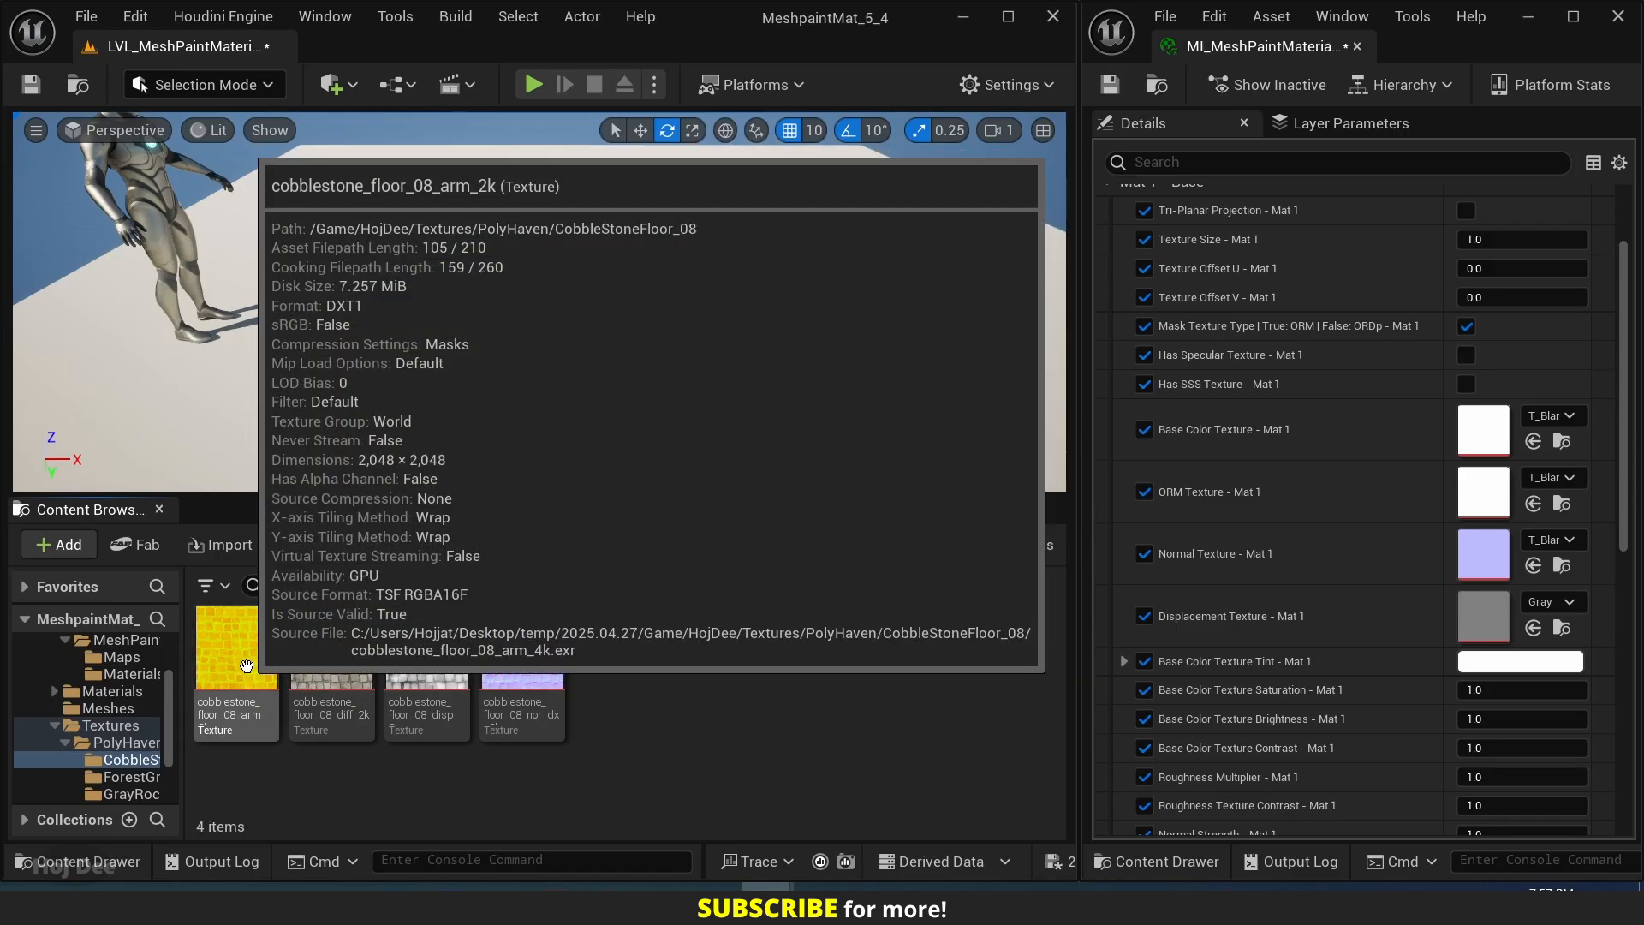
Assign the cobblestone_floor_08 arm, diff, disp and nor_dx textures to Mat 1's ORM, Base Color, Displacement and Normal Texture slots.
left_click(231, 661)
left_click_drag(231, 661, 1483, 491)
left_click_drag(332, 655, 1480, 429)
left_click_drag(426, 650, 1492, 618)
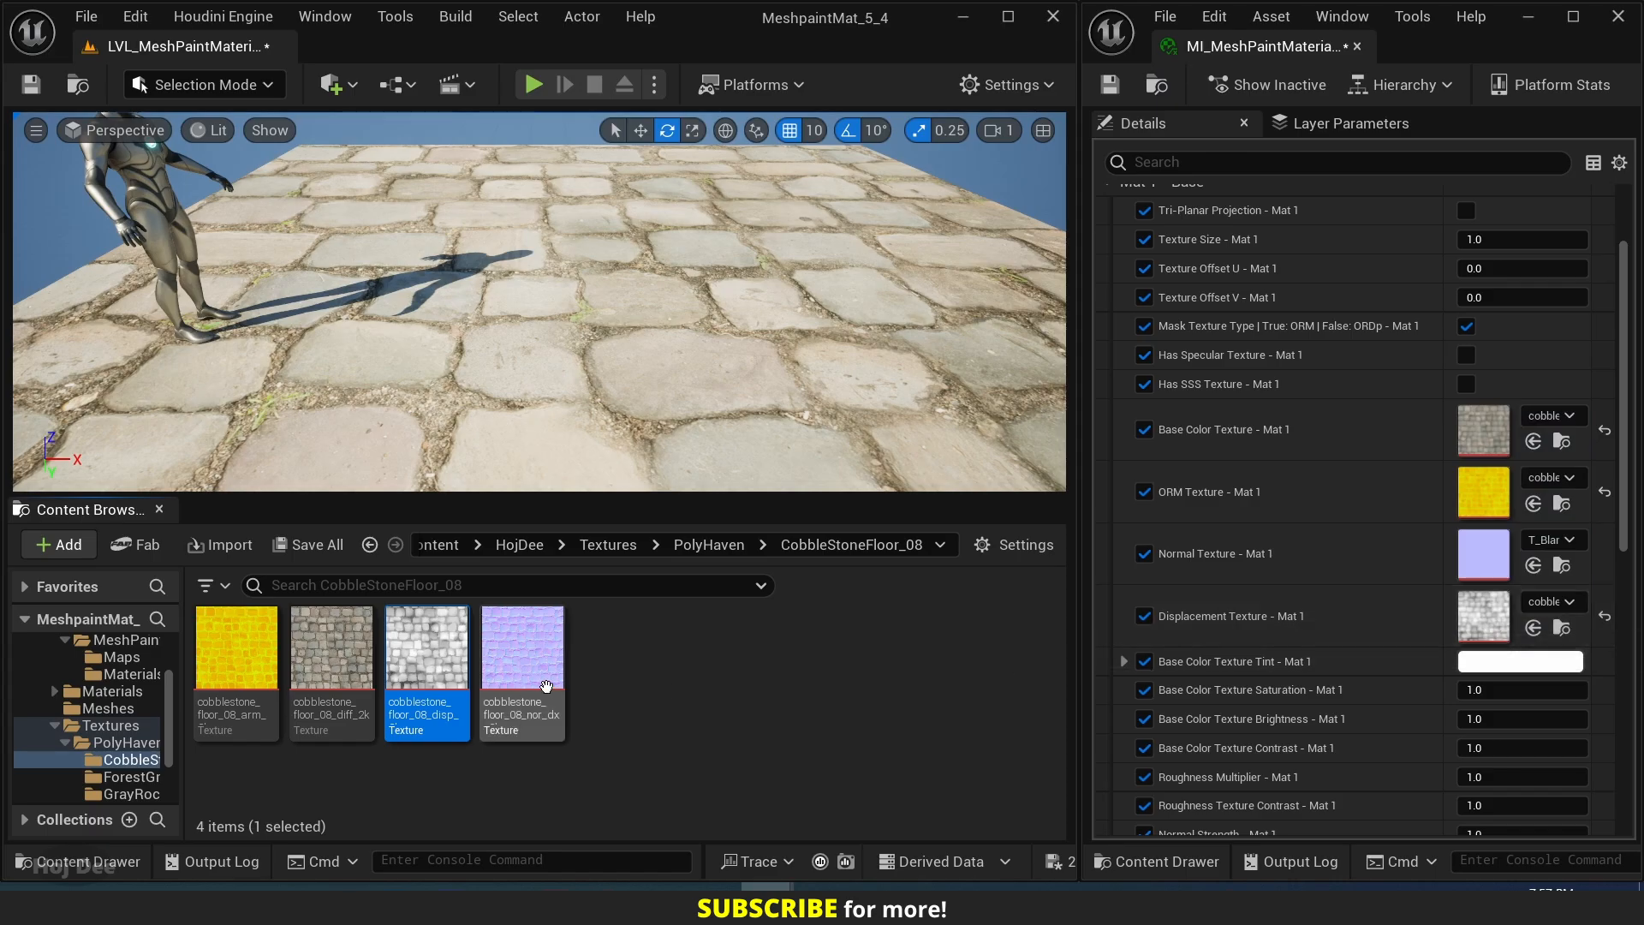
left_click_drag(524, 663, 1484, 554)
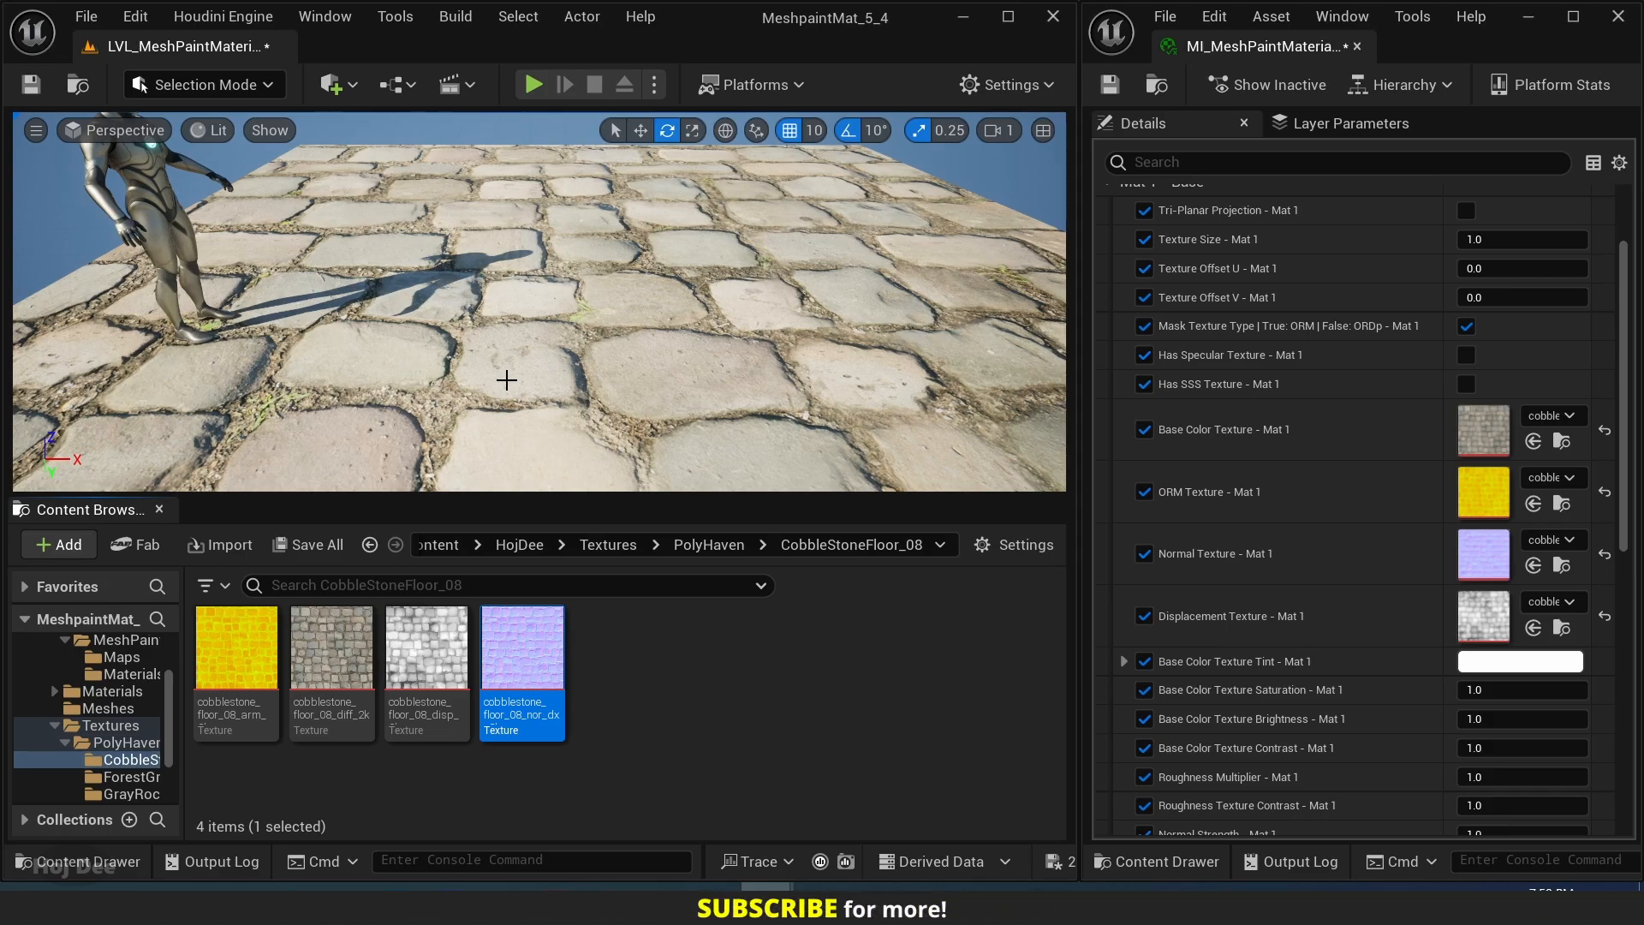
Set Texture Size - Mat 1 to 0.1.
scroll(1291, 257, "up", 1)
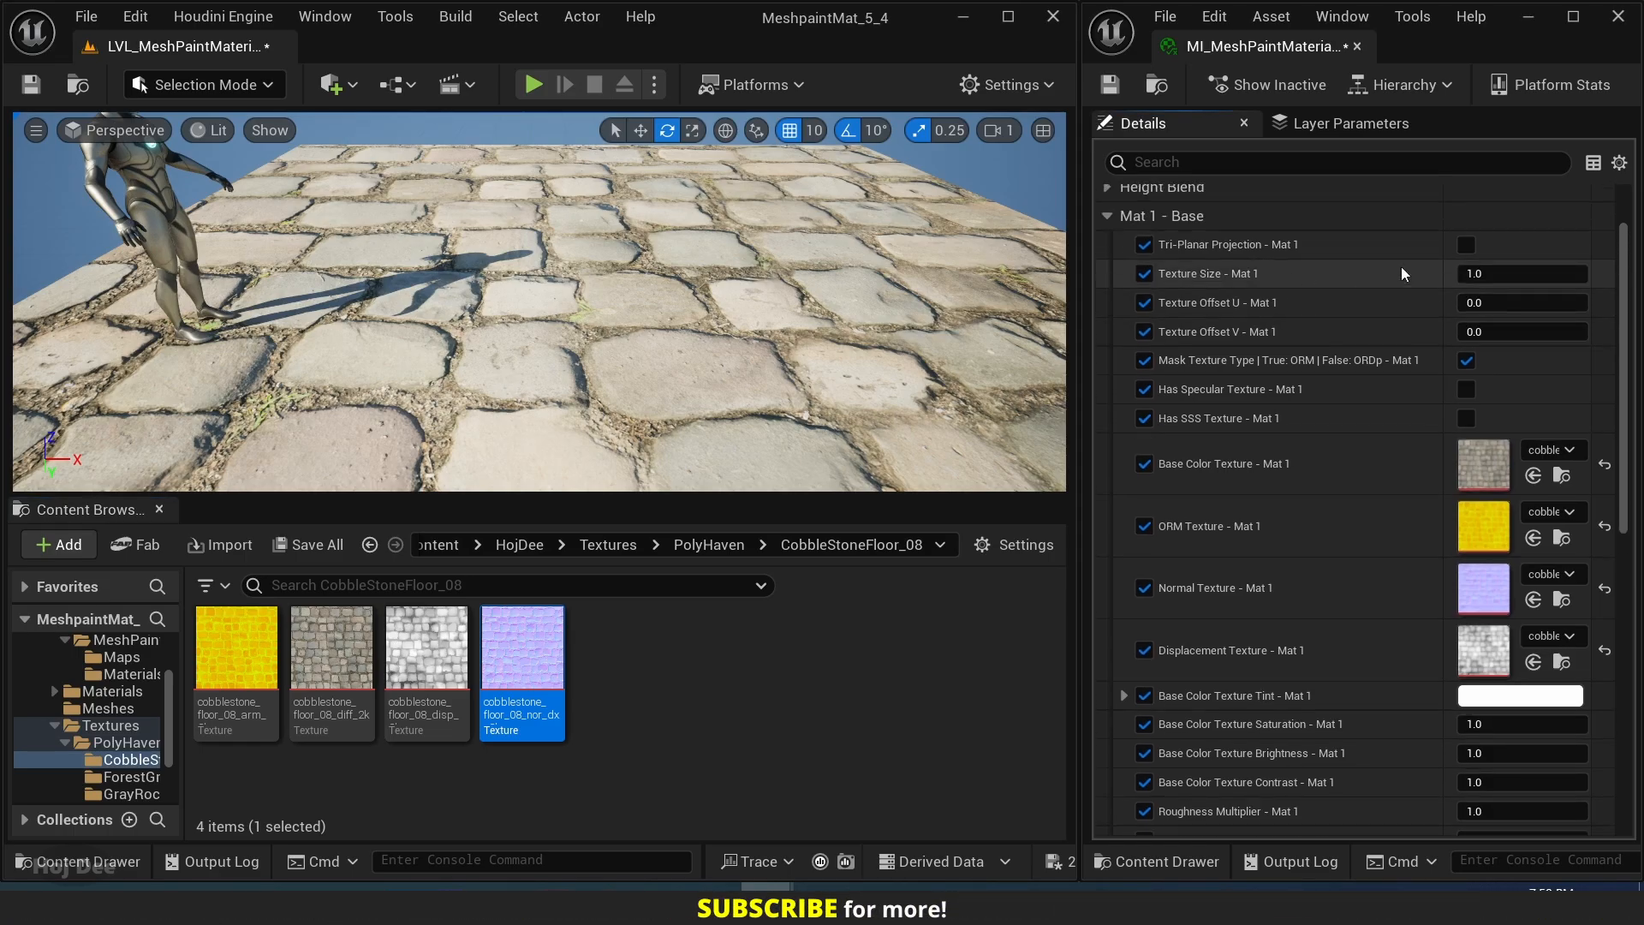
left_click(1539, 273)
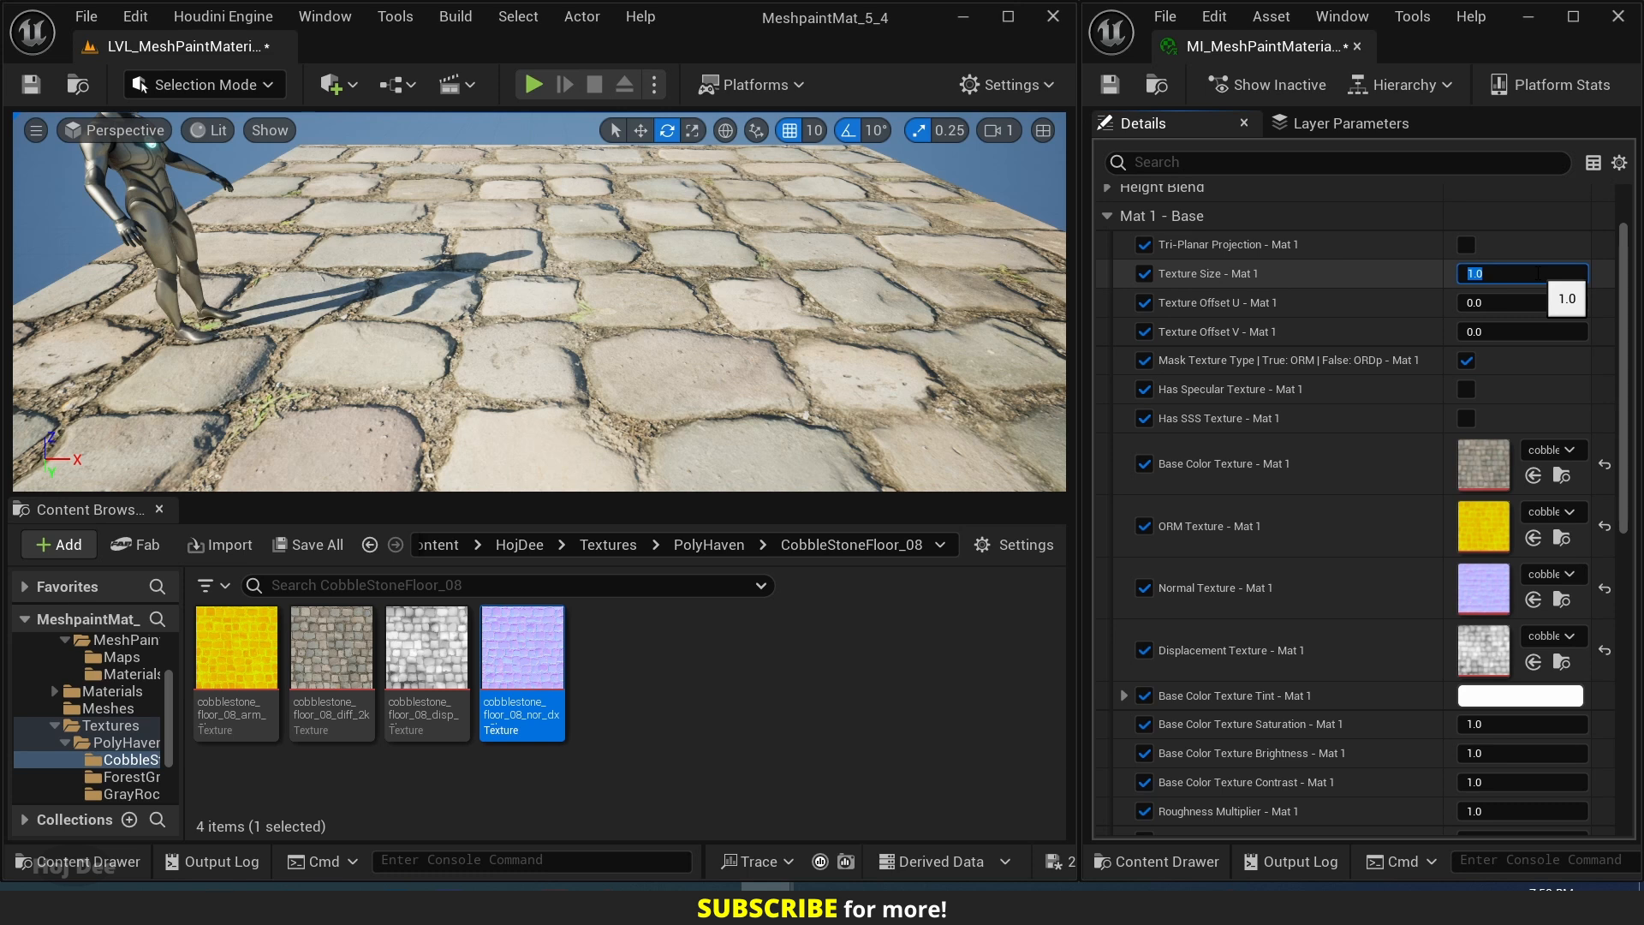
key("Return")
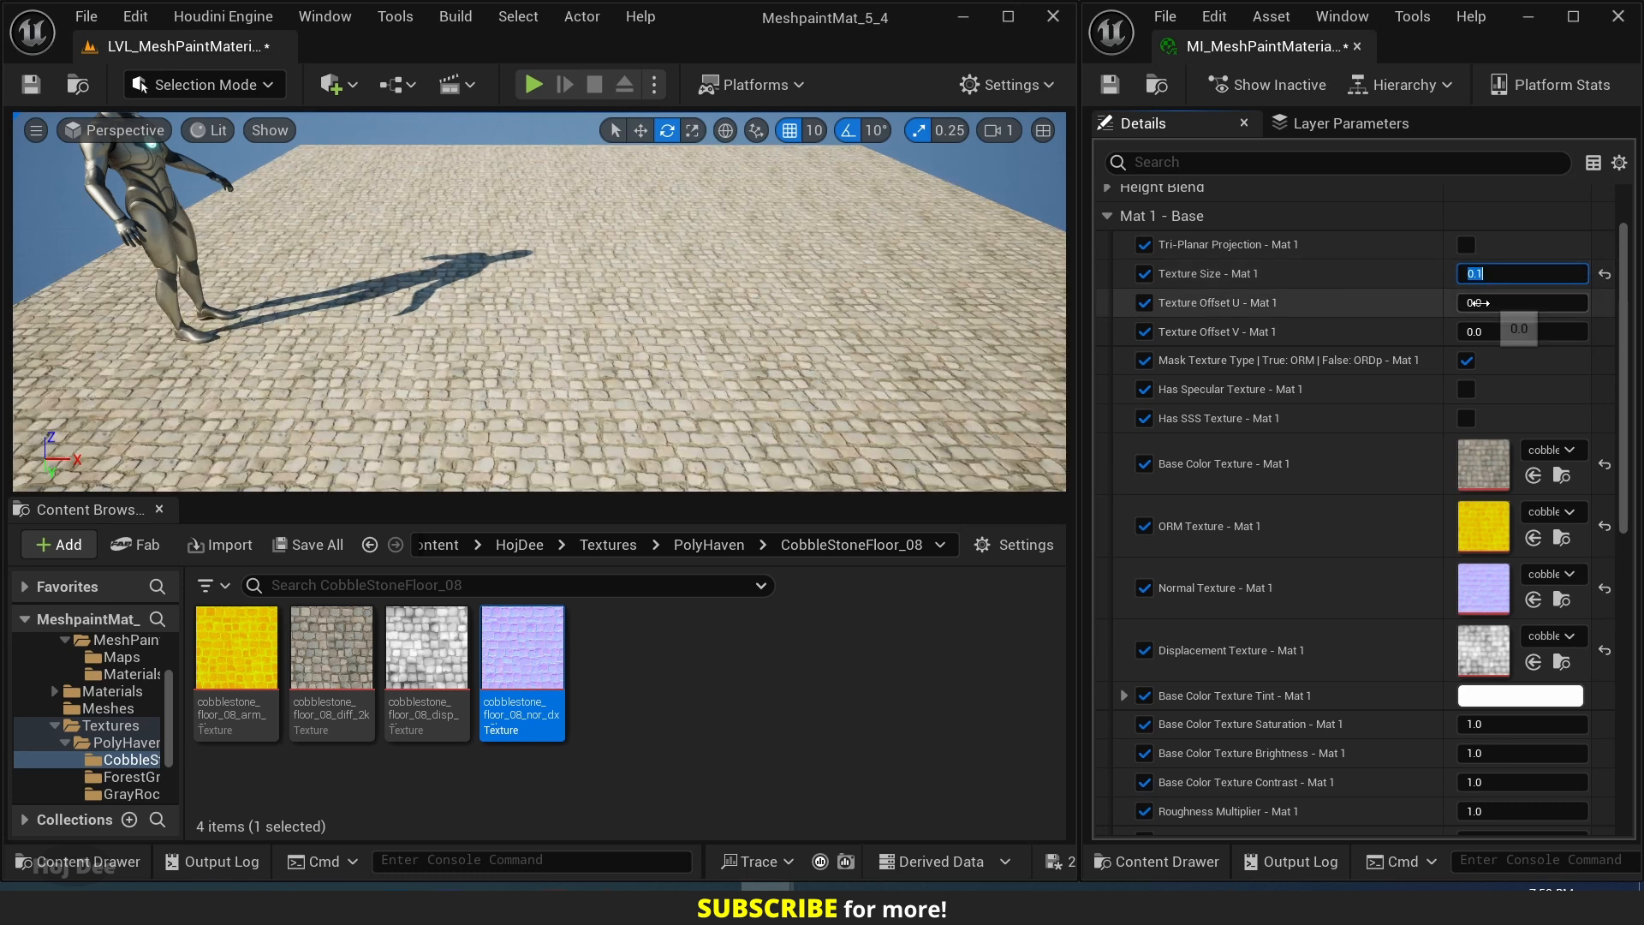
Try shifting the Mat 1 texture with Texture Offset U and V, and reset both offsets to their defaults.
mouse_move(1490, 304)
left_mouse_down()
mouse_move(1554, 304)
mouse_move(1475, 333)
left_mouse_up()
left_click(1605, 331)
left_click(1604, 302)
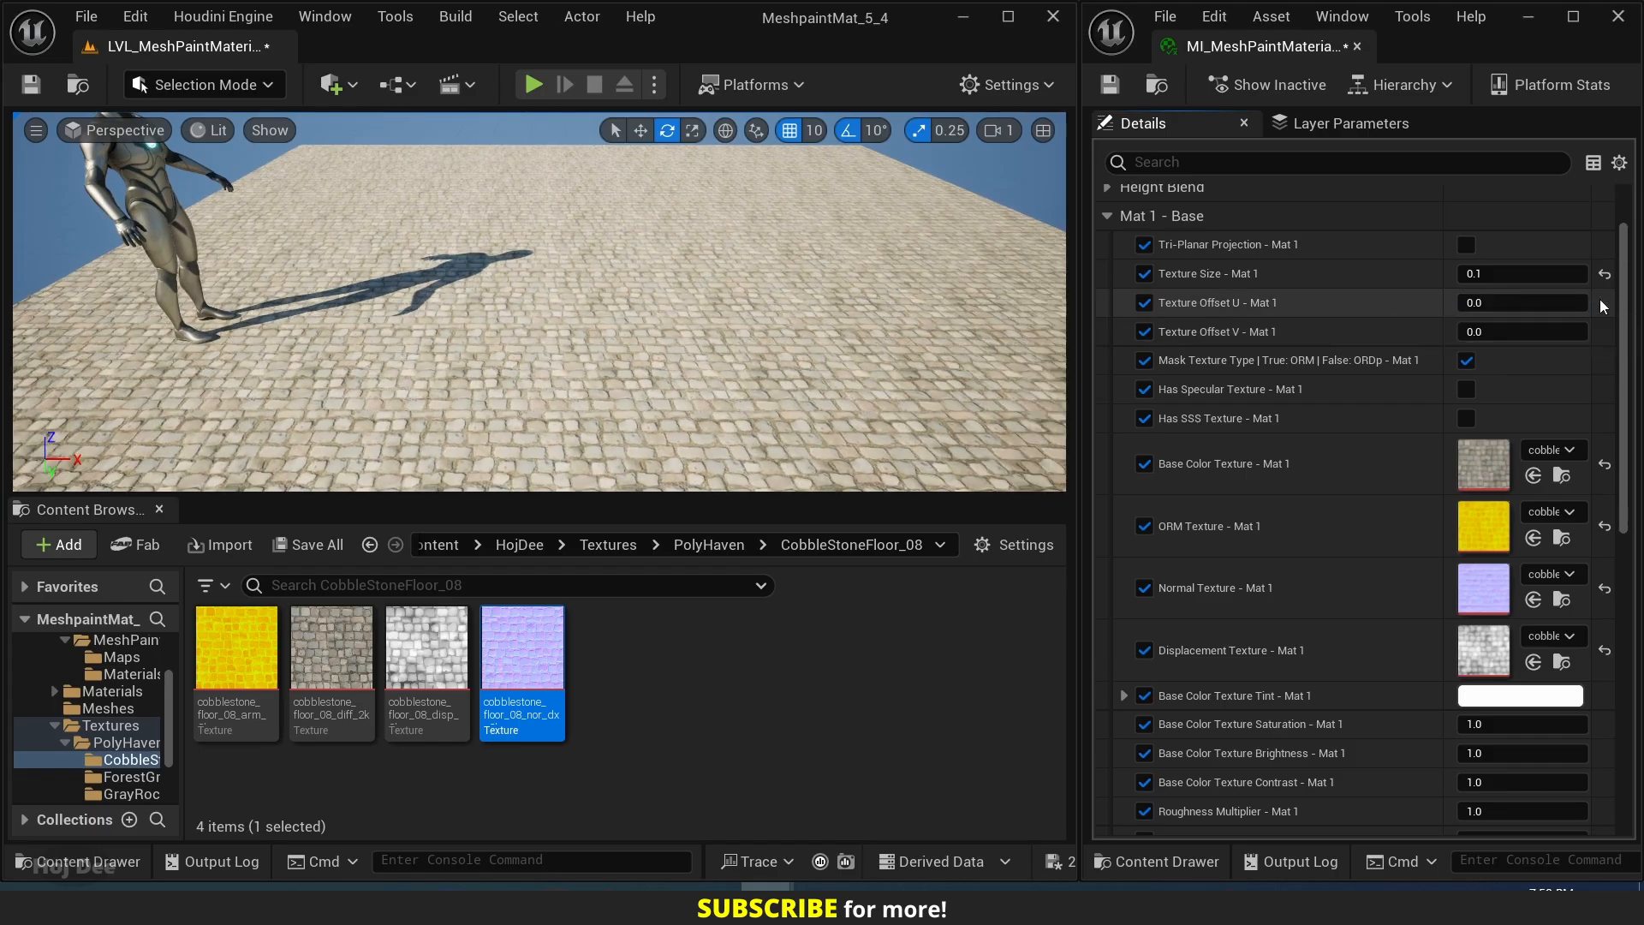
Try a light green Base Color Texture Tint on Mat 1 (hex sRGB E1FFB2FF) and cancel the color change.
scroll(1338, 513, "down", 3)
scroll(1304, 326, "down", 5)
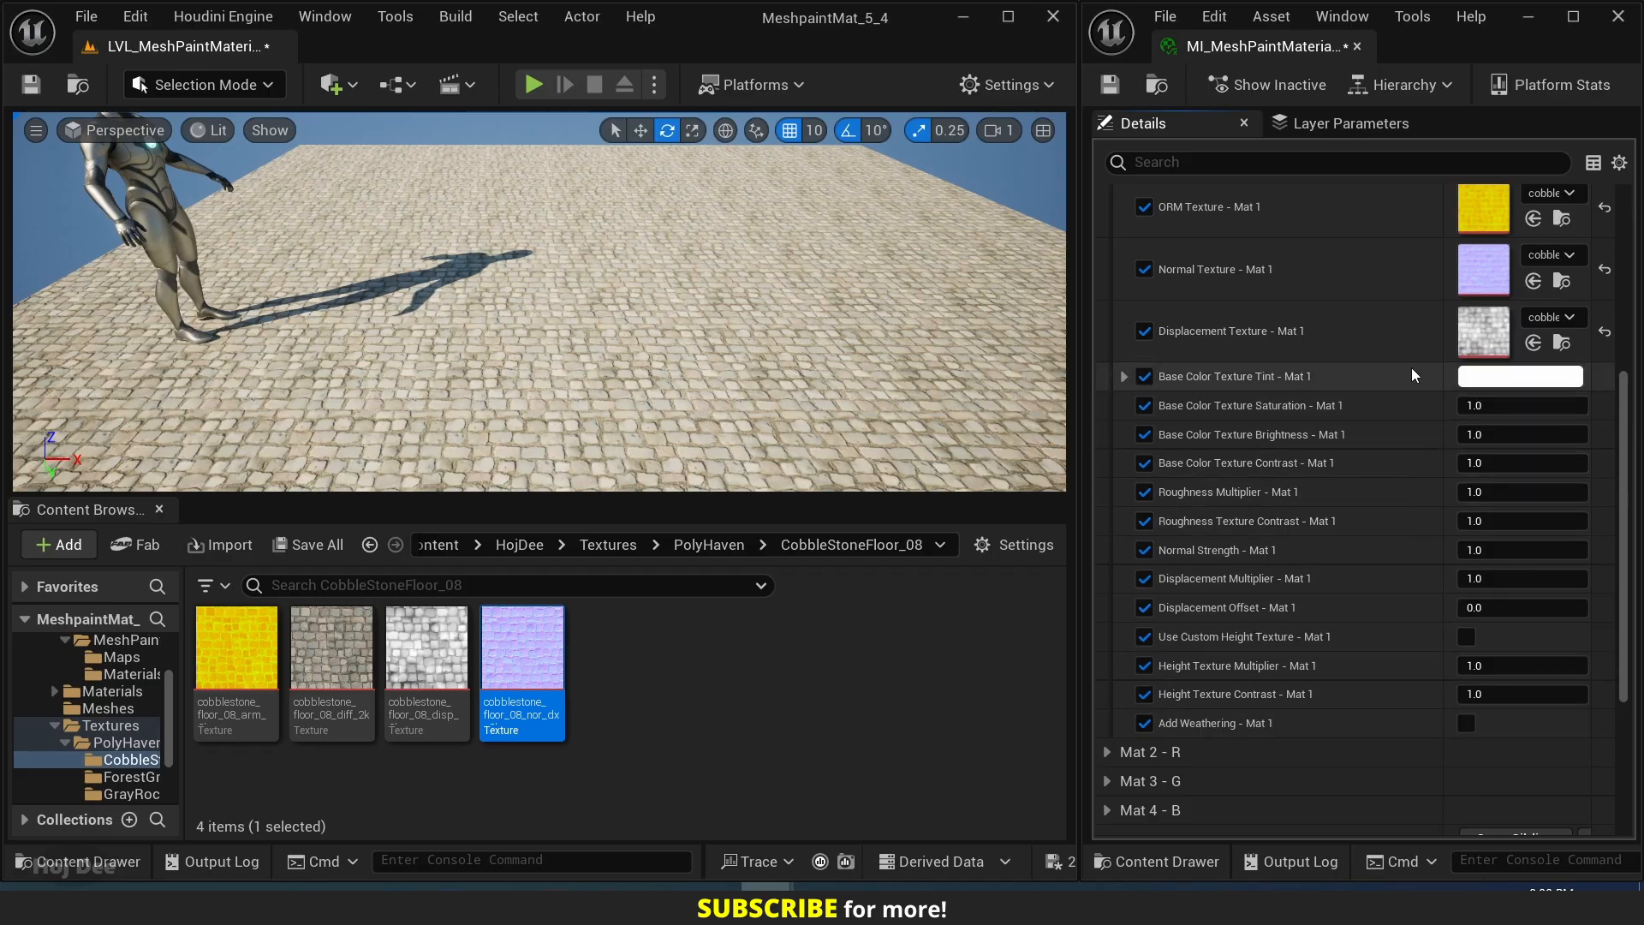
left_click(1475, 378)
left_click_drag(1099, 459, 1234, 506)
left_click(1138, 552)
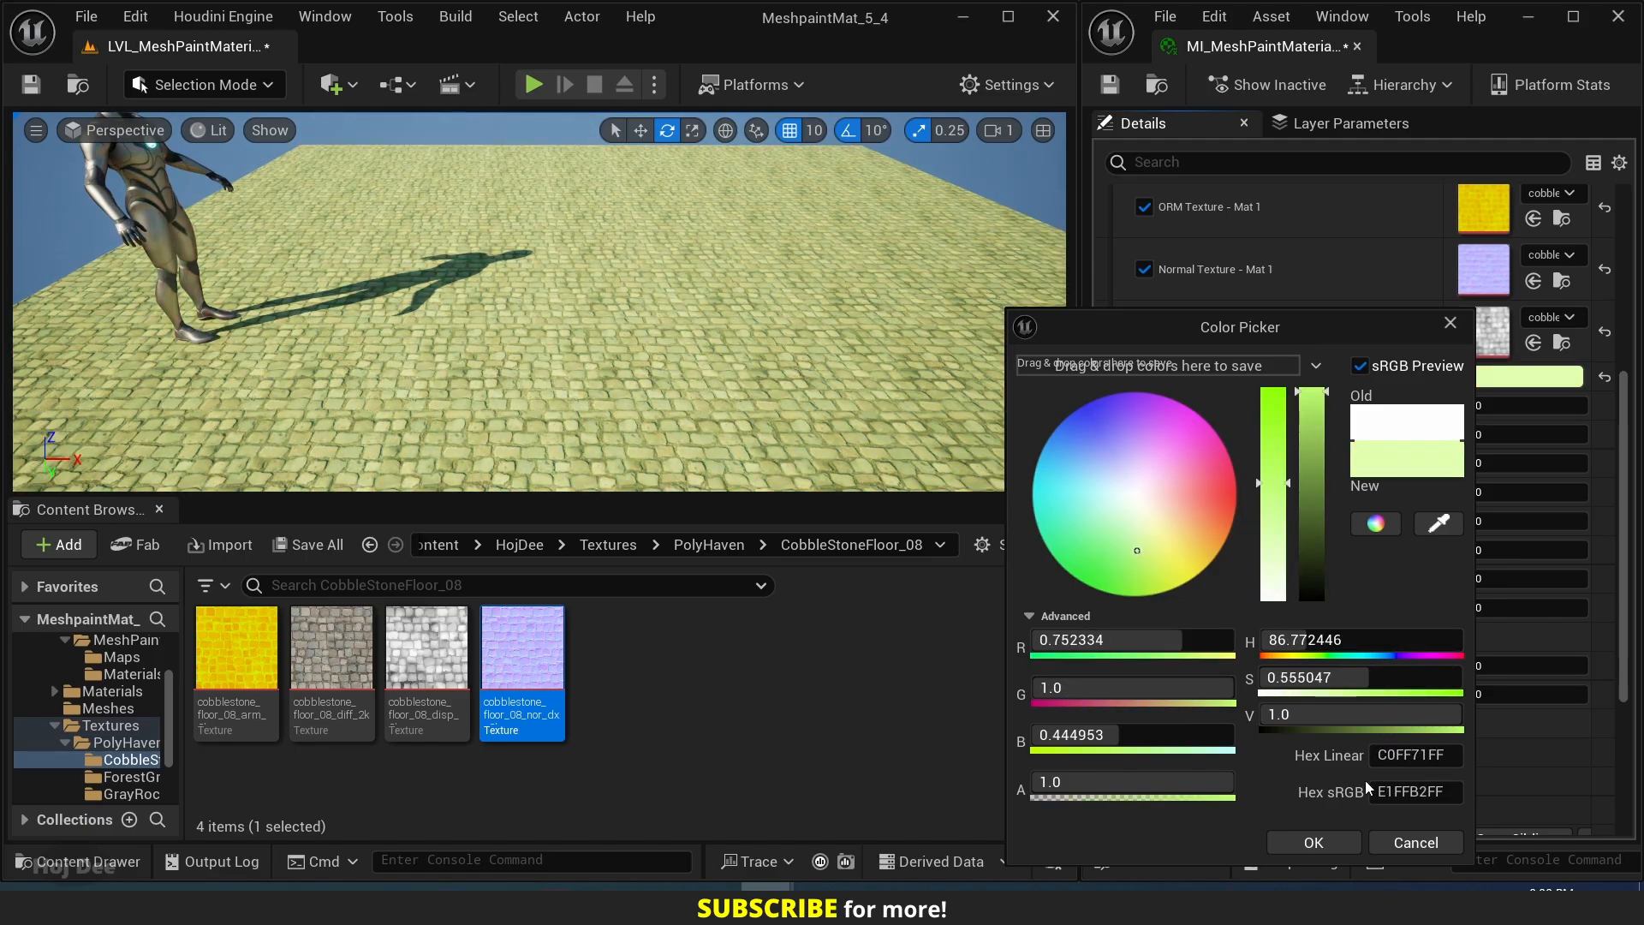
left_click(1415, 842)
Set Base Color Texture Saturation - Mat 1 to 1.
left_click(1498, 406)
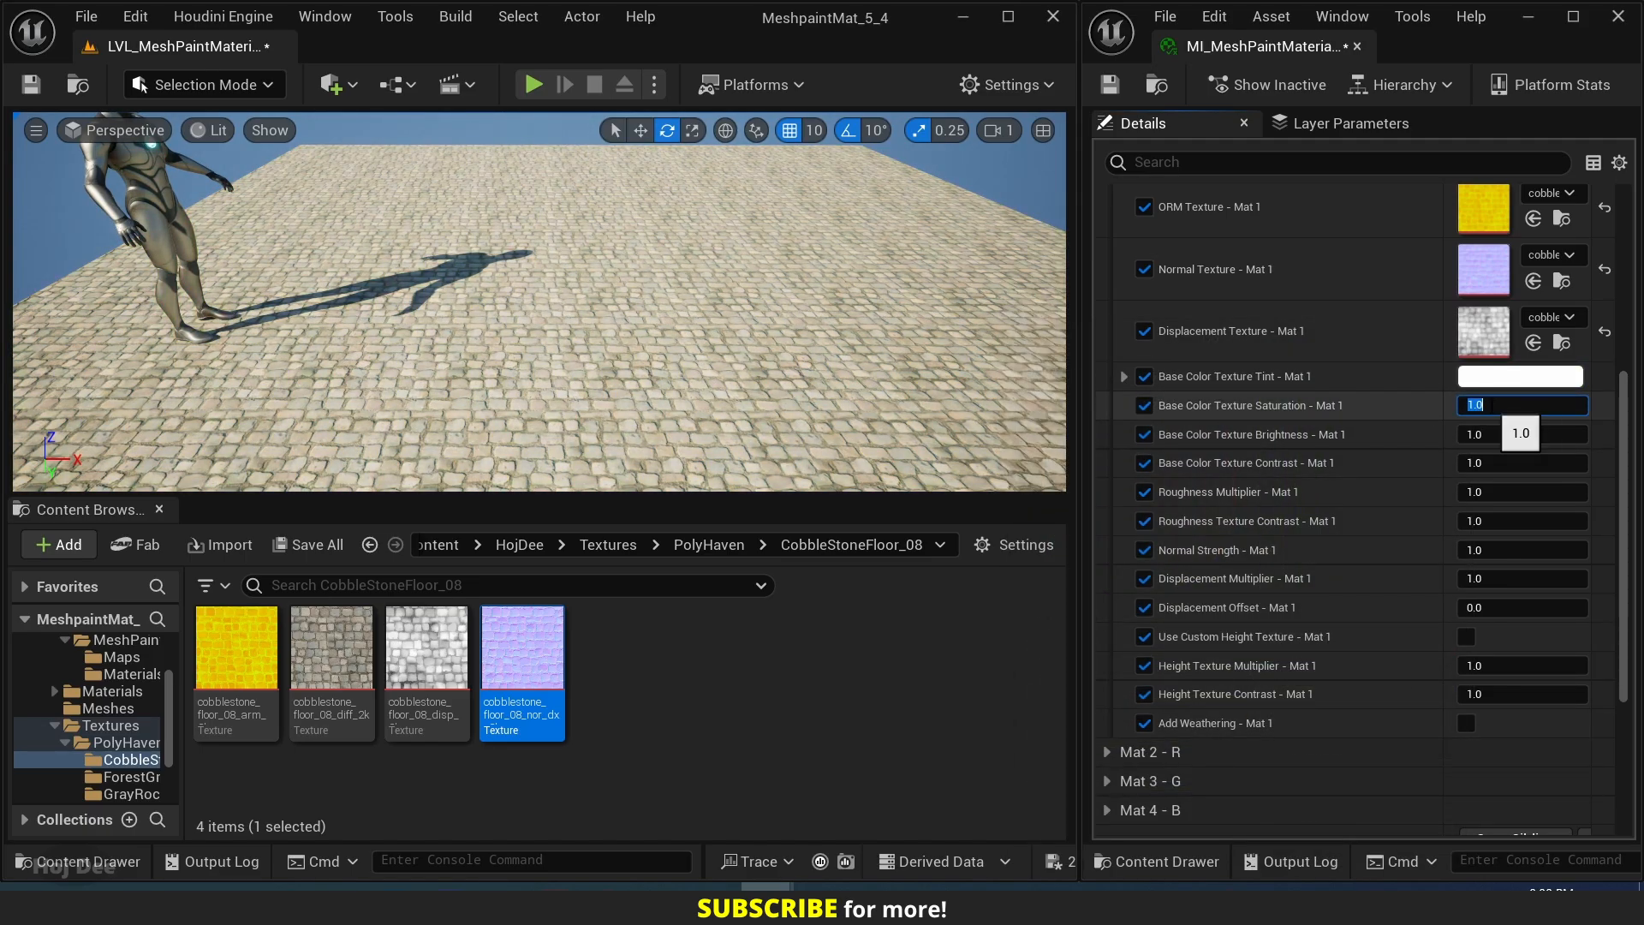
type("1")
key("Return")
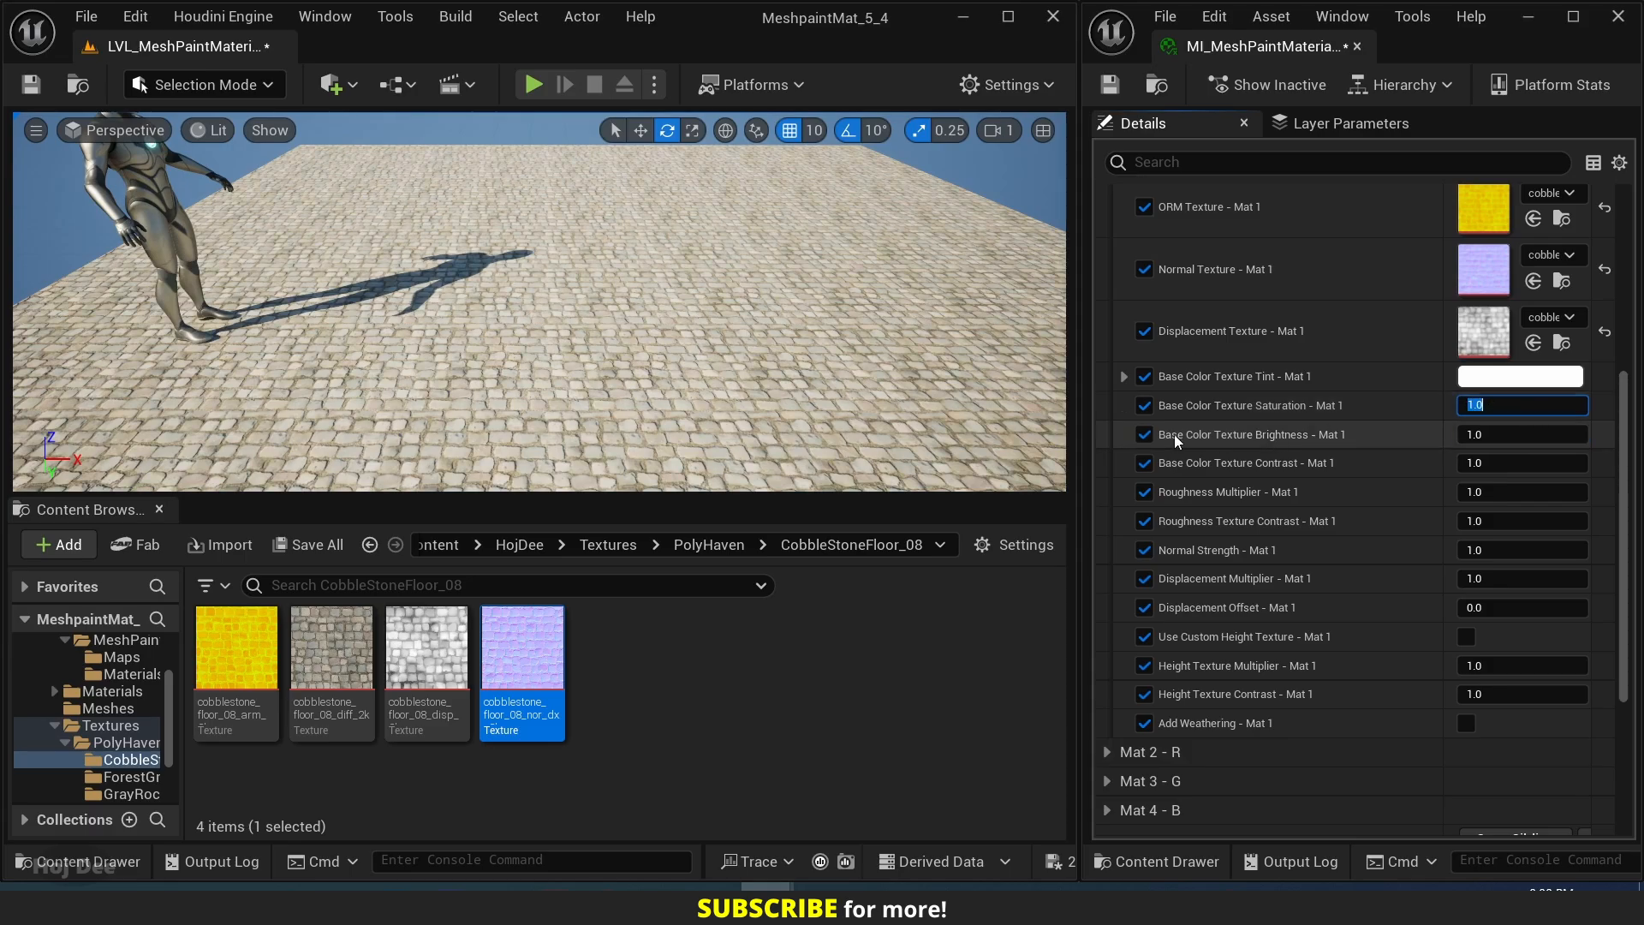
Try Base Color Texture Brightness - Mat 1 at 2, 3, 4 and 5, and return it to 1.
left_click(1517, 433)
type("2")
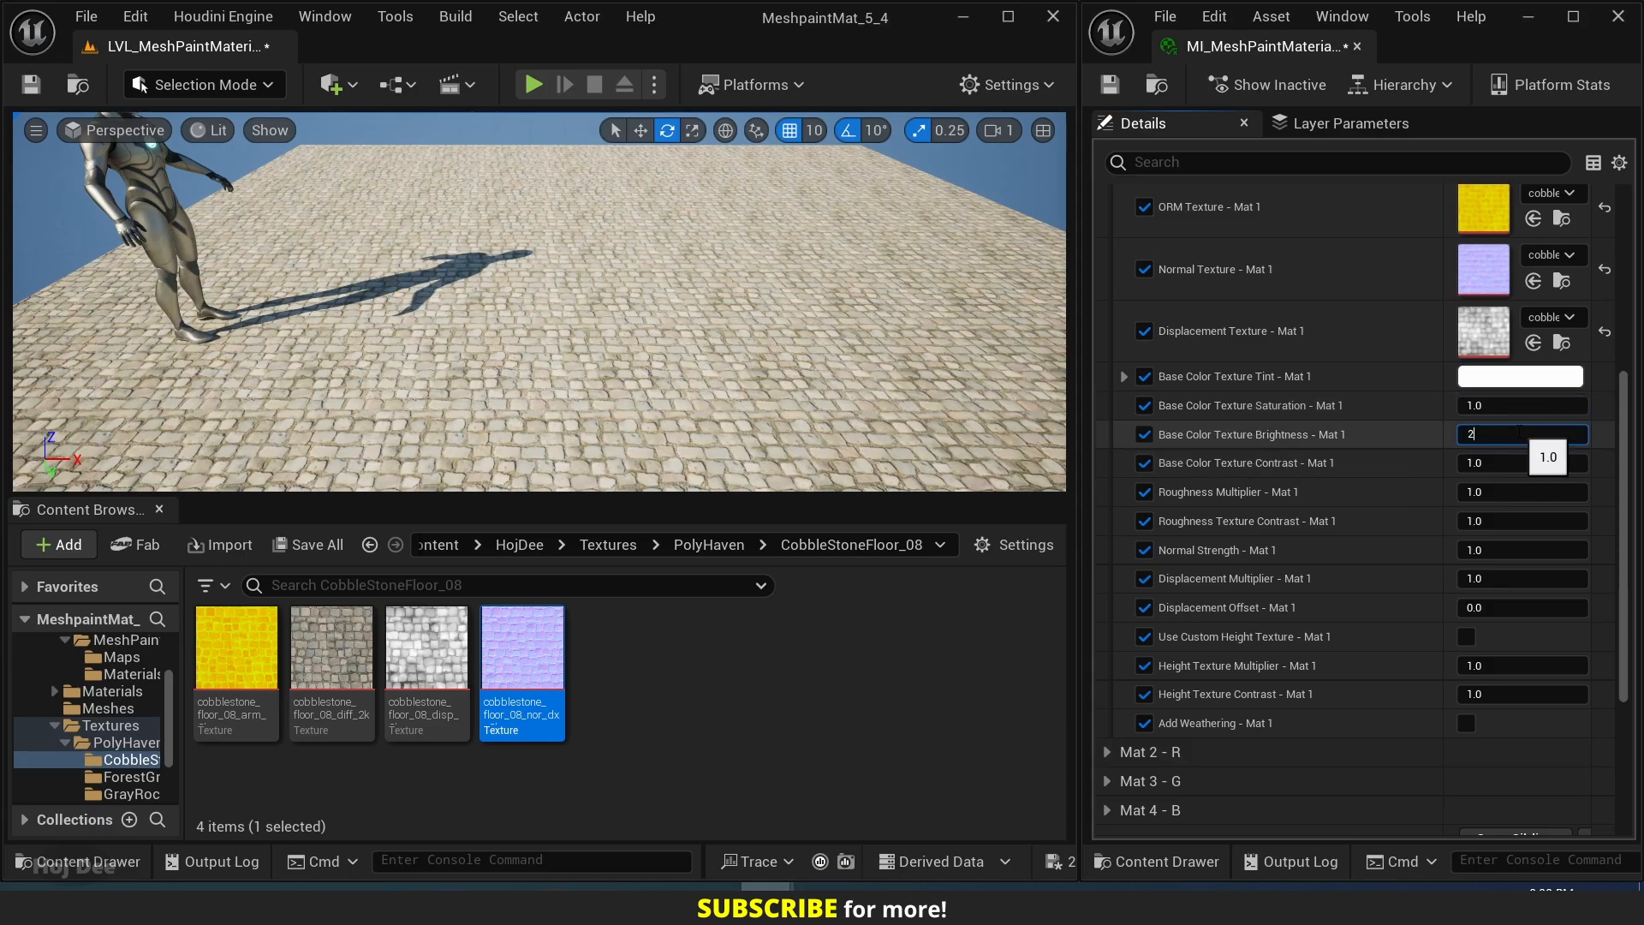
key("Return")
type("3")
key("Return")
type("4")
key("Return")
type("5")
key("Return")
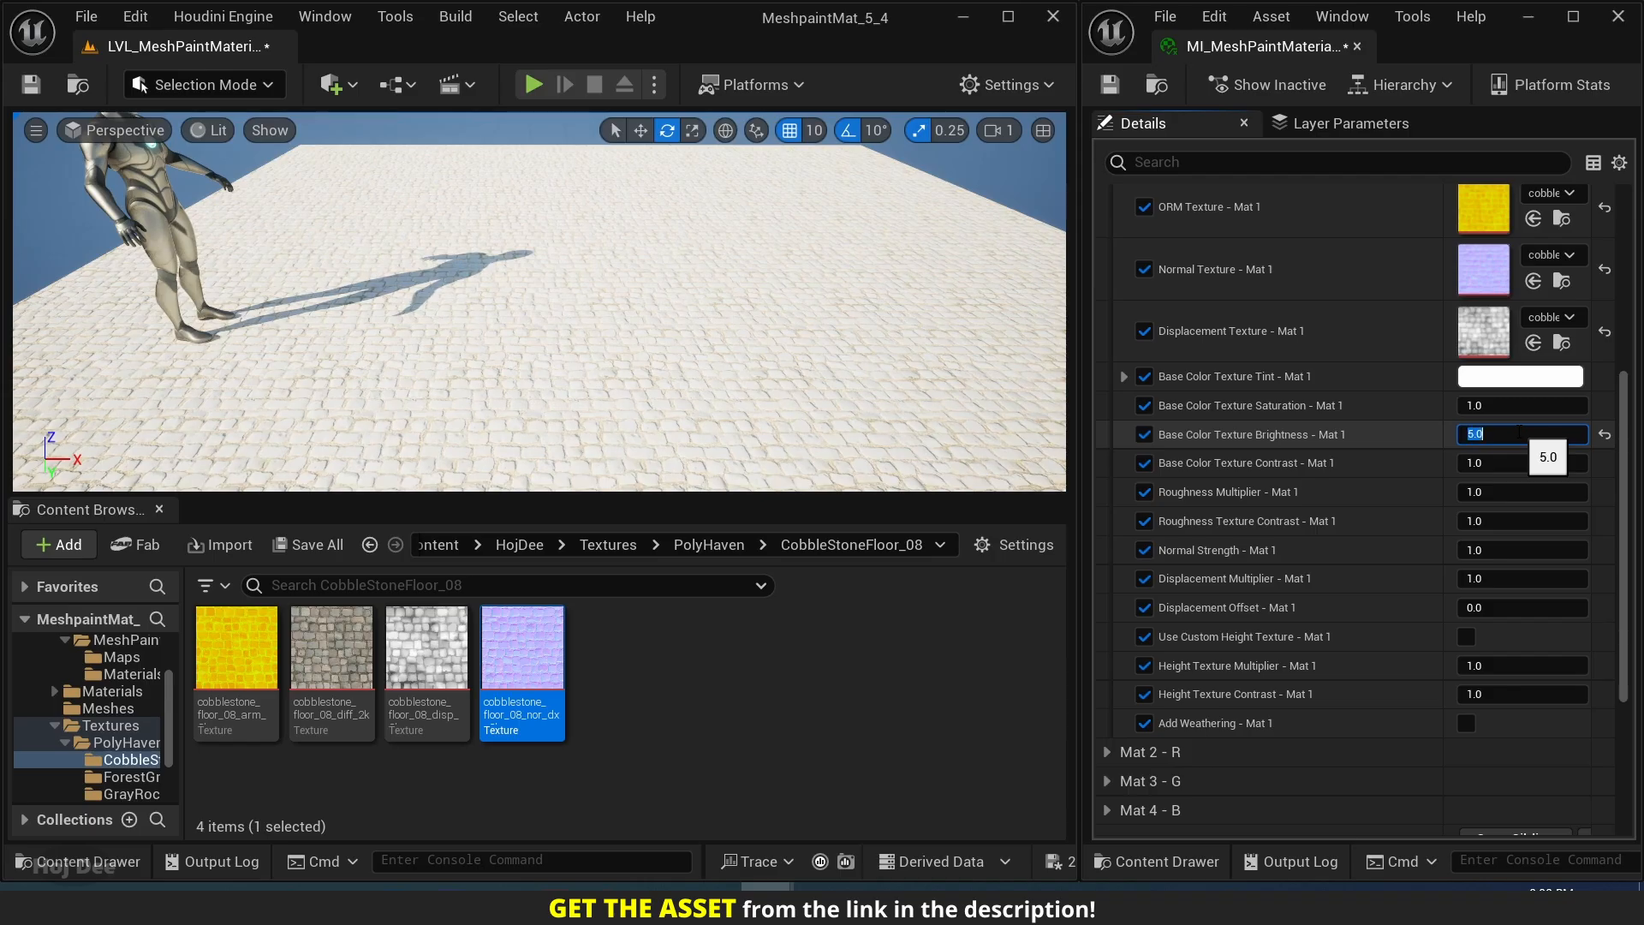
type("1")
key("Return")
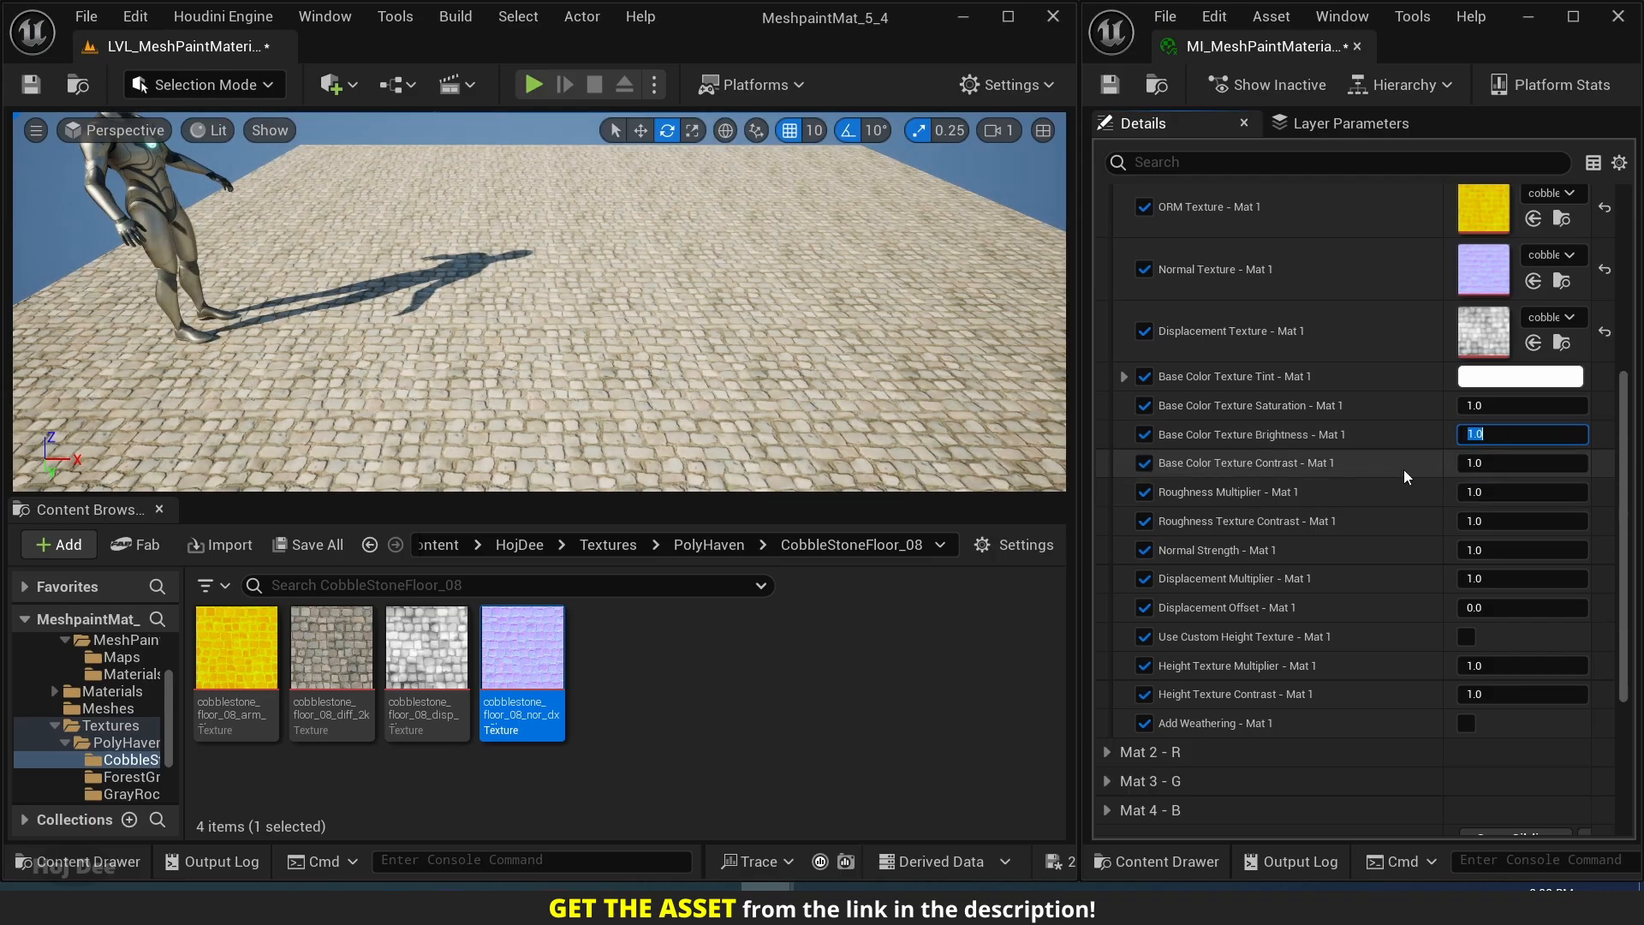
Try Base Color Texture Contrast - Mat 1 at 1.5 and 2, and return it to 1.
left_click(1520, 468)
type("1.5")
key("Return")
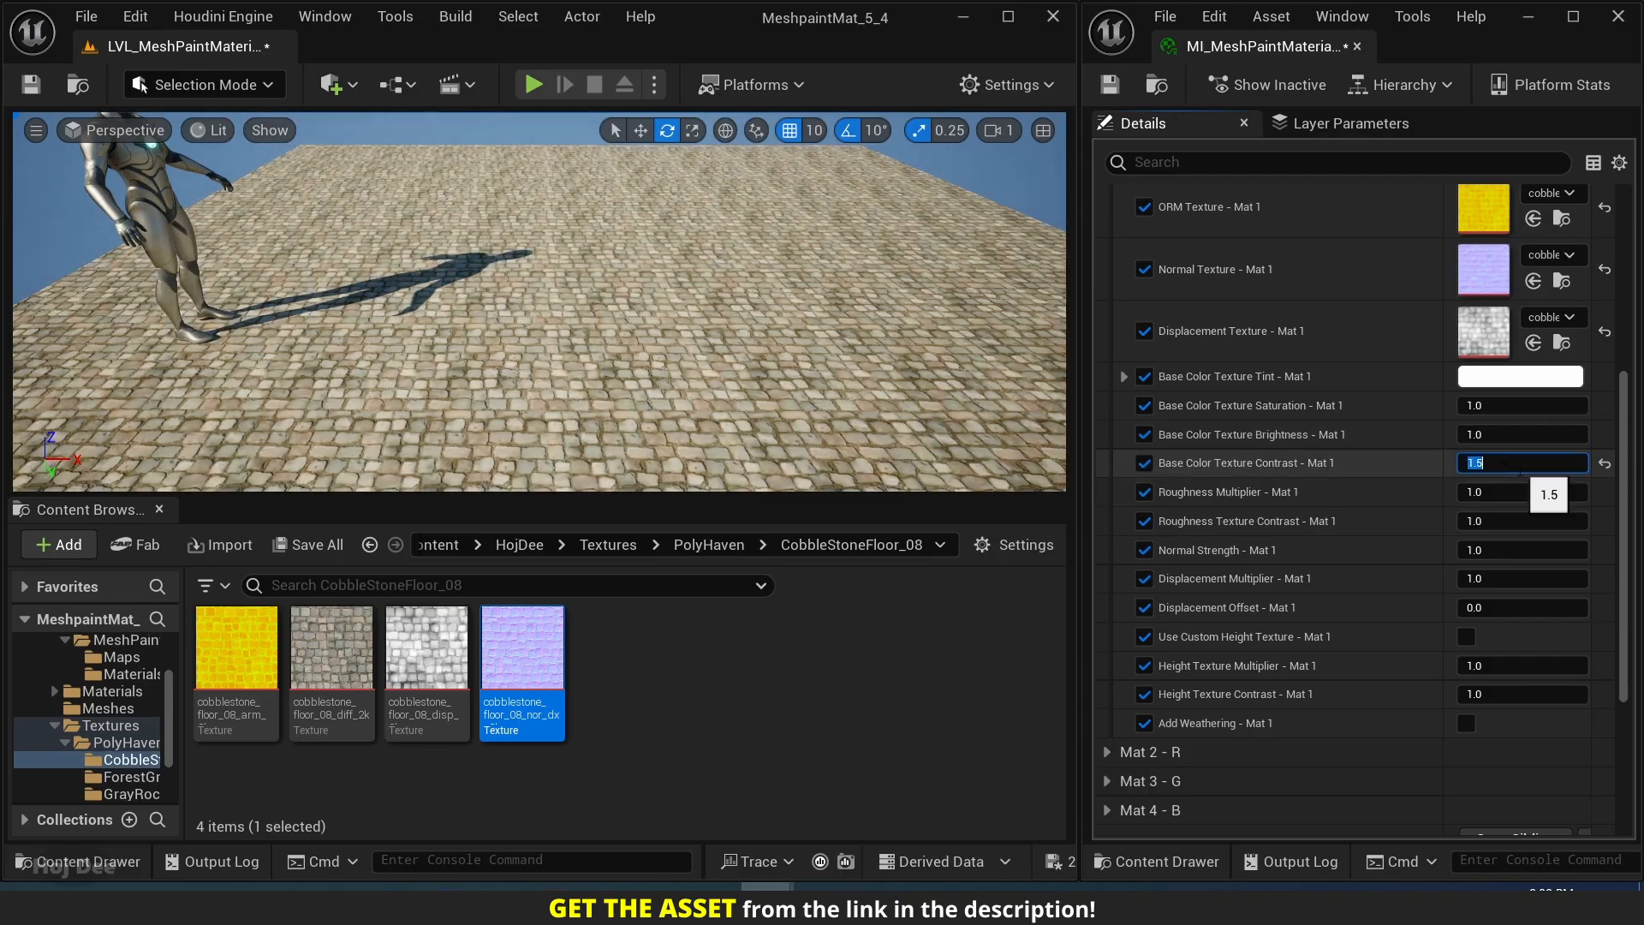
type("2")
key("Return")
type("1")
key("Return")
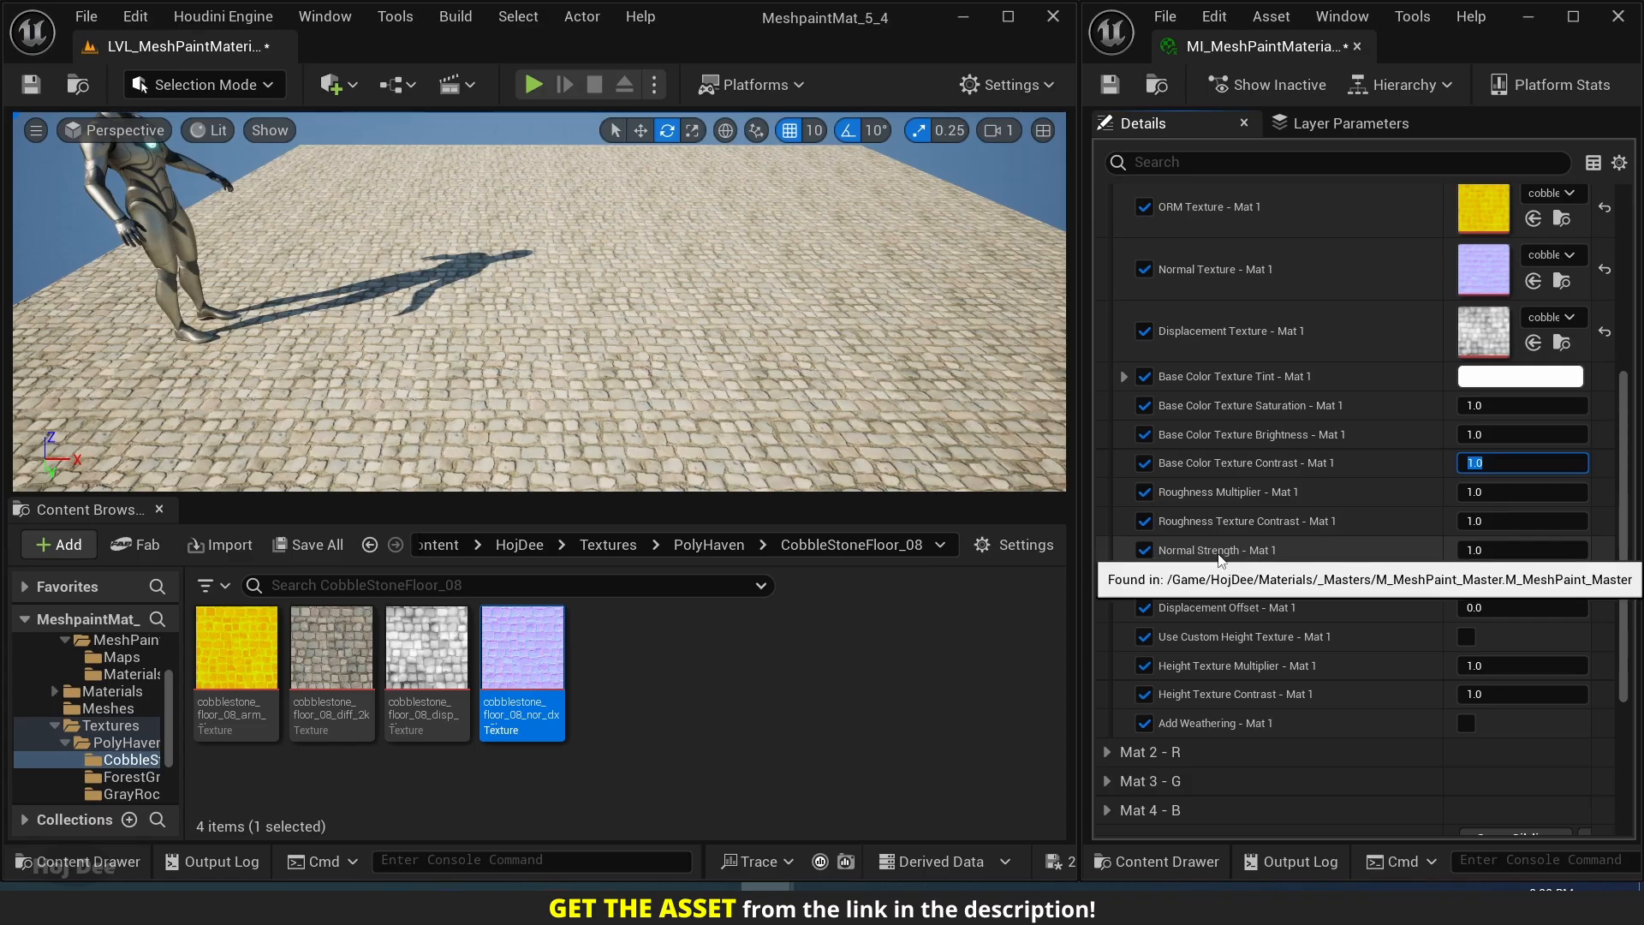
Try Normal Strength - Mat 1 at 3, and return it to 1.
left_click(1495, 550)
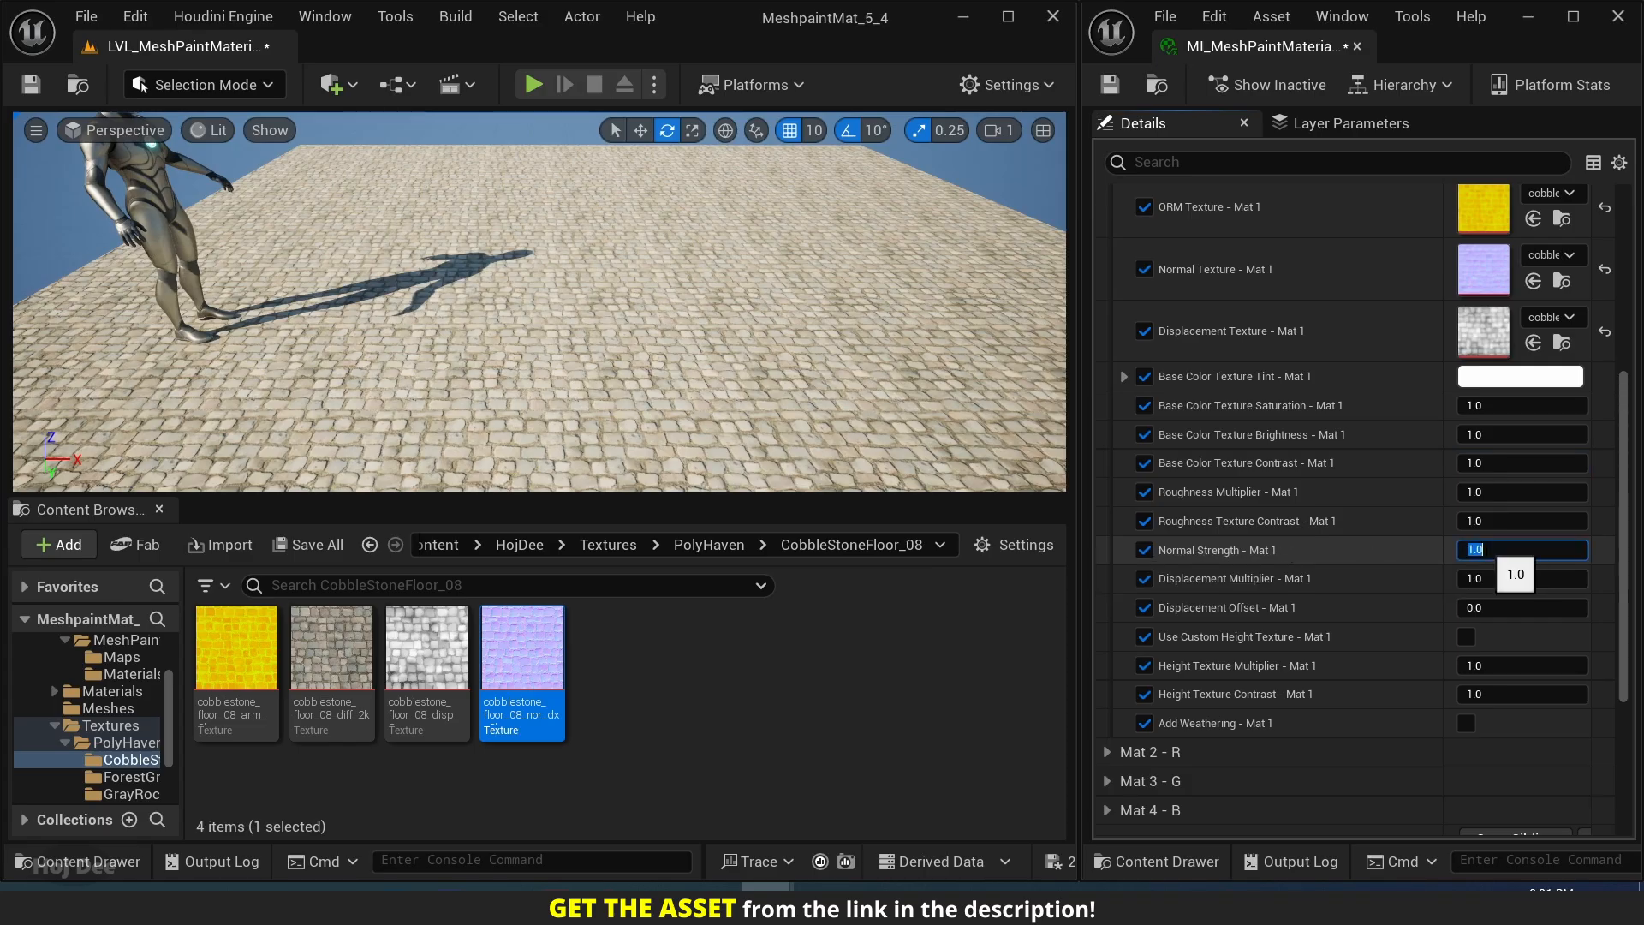
type("3")
key("Return")
type("1")
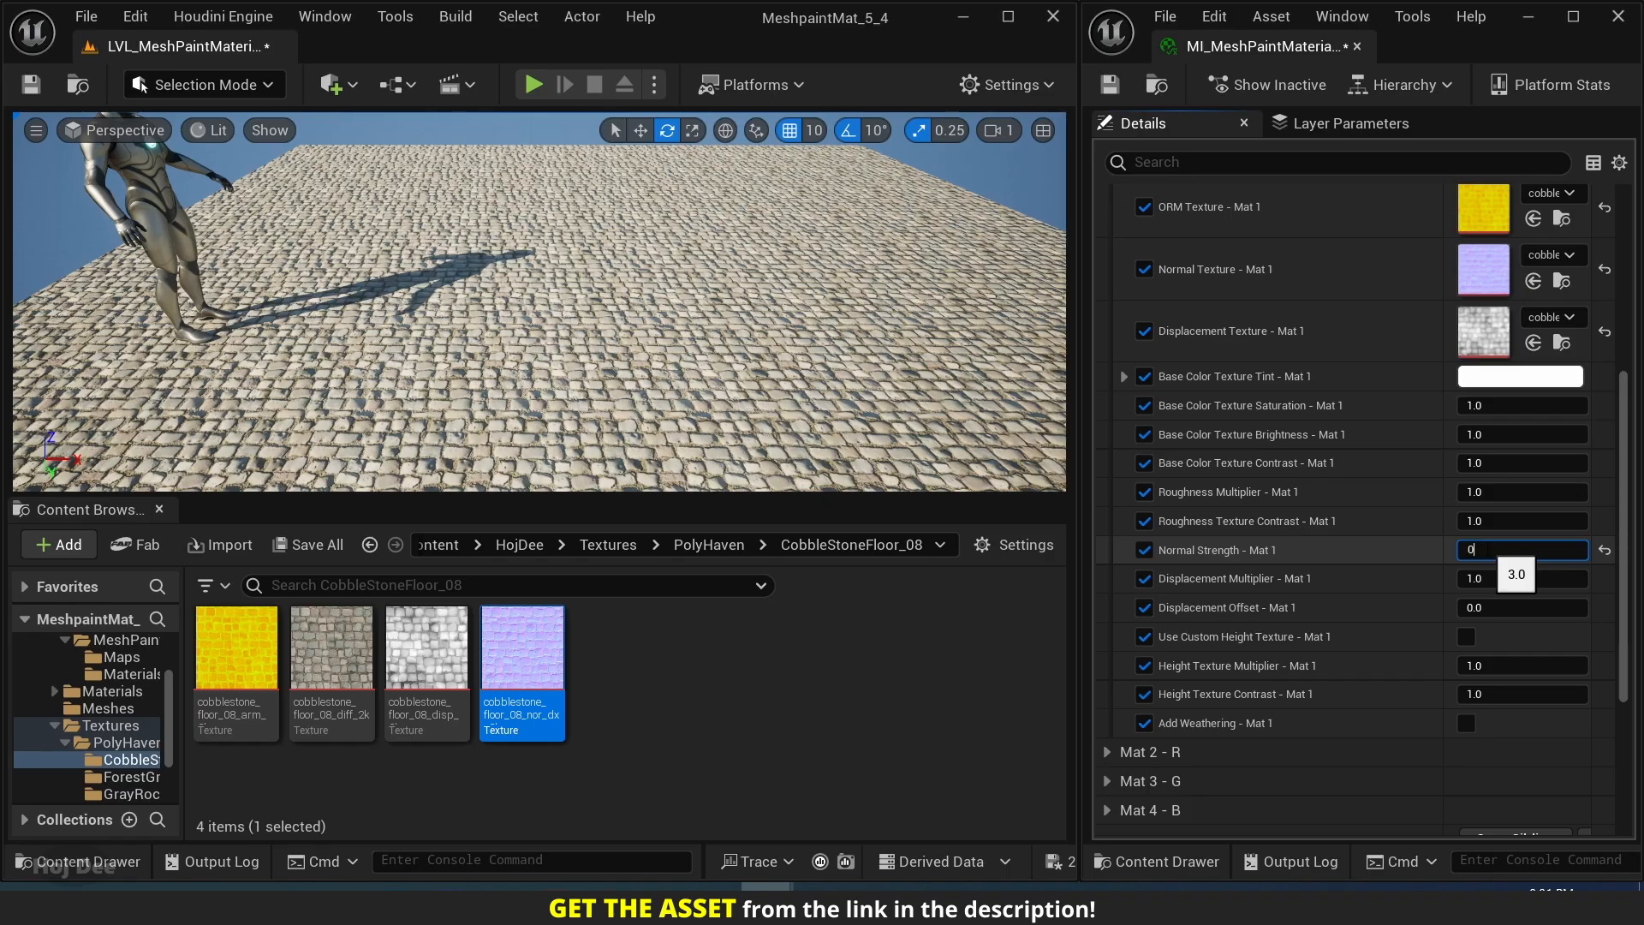
key("Return")
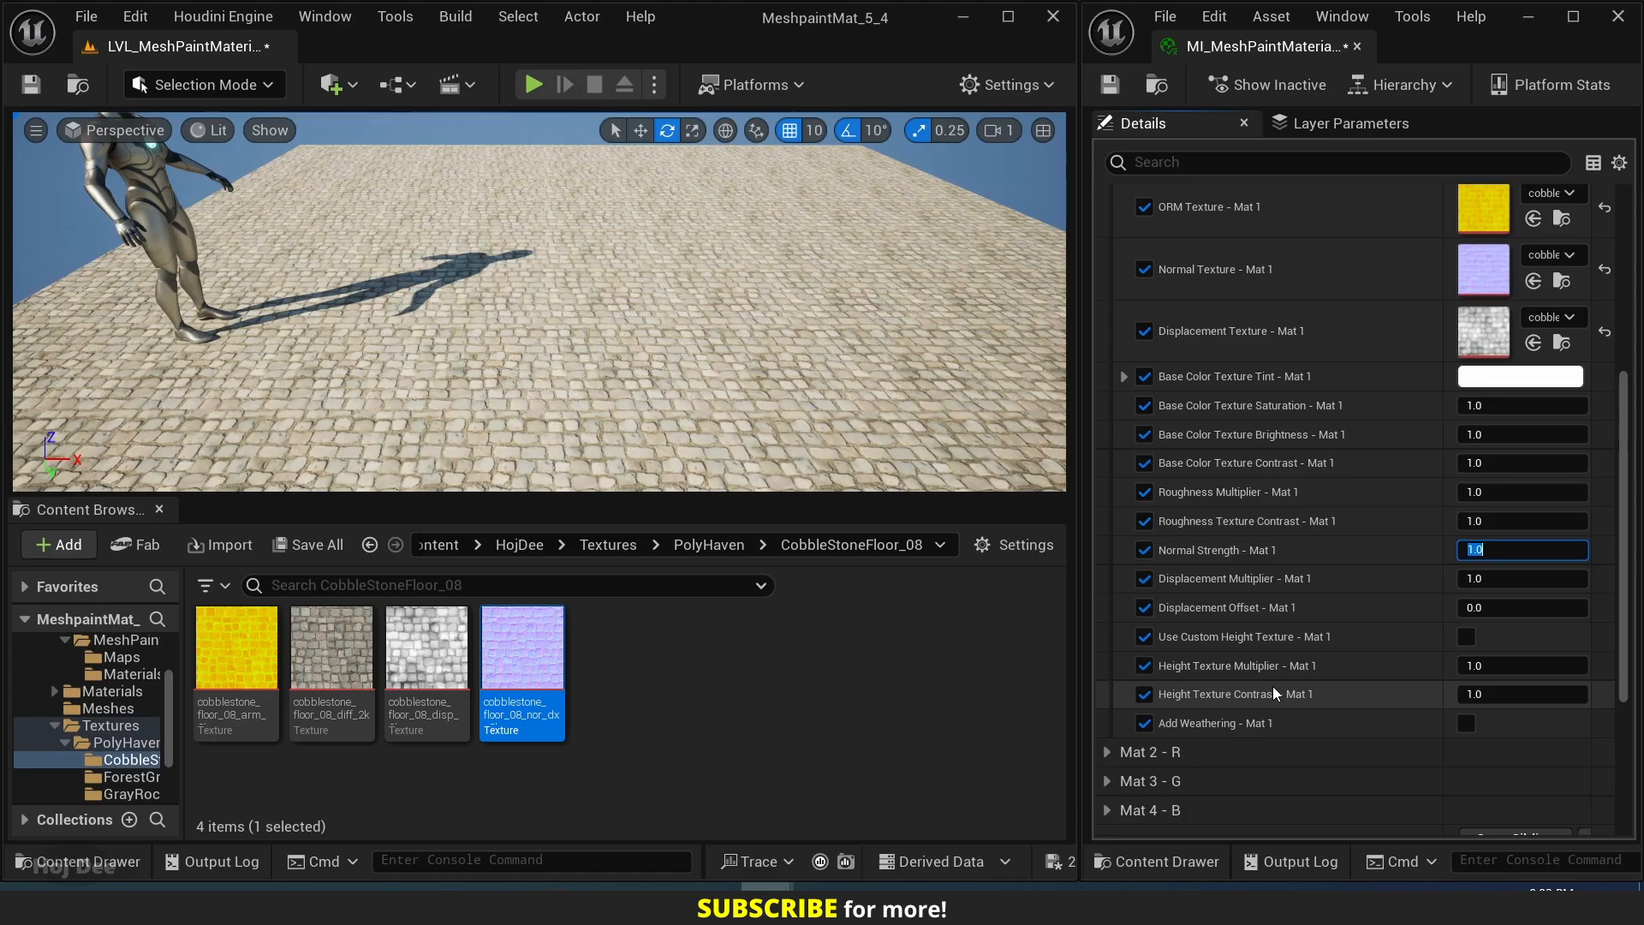
Locate the floor plane's mesh SM_Plane_HighPoly_2 among the assets, enable Nanite on it, and inspect the cobblestones up close.
left_click(495, 387)
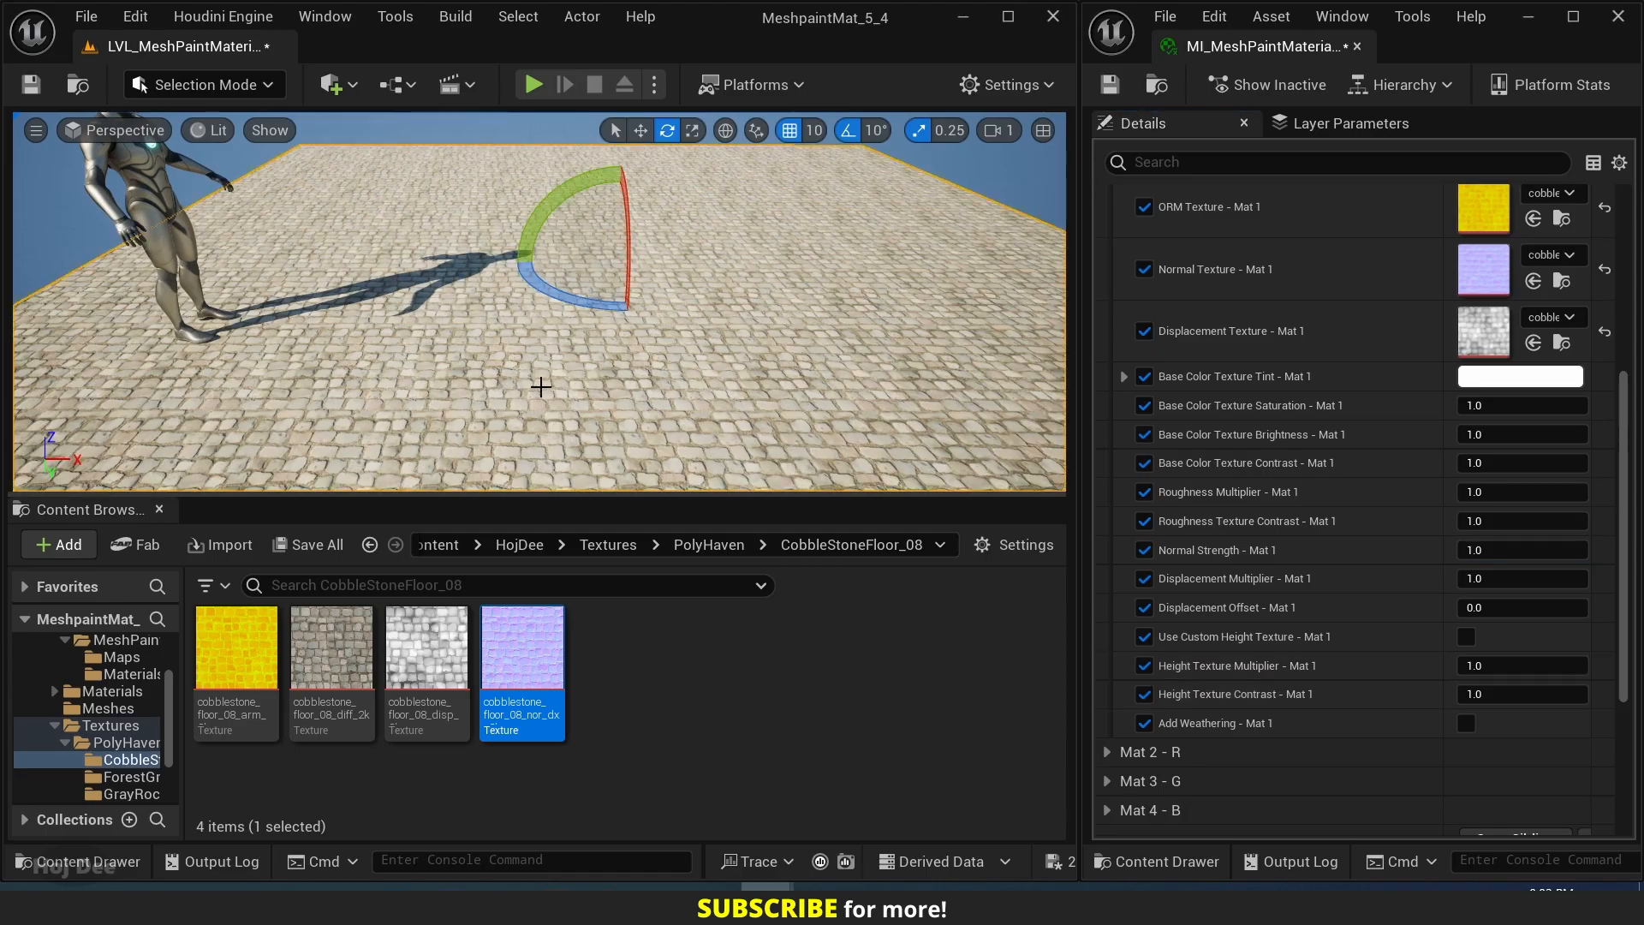
key("ctrl+b")
right_click(450, 659)
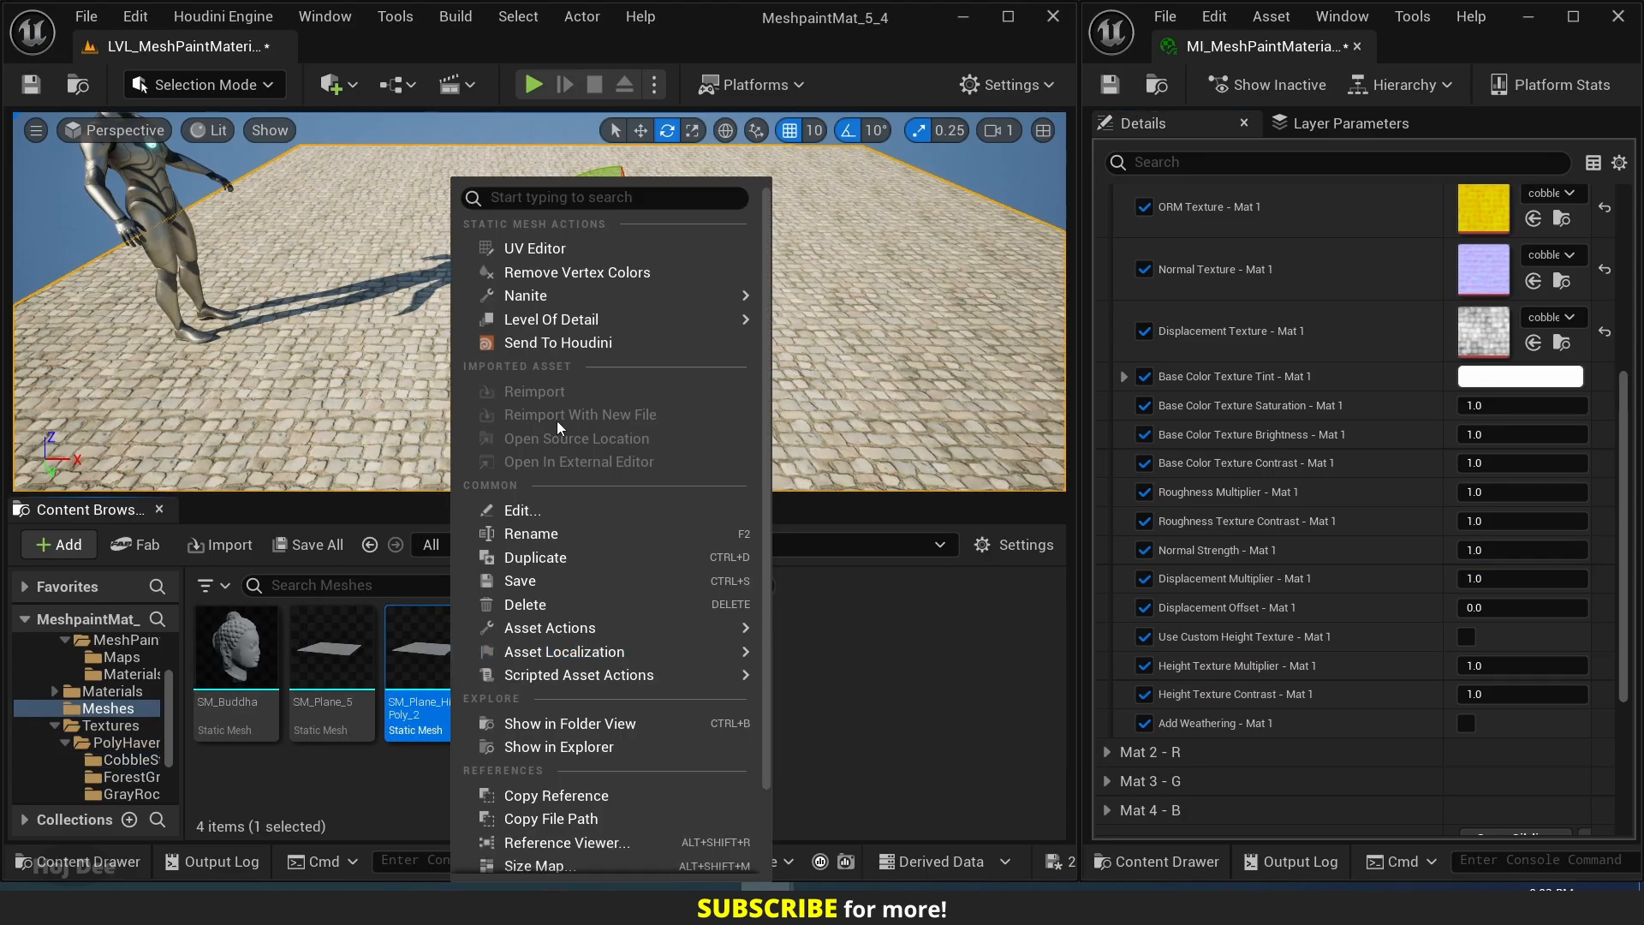
mouse_move(561, 300)
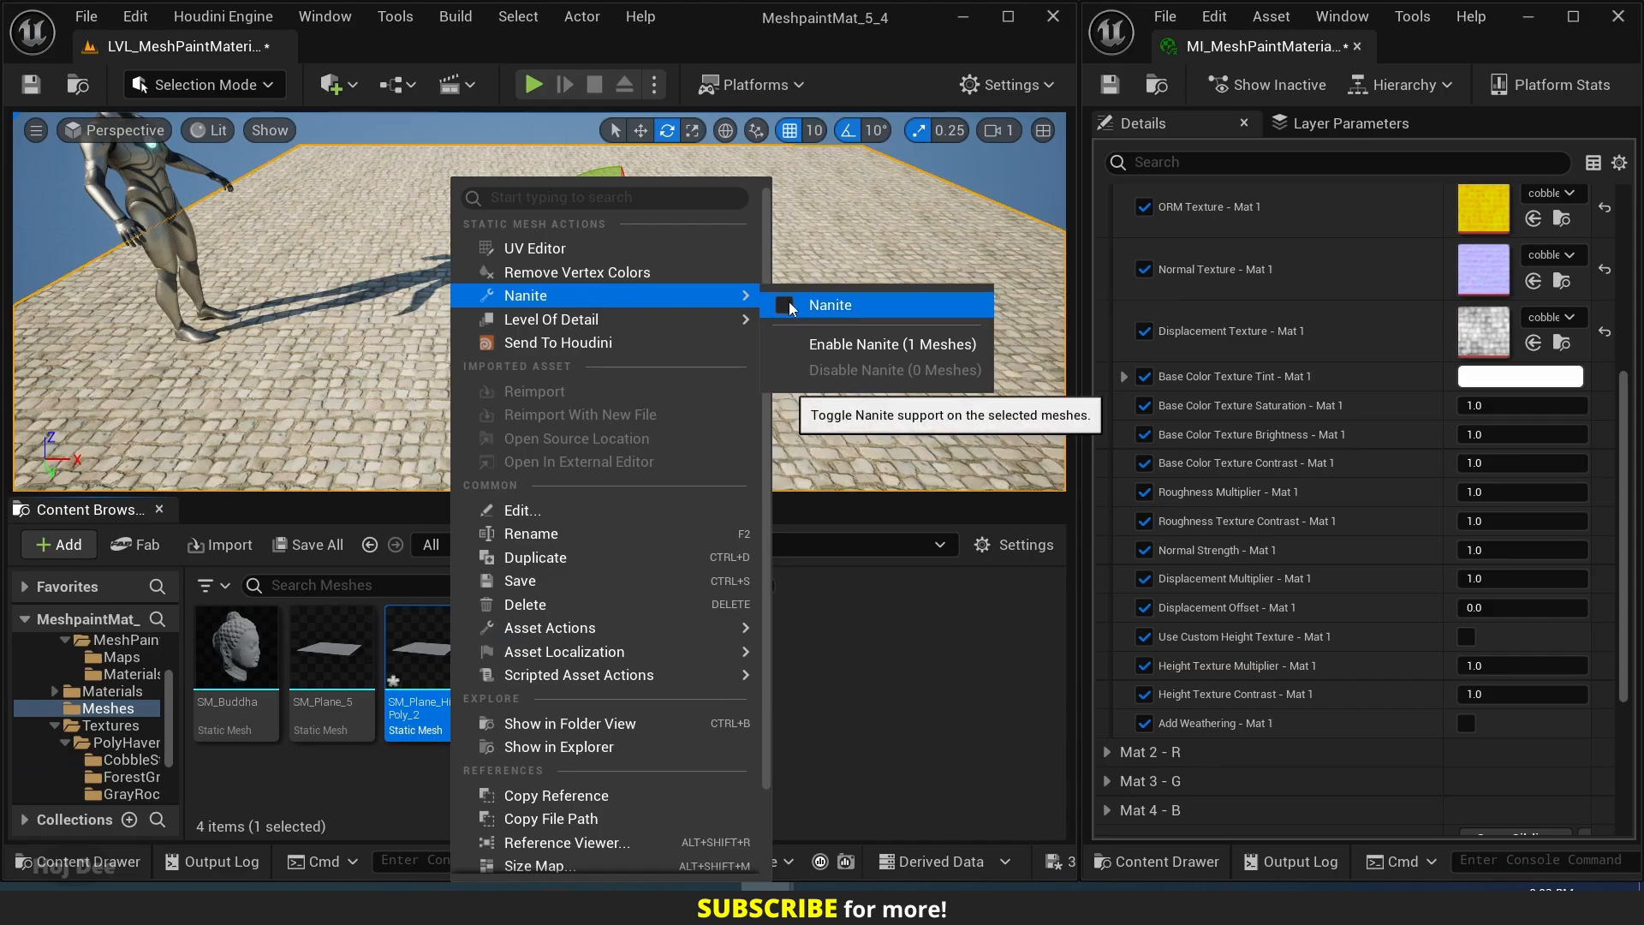
left_click(807, 228)
right_click_drag(808, 228, 667, 257)
key("w")
scroll(664, 265, "down", 3)
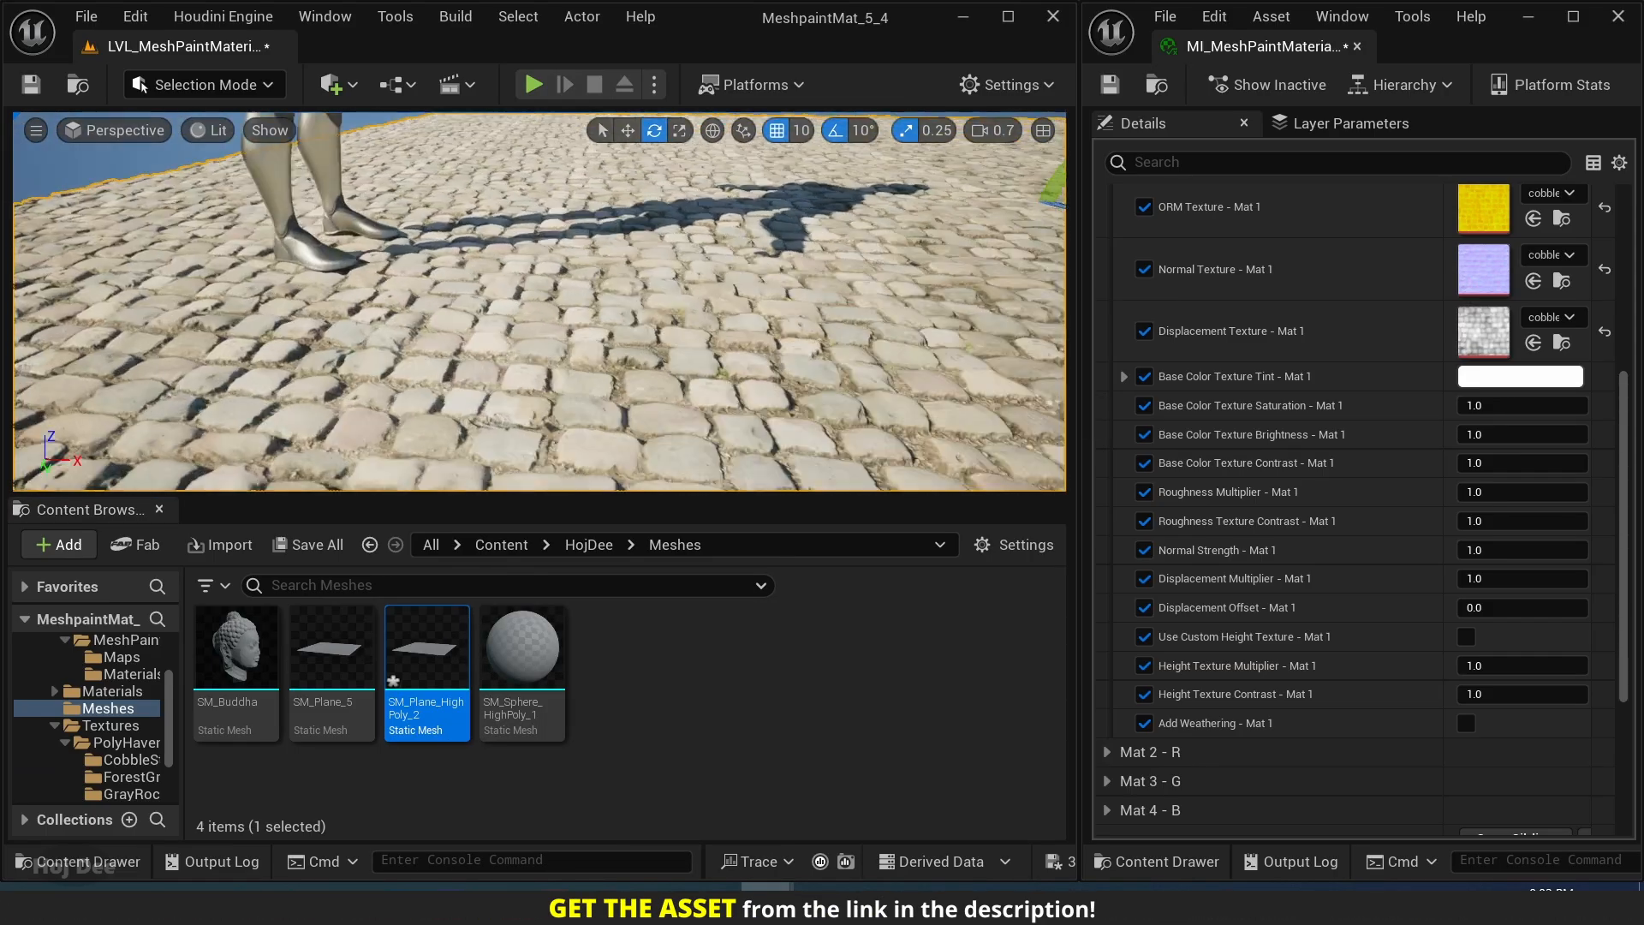
mouse_move(572, 347)
right_mouse_down()
mouse_move(568, 332)
mouse_move(603, 325)
mouse_move(572, 347)
right_mouse_up()
key("w")
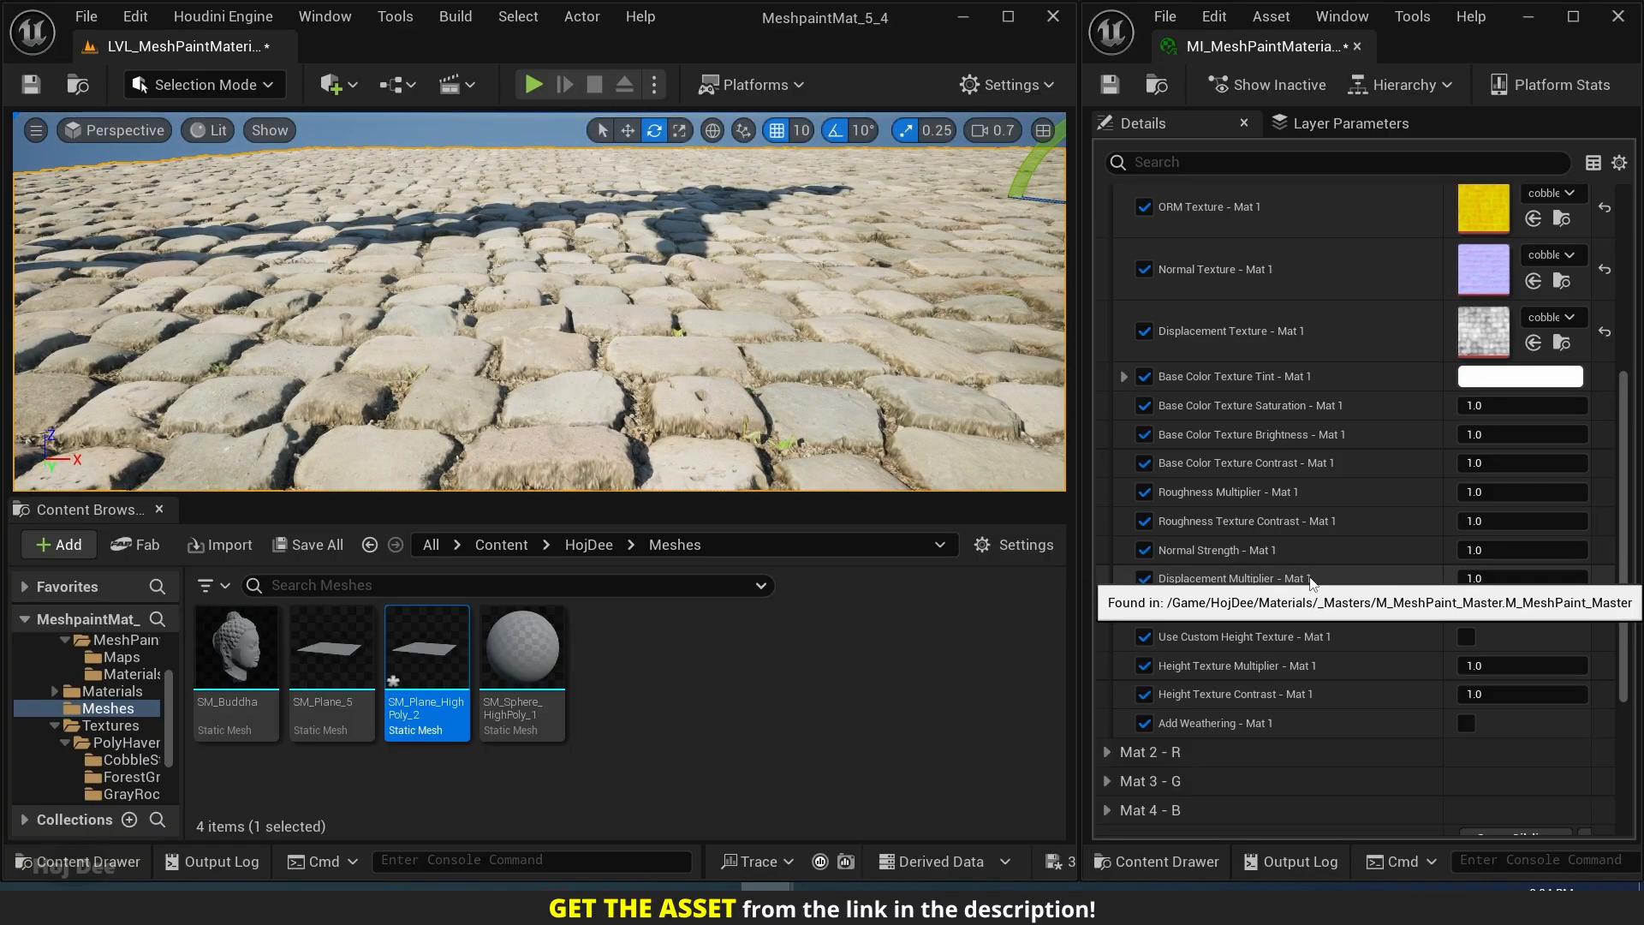
Try Displacement Multiplier - Mat 1 at 1.5, 2 and 0.5, and return it to 1.
left_click(1491, 579)
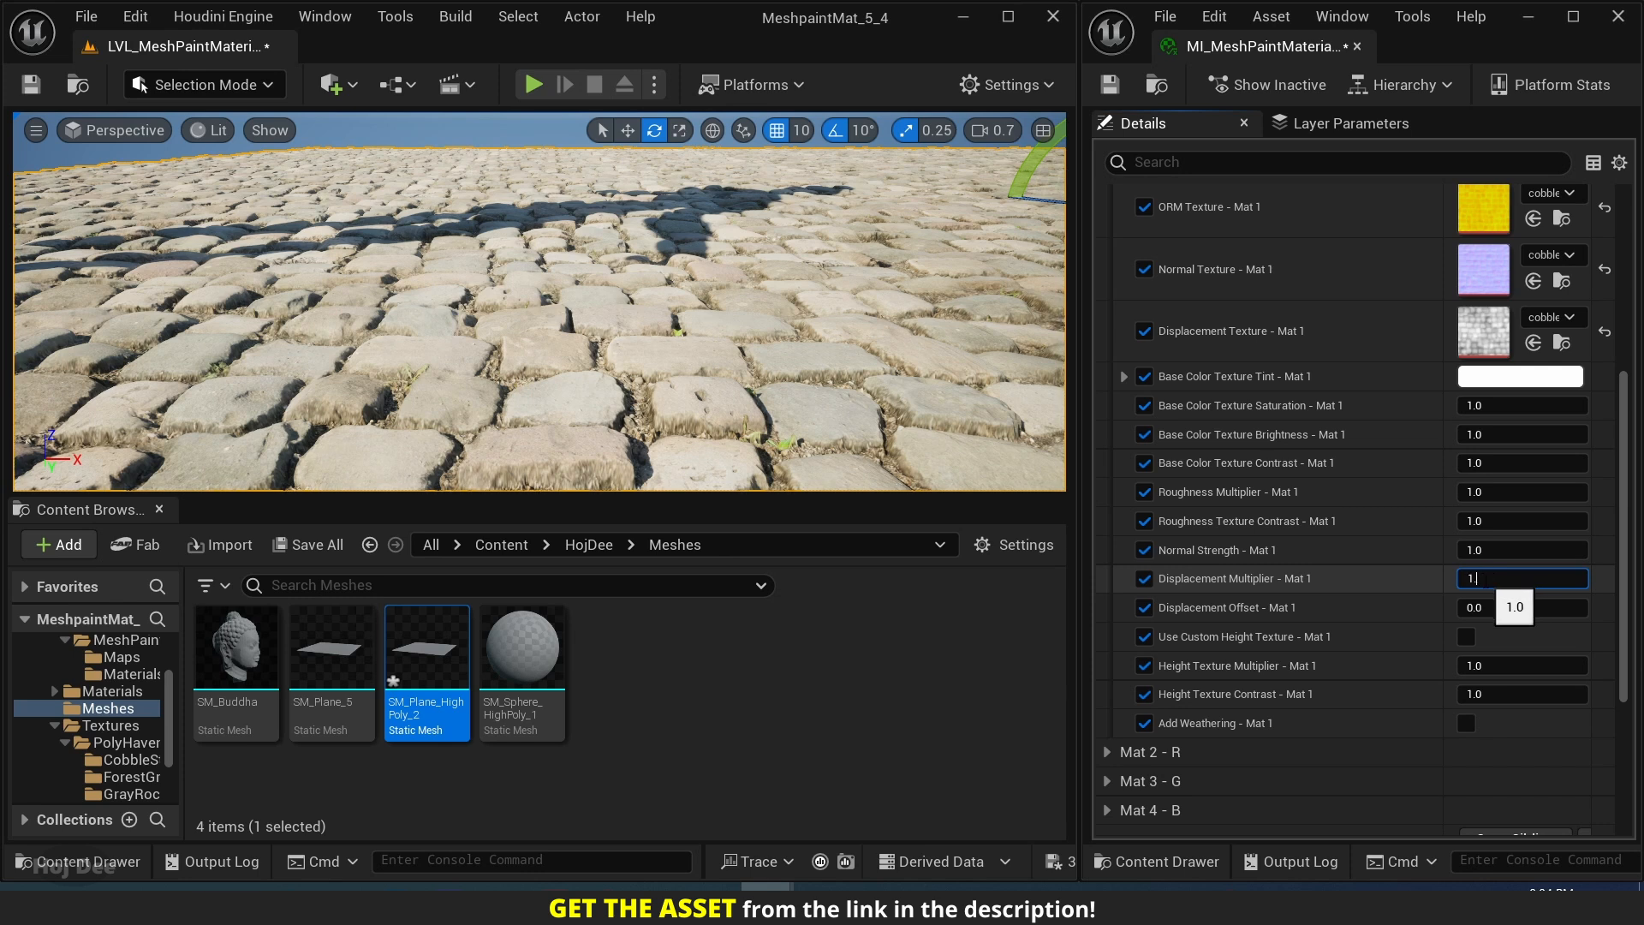
type("1.5")
key("Return")
type("2")
key("Return")
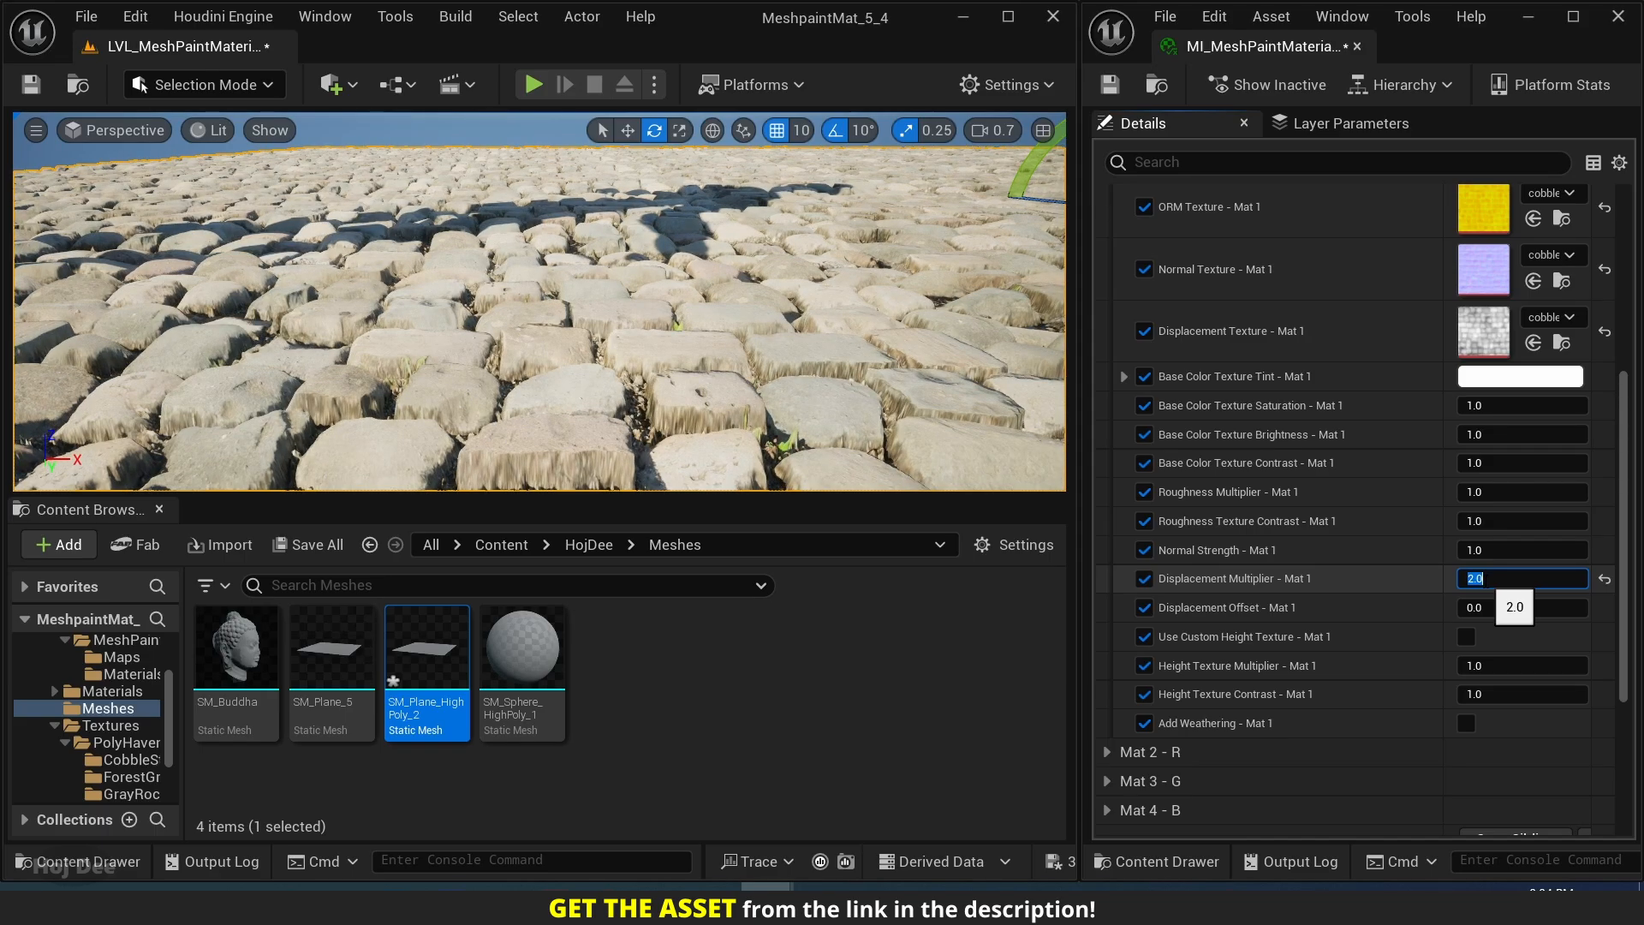
type("0.5")
key("Return")
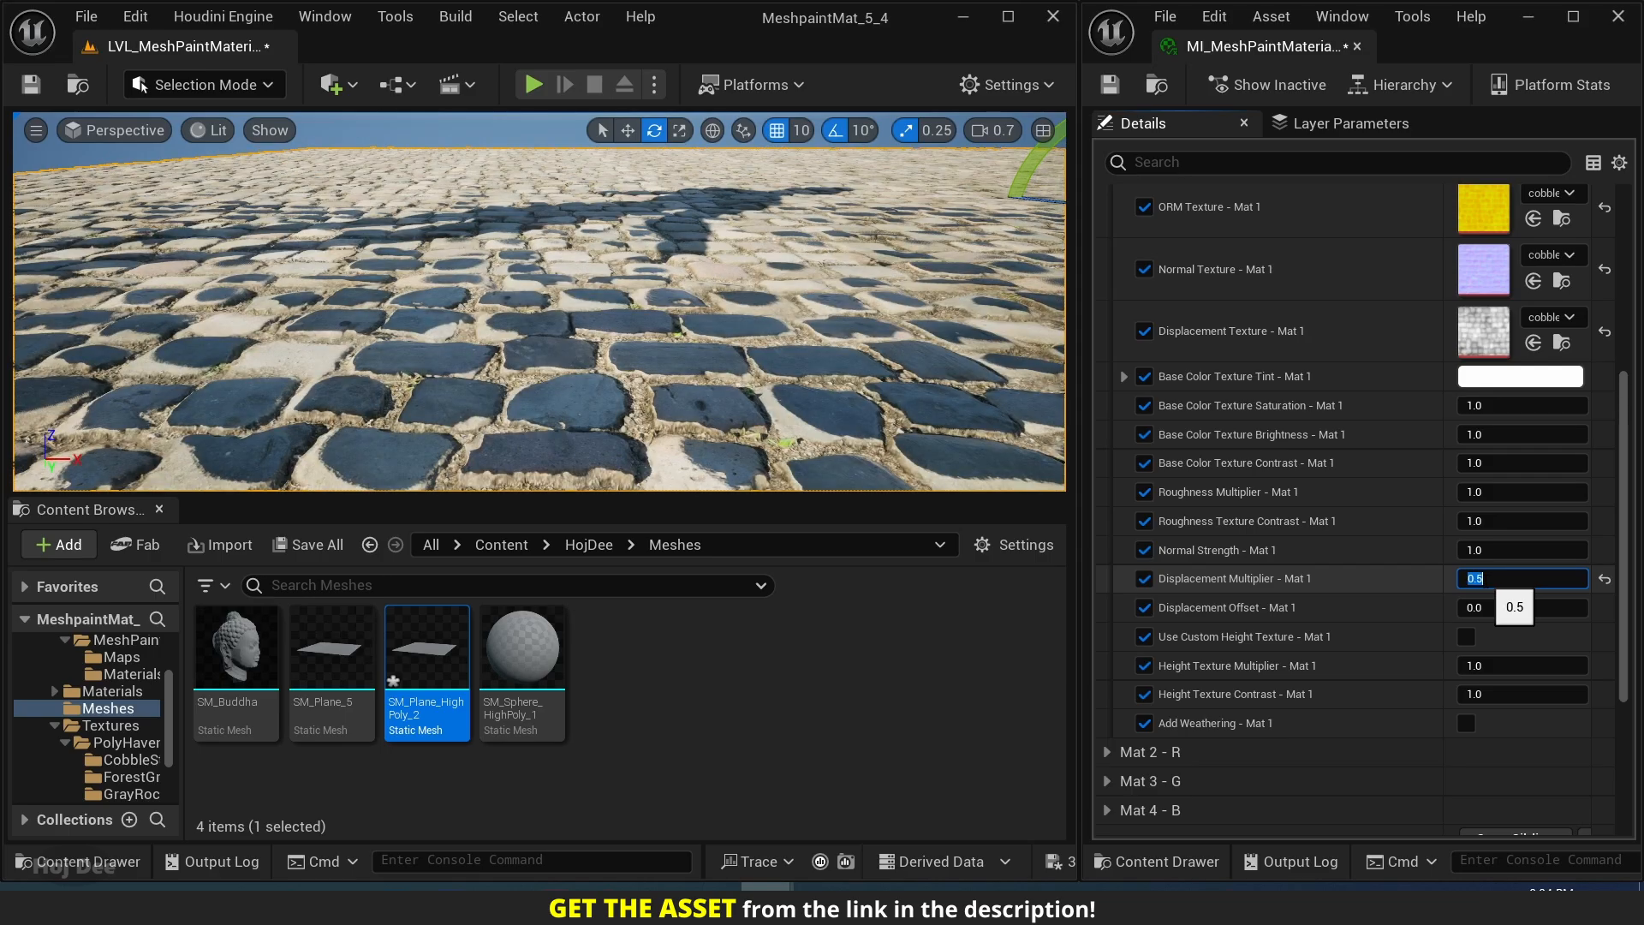
type("1")
key("Return")
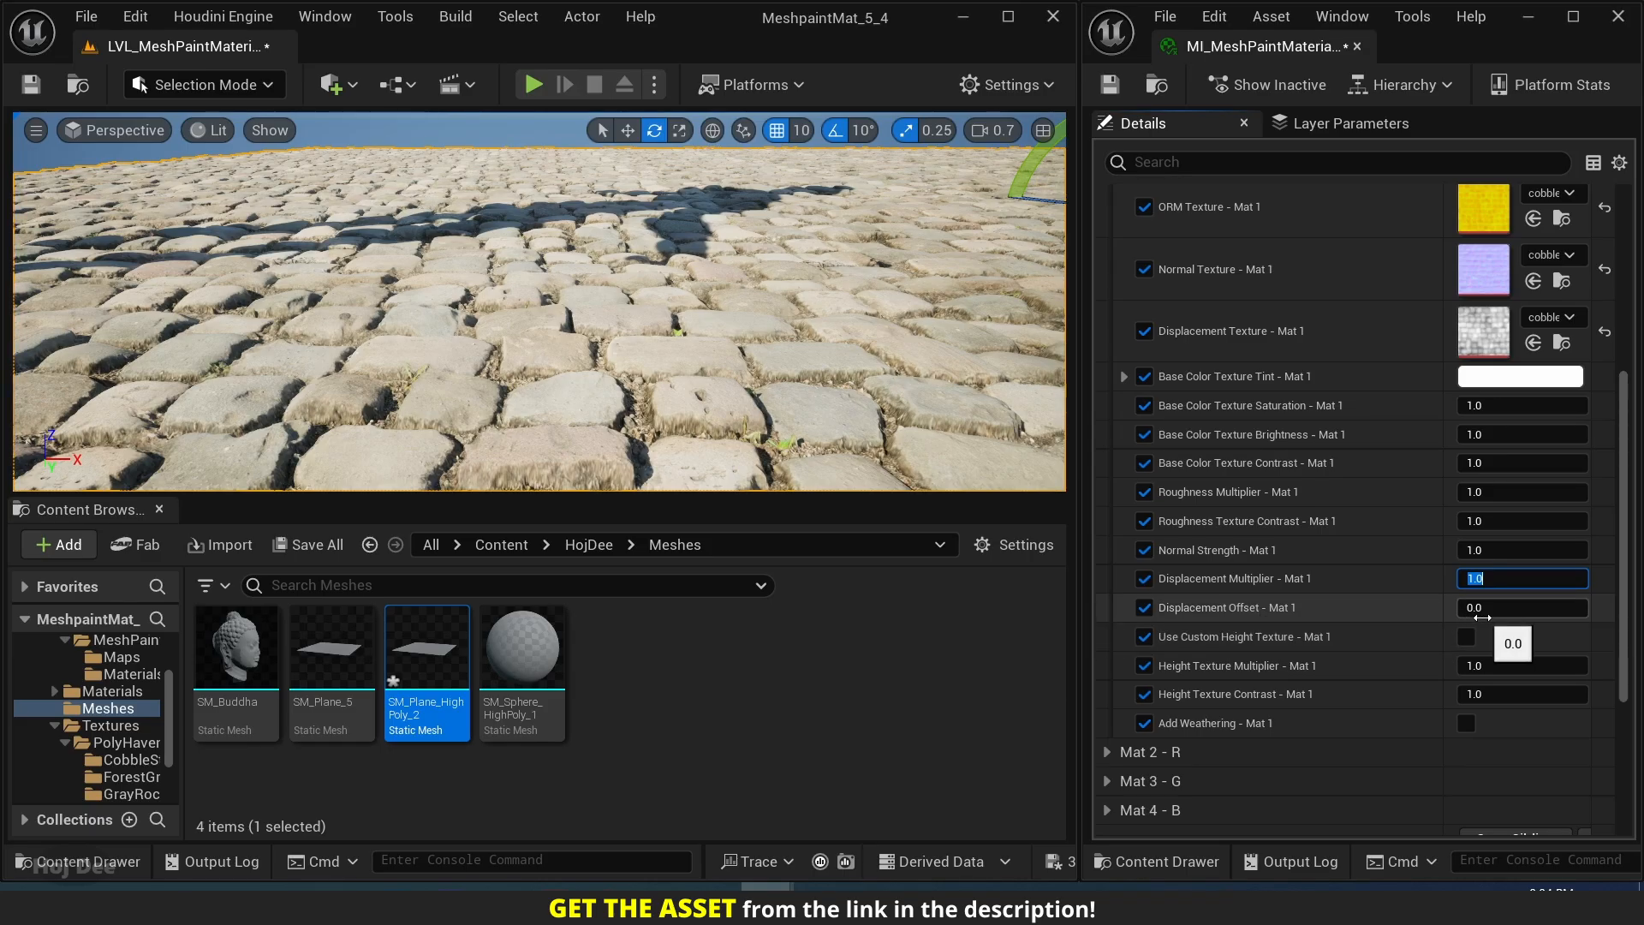
Try lowering Displacement Offset - Mat 1 to about -0.39, and reset it to its default.
left_click_drag(1482, 616, 1400, 617)
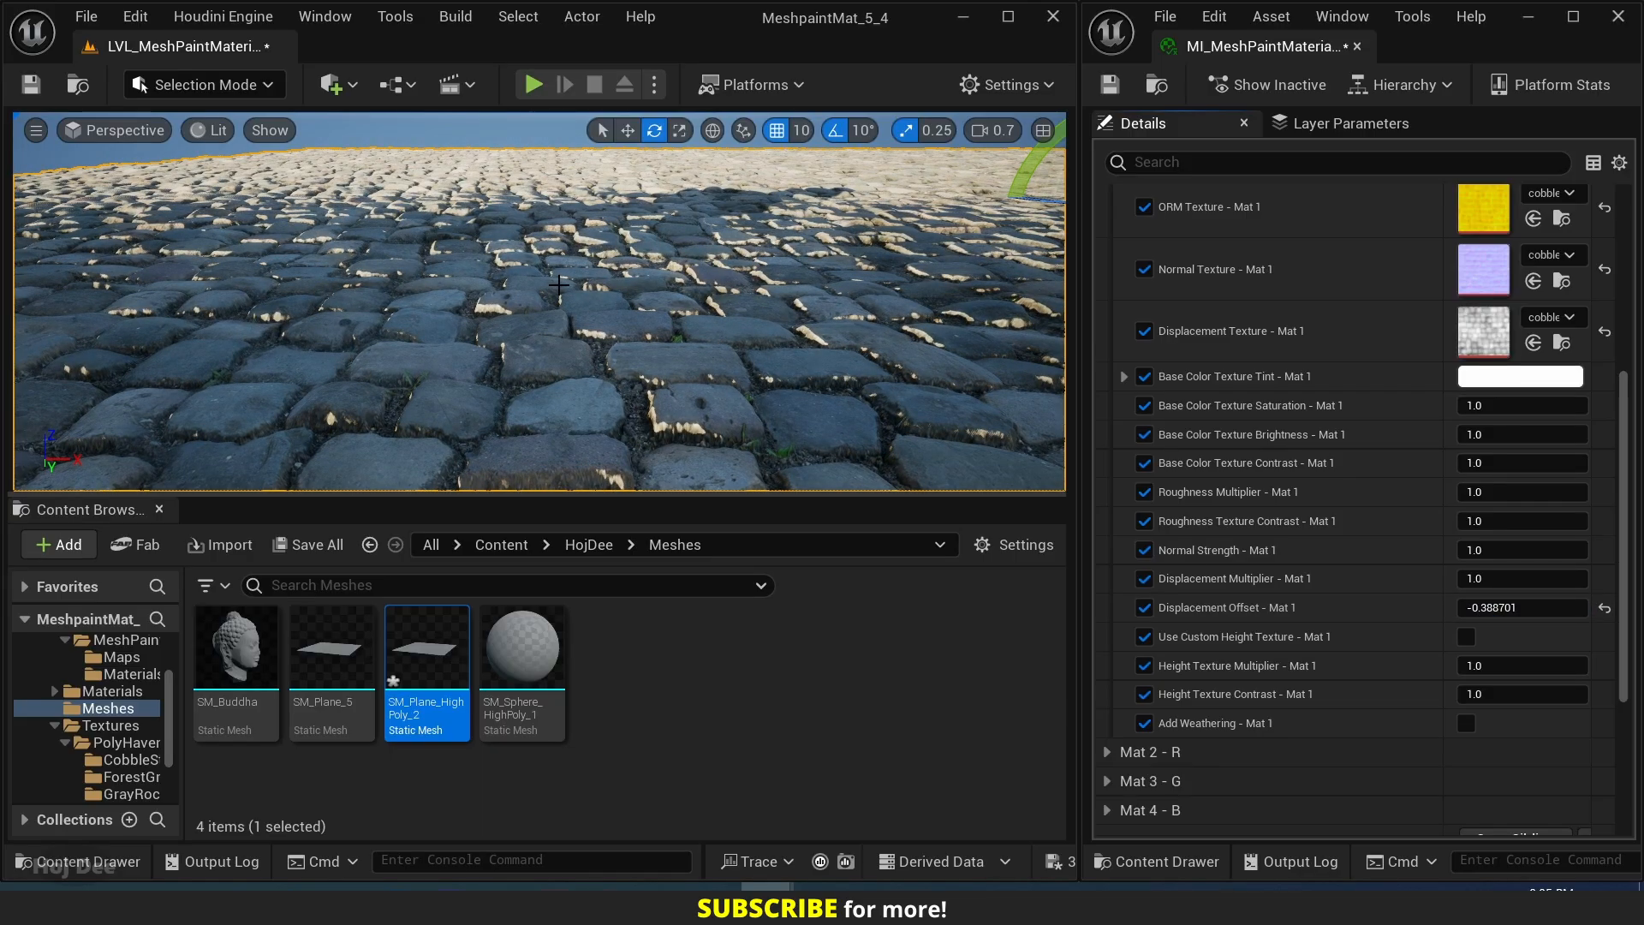
mouse_move(558, 286)
right_mouse_down()
mouse_move(612, 278)
mouse_move(561, 282)
right_mouse_up()
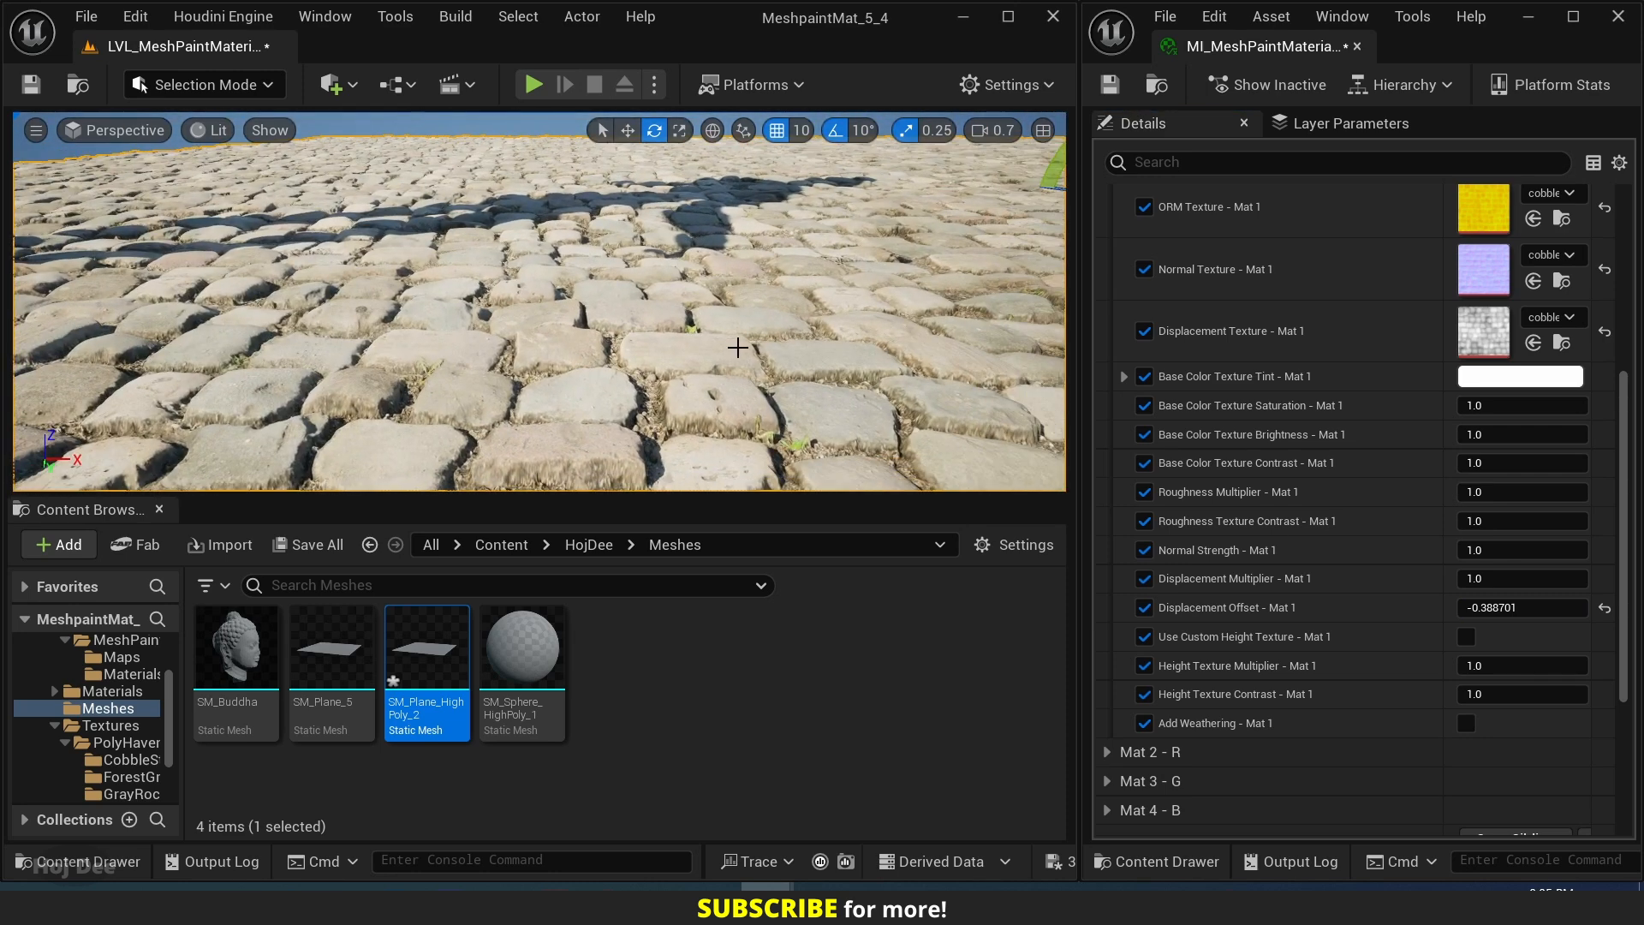
left_click(1605, 608)
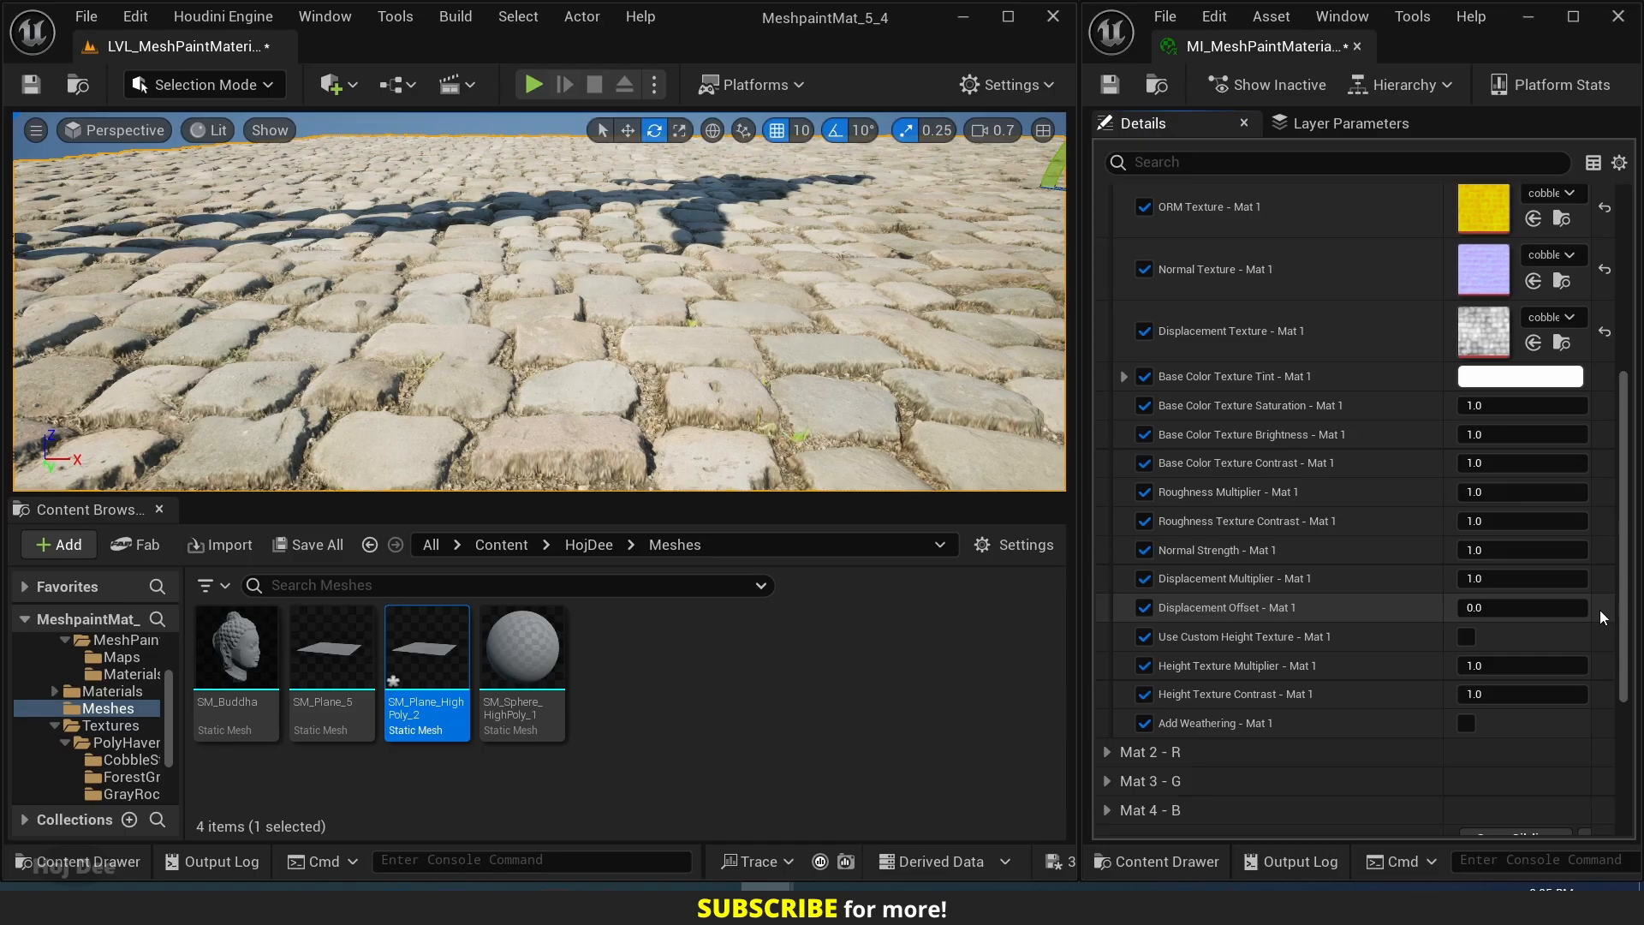
Disable Nanite on the SM_Plane_HighPoly_2 mesh.
right_click(433, 663)
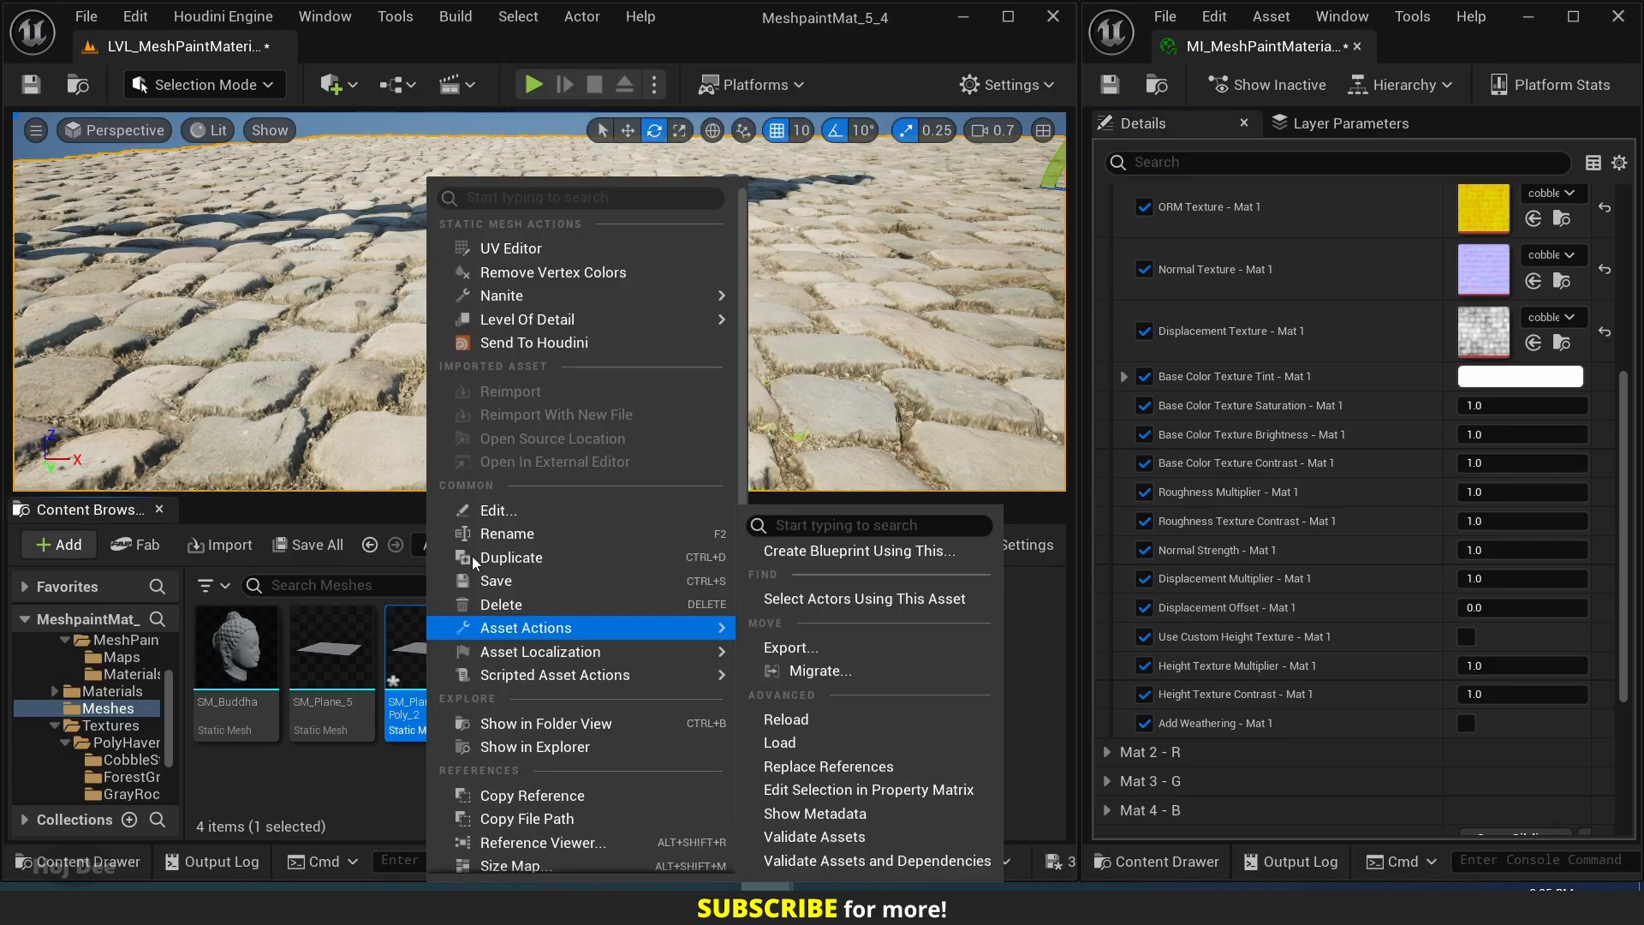
mouse_move(534, 296)
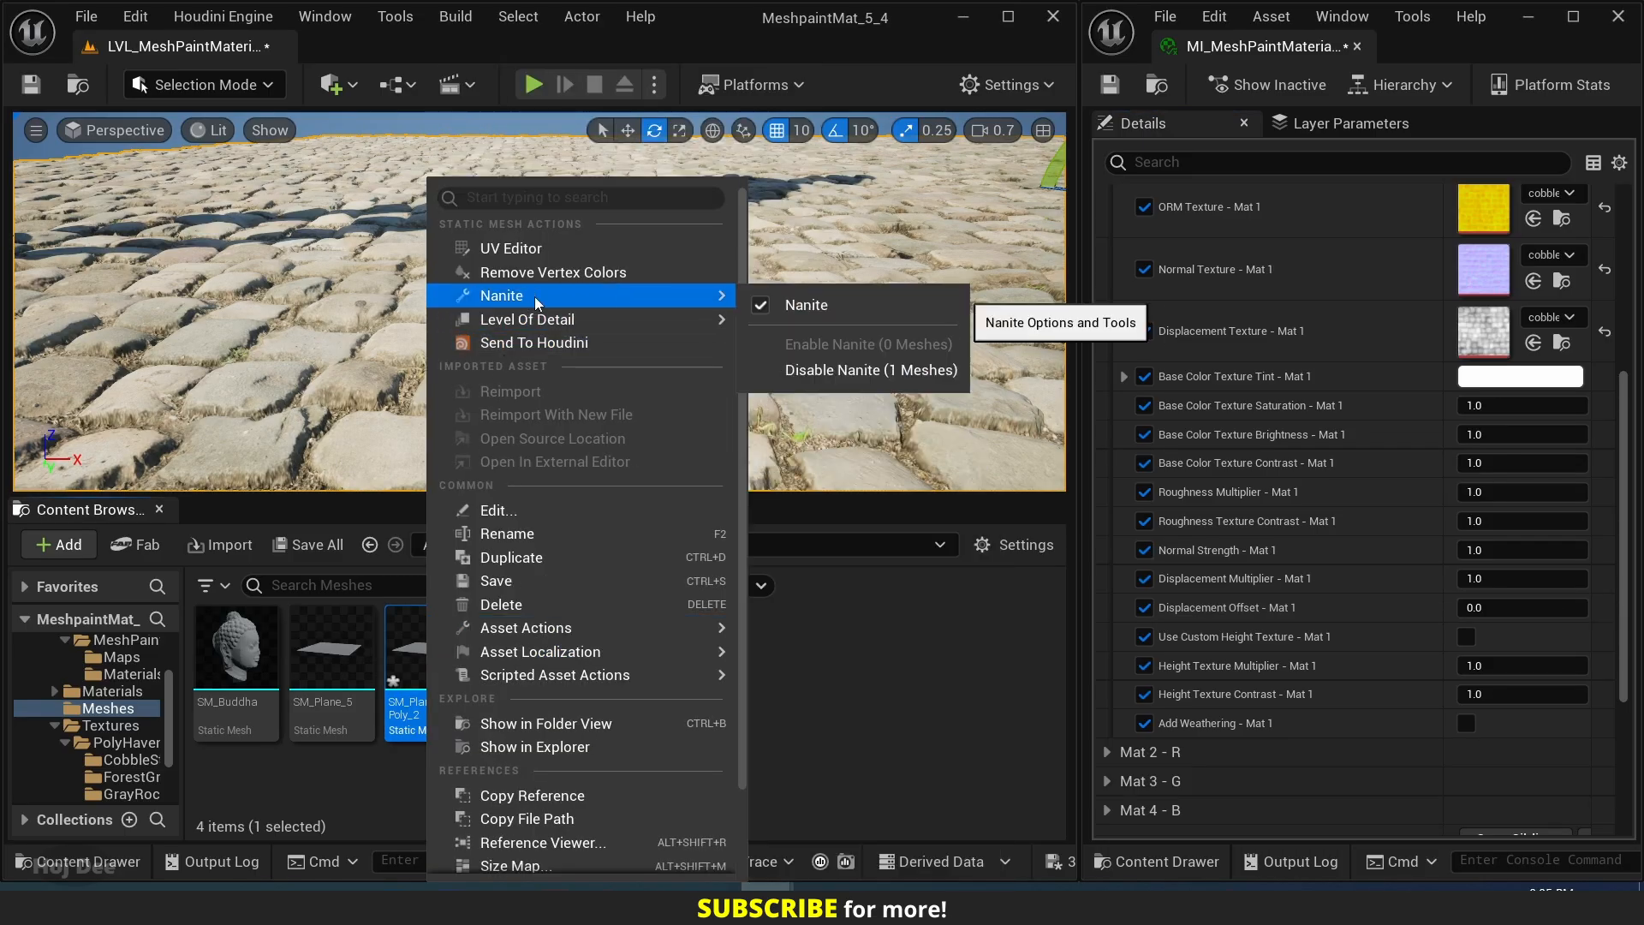
left_click(760, 305)
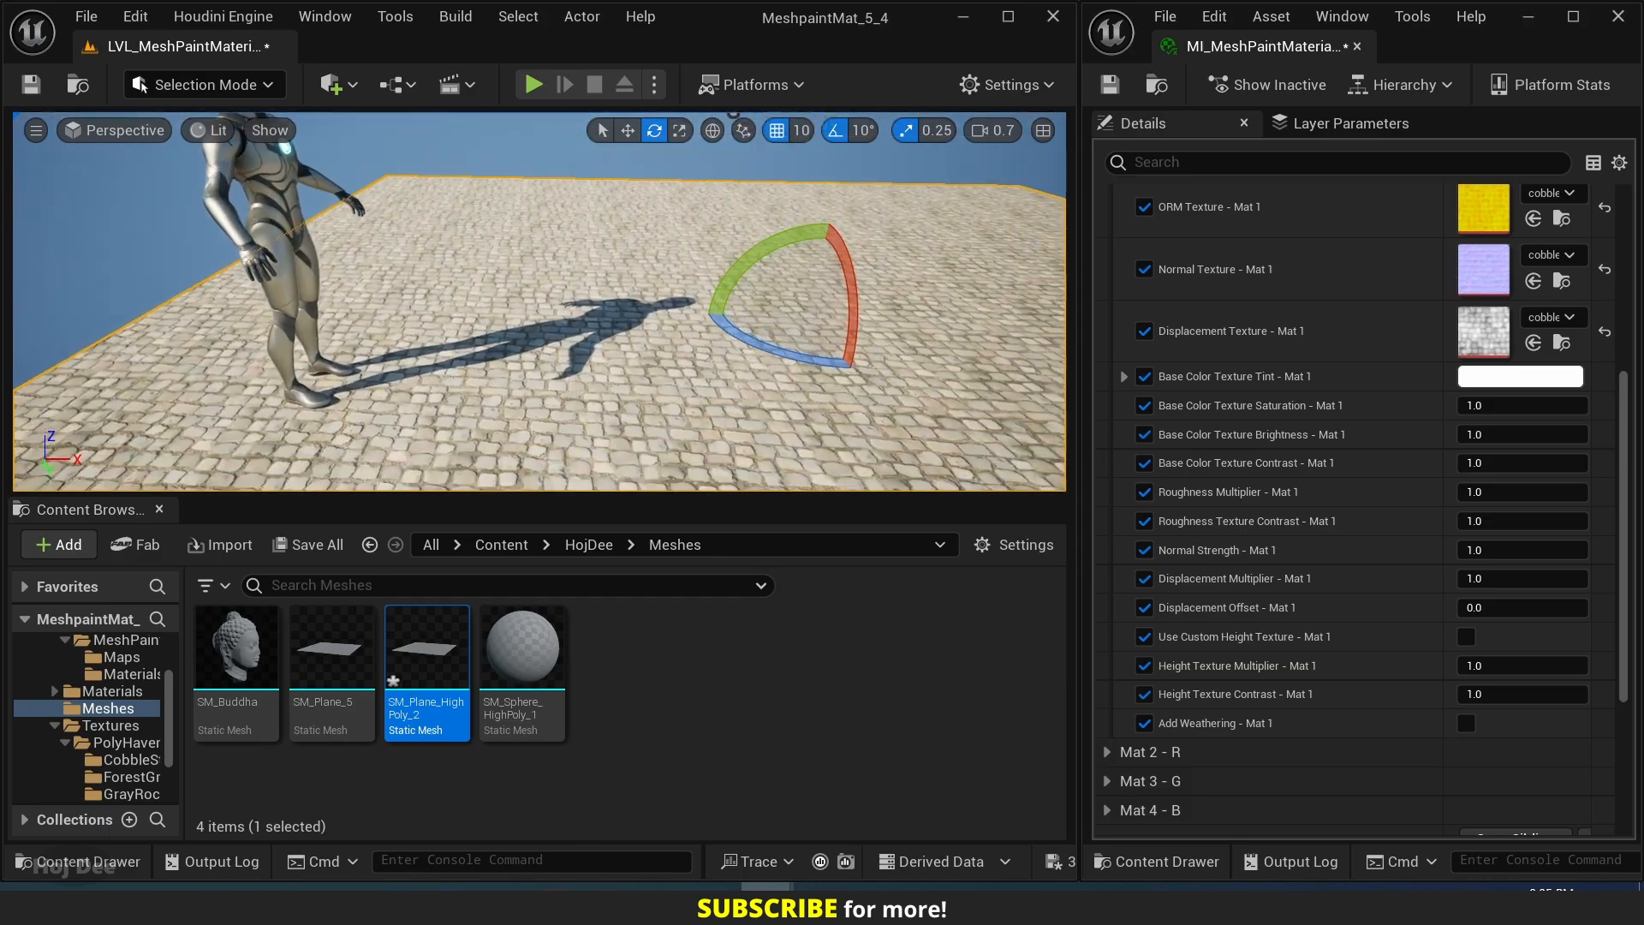
right_click_drag(540, 301, 591, 316)
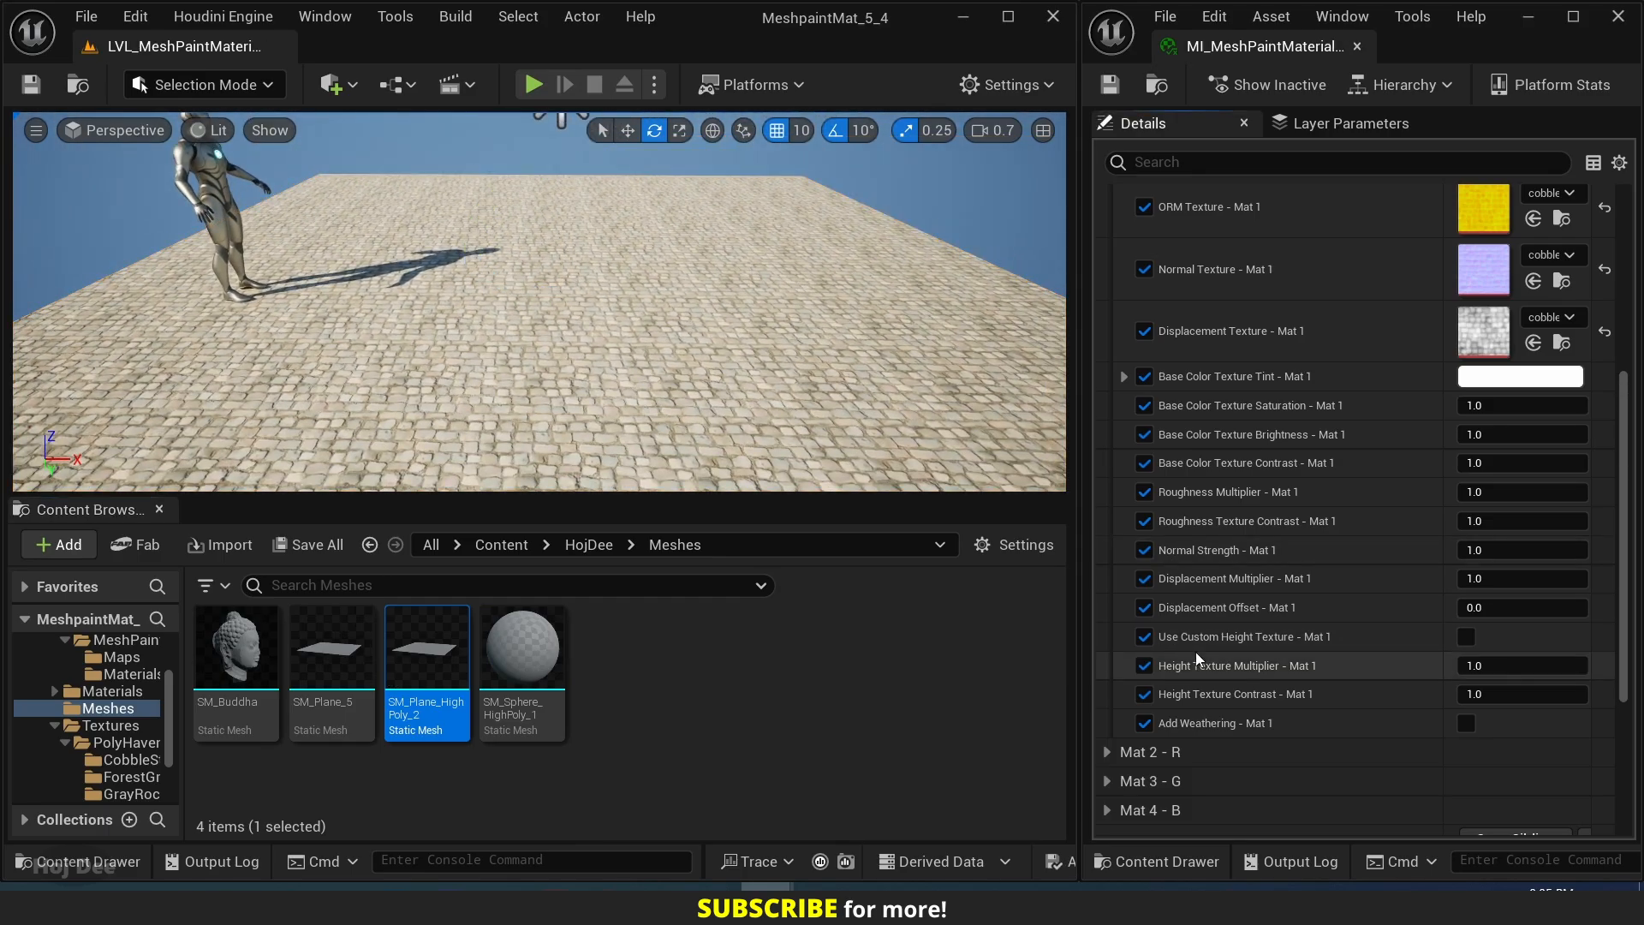
Turn on Add Weathering - Mat 1 and enable all its parameters, from Weathering Amount through Height Texture Contrast - Weathering.
scroll(1196, 656, "down", 4)
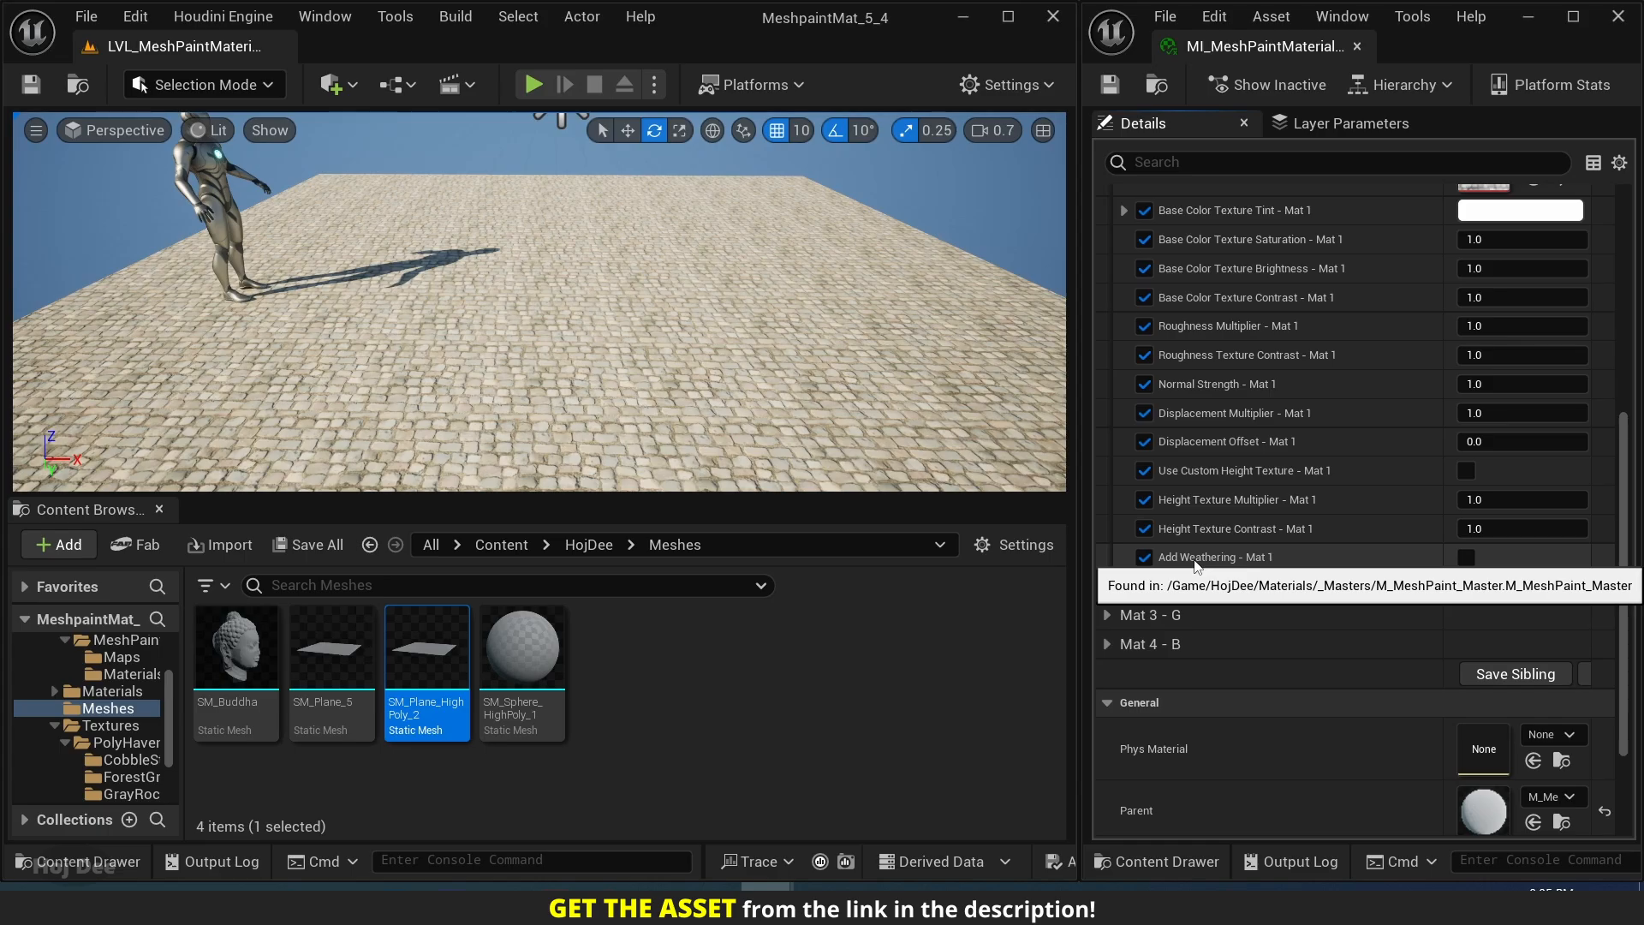
left_click(1467, 557)
scroll(1310, 565, "down", 2)
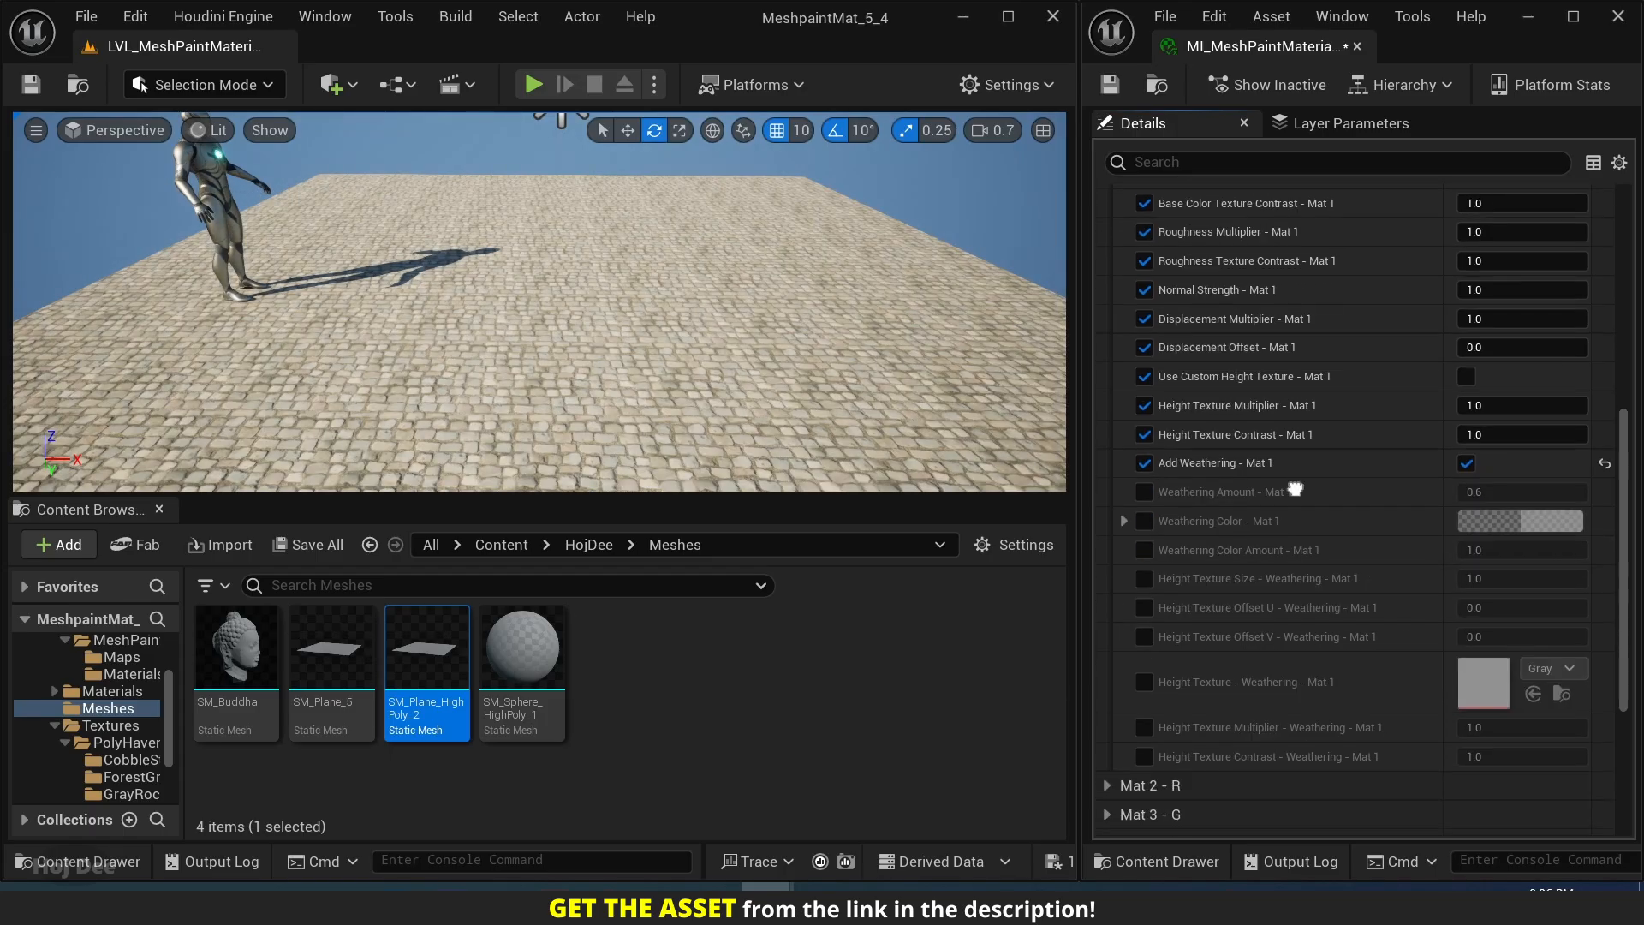
scroll(1296, 489, "down", 1)
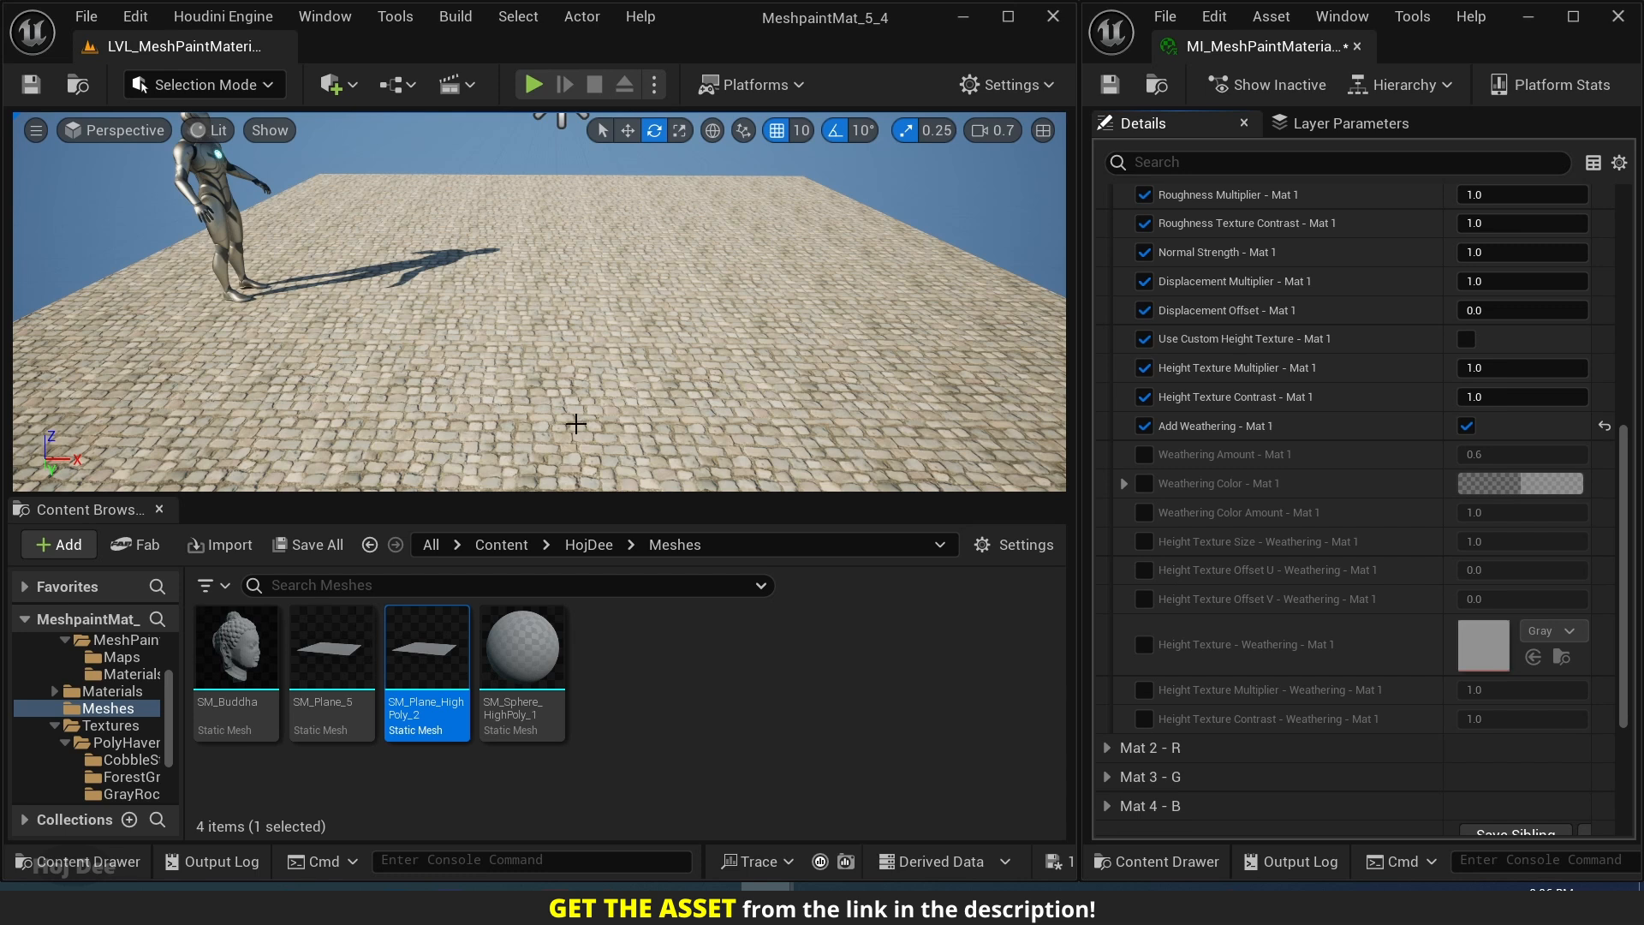
left_click(1148, 455)
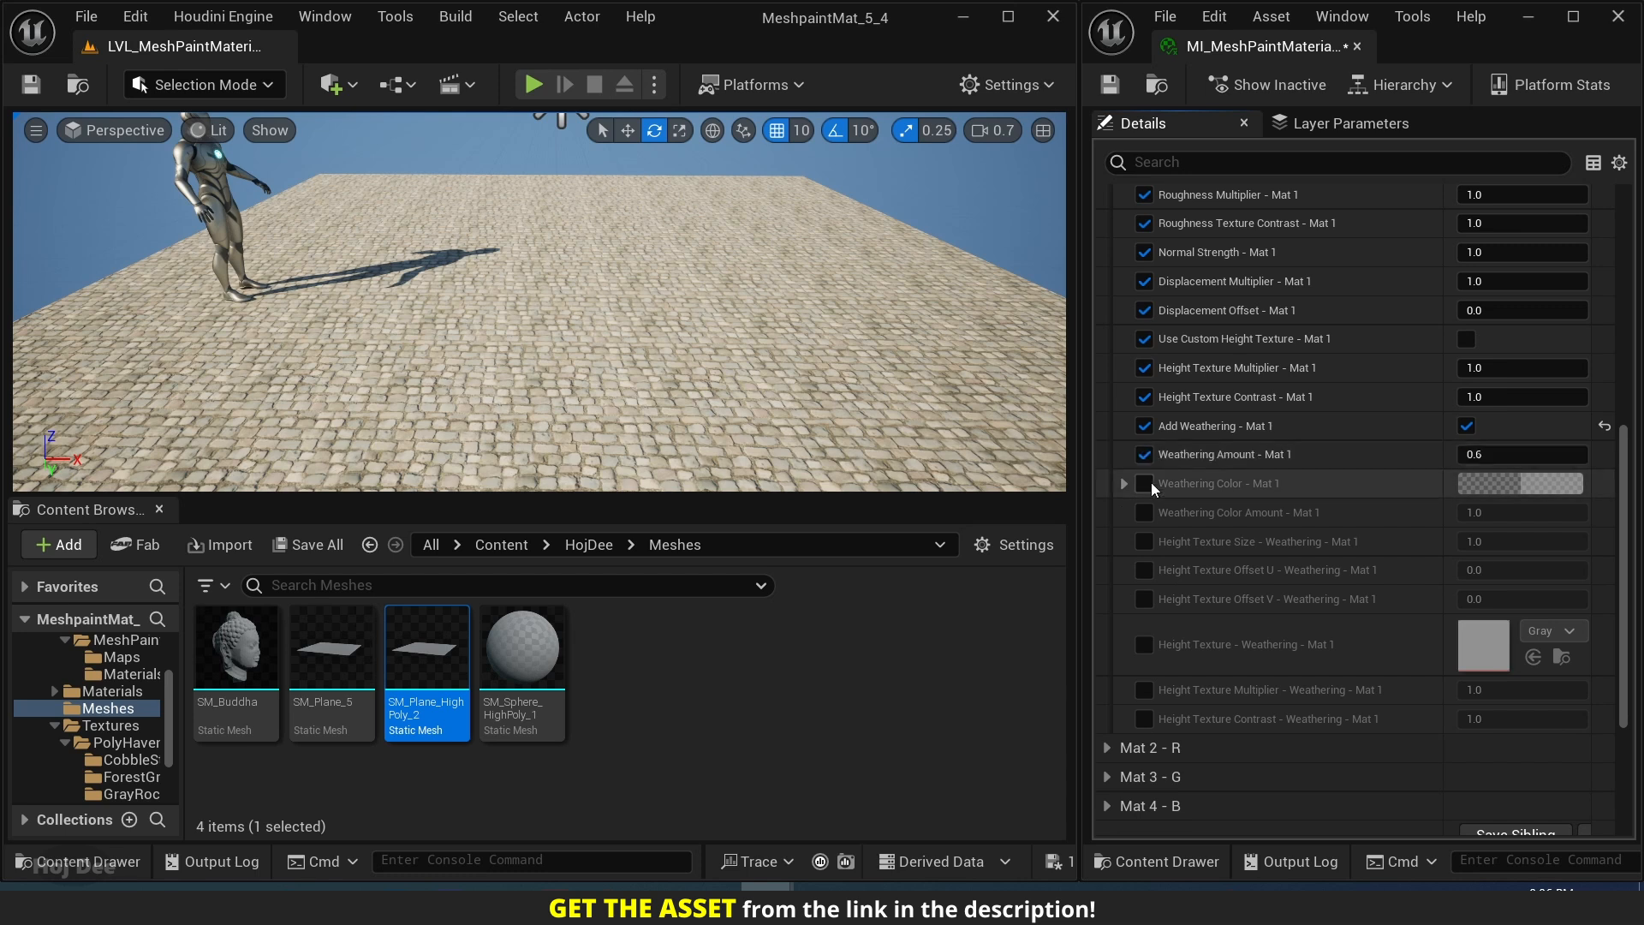
left_click(1149, 484)
left_click(1145, 512)
left_click(1145, 541)
left_click(1144, 570)
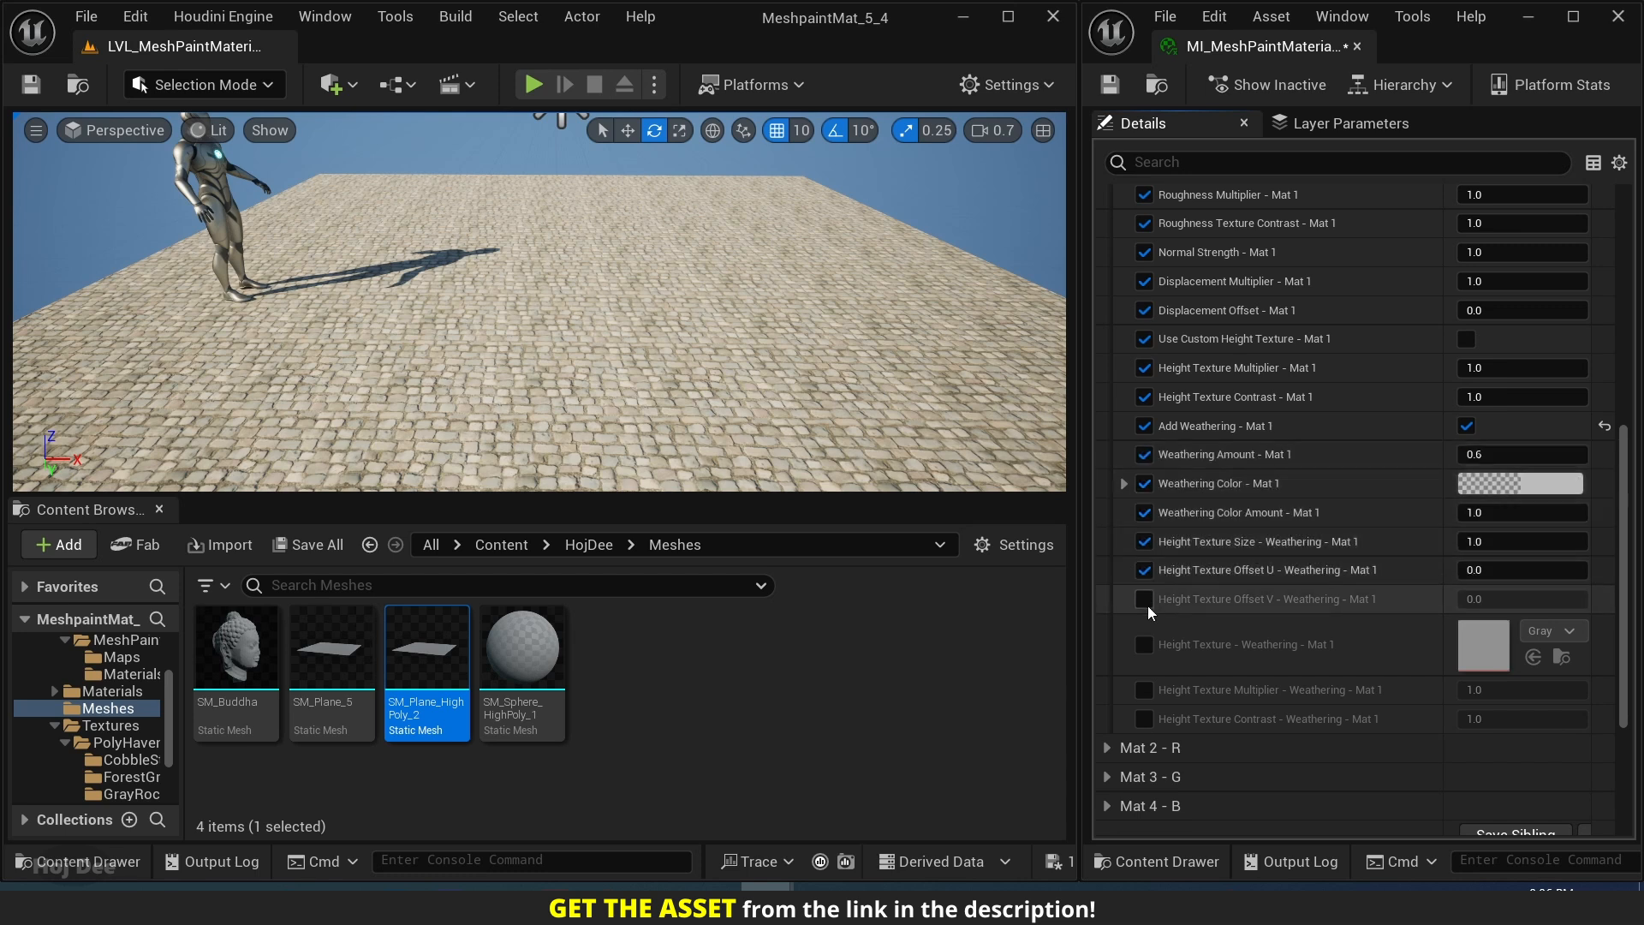
left_click(1145, 598)
left_click(1145, 644)
left_click(1145, 689)
left_click(1145, 718)
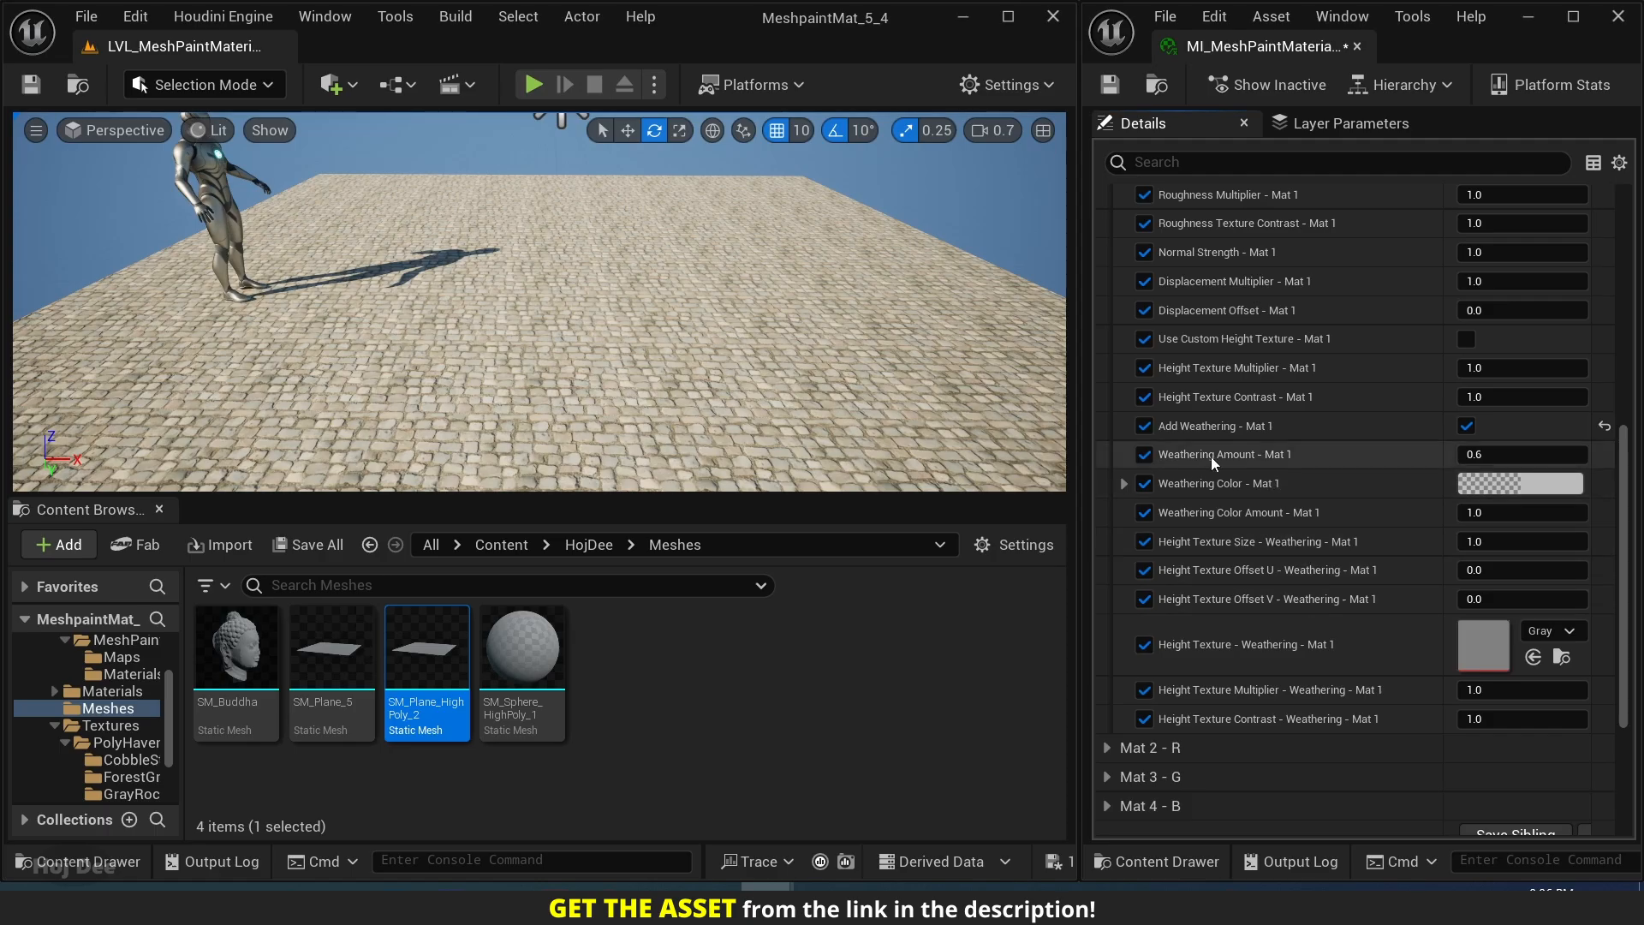
Try Weathering Amount - Mat 1 at 0 and 1, and return it to 0.6.
left_click(1505, 456)
type("0")
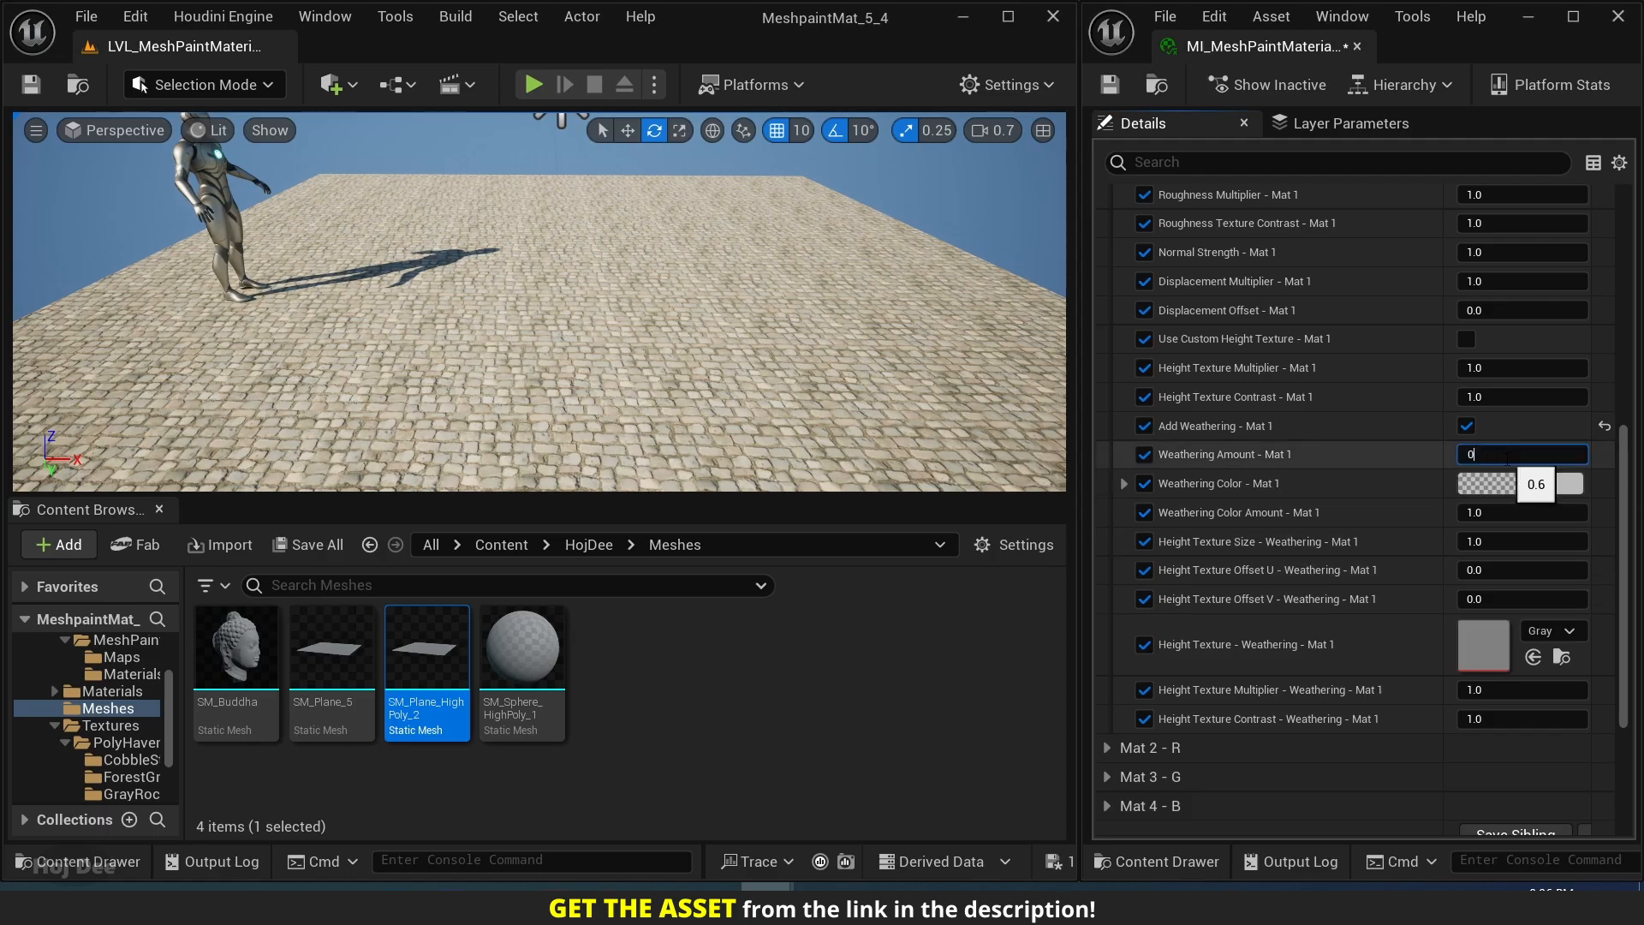
key("Return")
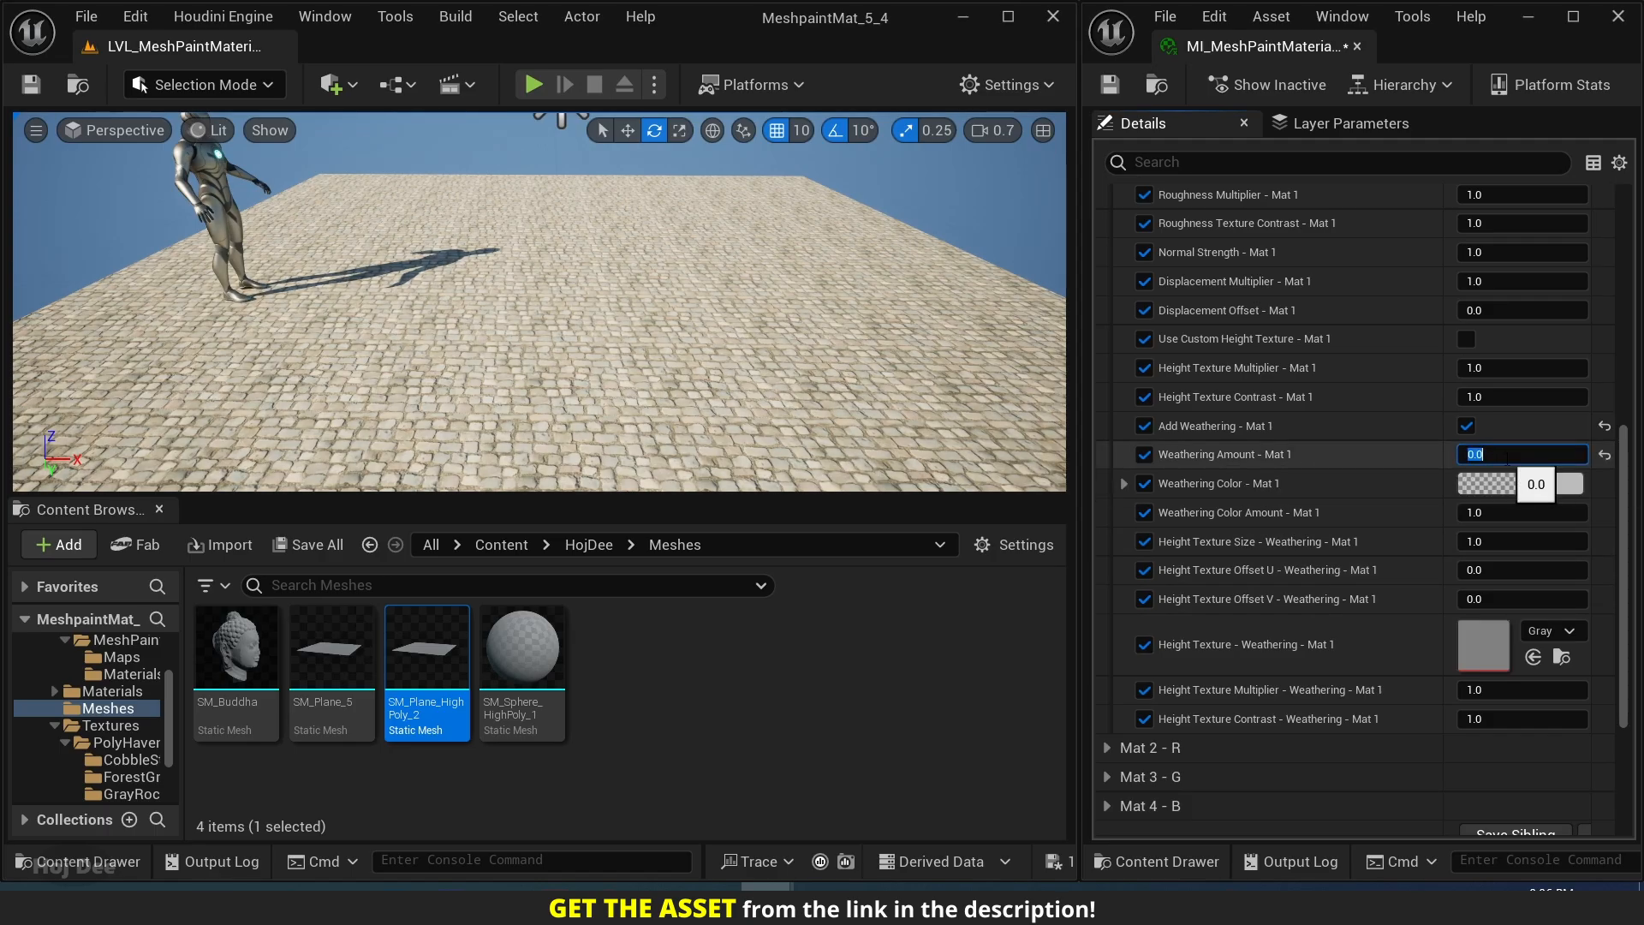
type("1")
key("Return")
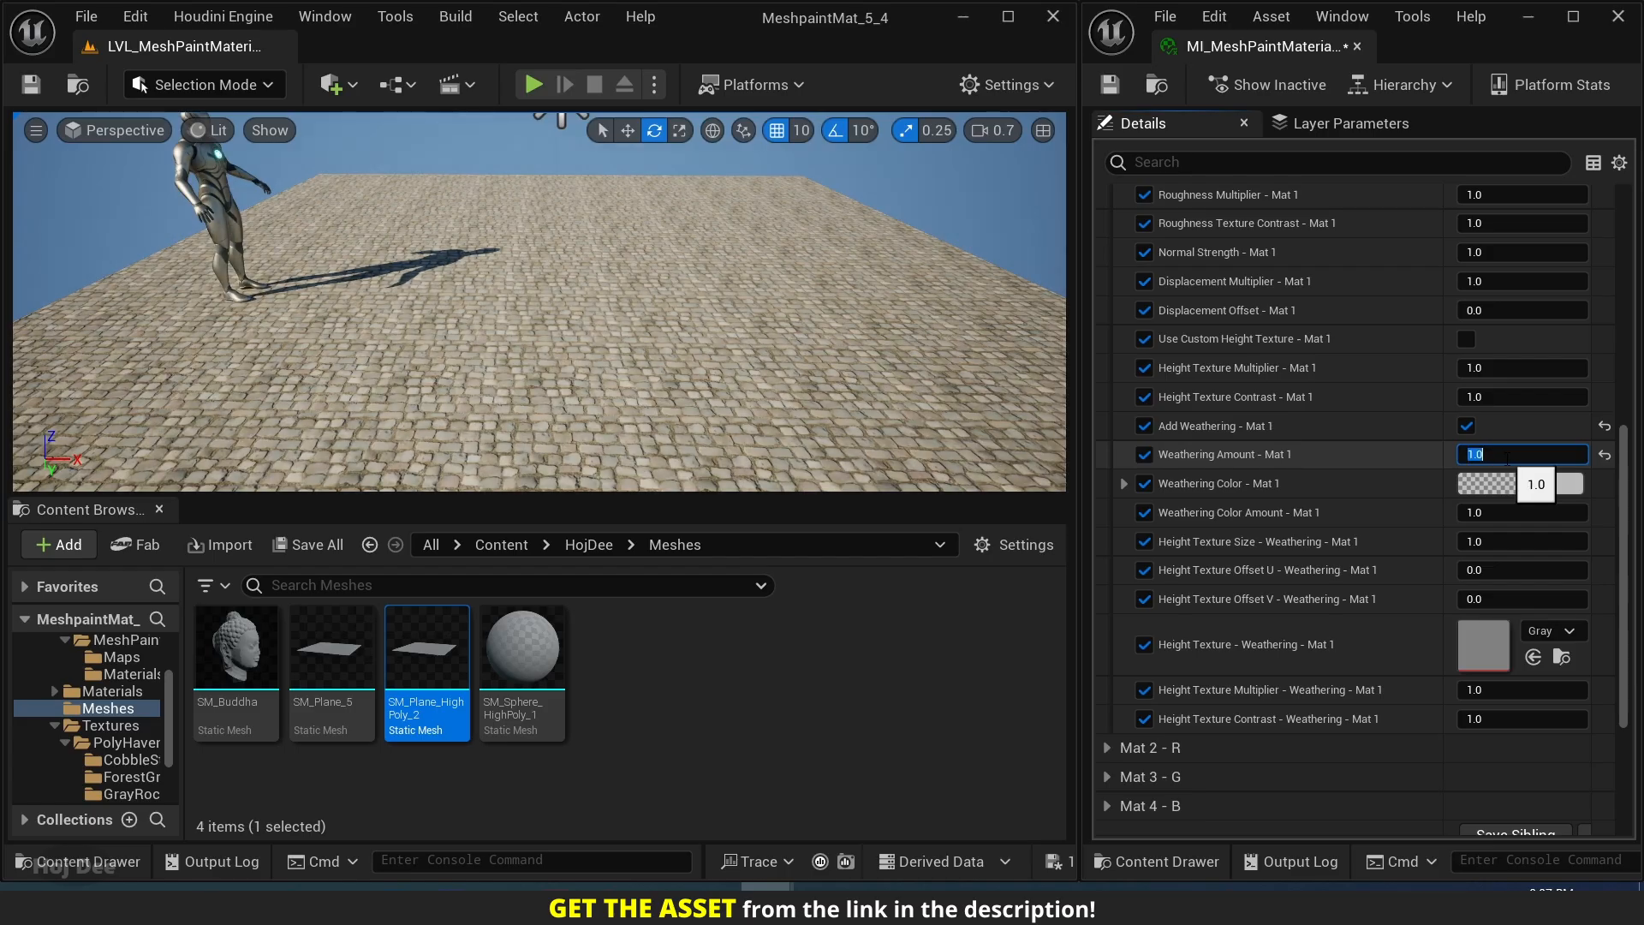
type("0.6")
key("Return")
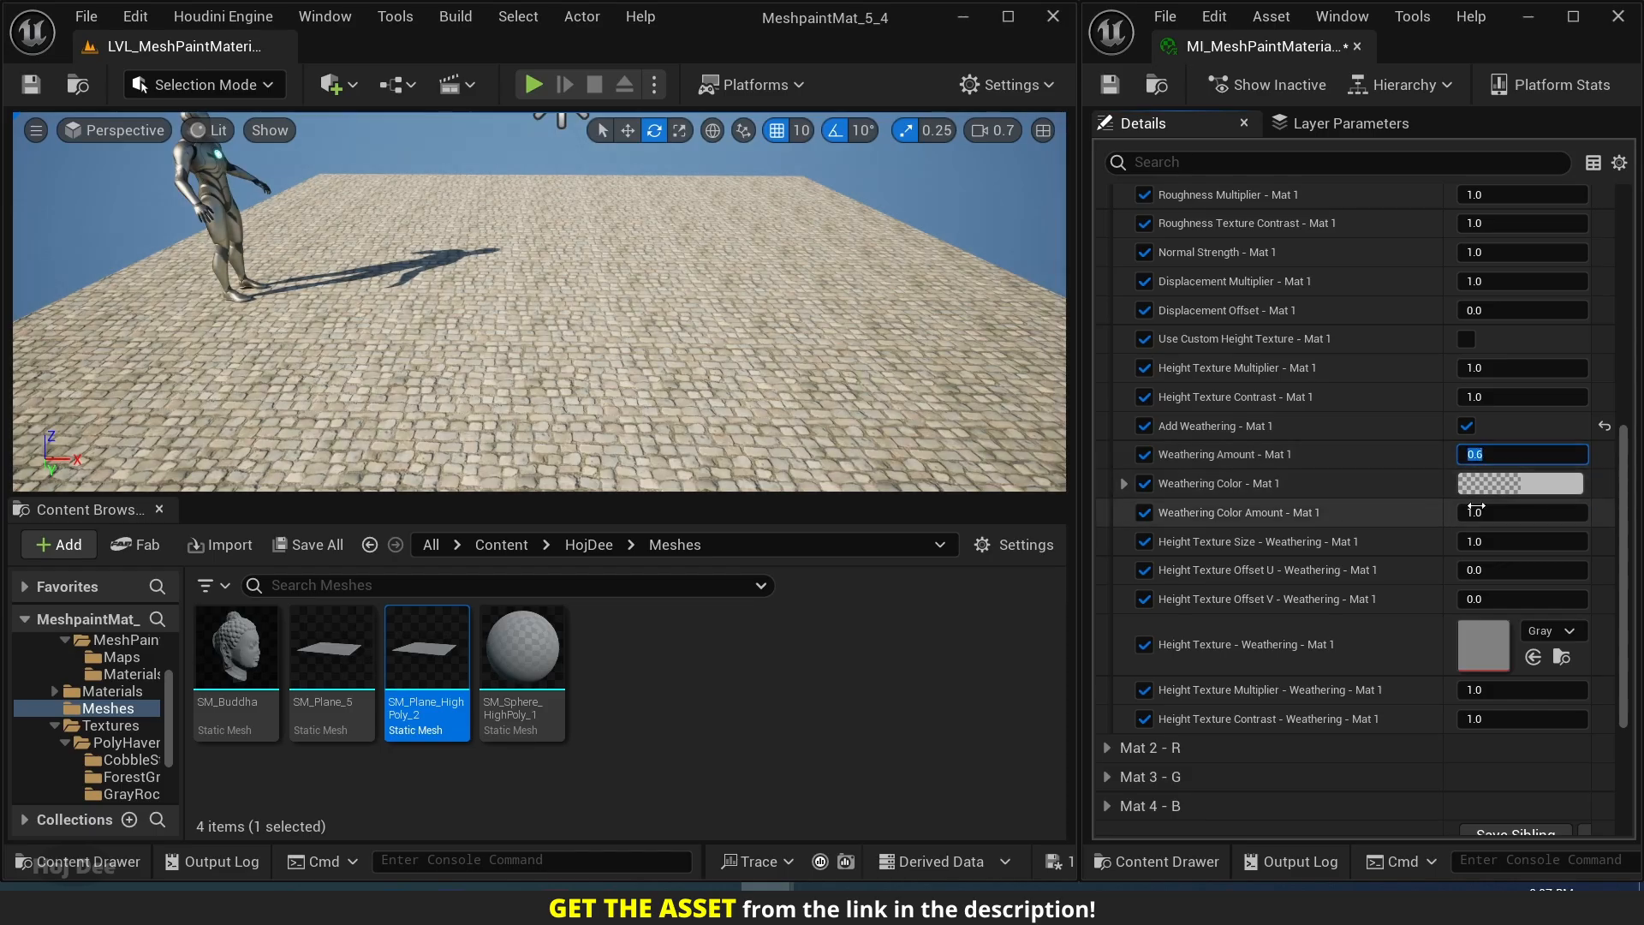
Try a green Weathering Color - Mat 1 with hex sRGB 81BC60, and discard the color change.
left_click(1466, 484)
left_click_drag(1279, 500, 1189, 572)
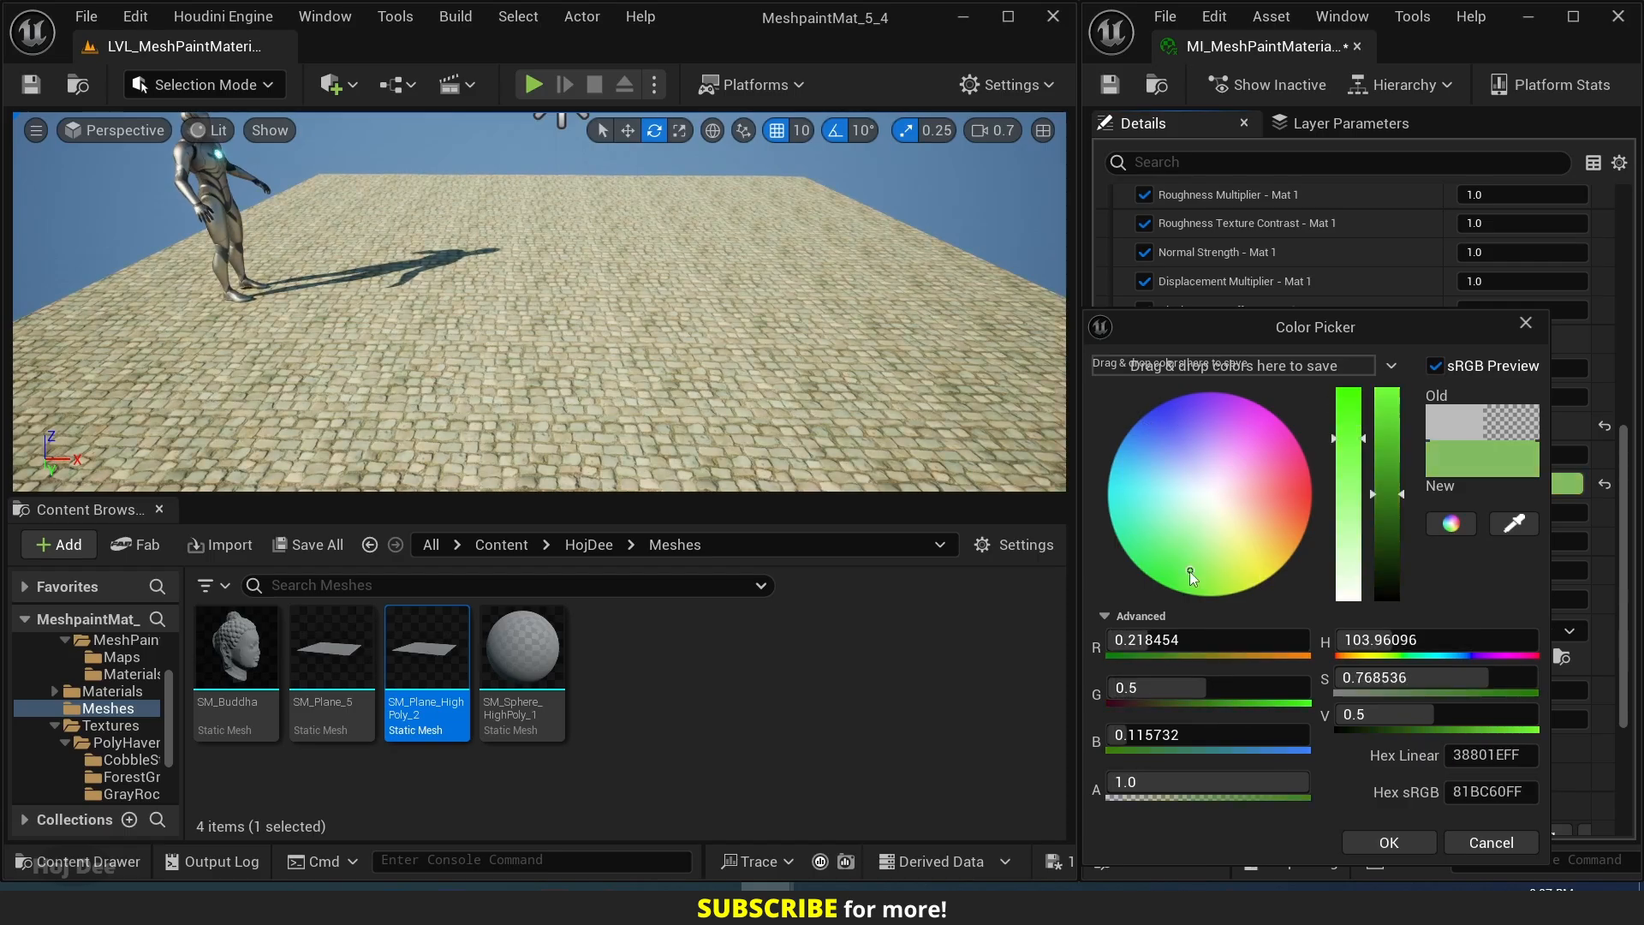
left_click(1491, 842)
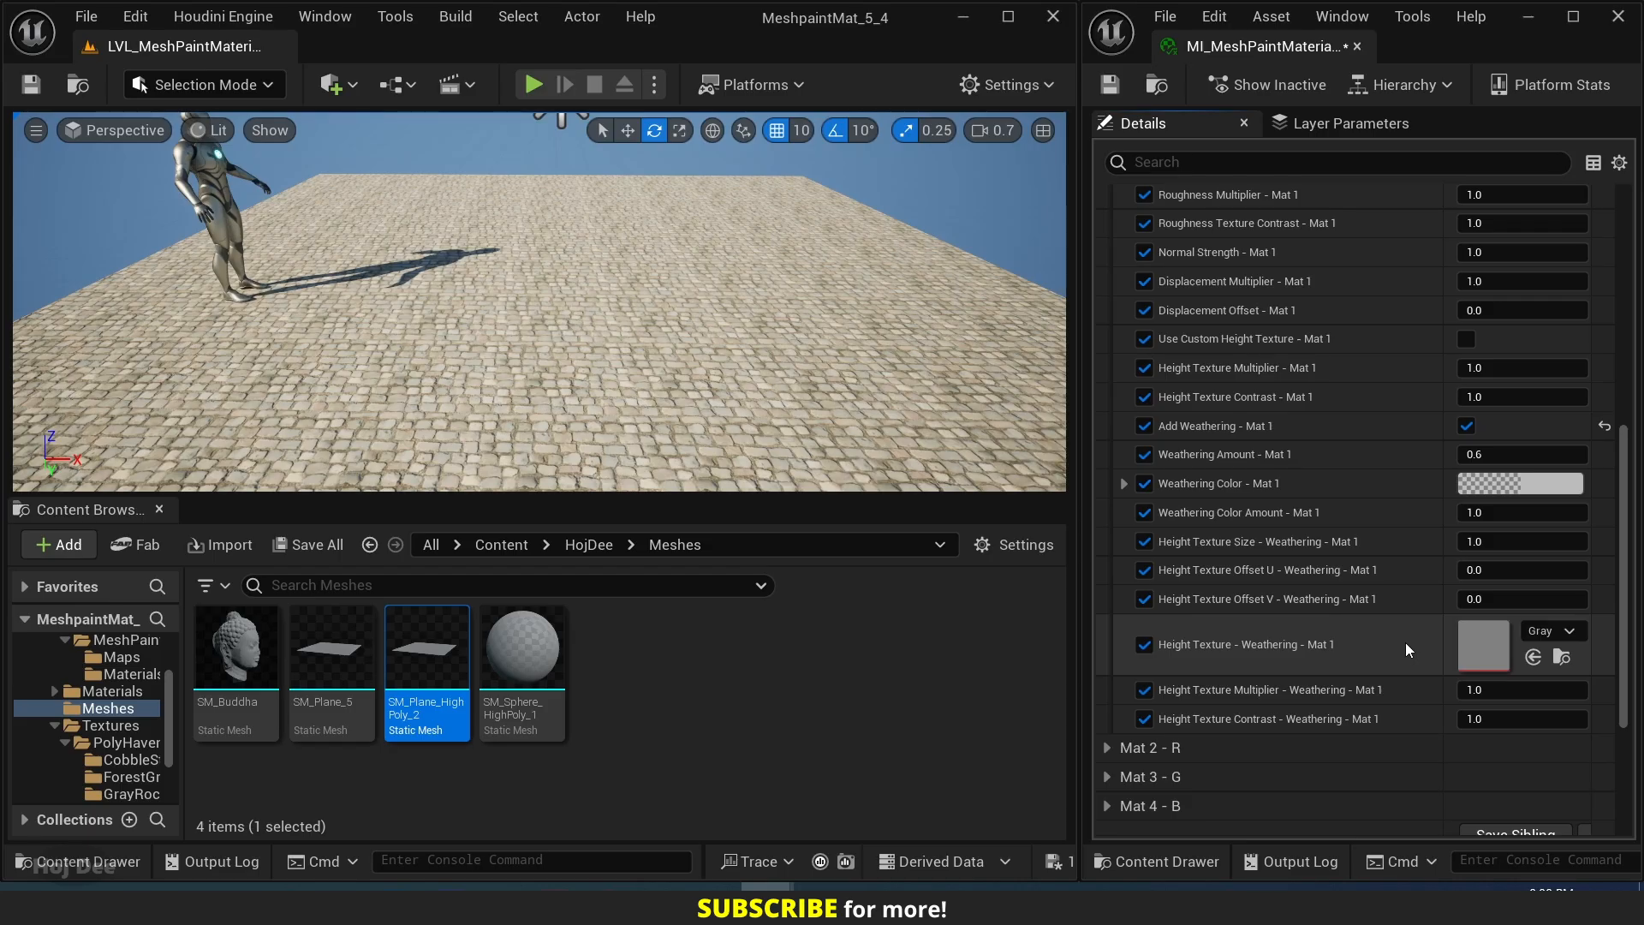
Find the Perlin noise texture and assign it as Height Texture - Weathering - Mat 1.
left_click(1546, 633)
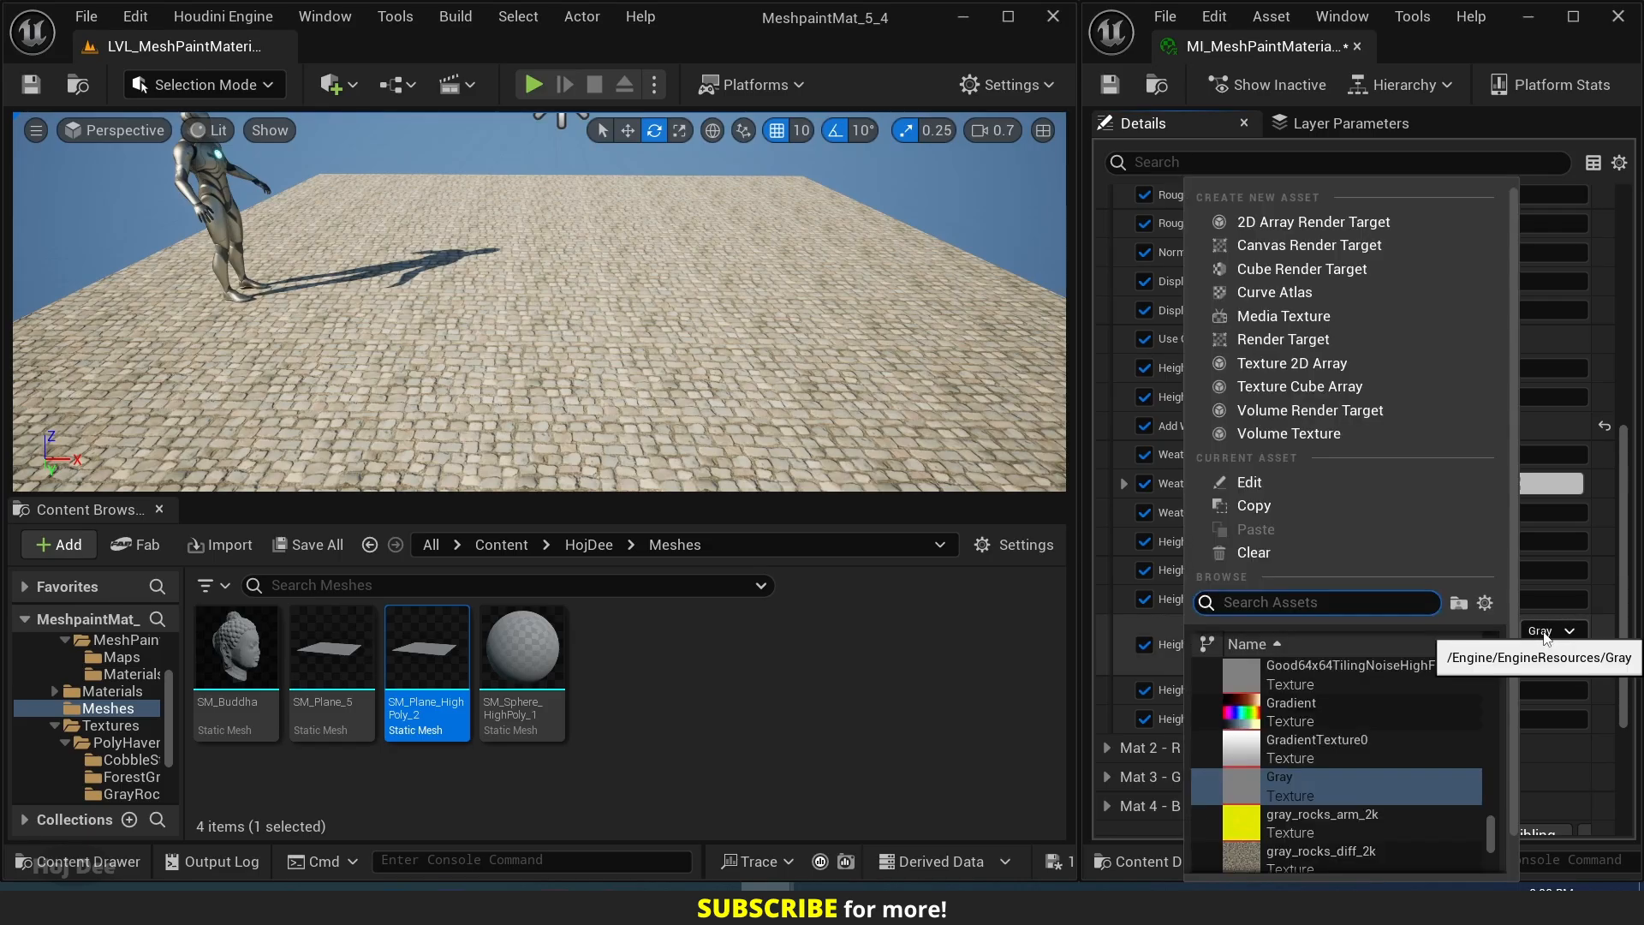
type("perlin noise")
left_click(1293, 676)
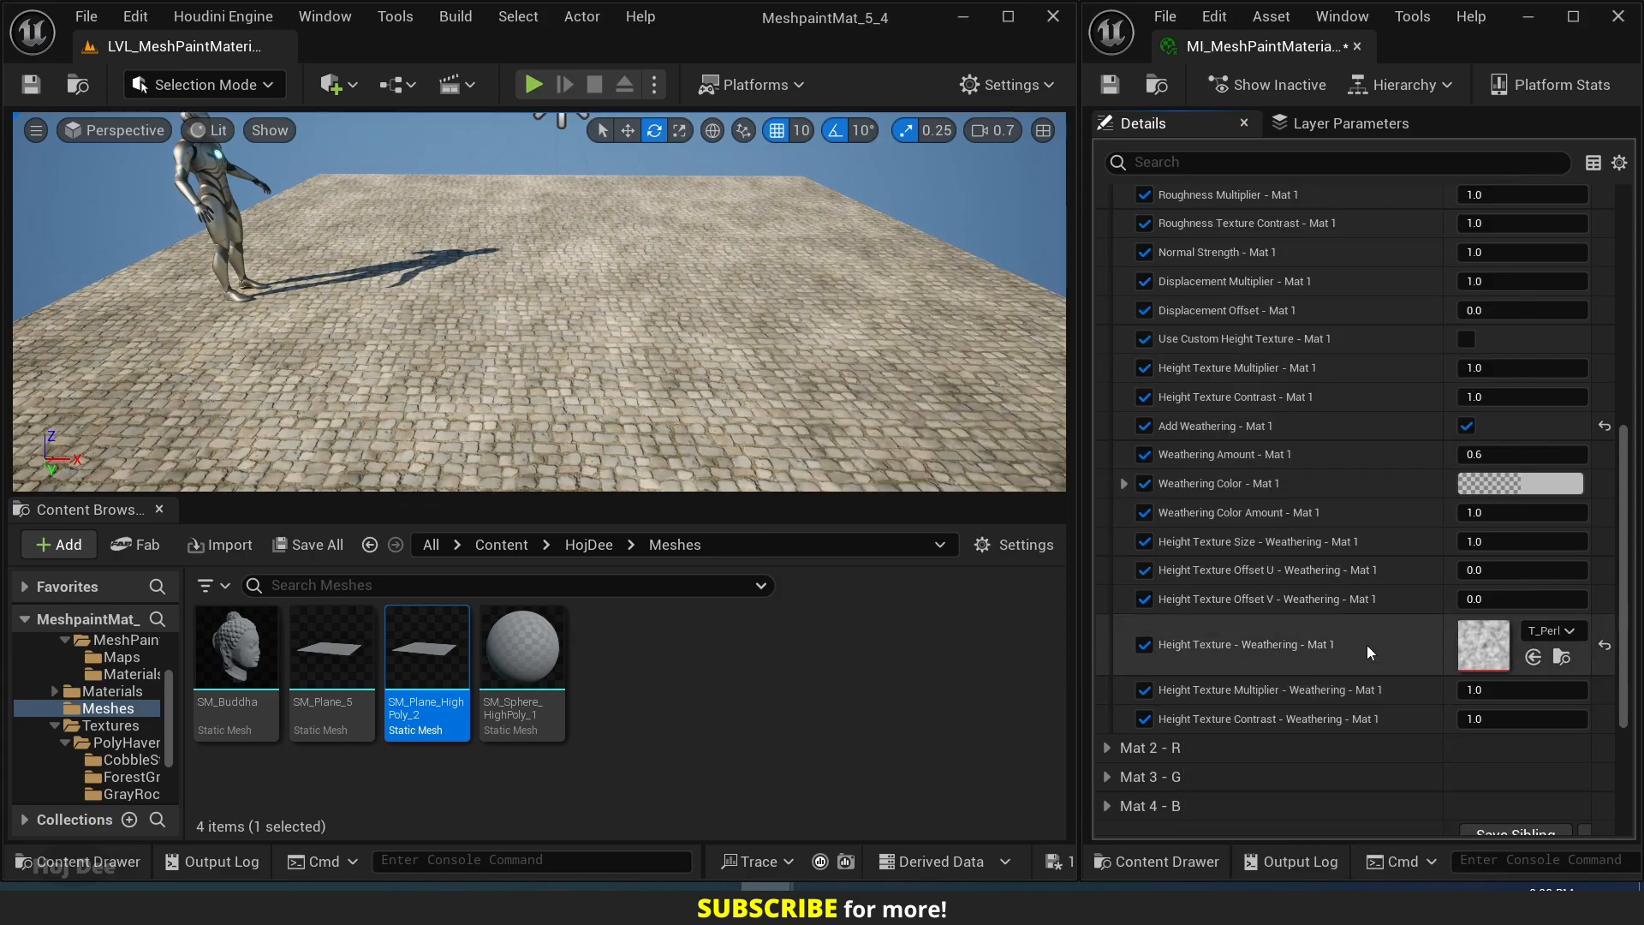
Set Weathering Amount - Mat 1 to 0.4 and Height Texture Size - Weathering - Mat 1 to 0.6.
left_click(1515, 454)
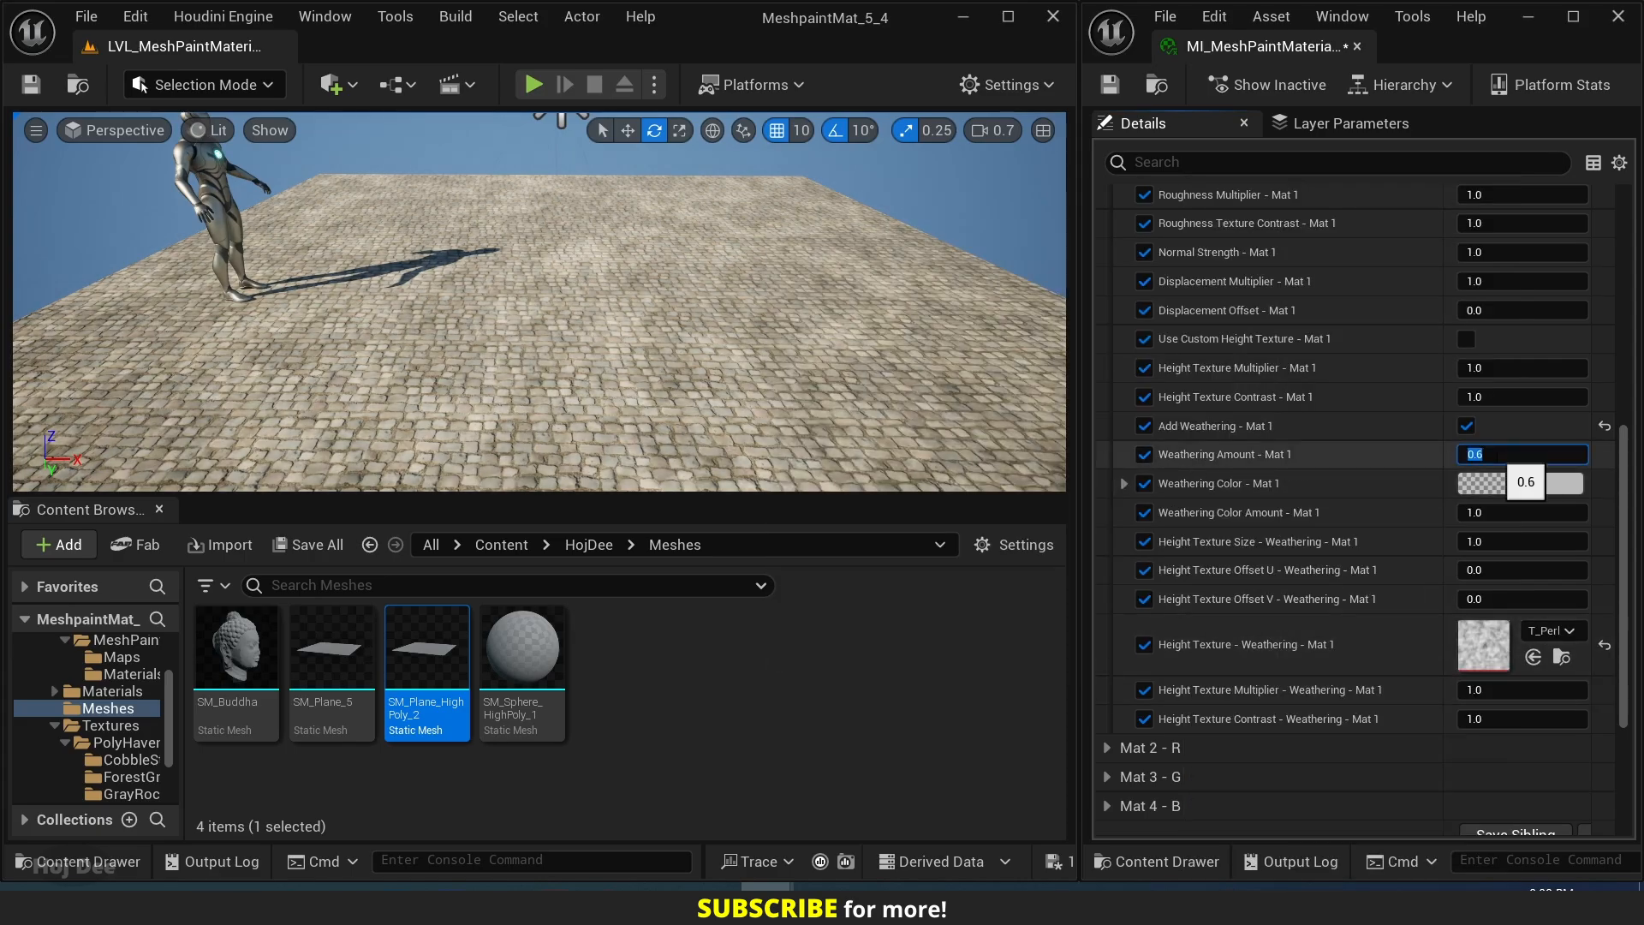
type("0.4")
key("Return")
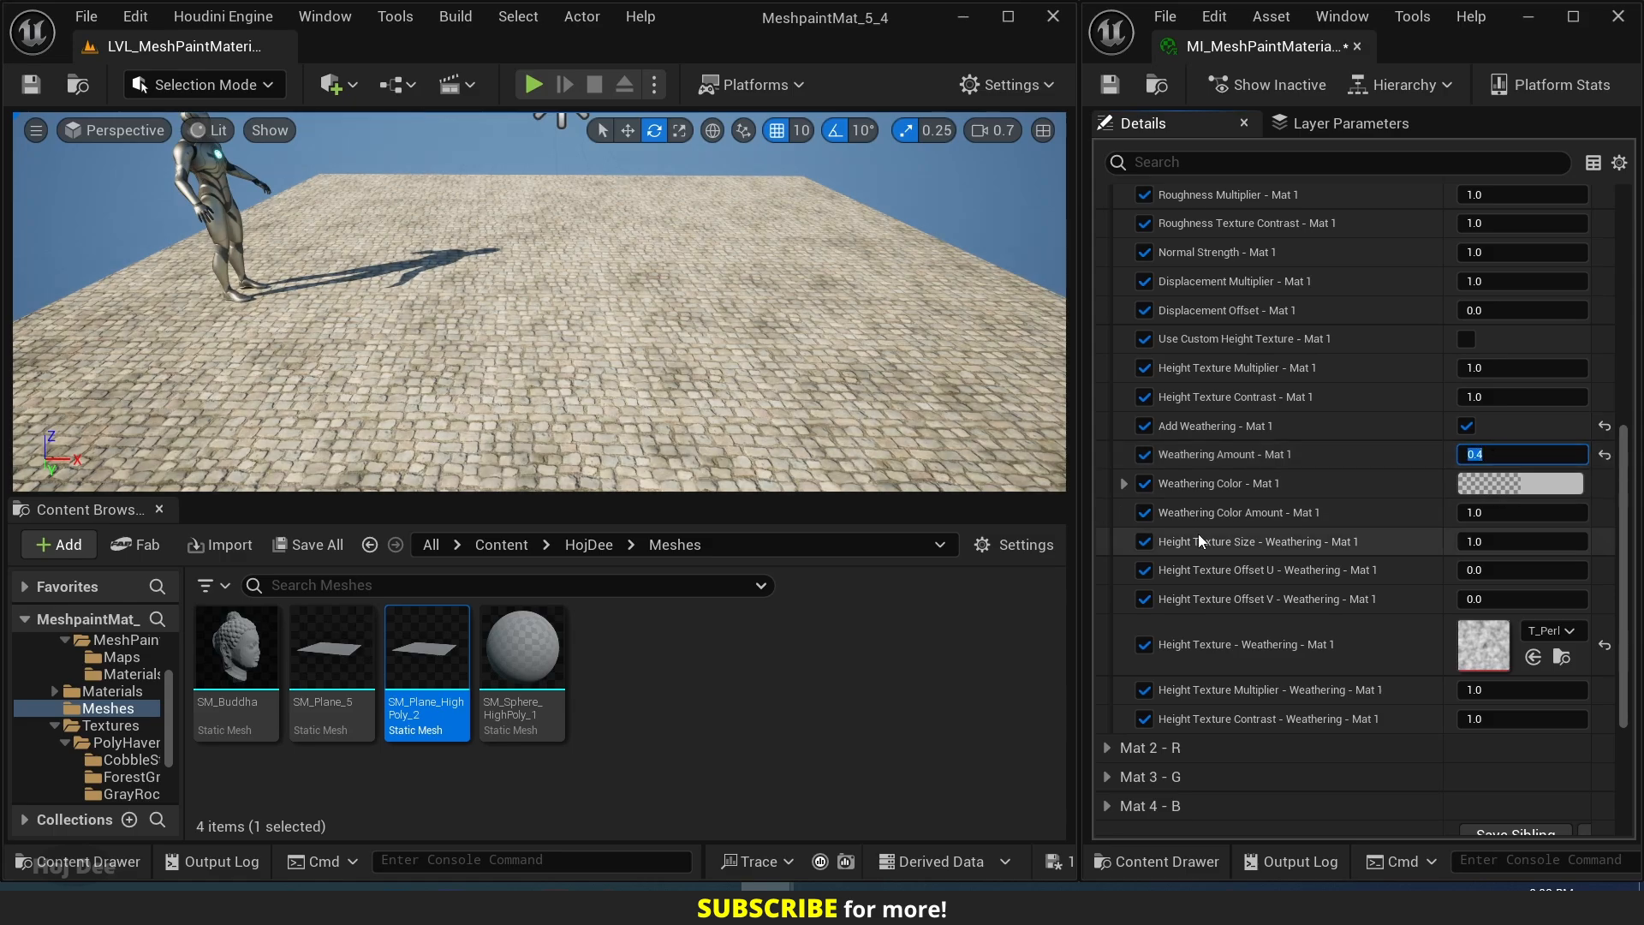
left_click(1486, 541)
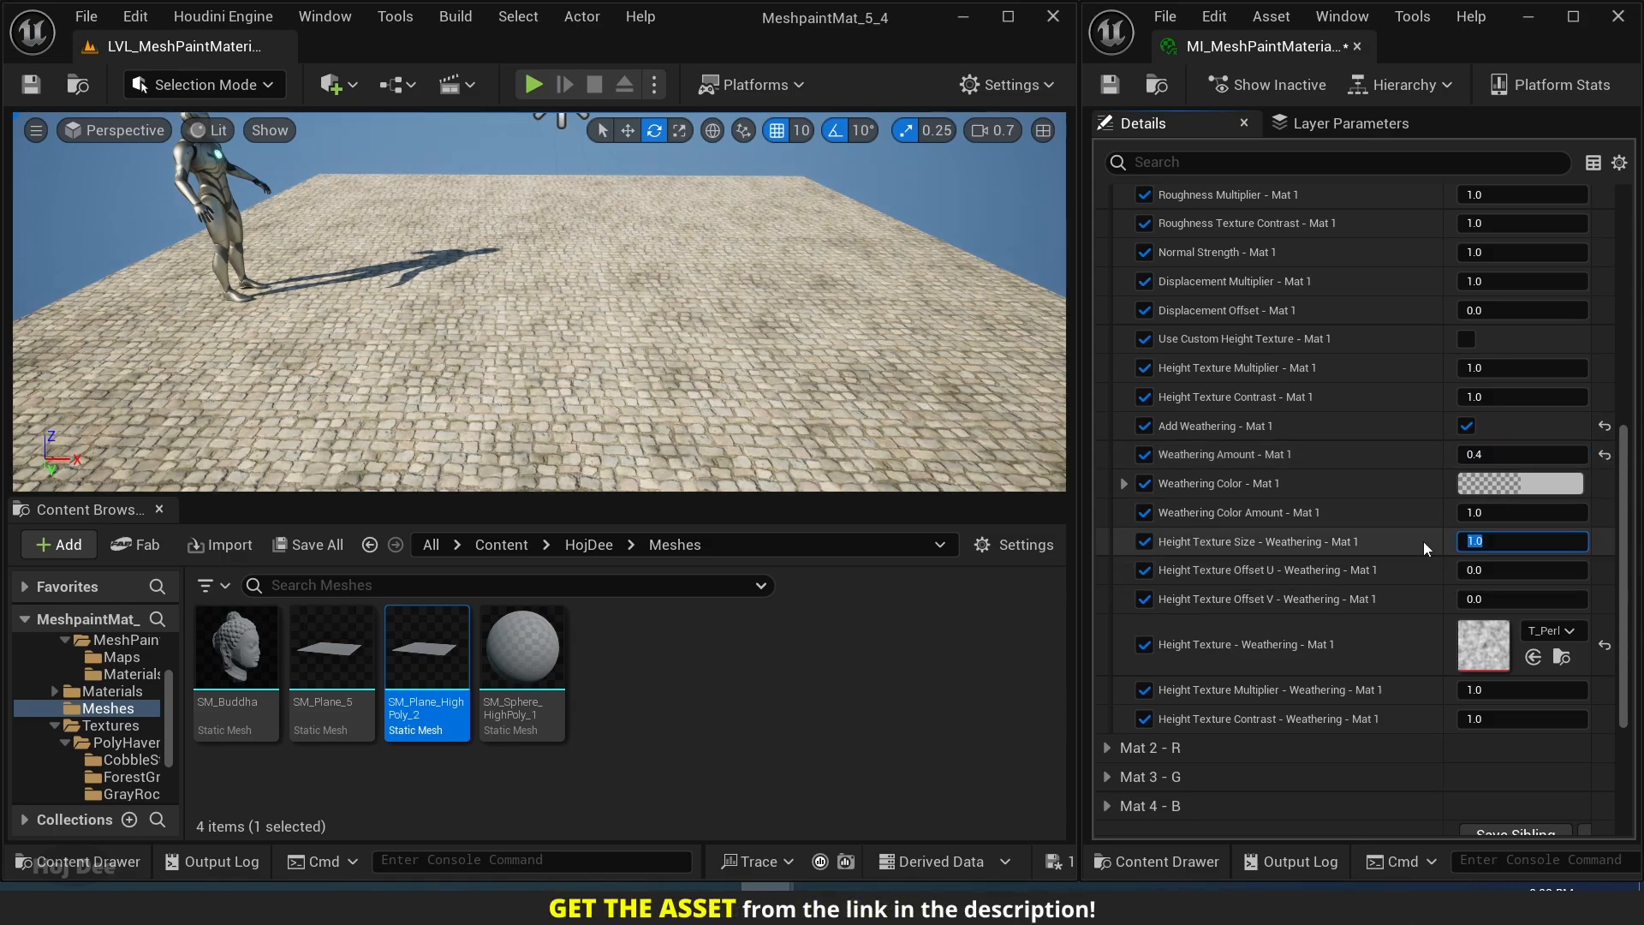
type("0.6")
key("Return")
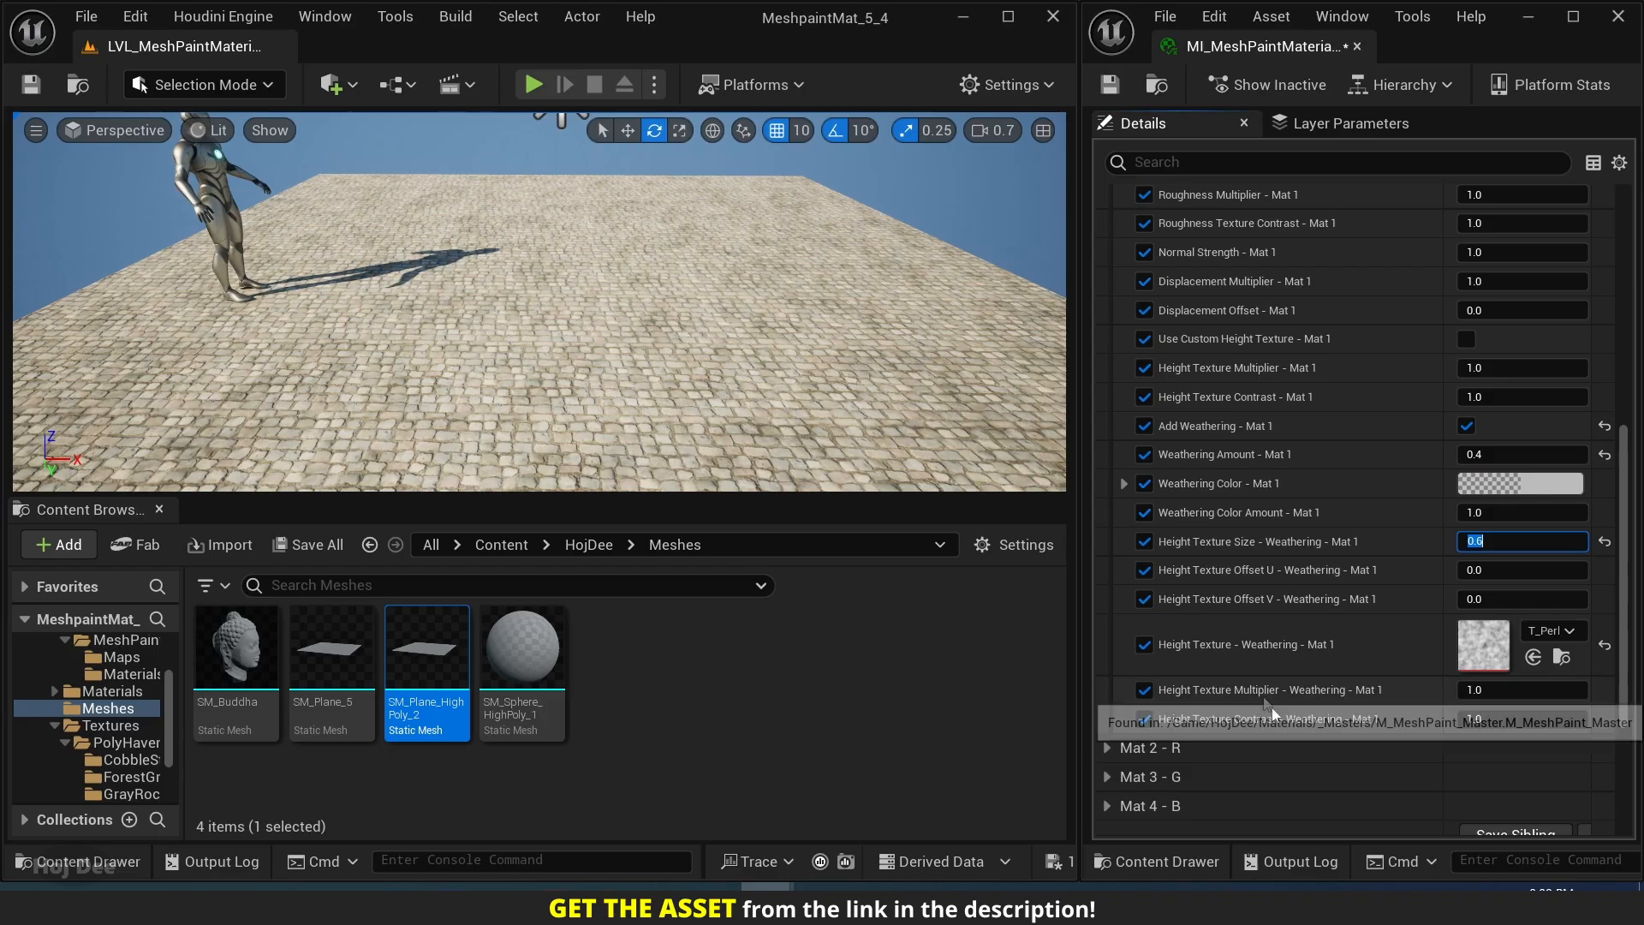
Set Height Texture Multiplier - Weathering - Mat 1 to 1.8 and Height Texture Contrast - Weathering - Mat 1 to 1.5.
left_click(1474, 689)
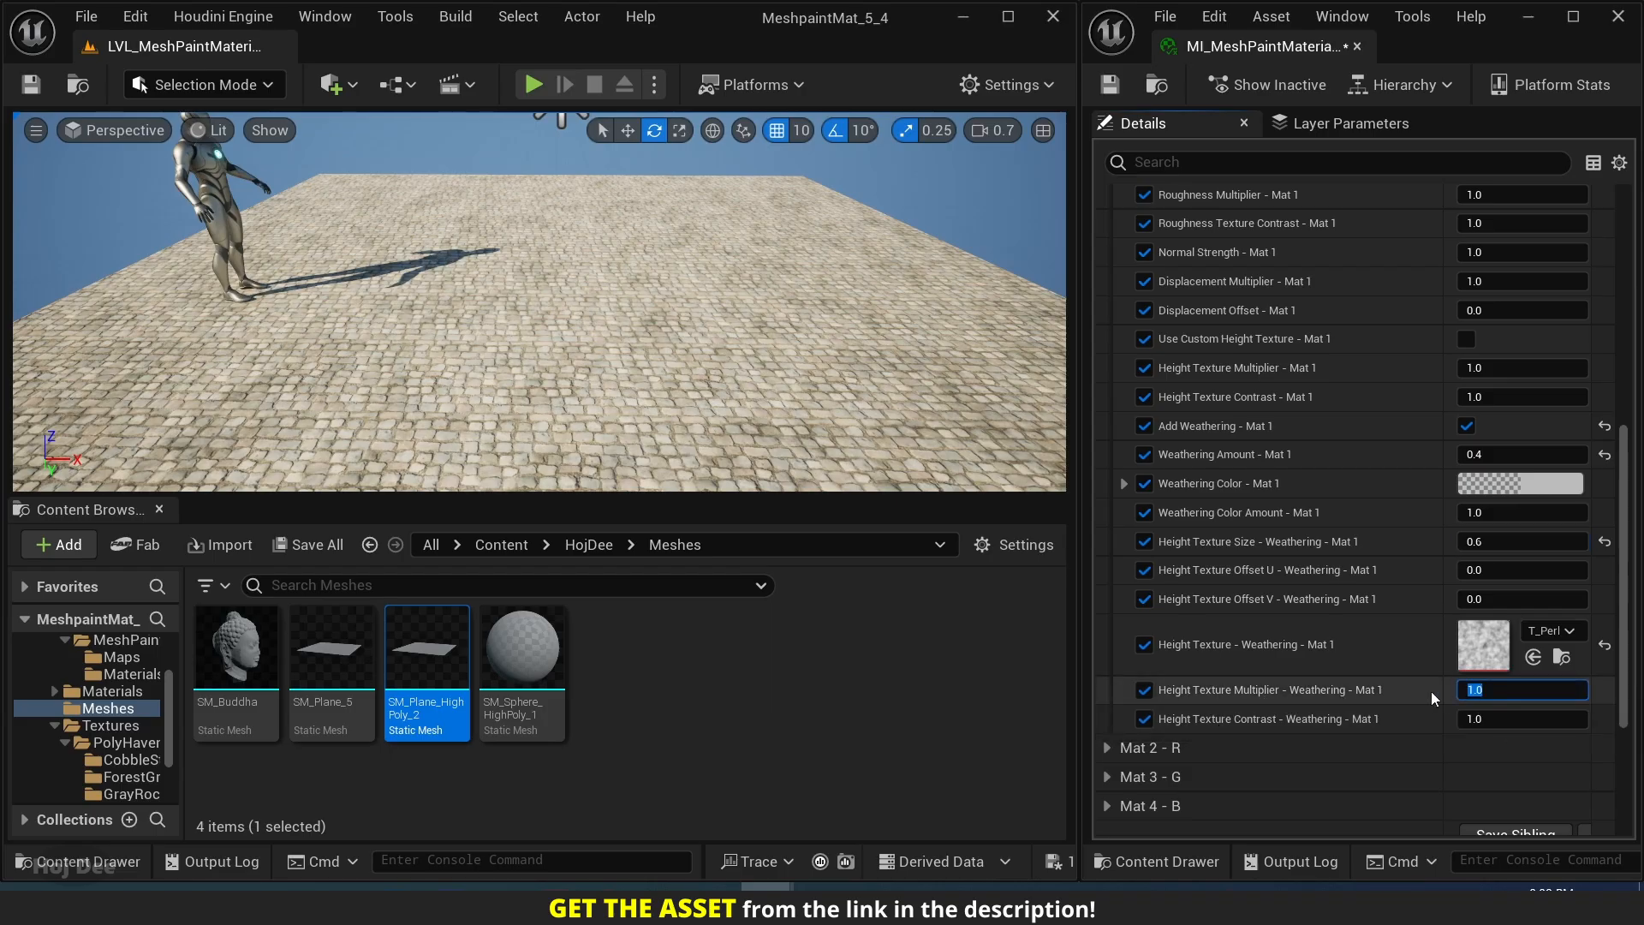
type("1.8")
key("Return")
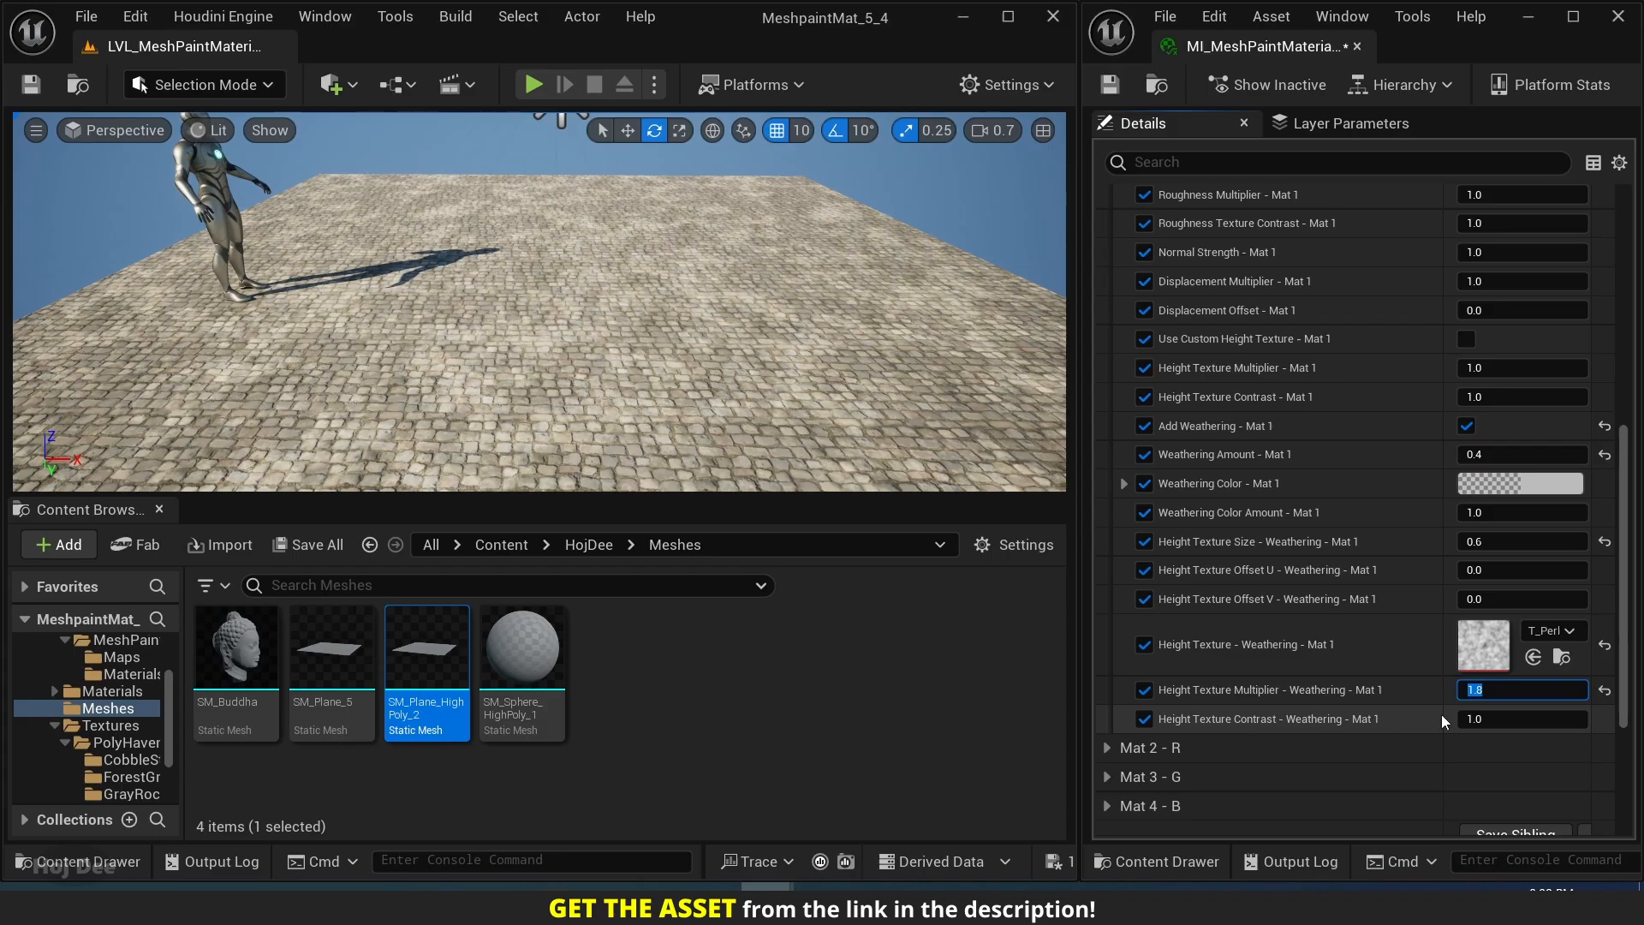
left_click(1473, 718)
type("1.")
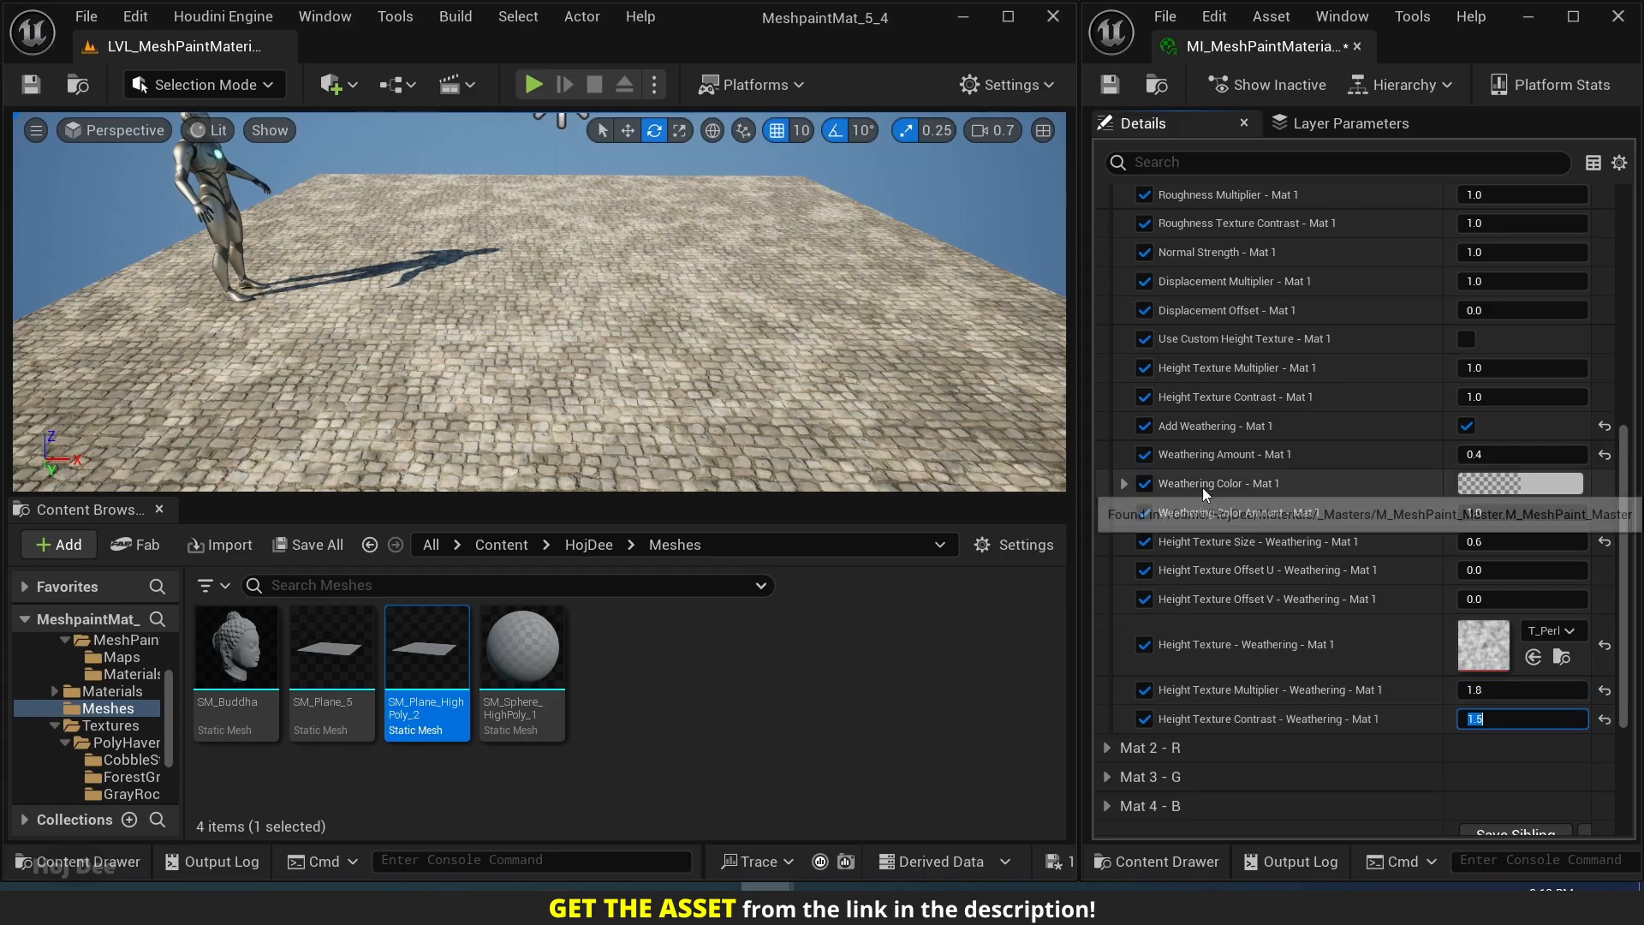
Set Weathering Color - Mat 1 to a dark mustard yellow, about hex sRGB 8D7A1E.
left_click(1487, 484)
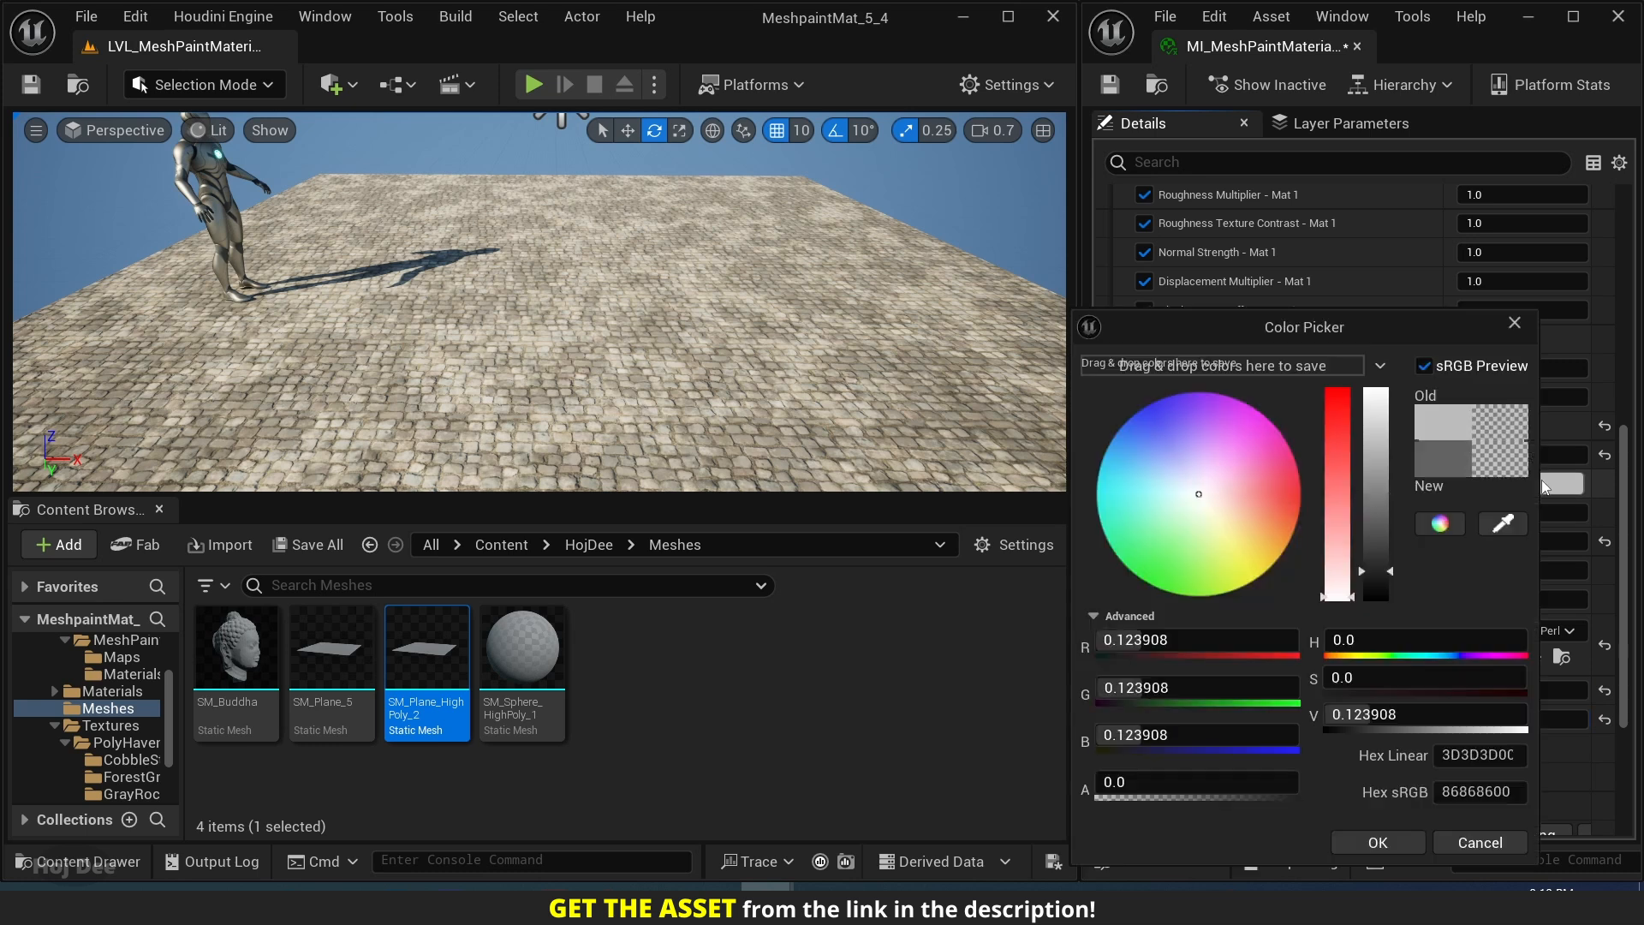
left_click(1270, 560)
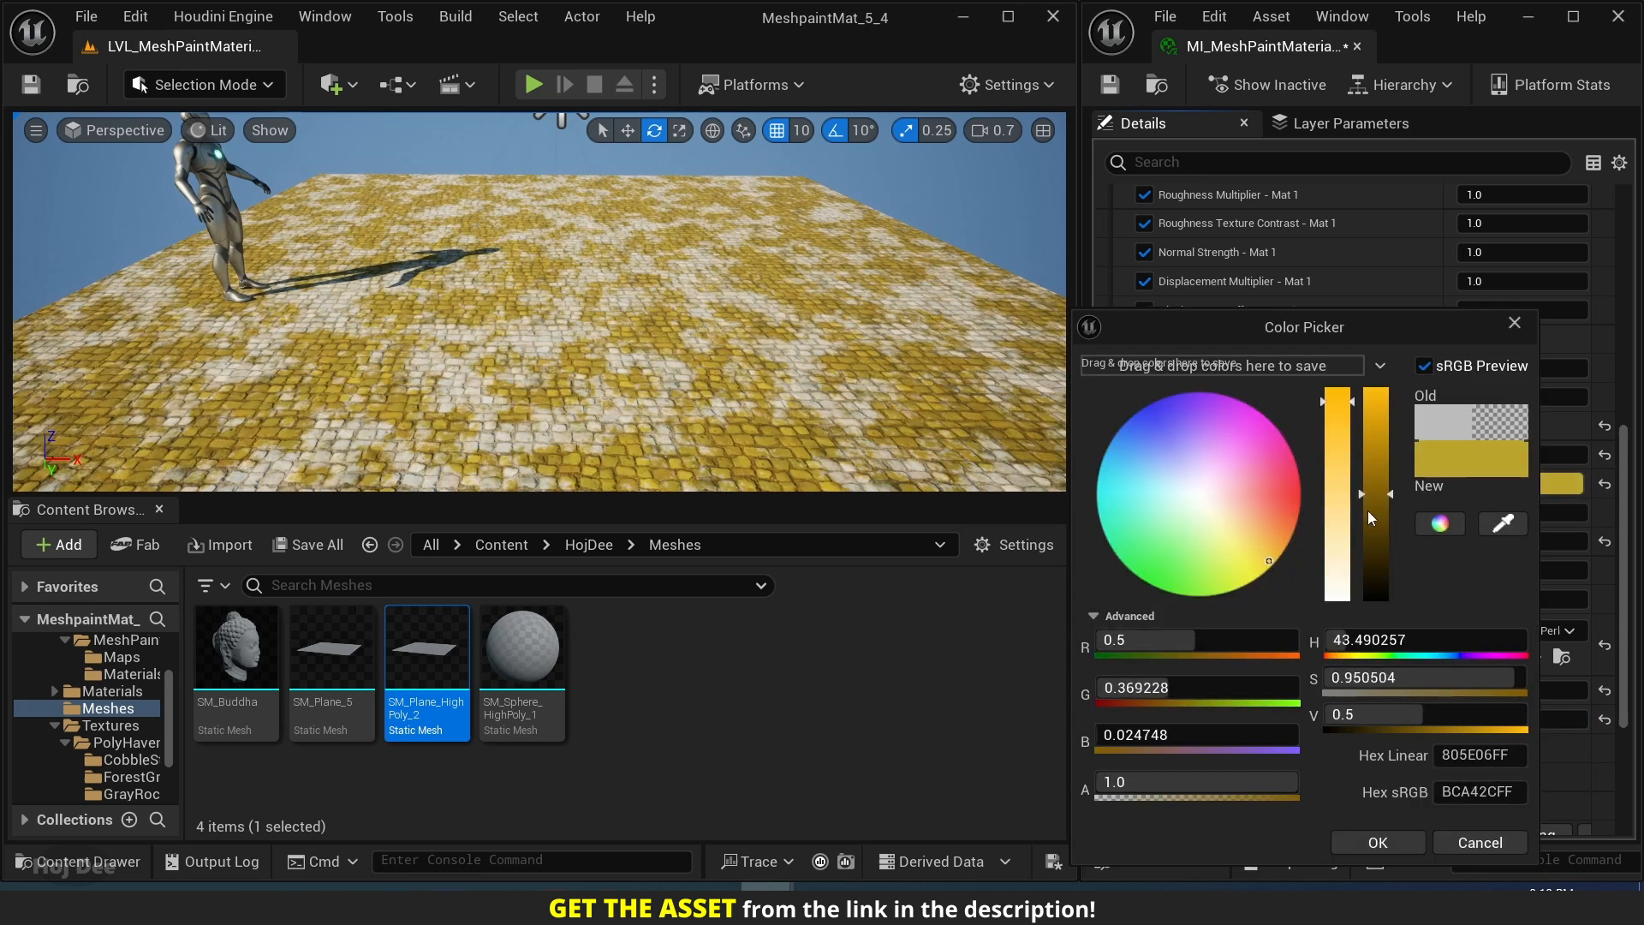
left_click(1375, 534)
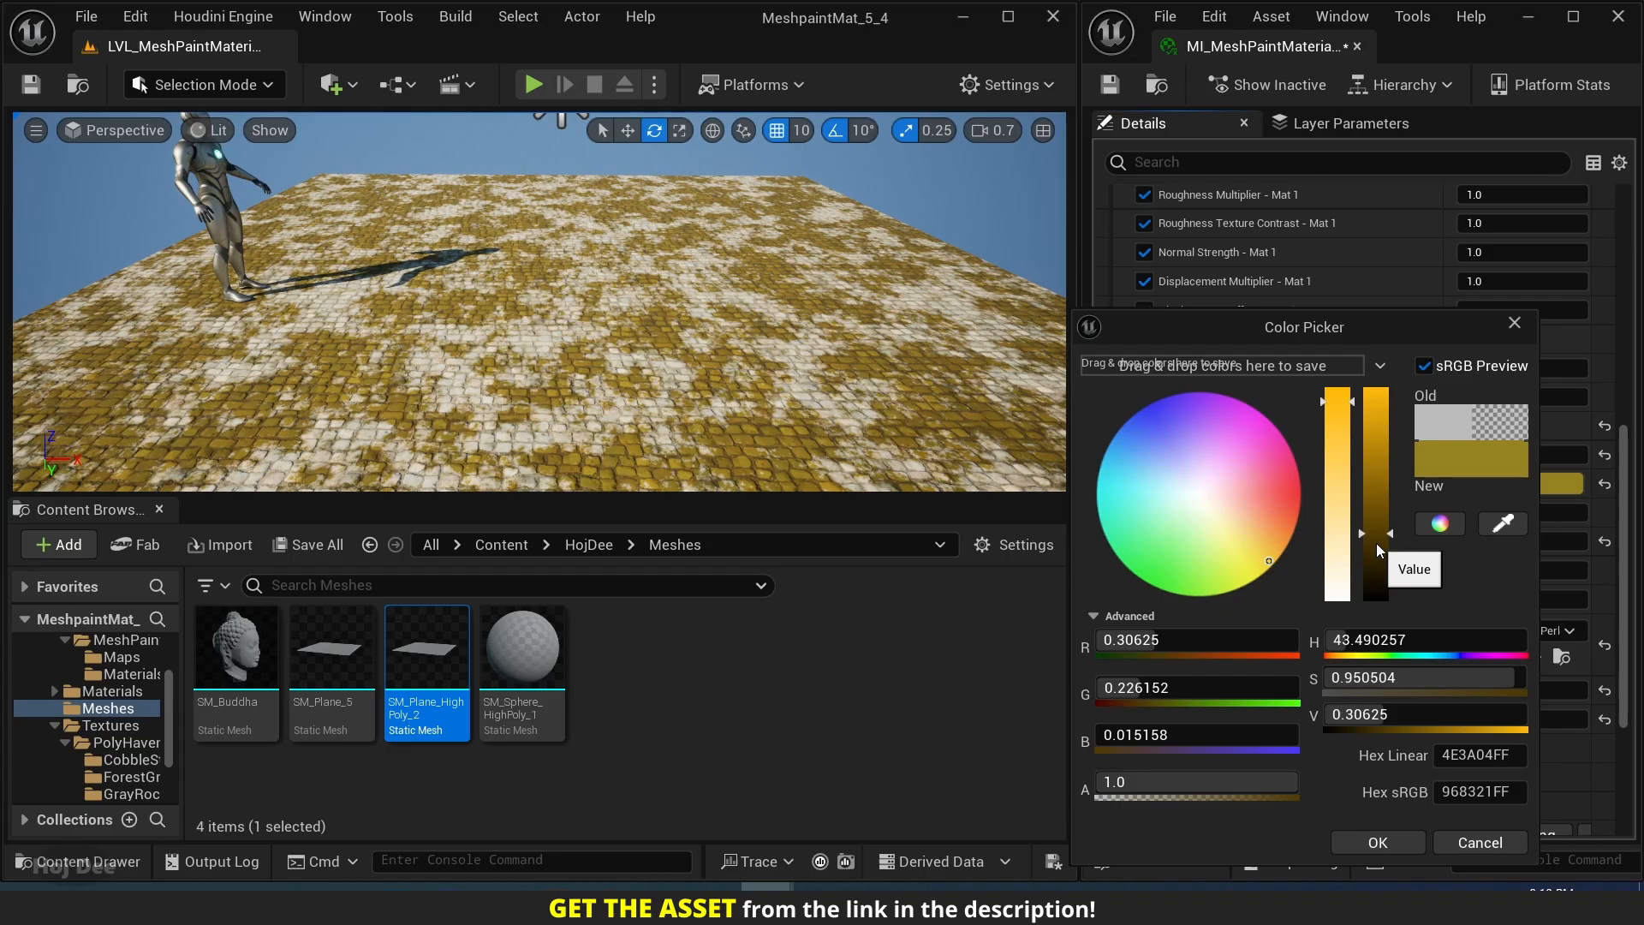
left_click(1376, 543)
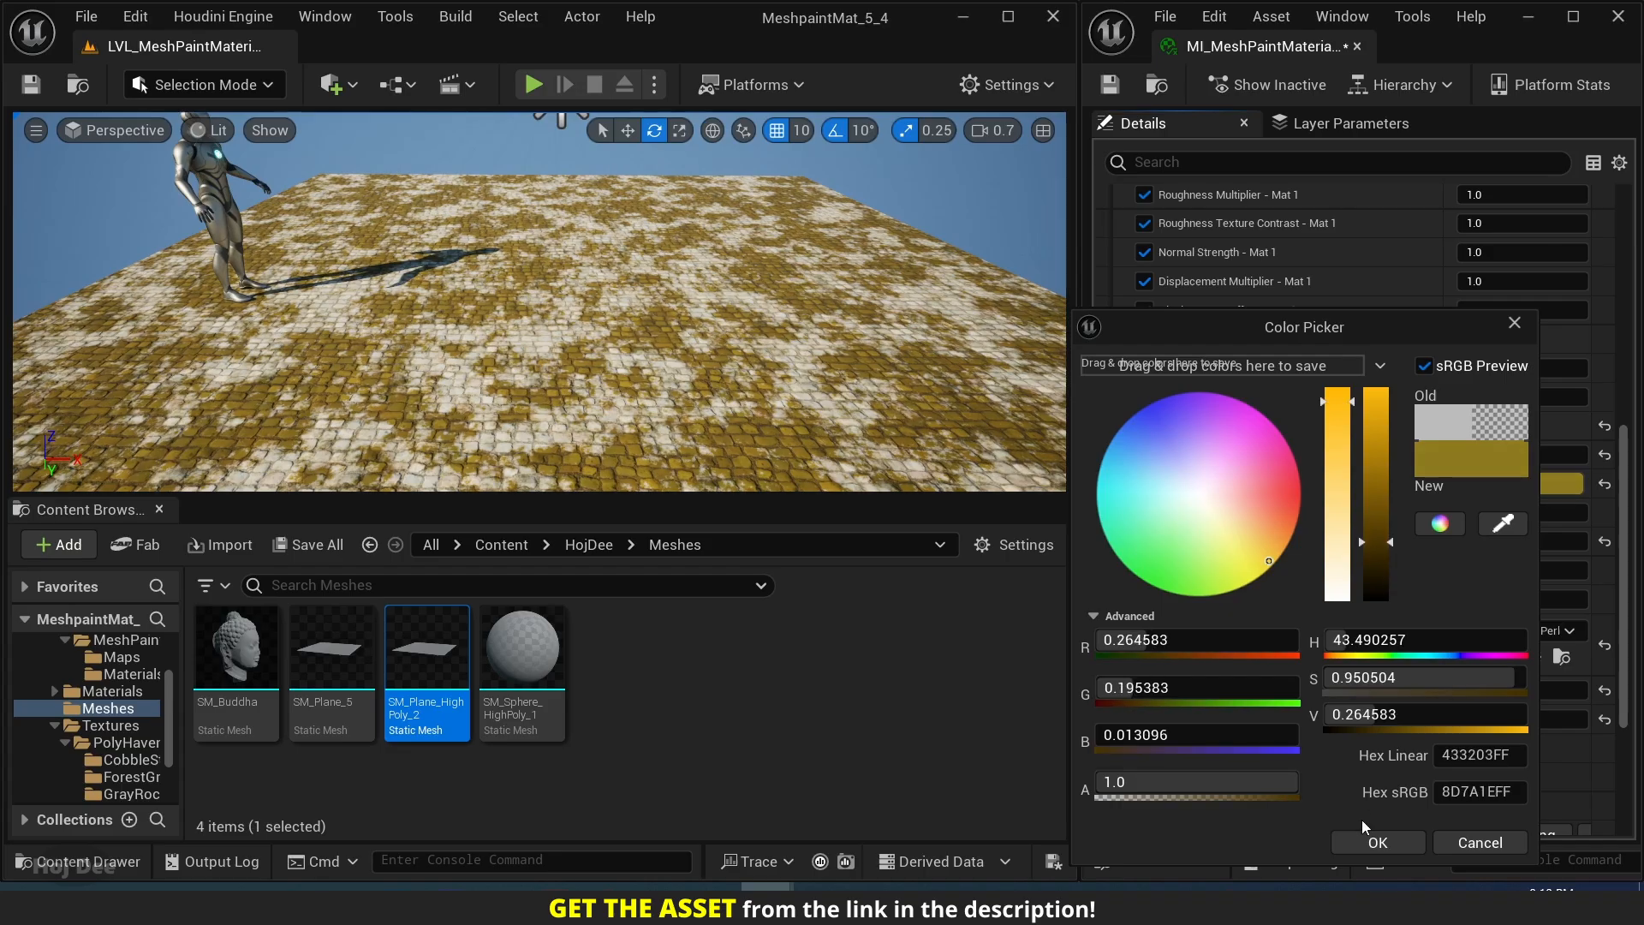
left_click(1374, 843)
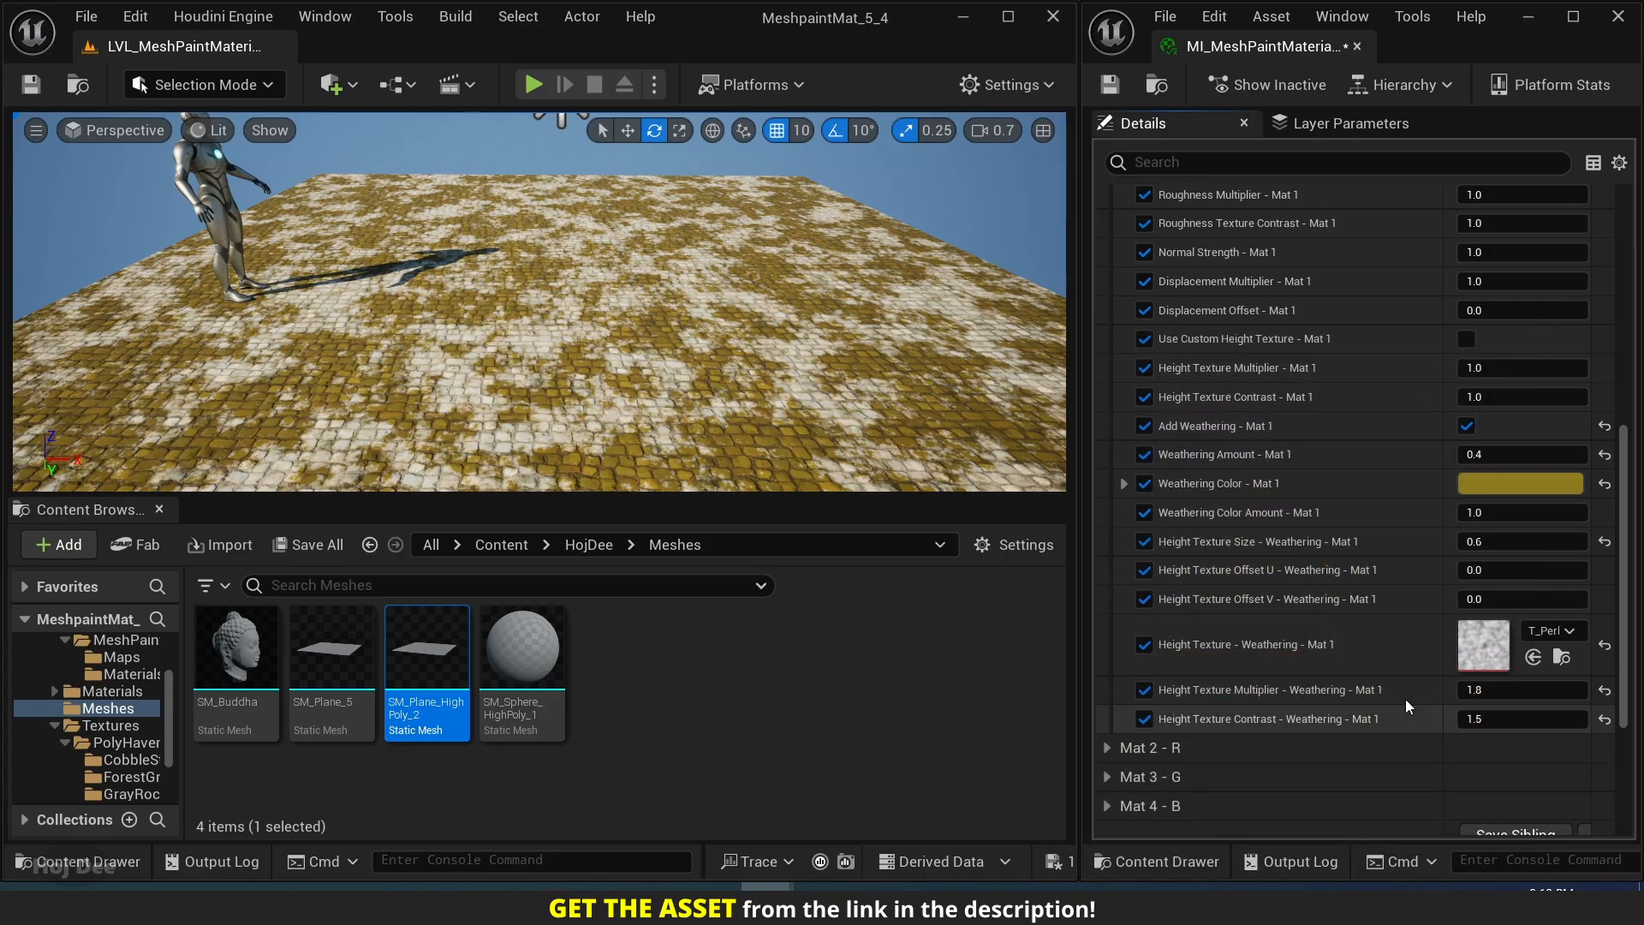
Try Weathering Color Amount - Mat 1 at 0.3, and set it to 0.45.
left_click(1481, 512)
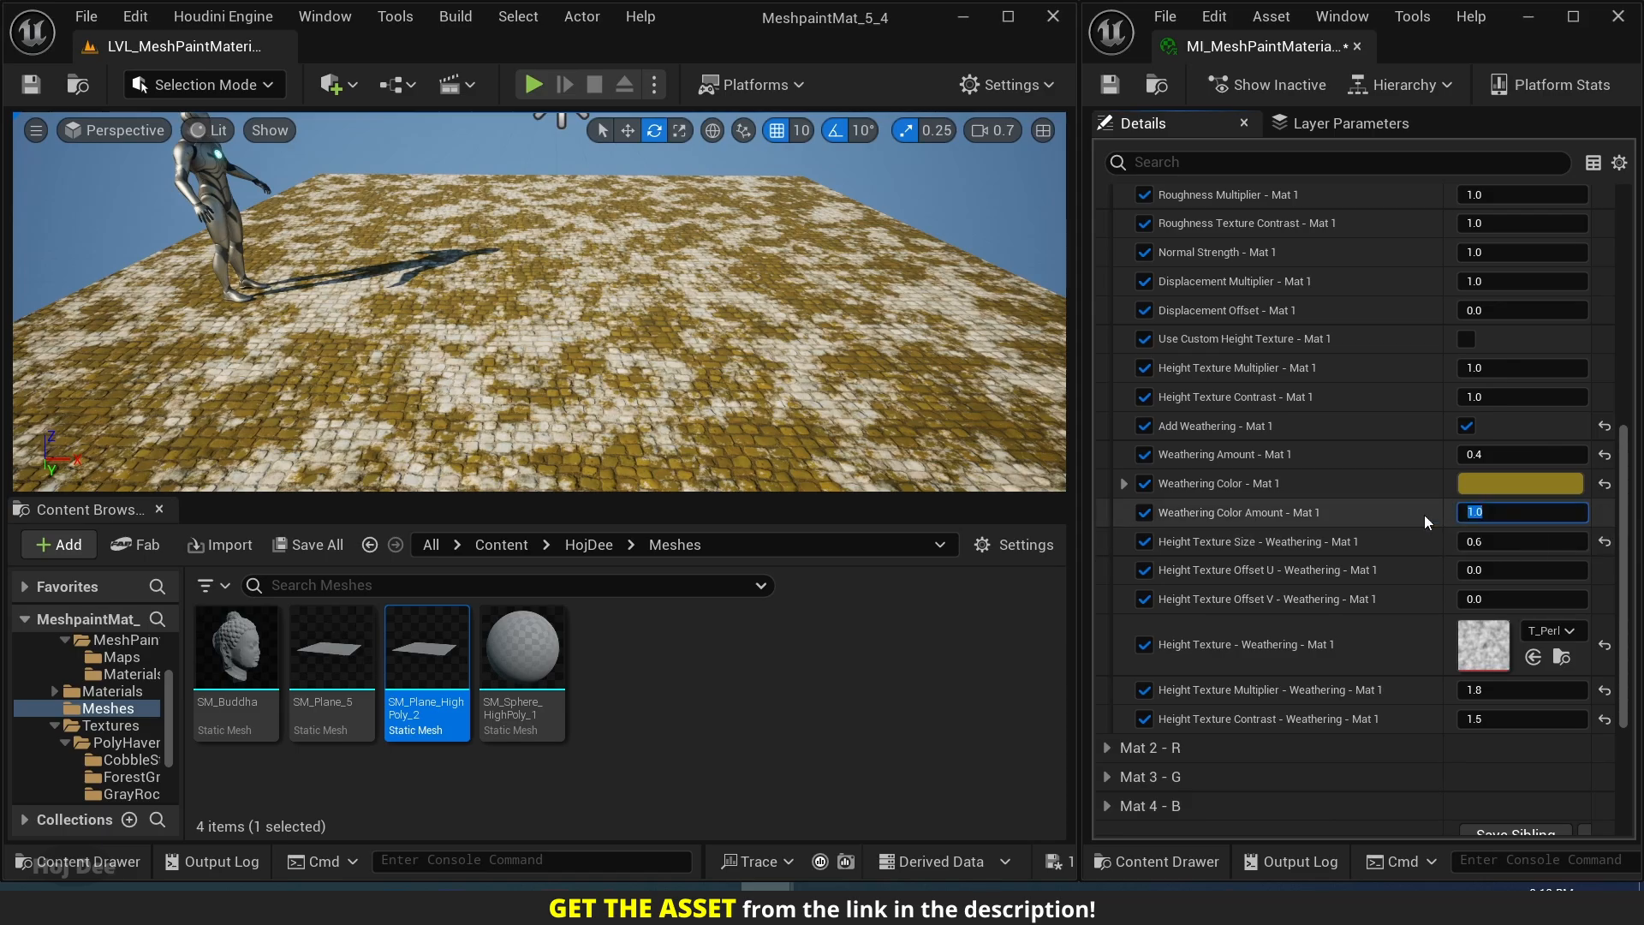
type("0.3")
key("Return")
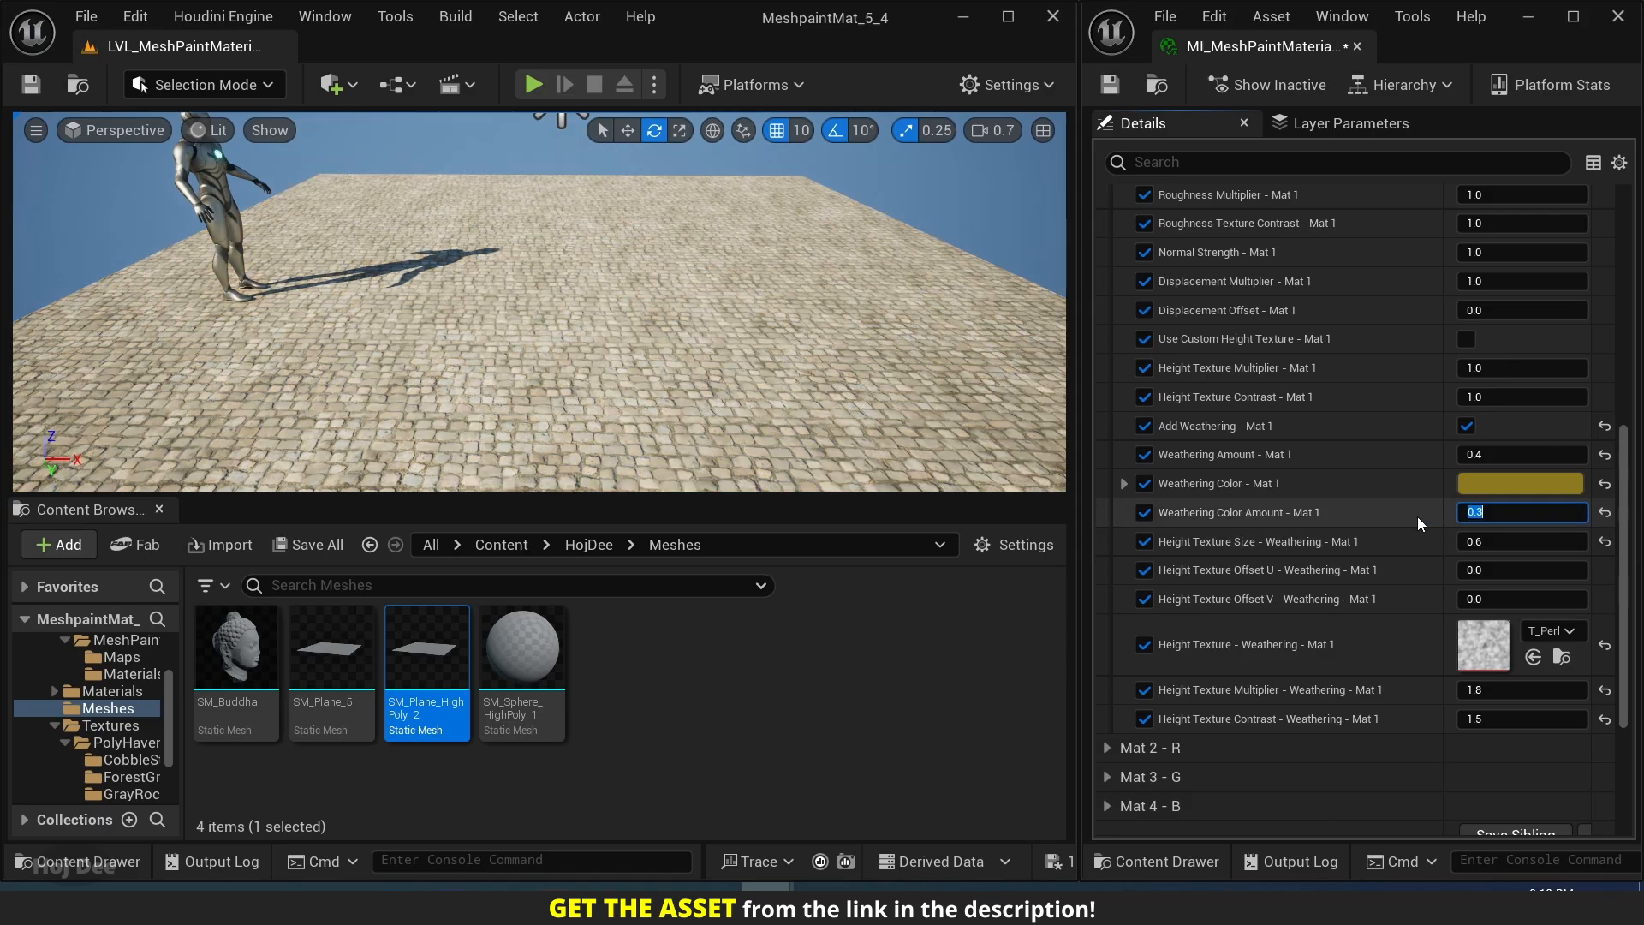
type("0.45")
key("Return")
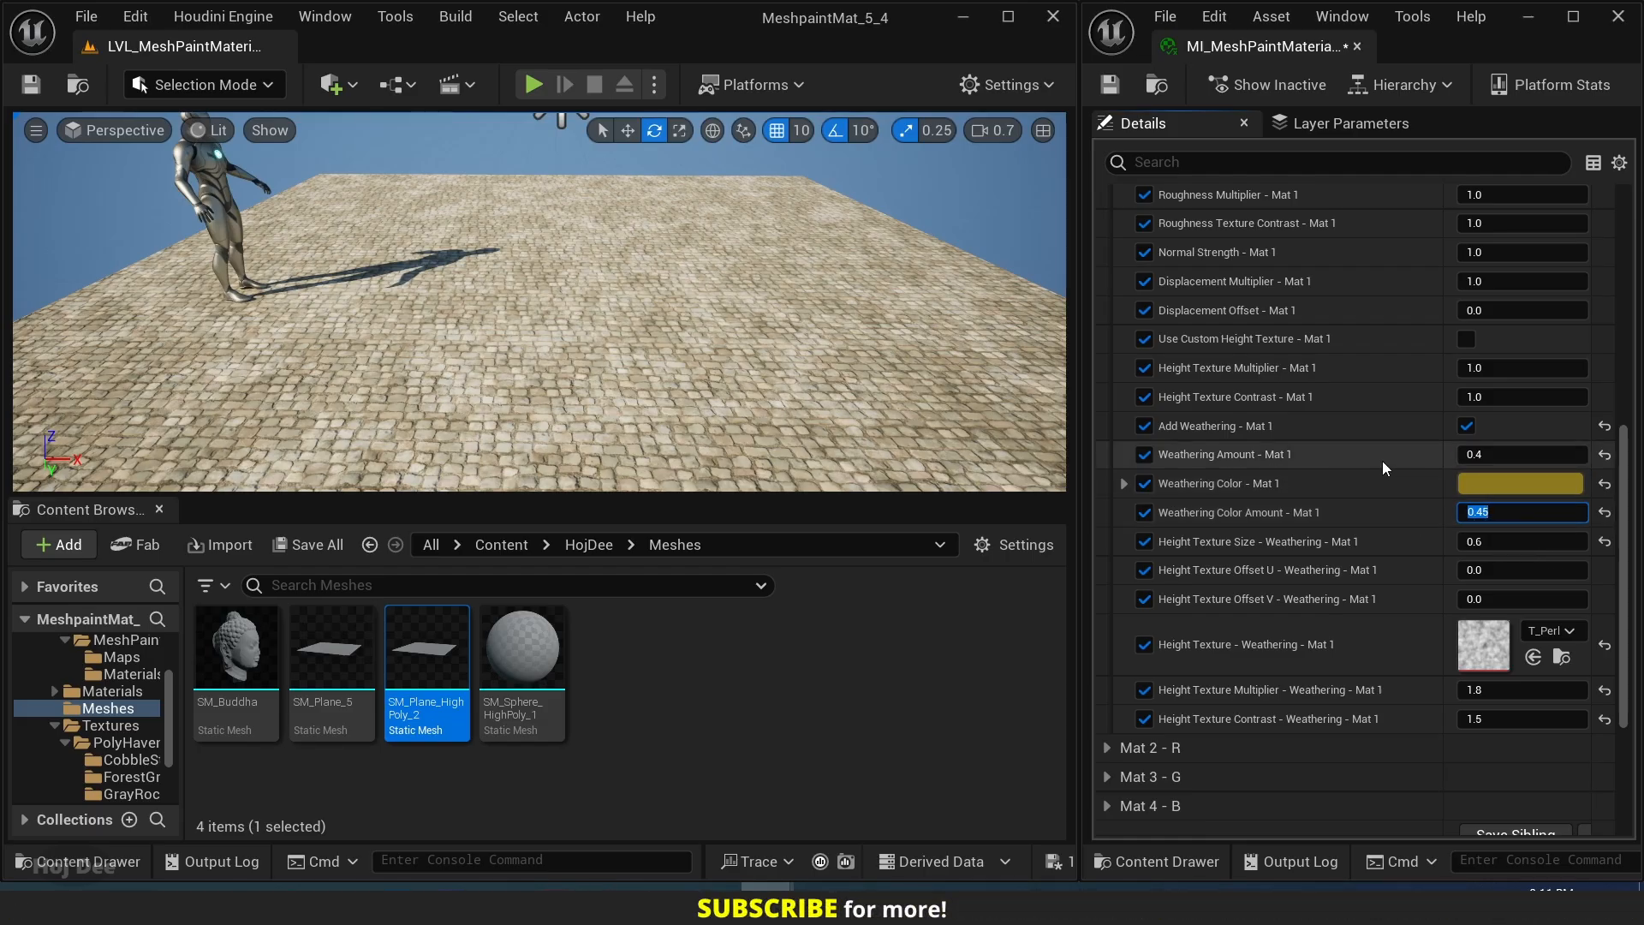
Try Weathering Amount - Mat 1 at increasing values of 0.2, 0.6, 0.7 and 1.
left_click(1454, 454)
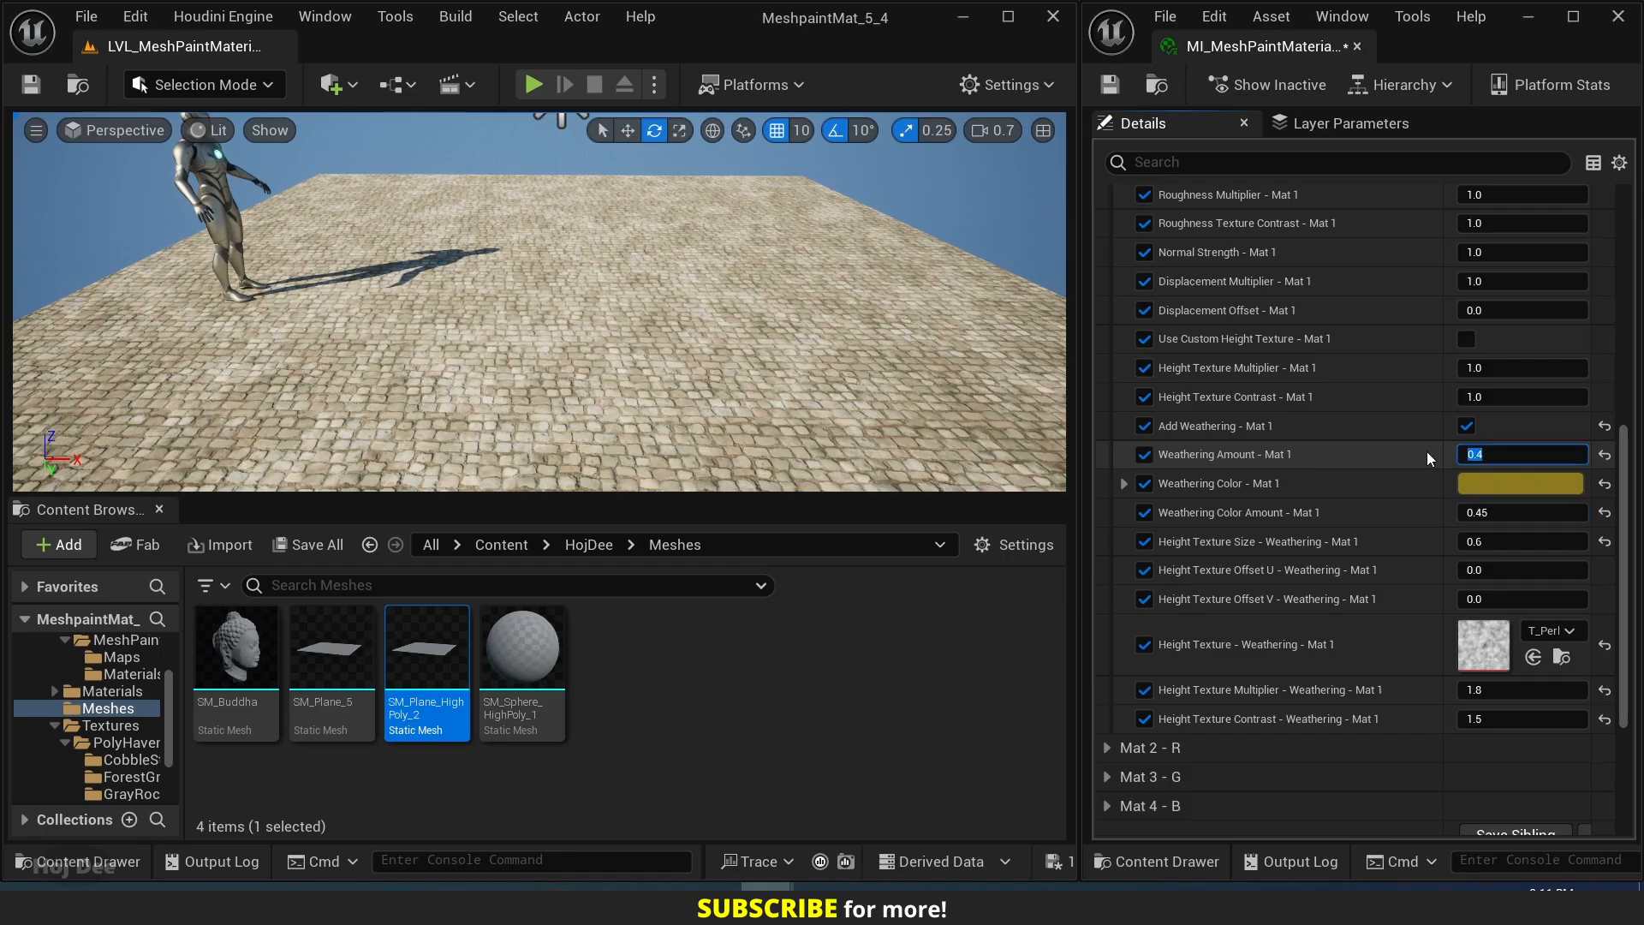
type("0.")
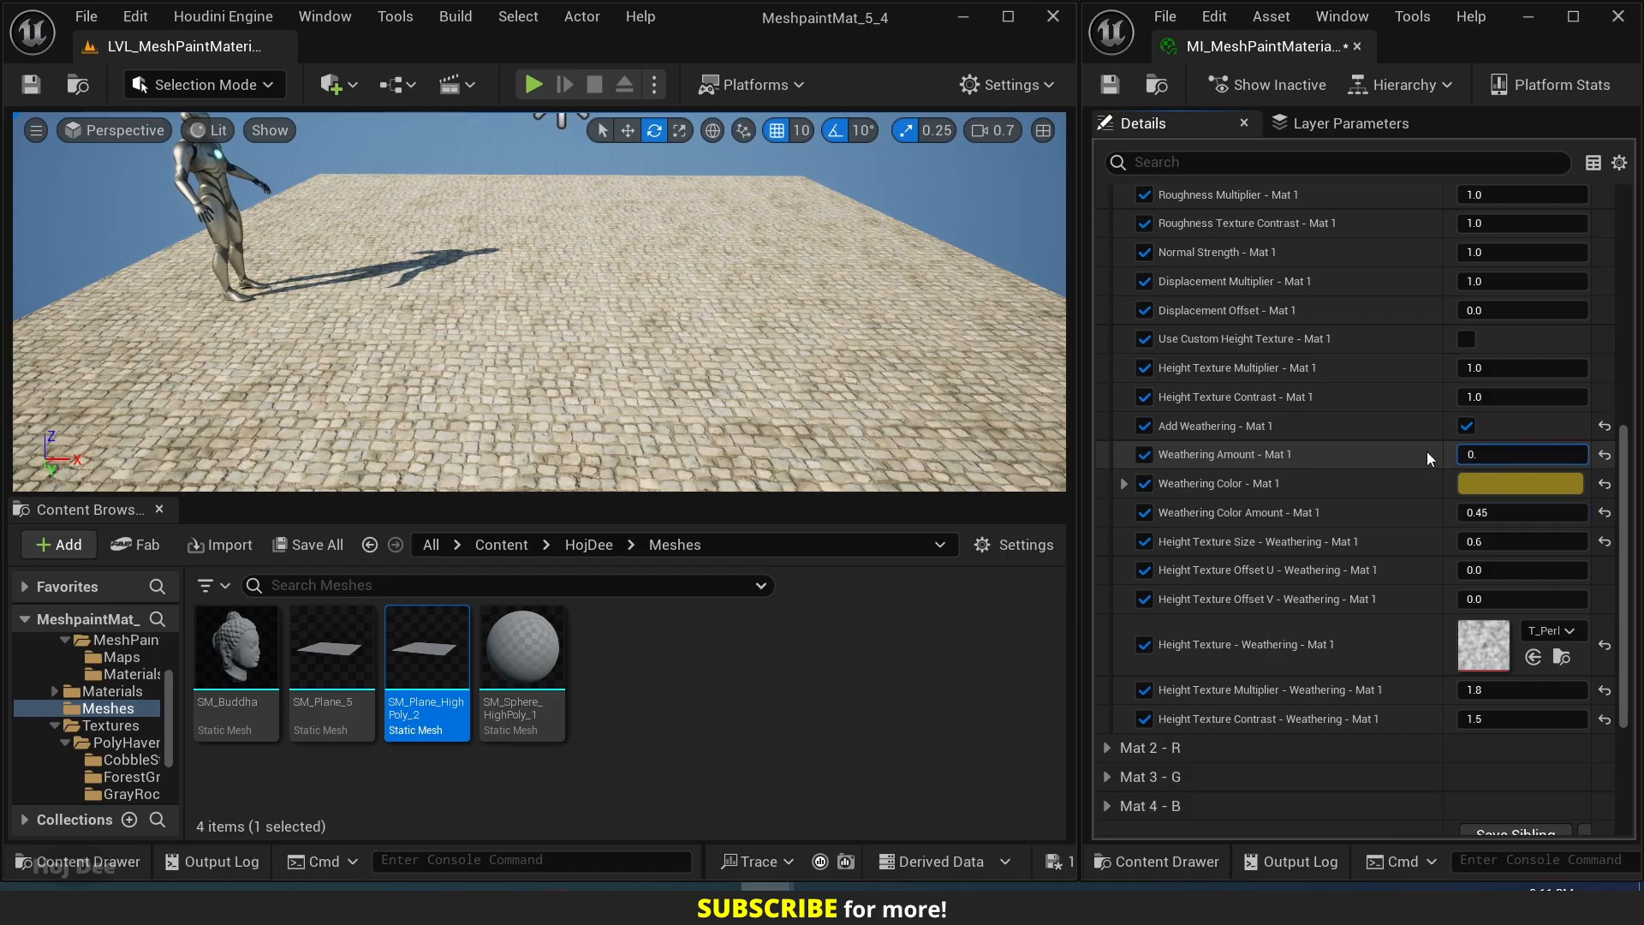
type("2")
key("Return")
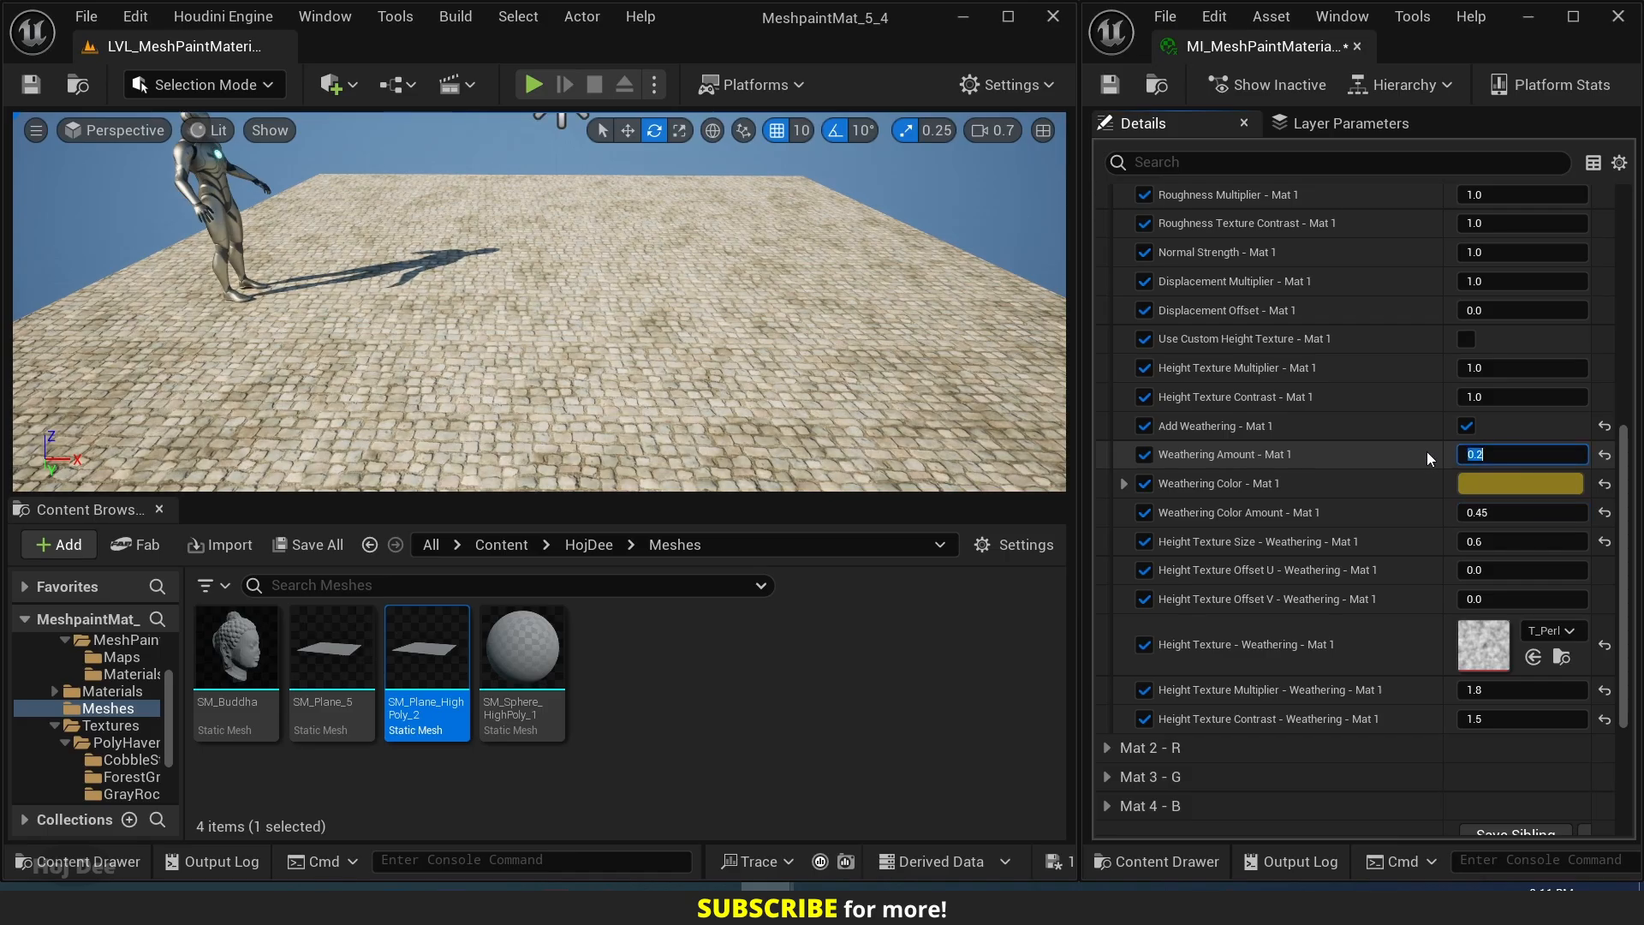
type("0.")
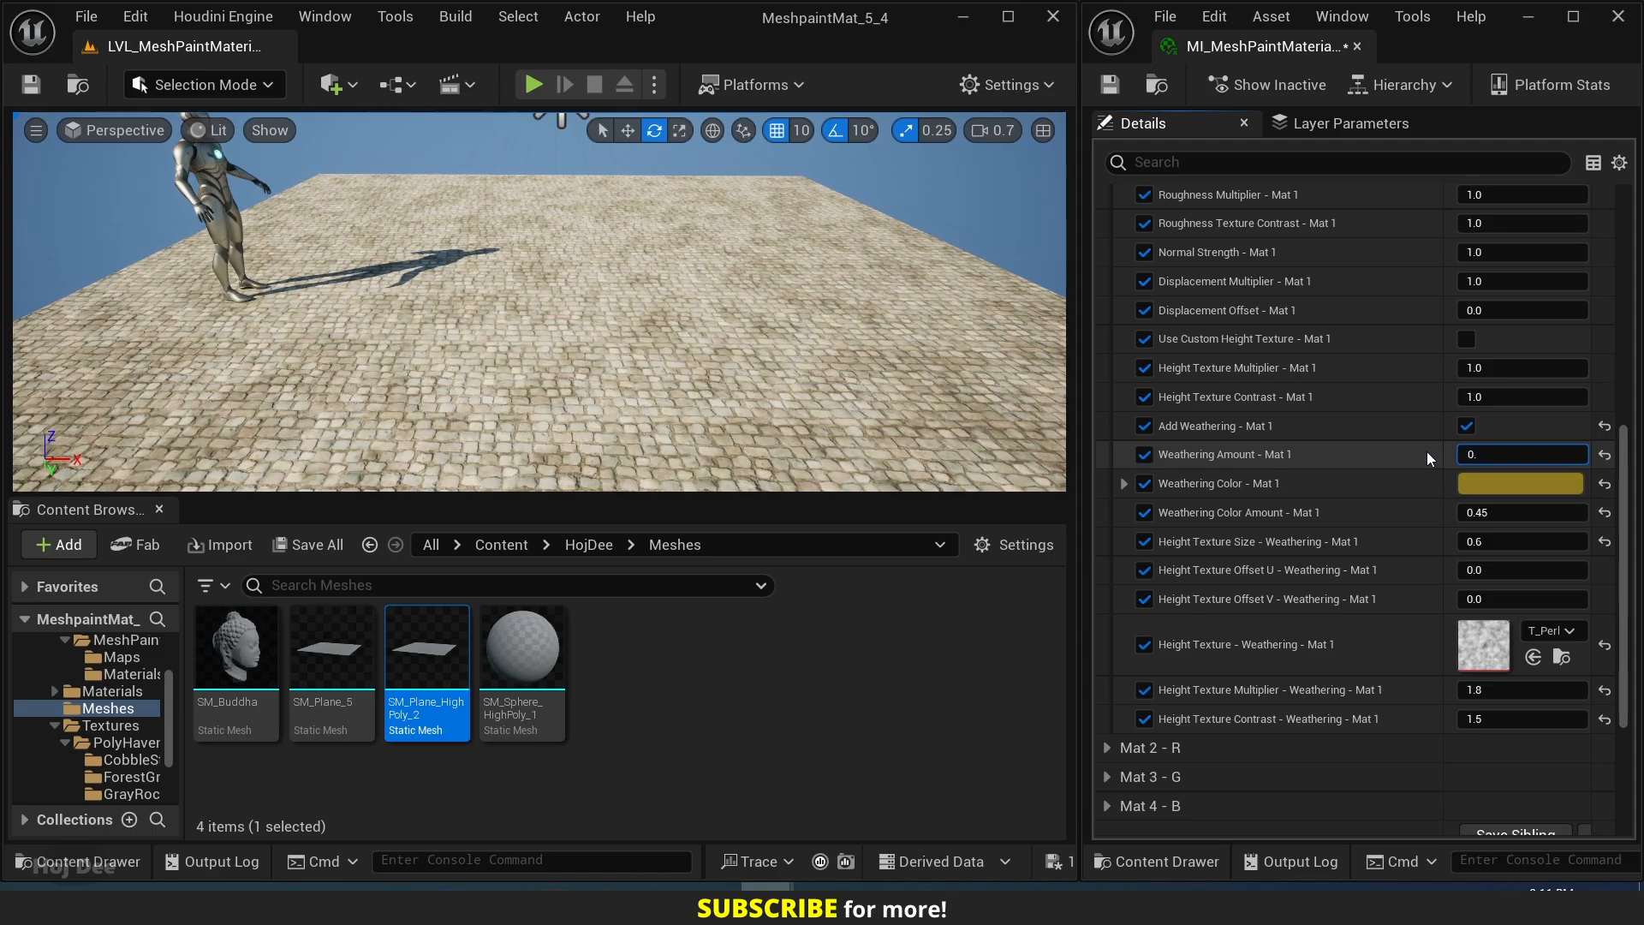
type("6")
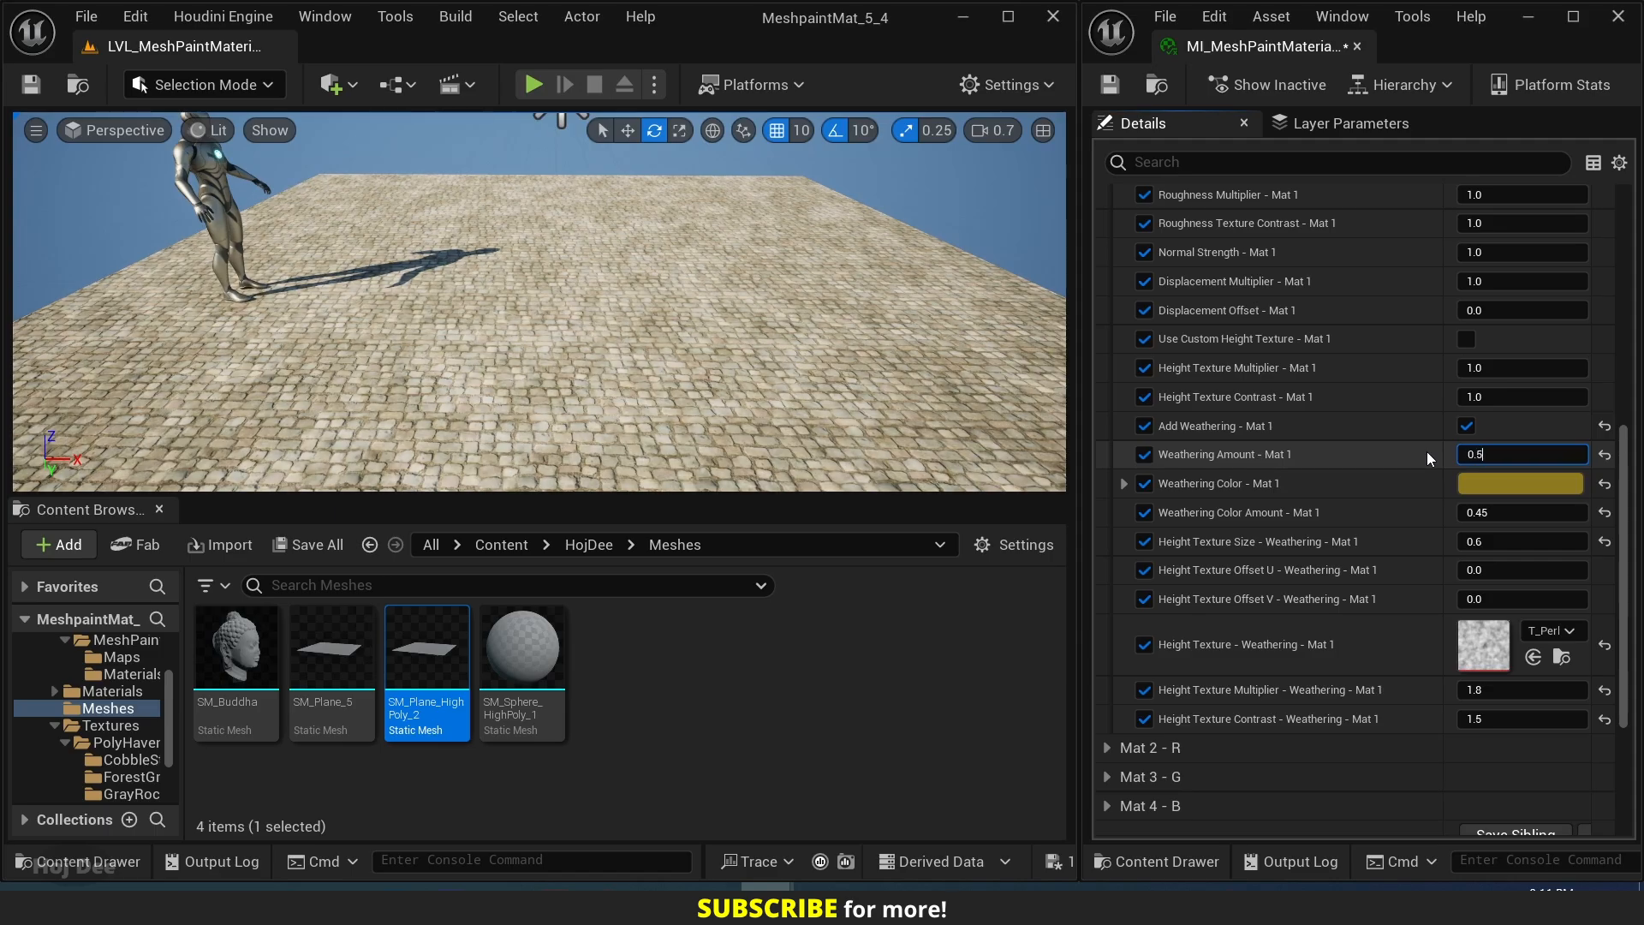
key("Return")
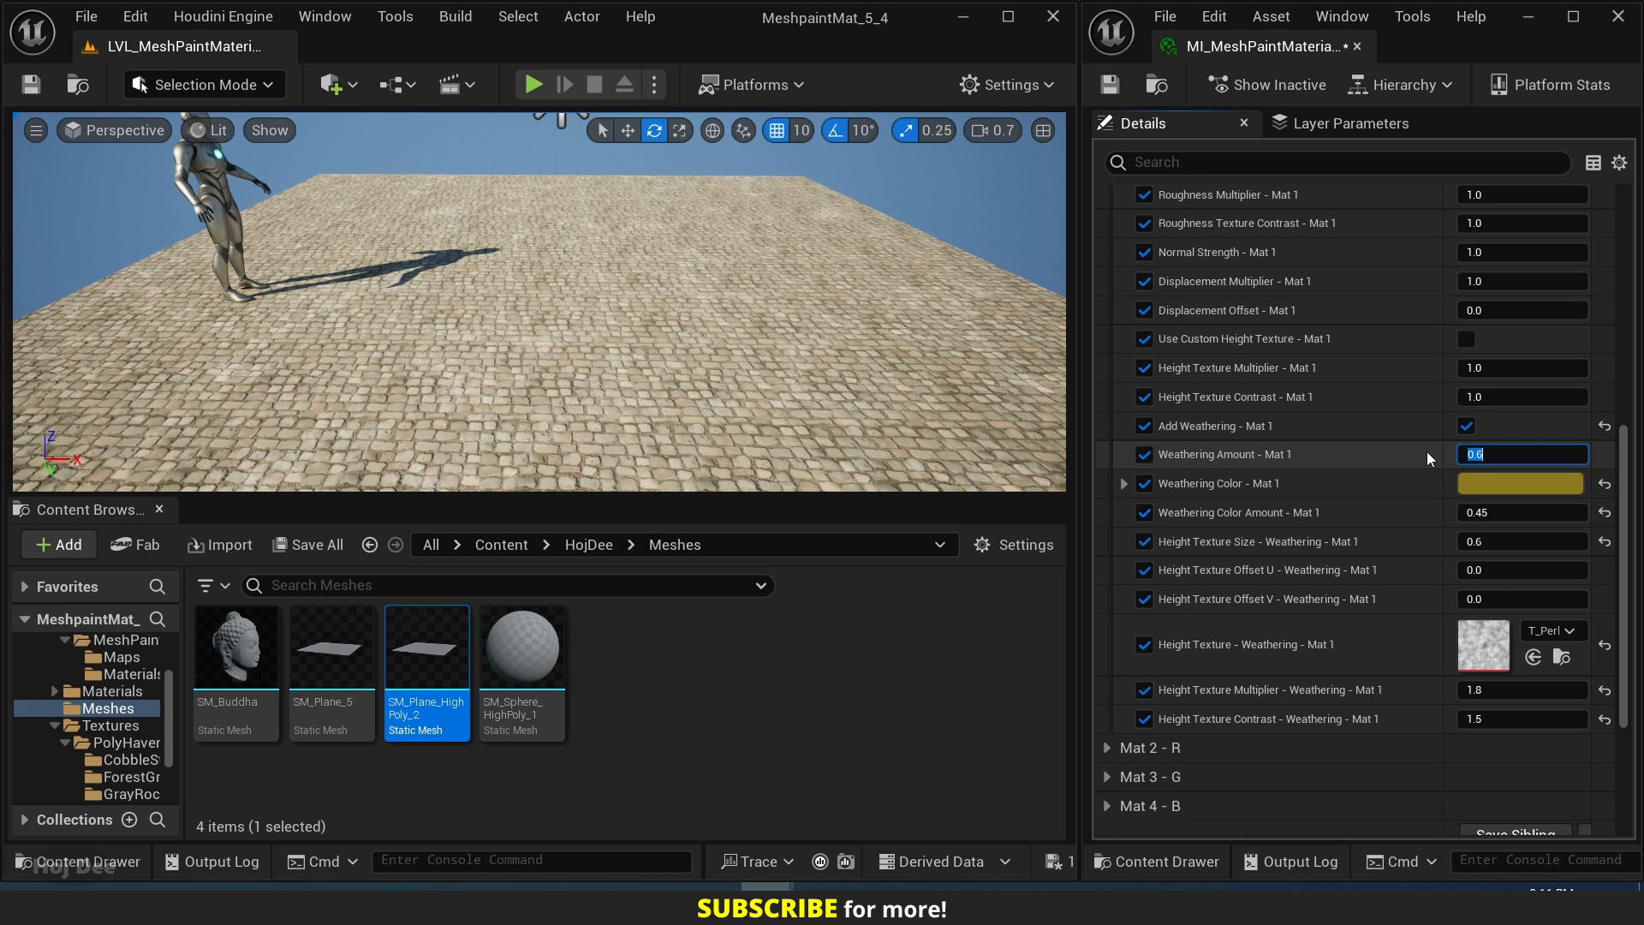
type("0.7")
key("Return")
type("0")
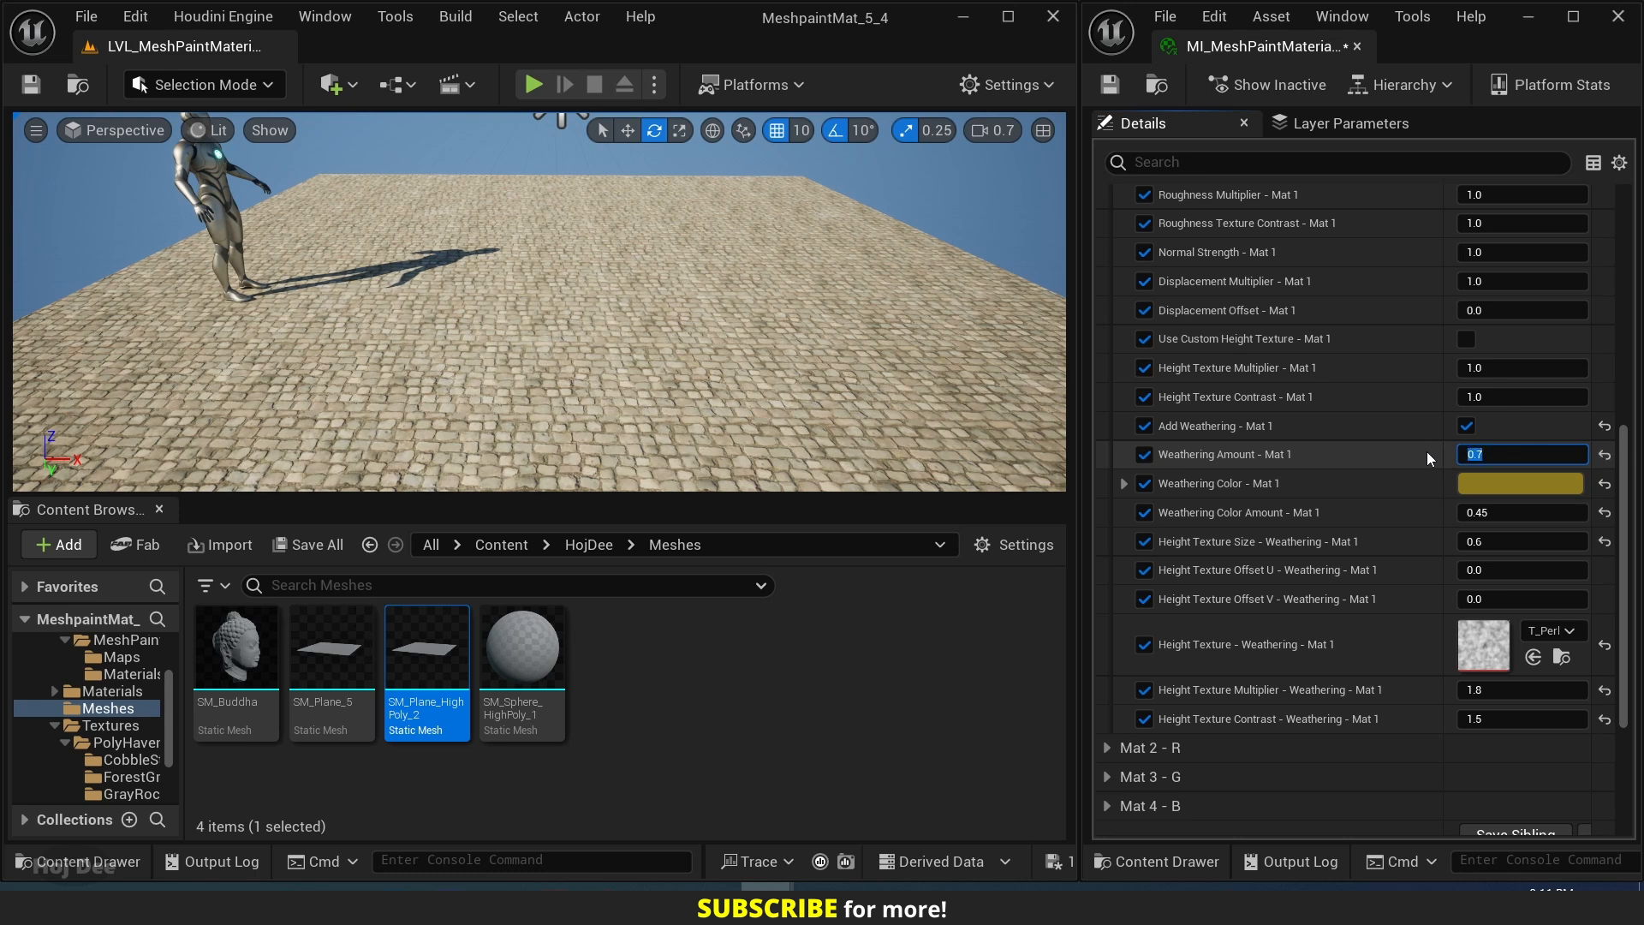
type("1")
key("Return")
Try Weathering Amount - Mat 1 at 0.45, and set it to 0.
type("0.")
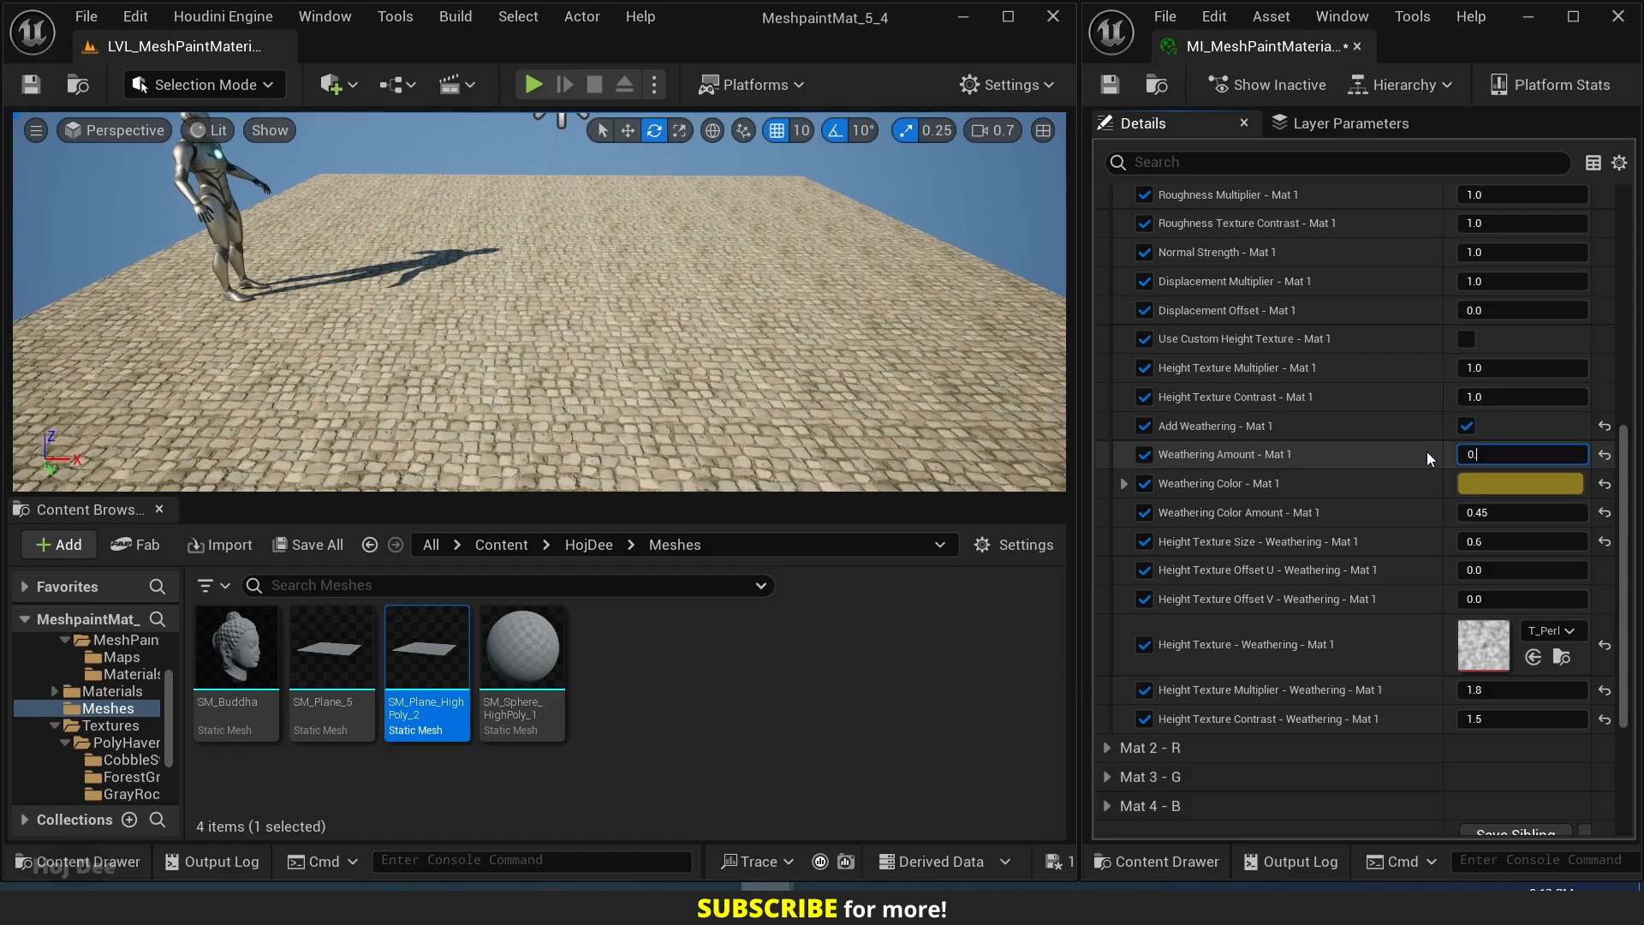
type("45")
key("Return")
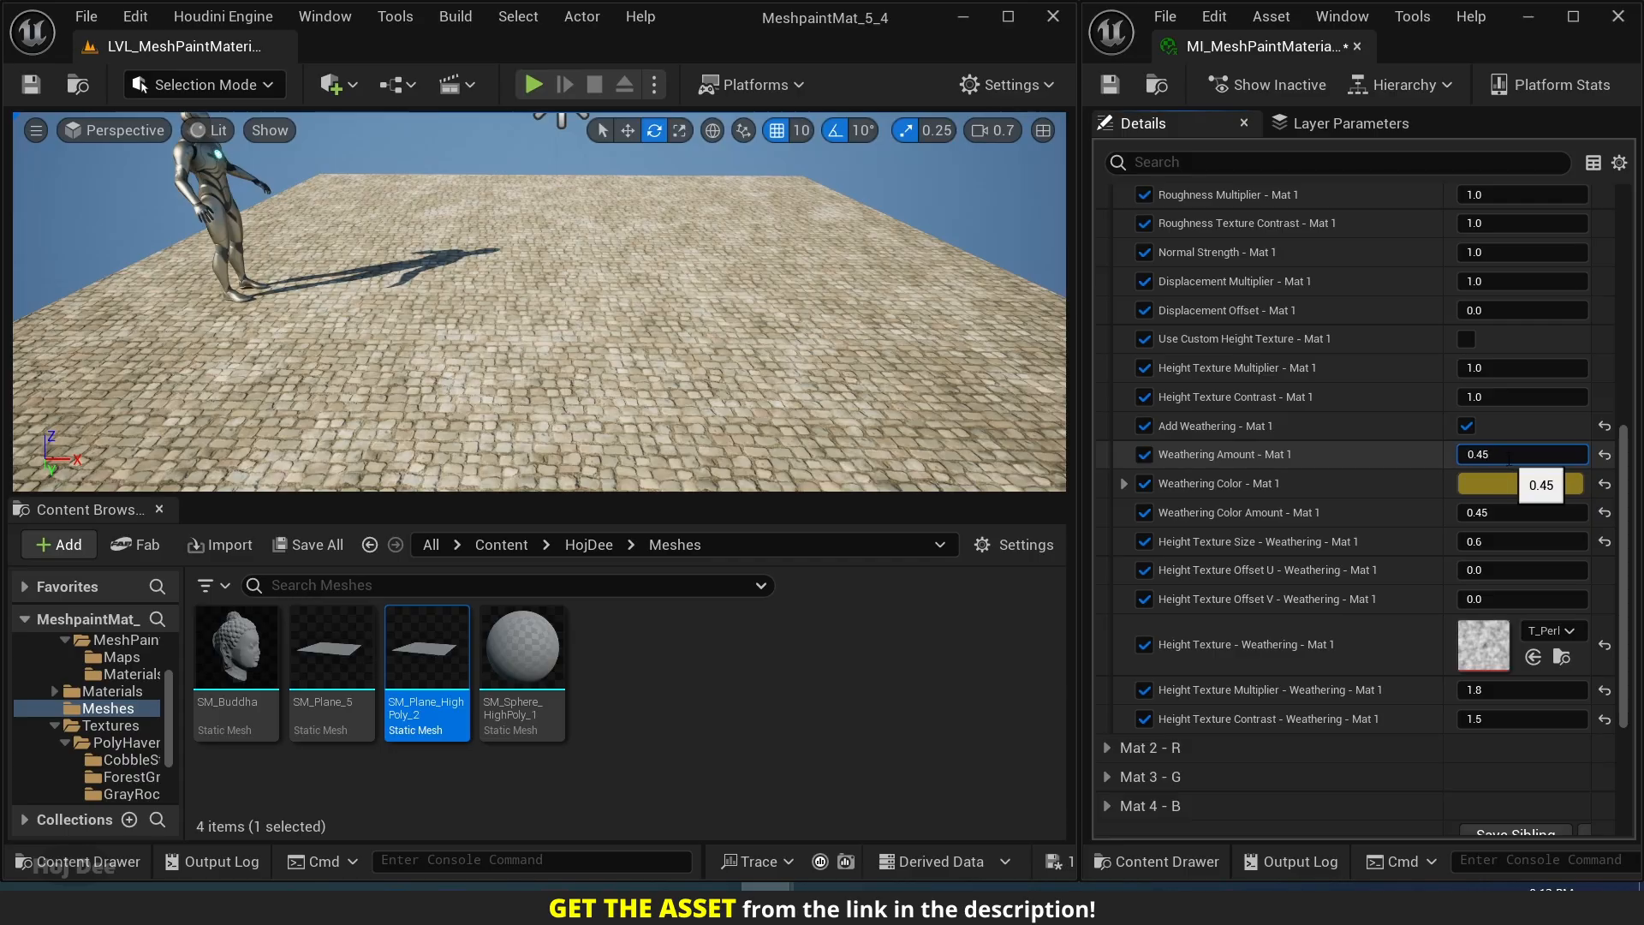
type("0")
key("Return")
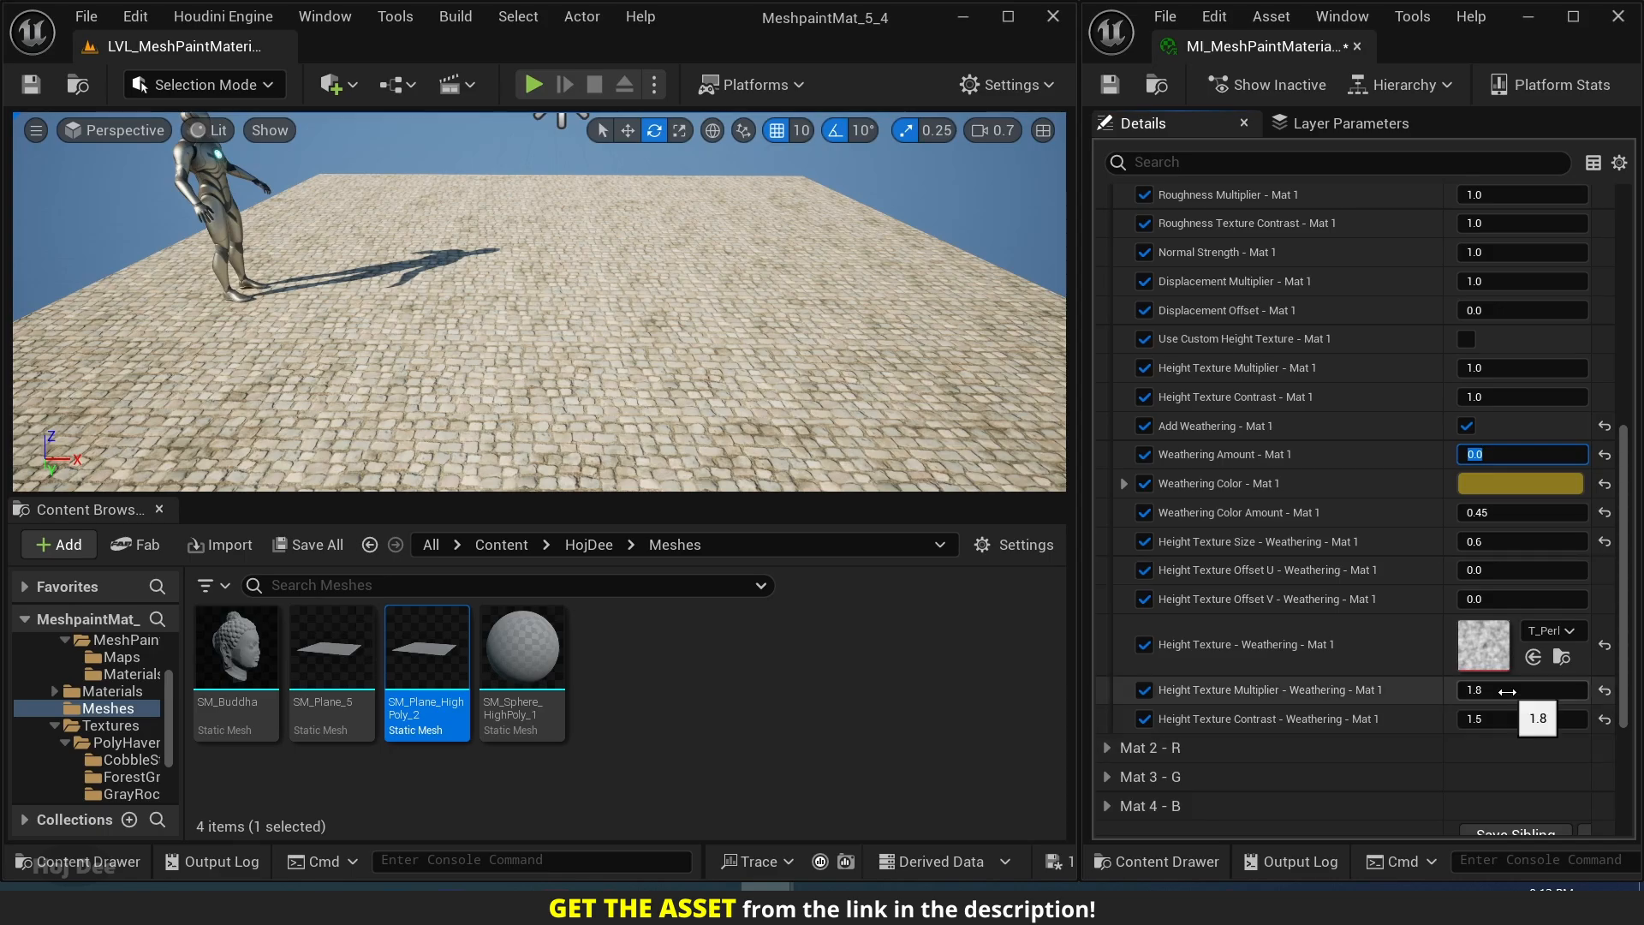
Reset Height Texture Multiplier and Height Texture Contrast - Weathering - Mat 1 to their defaults, and set them back to 1.8 and 1.5.
left_click(1604, 690)
left_click(1604, 720)
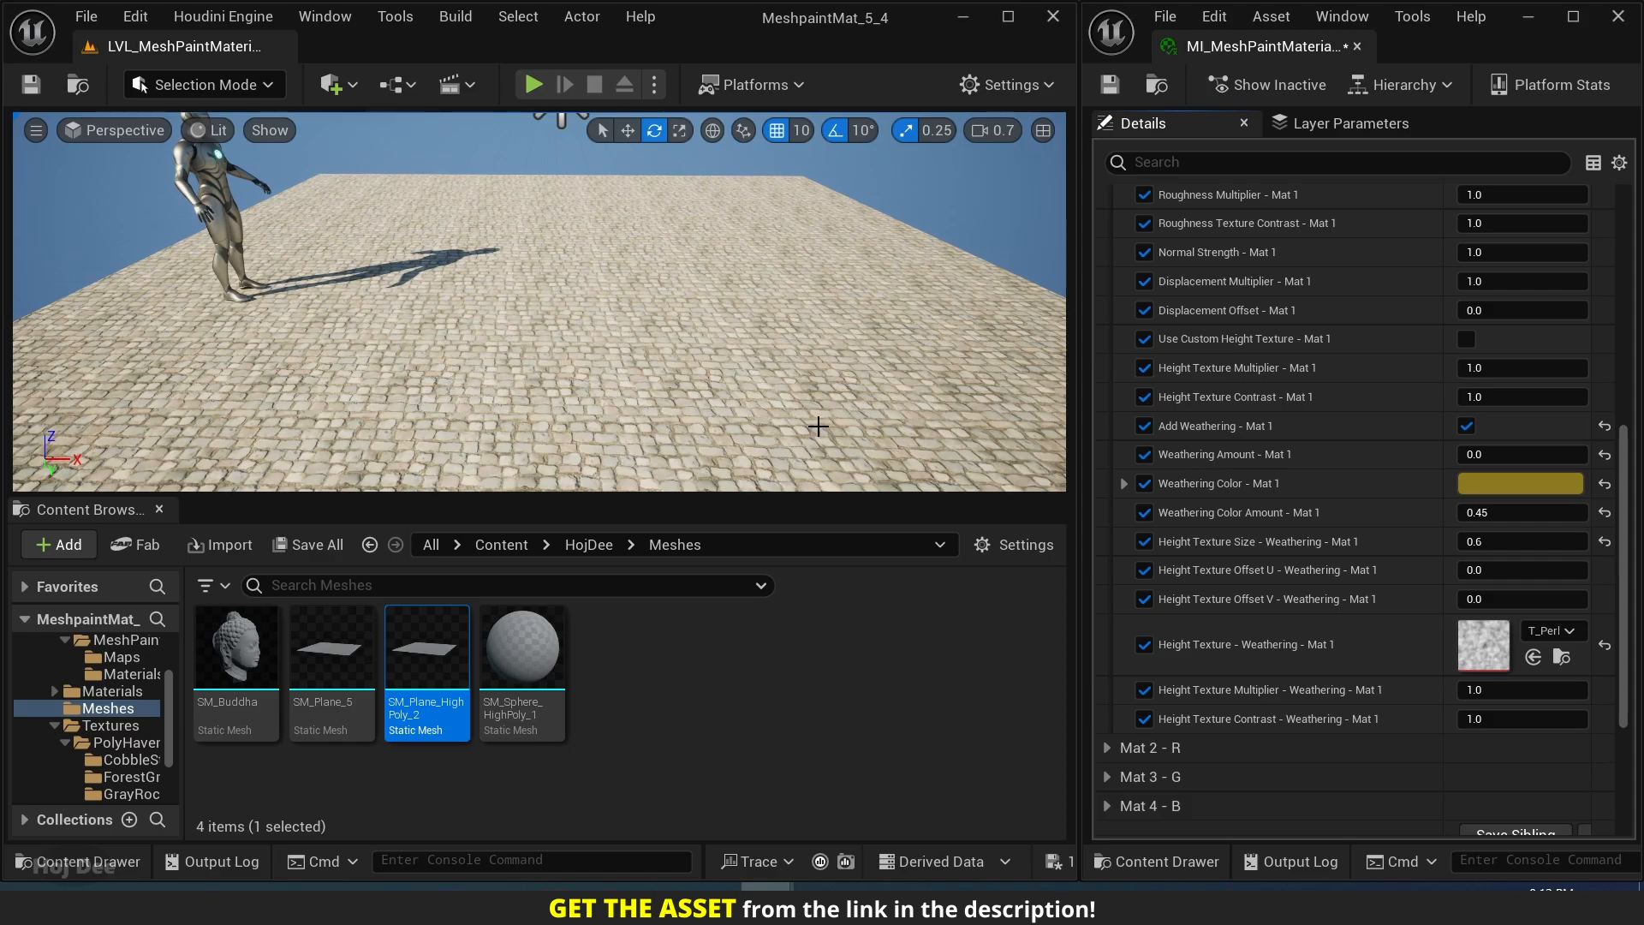
left_click(1495, 699)
type("1.")
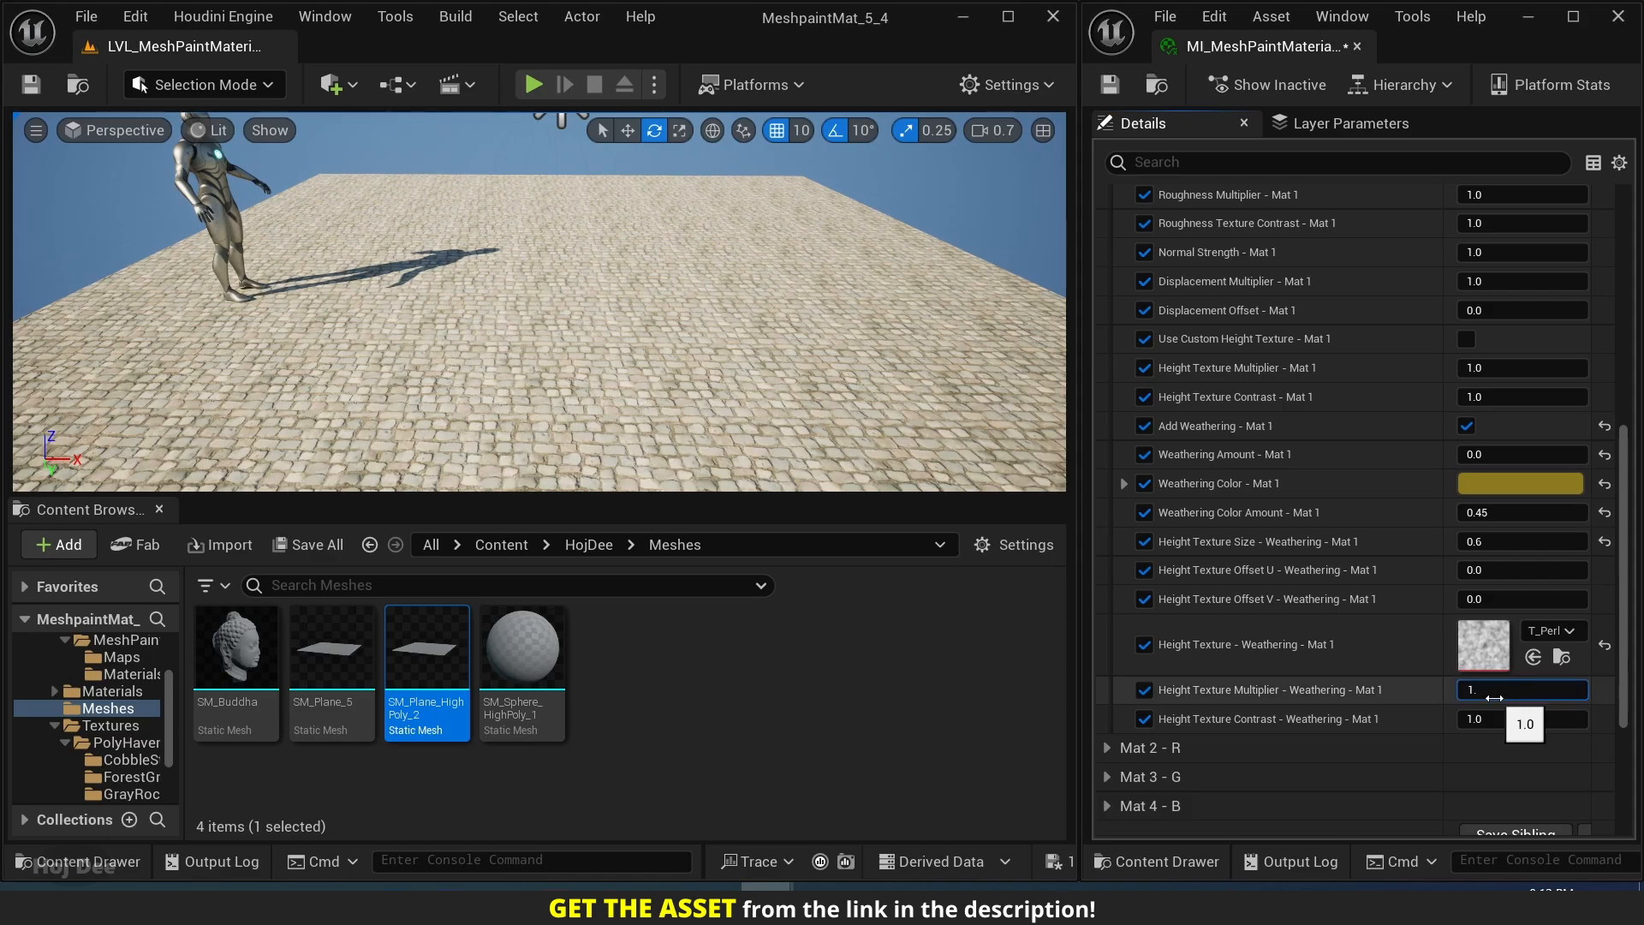
type("8")
key("Return")
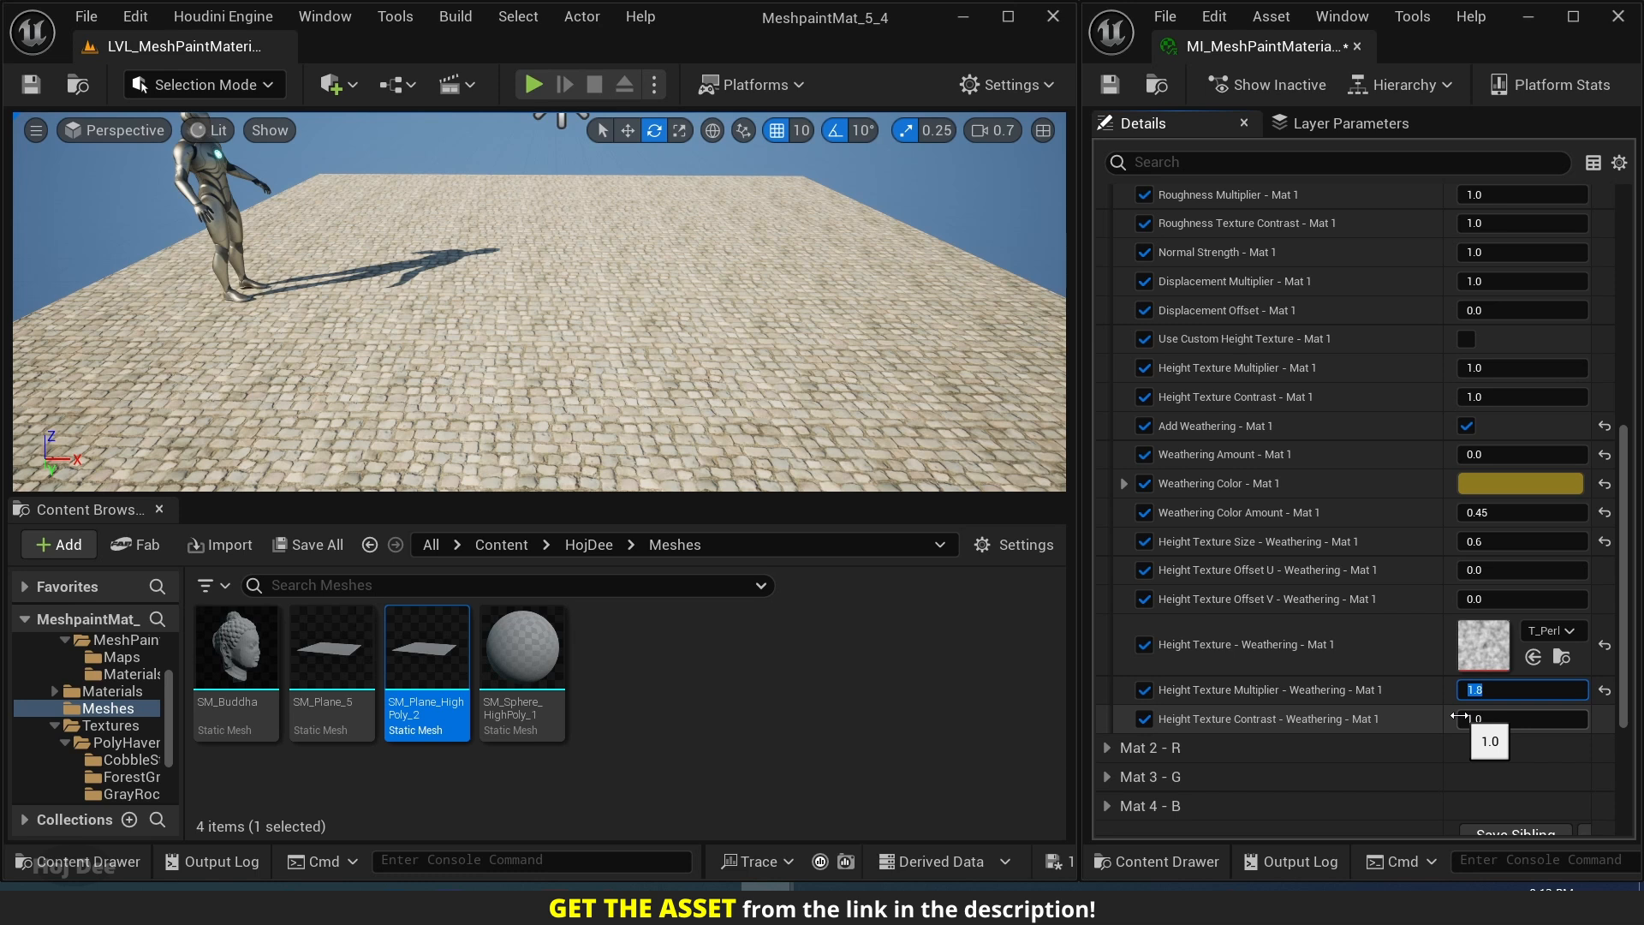
left_click(1486, 719)
type("1.5")
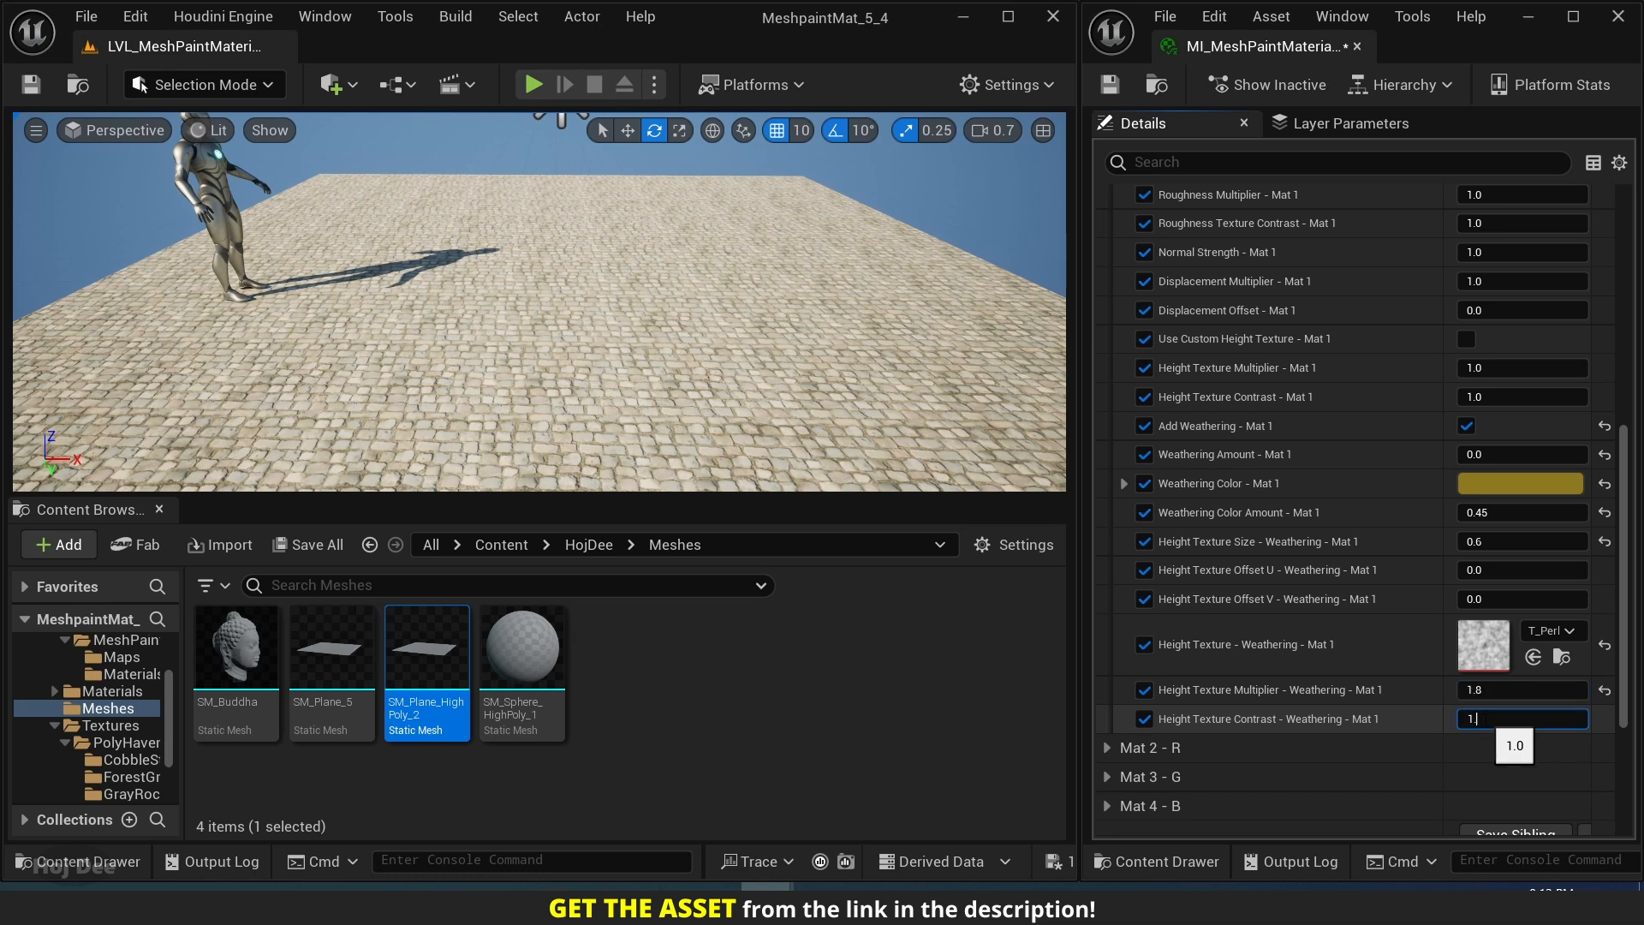
key("Return")
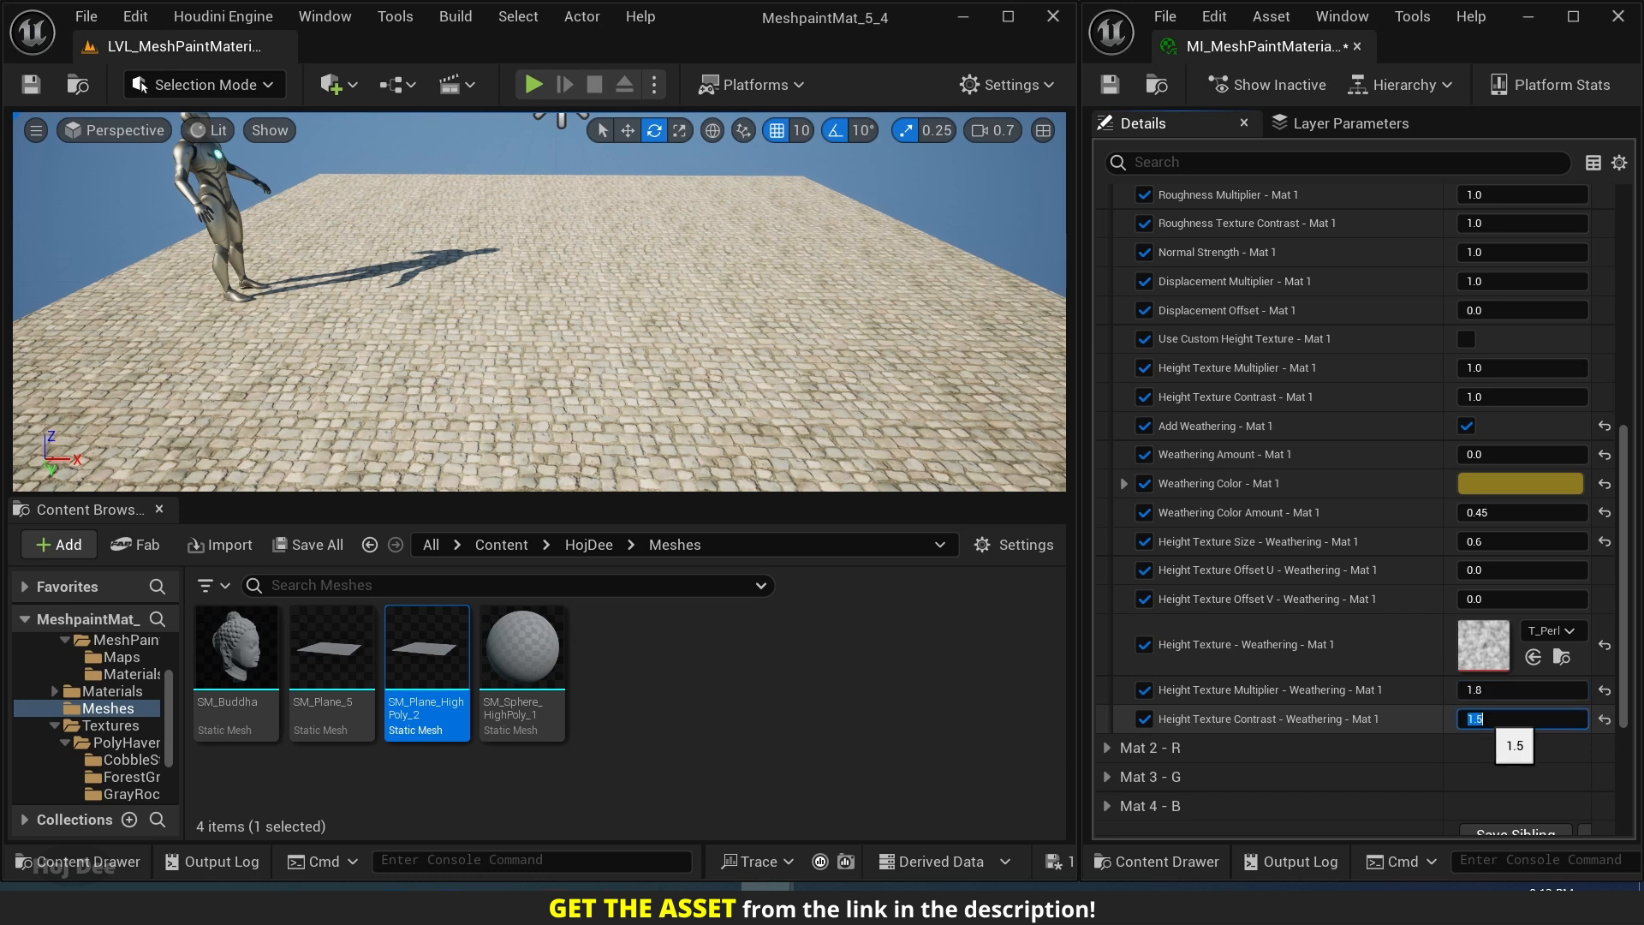
Try raising Height Texture Multiplier - Weathering - Mat 1 to 4.0.
left_click(1476, 690)
type("4.0")
key("Return")
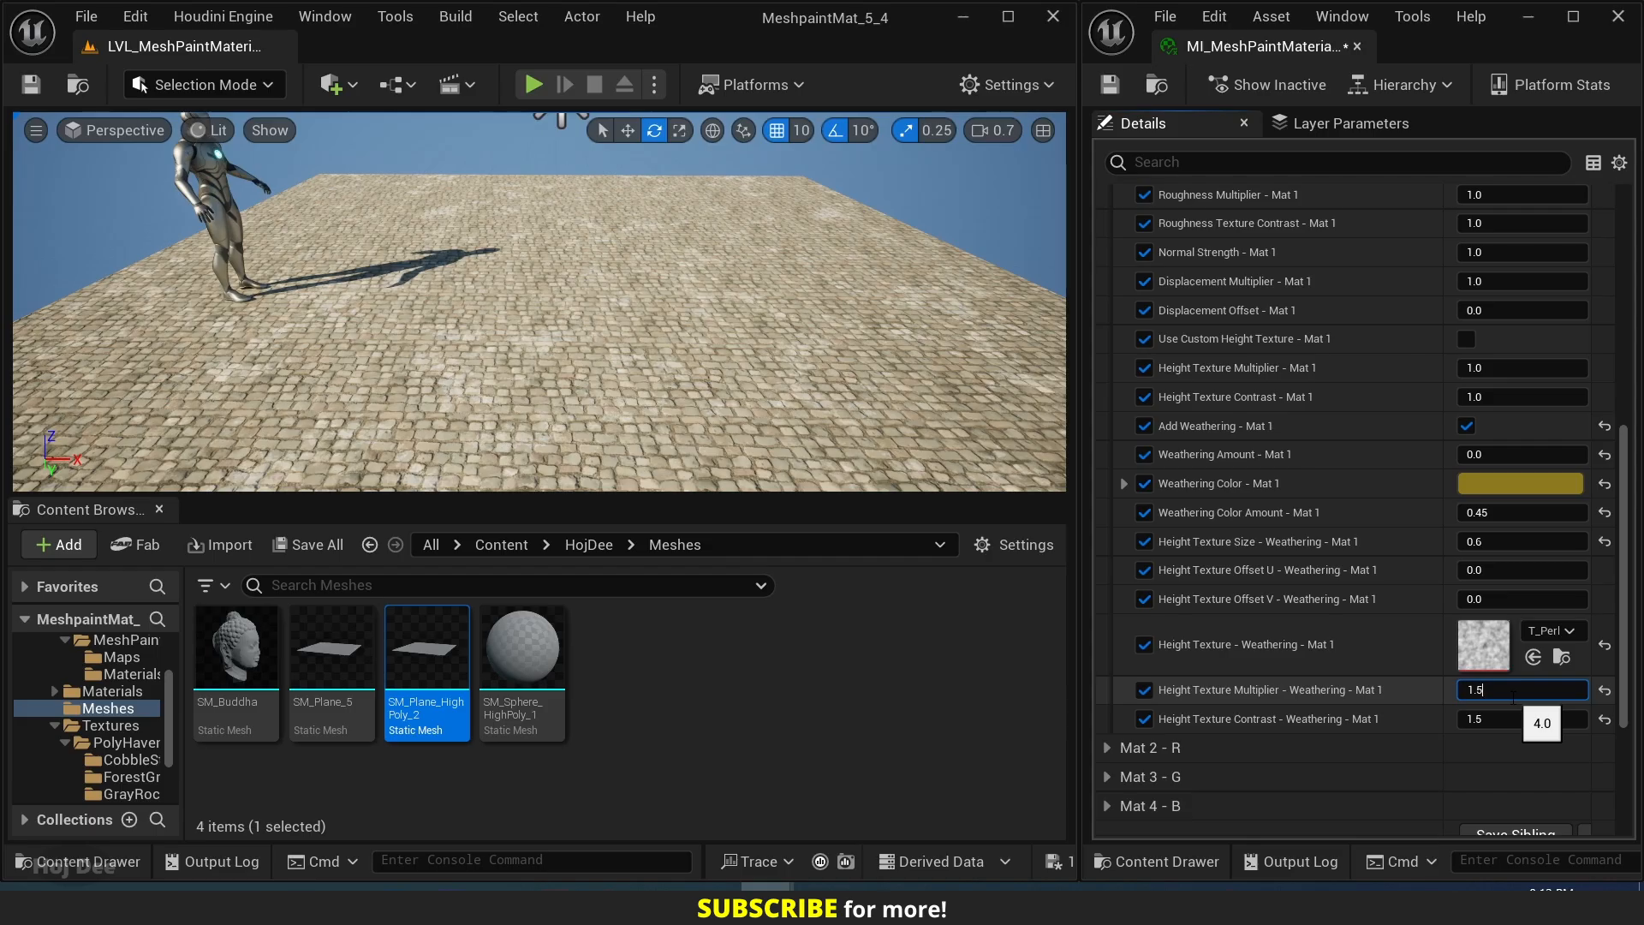
Try Height Texture Multiplier - Weathering - Mat 1 at 1.5 and 1.8, and set it back to 1.5.
key("Return")
type("1")
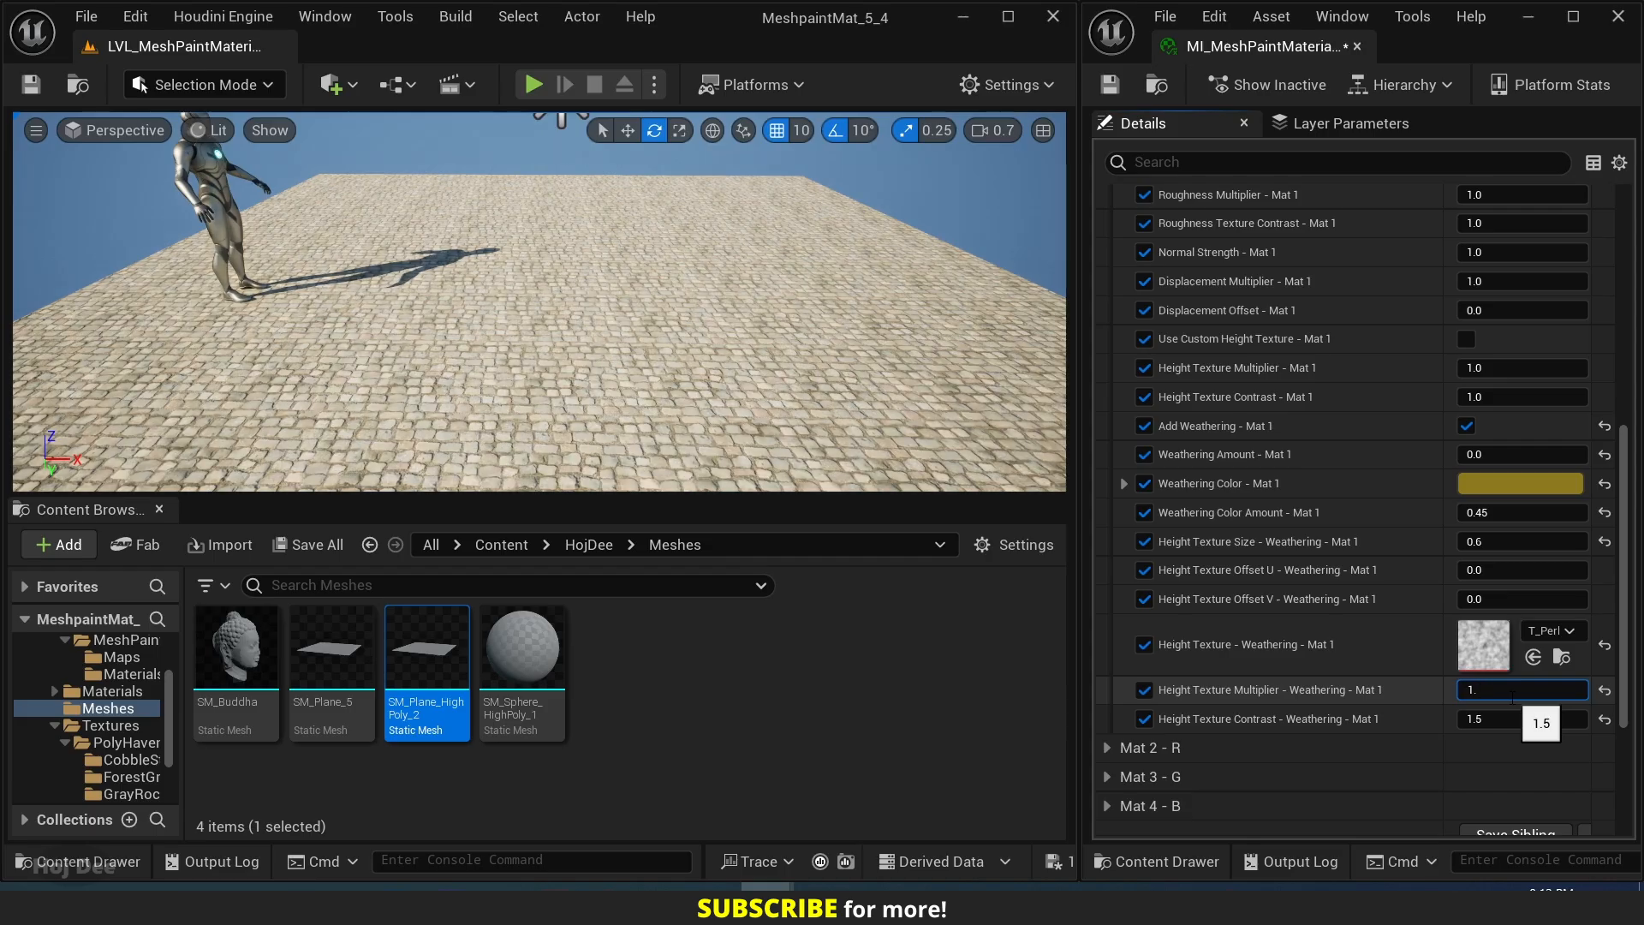
type(".8")
key("Return")
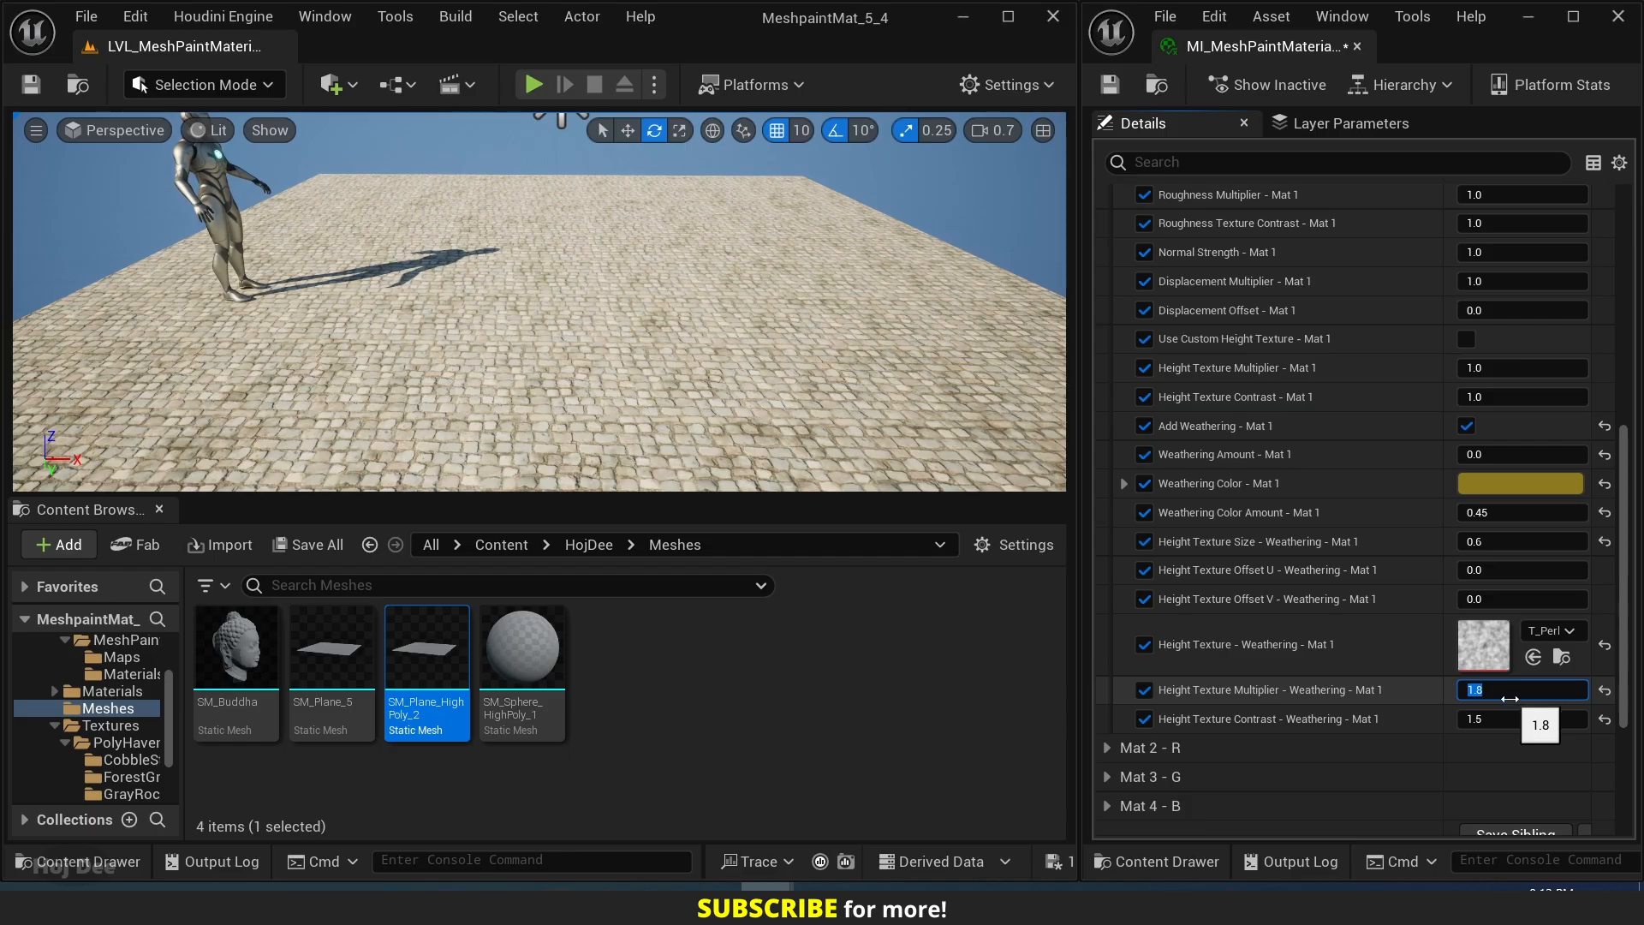
Set Weathering Amount - Mat 1 to 0.45.
left_click(1481, 454)
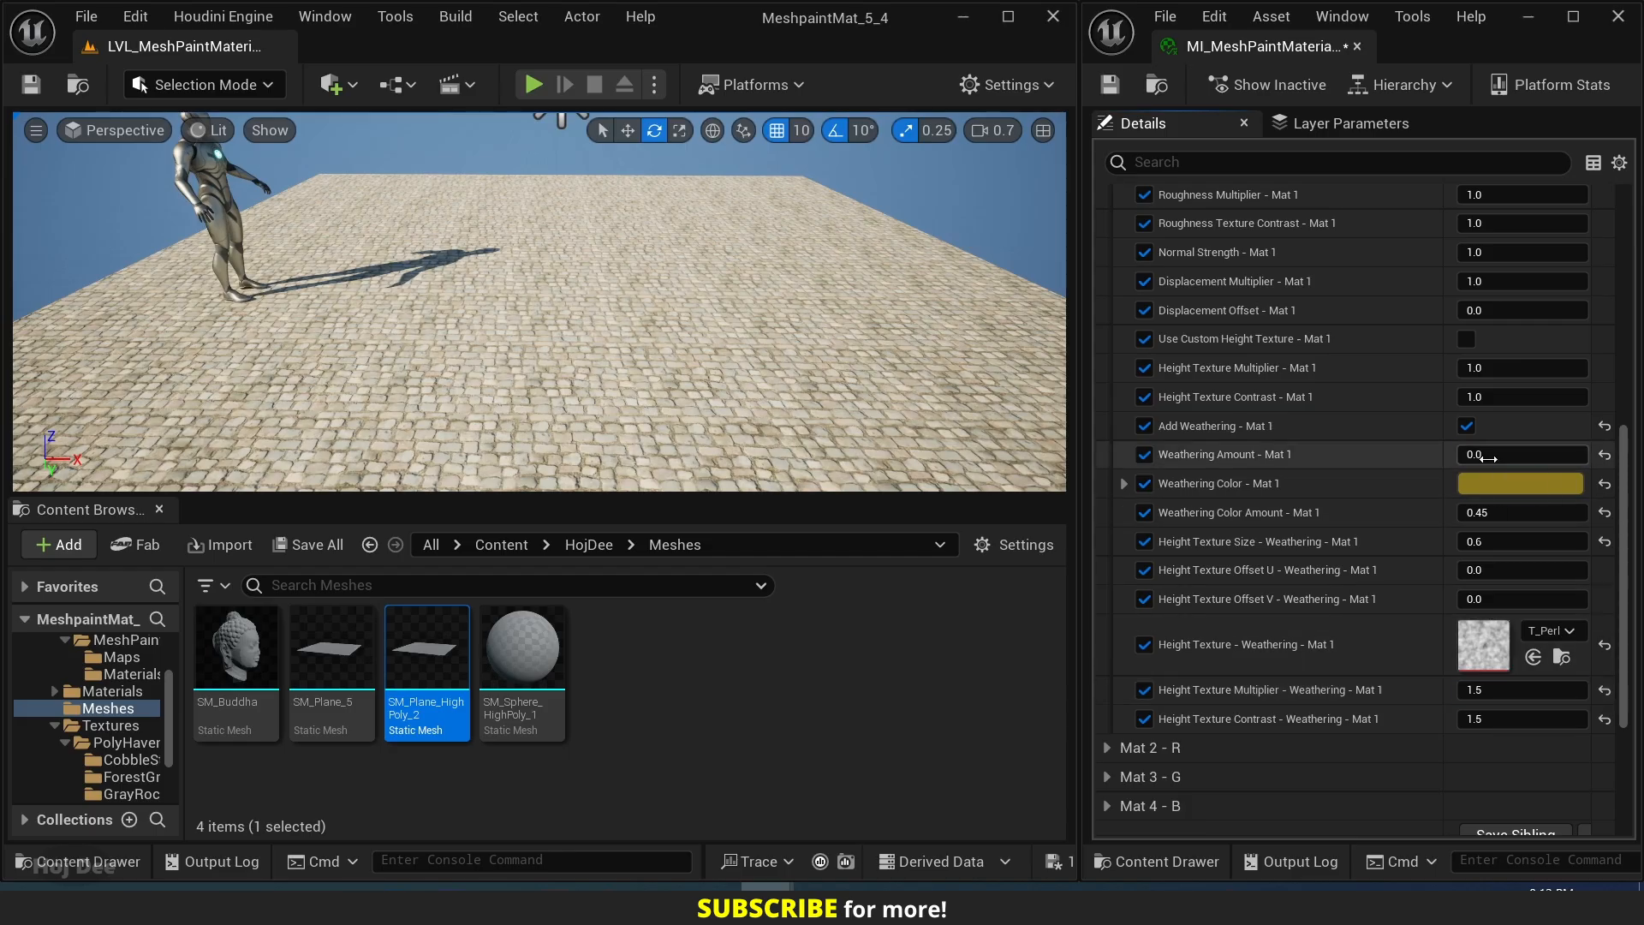
type("0")
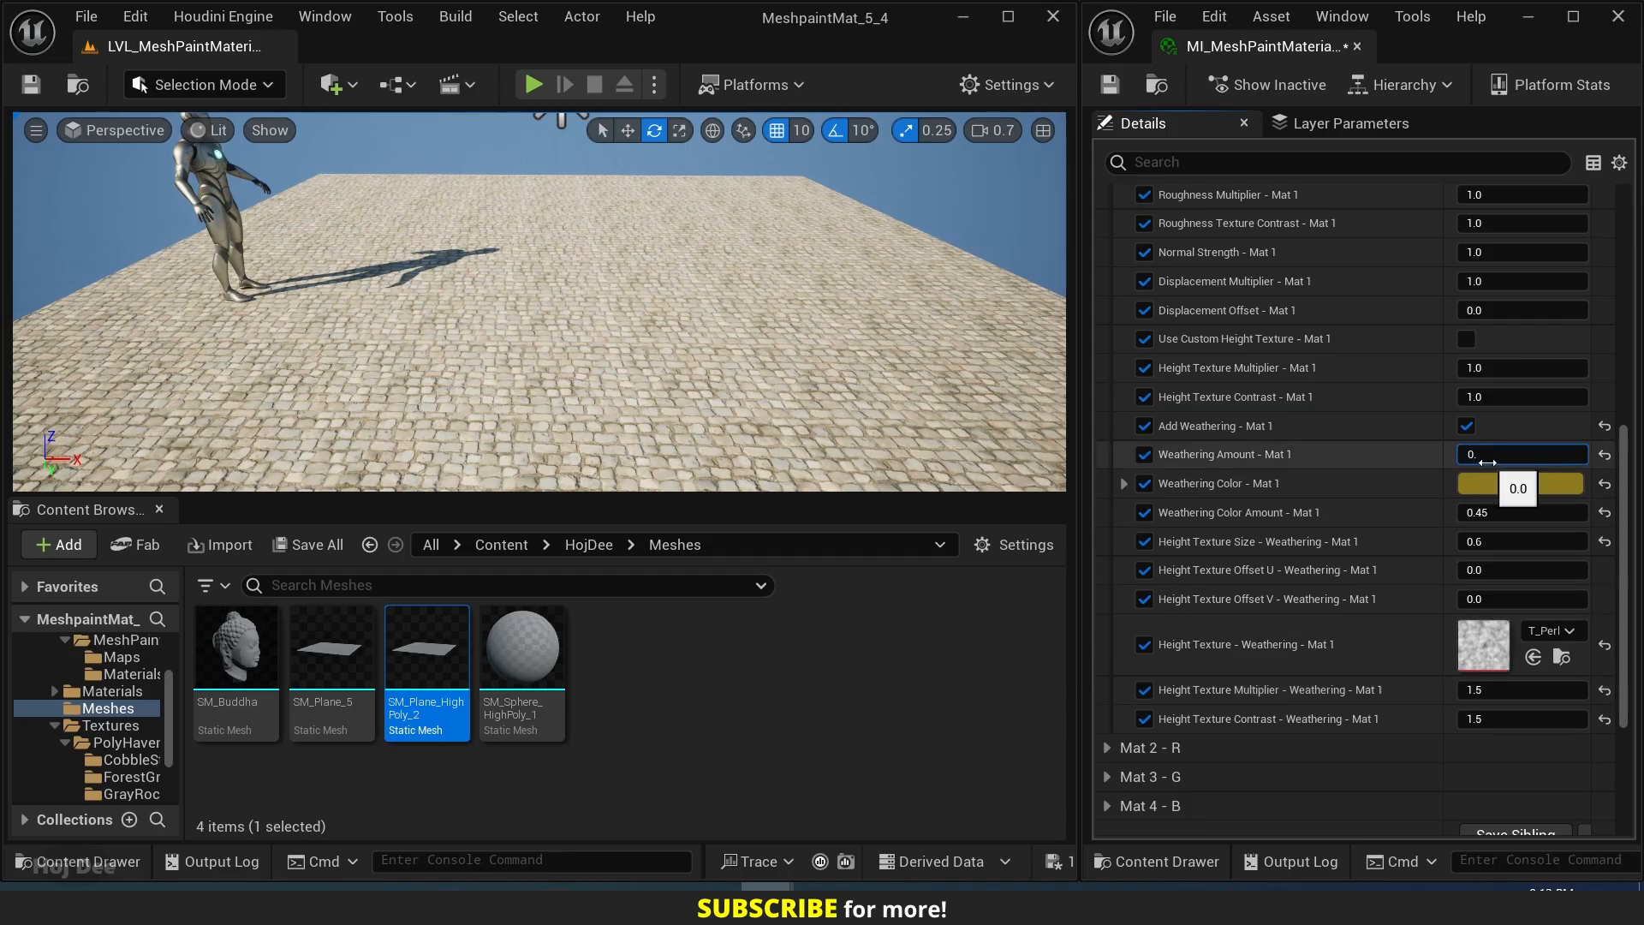
key("Return")
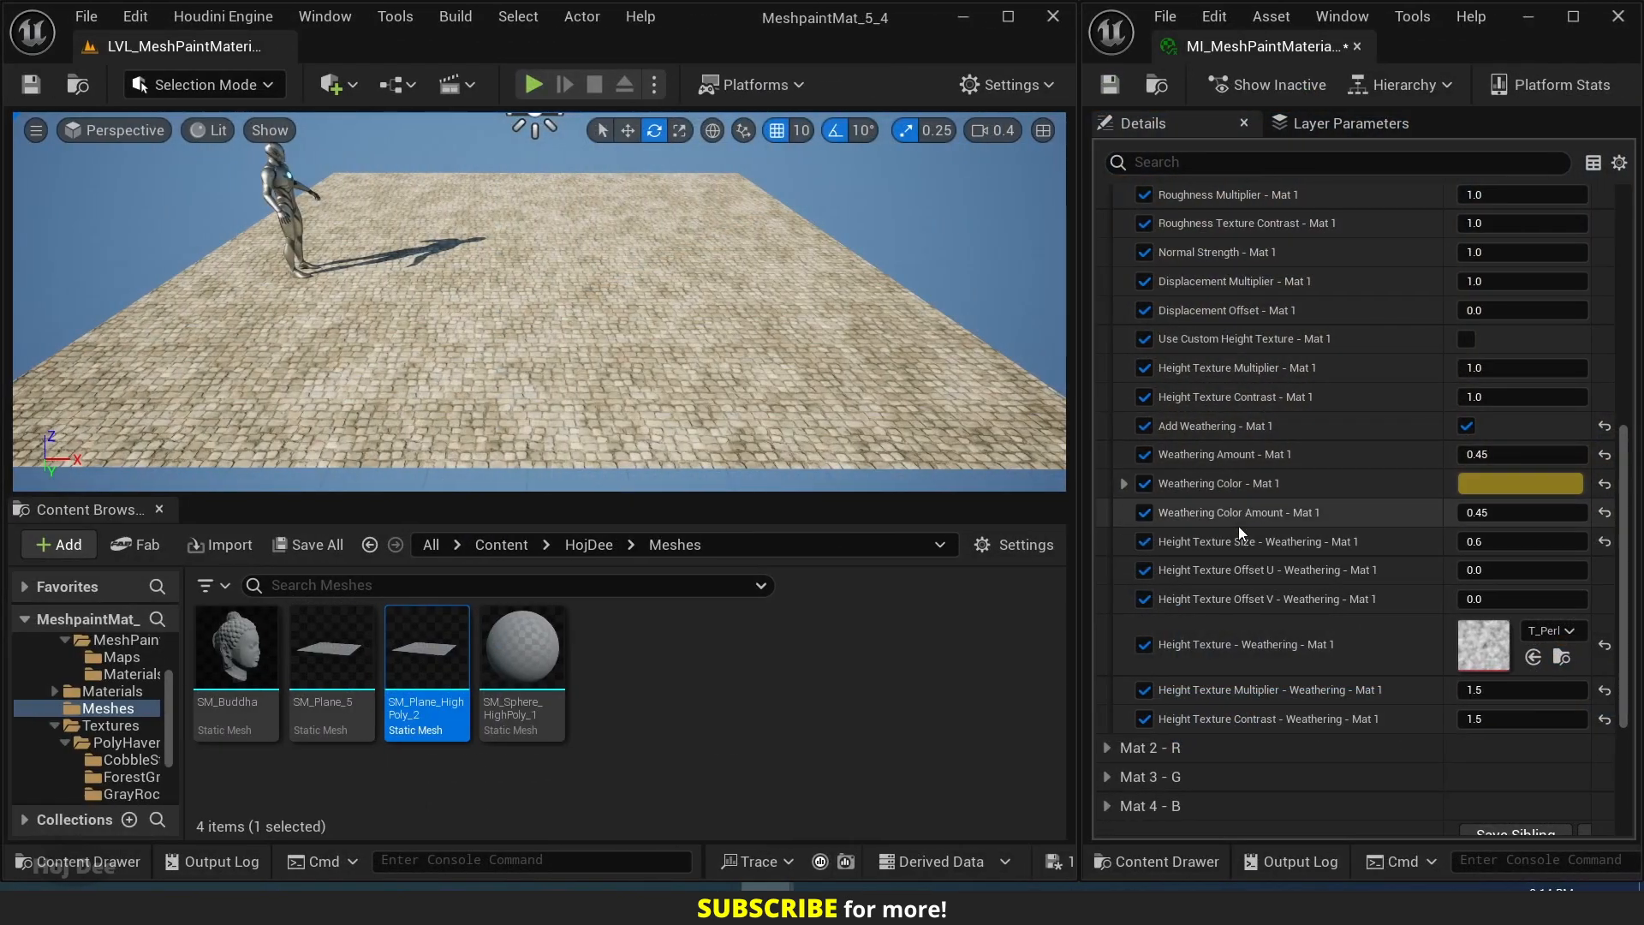
Expand the Mat 2 - R group and enable its parameter overrides from Tri-Planar Projection through Base Color Texture.
scroll(1238, 526, "down", 2)
scroll(1236, 536, "down", 1)
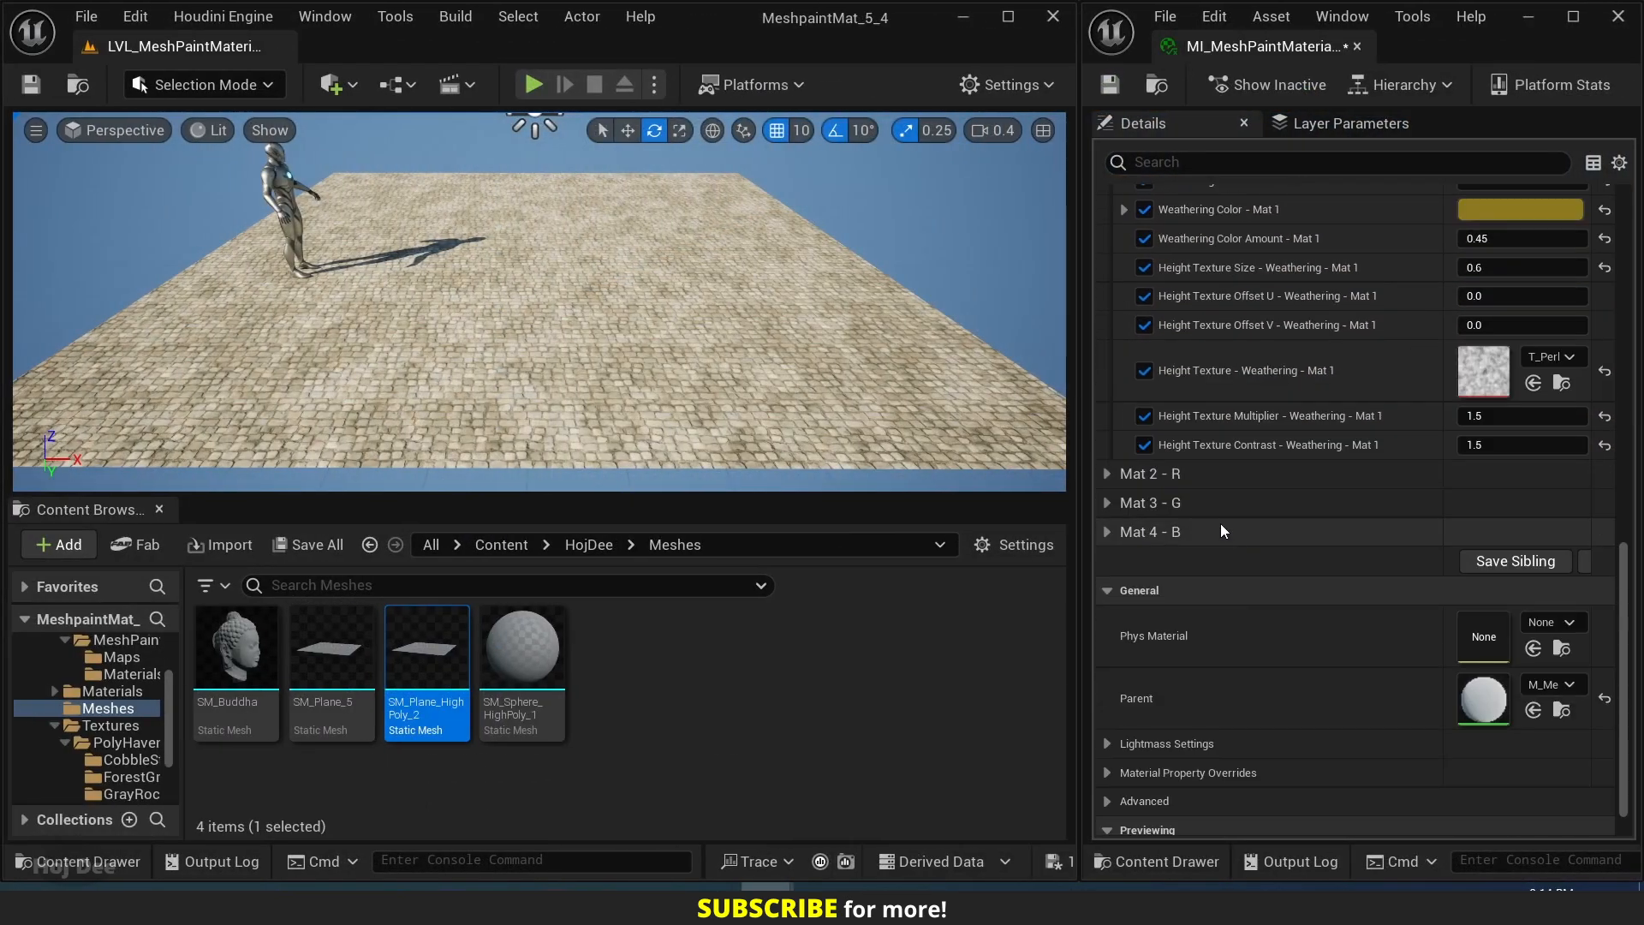
left_click(1107, 474)
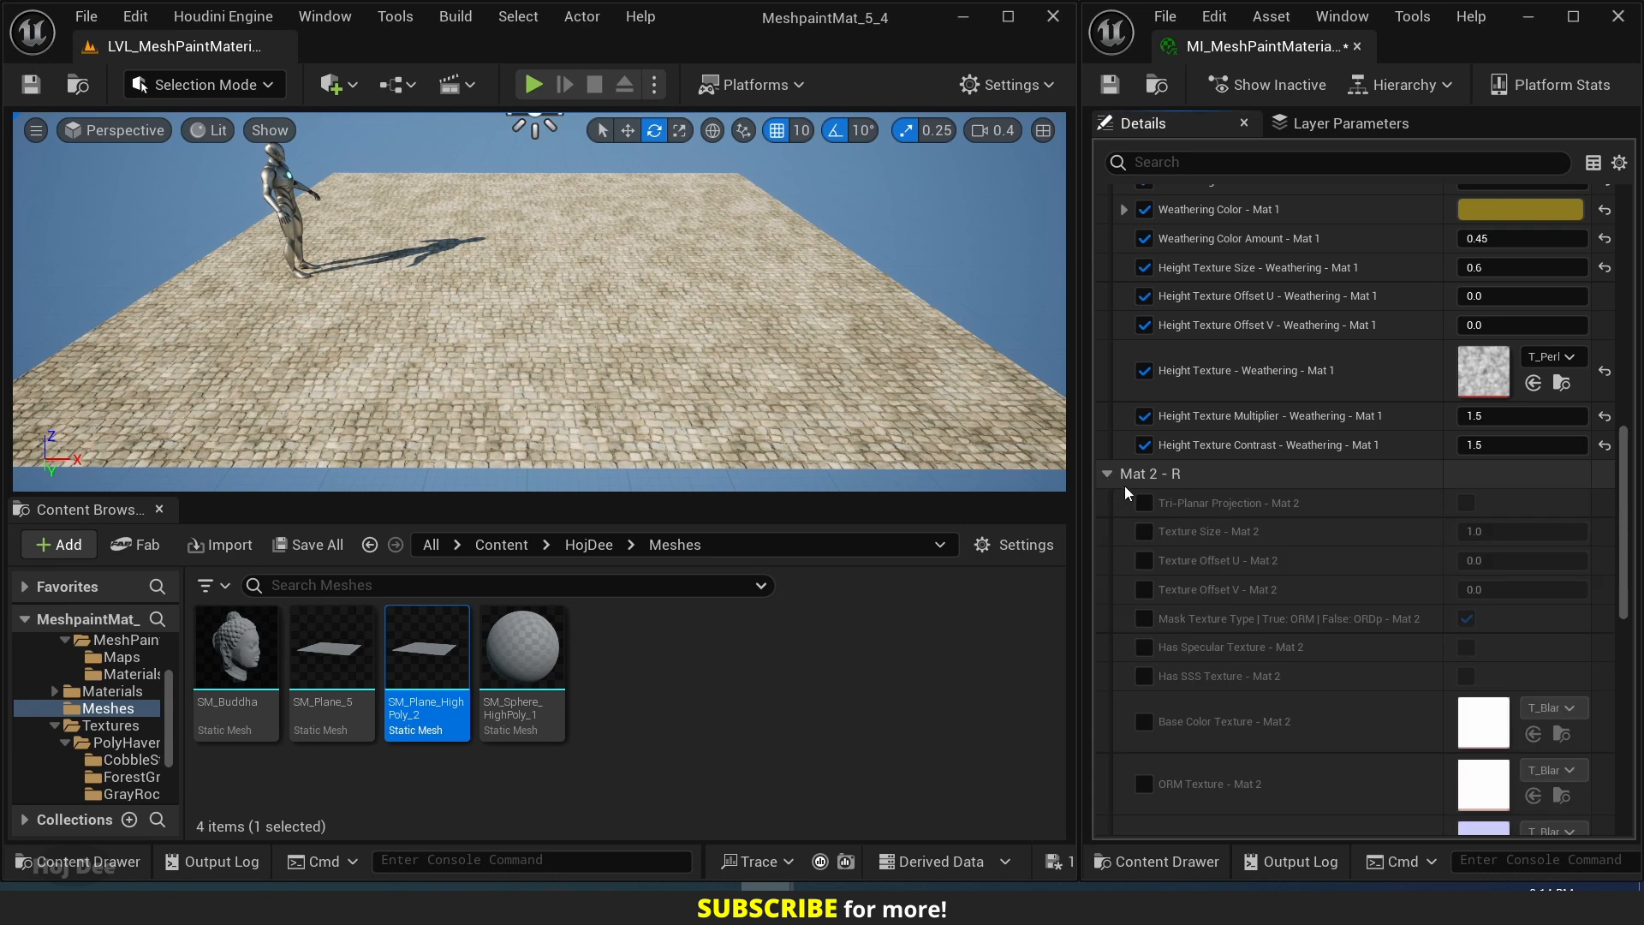
left_click(1144, 590)
left_click(1144, 619)
left_click(1144, 646)
left_click(1144, 676)
left_click(1144, 721)
Enable the Mat 2 parameter overrides from ORM Texture through Roughness Multiplier.
scroll(1152, 600, "down", 3)
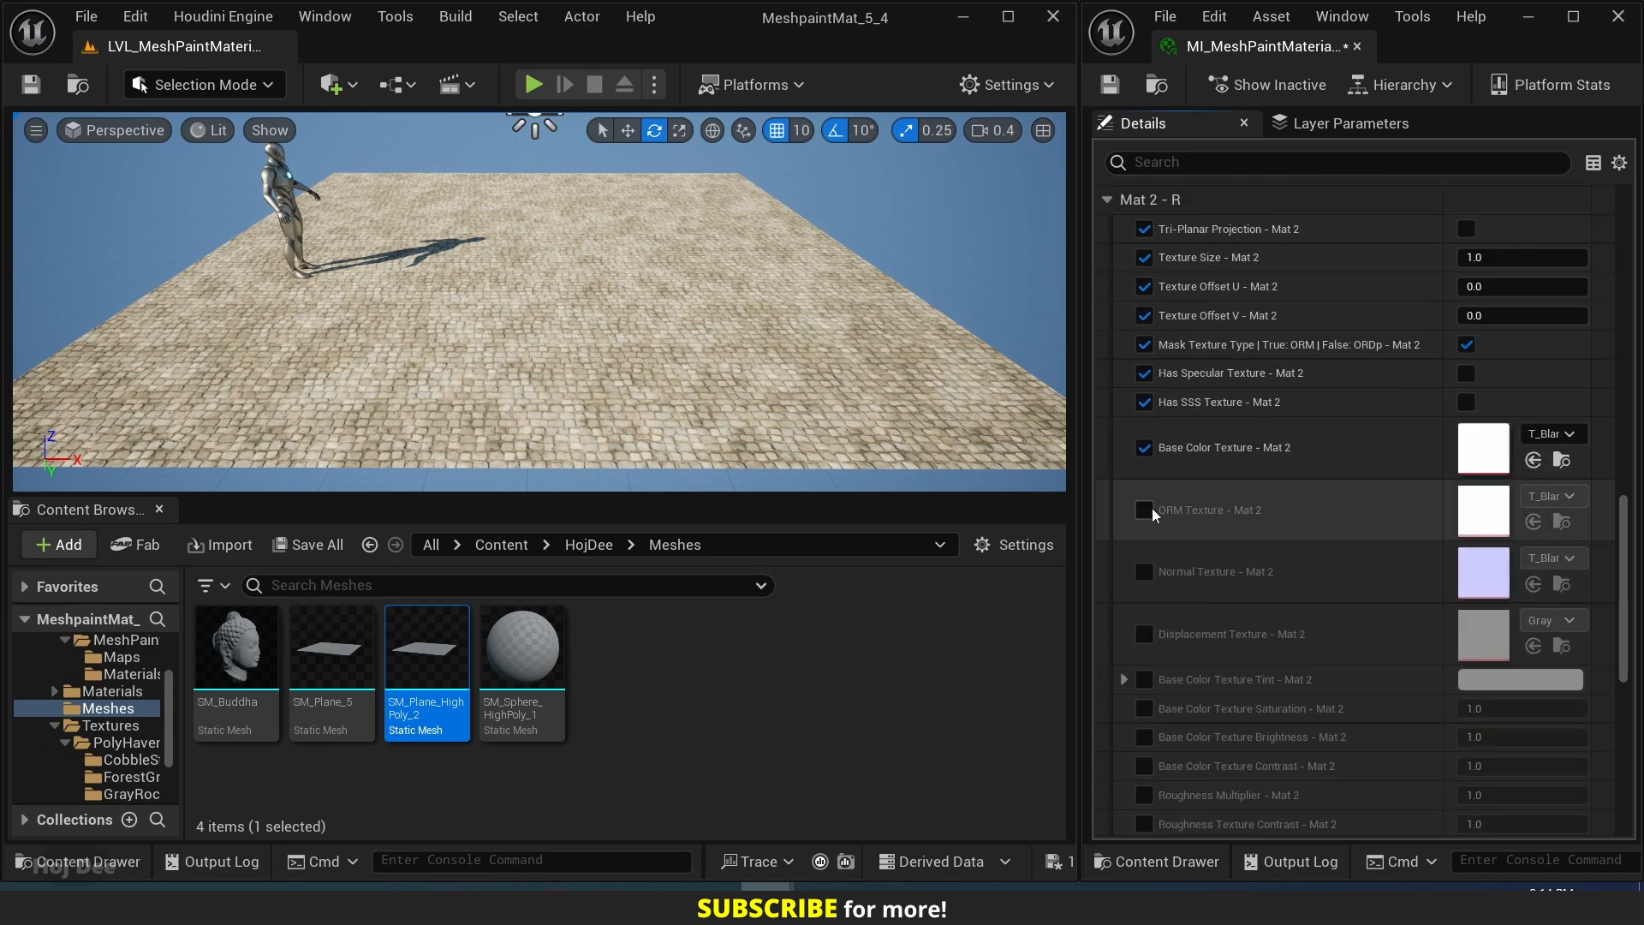
left_click(1144, 509)
left_click(1144, 571)
left_click(1144, 633)
scroll(1149, 634, "down", 2)
left_click(1144, 509)
left_click(1144, 537)
left_click(1144, 566)
left_click(1144, 594)
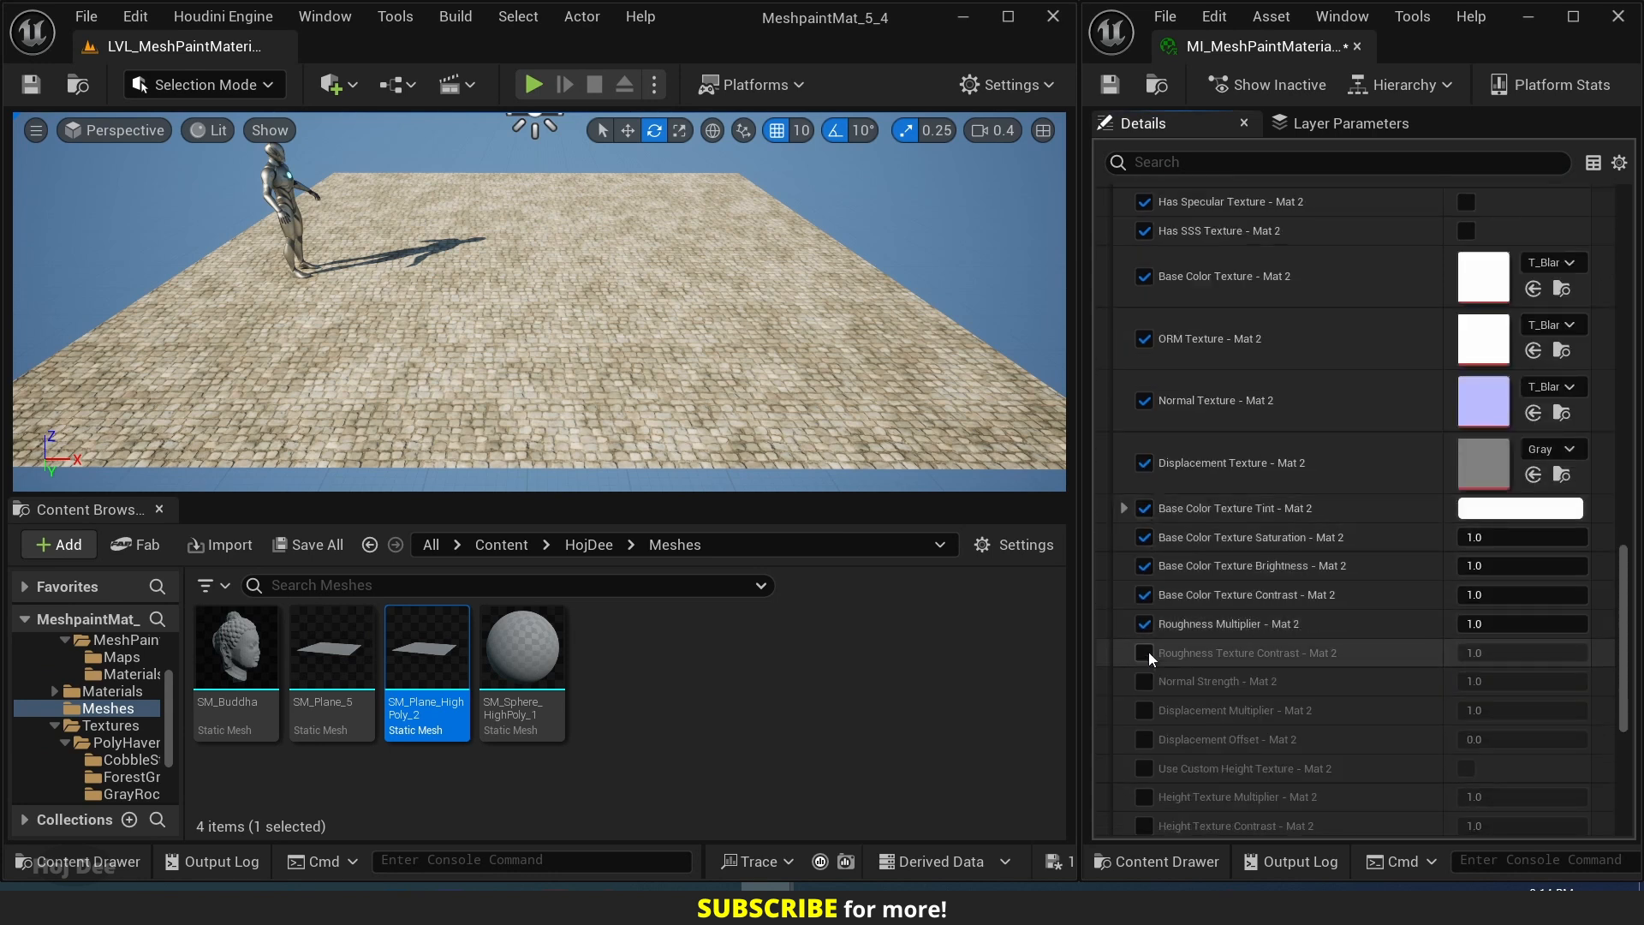
Enable the remaining Mat 2 parameter overrides from Roughness Texture Contrast through Add Weathering.
left_click(1144, 652)
left_click(1144, 681)
scroll(1149, 683, "down", 2)
left_click(1144, 539)
left_click(1144, 567)
left_click(1144, 596)
left_click(1144, 625)
left_click(1144, 655)
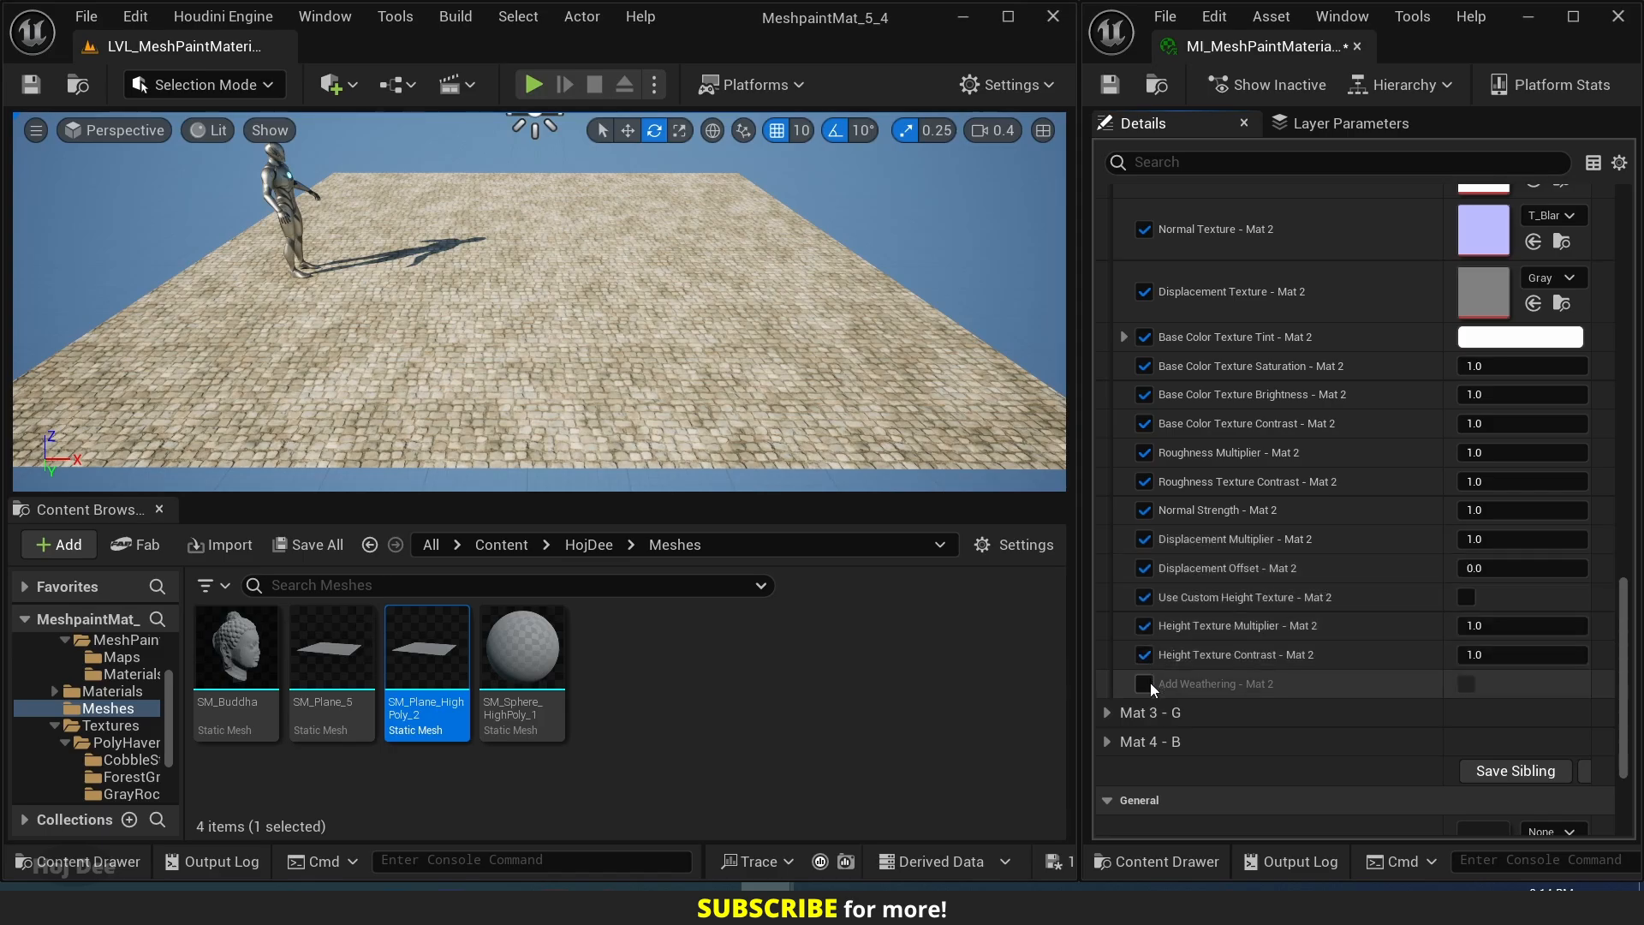
Open the ForestGround_04 folder under HojDee/Textures/PolyHaven in the project content.
scroll(1292, 444, "up", 6)
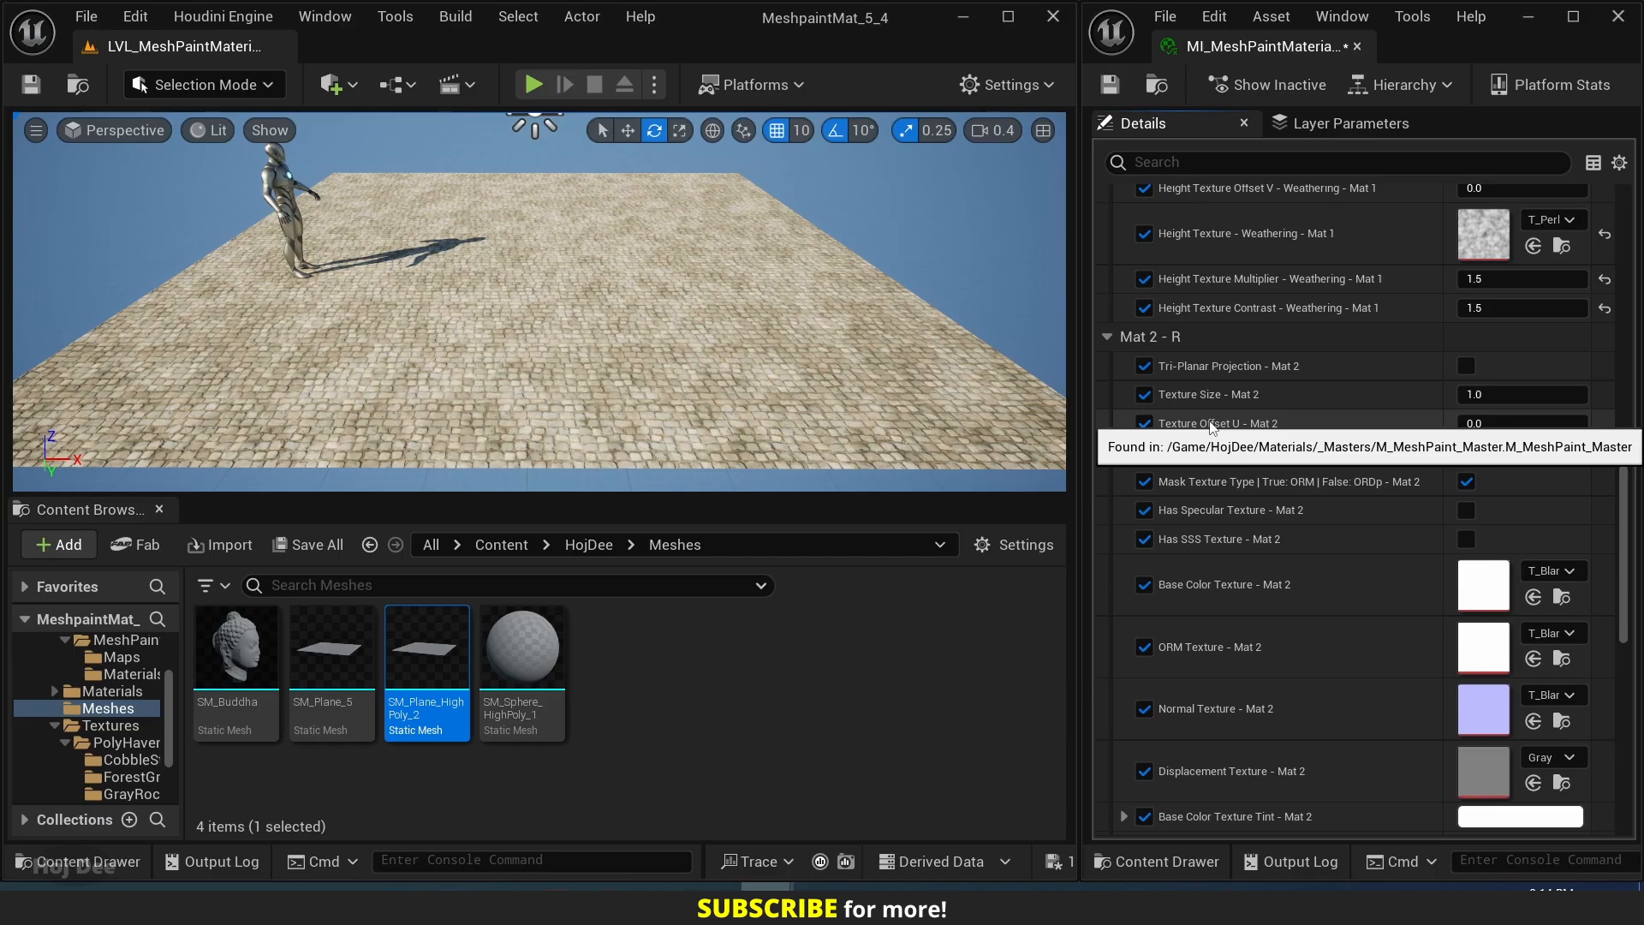
left_click(589, 545)
double_click(524, 648)
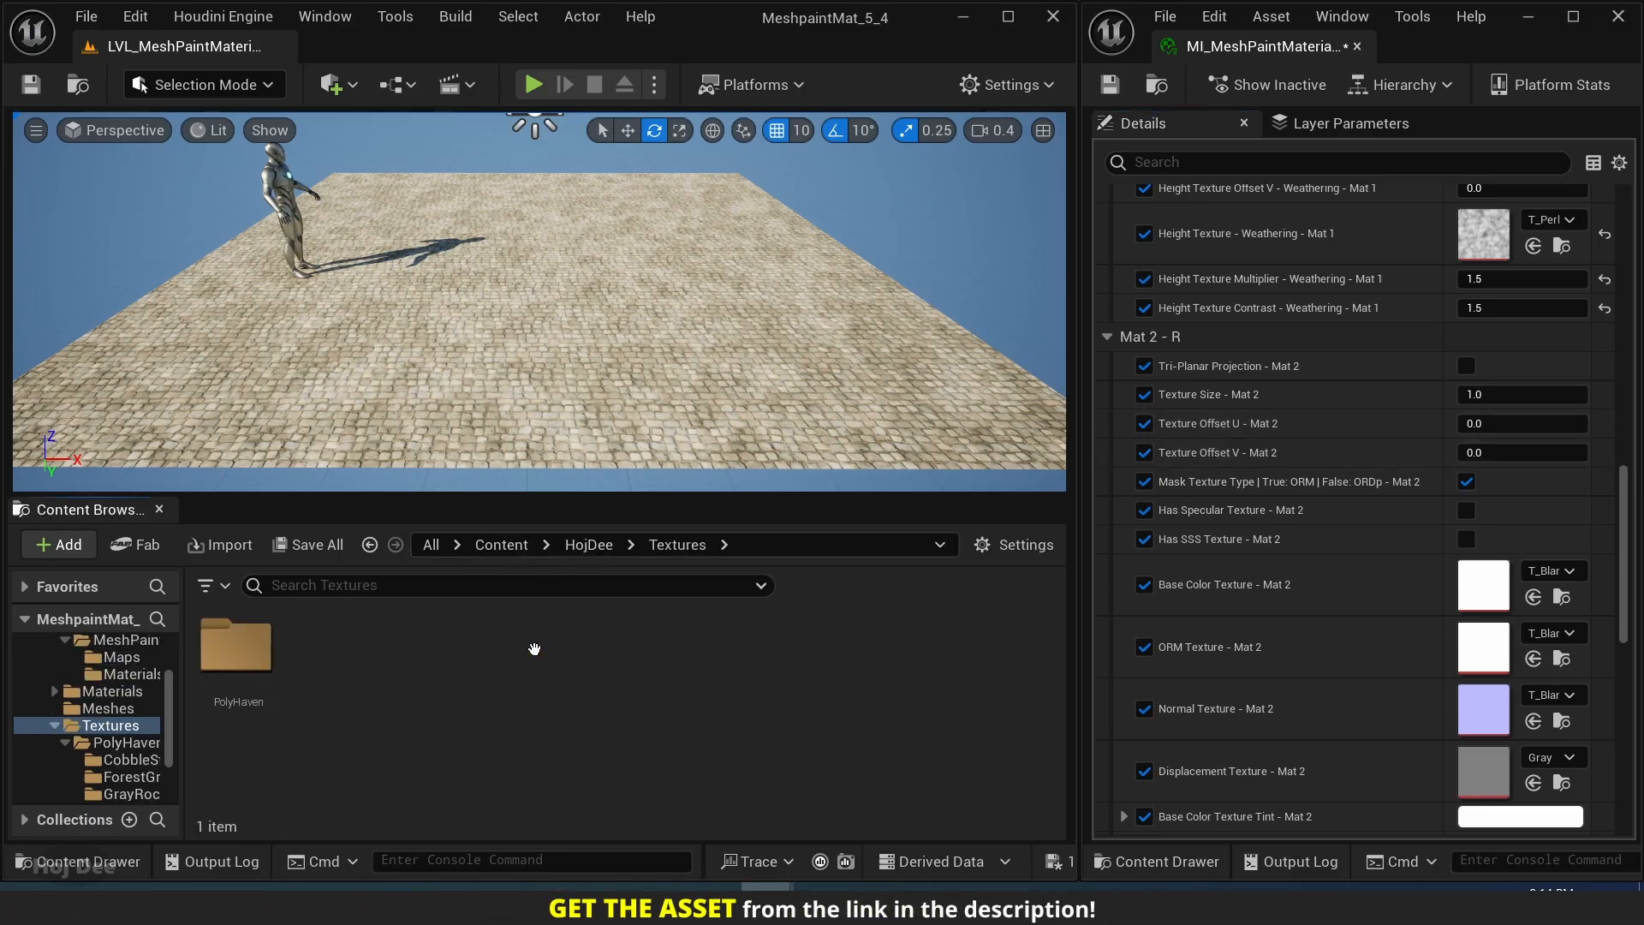
double_click(240, 651)
double_click(321, 644)
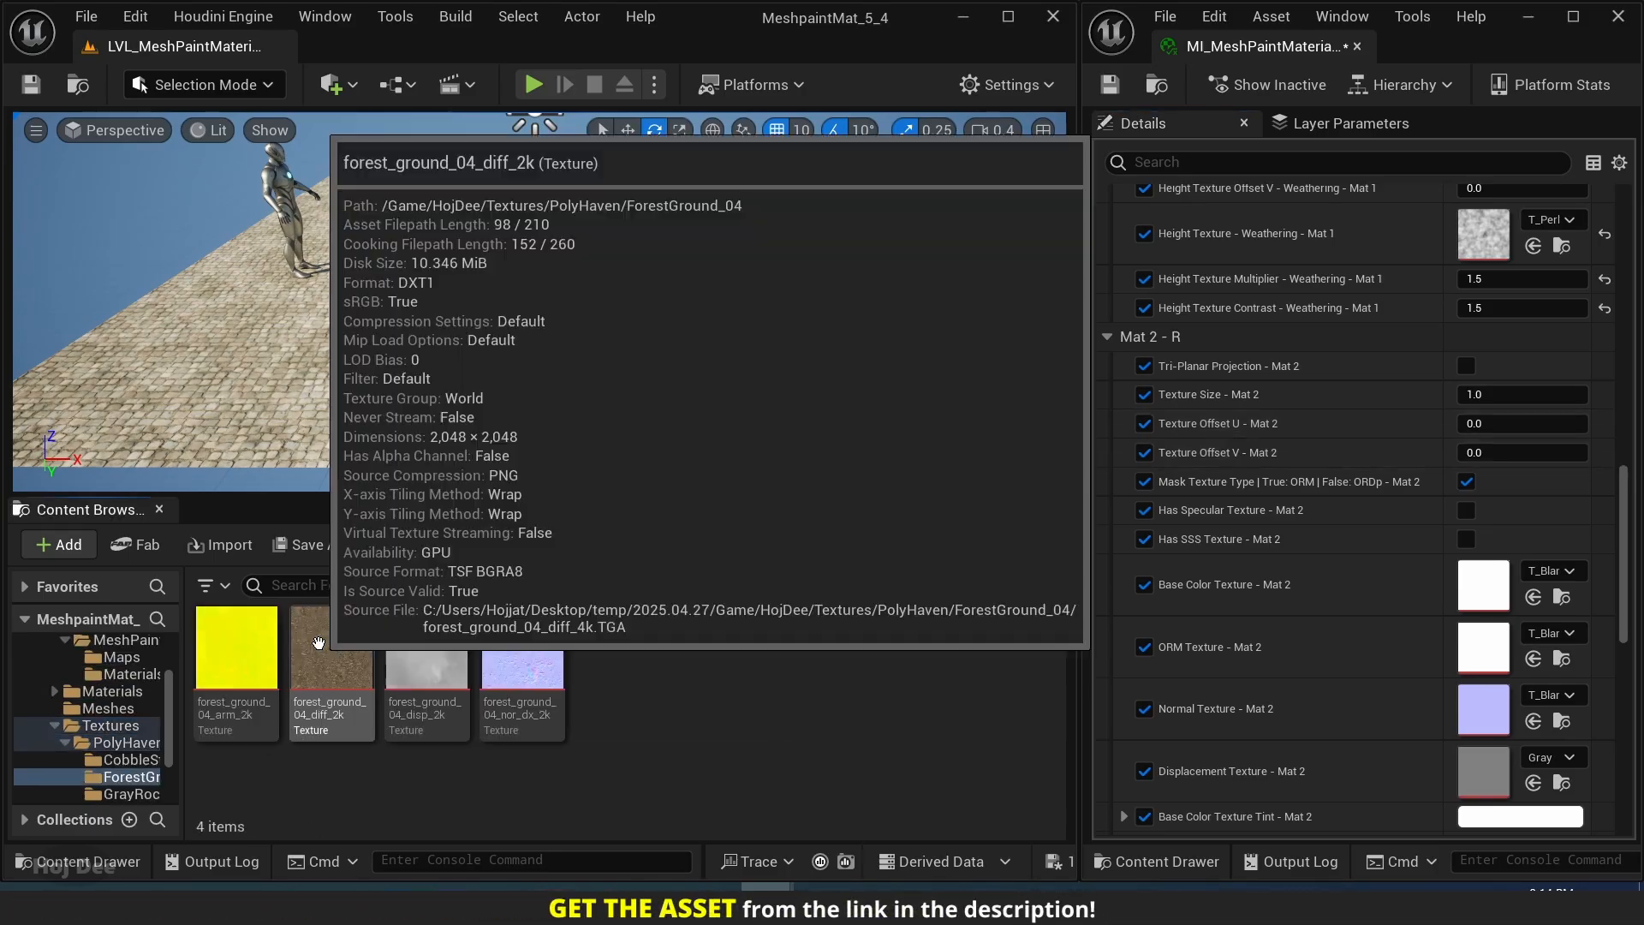
Assign the forest_ground_04 arm, diff, disp and nor_dx textures to Mat 2's ORM, Base Color, Displacement and Normal textures respectively.
scroll(1276, 638, "down", 1)
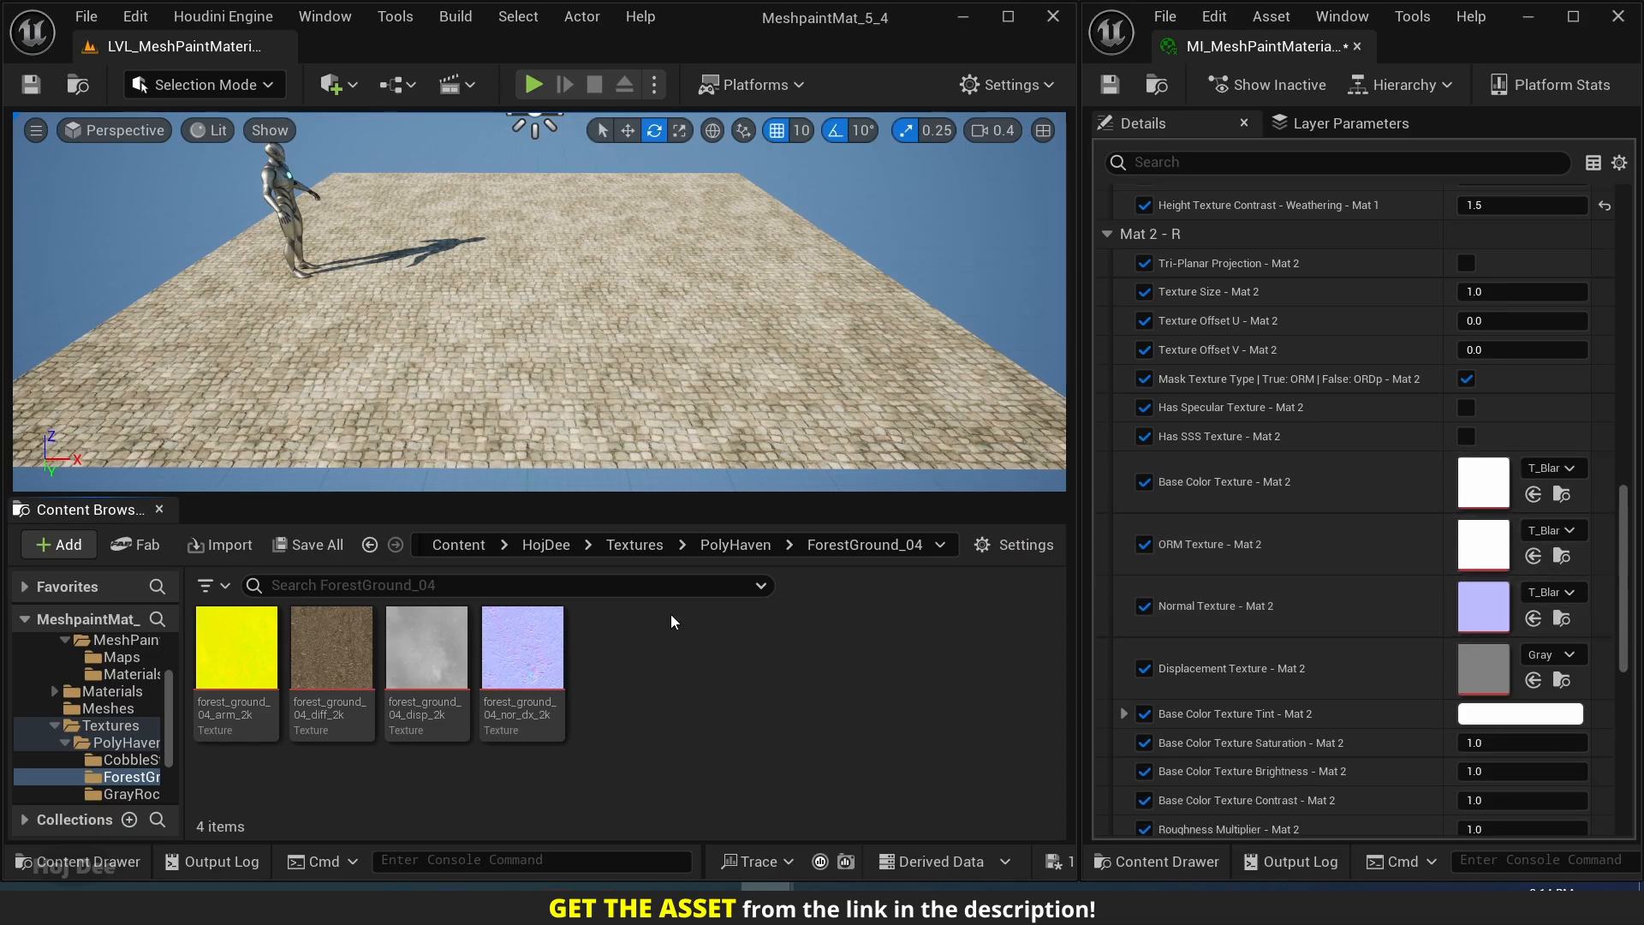
left_click_drag(236, 651, 1456, 543)
left_click_drag(331, 649, 1481, 482)
left_click_drag(426, 648, 1481, 668)
left_click(537, 638)
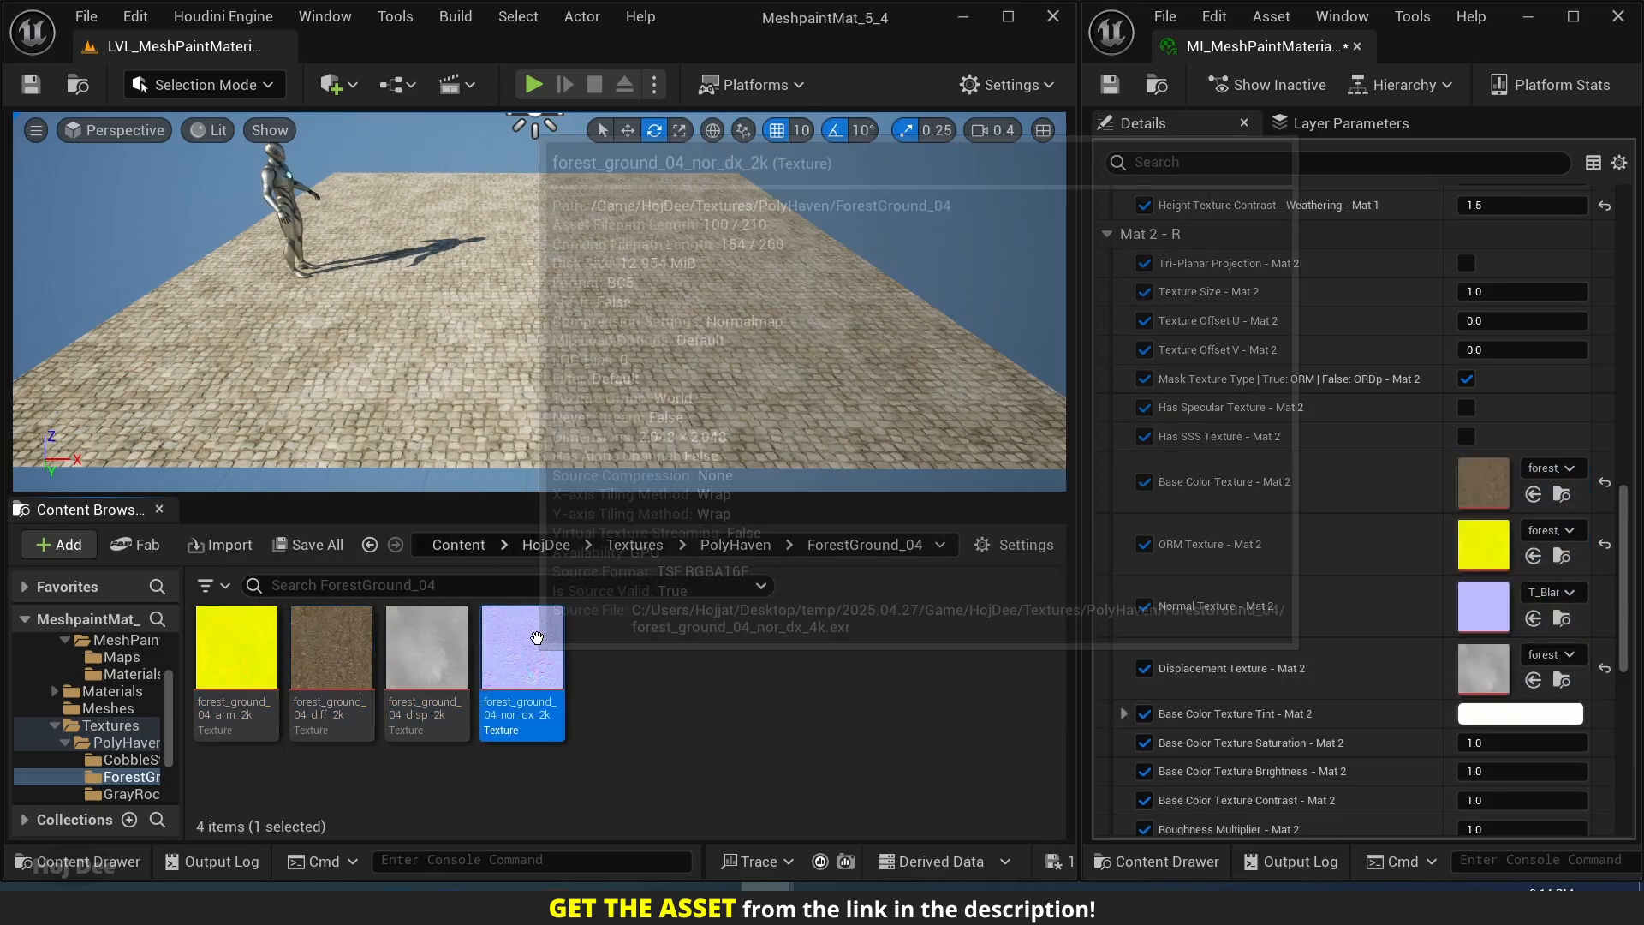
left_click_drag(537, 638, 1481, 606)
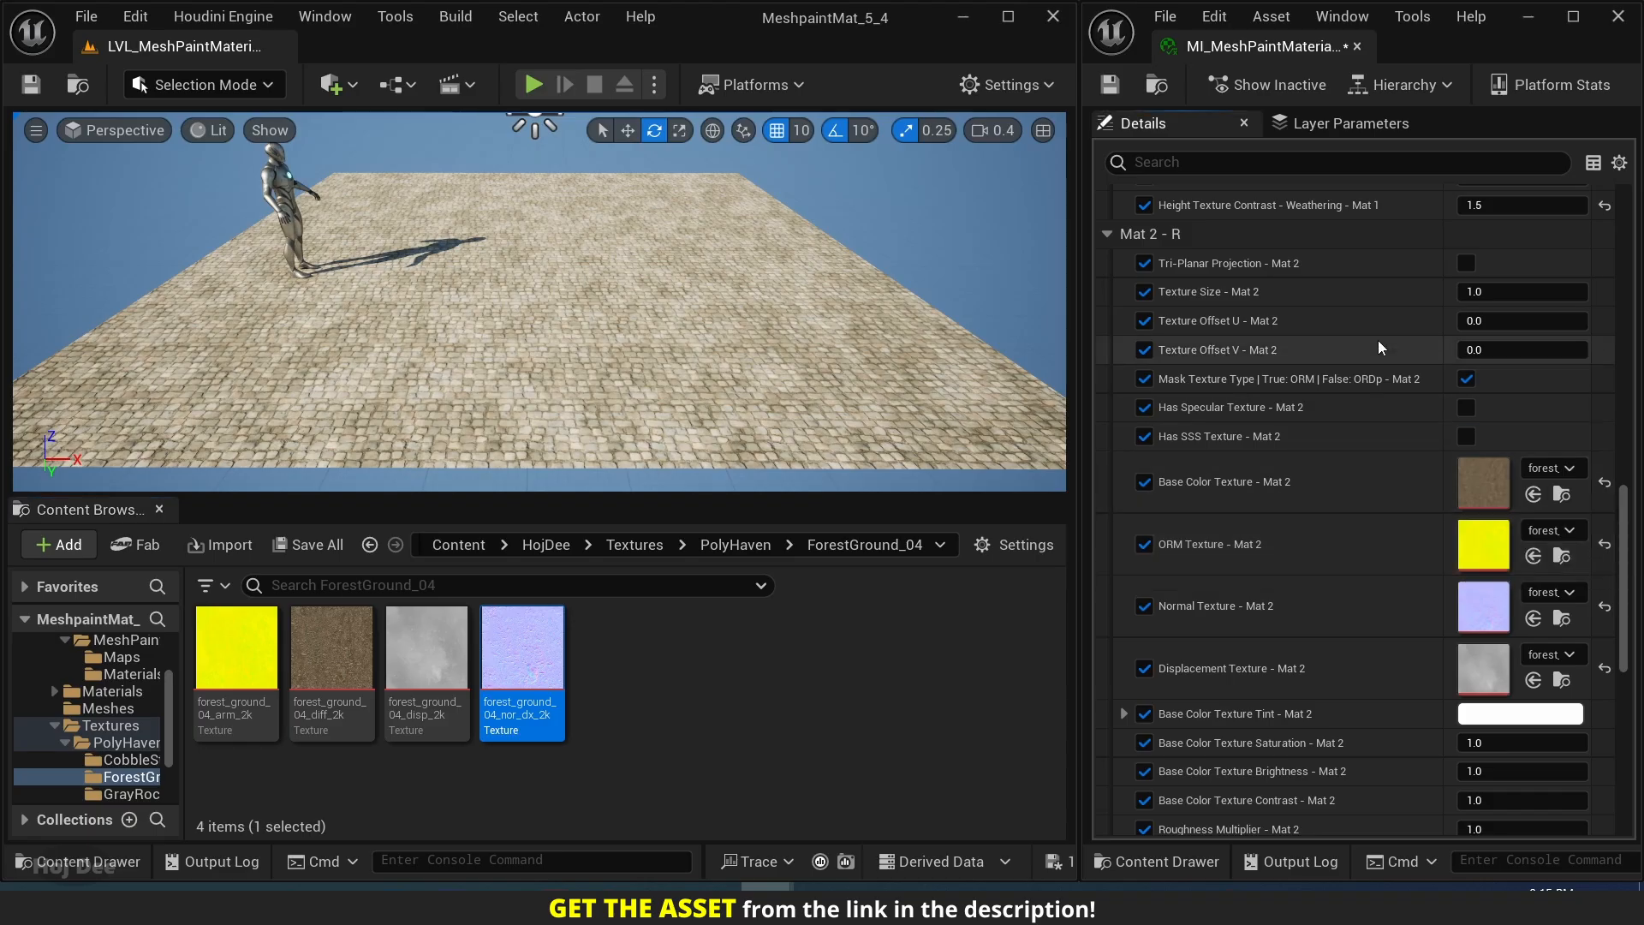
Set Texture Size - Mat 2 to 0.05.
scroll(1375, 359, "up", 1)
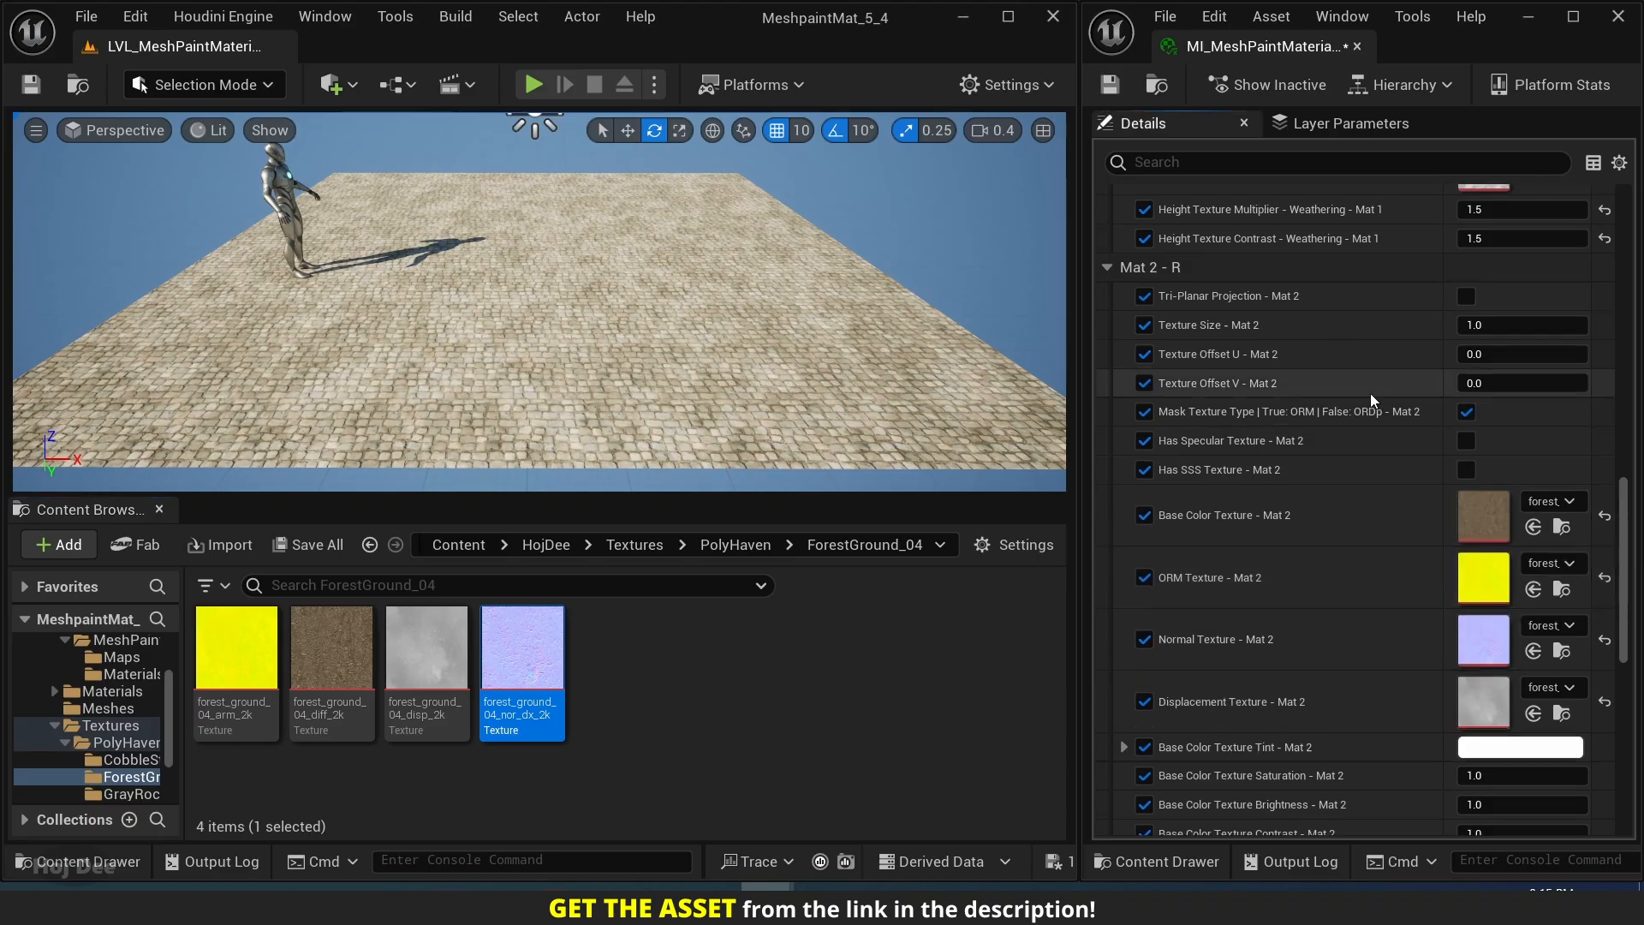
left_click(1477, 324)
type("0.05")
key("Return")
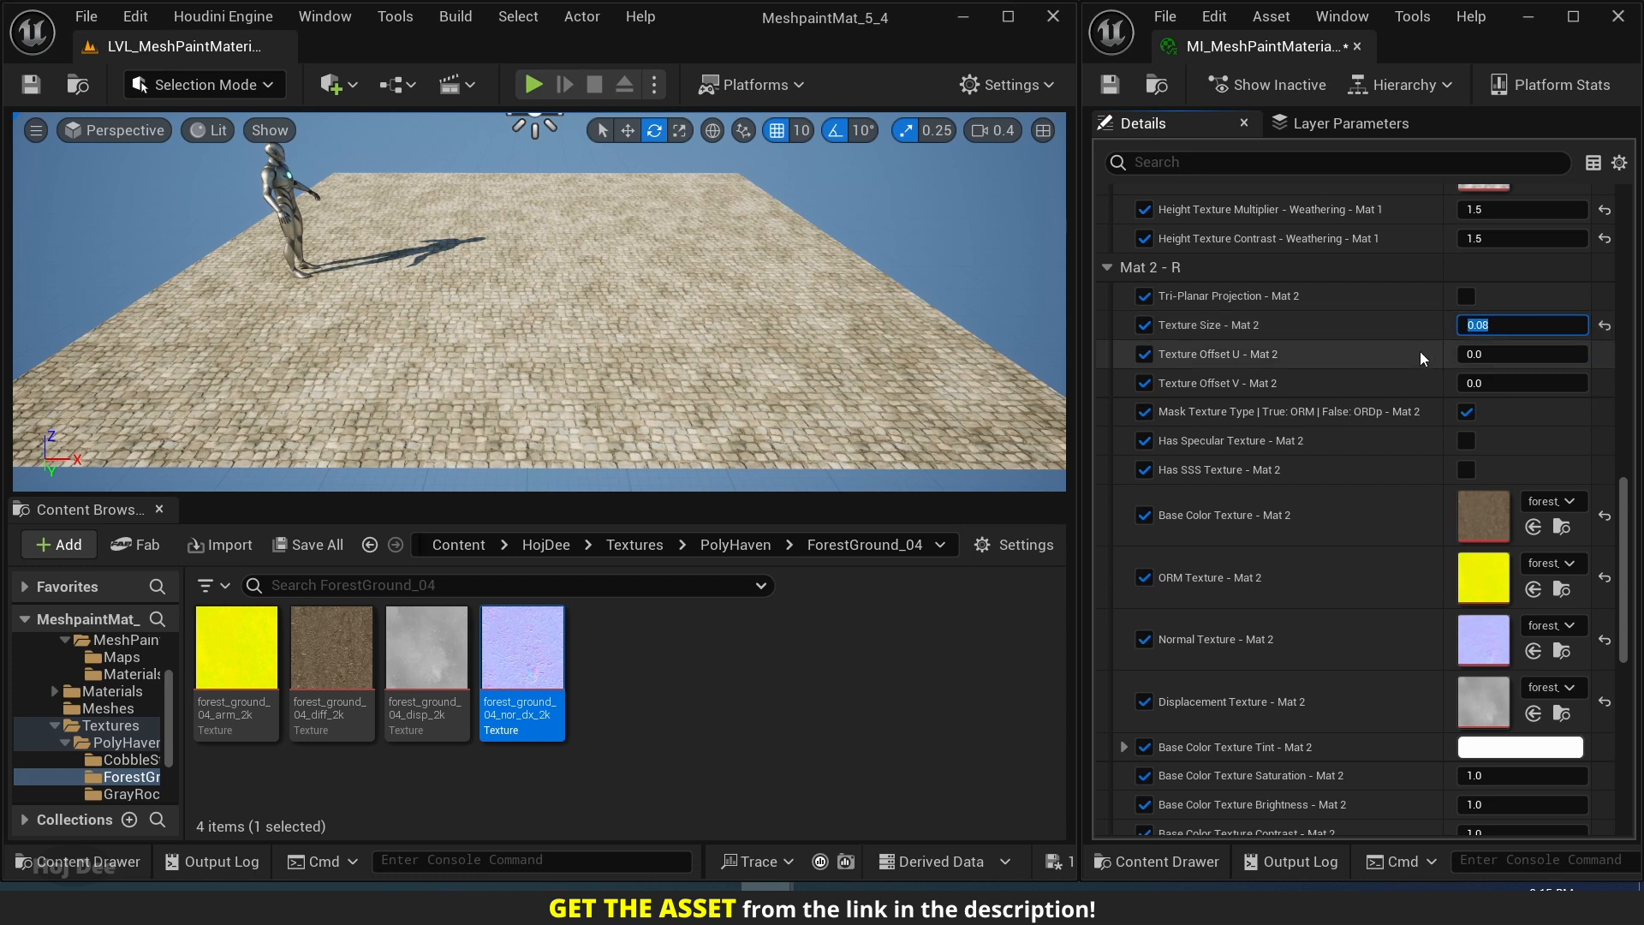
Try Height Texture Multiplier - Mat 2 at increasing values of 2, 5 and 6.
right_click_drag(1404, 411, 1350, 188)
scroll(1400, 507, "down", 3)
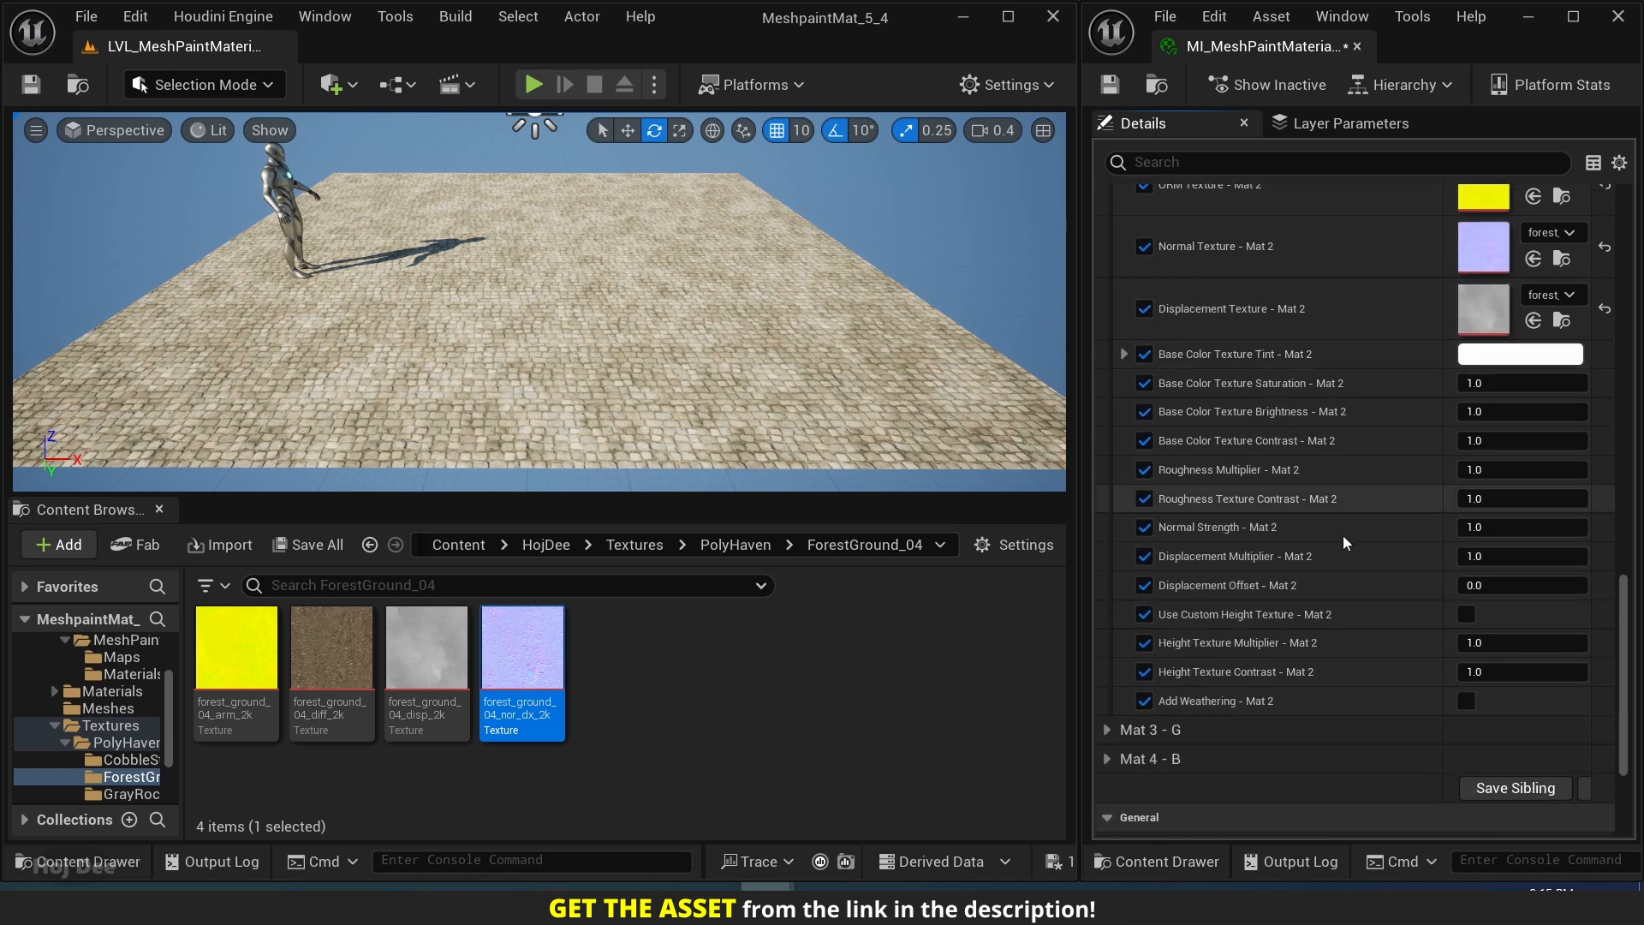
left_click(1489, 643)
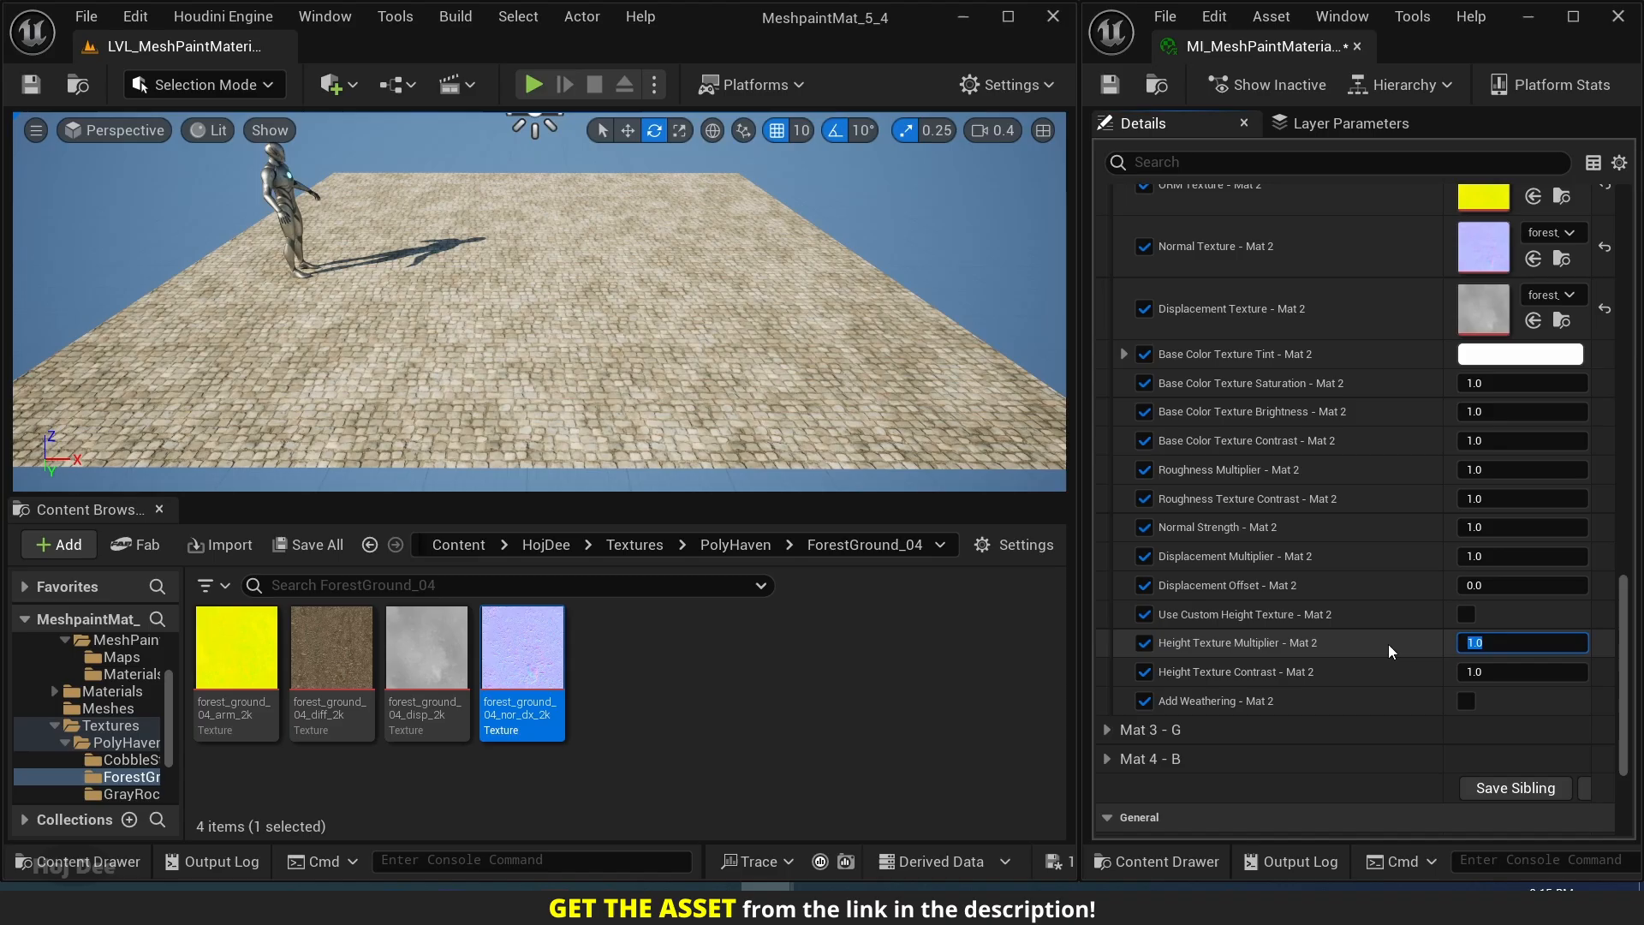
type("2")
key("Return")
type("5")
key("Return")
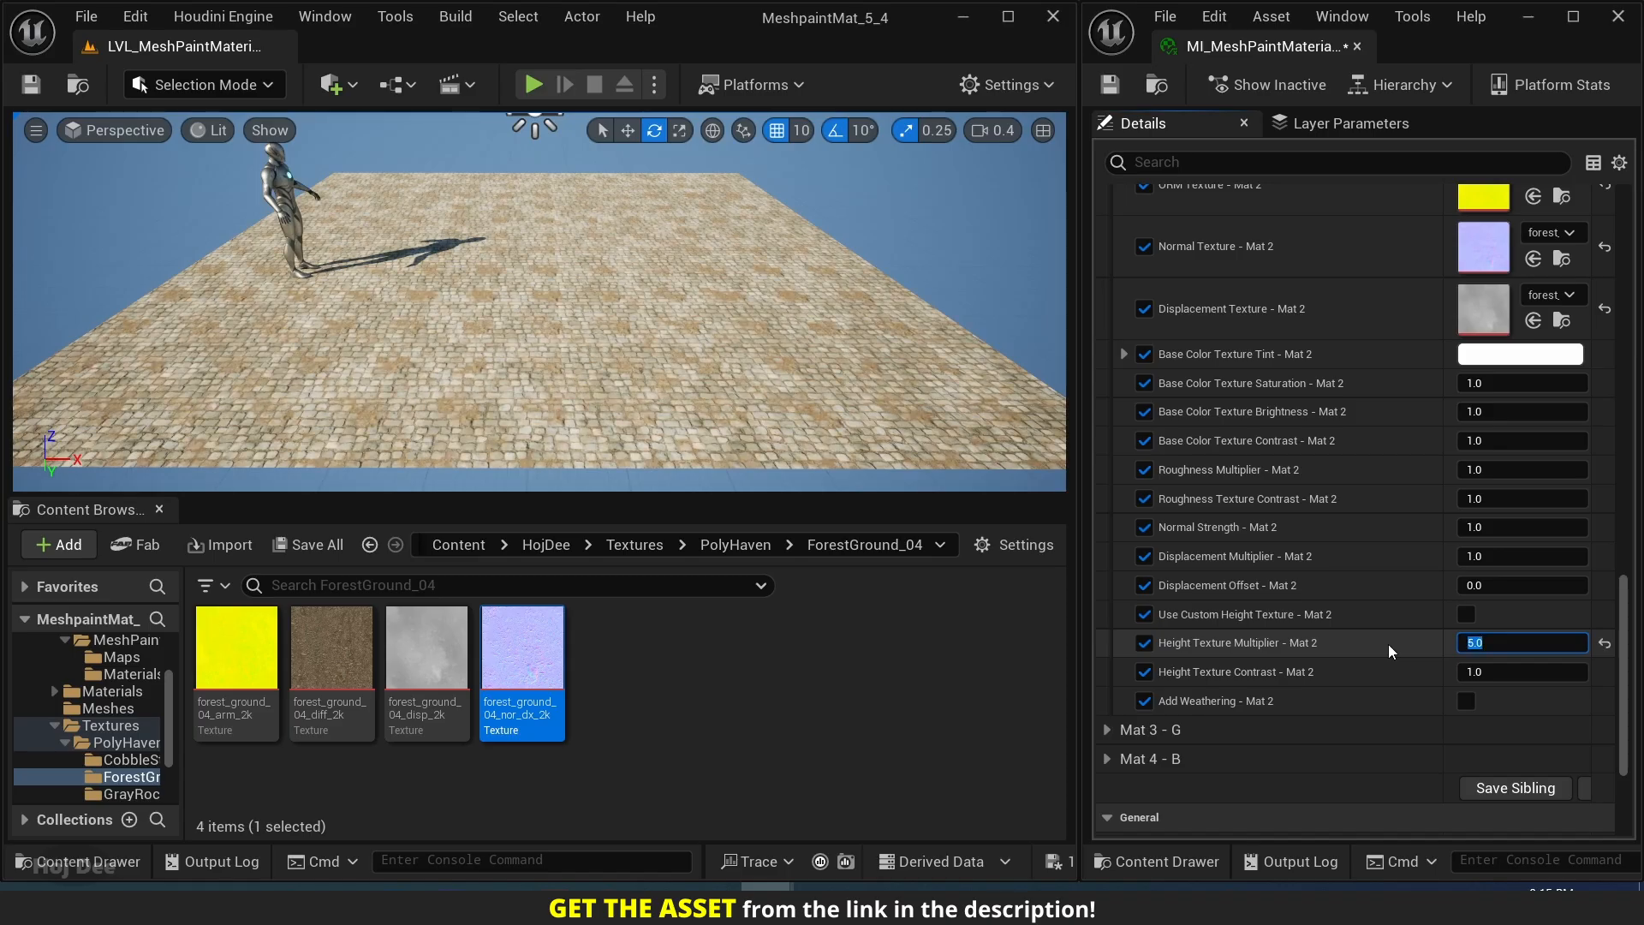
type("6")
key("Return")
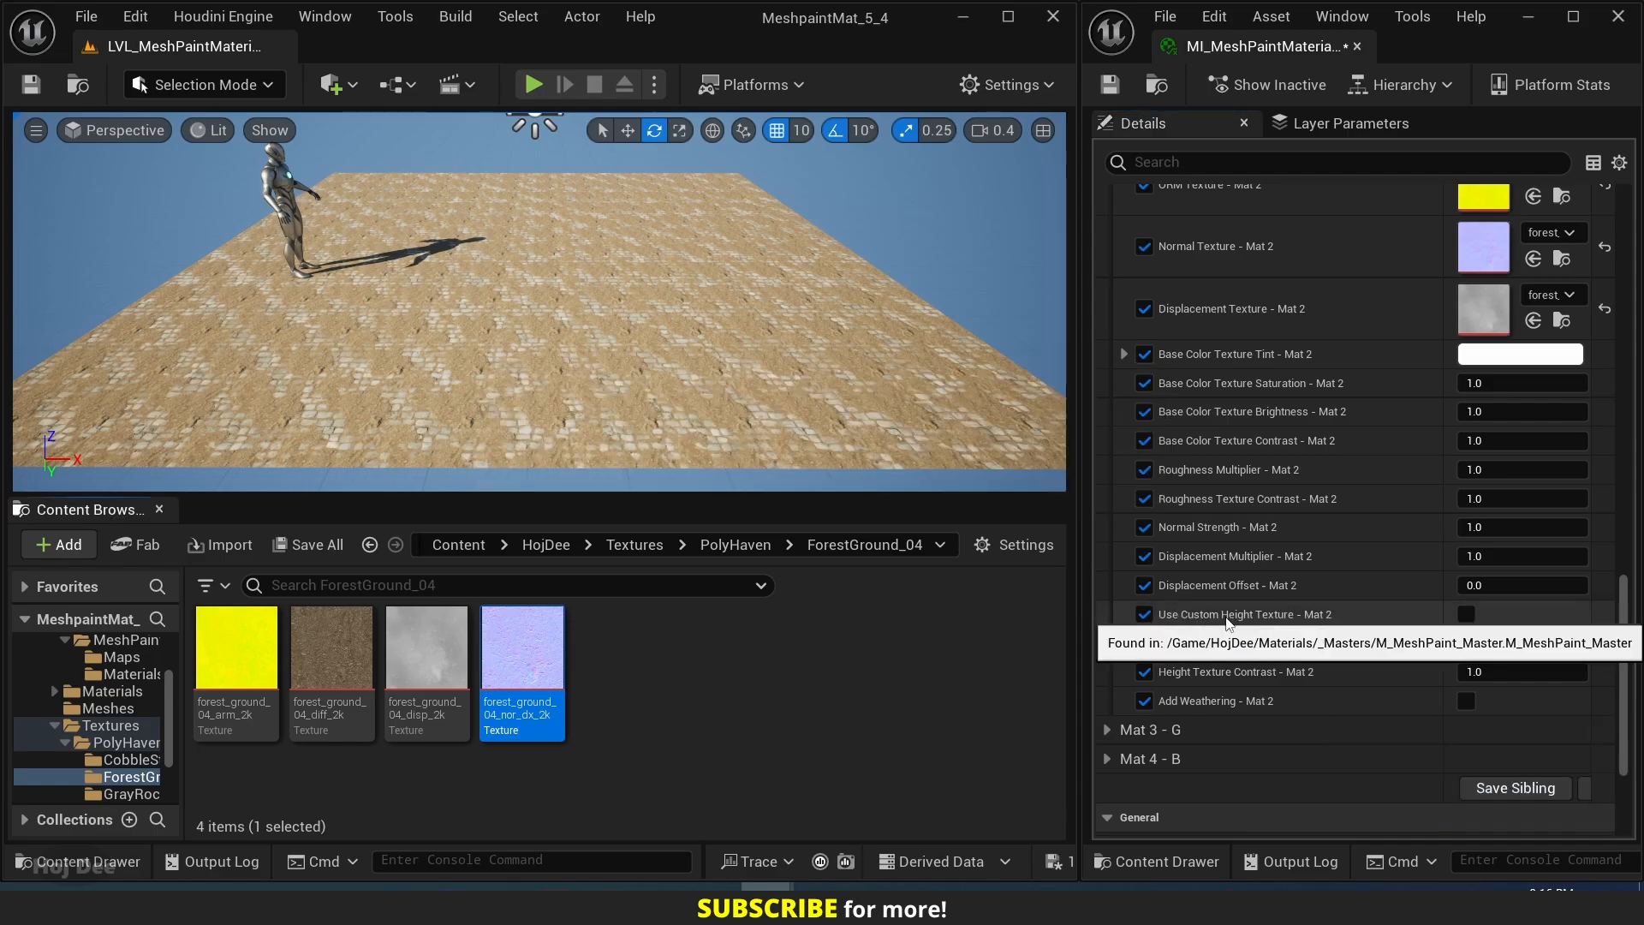
Turn on Use Custom Height Texture - Mat 2 and enable the overrides for its amount, size, U and V offsets and texture.
left_click(1466, 615)
scroll(1394, 623, "down", 2)
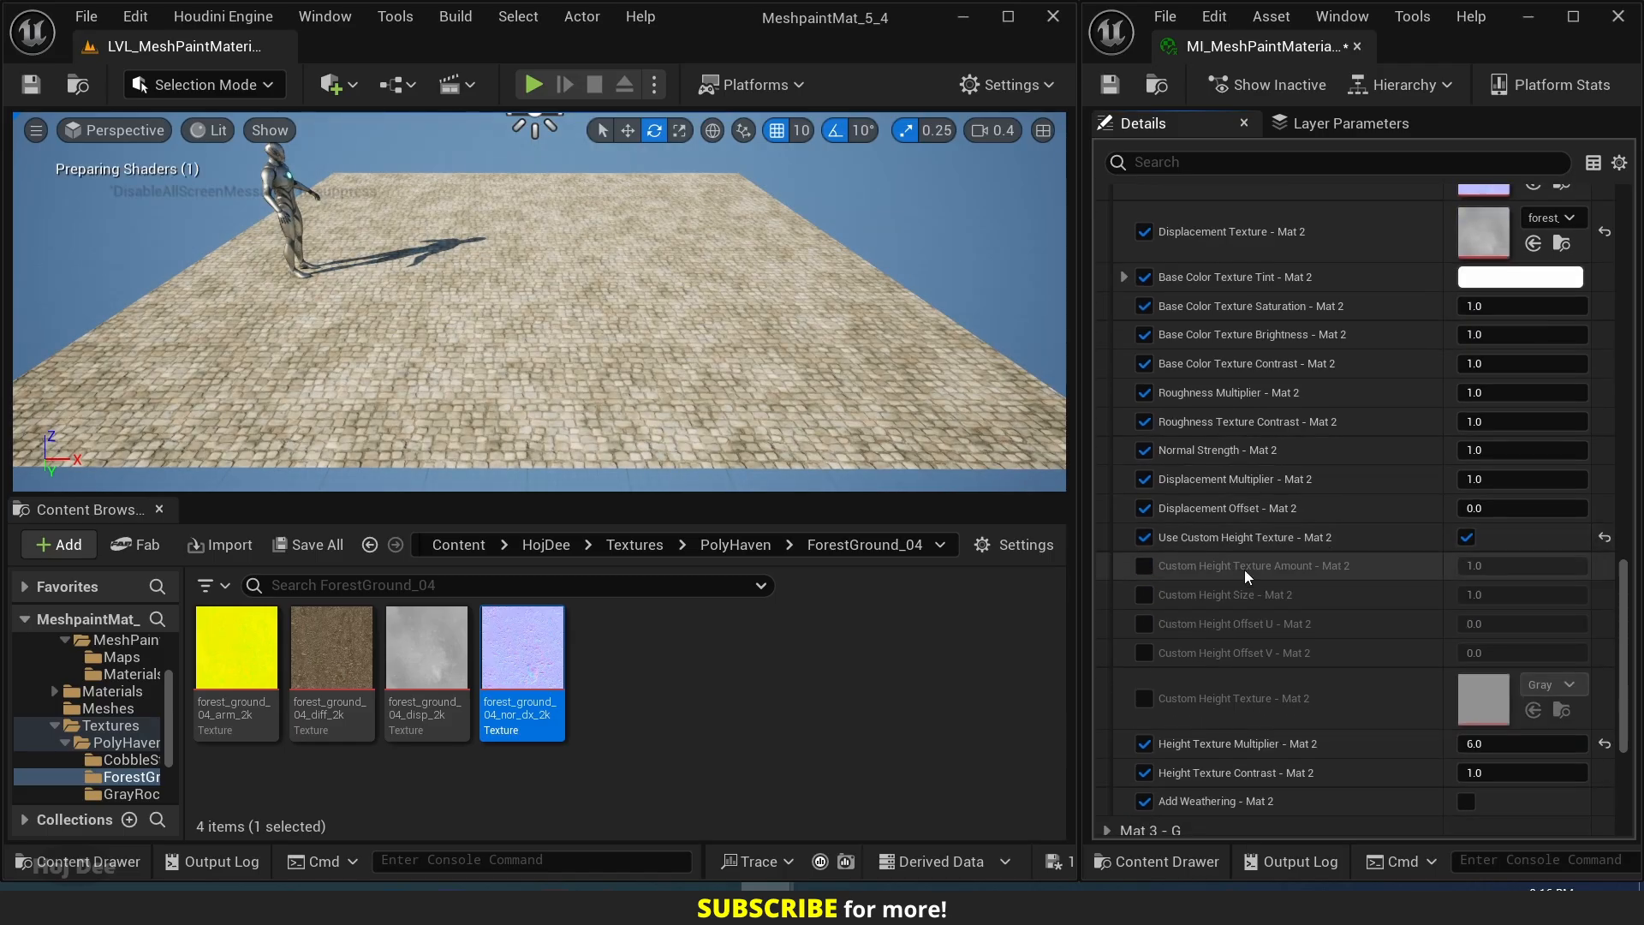
left_click(1144, 567)
left_click(1144, 595)
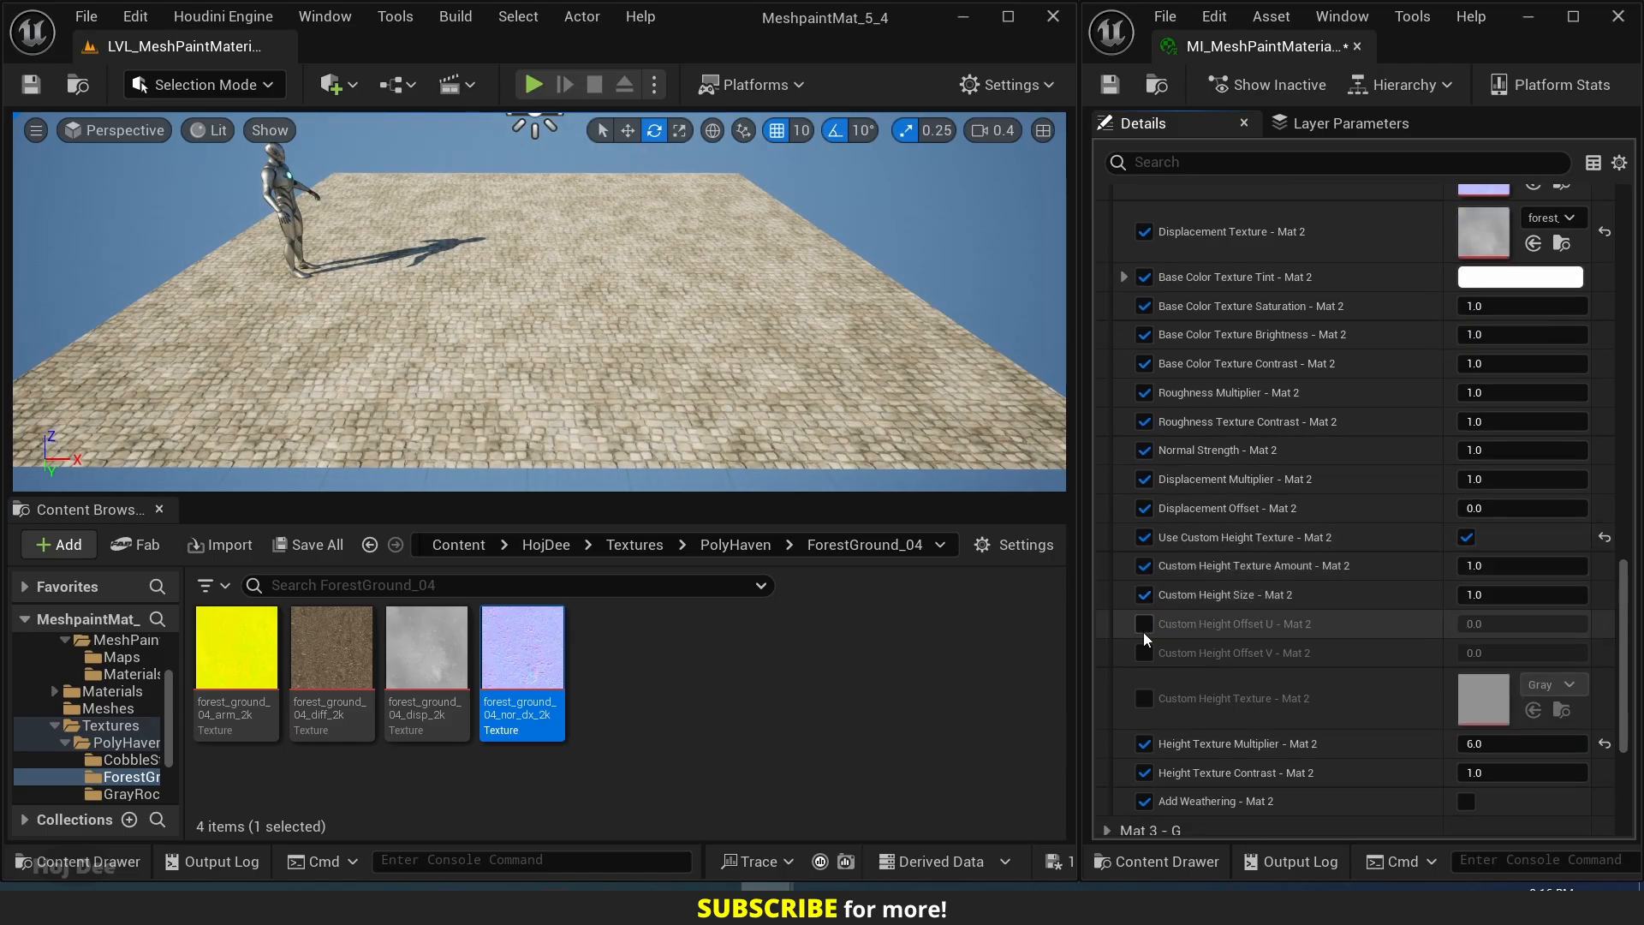
left_click(1144, 626)
left_click(1144, 653)
left_click(1144, 698)
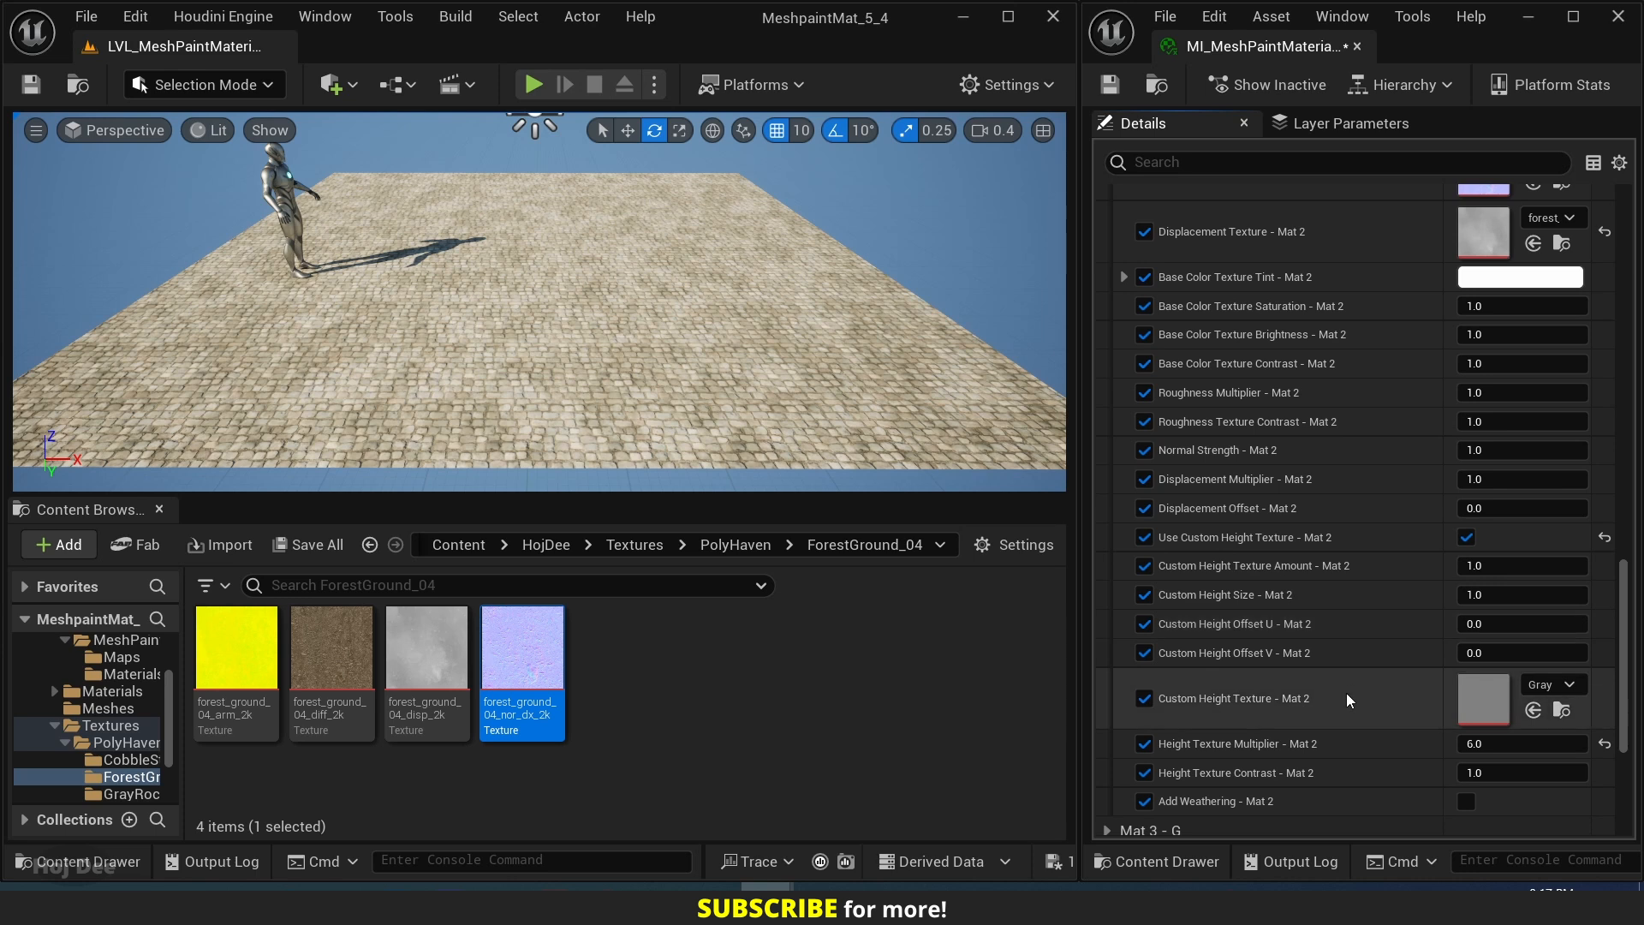
Search for "perlin noise" and assign the Perlin noise texture as Custom Height Texture - Mat 2.
left_click(1541, 685)
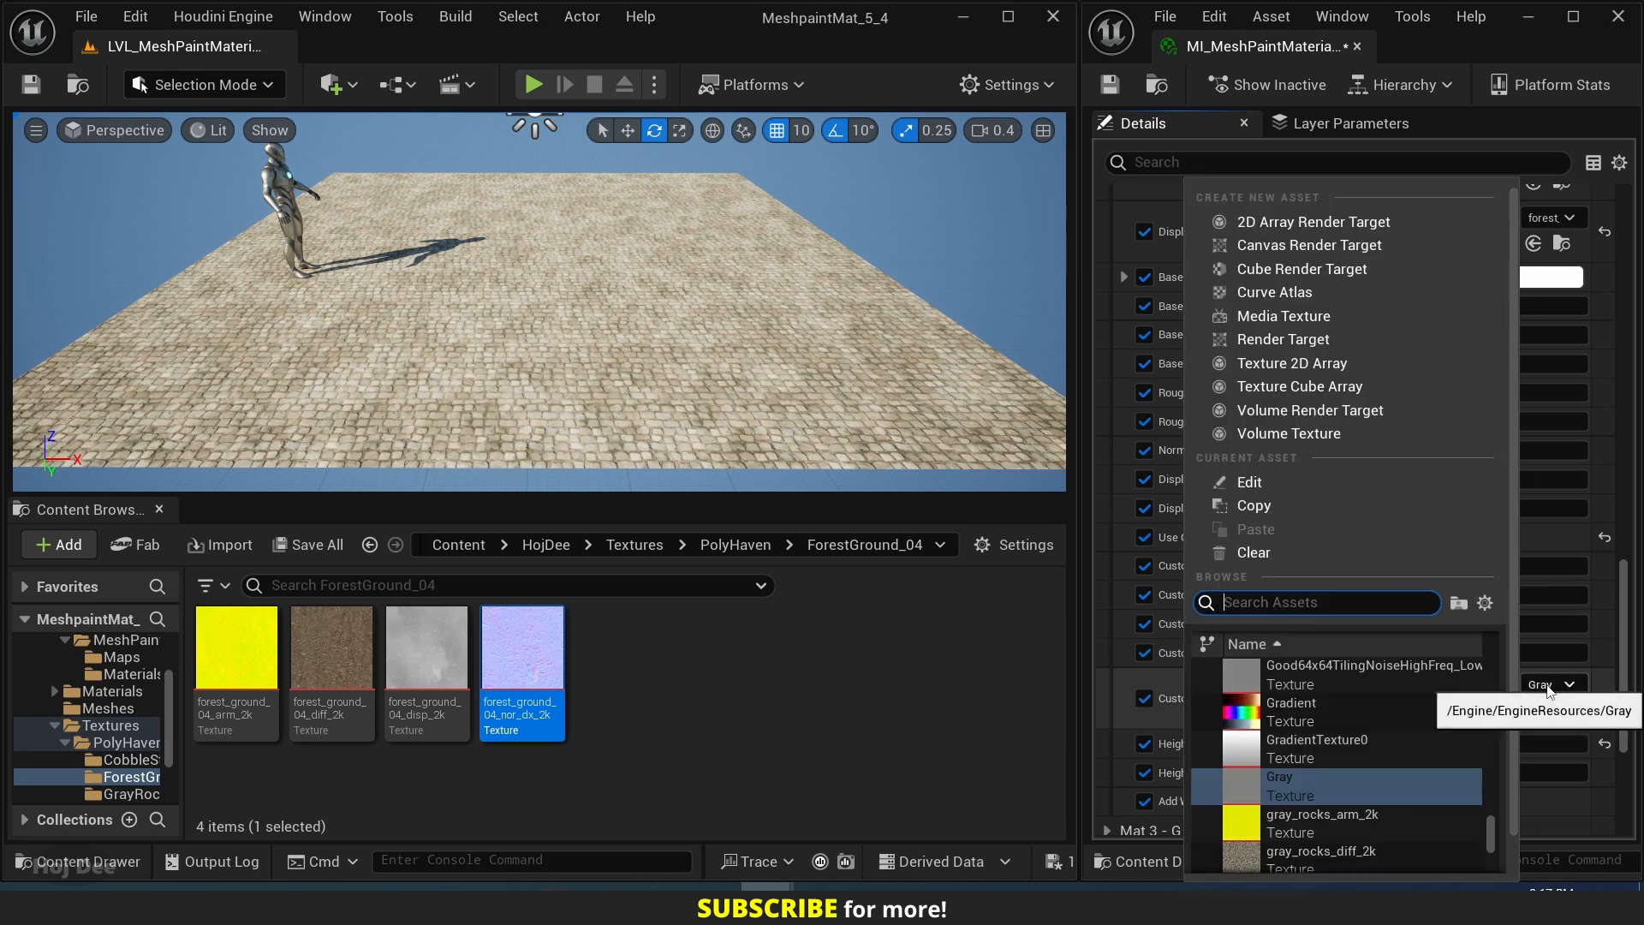
type("perlin noise")
left_click(1339, 680)
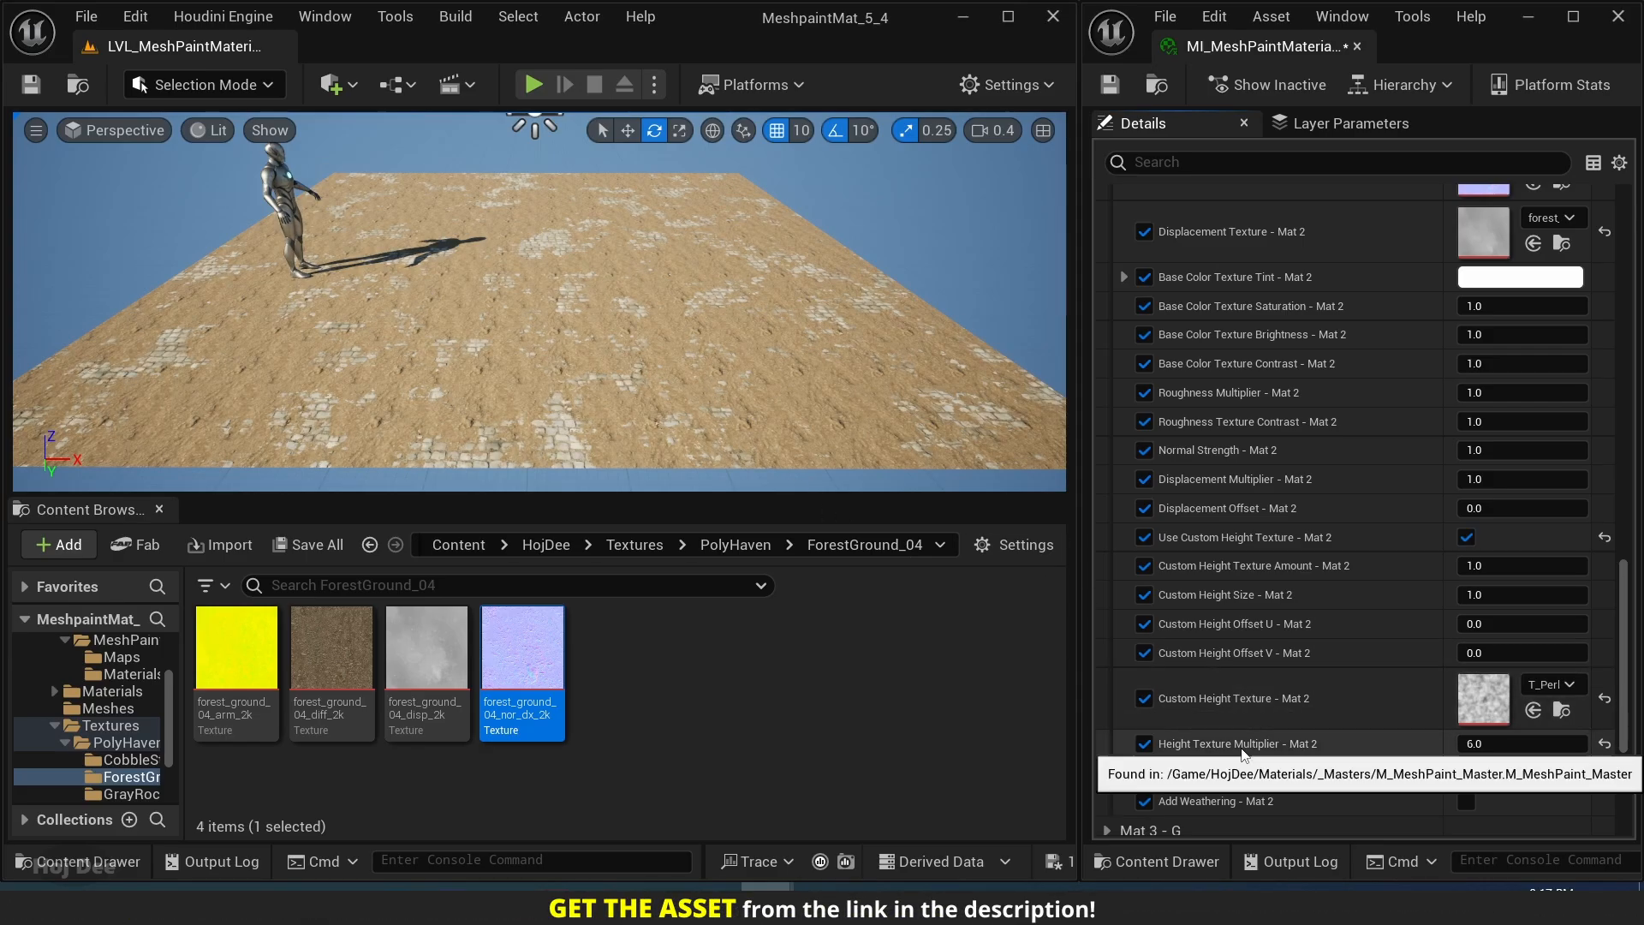
Try lowering Height Texture Multiplier - Mat 2 to 5 and 4.
left_click(1493, 744)
type("4")
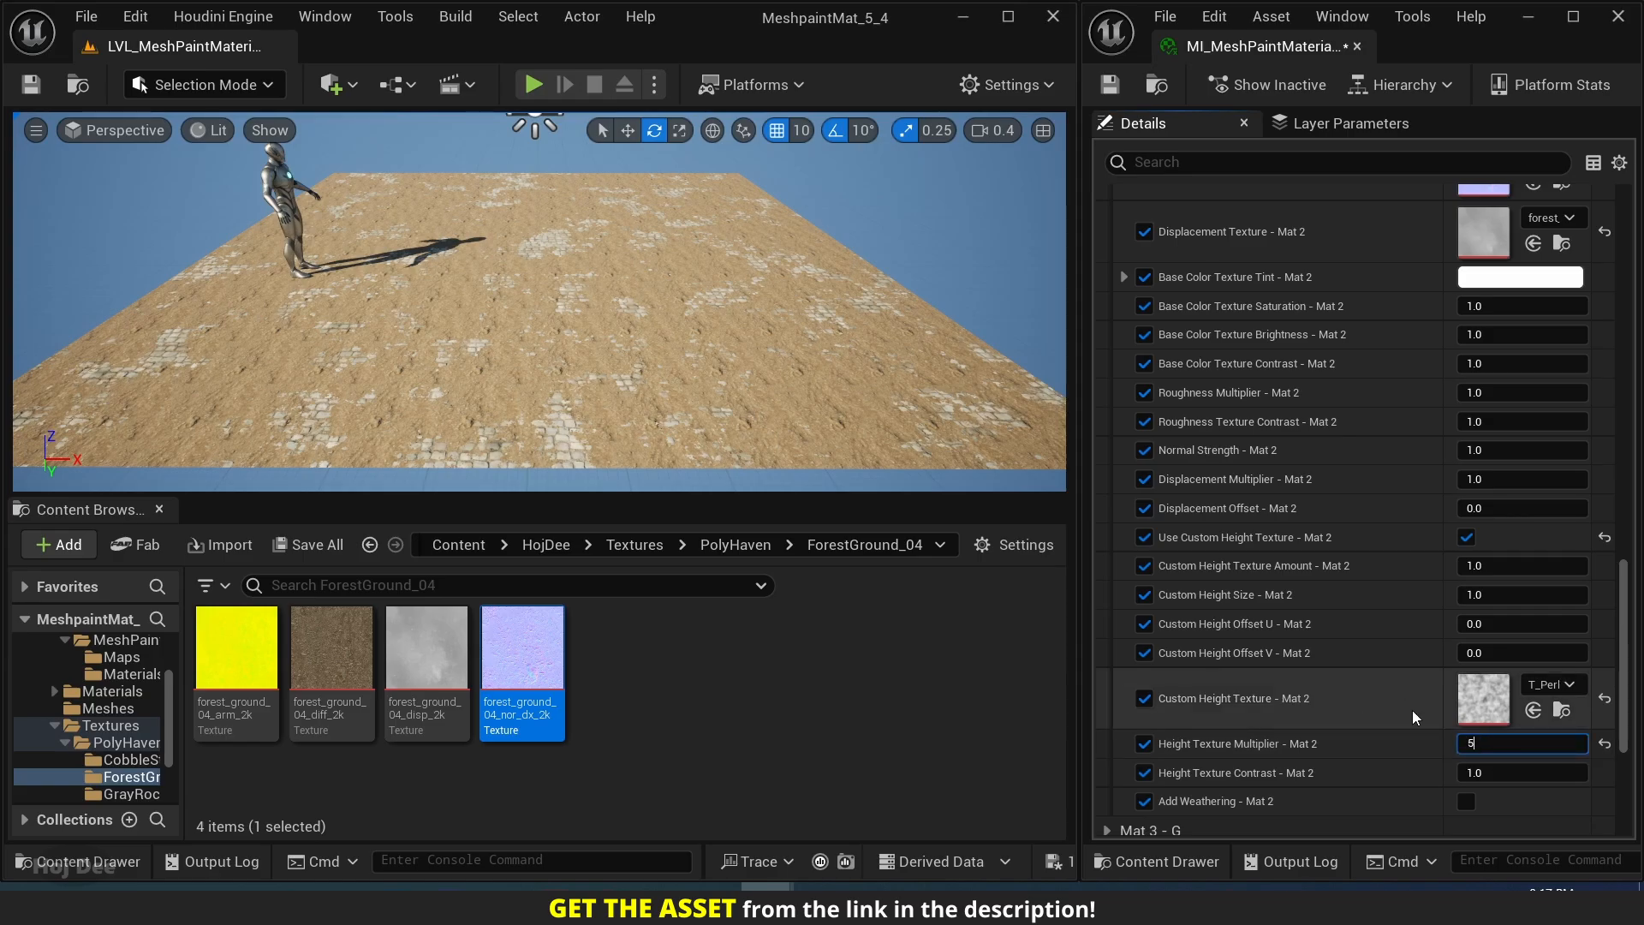
key("Return")
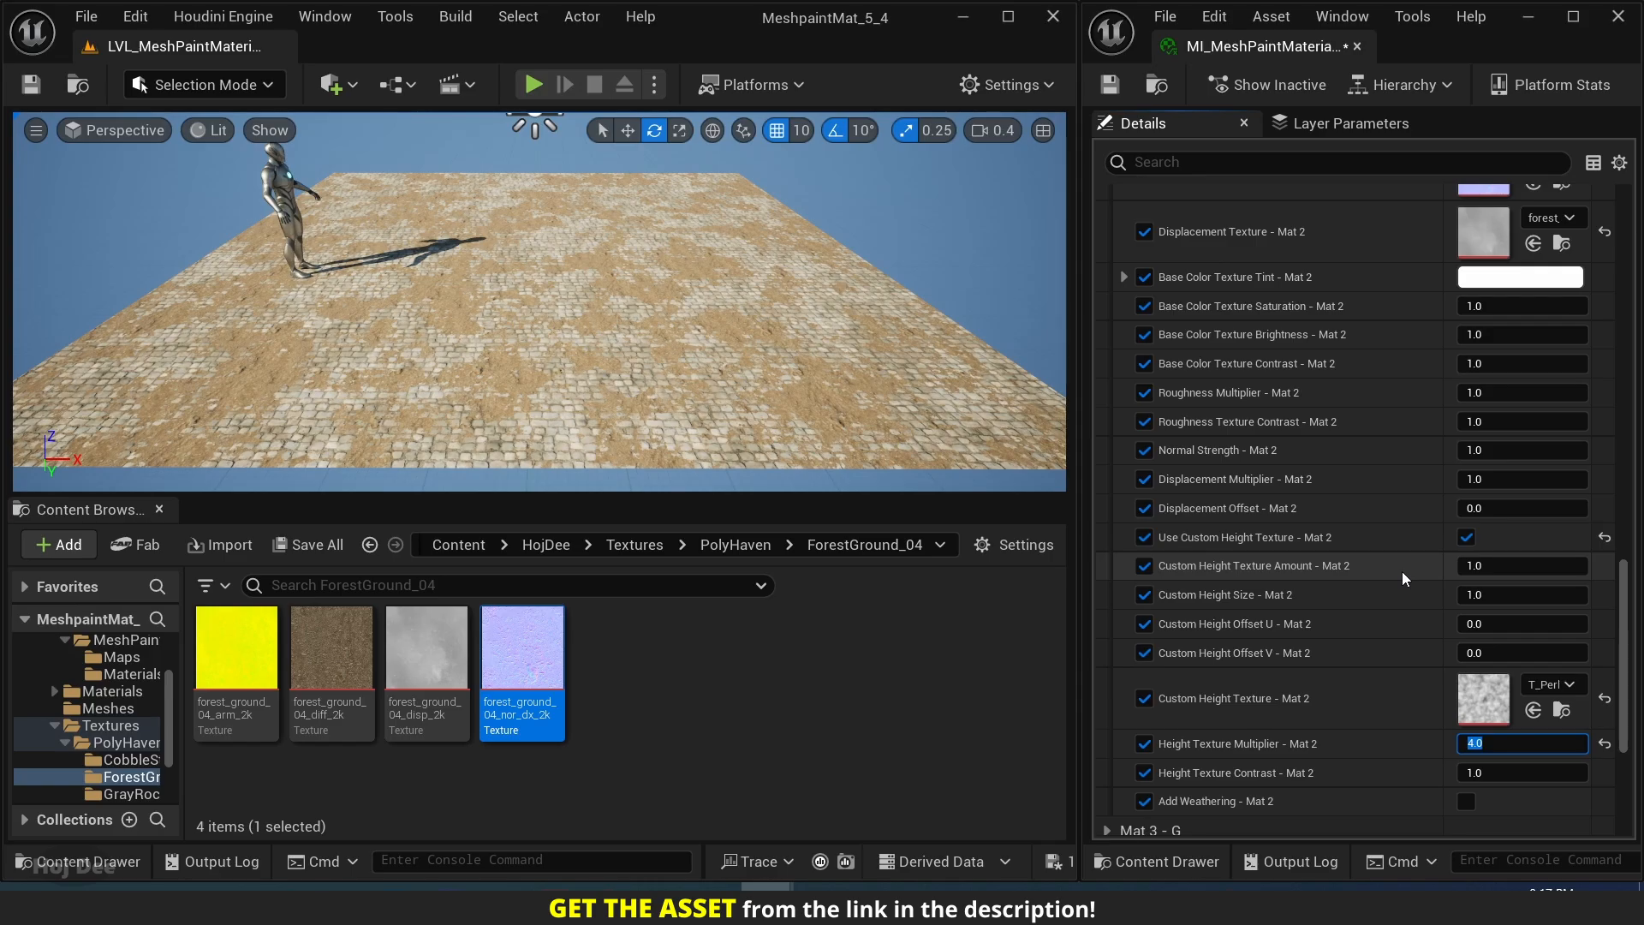
Set Custom Height Texture Amount - Mat 2 to 0.
left_click(1461, 566)
type("0")
key("Return")
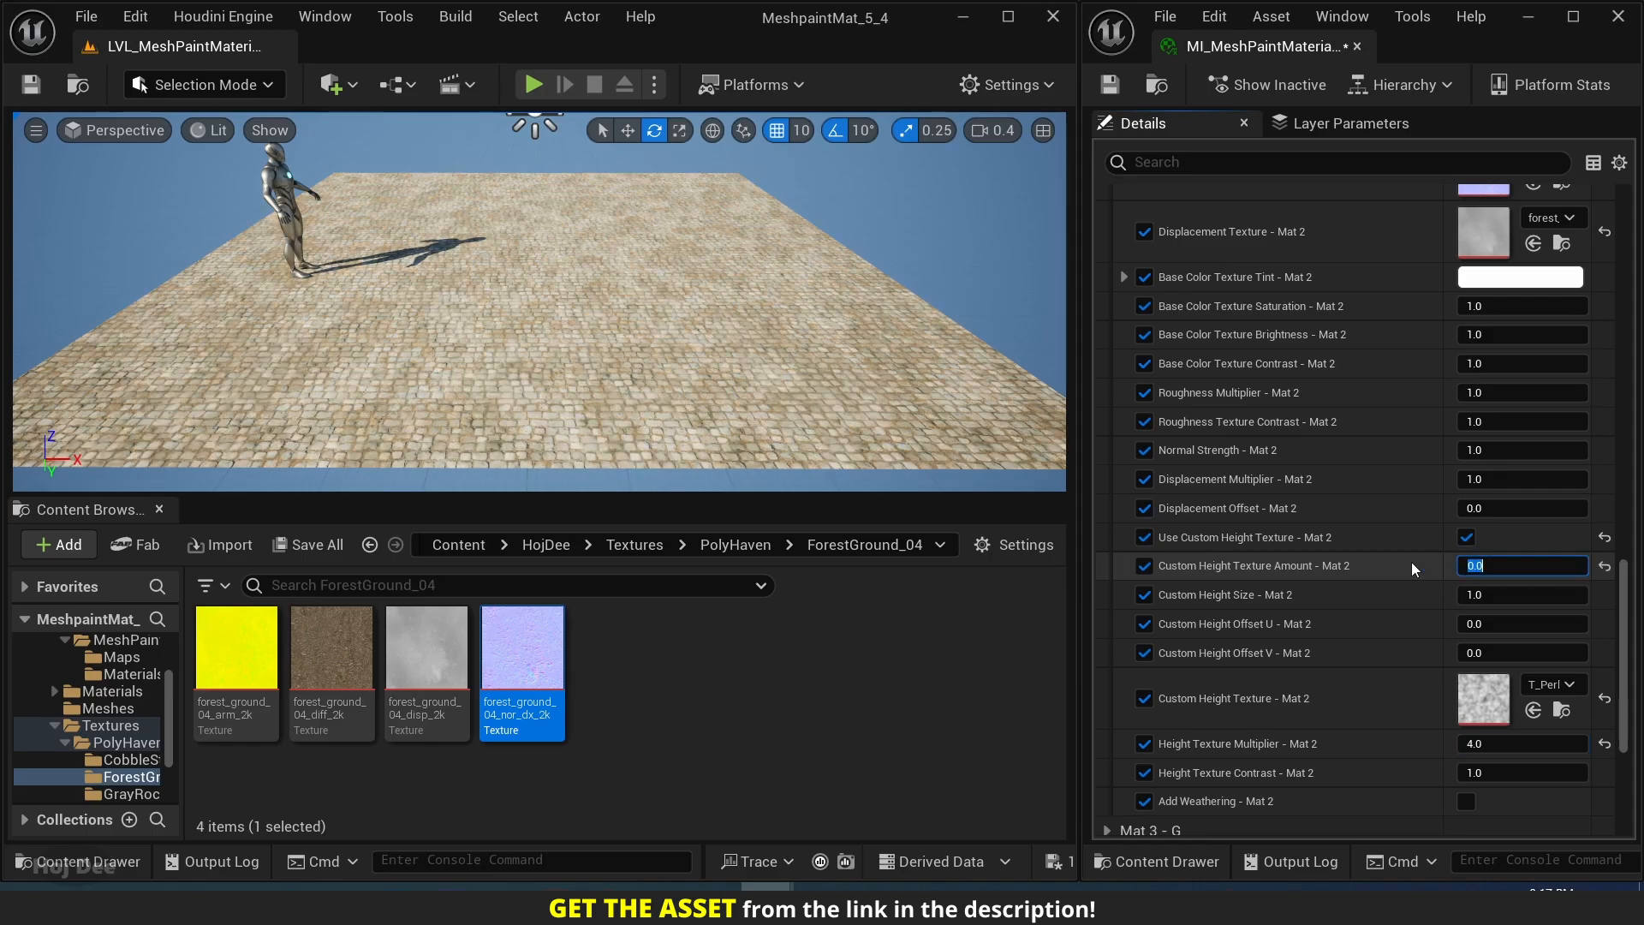
Try Height Texture Multiplier - Mat 2 at 5, and set it to 5.5.
left_click(1474, 743)
type("5")
key("Return")
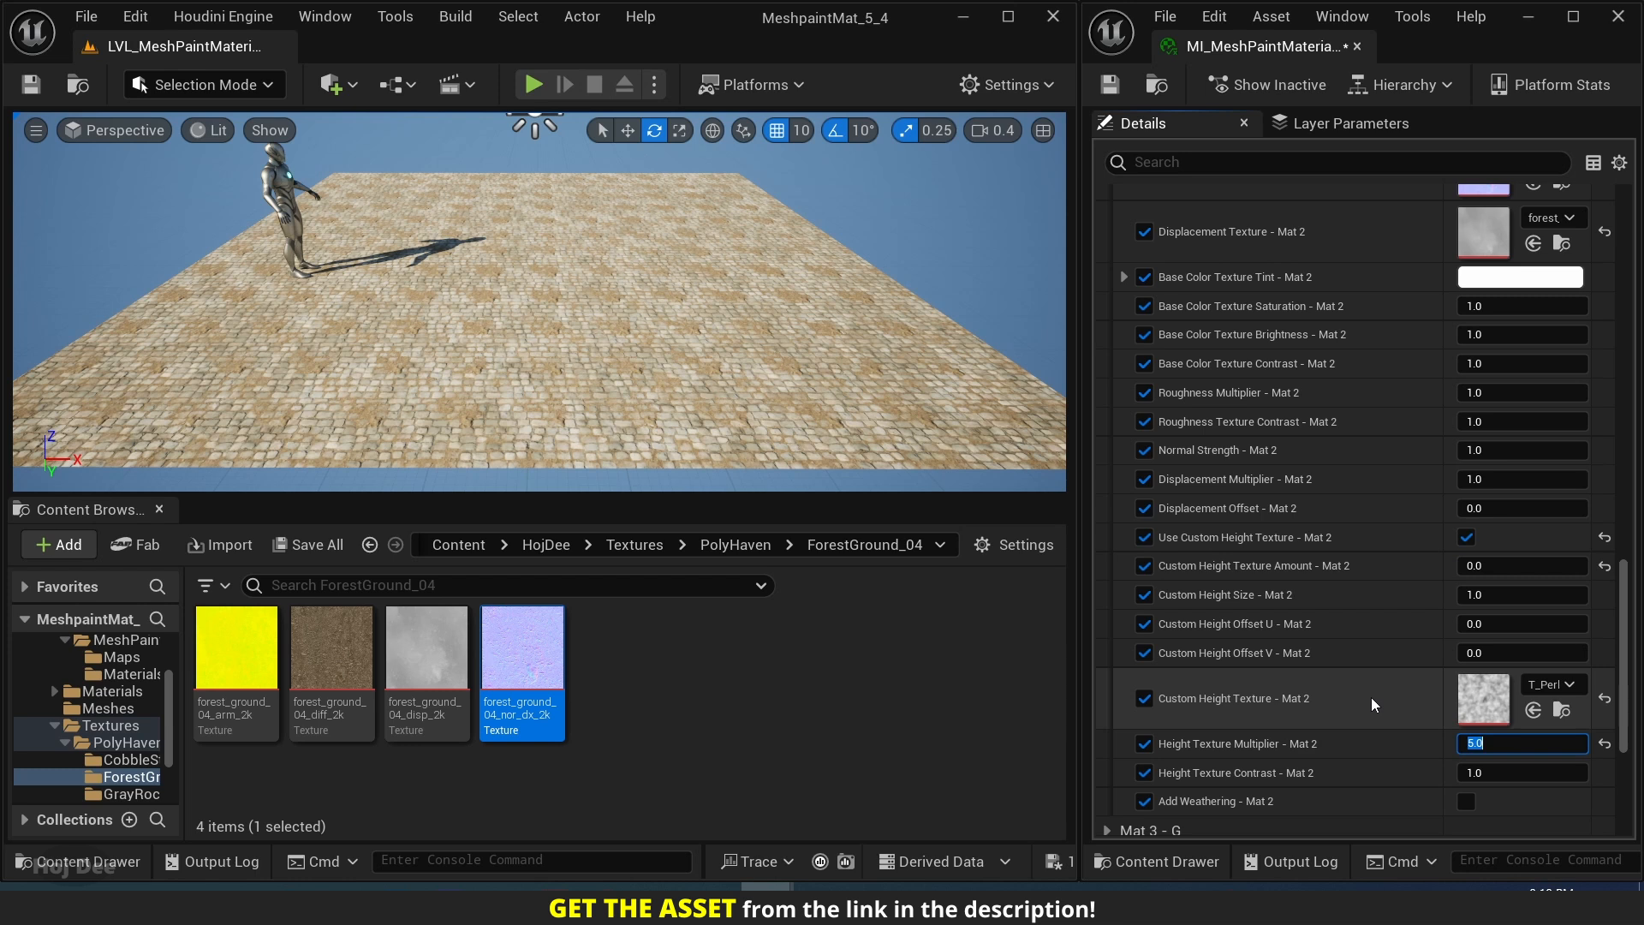
type("5.5")
key("Return")
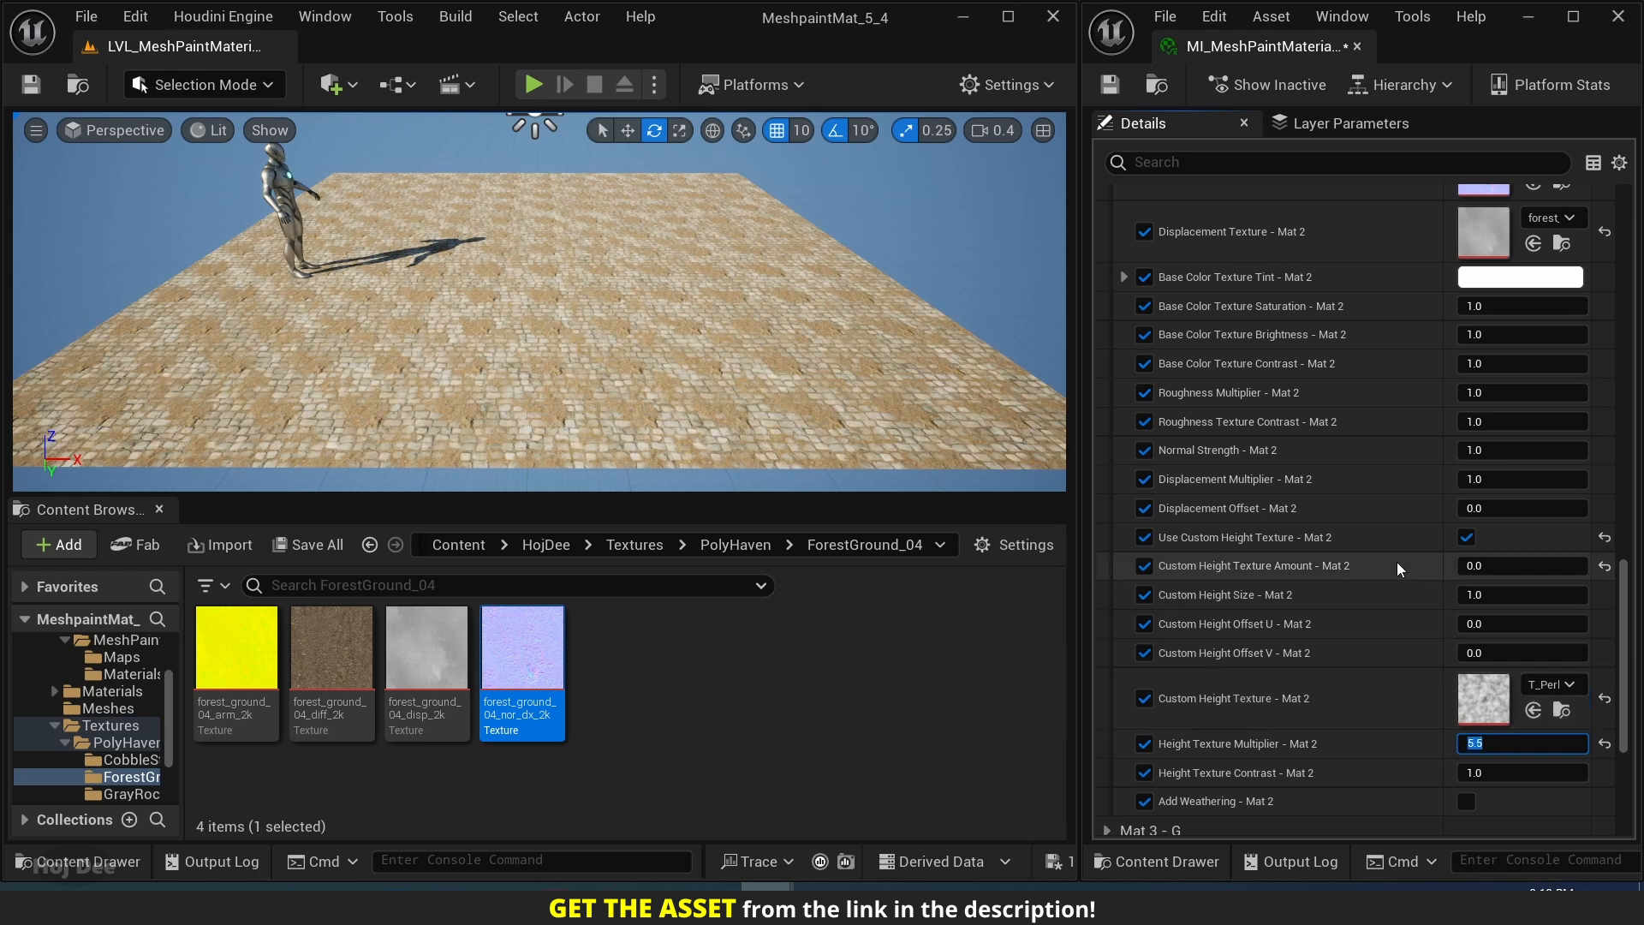
Try Custom Height Texture Amount - Mat 2 at 1, and set it back to 0.
left_click(1490, 566)
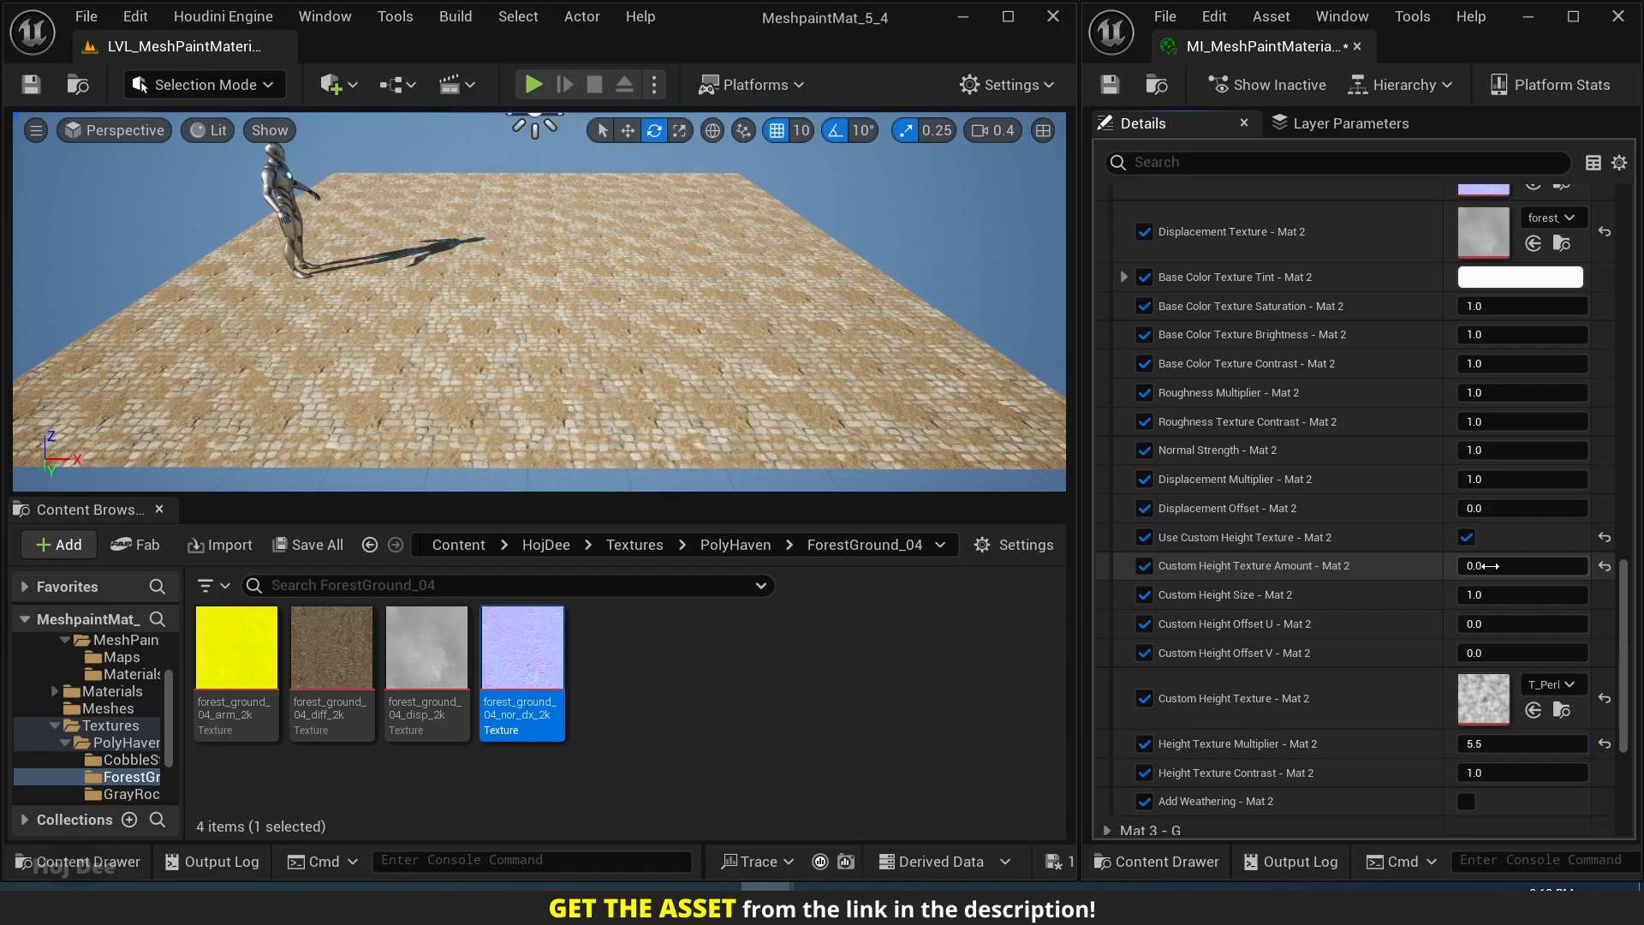
type("1")
key("Return")
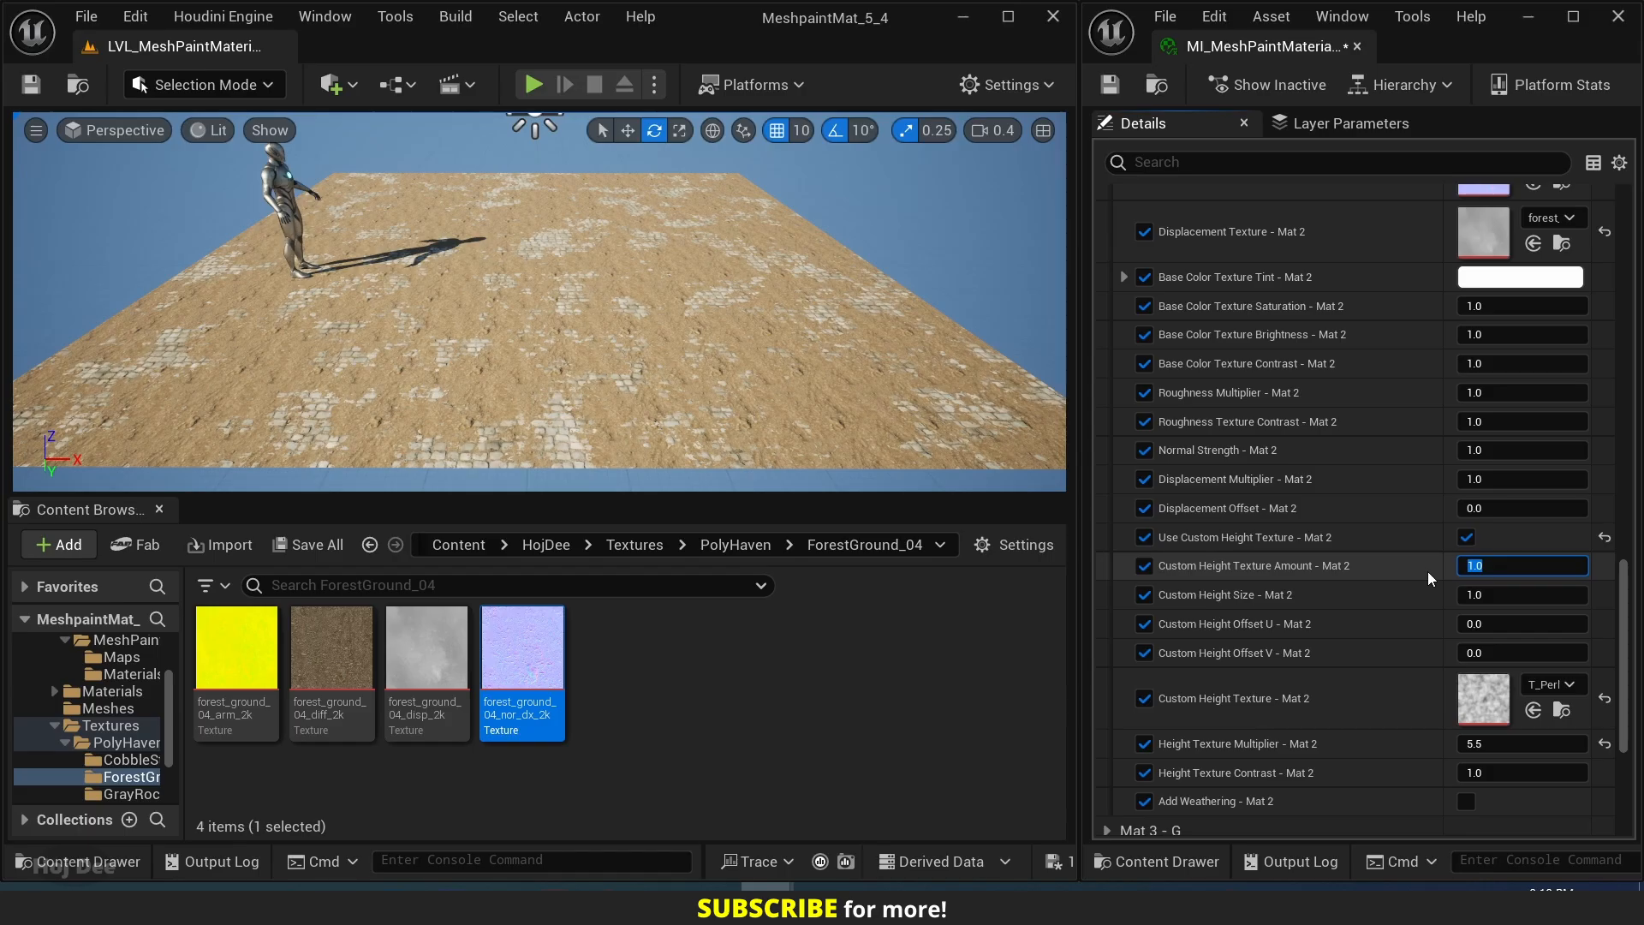
type("0")
key("Return")
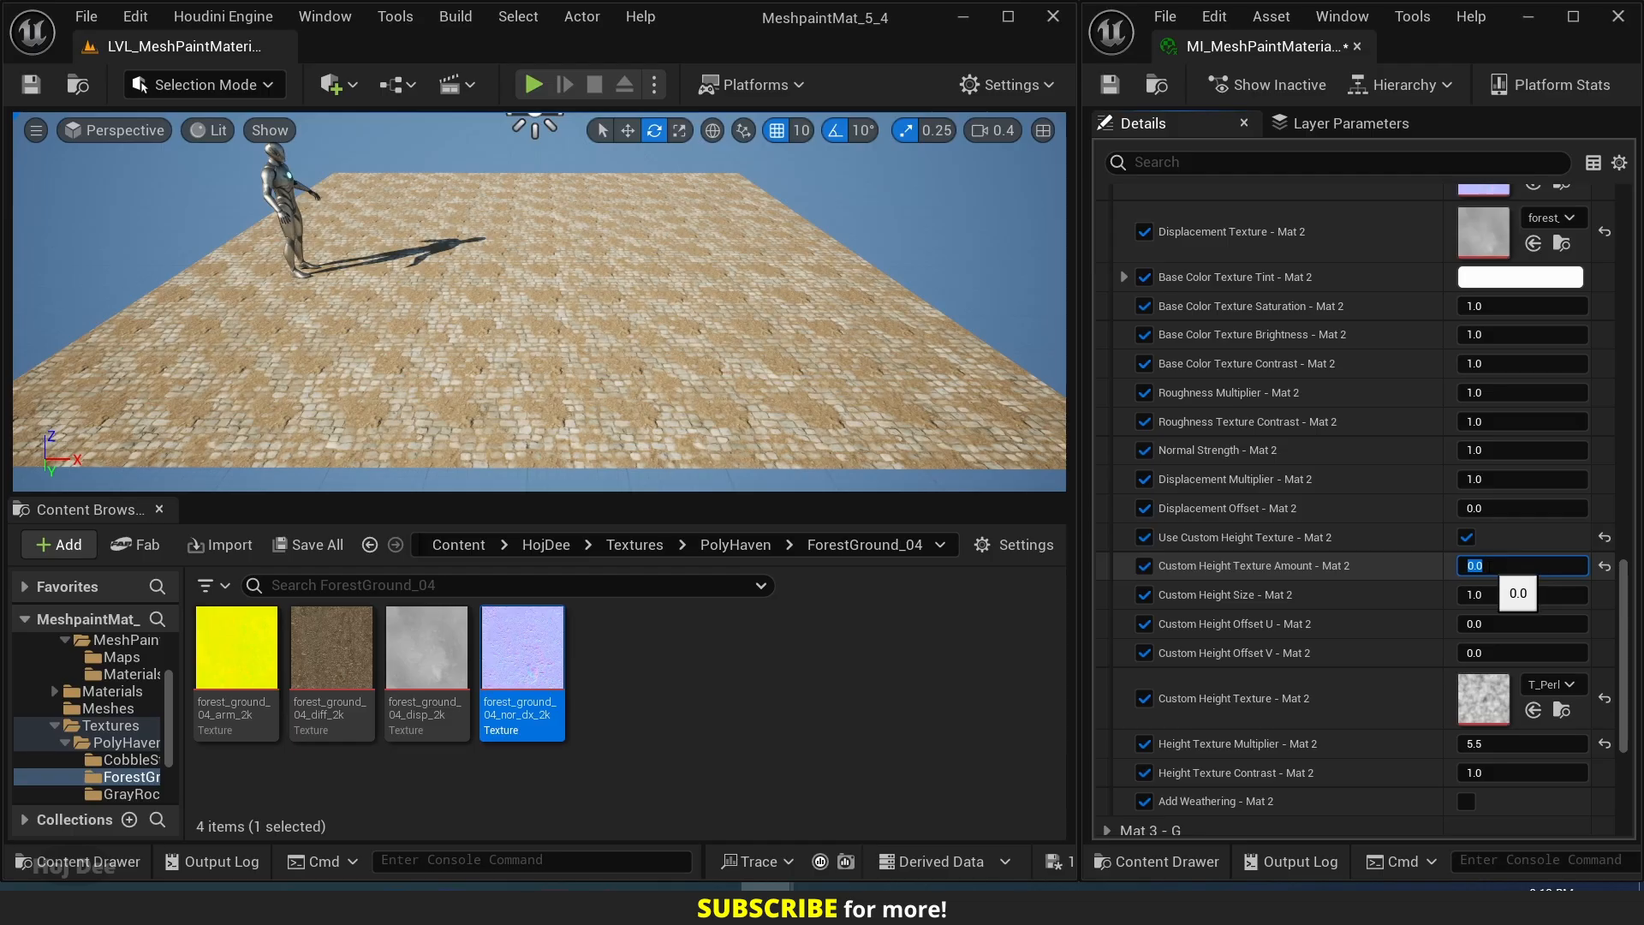
Raise Custom Height Texture Amount - Mat 2 in 0.1 increments from 0.1 up to 1.0.
type("0.1")
key("Return")
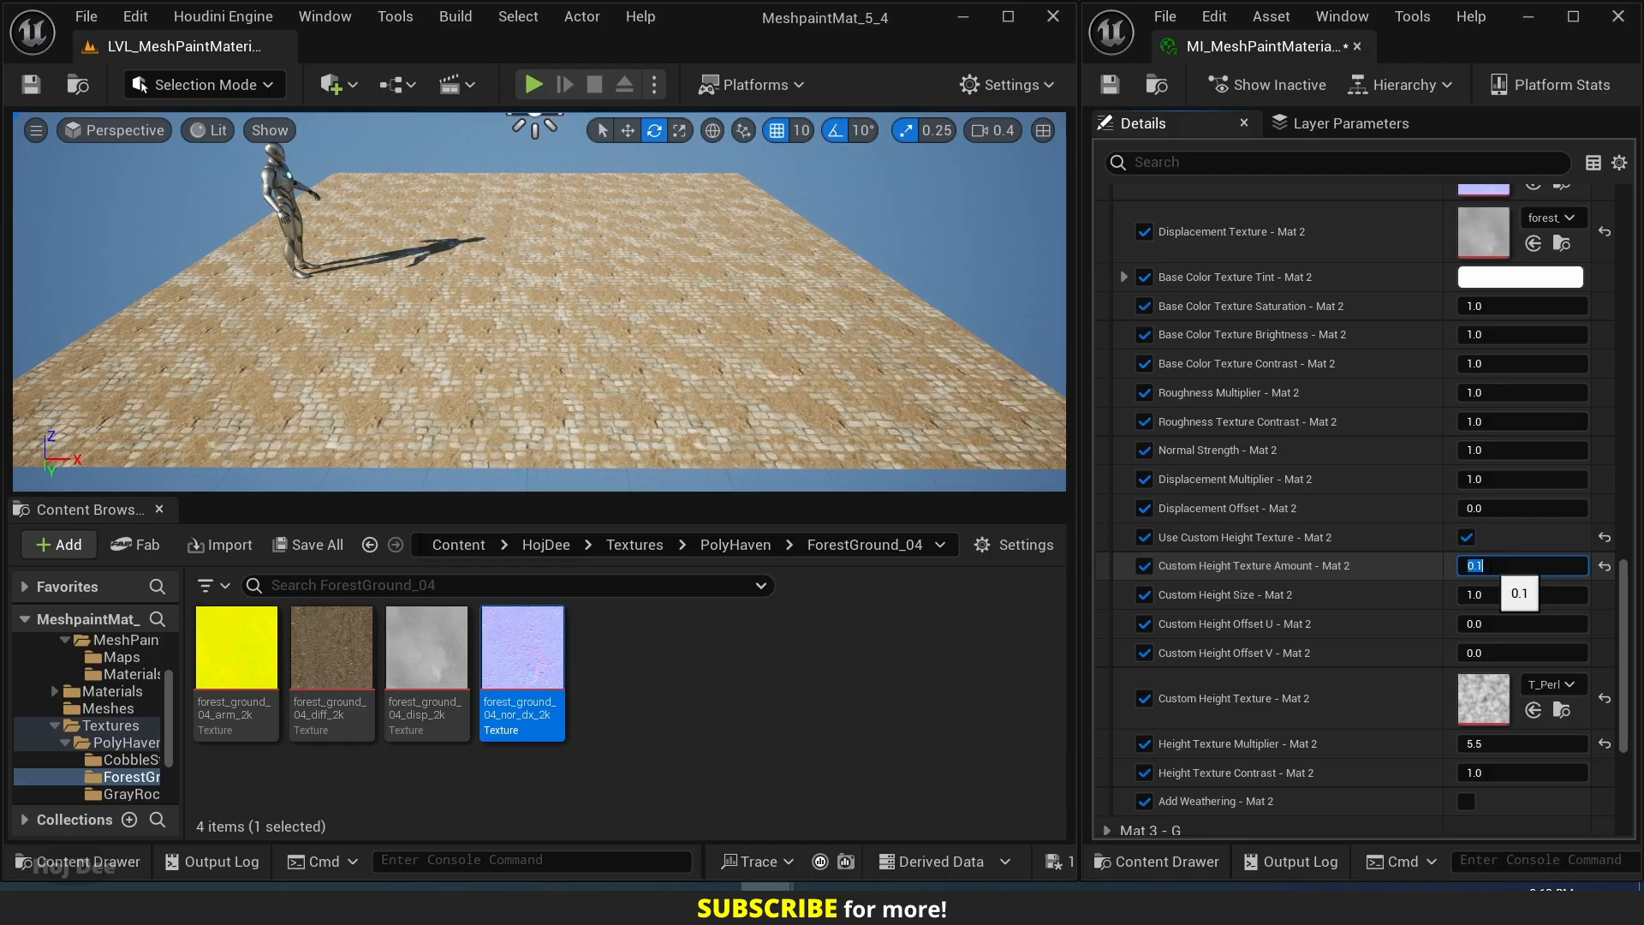
type("0.2")
key("Return")
type("0.")
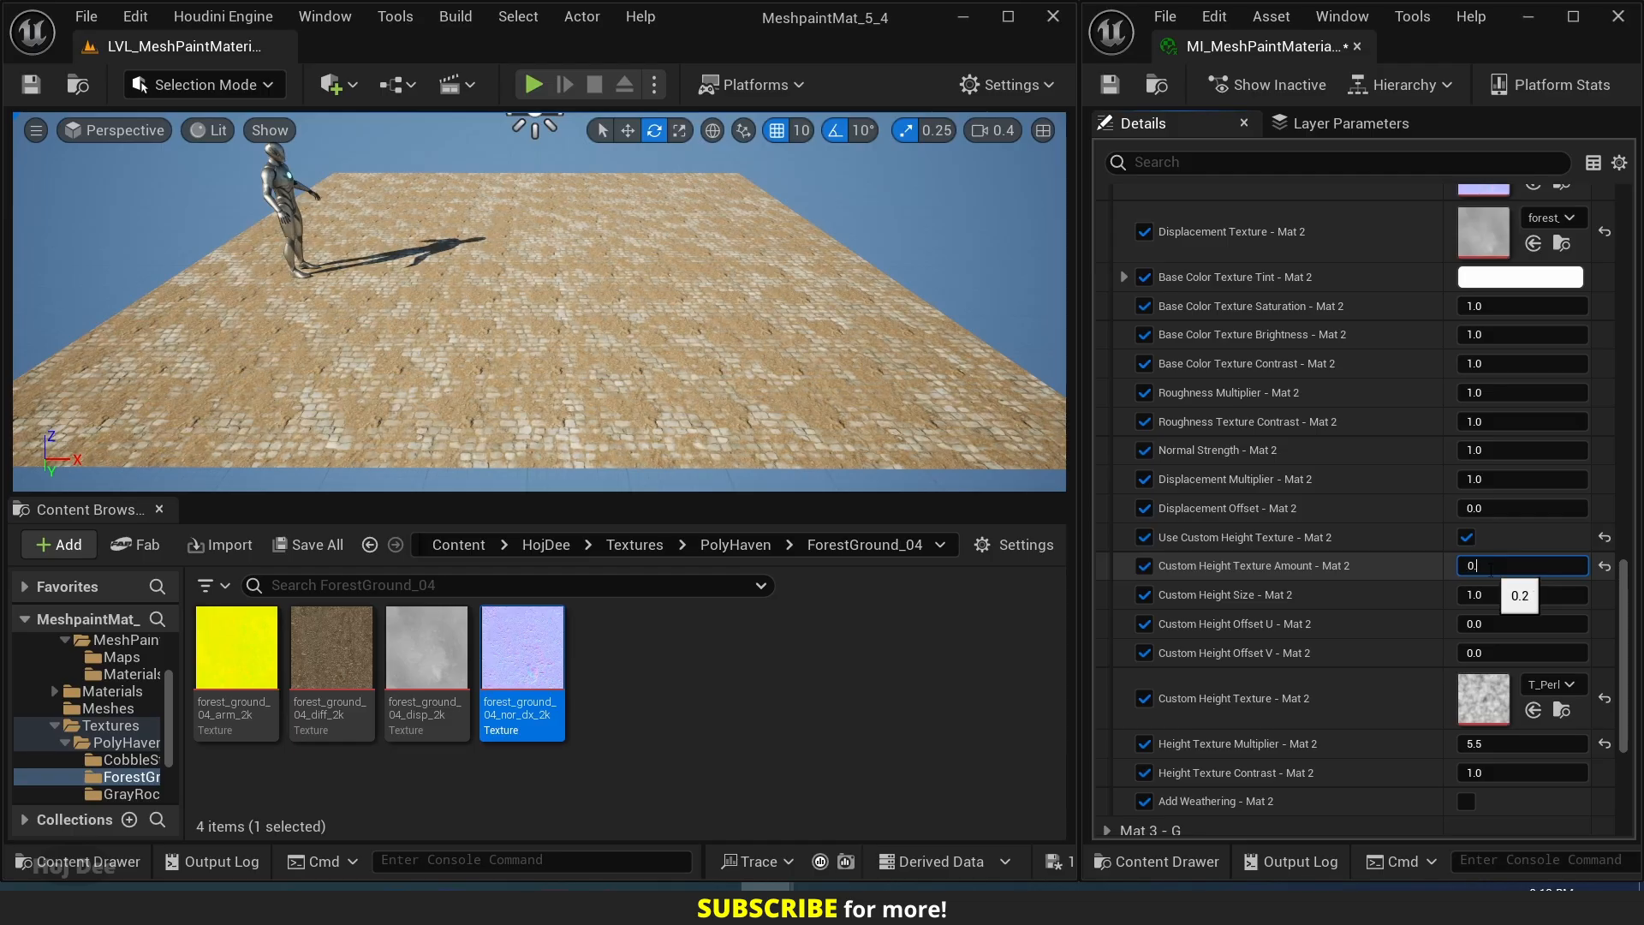
type("3")
key("Return")
type("0.4")
key("Return")
type("0.5")
key("Return")
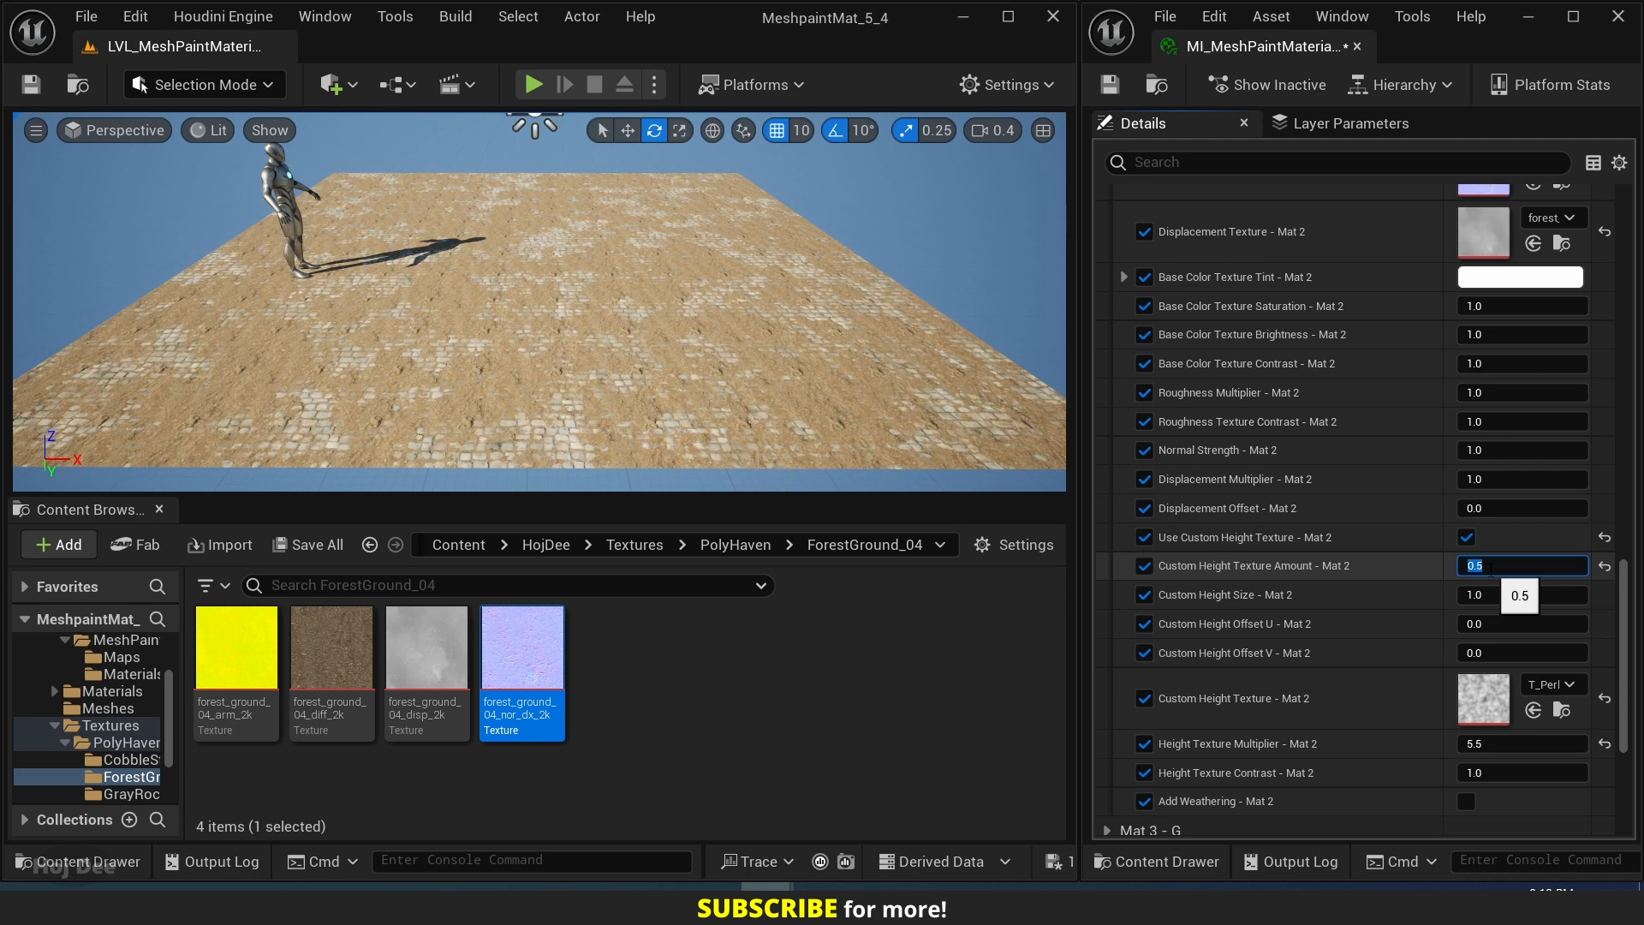
type("0.6")
key("Return")
type("0.7")
key("Return")
type("0.8")
key("Return")
type("0.9")
key("Return")
type(".0")
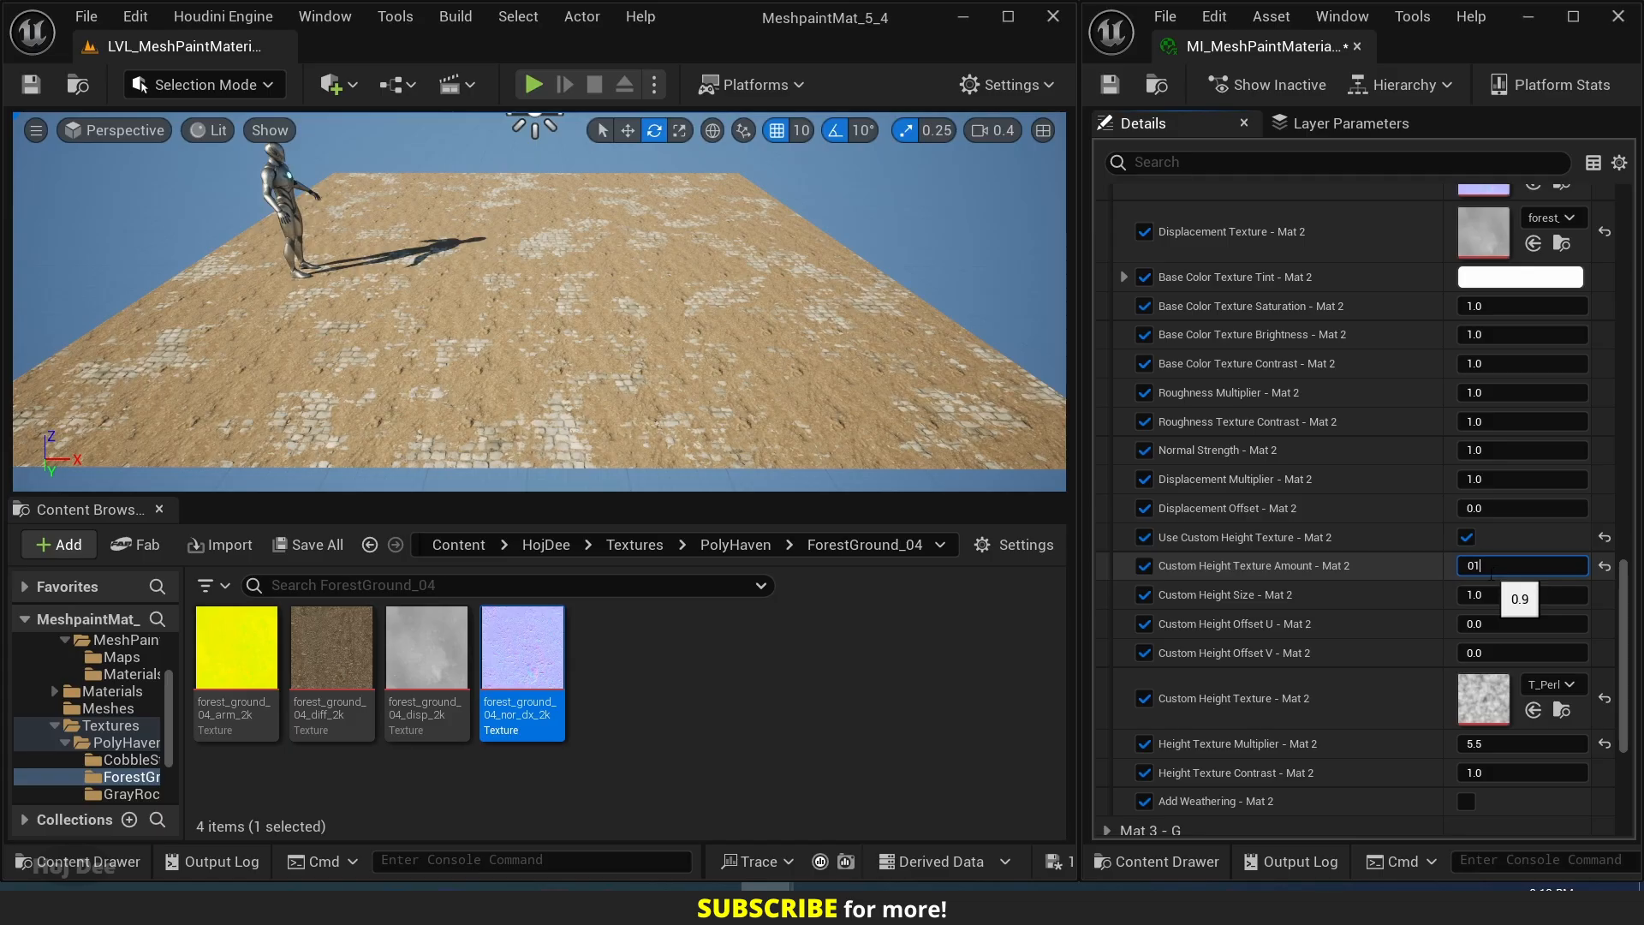
key("Return")
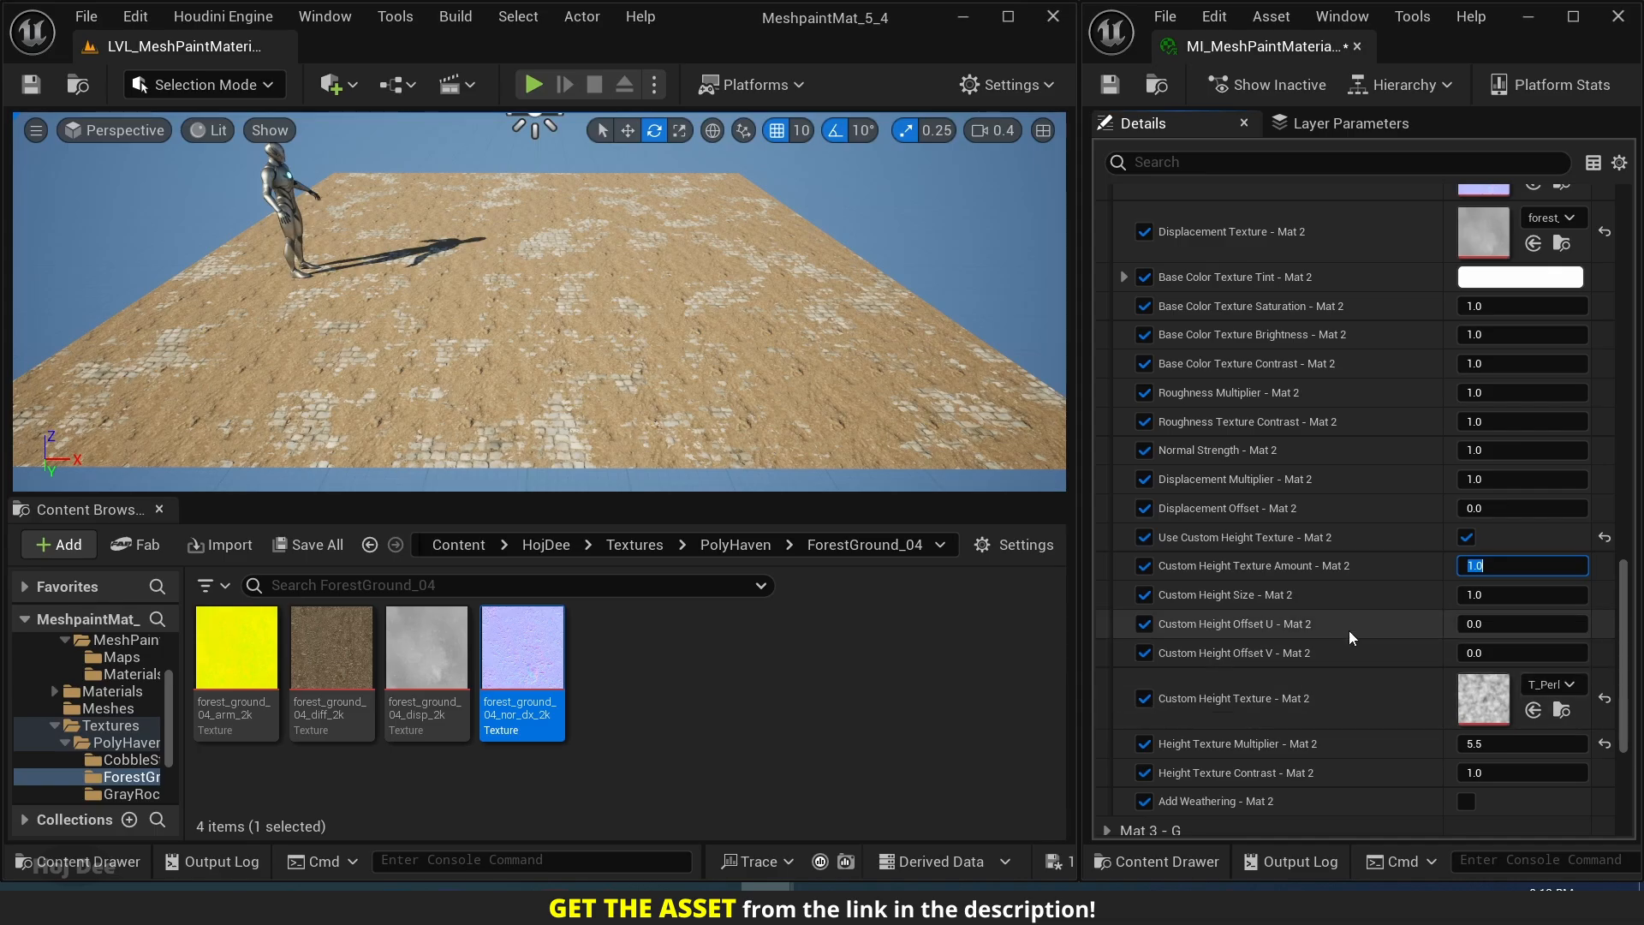
Reset Height Texture Multiplier - Mat 2 to its default value.
scroll(1349, 630, "down", 2)
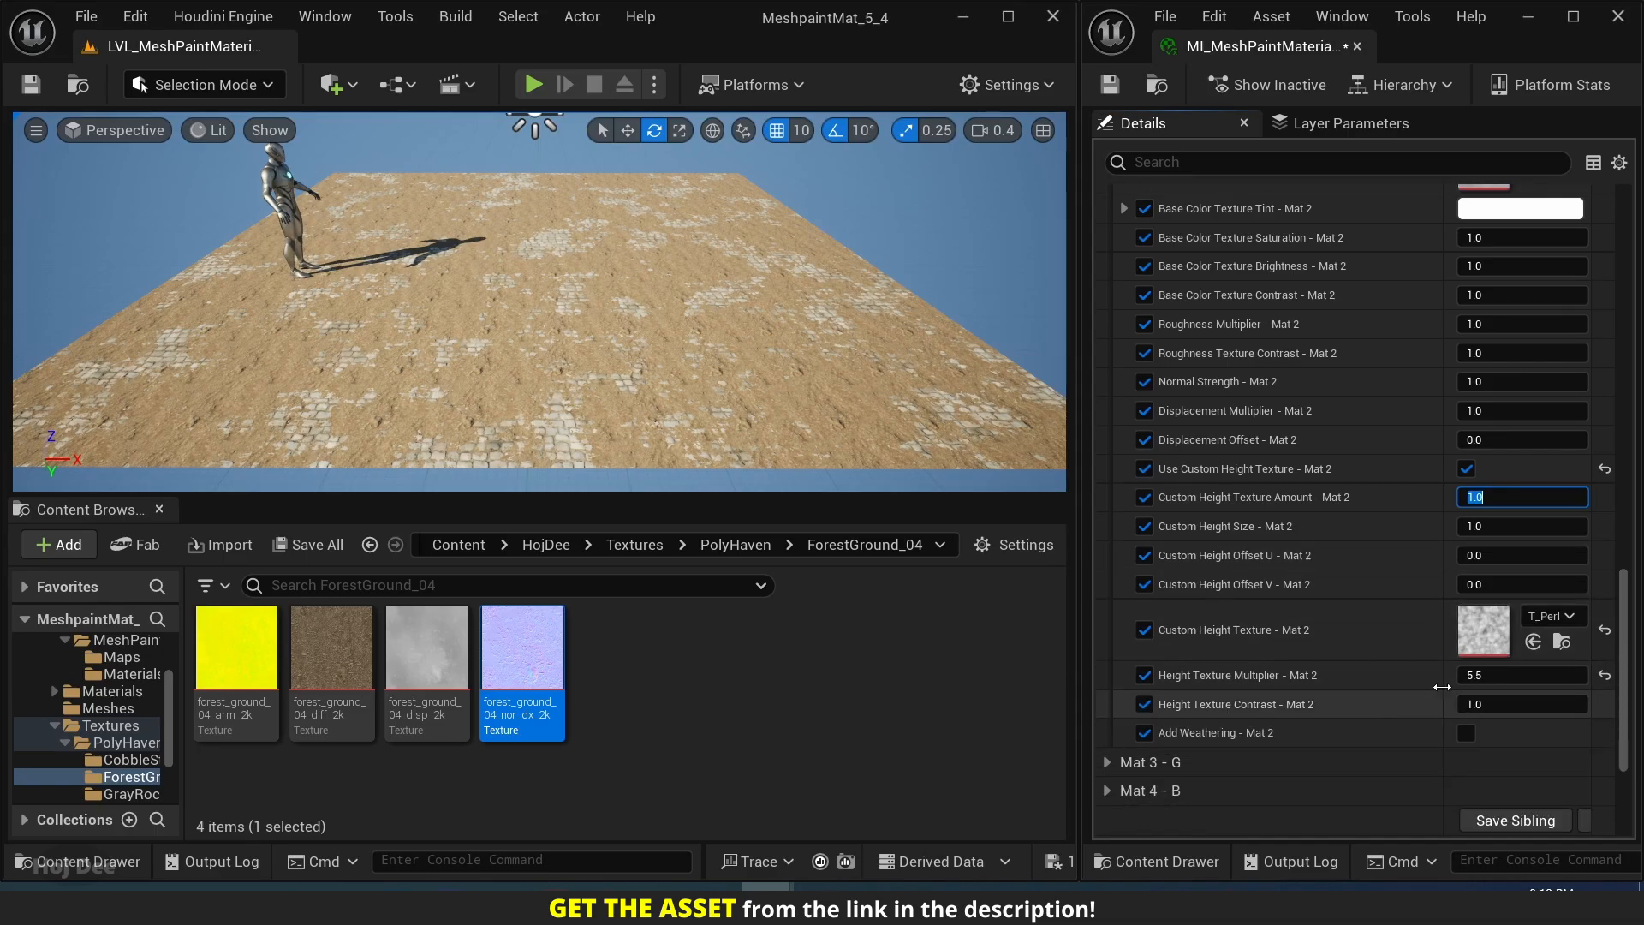
left_click(1605, 677)
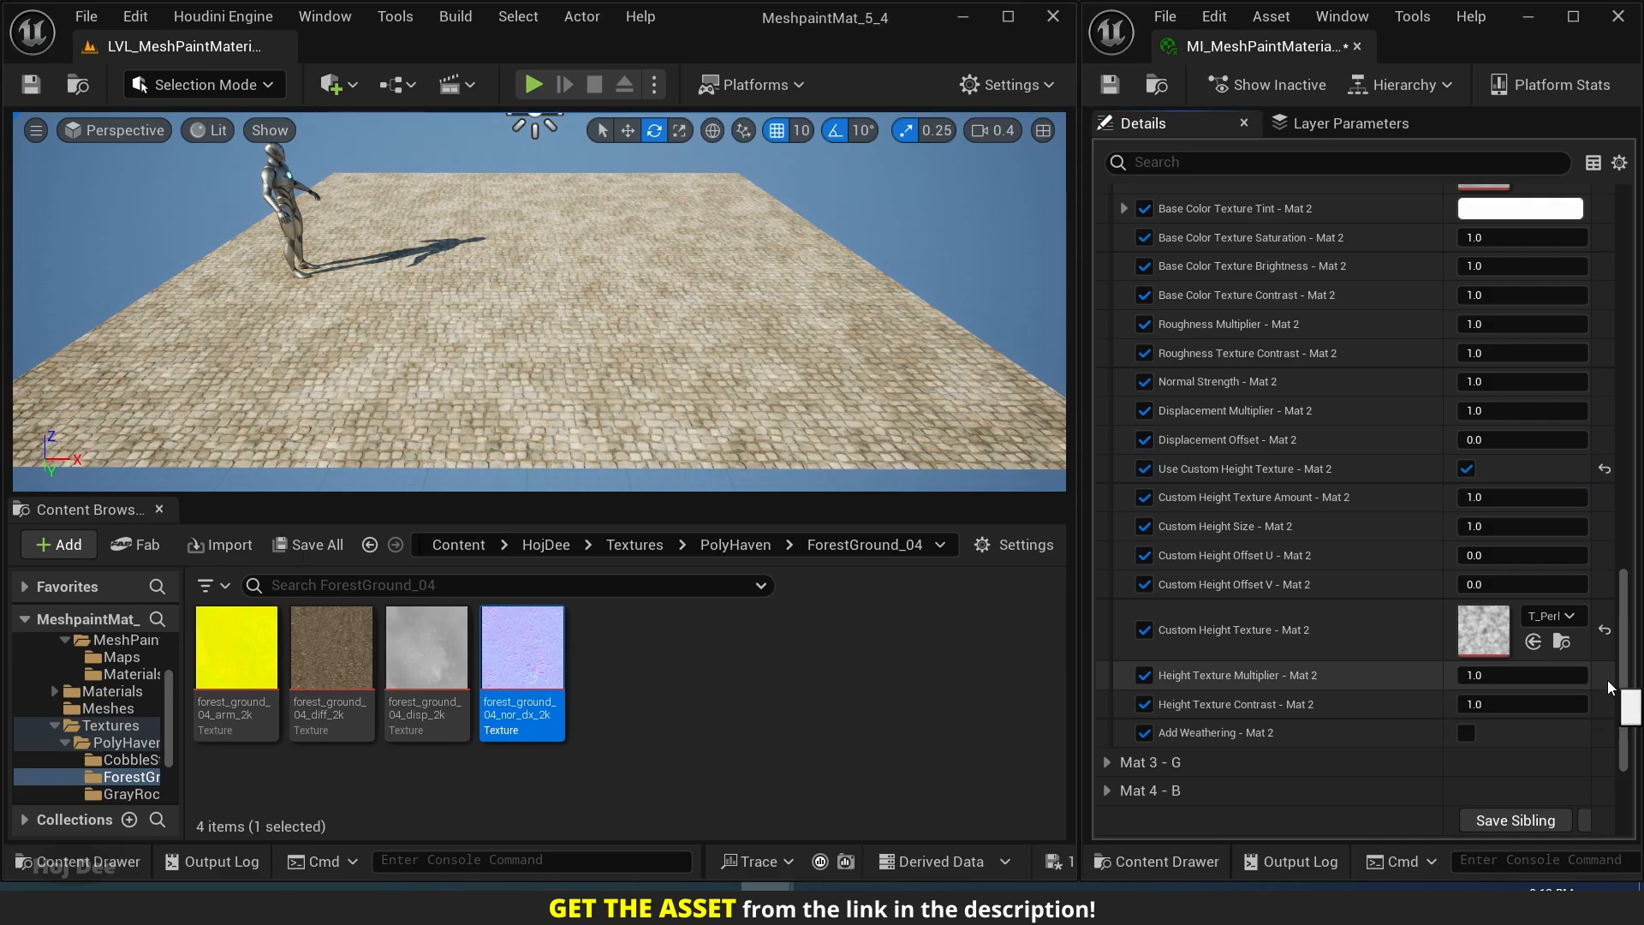
scroll(1427, 601, "up", 3)
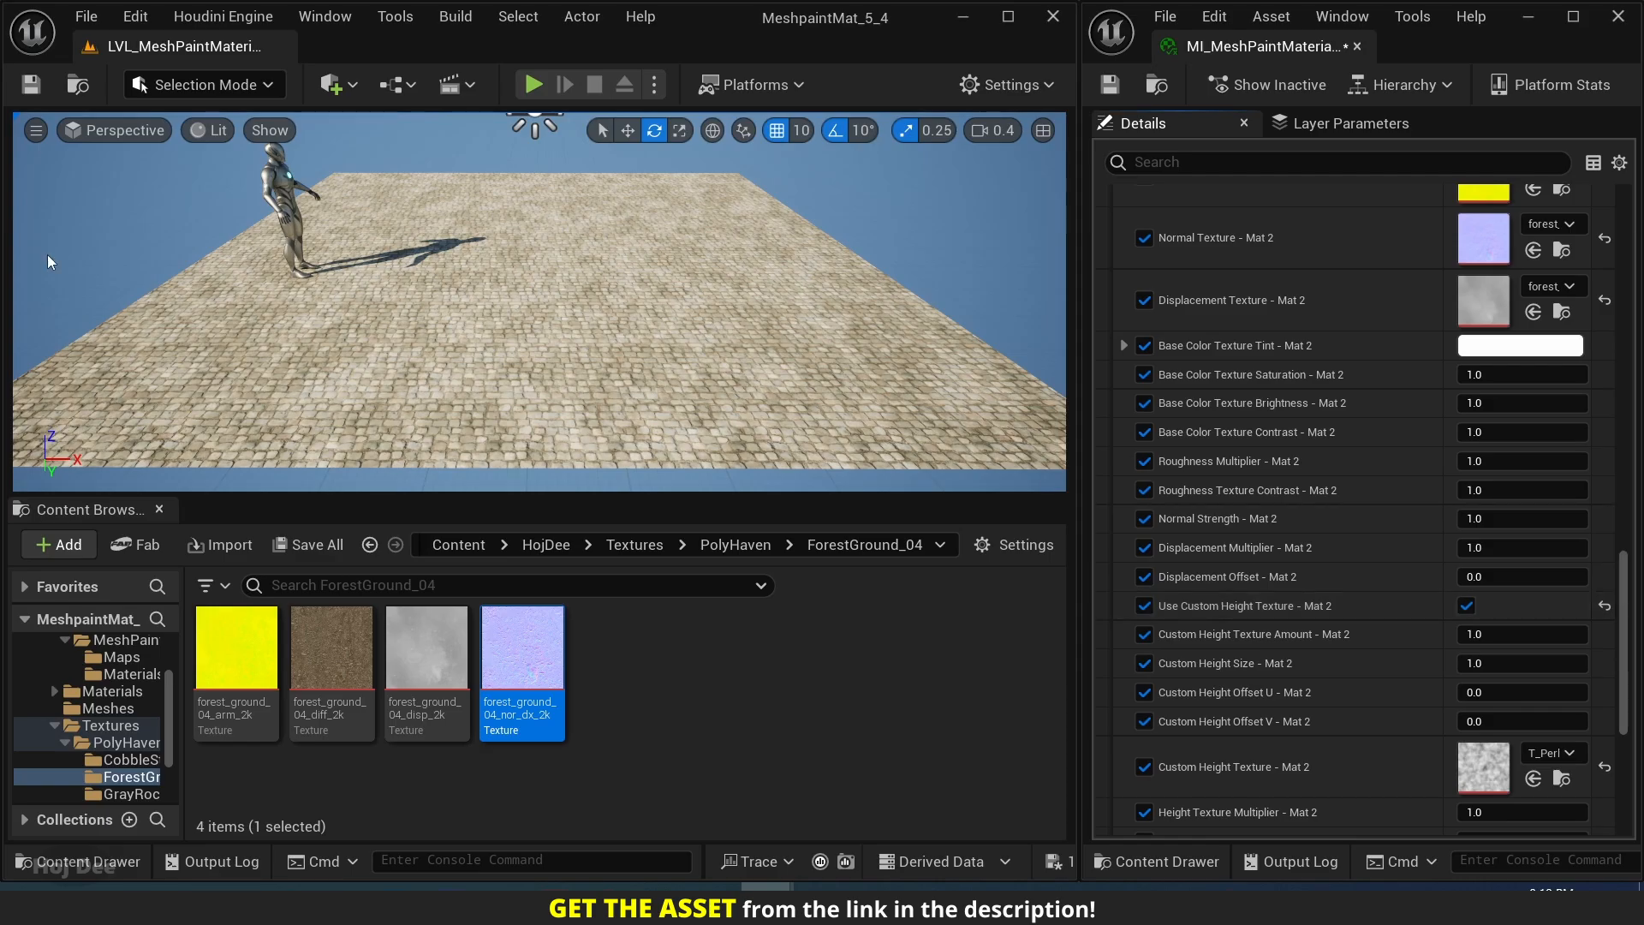
Rearrange the level editor layout to reveal a wider Outliner and collapse the Content Browser, giving the viewport more height.
left_click_drag(7, 244, 303, 256)
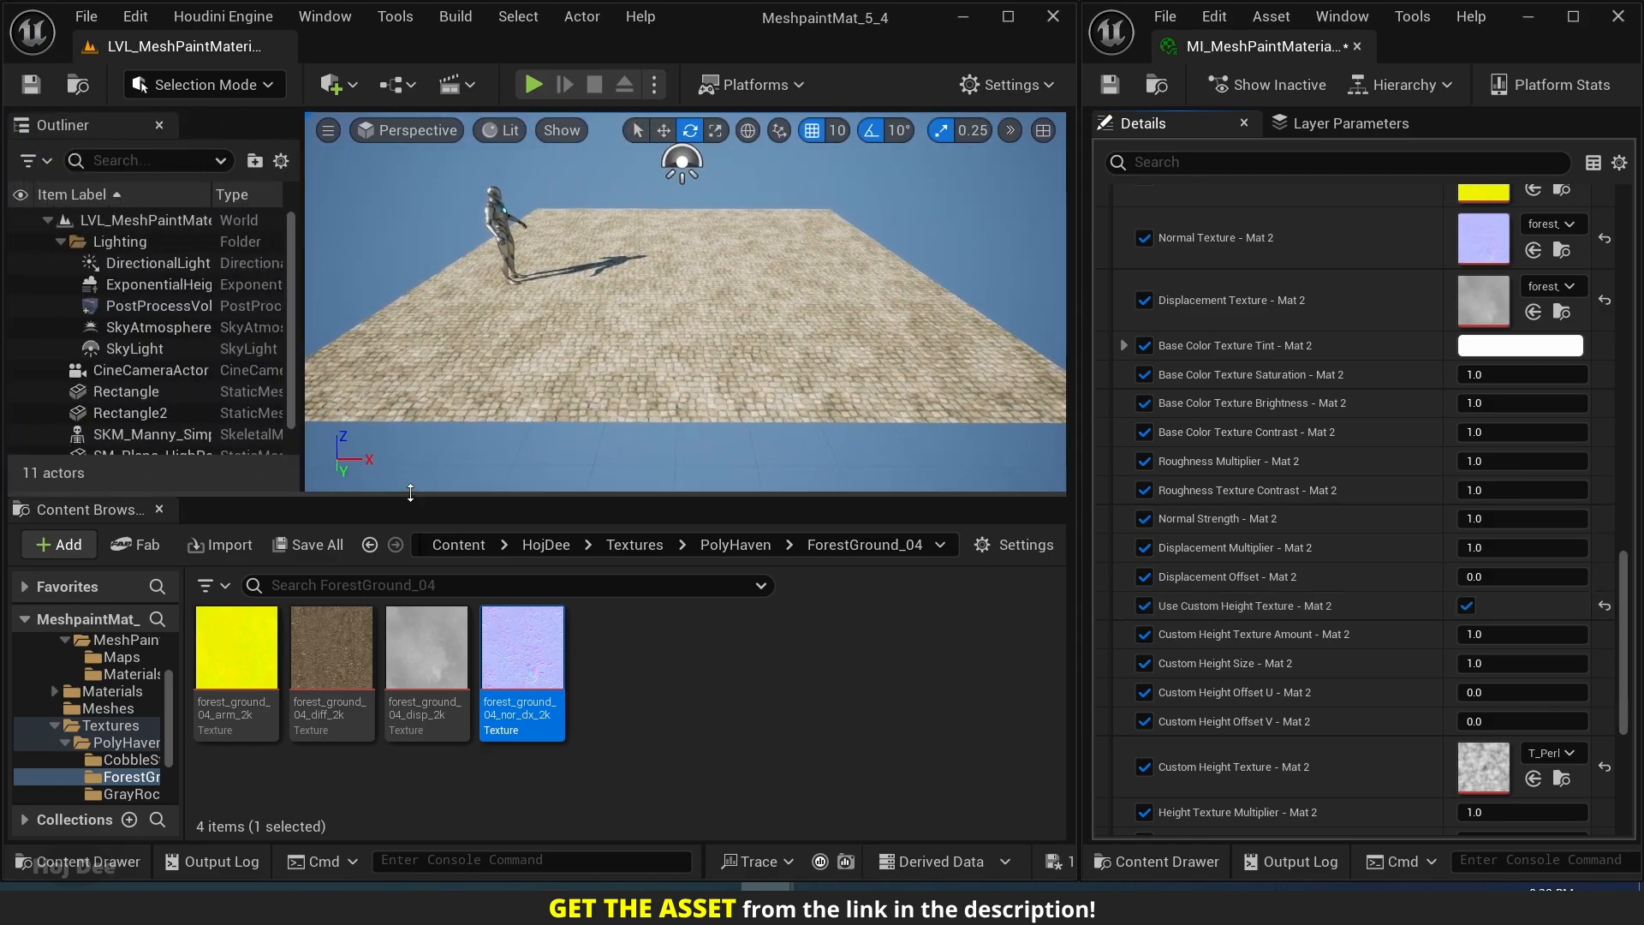
left_click_drag(409, 495, 414, 849)
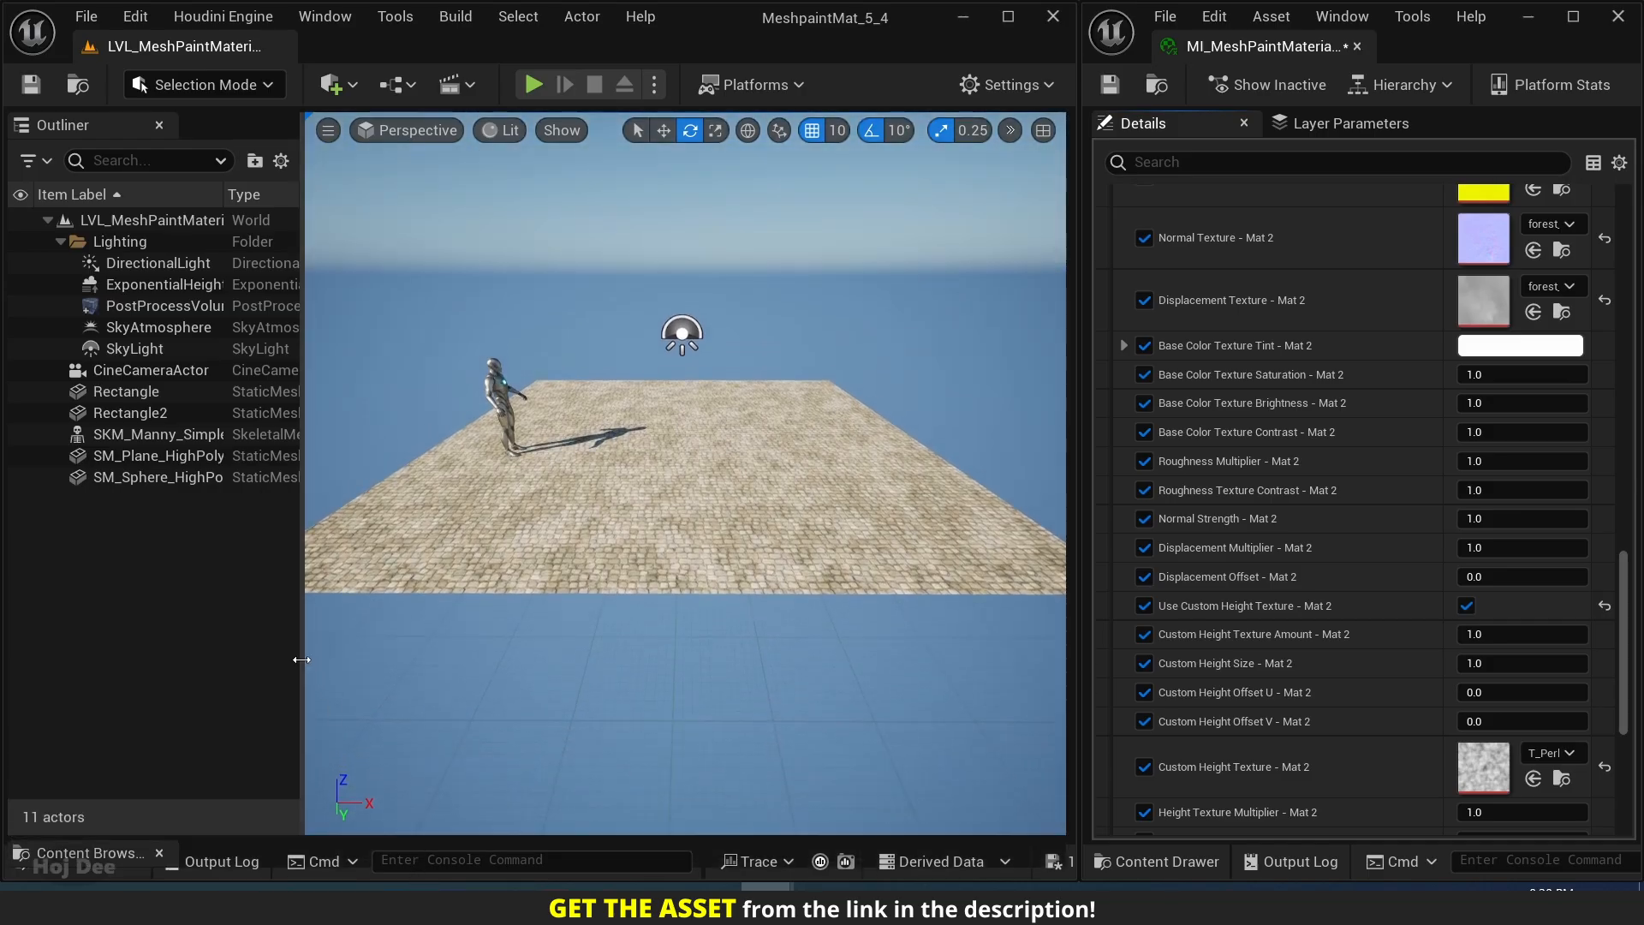
left_click_drag(303, 668, 357, 668)
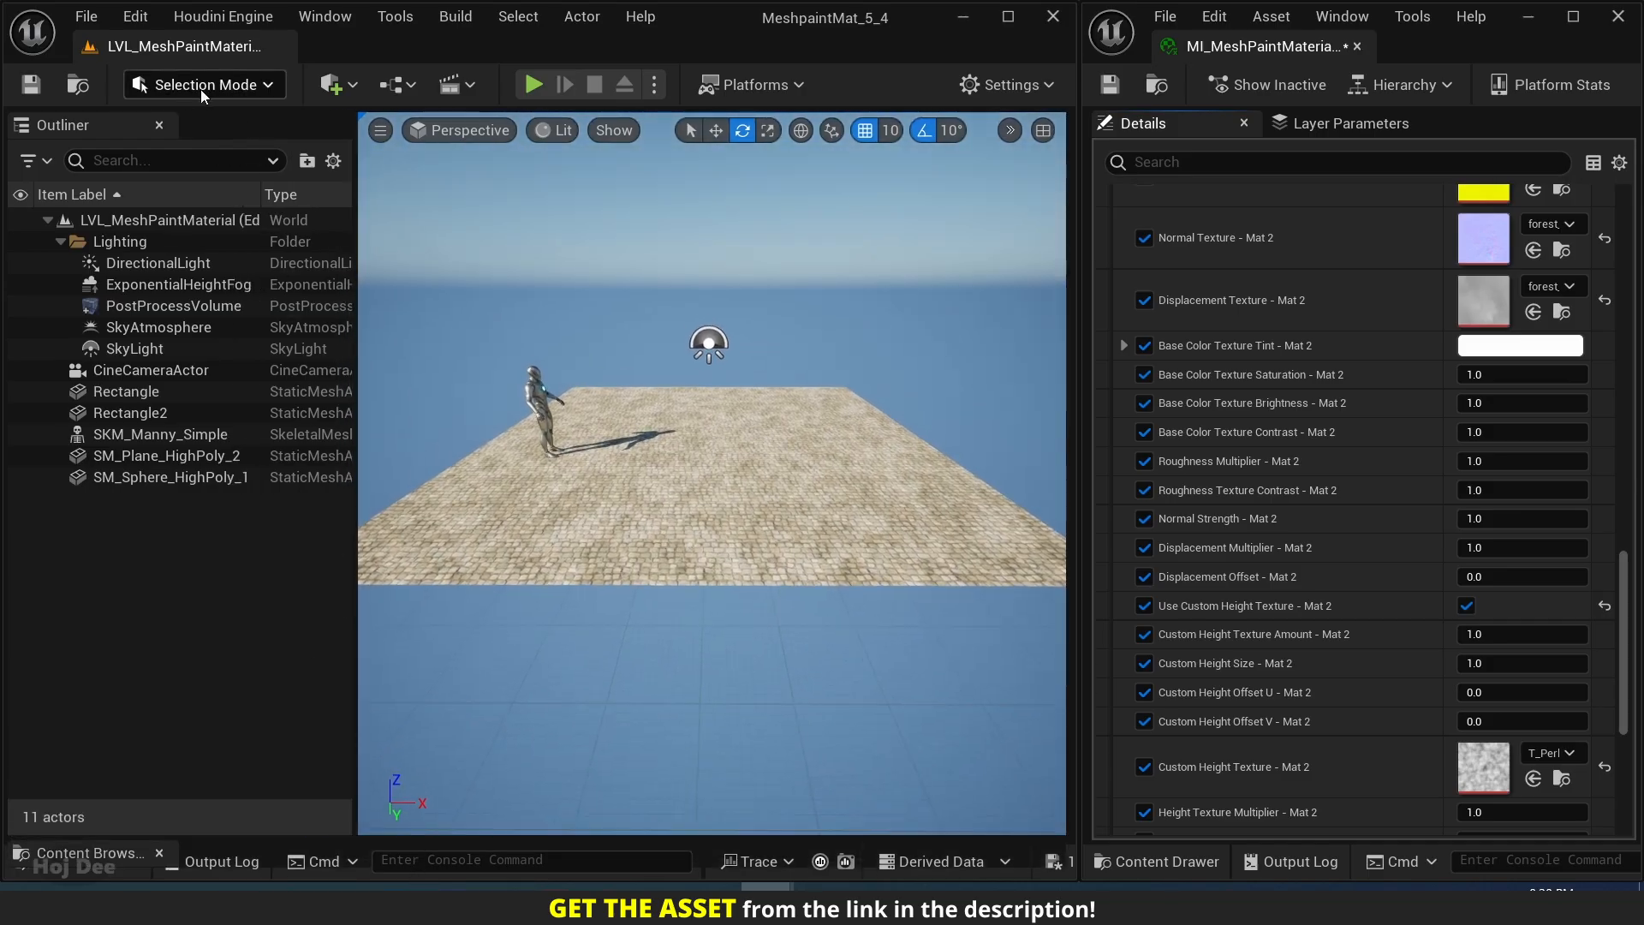
Switch the level editor to Mesh Paint mode and activate the vertex color Paint tool.
left_click(230, 86)
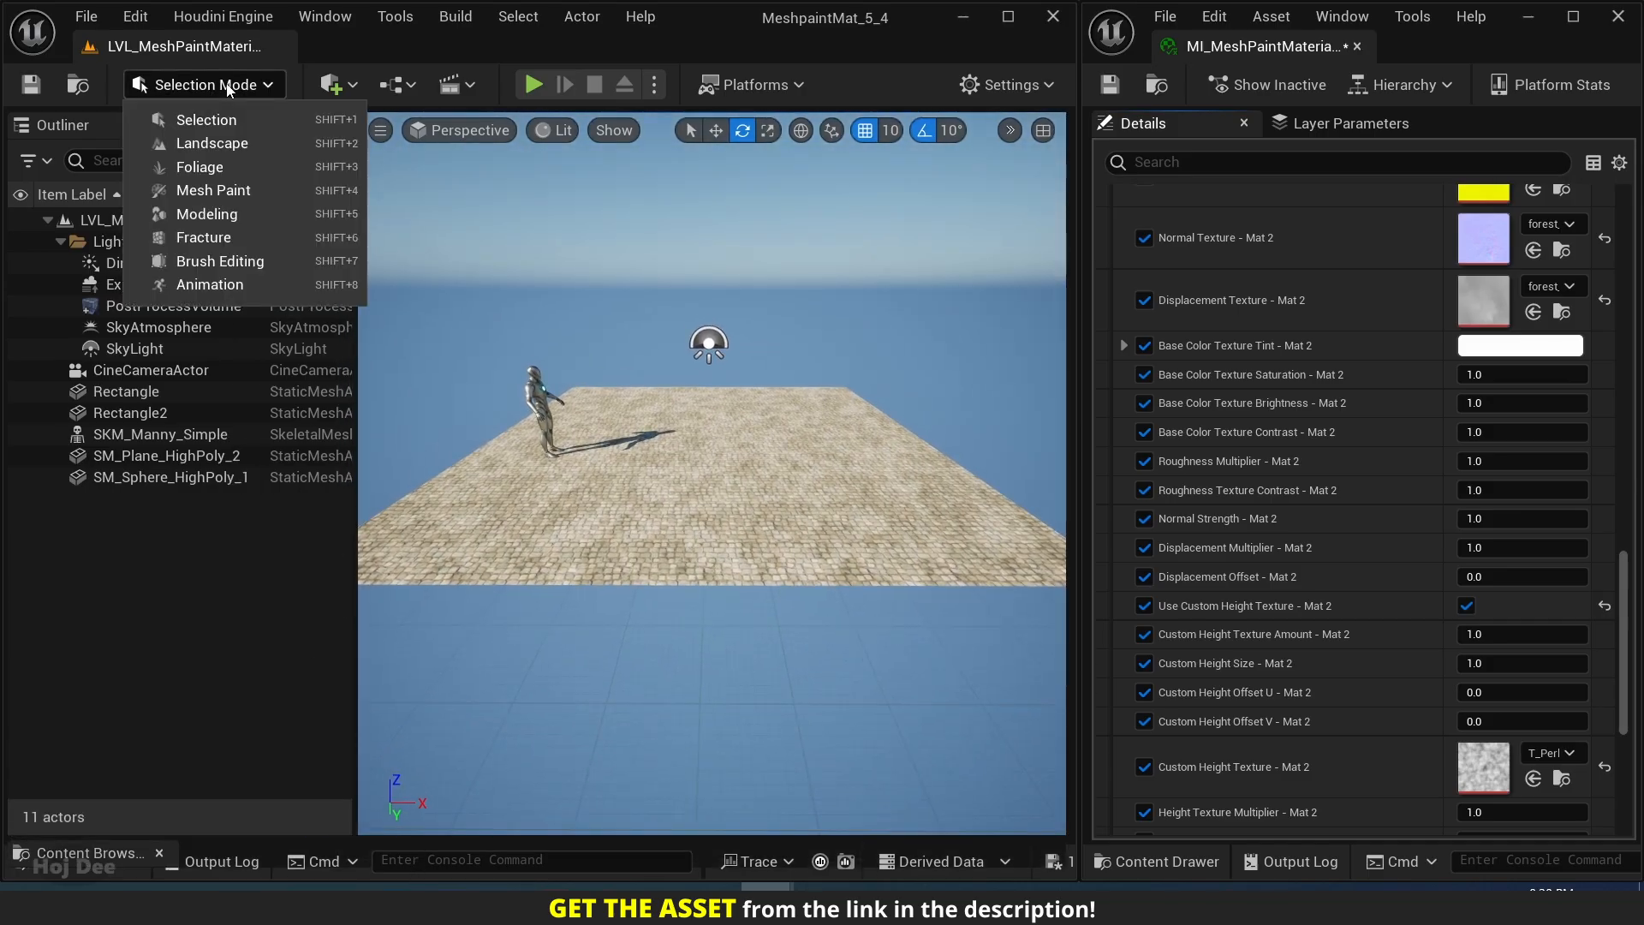
left_click(240, 192)
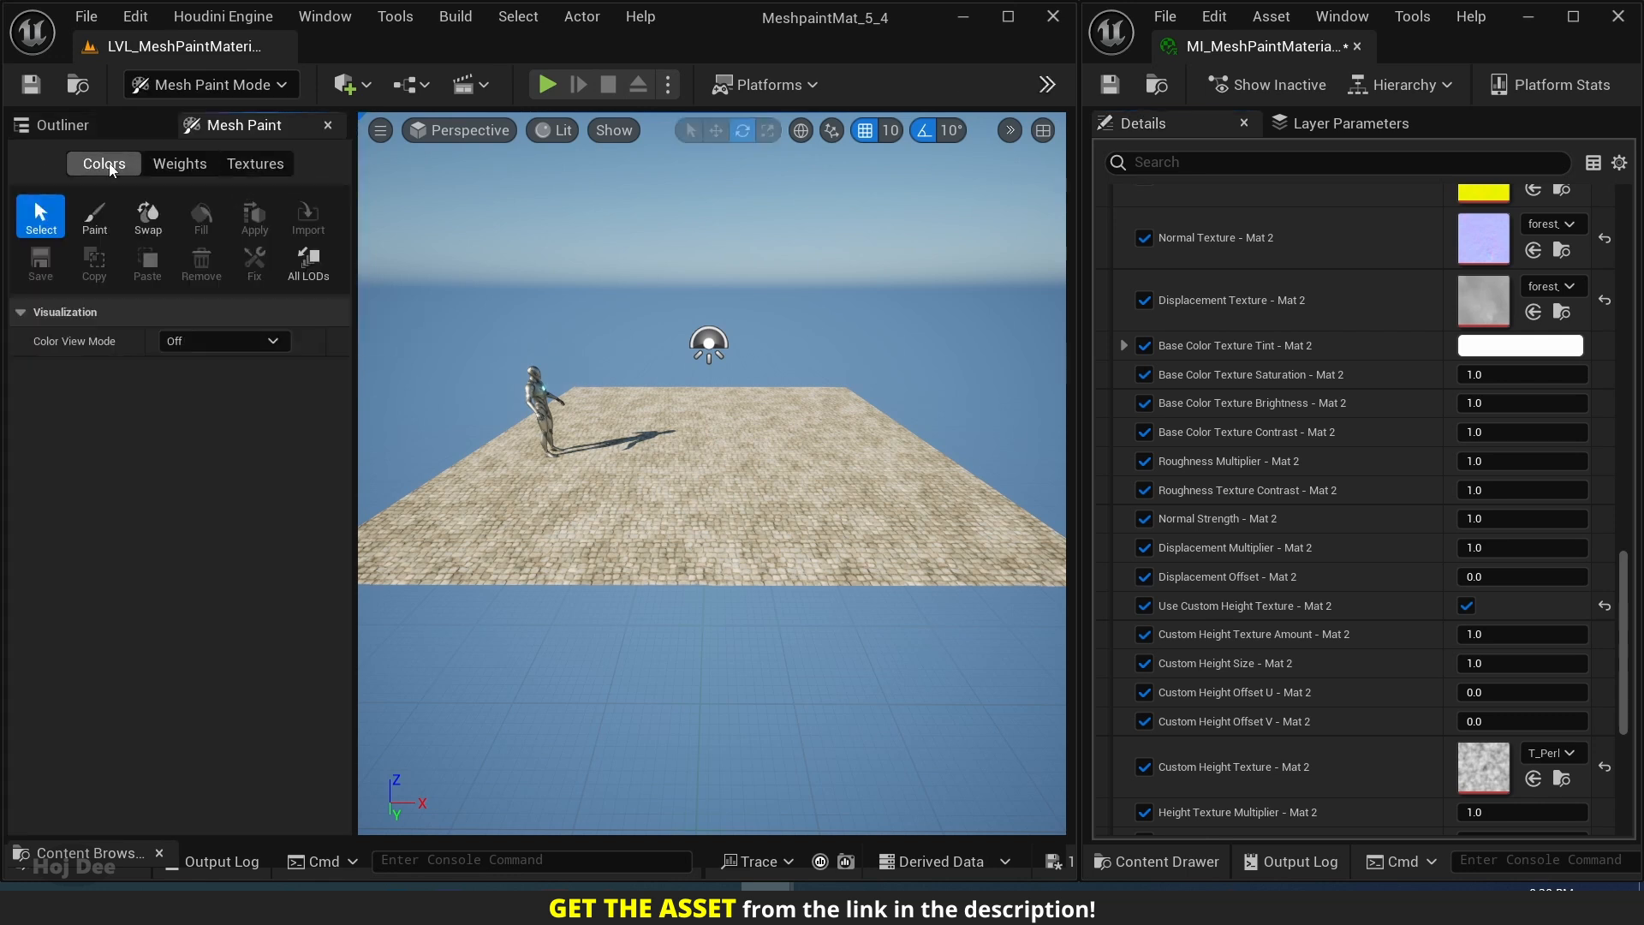
left_click(94, 214)
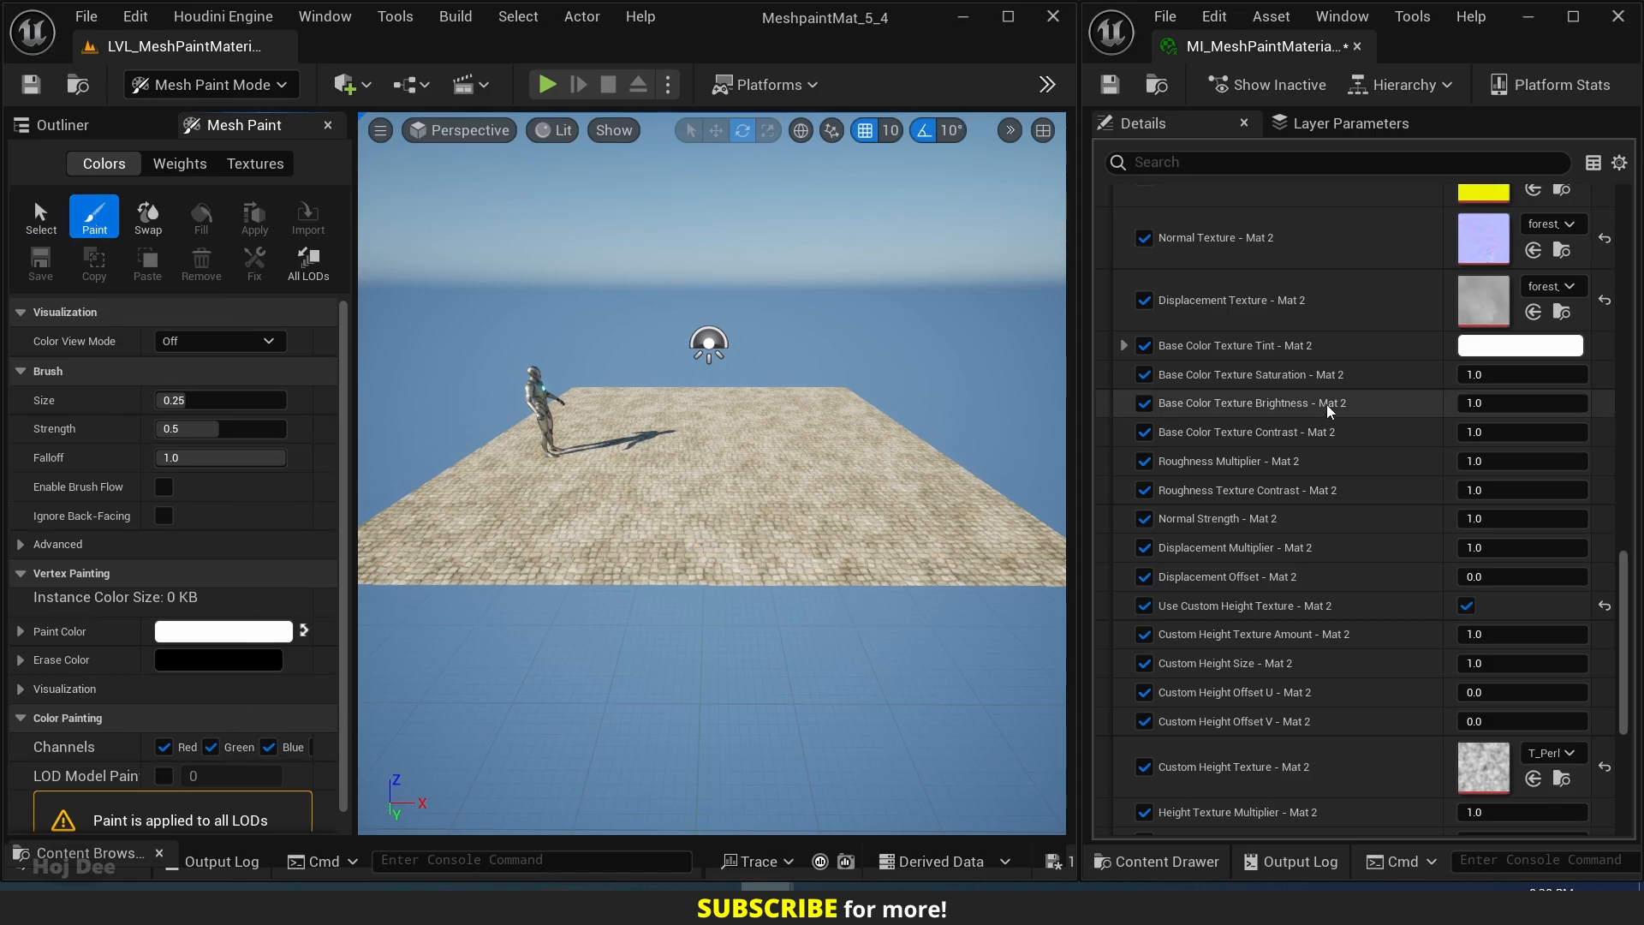
Limit vertex color painting to the Red channel and swap the colors so black paints and white erases.
scroll(1293, 449, "up", 10)
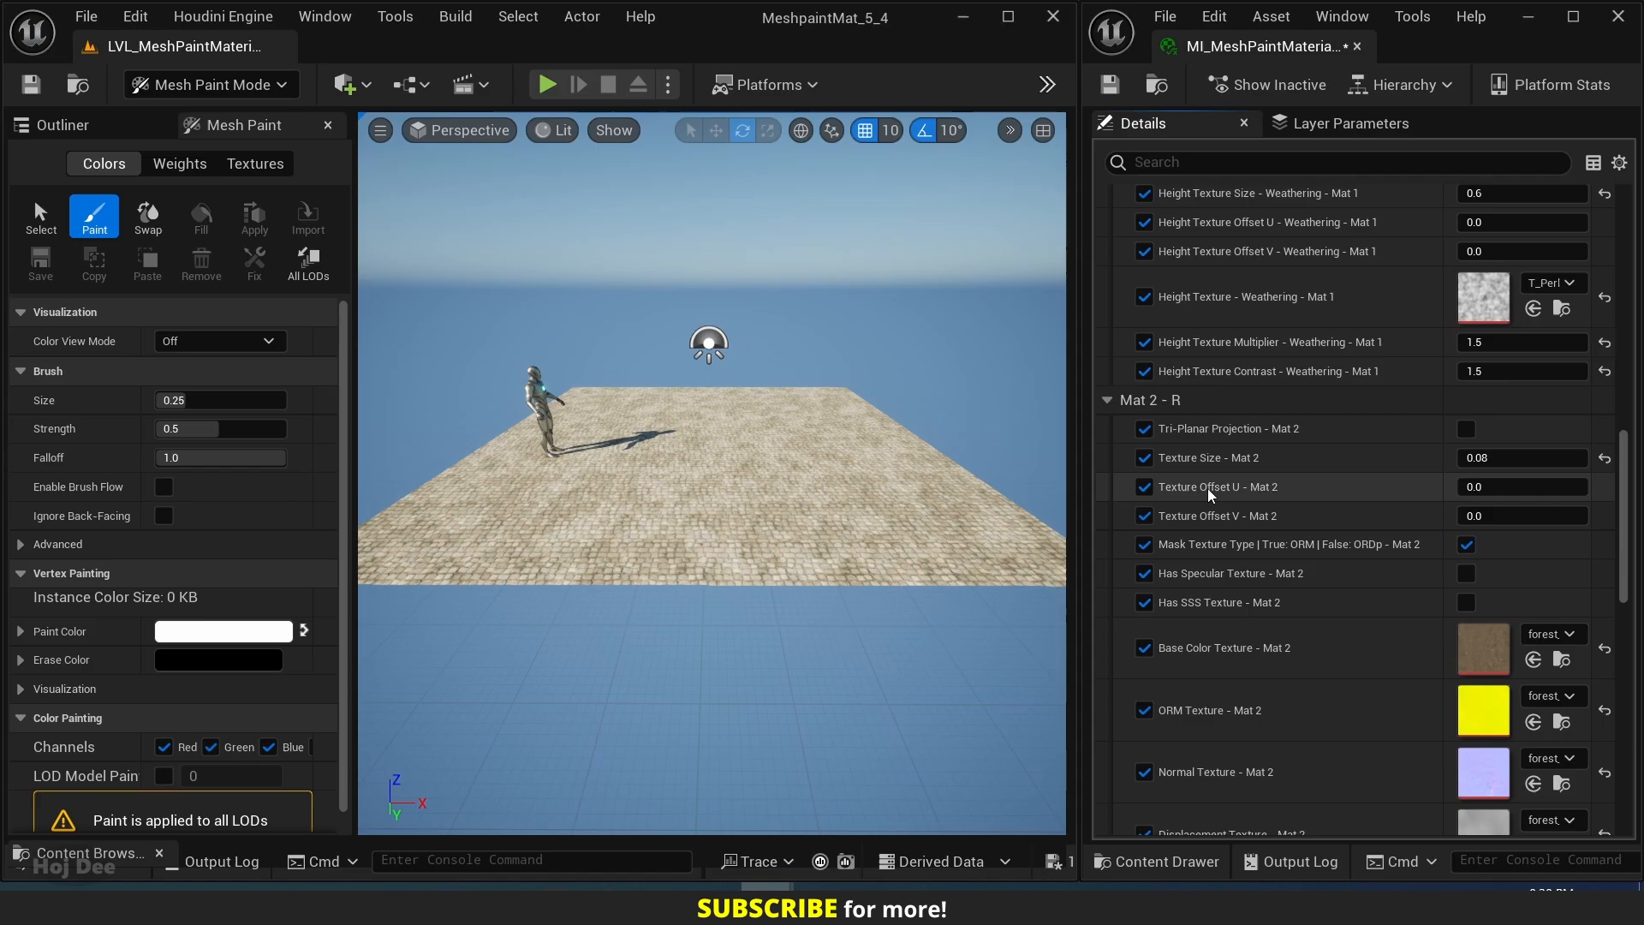
scroll(1196, 408, "up", 2)
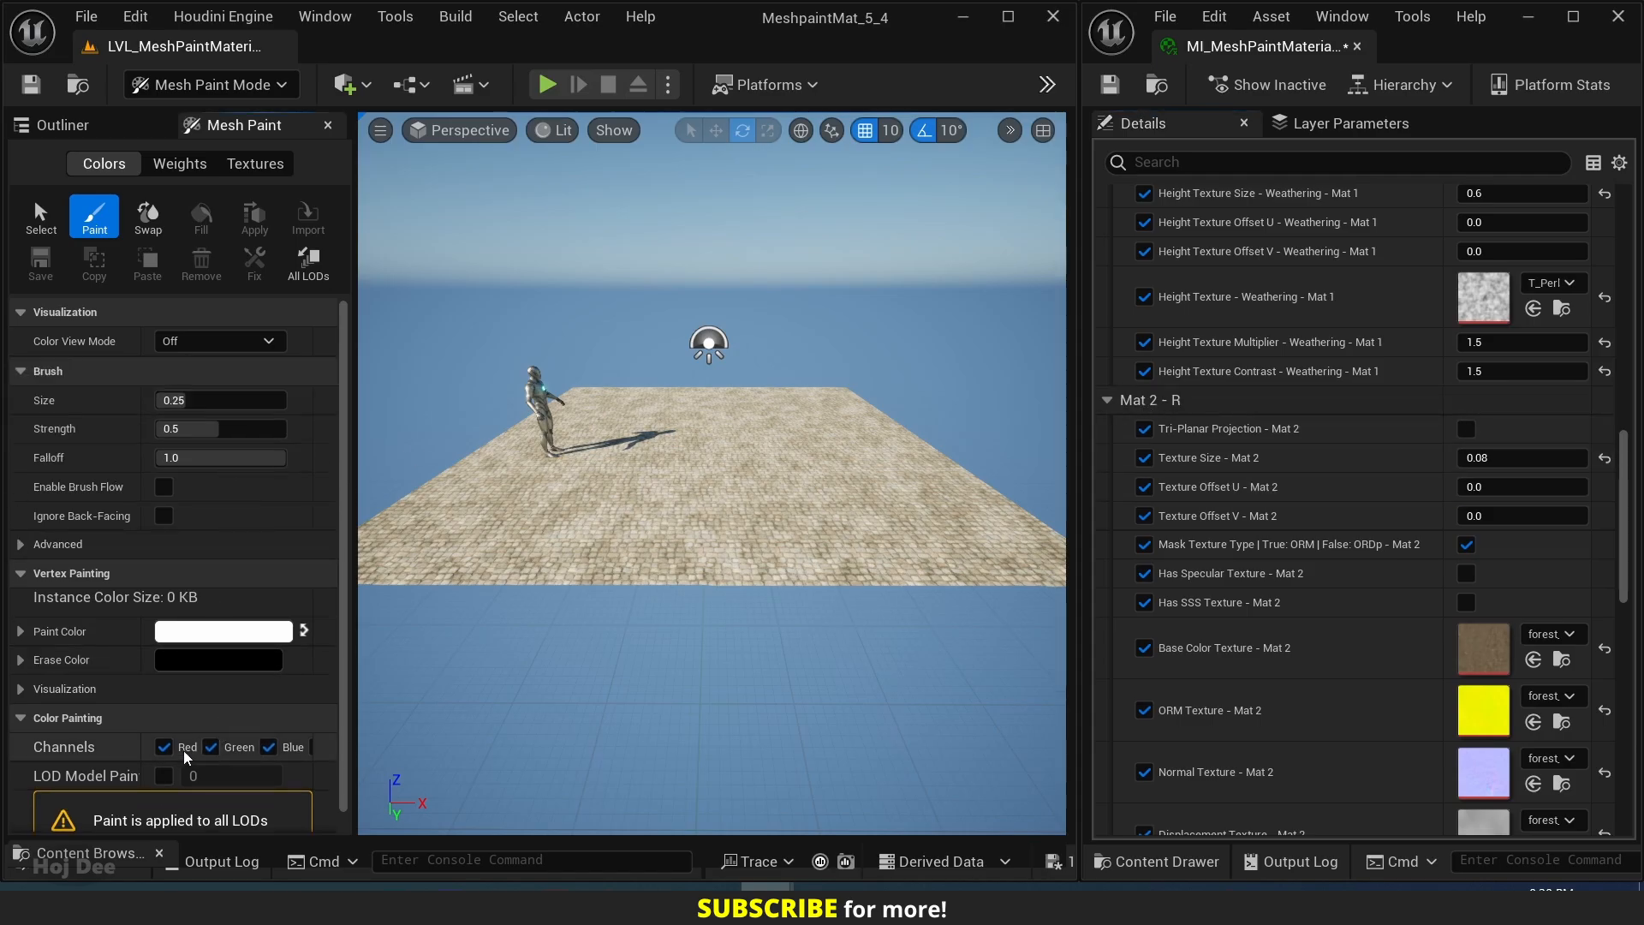
left_click(211, 748)
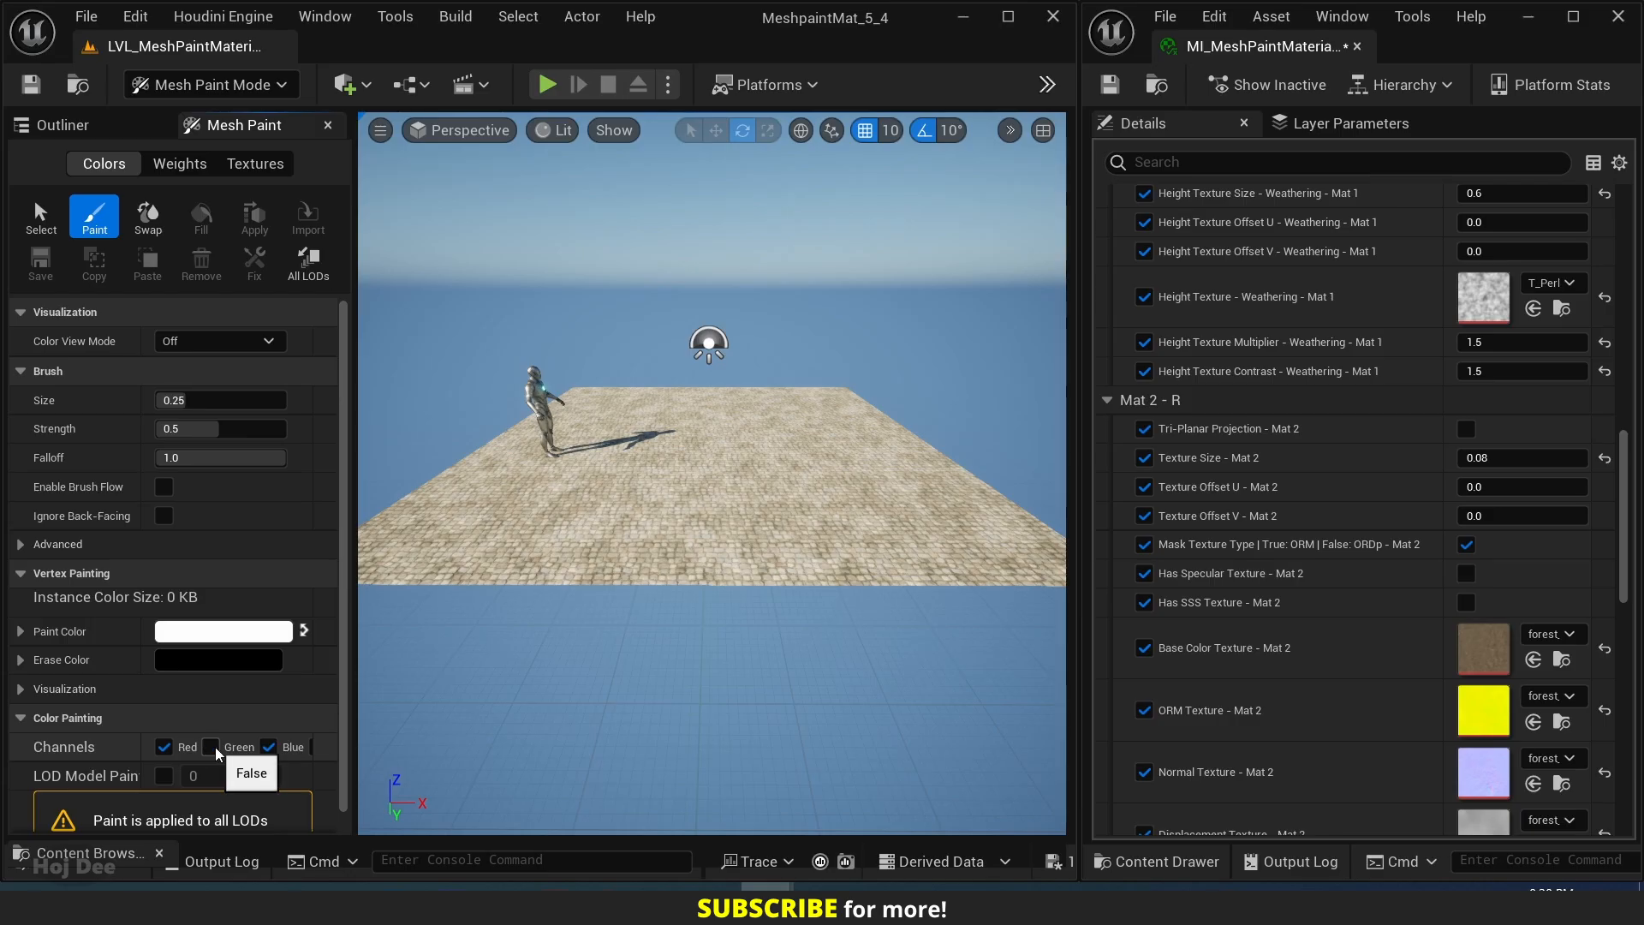
left_click(276, 756)
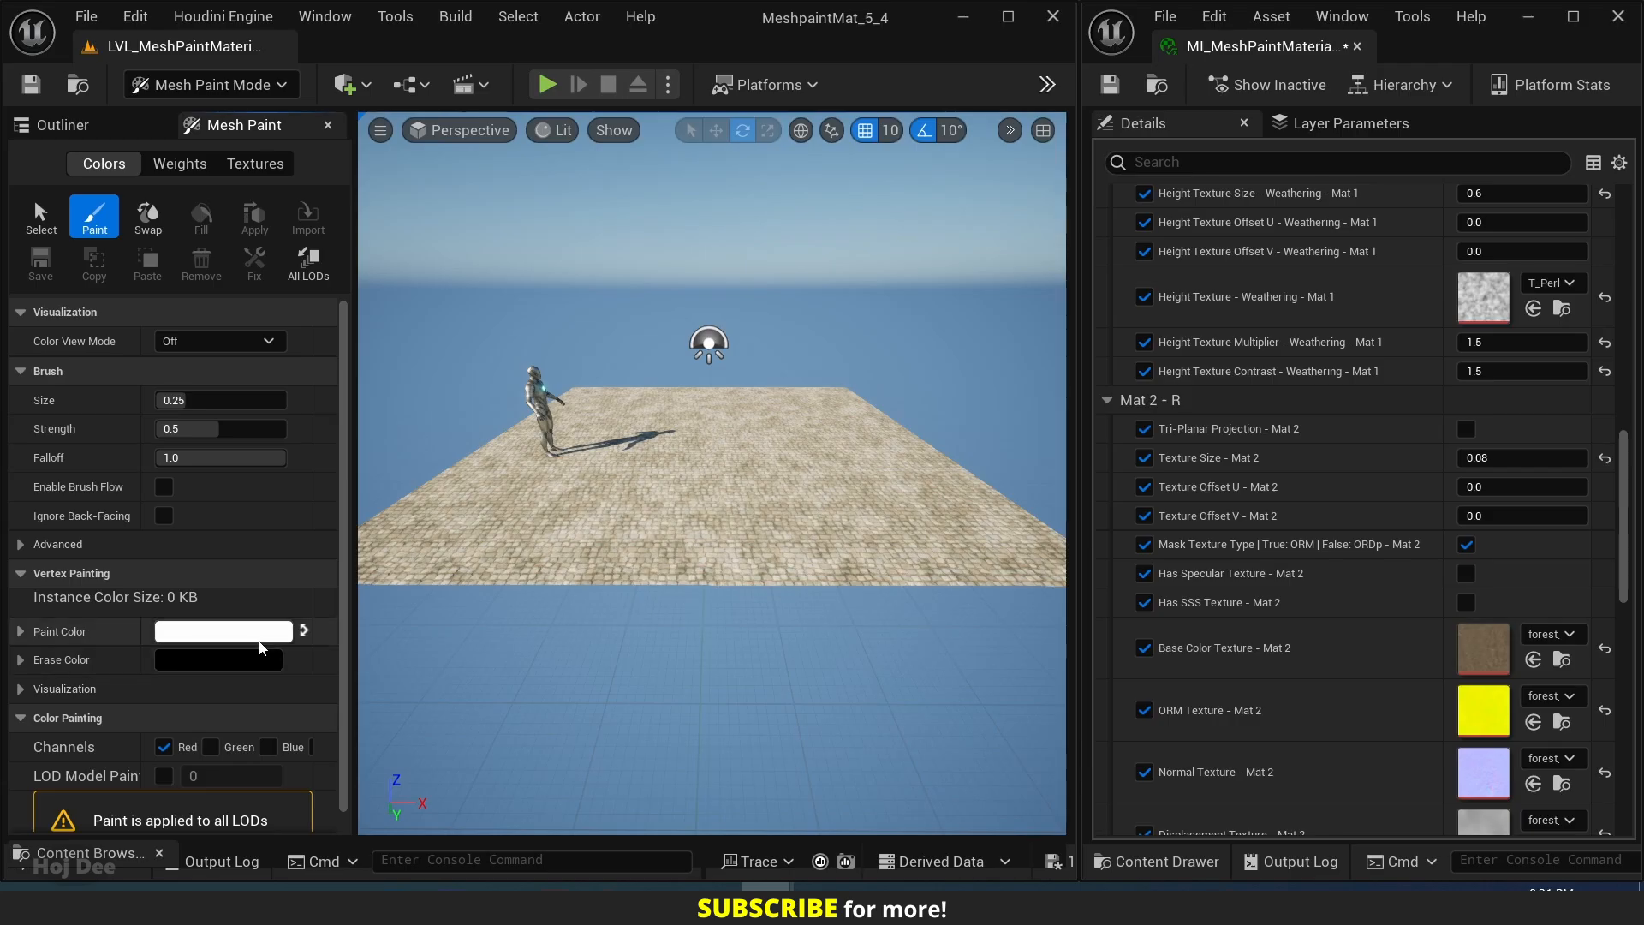
left_click(304, 634)
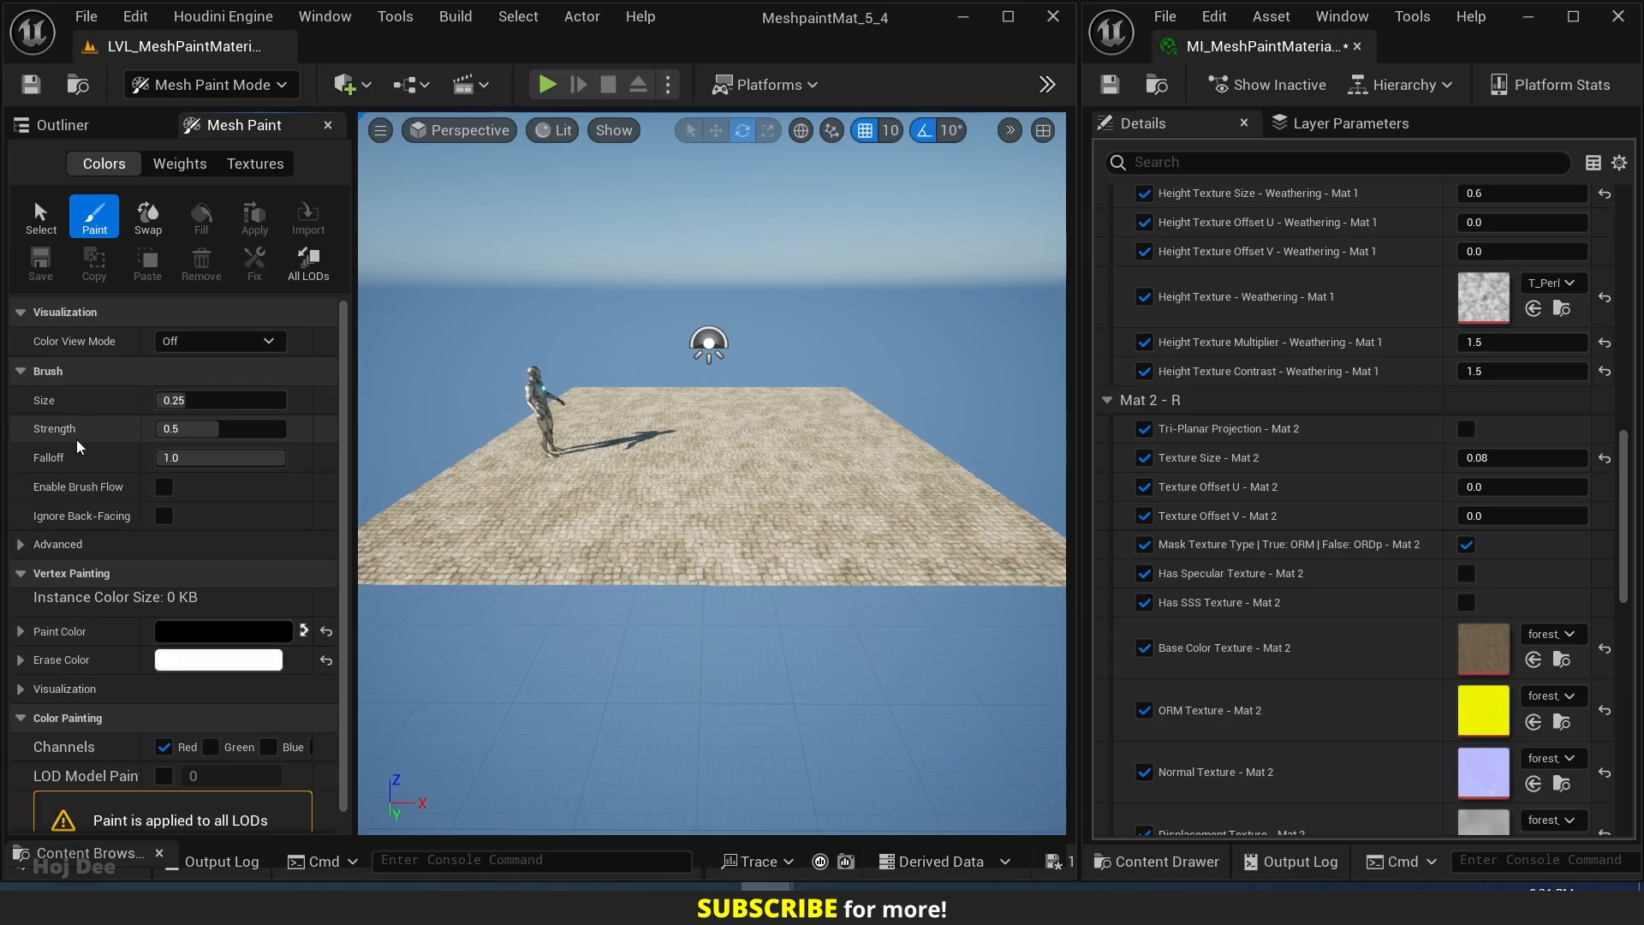
Select the cobblestone plane for vertex painting and set the paint brush size to about 0.21.
scroll(678, 523, "up", 10)
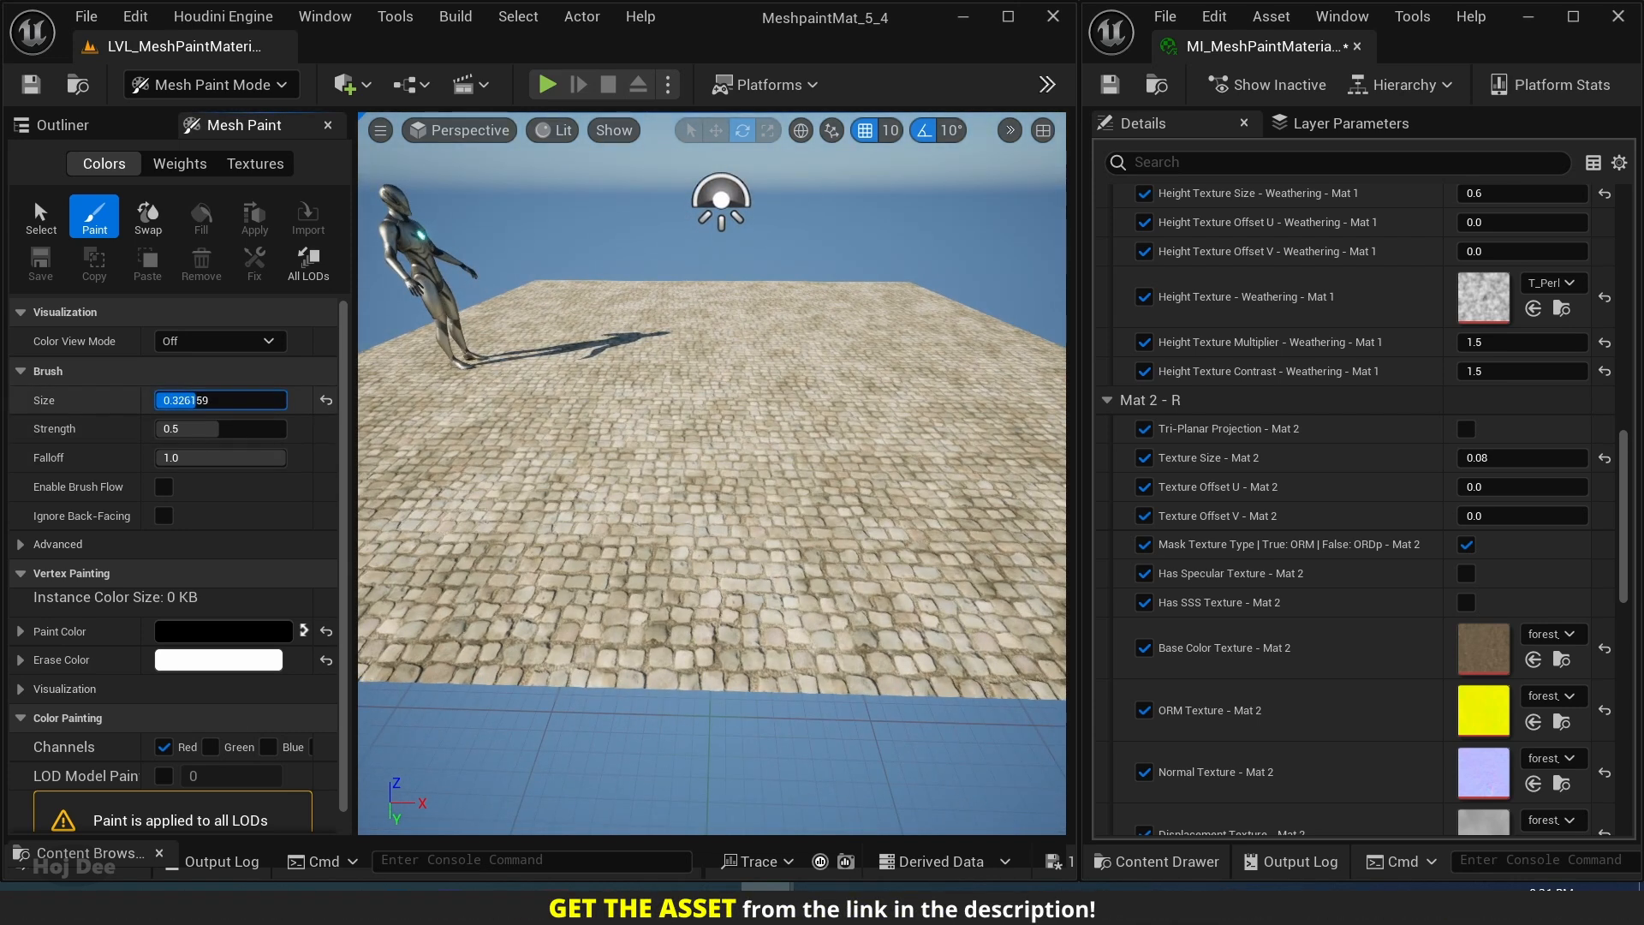
left_click_drag(210, 400, 211, 399)
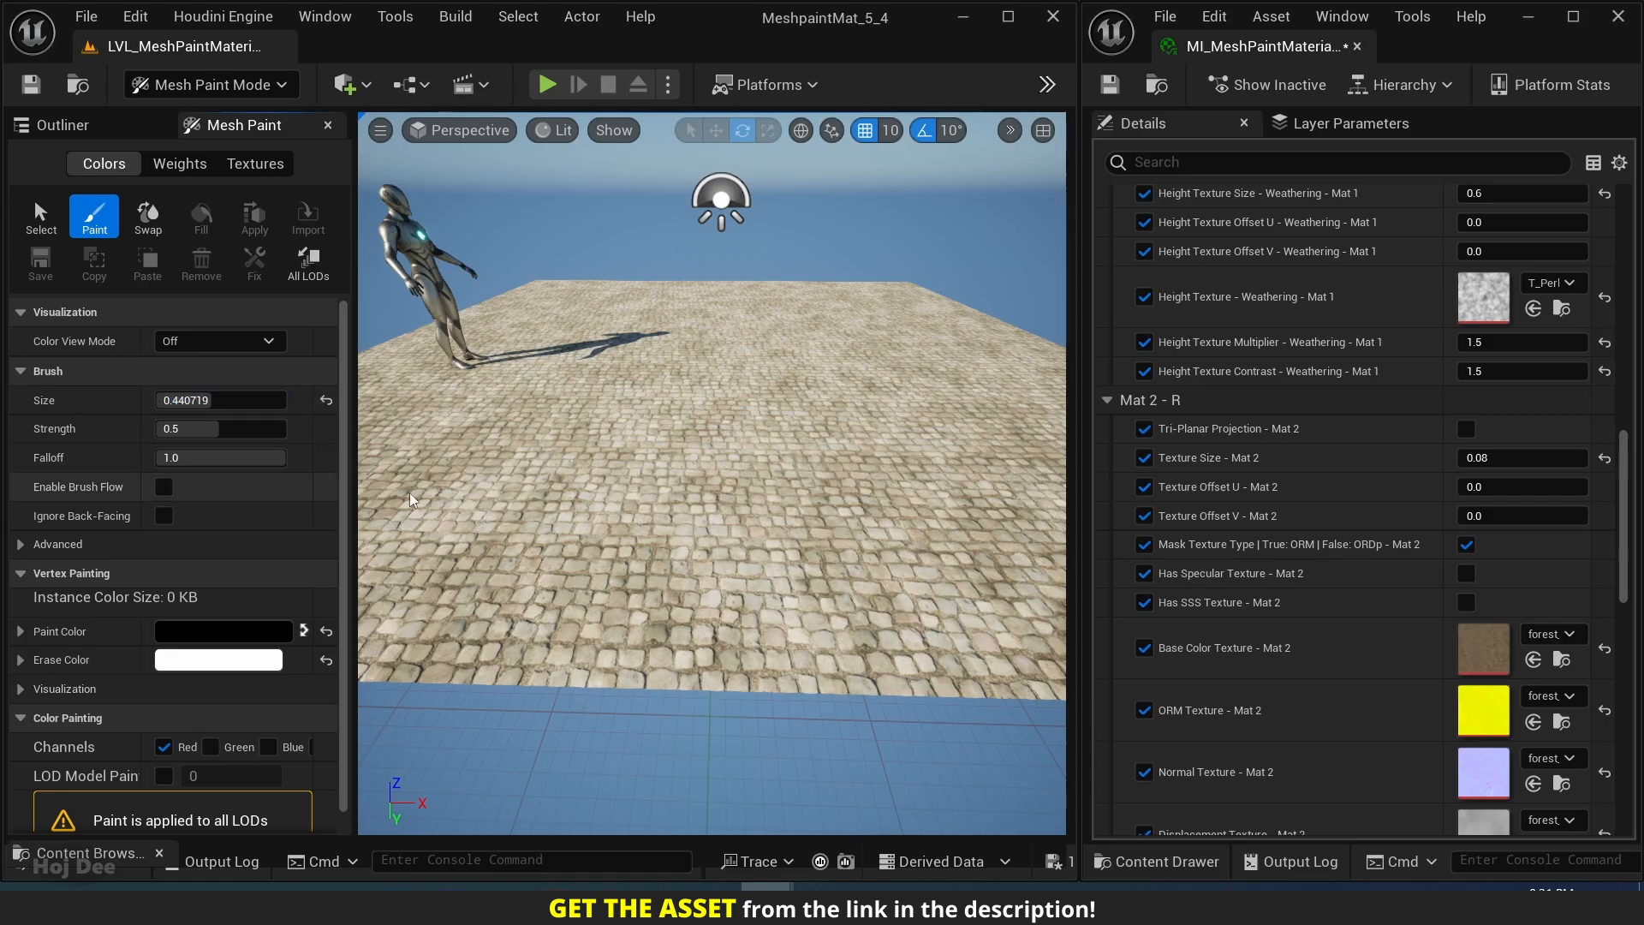
left_click(41, 221)
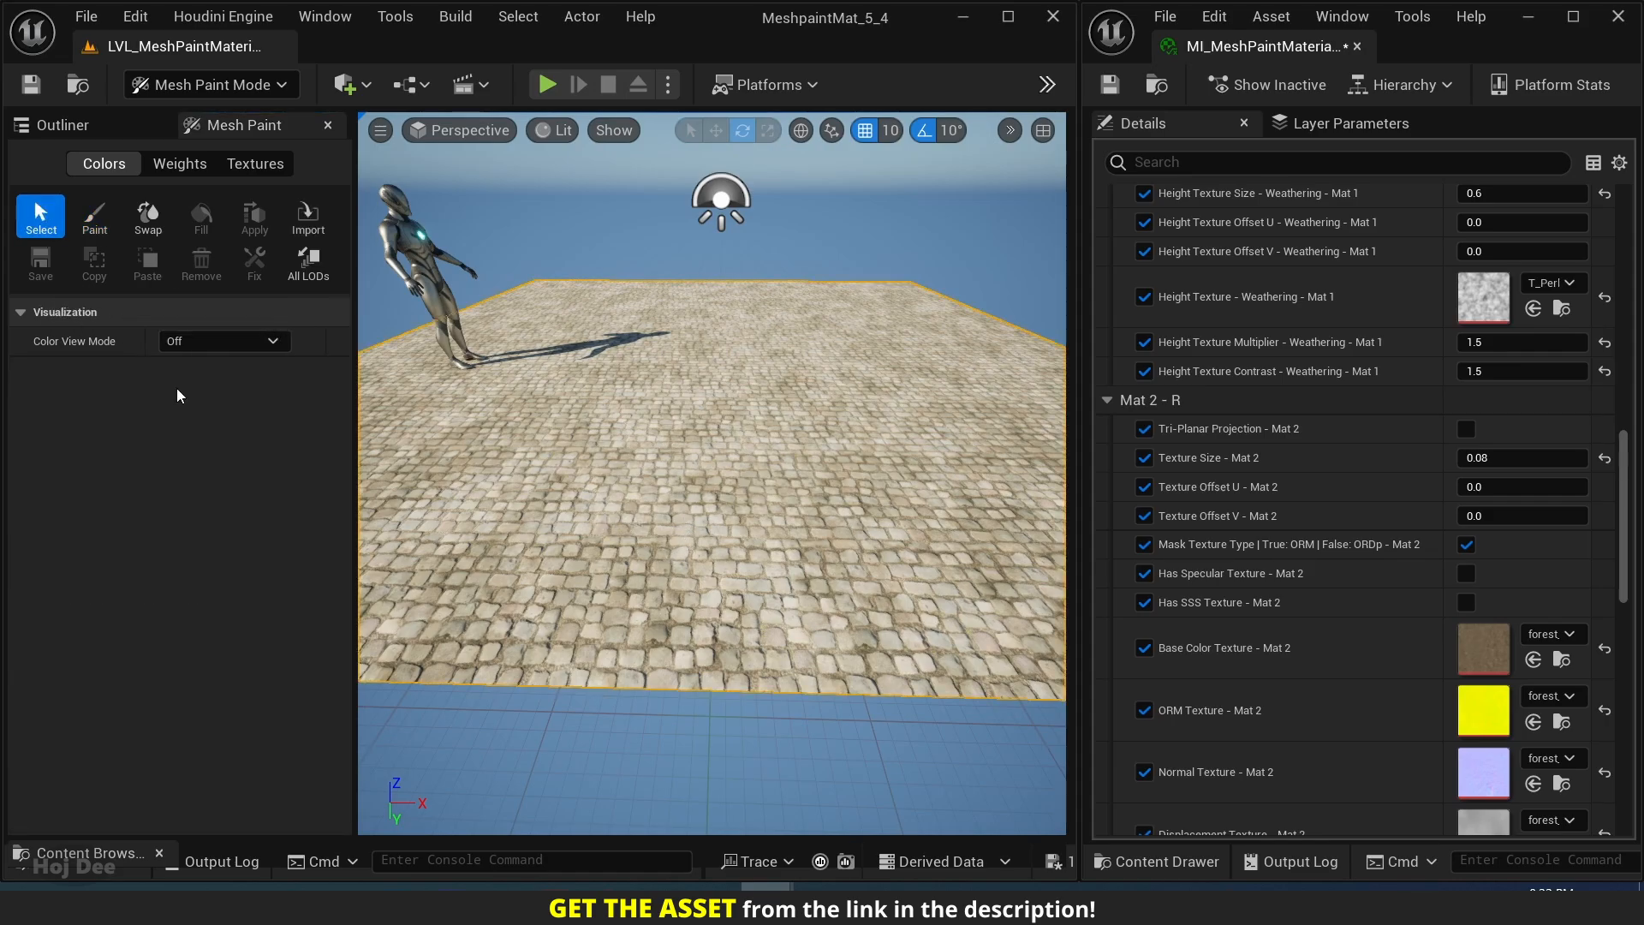
left_click(99, 224)
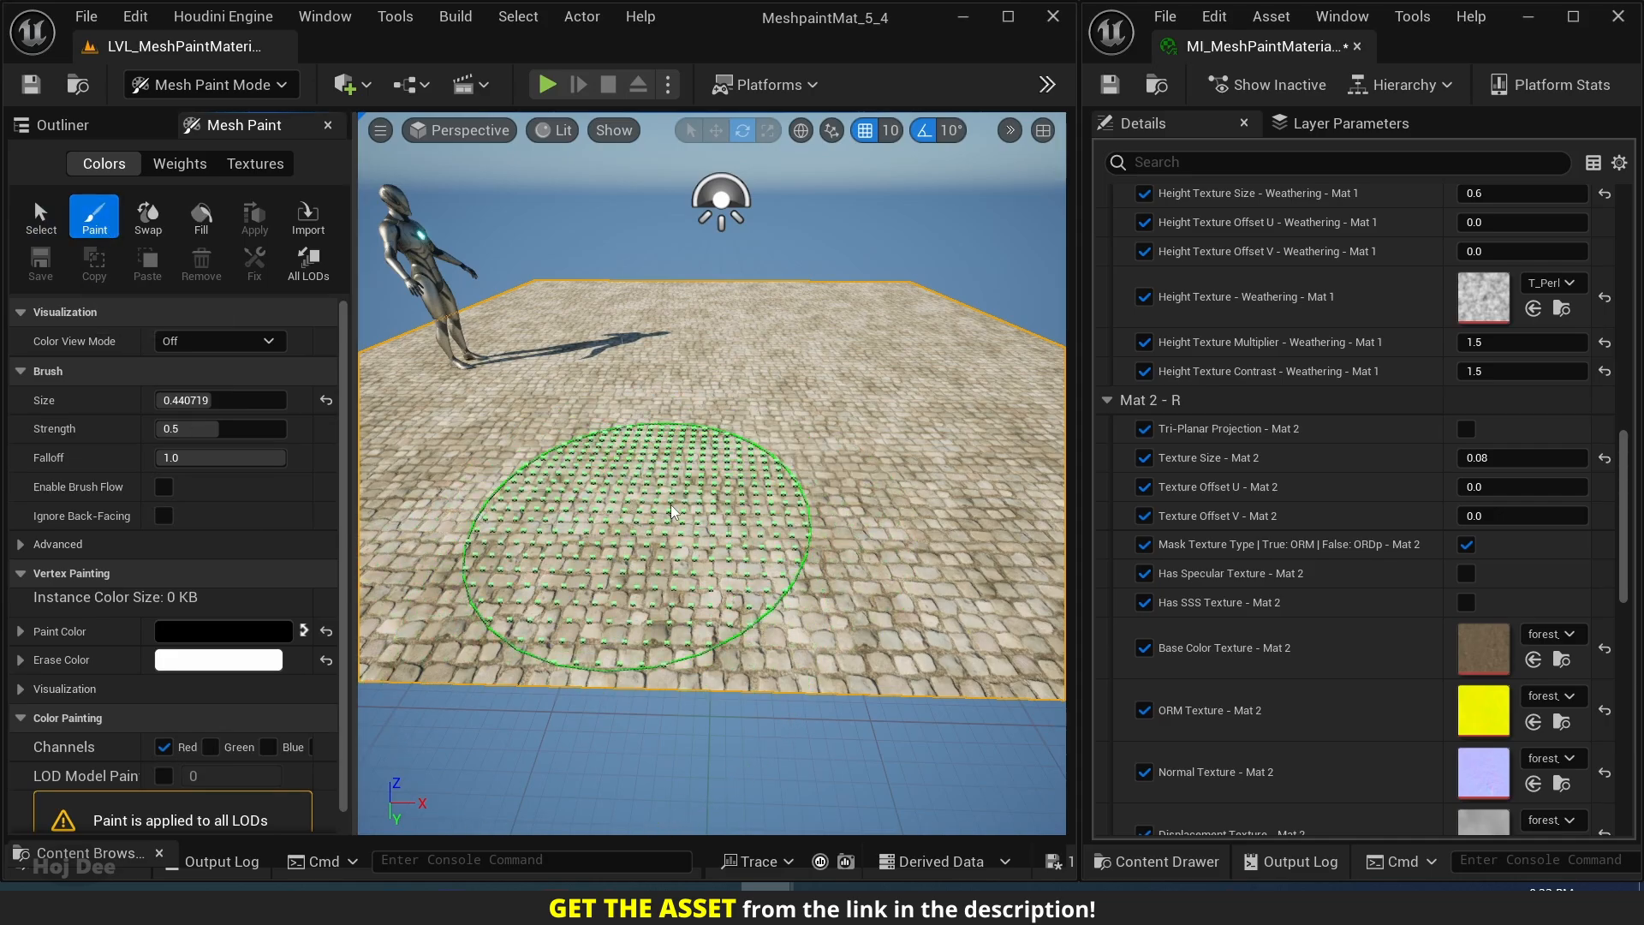
left_click_drag(231, 400, 193, 400)
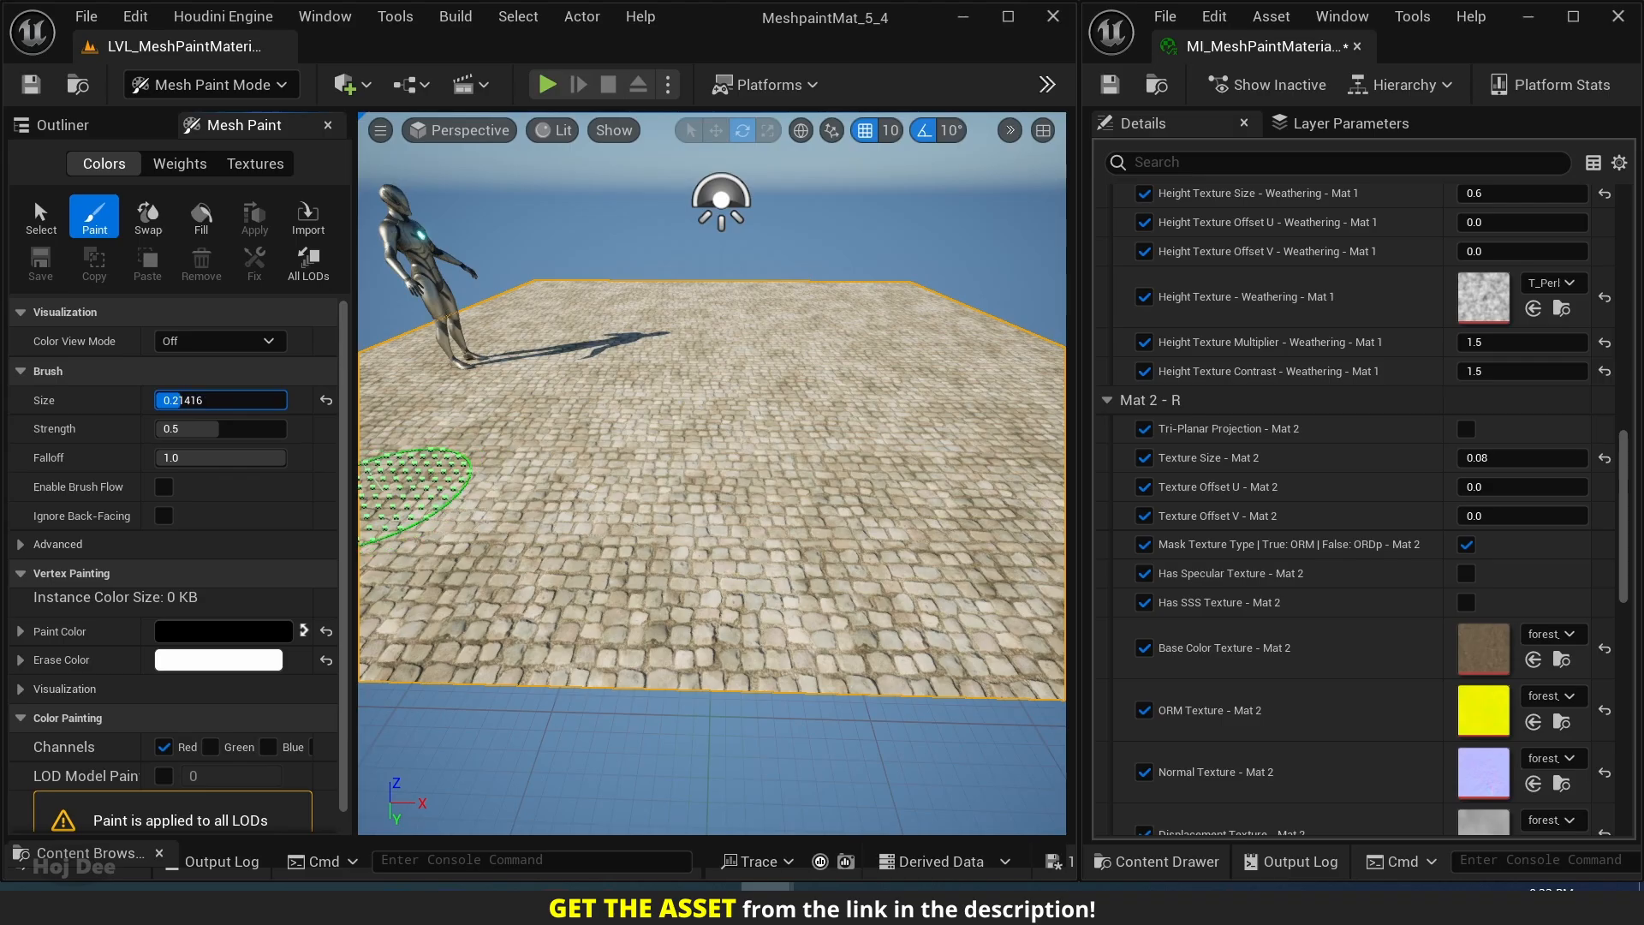
Try painting a forest ground patch on the front part of the cobblestone plane at brush strength 0.5.
mouse_move(697, 568)
left_mouse_down()
mouse_move(668, 576)
mouse_move(617, 540)
mouse_move(789, 562)
mouse_move(808, 496)
mouse_move(653, 477)
mouse_move(746, 517)
left_mouse_up()
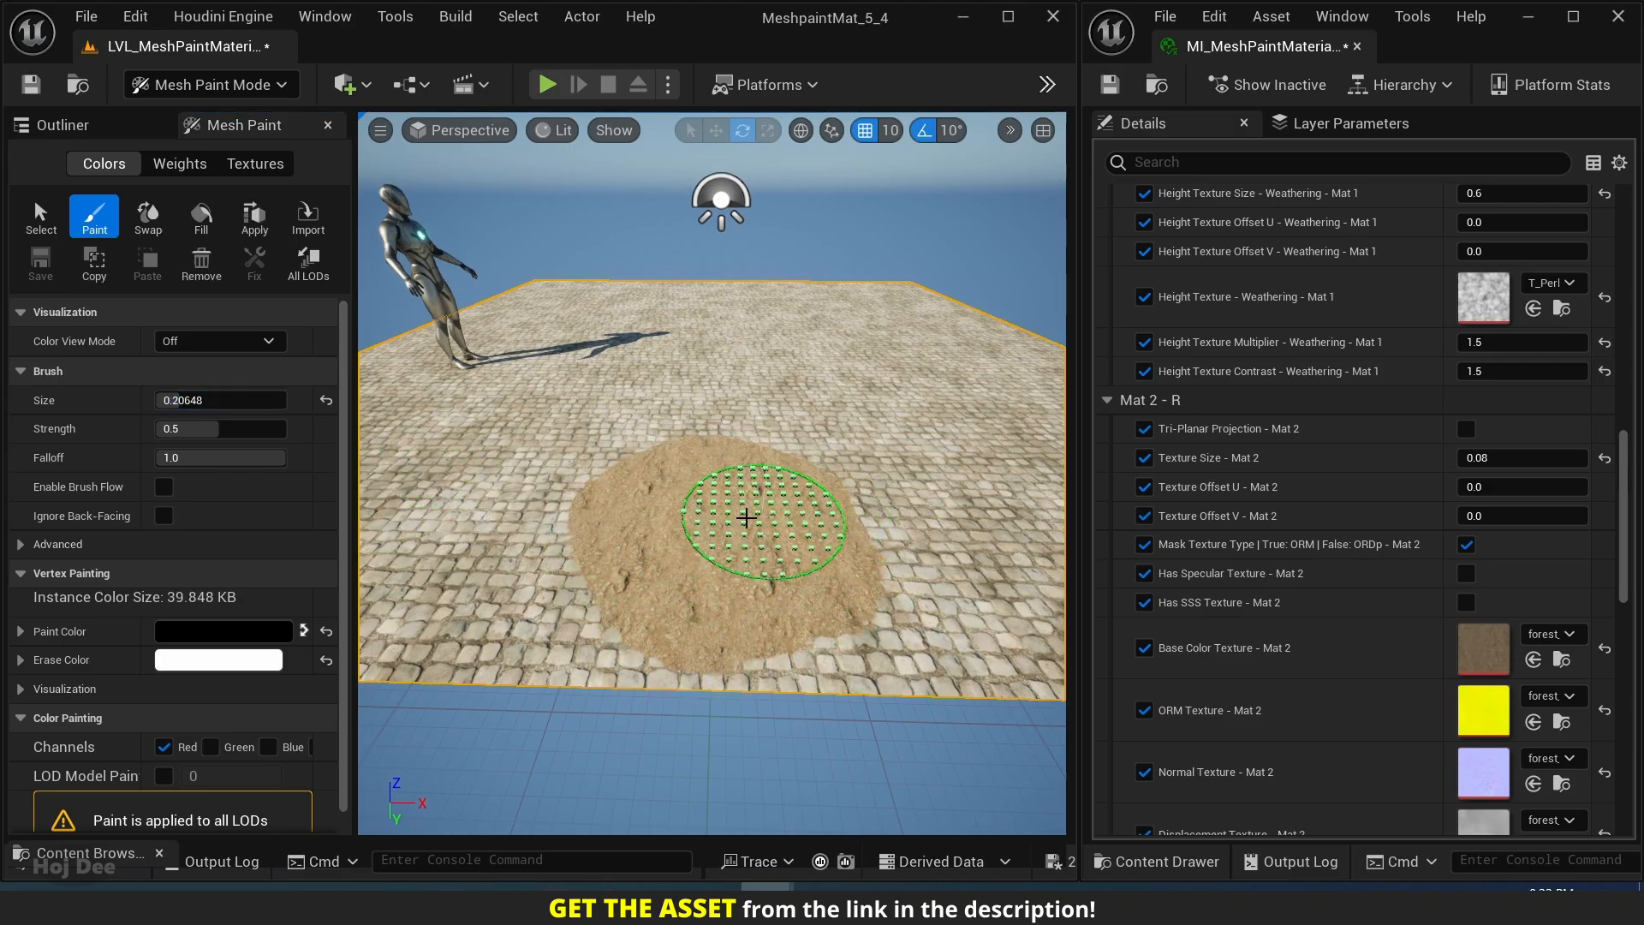
left_click_drag(574, 472, 619, 542)
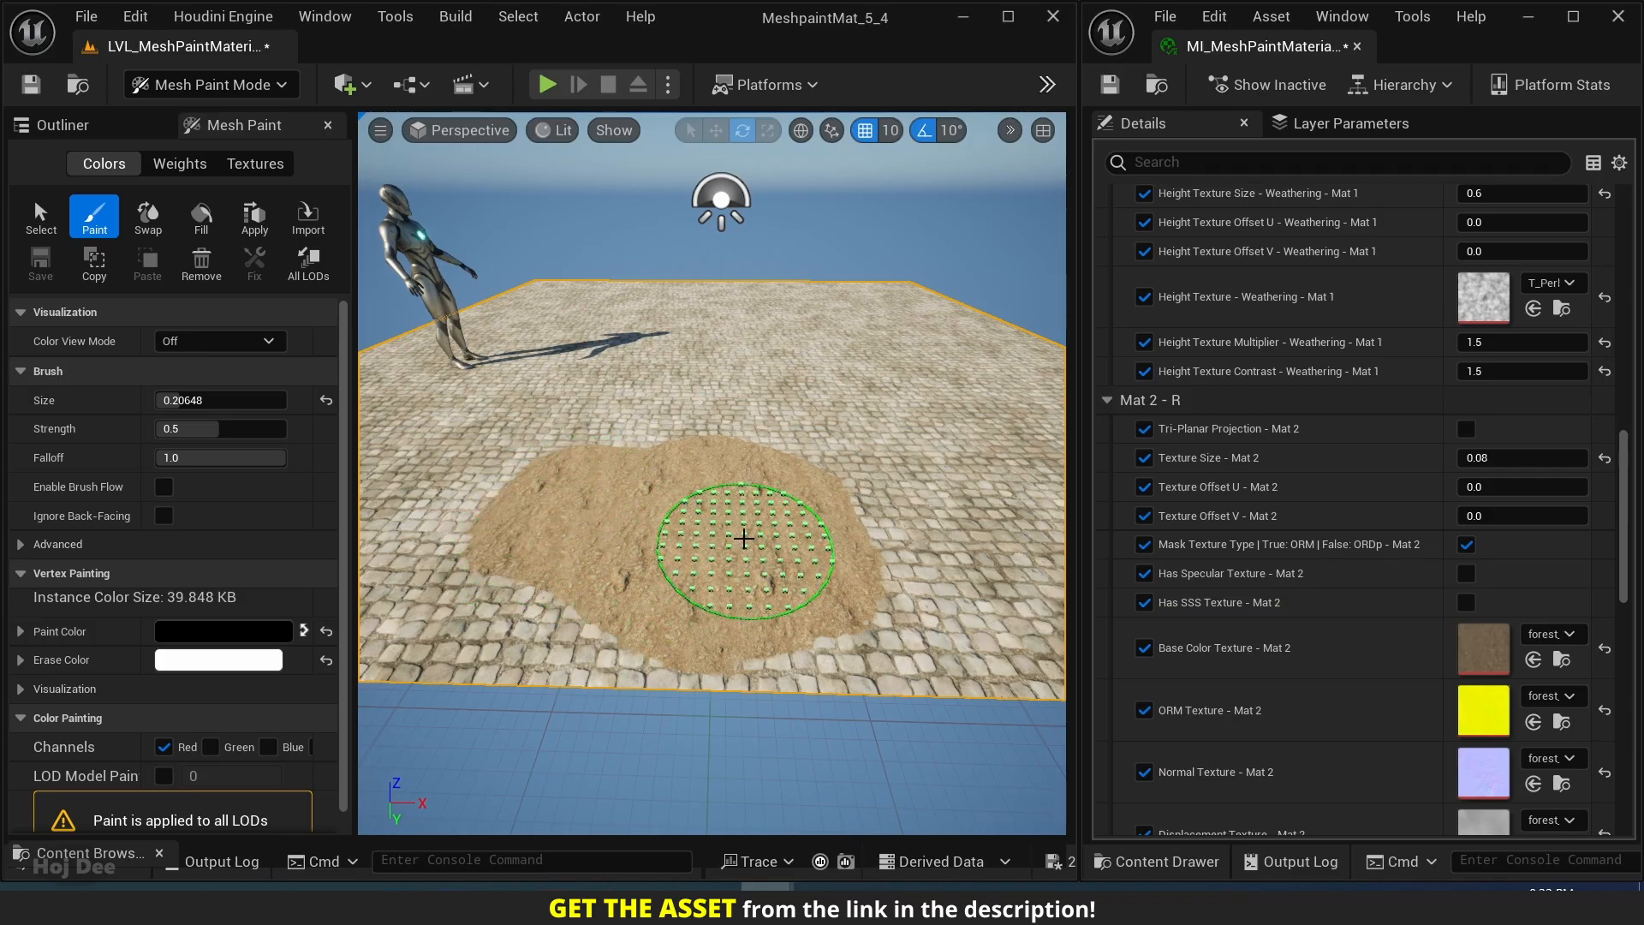
mouse_move(844, 594)
left_mouse_down("shift")
mouse_move(814, 496)
mouse_move(759, 598)
mouse_move(534, 517)
mouse_move(660, 488)
mouse_move(660, 461)
left_mouse_up("shift")
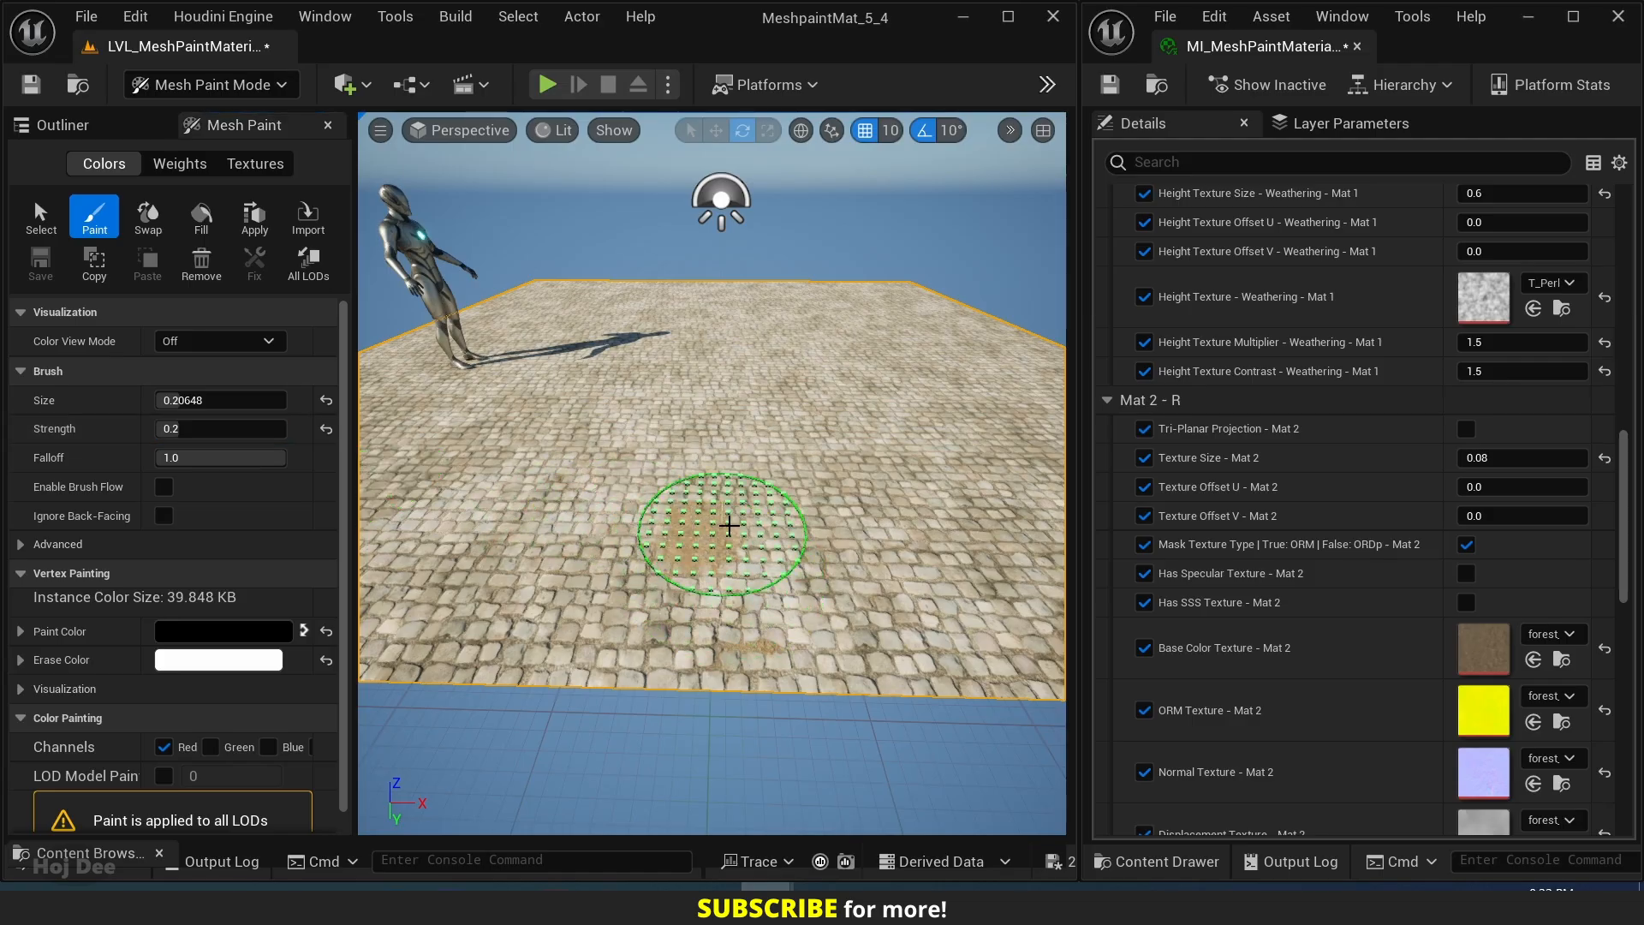
Paint a forest ground patch near the plane's front edge, building it up gradually at brush strength 0.2.
left_click_drag(729, 526, 727, 581)
scroll(719, 582, "up", 4)
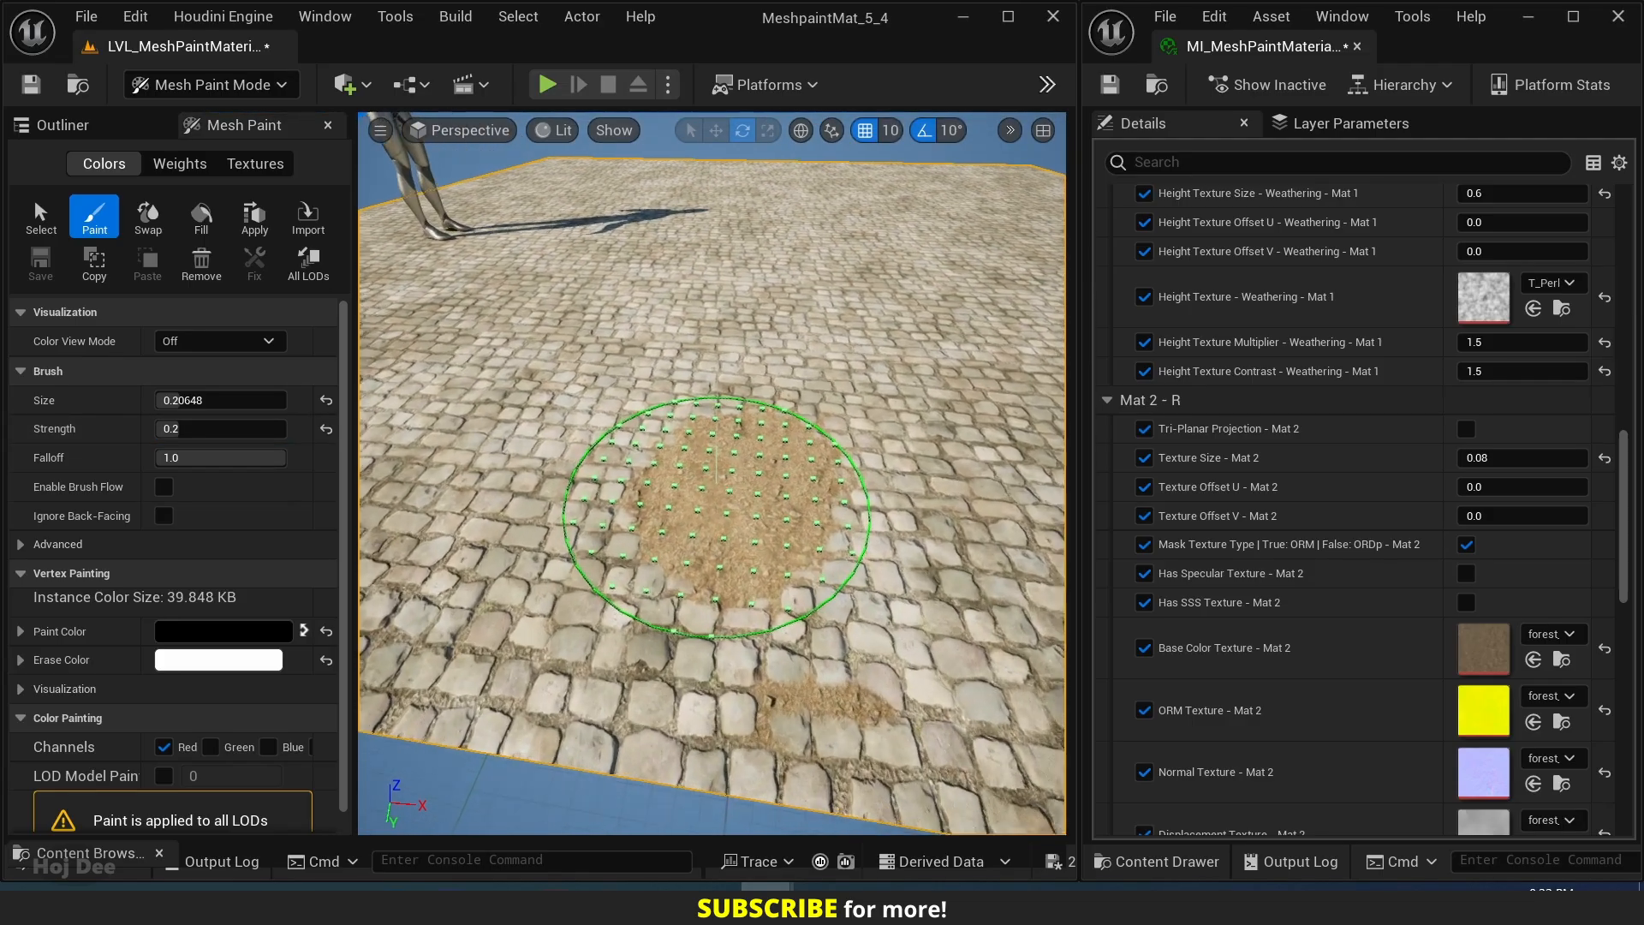
key("w")
right_click_drag(687, 543, 686, 543)
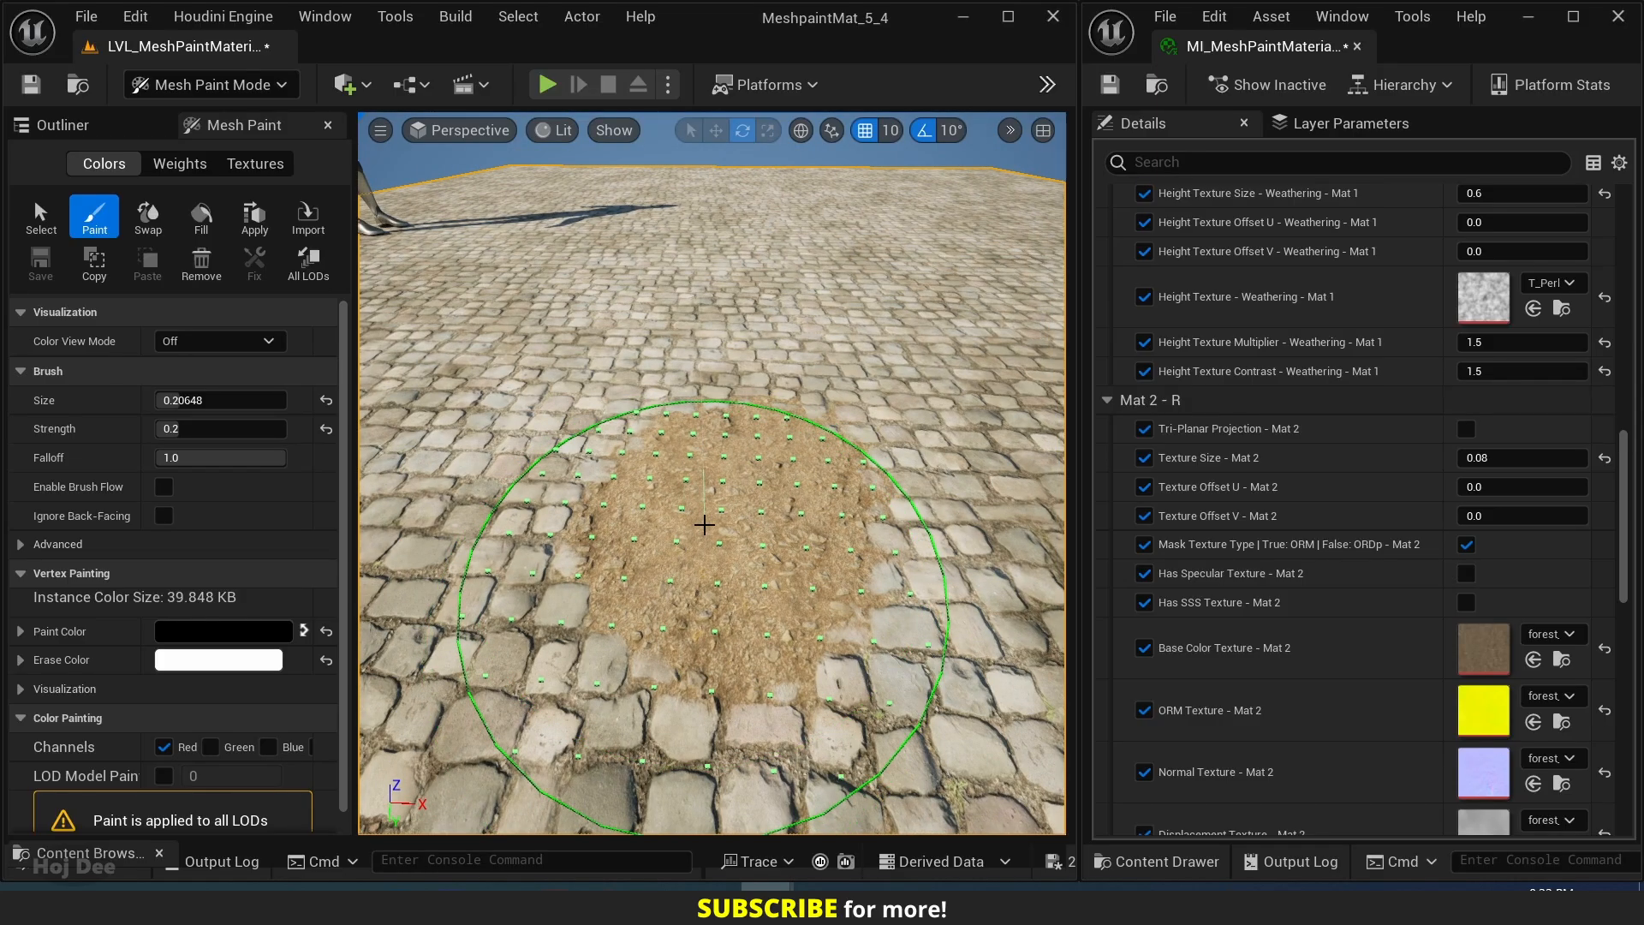
mouse_move(701, 502)
left_mouse_down()
mouse_move(561, 463)
mouse_move(805, 355)
mouse_move(881, 477)
mouse_move(586, 522)
mouse_move(673, 427)
left_mouse_up()
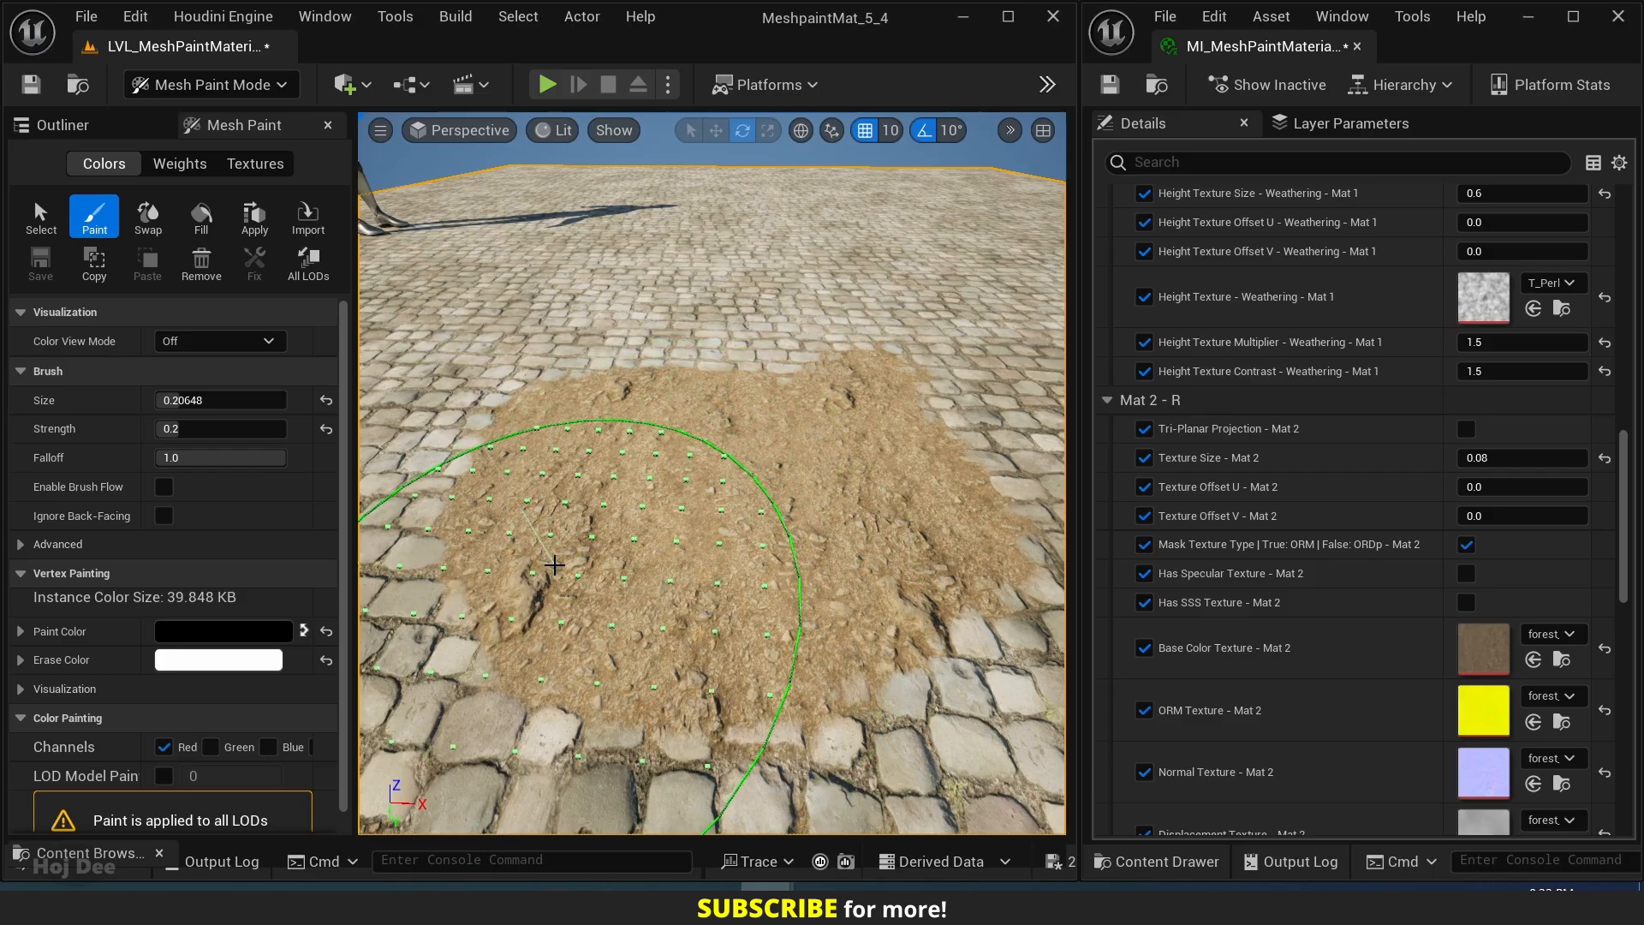
Erase some of the patch's middle back to cobblestone and fill in the forest ground on its left side.
mouse_move(555, 565)
left_mouse_down("shift")
mouse_move(562, 492)
mouse_move(708, 448)
mouse_move(758, 480)
mouse_move(819, 474)
mouse_move(788, 496)
mouse_move(642, 454)
left_mouse_up("shift")
left_click_drag(459, 407, 403, 471)
right_click_drag(403, 471, 428, 531)
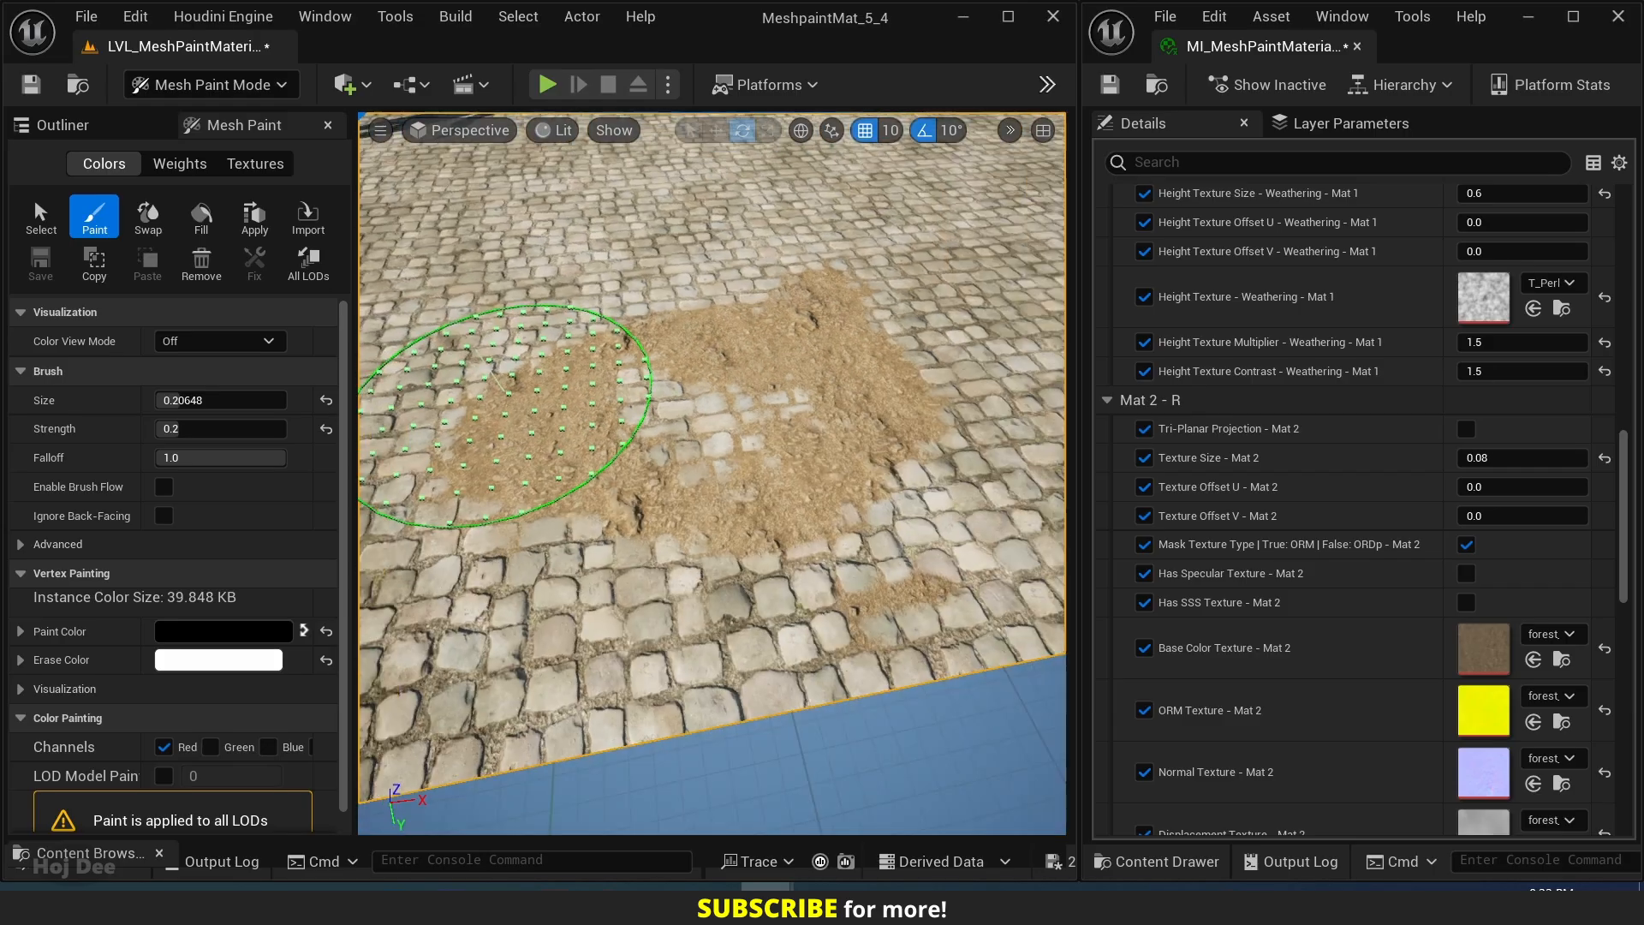
right_click_drag(507, 393, 580, 406)
mouse_move(580, 406)
left_mouse_down()
mouse_move(716, 306)
mouse_move(577, 477)
mouse_move(689, 401)
left_mouse_up()
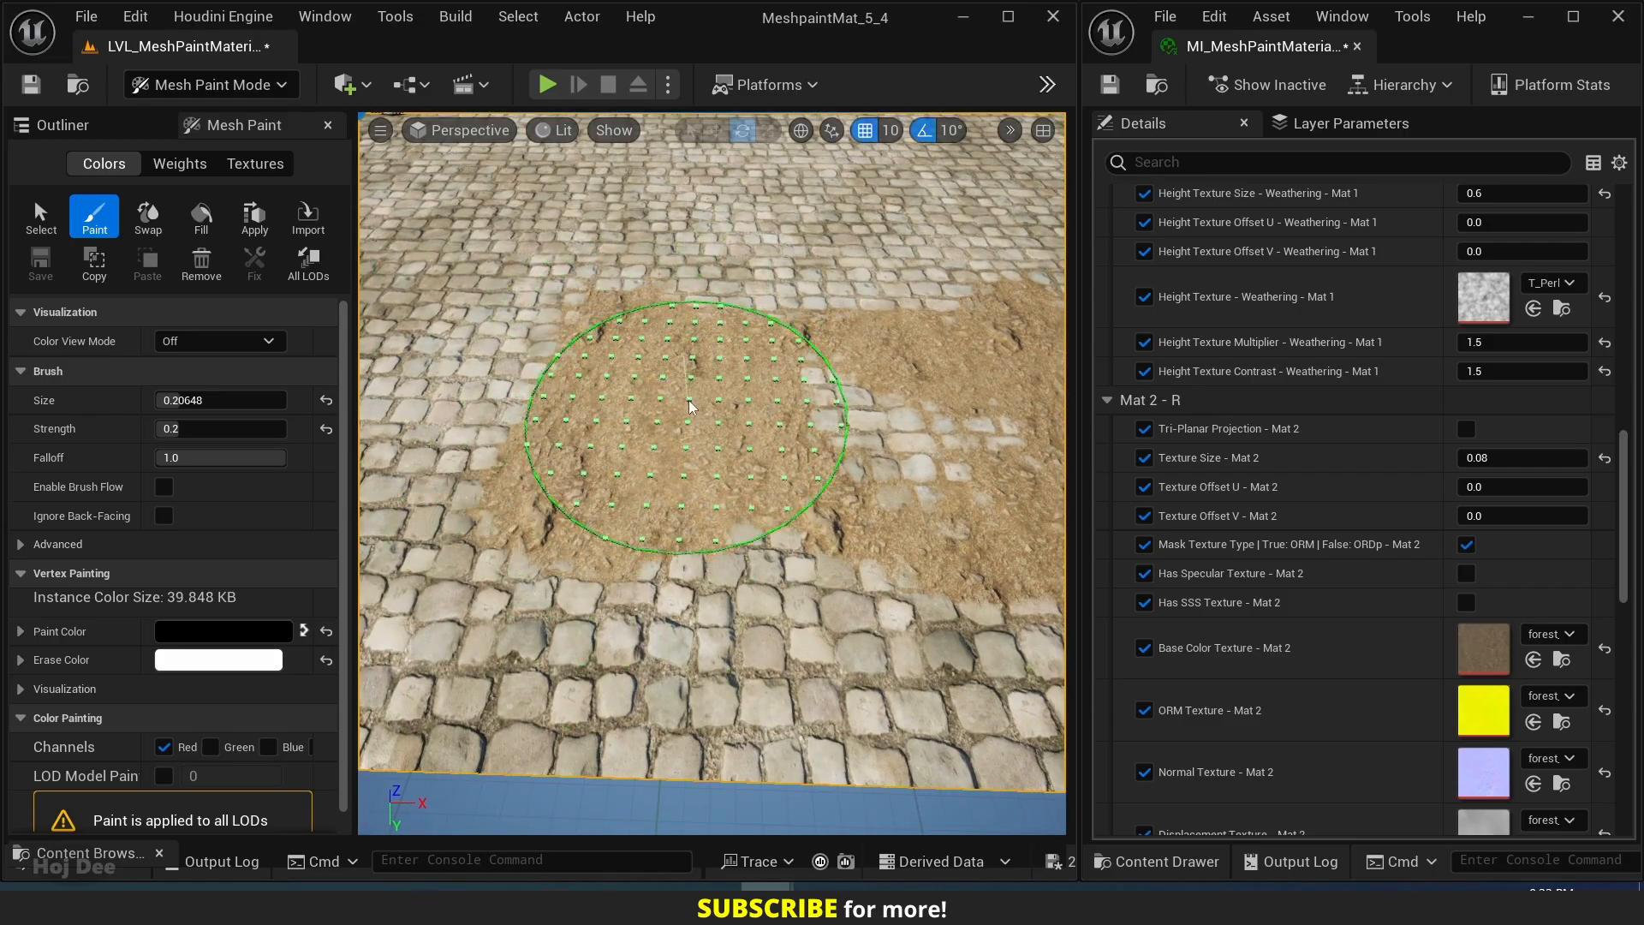
Raise Mat 1's Height Texture Multiplier in the material instance, trying 3.0 first and settling on 2.5.
right_click_drag(1194, 341, 1199, 813)
right_click_drag(1207, 428, 1204, 618)
right_click_drag(1201, 463, 1202, 813)
right_click_drag(1214, 411, 1207, 572)
right_click_drag(1233, 771, 1325, 343)
right_click_drag(1284, 762, 1278, 572)
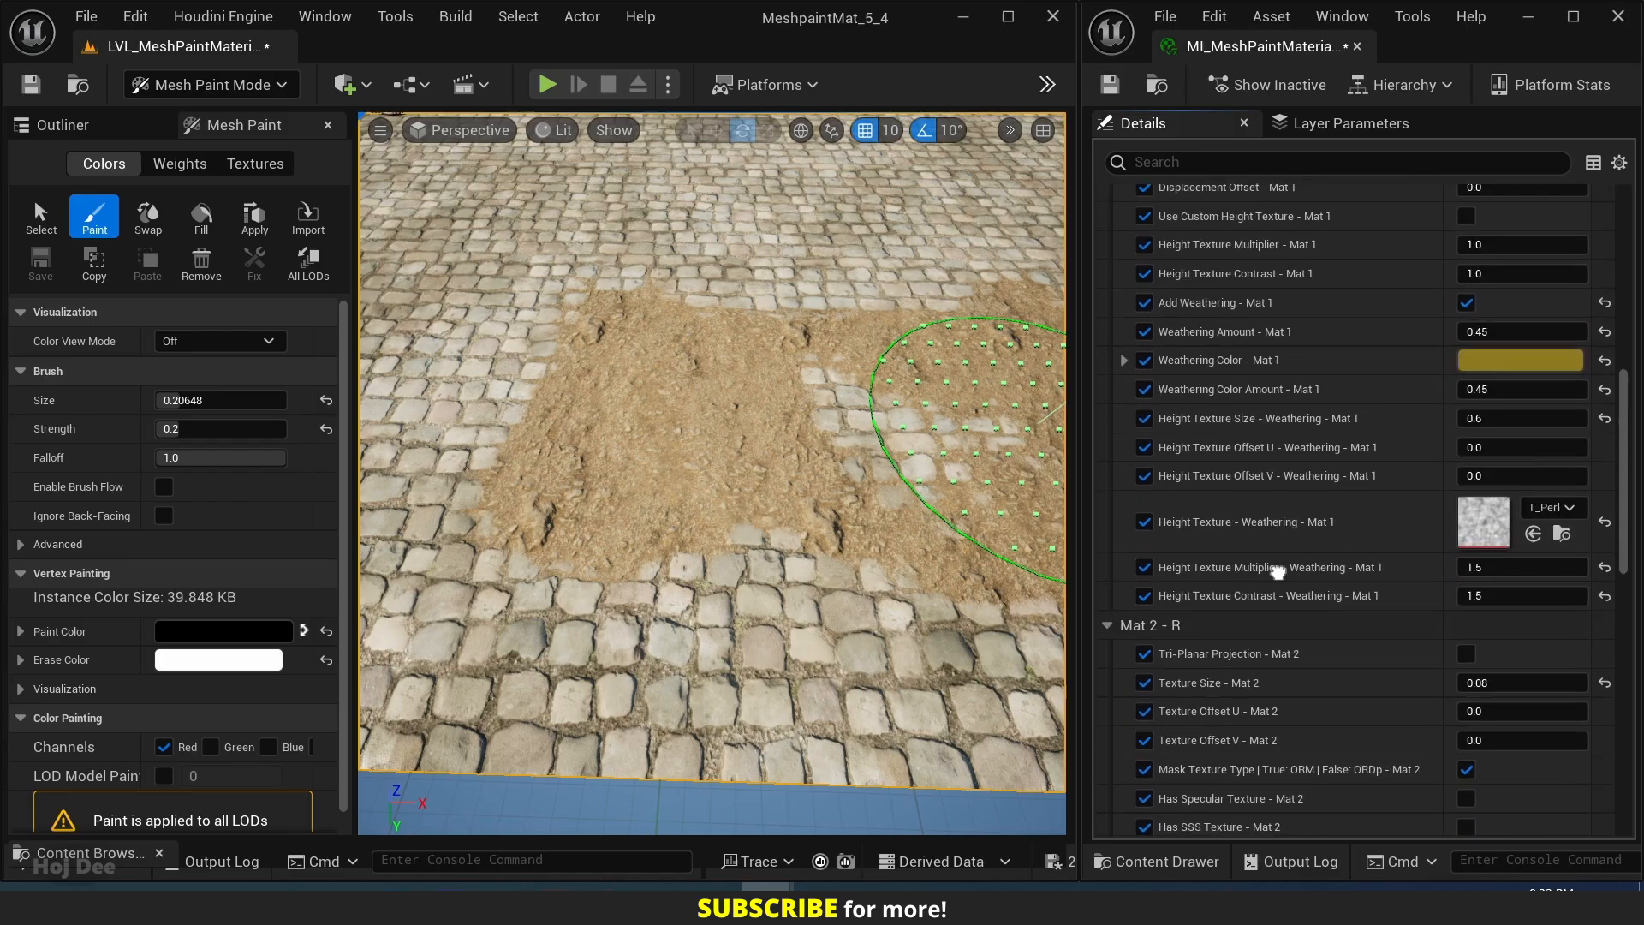
left_click(1471, 570)
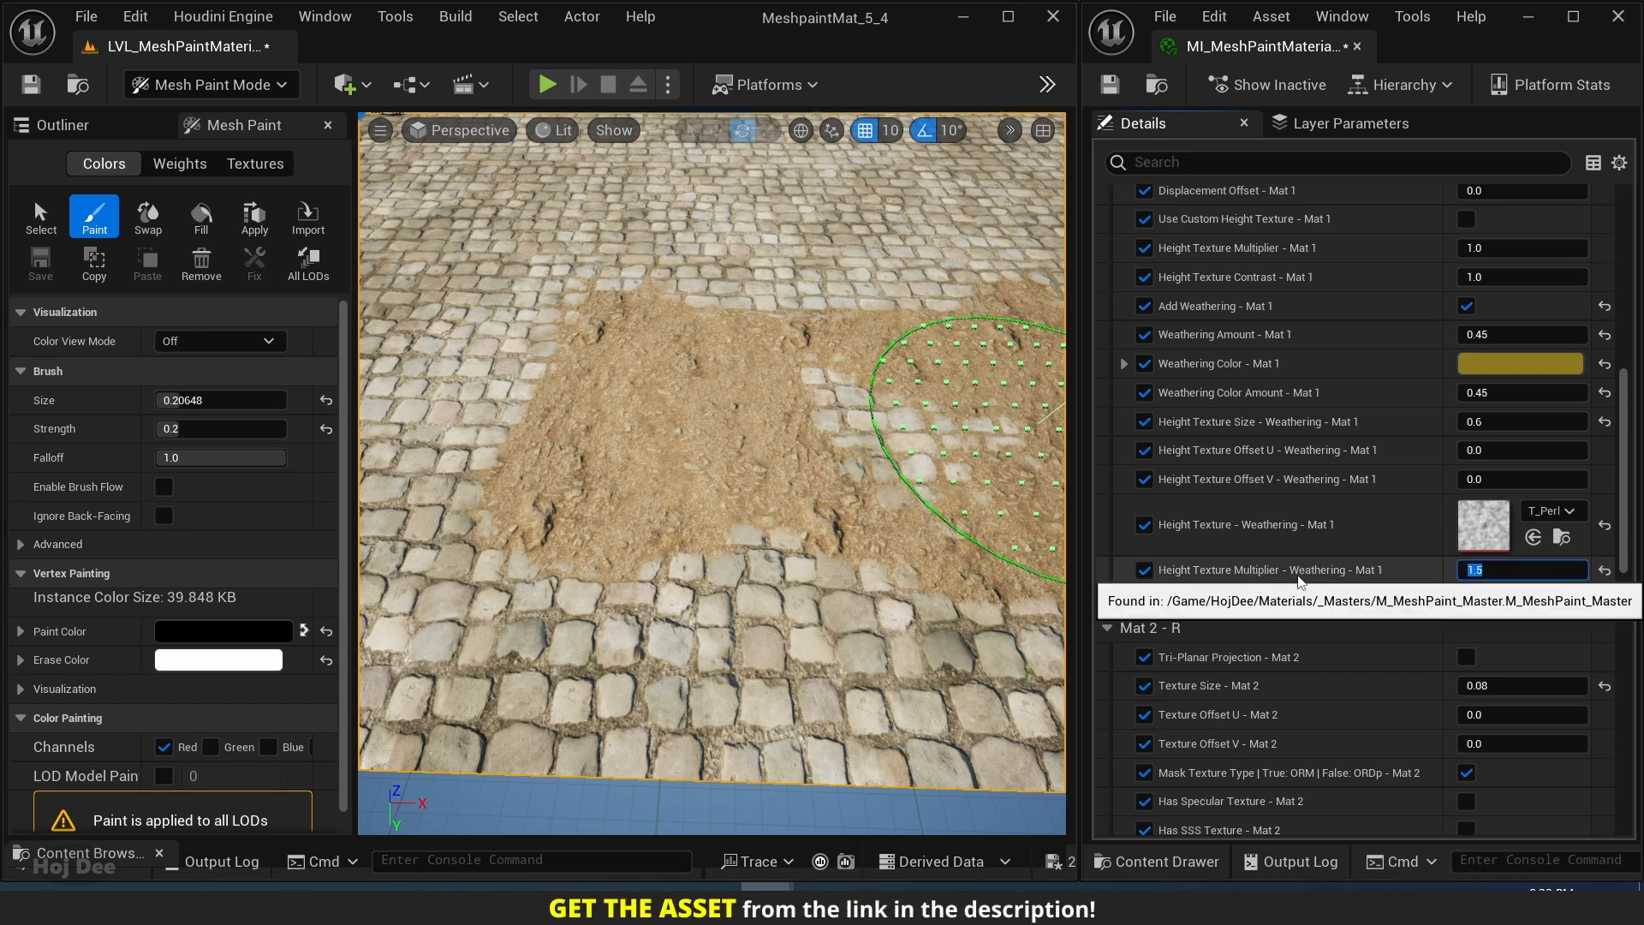
scroll(1298, 391, "up", 2)
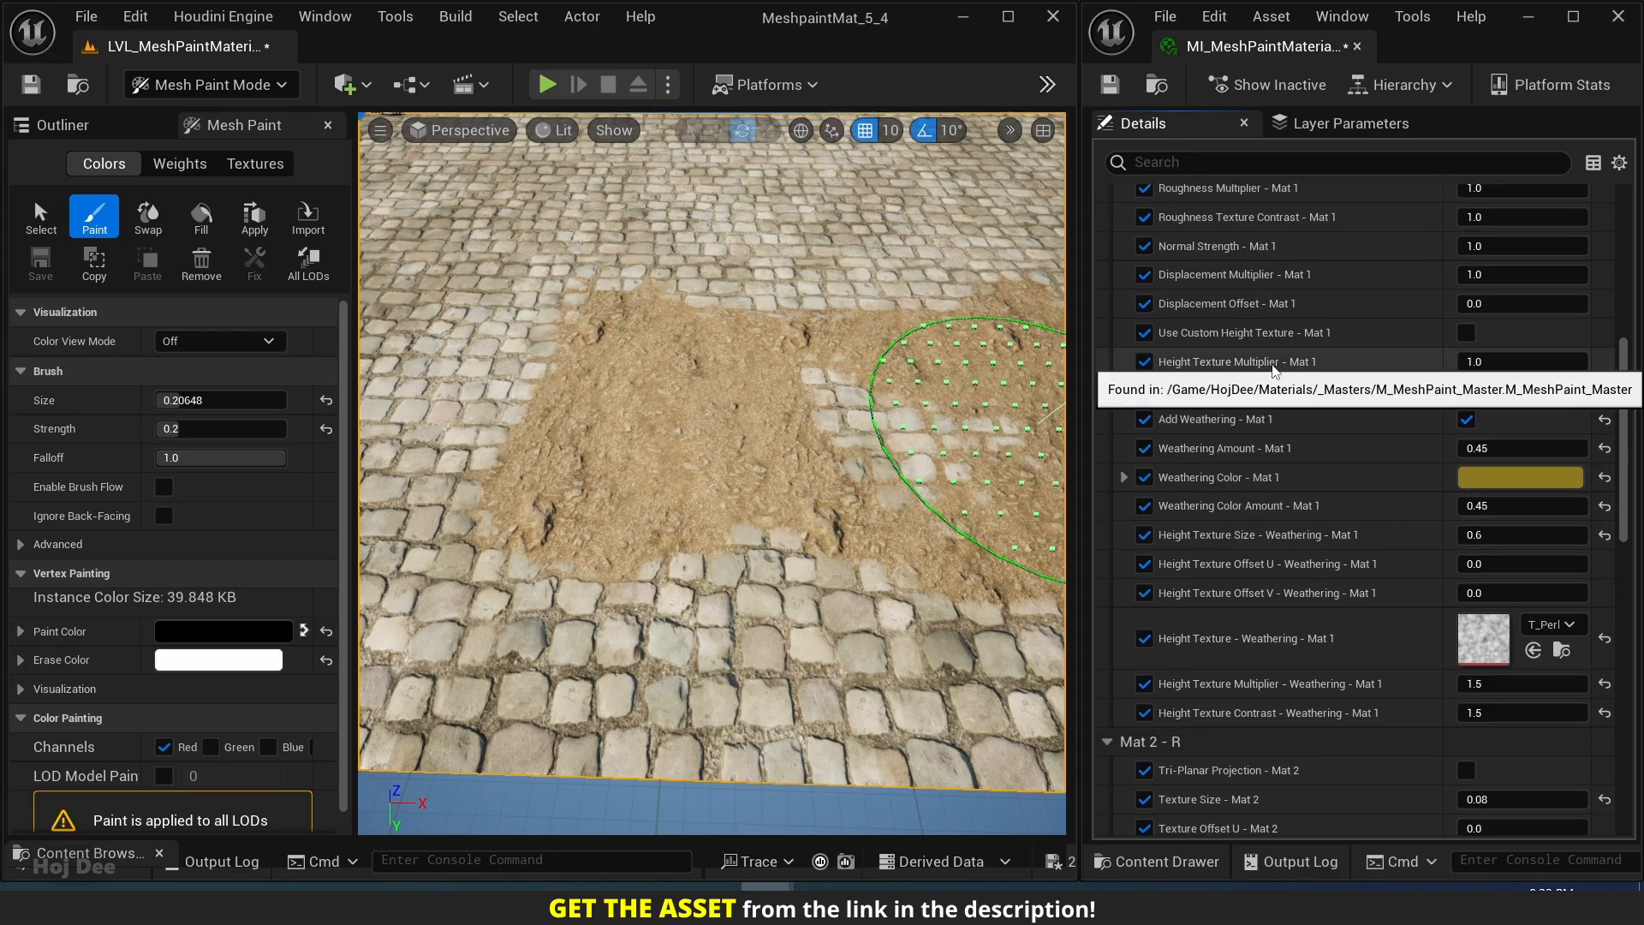
left_click(1498, 363)
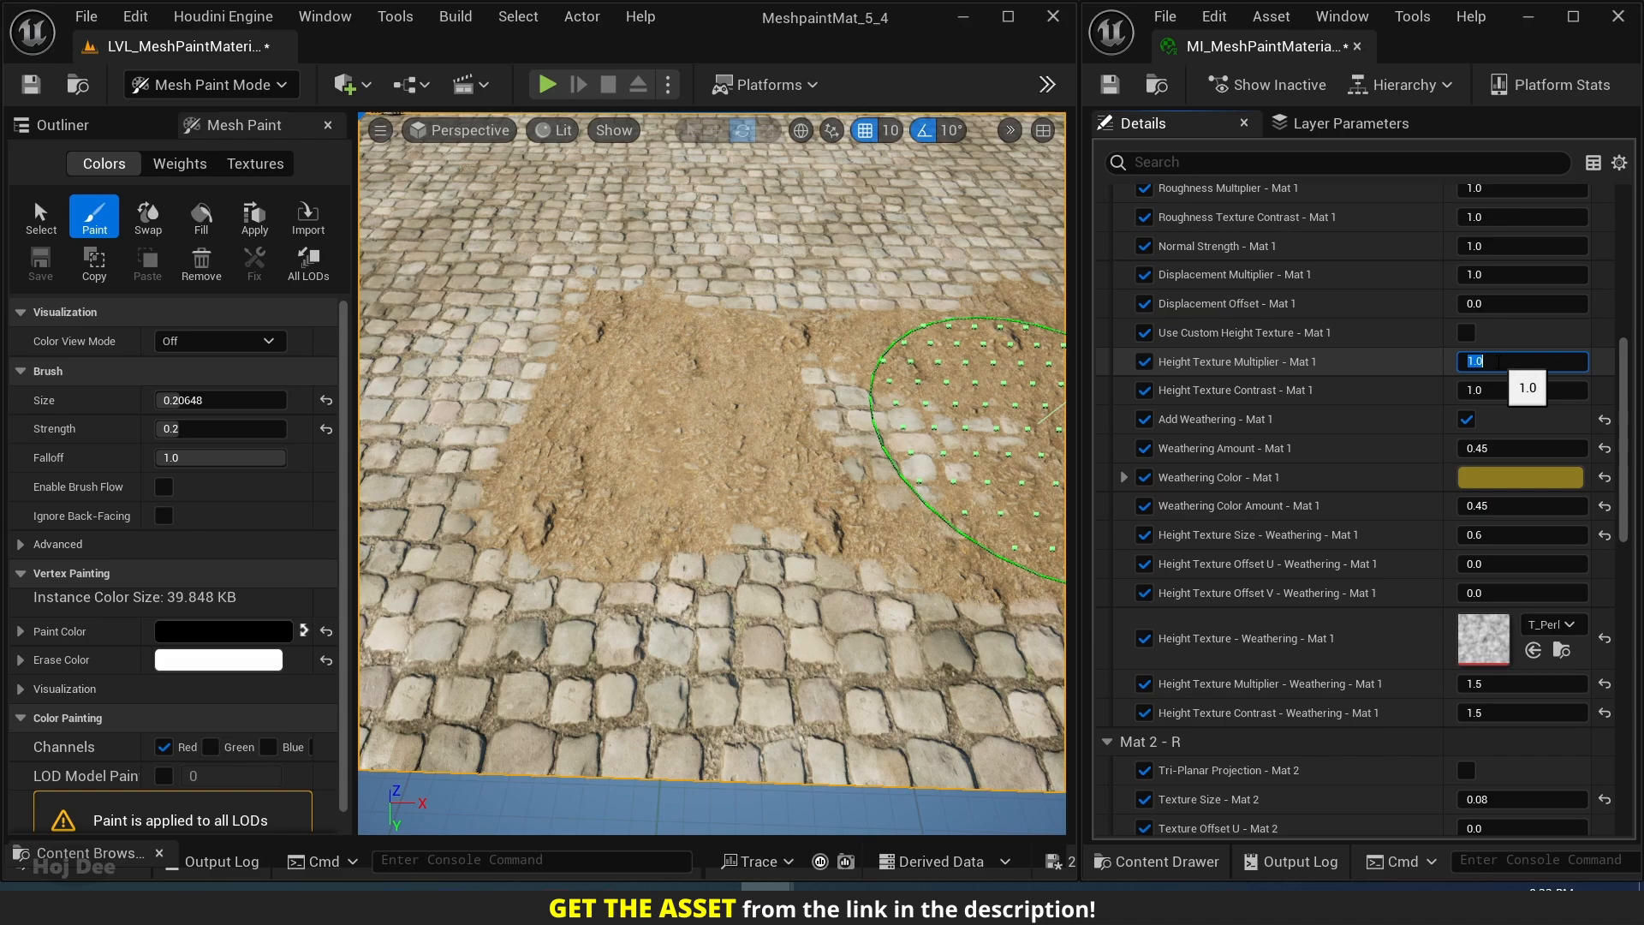
key("Return")
key("Return")
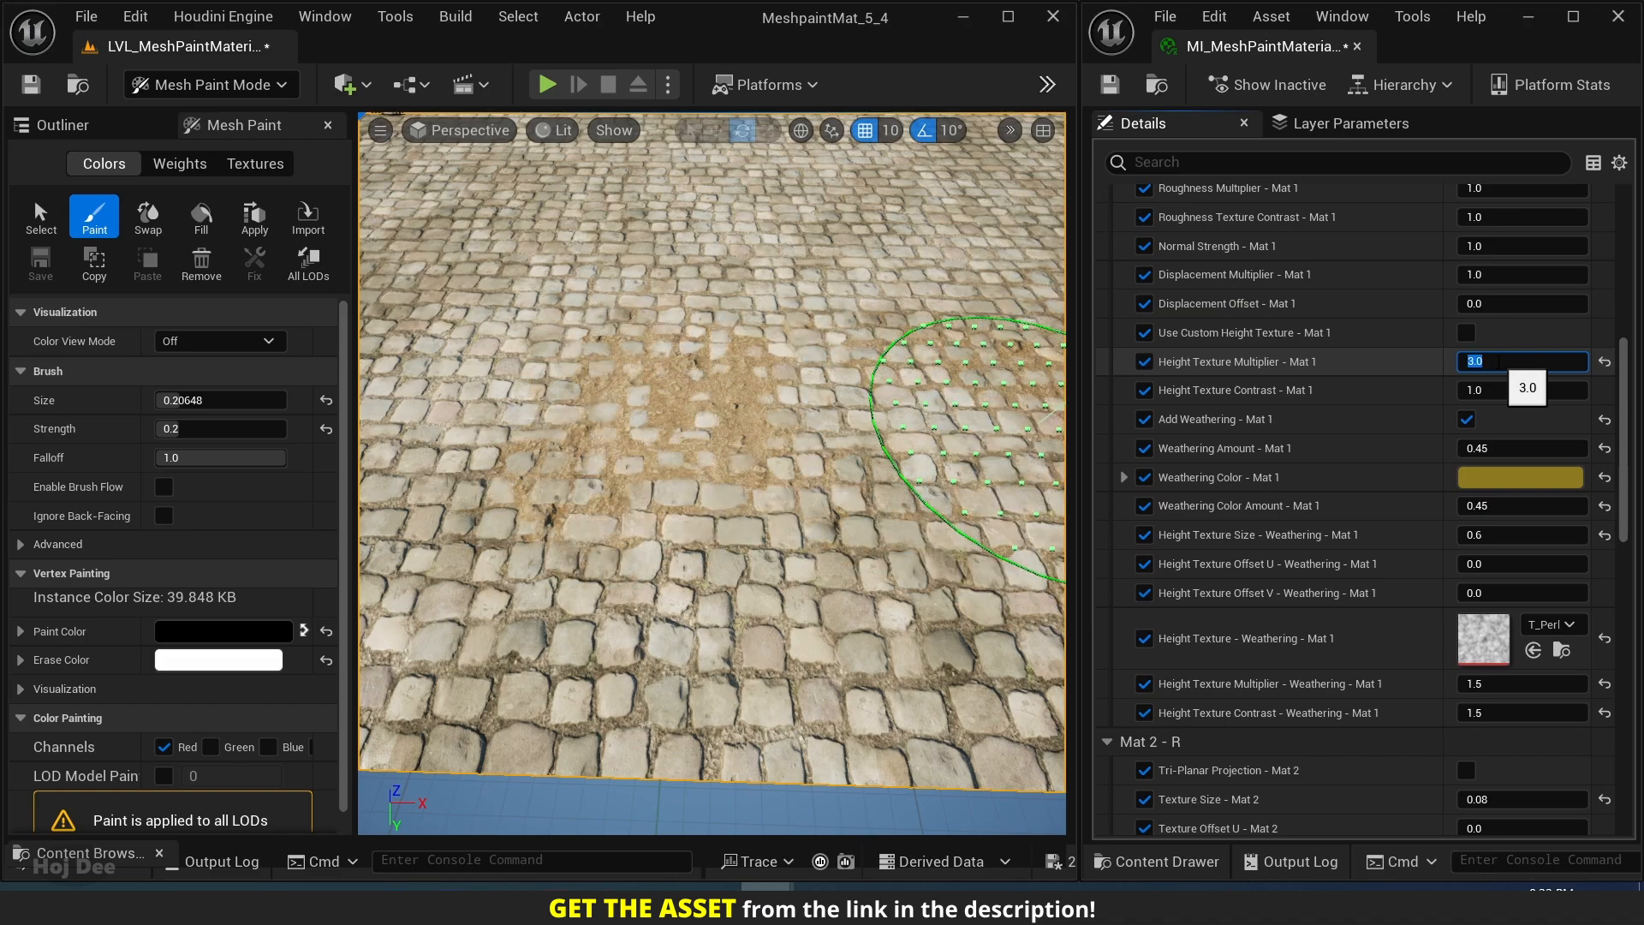
type("2.5")
key("Return")
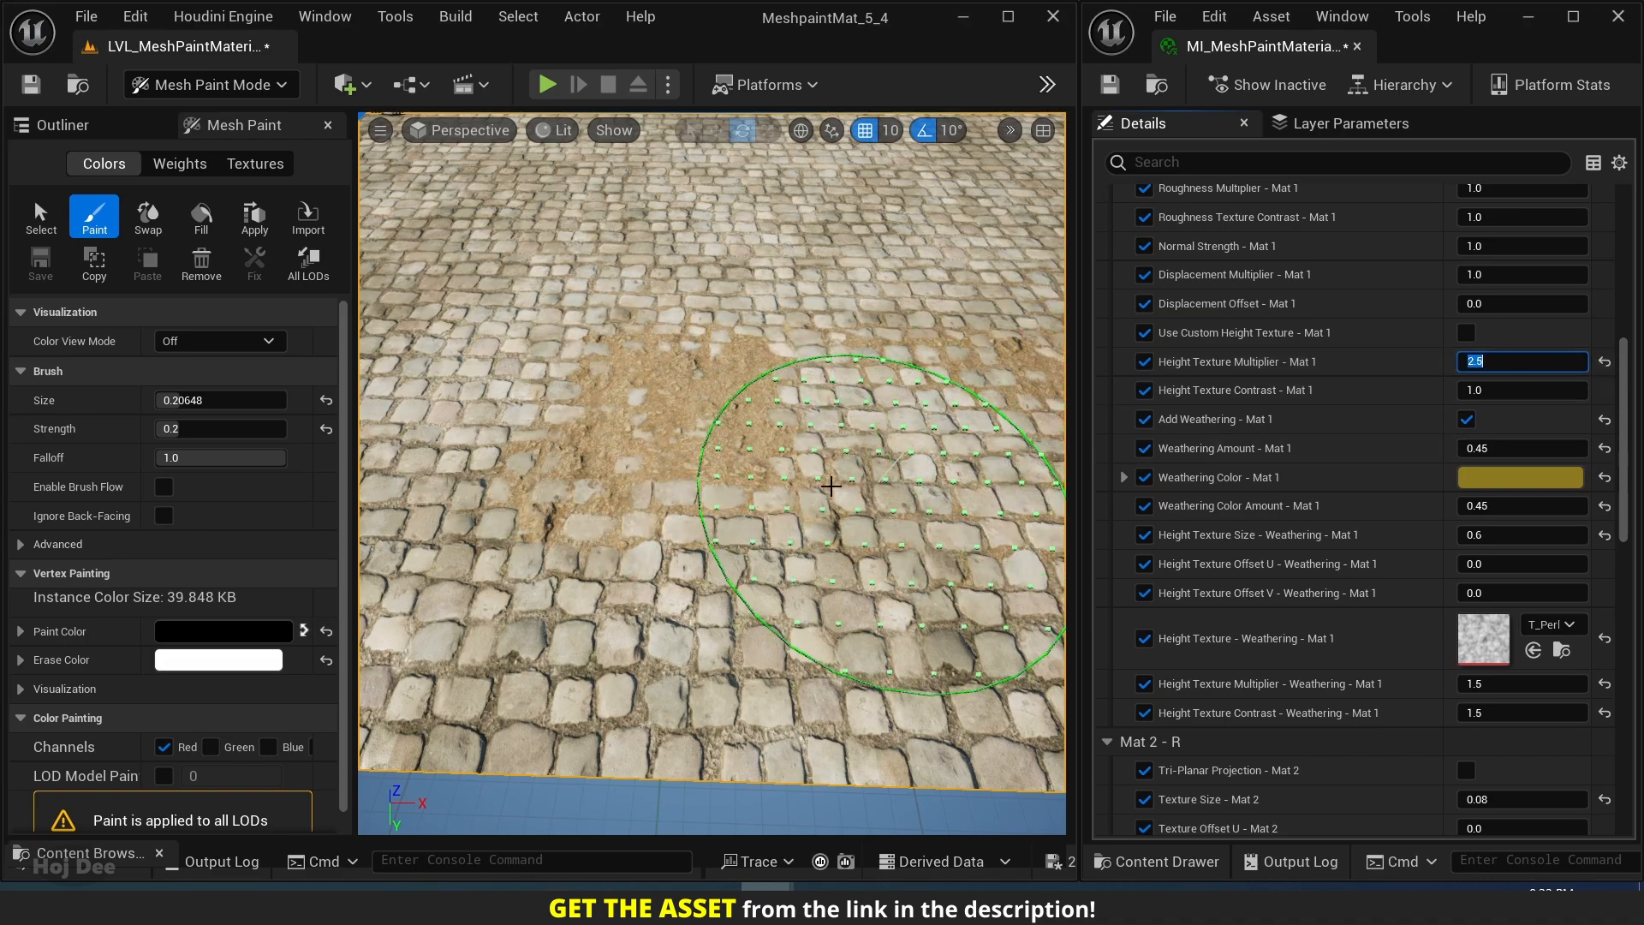
Rebuild the forest ground patch near the cobblestone plane's front edge and extend it sideways at brush strength 0.2.
mouse_move(670, 356)
left_mouse_down()
mouse_move(874, 393)
mouse_move(852, 448)
left_mouse_up()
mouse_move(851, 448)
right_mouse_down()
mouse_move(822, 423)
mouse_move(851, 447)
right_mouse_up()
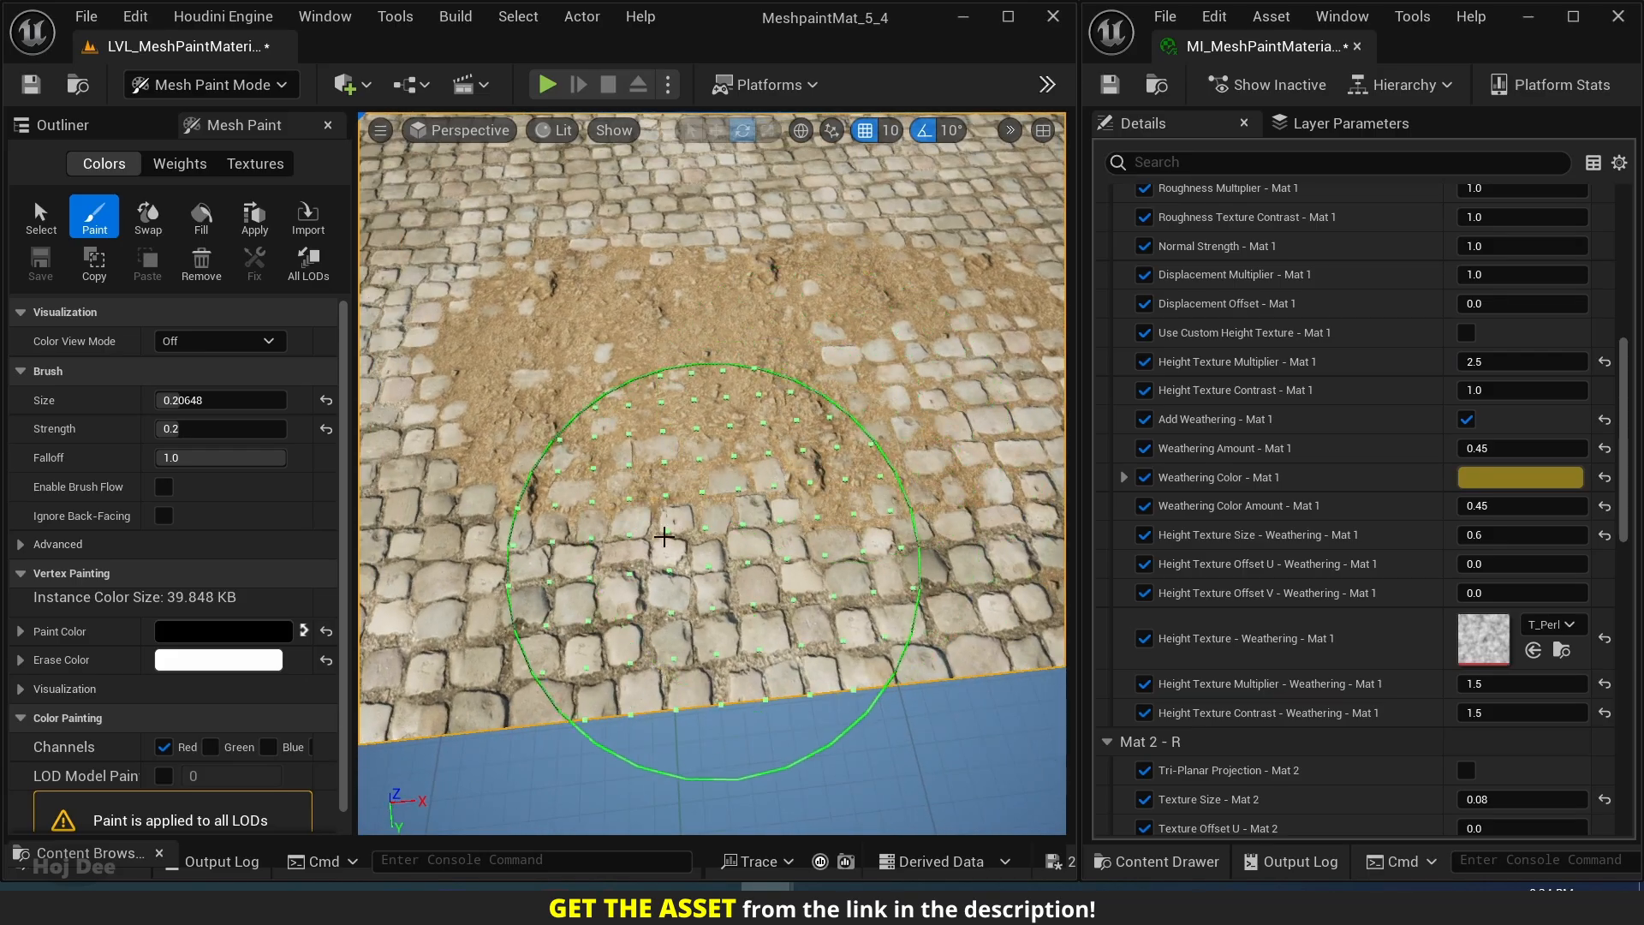
mouse_move(570, 561)
right_mouse_down()
mouse_move(523, 556)
mouse_move(575, 556)
right_mouse_up()
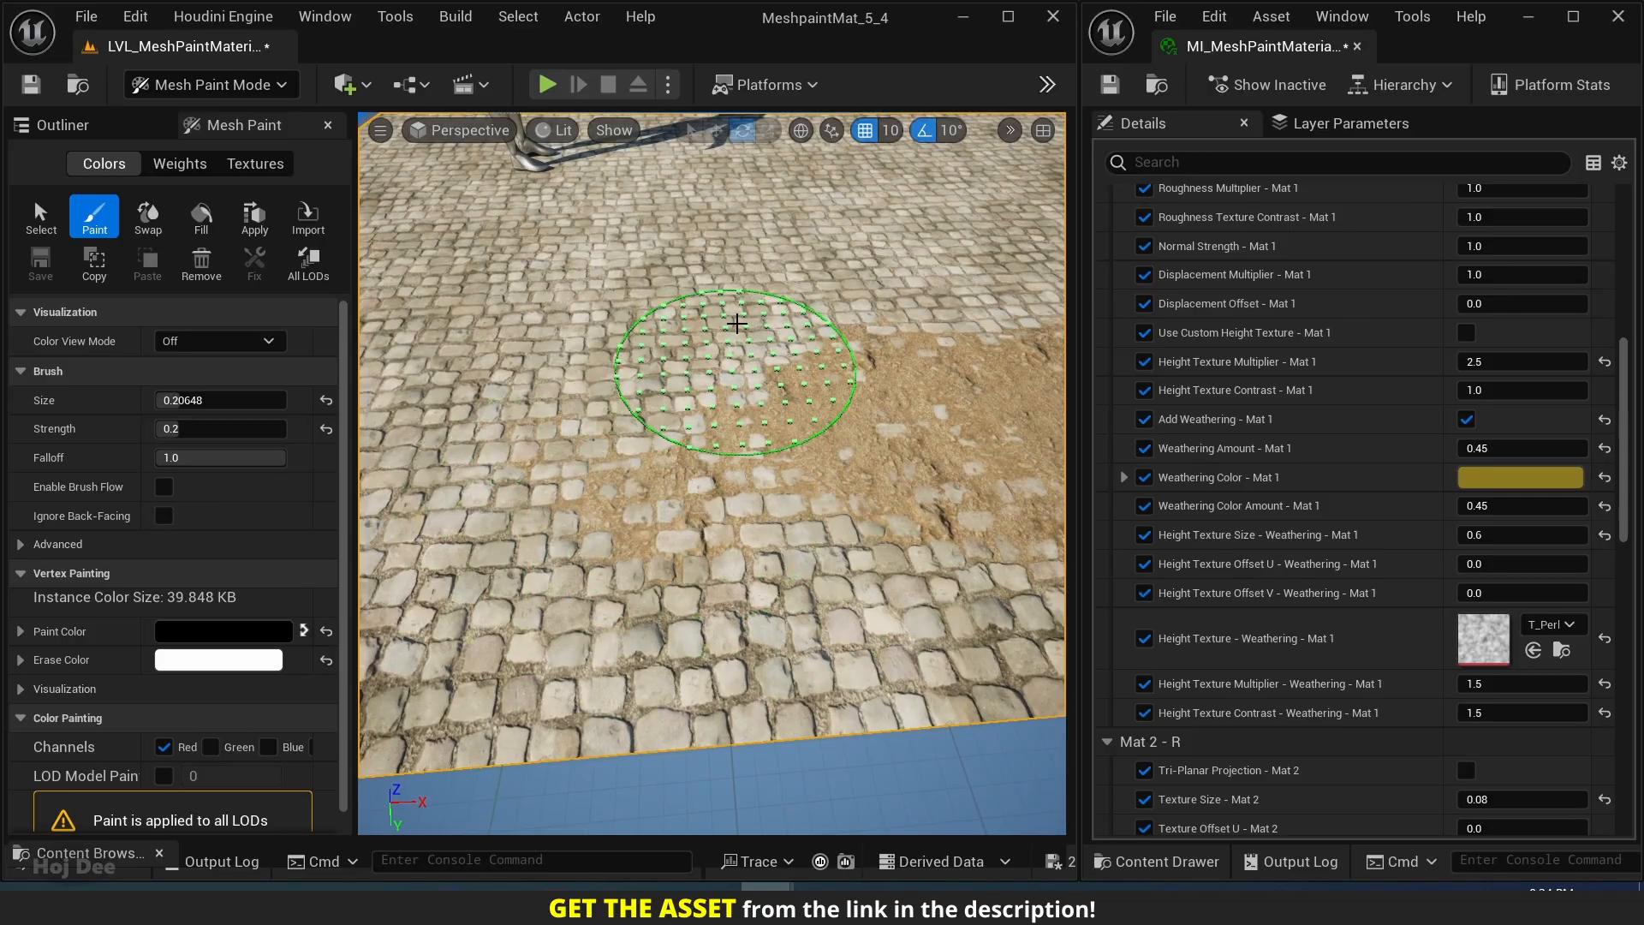
mouse_move(723, 381)
right_mouse_down()
mouse_move(695, 546)
mouse_move(730, 450)
right_mouse_up()
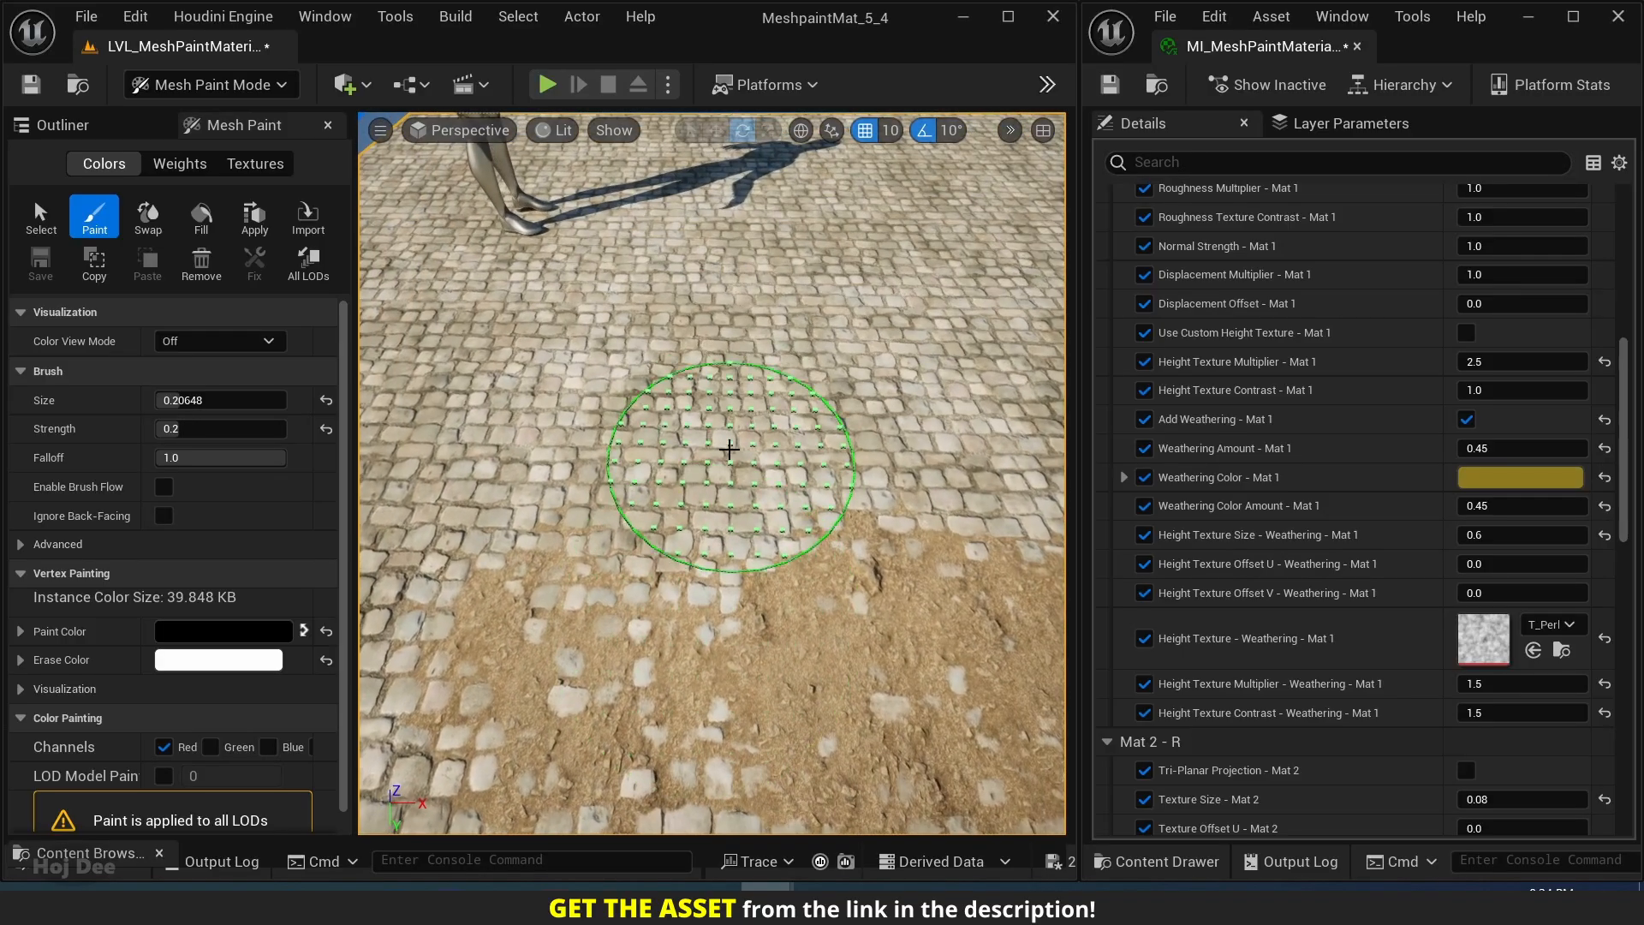
mouse_move(964, 404)
right_mouse_down()
mouse_move(839, 417)
mouse_move(715, 493)
right_mouse_up()
mouse_move(909, 395)
right_mouse_down()
mouse_move(786, 452)
mouse_move(611, 444)
mouse_move(606, 504)
right_mouse_up()
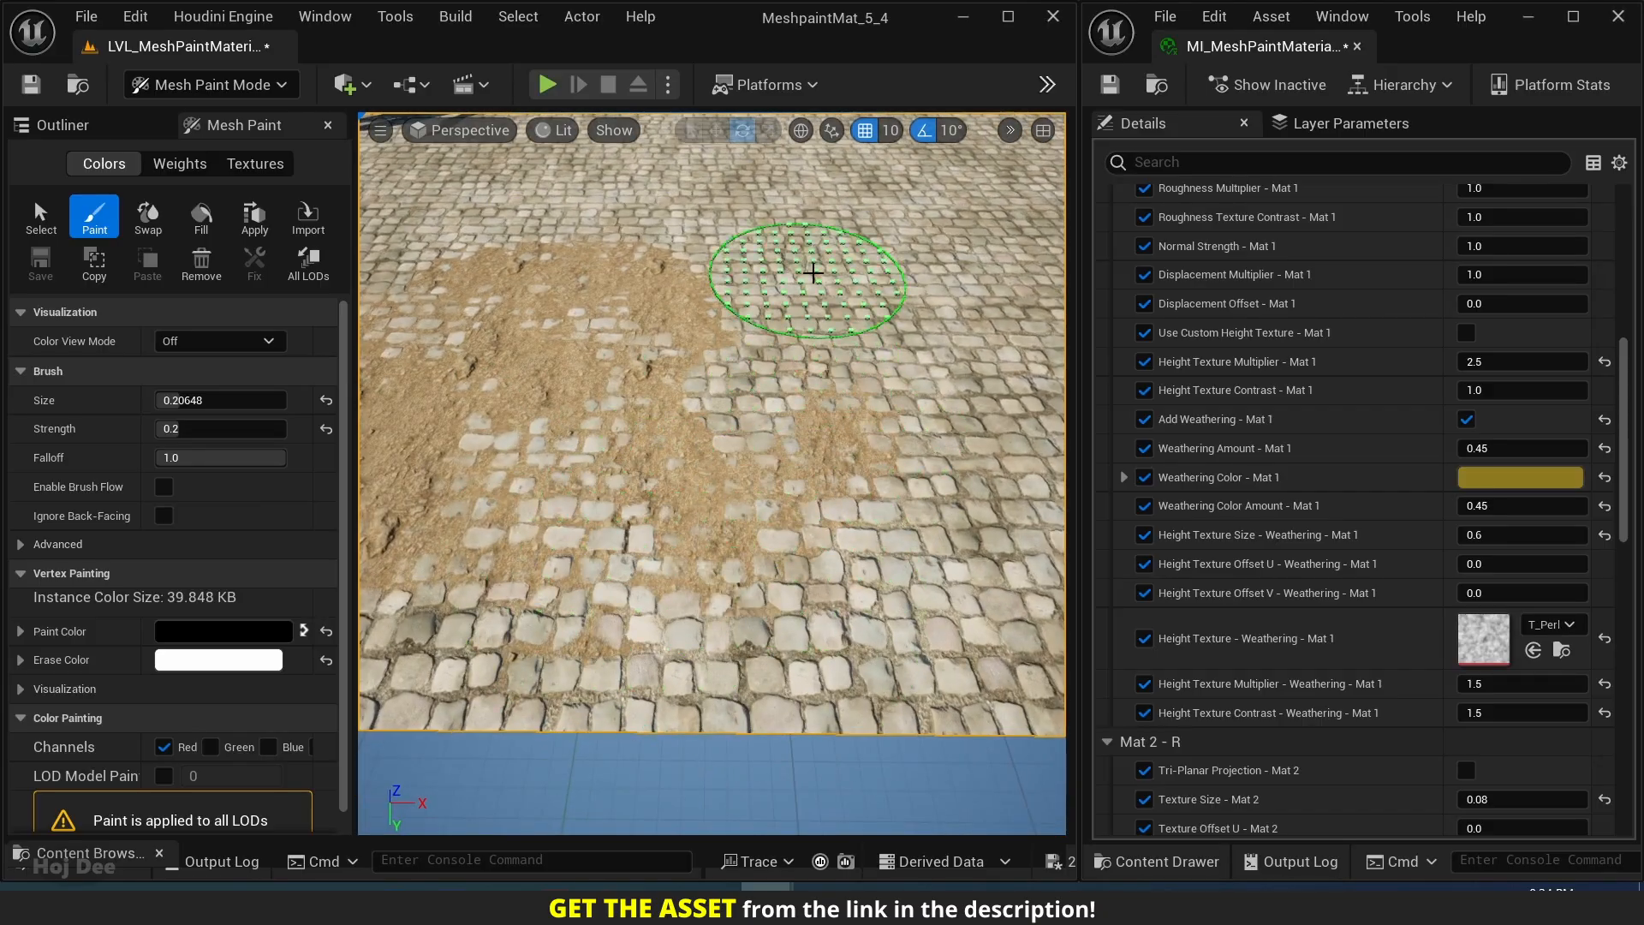
Paint more forest ground along the front part of the plane, extending the patch toward the plane's left edge.
mouse_move(813, 272)
right_mouse_down()
mouse_move(805, 360)
mouse_move(942, 385)
mouse_move(797, 448)
right_mouse_up()
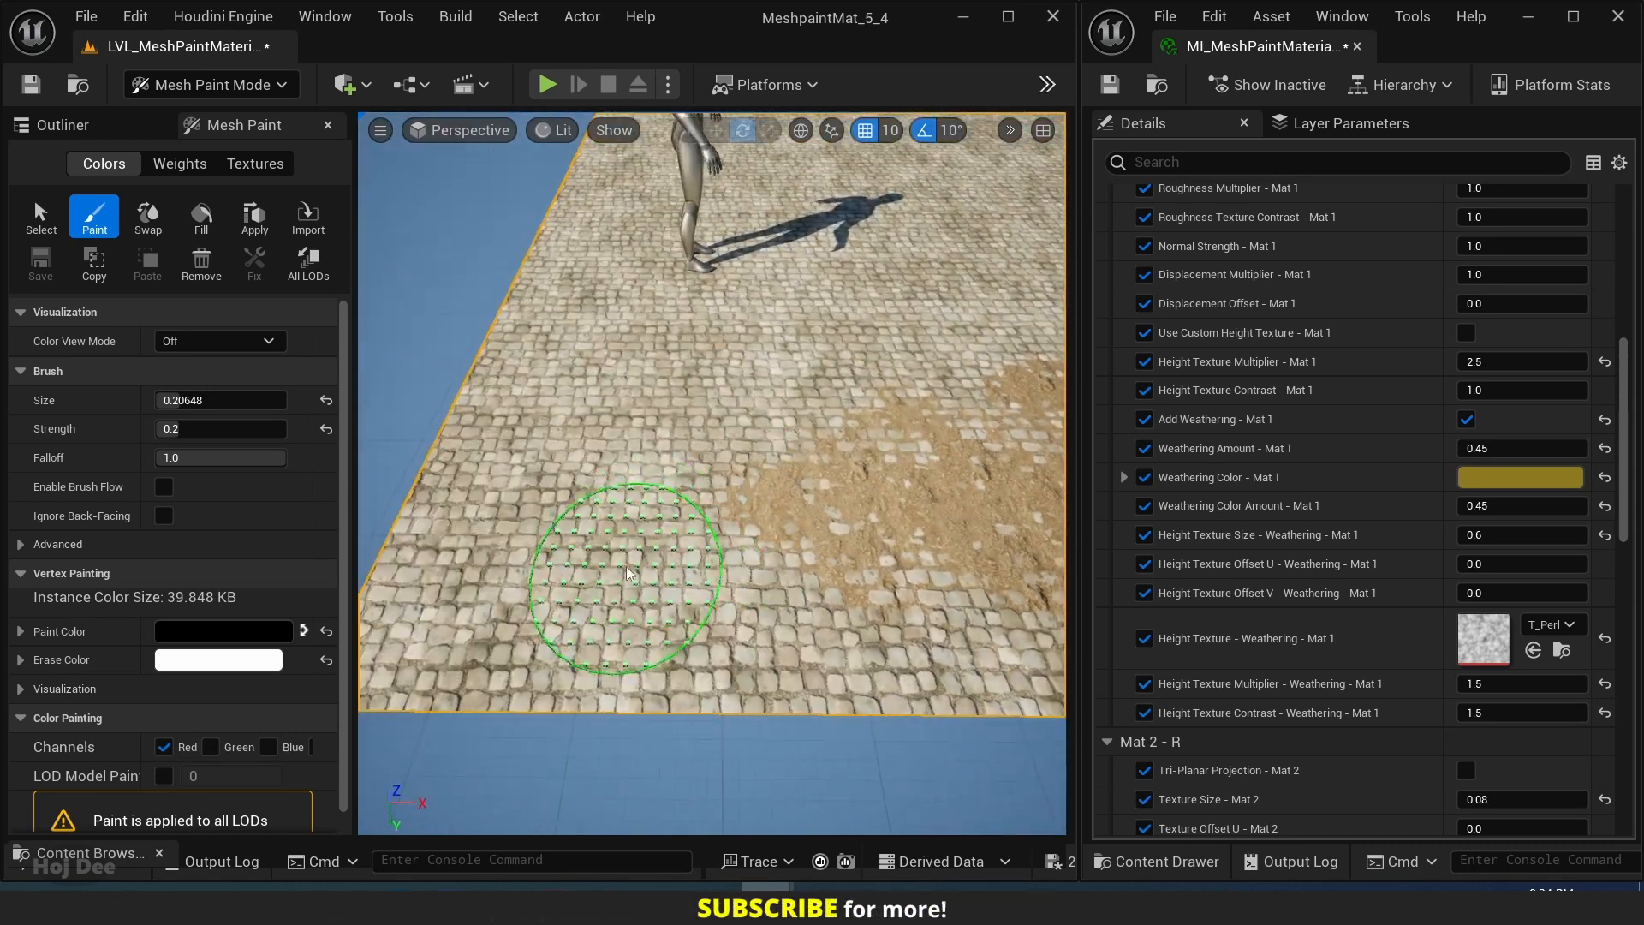
left_click_drag(701, 507, 652, 618)
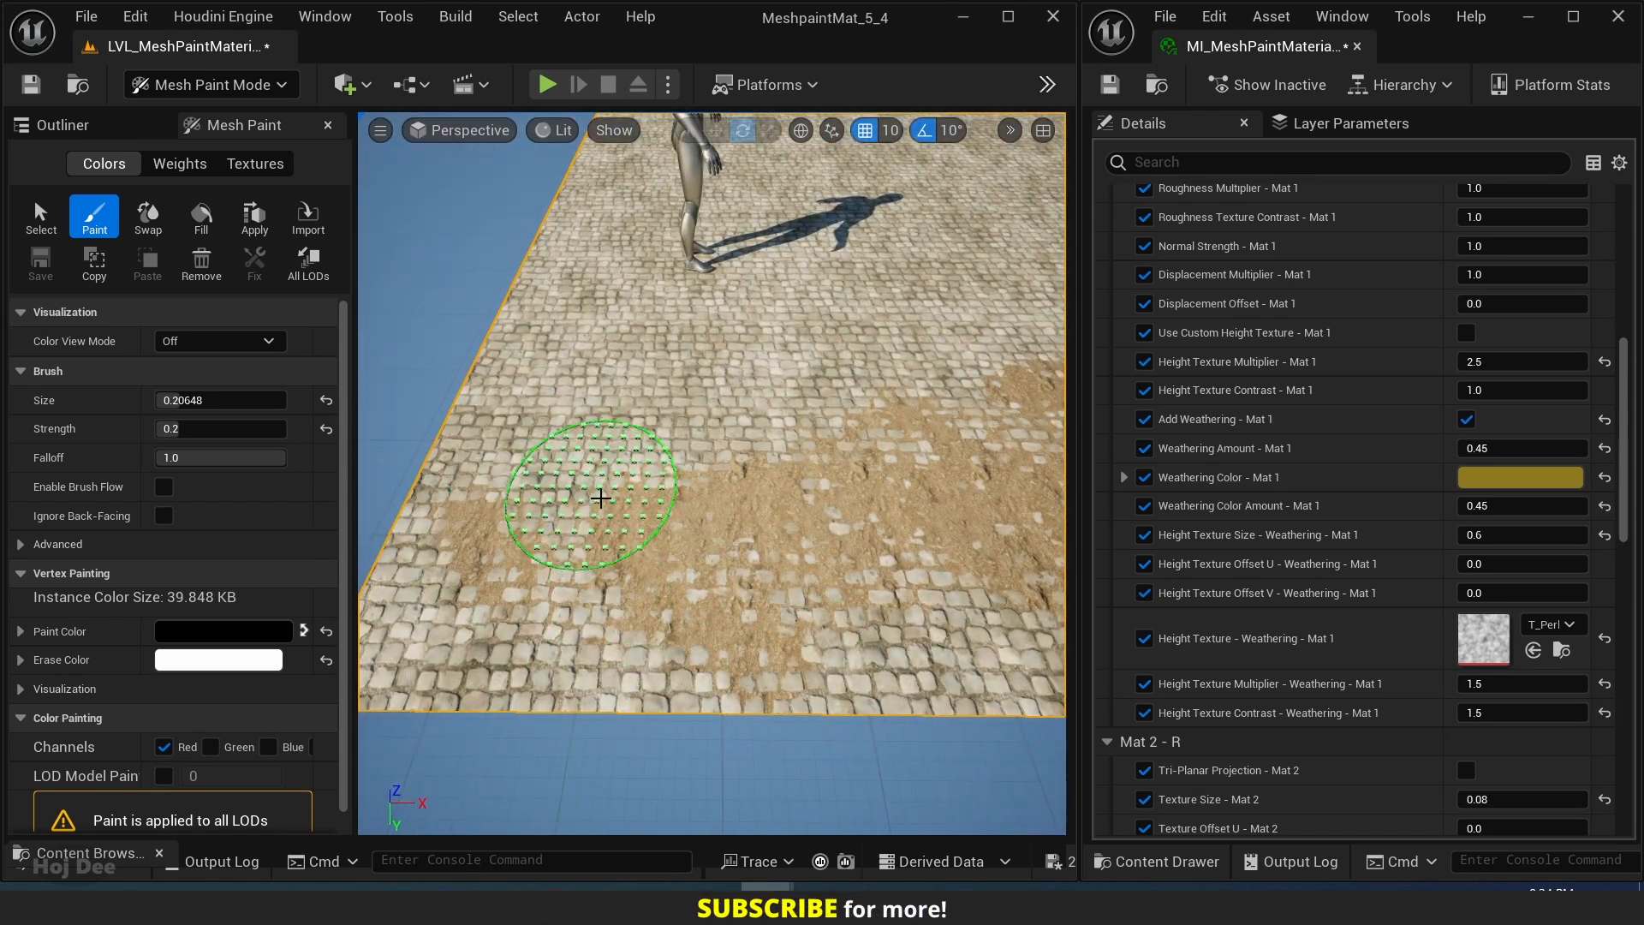
mouse_move(793, 378)
right_mouse_down()
mouse_move(668, 484)
mouse_move(878, 443)
mouse_move(580, 477)
mouse_move(598, 463)
mouse_move(716, 532)
right_mouse_up()
Enlarge the paint brush to about 0.45, lower its falloff to about 0.33 and paint broader forest ground areas.
left_click_drag(163, 399, 212, 400)
left_click_drag(680, 572, 712, 533)
left_click_drag(274, 457, 198, 457)
mouse_move(732, 419)
left_mouse_down()
mouse_move(665, 294)
mouse_move(870, 393)
mouse_move(642, 485)
mouse_move(702, 425)
mouse_move(685, 505)
left_mouse_up()
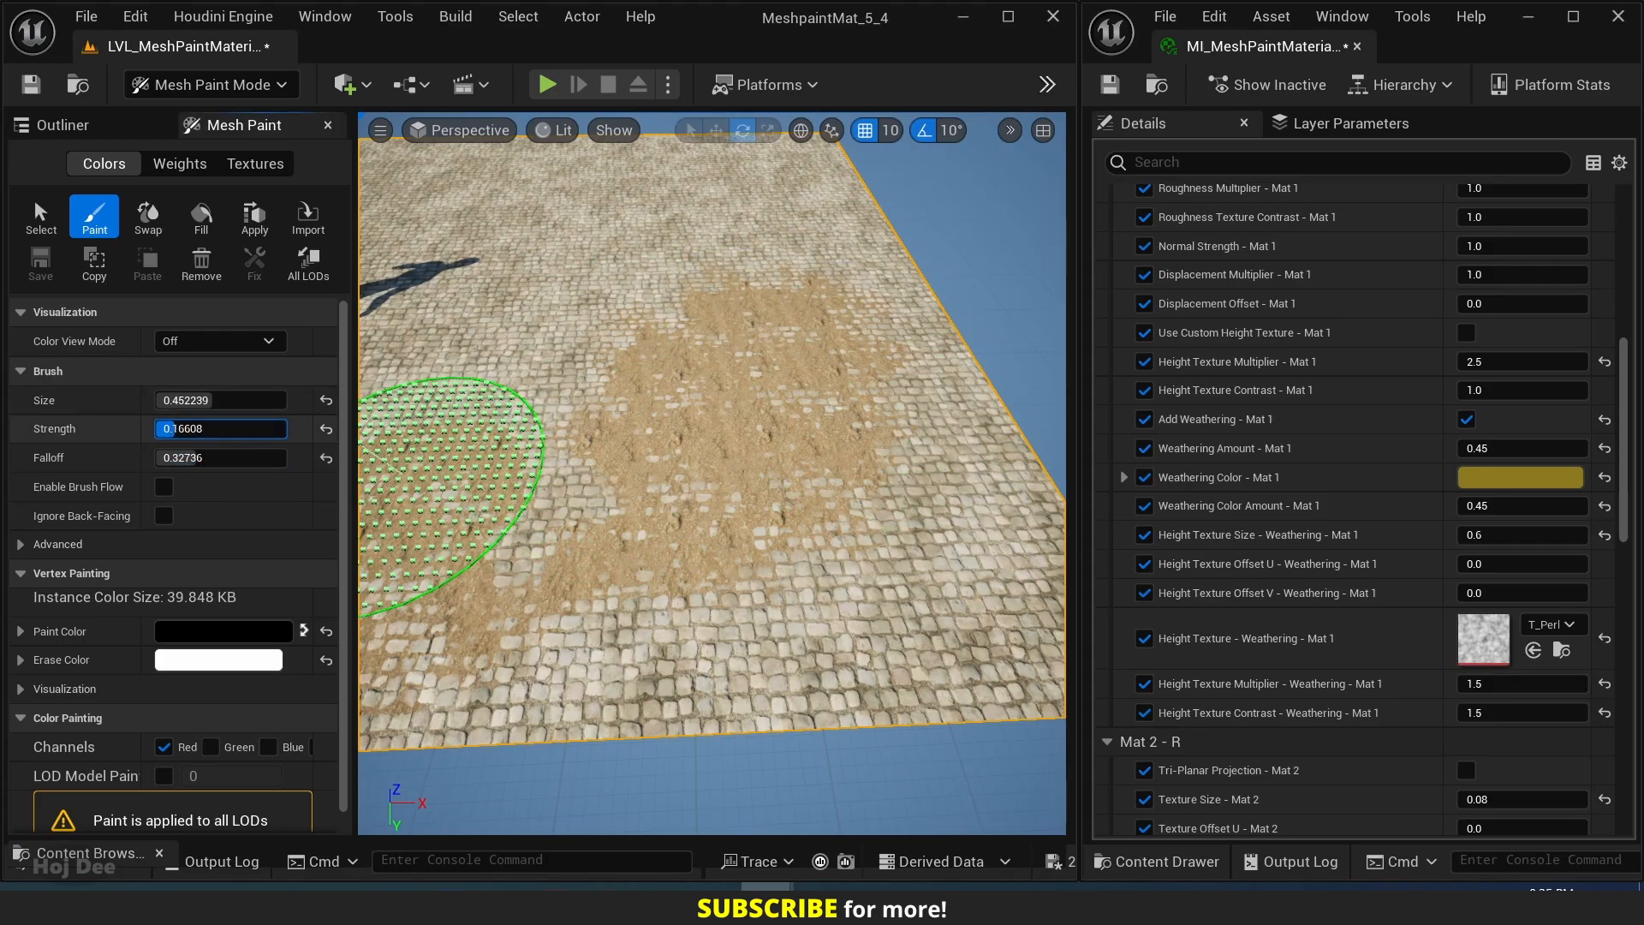
Lower the brush strength to about 0.11 and blend more forest ground across the front half of the plane.
left_click_drag(177, 429, 170, 429)
mouse_move(580, 440)
left_mouse_down()
mouse_move(495, 352)
mouse_move(833, 594)
mouse_move(952, 532)
left_mouse_up()
mouse_move(565, 343)
right_mouse_down()
mouse_move(609, 330)
mouse_move(759, 466)
right_mouse_up()
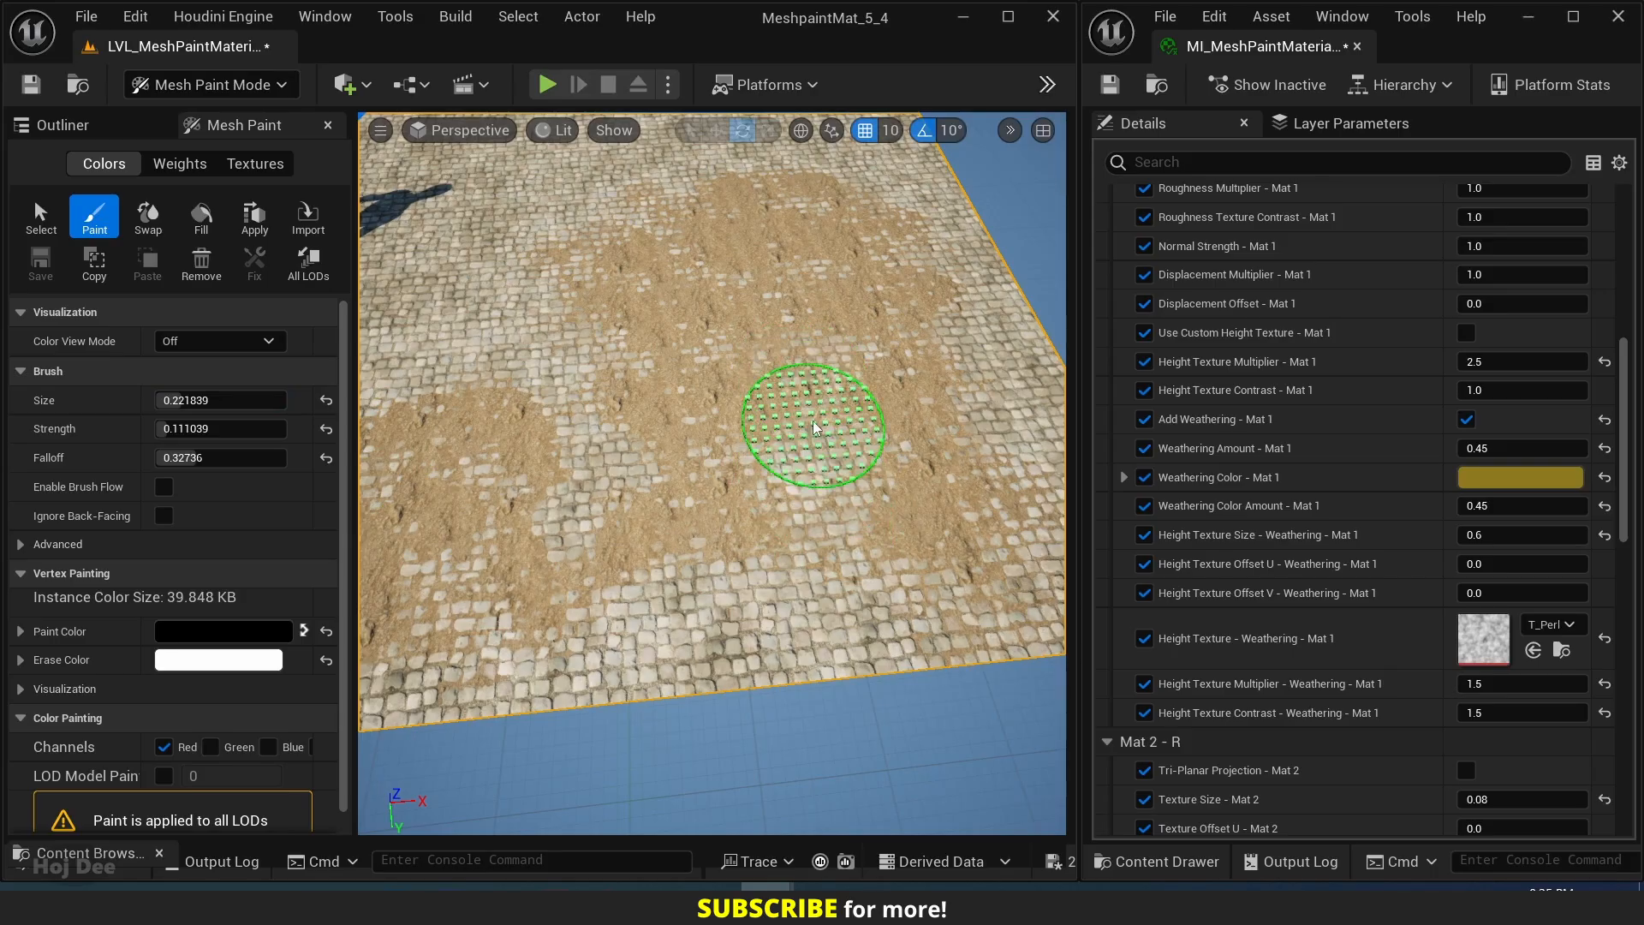
Refine the forest ground patches with a small brush of about 0.09, and return to Selection mode.
left_click_drag(159, 400, 128, 400)
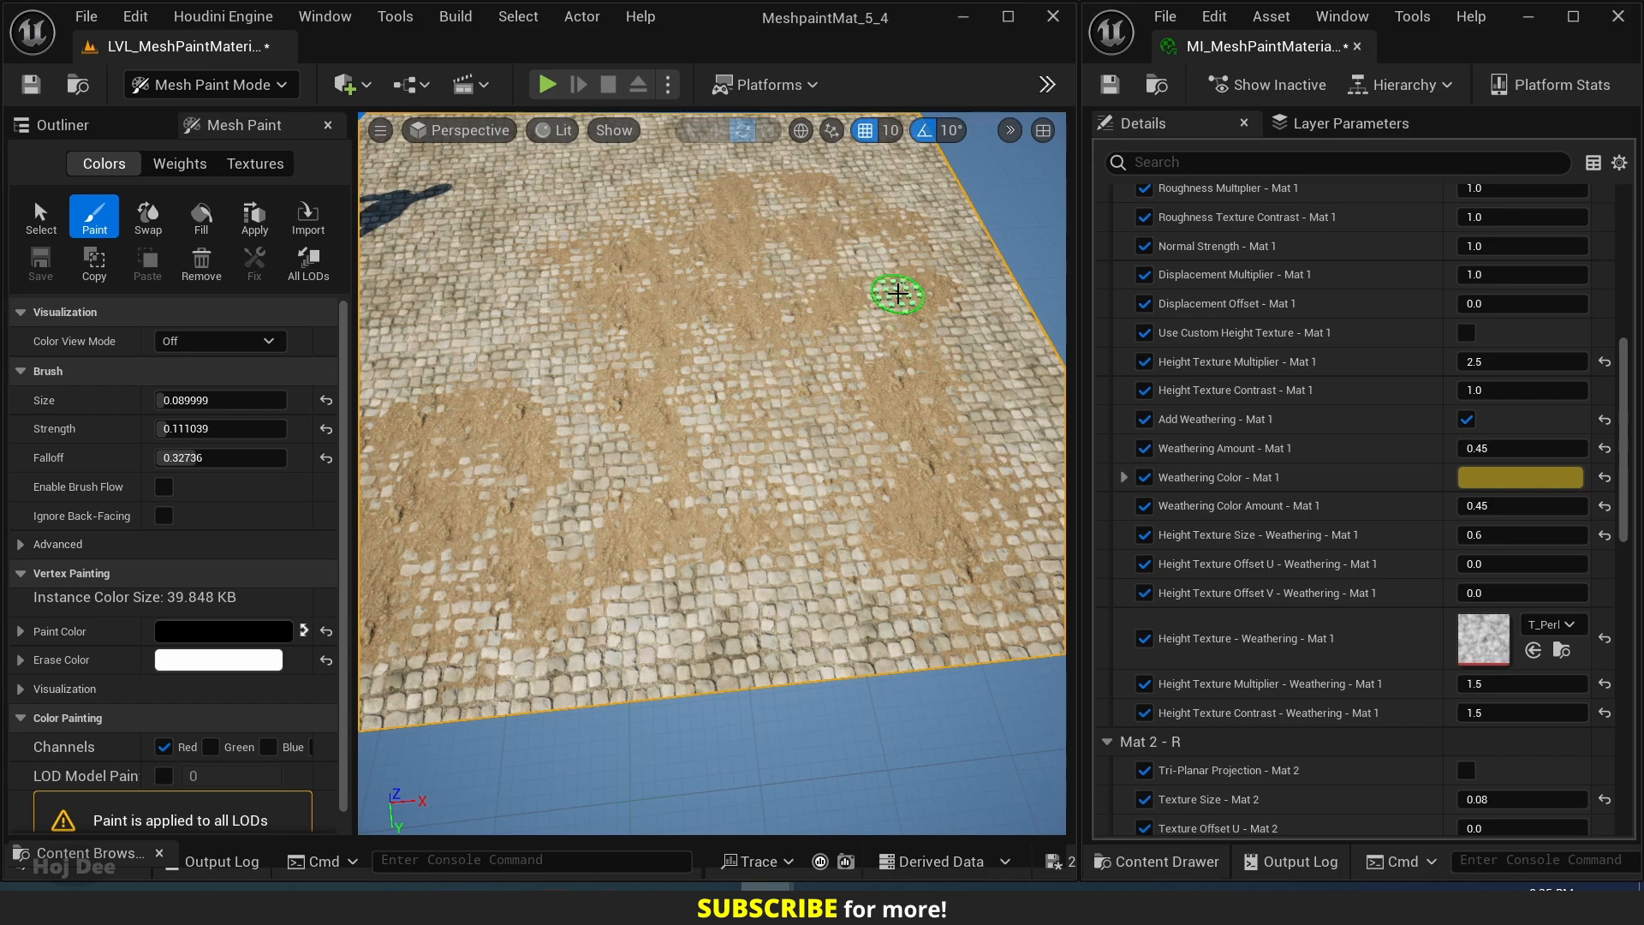
mouse_move(934, 484)
right_mouse_down()
mouse_move(796, 463)
mouse_move(856, 493)
mouse_move(752, 569)
right_mouse_up()
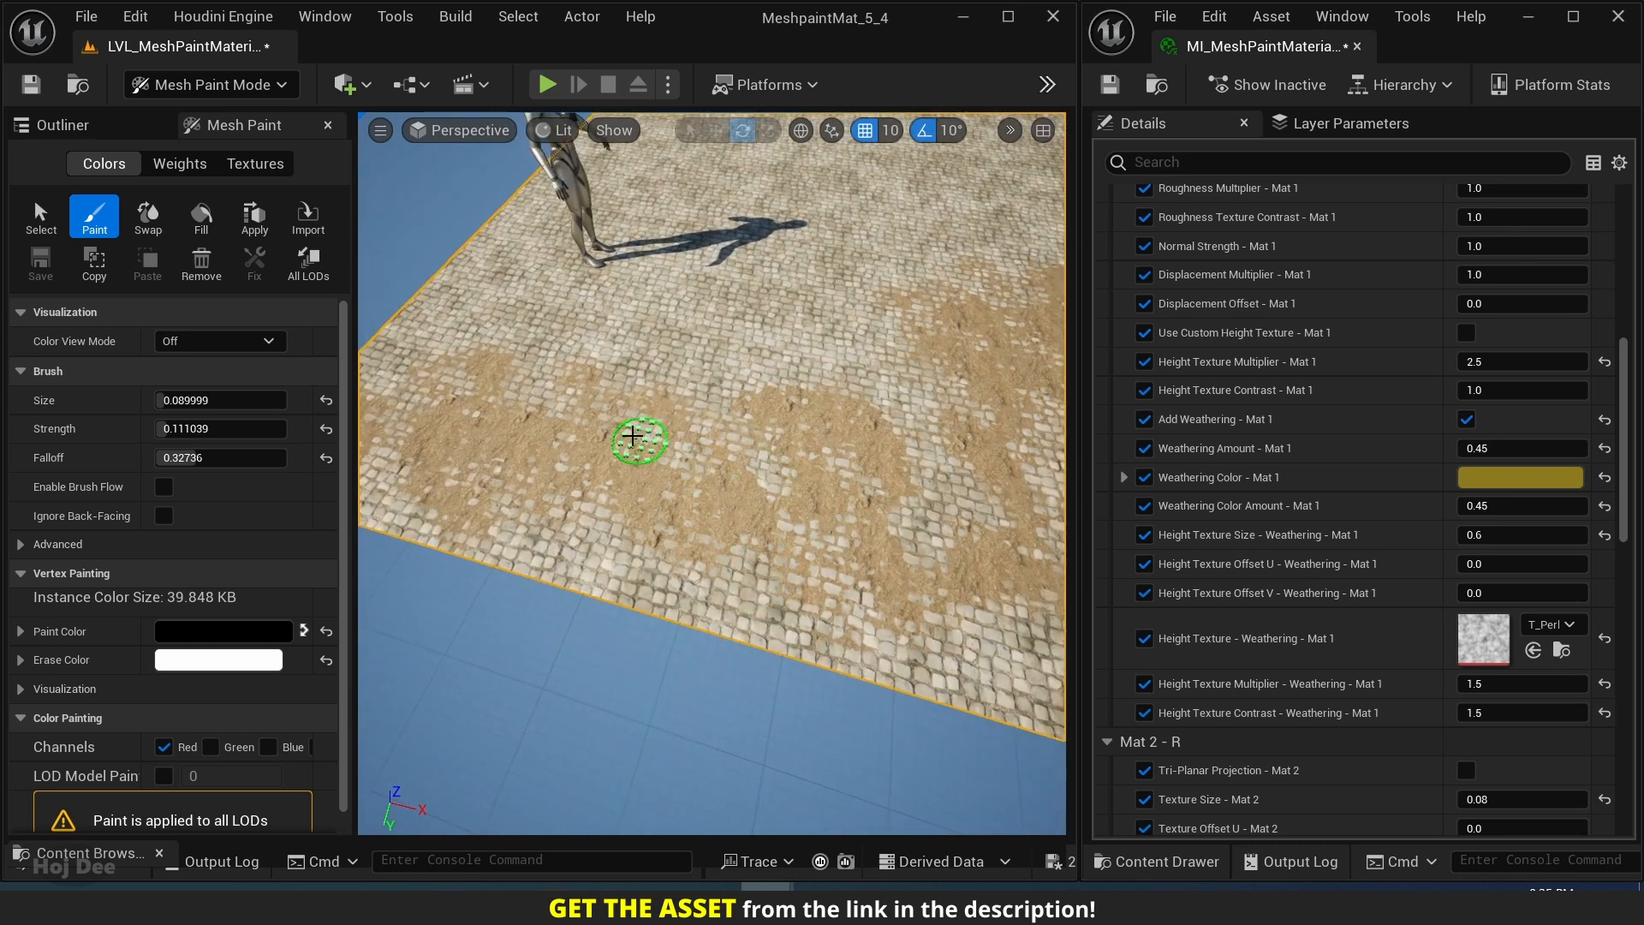
mouse_move(678, 449)
right_mouse_down()
mouse_move(805, 428)
mouse_move(677, 448)
right_mouse_up()
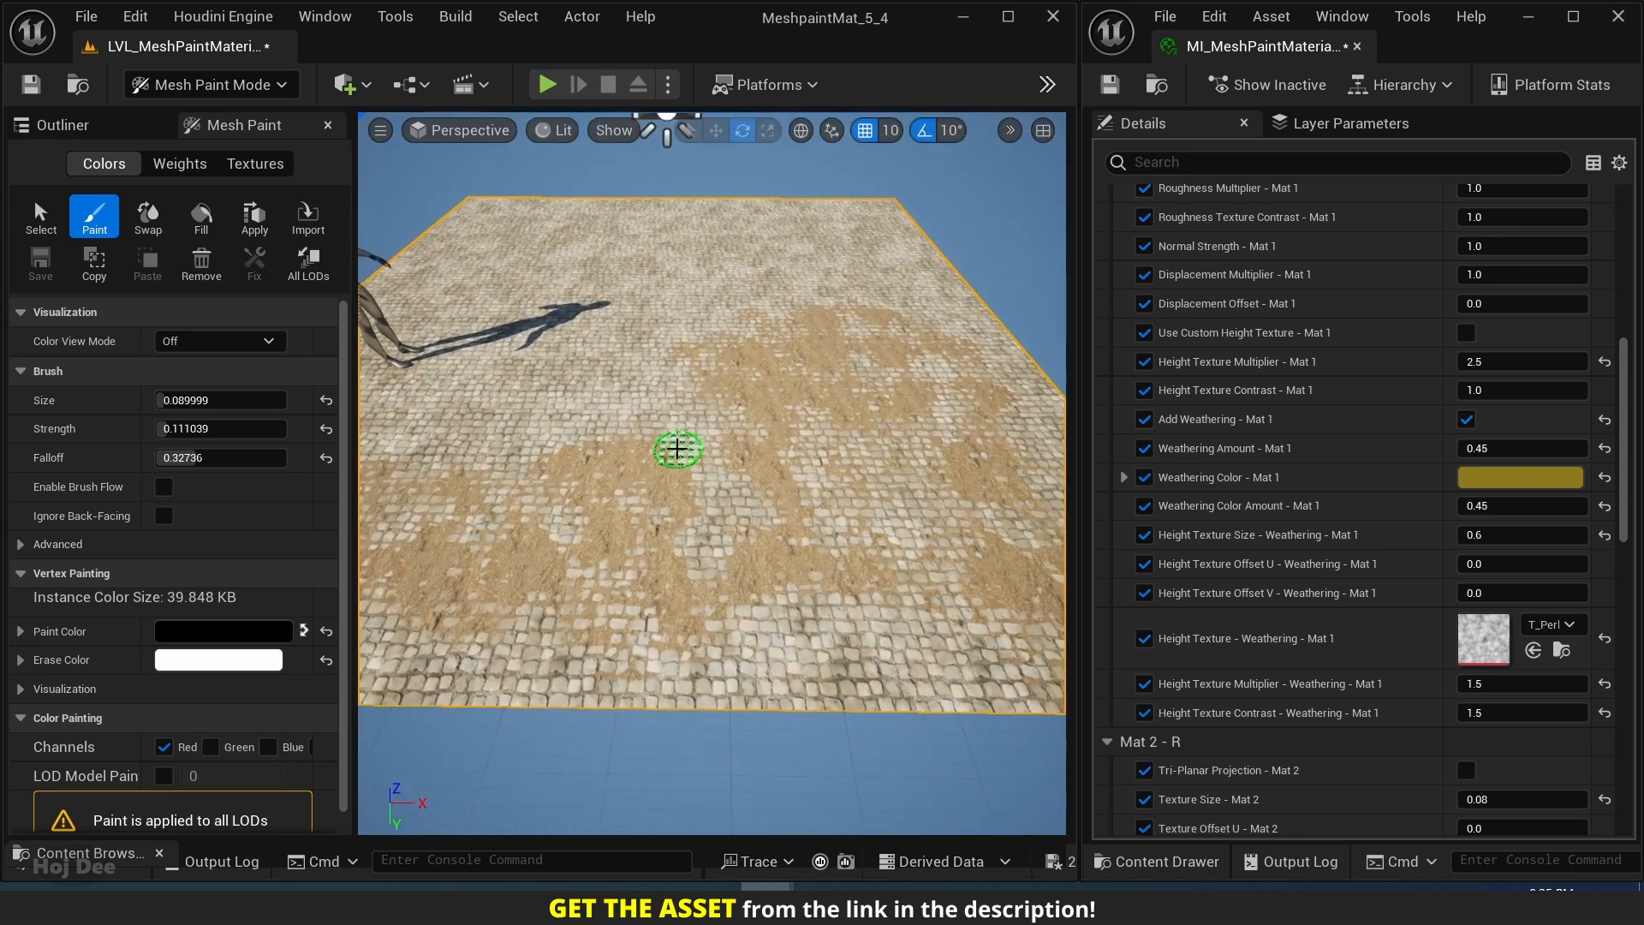
left_click(188, 86)
left_click(203, 123)
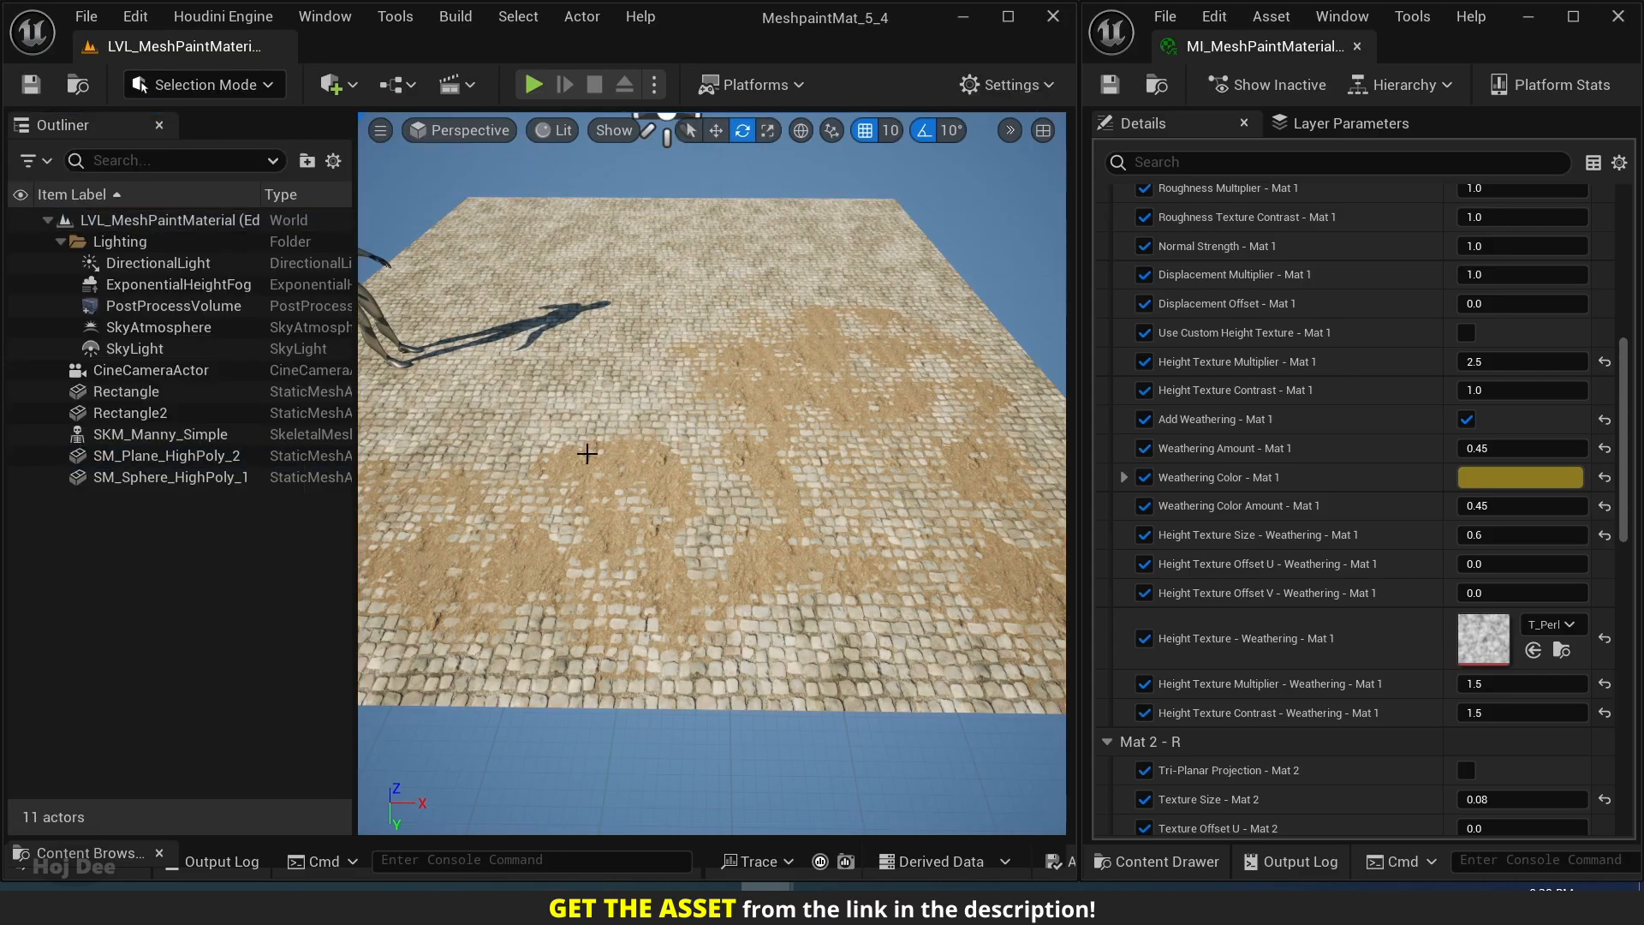
Set Mat 2's Height Texture Contrast to 1.5 and inspect the forest ground blending up close.
scroll(1343, 672, "down", 5)
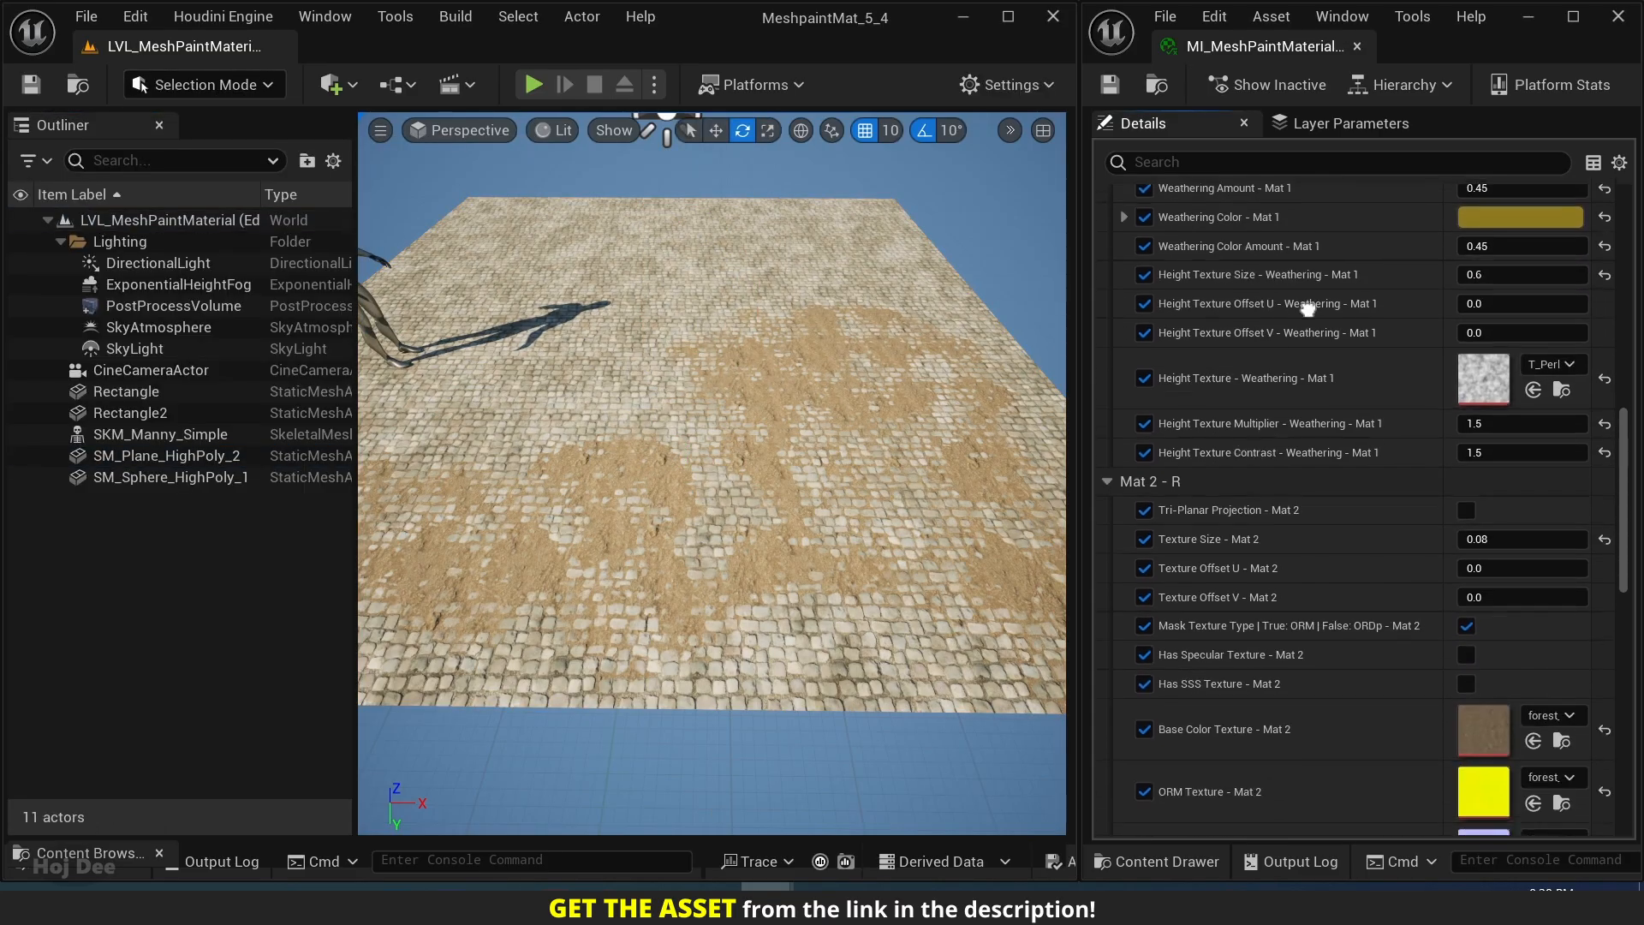
scroll(1248, 605, "down", 15)
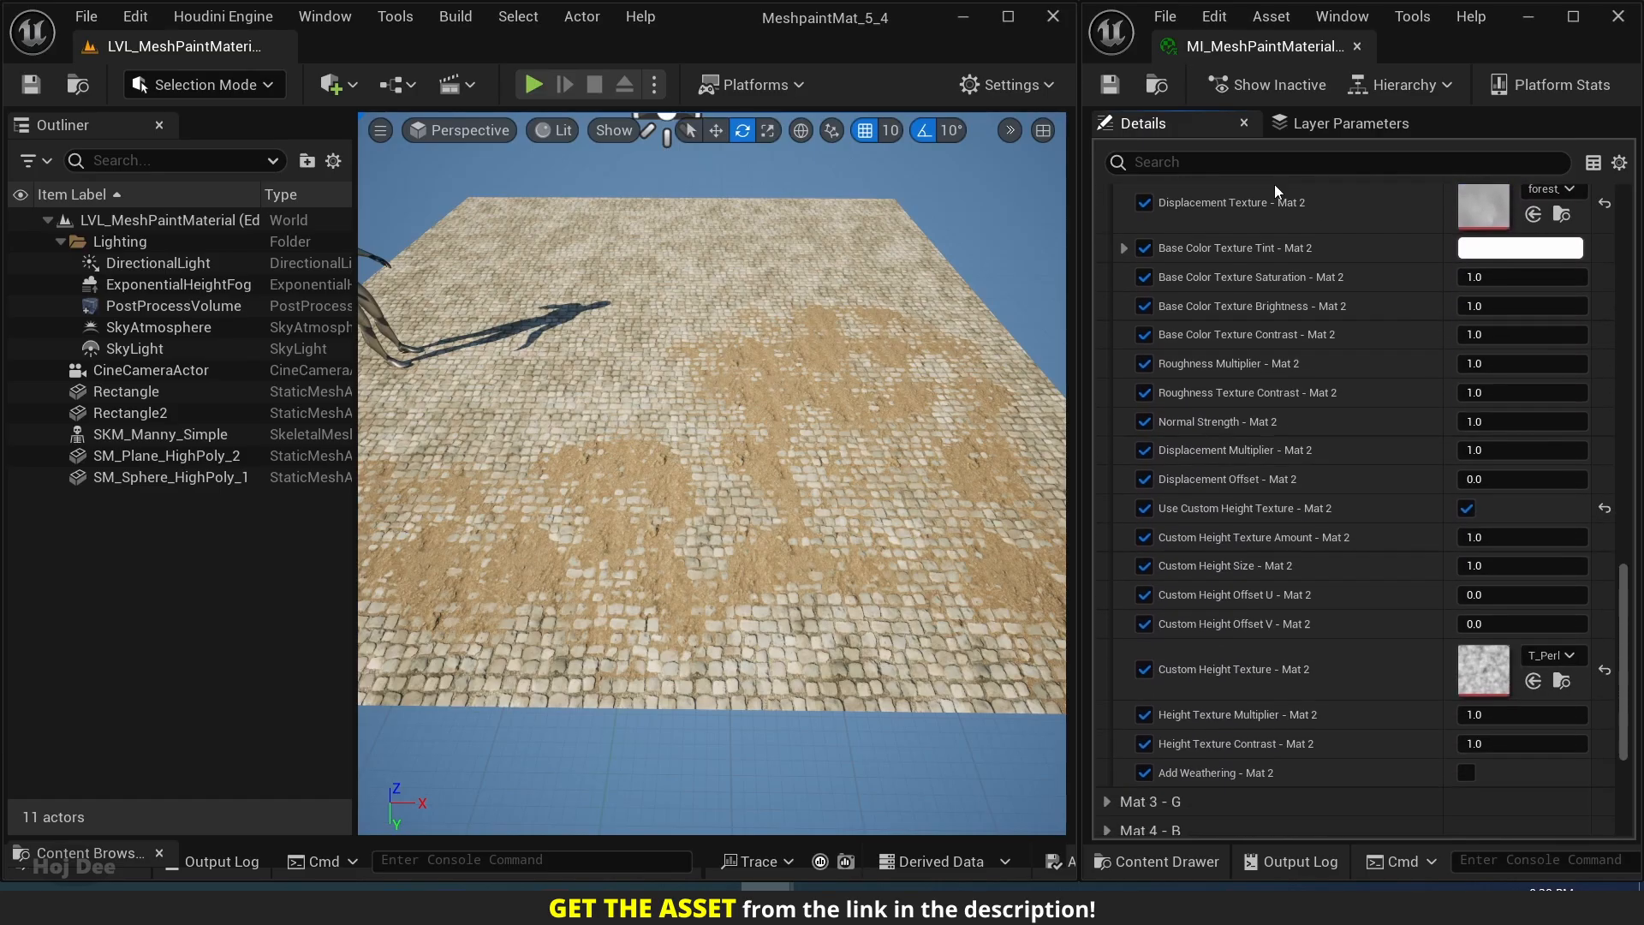
scroll(1295, 382, "up", 2)
scroll(1295, 481, "down", 2)
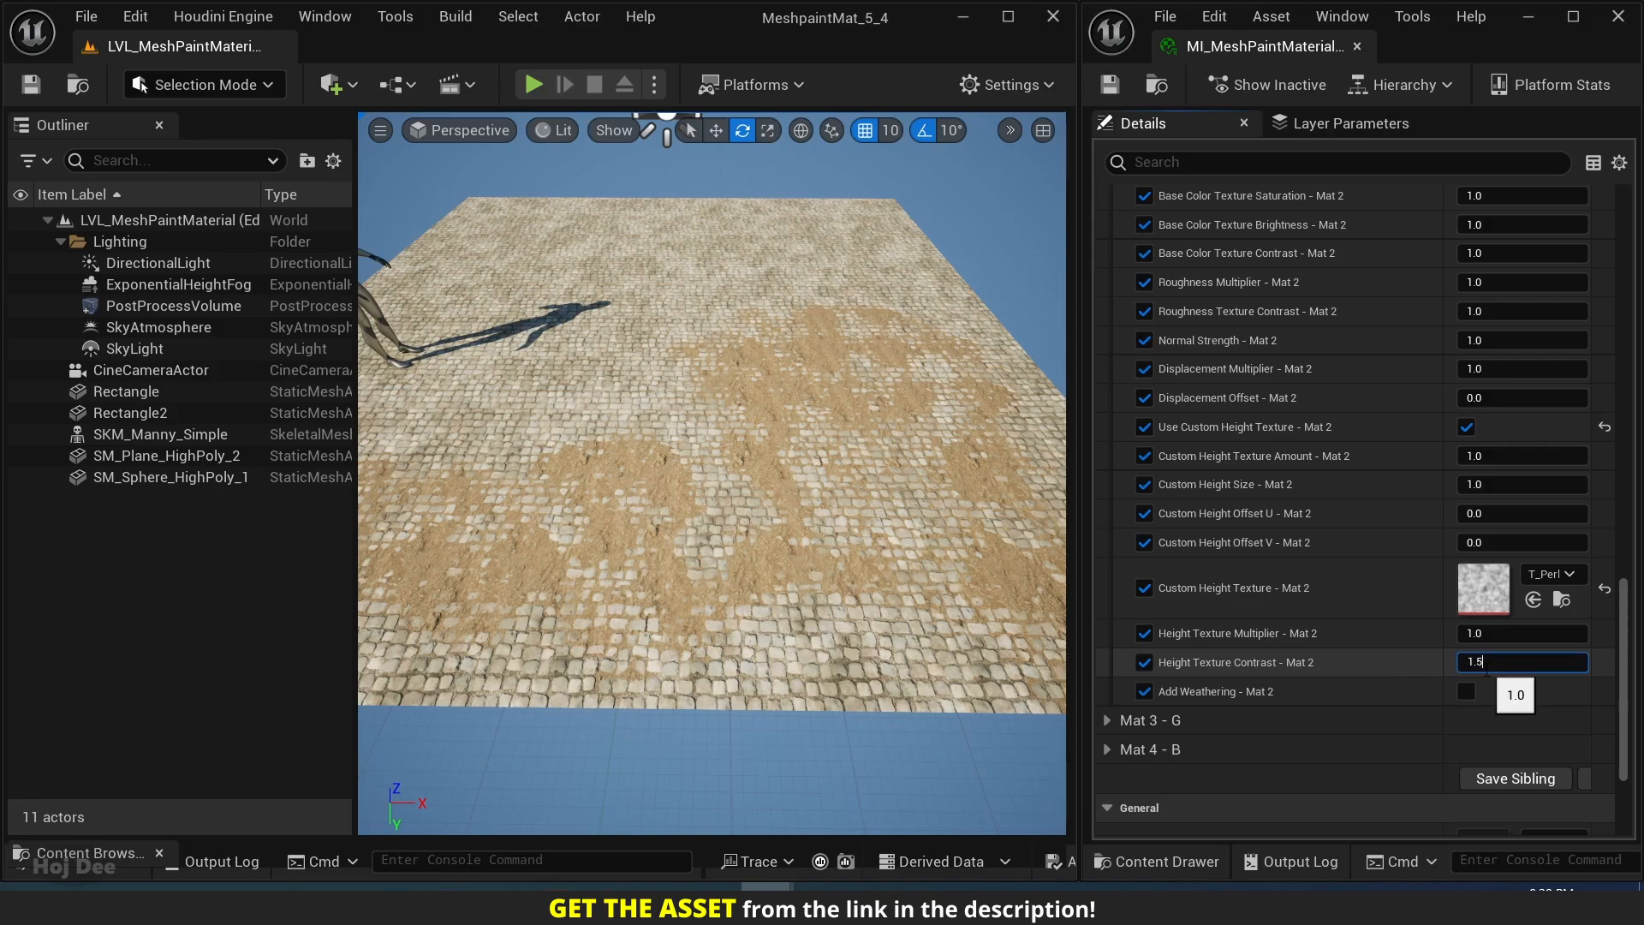
key("w")
mouse_move(378, 513)
right_mouse_down()
mouse_move(291, 544)
mouse_move(390, 522)
right_mouse_up()
key("w")
right_click_drag(757, 548, 757, 498)
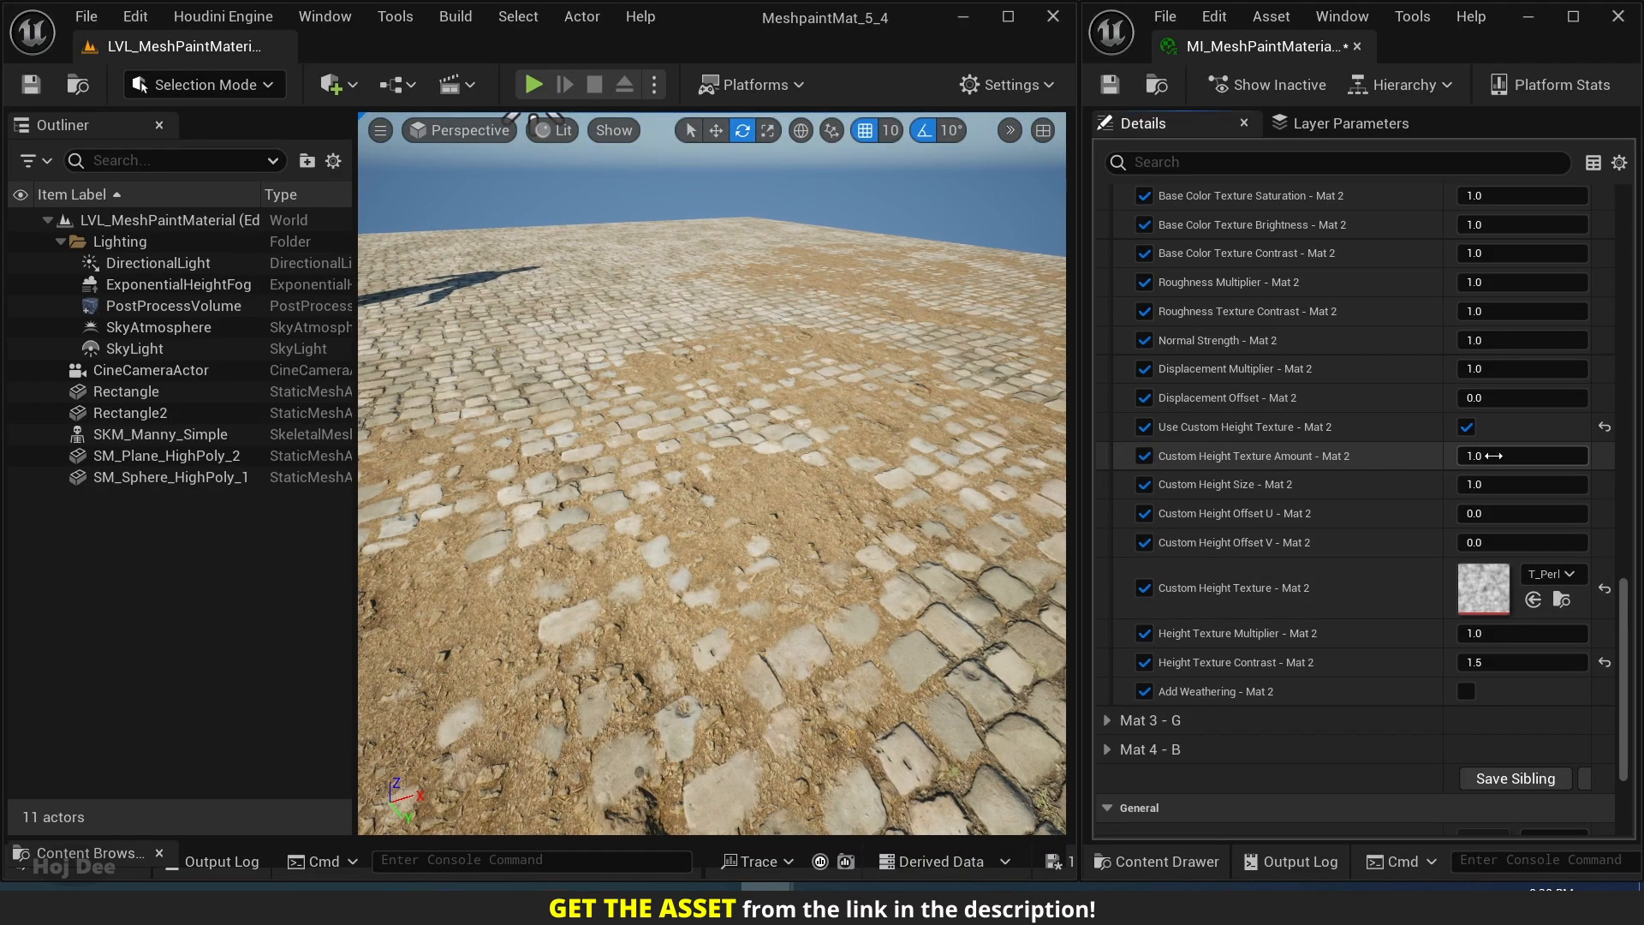
Set Mat 2's Custom Height Texture Amount to 0.7, after trying 0.0, and its Custom Height Size to 0.5.
key("Return")
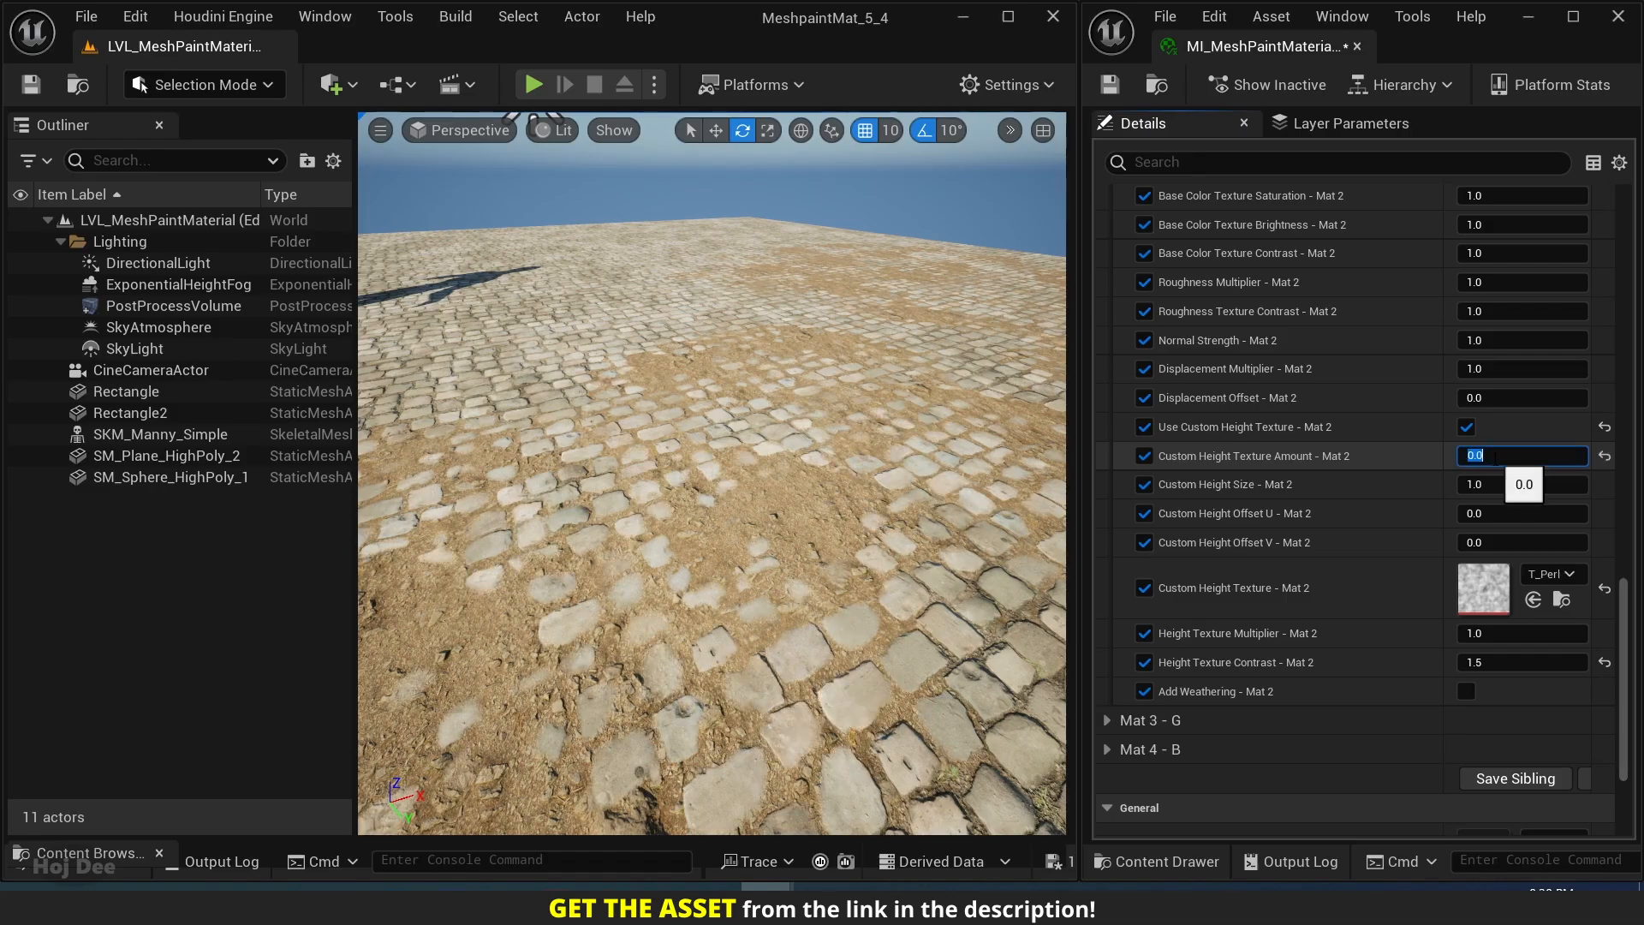
type("0.7")
key("Return")
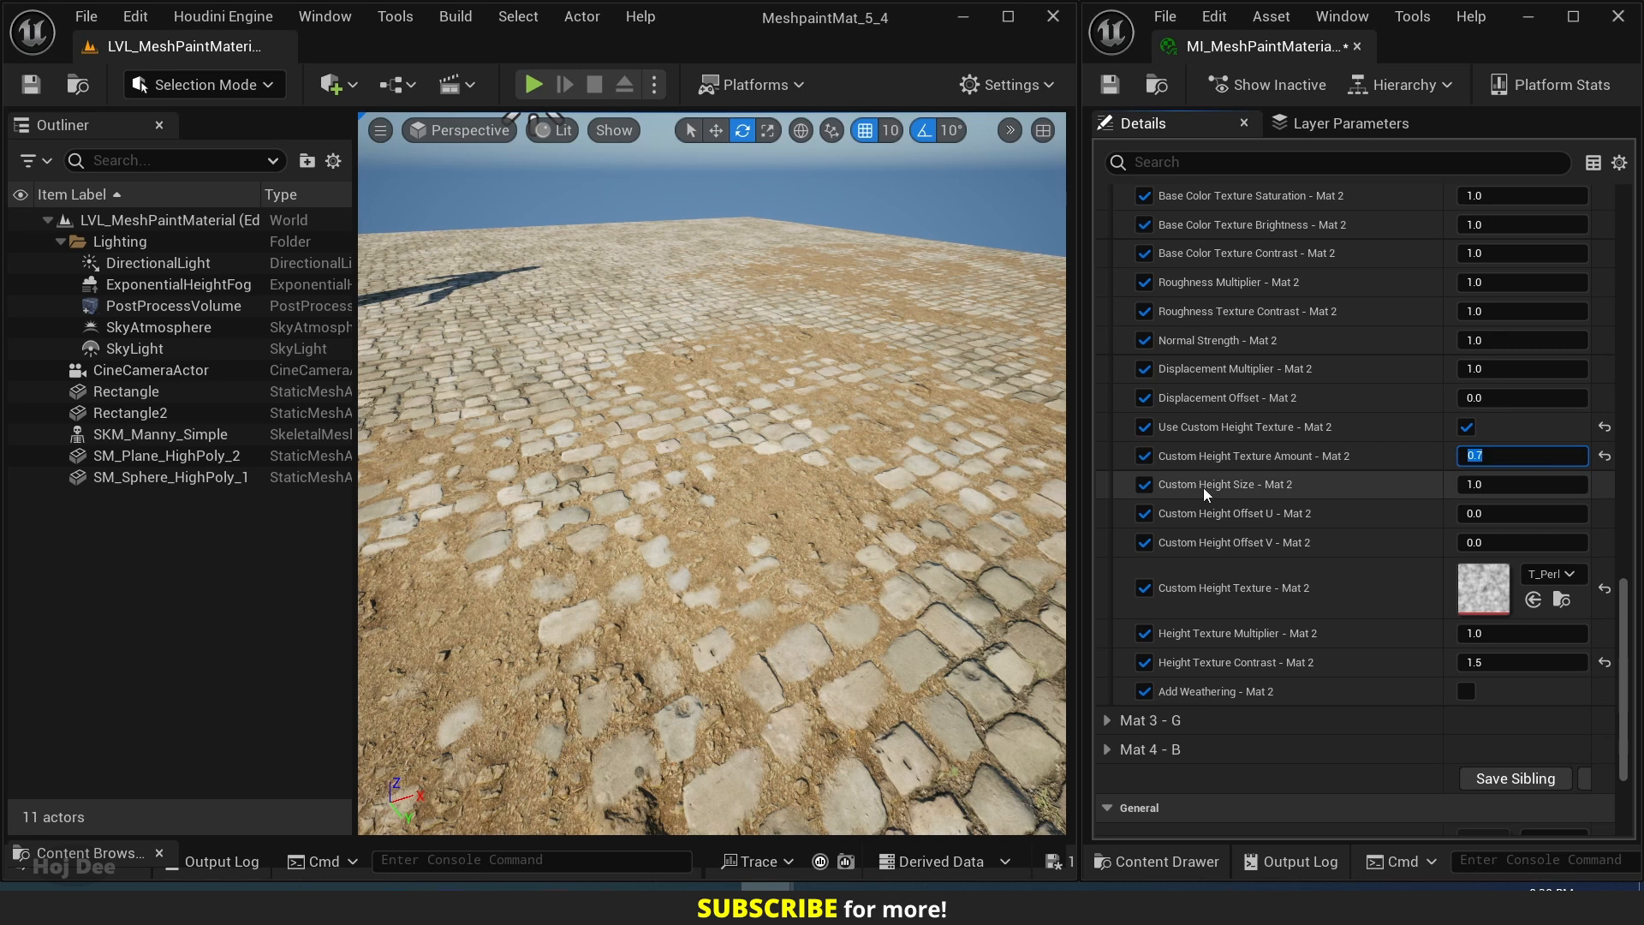
type("0.5")
key("Return")
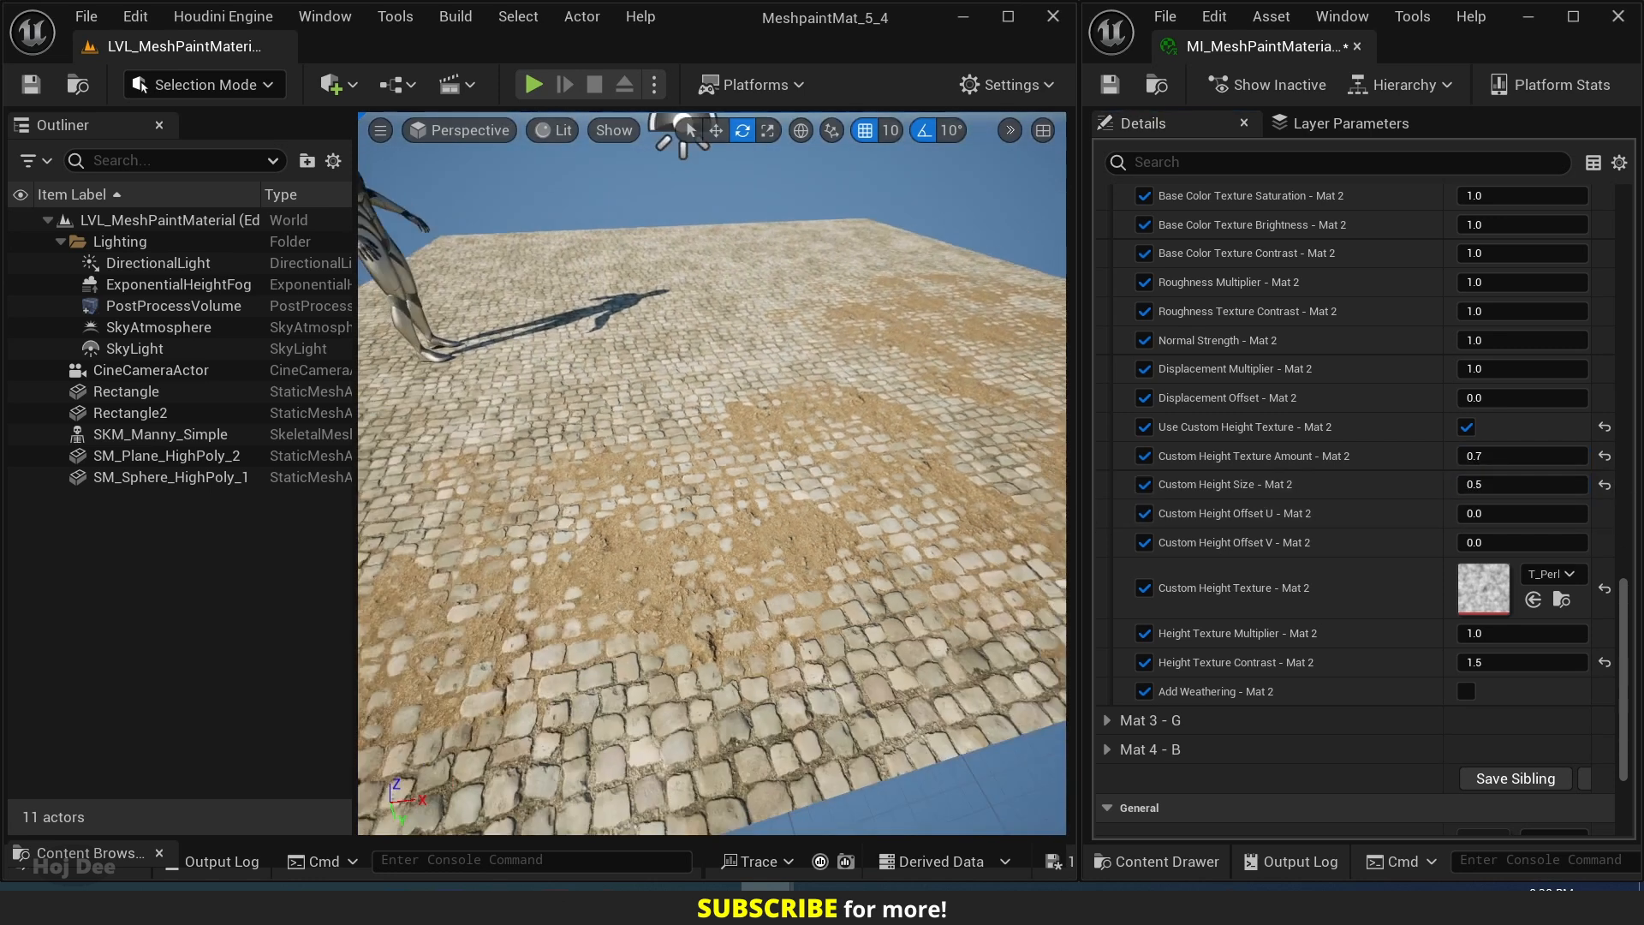
Select the cobblestone plane in Mesh Paint mode and set the paint brush to size about 0.45 and strength about 0.26.
right_click_drag(712, 473, 754, 472)
left_click(201, 84)
left_click(188, 191)
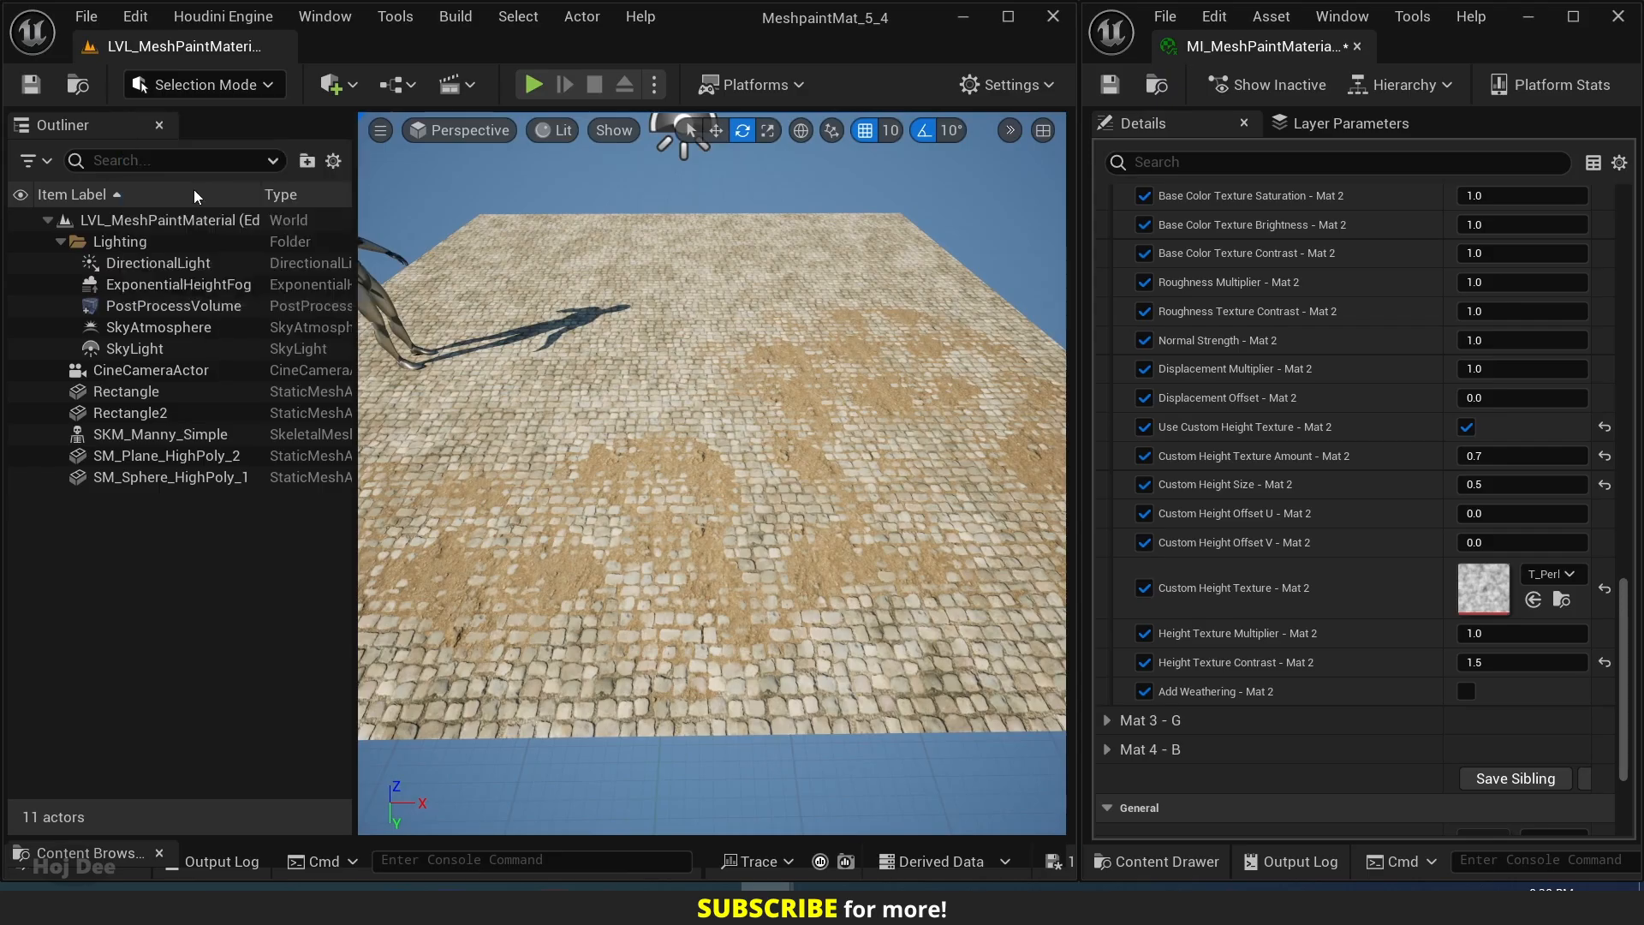
left_click(93, 217)
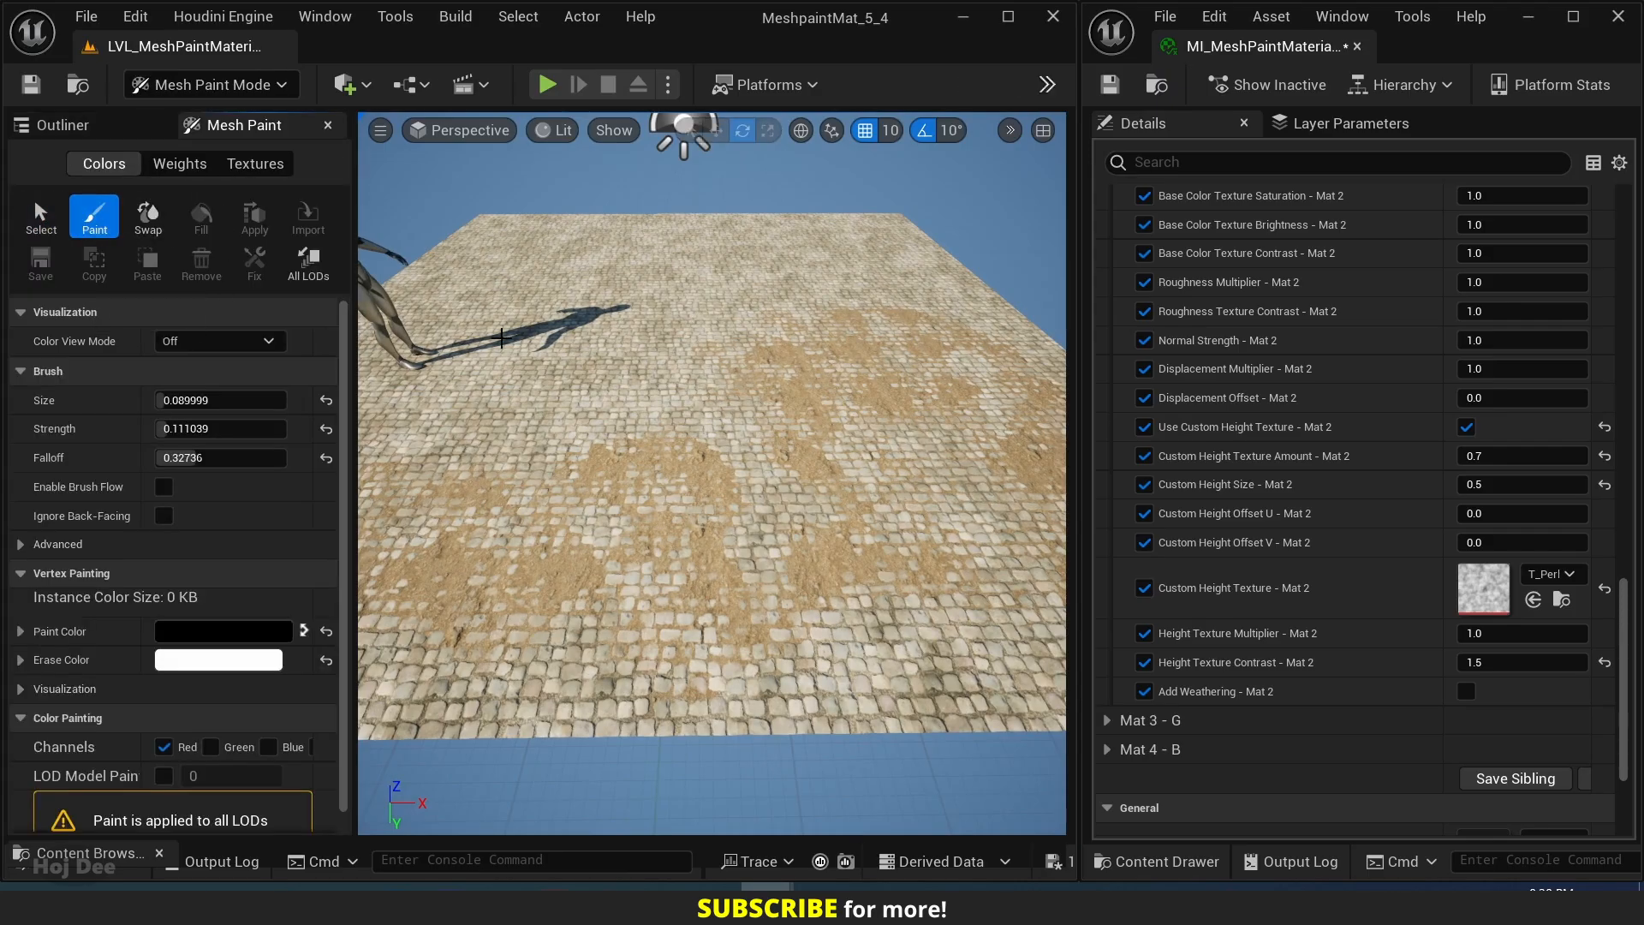
left_click(43, 219)
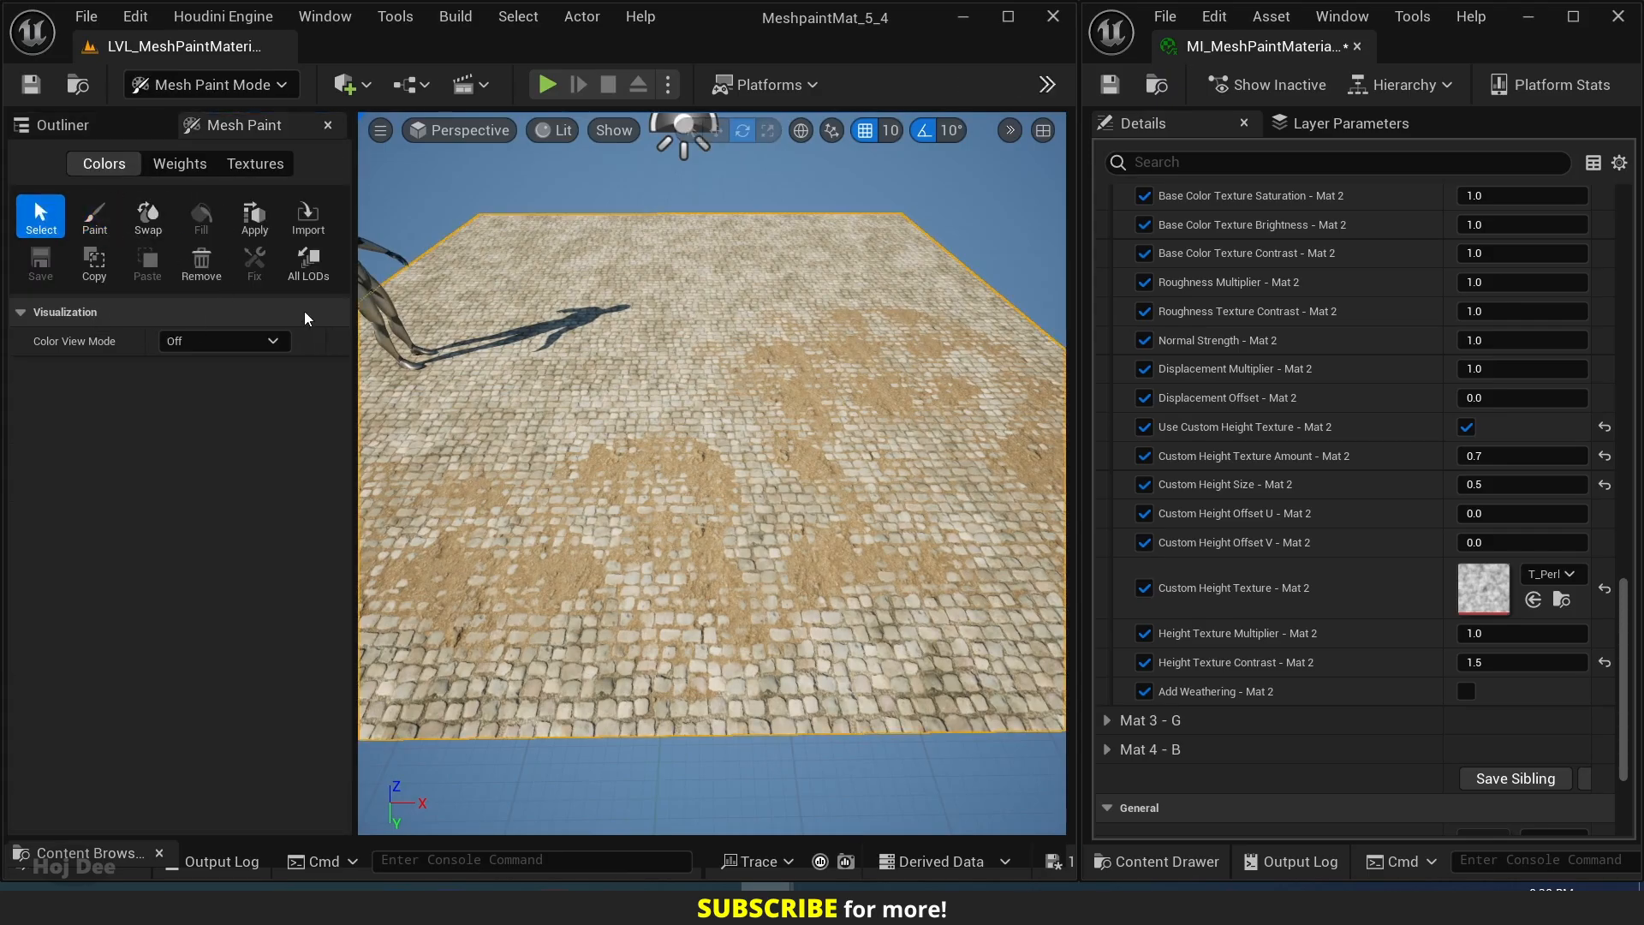
left_click(104, 229)
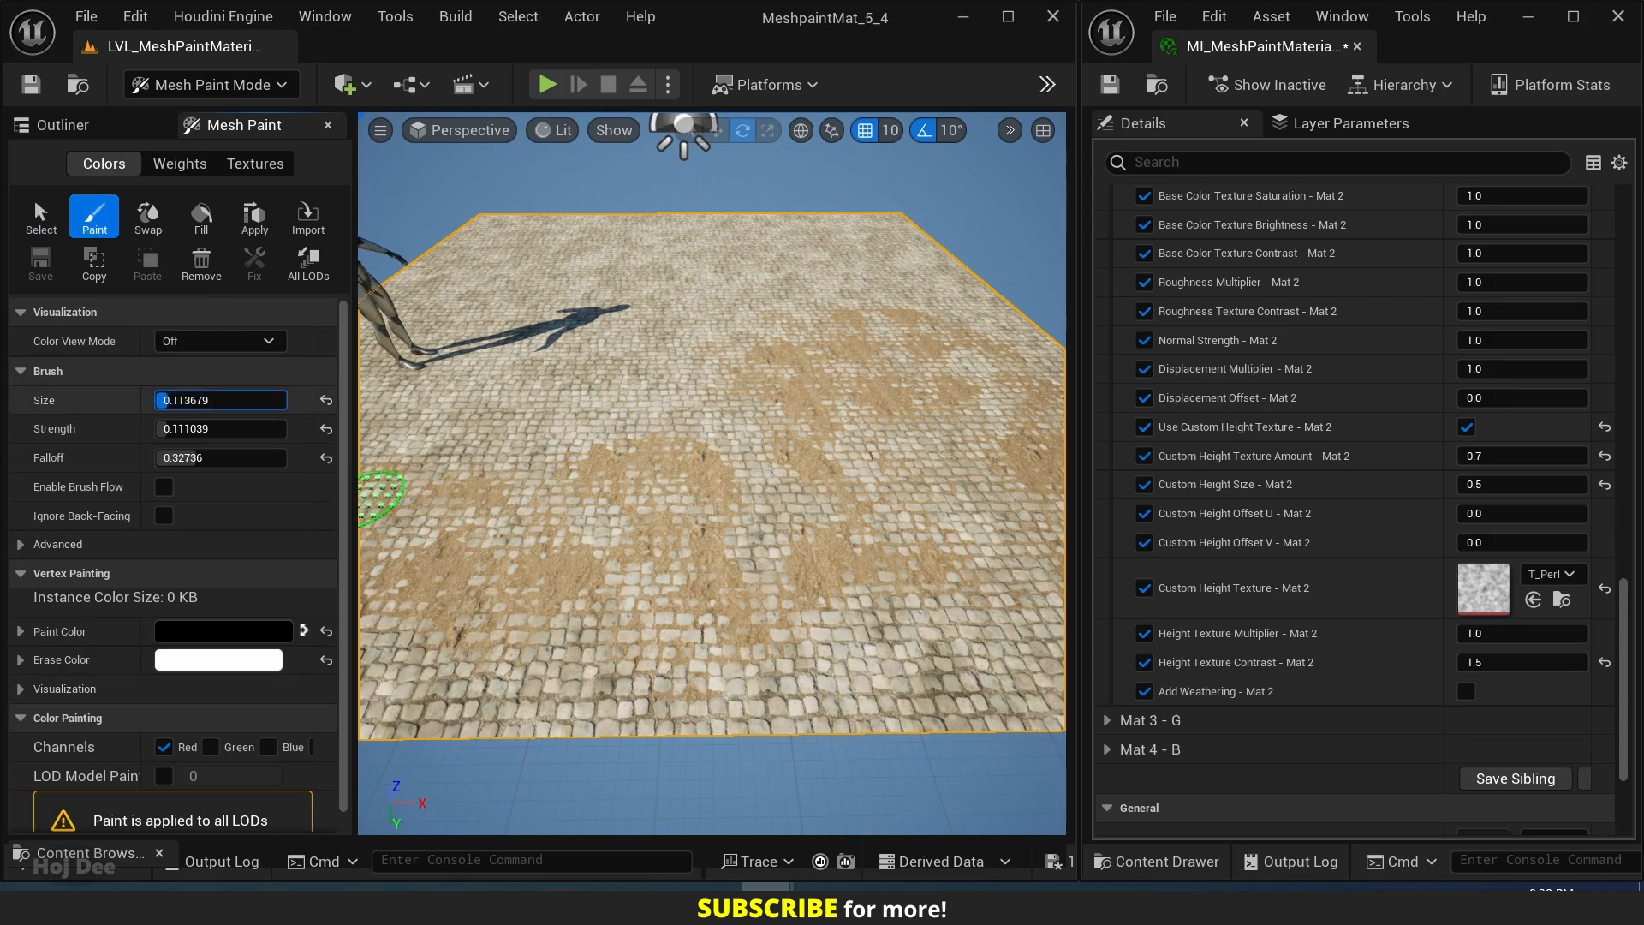
left_click_drag(221, 400, 274, 400)
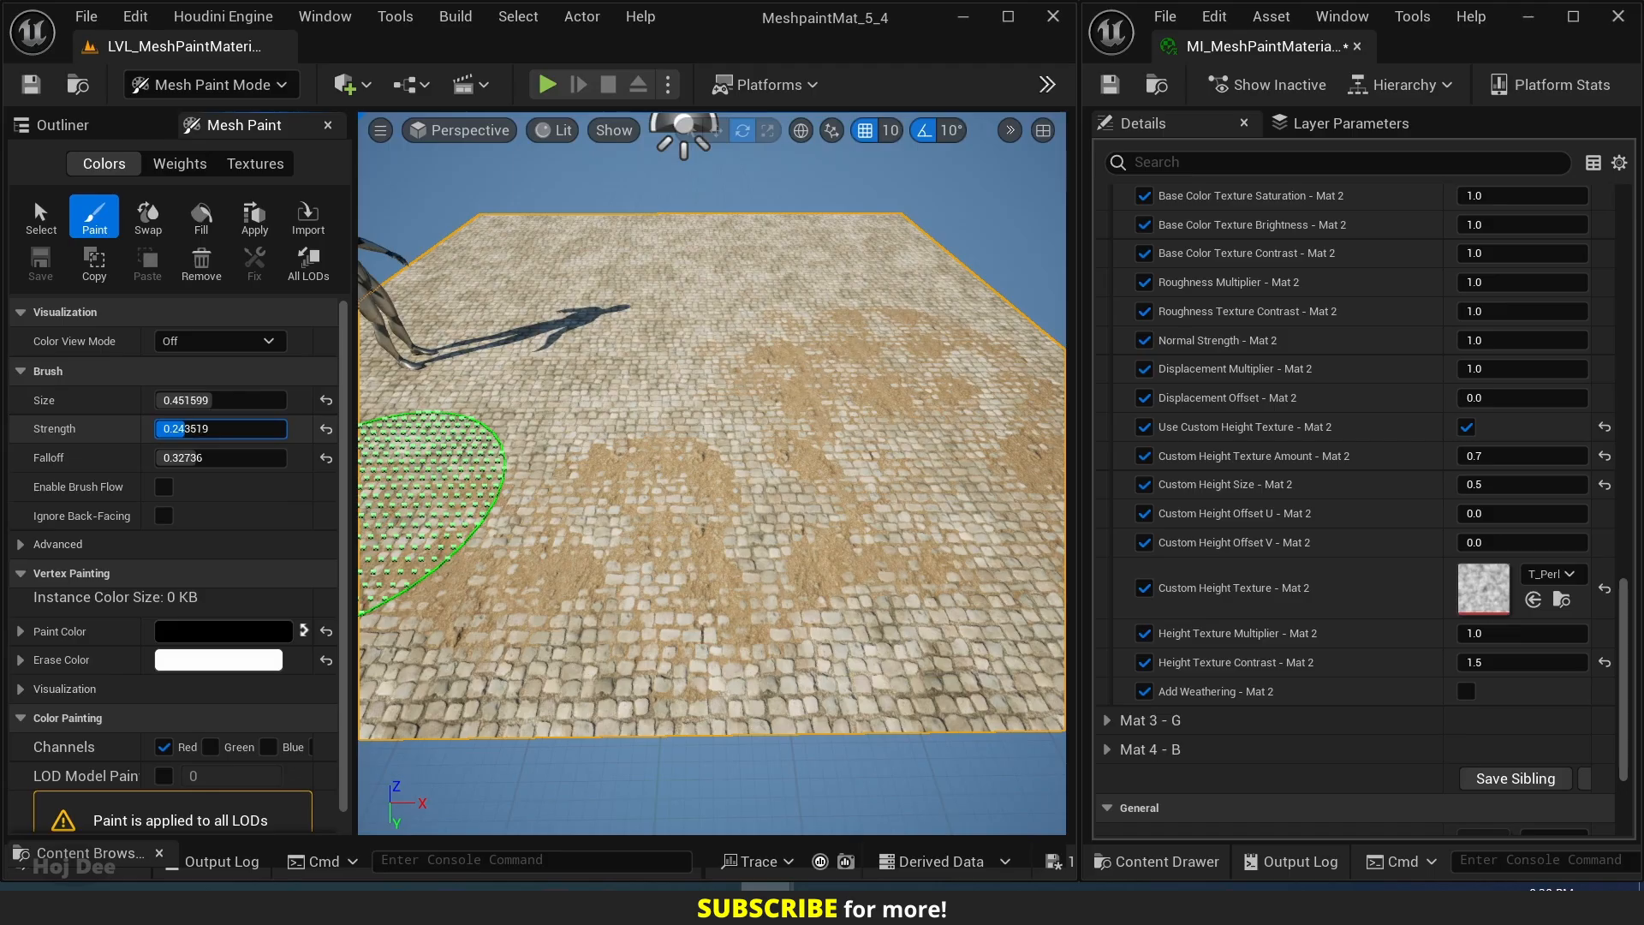
left_click_drag(185, 428, 191, 428)
Paint forest ground across the middle of the plane, around and behind the mannequin's shadow.
mouse_move(575, 360)
left_mouse_down()
mouse_move(708, 290)
mouse_move(527, 394)
mouse_move(584, 358)
left_mouse_up()
mouse_move(727, 332)
right_mouse_down()
mouse_move(770, 339)
mouse_move(716, 323)
mouse_move(550, 488)
mouse_move(608, 368)
right_mouse_up()
key("w")
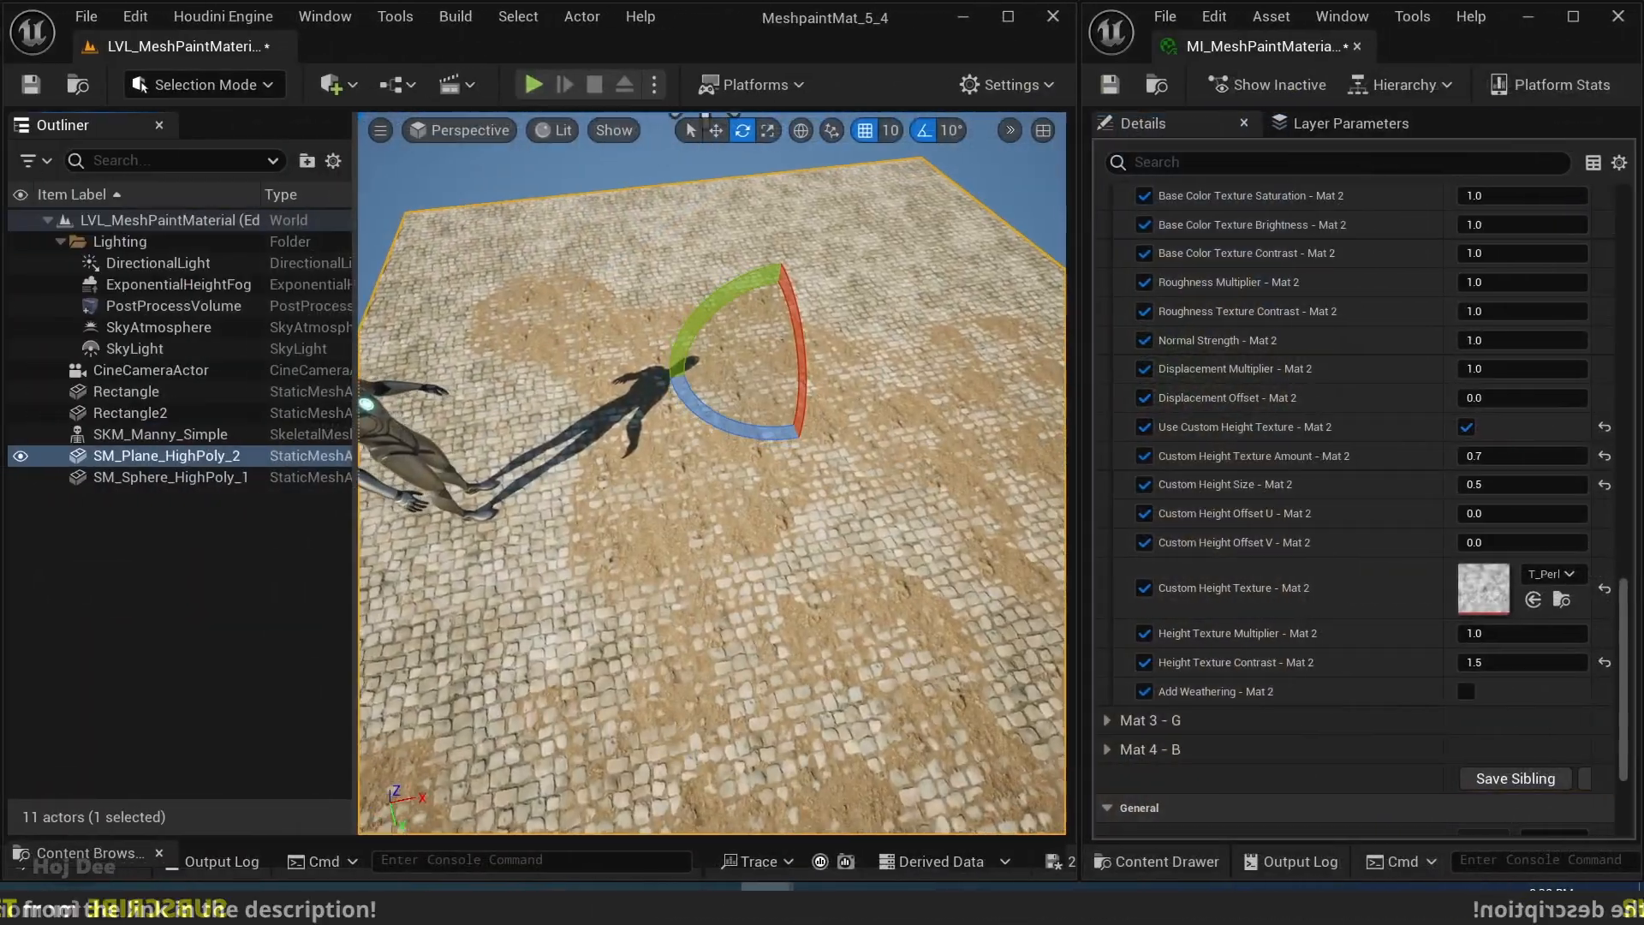
right_click_drag(650, 428, 660, 423)
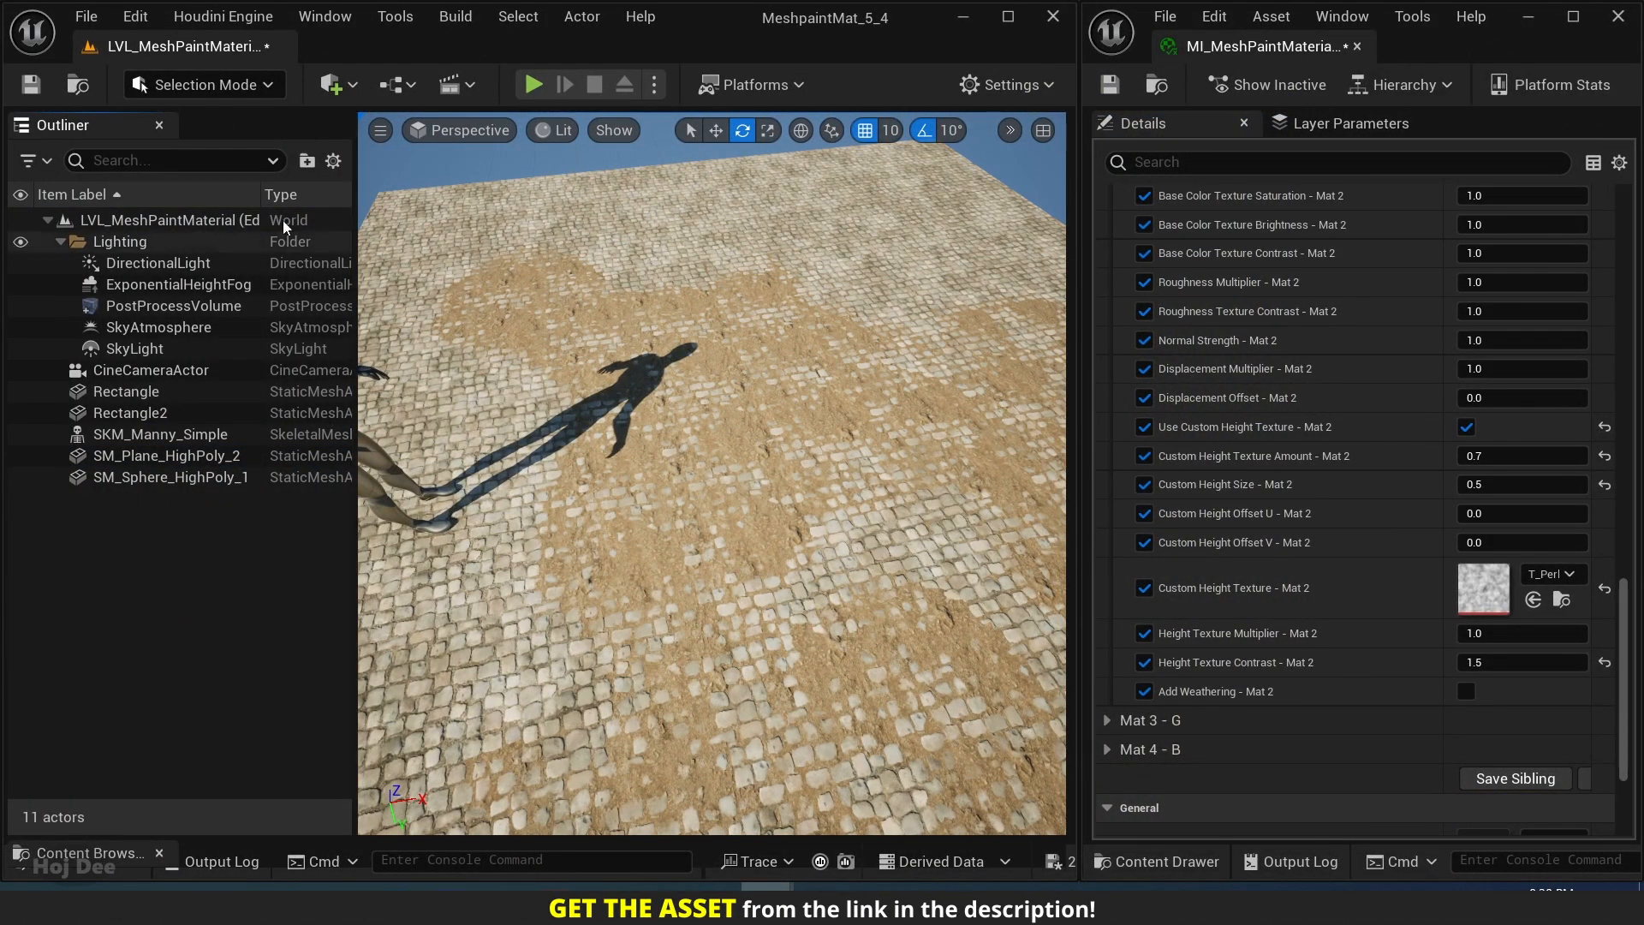
Re-enter Mesh Paint mode for the cobblestone plane and set the paint brush size to about 0.18.
left_click(195, 86)
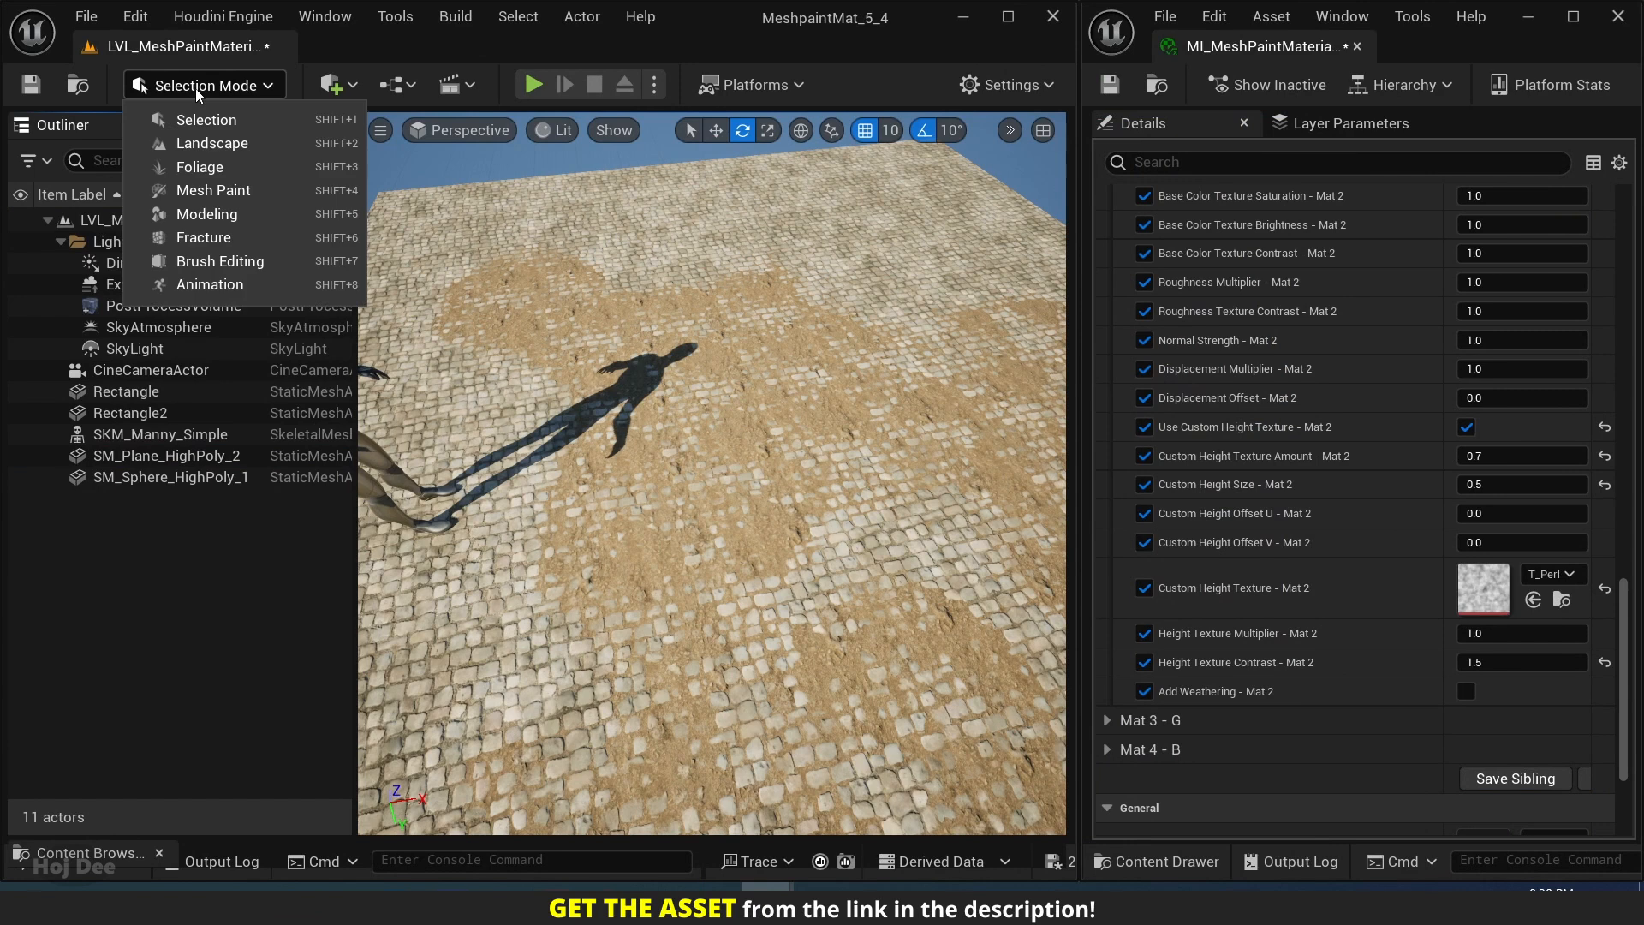
left_click(206, 190)
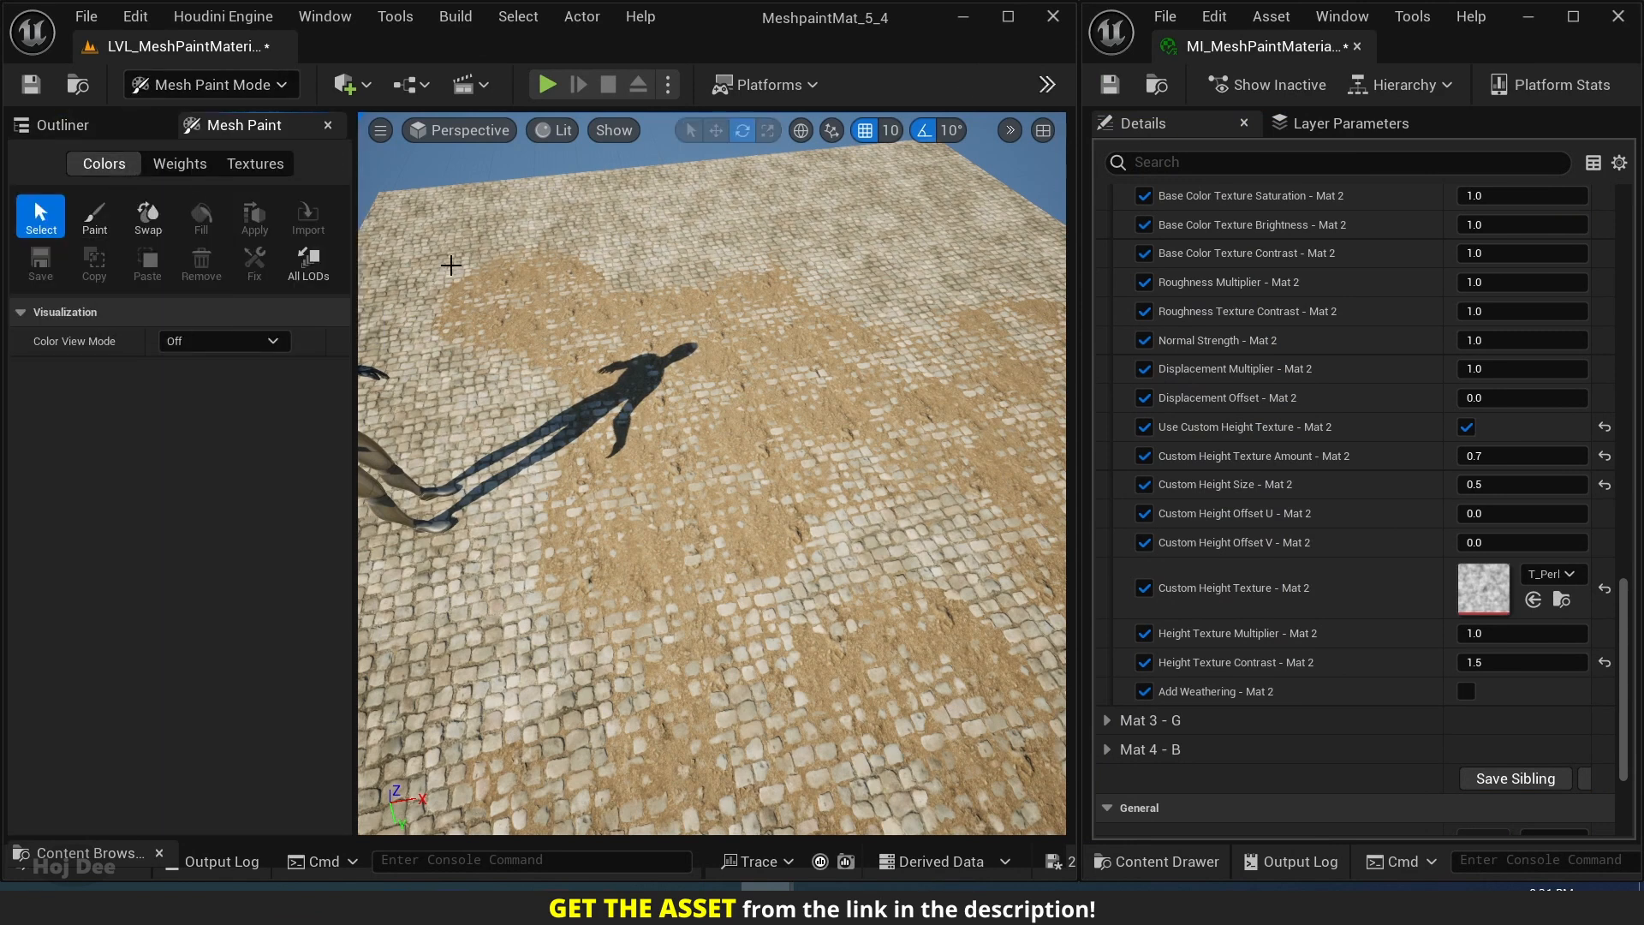
left_click(96, 216)
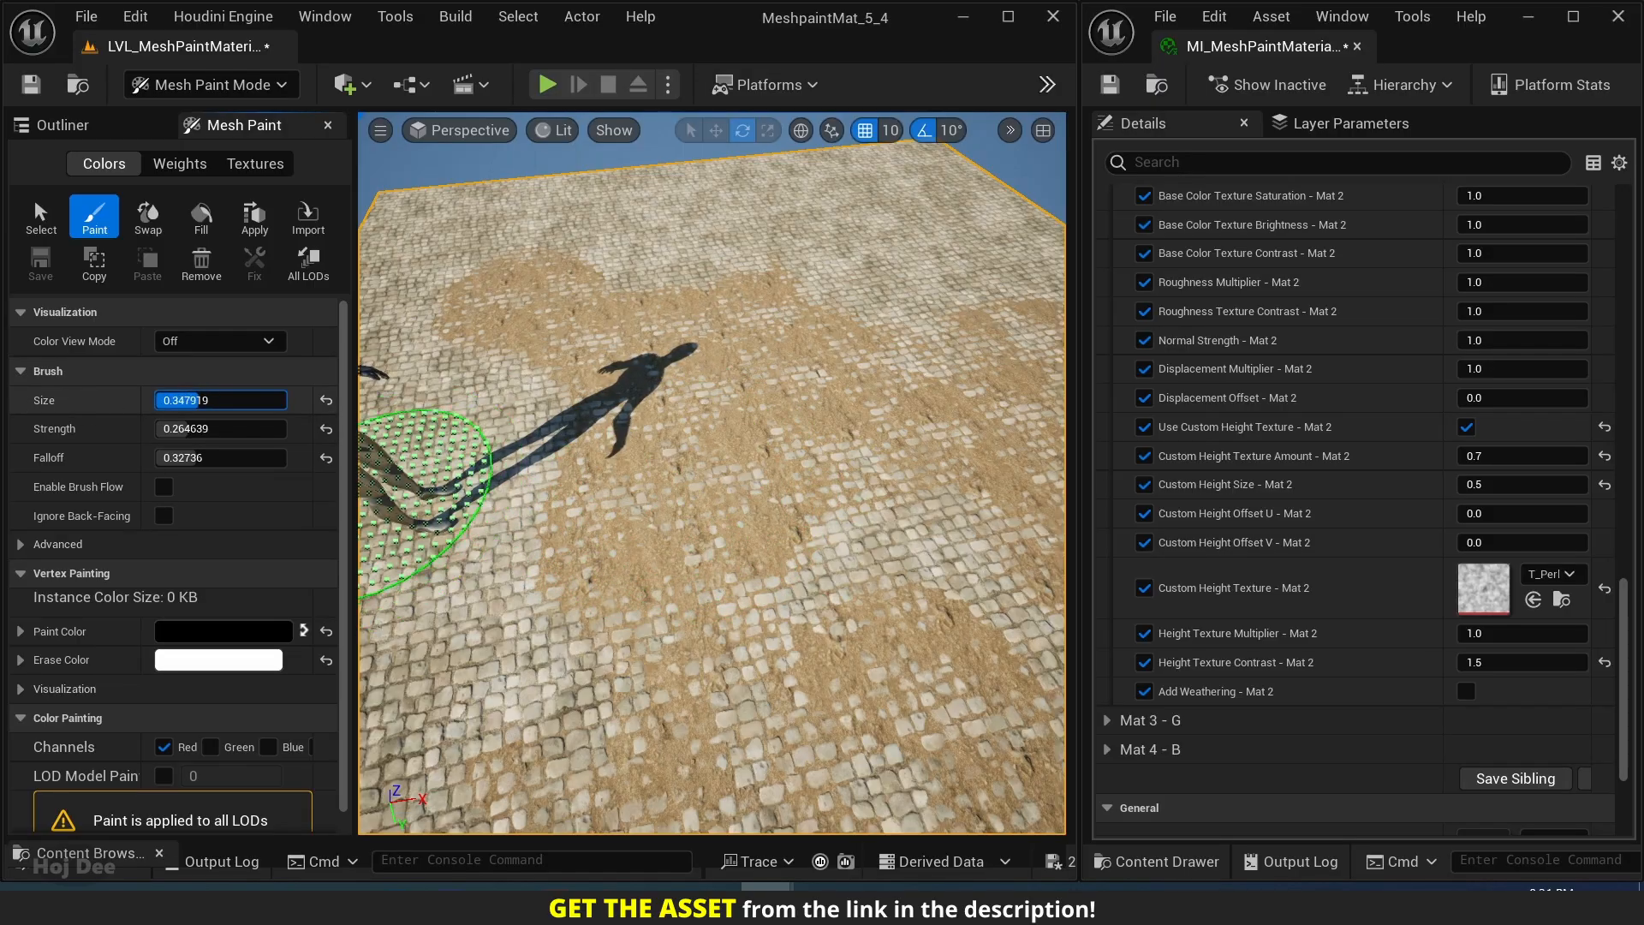
left_click_drag(199, 400, 183, 400)
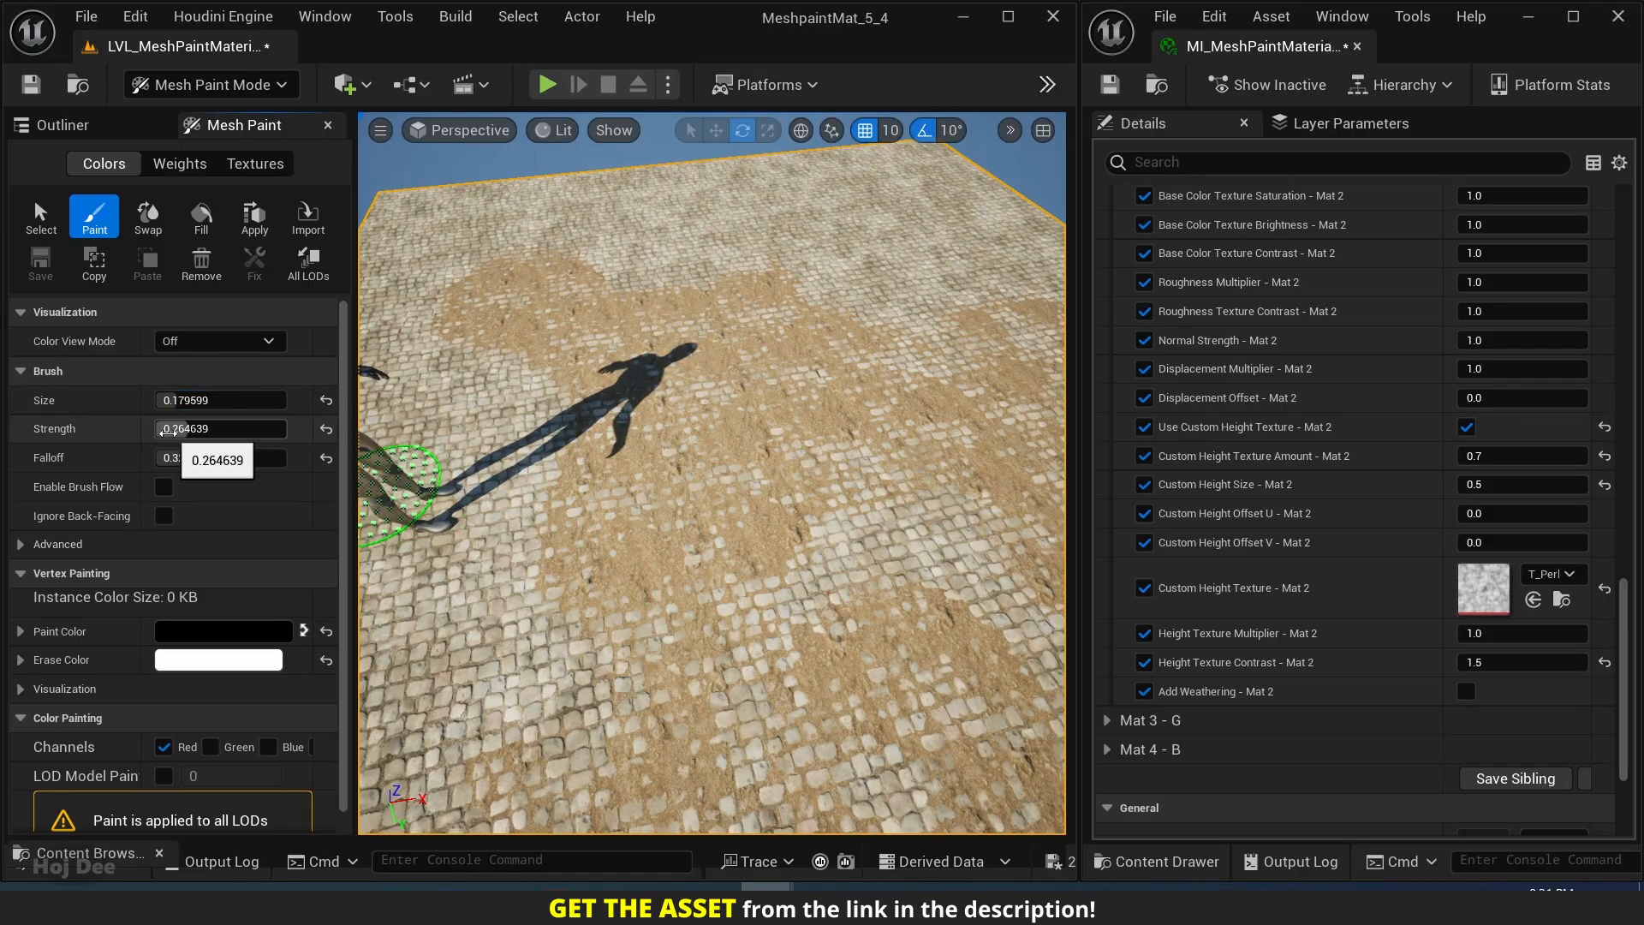
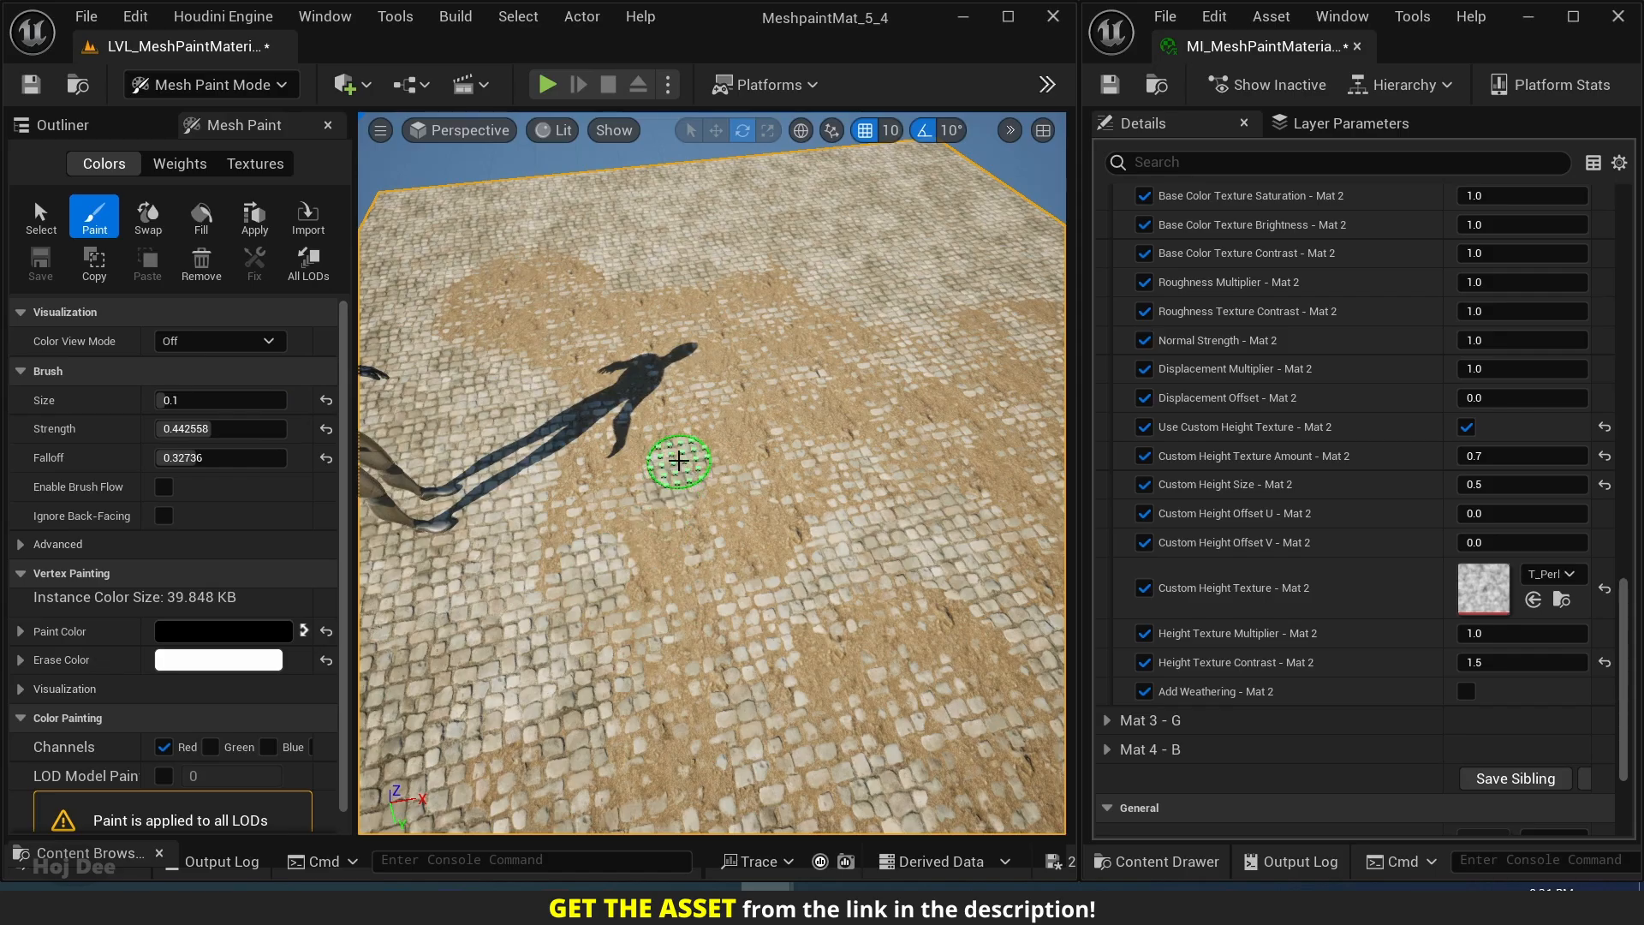
Set the paint brush strength to about 0.25 and paint scattered forest ground patches across the front of the cobblestone plane.
left_click(221, 428)
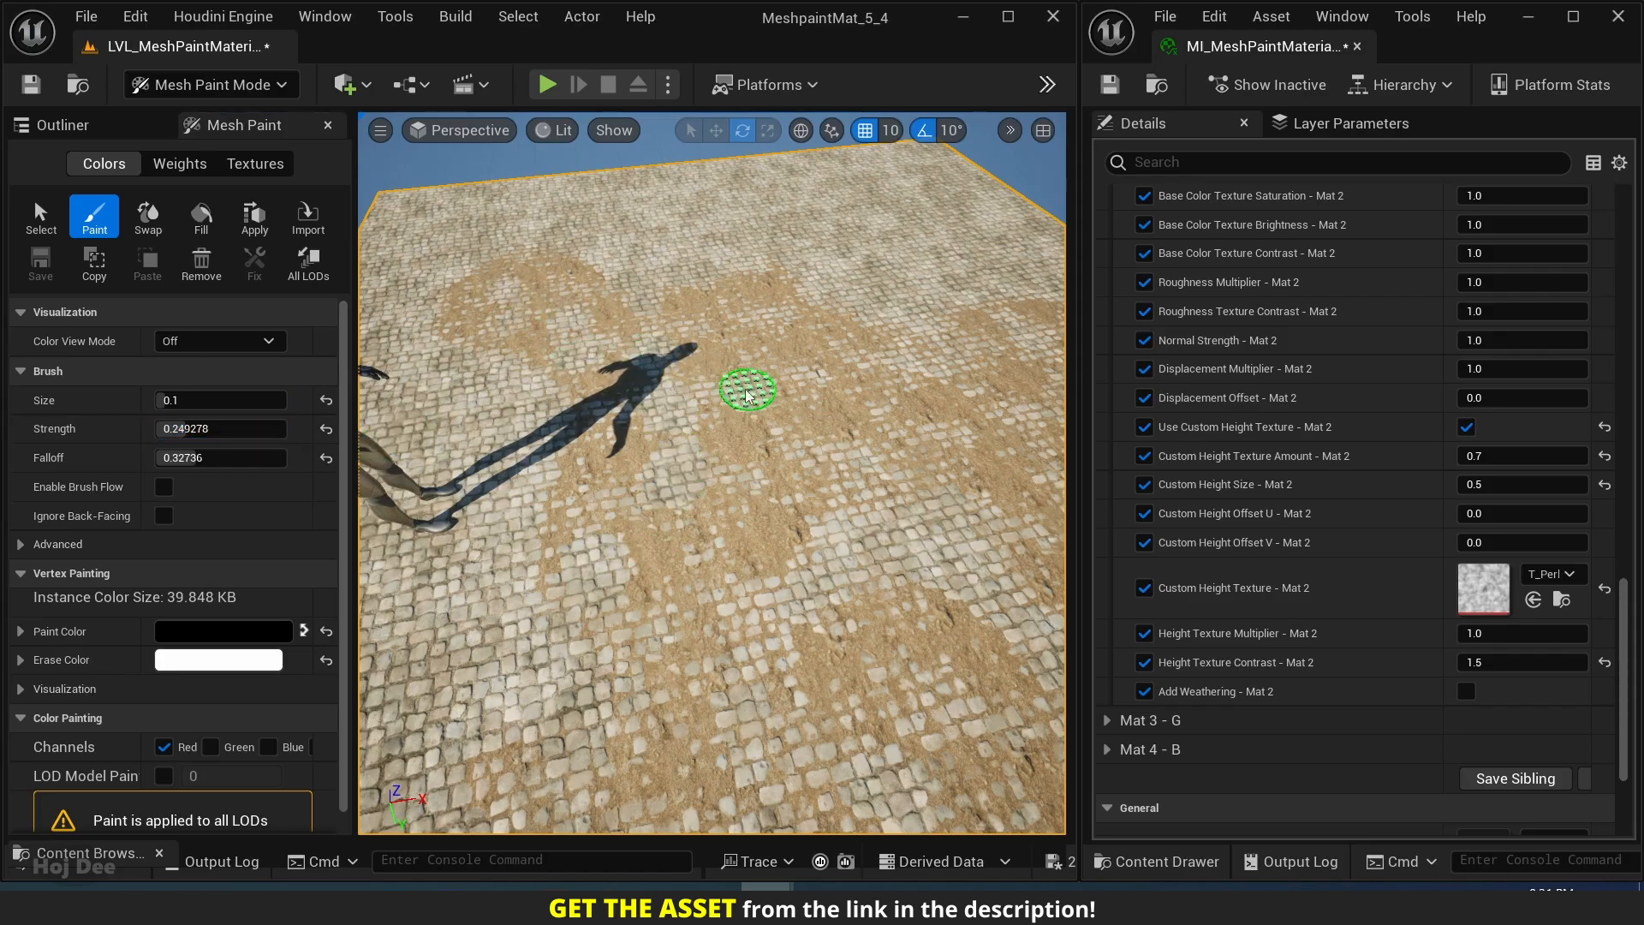
scroll(738, 344, "down", 10)
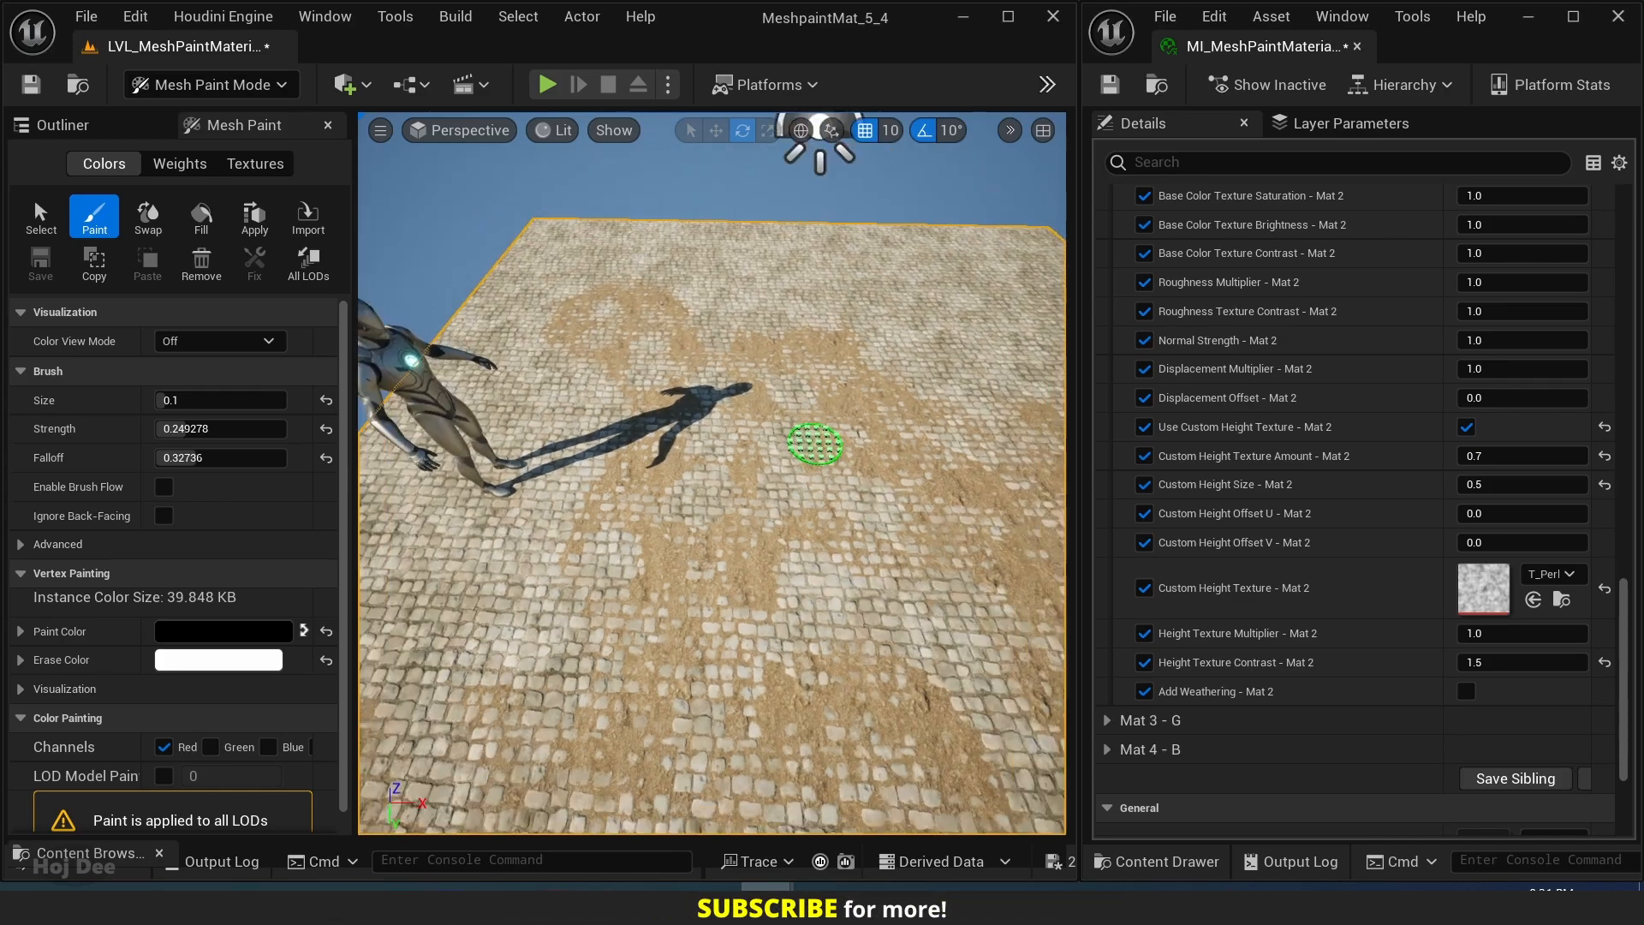
mouse_move(720, 473)
right_mouse_down()
mouse_move(770, 455)
mouse_move(668, 426)
mouse_move(819, 496)
right_mouse_up()
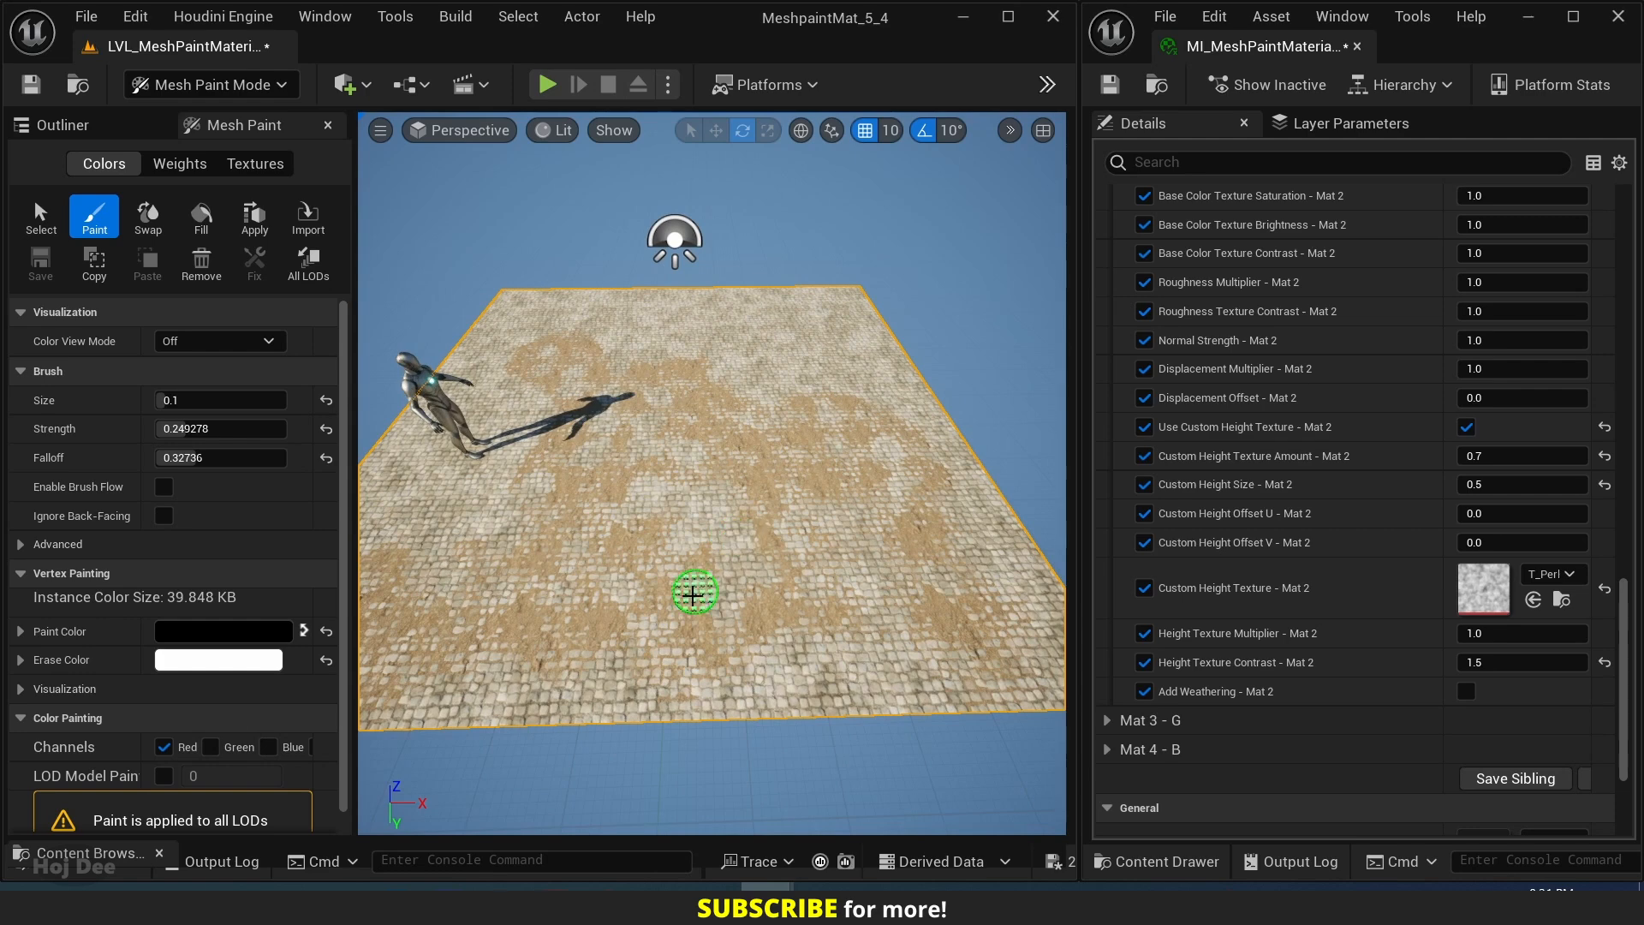
mouse_move(538, 664)
right_mouse_down()
mouse_move(661, 605)
mouse_move(489, 679)
right_mouse_up()
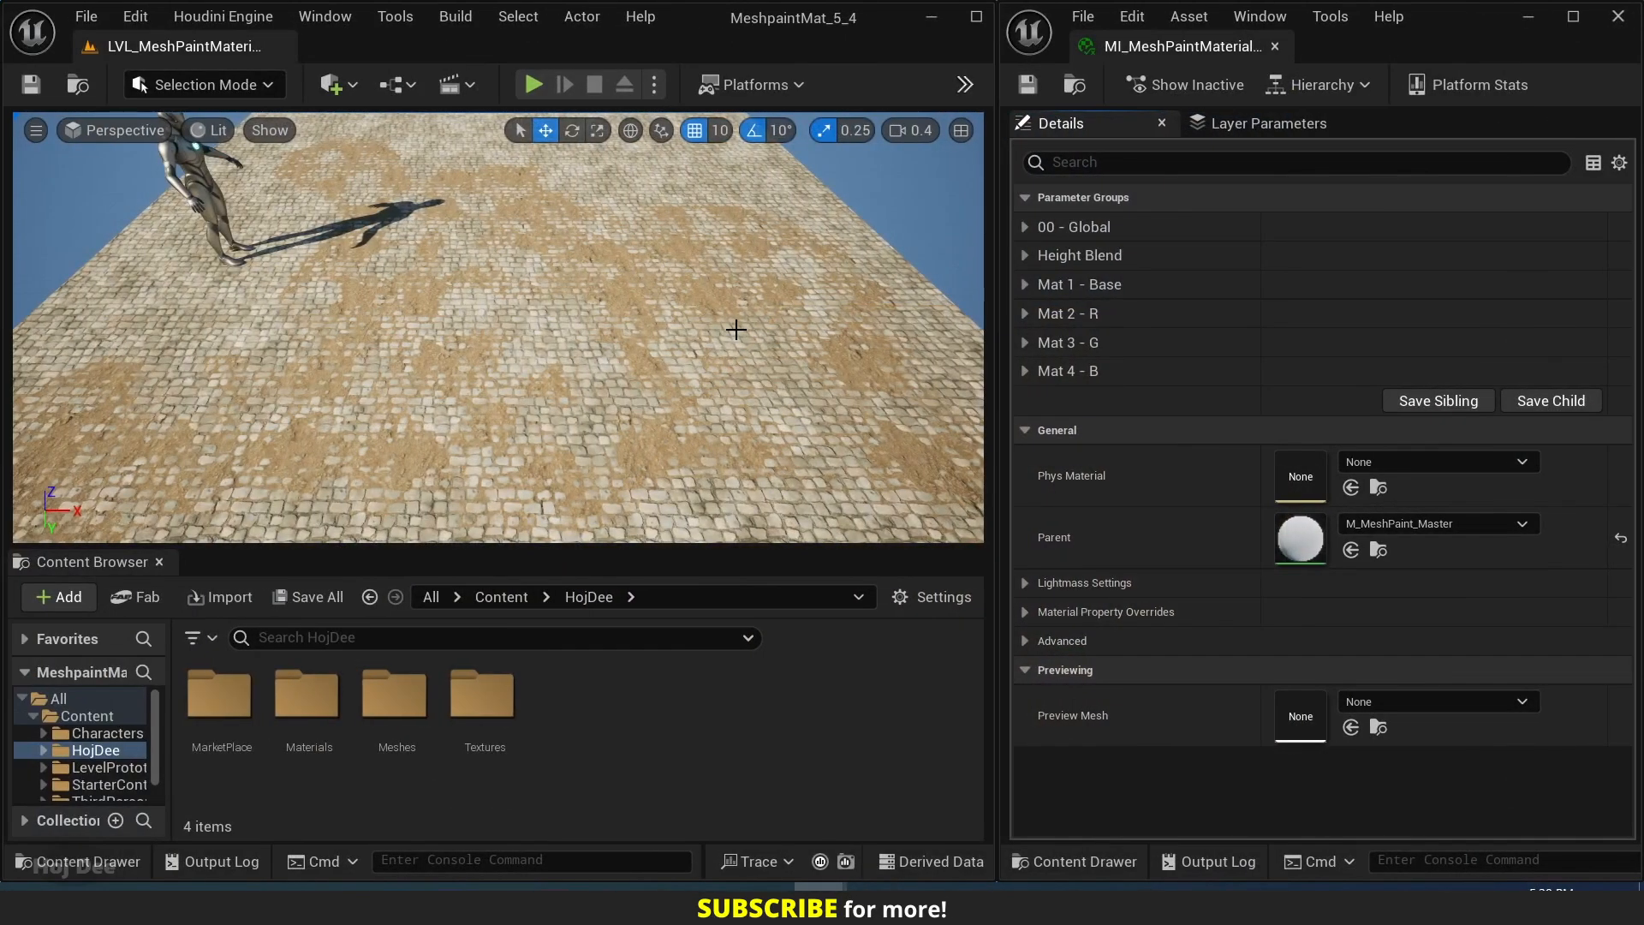
Enable Mat 3's overrides for tri-planar projection, texture size, U and V offsets, mask texture type, specular texture and SSS texture.
left_click(1024, 342)
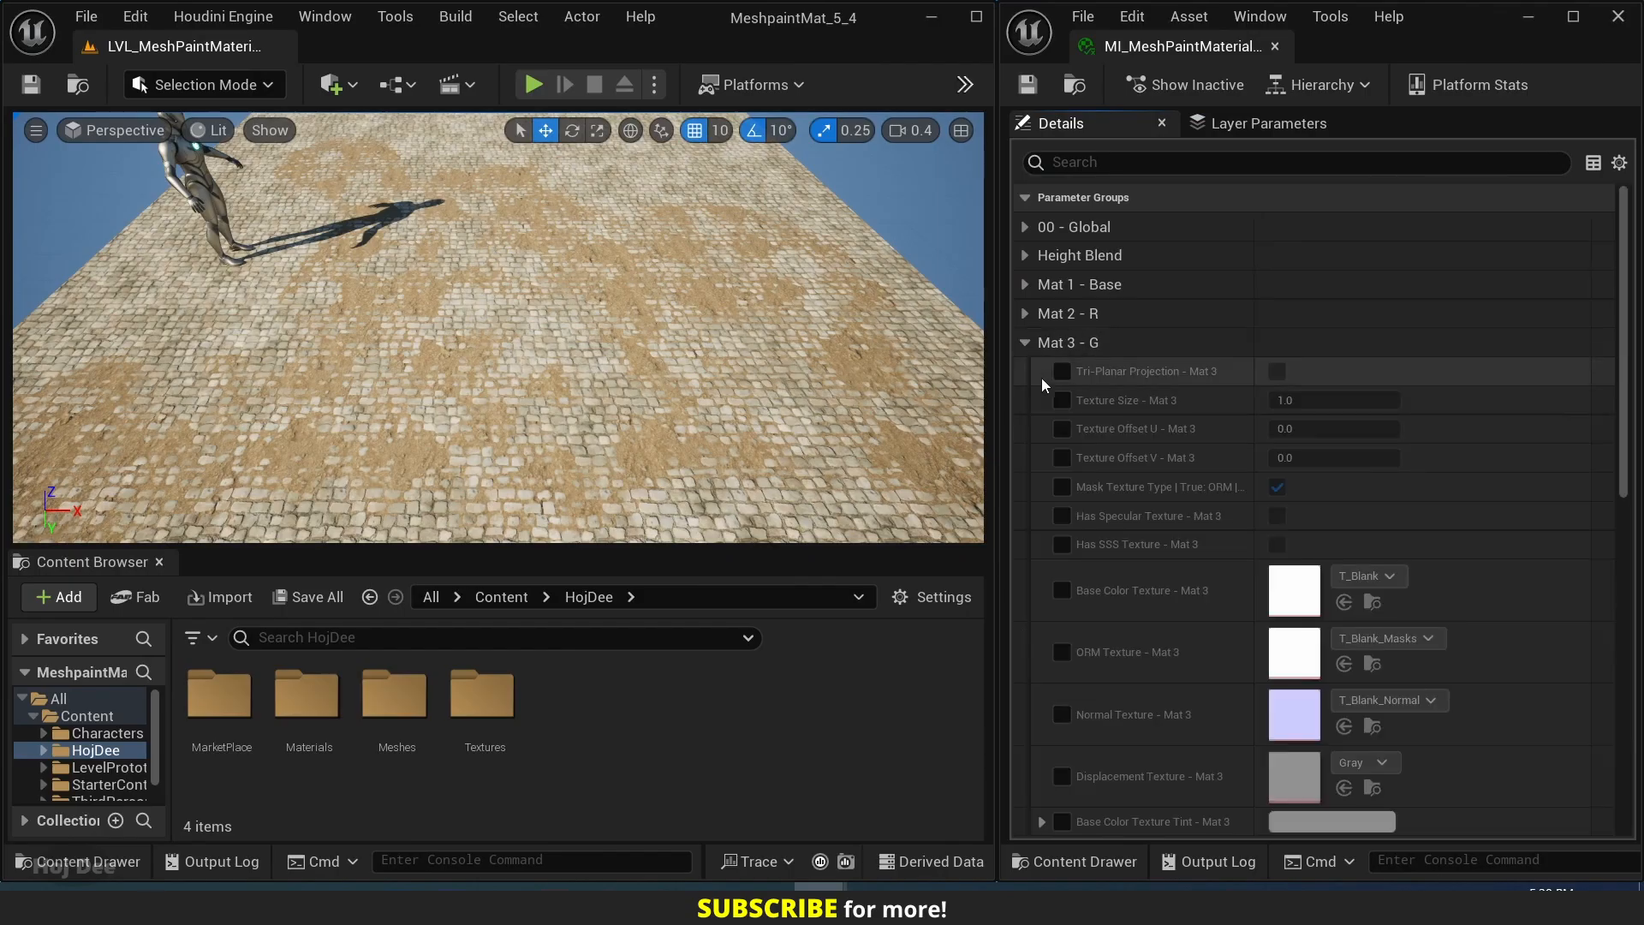
left_click(1061, 371)
left_click(1062, 400)
left_click(1061, 428)
left_click(1062, 458)
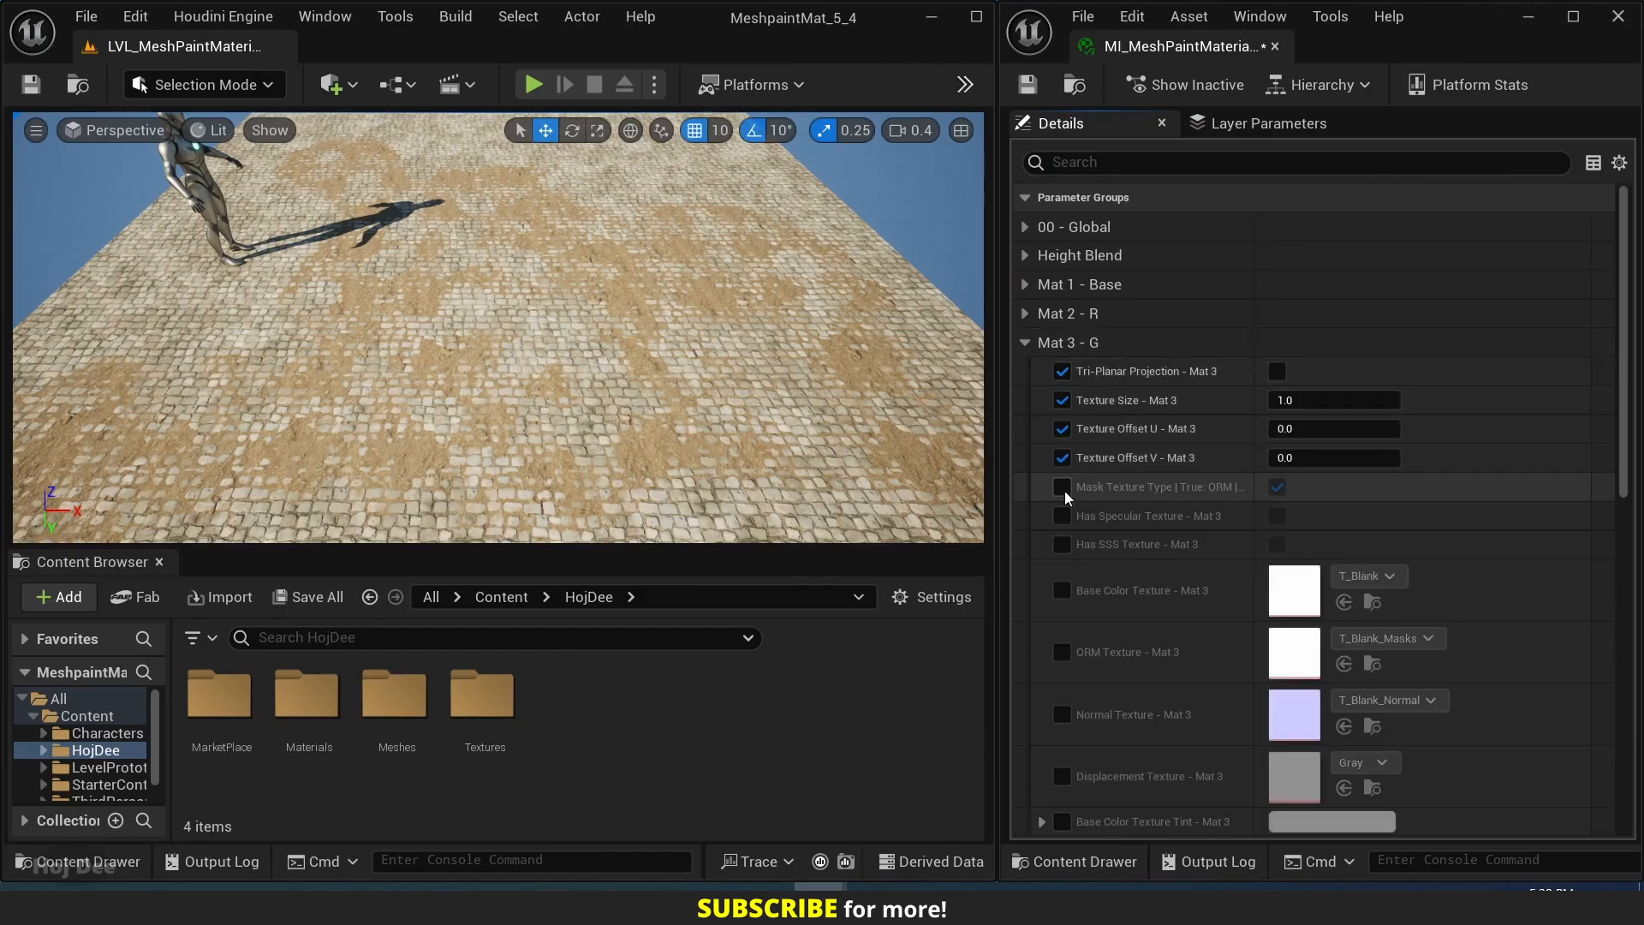
left_click(1062, 487)
left_click(1062, 515)
left_click(1062, 544)
Enable Mat 3's Base Color, ORM, Normal and Displacement Texture overrides.
scroll(1067, 531, "down", 3)
left_click(1061, 463)
left_click(1062, 526)
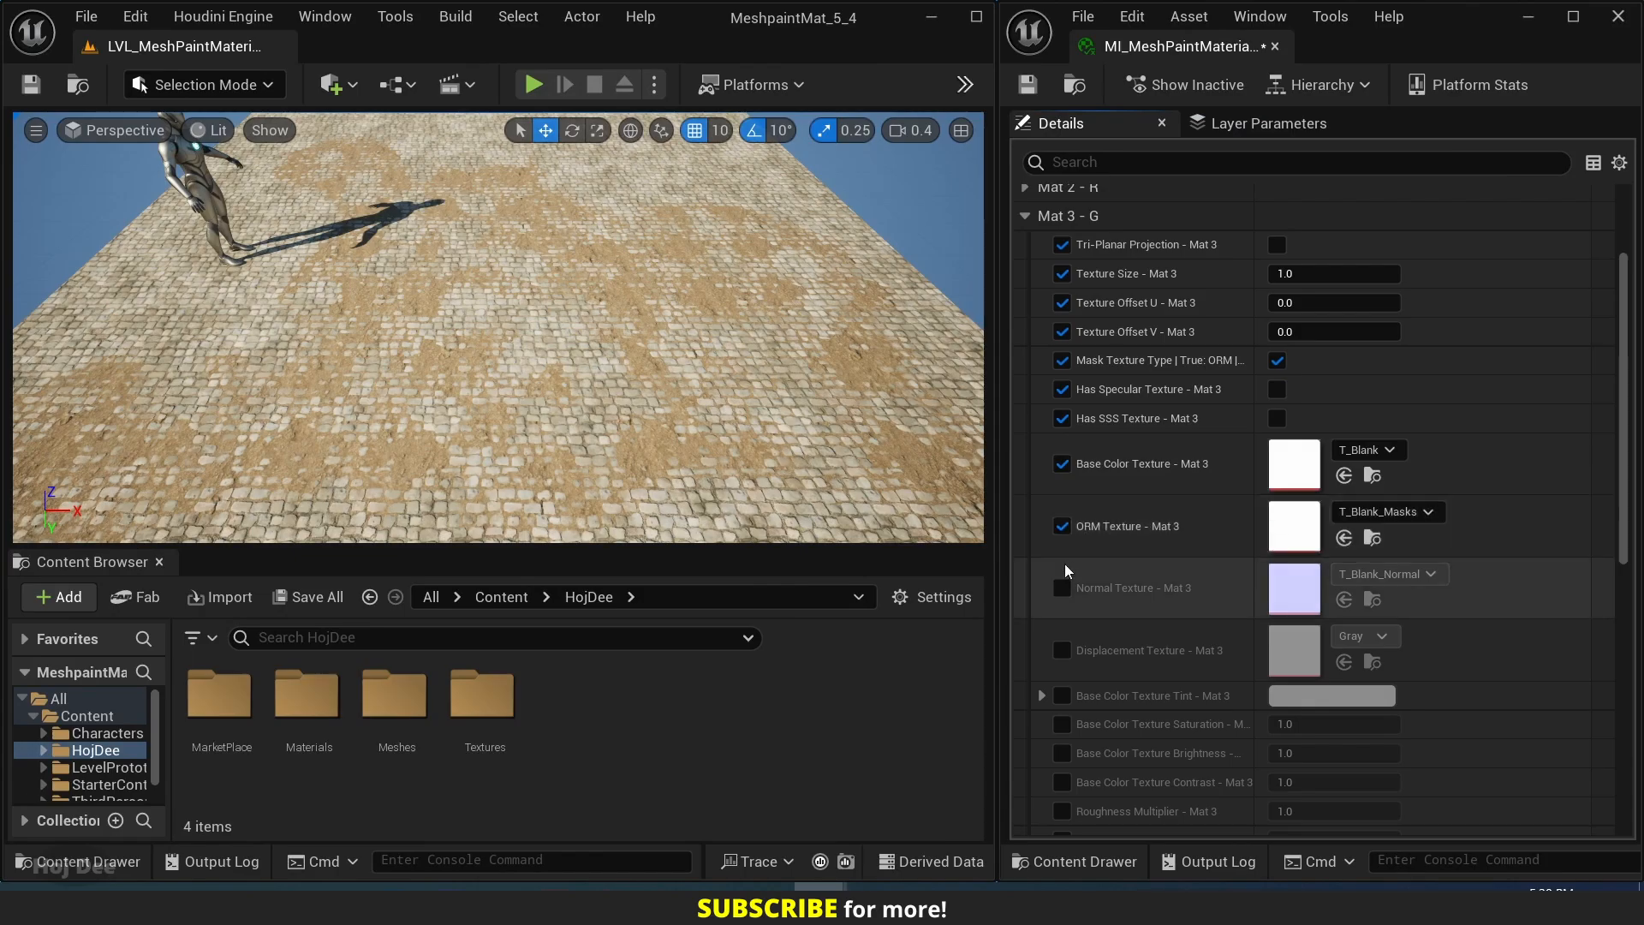
left_click(1062, 588)
left_click(1062, 650)
Enable Mat 3's overrides for base color tint, saturation, brightness and contrast, roughness multiplier, roughness contrast and normal strength.
scroll(1067, 651, "down", 3)
left_click(1062, 497)
left_click(1062, 526)
left_click(1062, 555)
left_click(1062, 584)
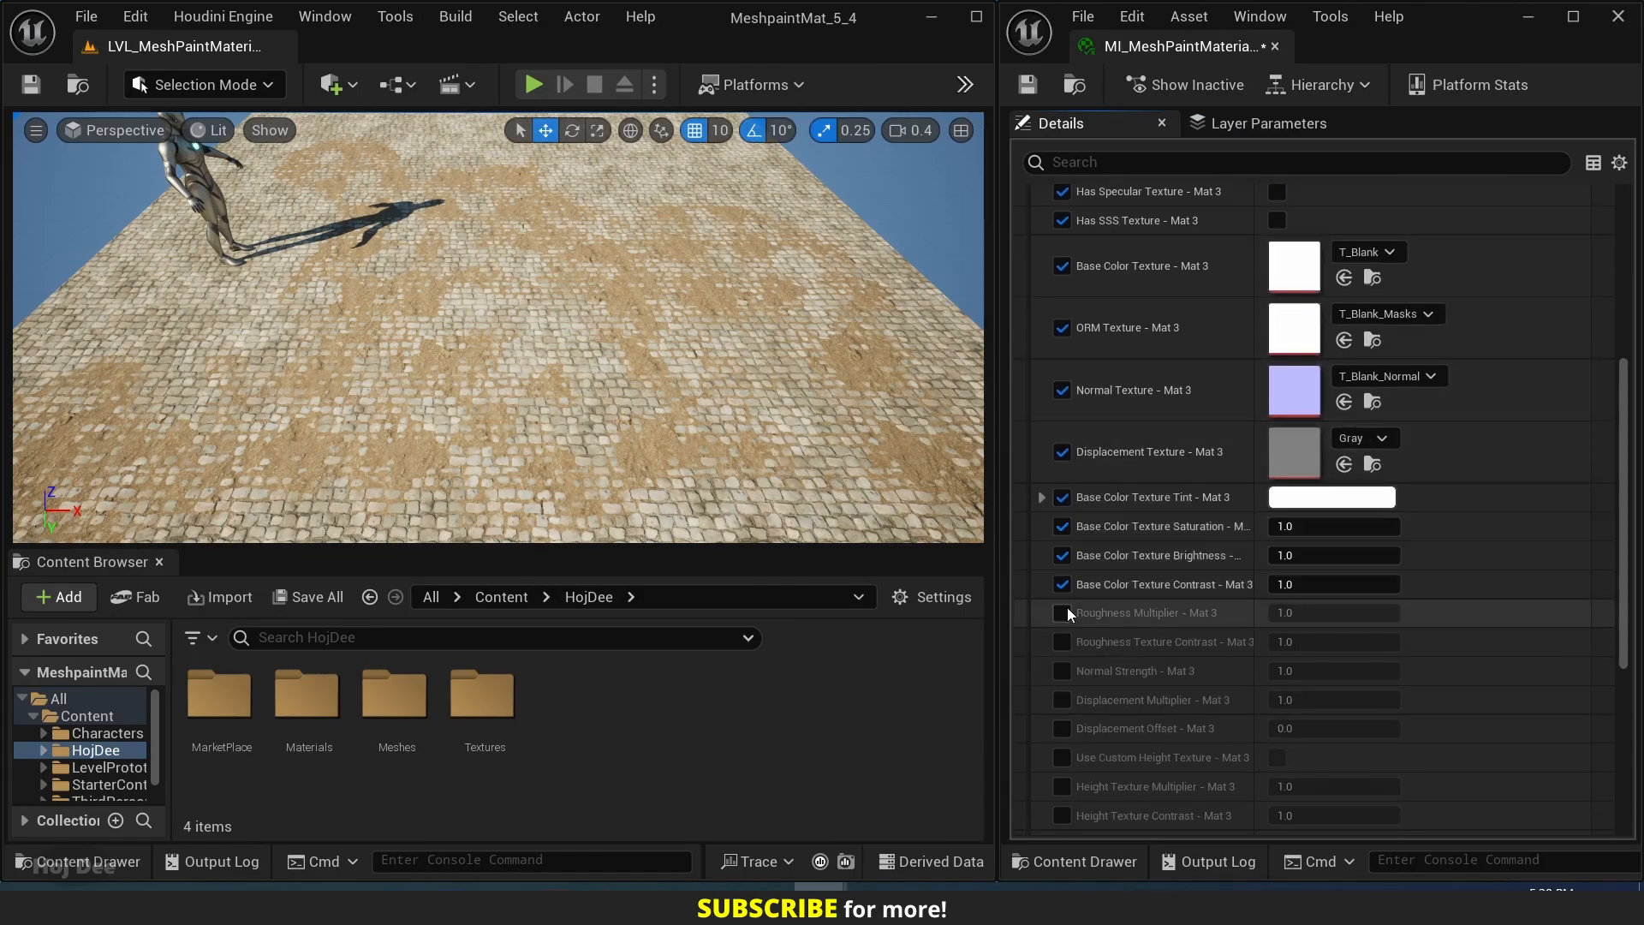
left_click(1062, 612)
left_click(1062, 642)
left_click(1062, 670)
Enable Mat 3's overrides for displacement multiplier and offset, custom height texture, height texture multiplier and contrast, and weathering.
scroll(1067, 670, "down", 3)
left_click(1062, 522)
left_click(1062, 552)
left_click(1062, 580)
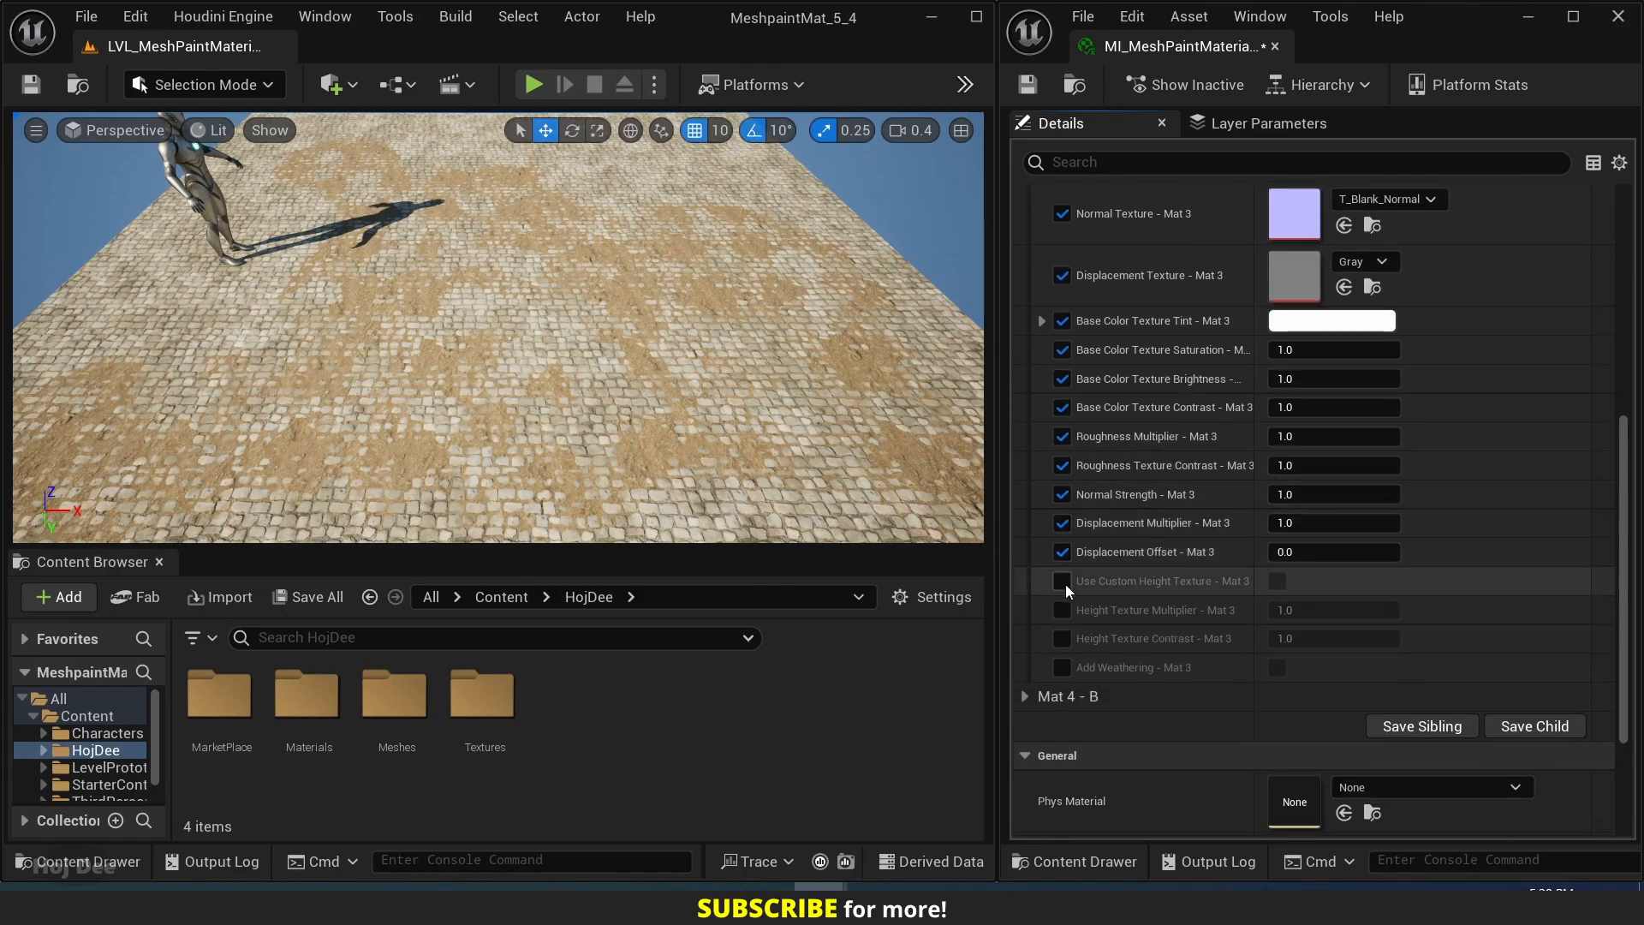
left_click(1061, 609)
left_click(1062, 638)
left_click(1061, 667)
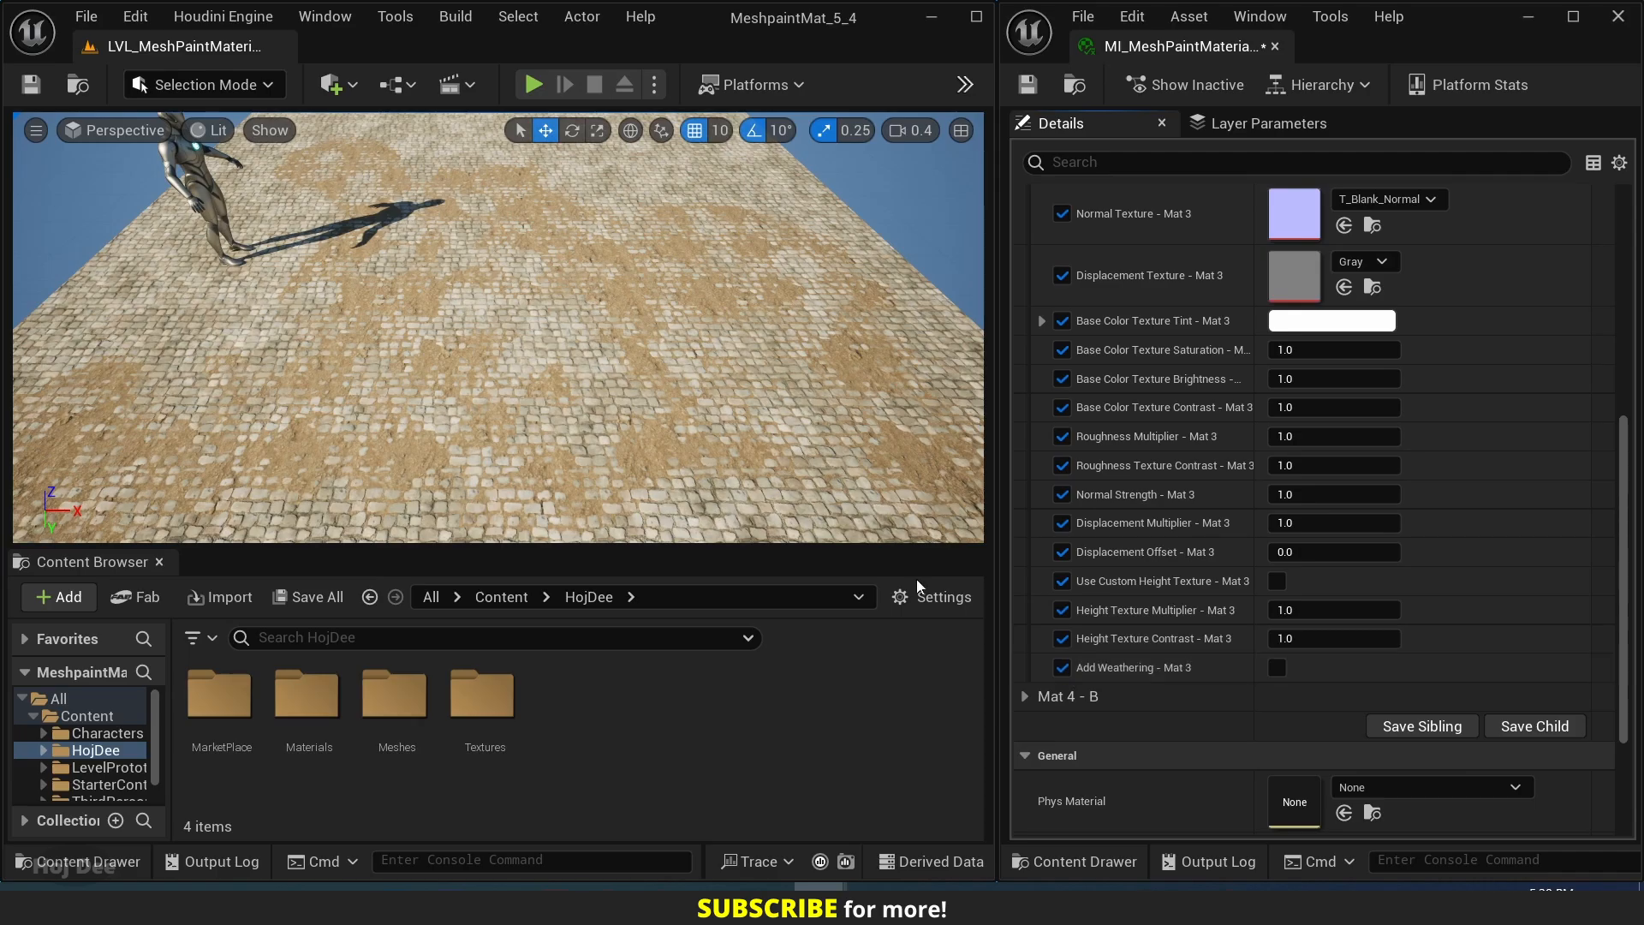
Open the Snow_02 texture folder inside Textures > PolyHaven.
double_click(504, 702)
double_click(244, 707)
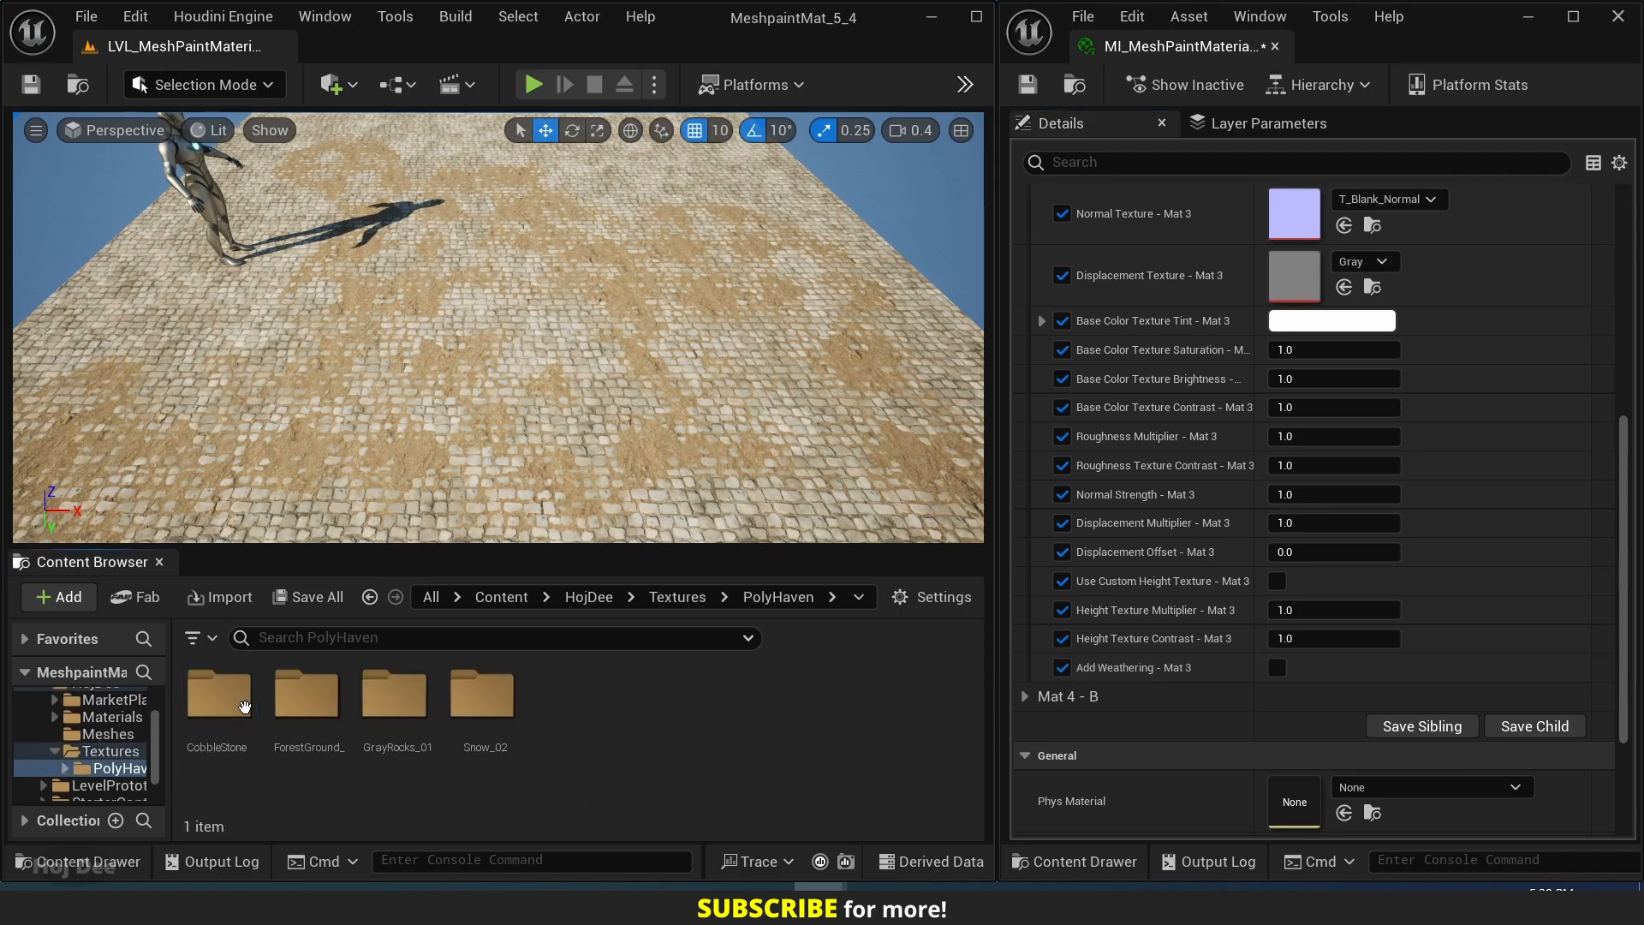
left_click(481, 696)
double_click(481, 696)
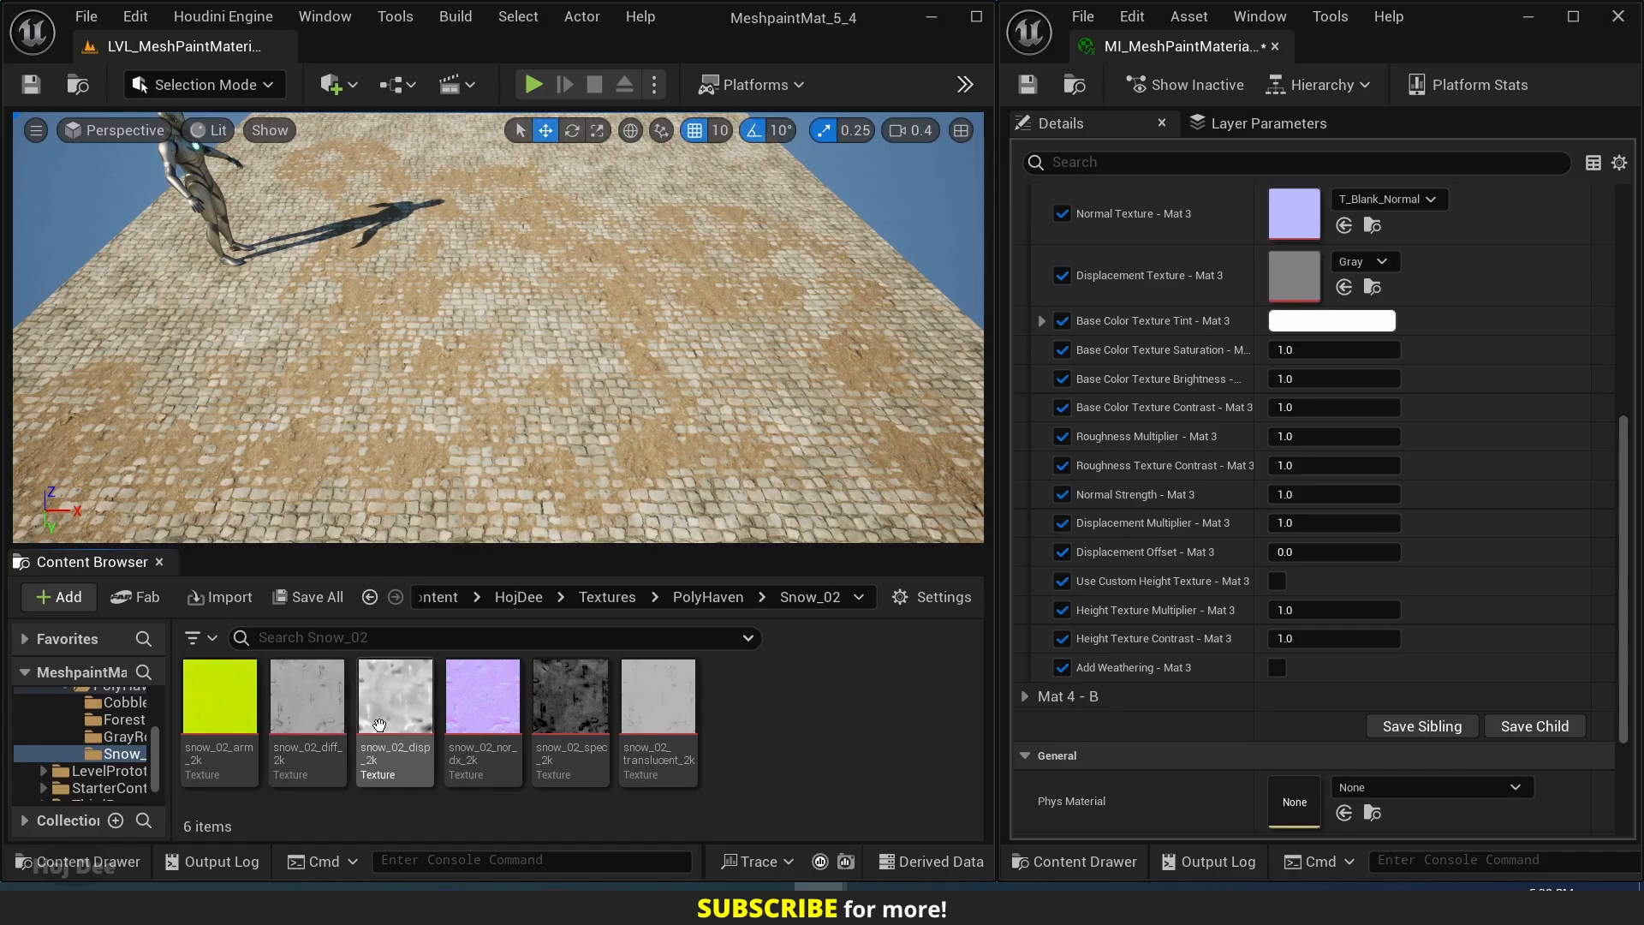
Assign snow_02_arm_2k, snow_02_diff_2k, snow_02_nor_dx_2k and snow_02_disp_2k to Mat 3's ORM, Base Color, Normal and Displacement textures respectively.
scroll(1203, 713, "up", 5)
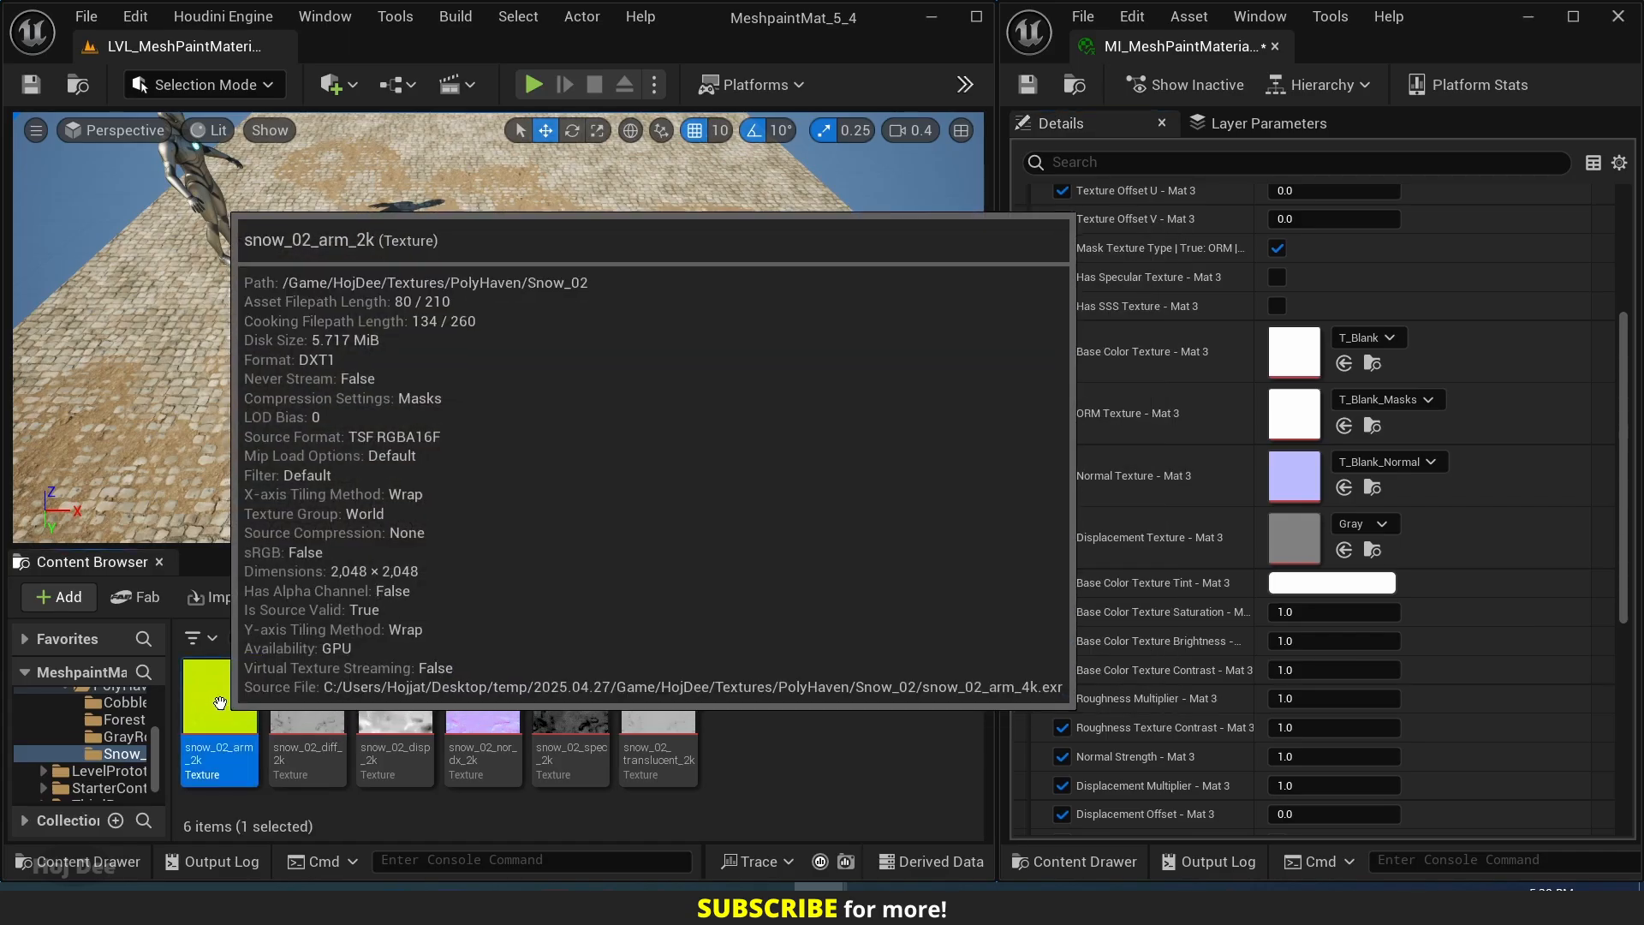
left_click_drag(217, 704, 1294, 413)
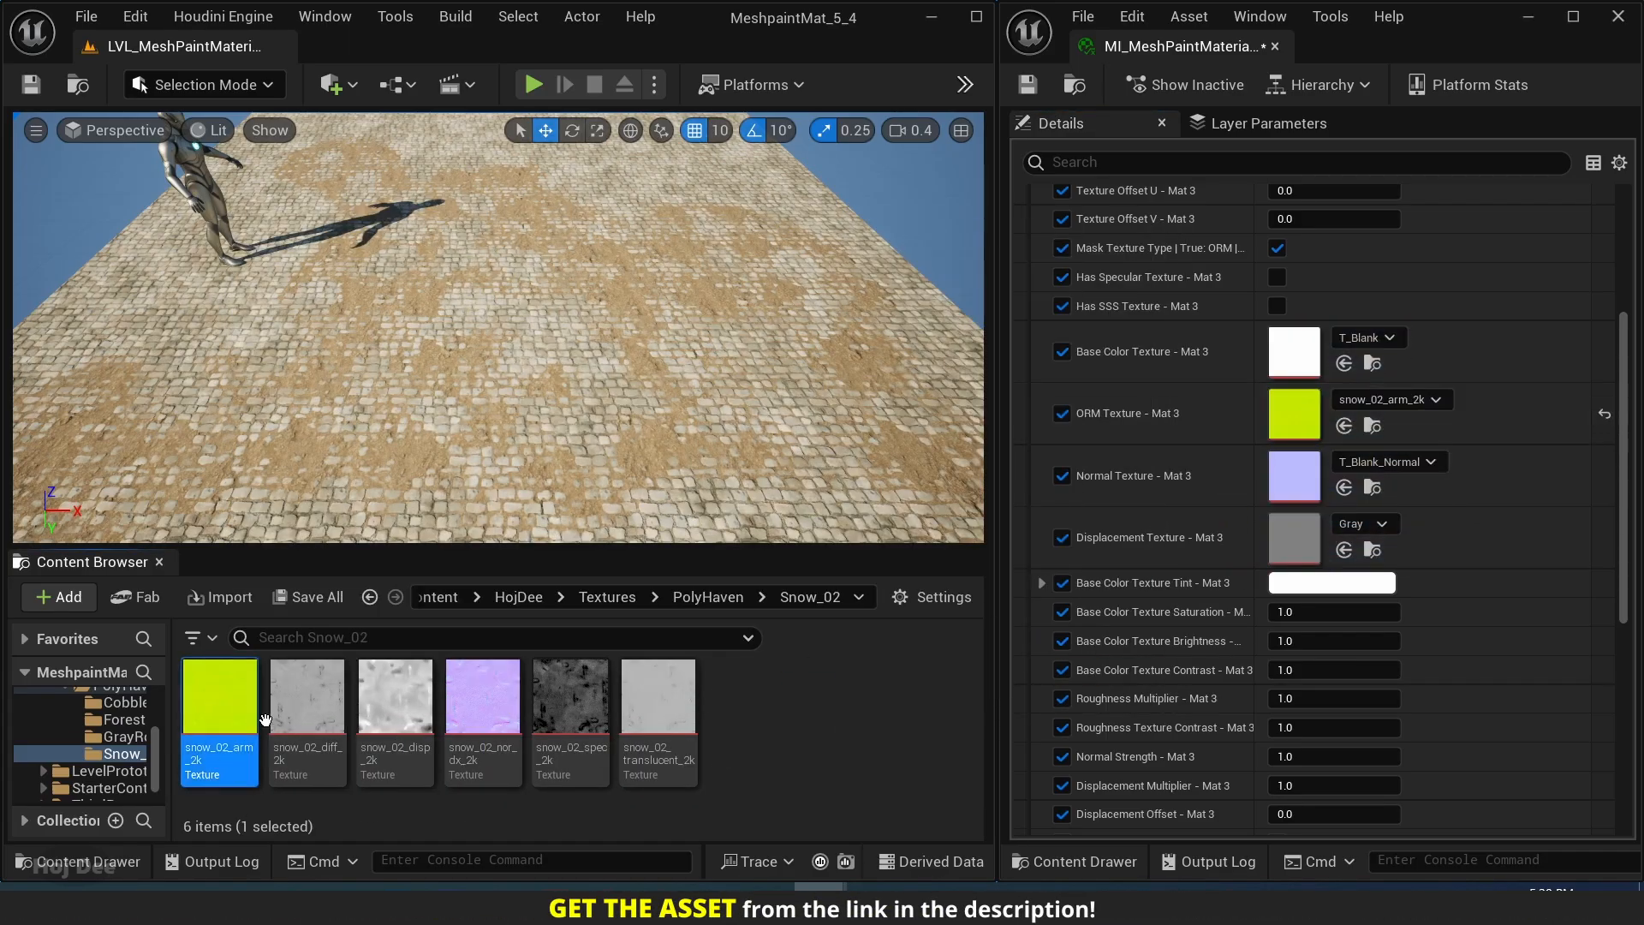
left_click(306, 697)
left_click_drag(307, 698, 1300, 348)
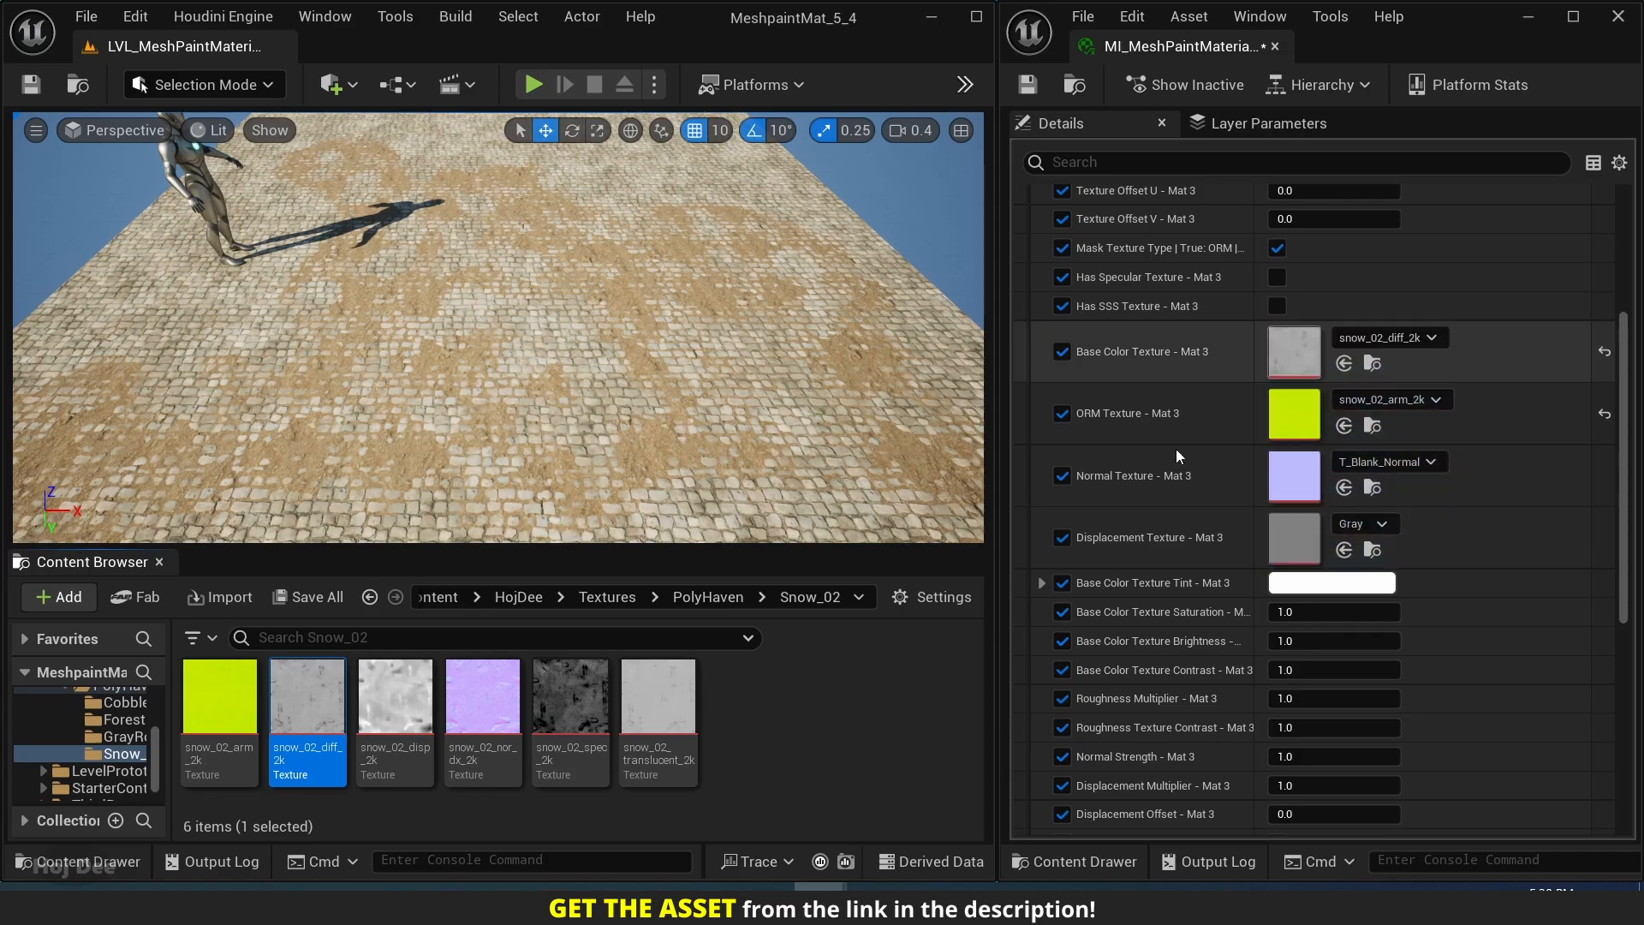
left_click(492, 715)
left_click_drag(492, 715, 1295, 476)
left_click(405, 702)
left_click_drag(405, 702, 1288, 539)
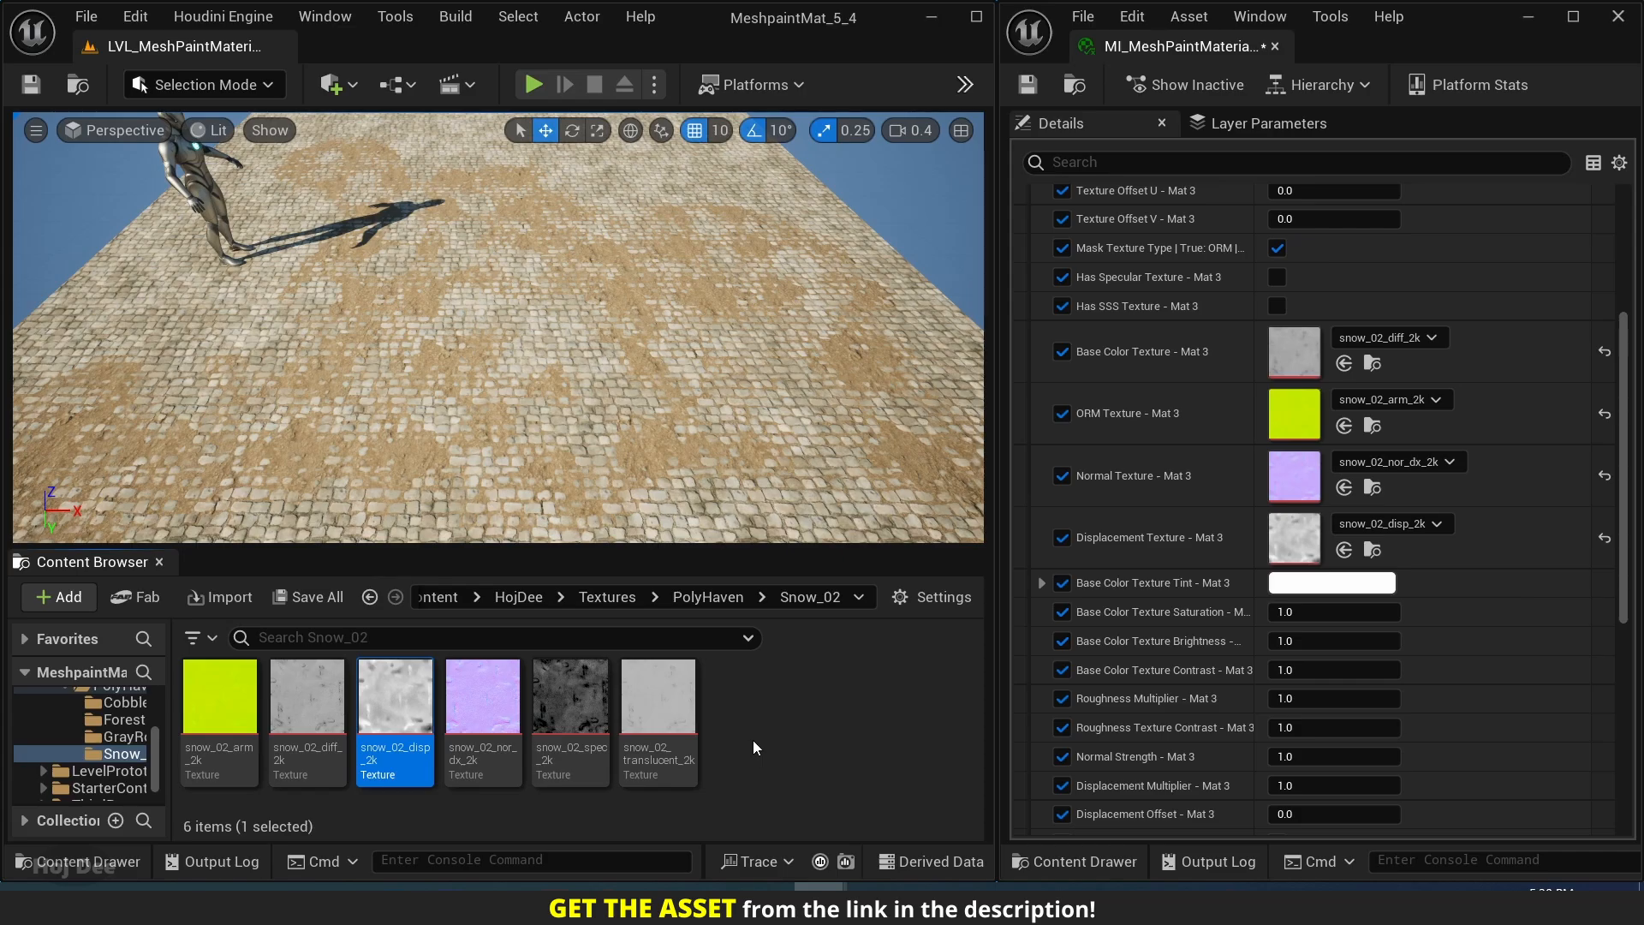
Turn on Has Specular Texture and Has SSS Texture for Mat 3 and enable the overrides of their texture slots.
left_click(1276, 278)
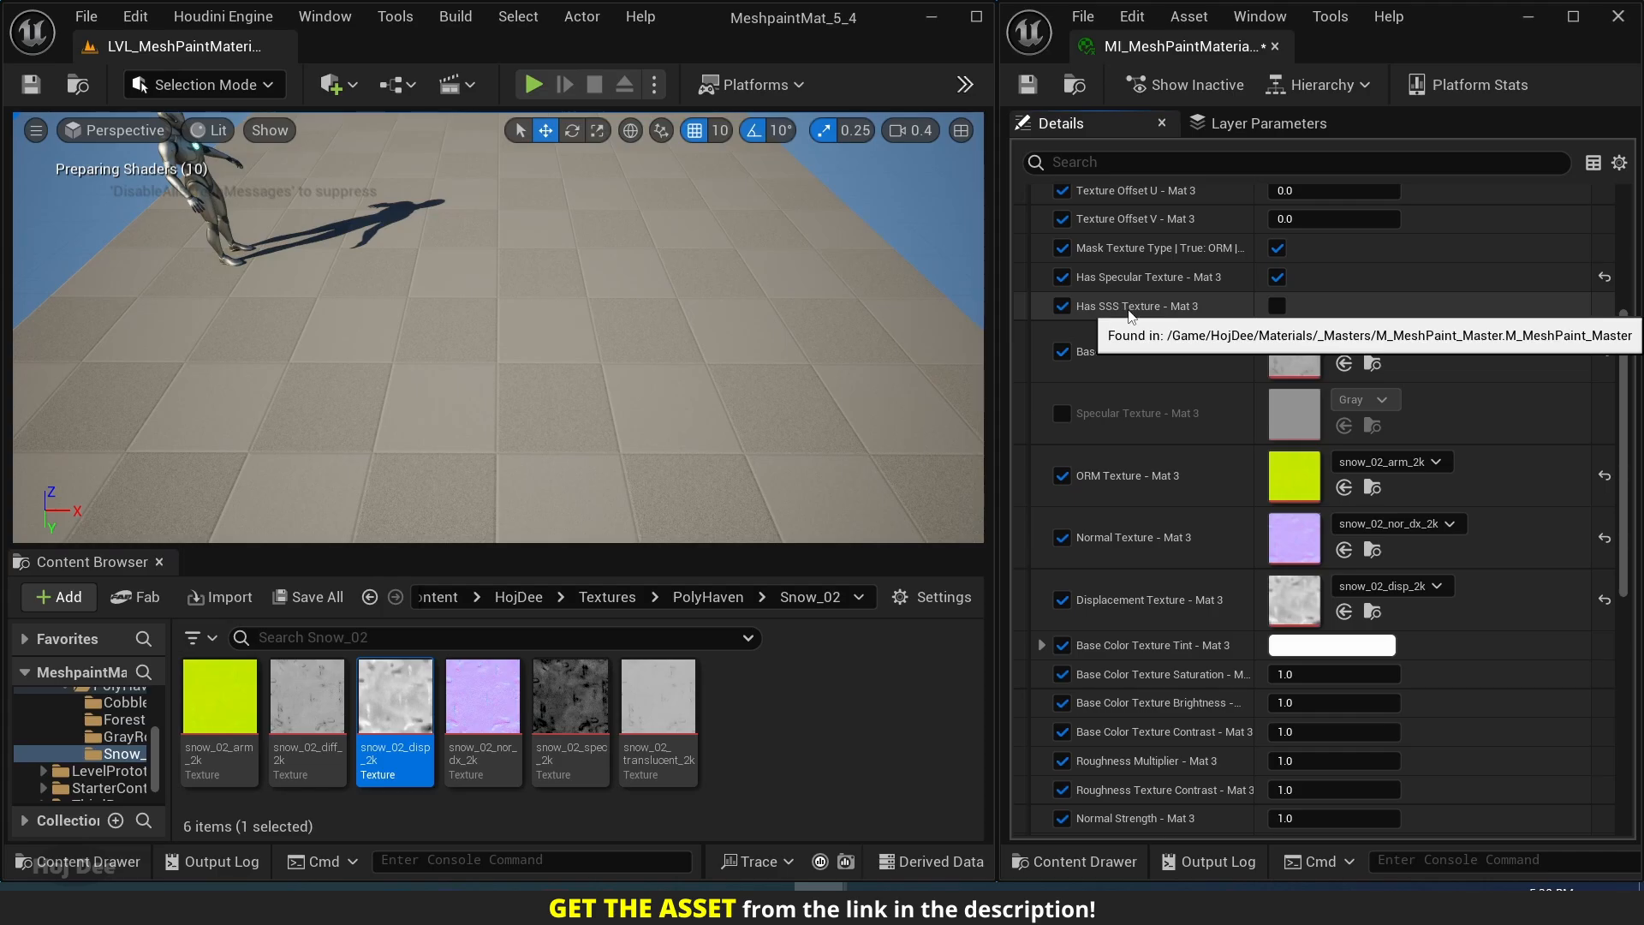
left_click(1276, 306)
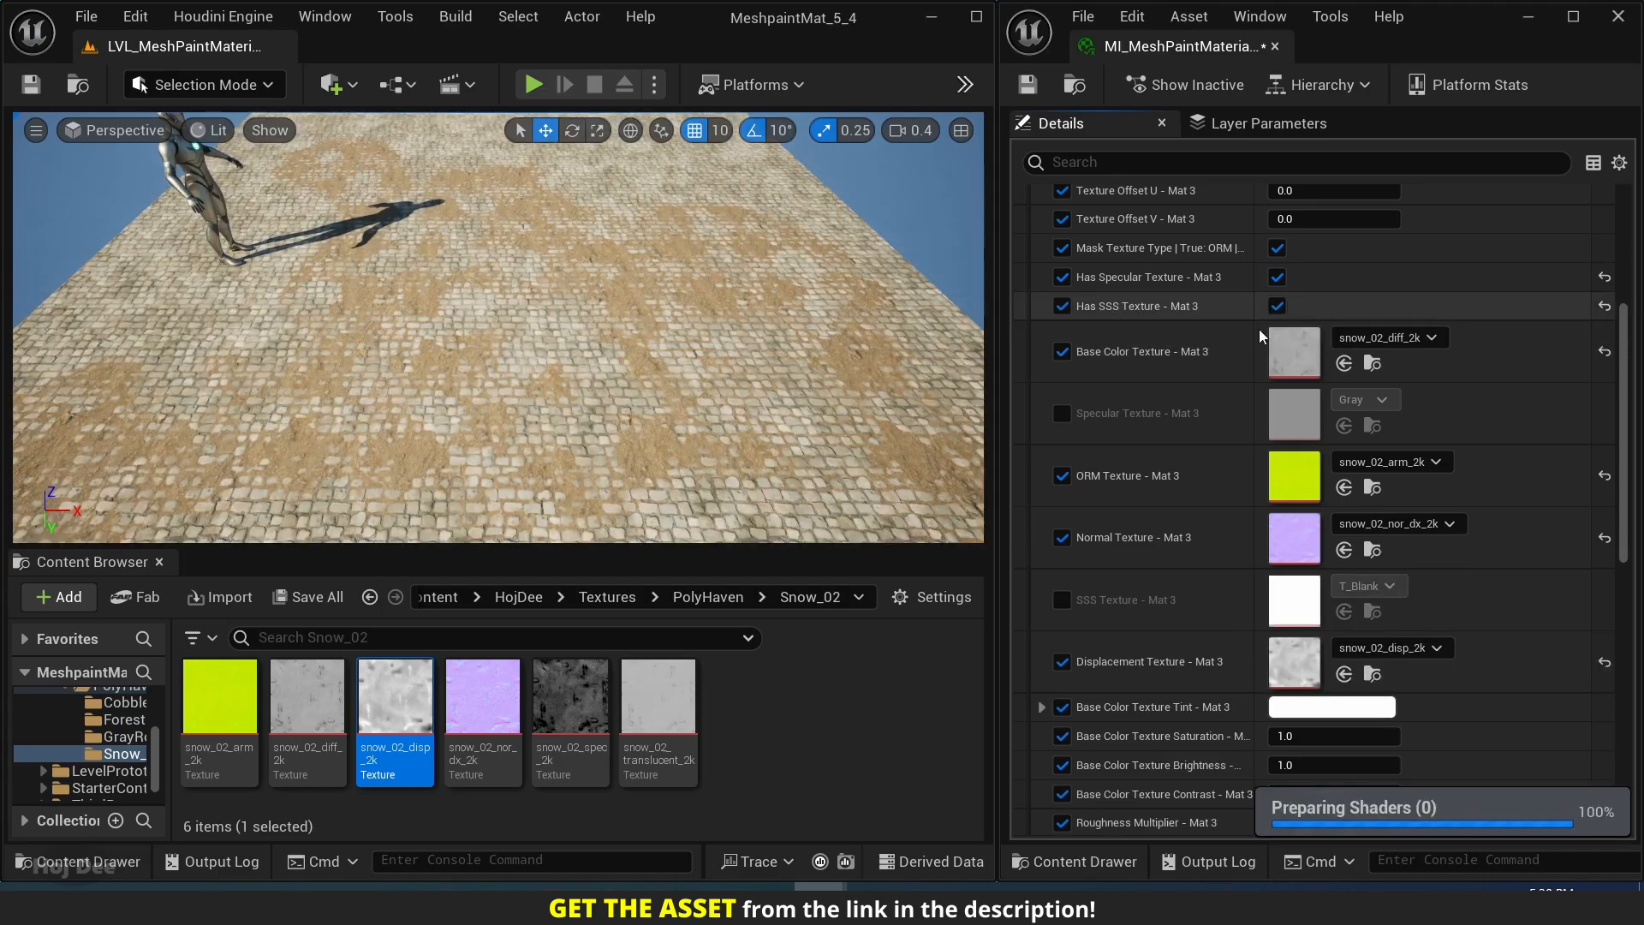
scroll(1114, 385, "down", 2)
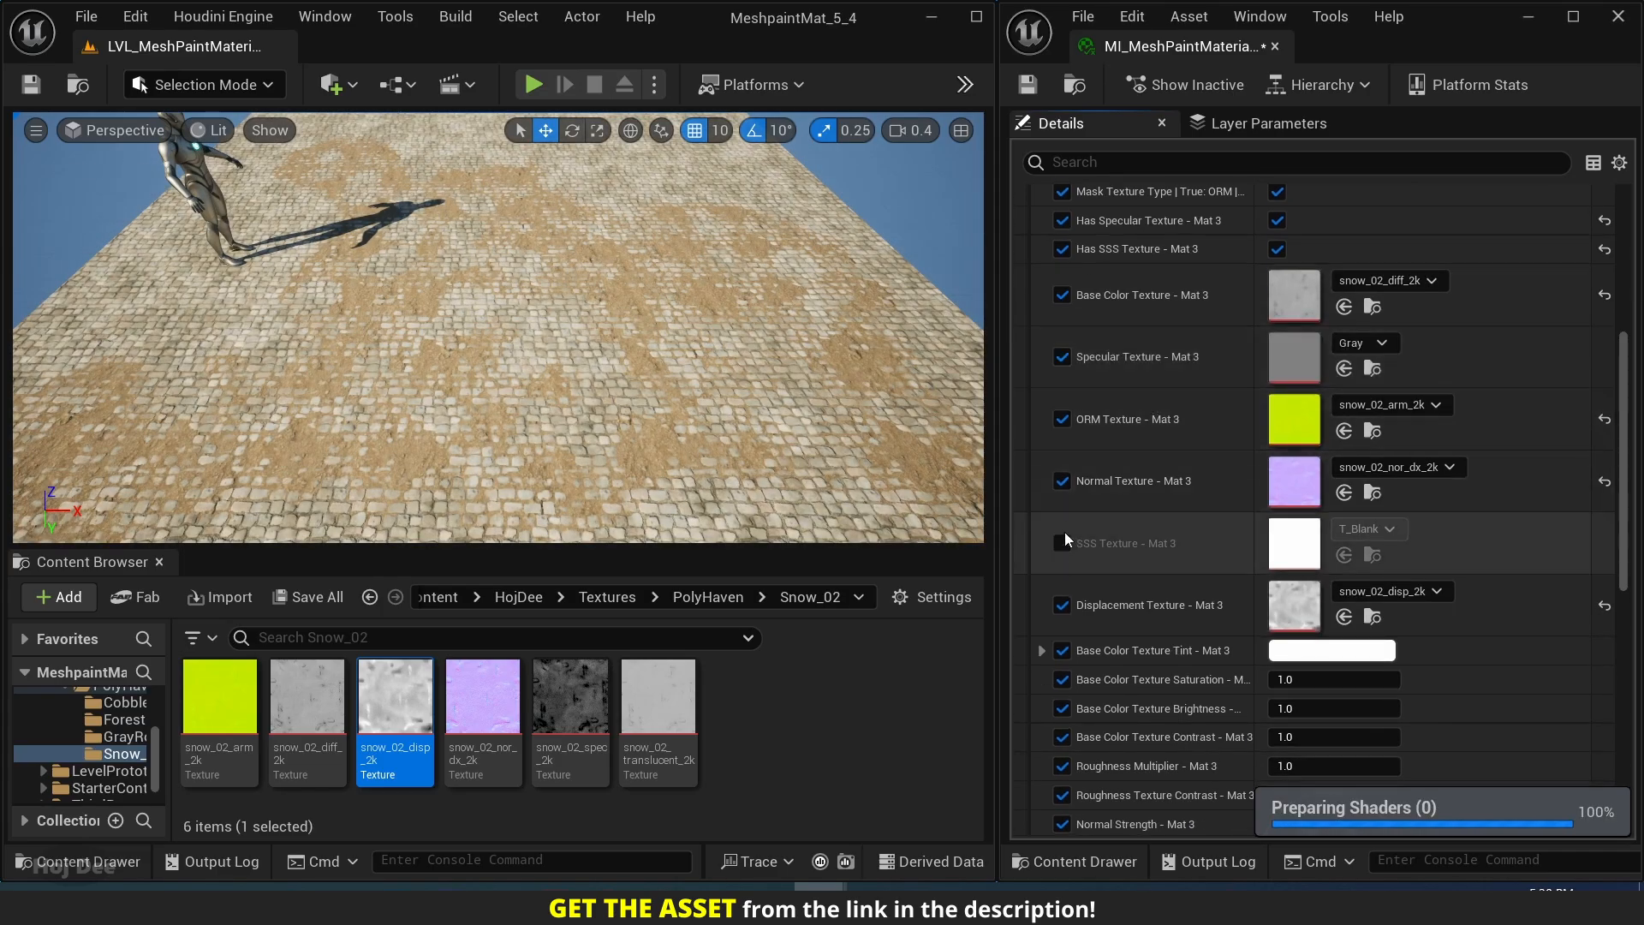
Assign snow_02_spec_2k to Mat 3's Specular Texture and snow_02_translucent_2k to its SSS Texture.
left_click(568, 707)
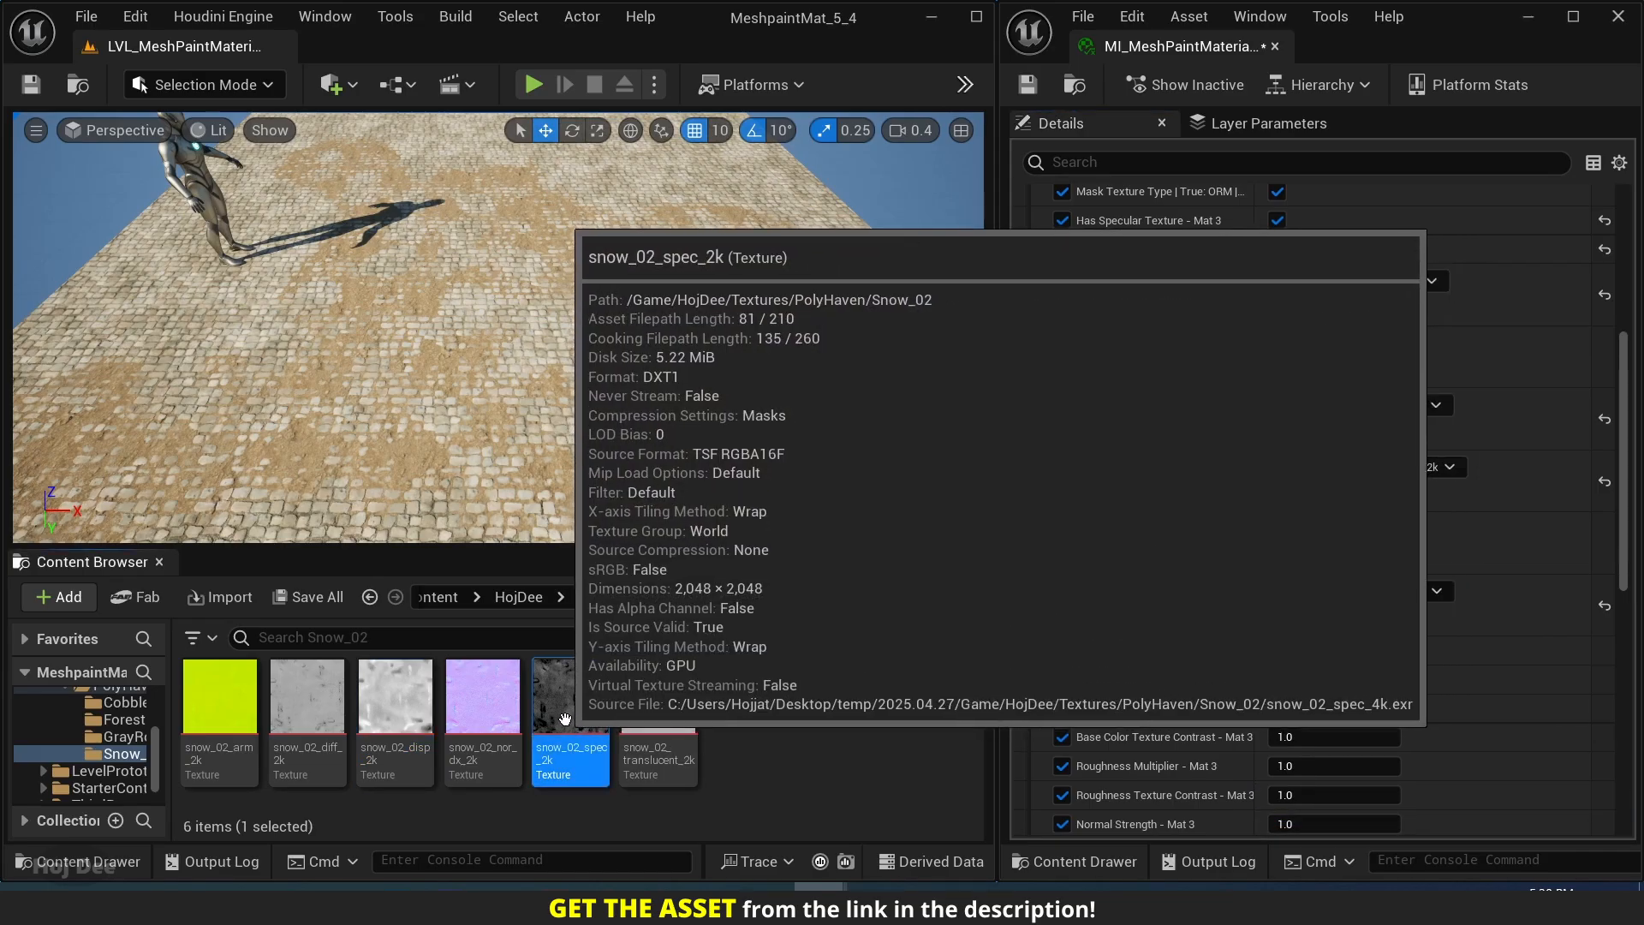
left_click_drag(568, 713, 1302, 361)
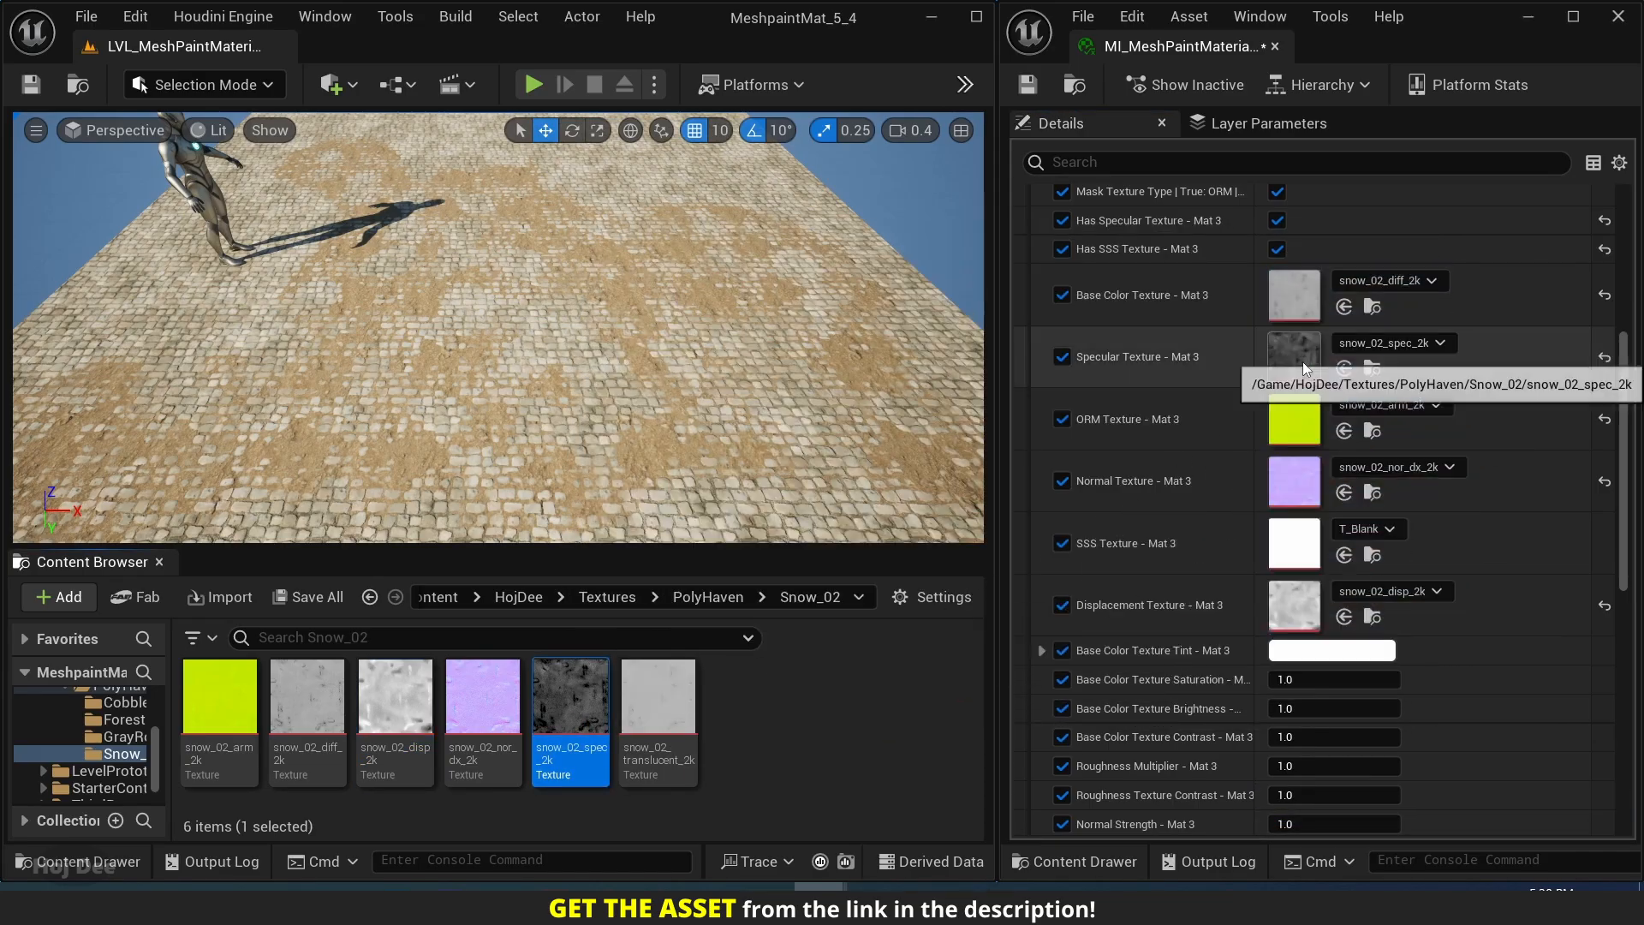
left_click(668, 711)
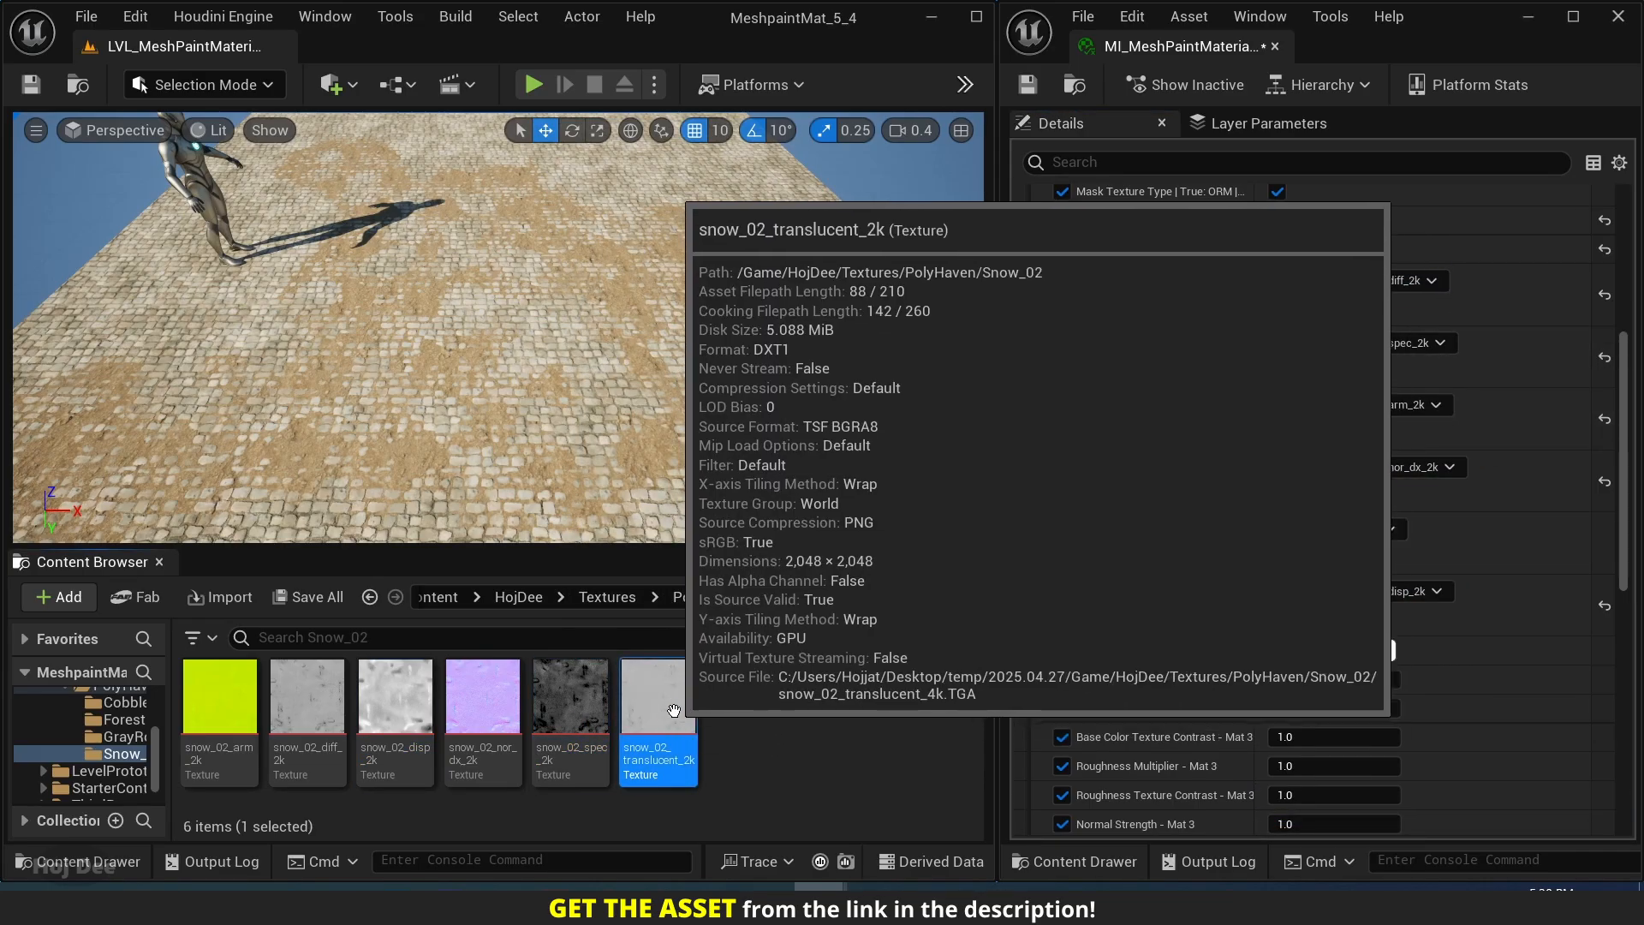
left_click_drag(673, 713, 1289, 548)
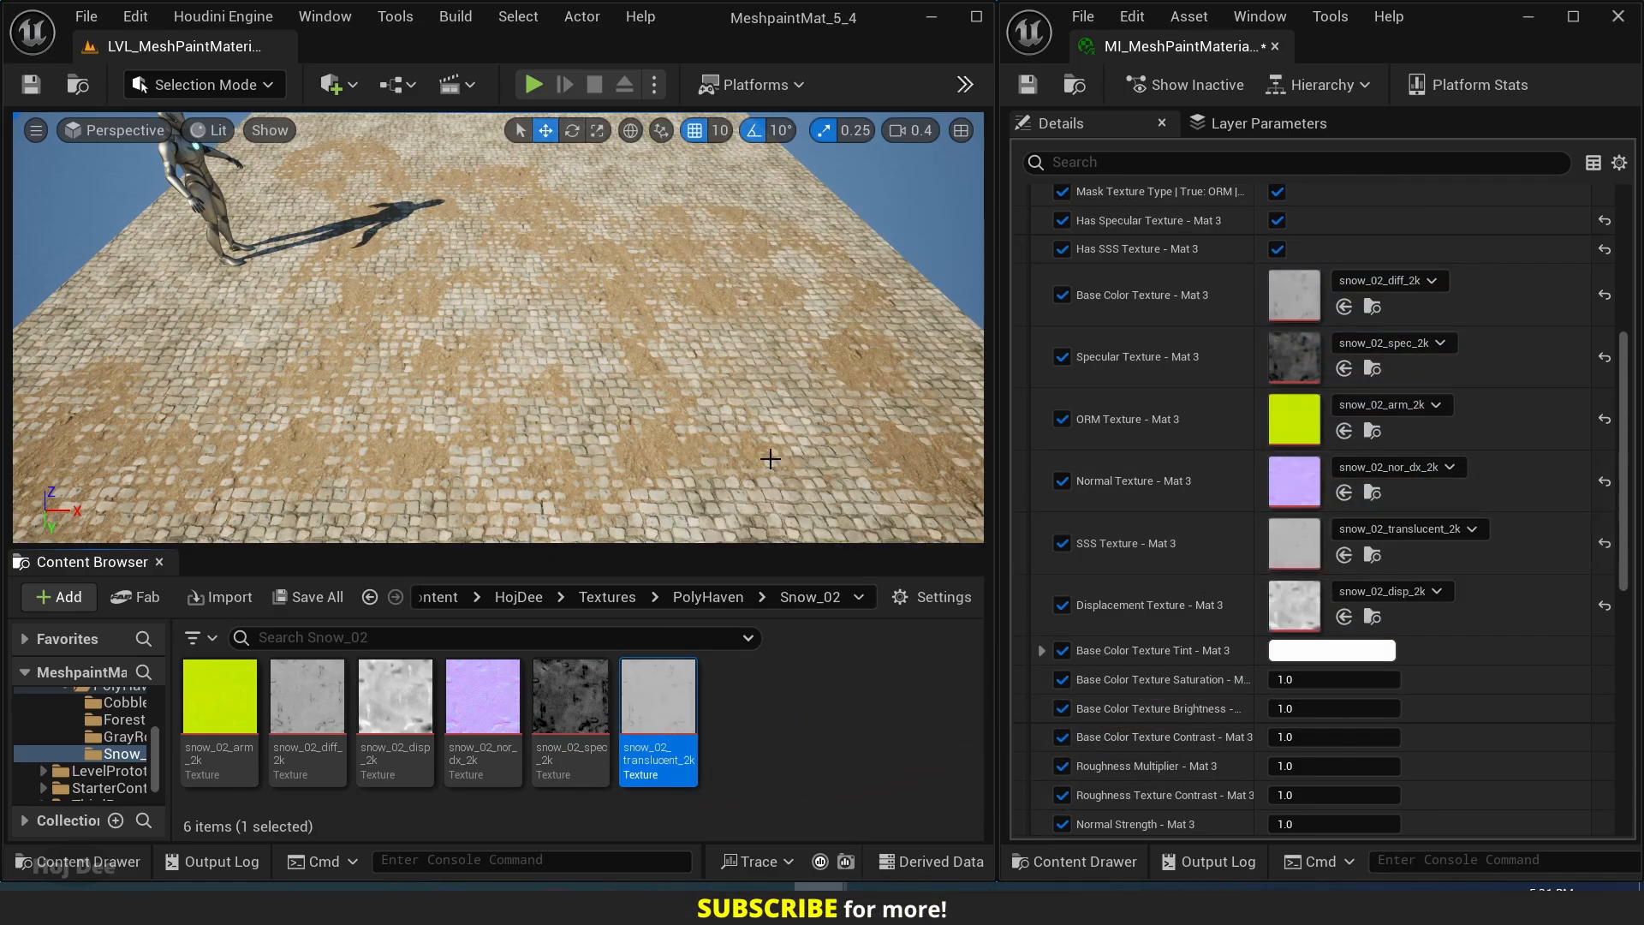
Enlarge the level viewport, reveal the Outliner beside it and switch the editor to Mesh Paint mode.
left_click_drag(464, 549, 464, 738)
left_click_drag(8, 374, 343, 374)
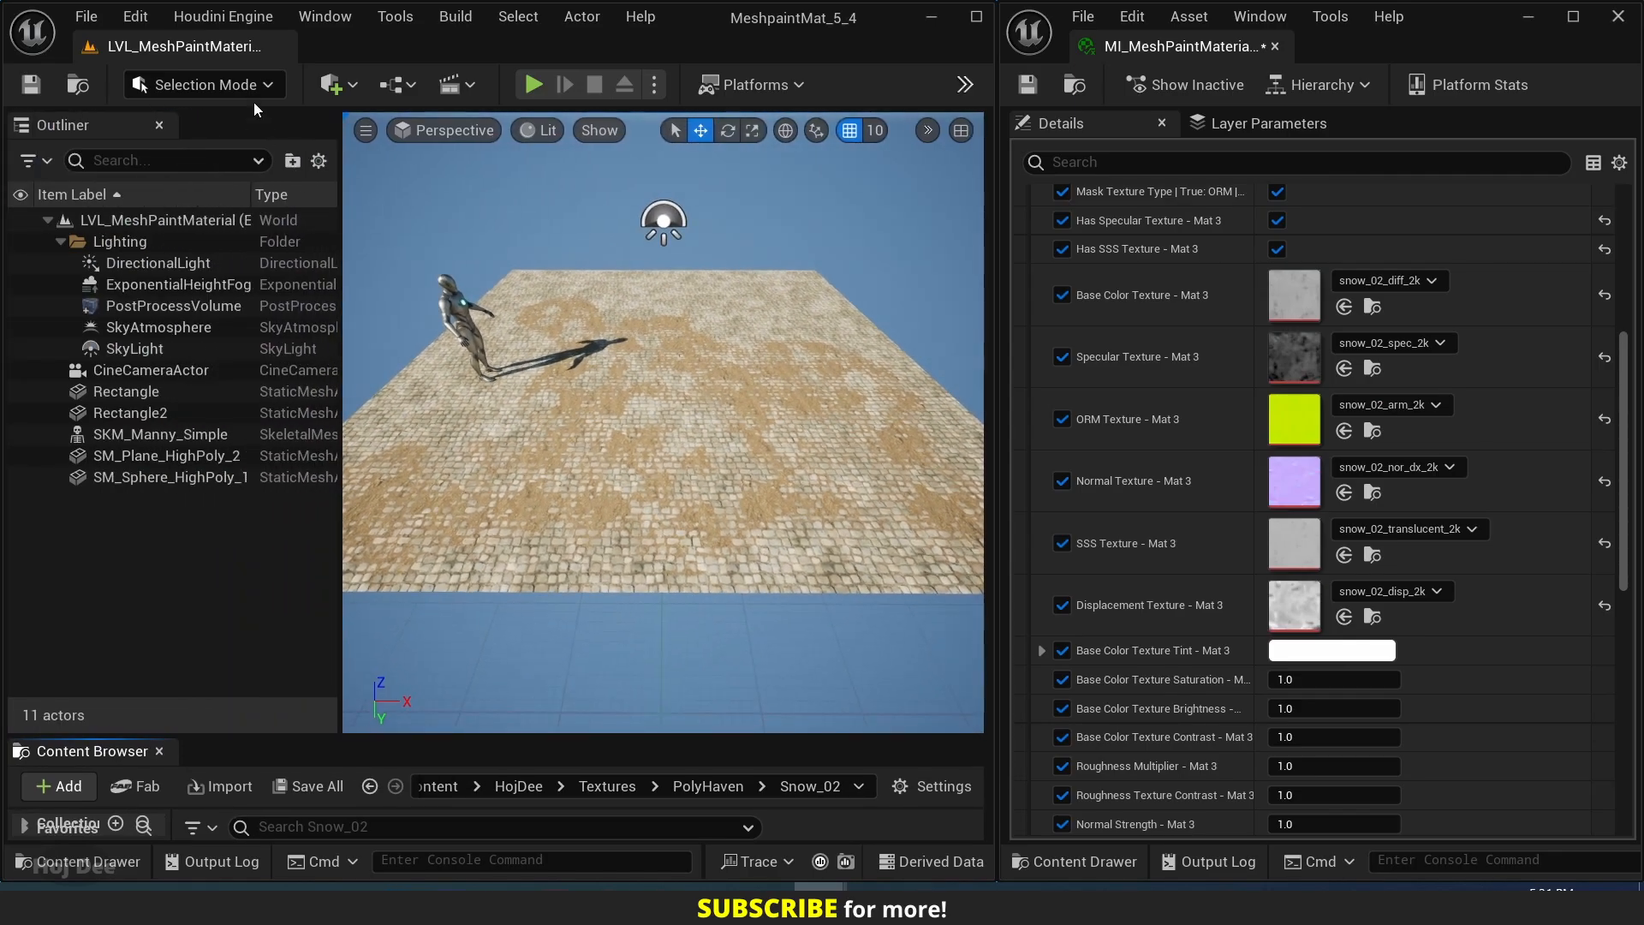
left_click(249, 89)
left_click(238, 189)
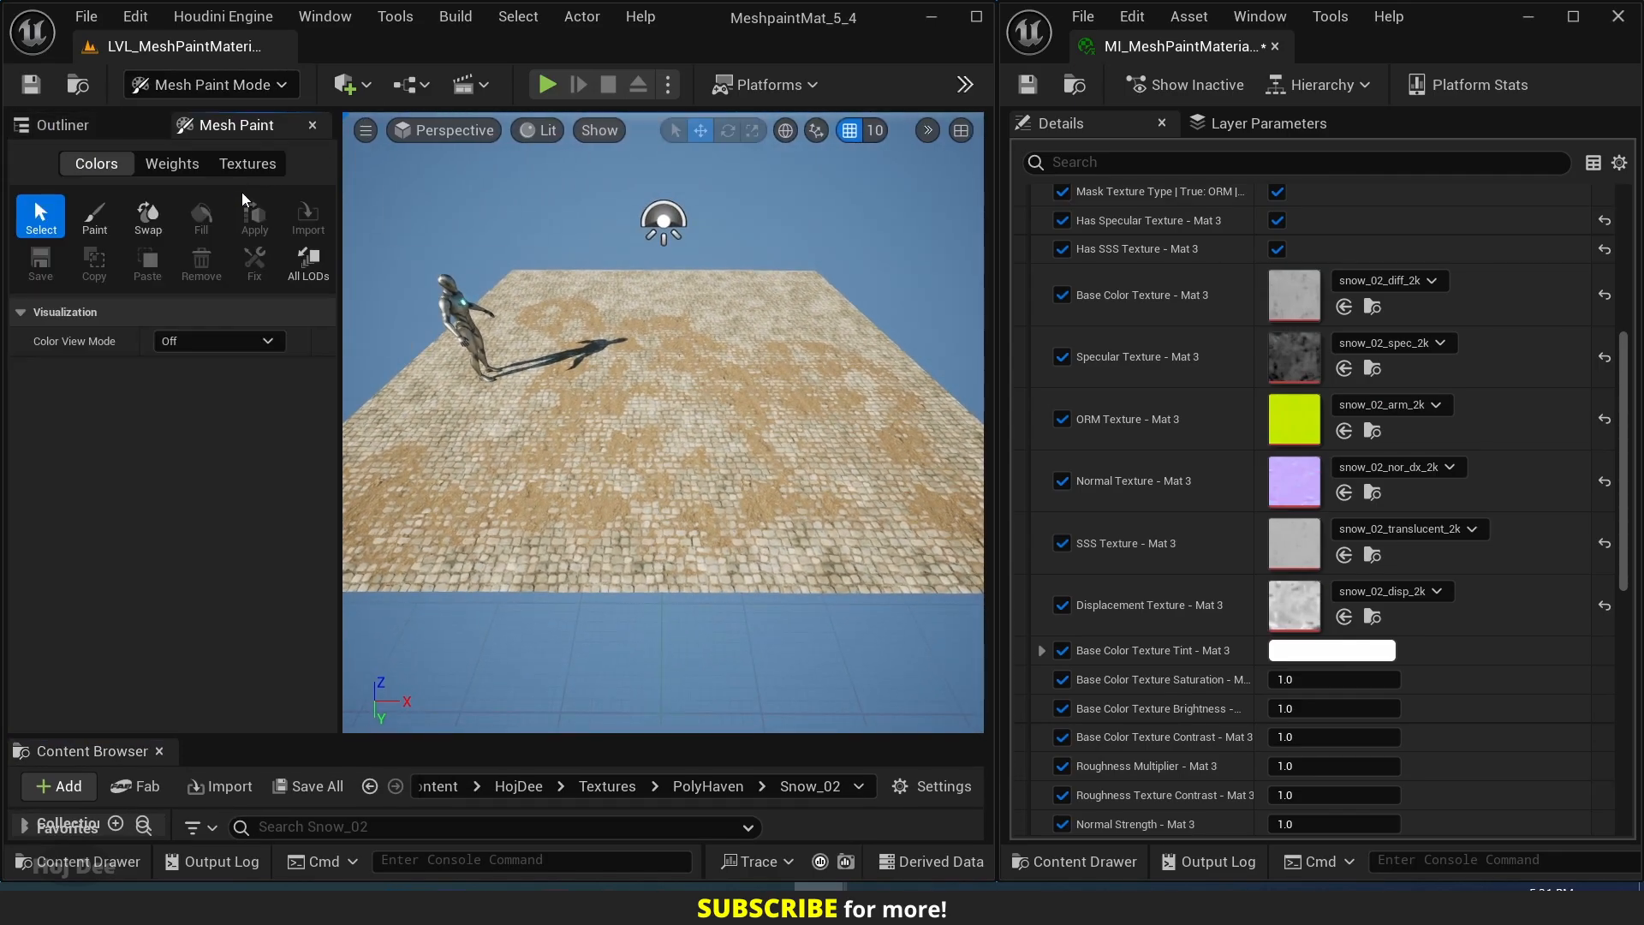
Activate the Paint tool and restrict color painting to the Green channel only.
left_click(94, 221)
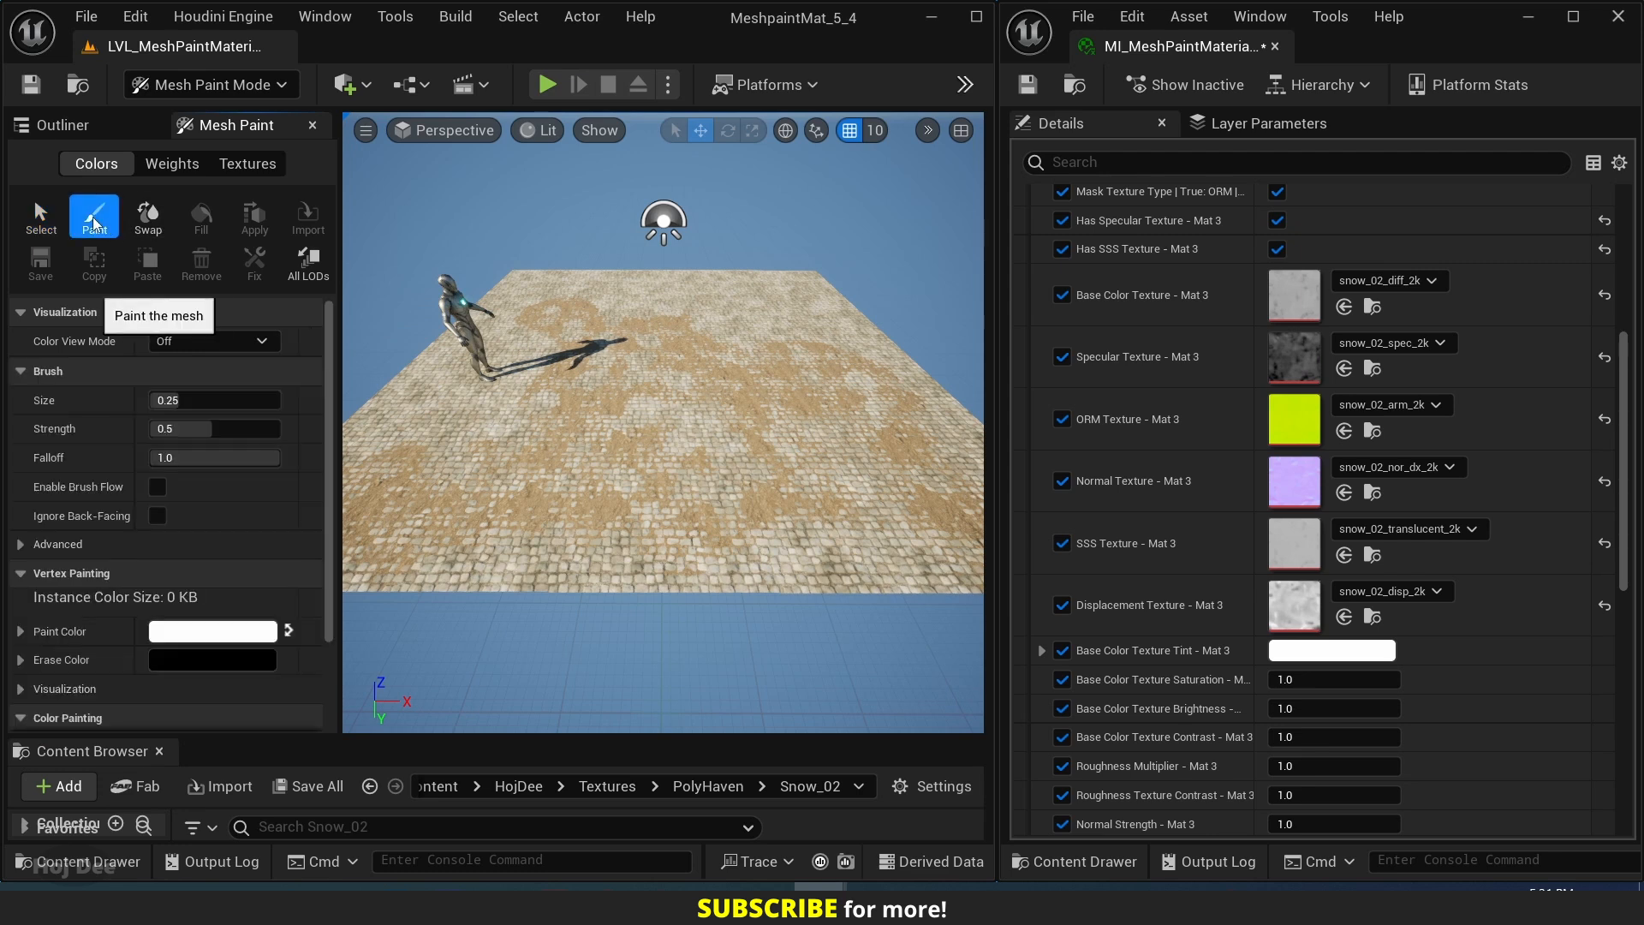
scroll(128, 394, "down", 2)
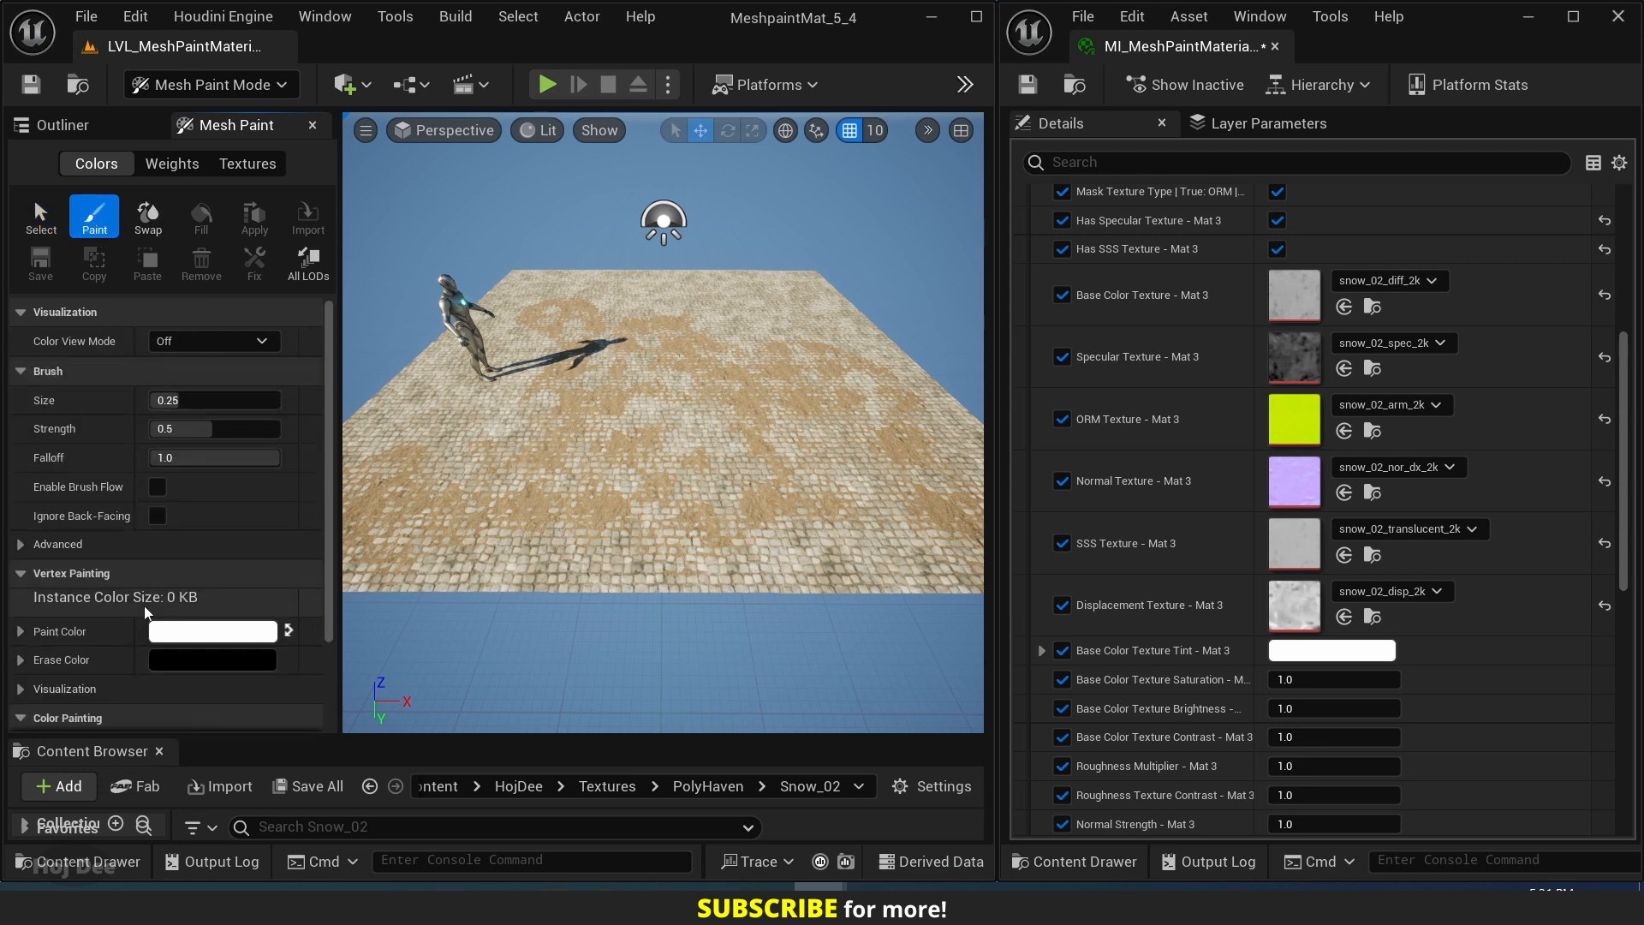
scroll(148, 600, "down", 2)
left_click(158, 624)
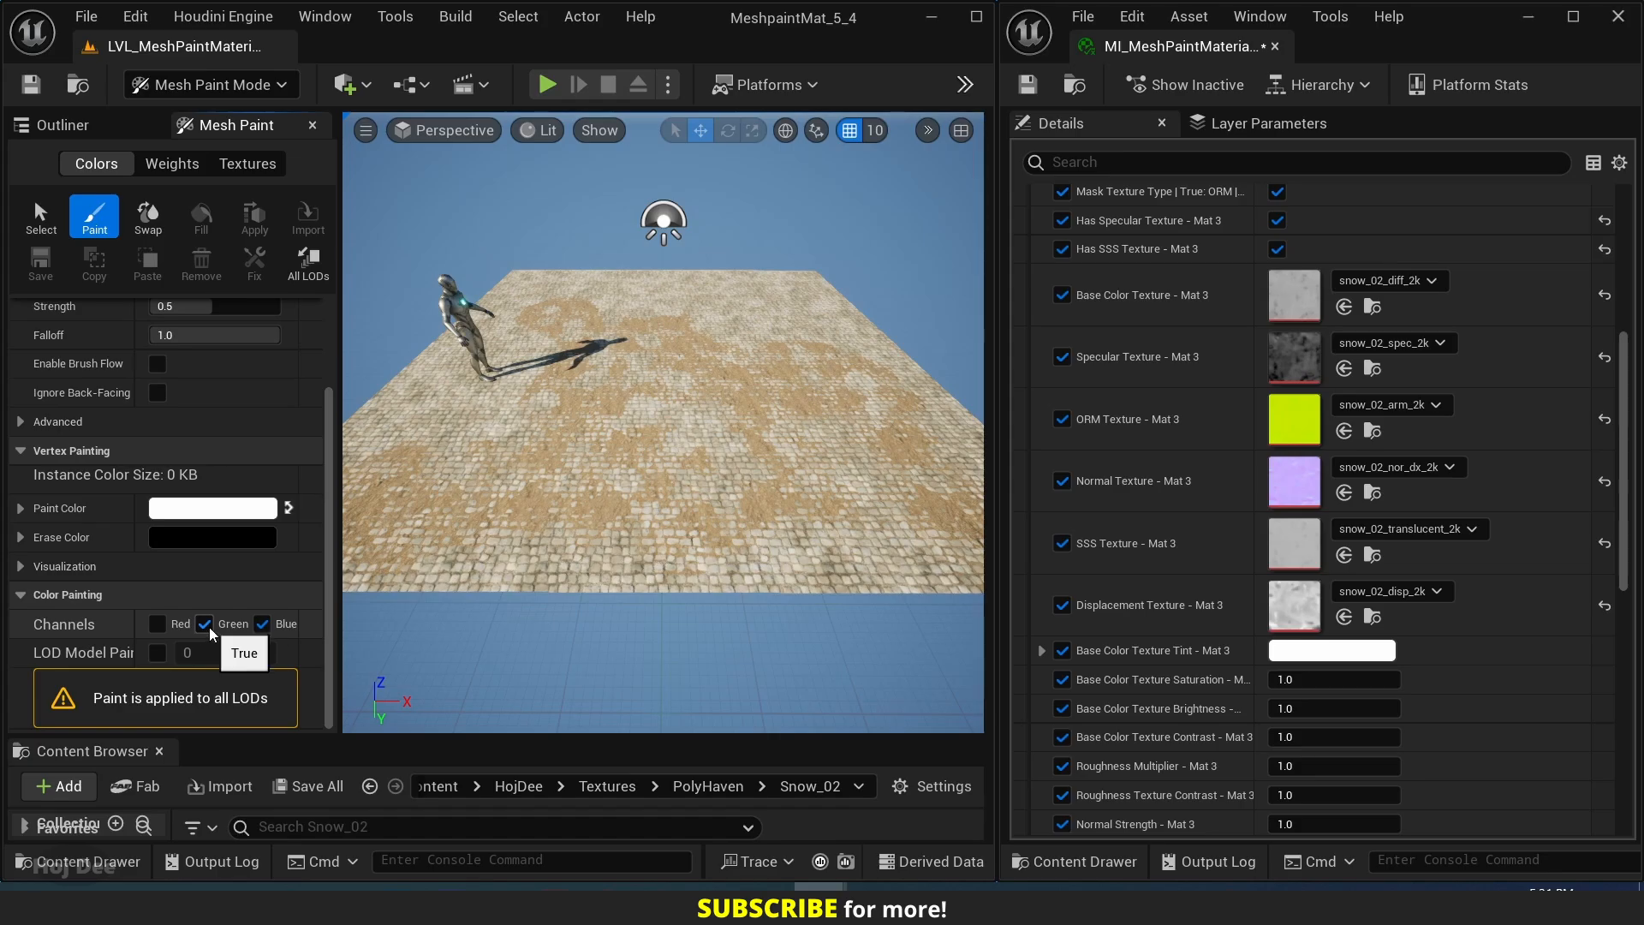
left_click(262, 624)
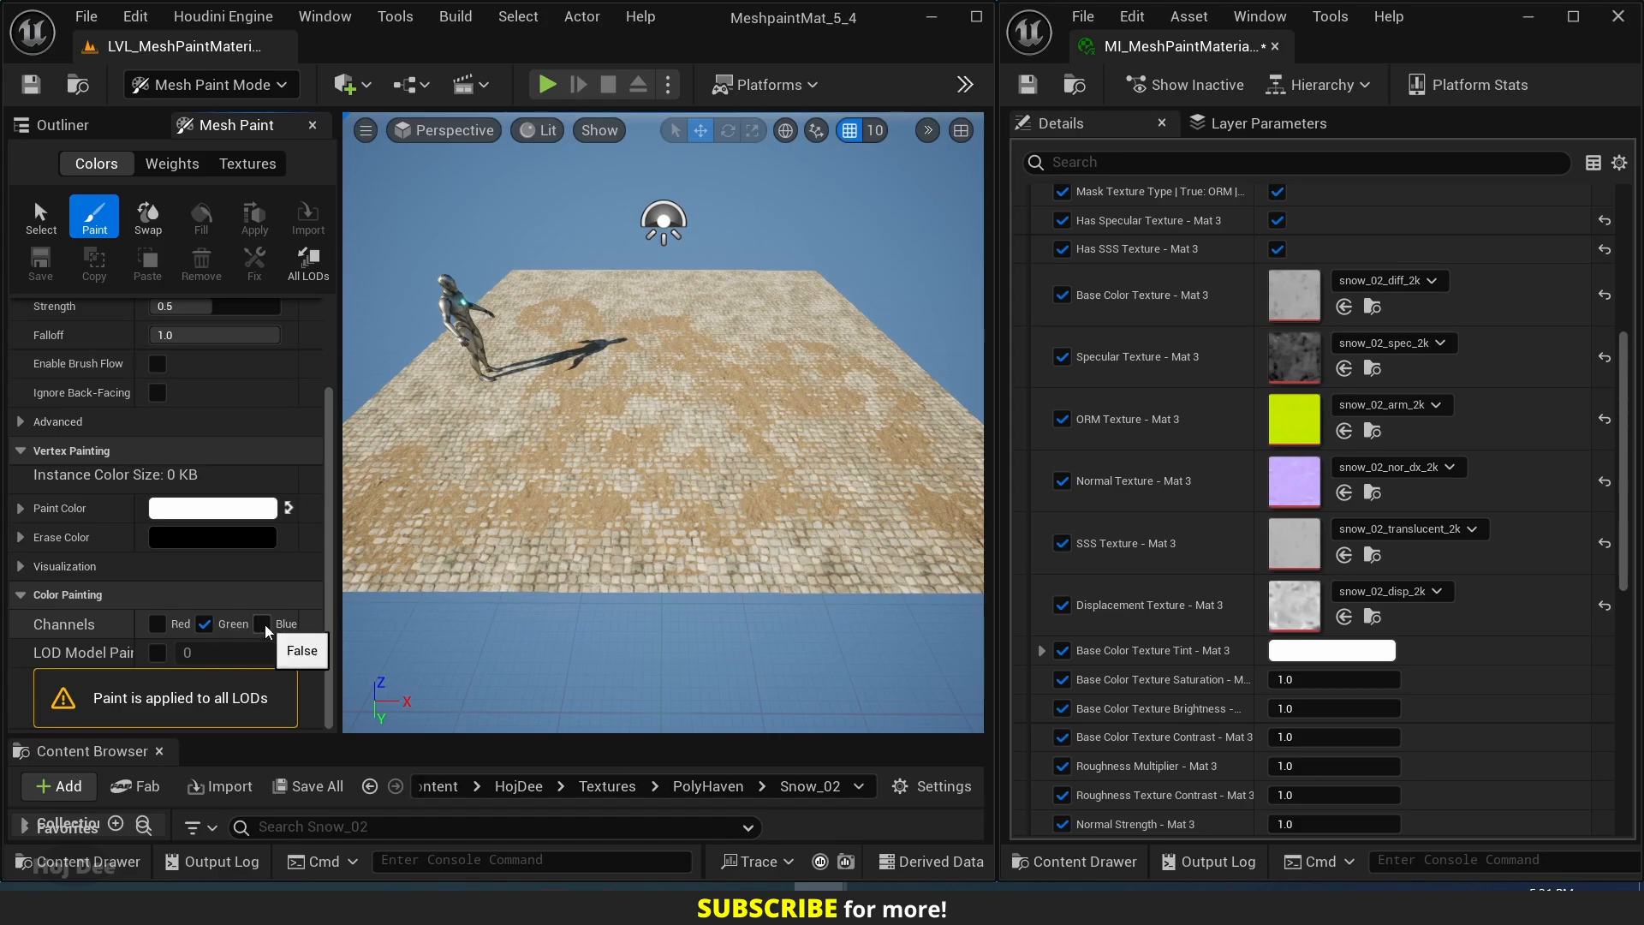
Select the cobblestone plane as the mesh to paint and reactivate the Paint tool.
mouse_move(601, 489)
right_mouse_down()
mouse_move(548, 489)
mouse_move(548, 475)
mouse_move(601, 489)
right_mouse_up()
key("w")
left_click(45, 219)
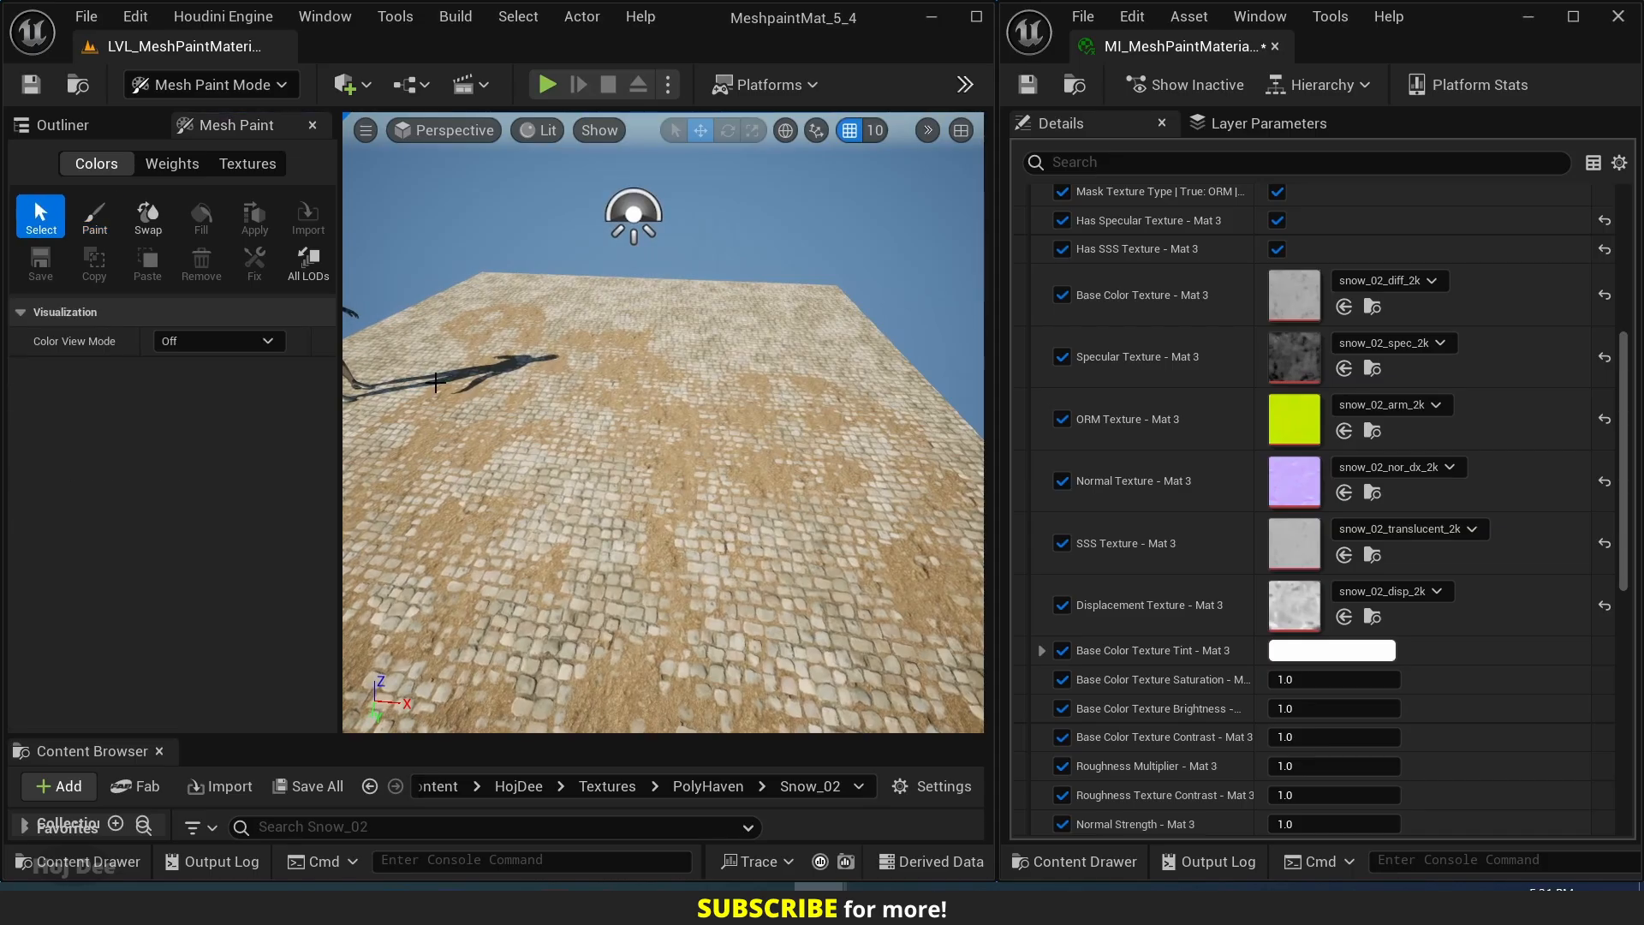
left_click(95, 219)
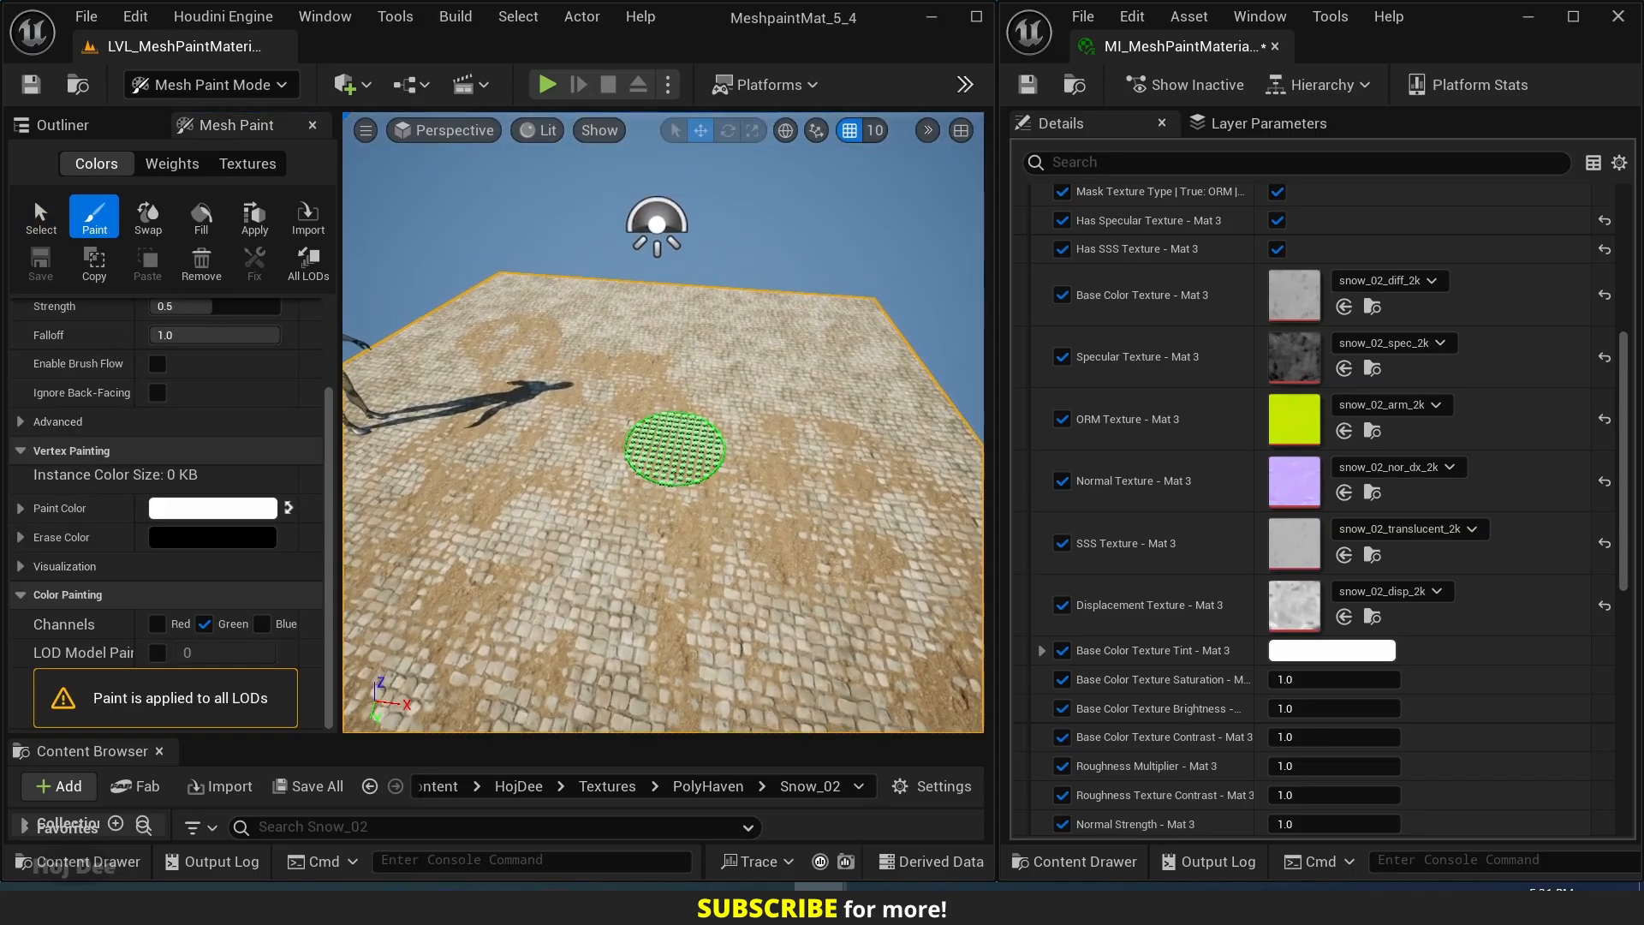
Try to paint the snow layer onto the cobblestone plane with the white paint color.
key("w")
right_click_drag(666, 523, 723, 412)
mouse_move(723, 413)
left_mouse_down()
mouse_move(734, 365)
mouse_move(704, 430)
left_mouse_up()
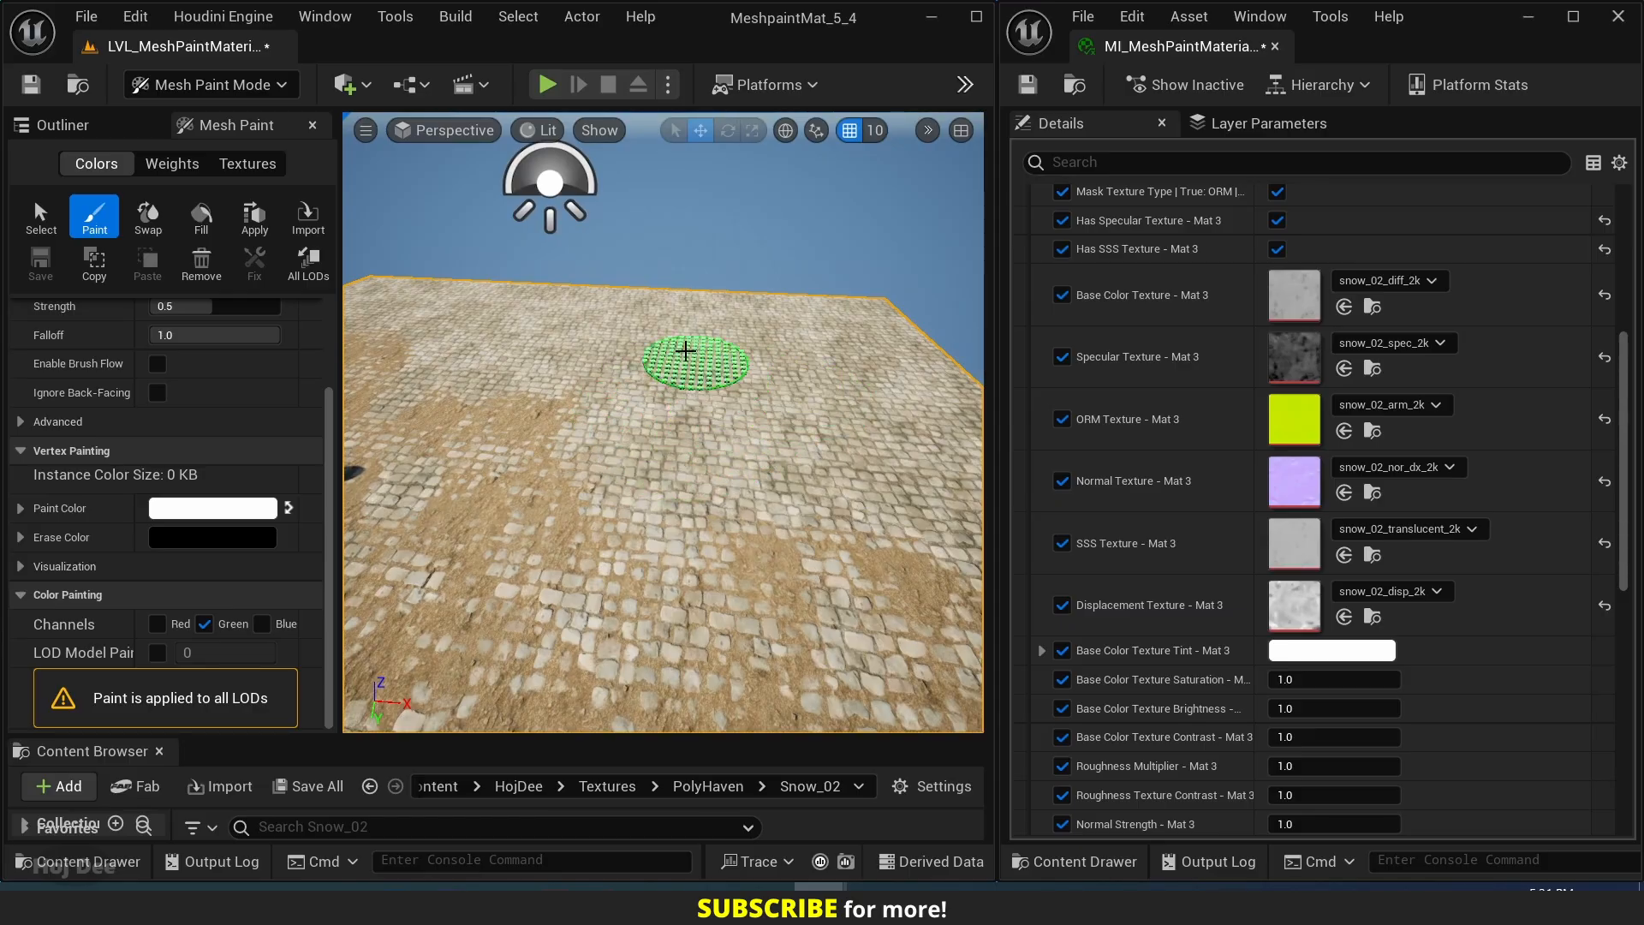
key("w")
right_click_drag(685, 350, 643, 393)
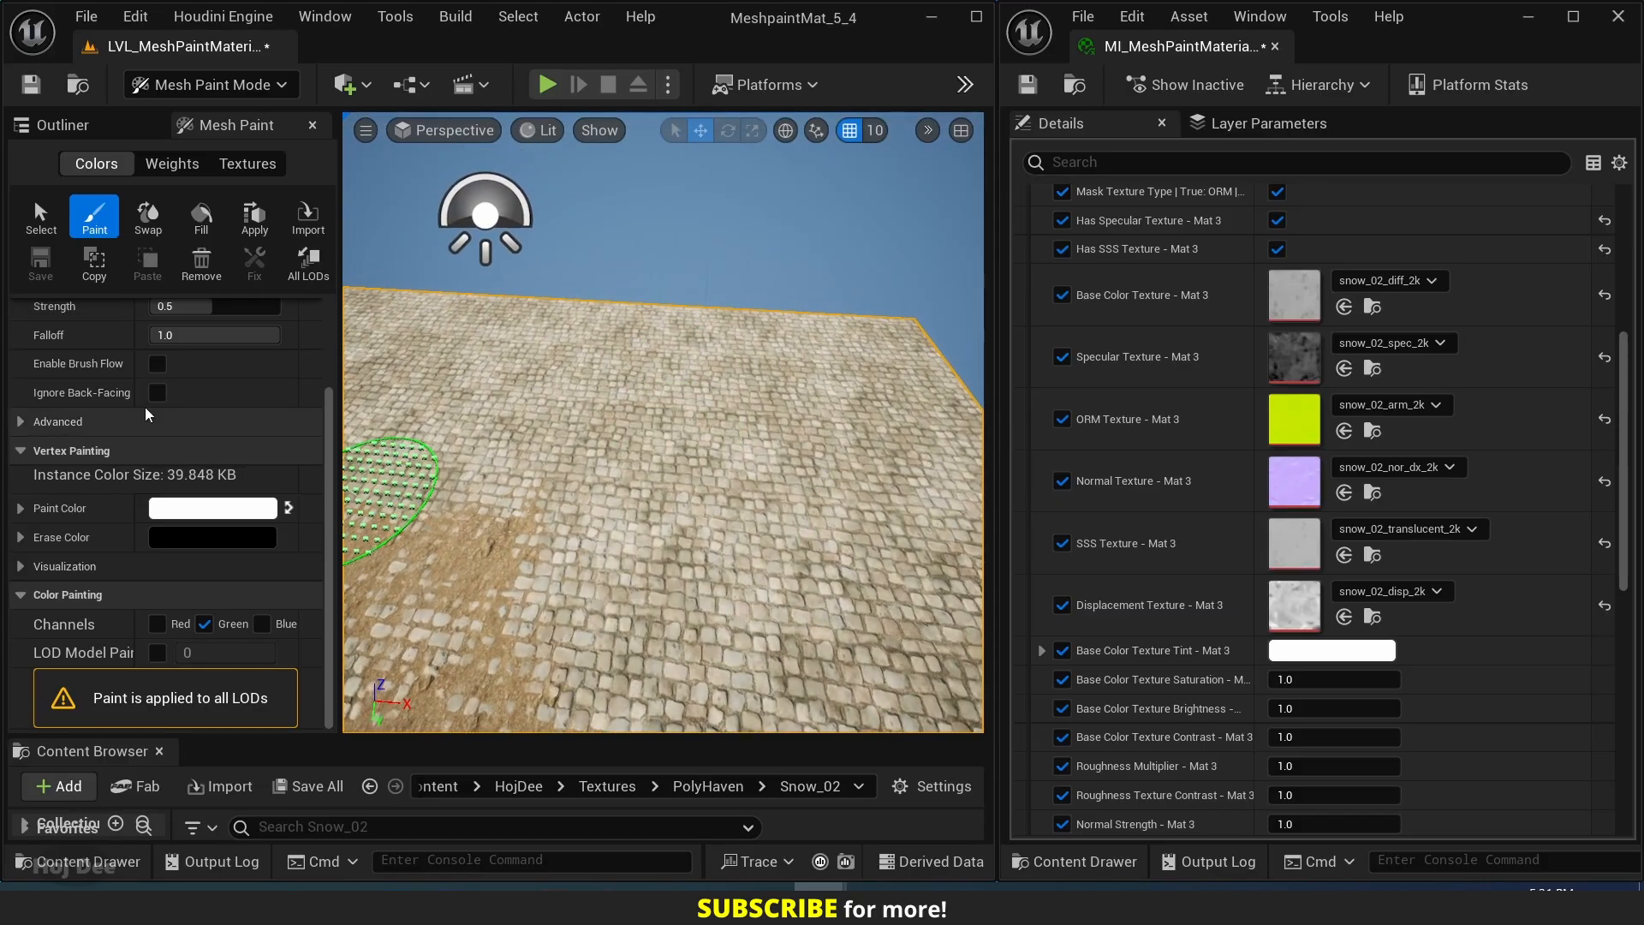
Set the brush strength to about 0.8, swap the paint and erase colors, and paint a snow patch on the plane's far area.
scroll(146, 408, "up", 3)
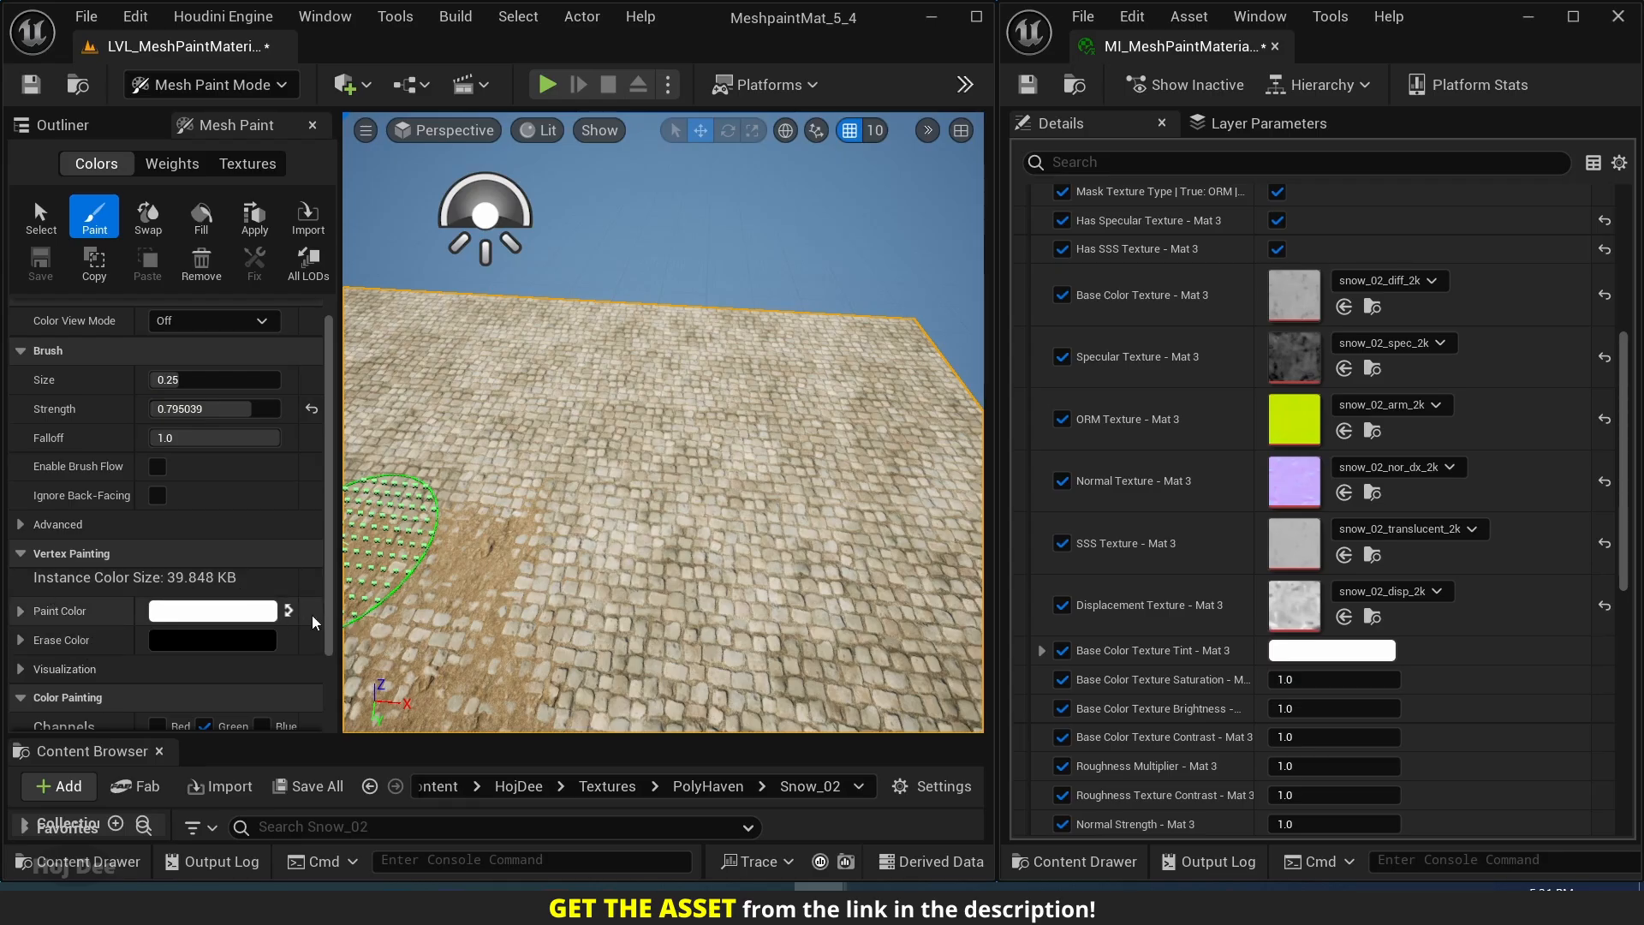
left_click(288, 611)
mouse_move(676, 428)
left_mouse_down()
mouse_move(685, 471)
mouse_move(736, 402)
mouse_move(546, 399)
mouse_move(677, 480)
mouse_move(839, 437)
mouse_move(634, 337)
left_mouse_up()
left_click_drag(540, 375, 501, 413)
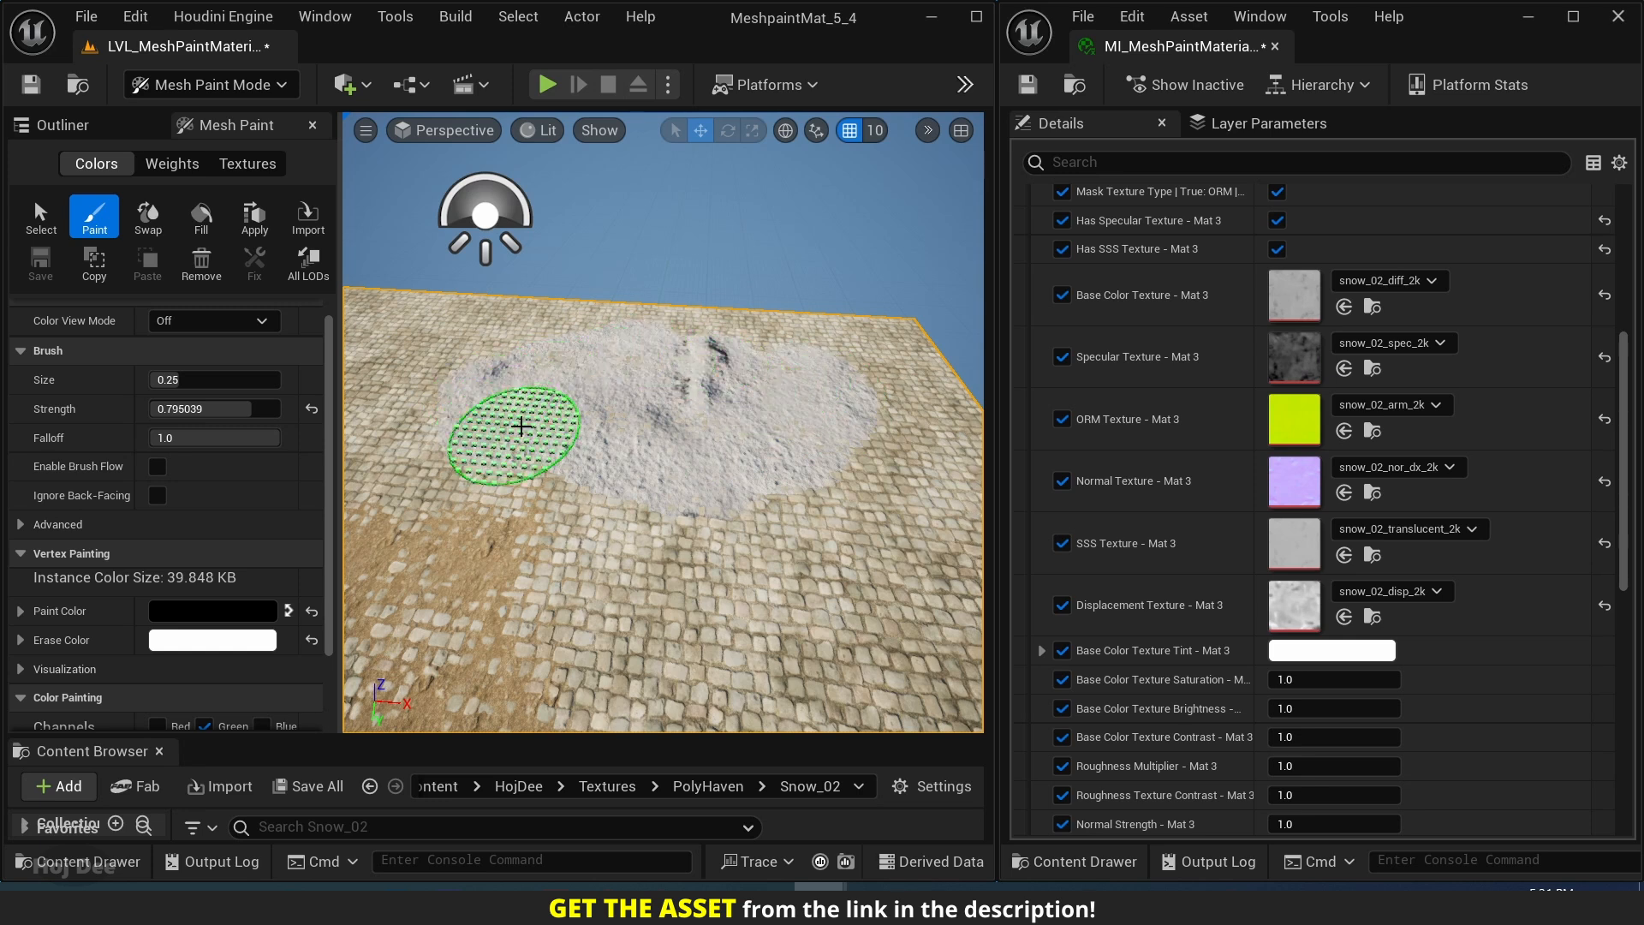
Extend the snow patch toward the plane's near area and set Texture Size - Mat 3 to 0.15.
mouse_move(607, 443)
left_mouse_down()
mouse_move(753, 477)
mouse_move(814, 517)
left_mouse_up()
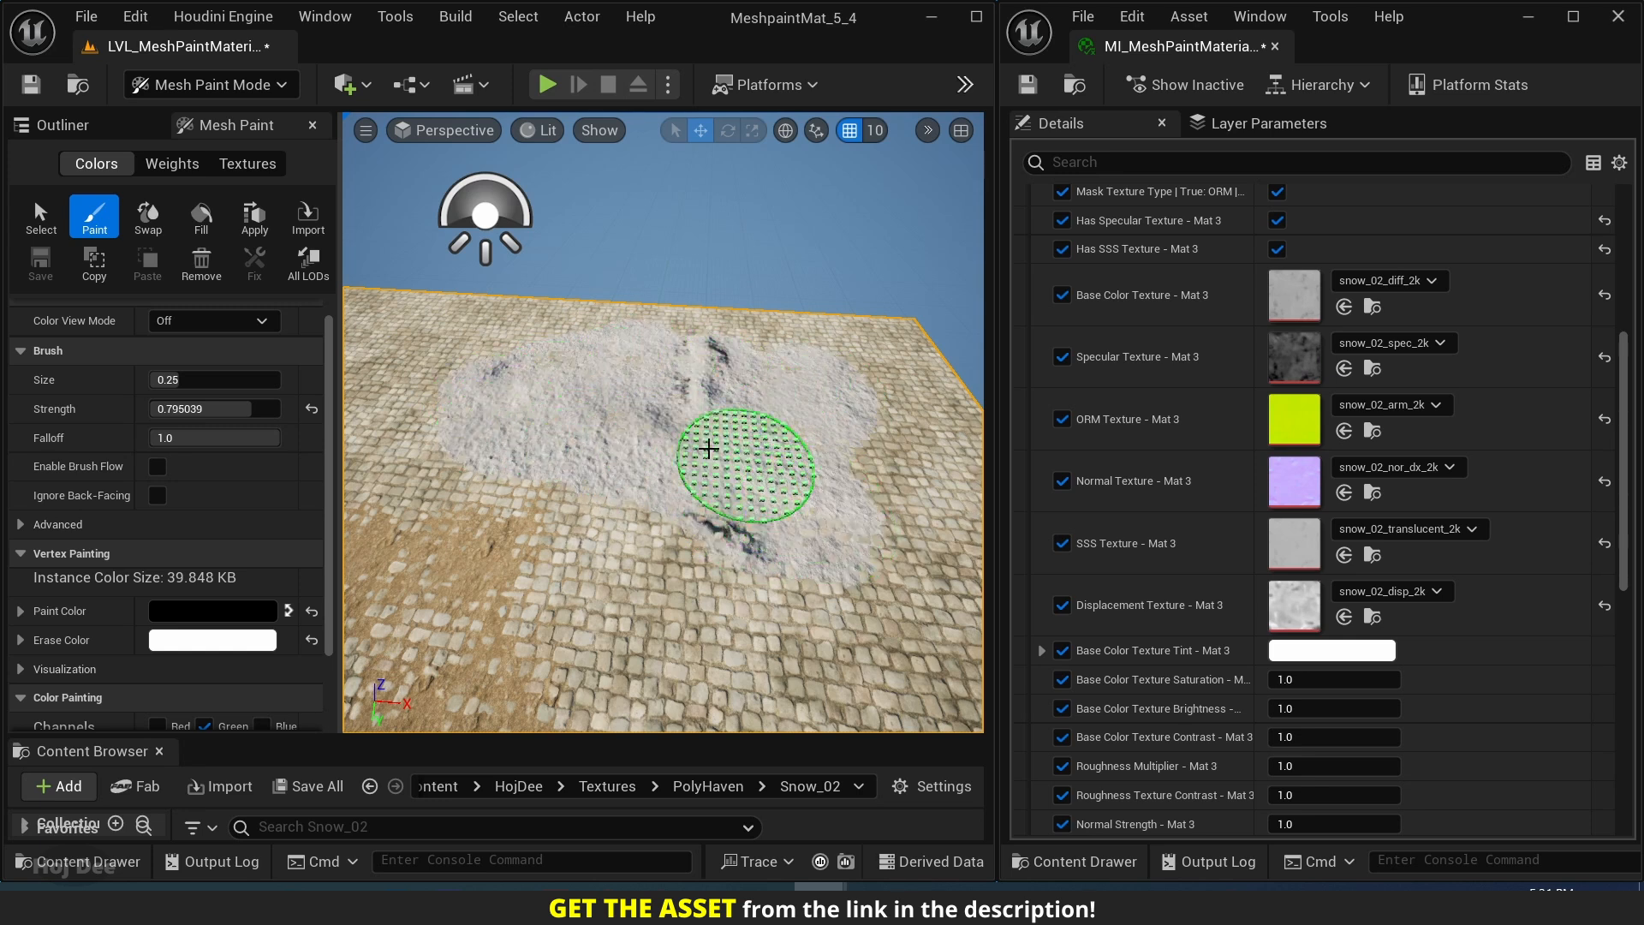
scroll(1177, 328, "up", 5)
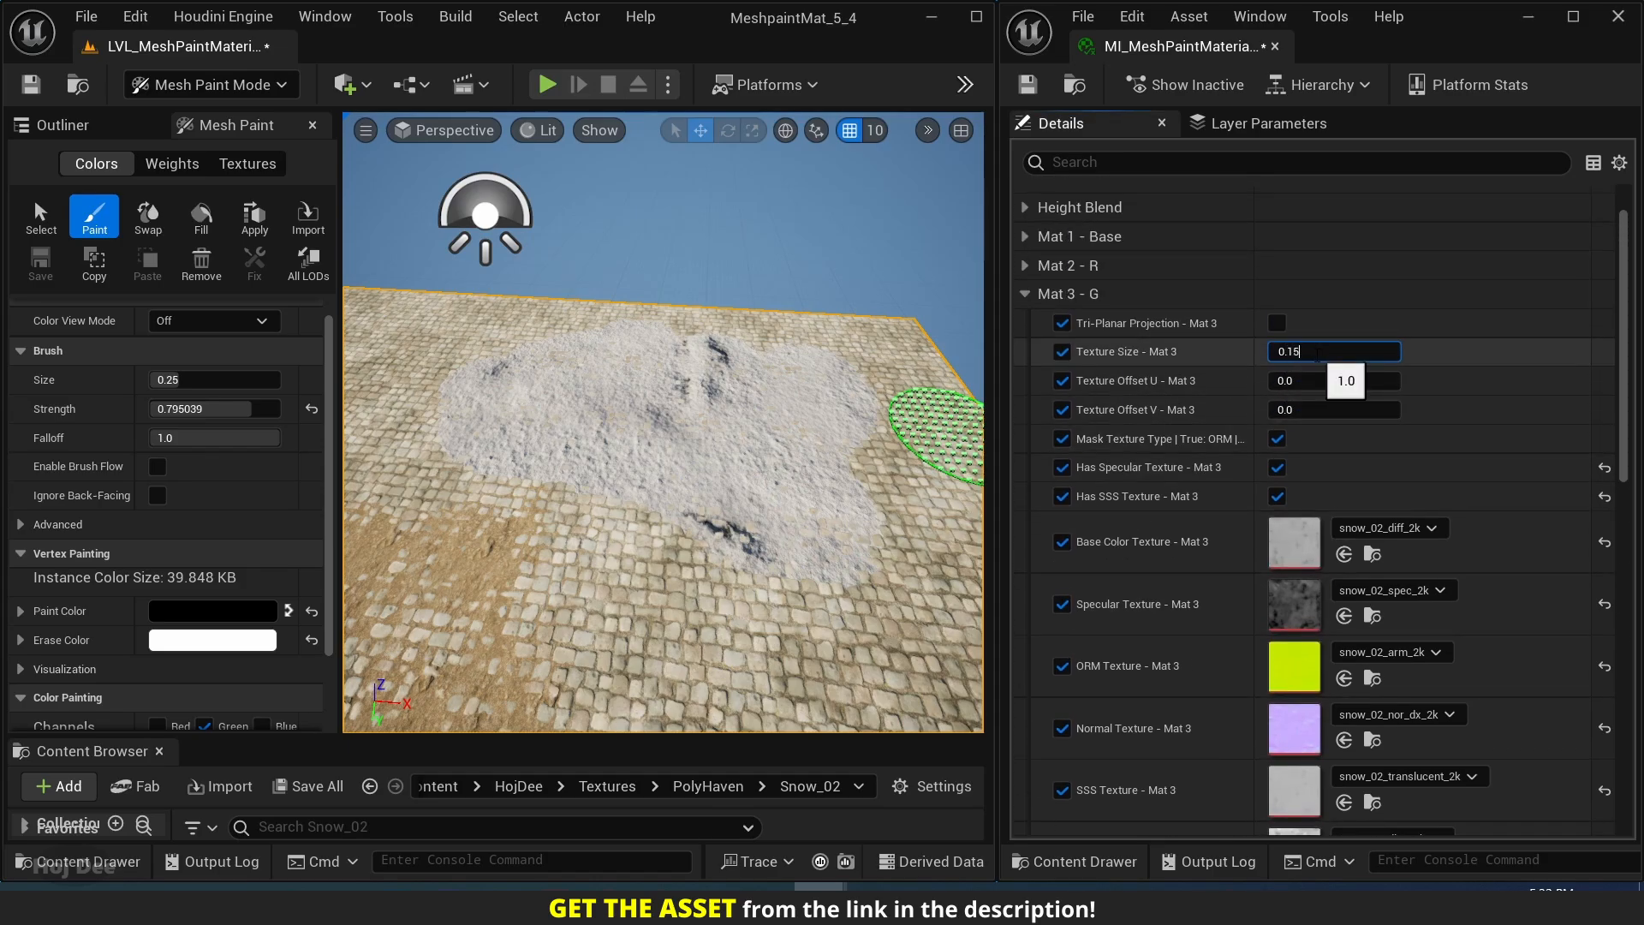
key("Return")
scroll(658, 395, "up", 8)
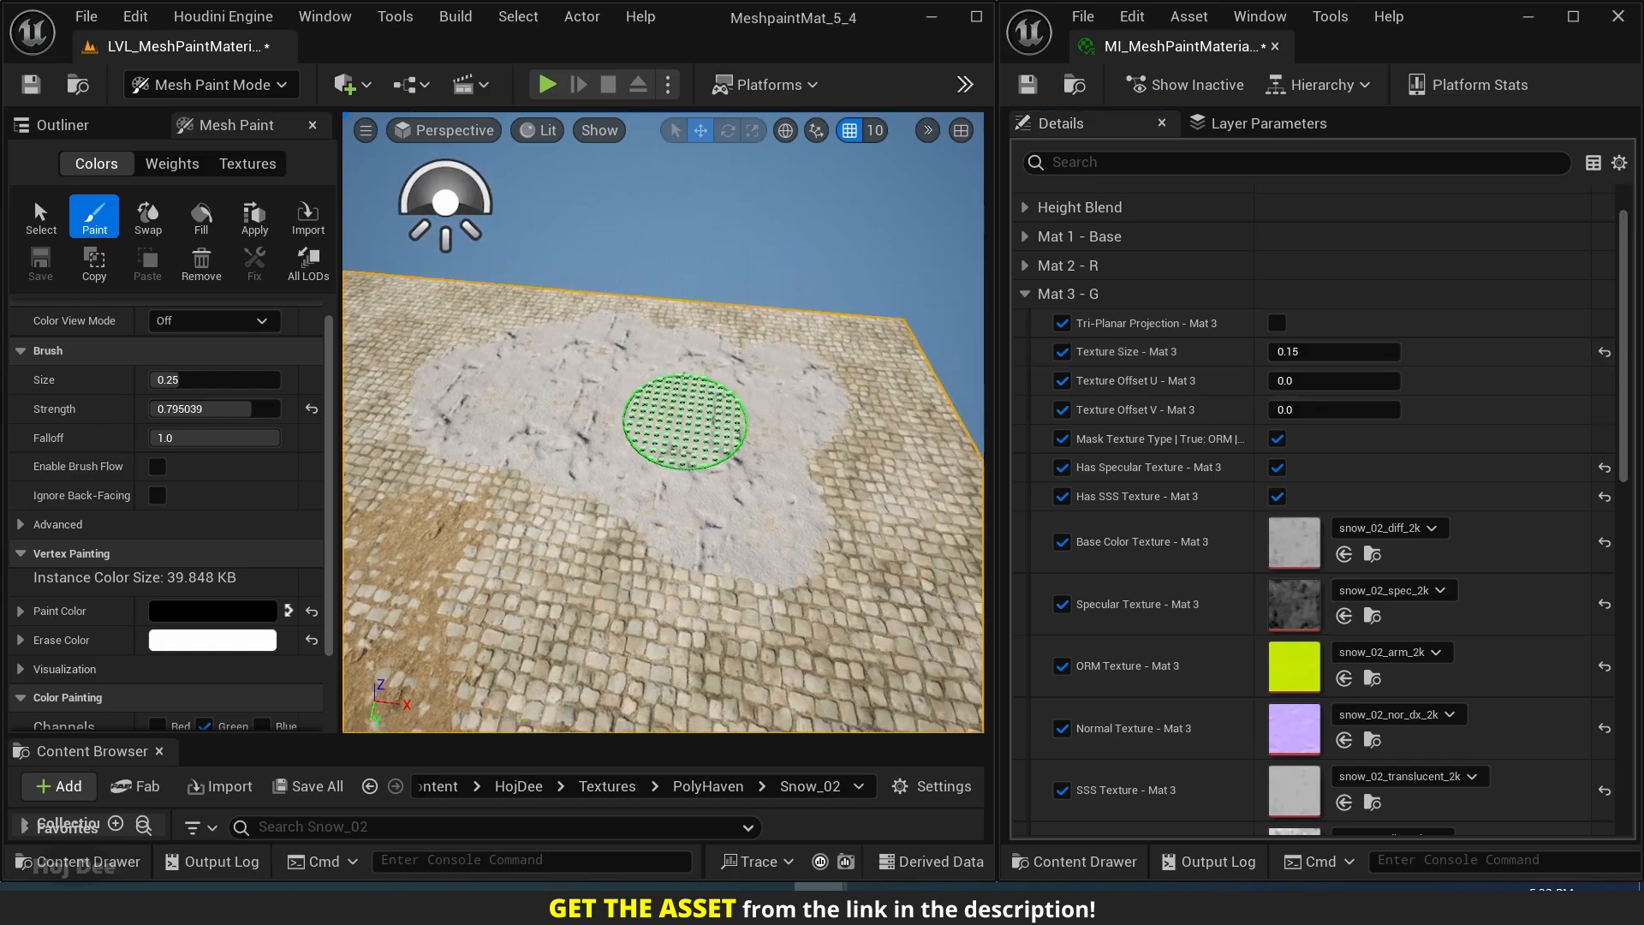
Set the brush strength to about 0.41 and clear the painted snow patch from the cobblestone plane.
scroll(658, 396, "down", 5)
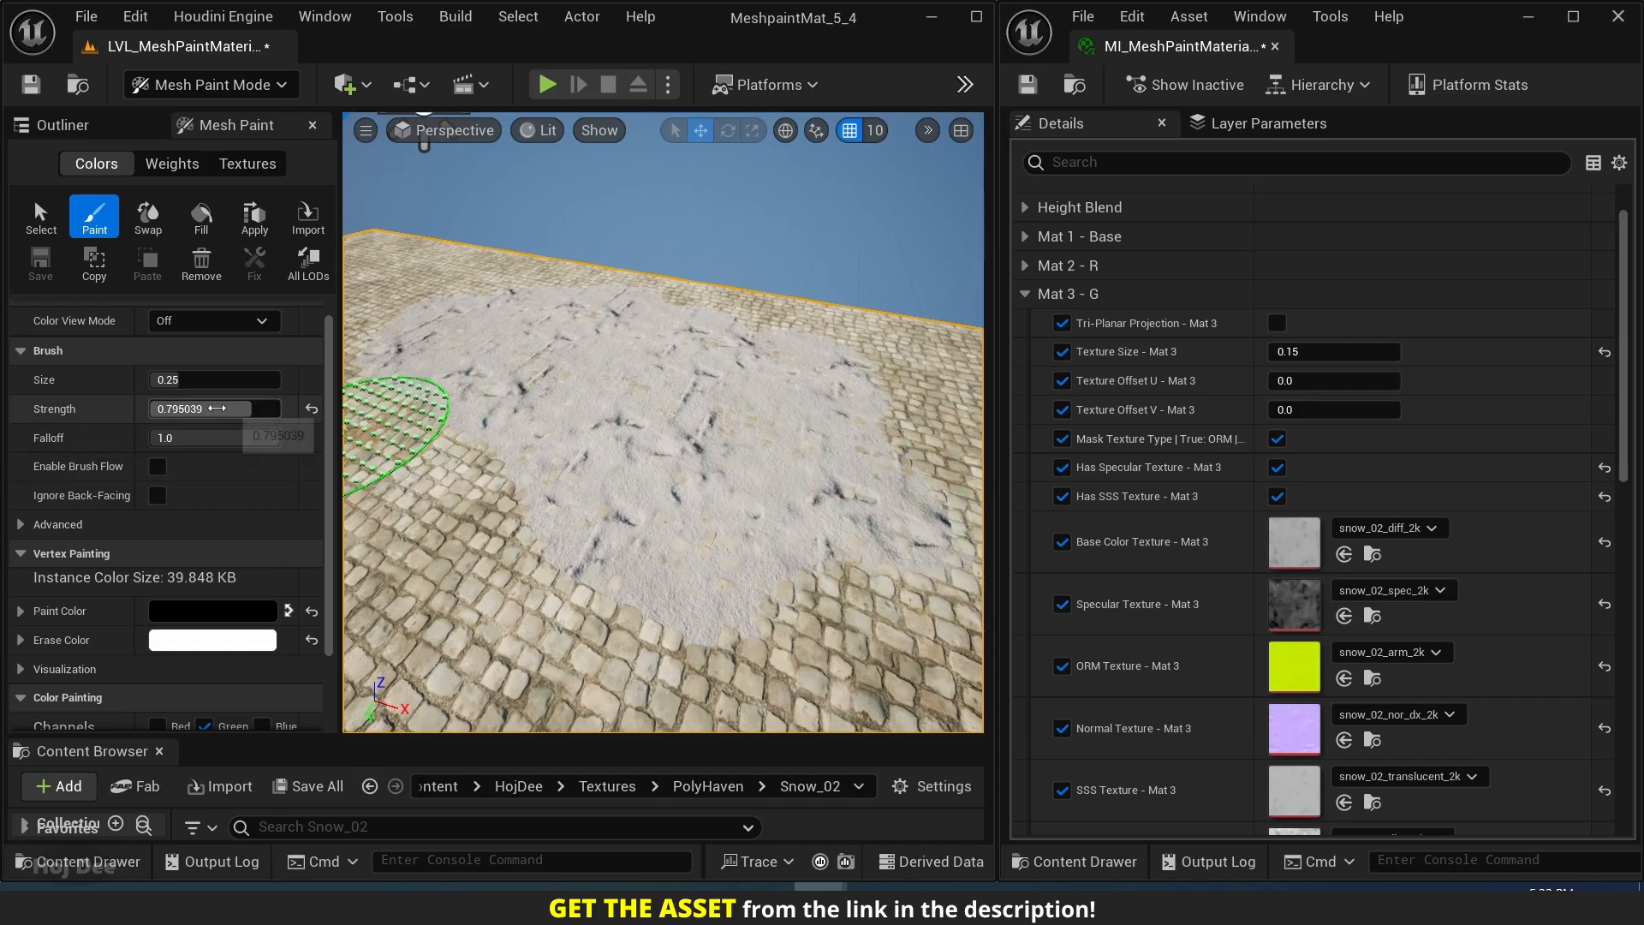
left_click_drag(206, 408, 203, 409)
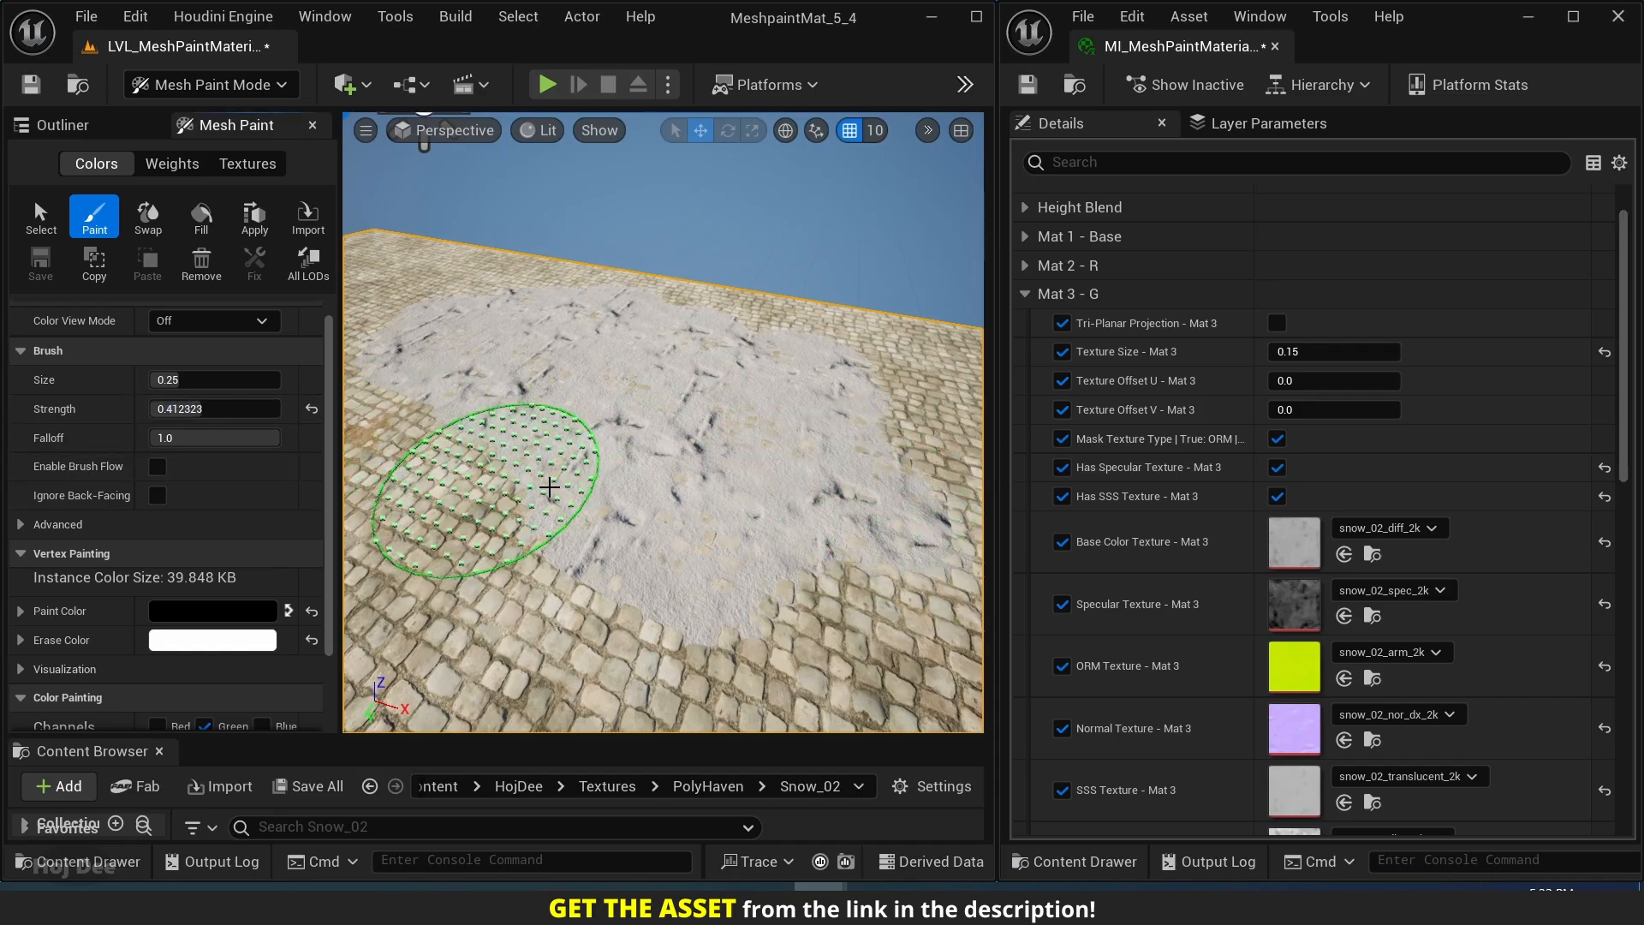
mouse_move(550, 488)
left_mouse_down()
mouse_move(708, 539)
mouse_move(679, 451)
mouse_move(538, 387)
mouse_move(600, 467)
mouse_move(822, 462)
mouse_move(685, 356)
mouse_move(482, 315)
mouse_move(400, 263)
mouse_move(606, 293)
mouse_move(826, 441)
mouse_move(610, 578)
mouse_move(539, 466)
mouse_move(683, 485)
mouse_move(811, 427)
mouse_move(619, 363)
mouse_move(605, 477)
mouse_move(719, 374)
mouse_move(845, 477)
left_mouse_up()
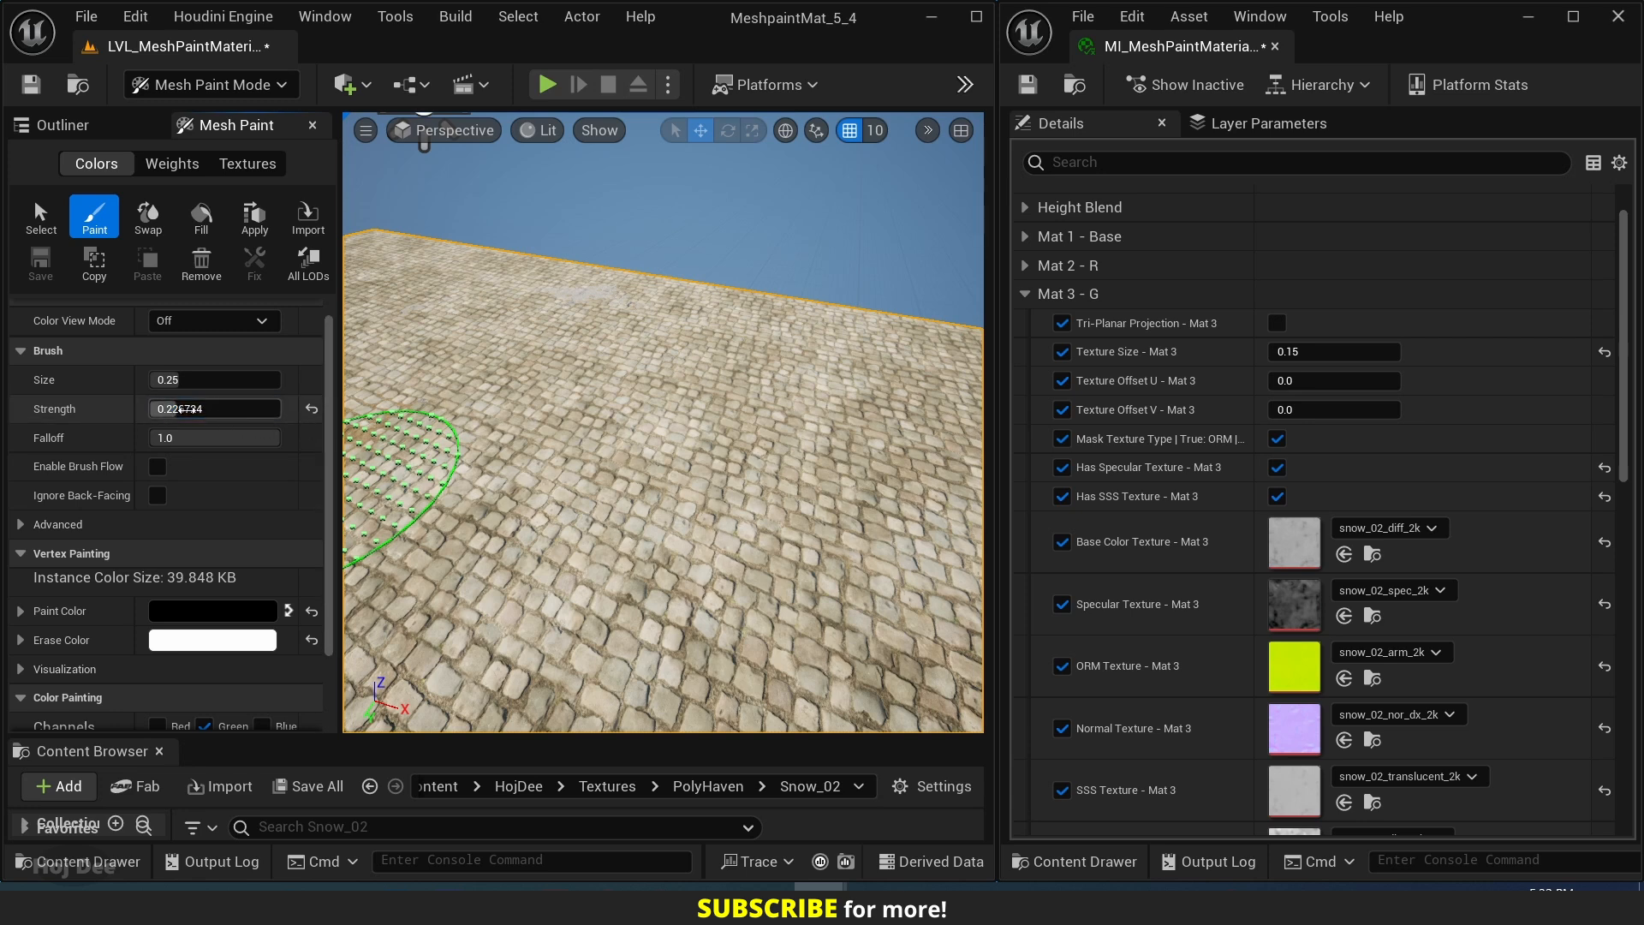
Set the brush strength to 0.2 and build up a softly blended snow patch across the middle of the cobblestone plane.
key("Return")
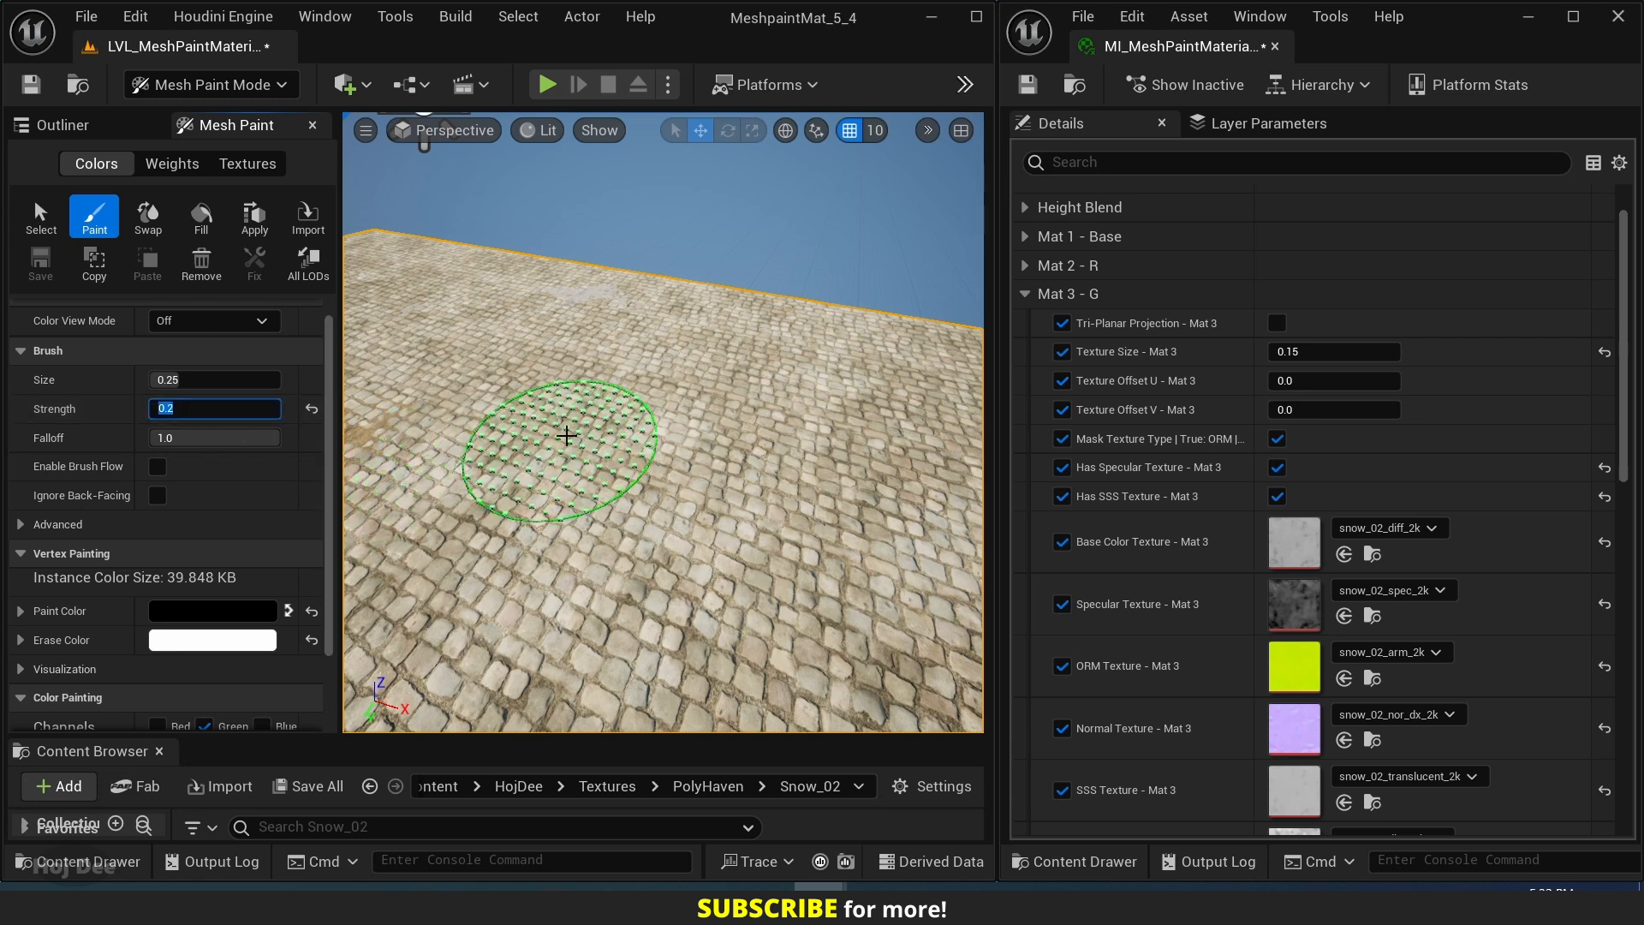
mouse_move(595, 467)
left_mouse_down()
mouse_move(576, 349)
mouse_move(514, 477)
mouse_move(579, 411)
mouse_move(794, 441)
mouse_move(671, 356)
mouse_move(569, 319)
mouse_move(489, 372)
mouse_move(632, 532)
mouse_move(862, 488)
mouse_move(727, 367)
mouse_move(540, 366)
left_mouse_up()
key("w")
mouse_move(511, 371)
right_mouse_down()
mouse_move(496, 390)
mouse_move(513, 343)
mouse_move(489, 366)
right_mouse_up()
key("s")
key("d")
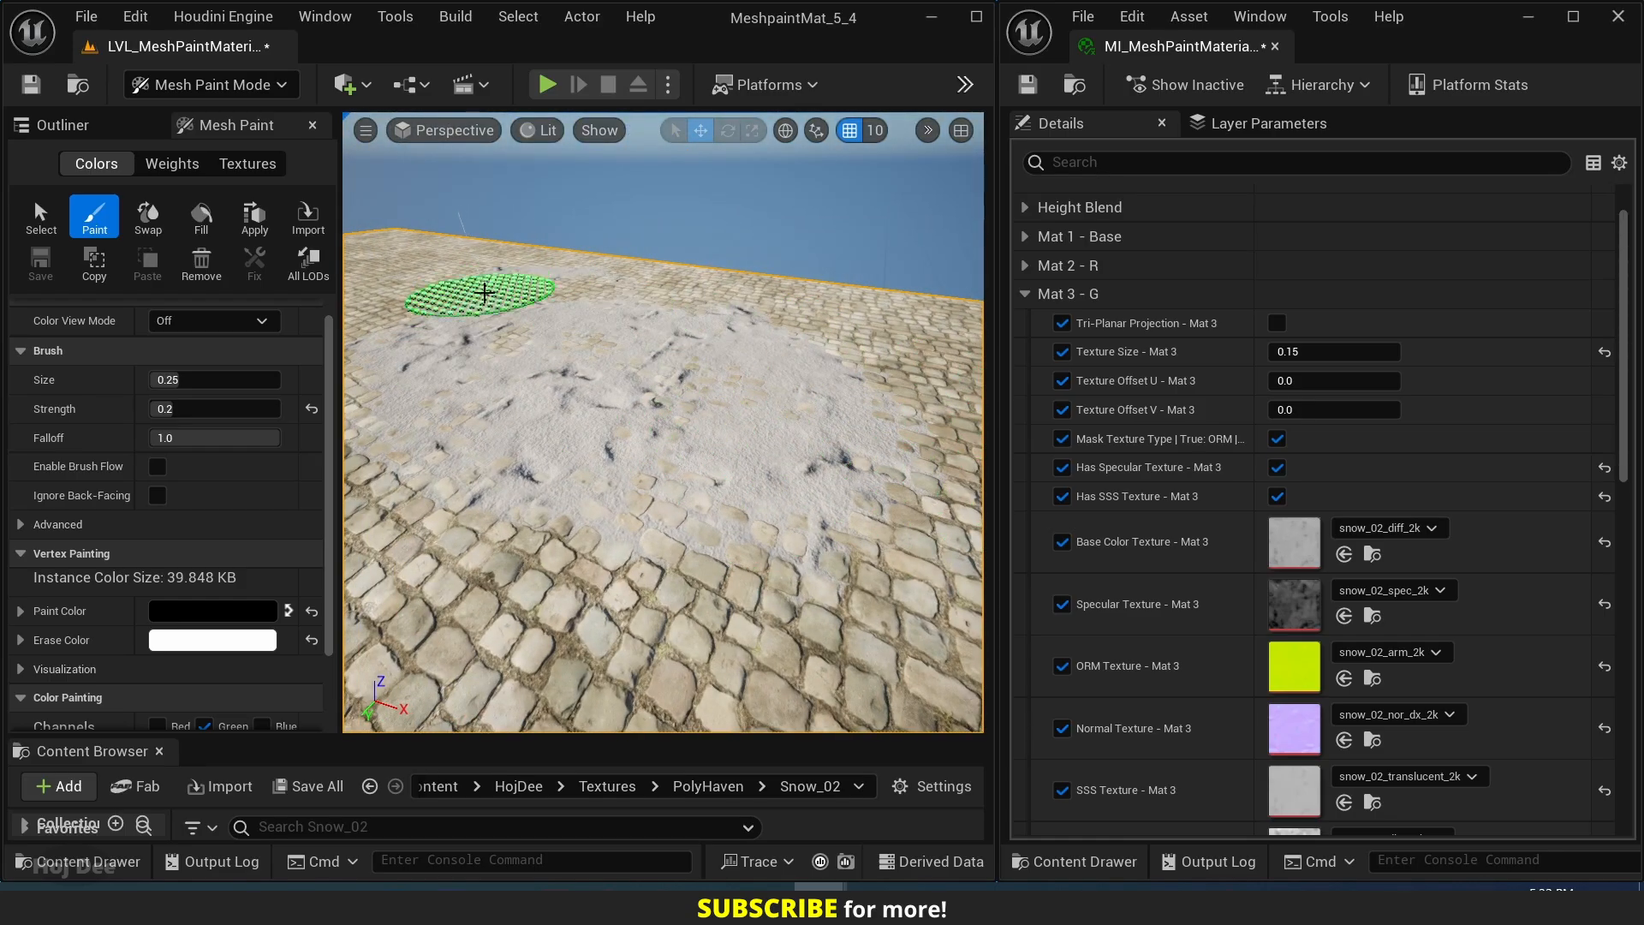
key("w")
right_click_drag(562, 328, 543, 300)
key("s")
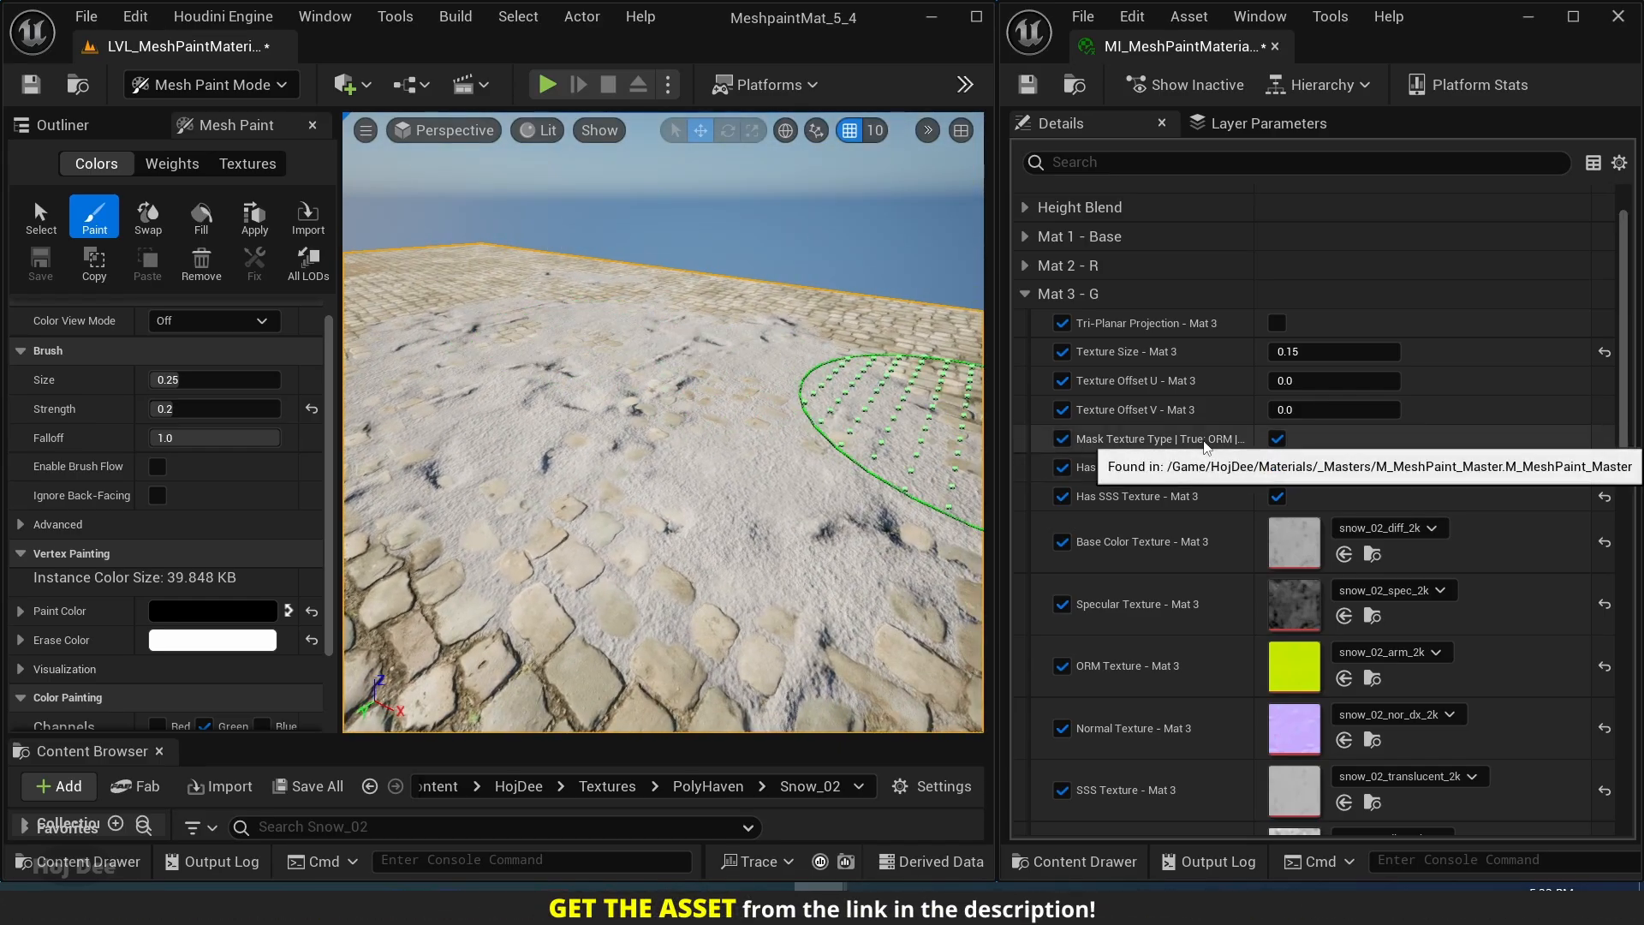
Enable the SSS Color - Mat 3 parameter for the snow layer.
scroll(1143, 480, "down", 4)
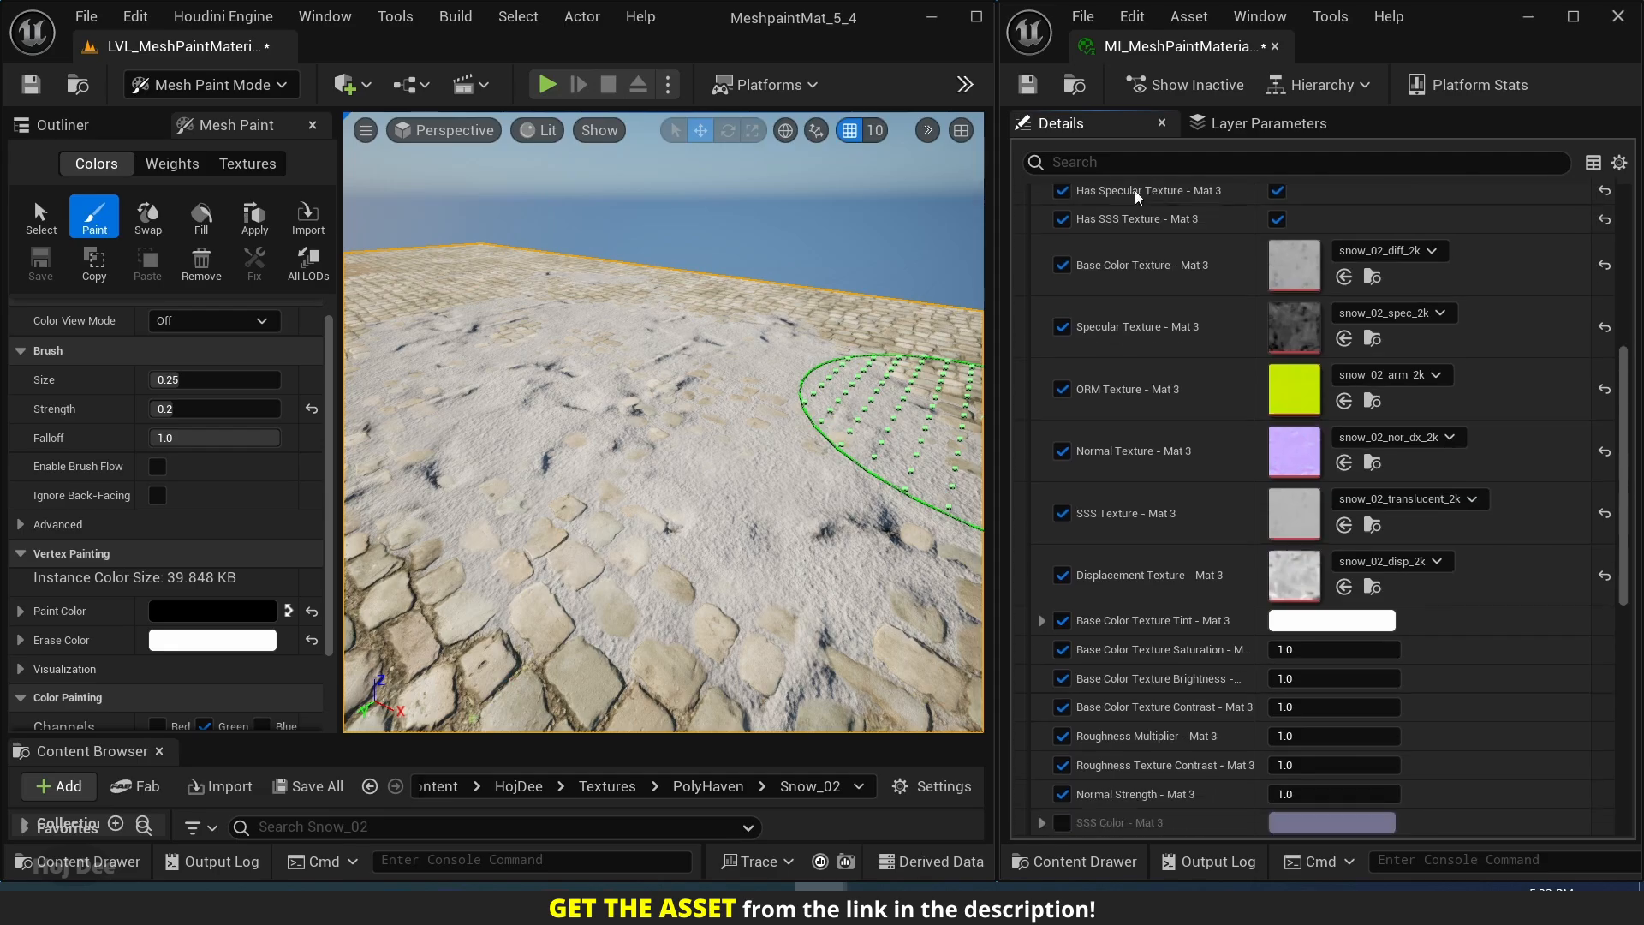
scroll(1147, 407, "down", 1)
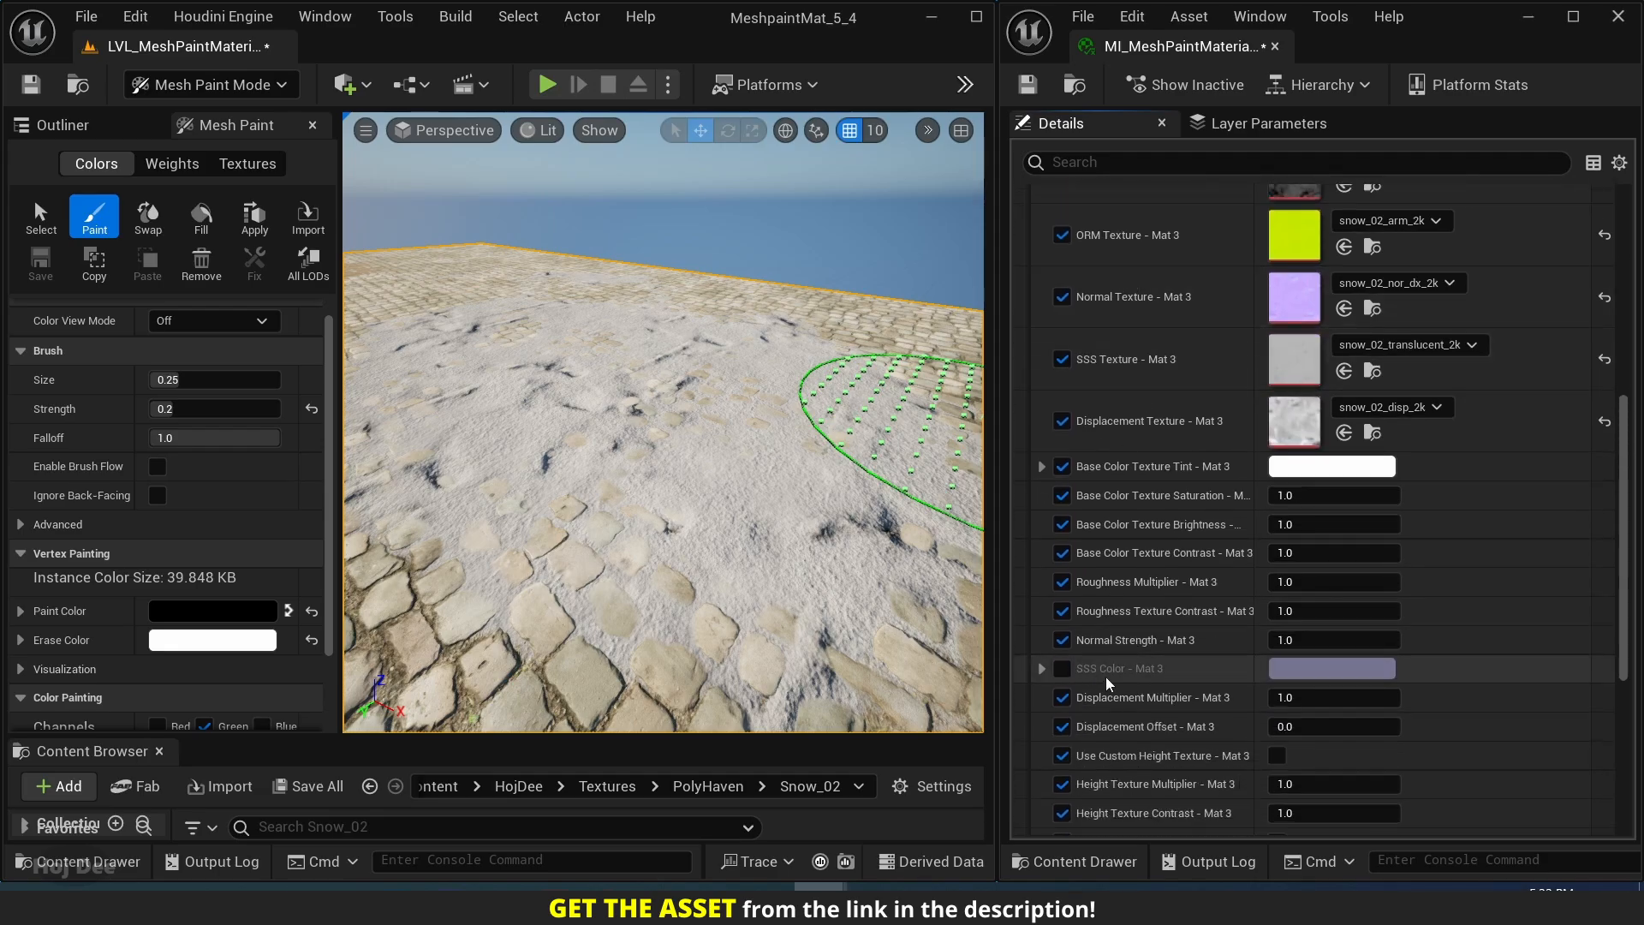
left_click(1062, 669)
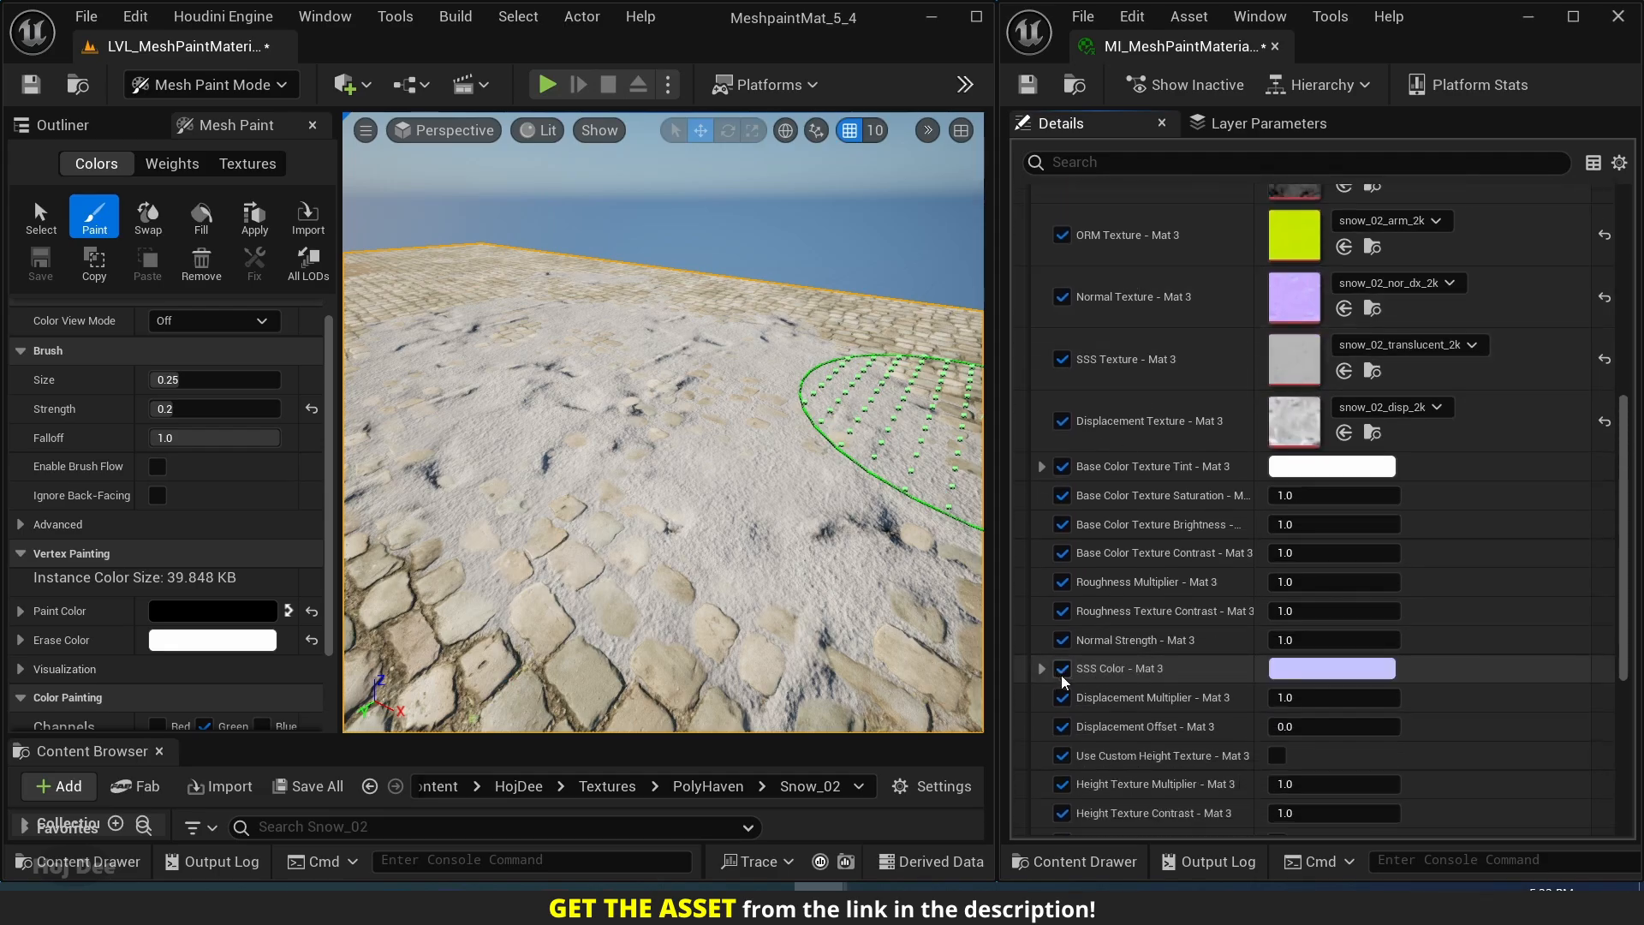
left_click(1320, 677)
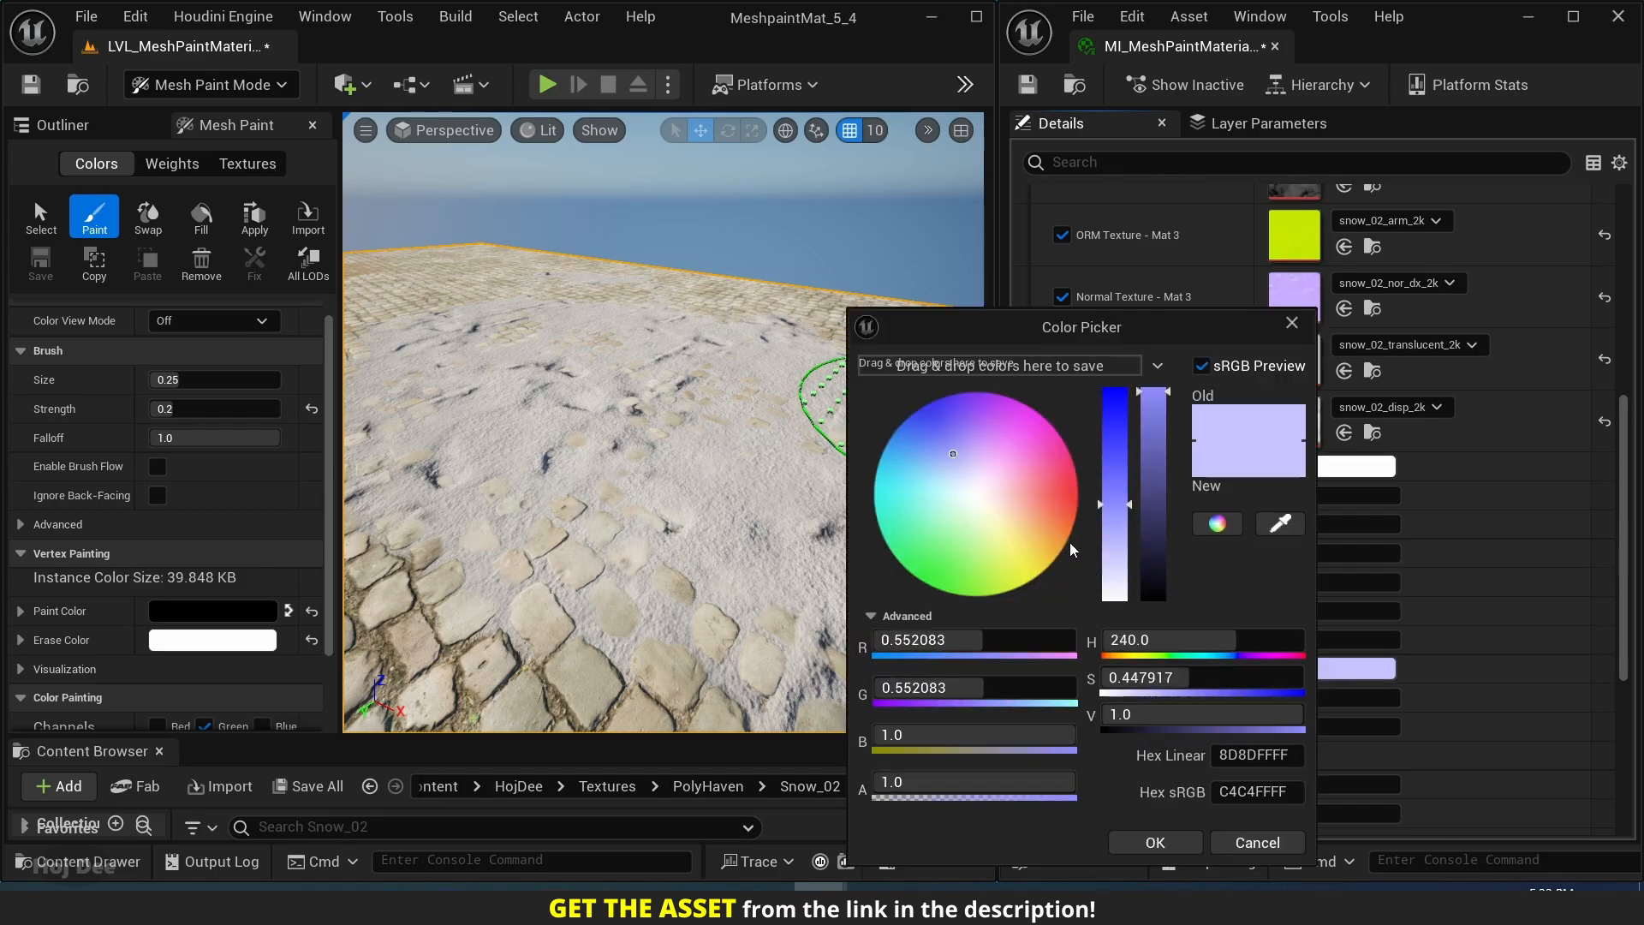
left_click(1062, 506)
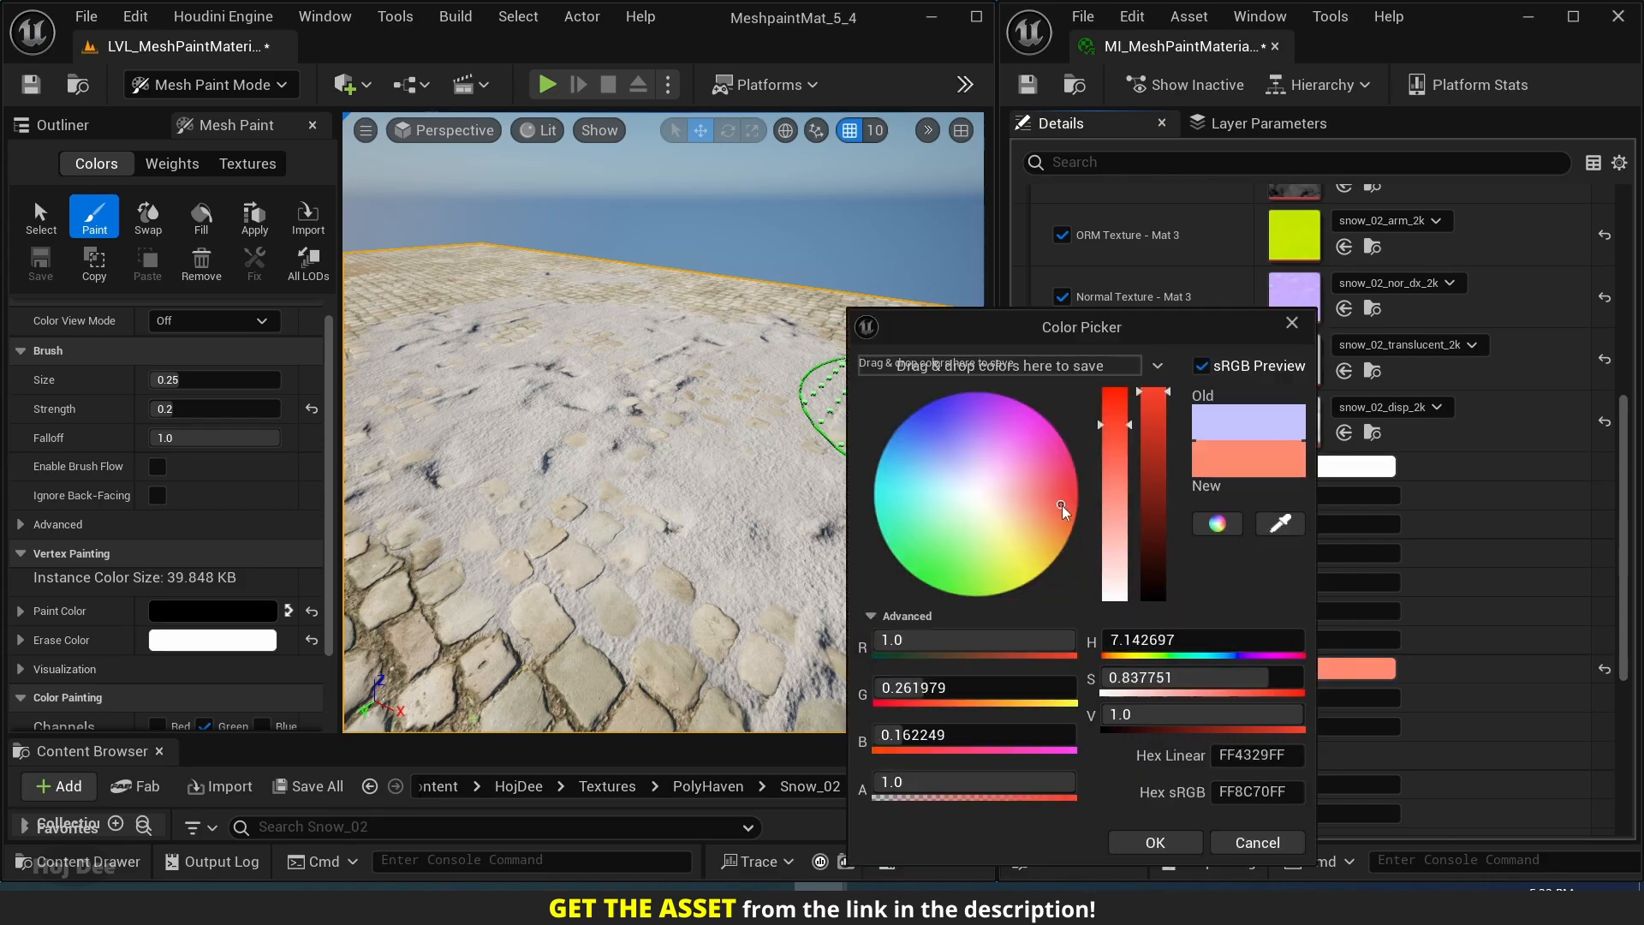
left_click(938, 413)
mouse_move(943, 553)
left_mouse_down()
mouse_move(1005, 566)
mouse_move(1031, 526)
mouse_move(1033, 473)
mouse_move(1051, 493)
left_mouse_up()
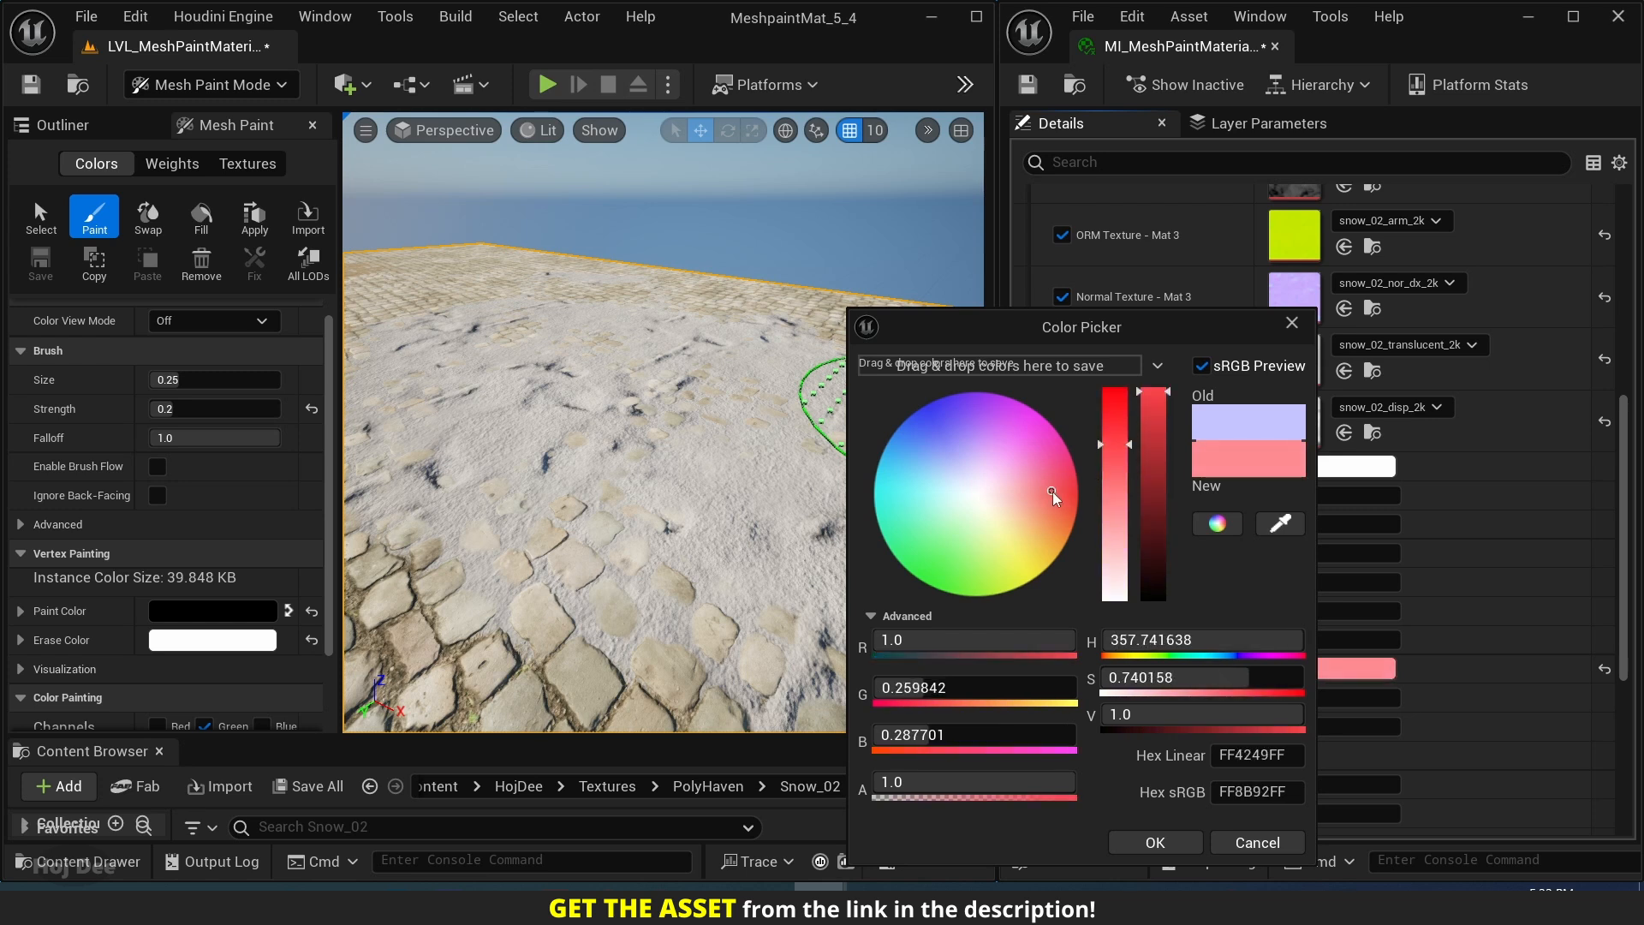
left_click(1235, 843)
Override the material instance's Shading Model in Material Property Overrides and set it to Subsurface.
scroll(1233, 600, "down", 10)
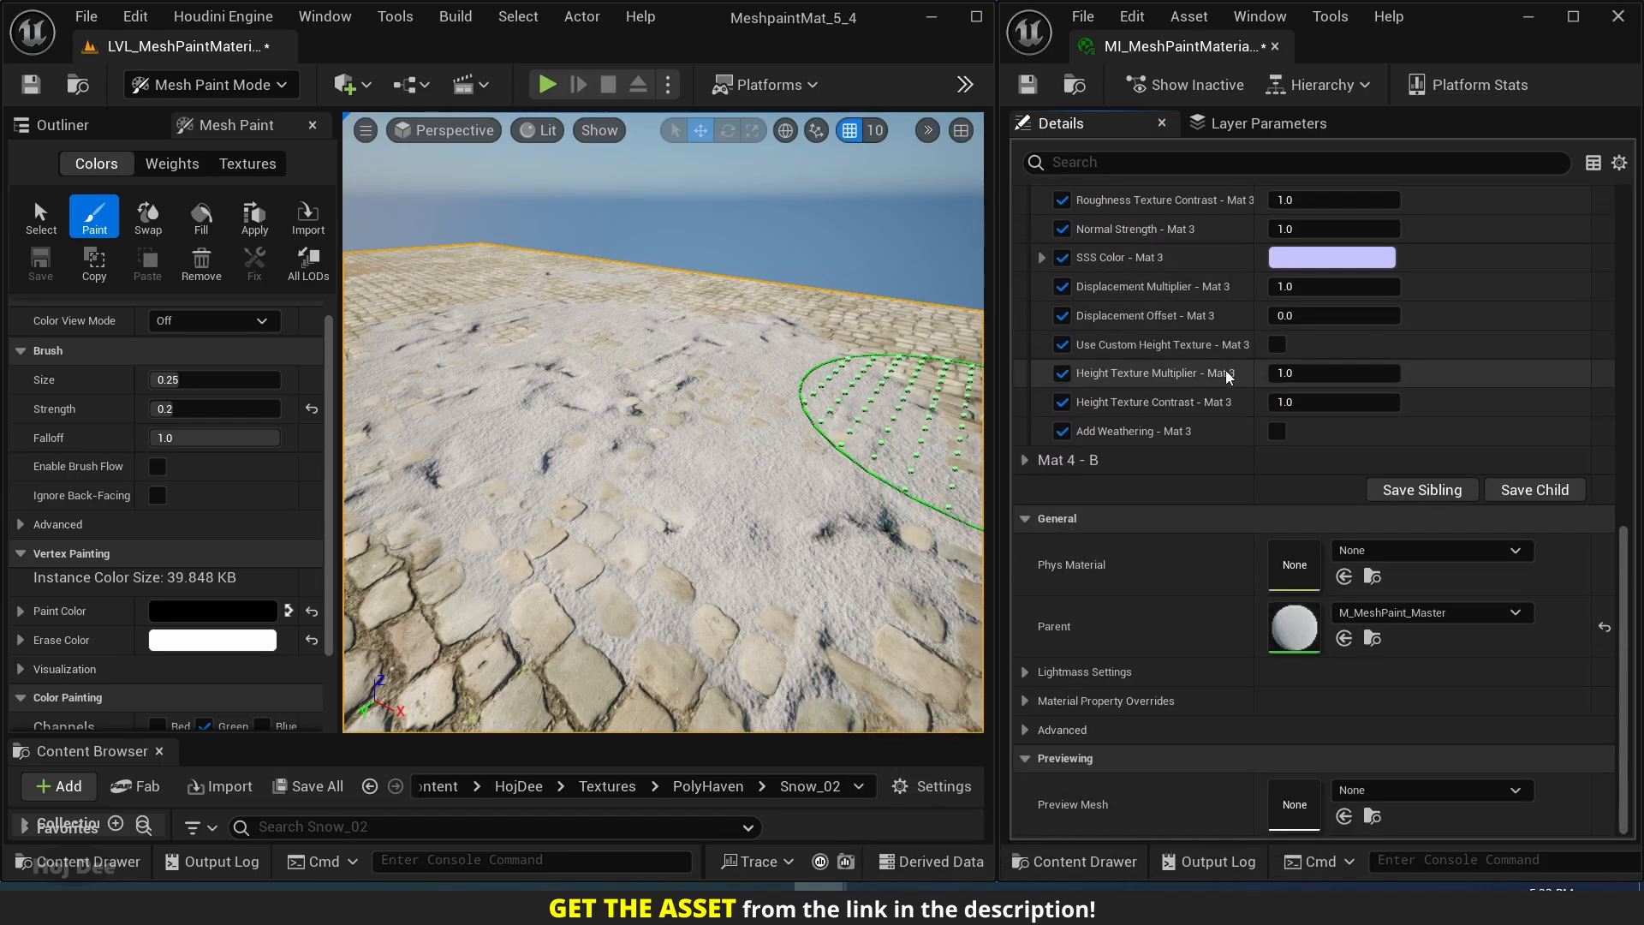
left_click(1028, 702)
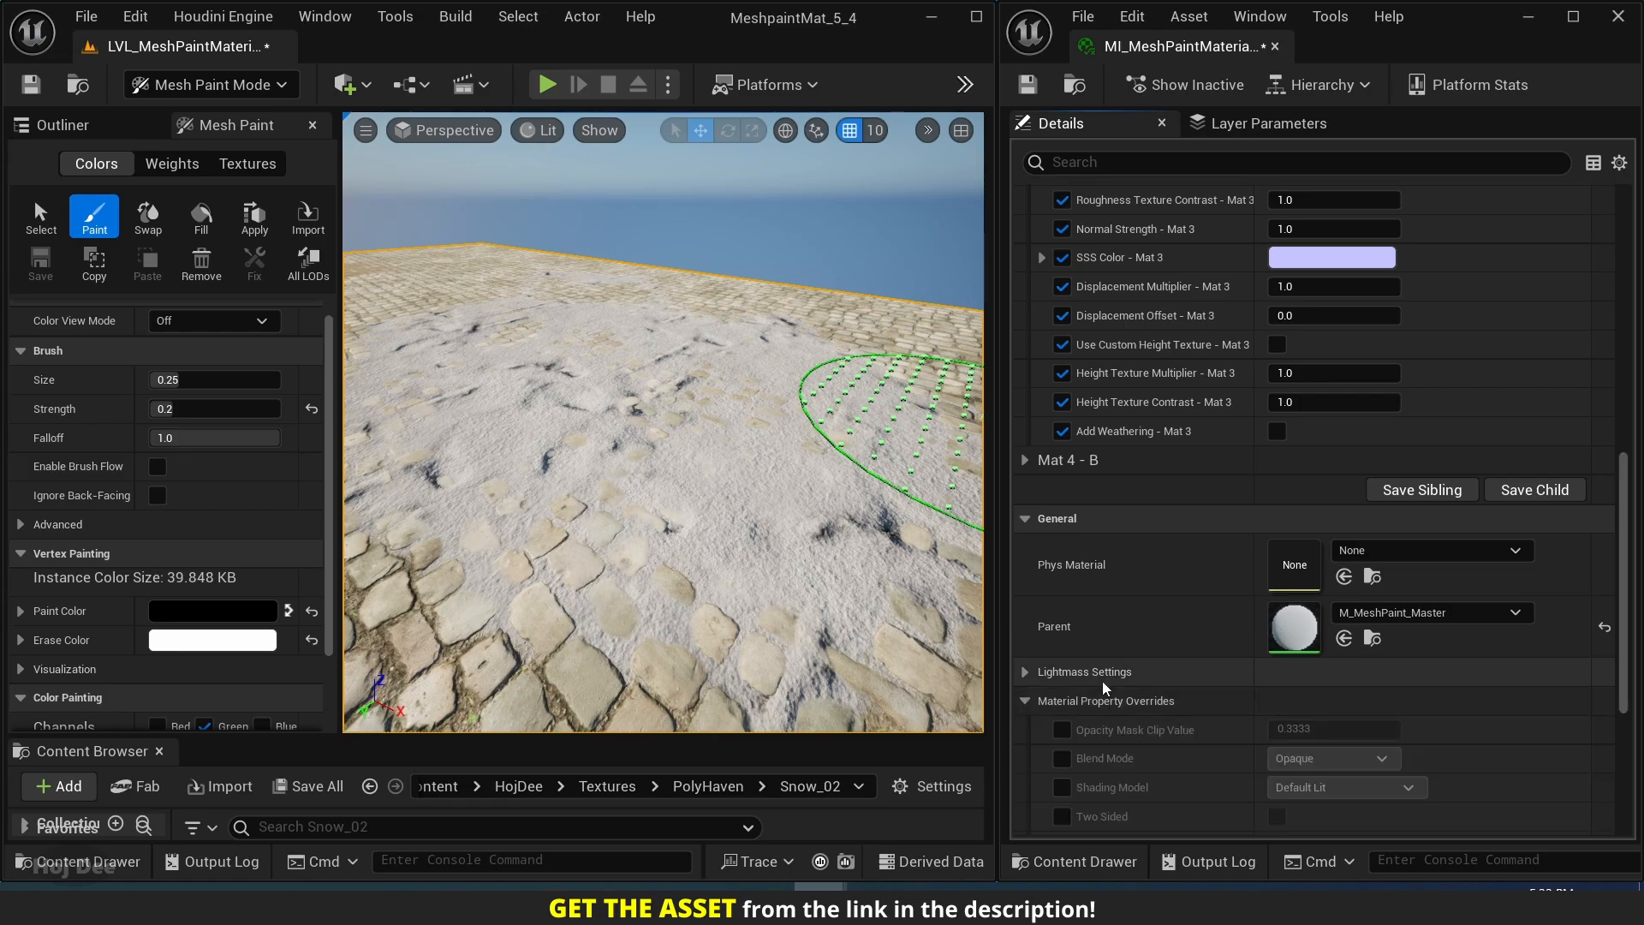
scroll(1102, 681, "down", 4)
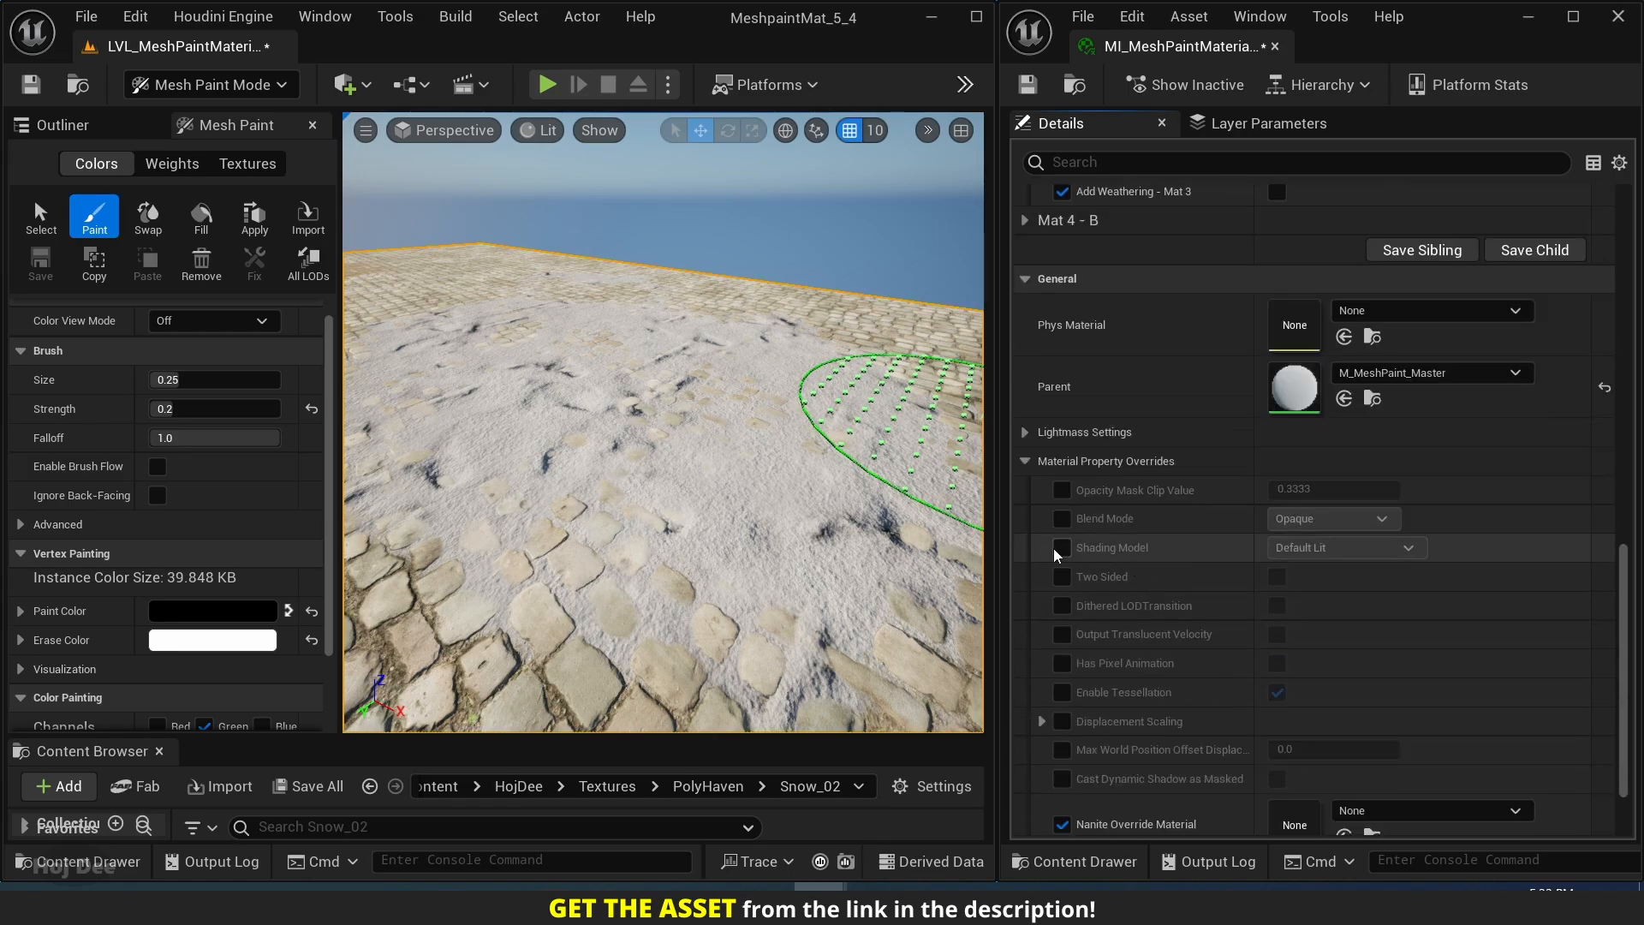
left_click(1338, 544)
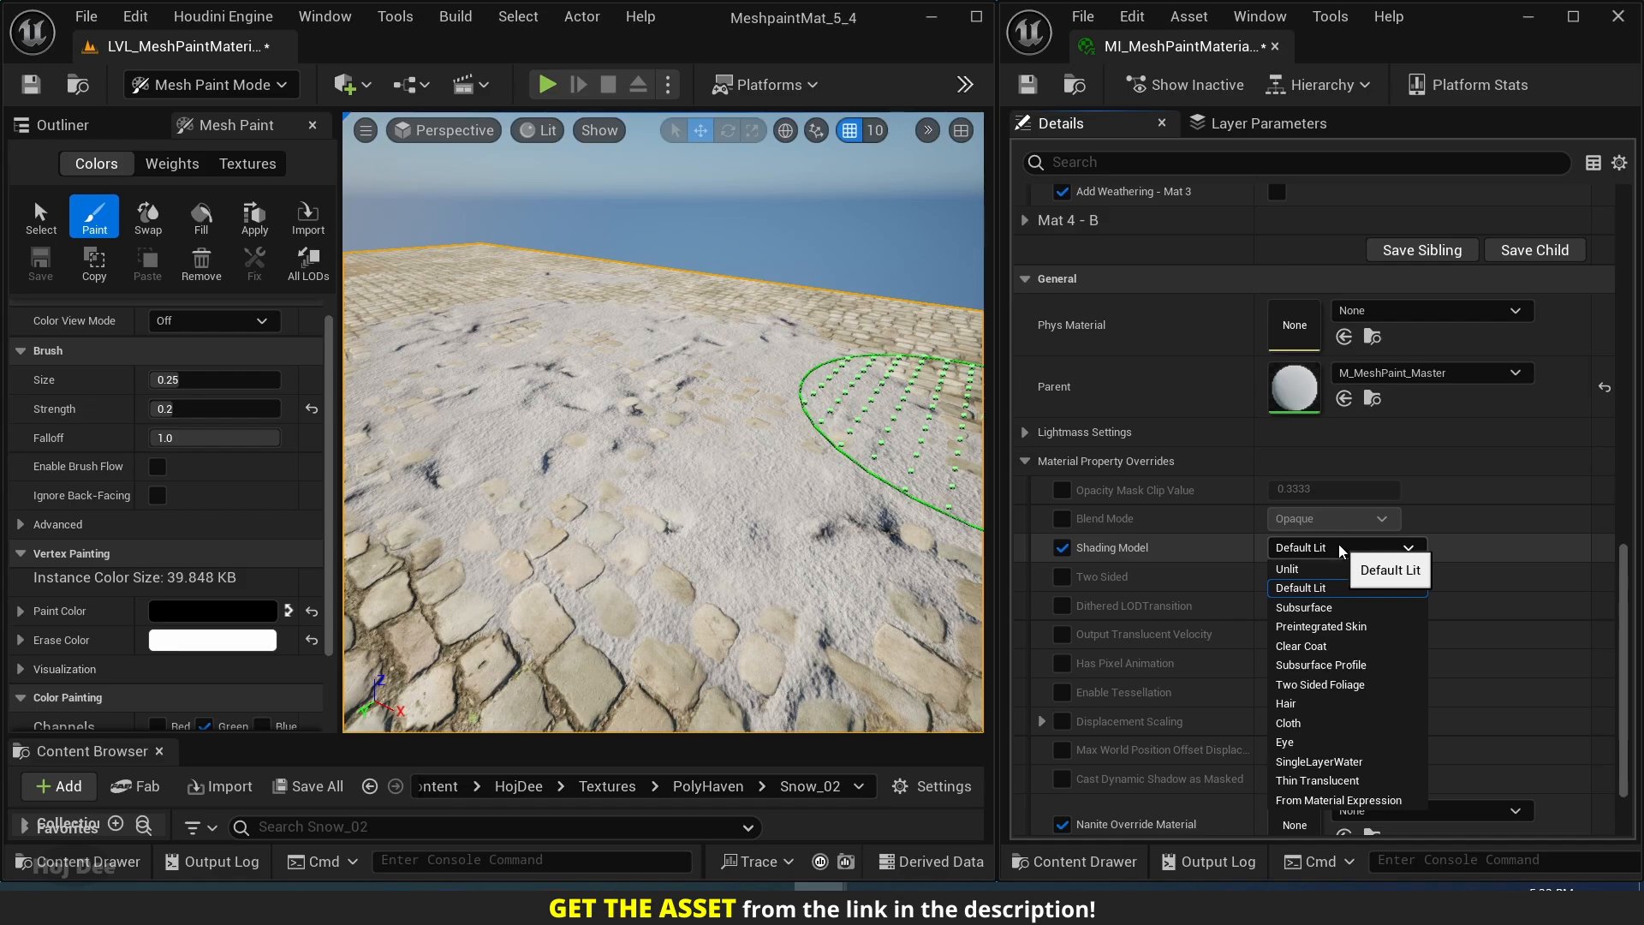
left_click(1318, 590)
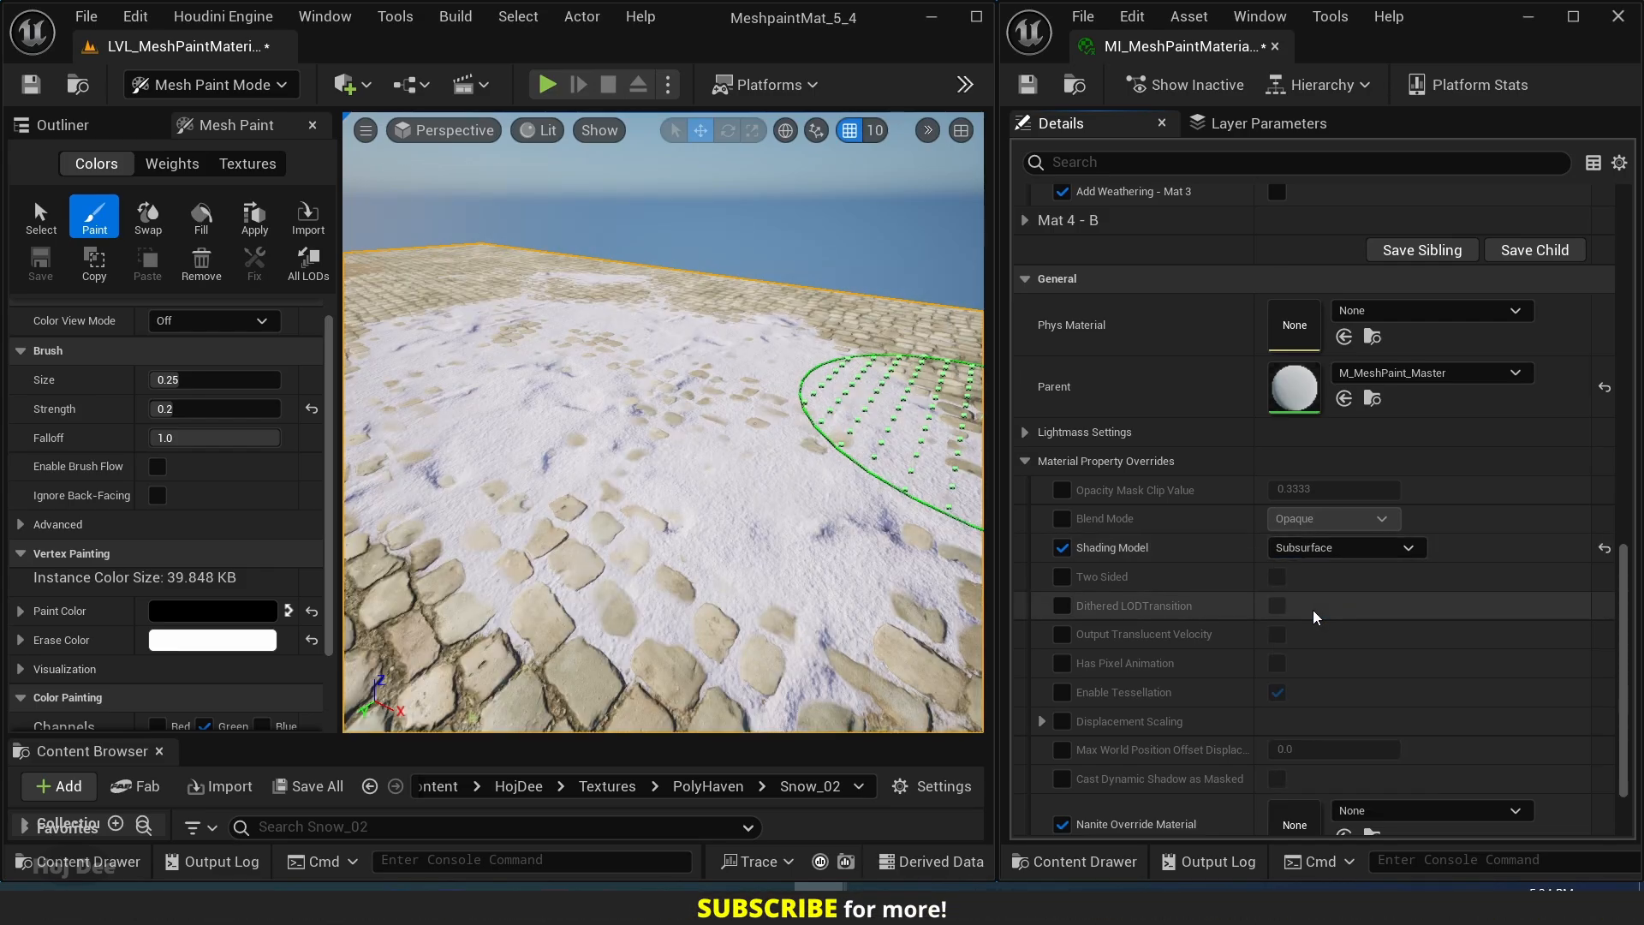
Try yellow-green, red and warm-white tints for SSS Color - Mat 3, and discard the color changes.
scroll(1240, 542, "up", 10)
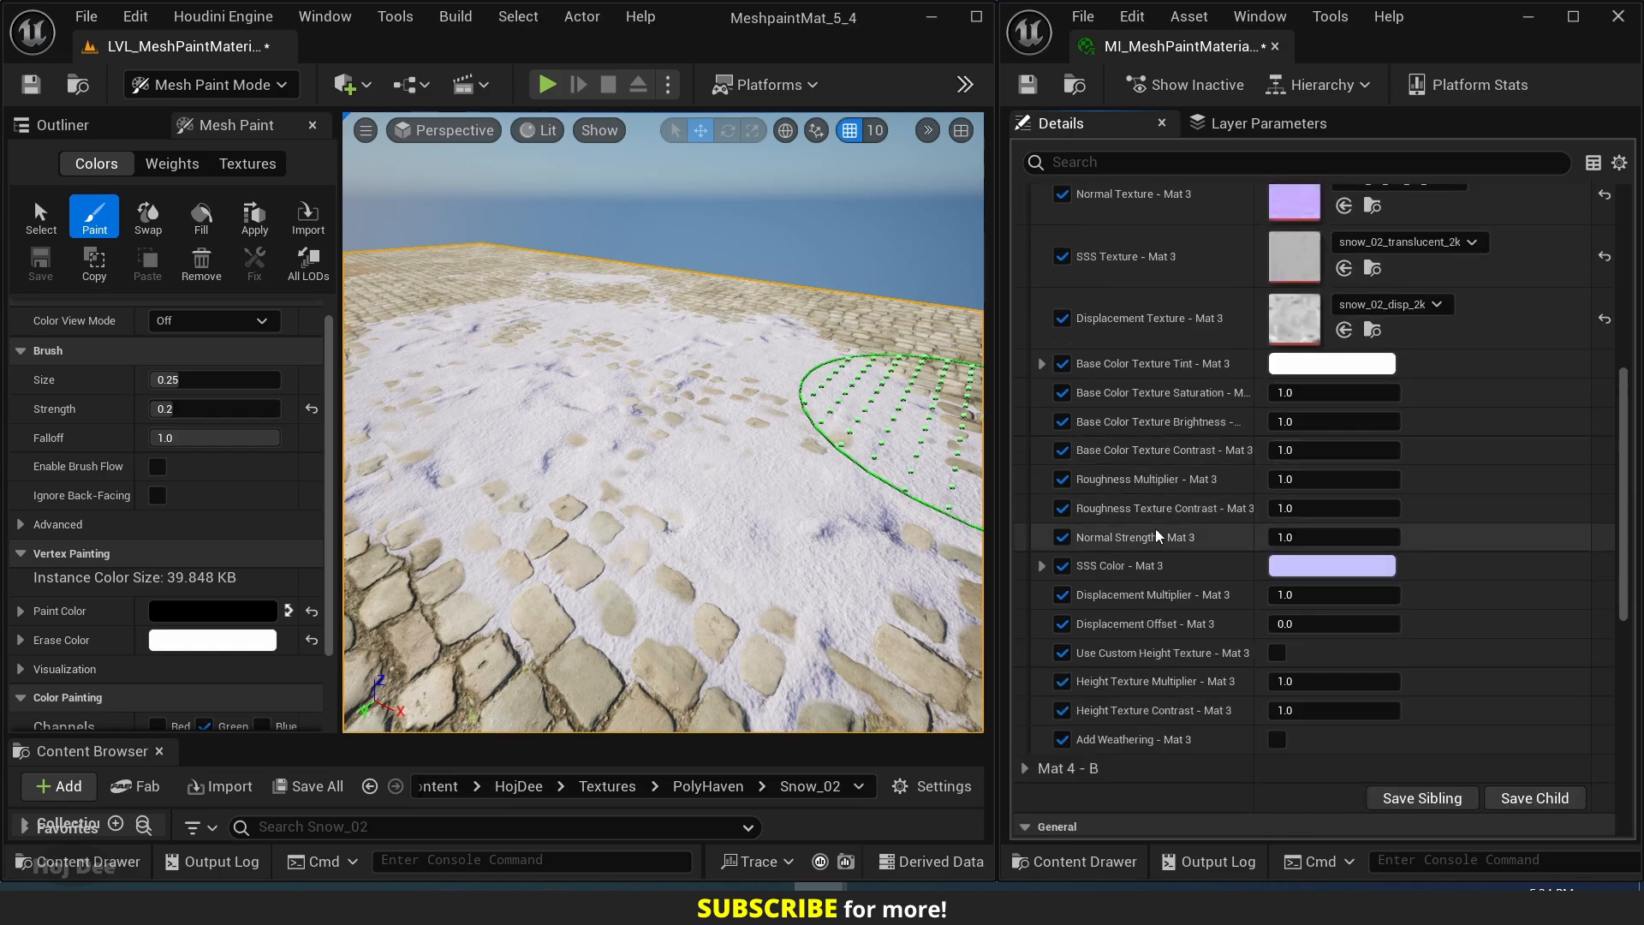
left_click(1307, 573)
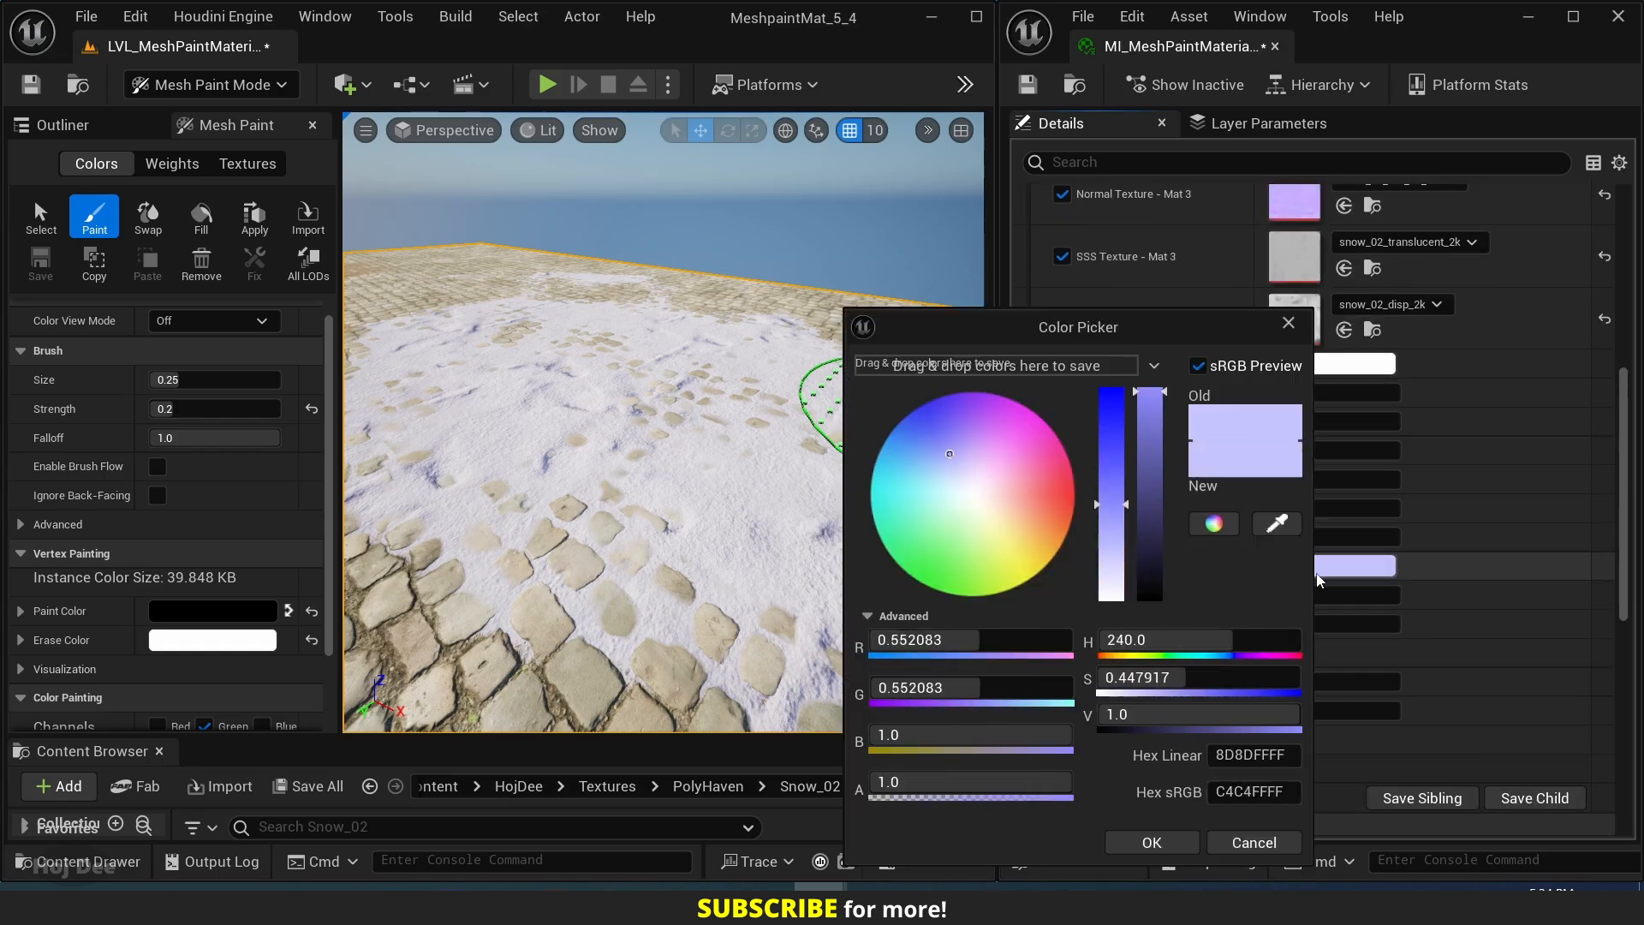
left_click(1051, 500)
left_click(995, 569)
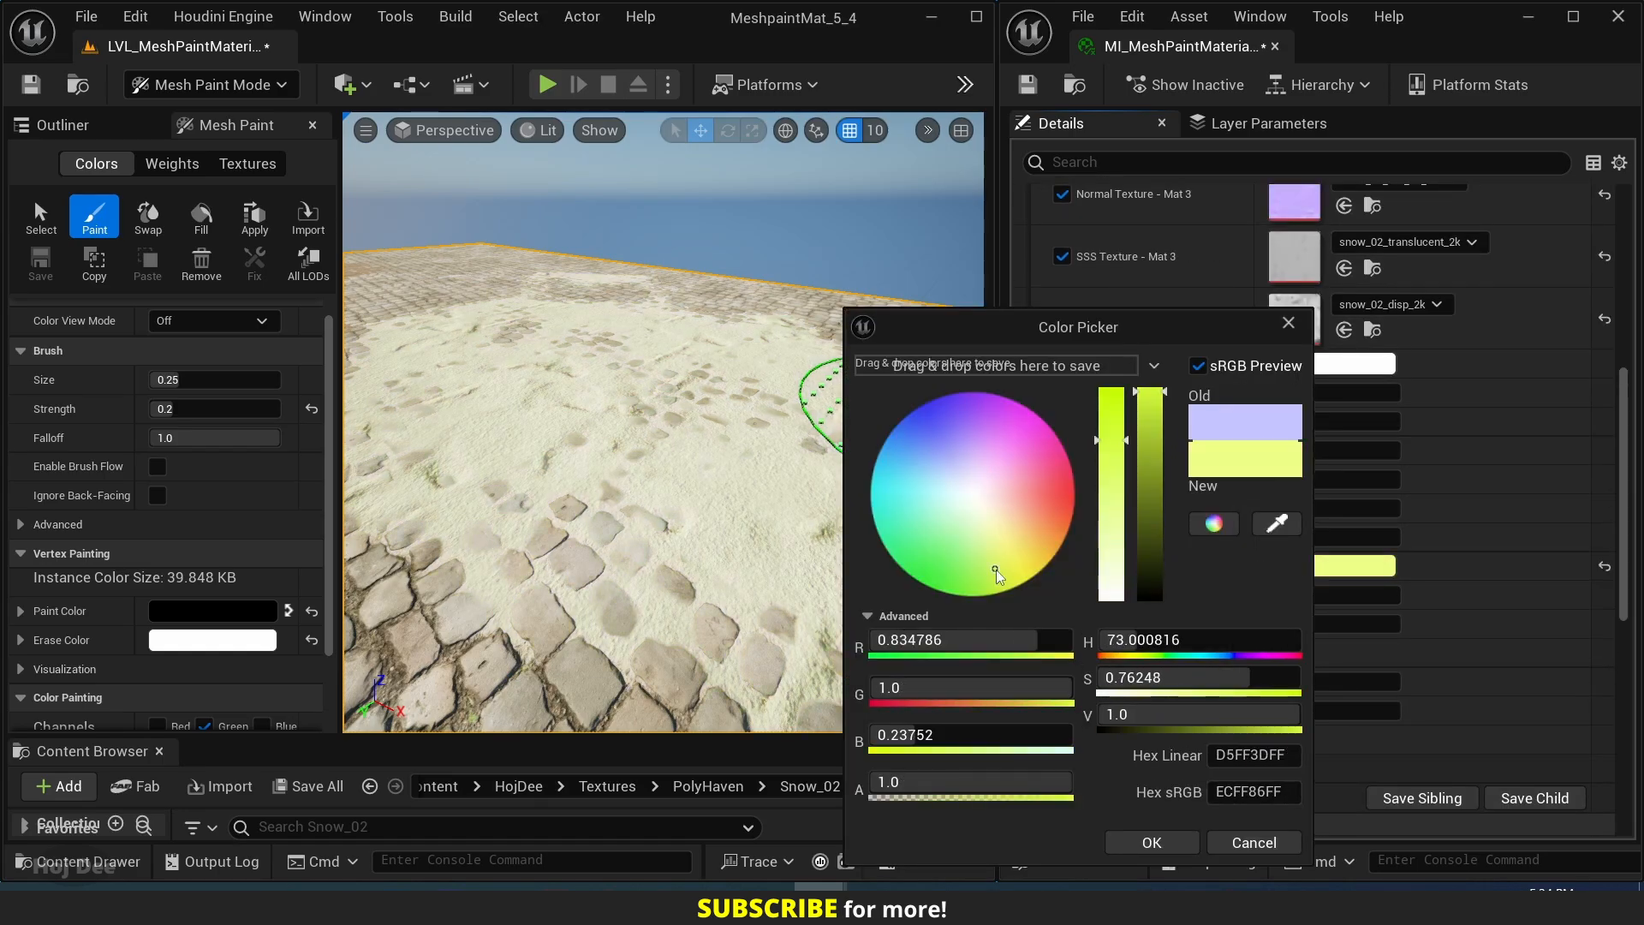
left_click_drag(918, 561, 1030, 528)
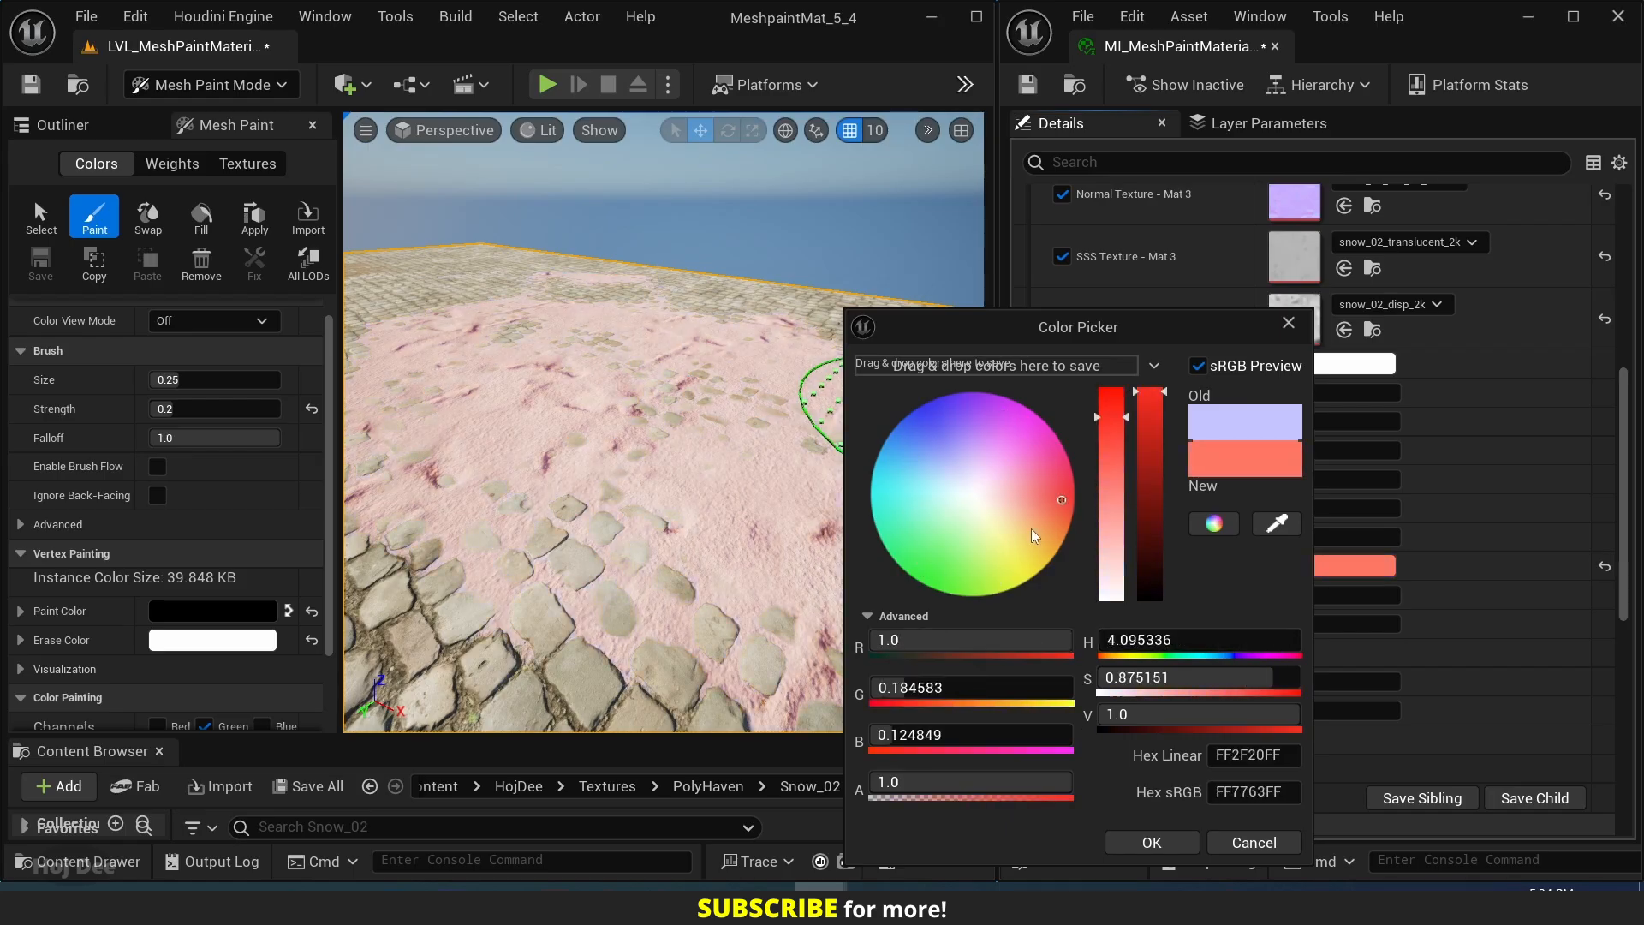
left_click(988, 501)
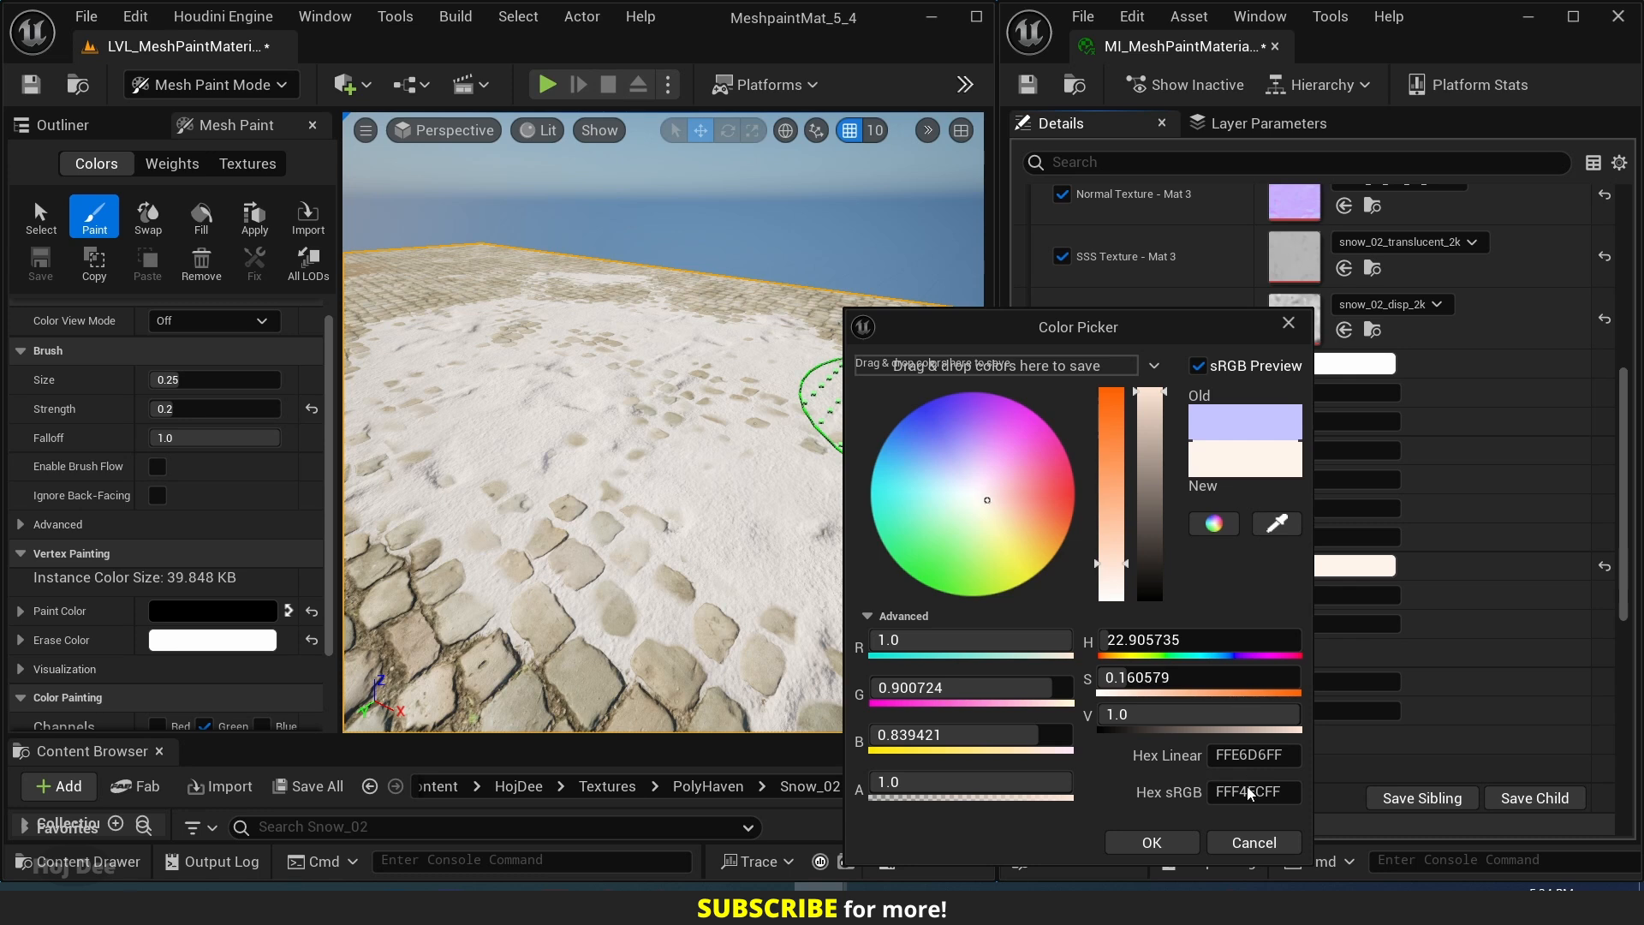
left_click(1252, 843)
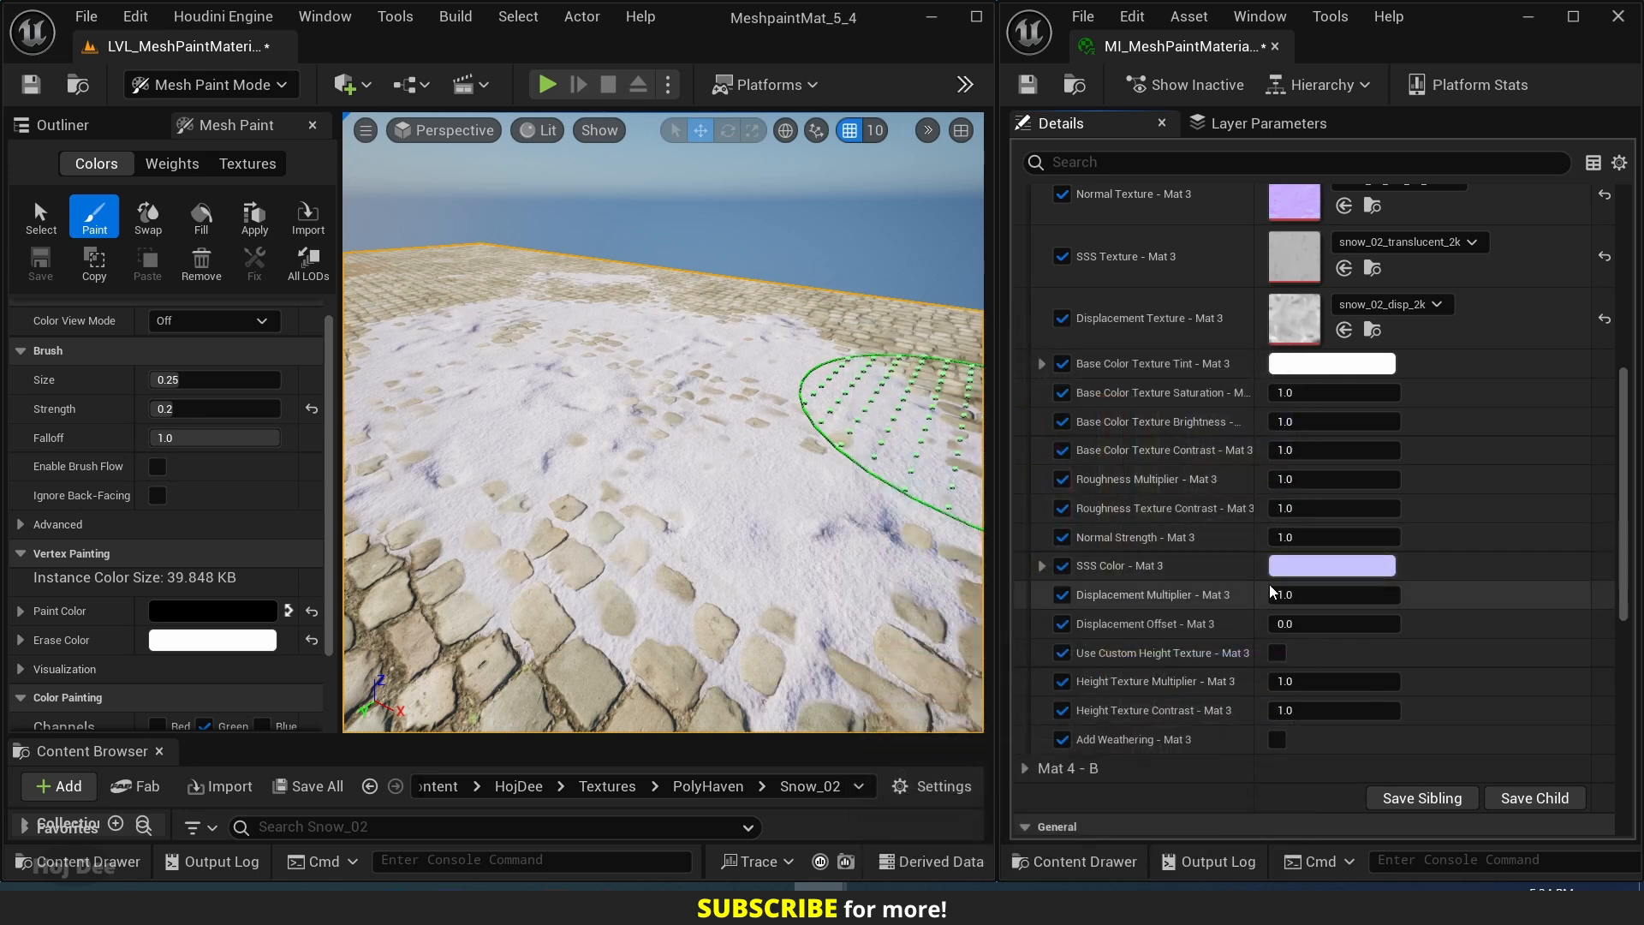
Set the saturation of SSS Color - Mat 3 to about 0.24 and Normal Strength - Mat 3 to 0.6.
left_click(1295, 569)
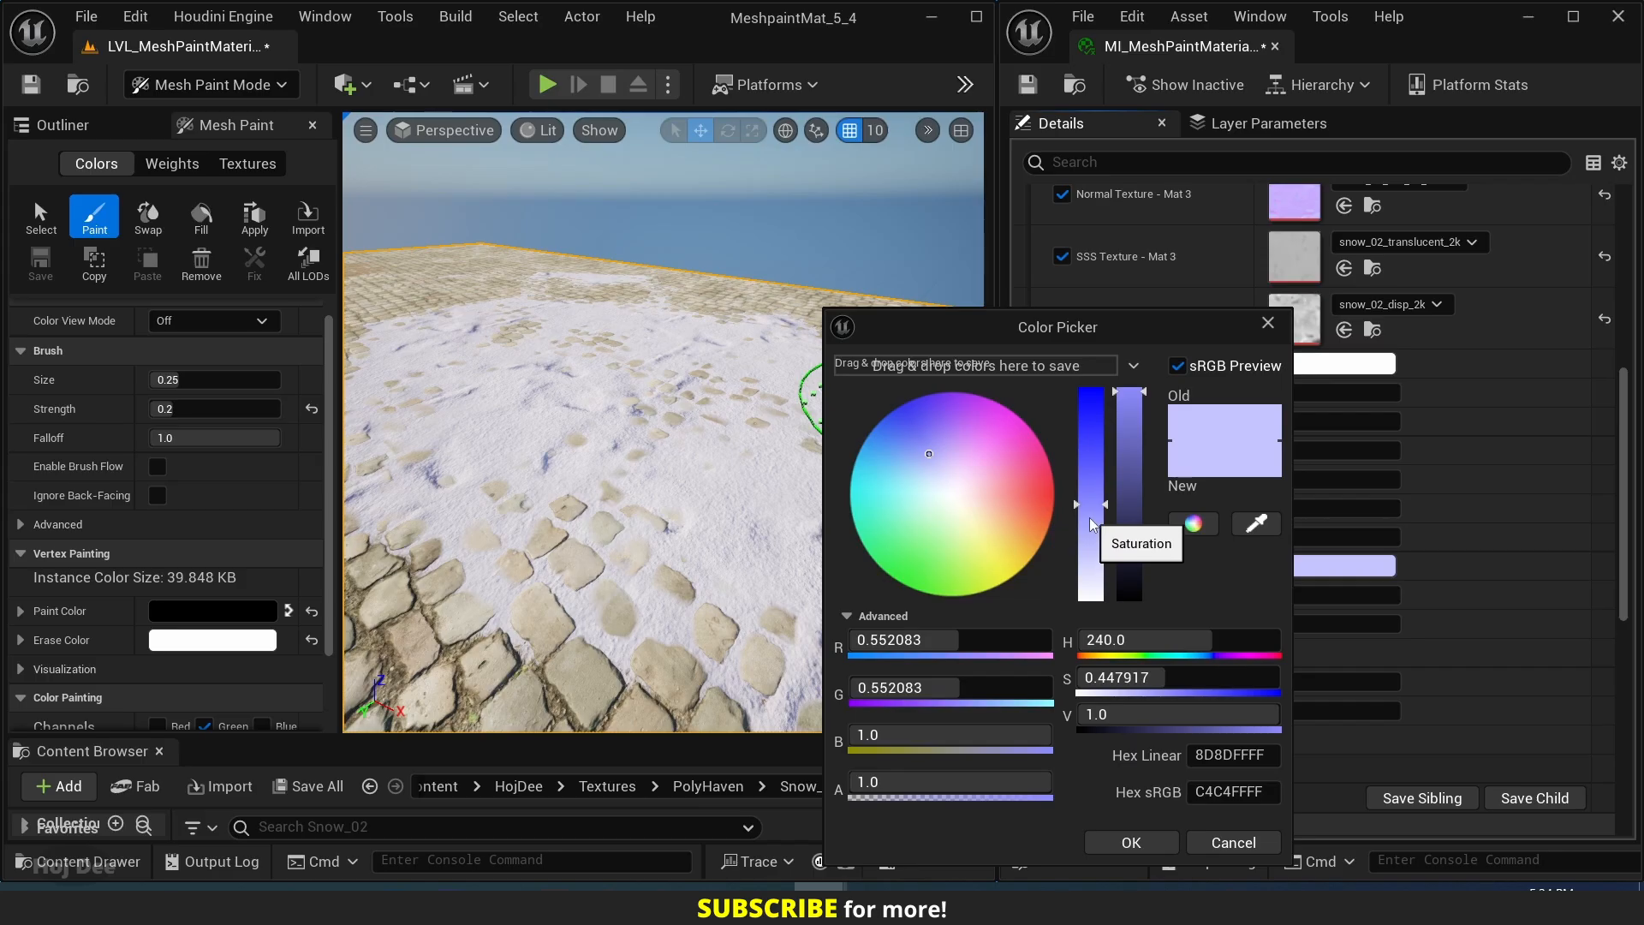
left_click_drag(1093, 531, 1094, 549)
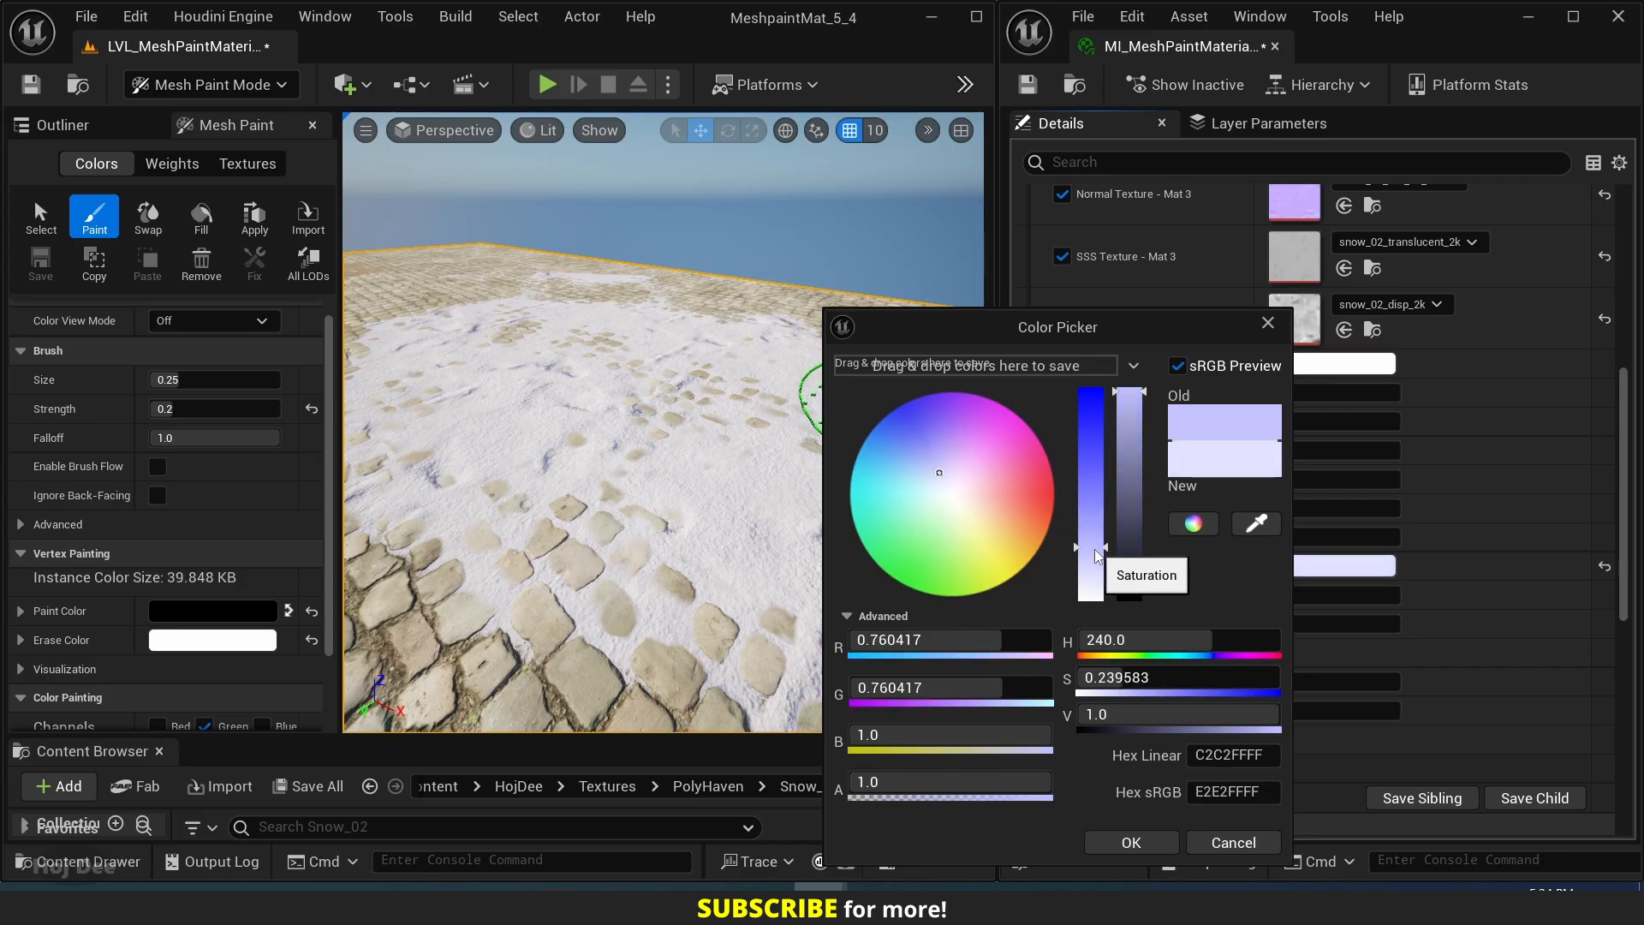
left_click(1120, 839)
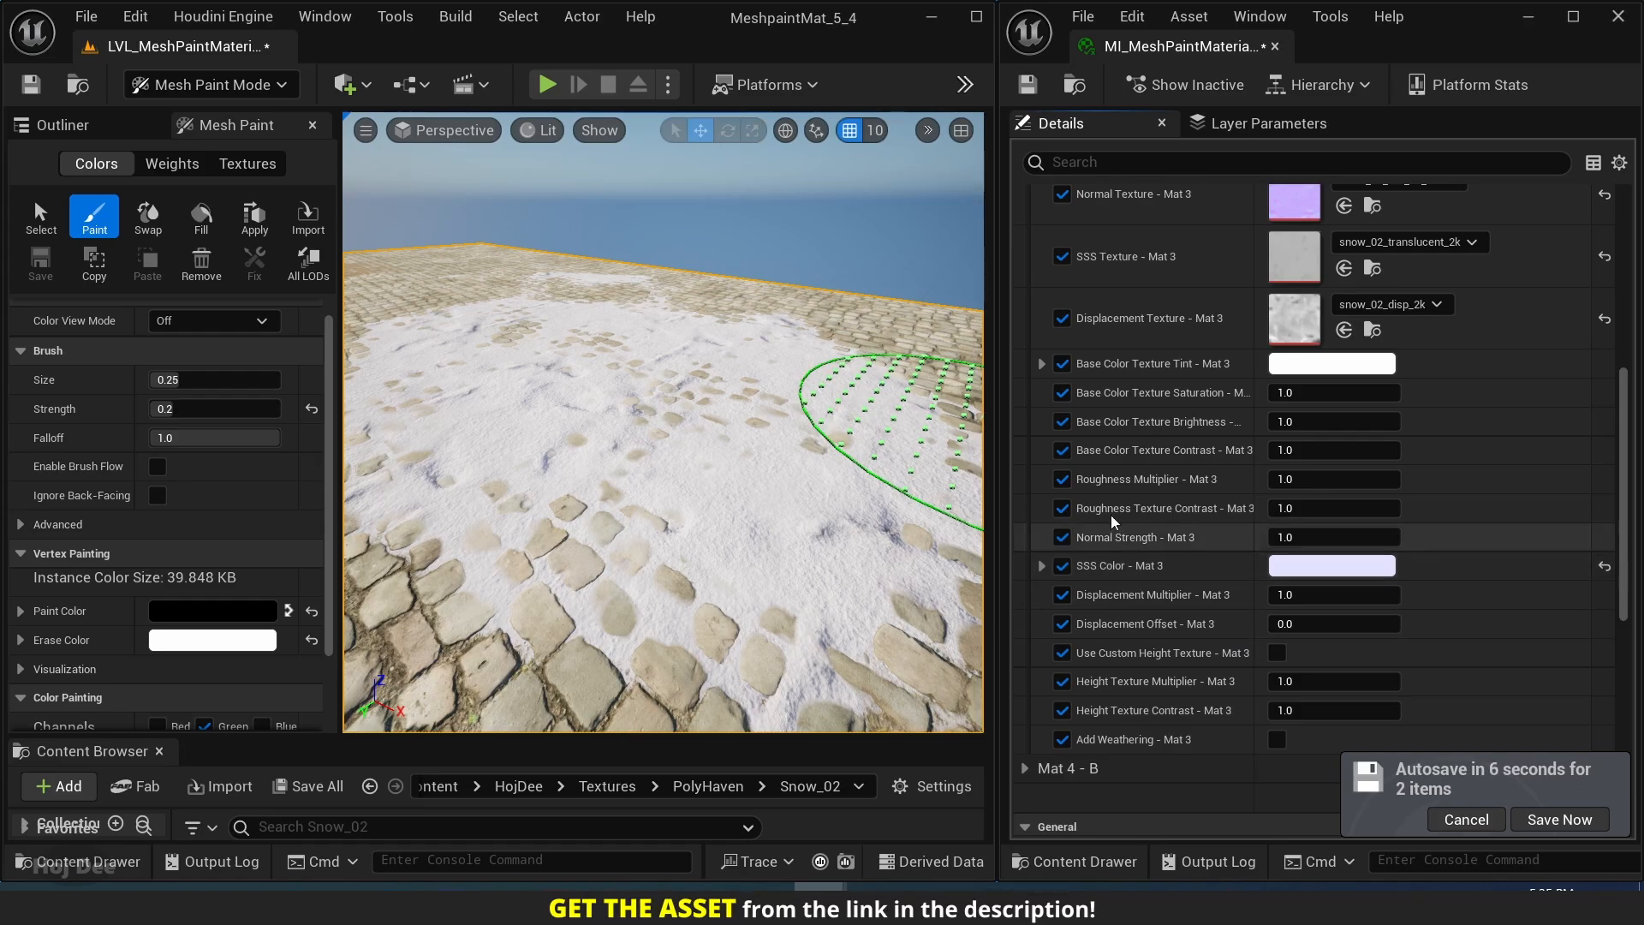
scroll(1072, 402, "down", 1)
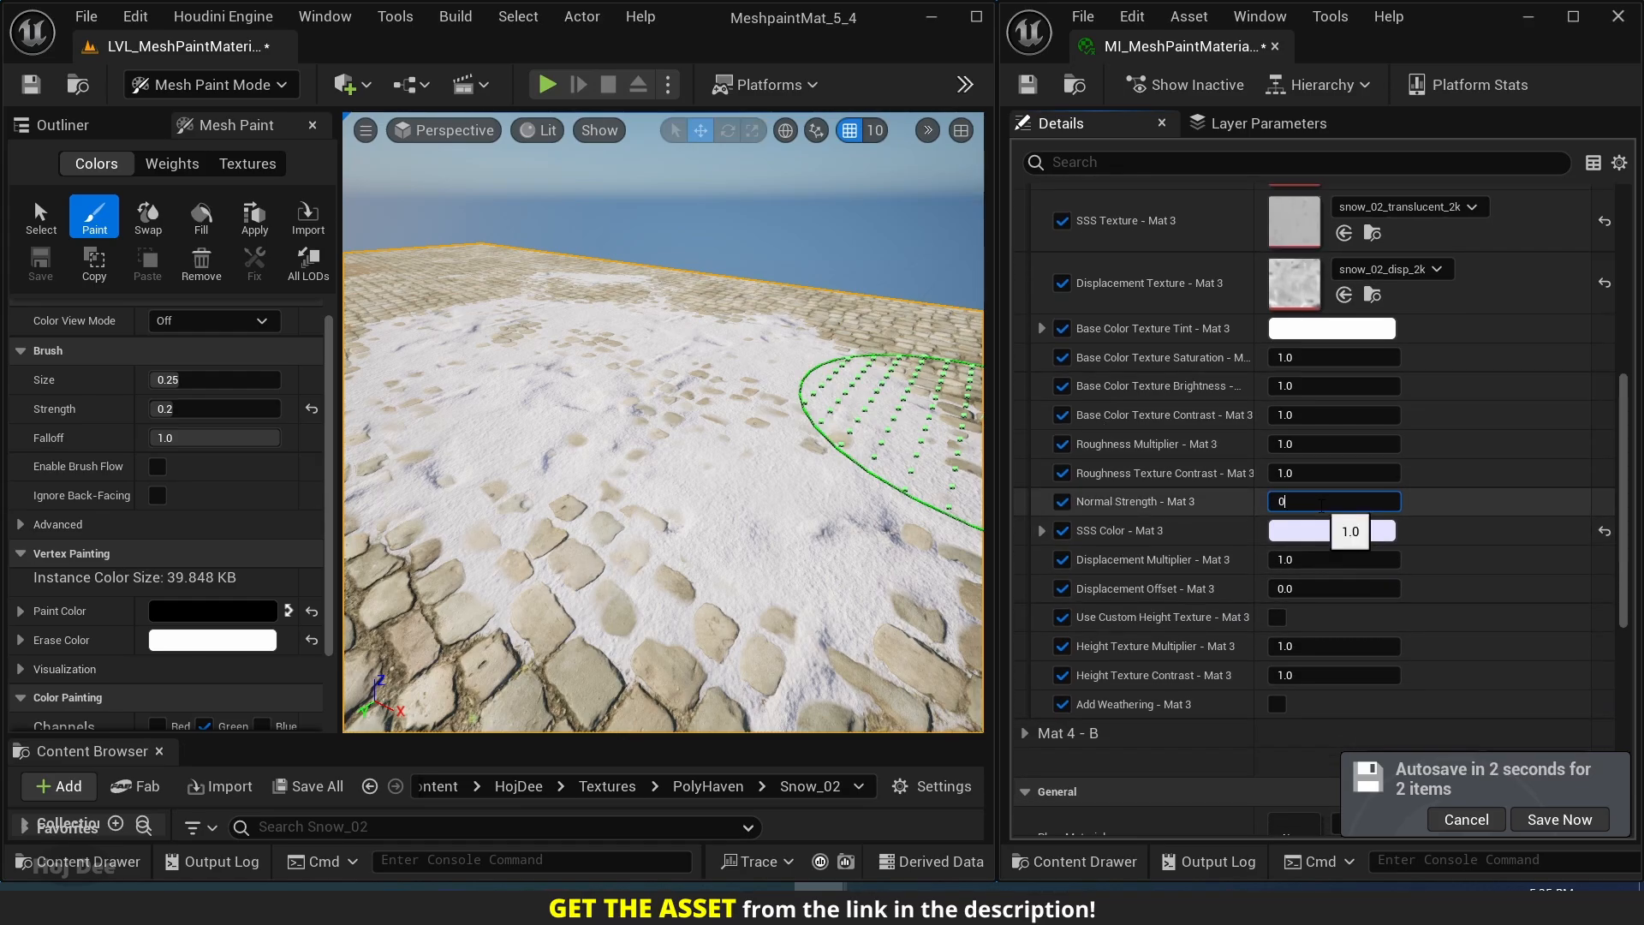
key("Return")
Turn on Use Custom Height Texture - Mat 3 and enable its amount, size, offset U, offset V and texture parameters.
scroll(1184, 622, "down", 1)
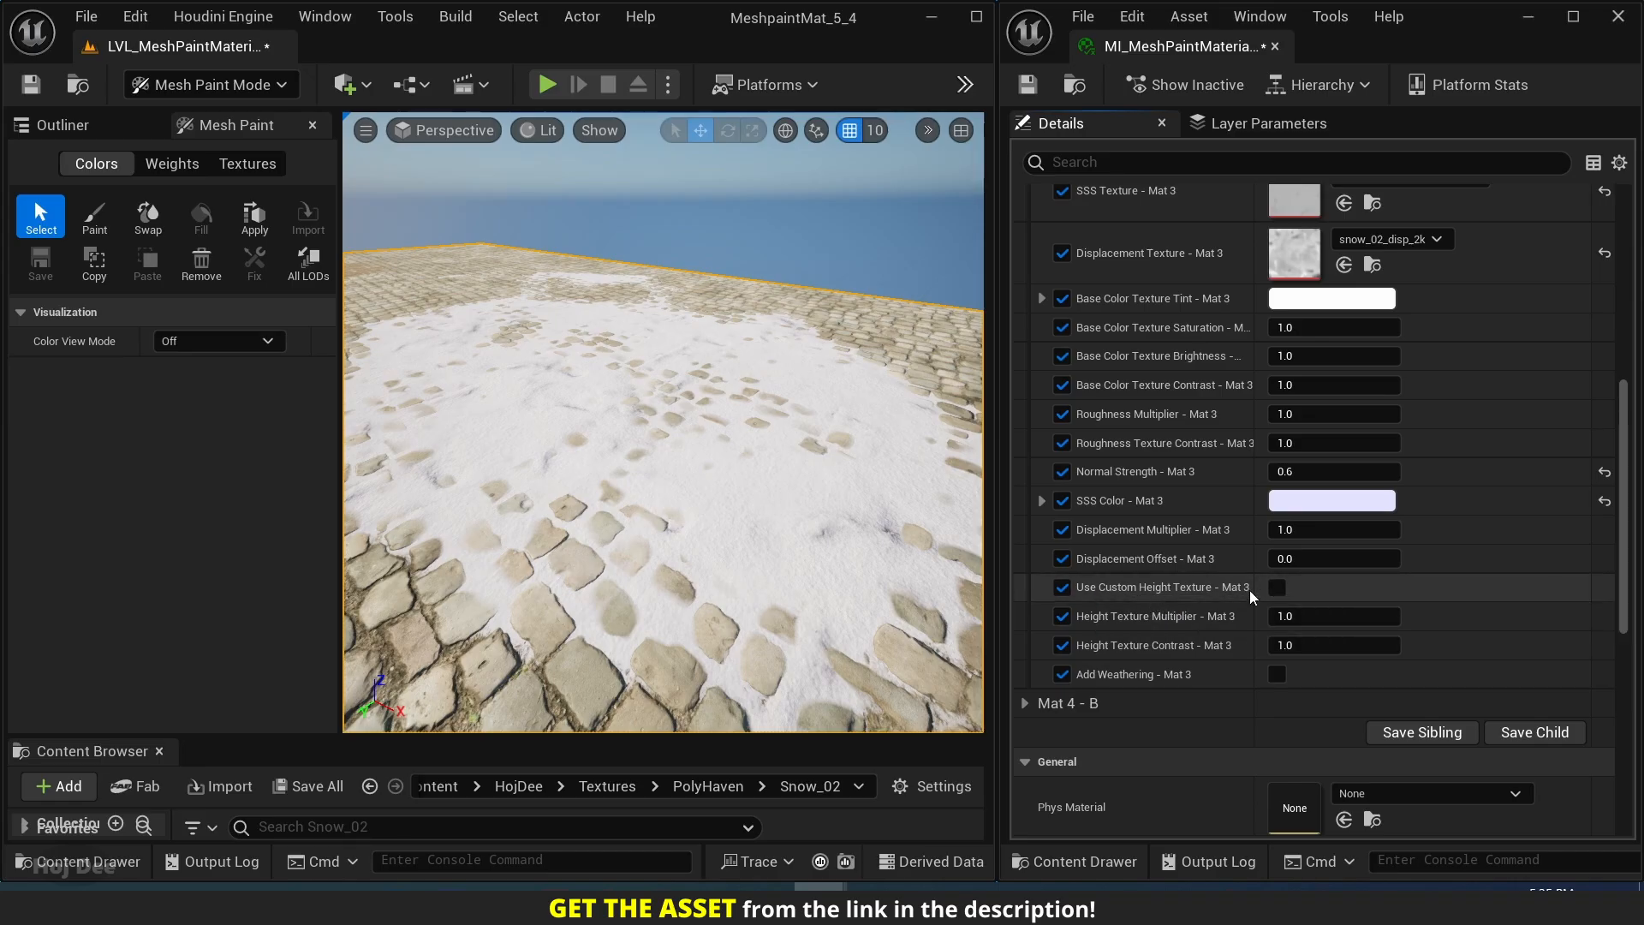
scroll(1138, 518, "down", 3)
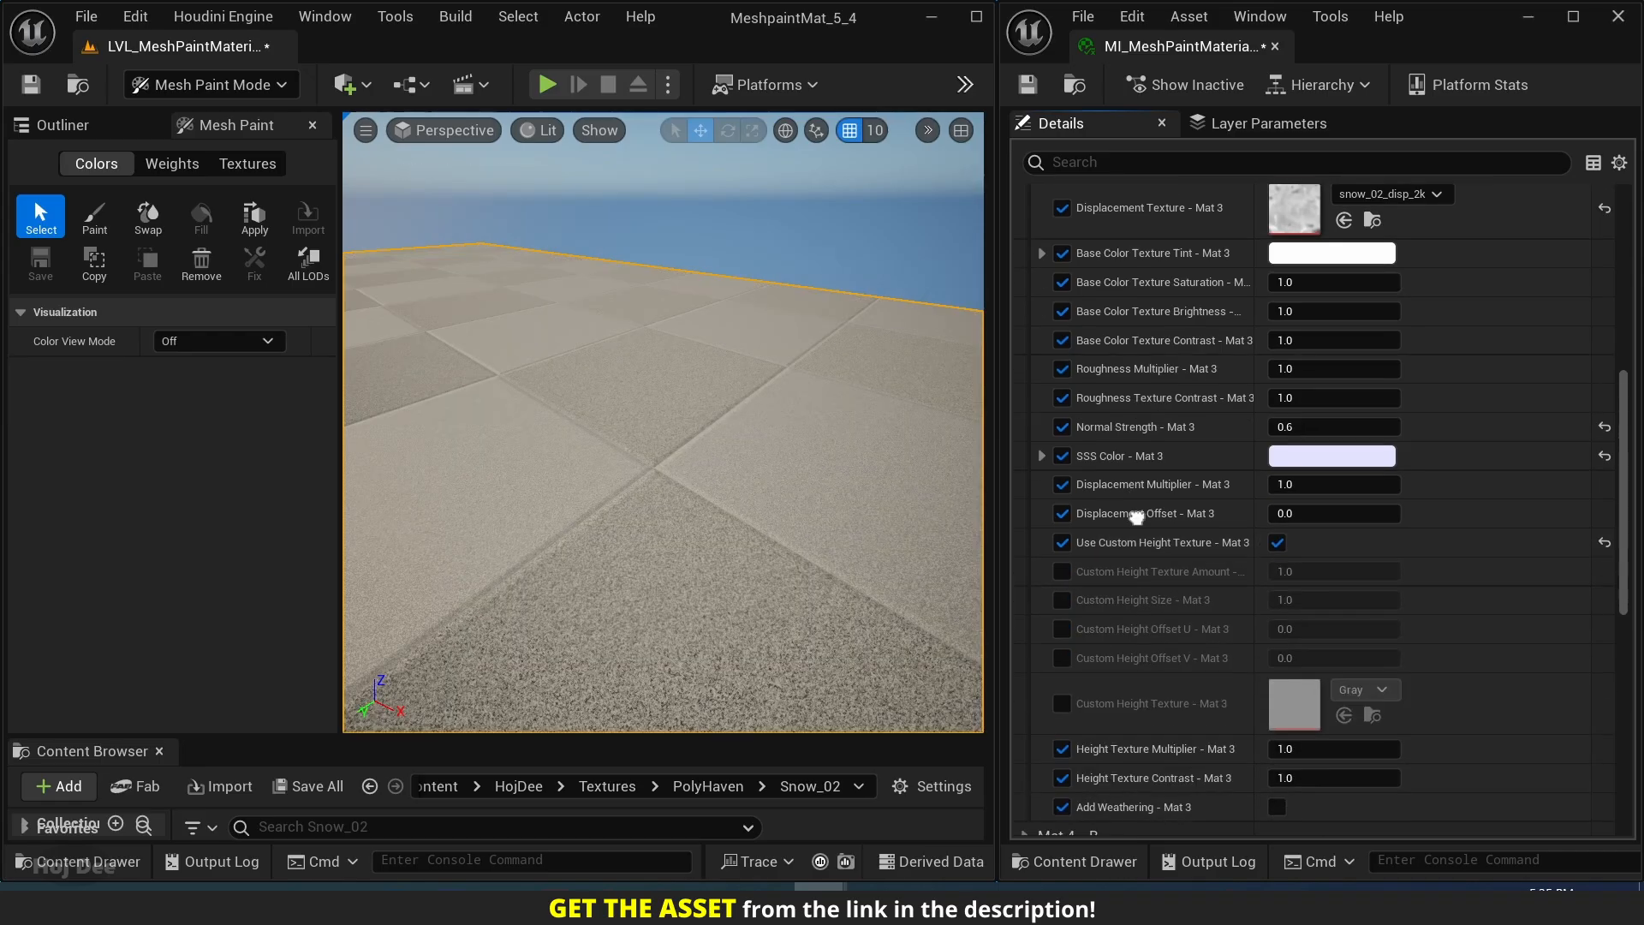
left_click(1062, 474)
left_click(1061, 503)
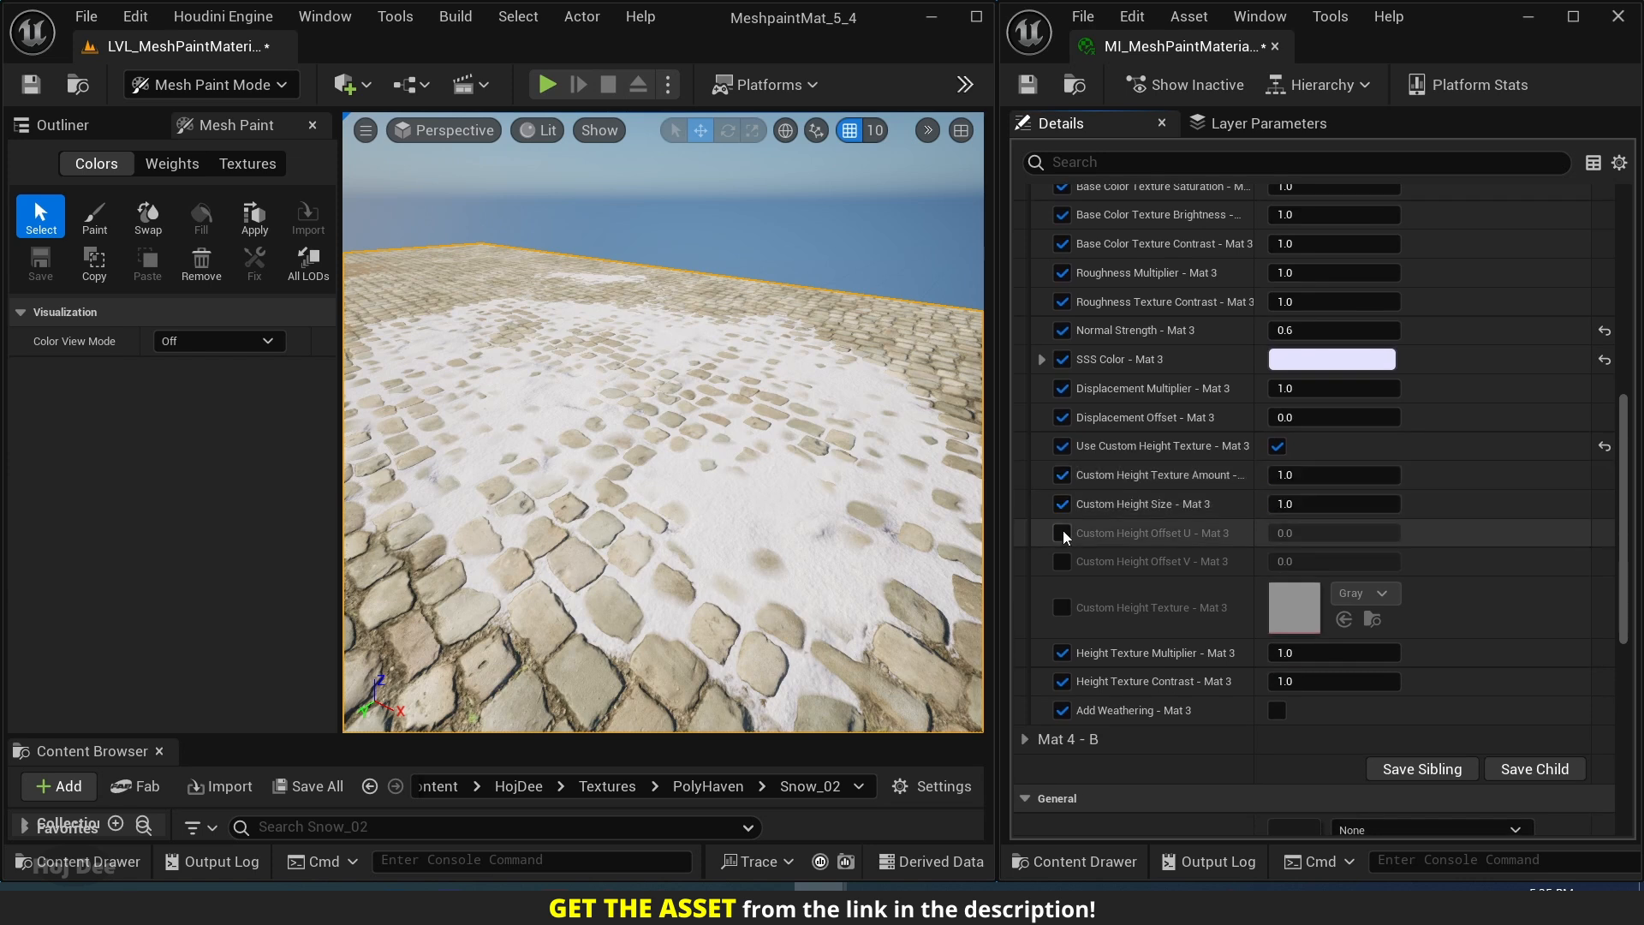
left_click(1062, 533)
left_click(1062, 561)
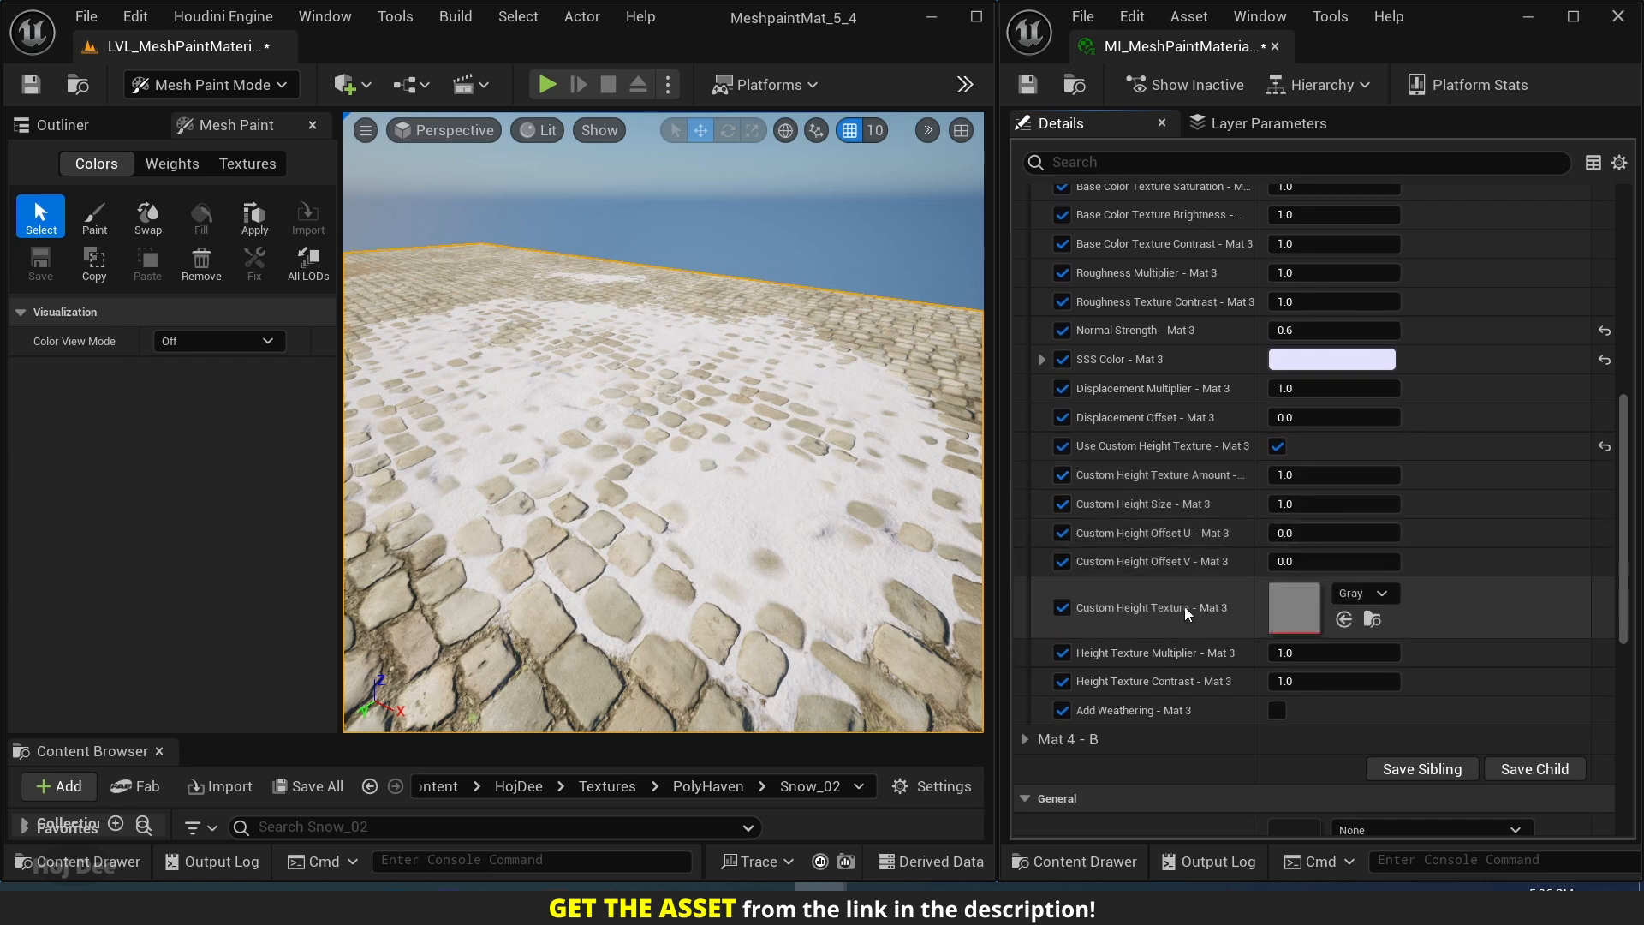
Assign the T_Perlin_Noise_M texture to Custom Height Texture - Mat 3.
left_click(1381, 596)
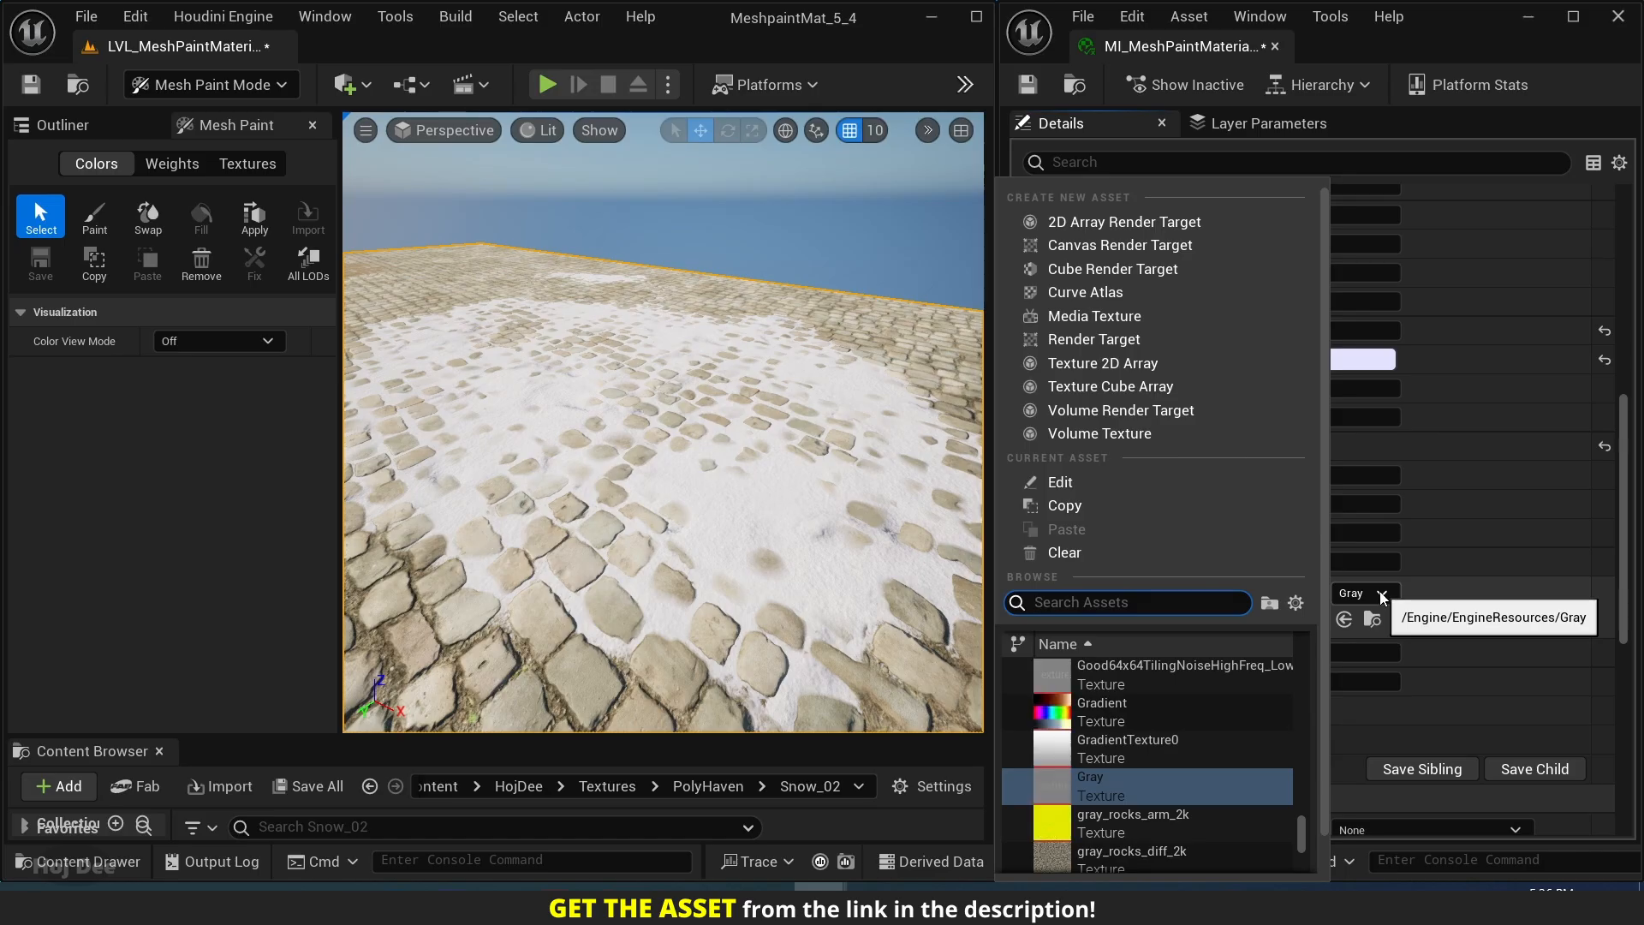
type("perlin nois")
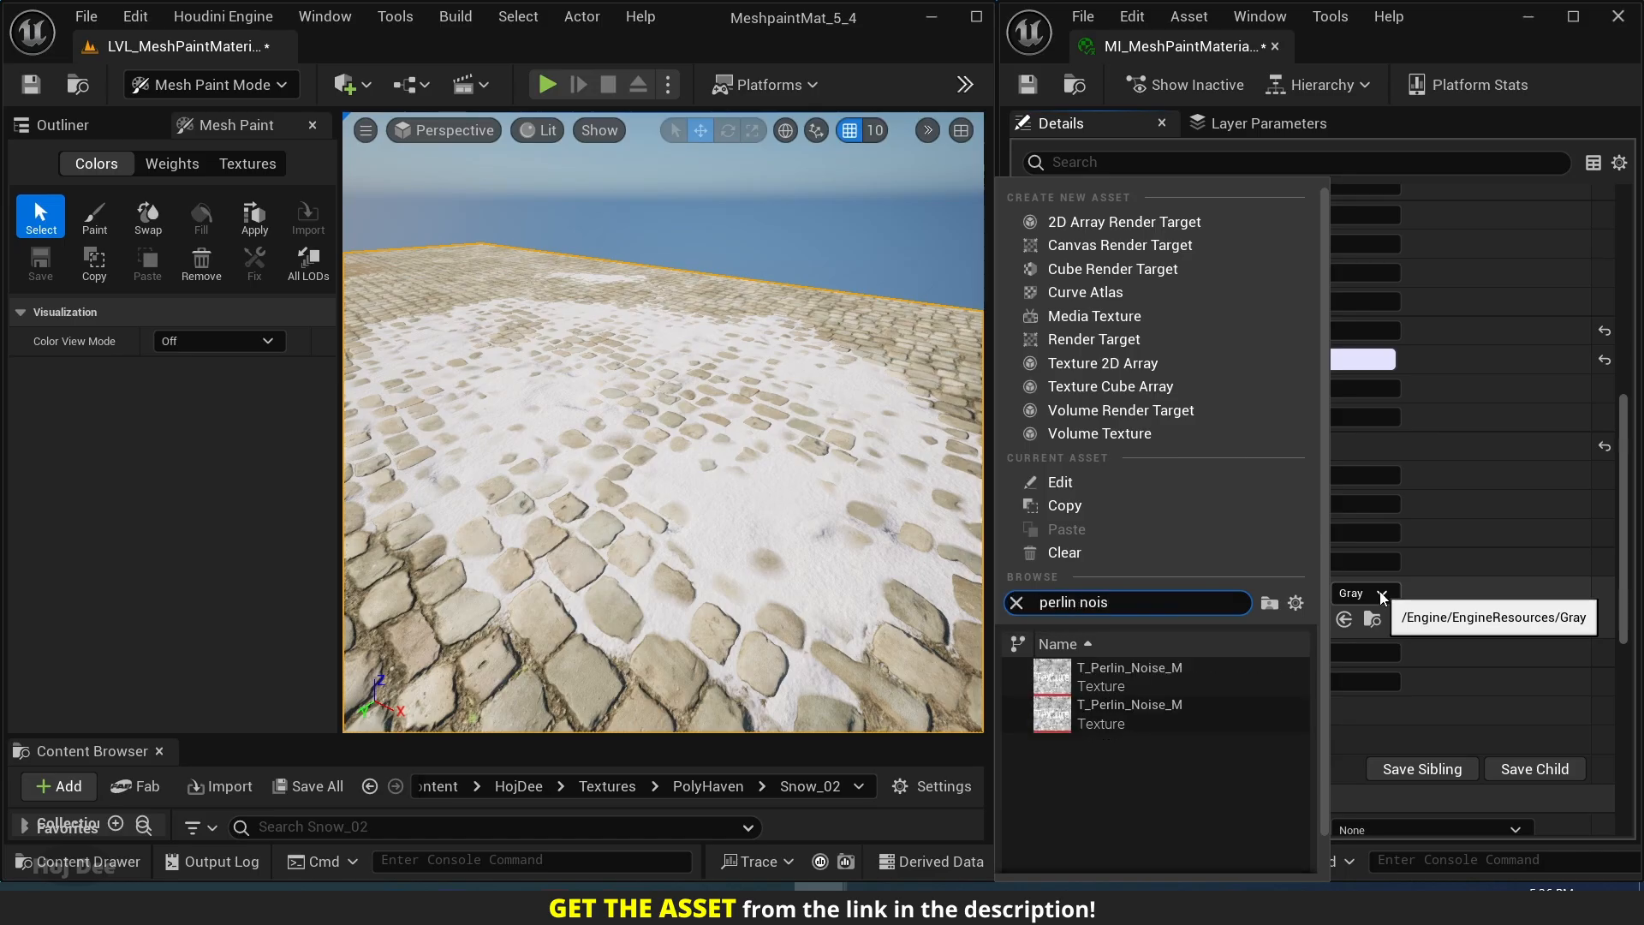
left_click(1106, 664)
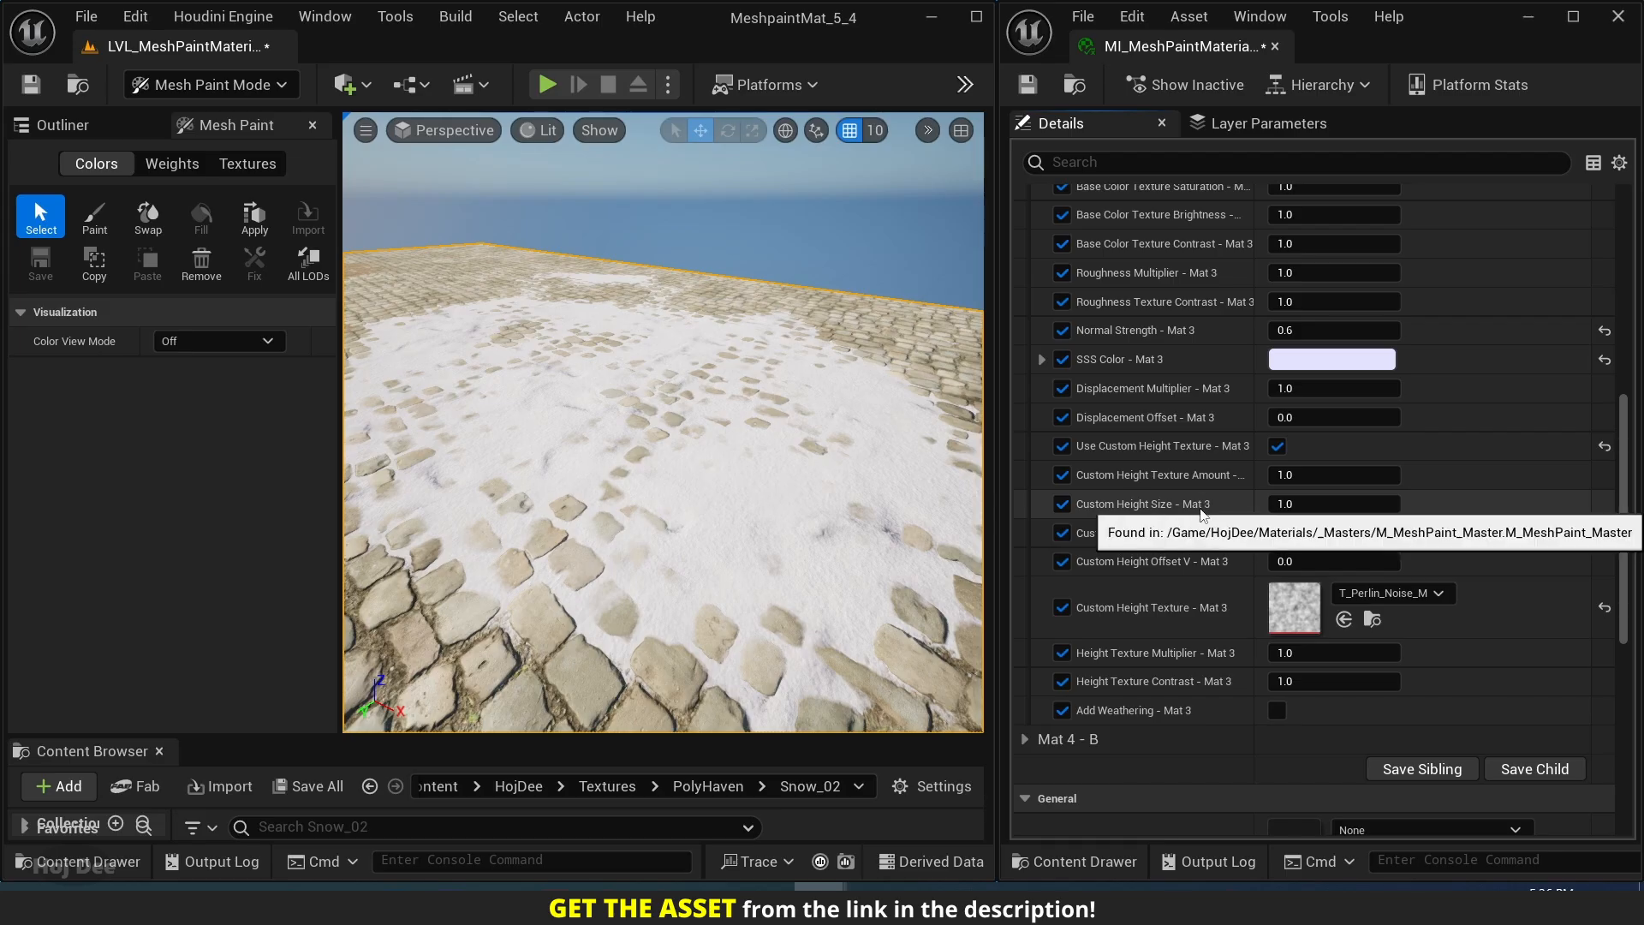
Set Custom Height Size - Mat 3 to 0.1 and Custom Height Texture Amount - Mat 3 to 0.7.
type("0")
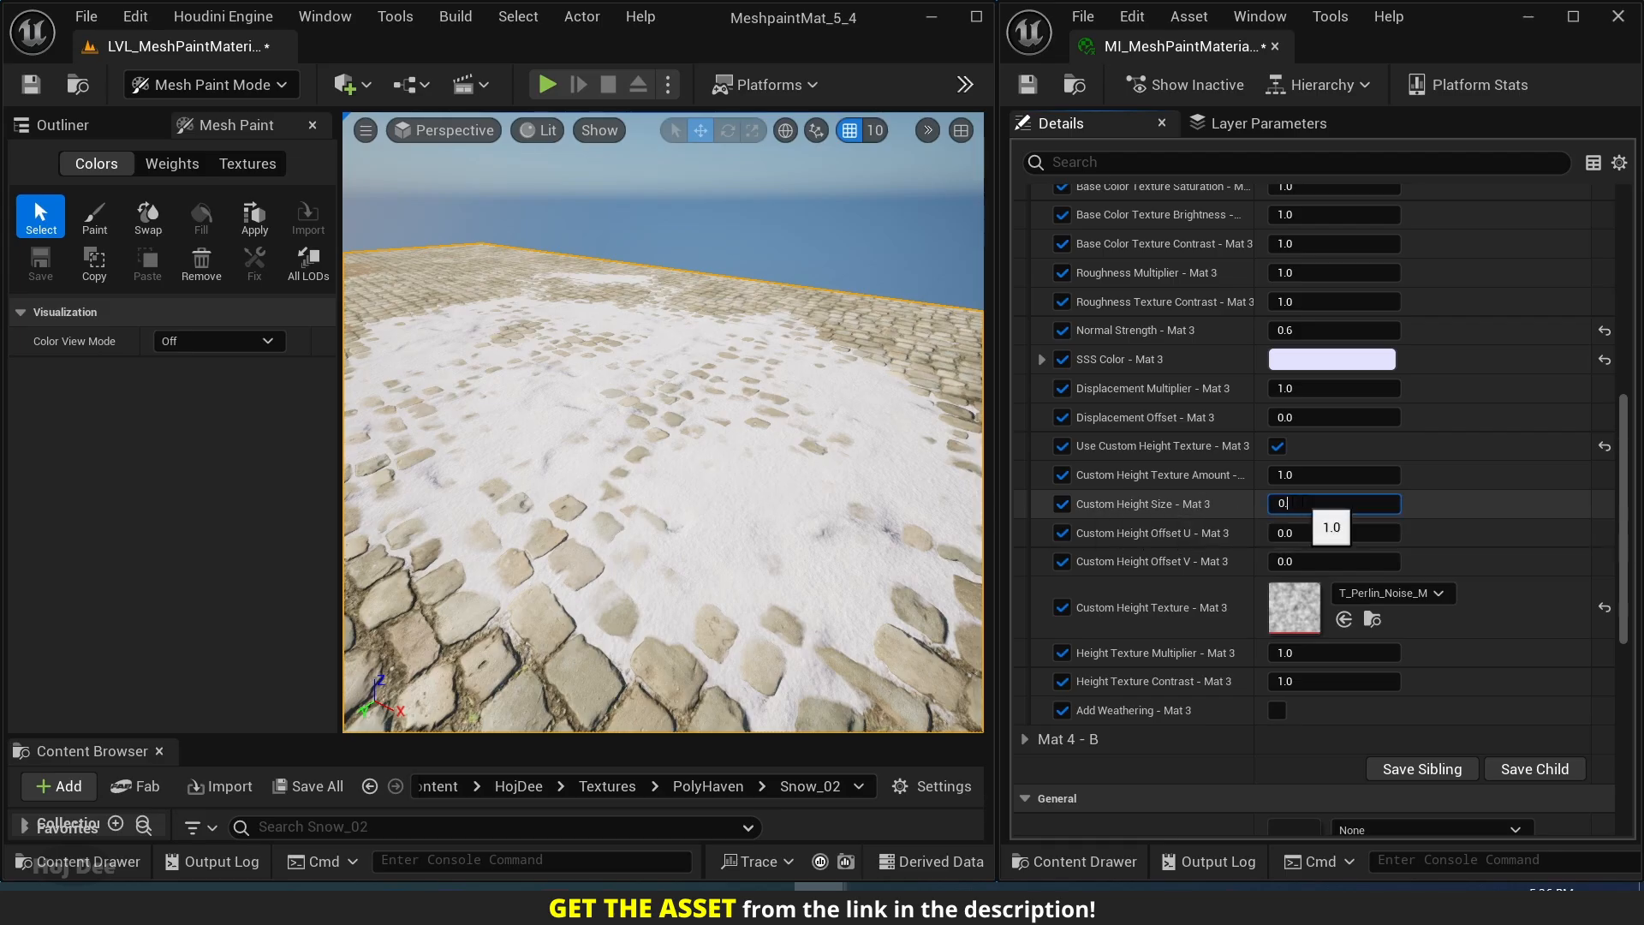
type(".1")
key("Return")
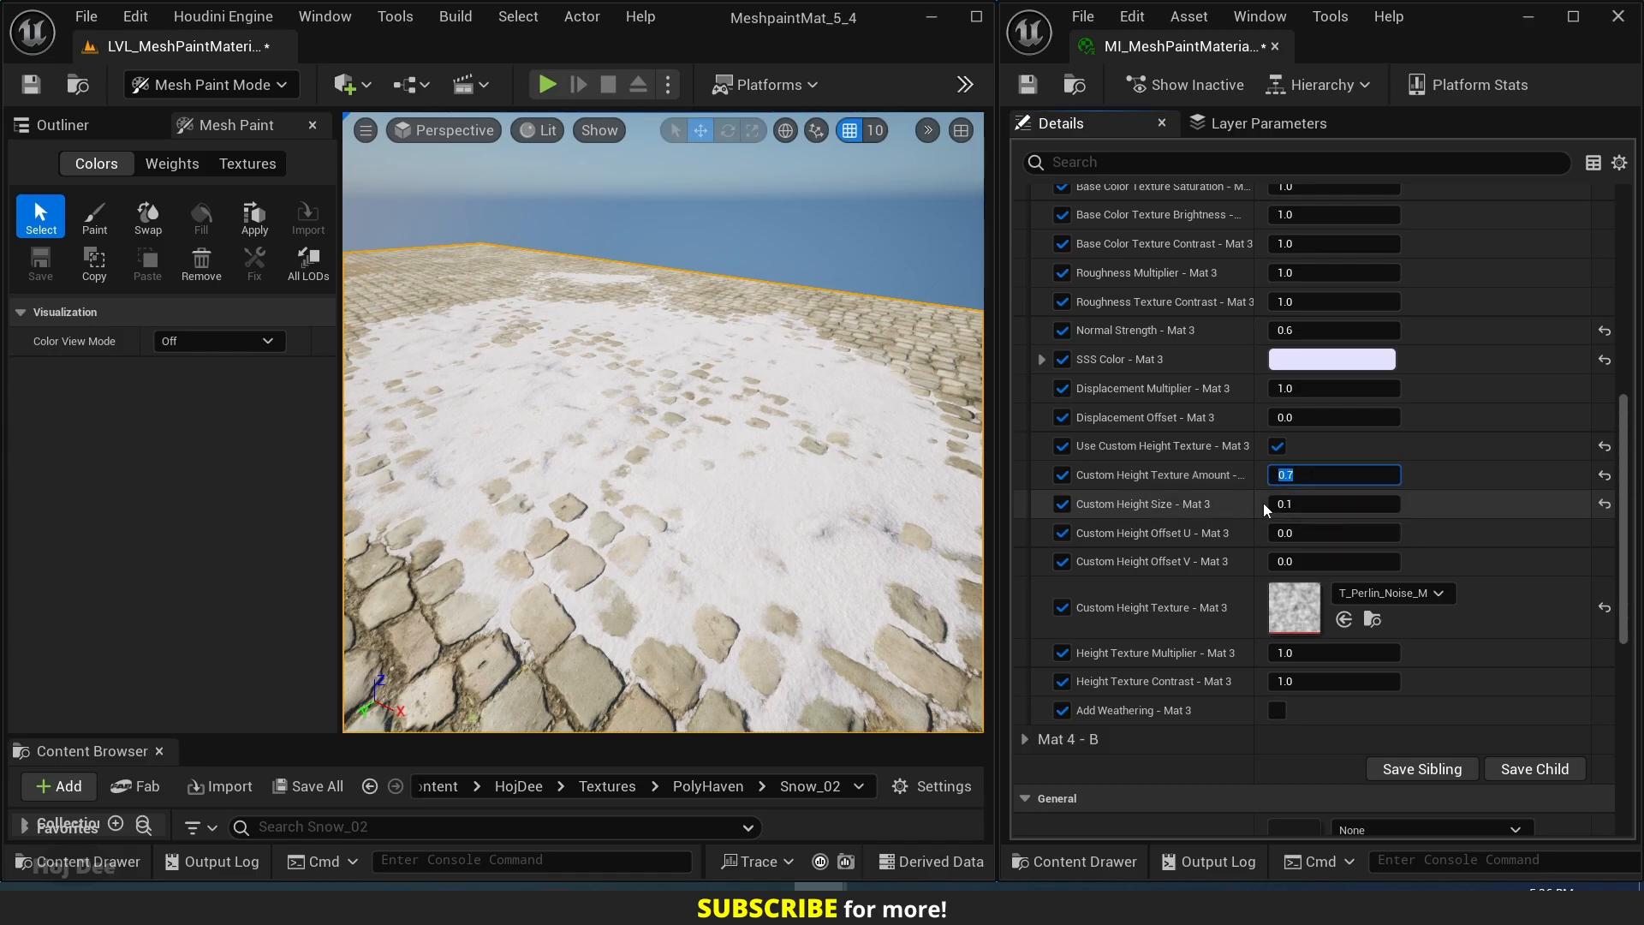
left_click(1182, 559)
right_click_drag(1153, 521, 1153, 489)
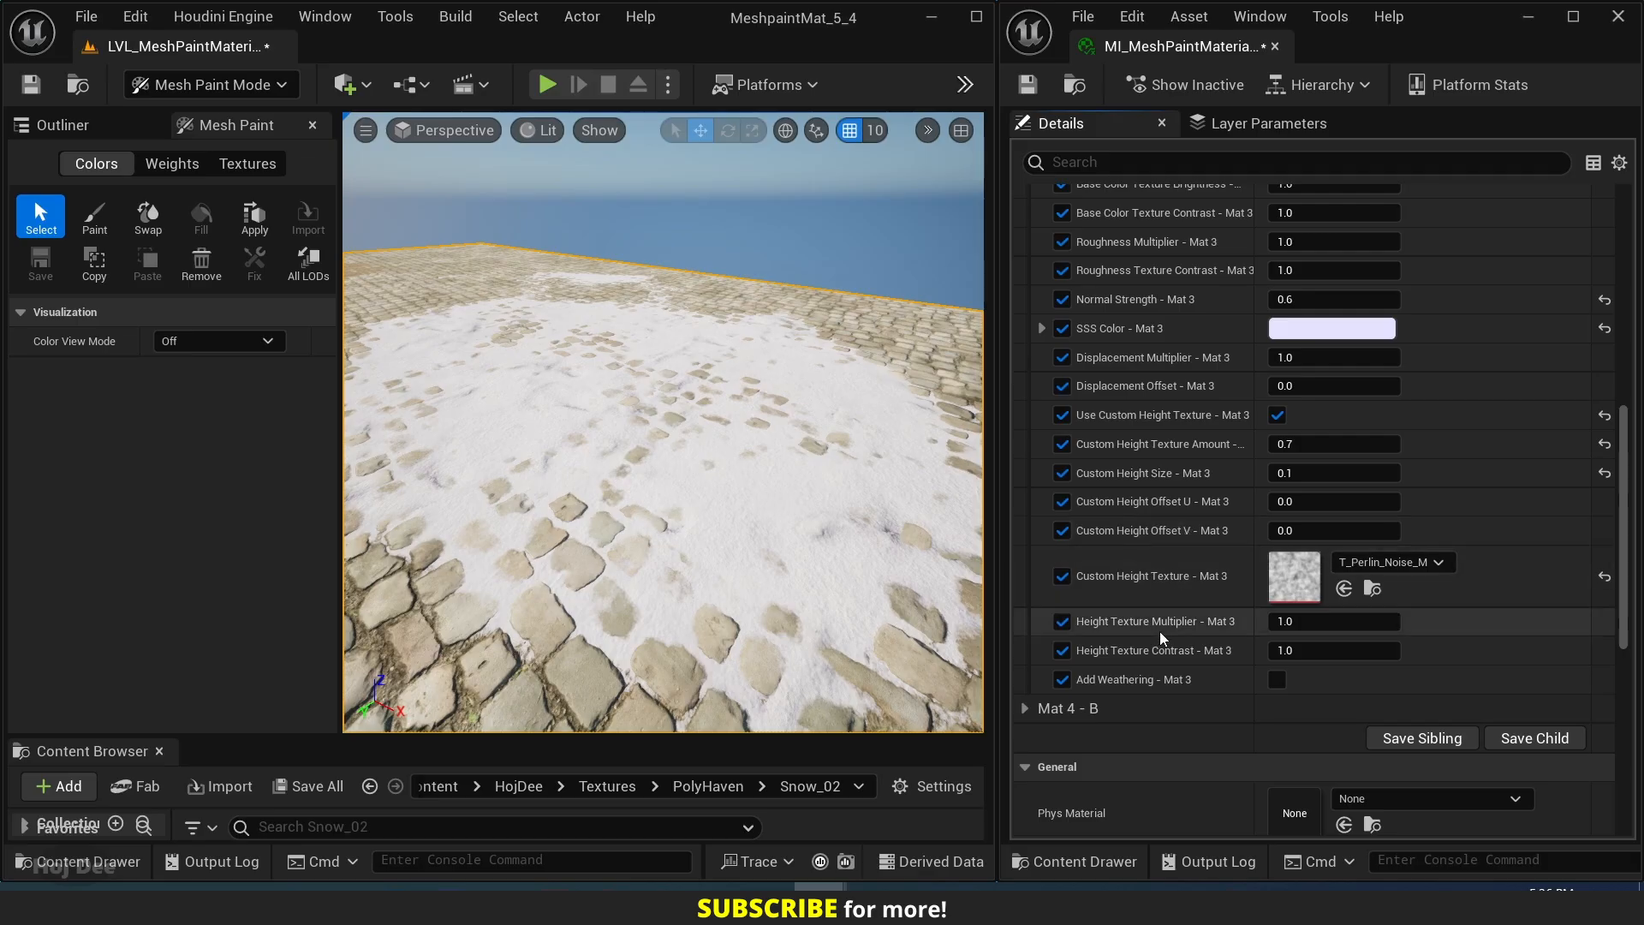
Set Height Texture Multiplier - Mat 3 to 1.2 and Height Texture Contrast - Mat 3 to 1.5.
left_click(1298, 624)
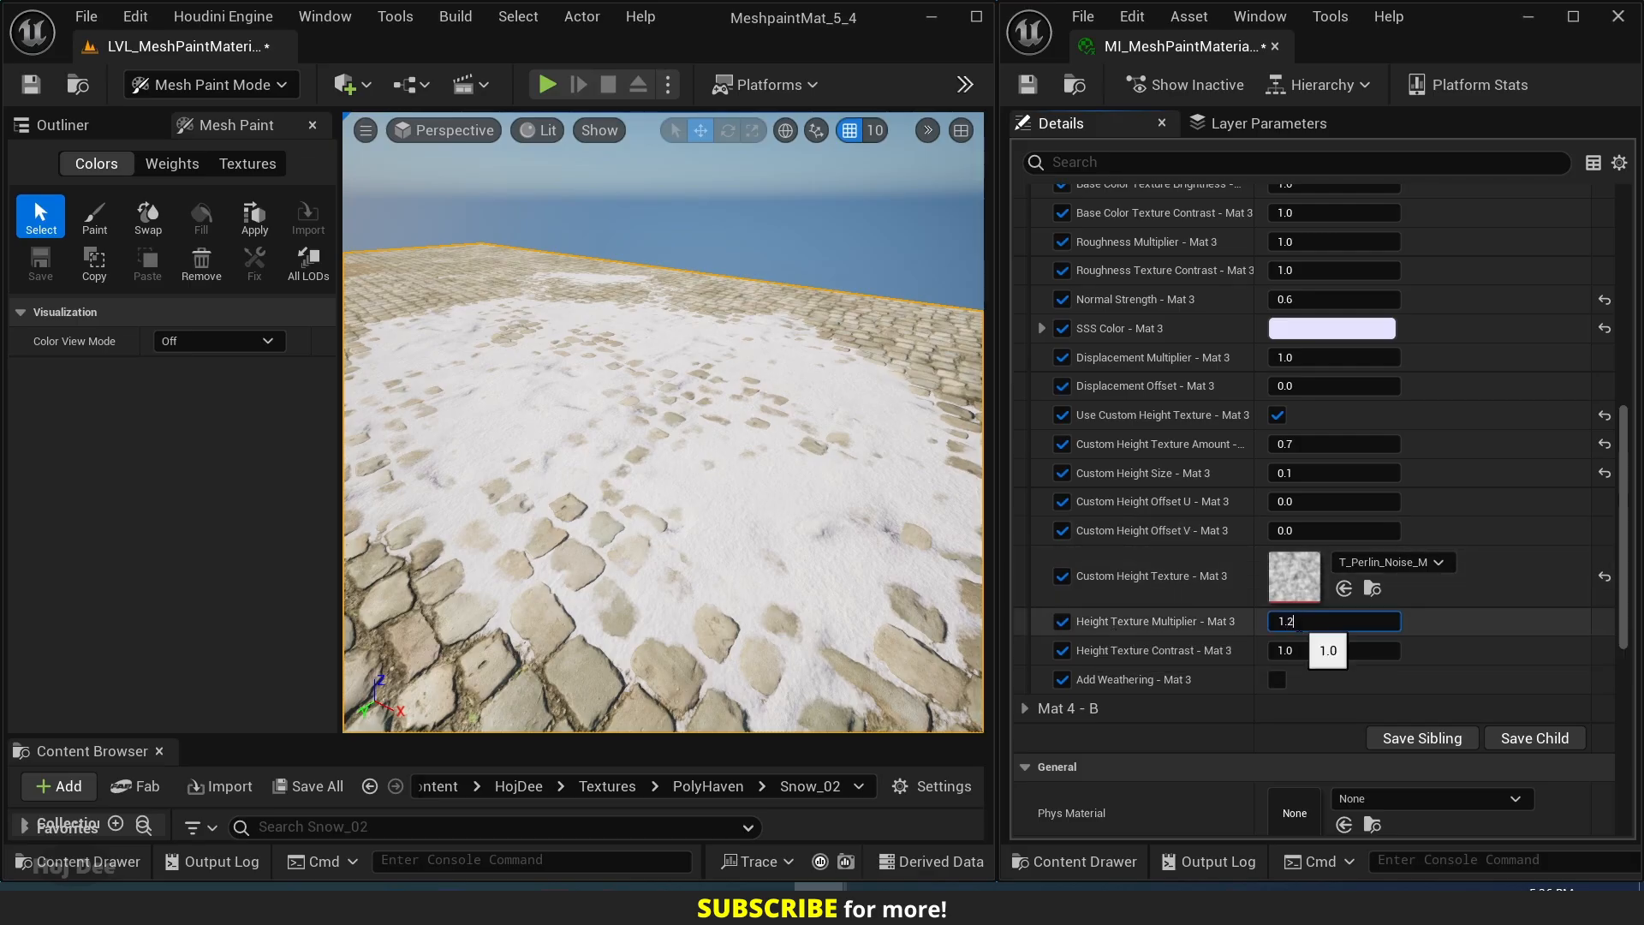
key("Return")
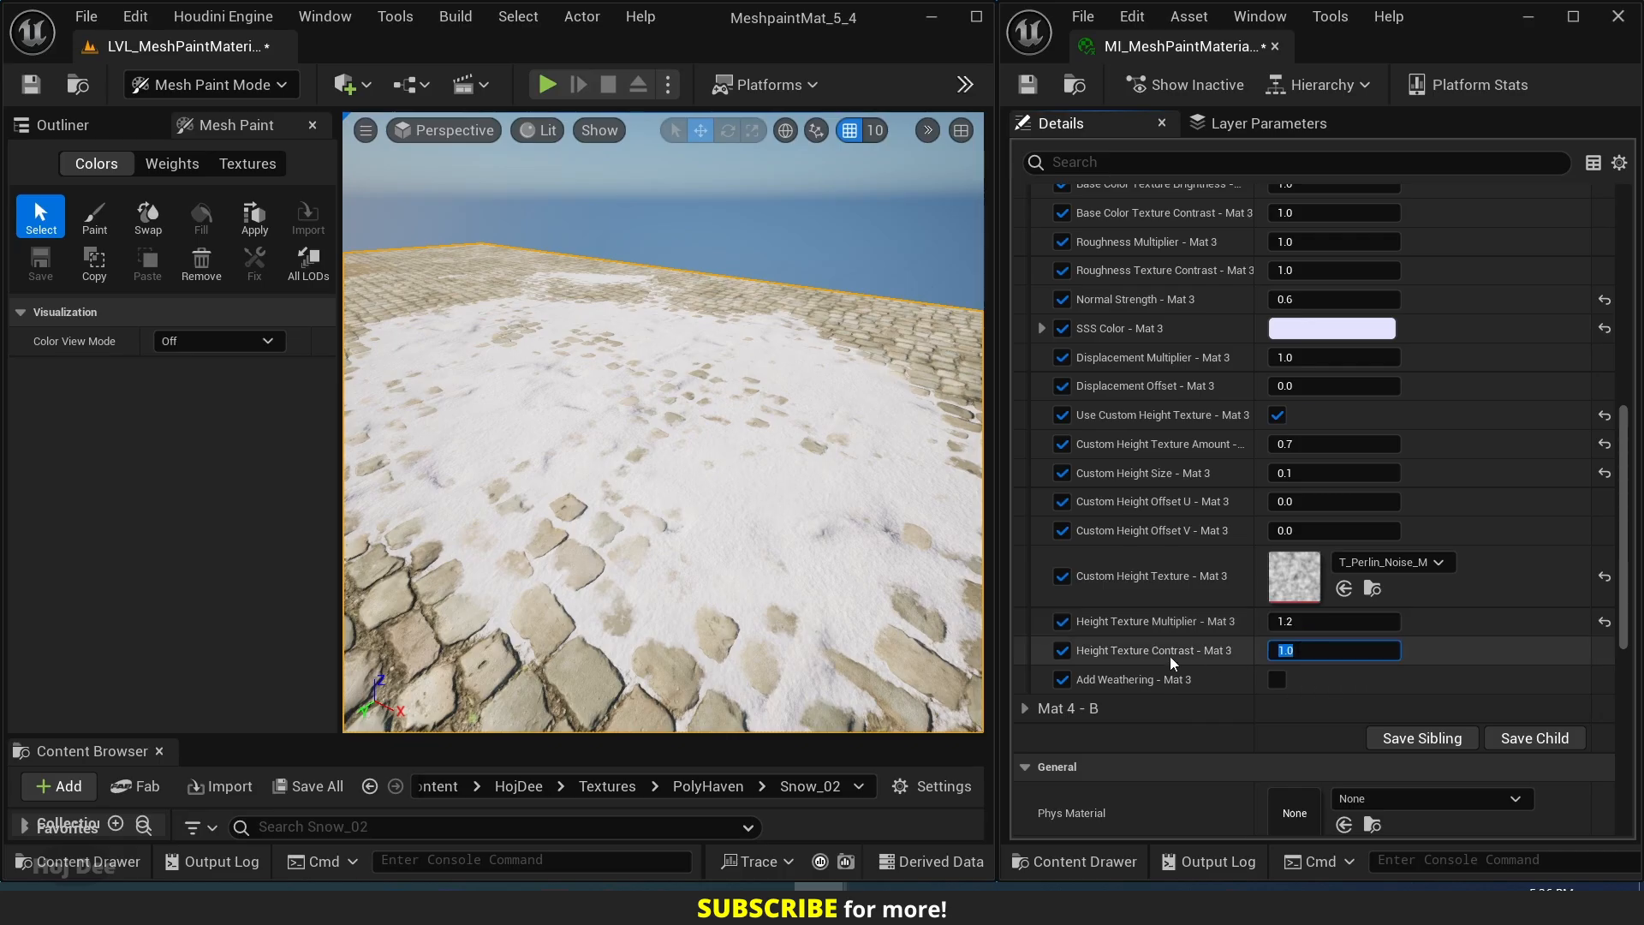
left_click(1324, 658)
type("1.4")
key("Return")
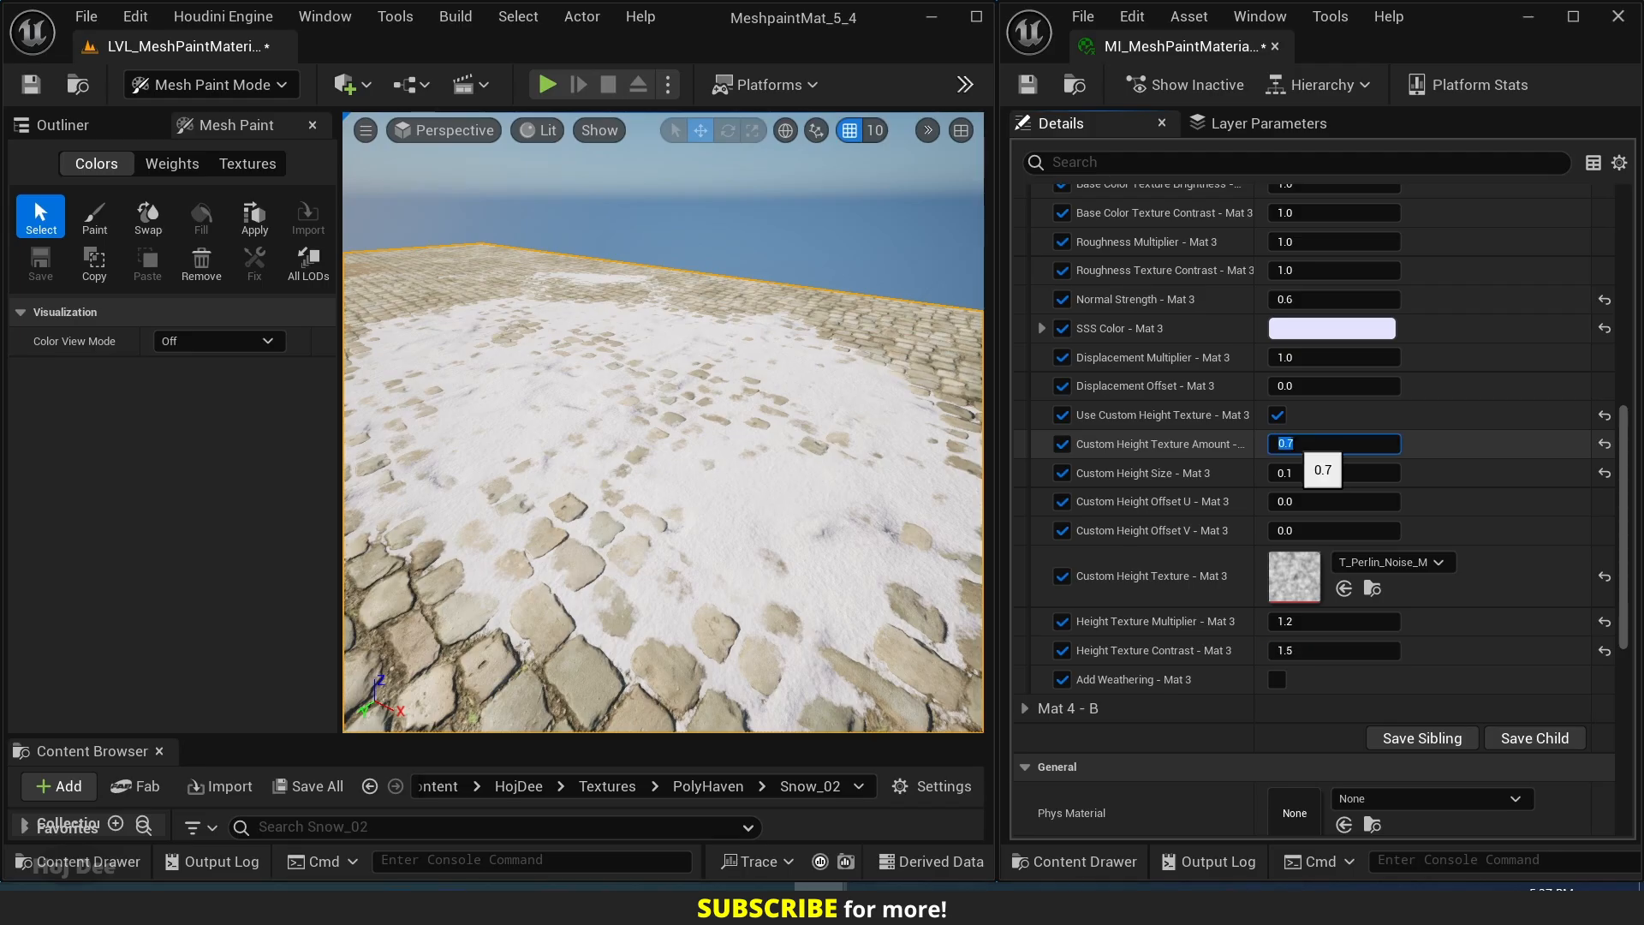
Try Custom Height Texture Amount - Mat 3 at 0 for comparison, and restore it to 0.7.
type("0")
key("Return")
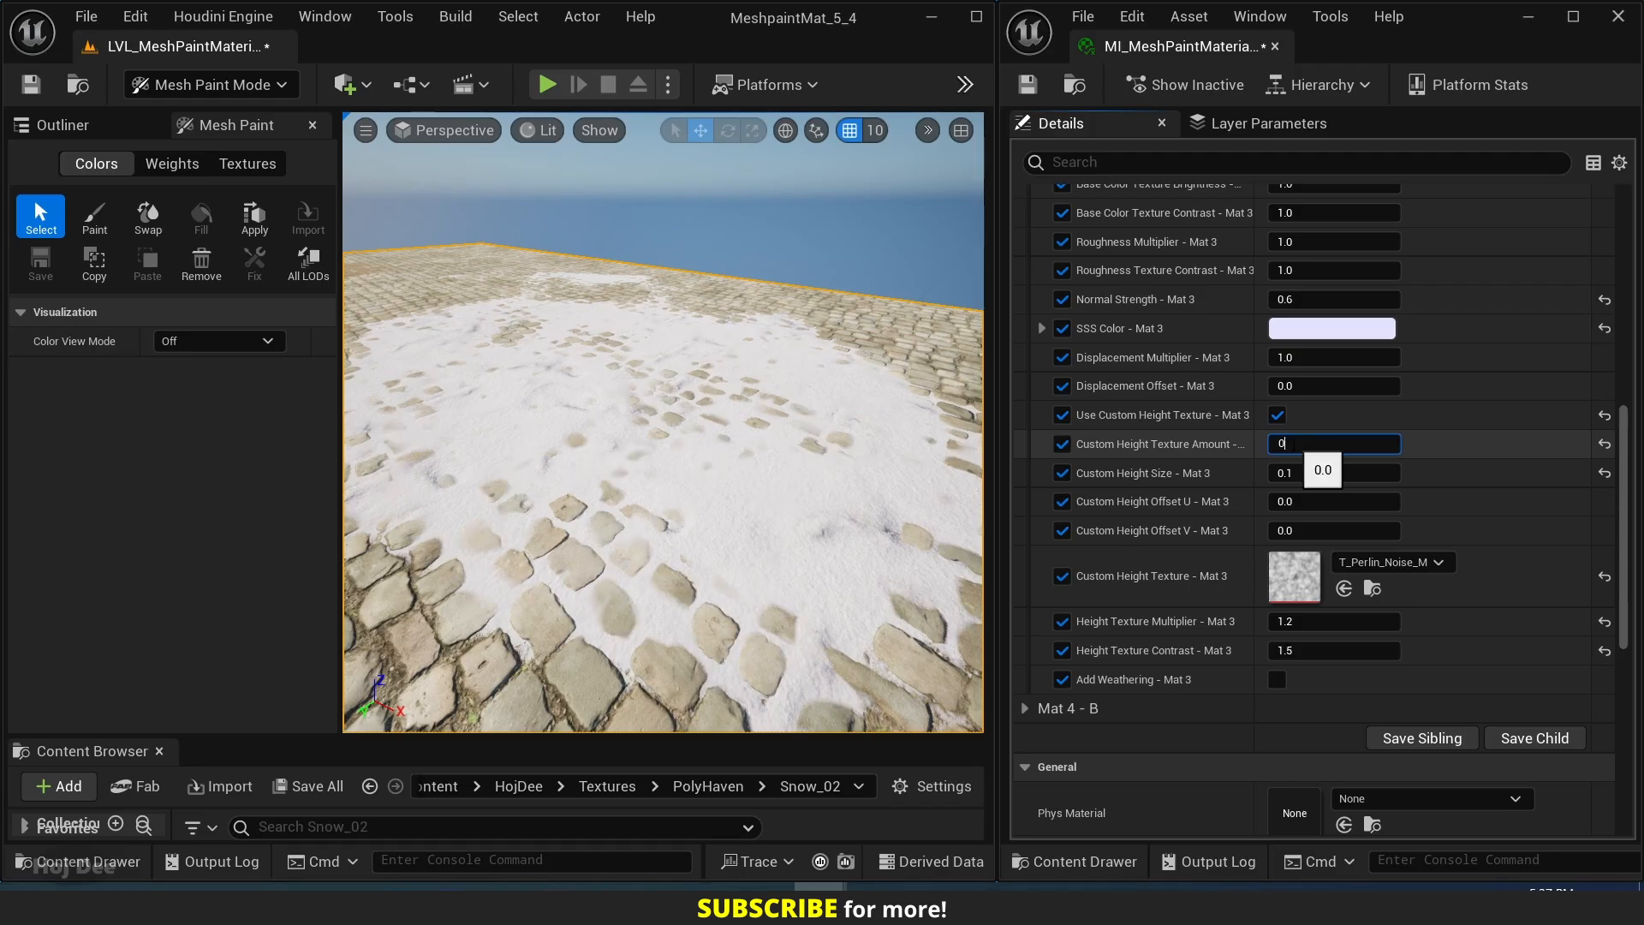
type("0.7")
key("Return")
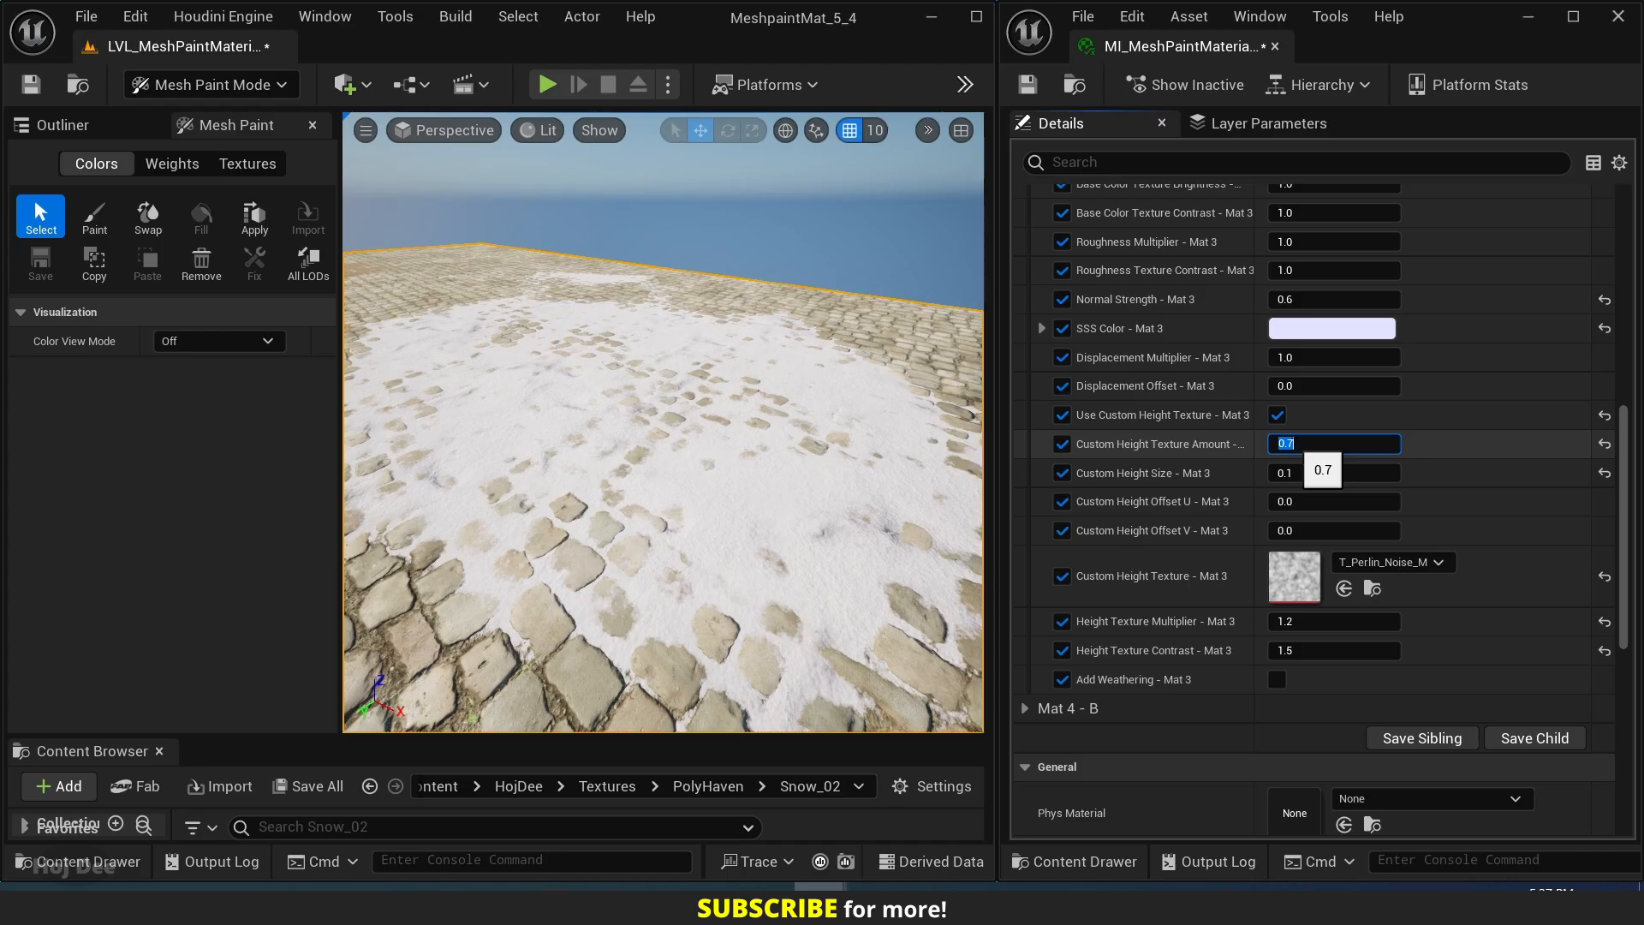
Collapse the Mat 3 - G group, expand Mat 4 - B, and enable its parameters from Tri-Planar Projection through Has SSS Texture.
scroll(1178, 722, "up", 5)
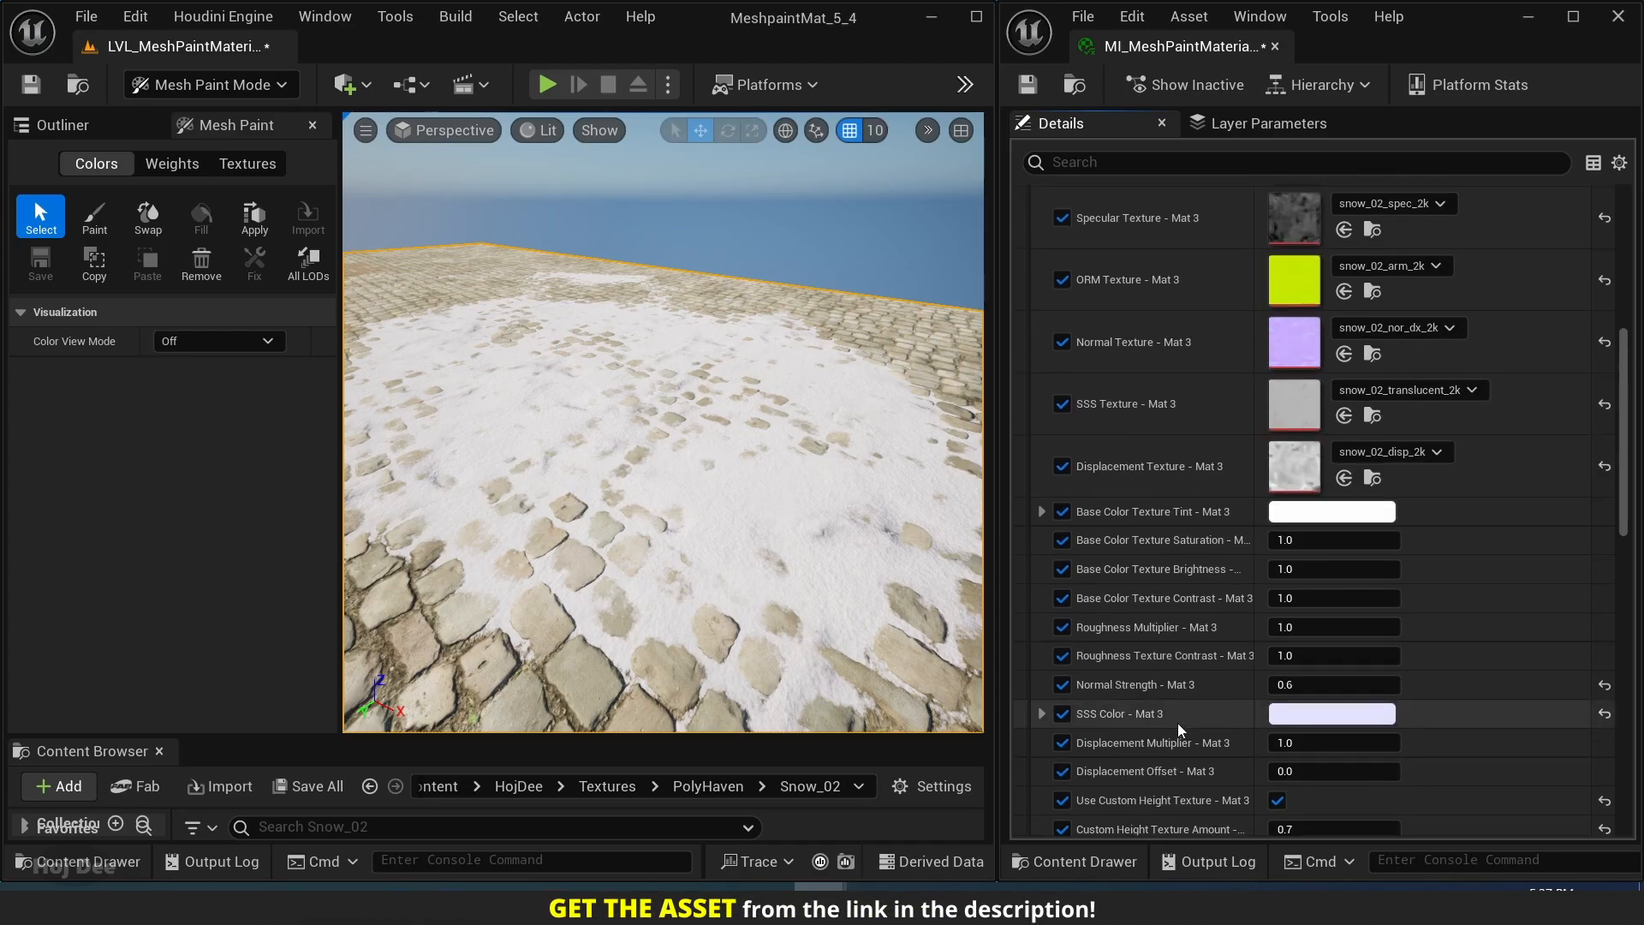
scroll(1178, 722, "up", 4)
left_click(1025, 341)
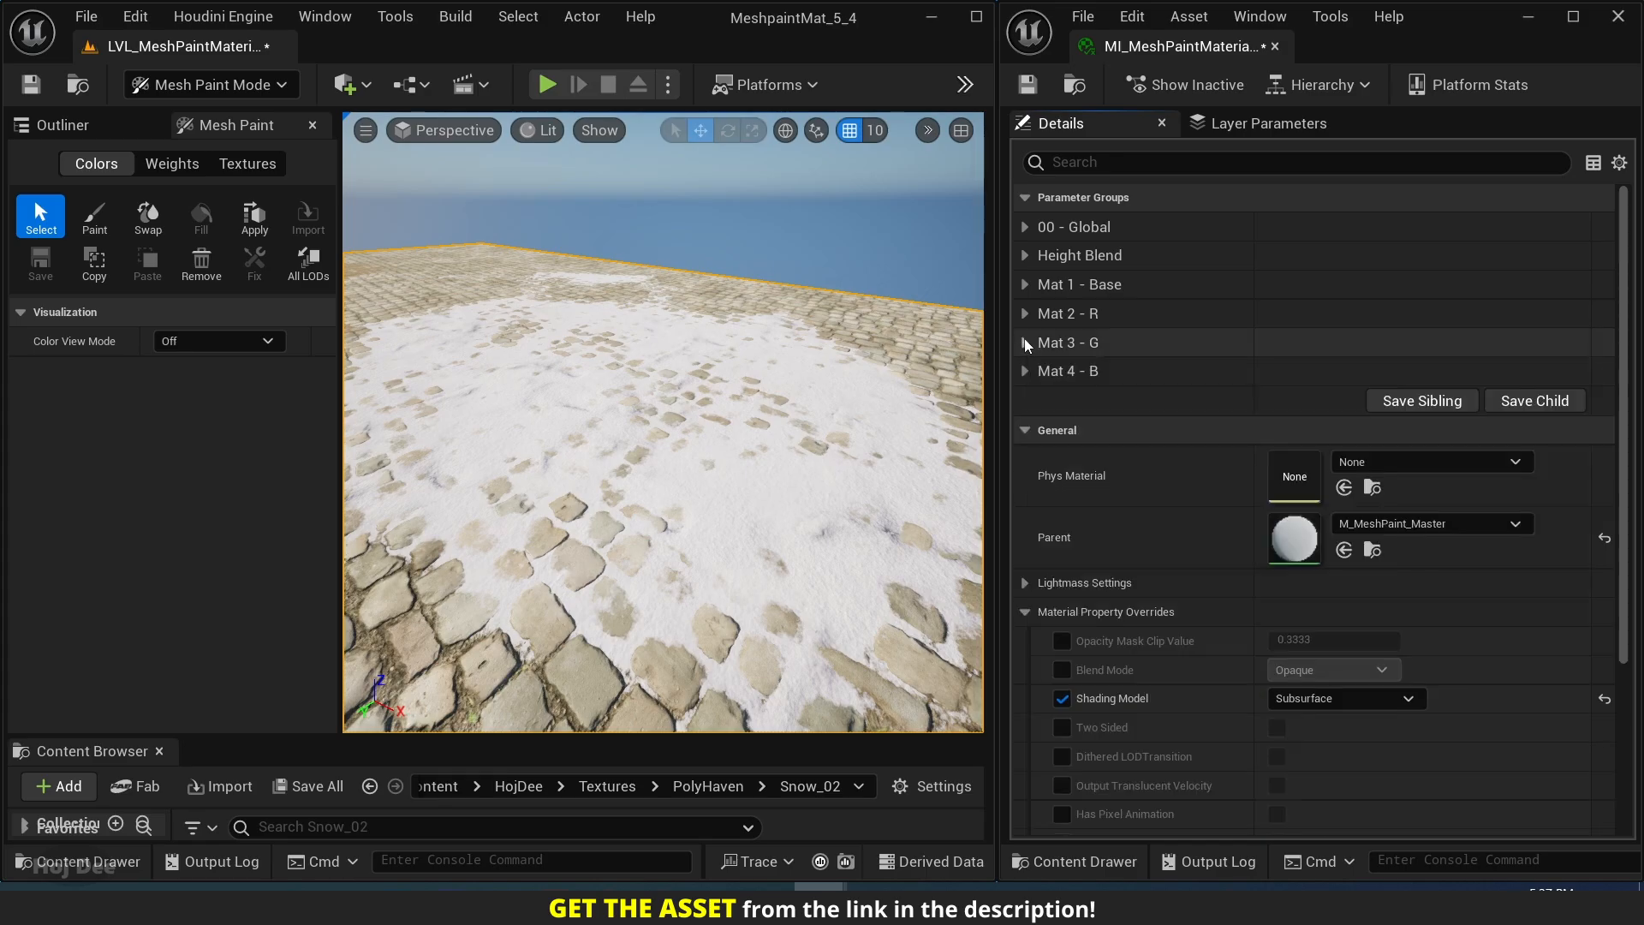
left_click(1024, 371)
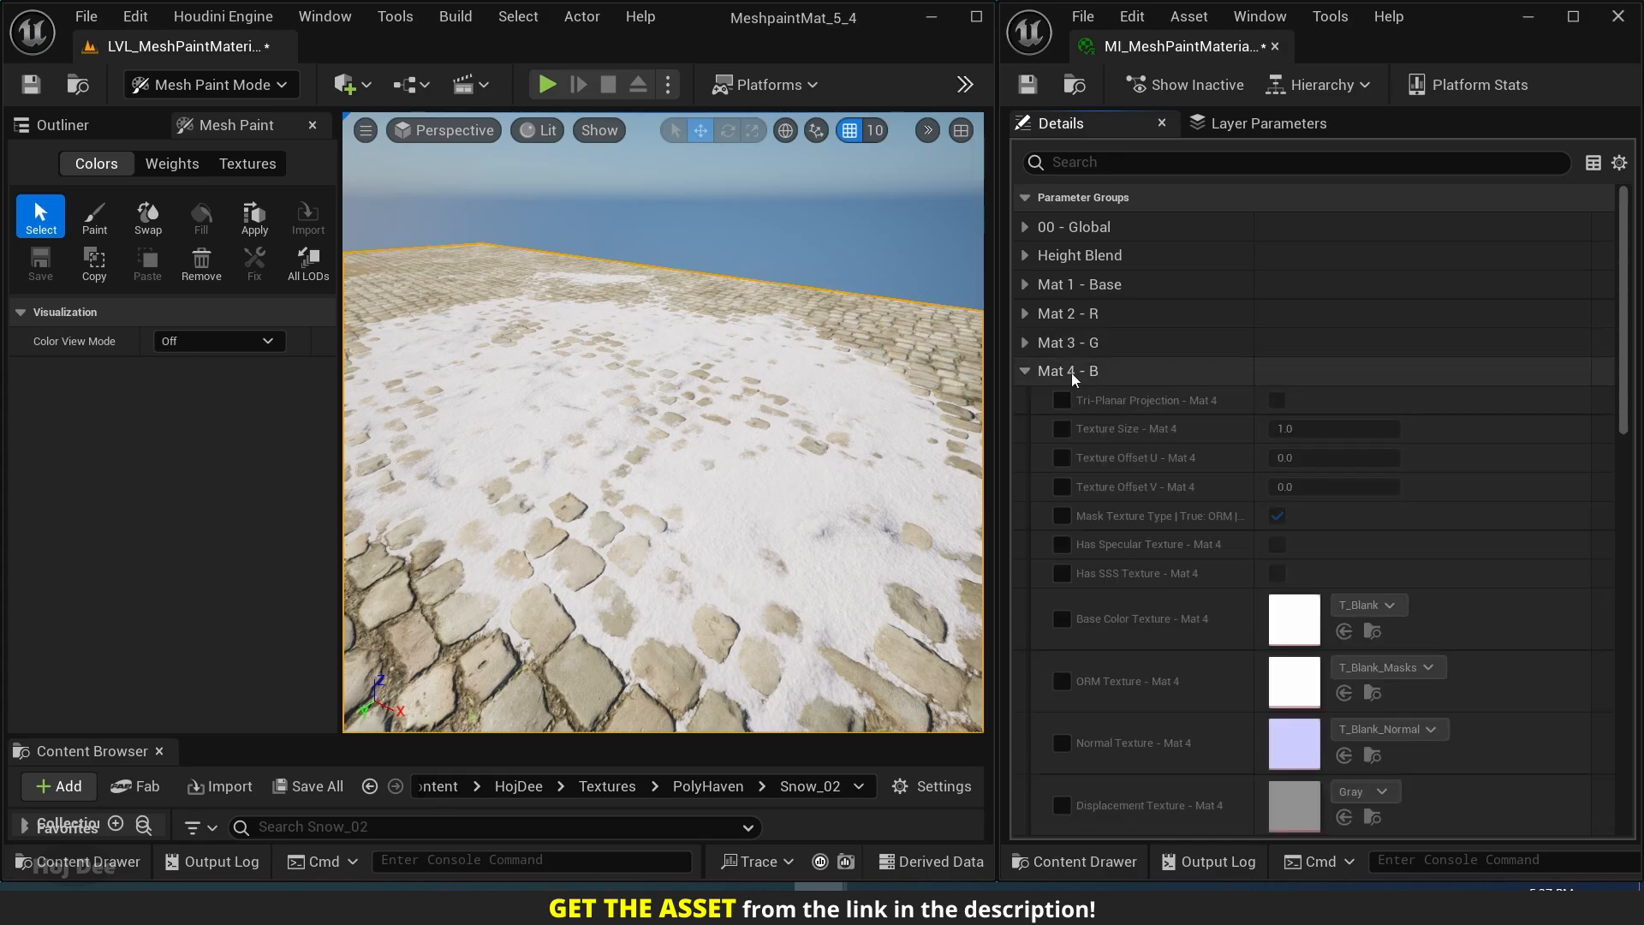
left_click(1062, 400)
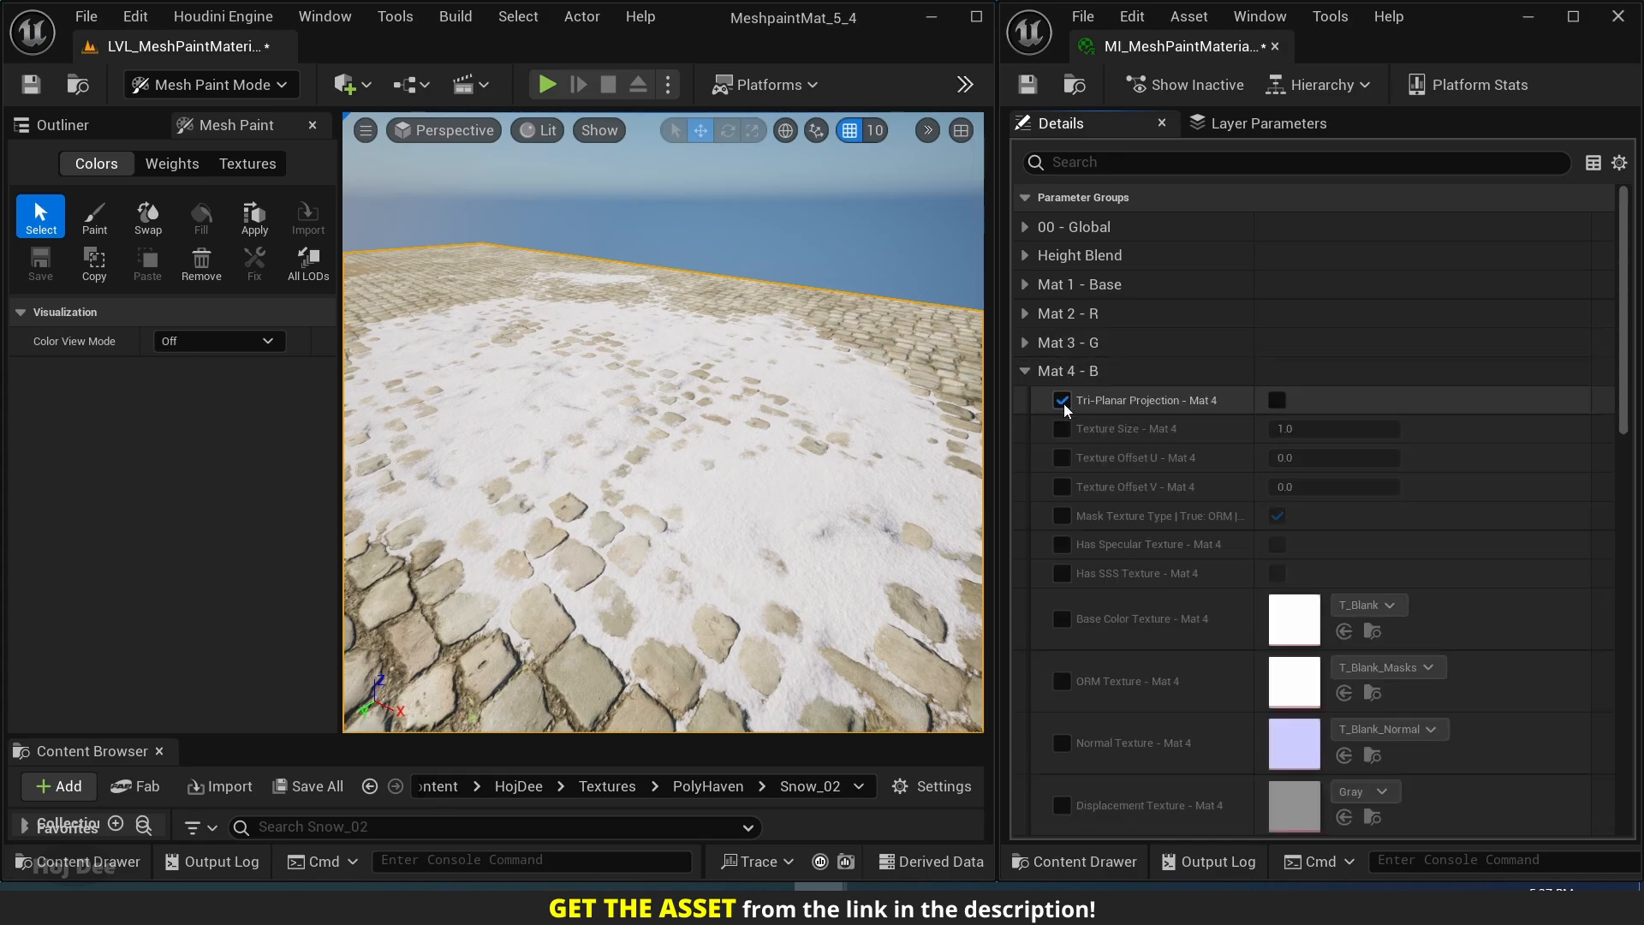
left_click(1061, 429)
left_click(1061, 458)
left_click(1062, 487)
left_click(1062, 516)
left_click(1062, 544)
left_click(1061, 573)
Enable the Base Color, ORM, Normal and Displacement Texture parameters and the Base Color Texture Tint for Mat 4.
scroll(1077, 537, "down", 1)
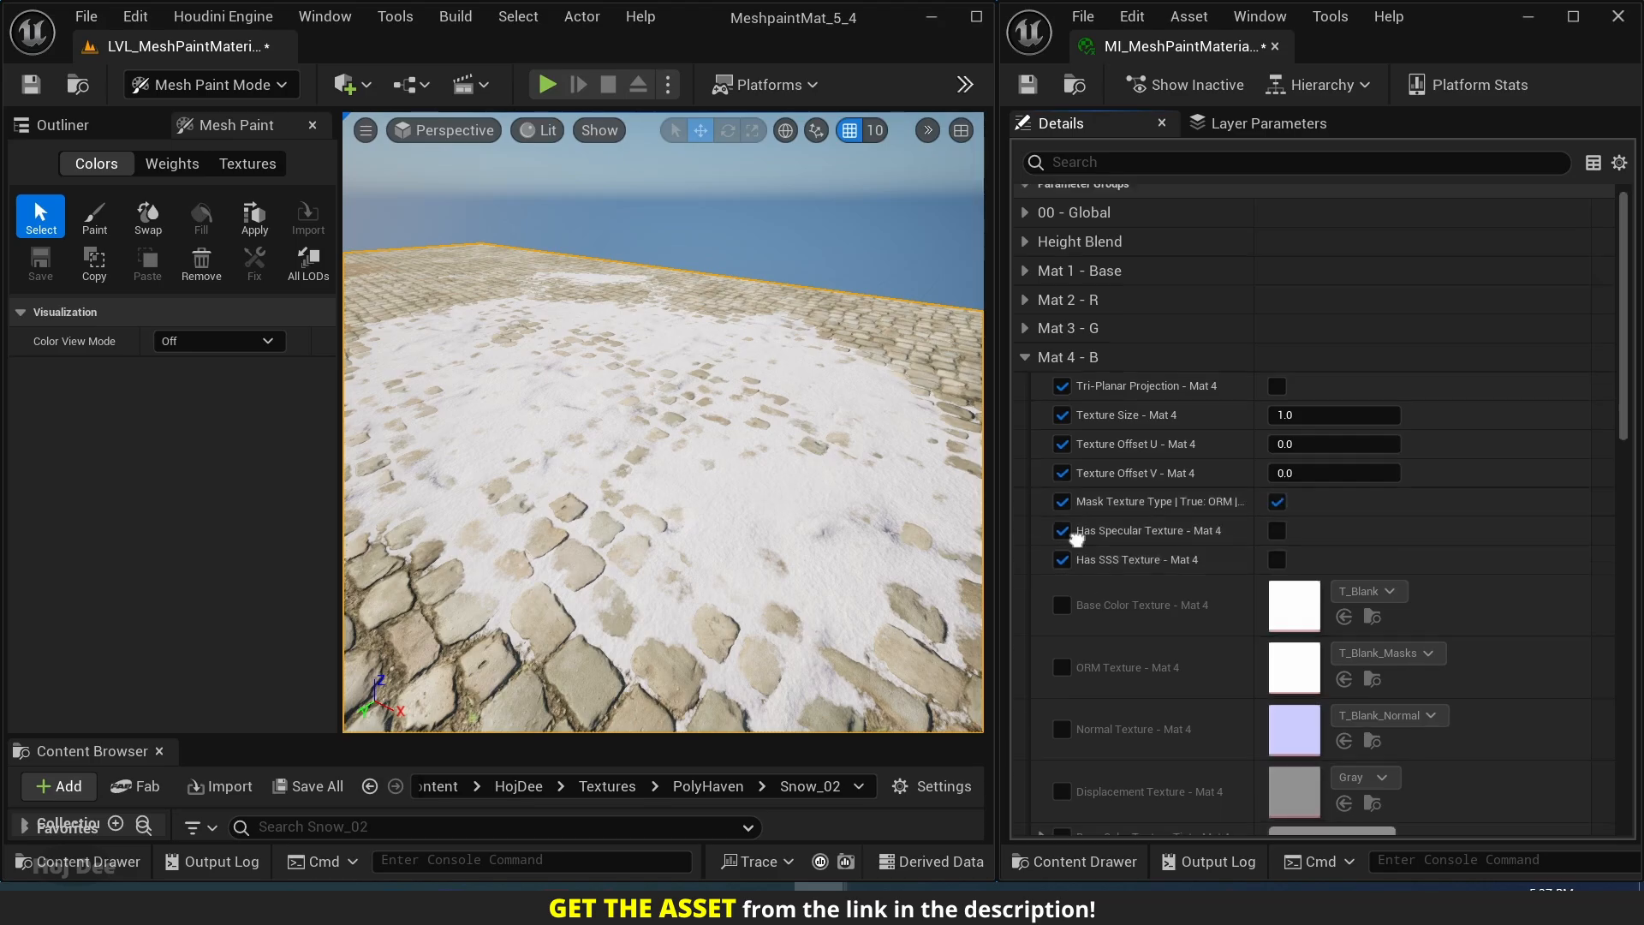
scroll(1078, 537, "down", 2)
left_click(1062, 411)
left_click(1062, 472)
left_click(1062, 534)
left_click(1062, 595)
left_click(1061, 641)
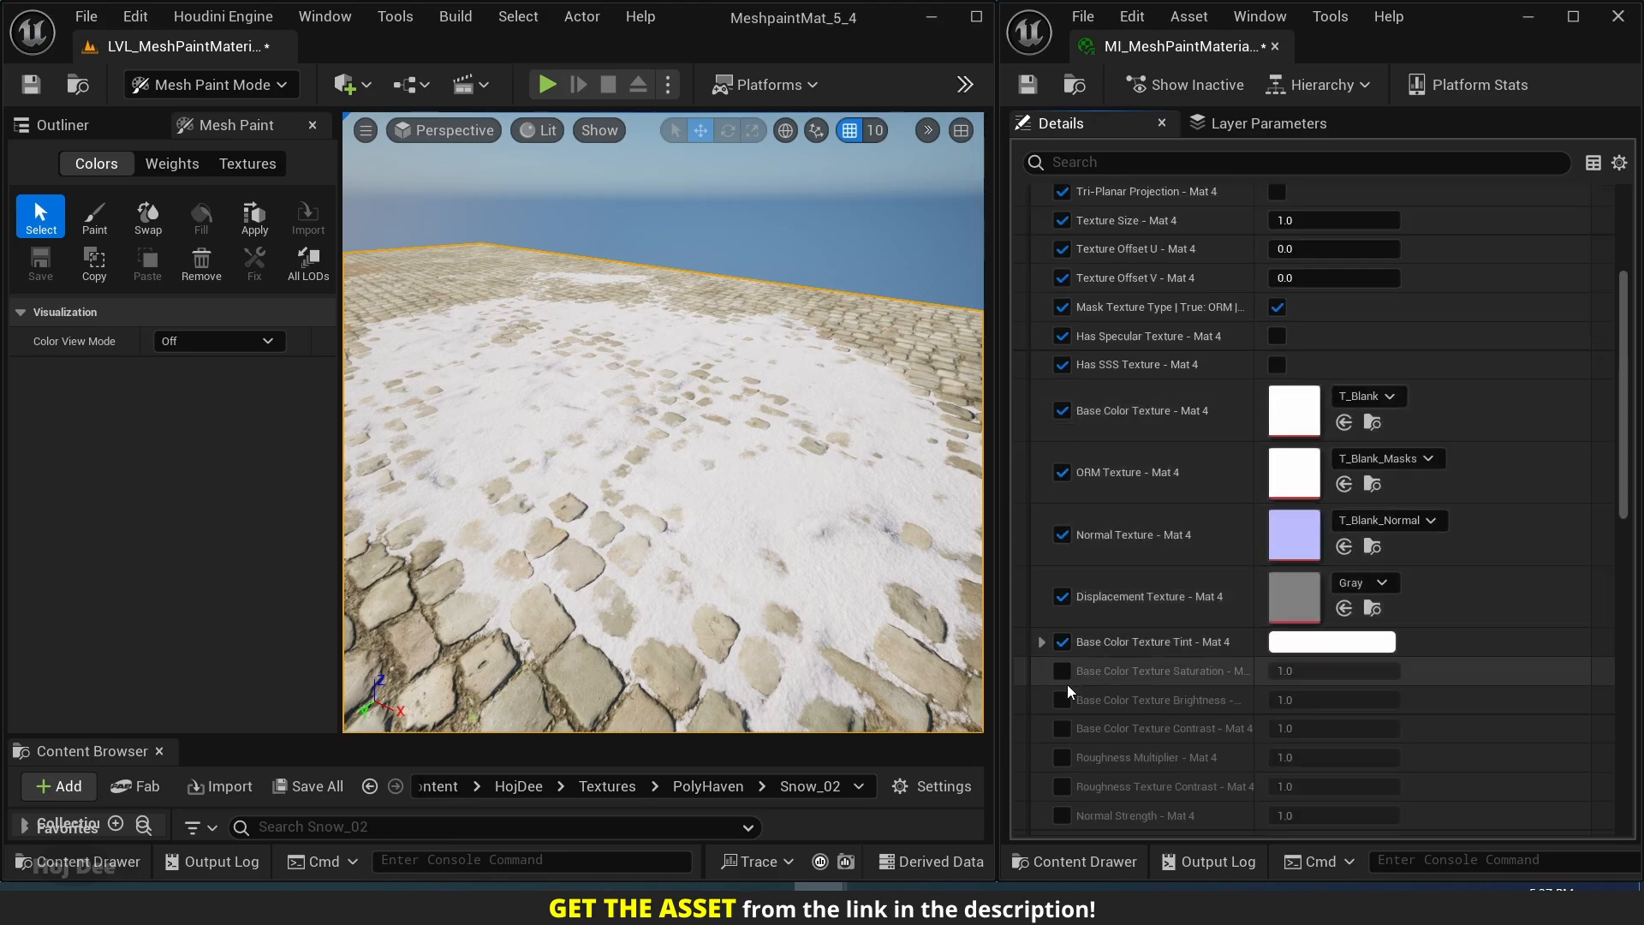
Enable the Mat 4 base color saturation, brightness and contrast, roughness multiplier and contrast, and normal strength parameters.
left_click(1061, 670)
left_click(1061, 699)
scroll(1068, 701, "down", 3)
left_click(1062, 525)
left_click(1062, 555)
left_click(1062, 584)
left_click(1062, 612)
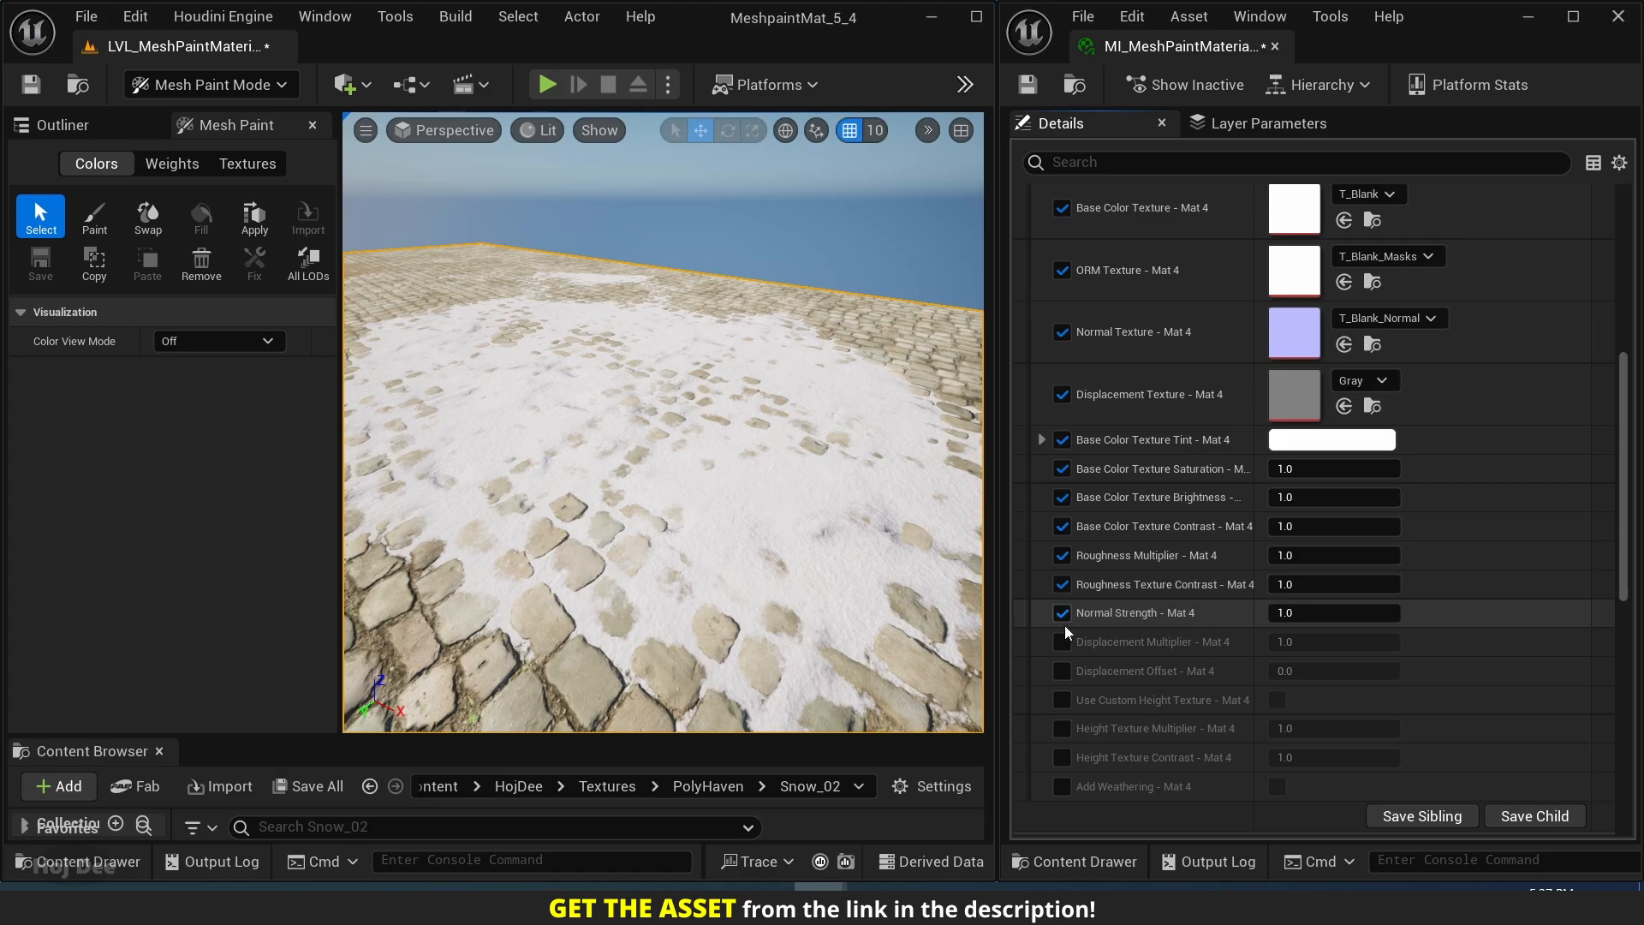
Enable the Mat 4 displacement, custom height texture, height multiplier and contrast, and weathering parameters.
left_click(1062, 641)
left_click(1062, 670)
left_click(1062, 700)
scroll(1065, 707, "down", 2)
left_click(1062, 597)
left_click(1061, 626)
left_click(1062, 654)
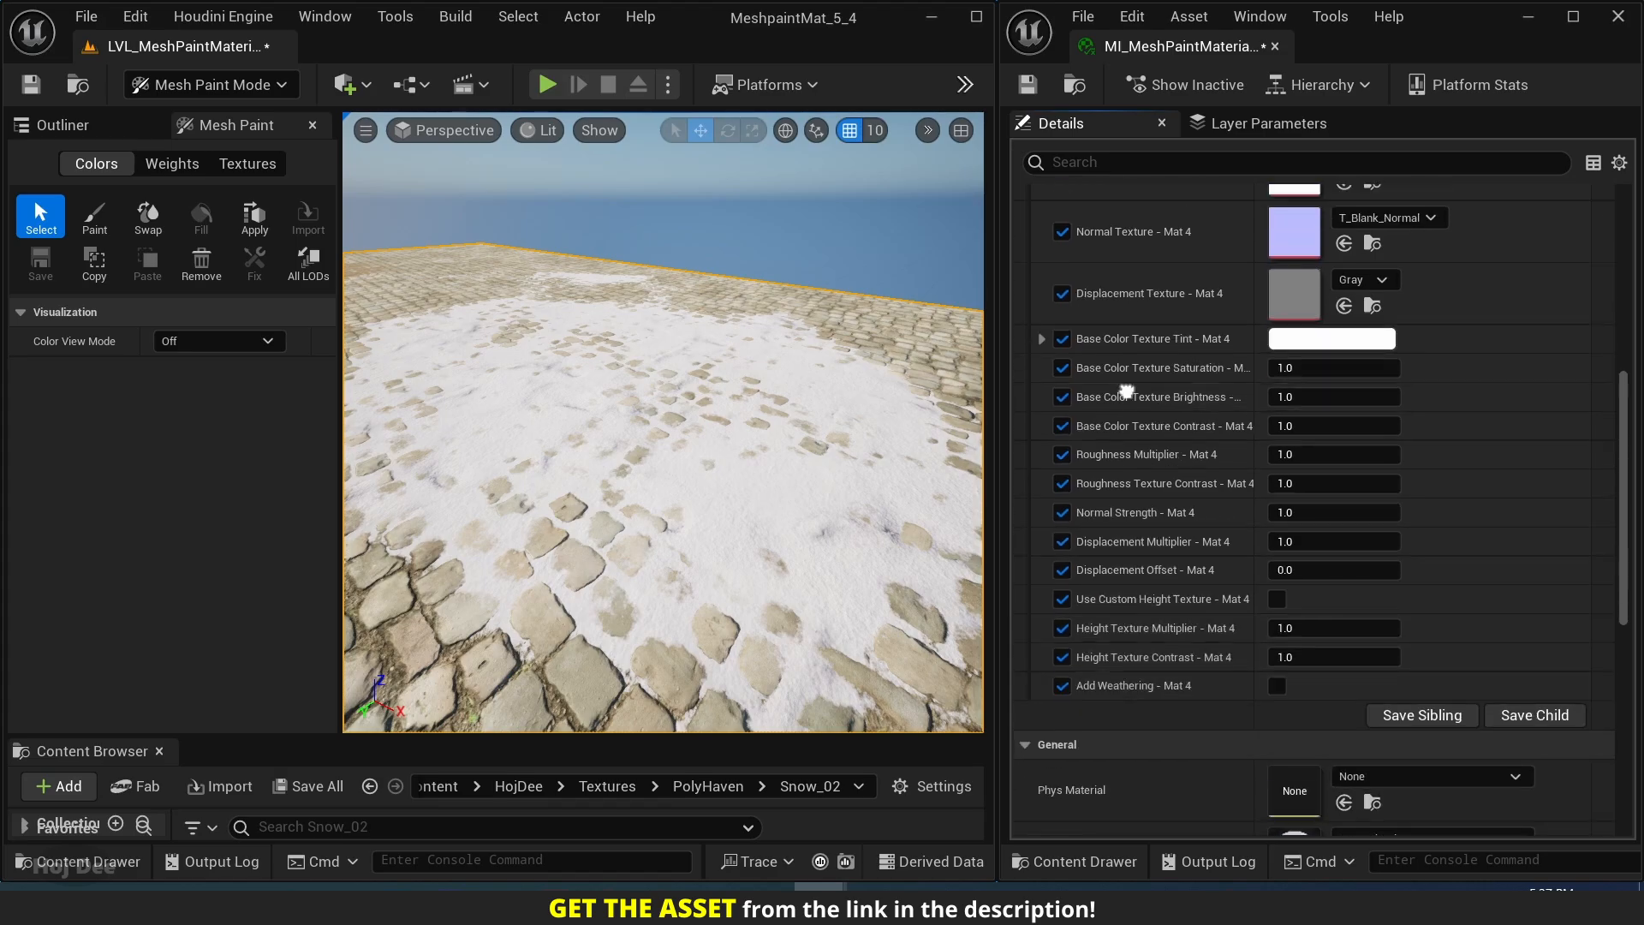
Enlarge the Content Browser and open the GrayRocks_01 folder under PolyHaven.
scroll(1127, 392, "up", 4)
left_click_drag(533, 736, 492, 471)
left_click(692, 517)
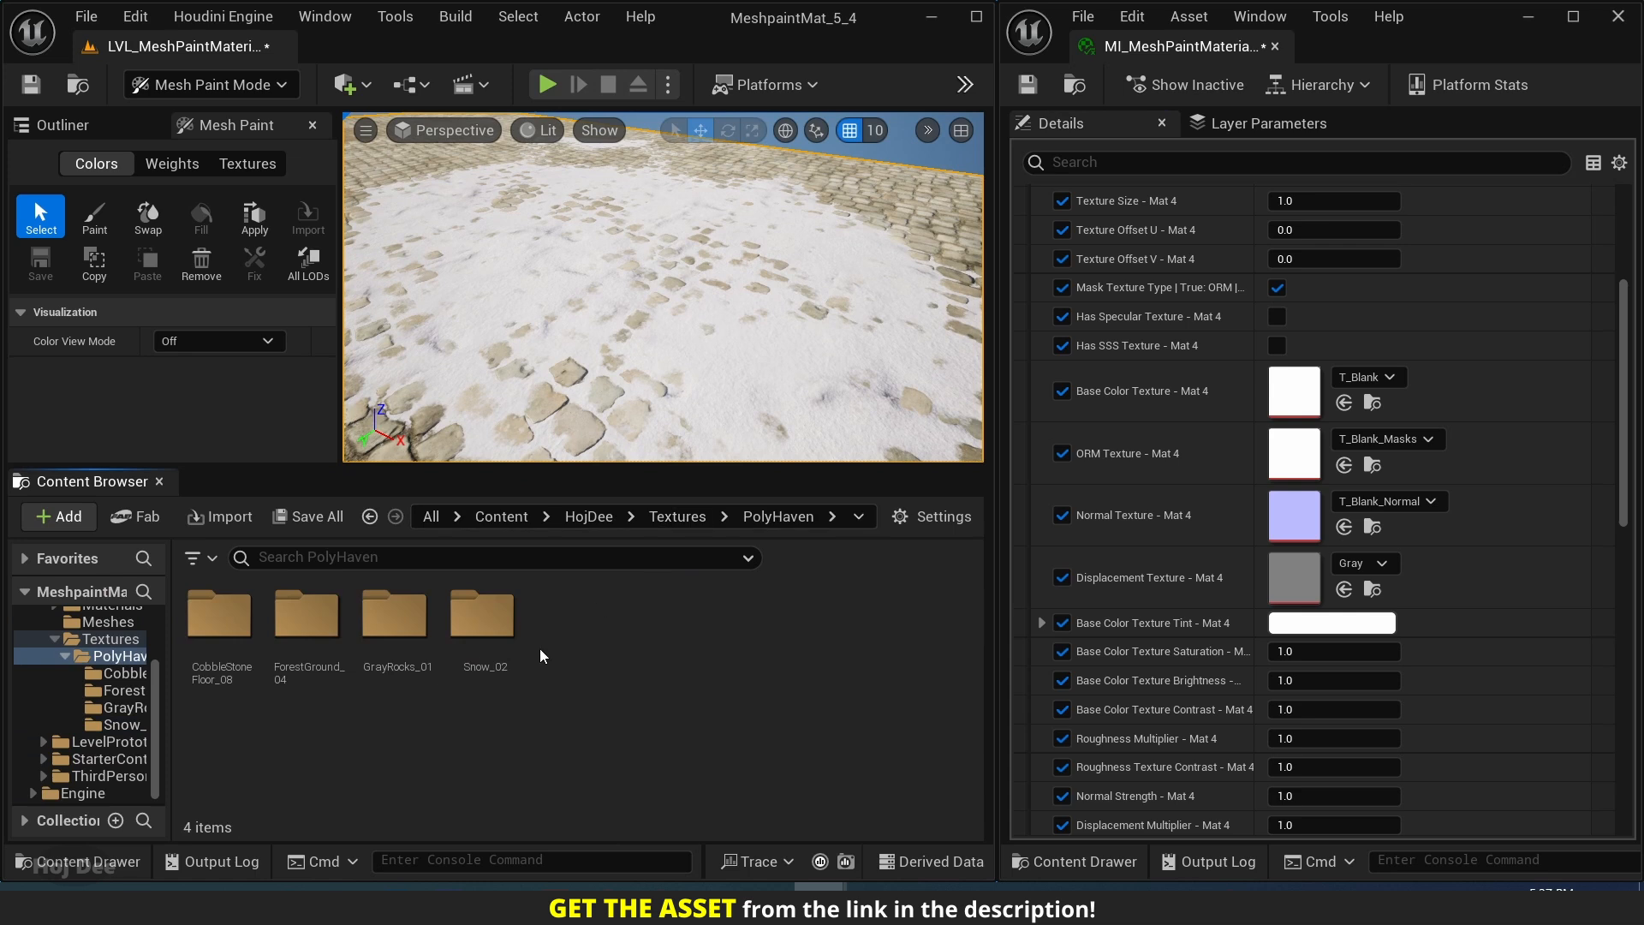
double_click(397, 659)
left_click(221, 621)
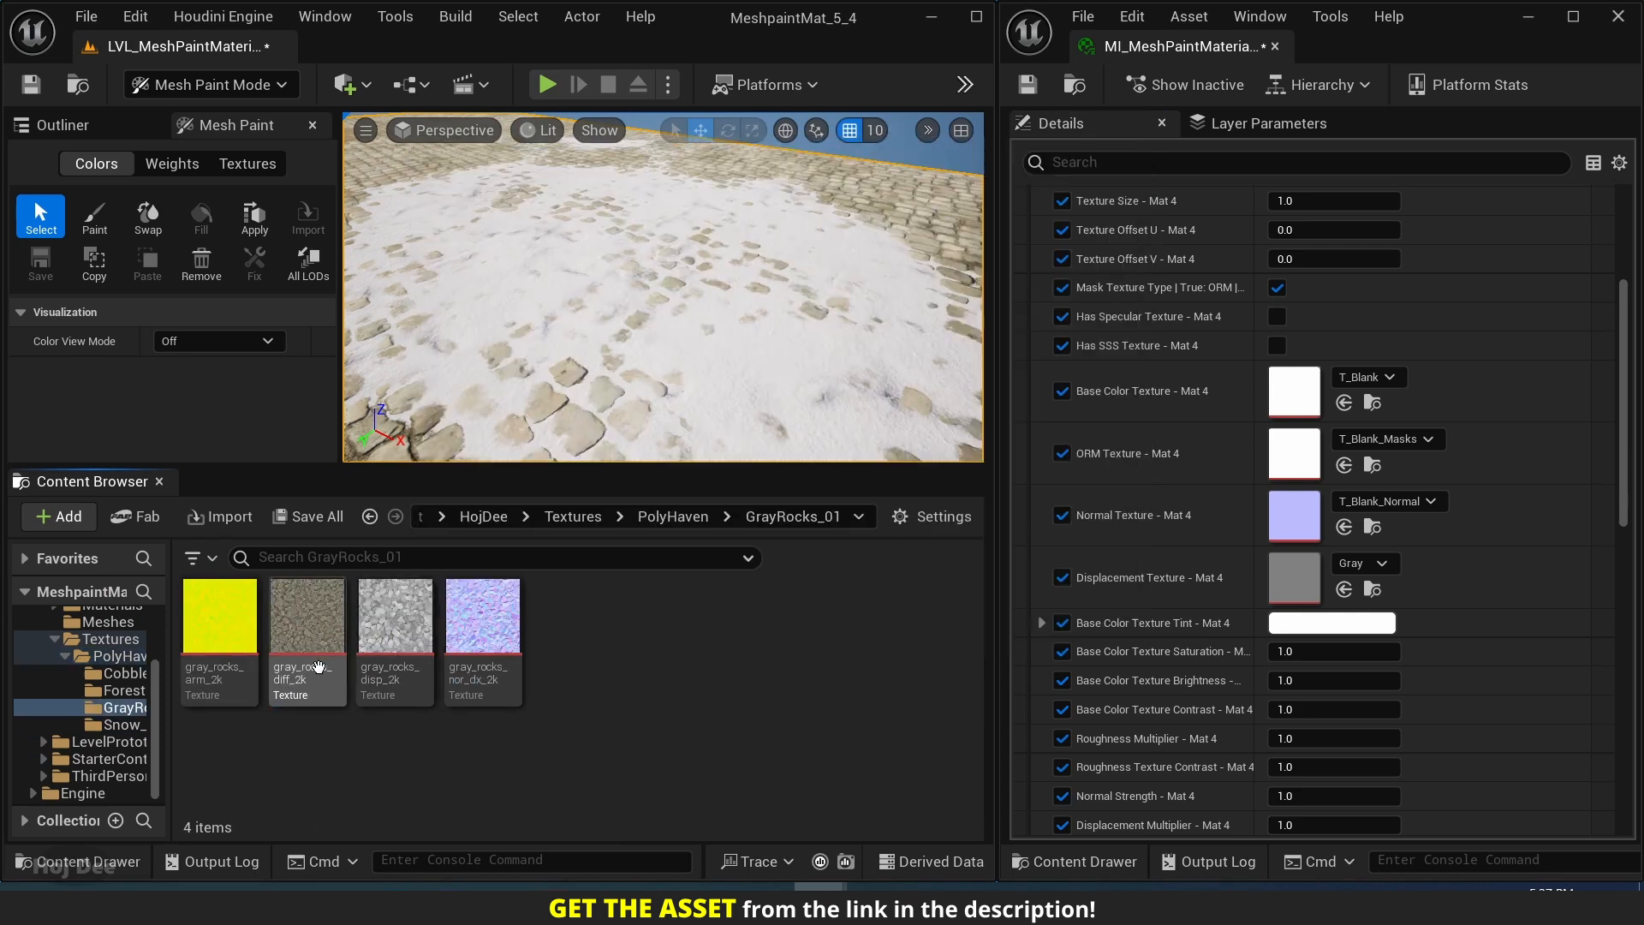
Assign the gray_rocks arm, diff, disp and nor_dx textures to the ORM, Base Color, Displacement and Normal slots of Mat 4.
left_click_drag(224, 630, 1302, 454)
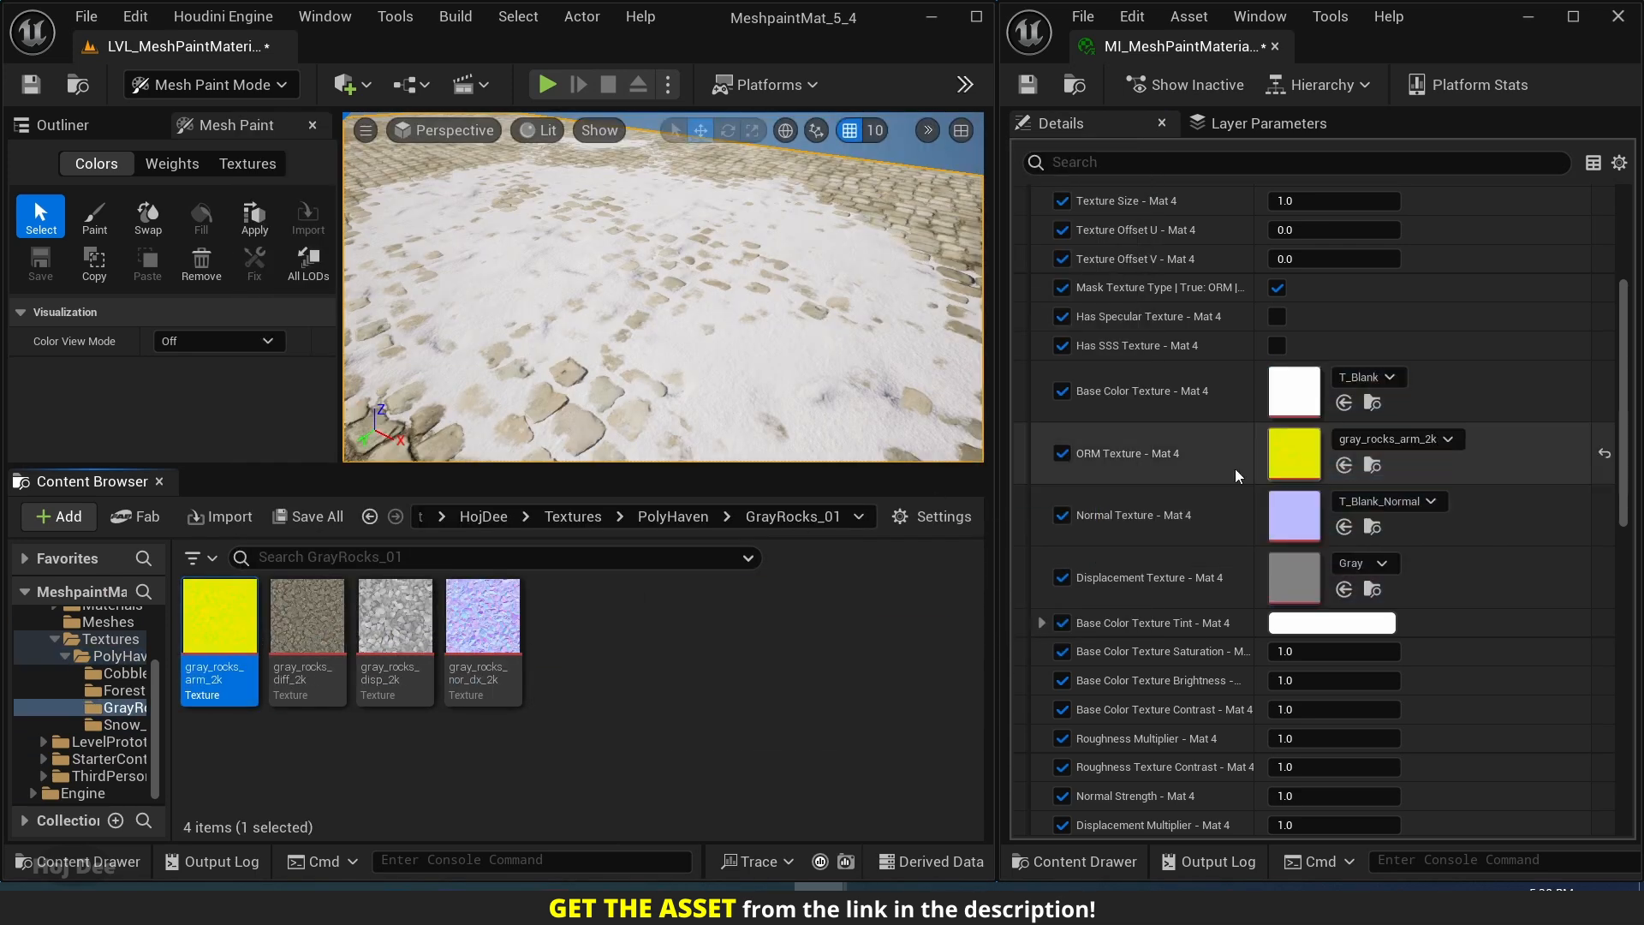
left_click_drag(307, 618, 1294, 391)
left_click(378, 634)
left_click_drag(378, 634, 1294, 574)
left_click_drag(497, 692, 1295, 515)
Set Texture Size - Mat 4 to 0.12.
scroll(1255, 317, "up", 3)
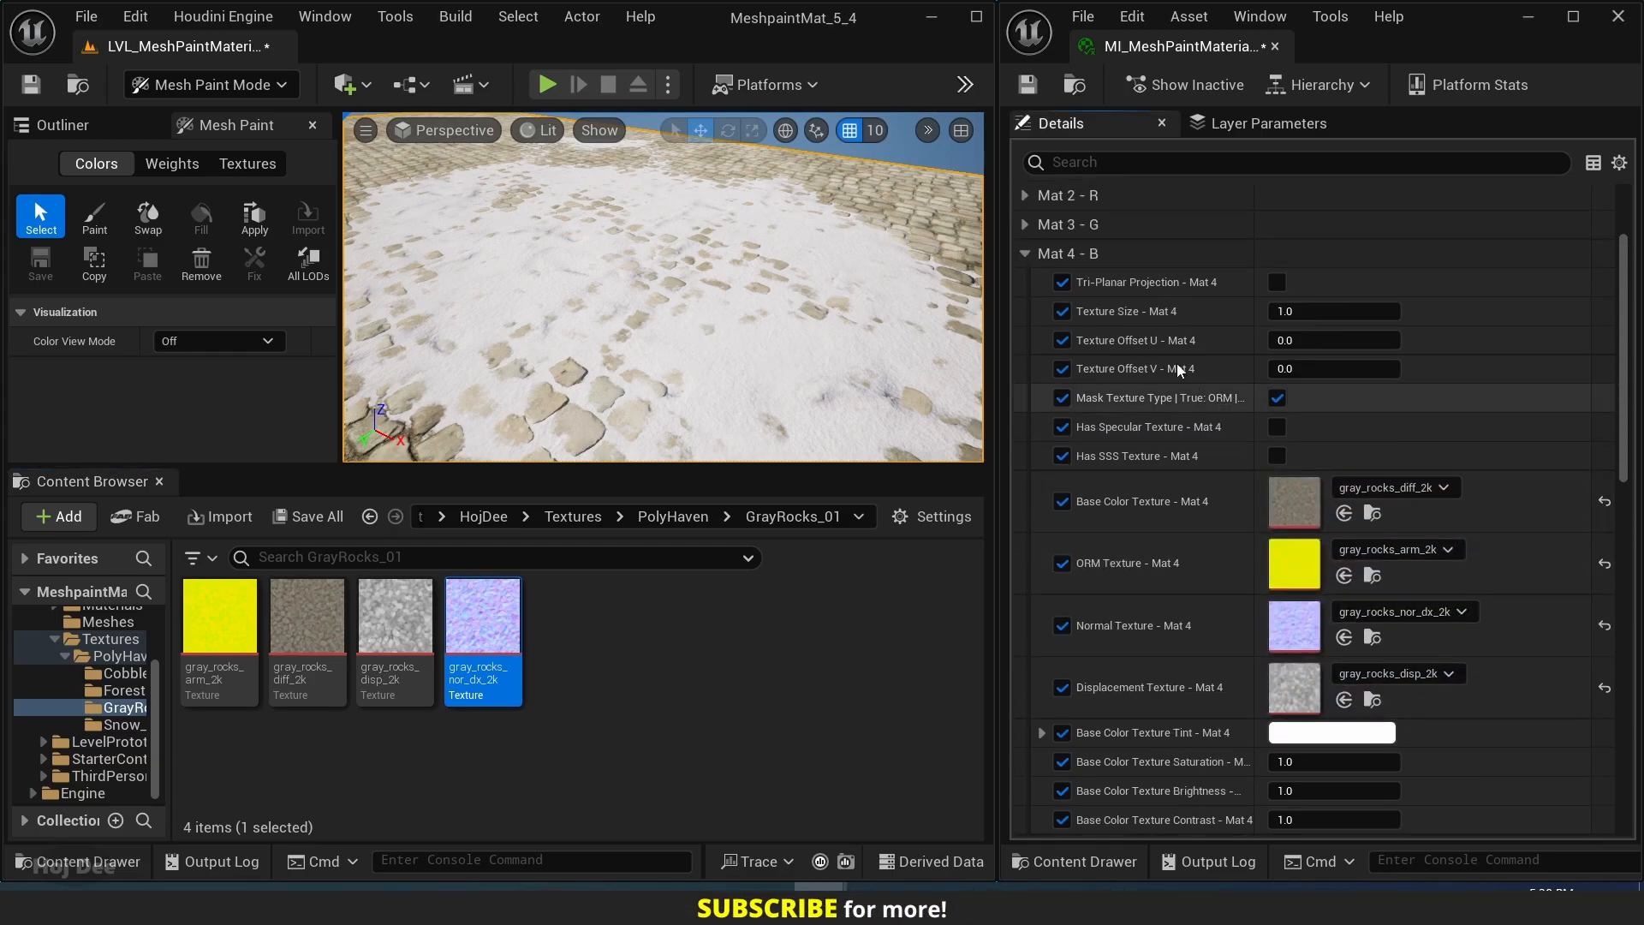
left_click(1298, 312)
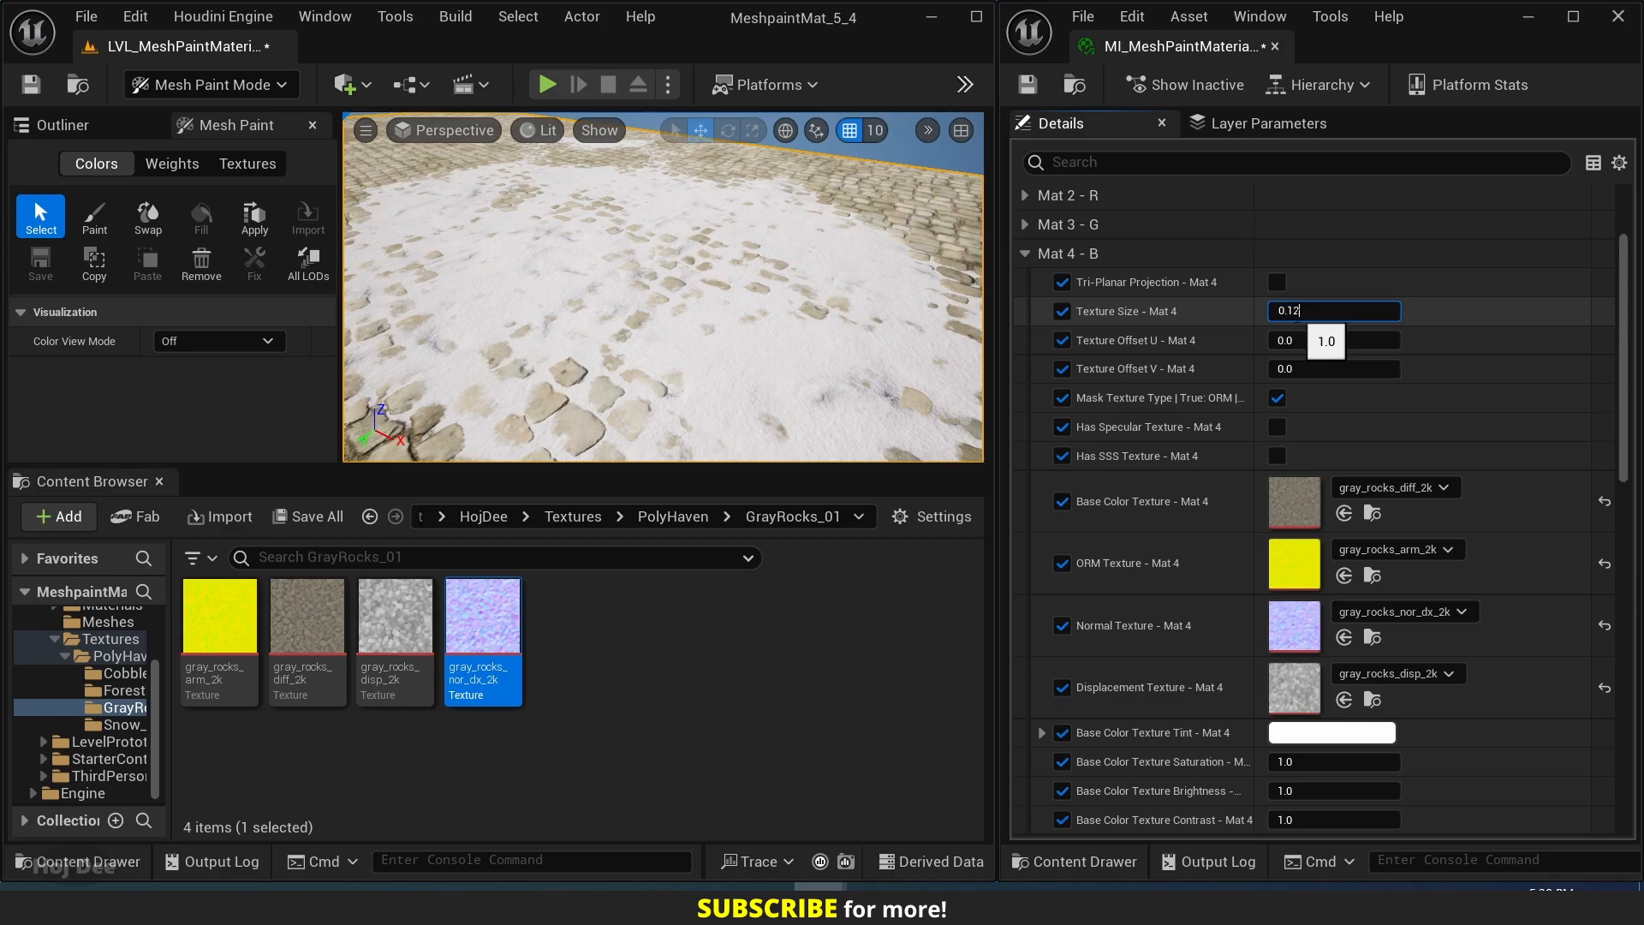
key("Return")
Activate the vertex color Paint tool, give the Mesh Paint settings more room, and restrict painting to the Blue channel.
right_click_drag(734, 312, 648, 305)
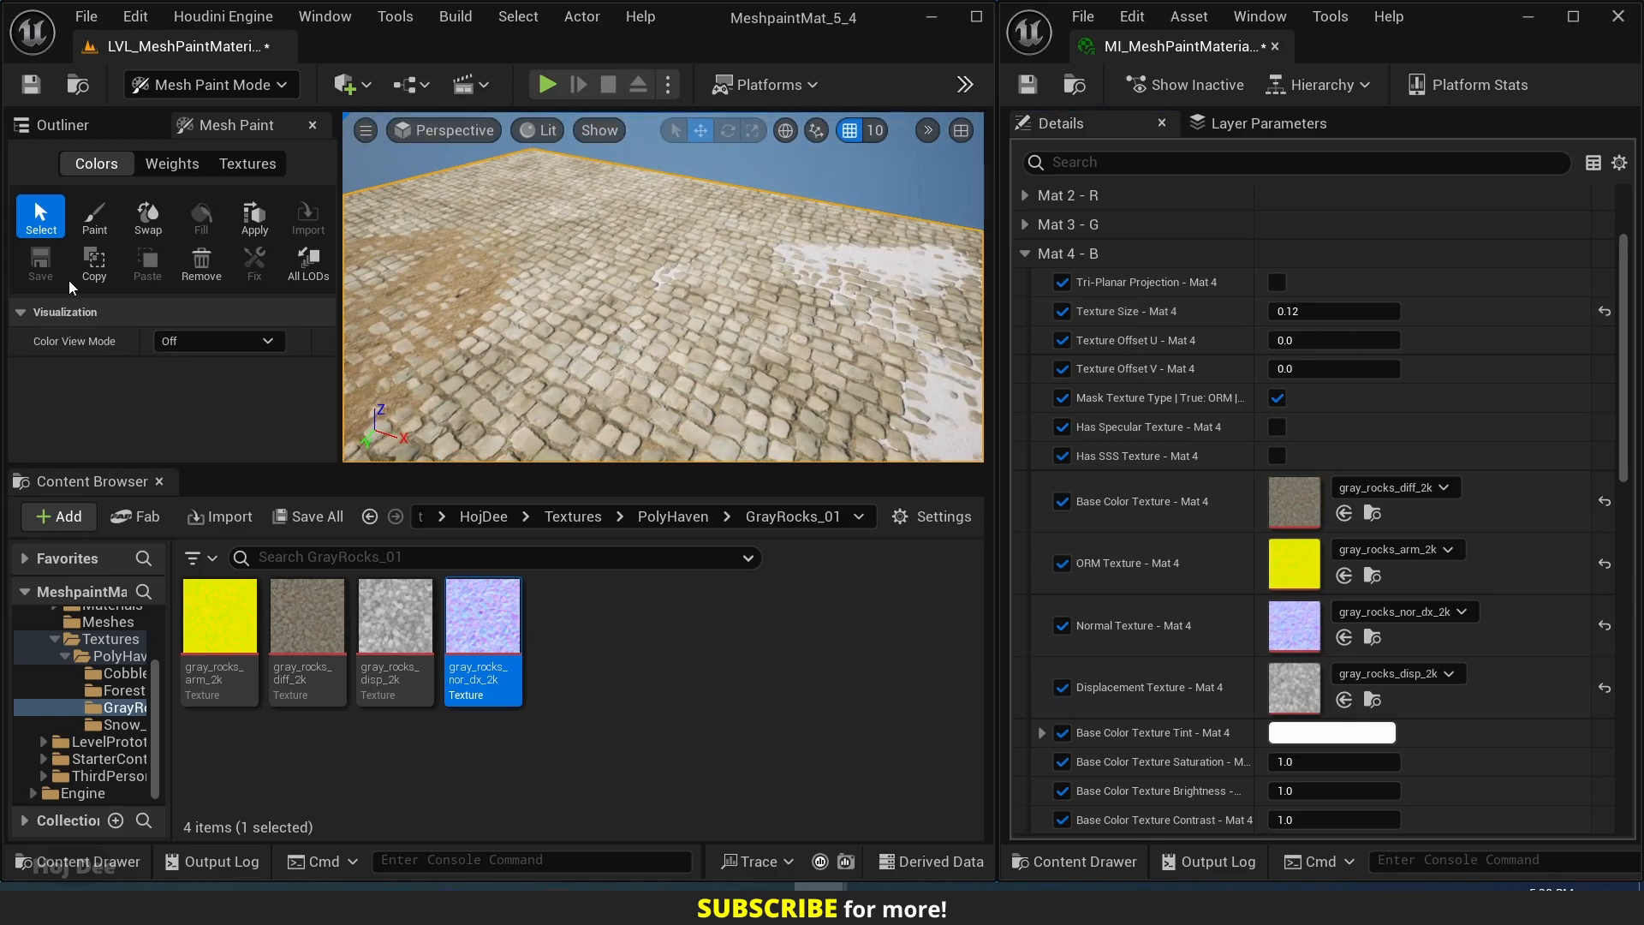
left_click(96, 216)
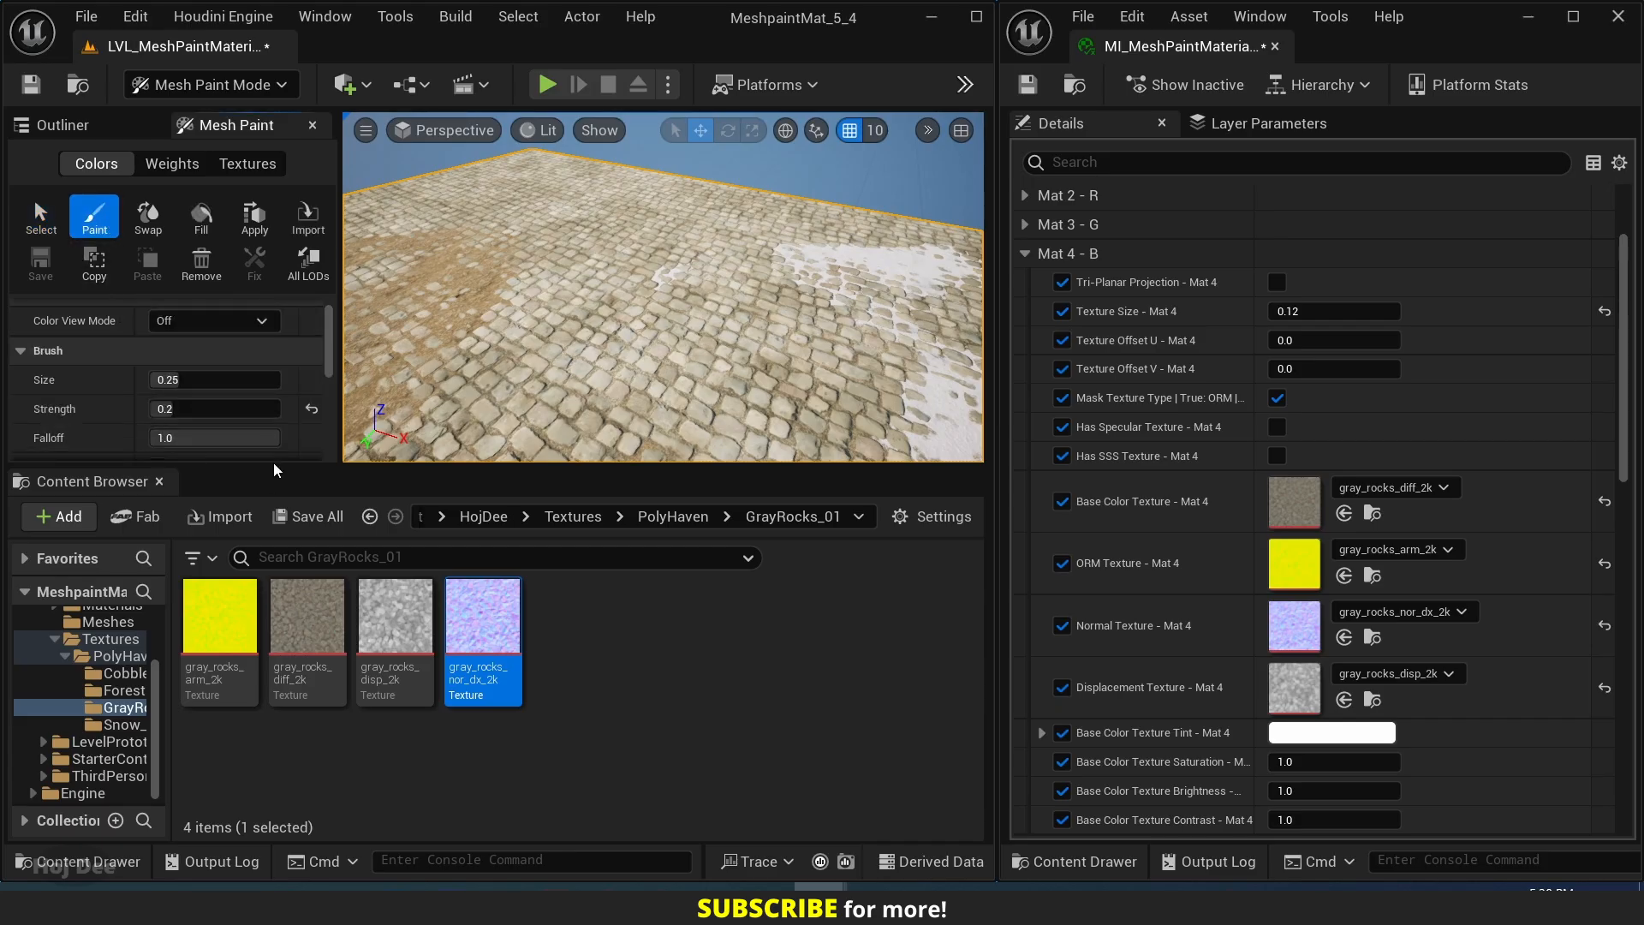
left_click_drag(279, 469, 279, 736)
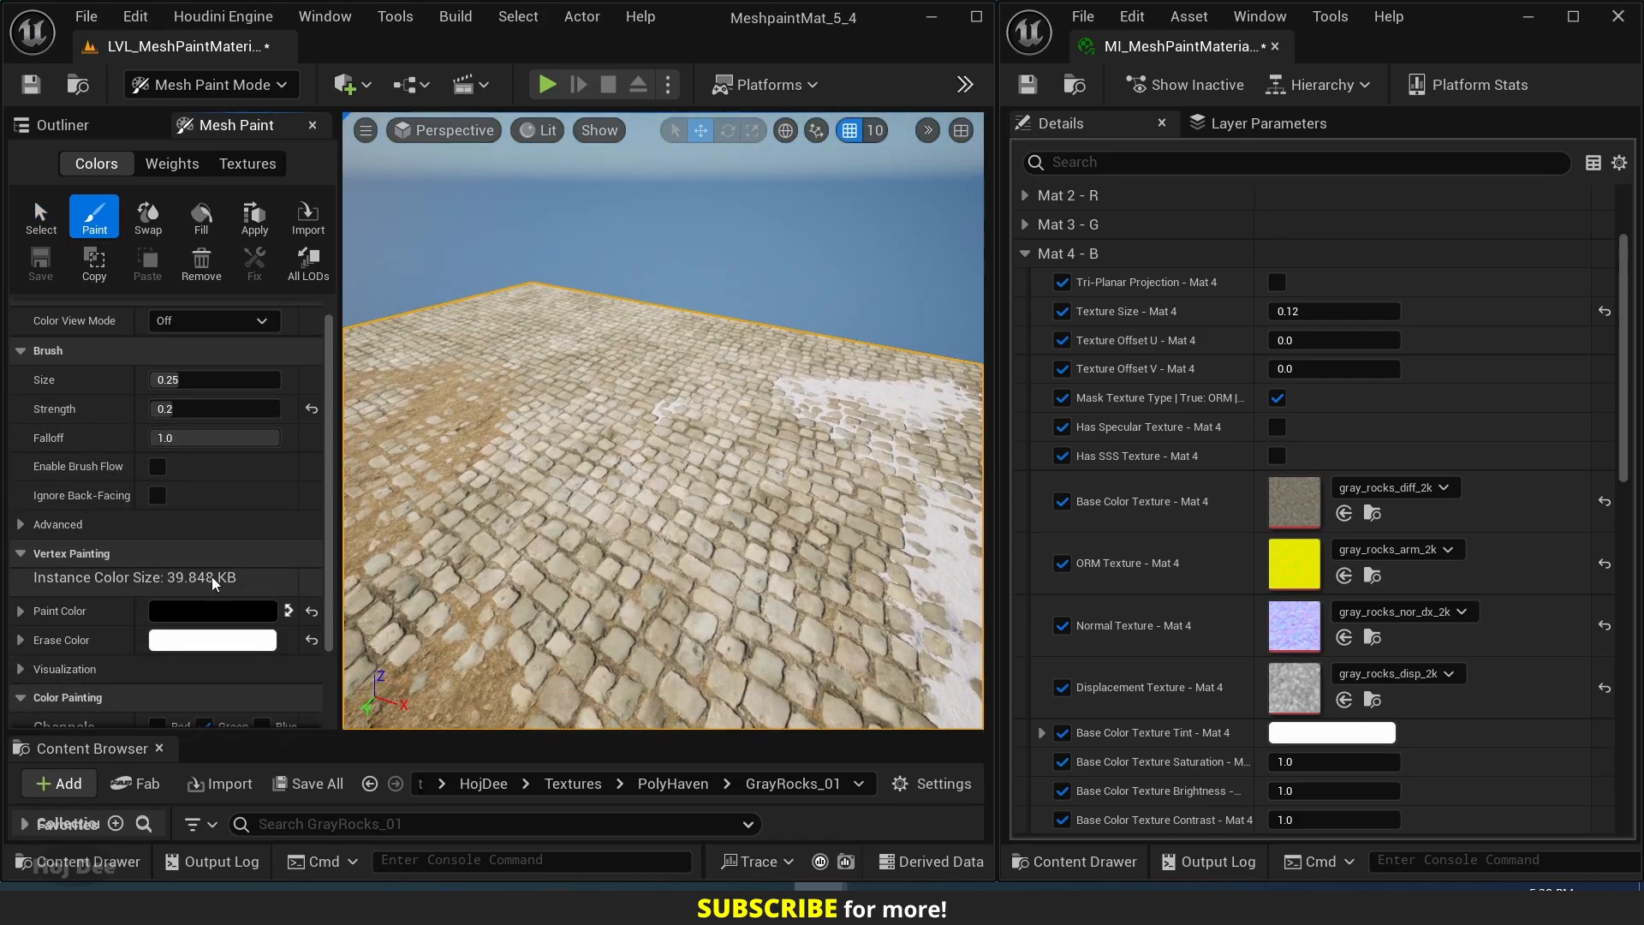
scroll(212, 600, "down", 3)
scroll(206, 678, "up", 3)
scroll(218, 651, "down", 3)
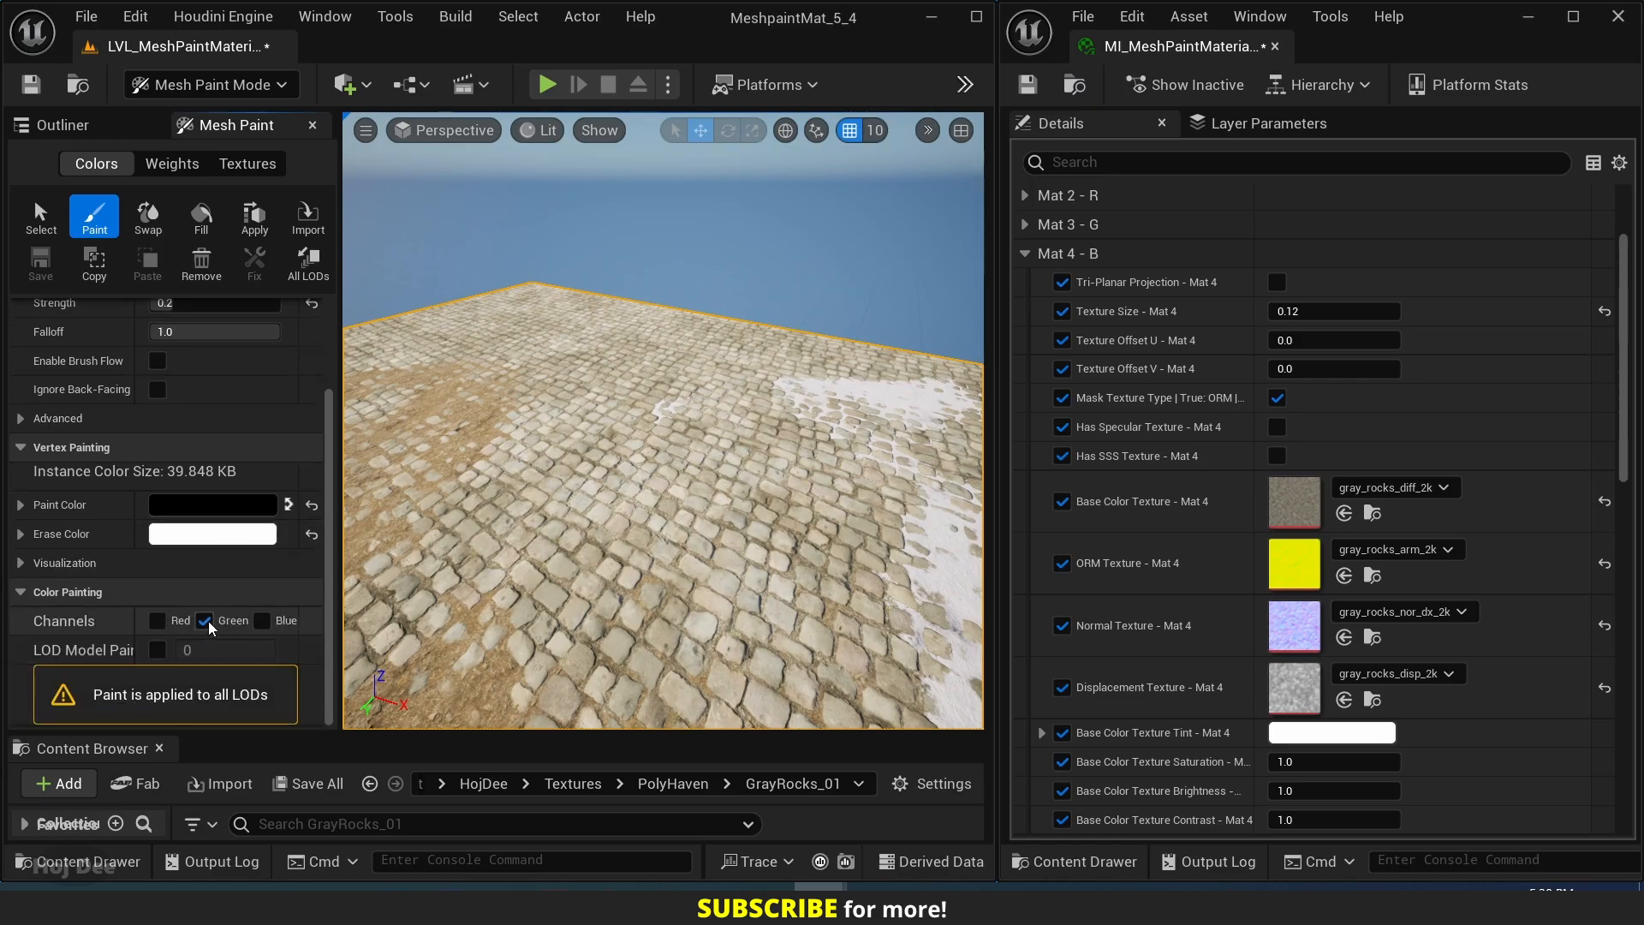
left_click(262, 620)
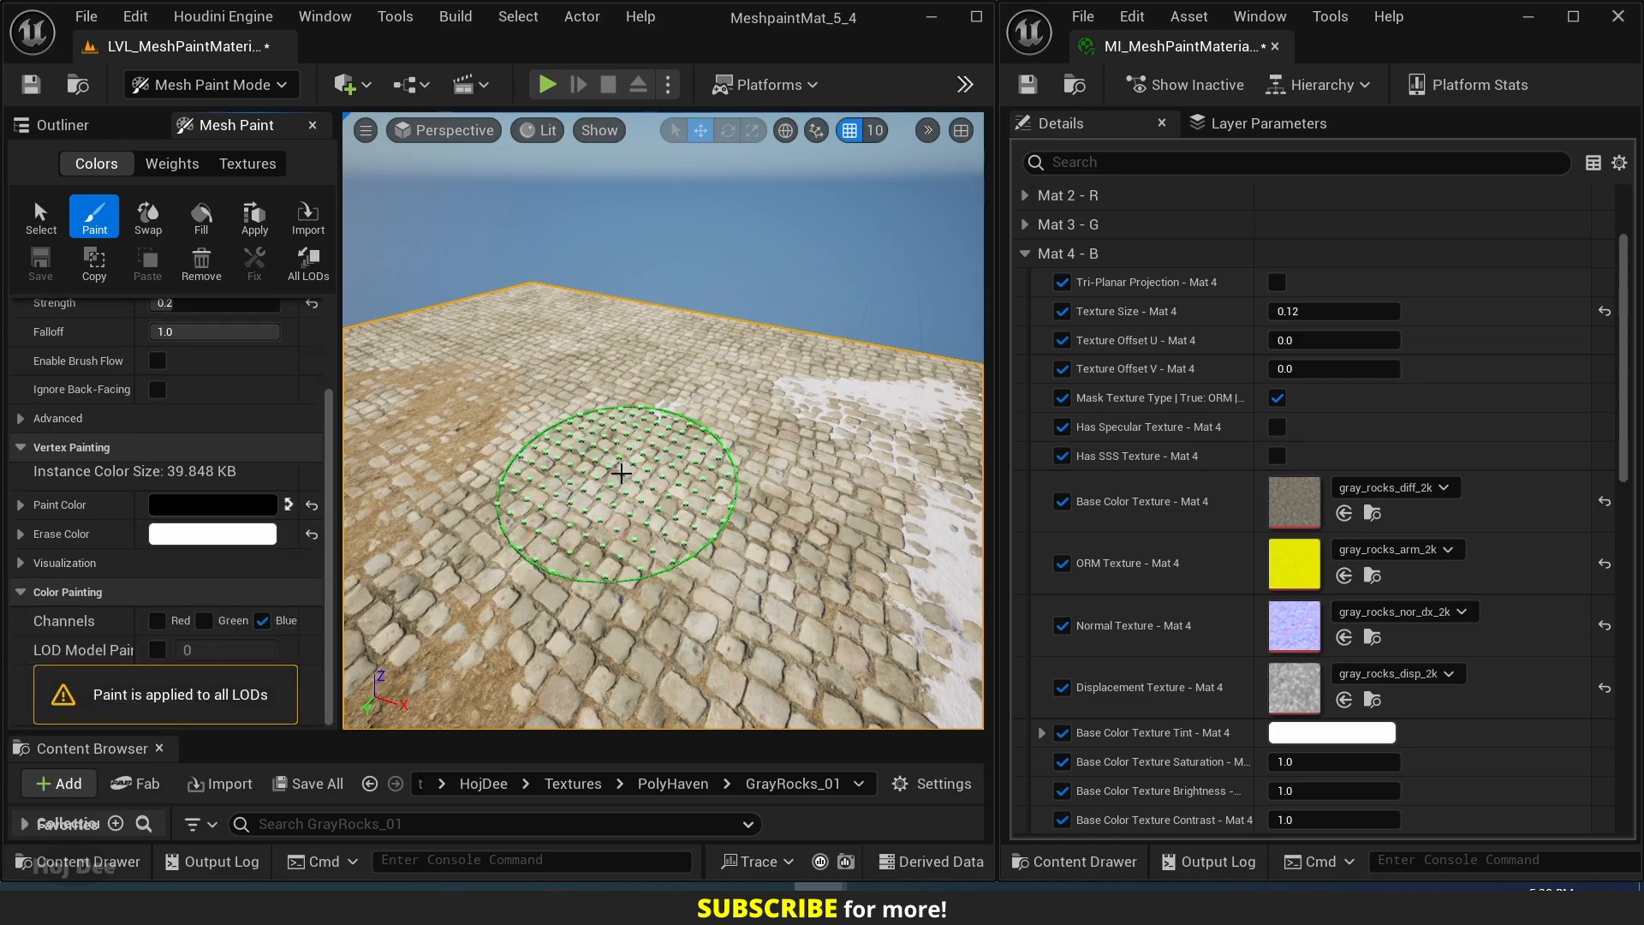
Paint gray rocks onto the cobblestones beside the forest ground patch using the Blue vertex color channel.
mouse_move(647, 497)
left_mouse_down()
mouse_move(613, 476)
mouse_move(608, 441)
left_mouse_up()
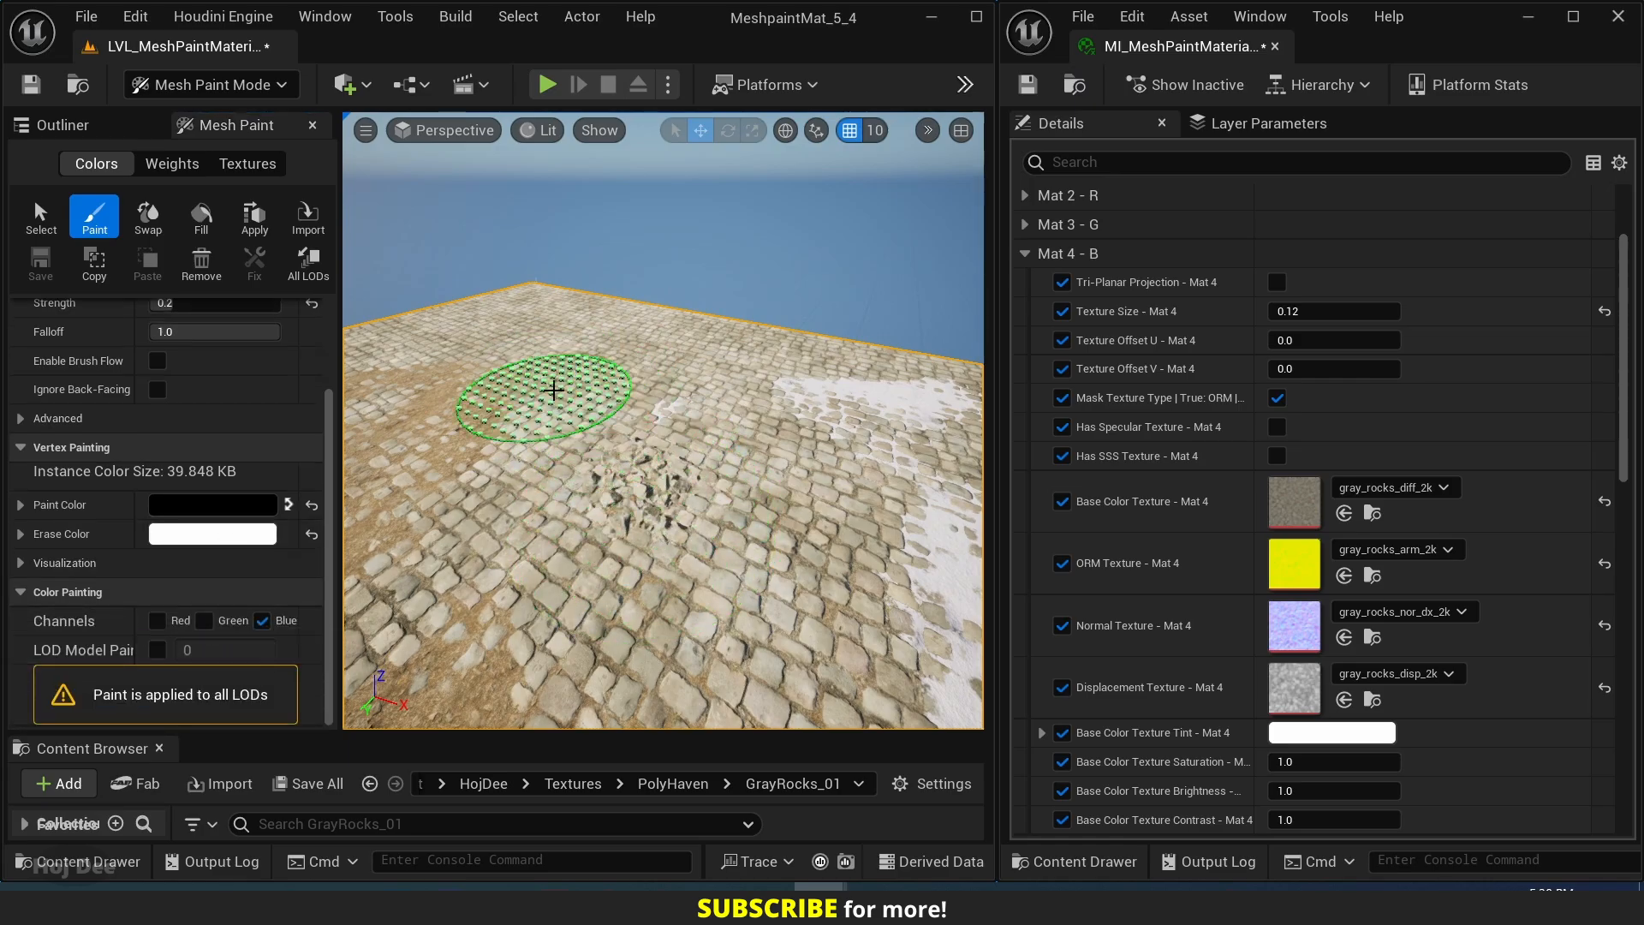
mouse_move(554, 389)
left_mouse_down()
mouse_move(506, 293)
mouse_move(671, 544)
mouse_move(640, 359)
mouse_move(541, 329)
mouse_move(793, 568)
mouse_move(643, 332)
left_mouse_up()
right_click_drag(662, 382, 662, 384)
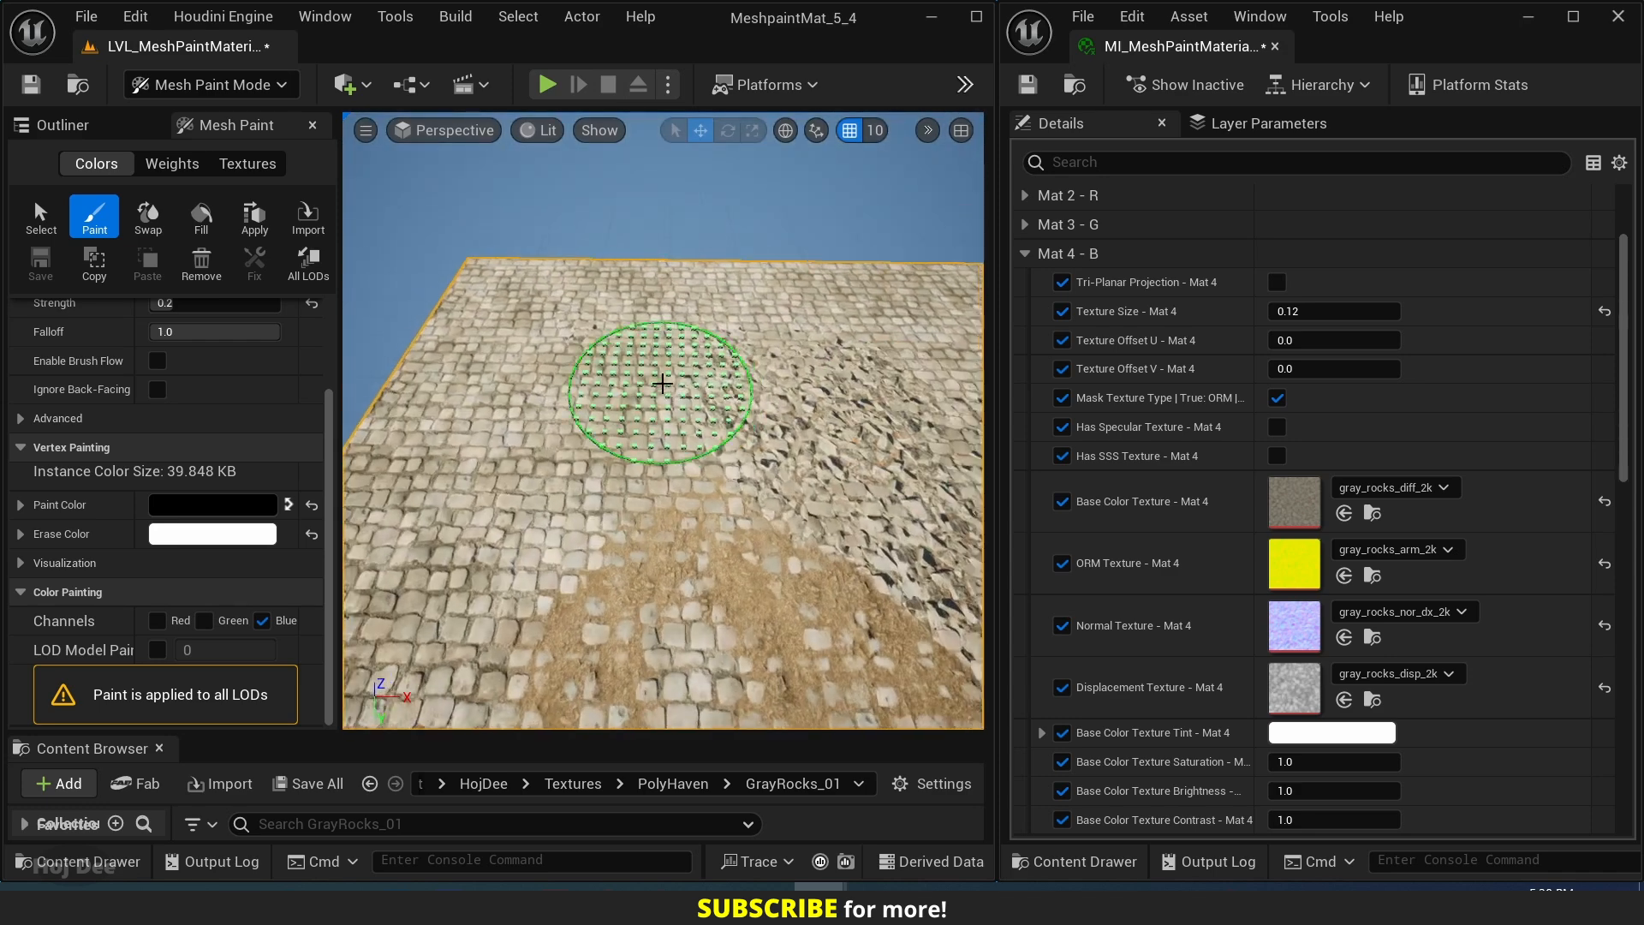
mouse_move(647, 497)
right_mouse_down()
mouse_move(694, 506)
mouse_move(685, 480)
mouse_move(647, 497)
right_mouse_up()
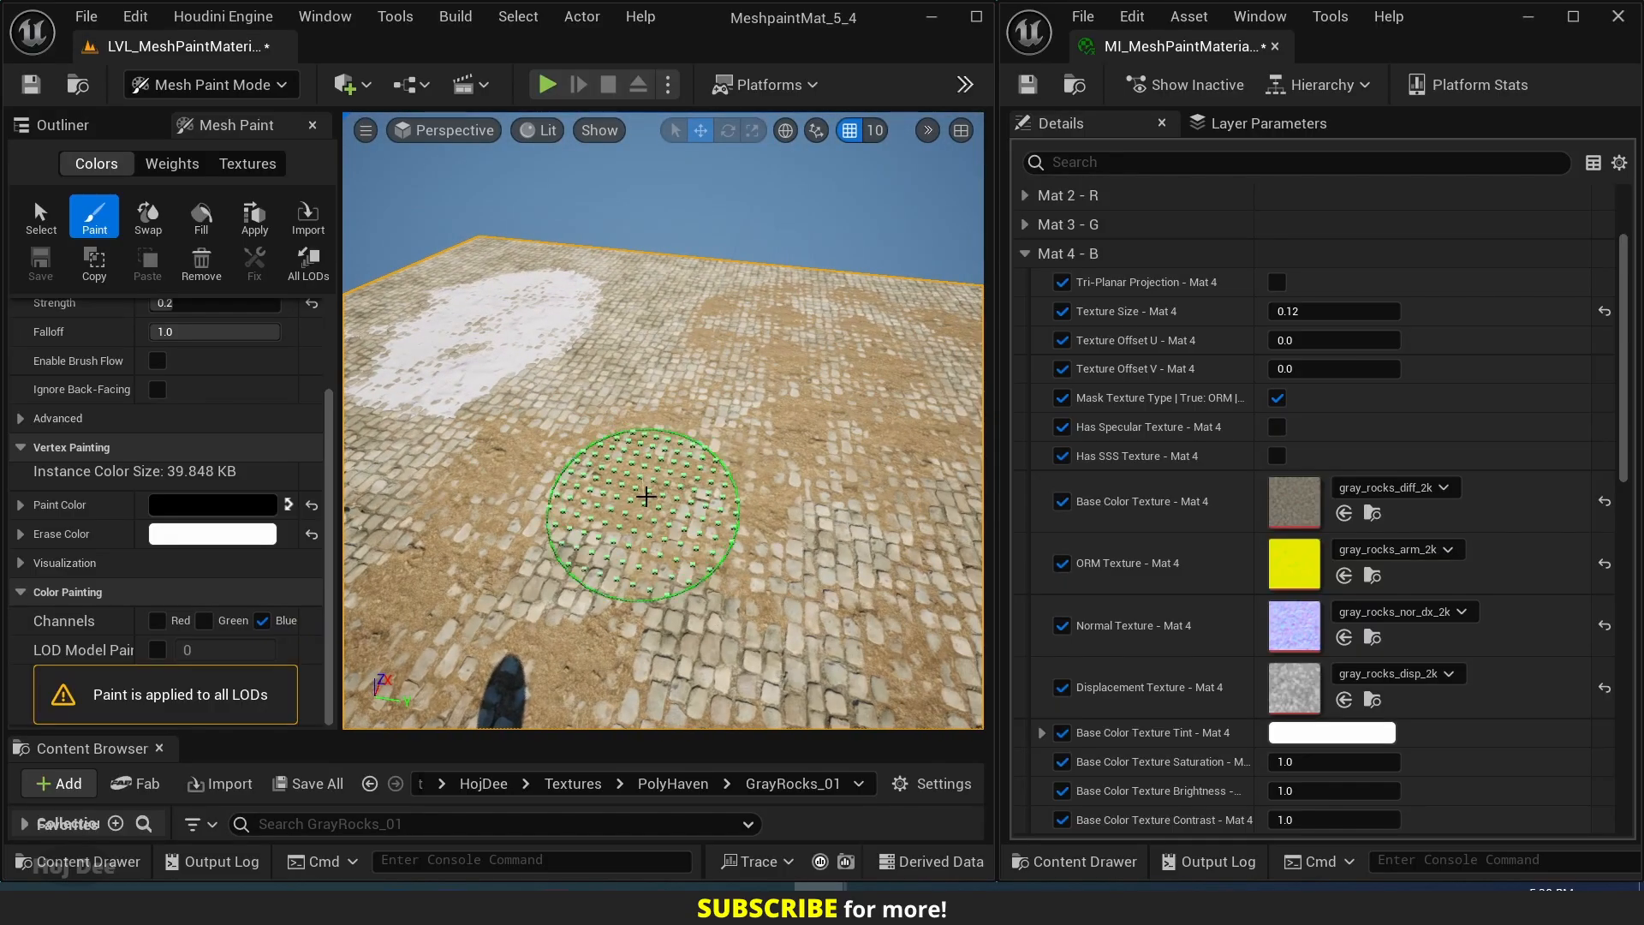
mouse_move(647, 496)
left_mouse_down()
mouse_move(586, 582)
mouse_move(526, 586)
left_mouse_up()
right_click_drag(527, 587, 373, 561)
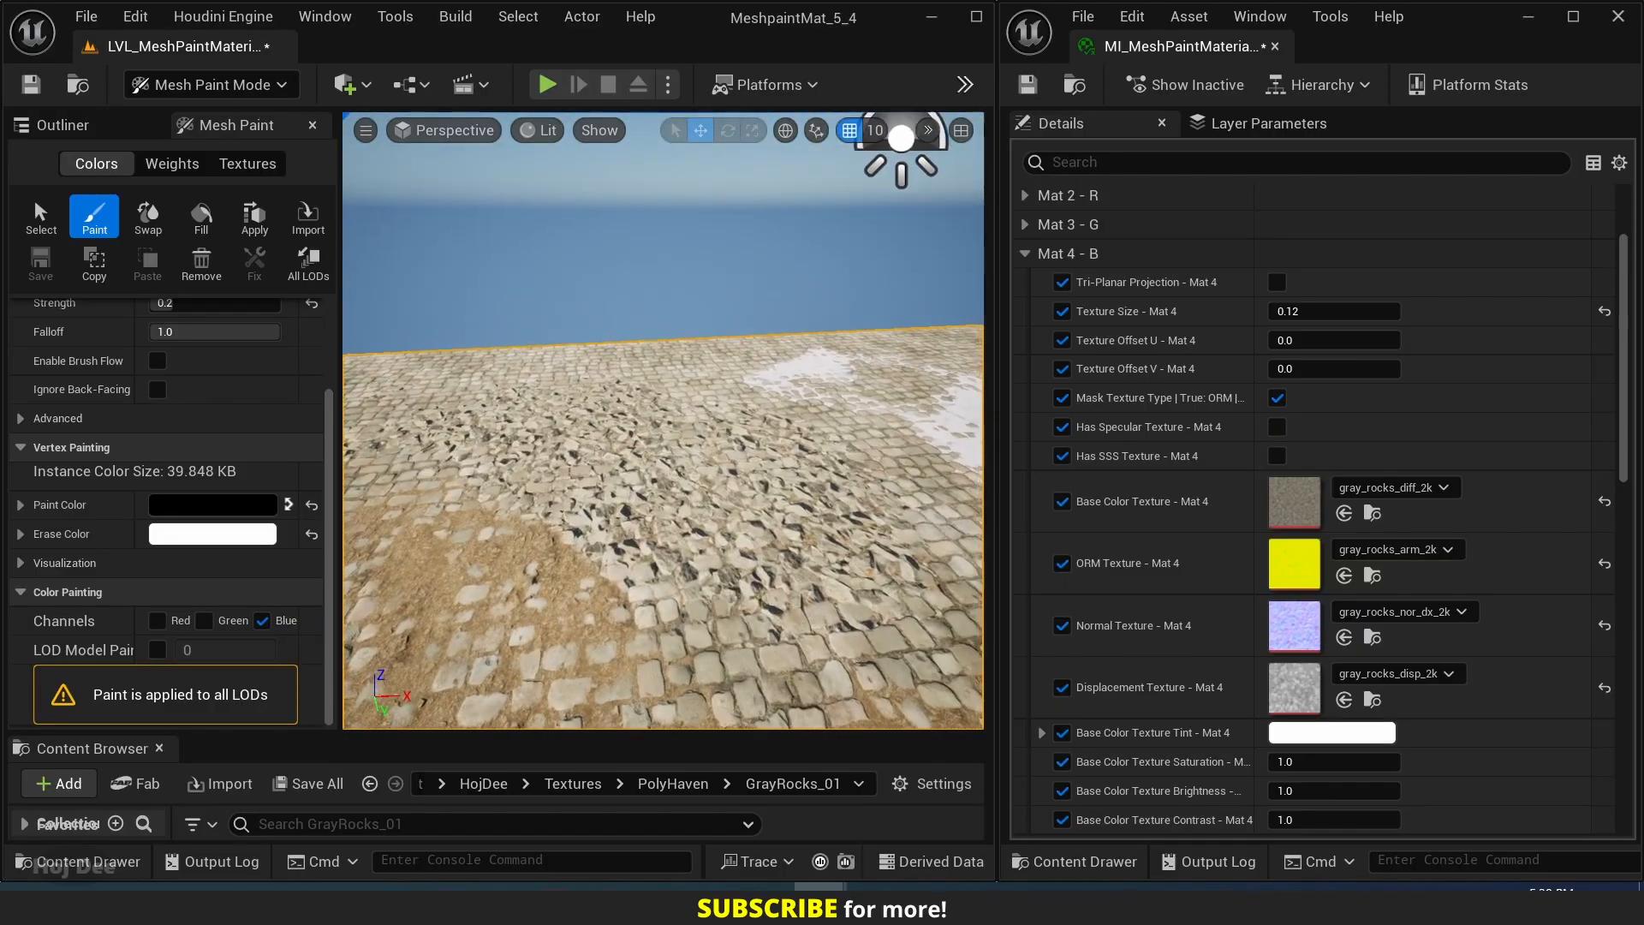
right_click_drag(698, 511, 690, 509)
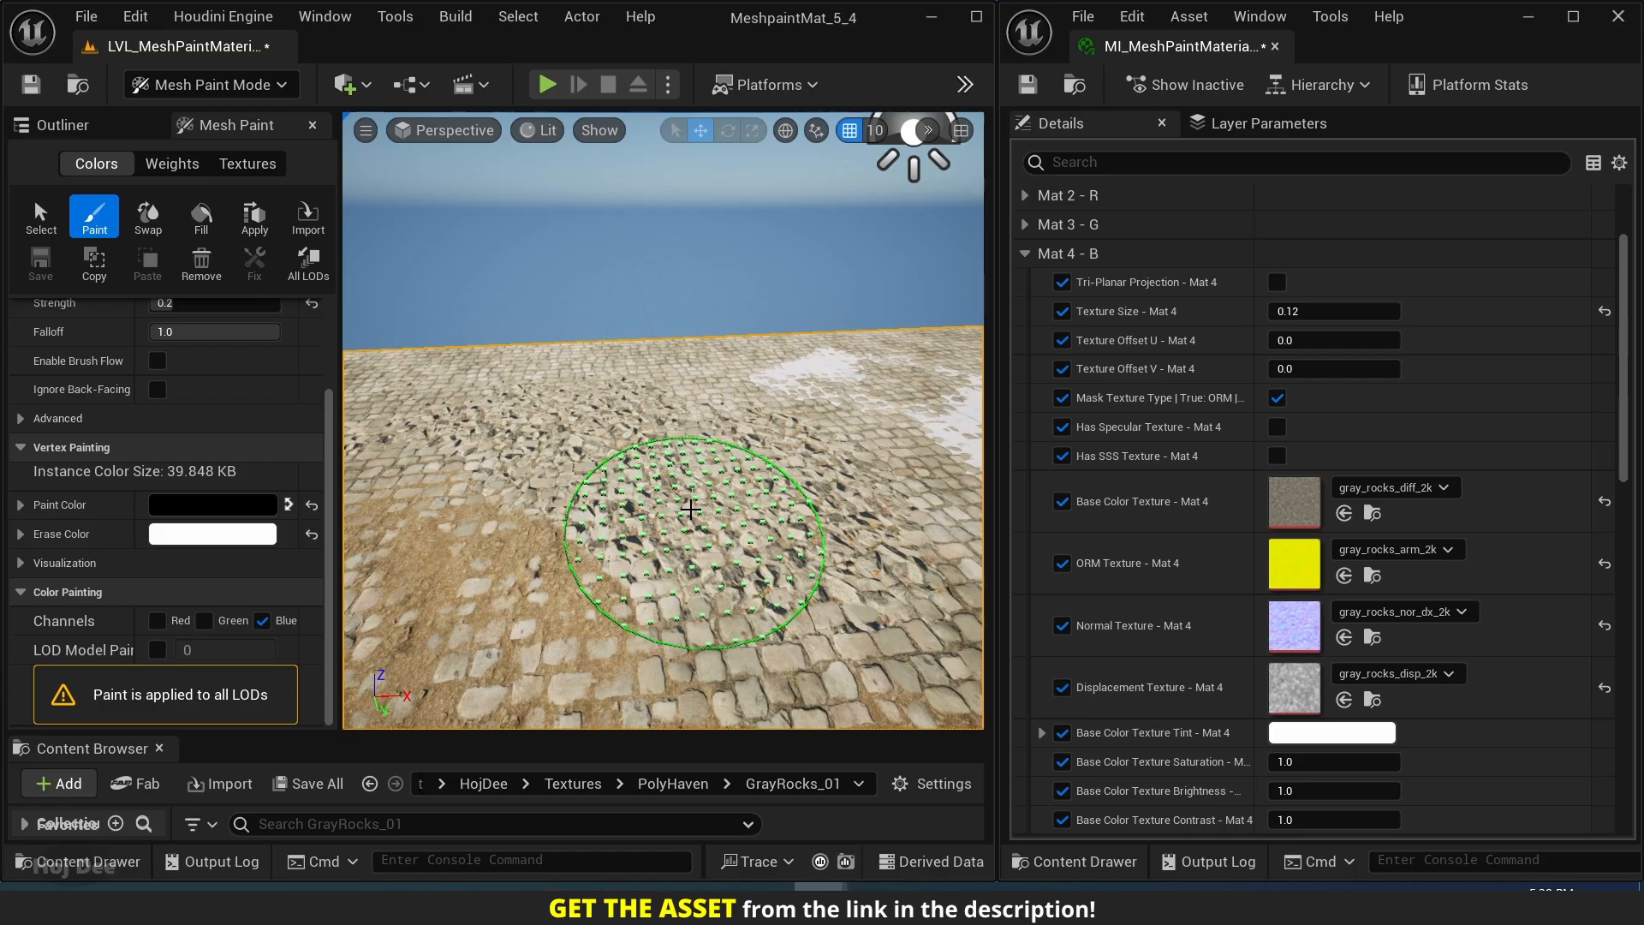
Set Height Texture Multiplier - Mat 4 to 0.5 and Height Texture Contrast - Mat 4 to 1.5.
scroll(1178, 583, "down", 9)
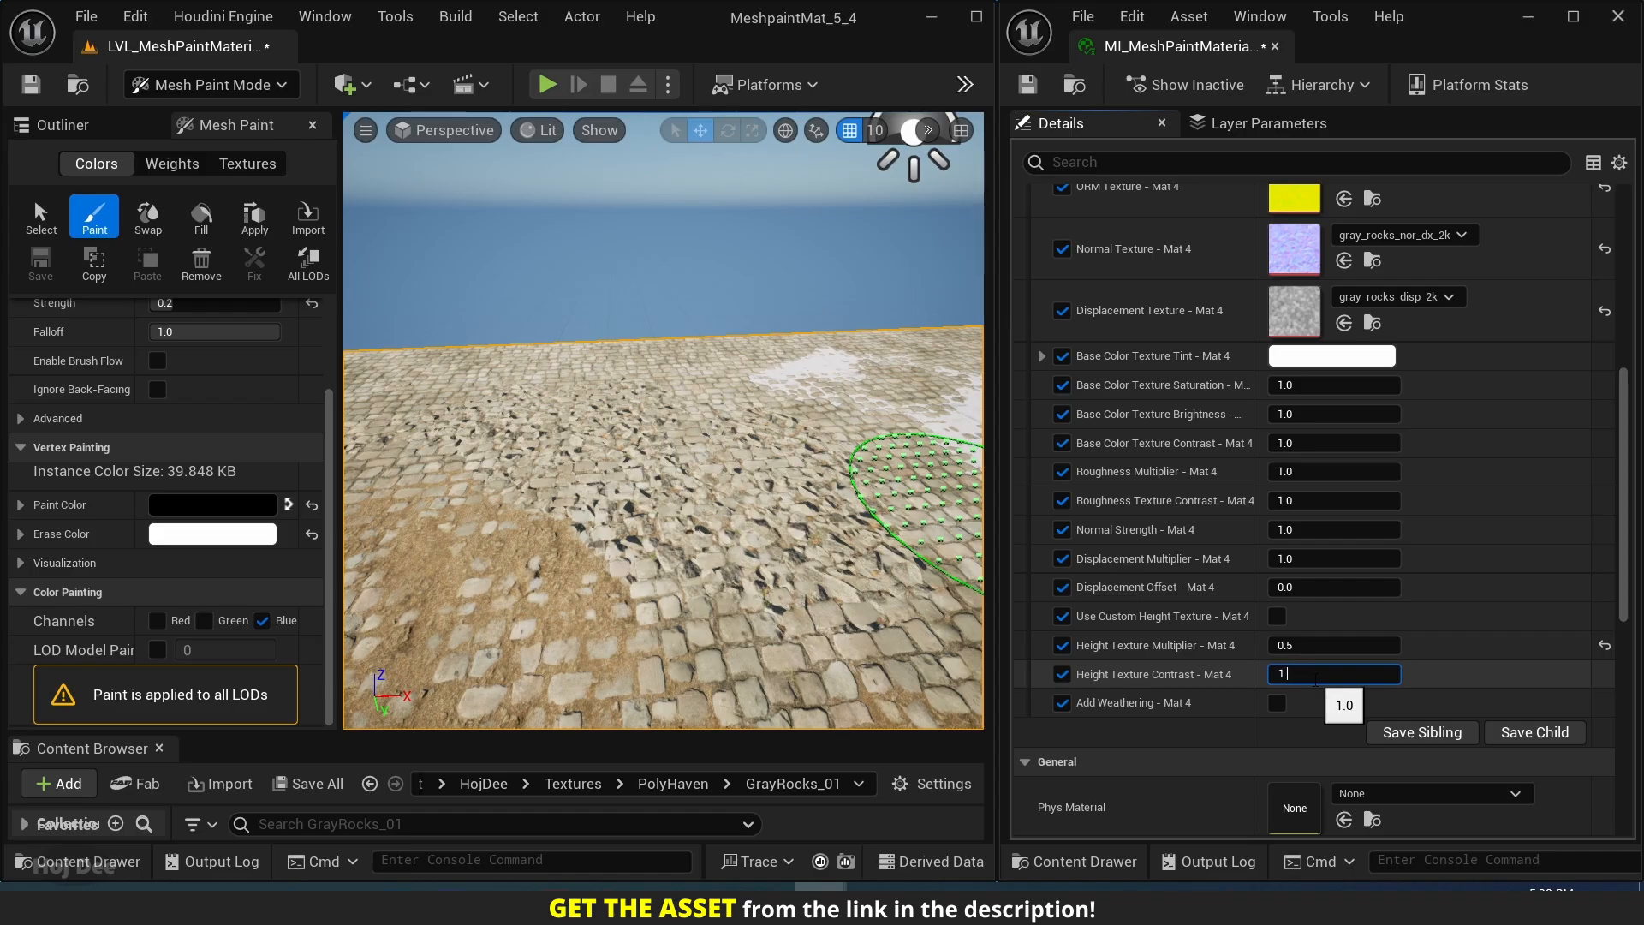
key("w")
mouse_move(753, 588)
right_mouse_down()
mouse_move(672, 561)
mouse_move(882, 560)
mouse_move(711, 532)
right_mouse_up()
key("w")
key("s")
key("w")
Reduce the brush size to about 0.088 and paint gray rocks over the mixed forest ground and cobblestones.
scroll(187, 447, "up", 3)
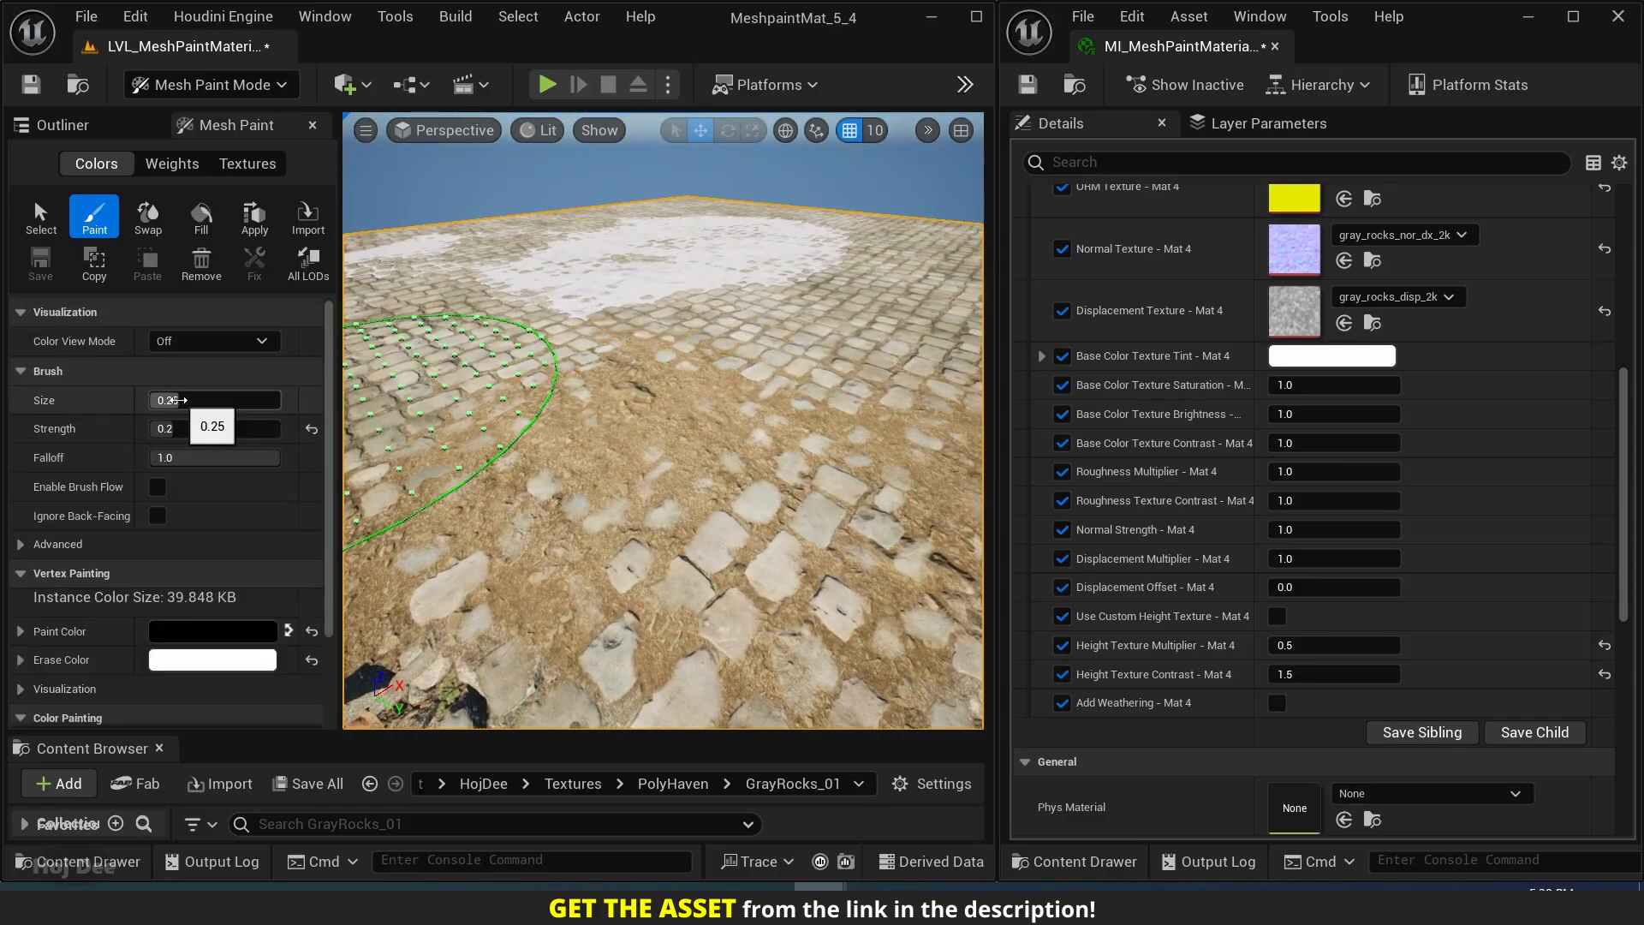
left_click_drag(214, 400, 188, 400)
left_click_drag(531, 411, 672, 493)
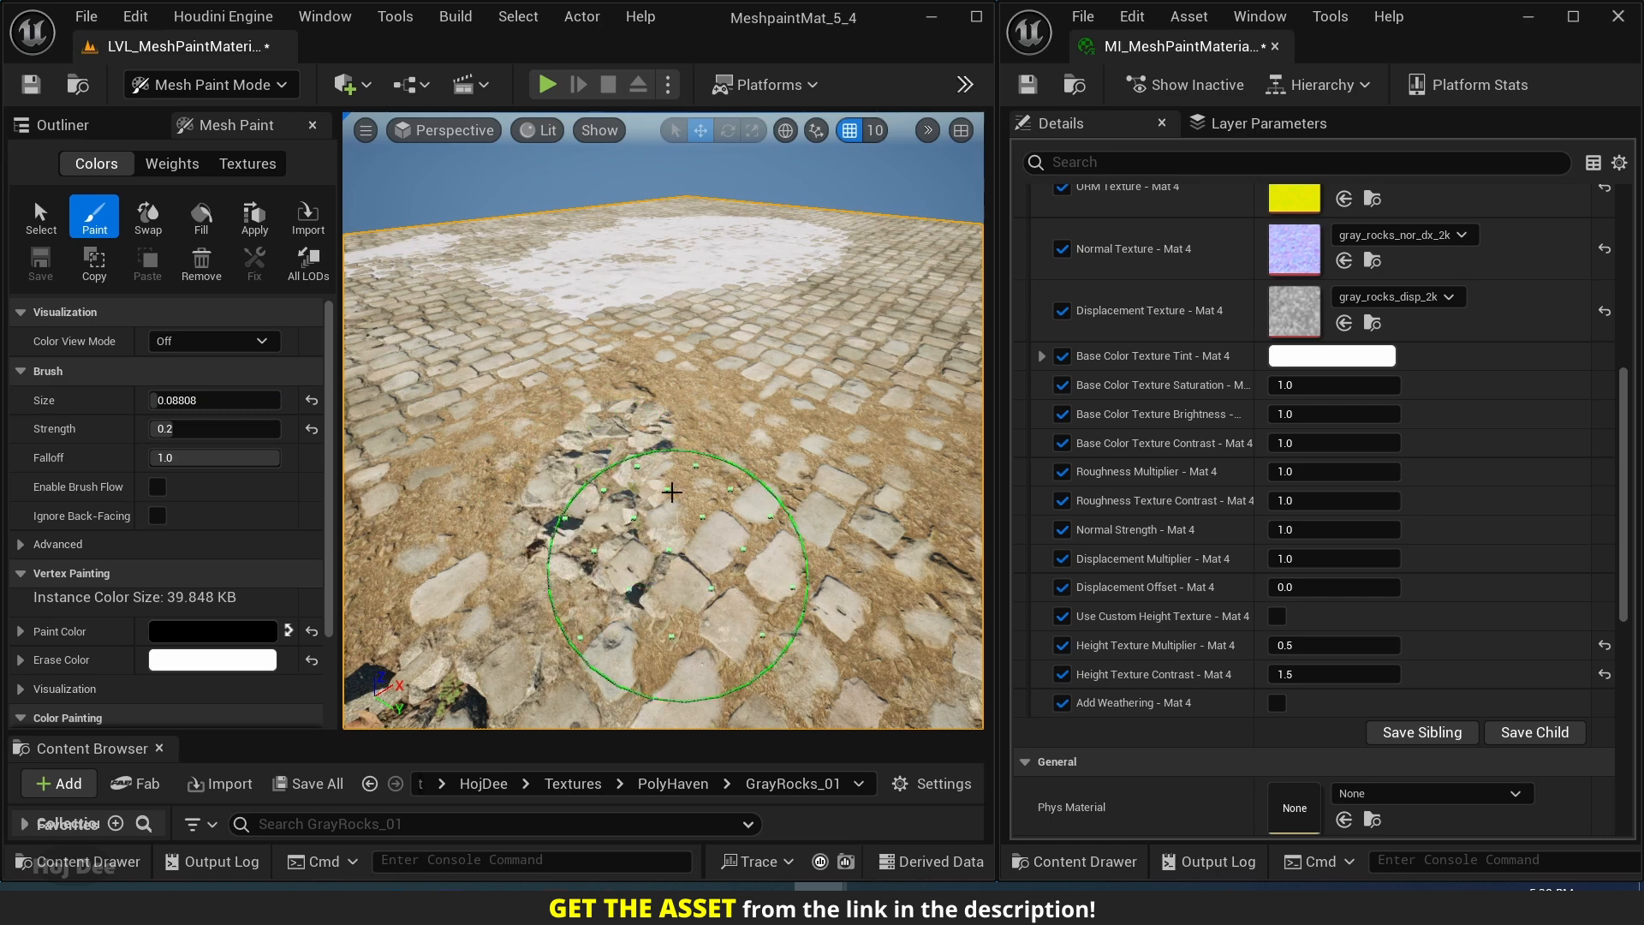
mouse_move(479, 556)
right_mouse_down()
mouse_move(557, 523)
mouse_move(597, 529)
right_mouse_up()
key("w")
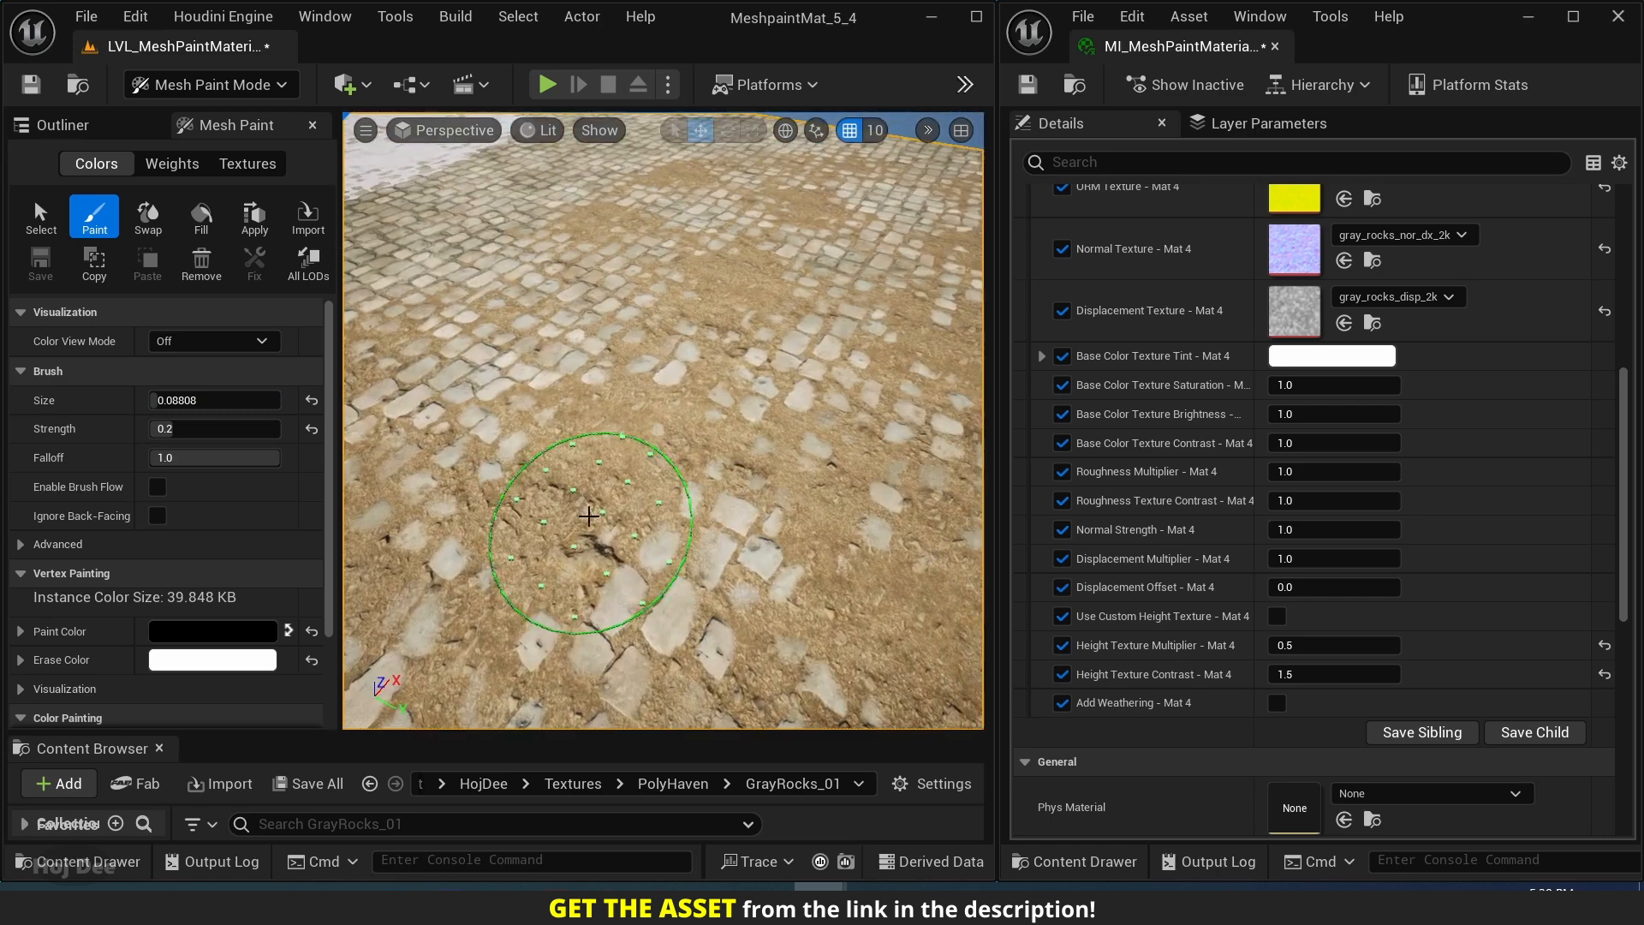
mouse_move(597, 530)
left_mouse_down()
mouse_move(609, 467)
mouse_move(575, 512)
left_mouse_up()
mouse_move(576, 512)
right_mouse_down()
mouse_move(548, 428)
mouse_move(488, 424)
mouse_move(556, 445)
right_mouse_up()
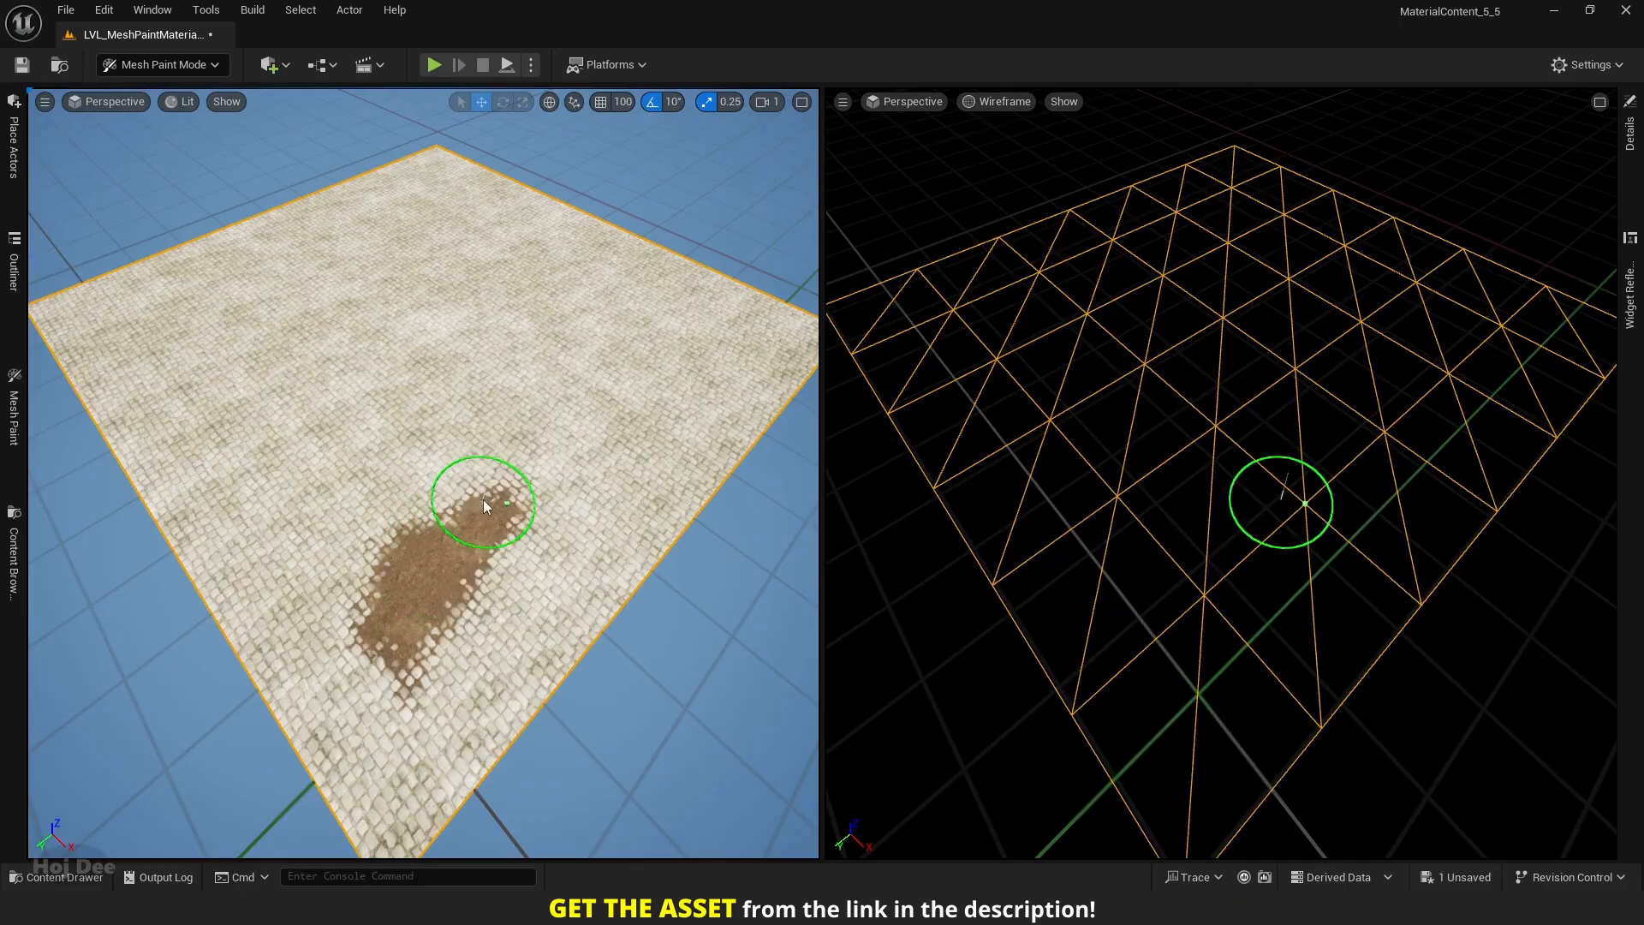
Paint a broad forest ground area across the middle of the low-poly cobblestone plane, alongside its wireframe view.
mouse_move(483, 500)
left_mouse_down()
mouse_move(500, 416)
mouse_move(445, 474)
left_mouse_up()
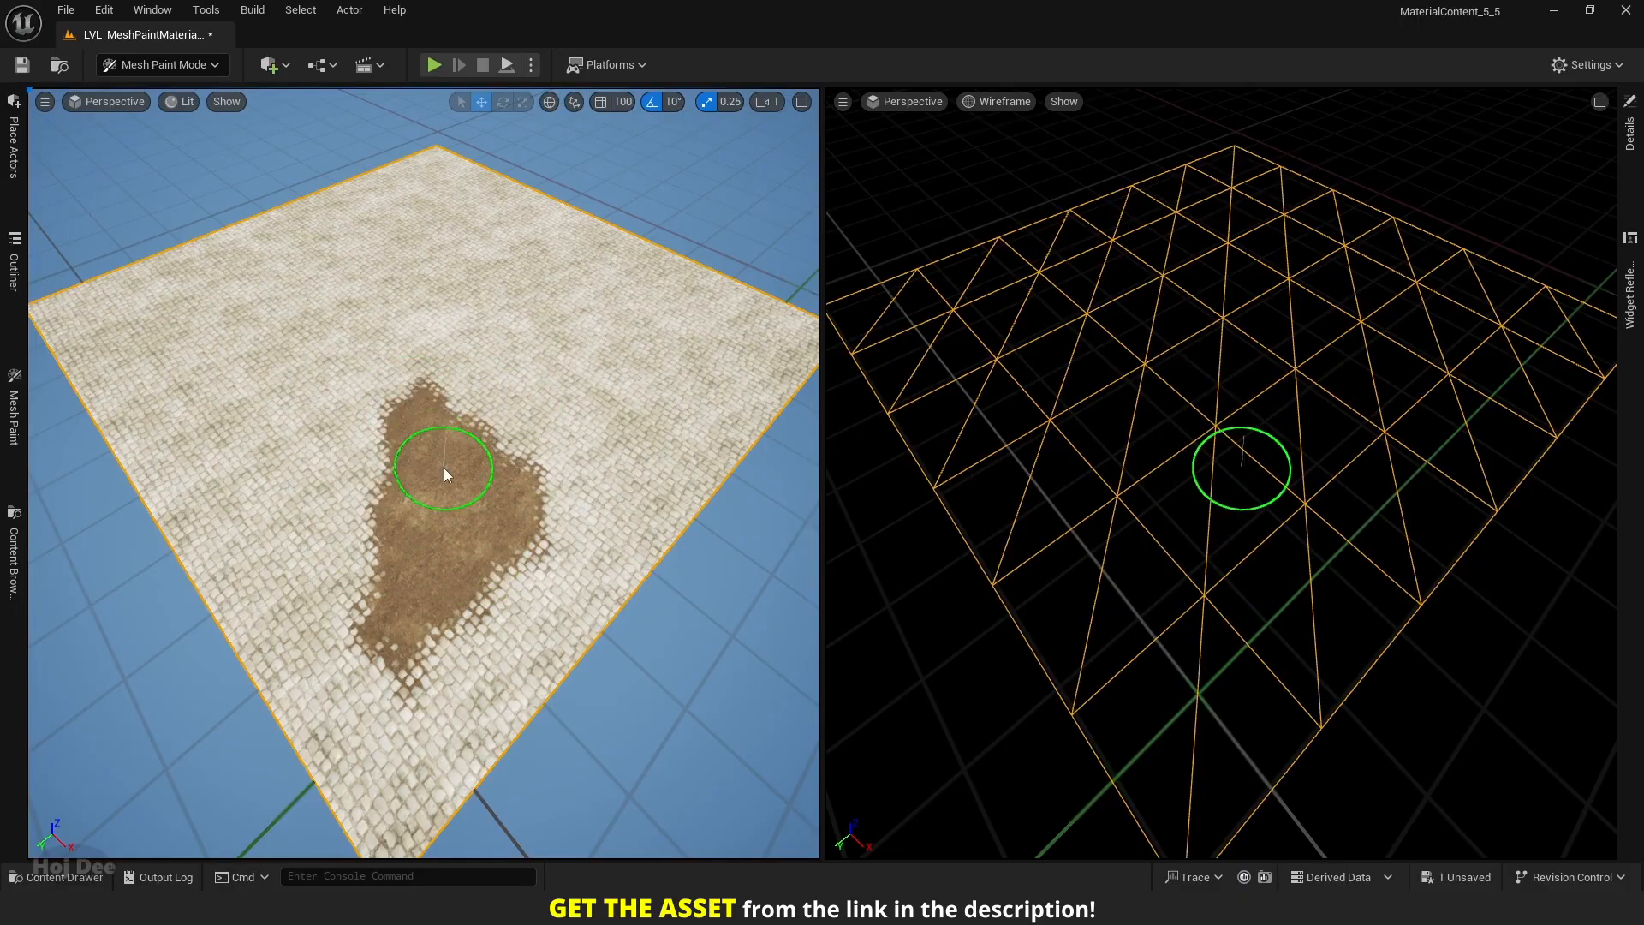
mouse_move(478, 418)
left_mouse_down()
mouse_move(531, 363)
mouse_move(448, 433)
mouse_move(382, 454)
mouse_move(261, 449)
mouse_move(345, 429)
mouse_move(249, 382)
left_mouse_up()
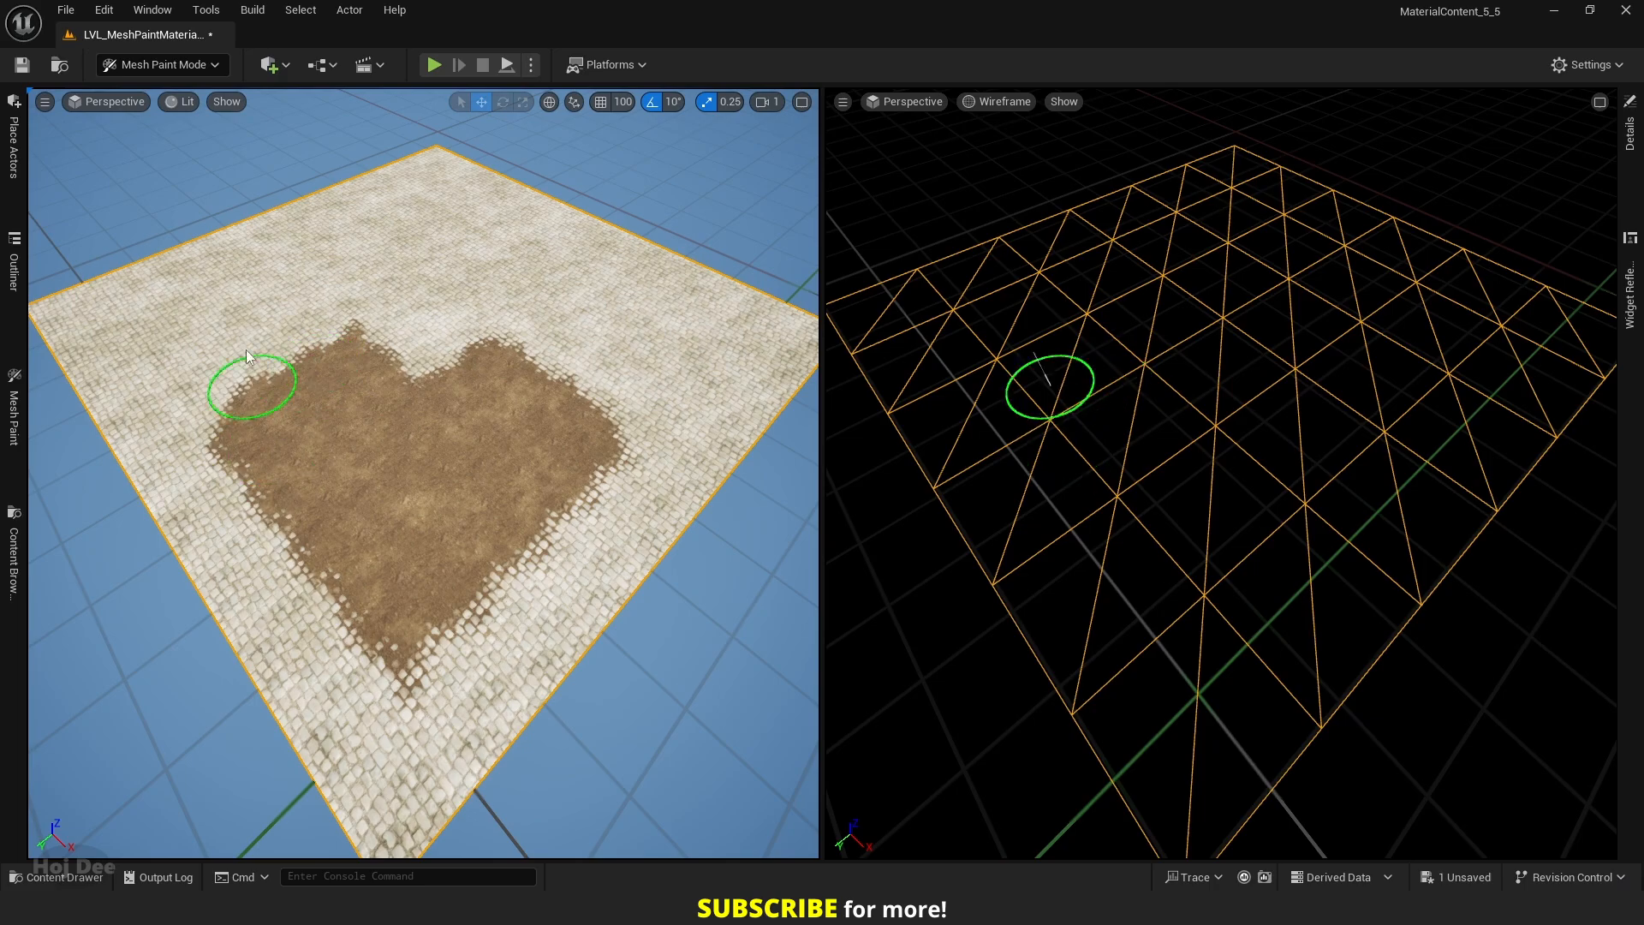
left_click_drag(194, 317, 144, 337)
left_click_drag(286, 274, 401, 363)
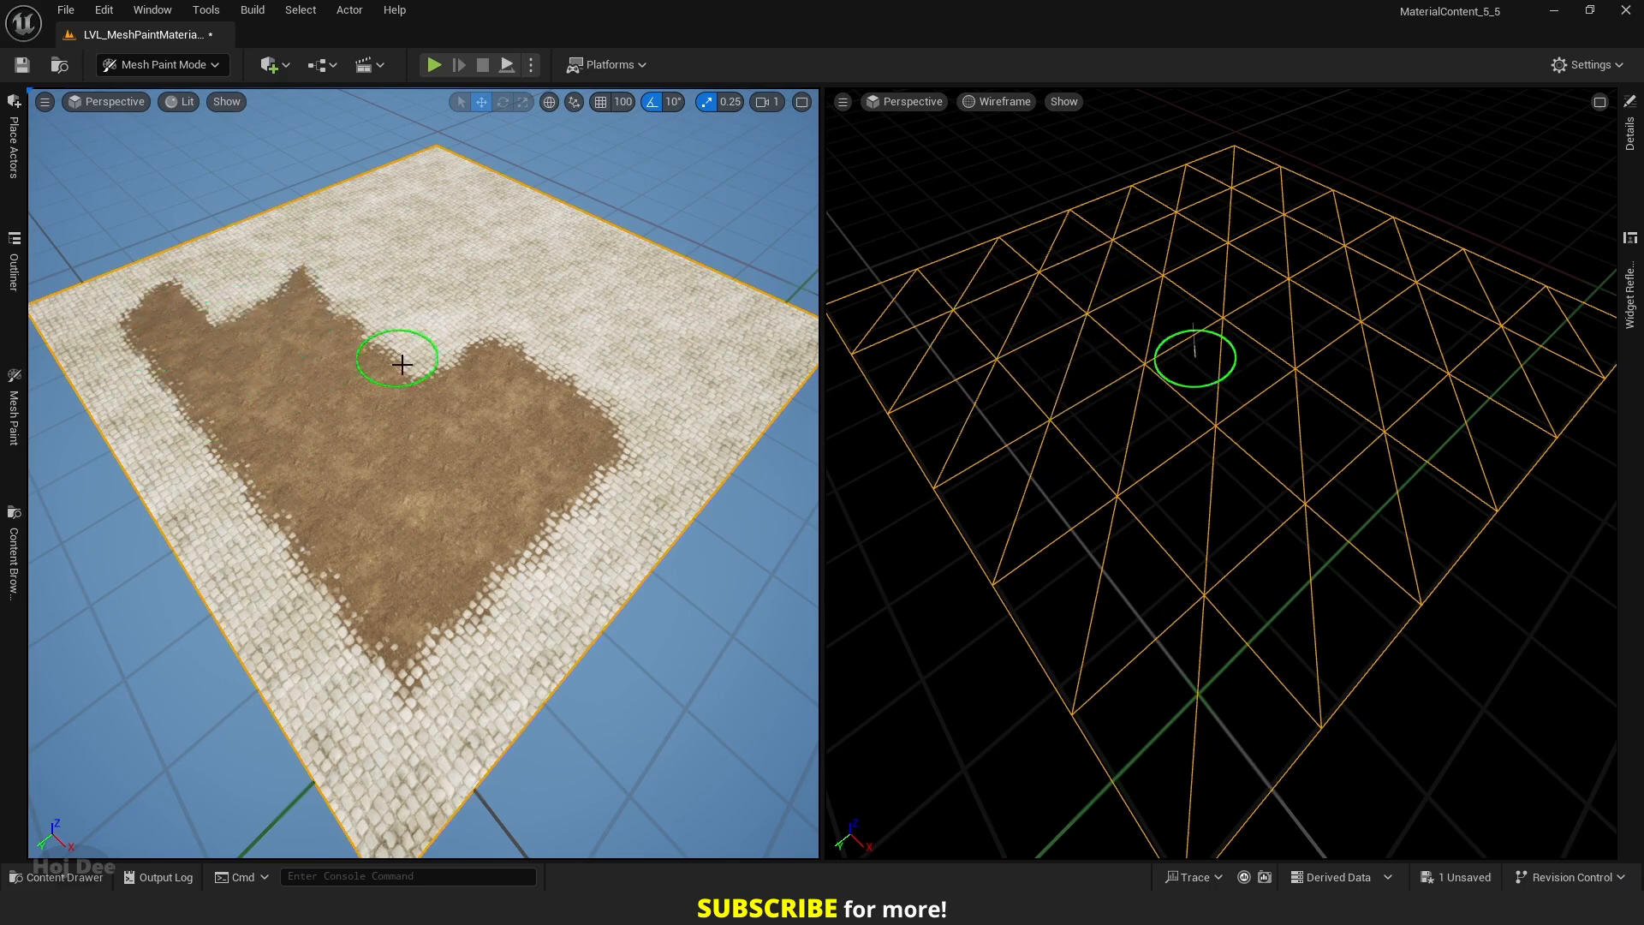
mouse_move(355, 307)
left_mouse_down()
mouse_move(342, 228)
mouse_move(364, 228)
mouse_move(455, 330)
mouse_move(531, 302)
mouse_move(567, 261)
mouse_move(677, 346)
mouse_move(582, 353)
left_mouse_up()
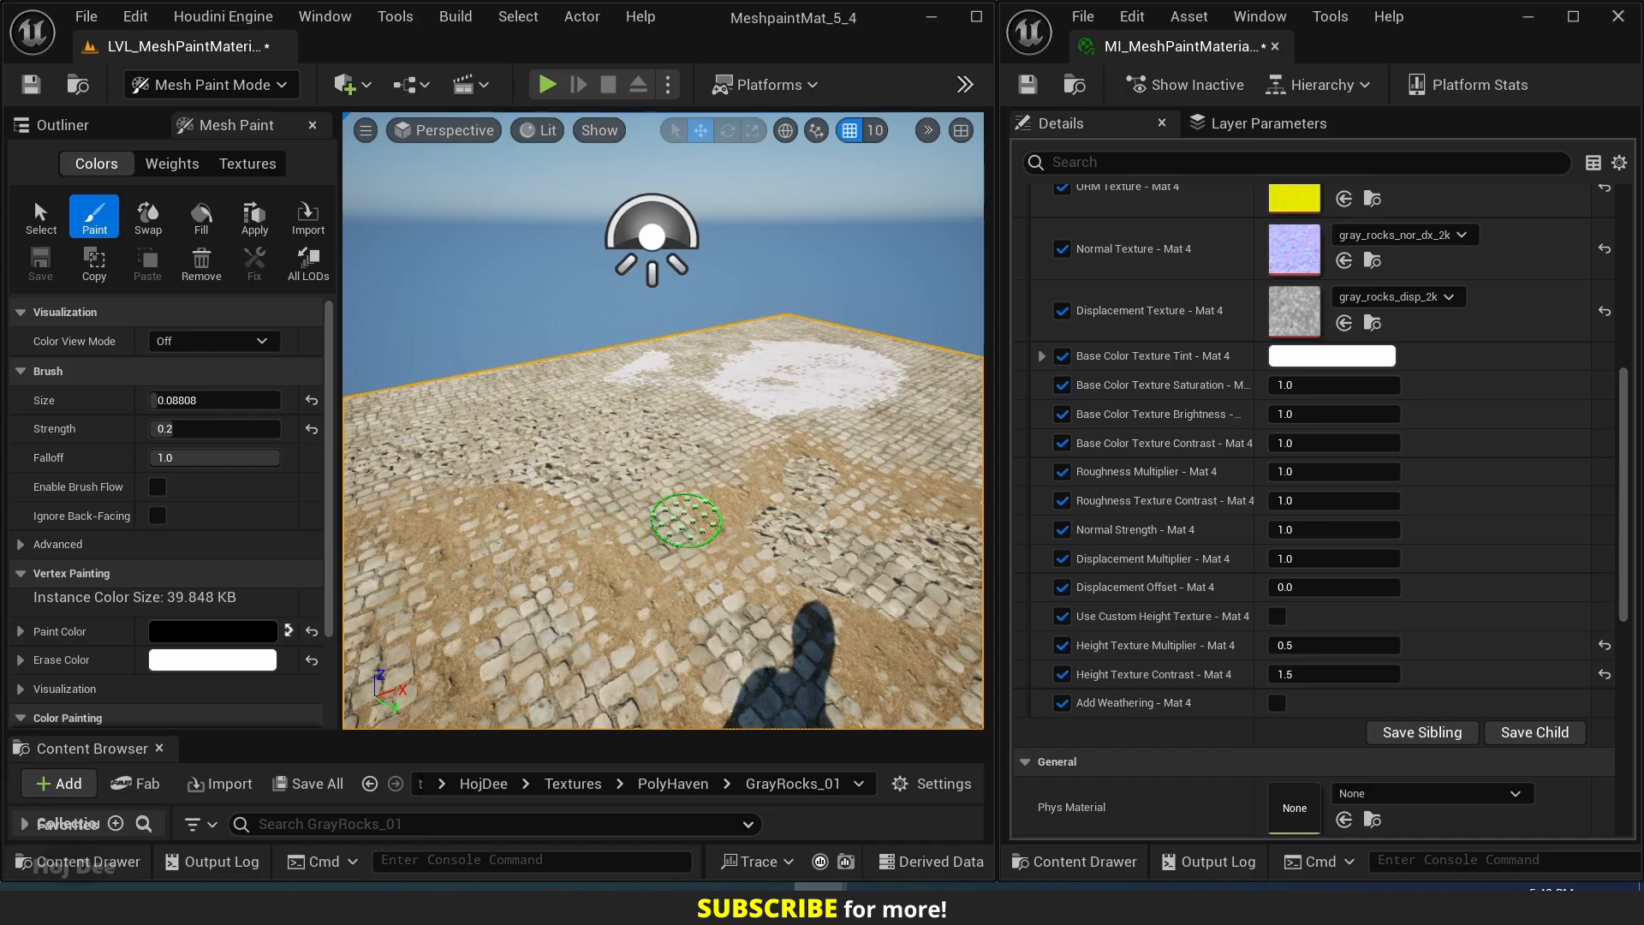
Switch from Mesh Paint to Selection mode and clear the plane selection.
mouse_move(687, 521)
right_mouse_down()
mouse_move(552, 351)
mouse_move(621, 357)
mouse_move(682, 515)
right_mouse_up()
left_click(257, 84)
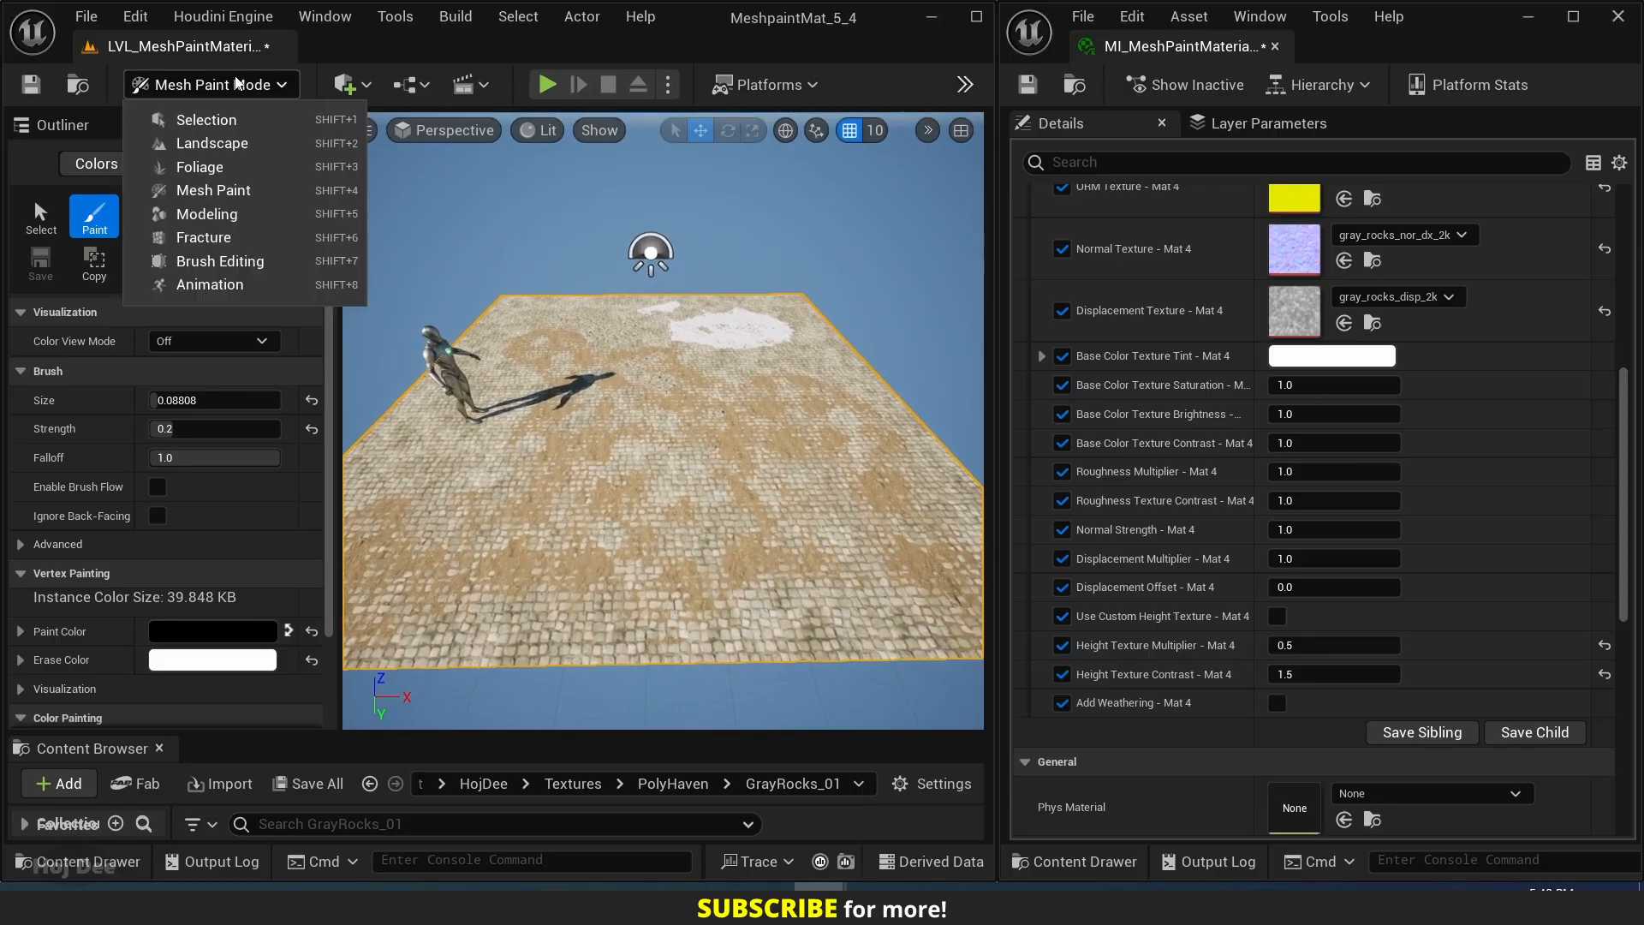
left_click(248, 117)
right_click_drag(604, 382, 618, 384)
key("Escape")
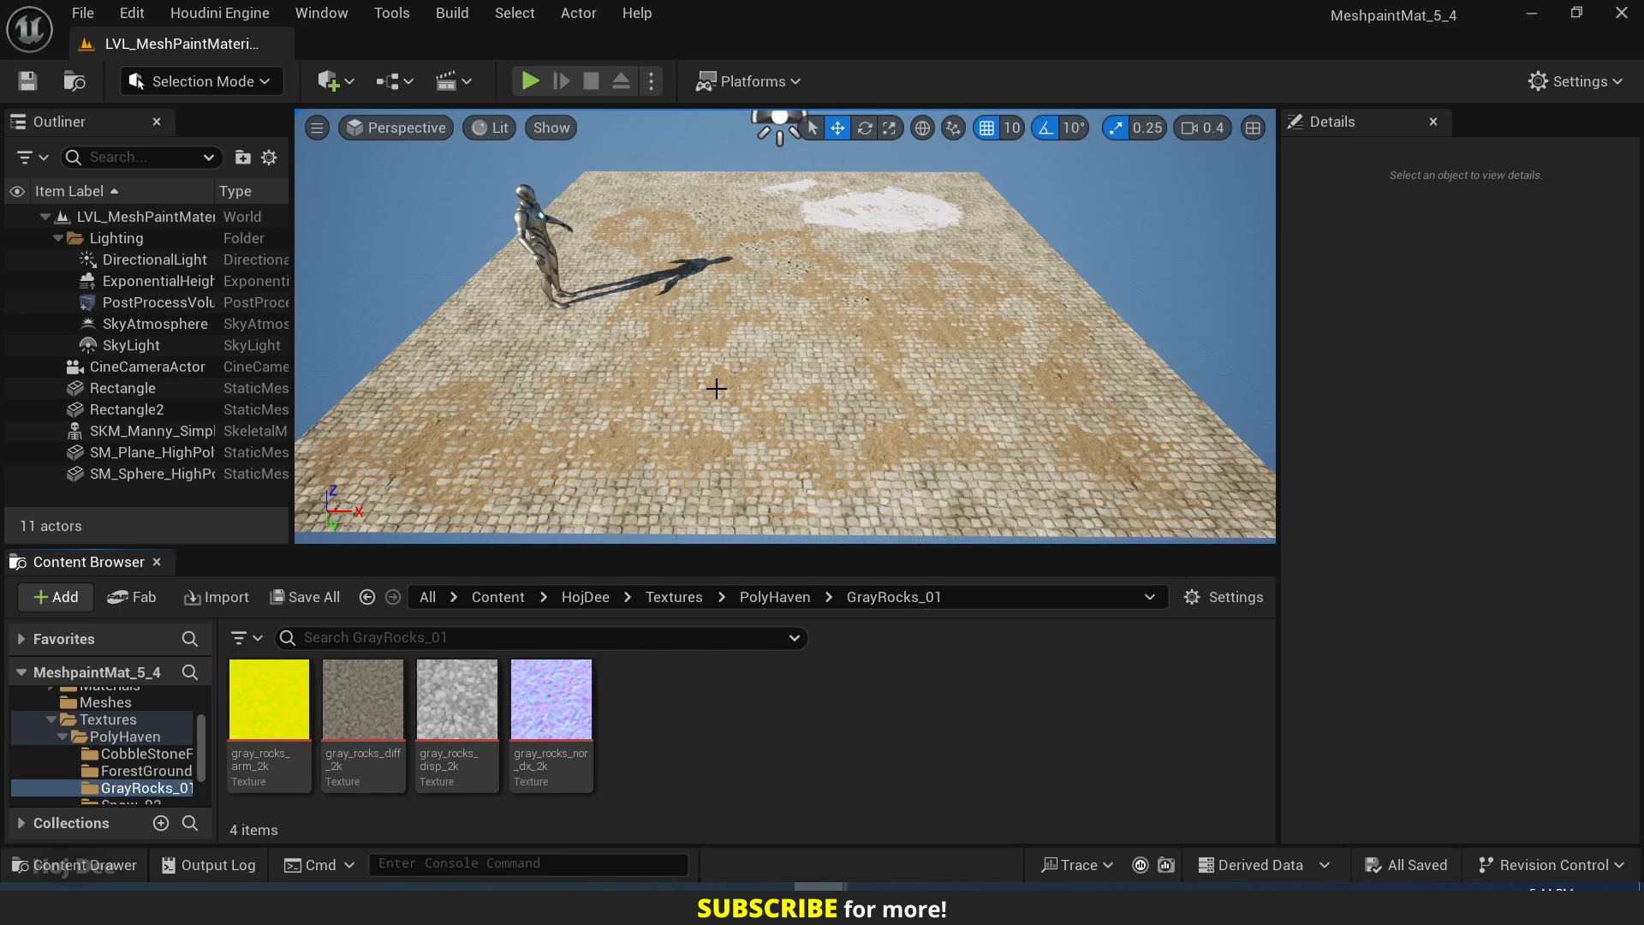
Locate the painted plane's SM_Plane_HighPoly_2 mesh asset, enable Nanite on it, and inspect the cobblestones up close.
left_click(716, 389)
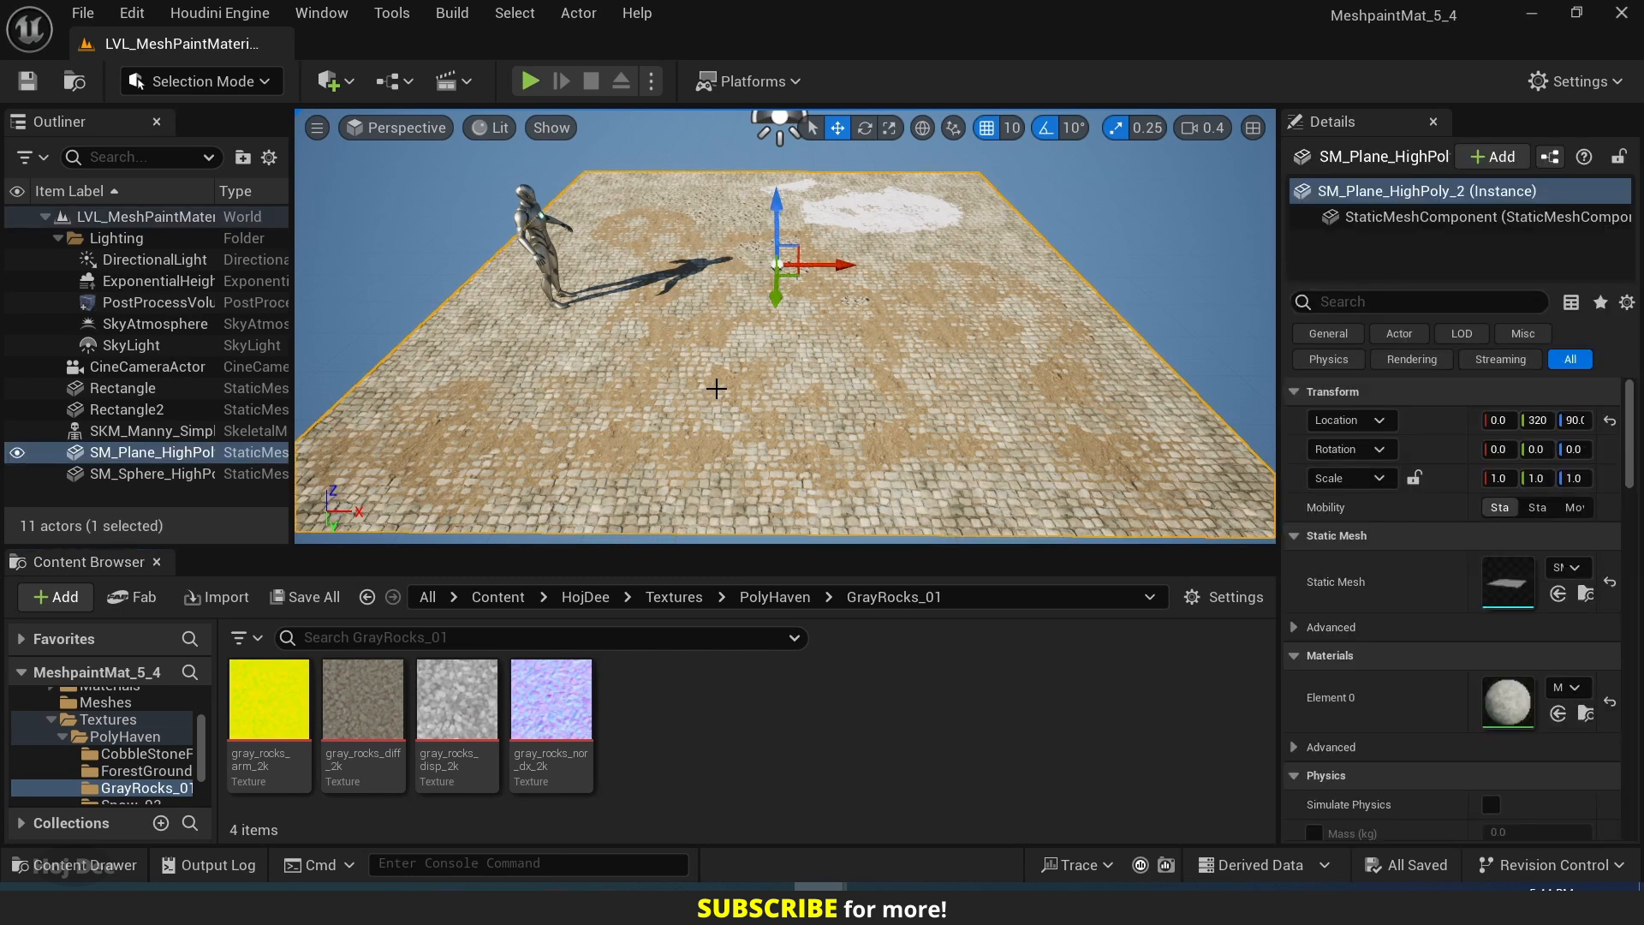
key("ctrl+b")
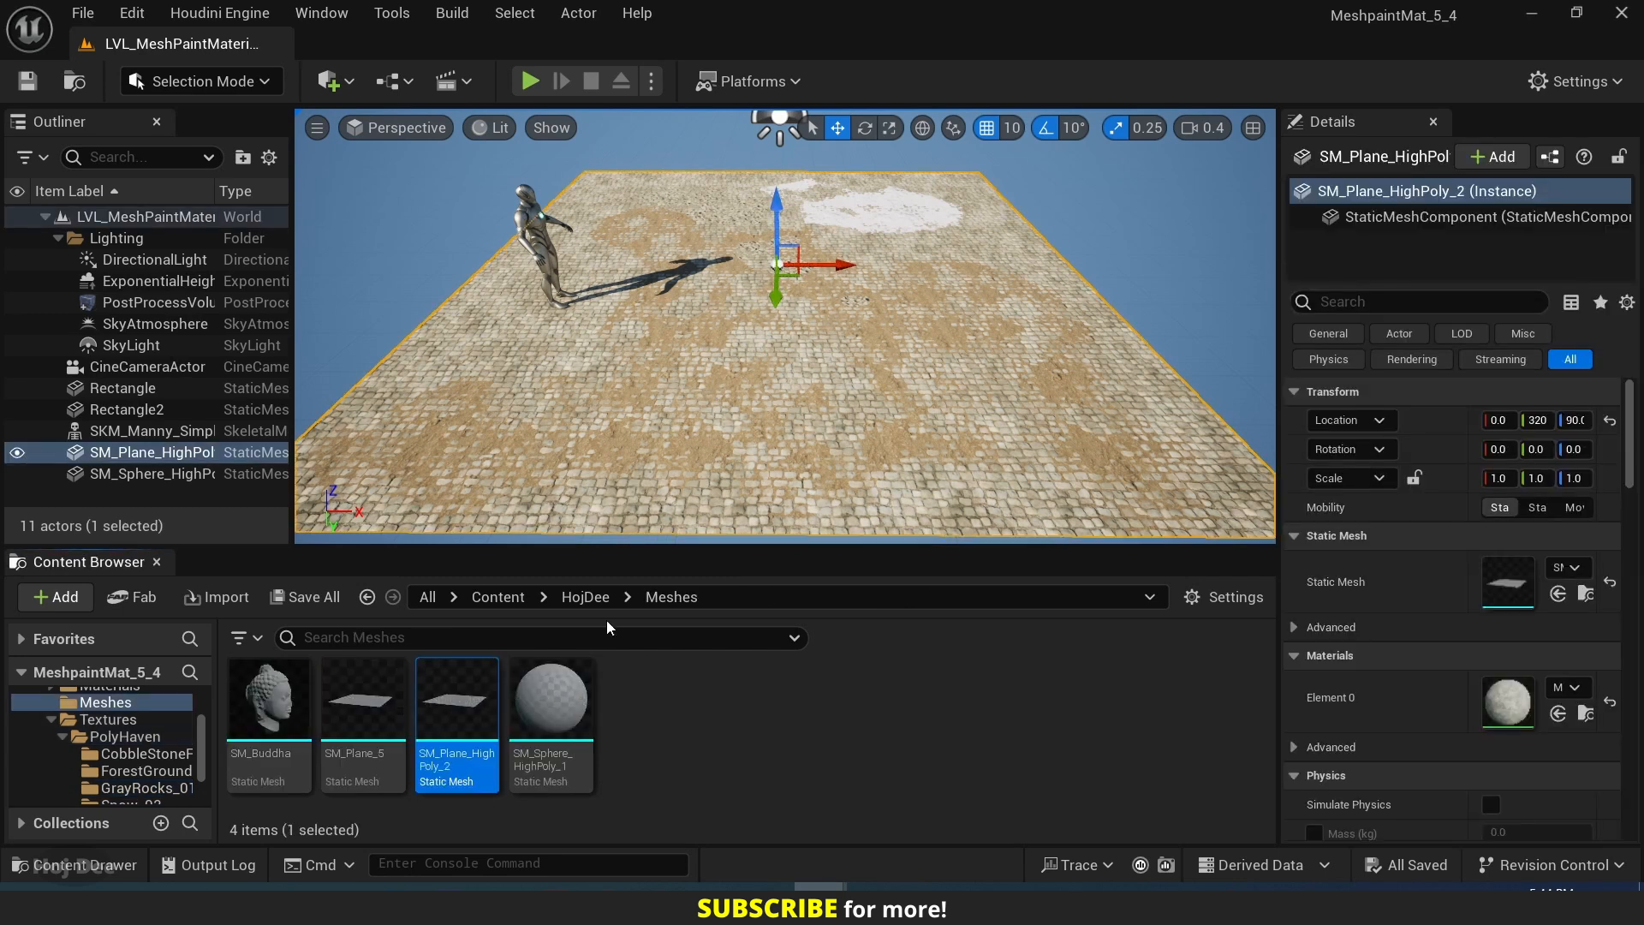
right_click(458, 698)
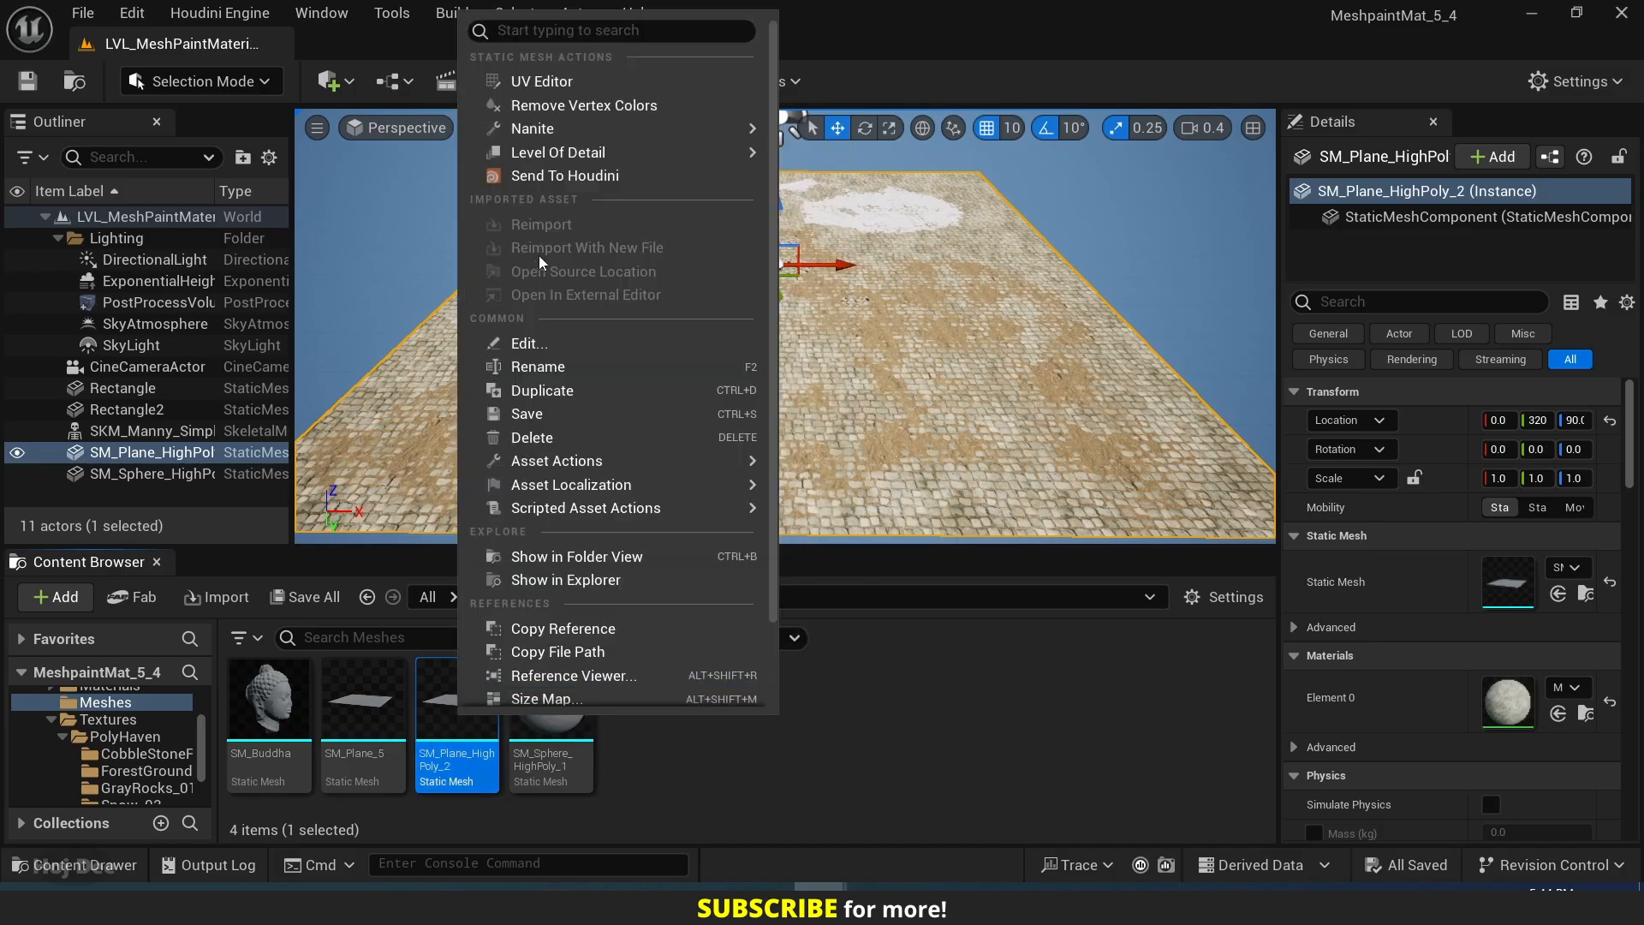
mouse_move(533, 132)
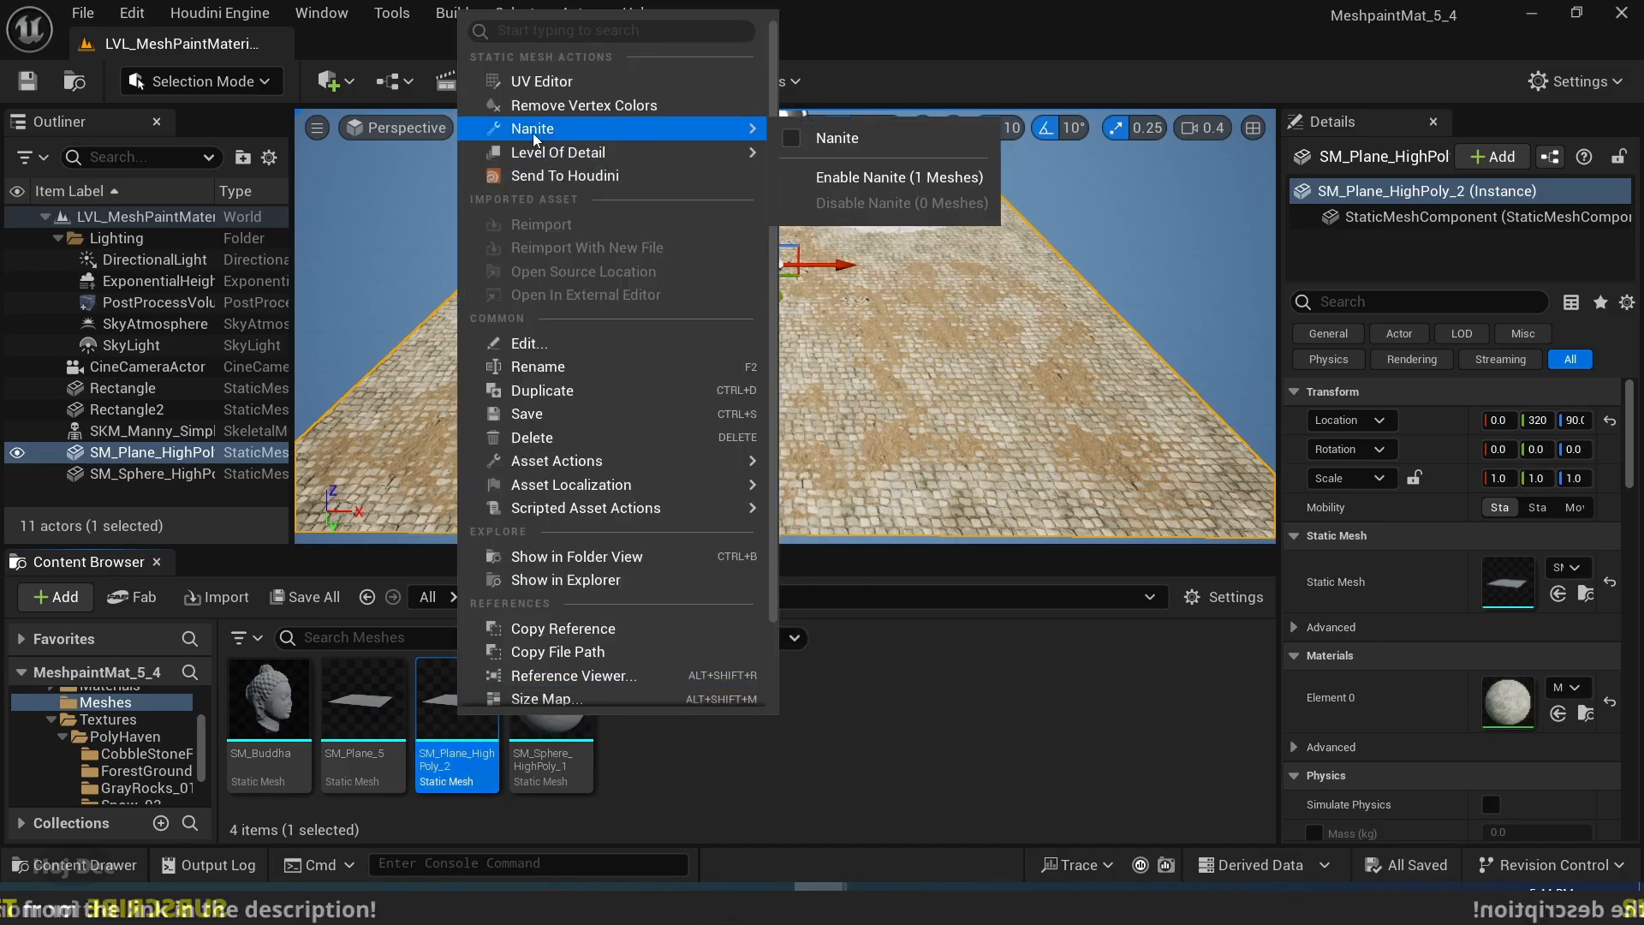
left_click(793, 137)
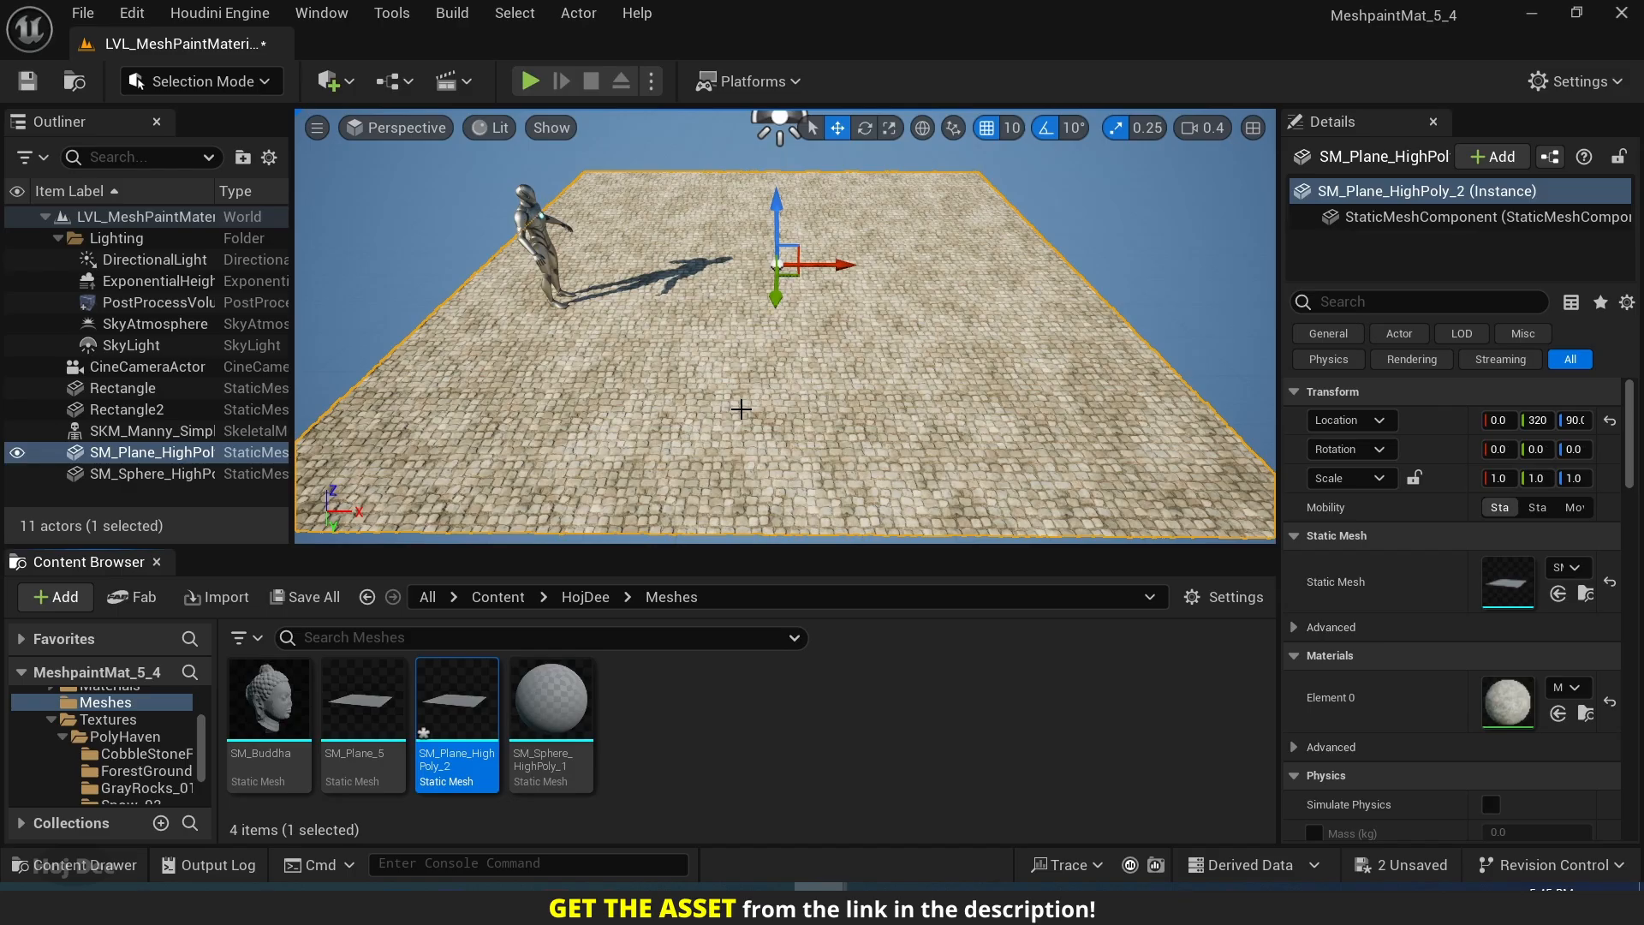
key("w")
mouse_move(784, 342)
right_mouse_down()
mouse_move(685, 385)
mouse_move(753, 377)
mouse_move(771, 394)
mouse_move(753, 338)
mouse_move(779, 347)
right_mouse_up()
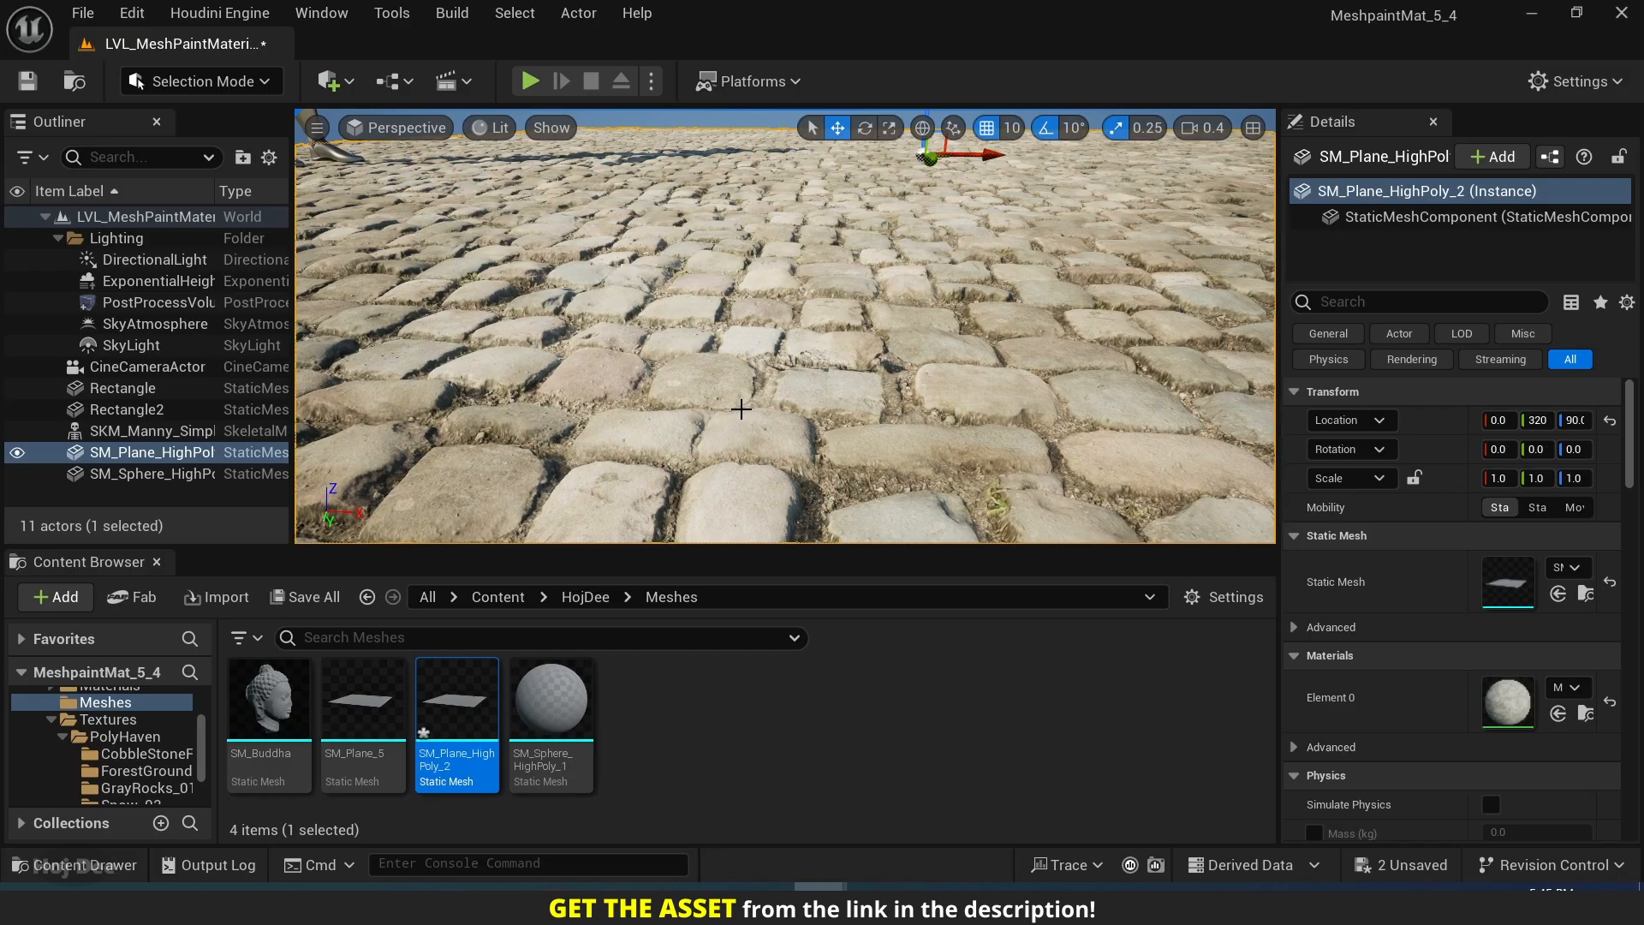
key("f")
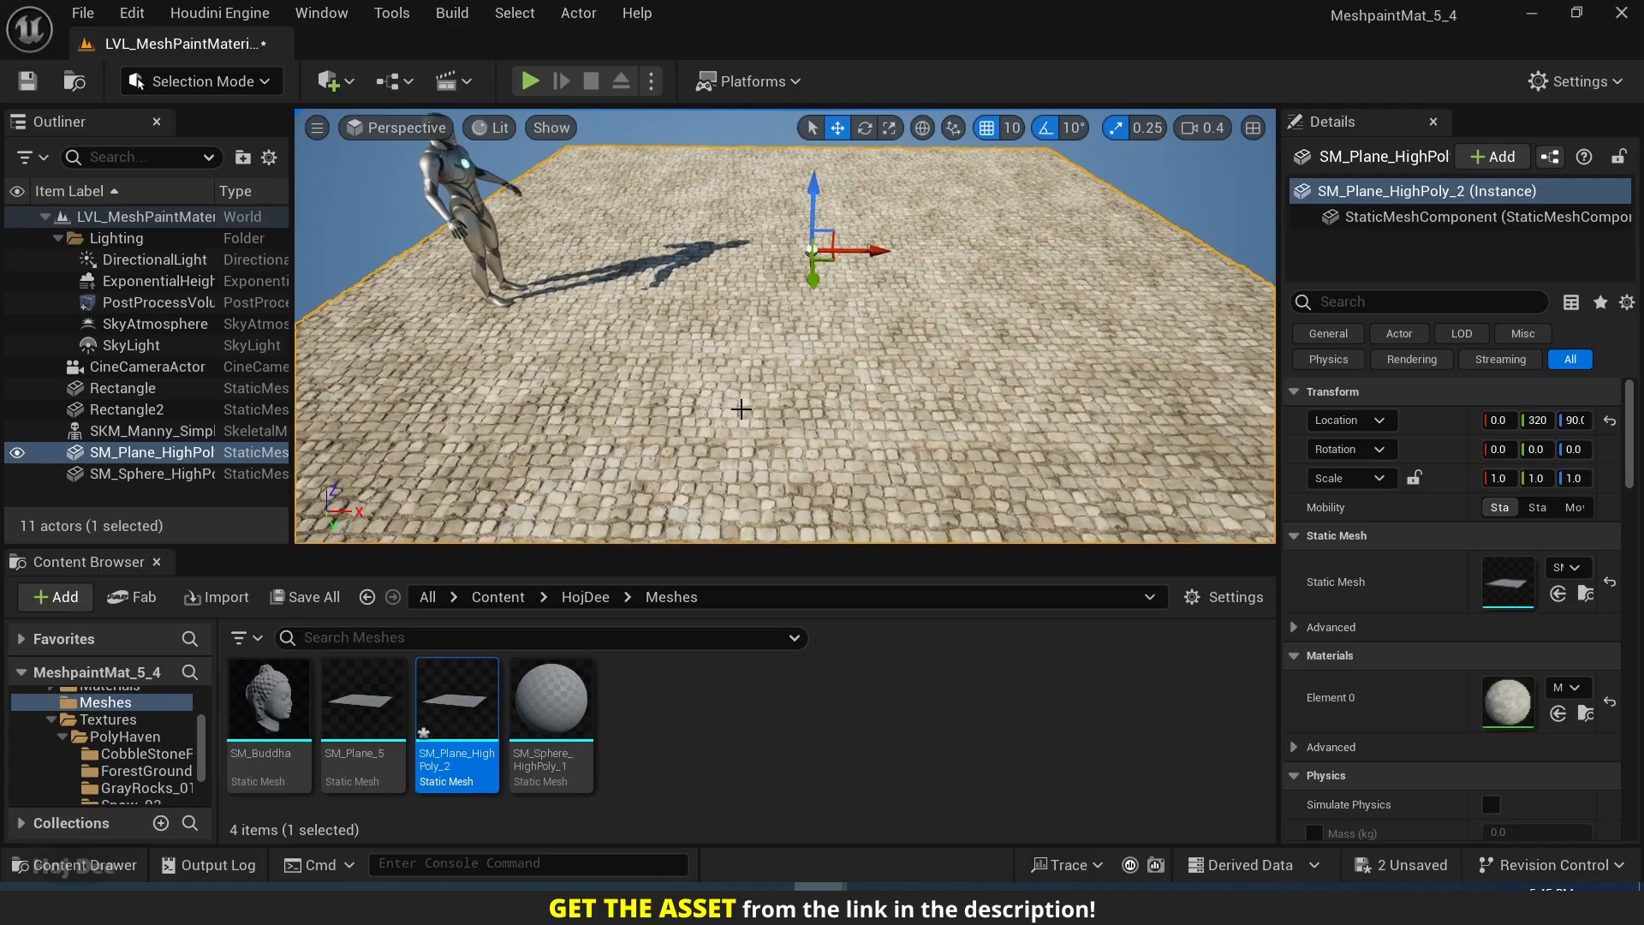
Switch to Modeling mode, enlarge its tool area, and start Paint Vertex Colors on the plane.
left_click(224, 84)
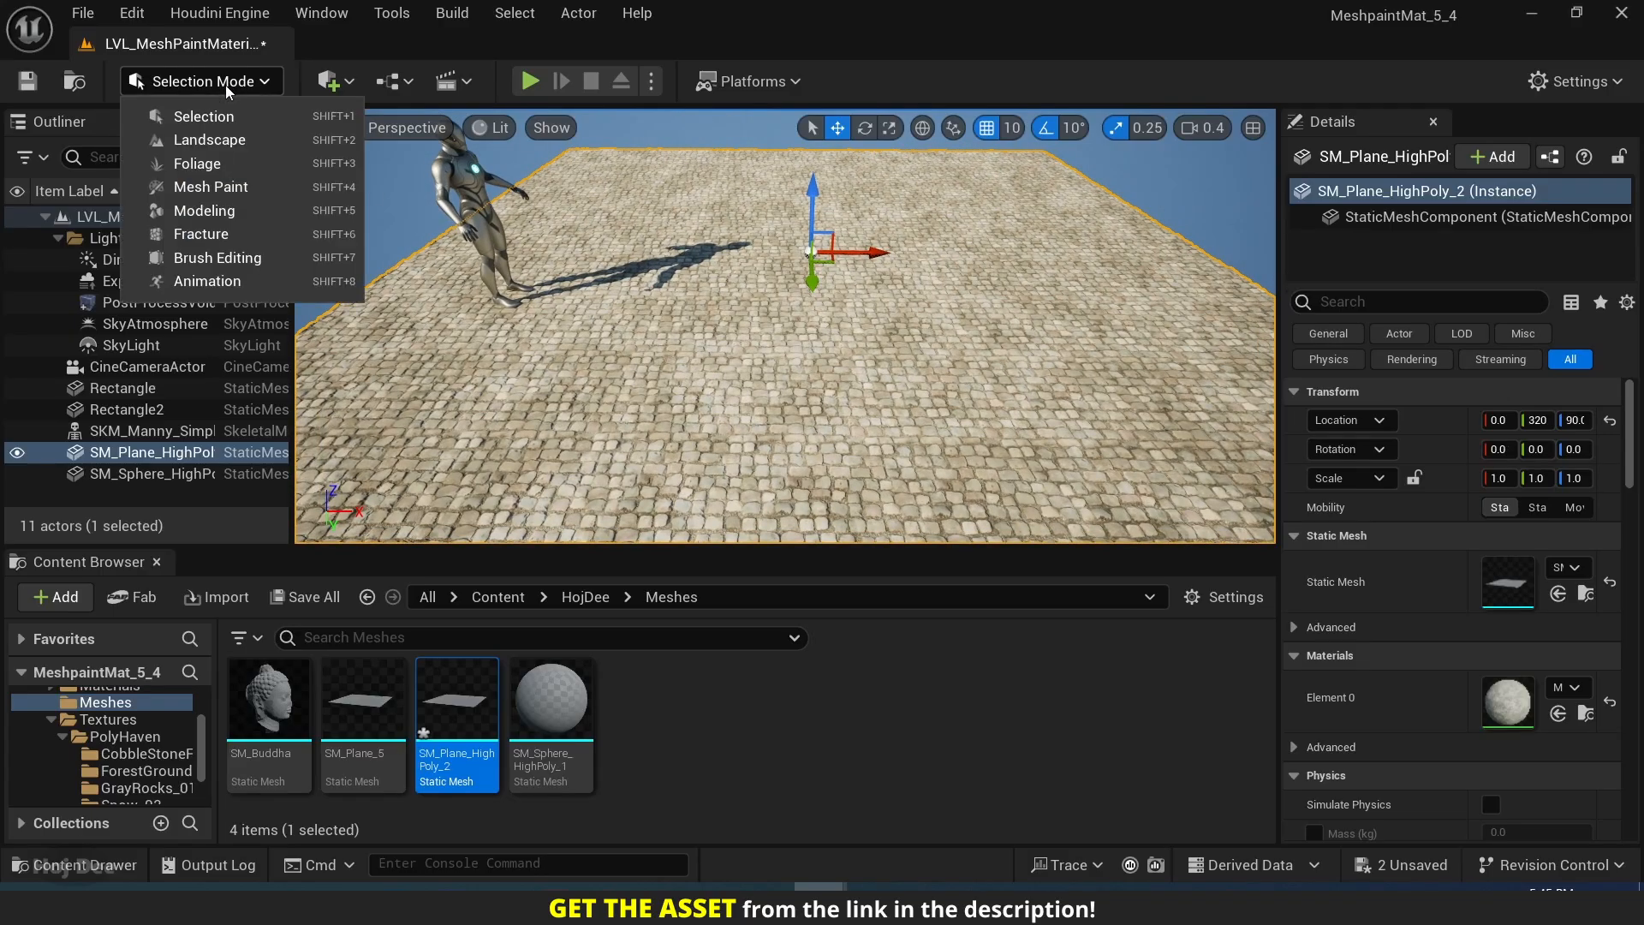
left_click(181, 214)
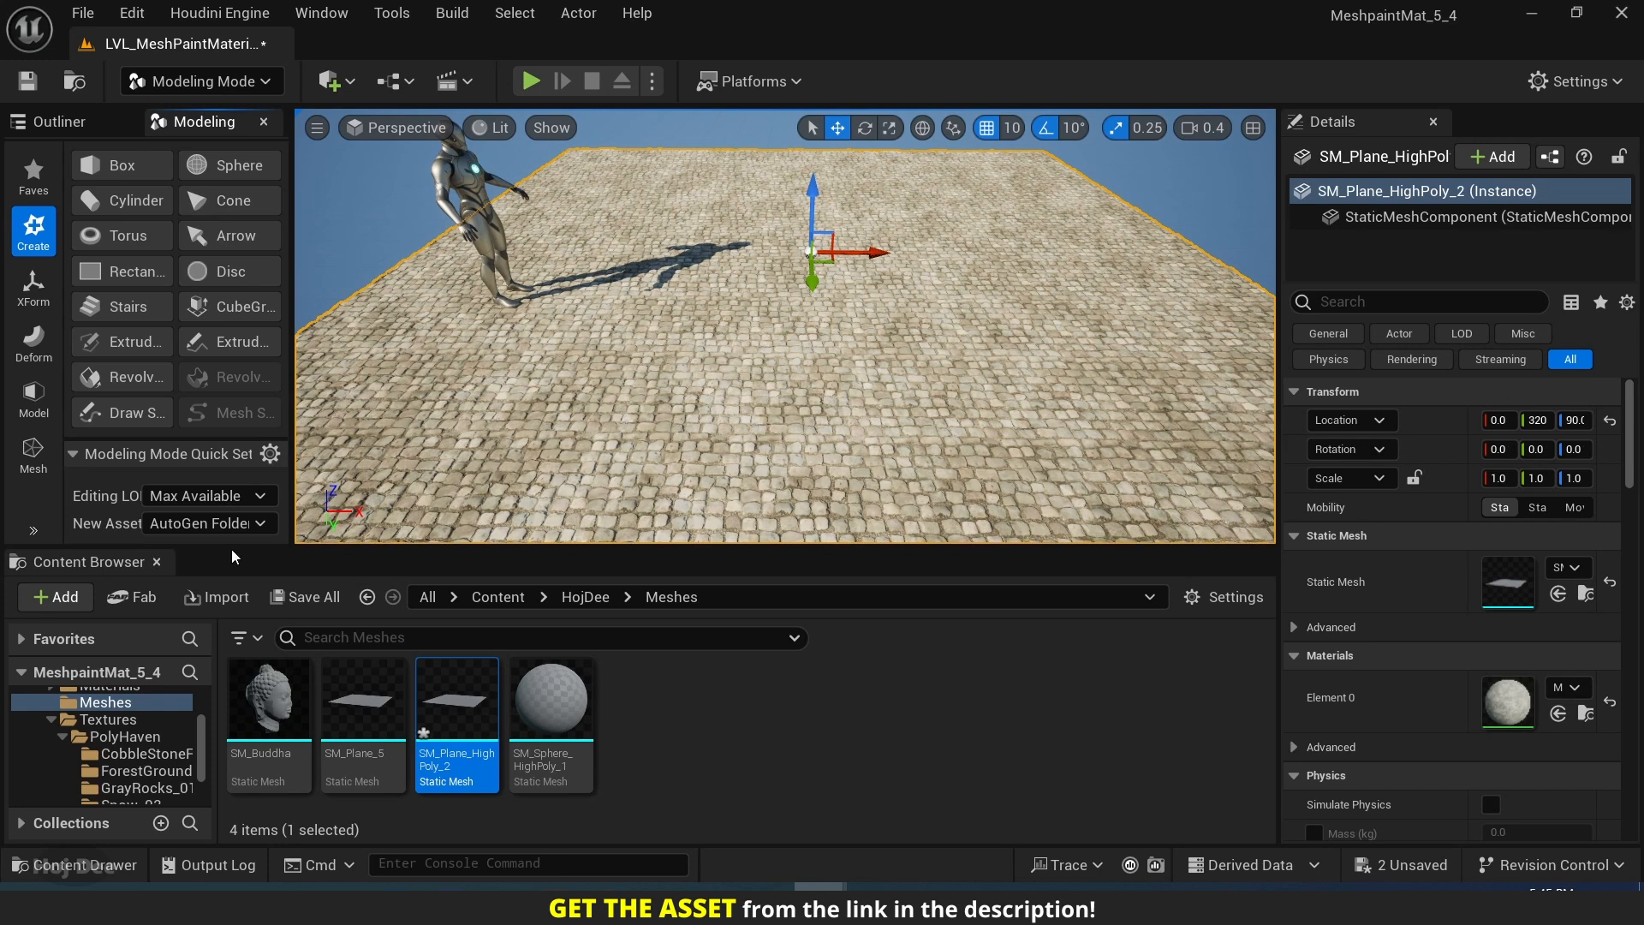
left_click_drag(231, 548, 215, 820)
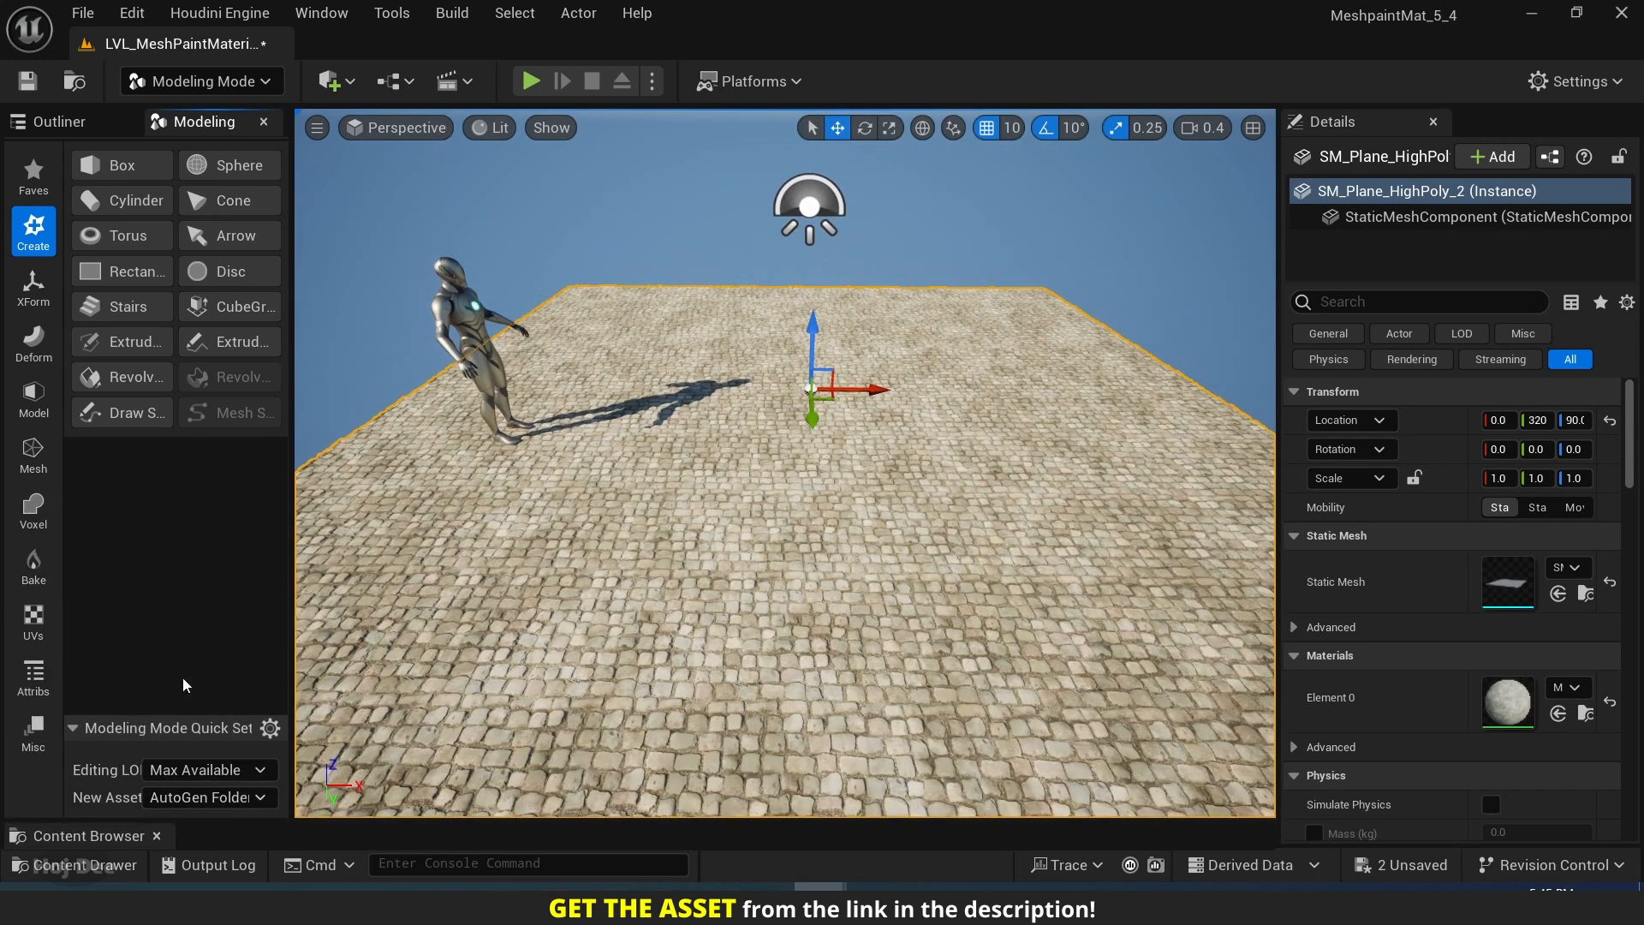
left_click(38, 681)
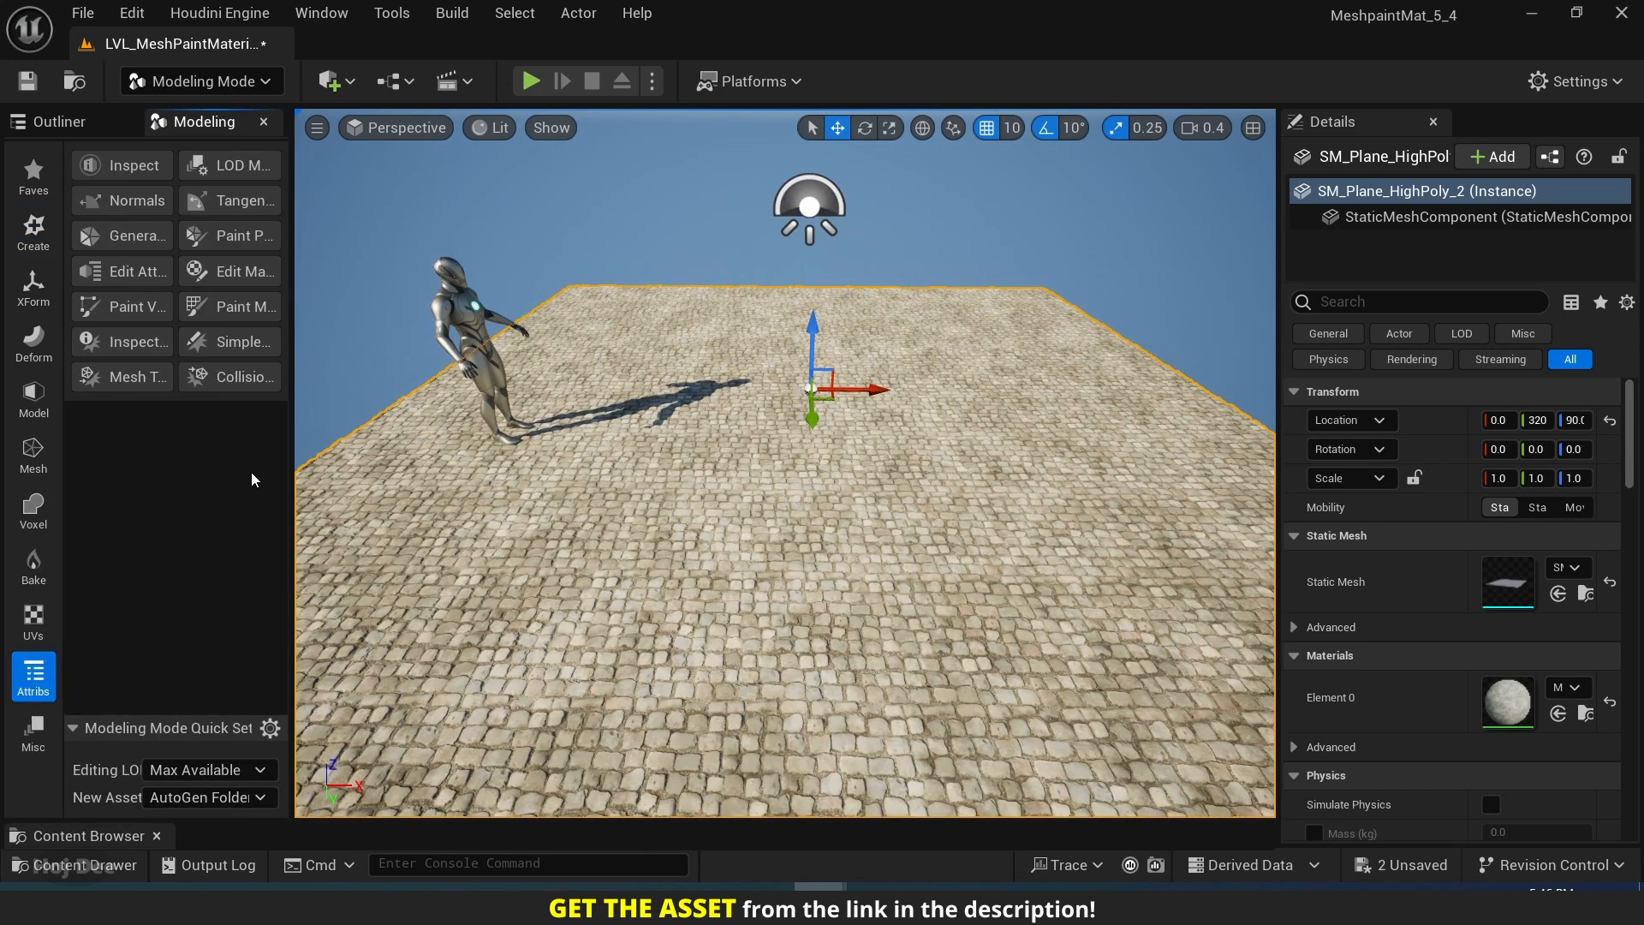
left_click_drag(291, 442, 432, 447)
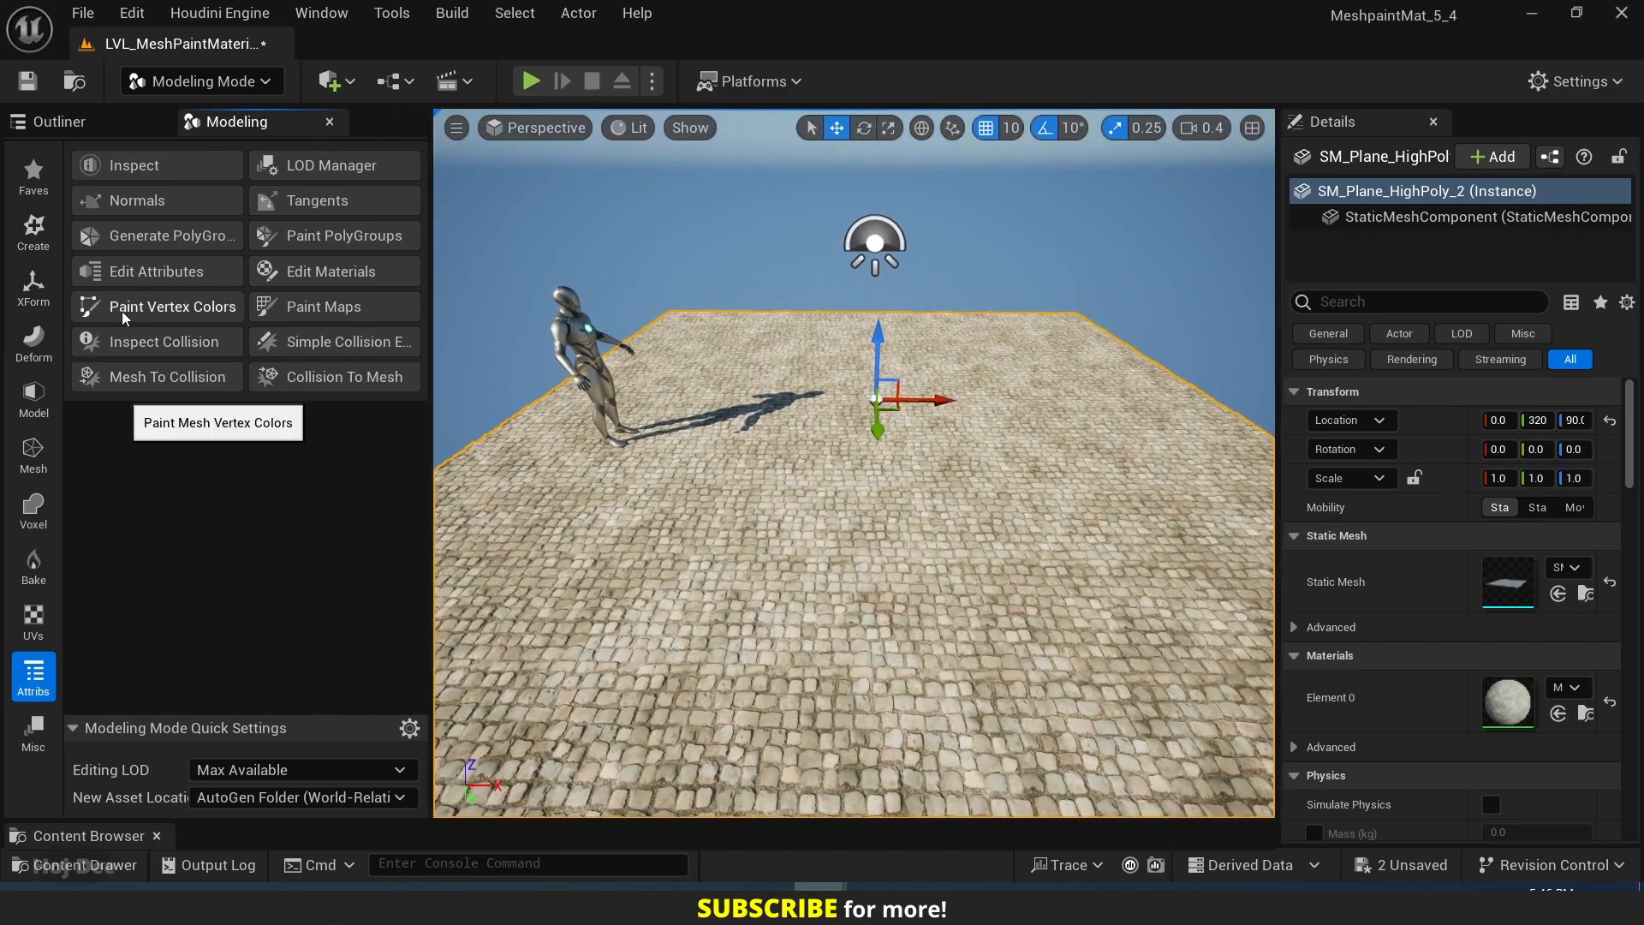
left_click(176, 308)
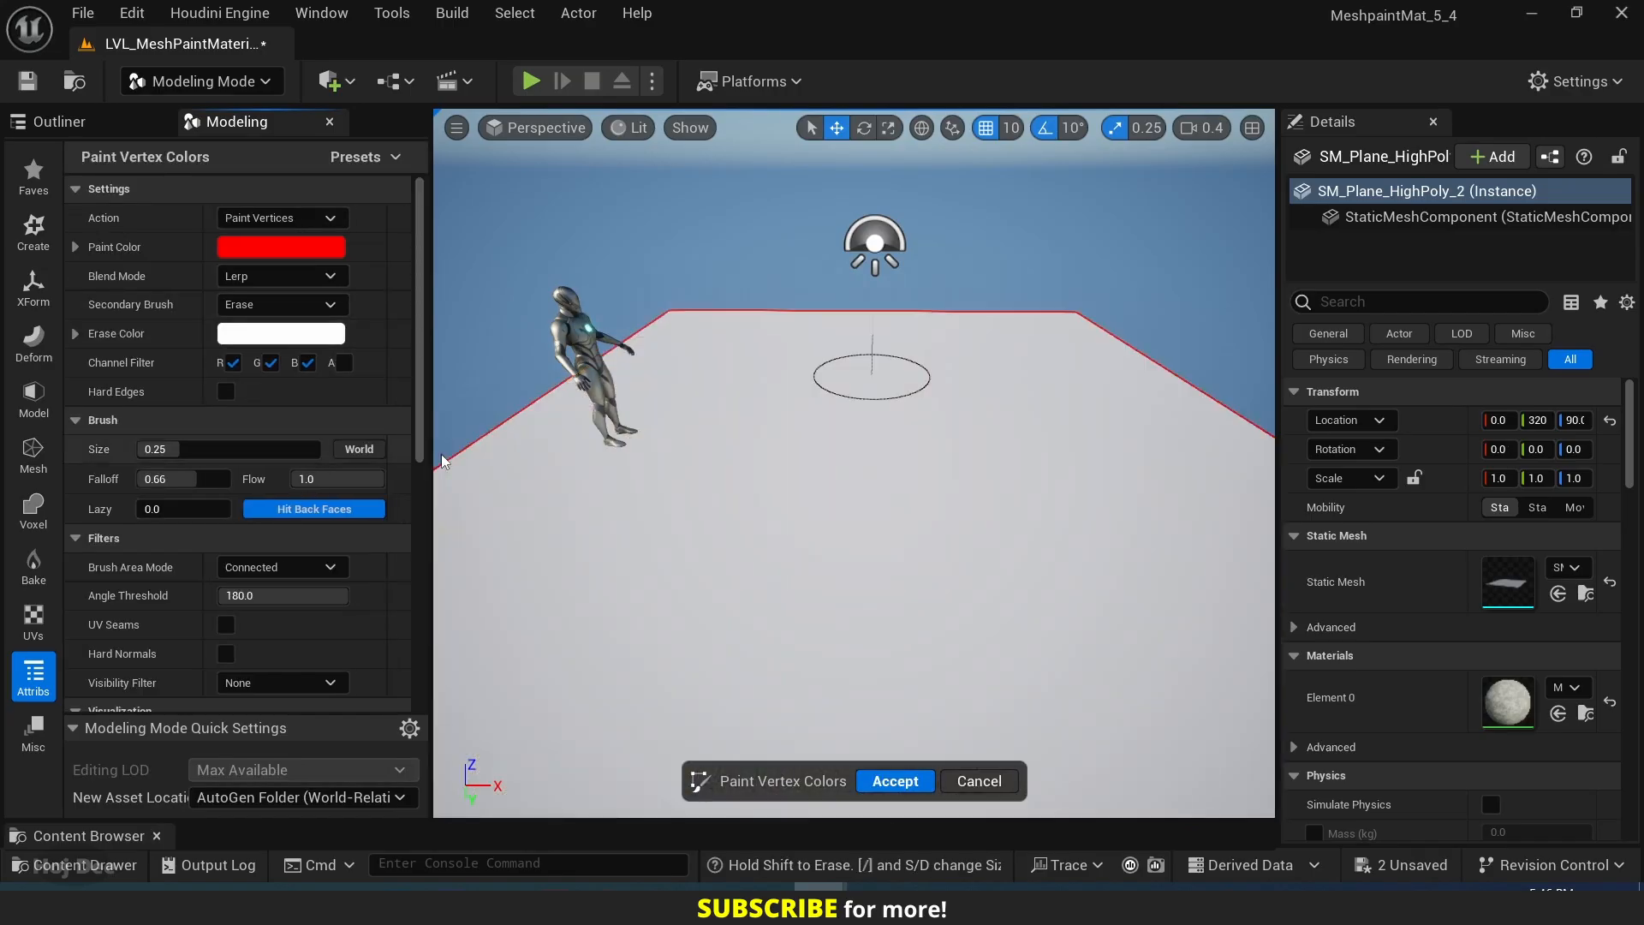
Set the vertex paint visualization's Material Mode to Original Material.
key("s")
mouse_move(823, 518)
right_mouse_down()
mouse_move(820, 551)
mouse_move(841, 548)
mouse_move(826, 548)
right_mouse_up()
key("w")
scroll(180, 593, "down", 5)
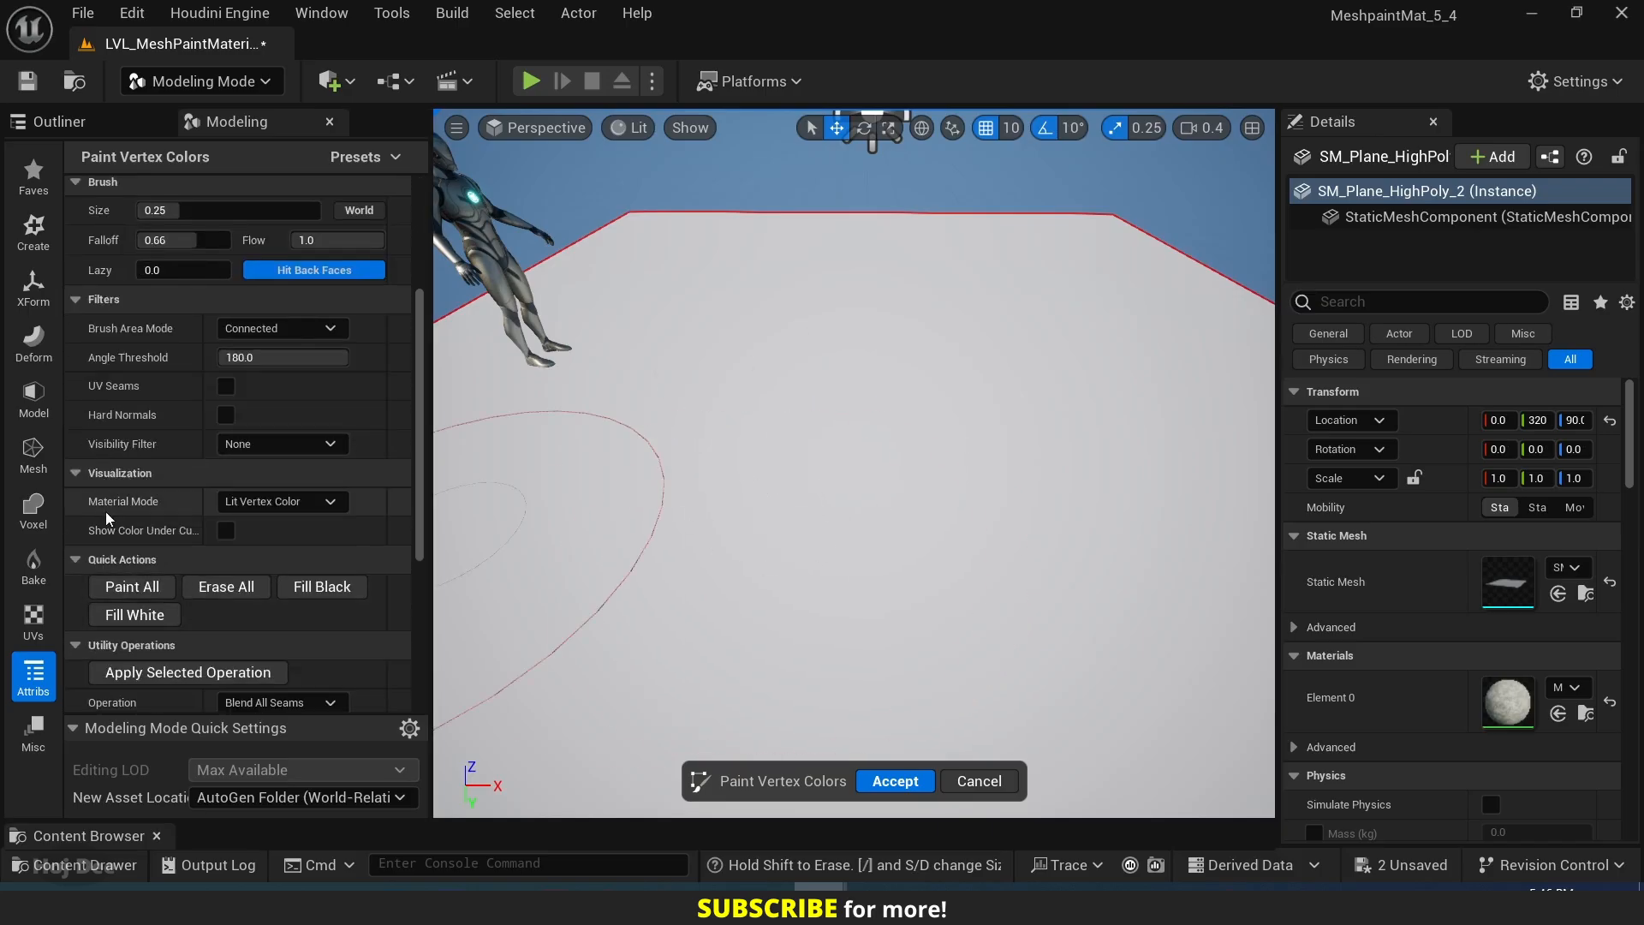
left_click(283, 508)
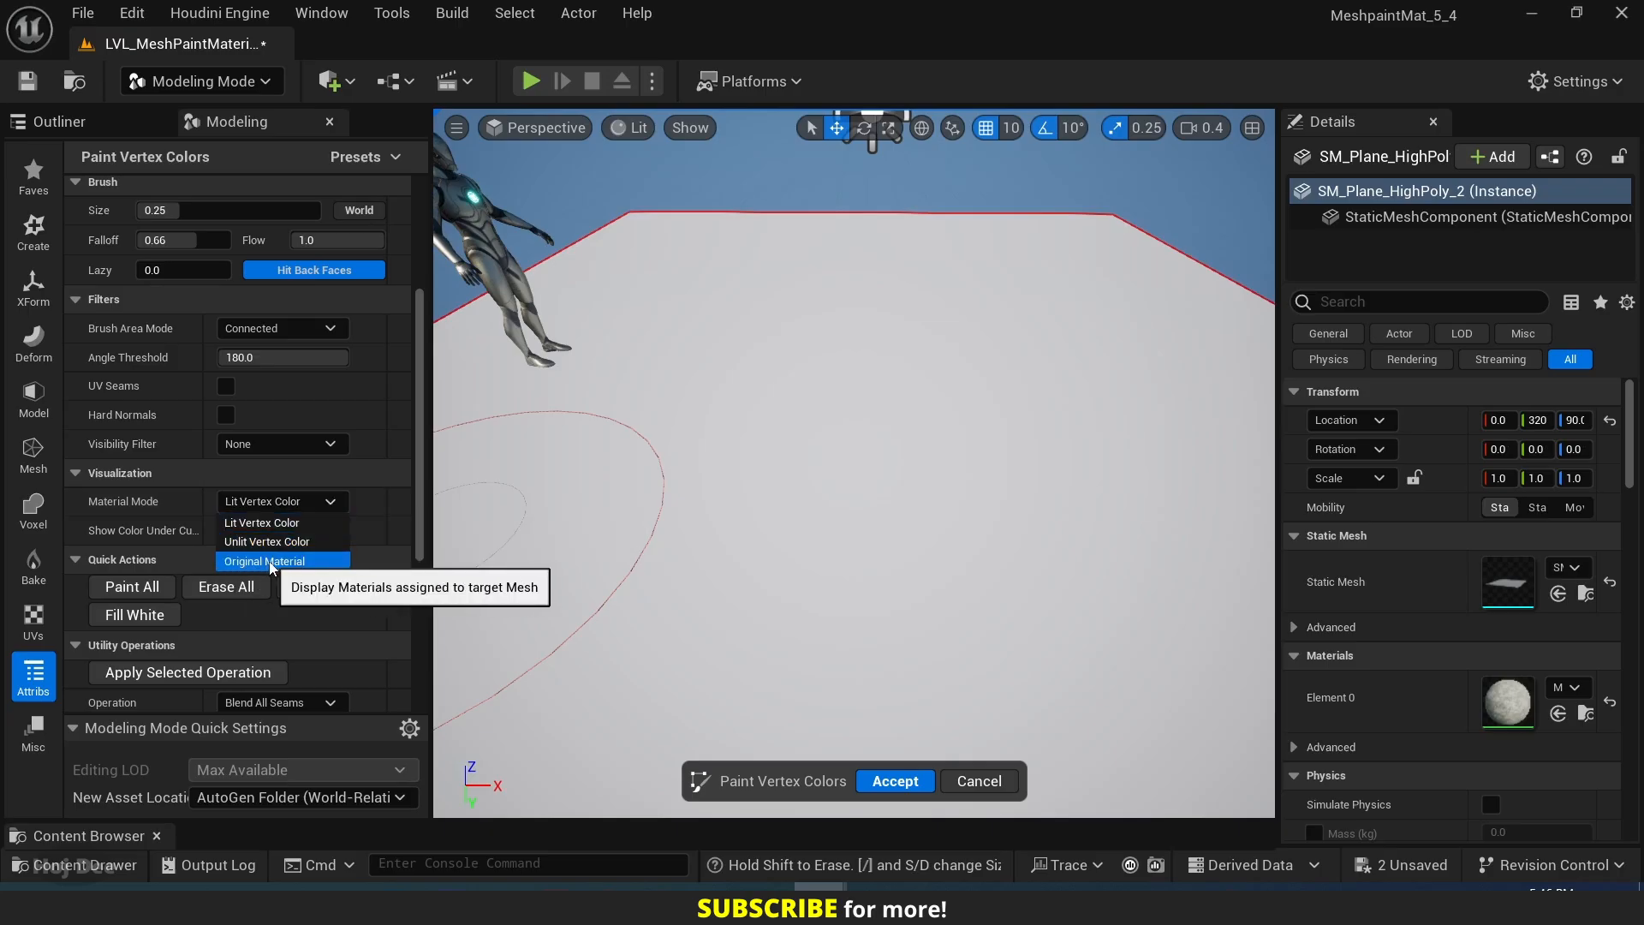
left_click(241, 561)
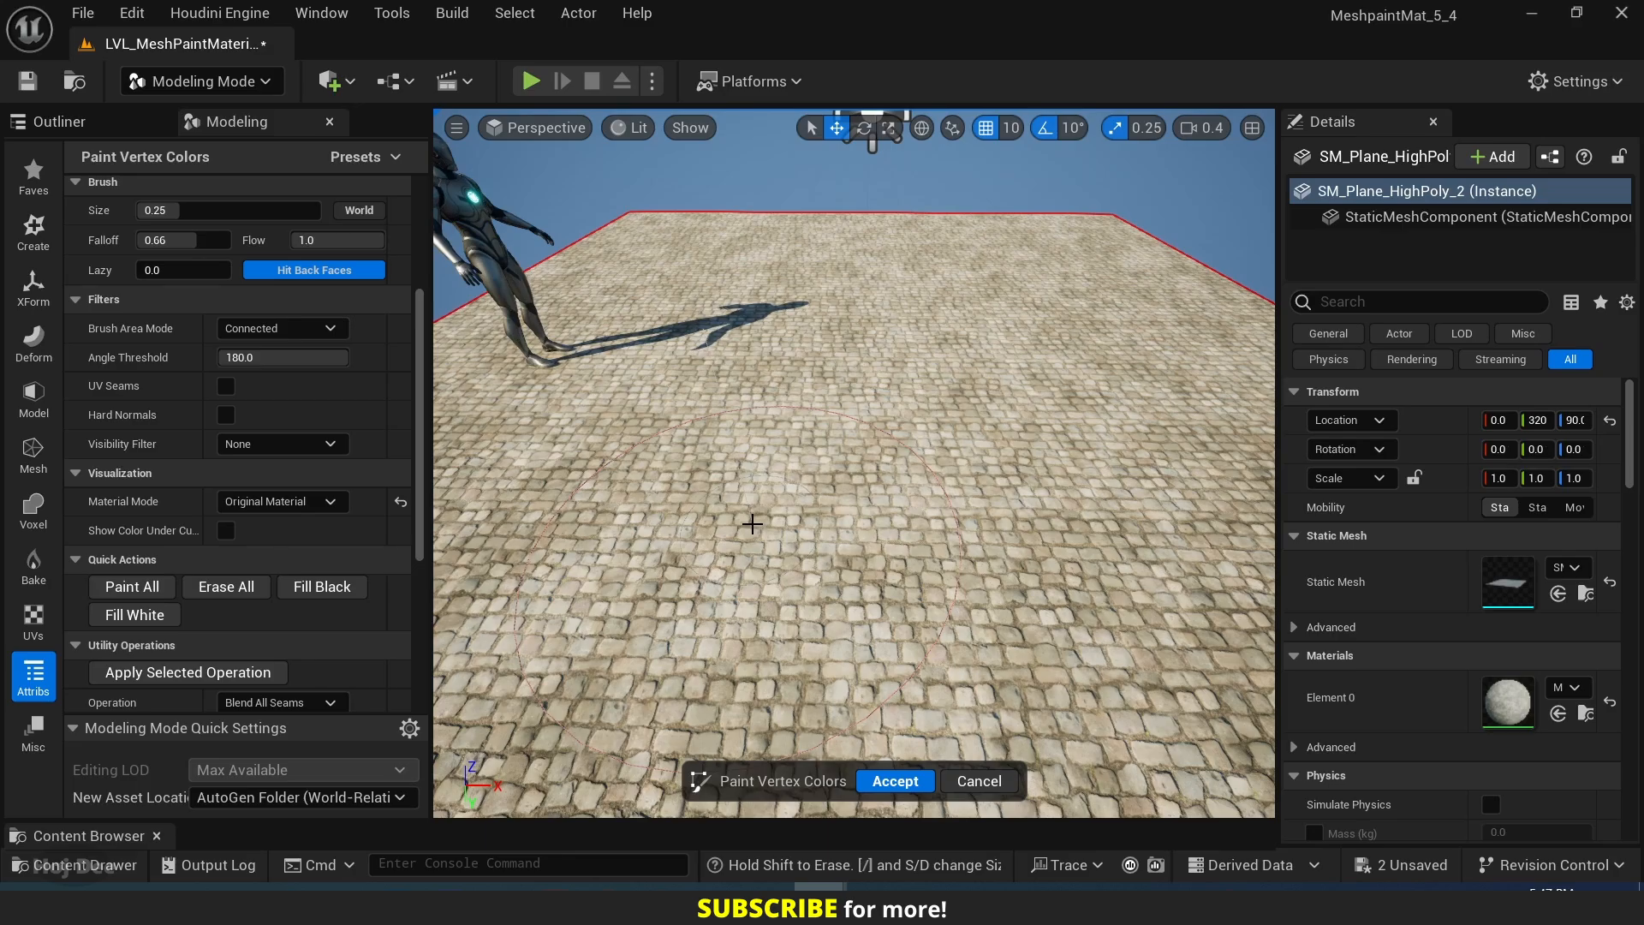
Restrict the vertex paint Channel Filter to R only and set the Paint Color to black.
scroll(137, 444, "up", 5)
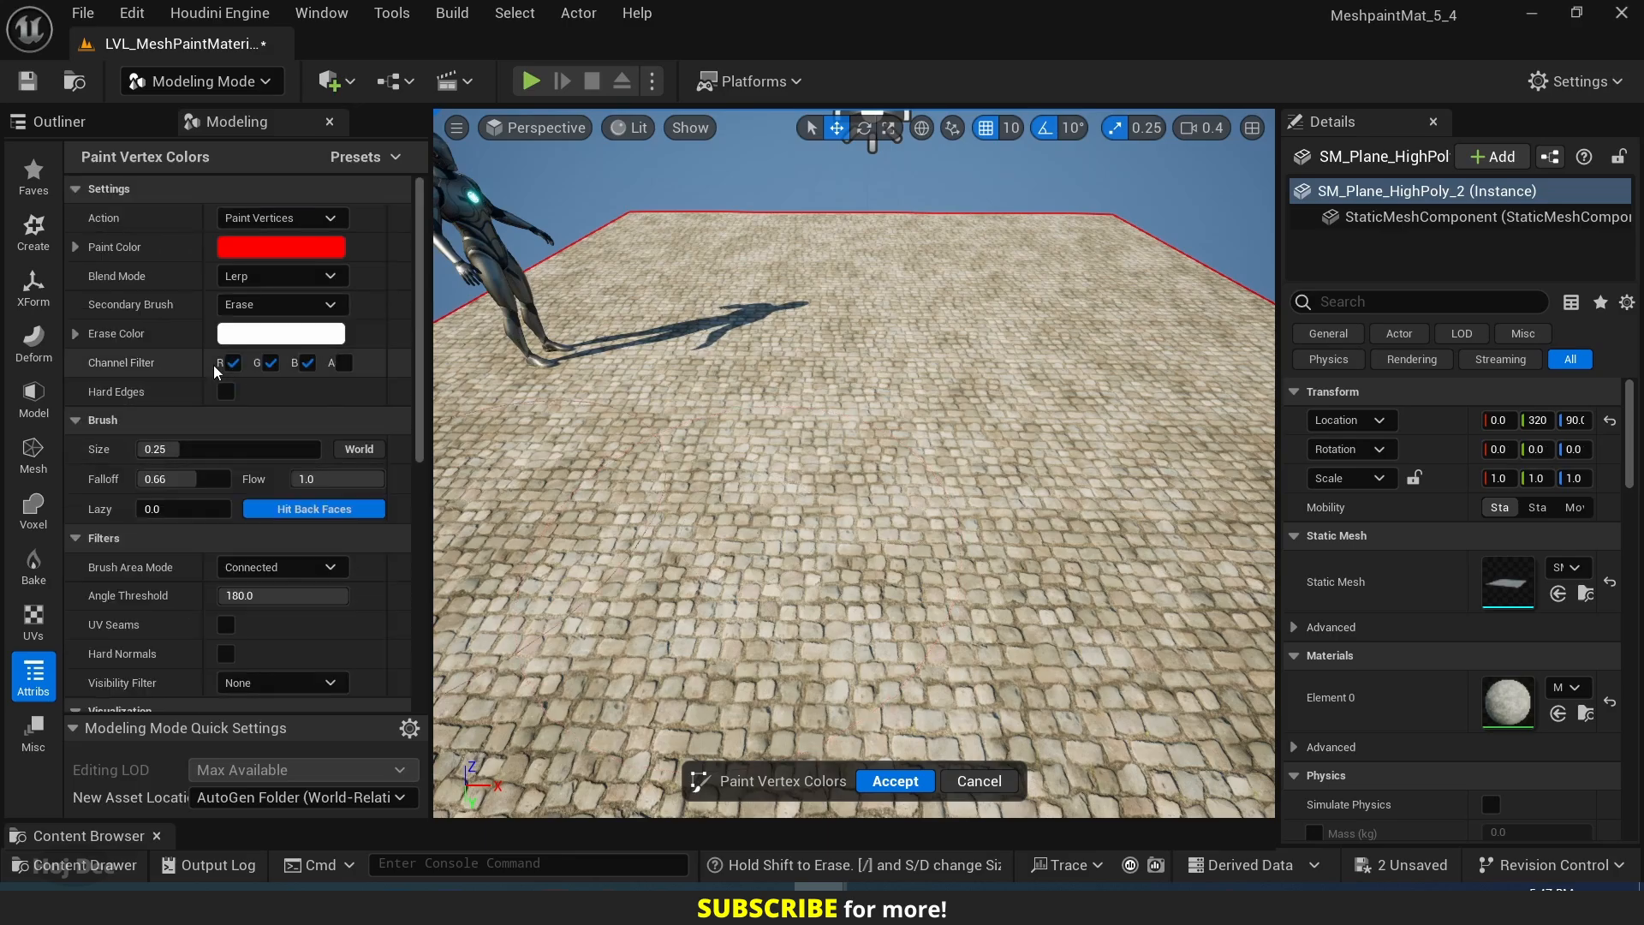
left_click(269, 363)
left_click(306, 364)
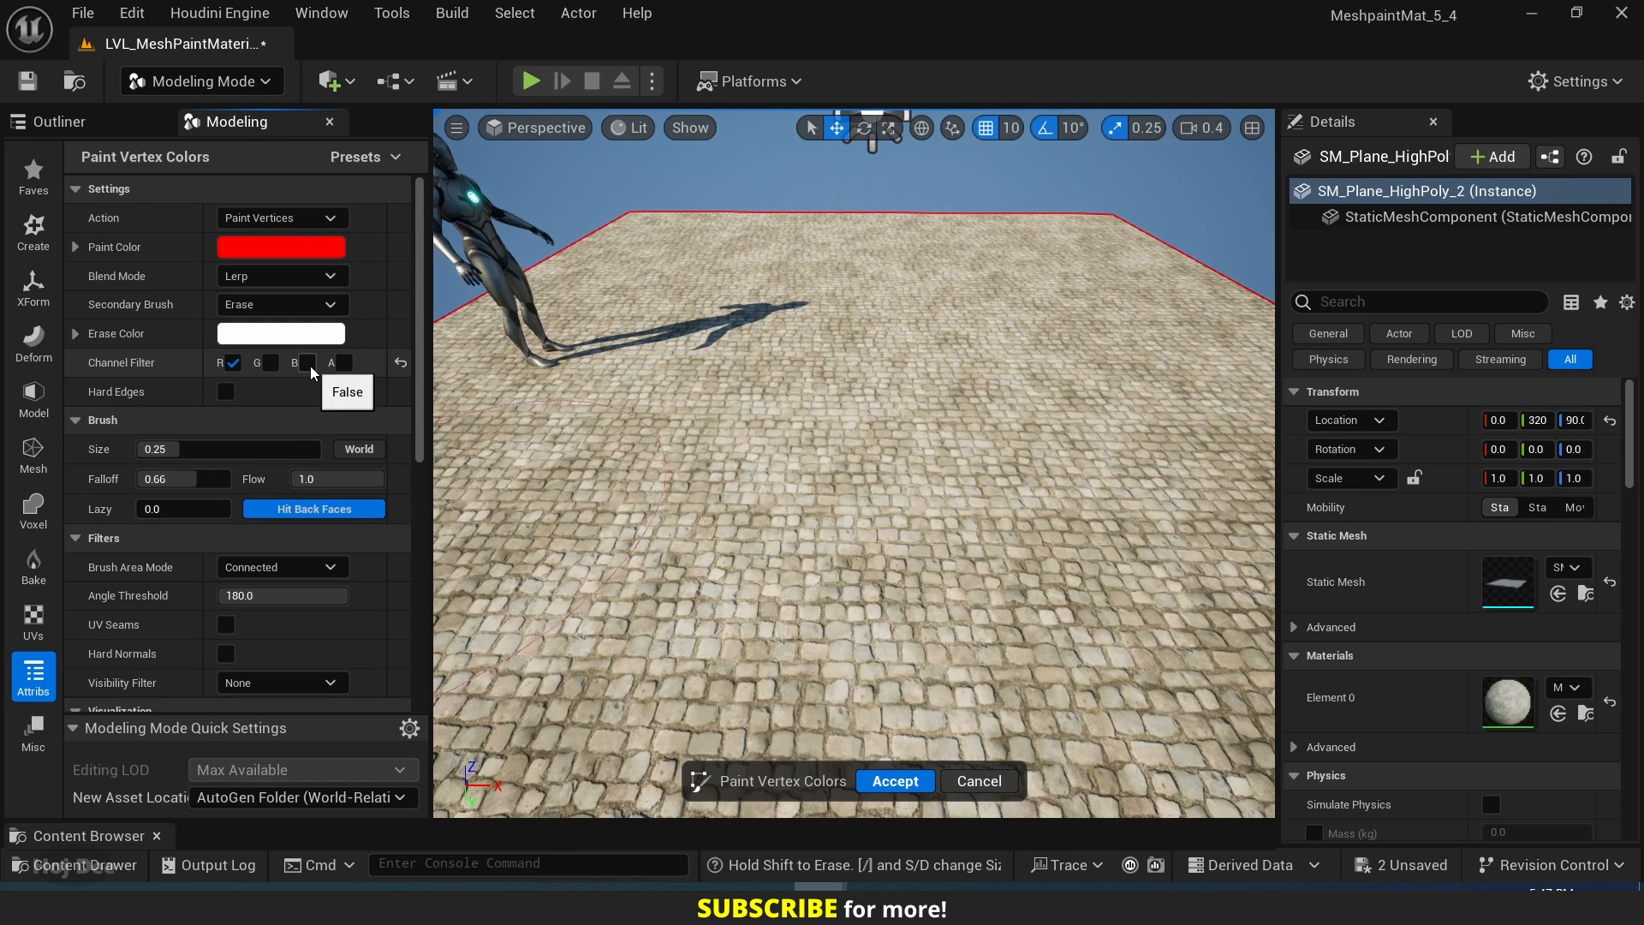
left_click(265, 248)
left_click_drag(566, 443, 566, 531)
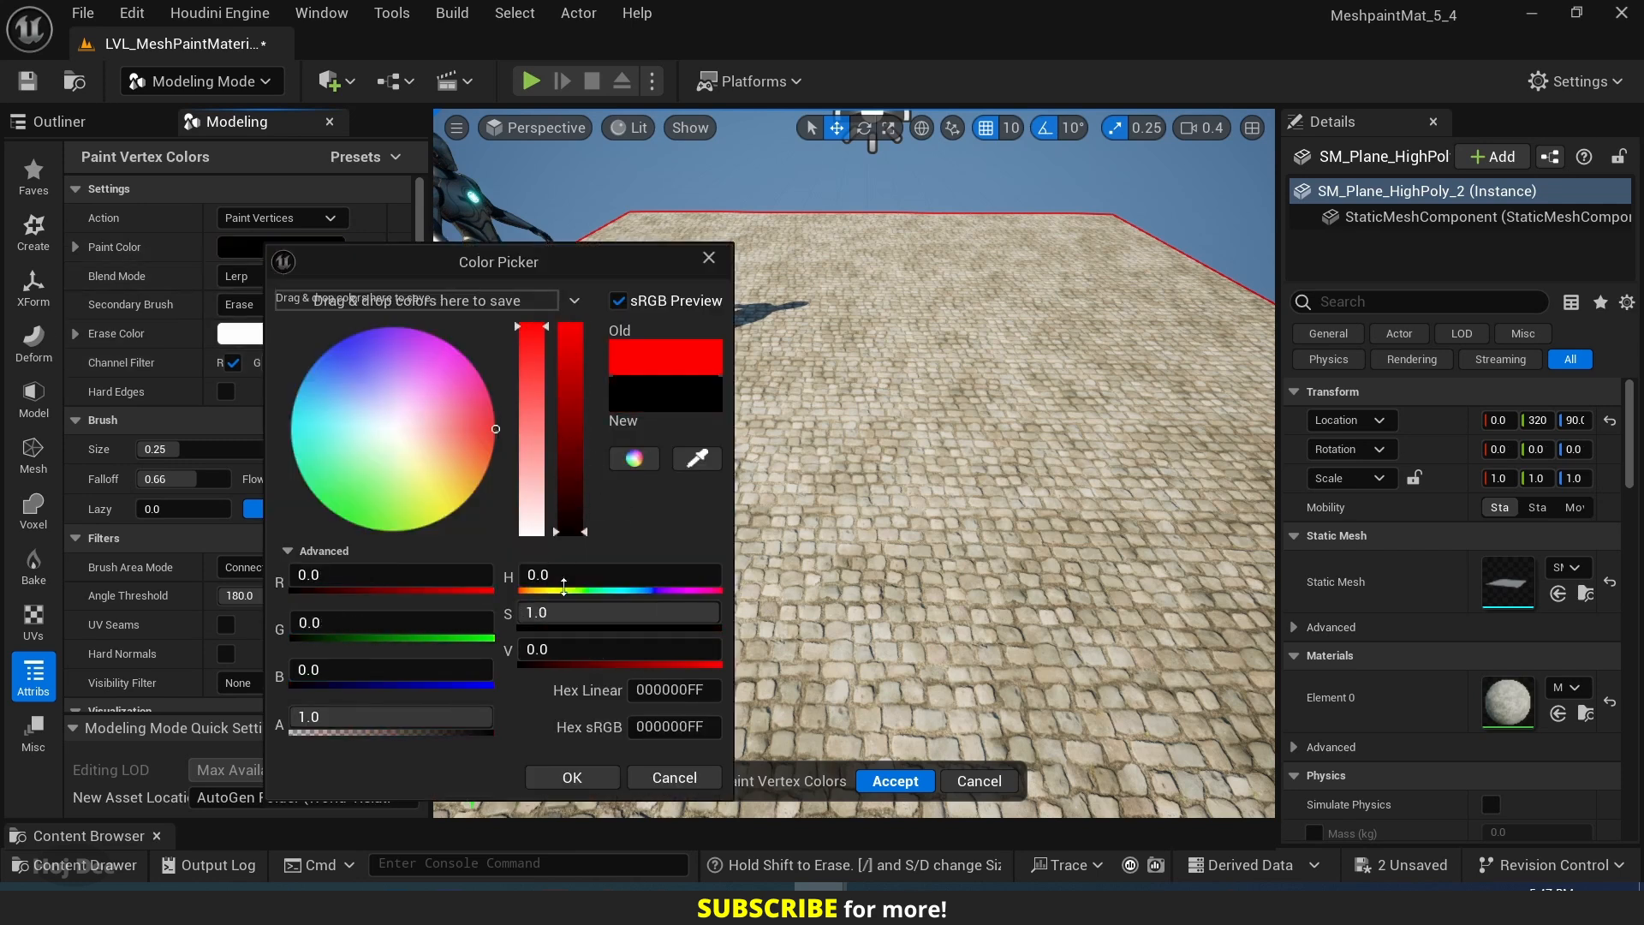
left_click(549, 778)
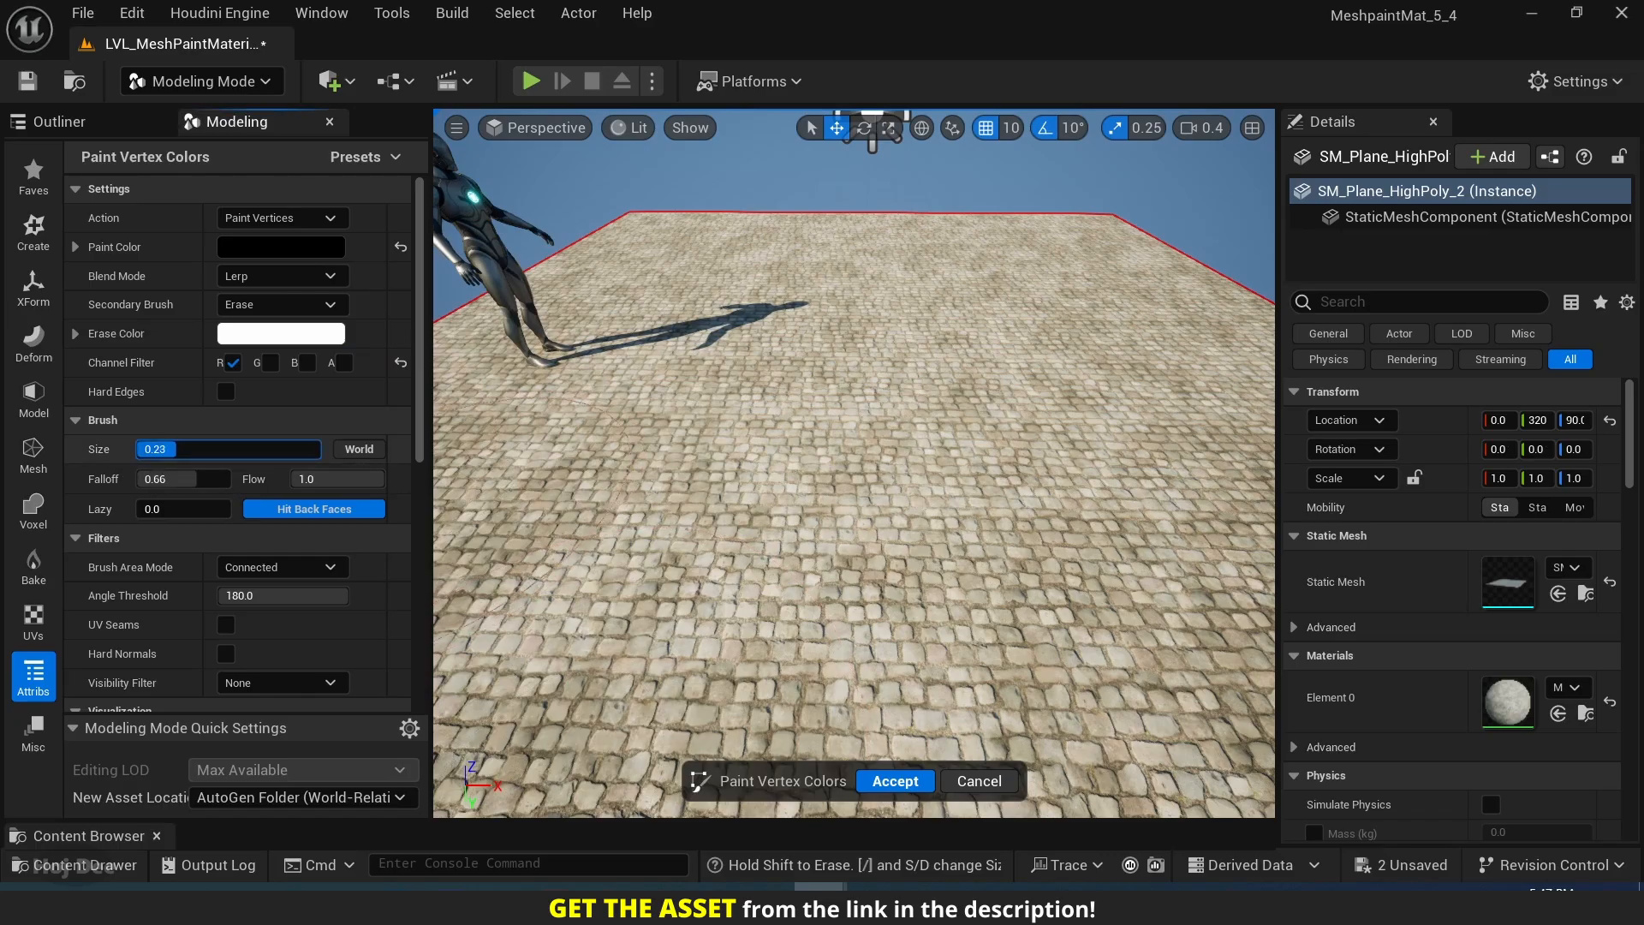
Set the brush size to 0.15 and paint a broad sand patch across the front of the cobblestone plane.
left_click(177, 451)
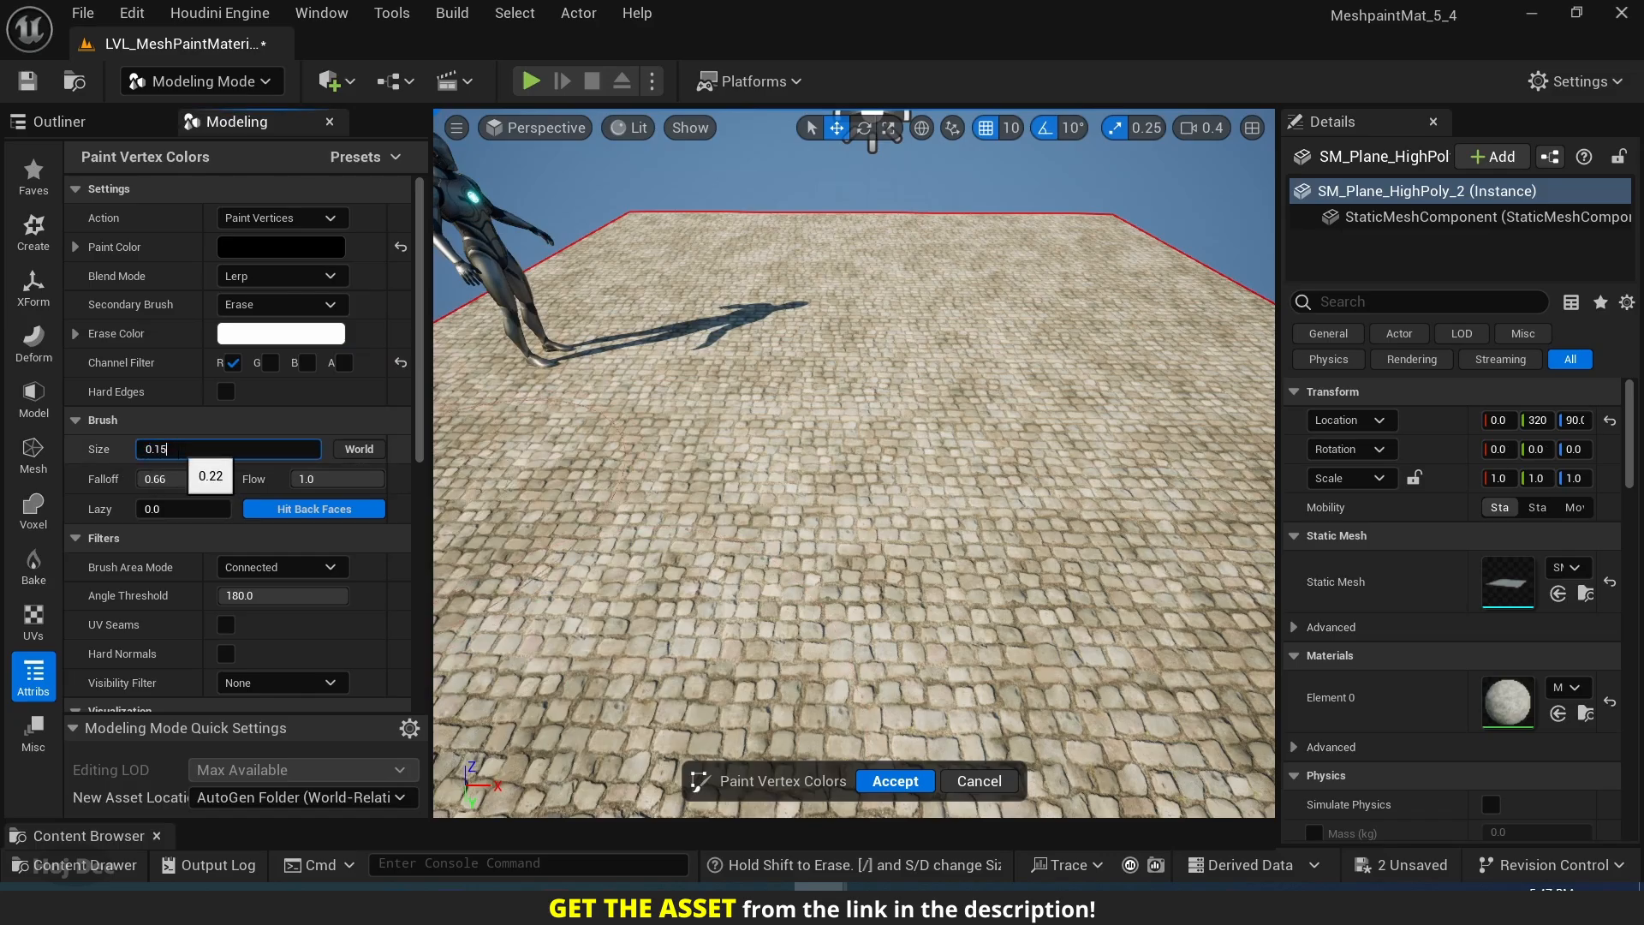
key("Return")
mouse_move(715, 491)
right_mouse_down()
mouse_move(718, 569)
mouse_move(685, 548)
mouse_move(711, 561)
right_mouse_up()
mouse_move(848, 565)
left_mouse_down()
mouse_move(682, 518)
mouse_move(699, 434)
mouse_move(885, 503)
mouse_move(965, 576)
mouse_move(753, 676)
mouse_move(606, 471)
mouse_move(771, 355)
mouse_move(942, 411)
mouse_move(1139, 531)
mouse_move(1081, 638)
mouse_move(734, 587)
mouse_move(587, 535)
left_mouse_up()
mouse_move(587, 535)
right_mouse_down()
mouse_move(530, 535)
mouse_move(744, 531)
mouse_move(650, 523)
mouse_move(642, 484)
mouse_move(676, 471)
right_mouse_up()
mouse_move(776, 496)
right_mouse_down()
mouse_move(596, 437)
mouse_move(685, 467)
right_mouse_up()
Switch the Channel Filter to G only and paint a snow patch behind the sand, near the mannequin's shadow.
left_click(232, 365)
left_click(269, 364)
left_click(1012, 436)
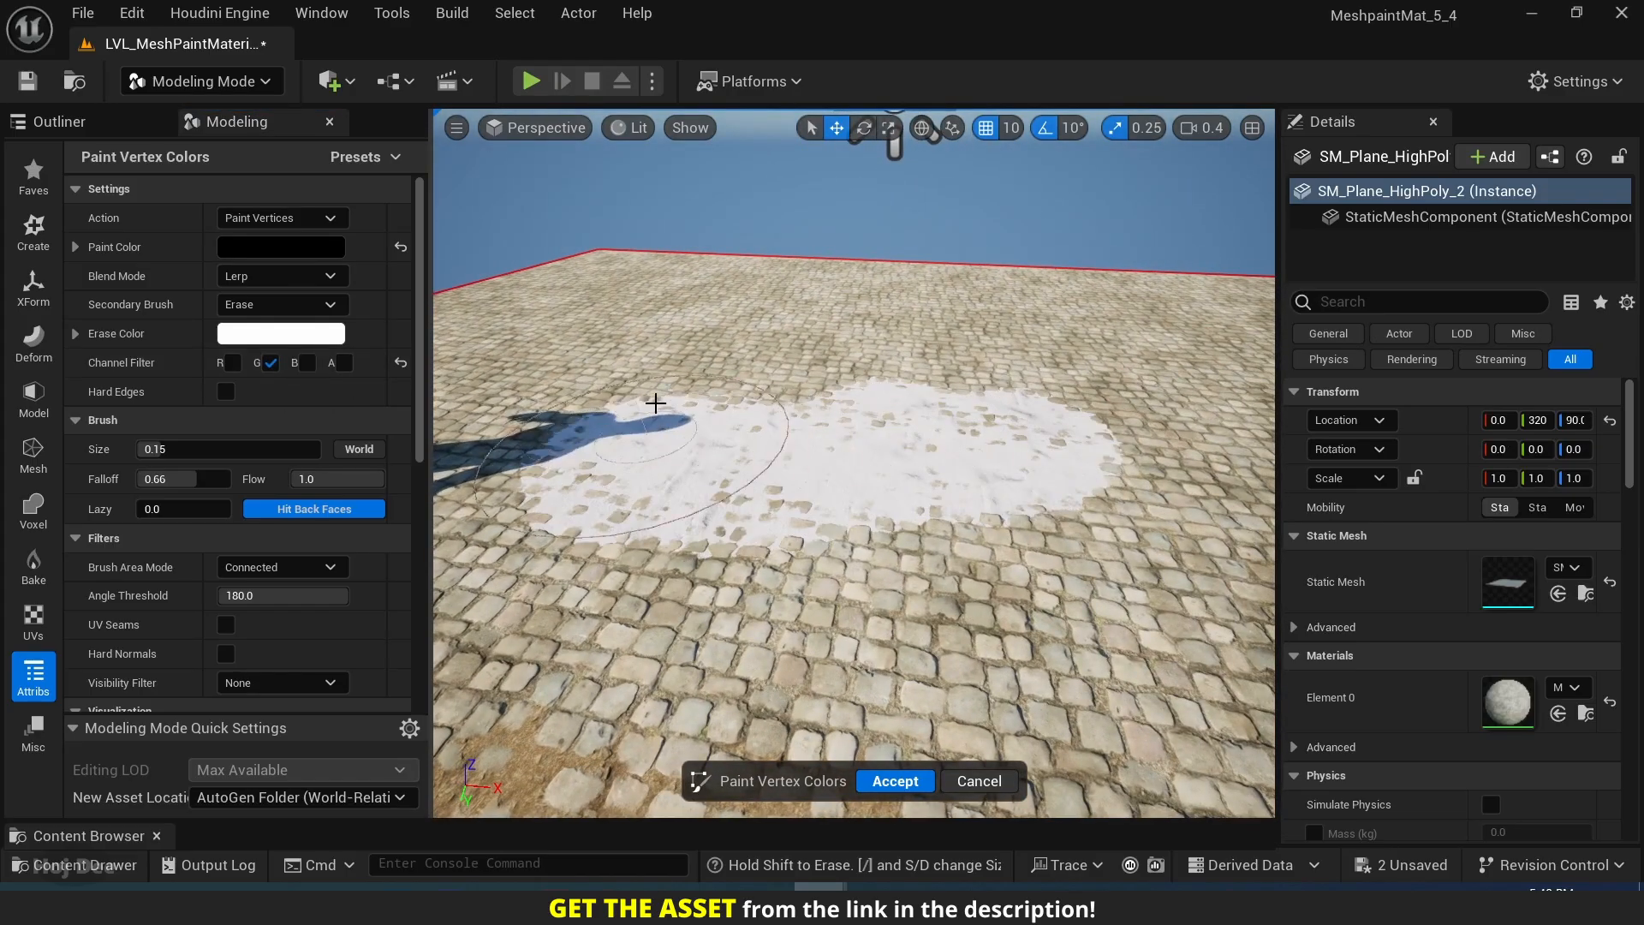
mouse_move(1007, 429)
right_mouse_down()
mouse_move(951, 480)
mouse_move(912, 458)
mouse_move(1005, 426)
right_mouse_up()
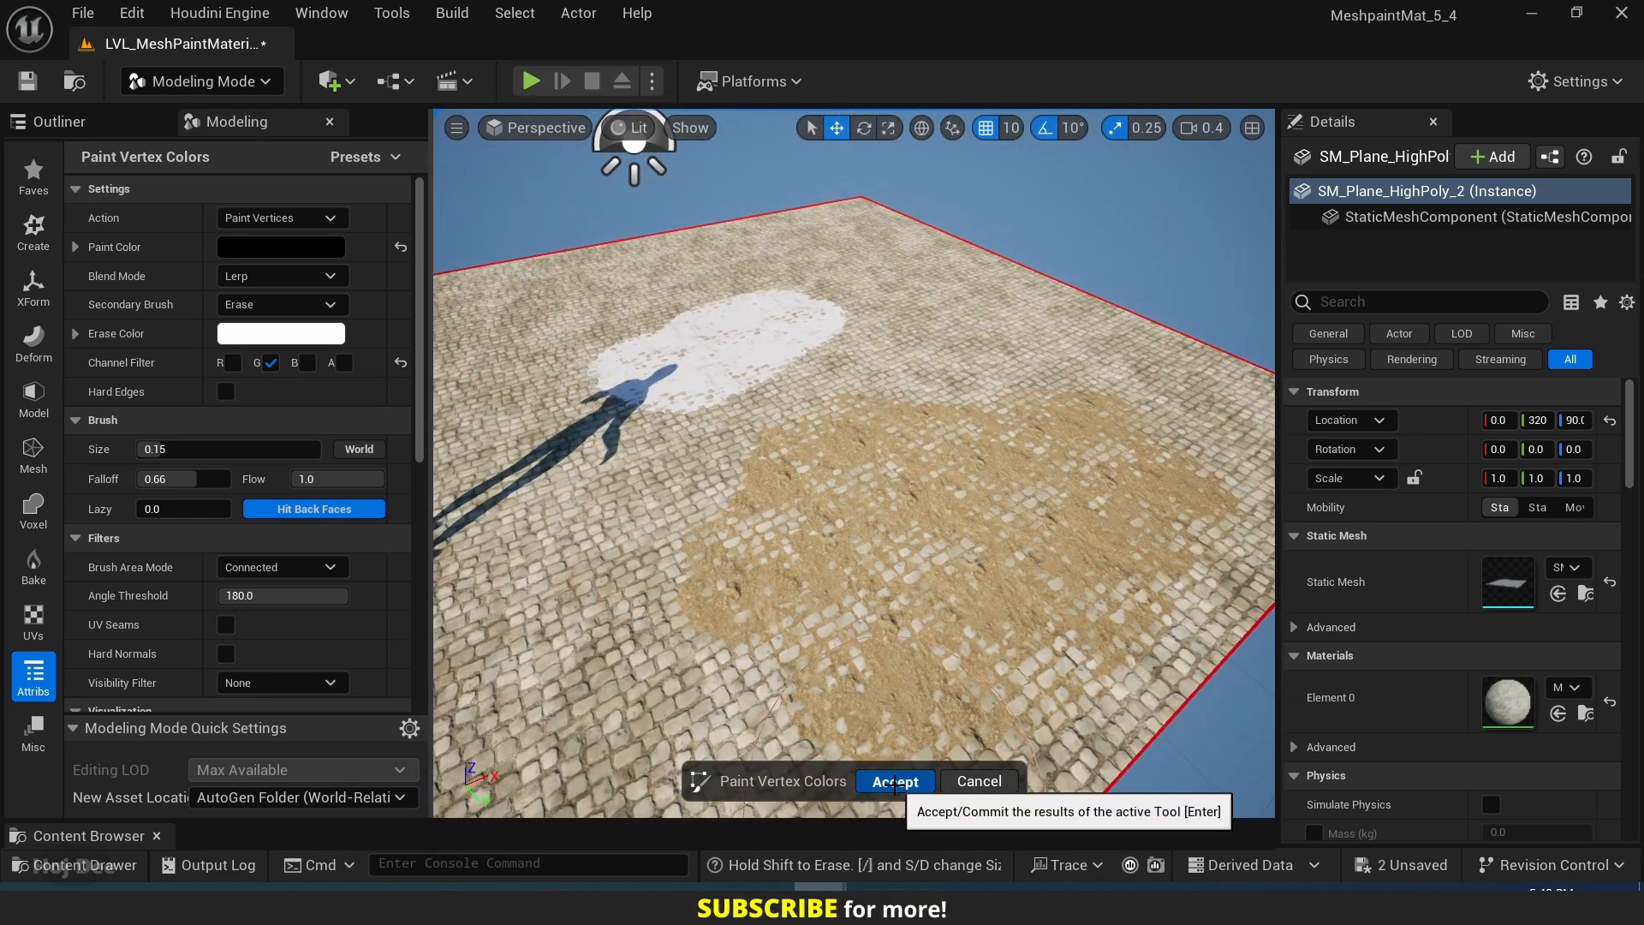
Accept the painted vertex colors and inspect the snow and sand patches up close.
left_click(895, 782)
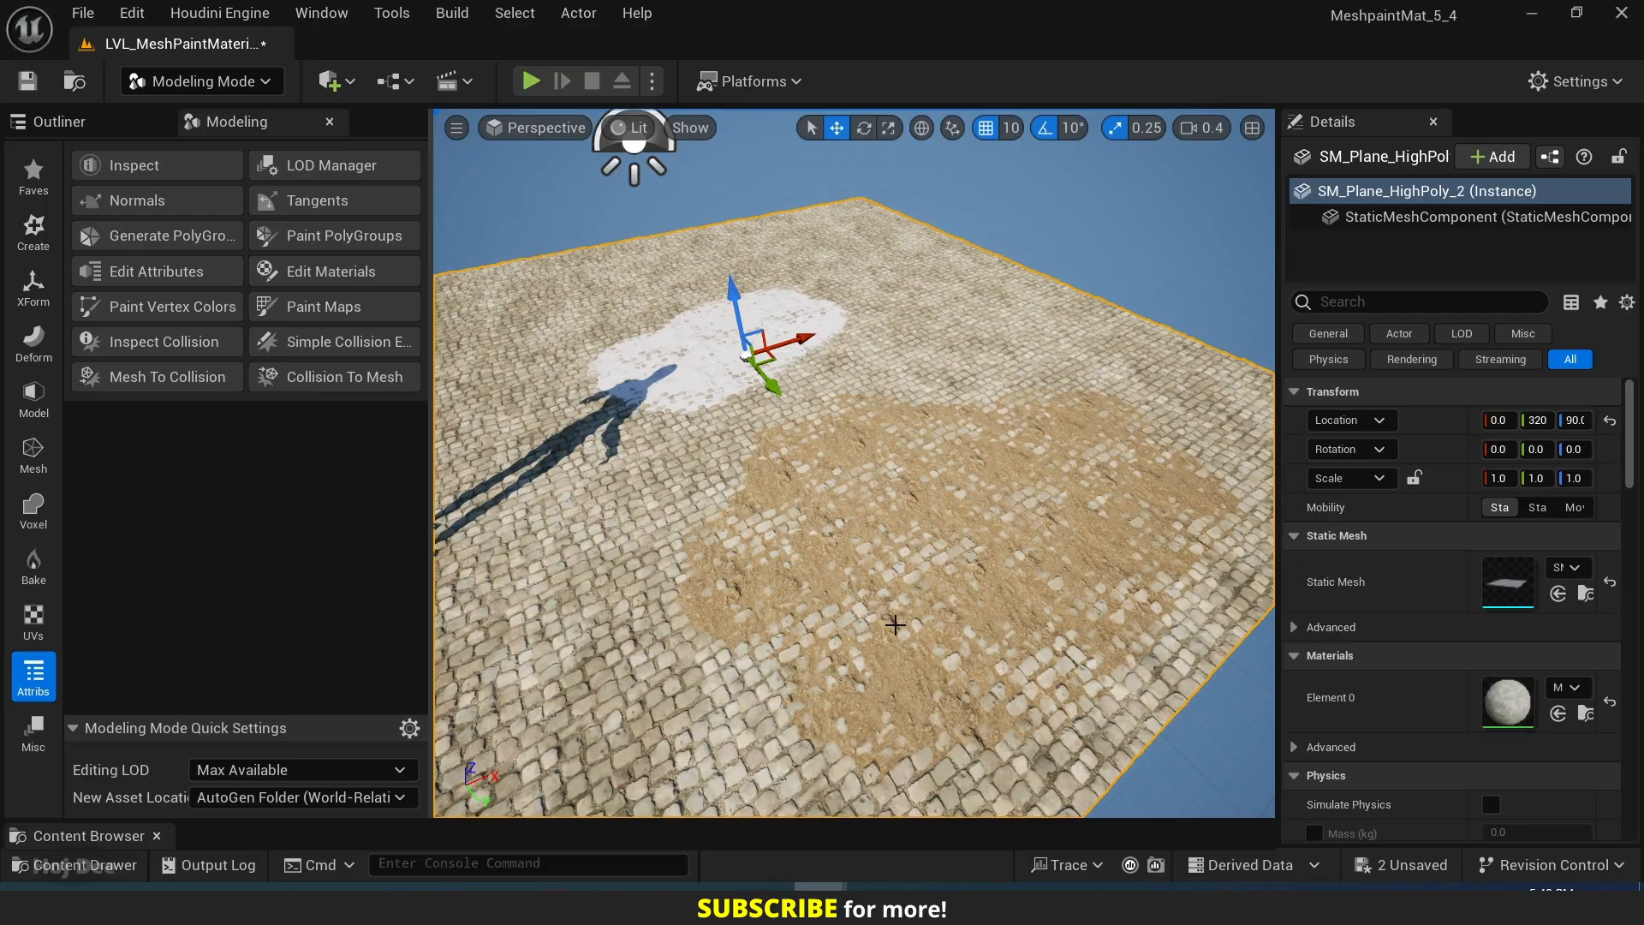
right_click_drag(900, 514, 775, 462)
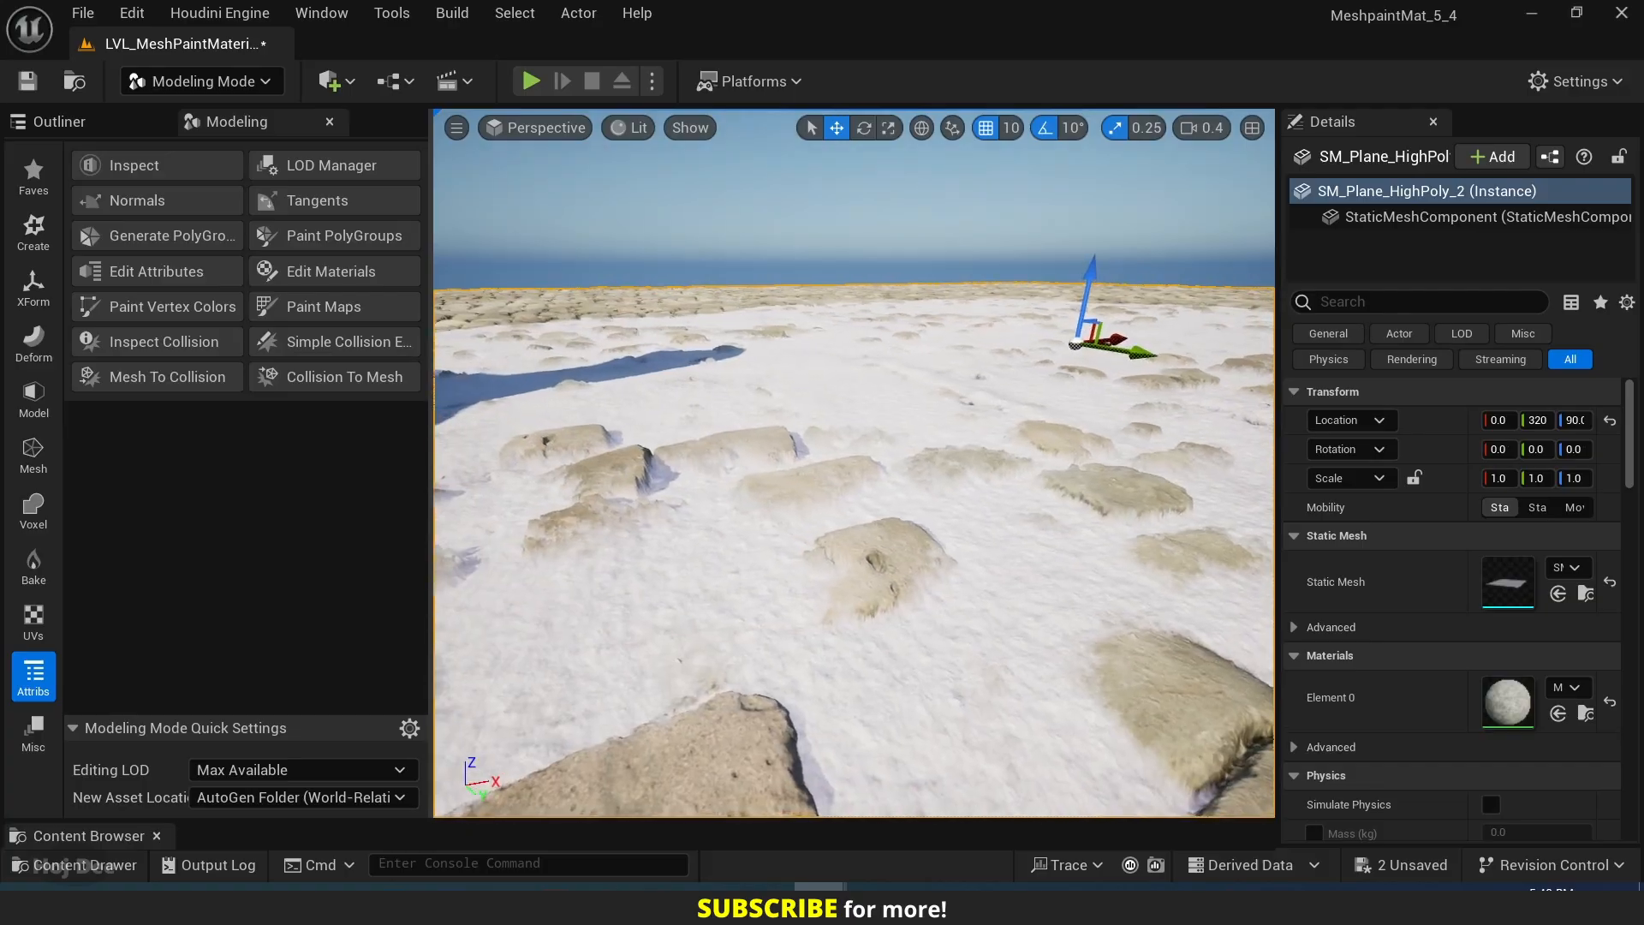
right_click_drag(775, 463, 633, 447)
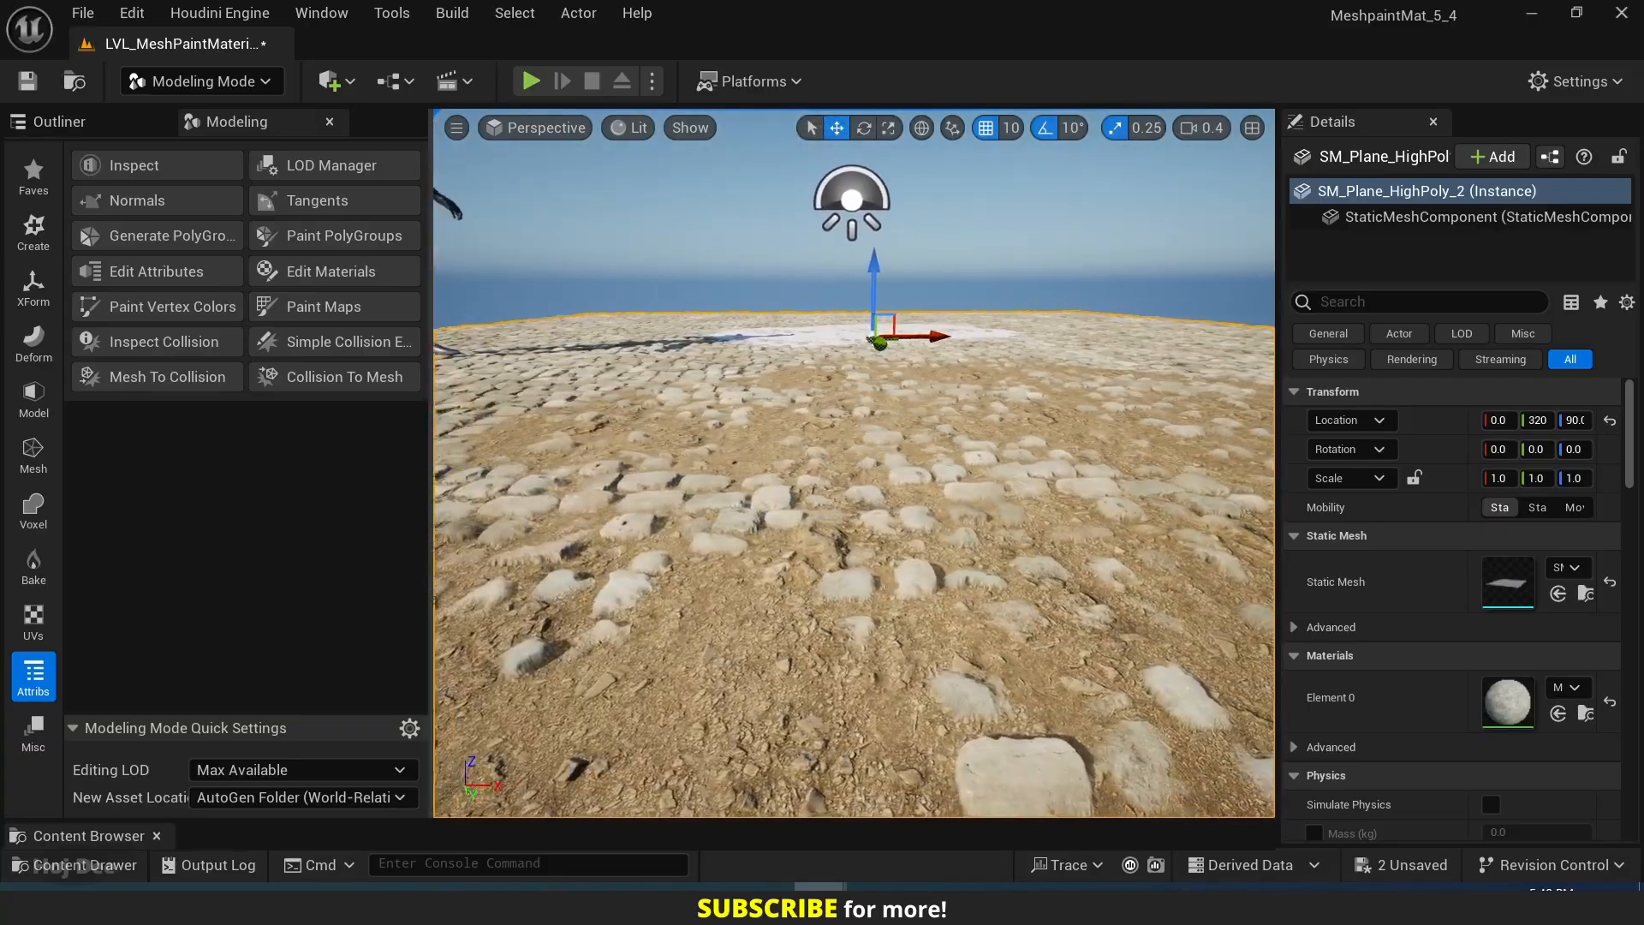
mouse_move(900, 620)
right_mouse_down()
mouse_move(882, 632)
mouse_move(907, 630)
right_mouse_up()
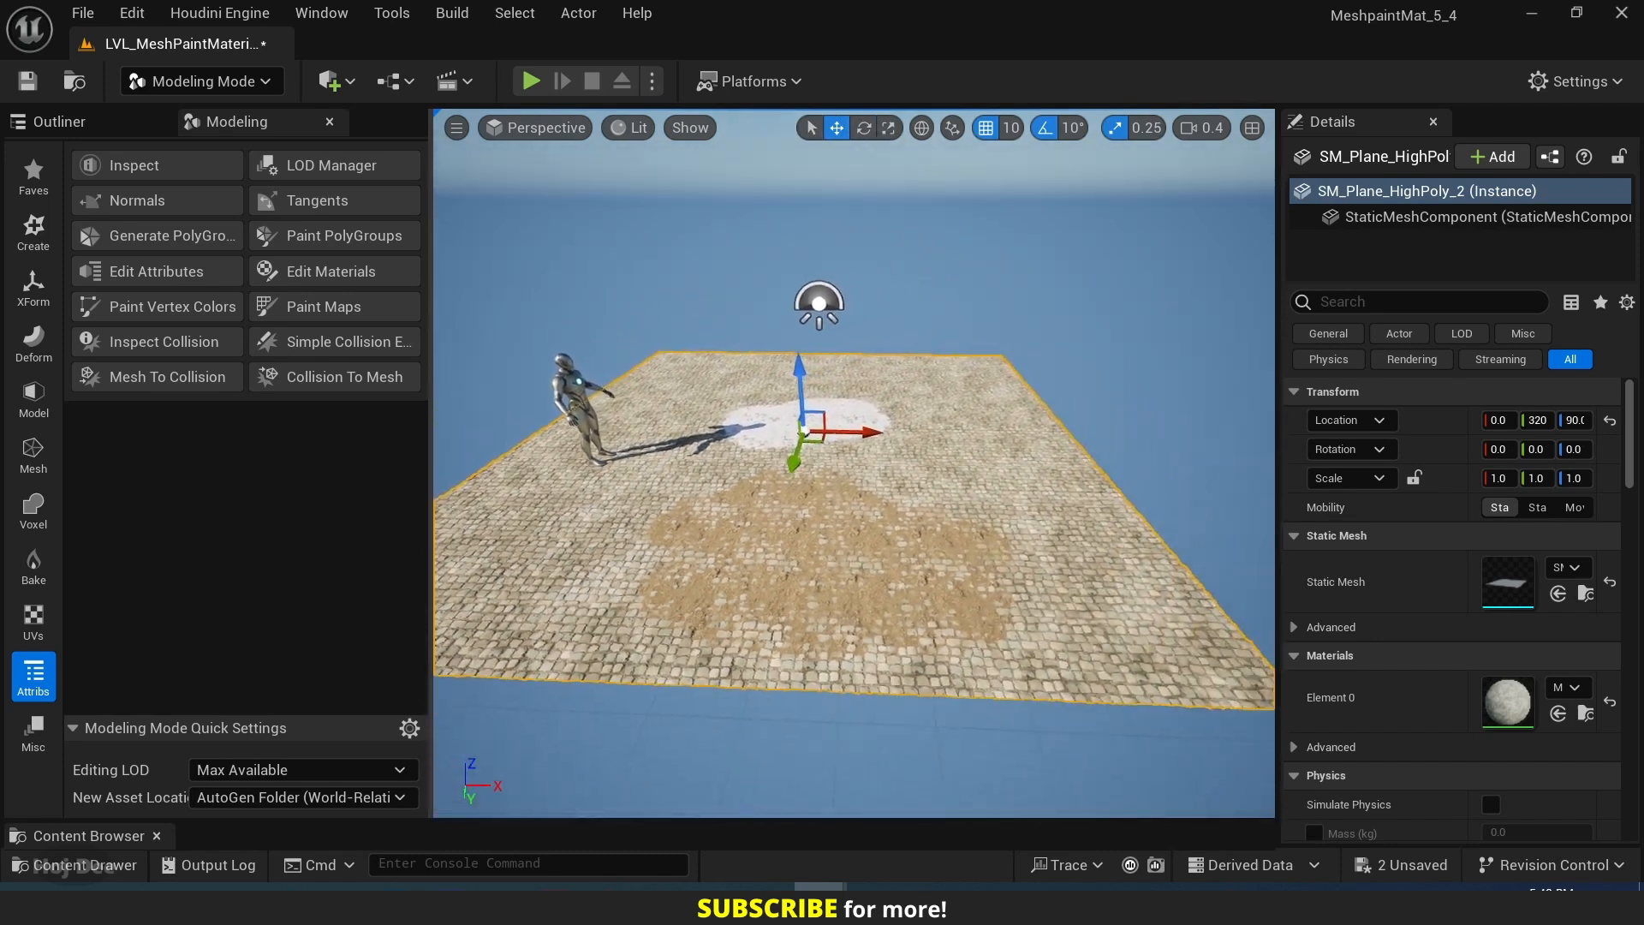
Place another instance of the SM_Plane_HighPoly_2 mesh beside the painted plane and switch to Selection mode.
right_click_drag(562, 753, 562, 753)
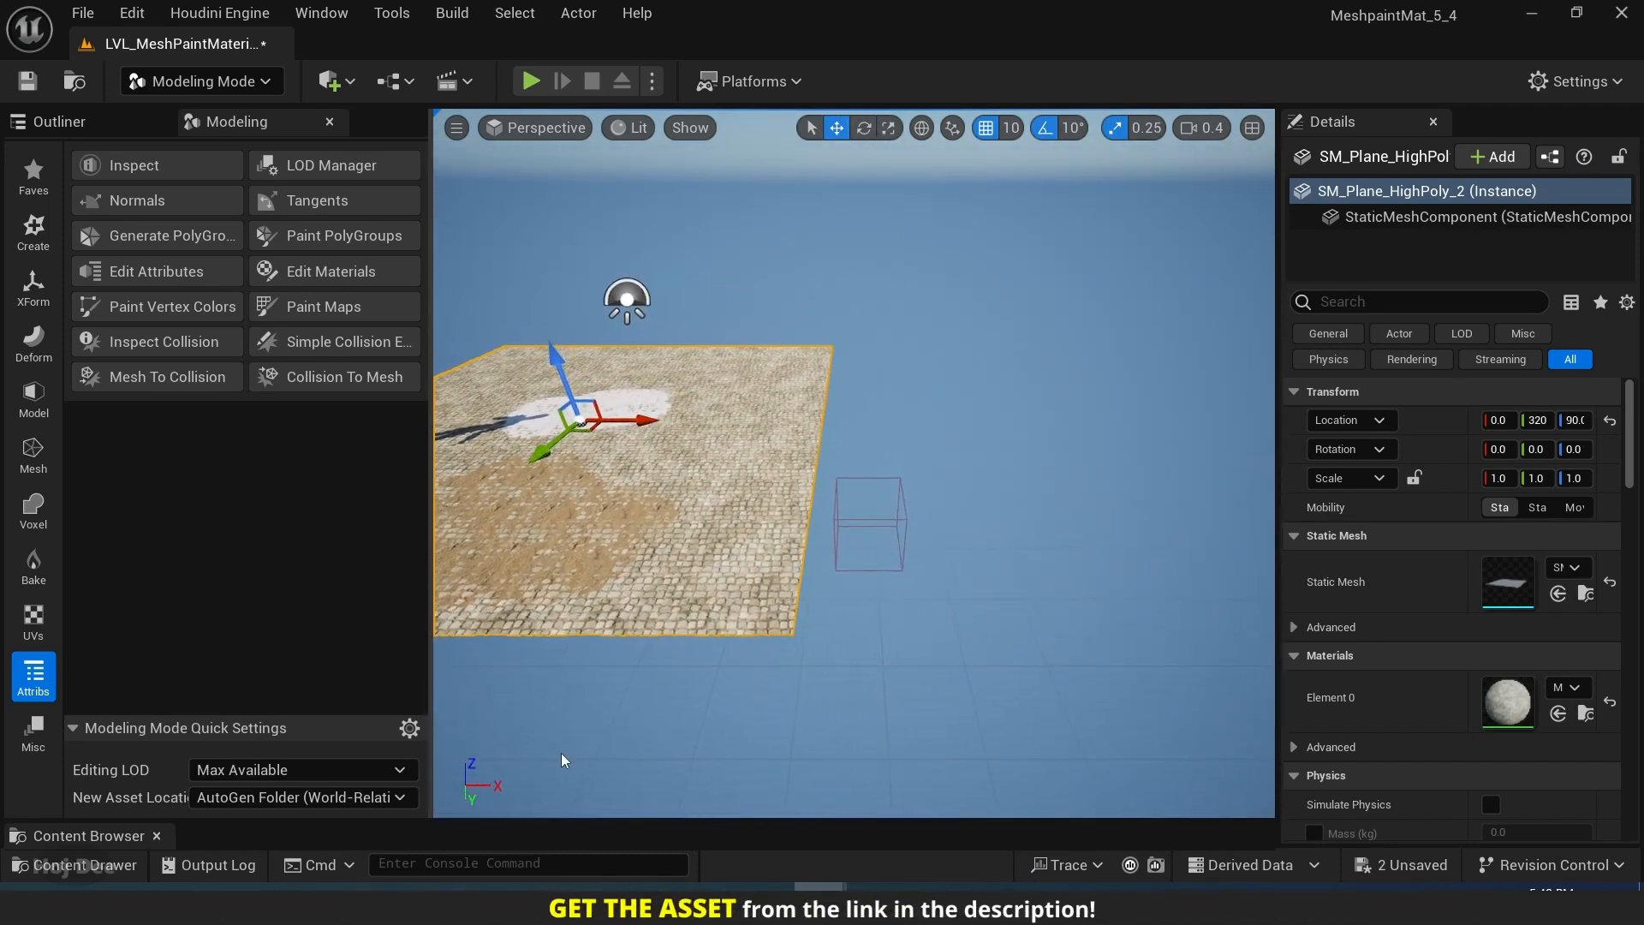
left_click_drag(517, 823, 517, 591)
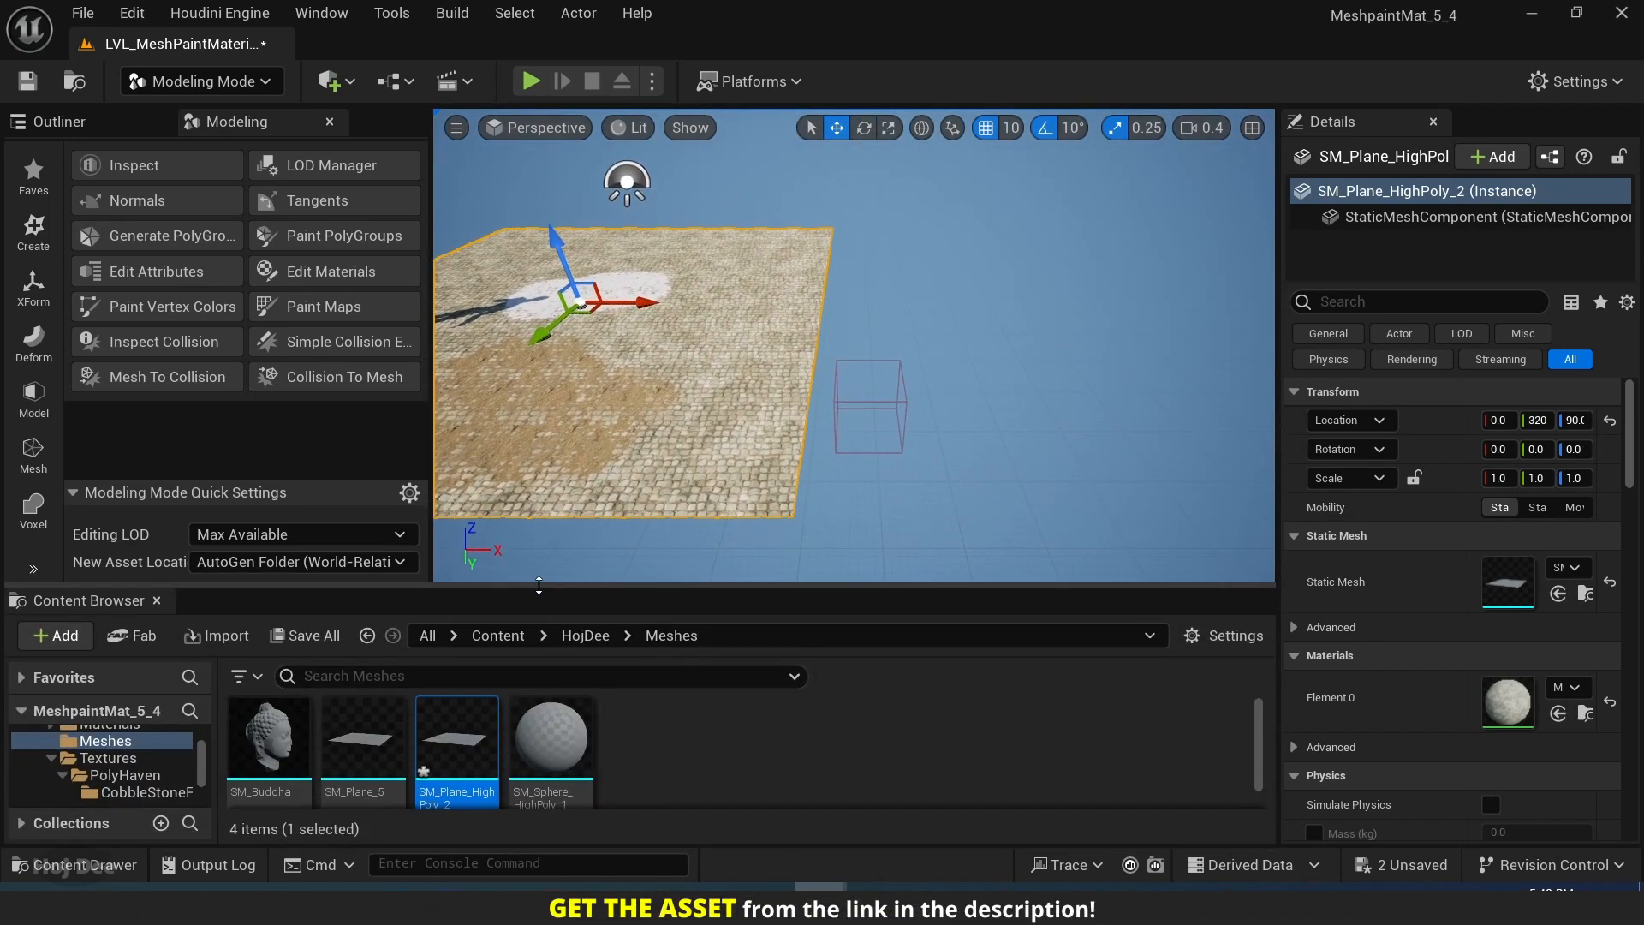
left_click_drag(487, 766, 1164, 254)
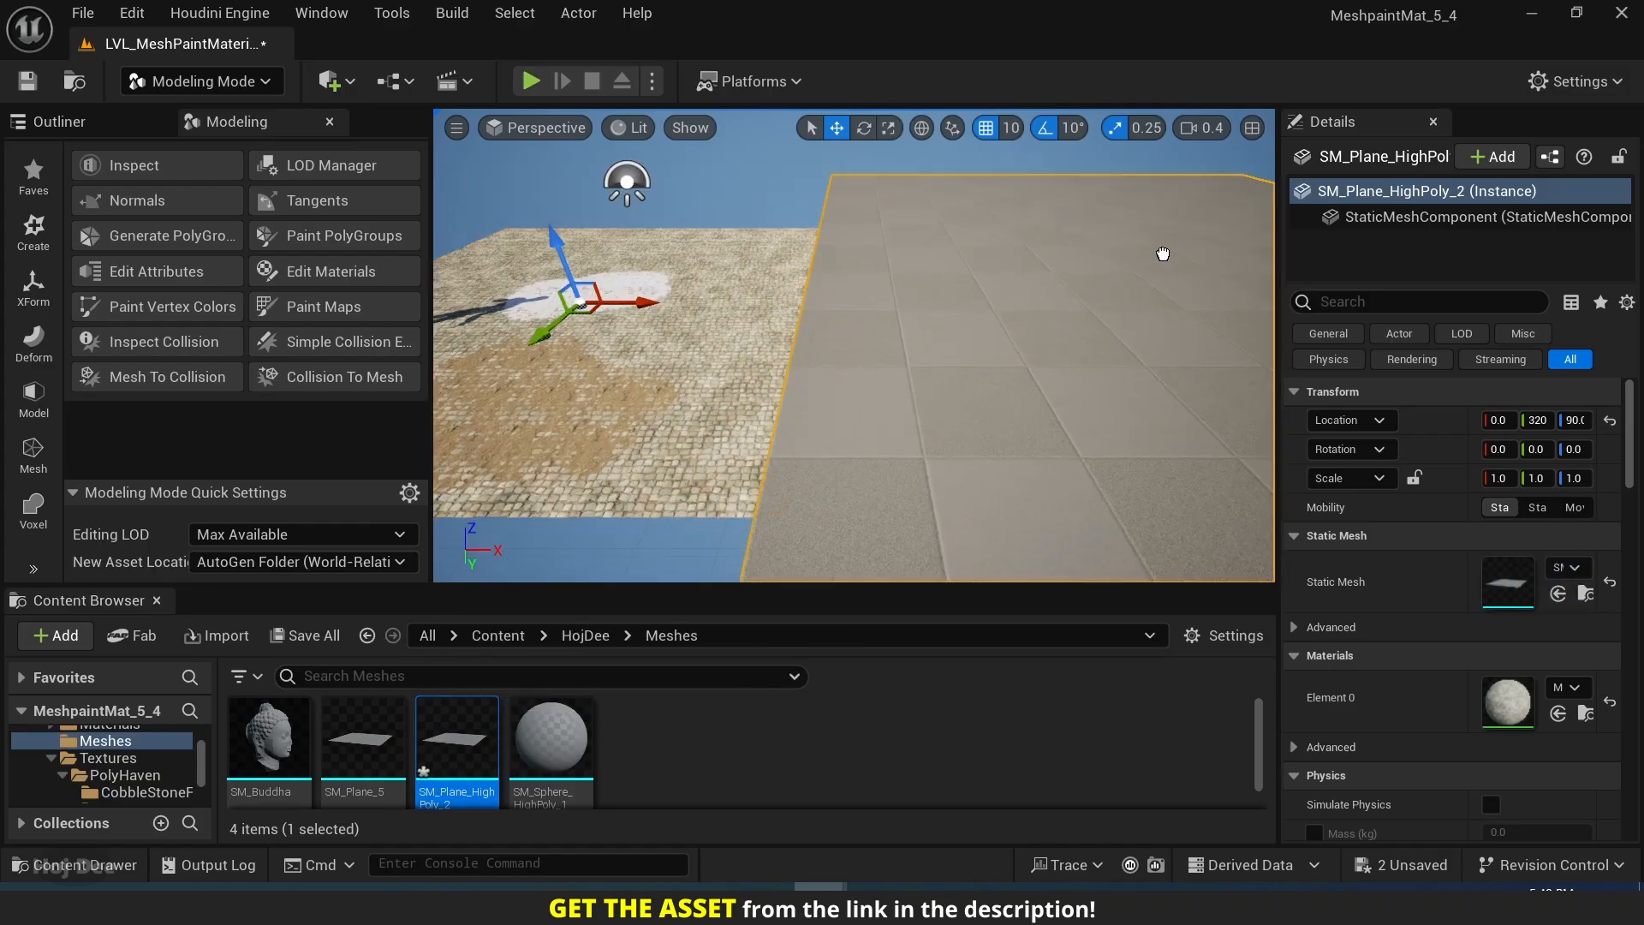
right_click_drag(1164, 254, 1224, 270)
mouse_move(846, 374)
right_mouse_down()
mouse_move(895, 355)
mouse_move(846, 374)
right_mouse_up()
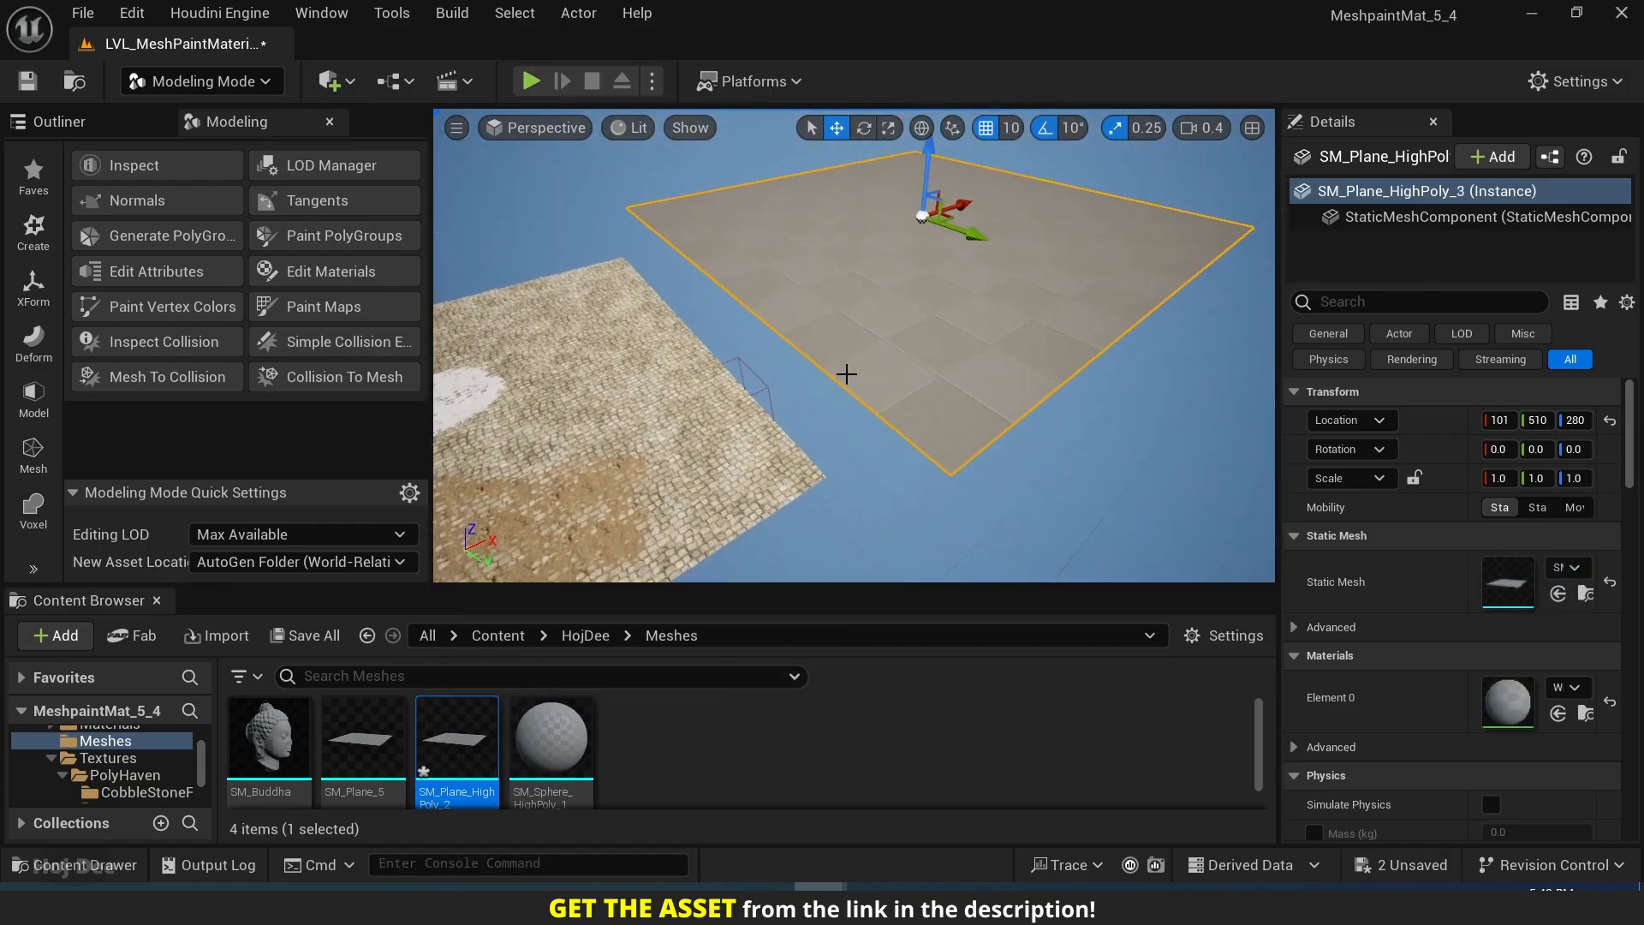
left_click(256, 83)
left_click(207, 120)
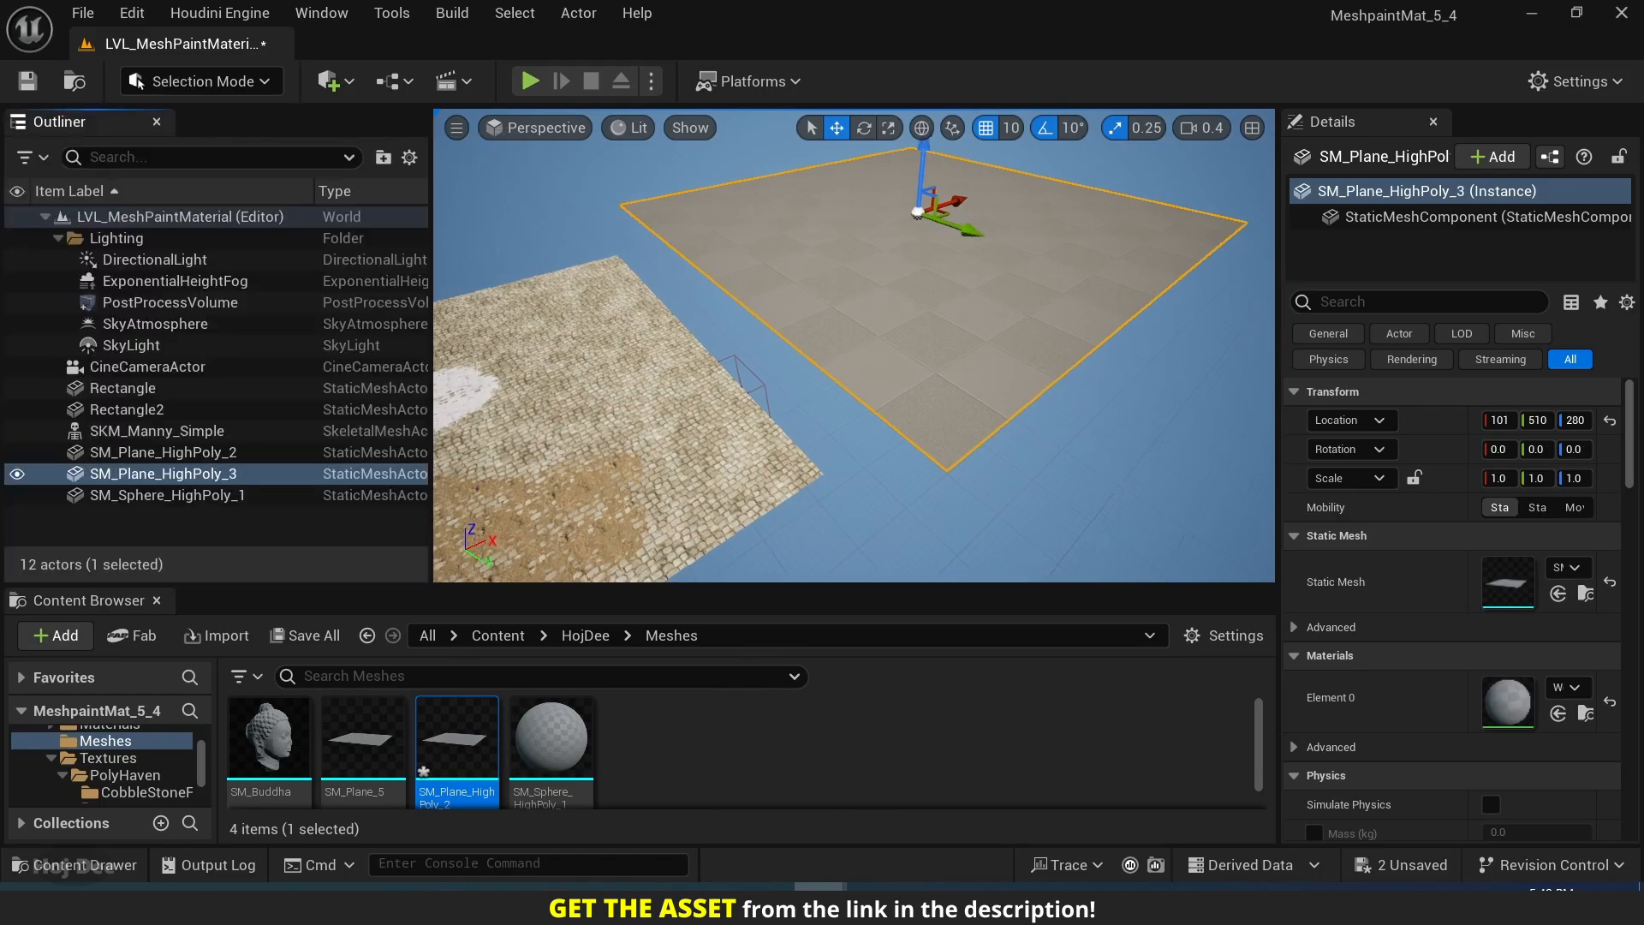
Locate the painted plane's material, MI_MeshPaintMaterial_Video, and apply it to the second plane.
left_click(514, 504)
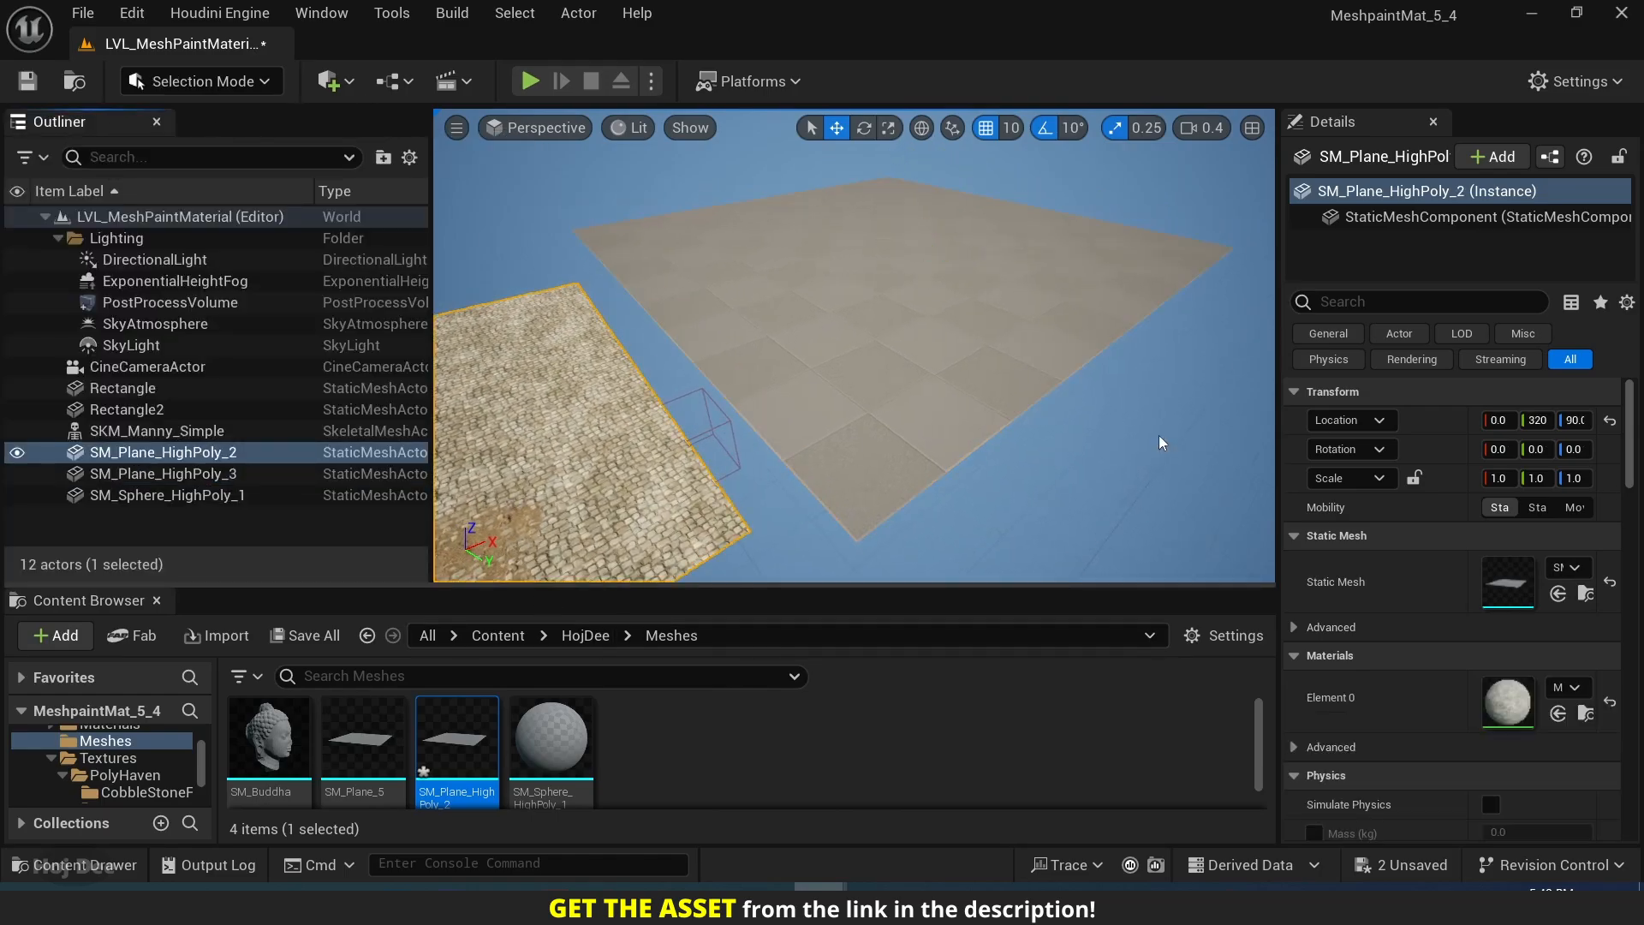
left_click(1558, 713)
mouse_move(457, 741)
left_mouse_down()
mouse_move(497, 483)
mouse_move(881, 309)
left_mouse_up()
key("w")
mouse_move(881, 308)
right_mouse_down()
mouse_move(822, 295)
mouse_move(887, 312)
mouse_move(901, 371)
right_mouse_up()
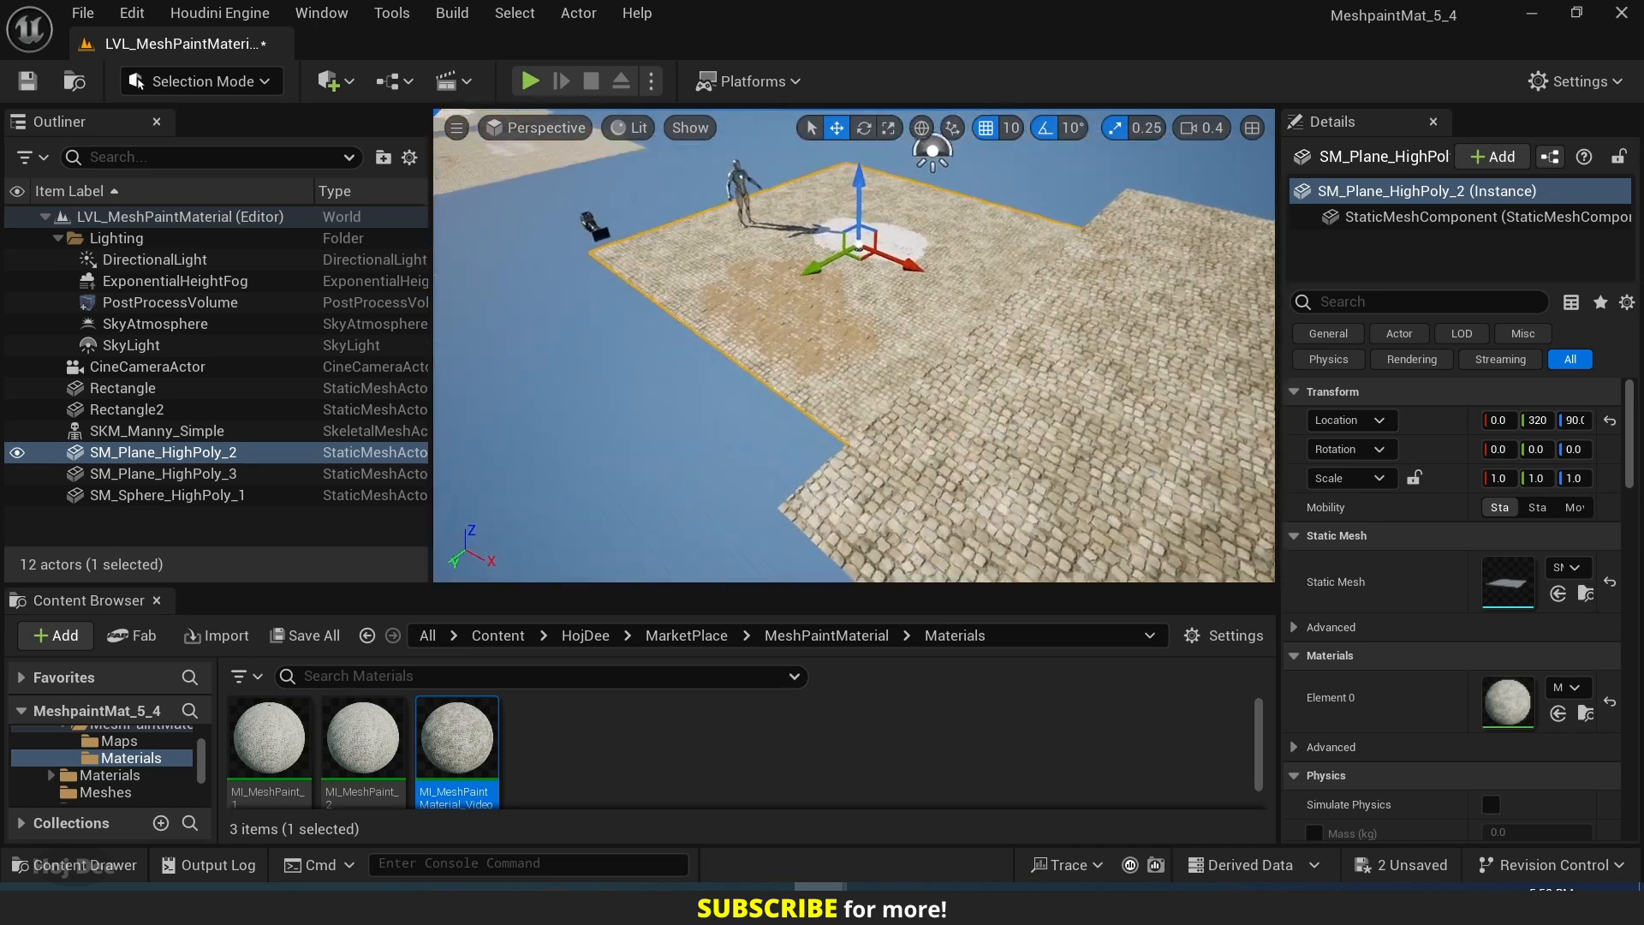
Delete the second plane from the level and select the painted plane again.
right_click_drag(993, 343, 1041, 355)
scroll(1104, 344, "up", 2)
left_click(1130, 328)
key("Delete")
left_click(981, 388)
scroll(967, 372, "up", 5)
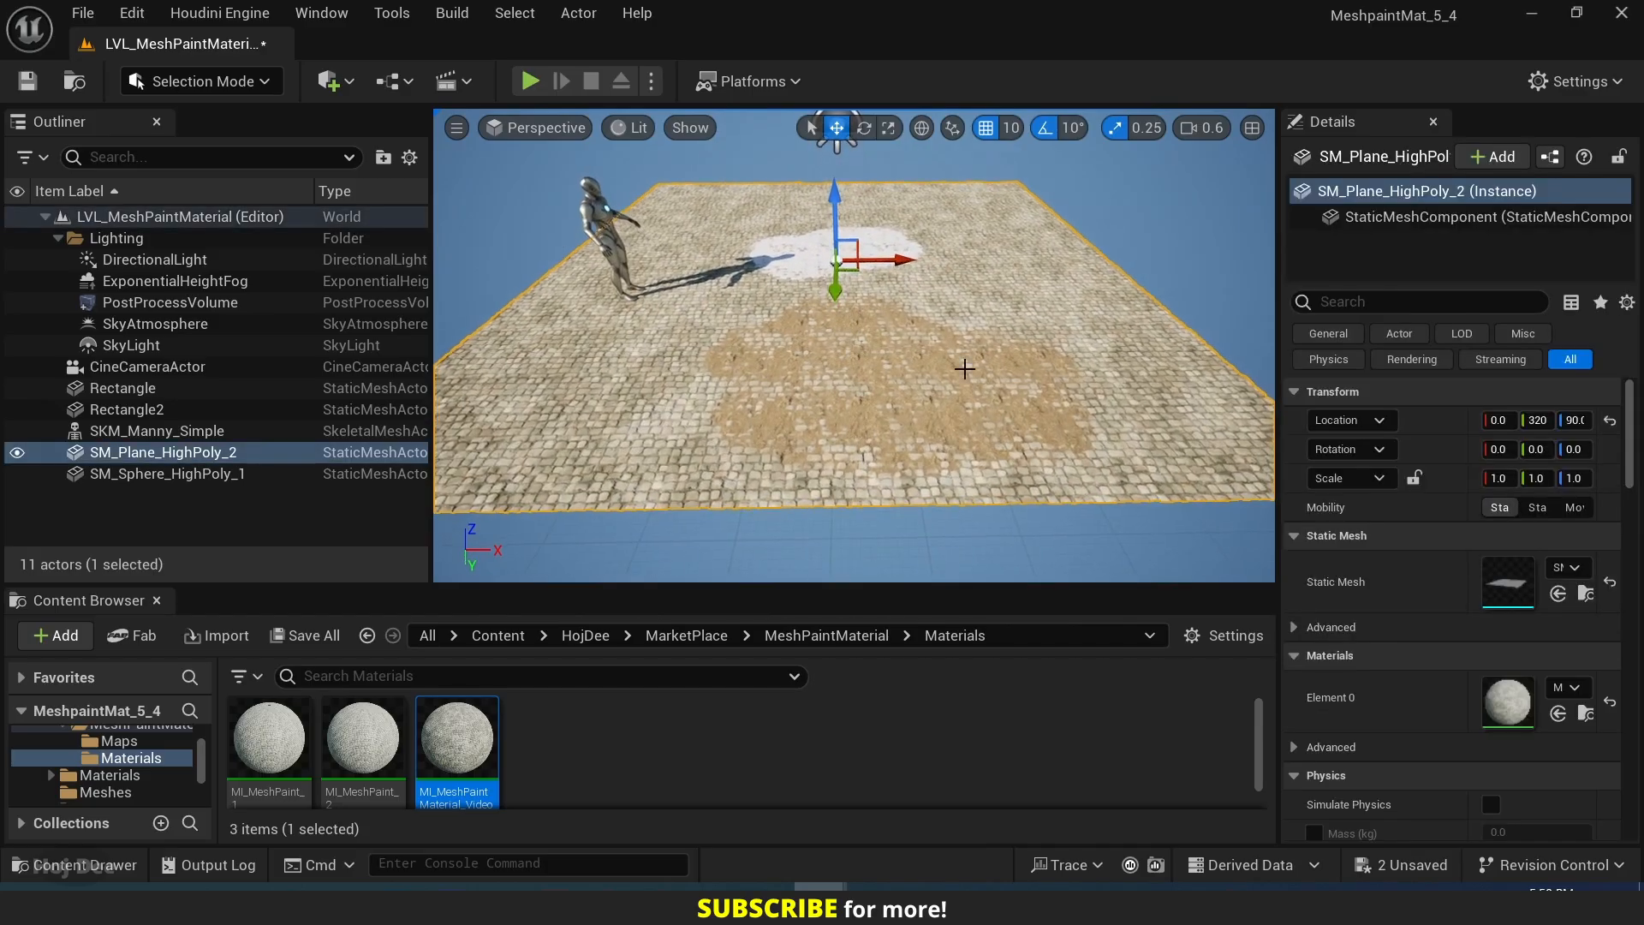
Switch to Modeling mode, enlarge its tool area, and start Paint Vertex Colors on the painted plane.
left_click(197, 82)
left_click(221, 213)
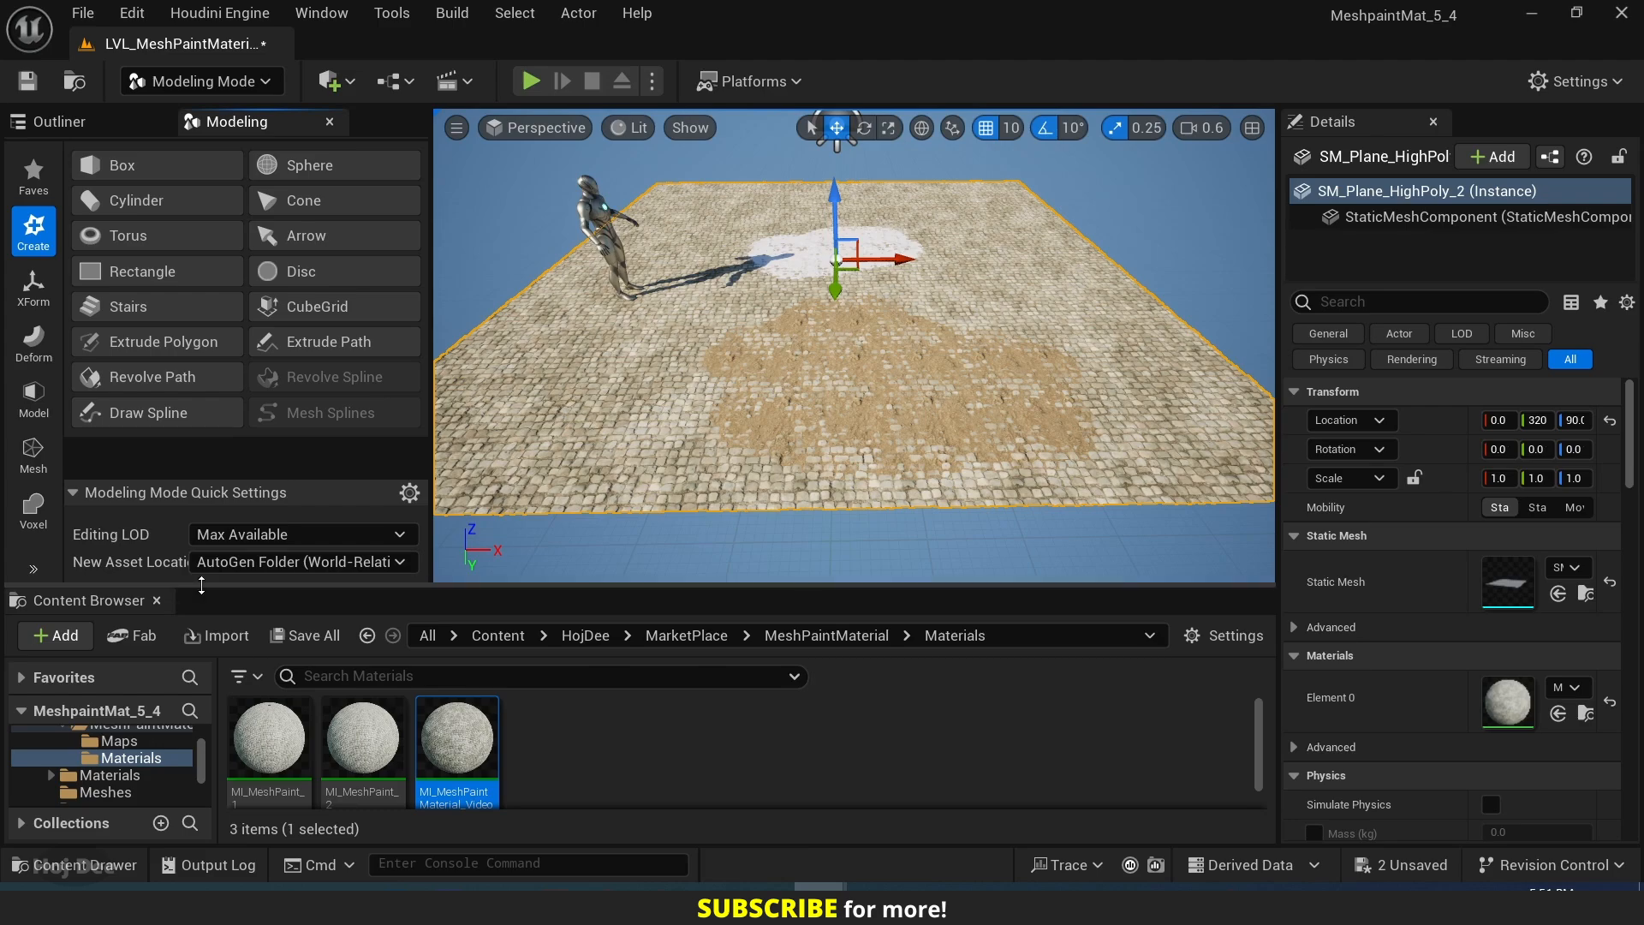
left_click_drag(94, 586, 86, 765)
left_click(34, 677)
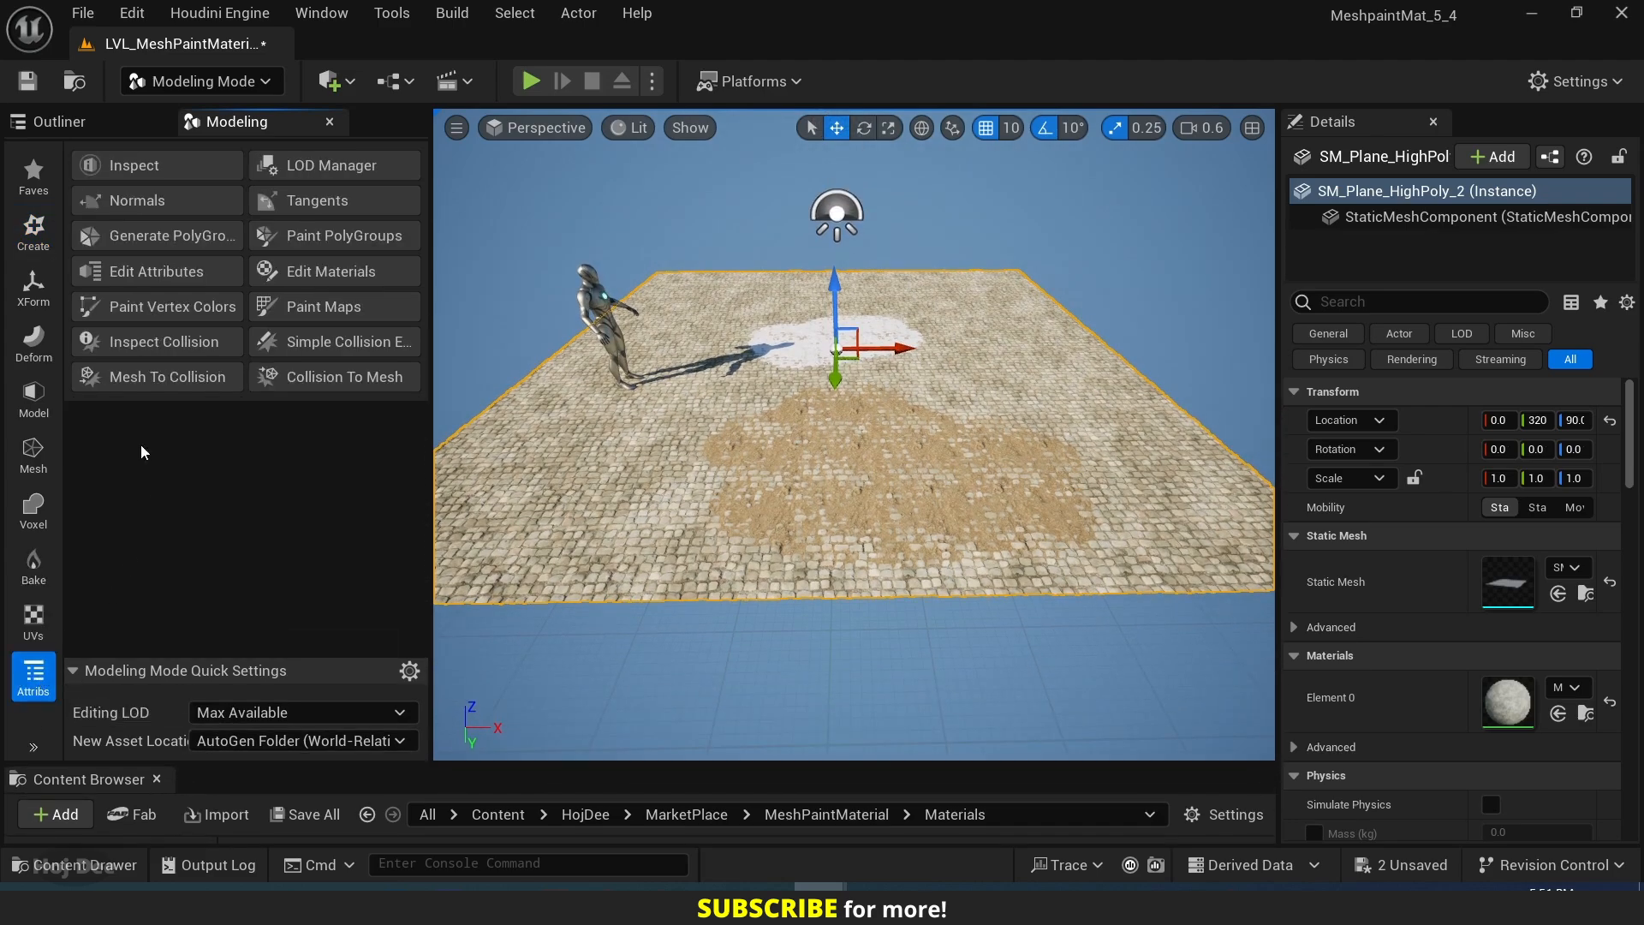
left_click(139, 306)
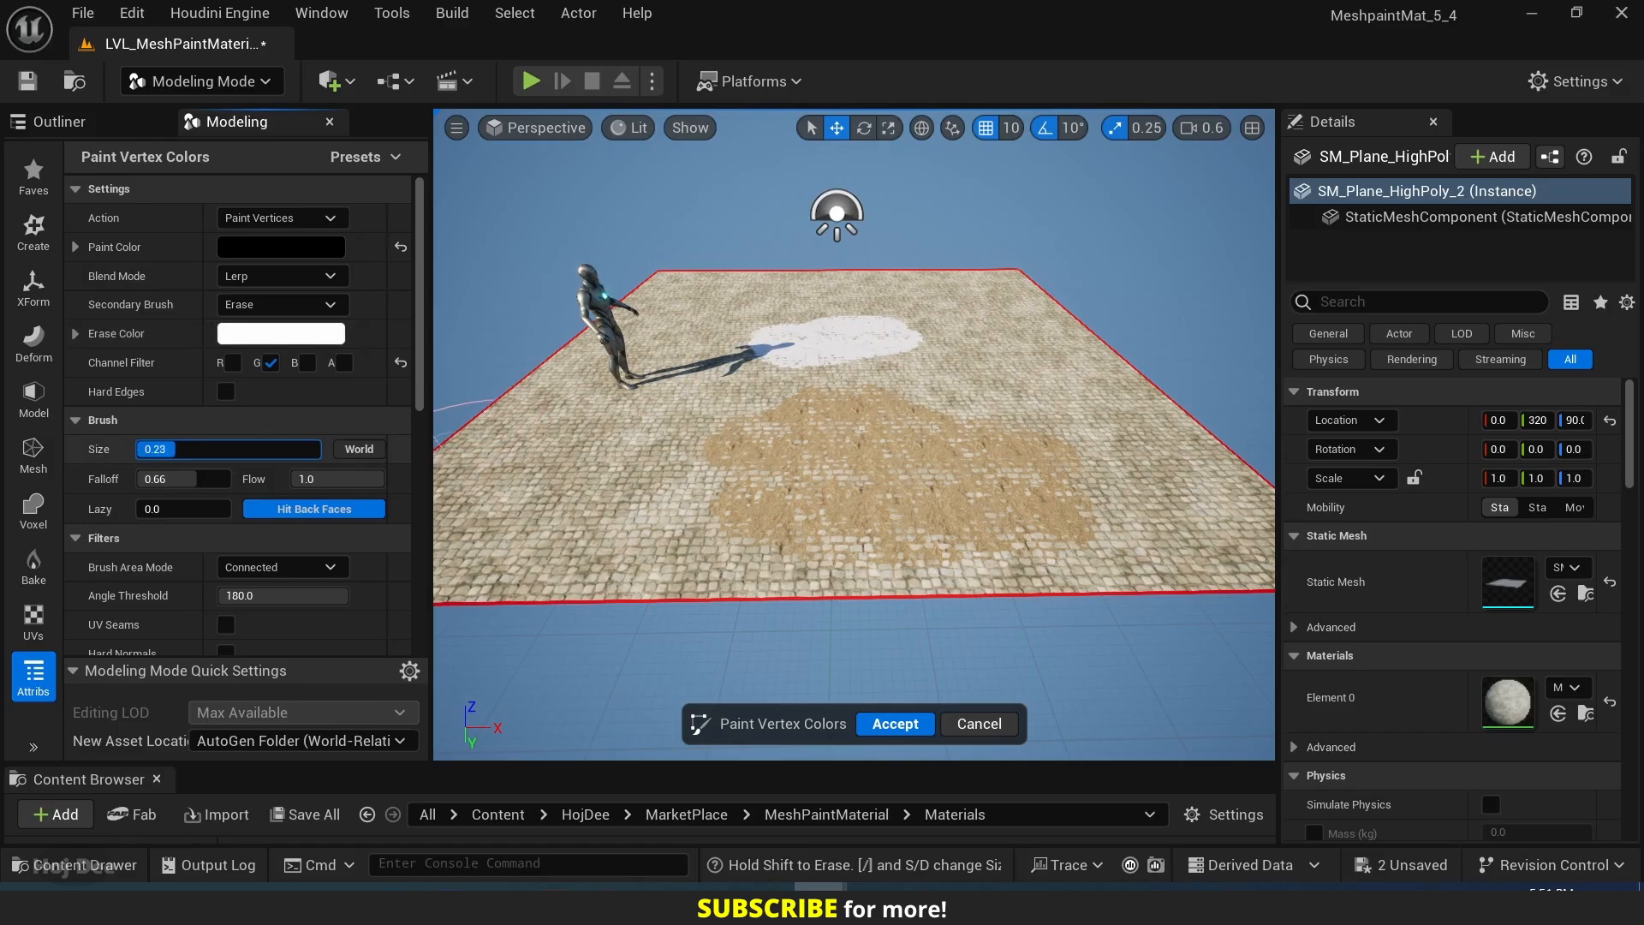
Erase the sand and snow patches with a 0.47 brush and the R, G and B channels enabled, and accept.
left_click_drag(175, 449, 210, 448)
right_click_drag(747, 463, 756, 477)
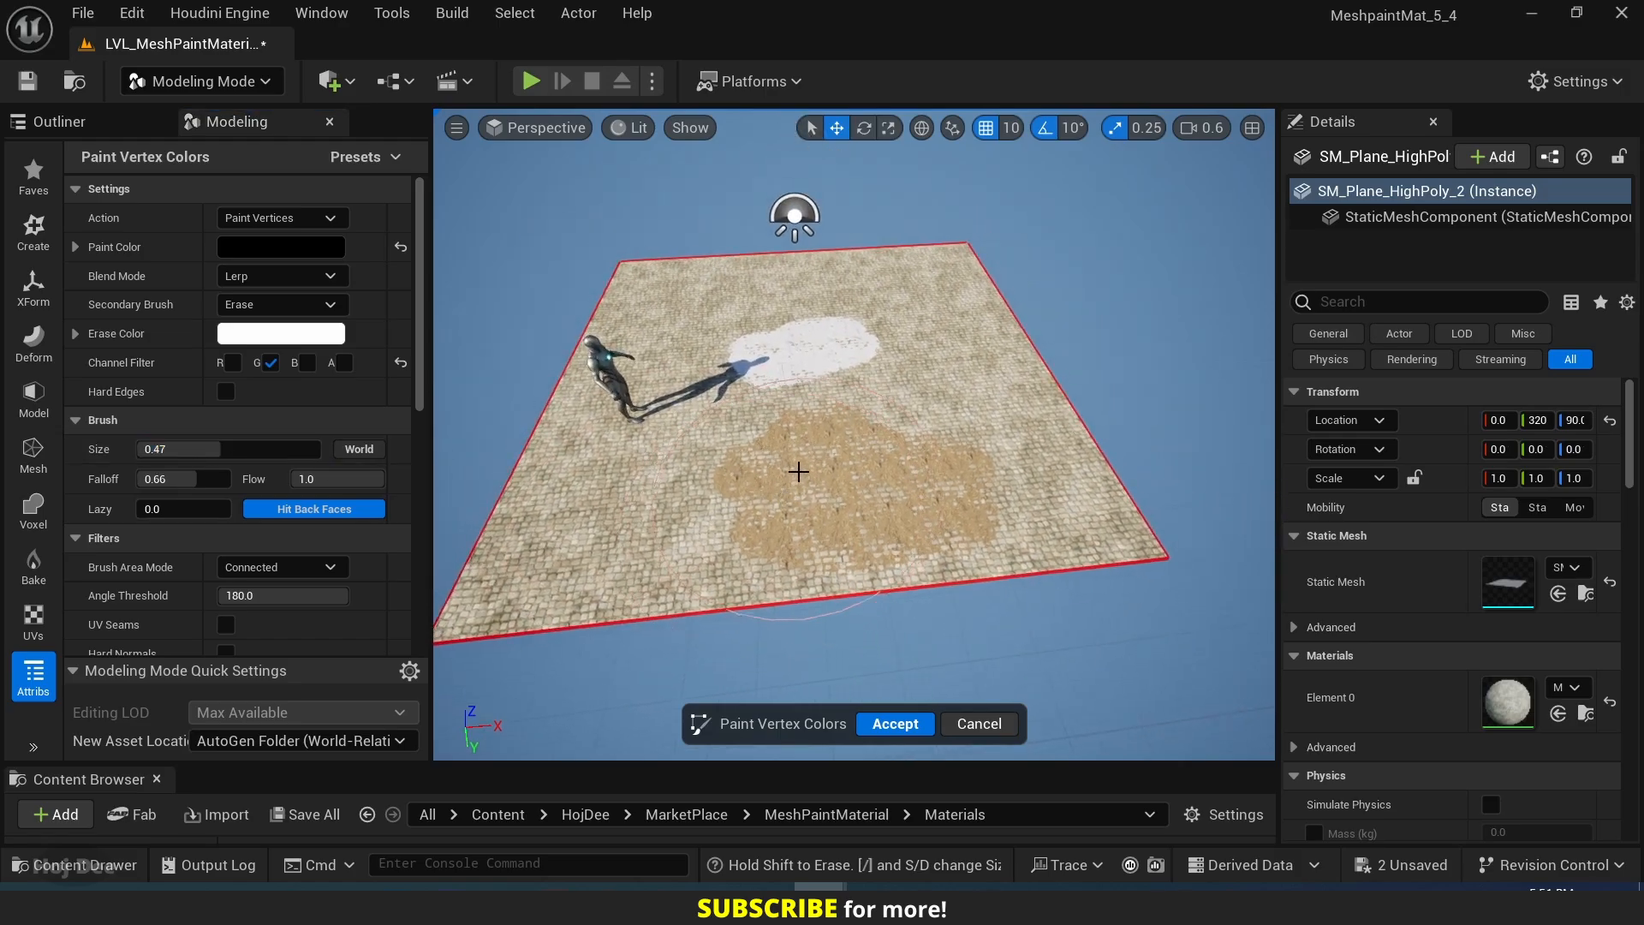
left_click(307, 363)
mouse_move(782, 503)
left_mouse_down()
mouse_move(739, 502)
mouse_move(966, 411)
mouse_move(791, 422)
left_mouse_up()
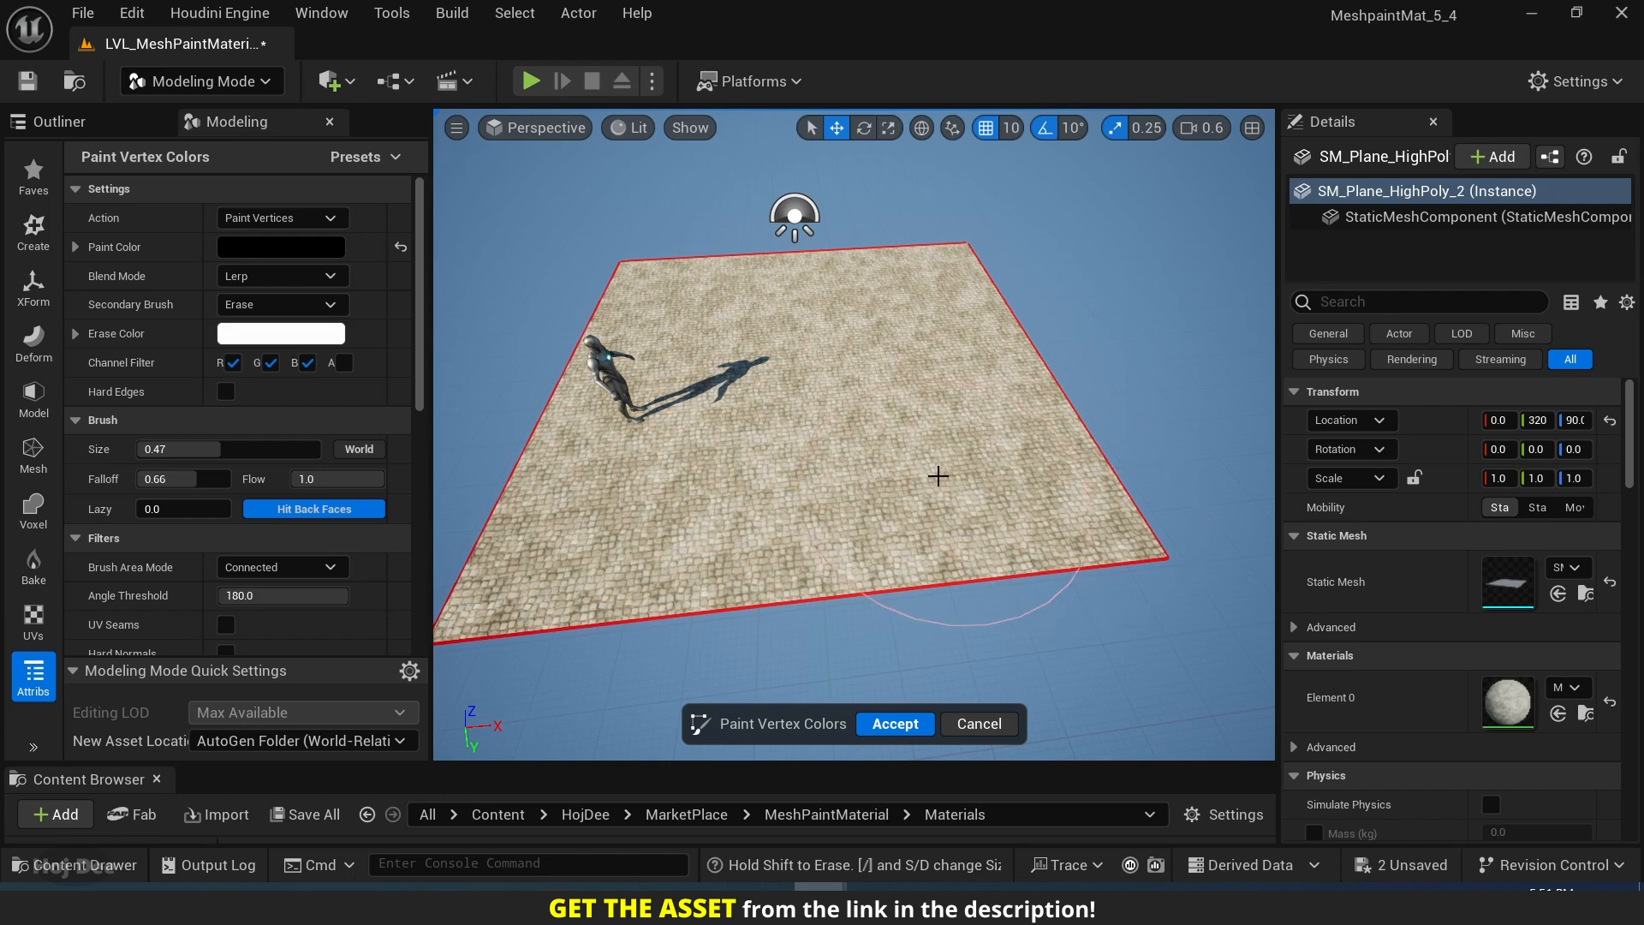
mouse_move(936, 473)
left_mouse_down("alt")
mouse_move(813, 479)
mouse_move(924, 428)
mouse_move(938, 477)
left_mouse_up("alt")
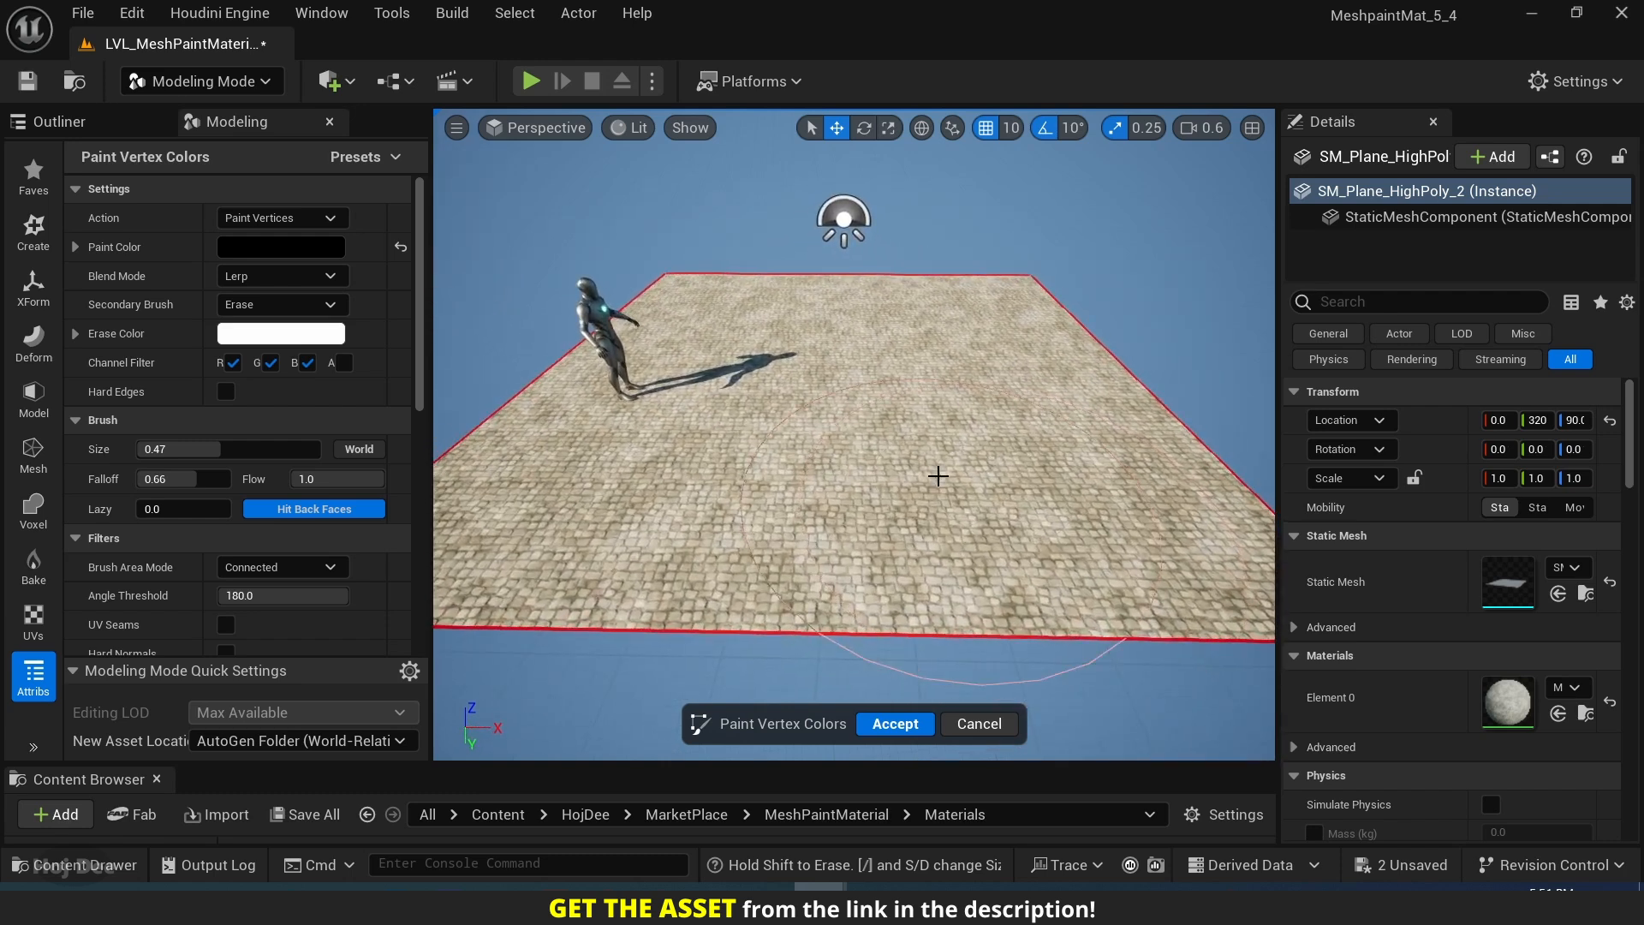
left_click(895, 724)
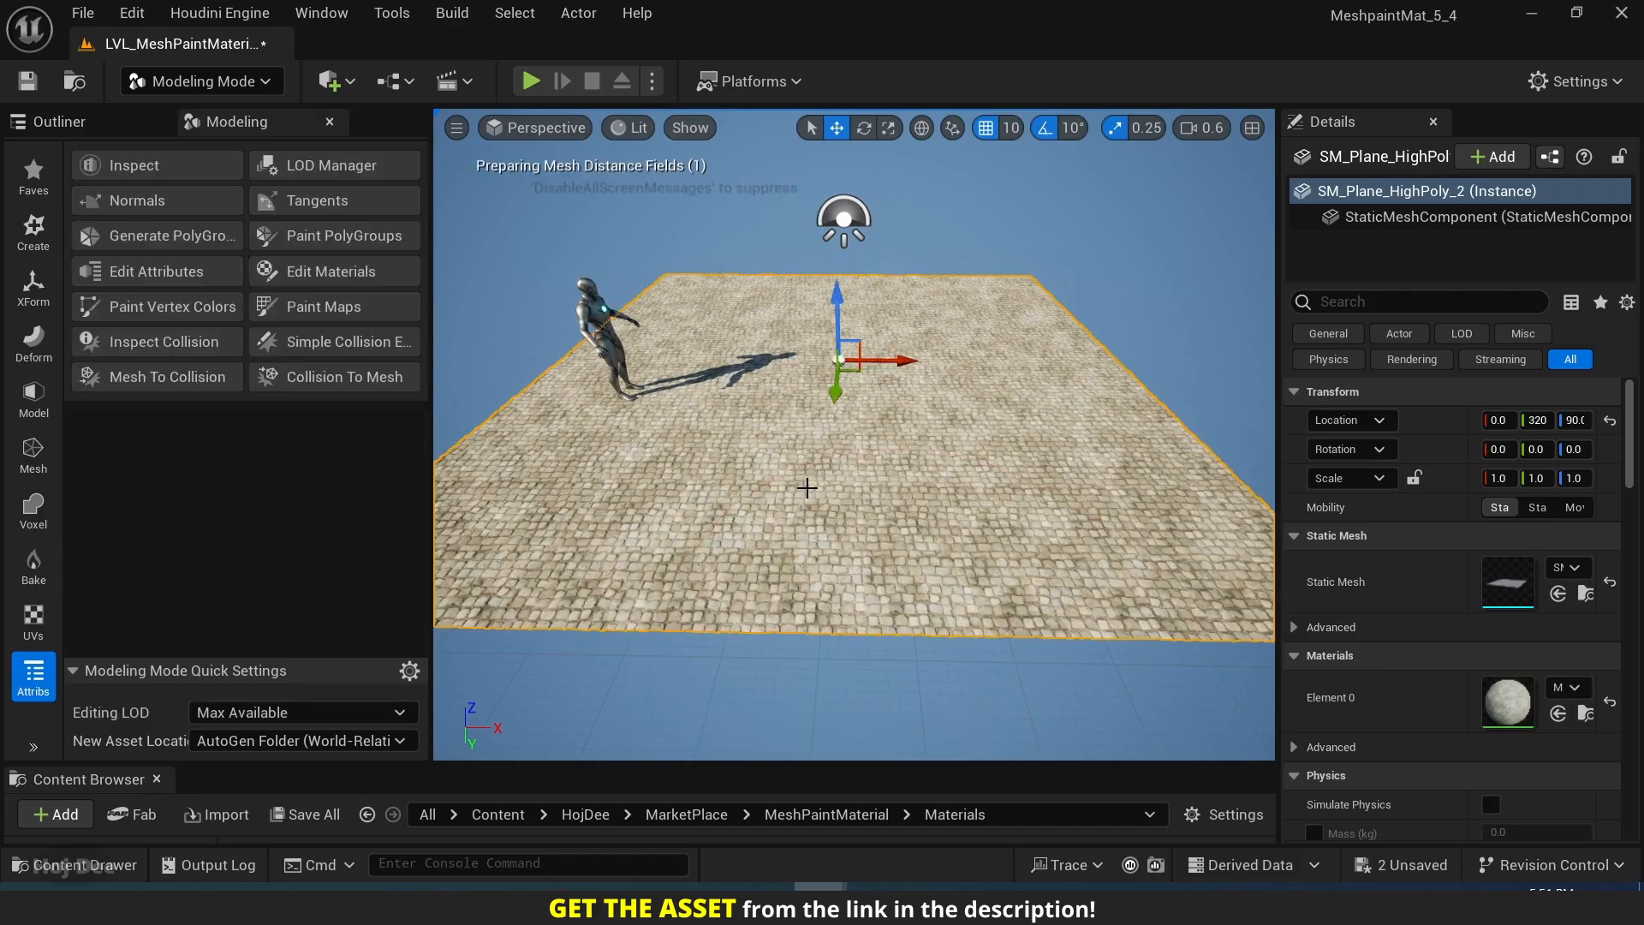
Return to Selection mode, then reopen Modeling mode and restart Paint Vertex Colors on the plane.
right_click_drag(807, 485, 809, 480)
left_click(137, 93)
left_click(197, 113)
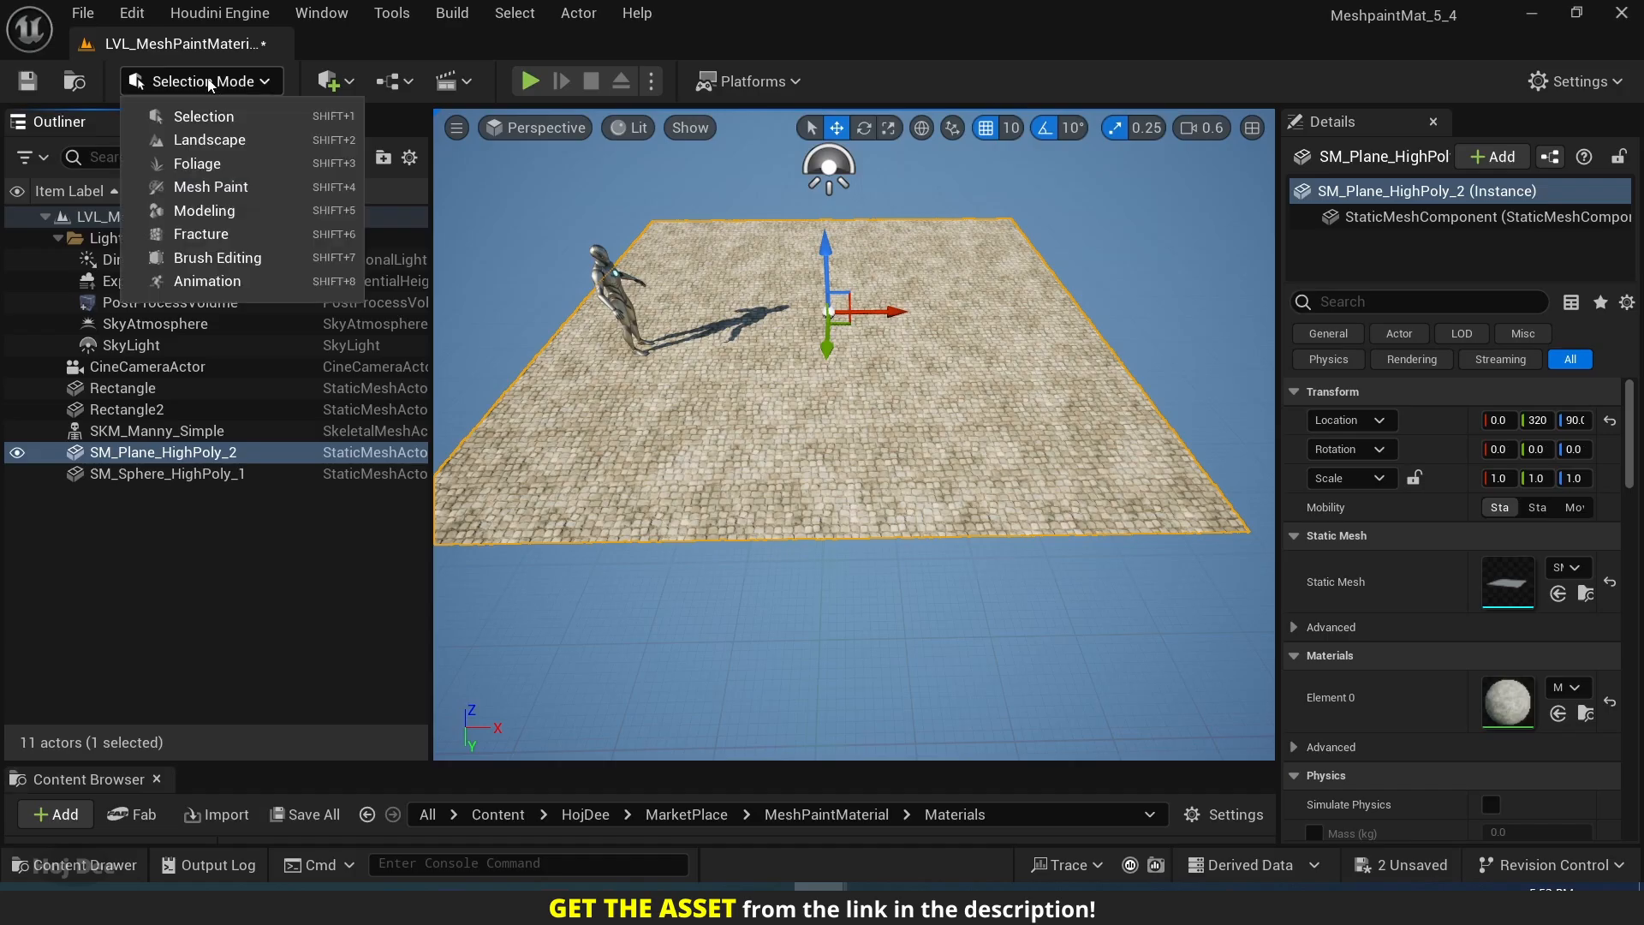
left_click(204, 211)
left_click(34, 676)
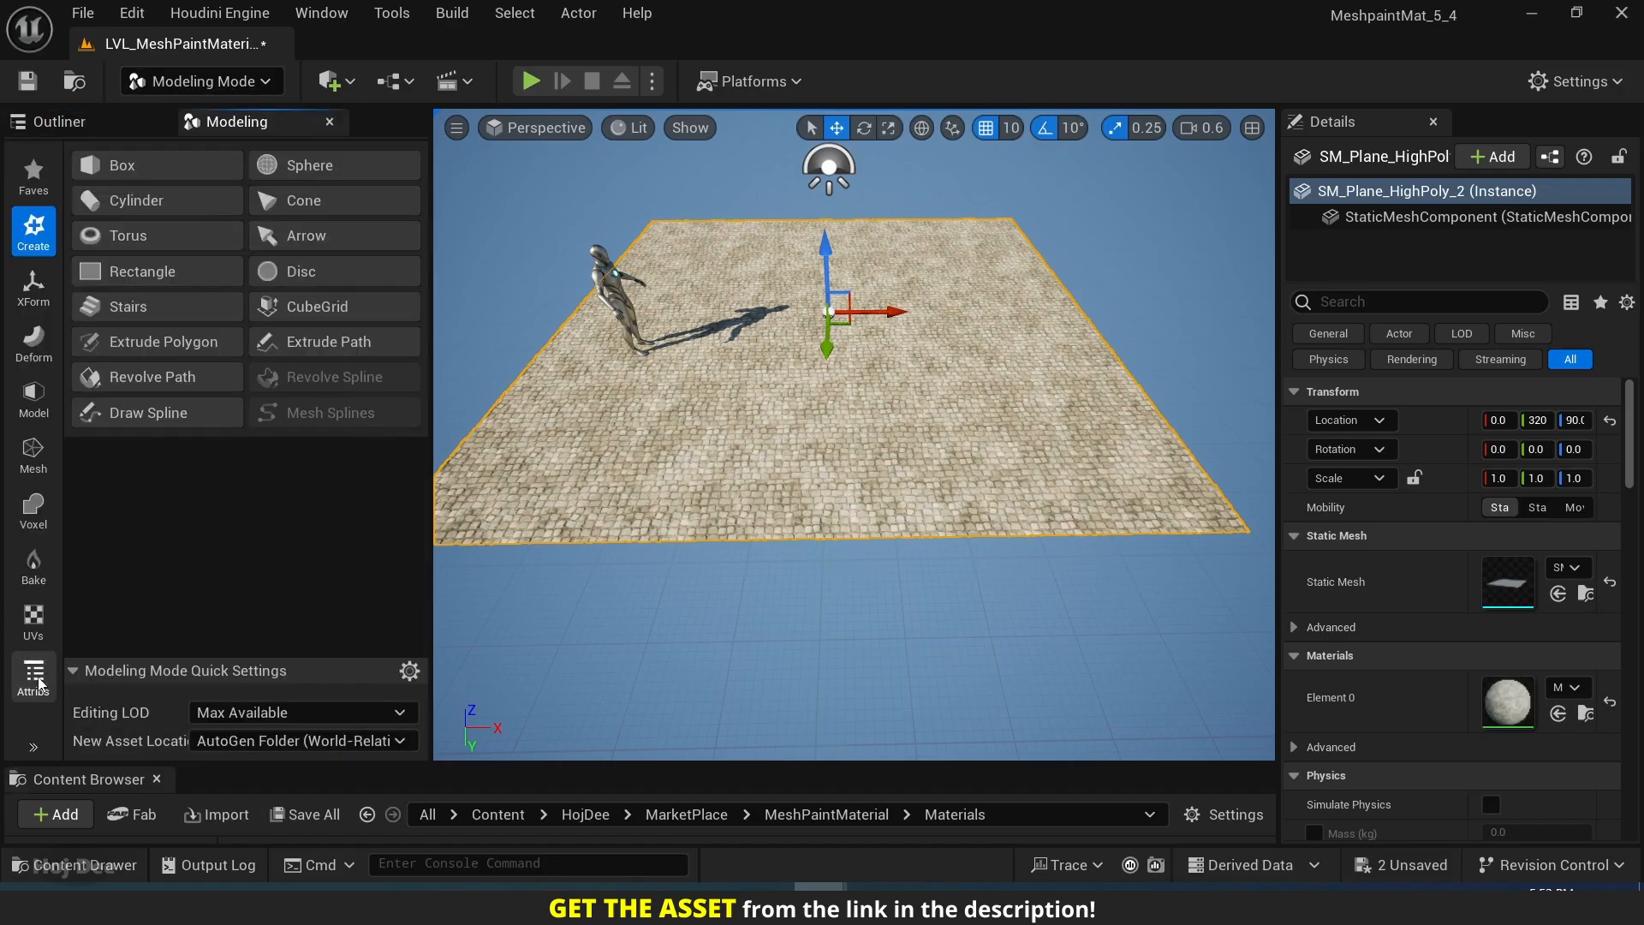
left_click(163, 310)
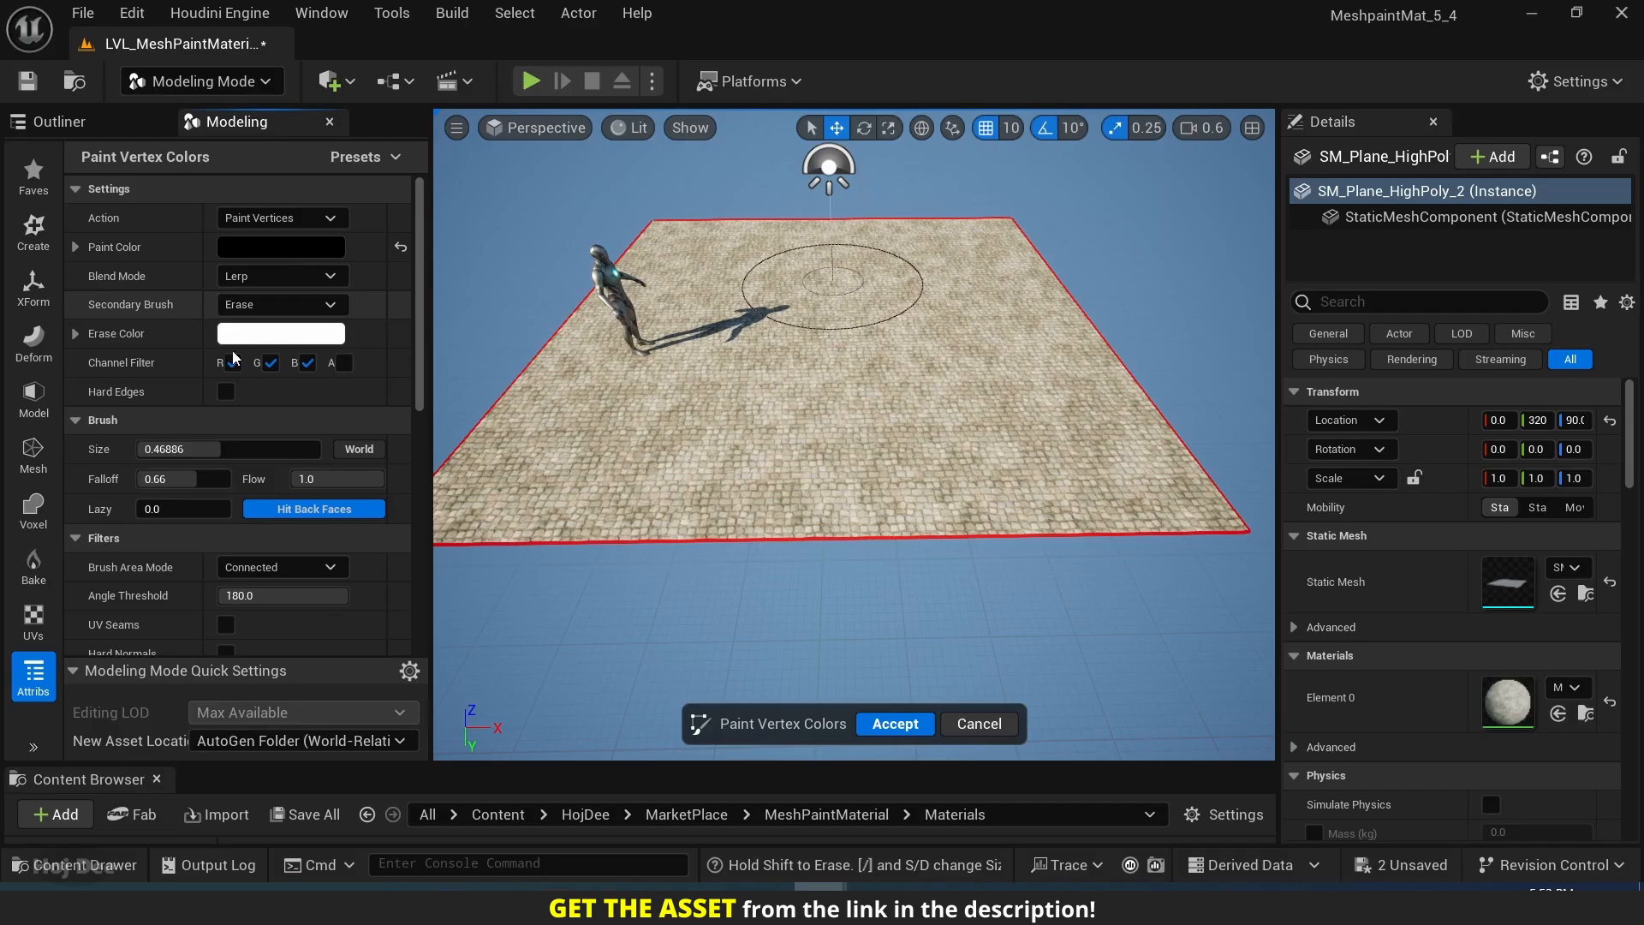
Set the visualization's Material Mode to Unlit Vertex Color and inspect the plane's vertex colors.
scroll(274, 490, "down", 3)
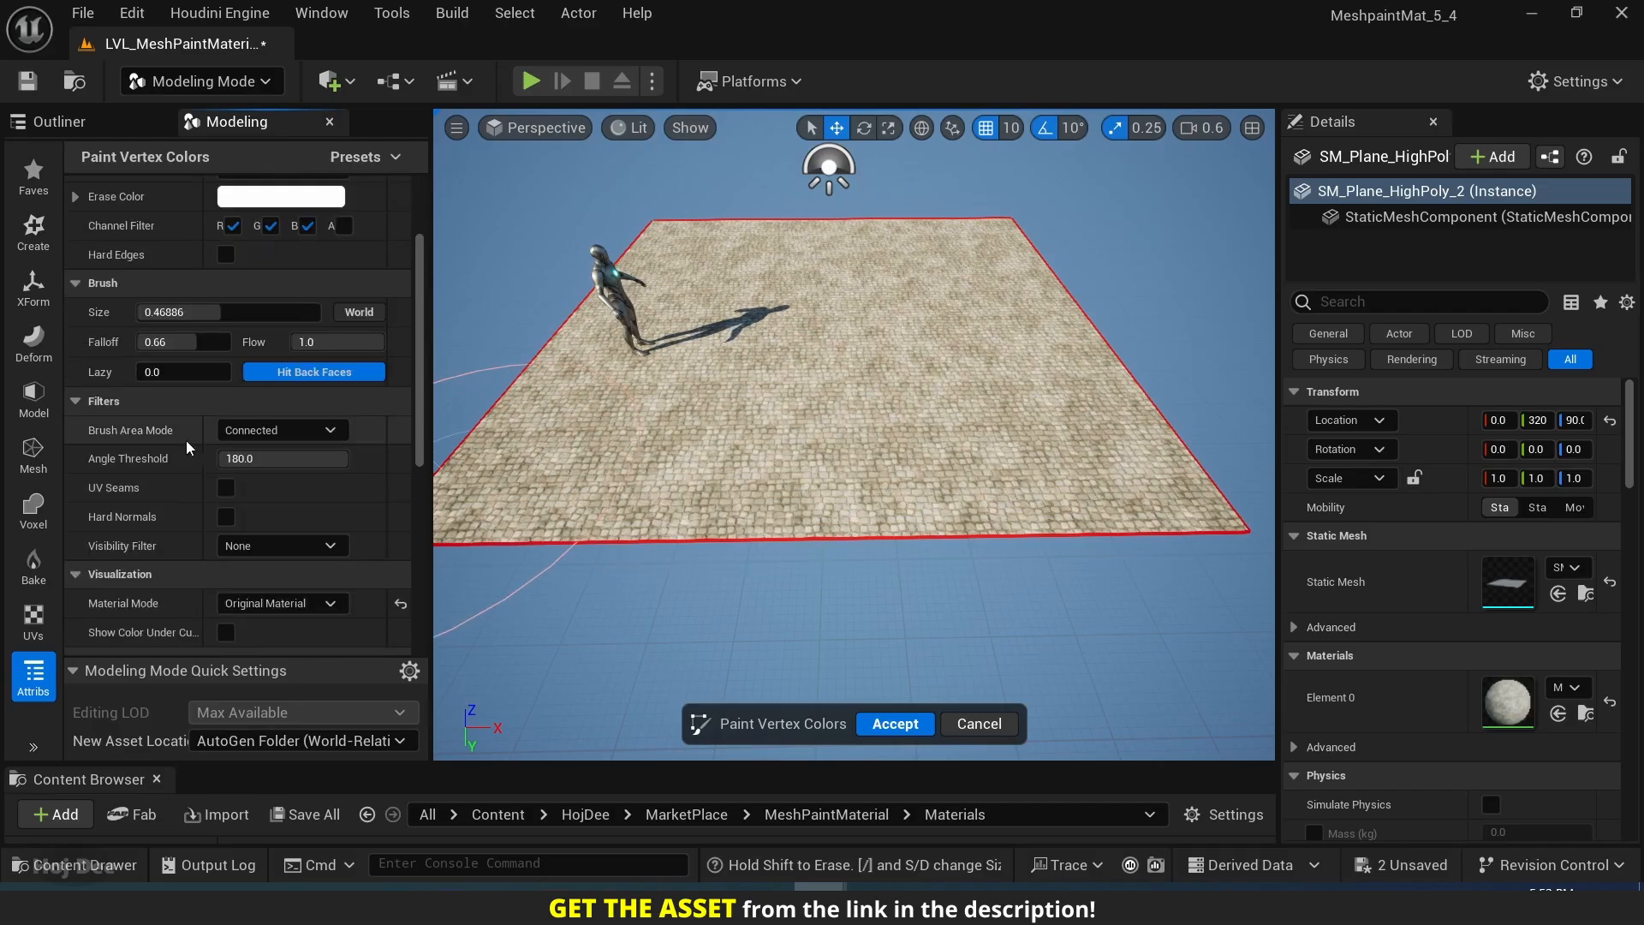
scroll(180, 439, "down", 3)
left_click(274, 466)
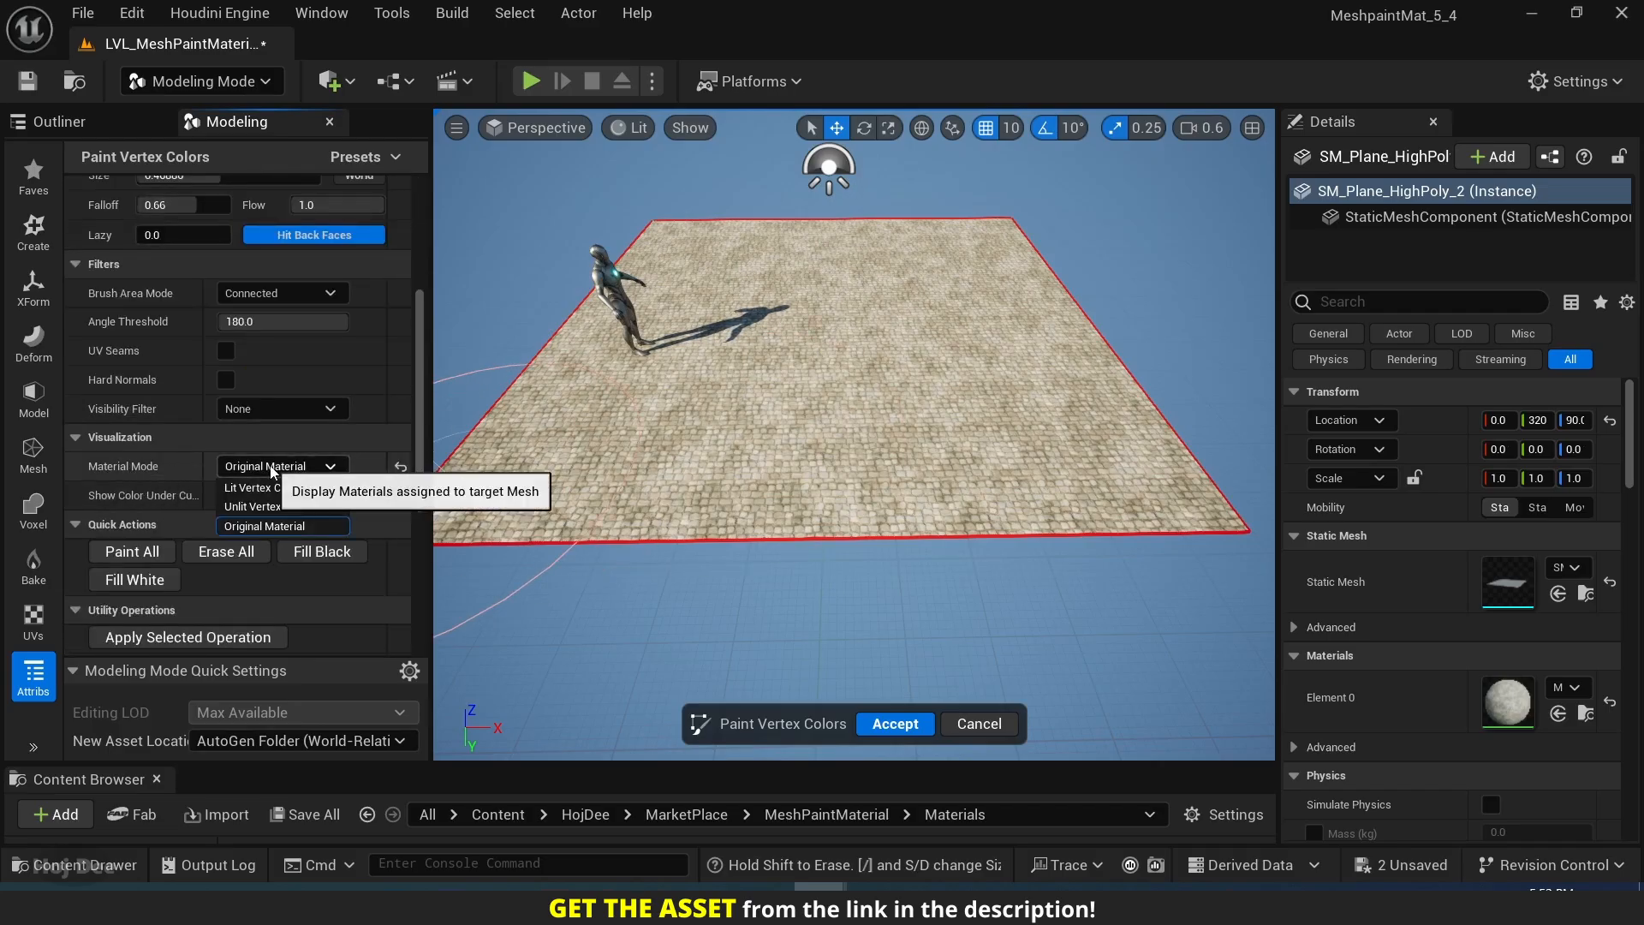
left_click(253, 507)
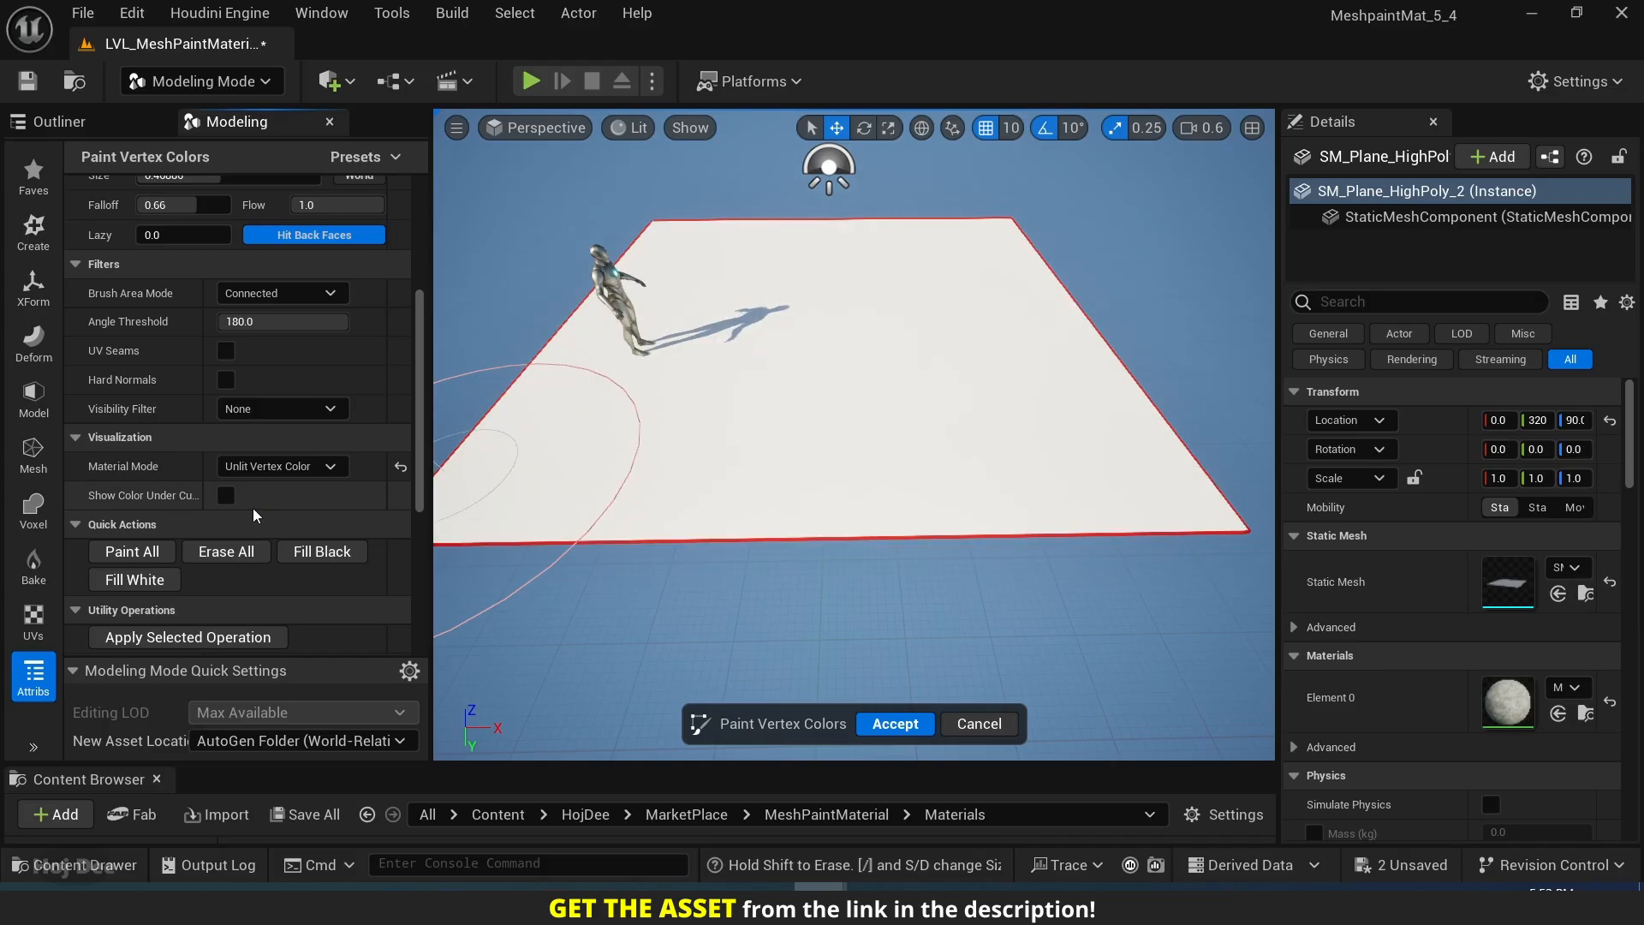
right_click_drag(899, 530, 1054, 565)
right_click_drag(938, 467, 959, 492)
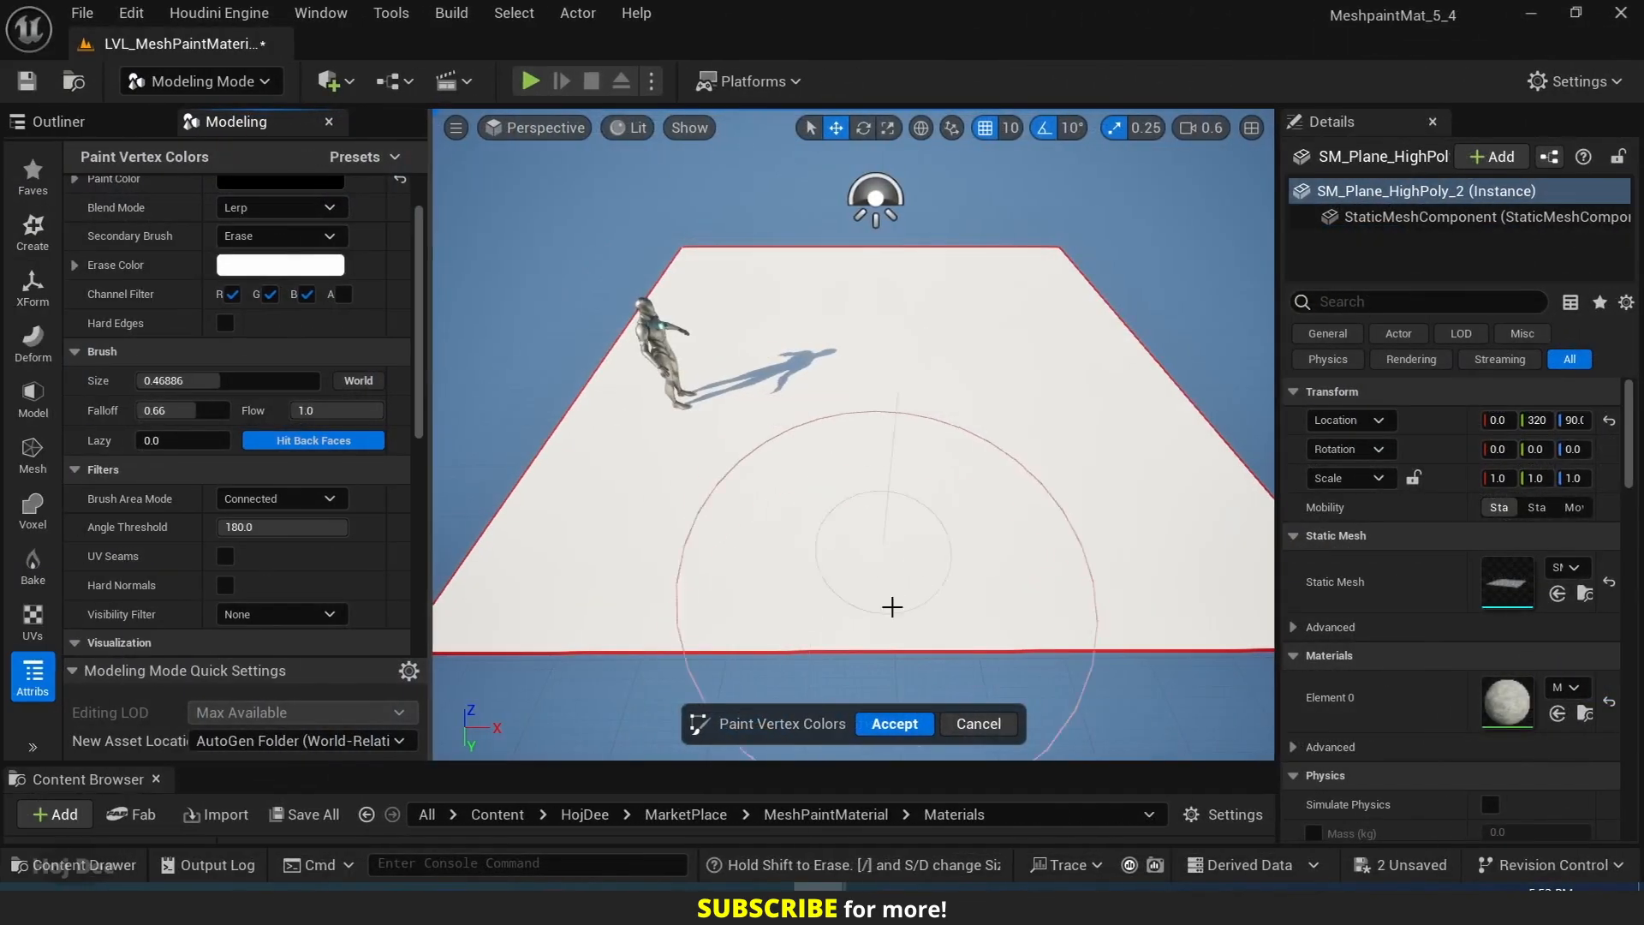
Accept the vertex paint session and switch back to Selection mode.
key("Return")
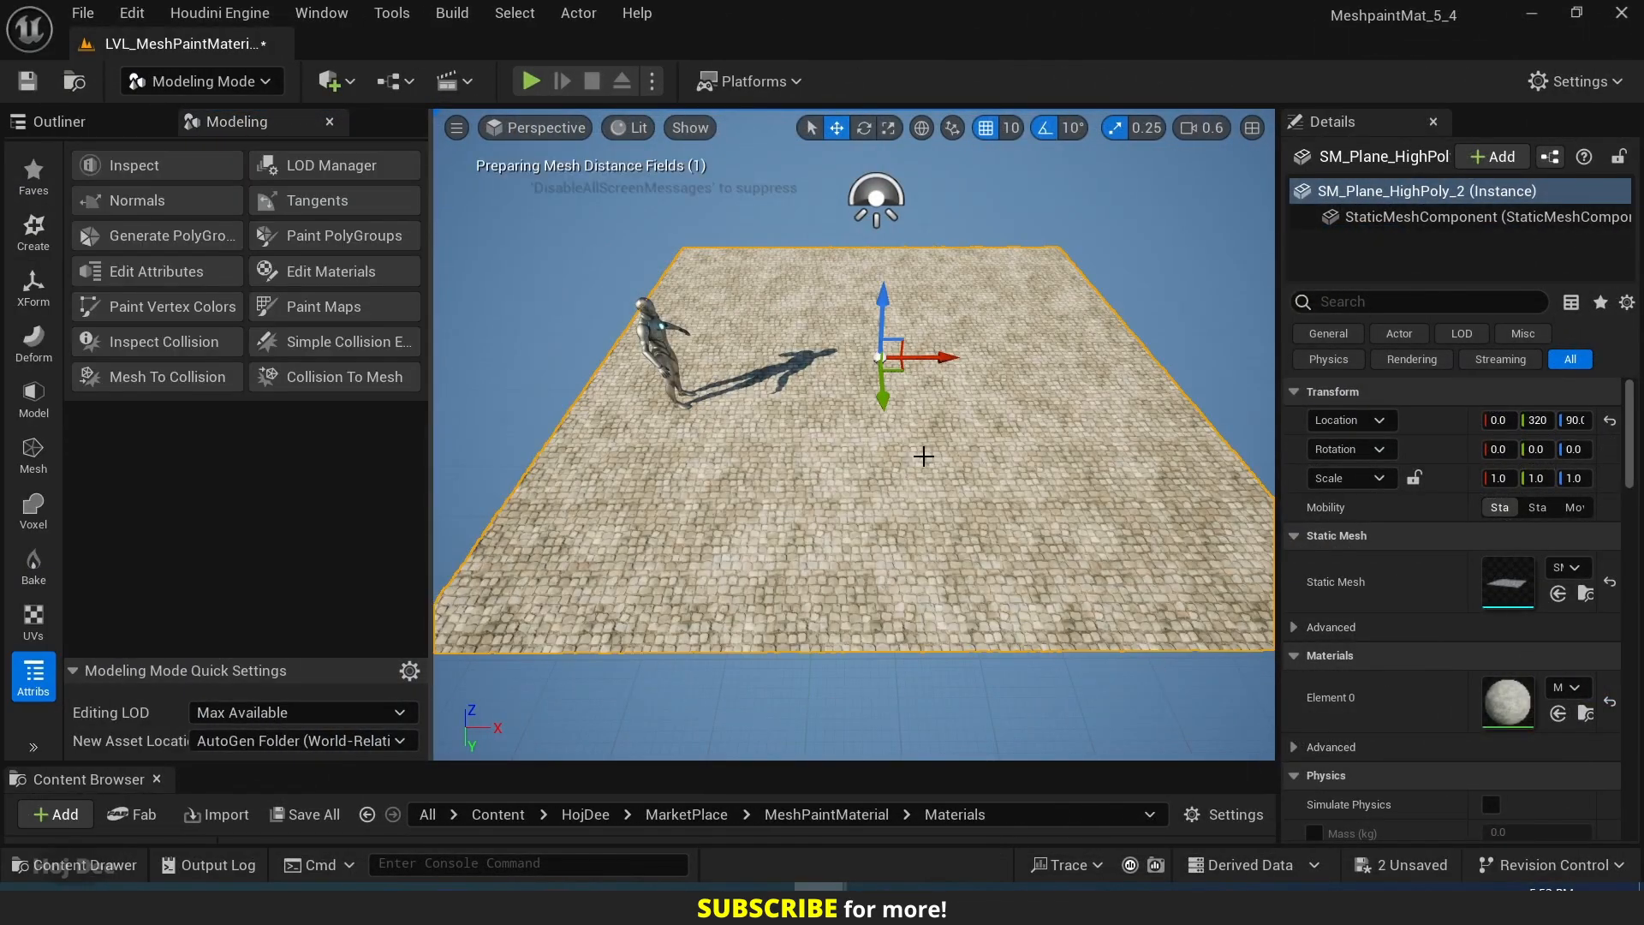
left_click(202, 80)
left_click(205, 114)
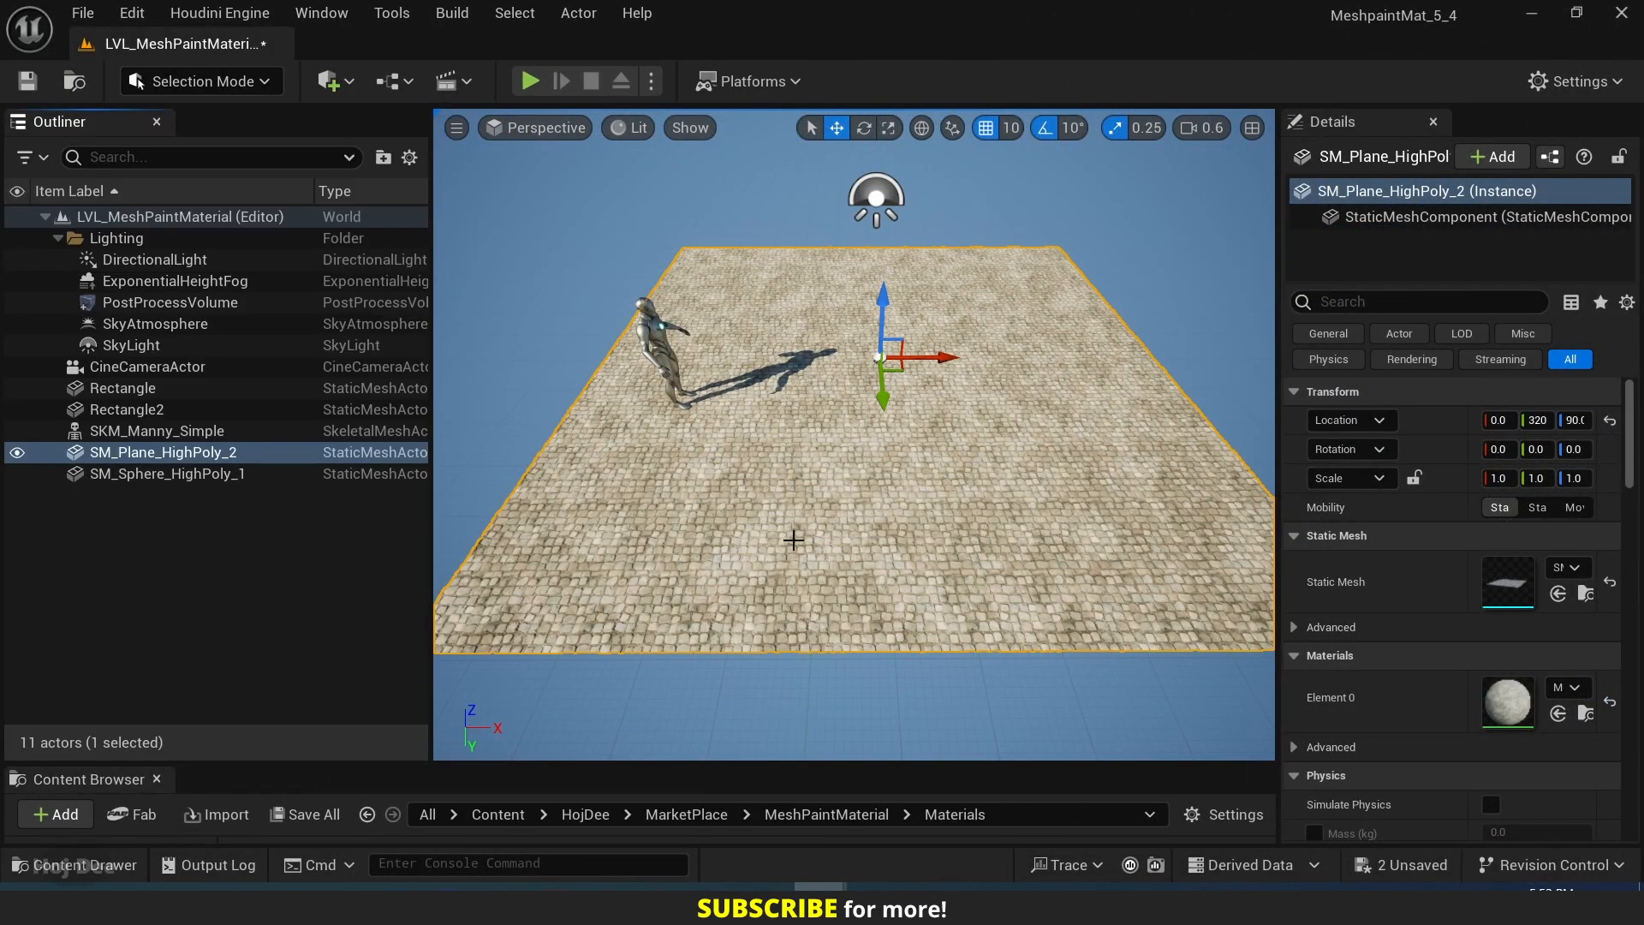
Locate the selected plane's mesh asset in the Meshes folder, disable Nanite on it, and inspect the plane's painted layers.
left_click_drag(701, 765, 702, 534)
key("ctrl+b")
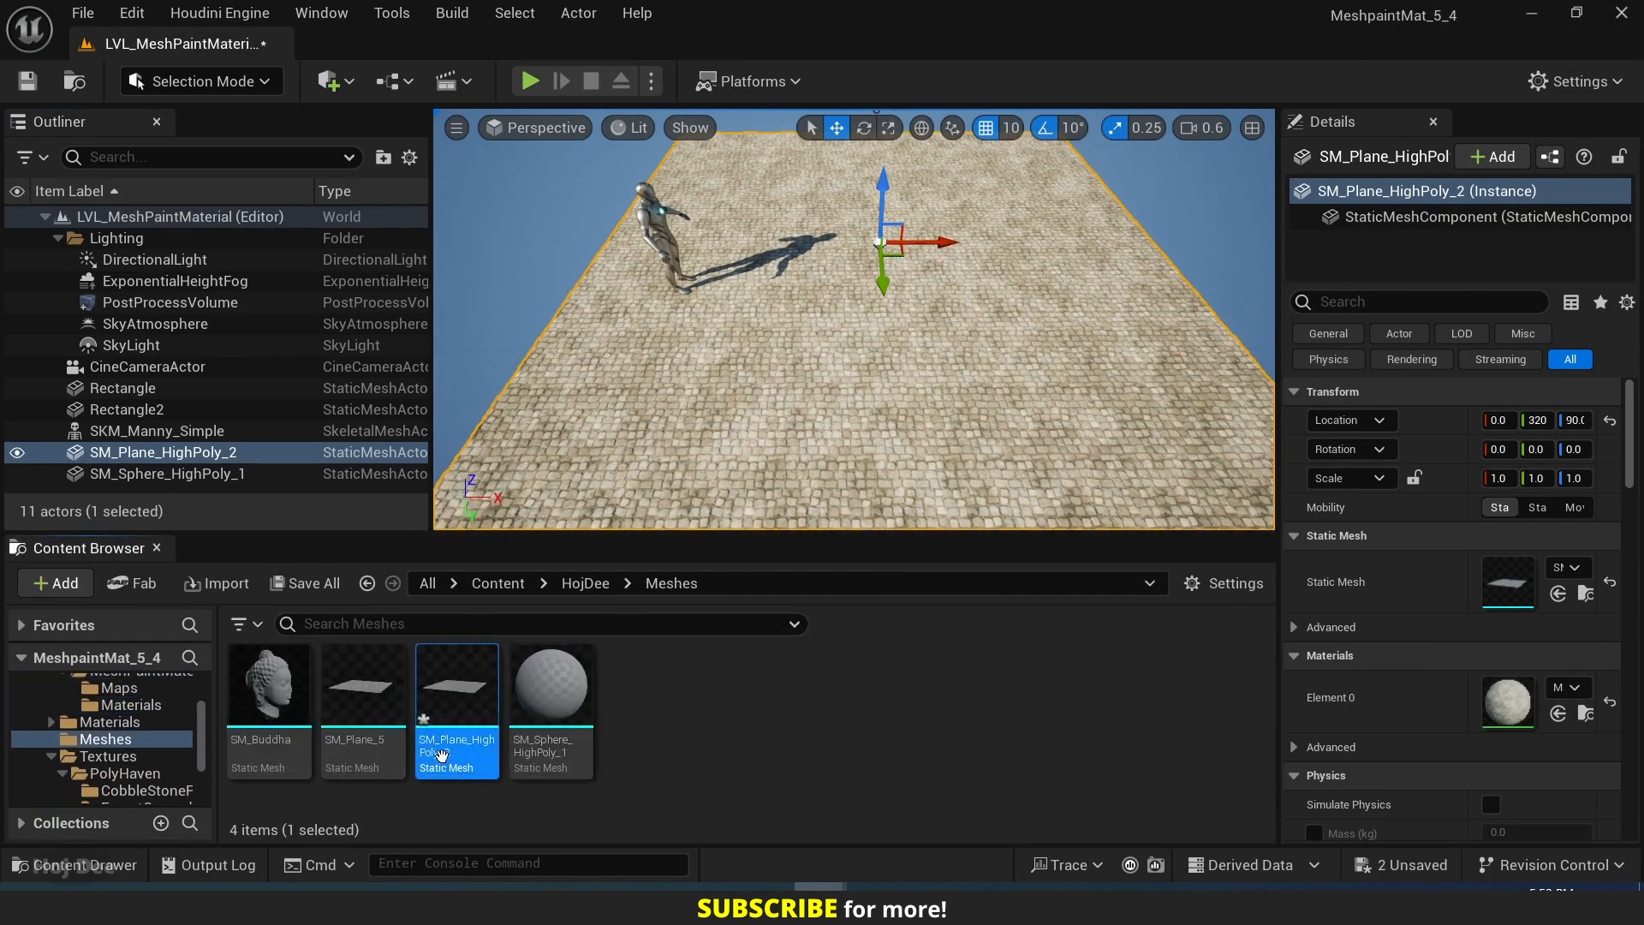
right_click(447, 692)
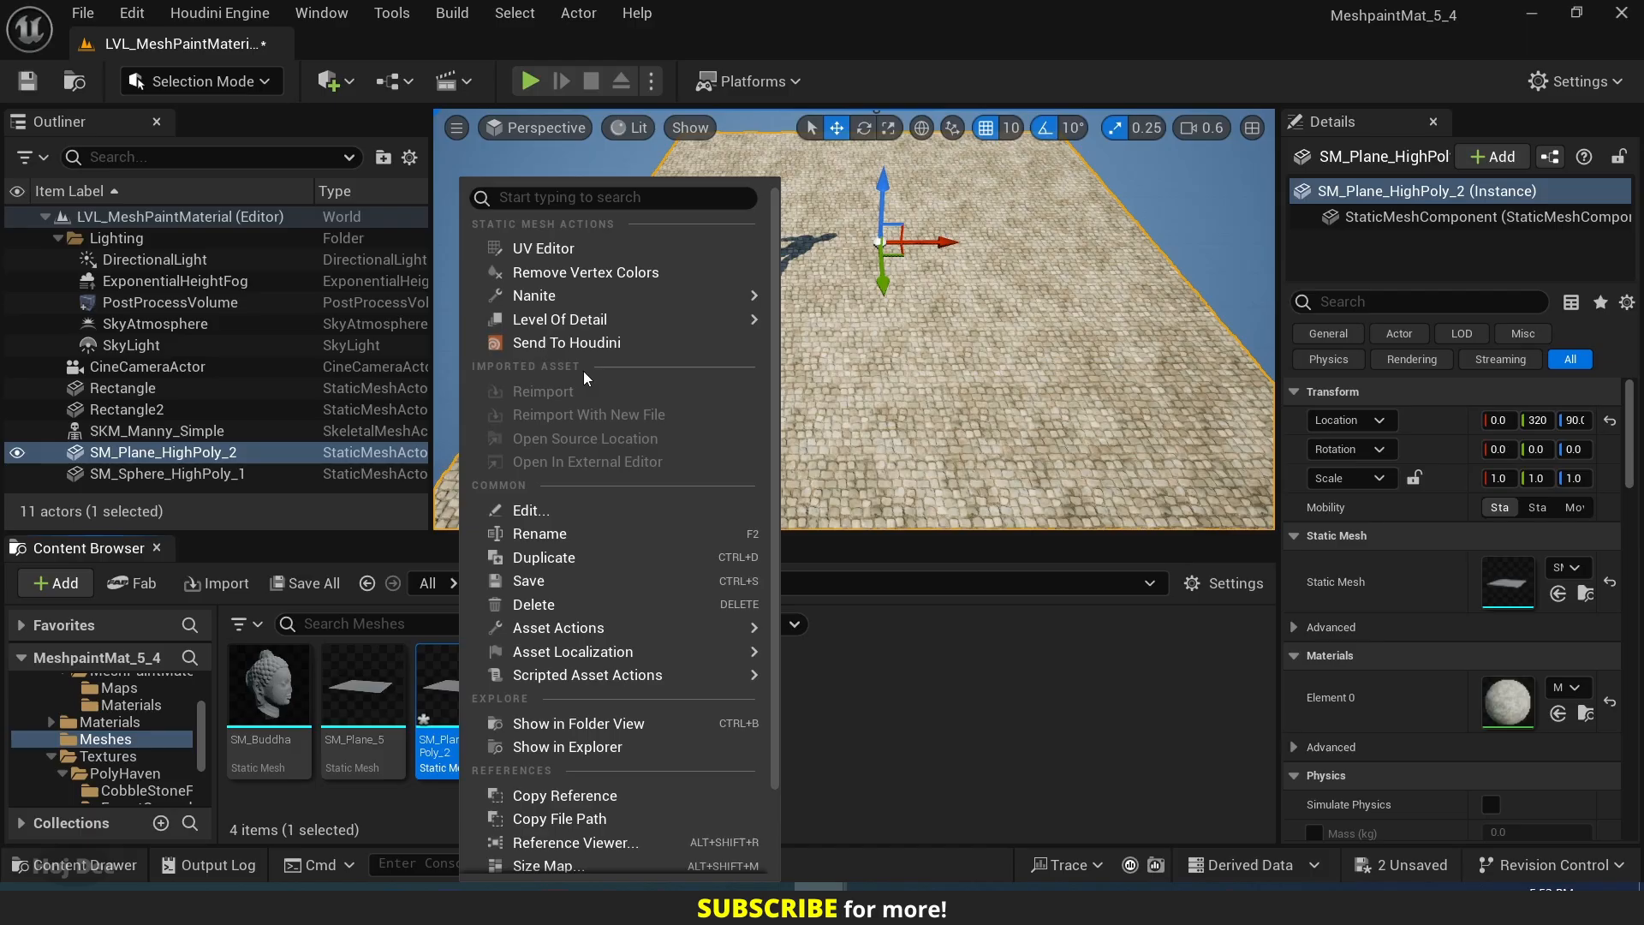
mouse_move(573, 310)
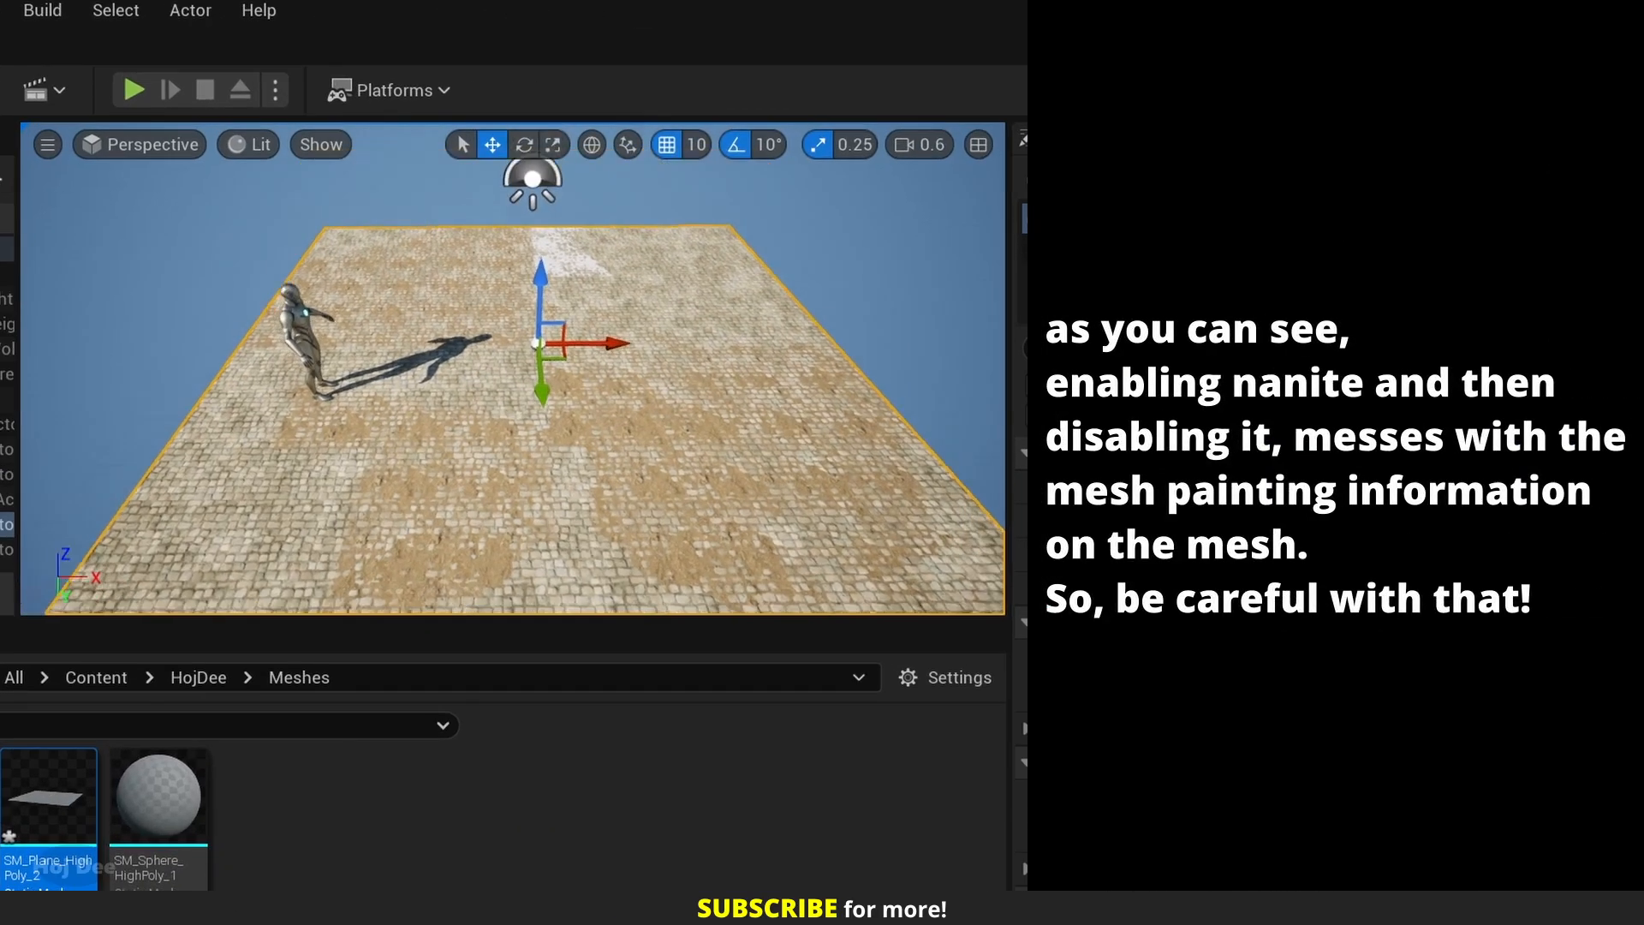
left_click_drag(871, 151, 875, 114)
right_click_drag(478, 377, 446, 500)
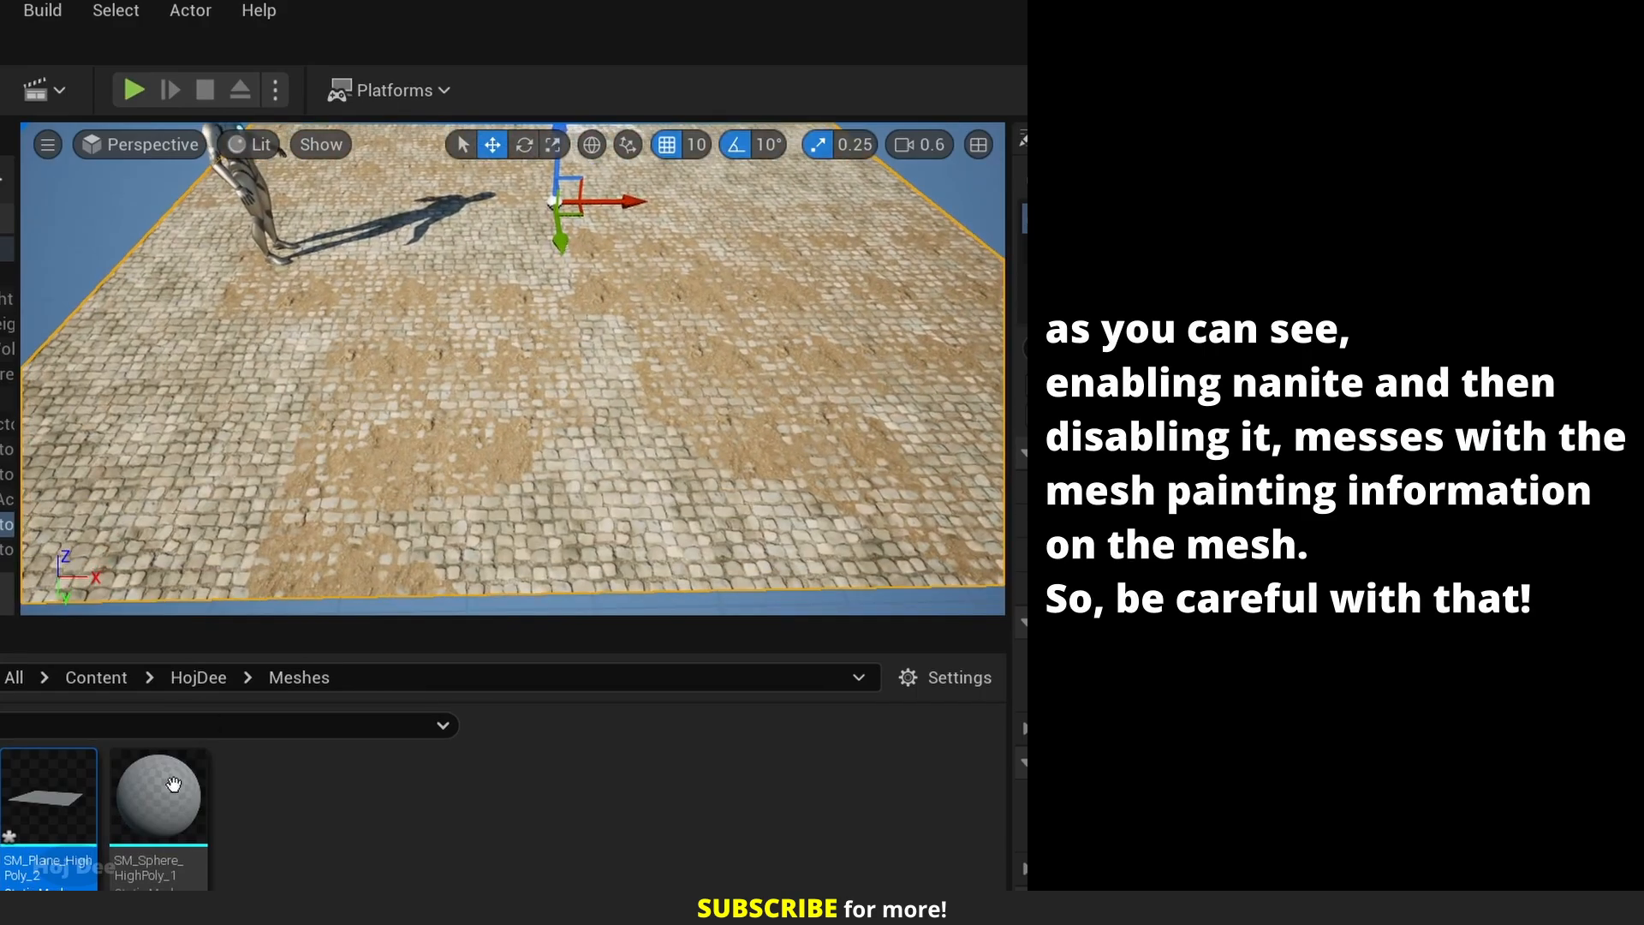
mouse_move(550, 471)
right_mouse_down()
mouse_move(488, 449)
mouse_move(501, 471)
mouse_move(317, 444)
mouse_move(369, 492)
mouse_move(411, 484)
mouse_move(385, 450)
mouse_move(300, 451)
mouse_move(240, 424)
mouse_move(218, 441)
mouse_move(310, 435)
right_mouse_up()
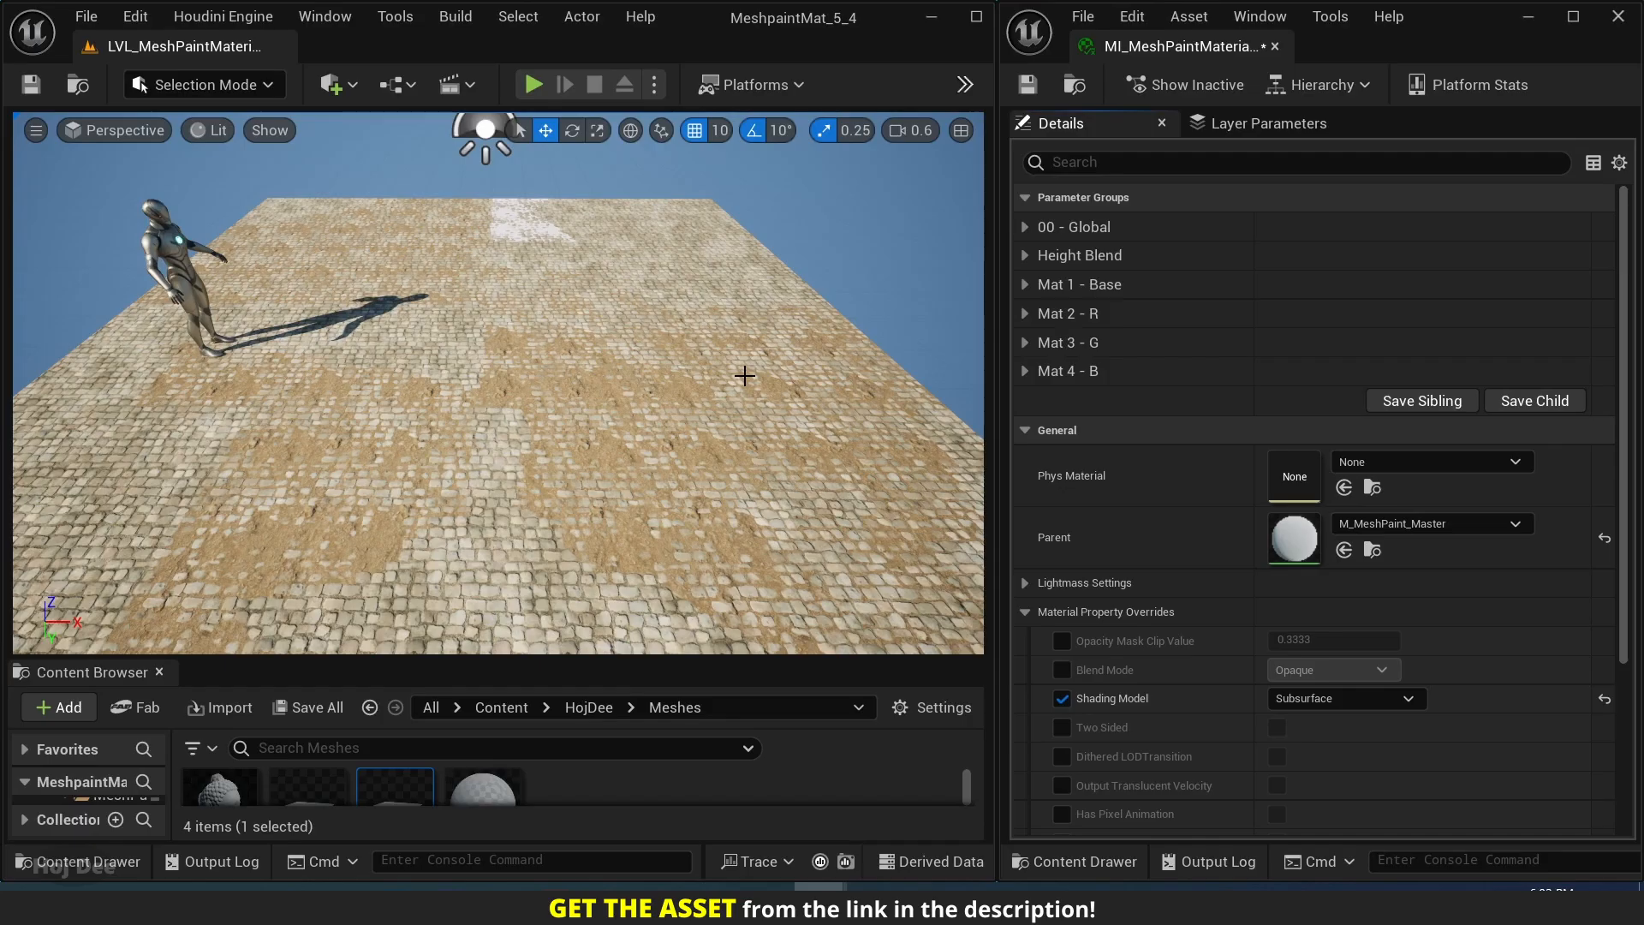
Enable all four Height Blend Contrast overrides in the material instance: Mat 1 & 2, Mat 3, Mat 4 and Weathering.
left_click(1022, 255)
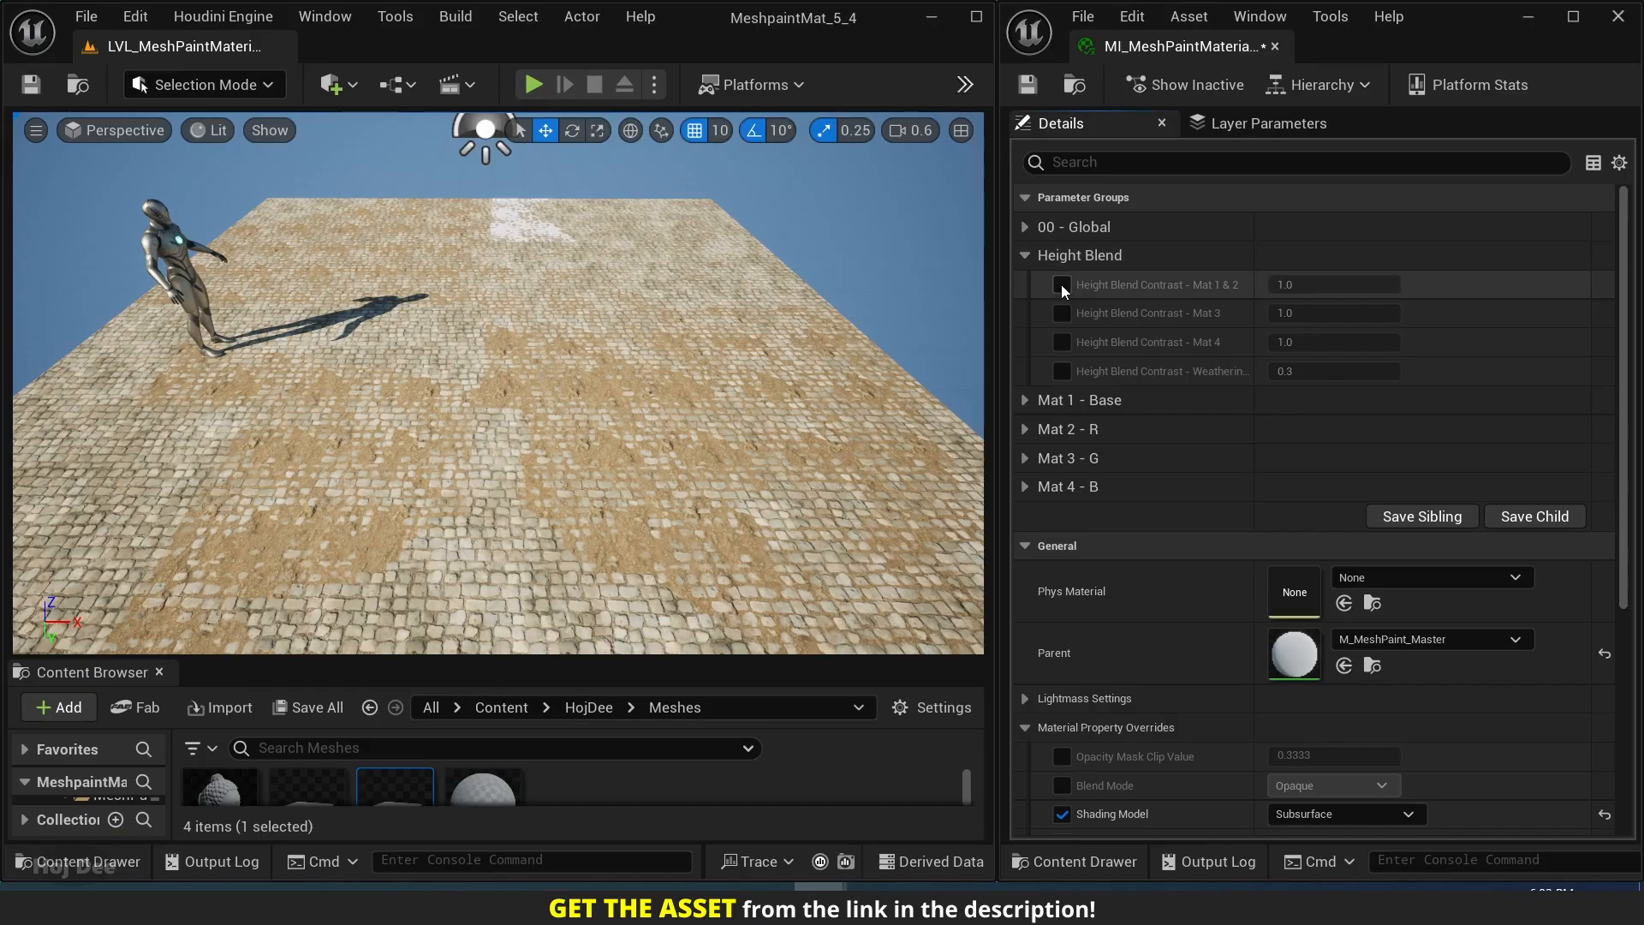
left_click(1061, 312)
left_click(1061, 341)
left_click(1062, 371)
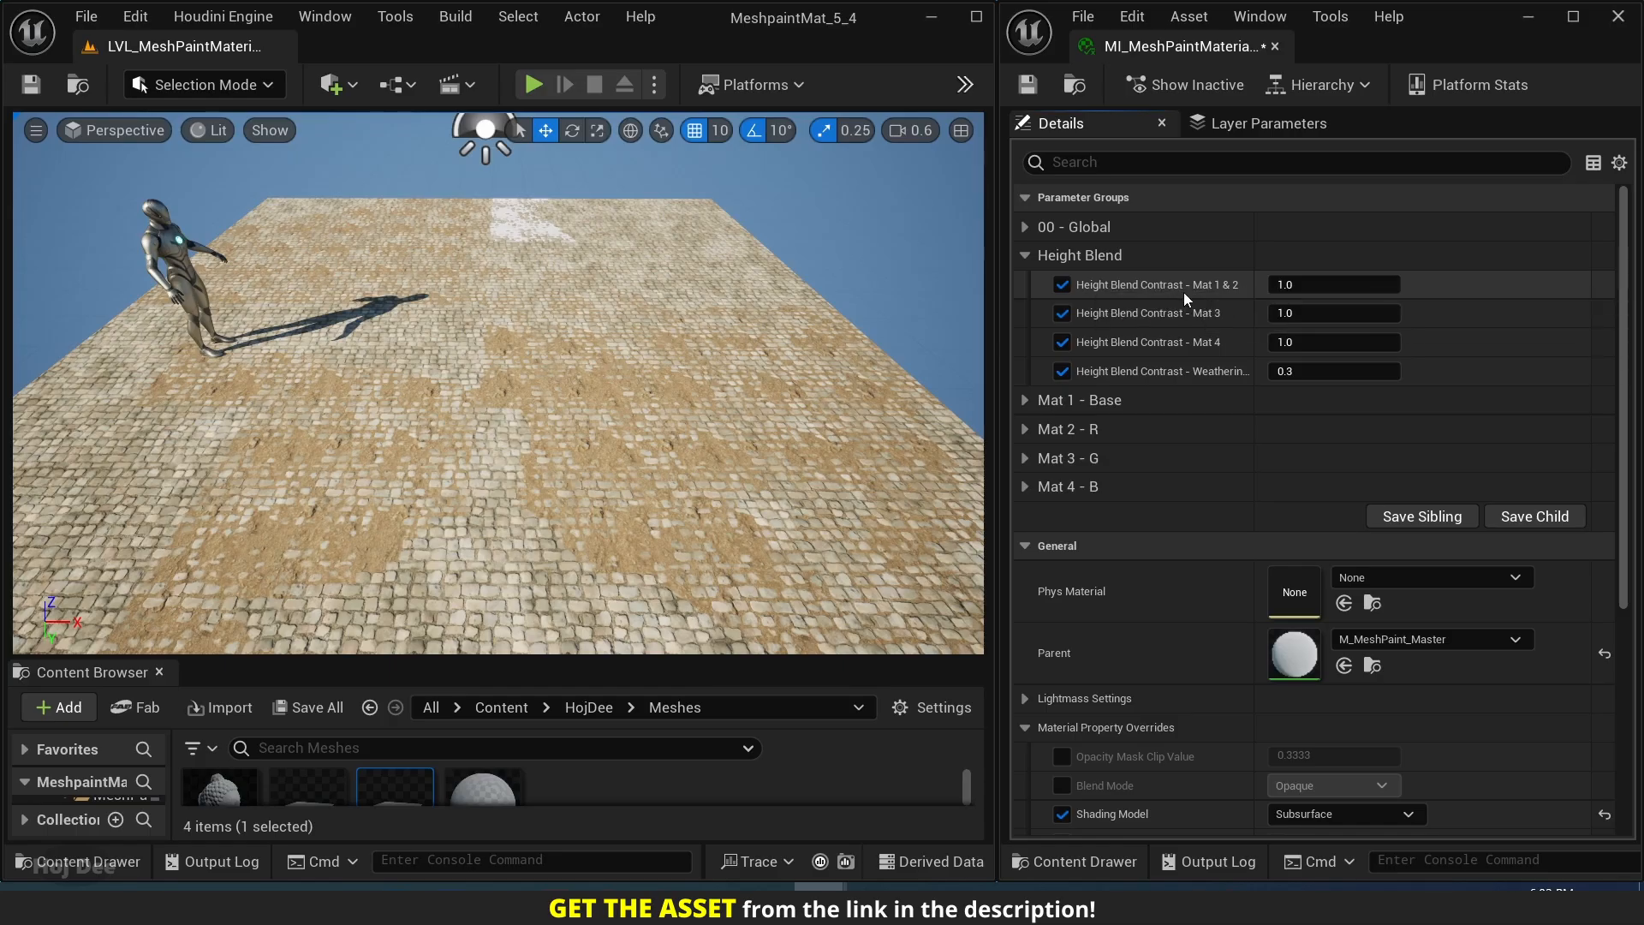
Compare Height Blend Contrast - Mat 1 & 2 at 0, 5 and 1 on the sand patch, and leave it at 0.
right_click_drag(664, 459, 579, 426)
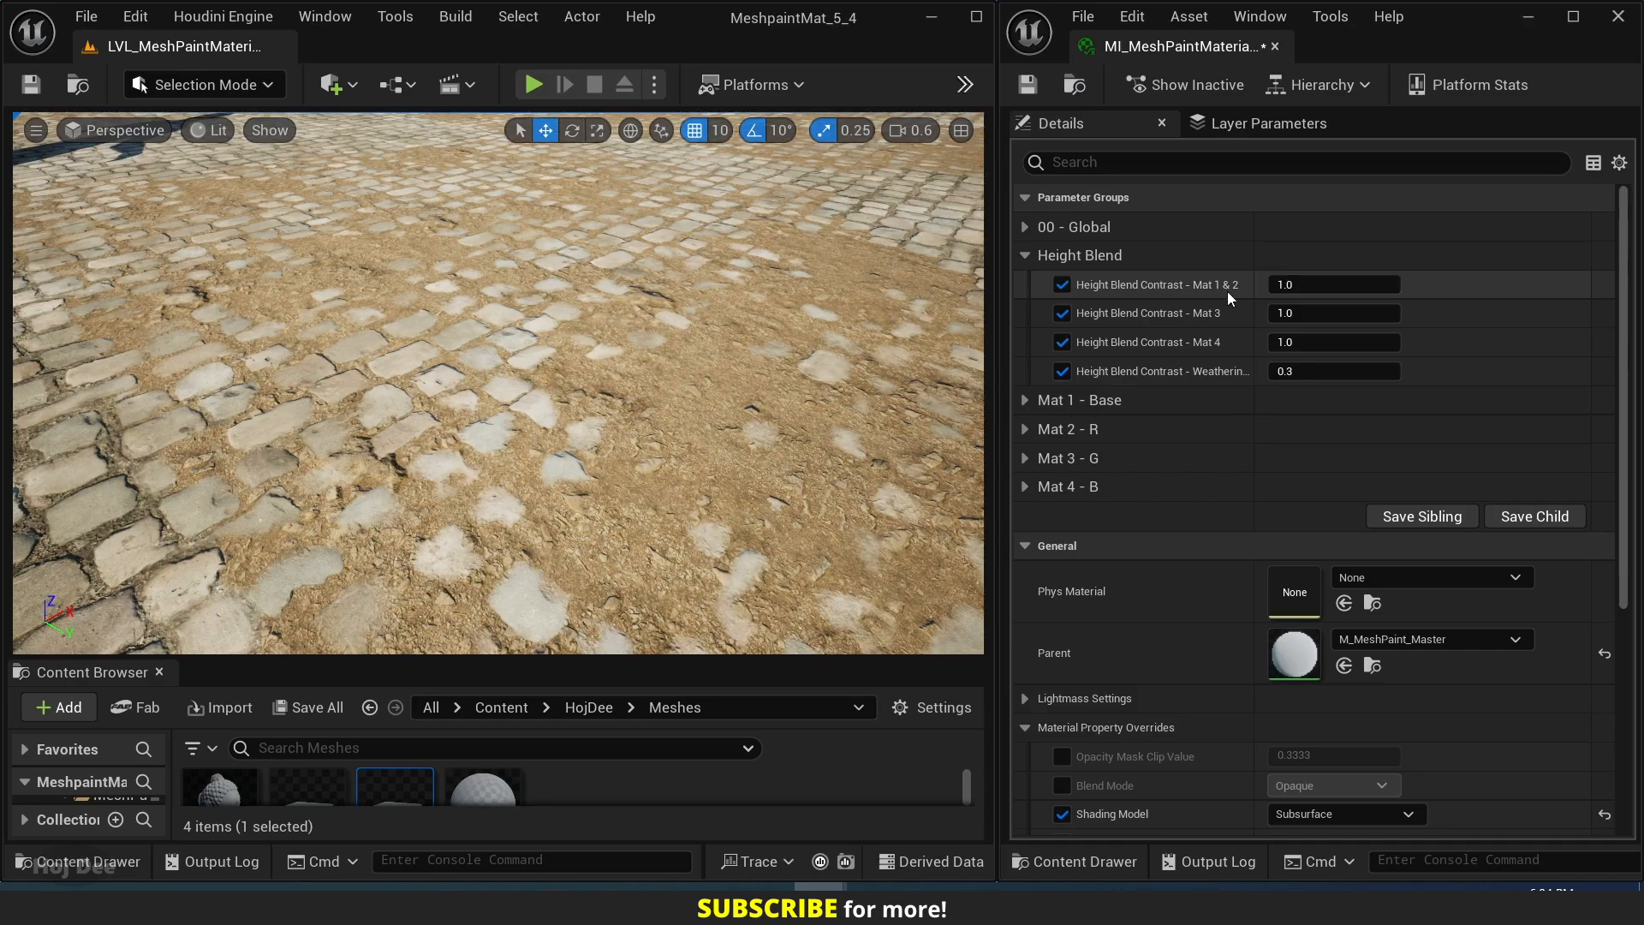
left_click(1276, 286)
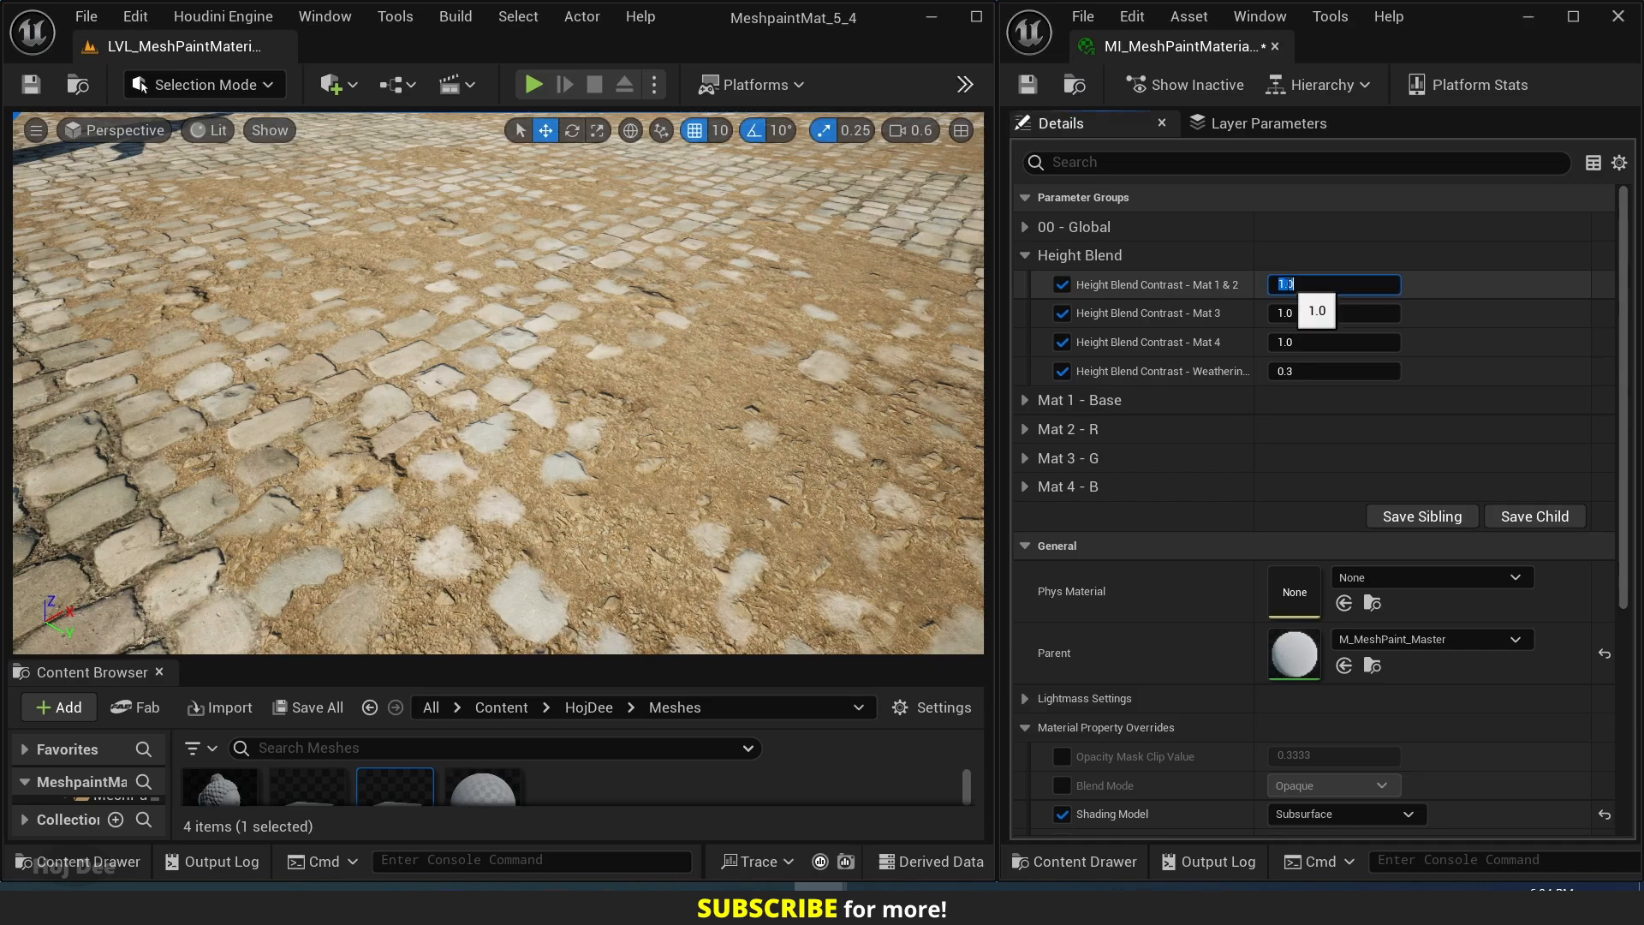
type("0")
key("Return")
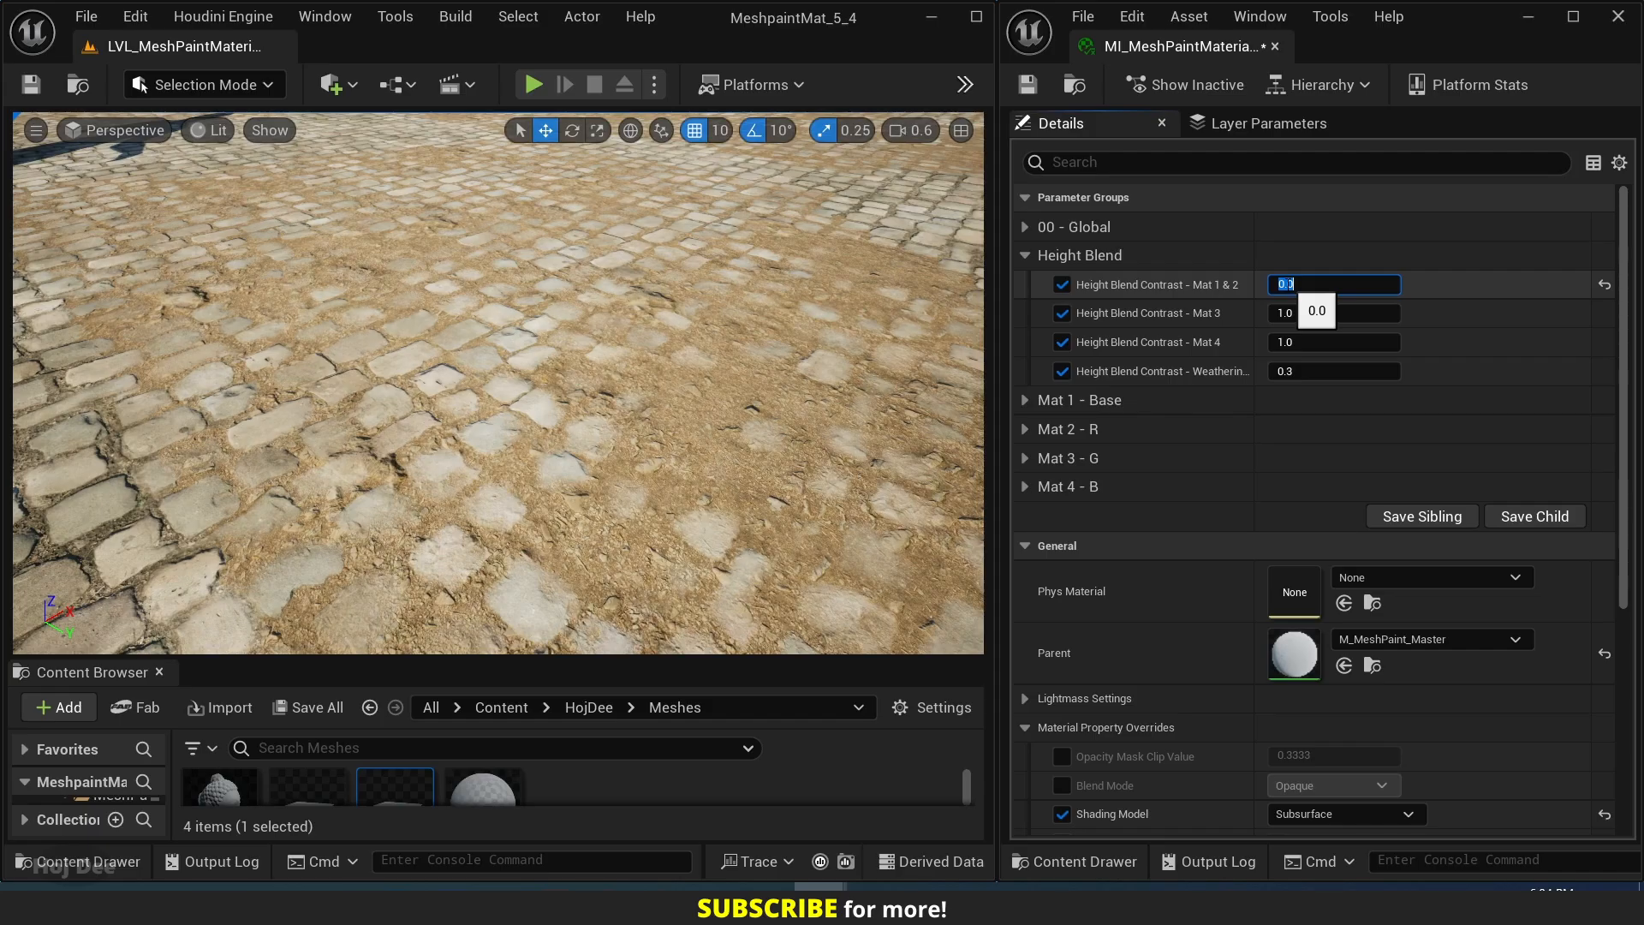
type("5")
key("Return")
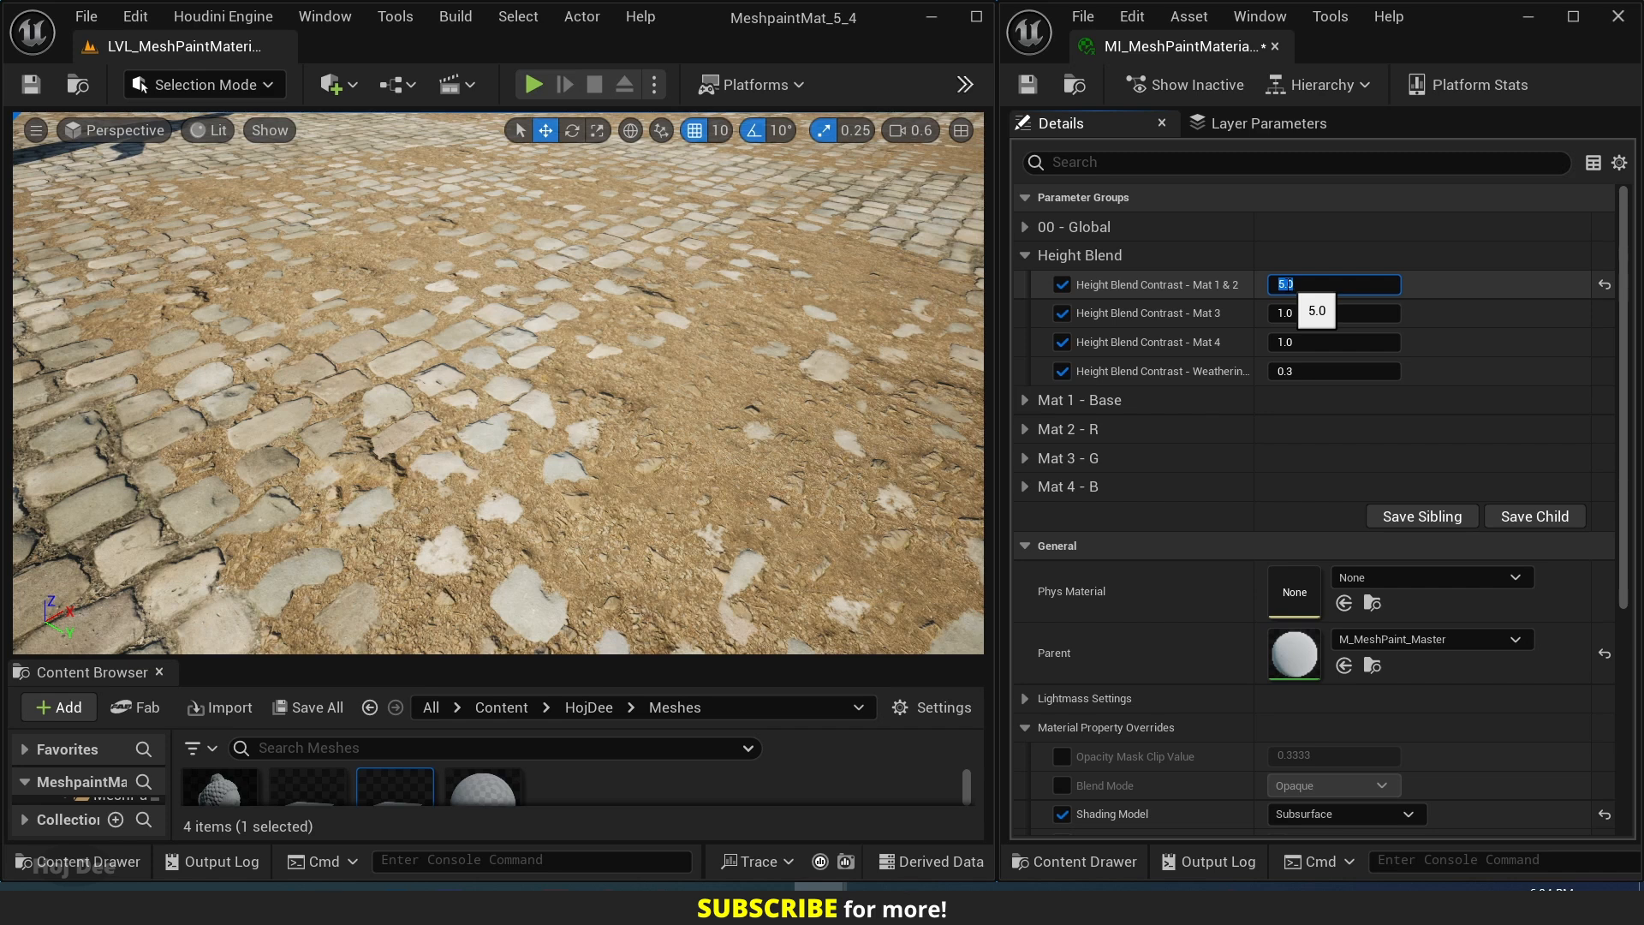
type("1")
key("Return")
type("5")
key("Return")
type("0")
key("Return")
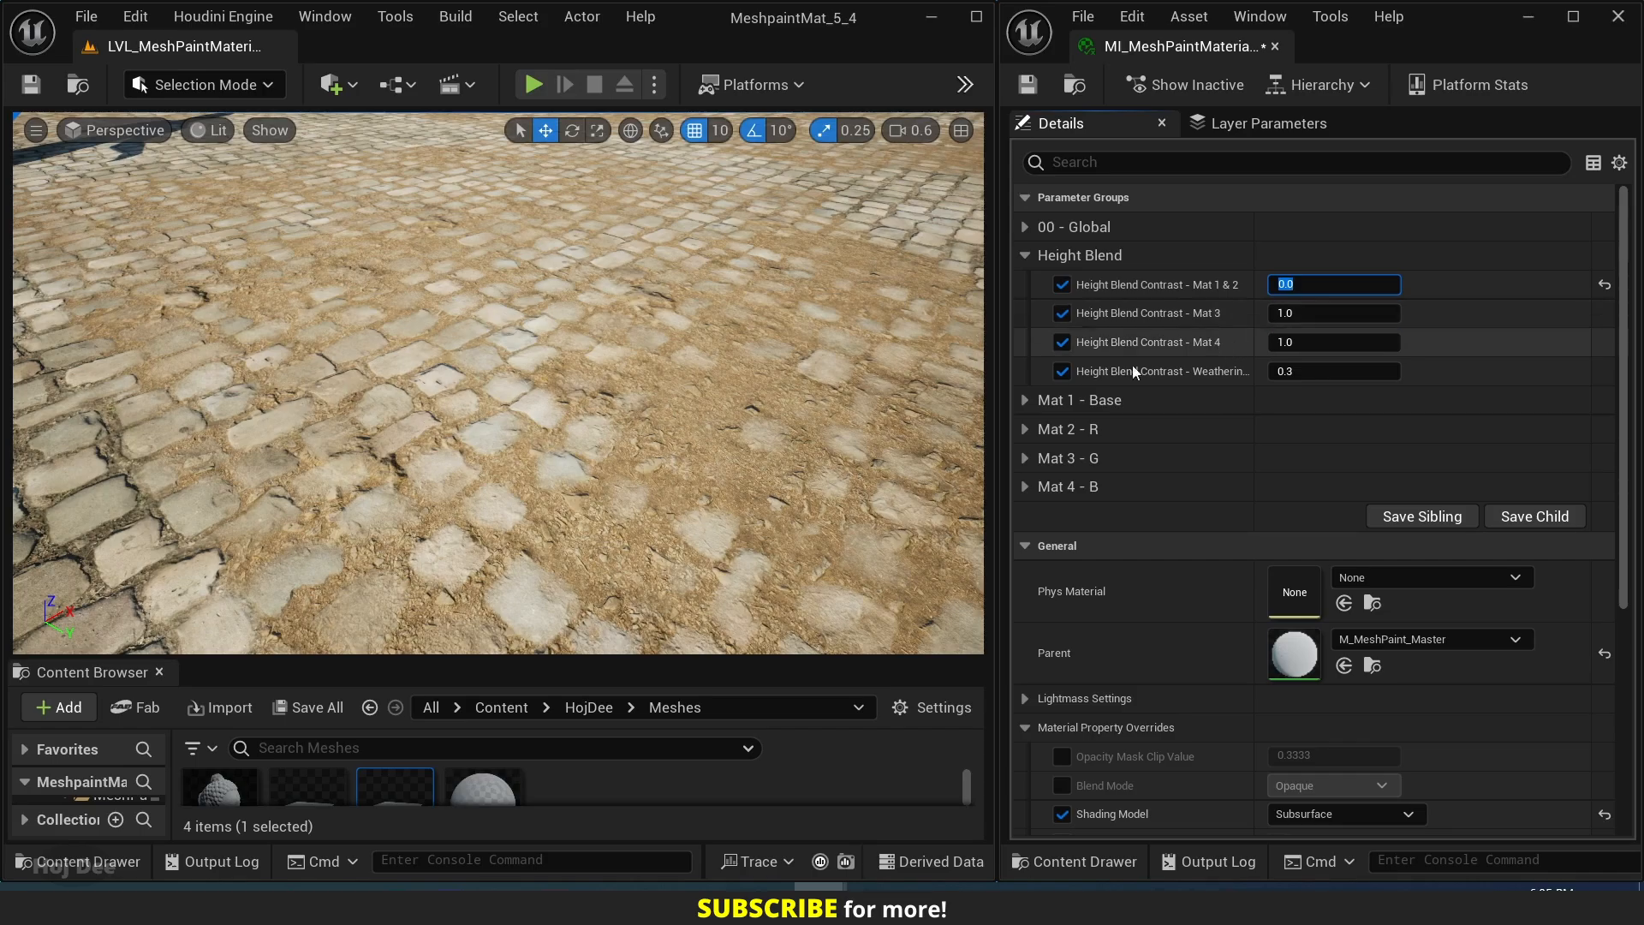
Try Height Blend Contrast - Mat 3 at 0 on the snow patch, and settle on 0.5.
right_click_drag(719, 385, 685, 291)
key("w")
mouse_move(541, 404)
right_mouse_down()
mouse_move(548, 466)
mouse_move(532, 384)
right_mouse_up()
key("a")
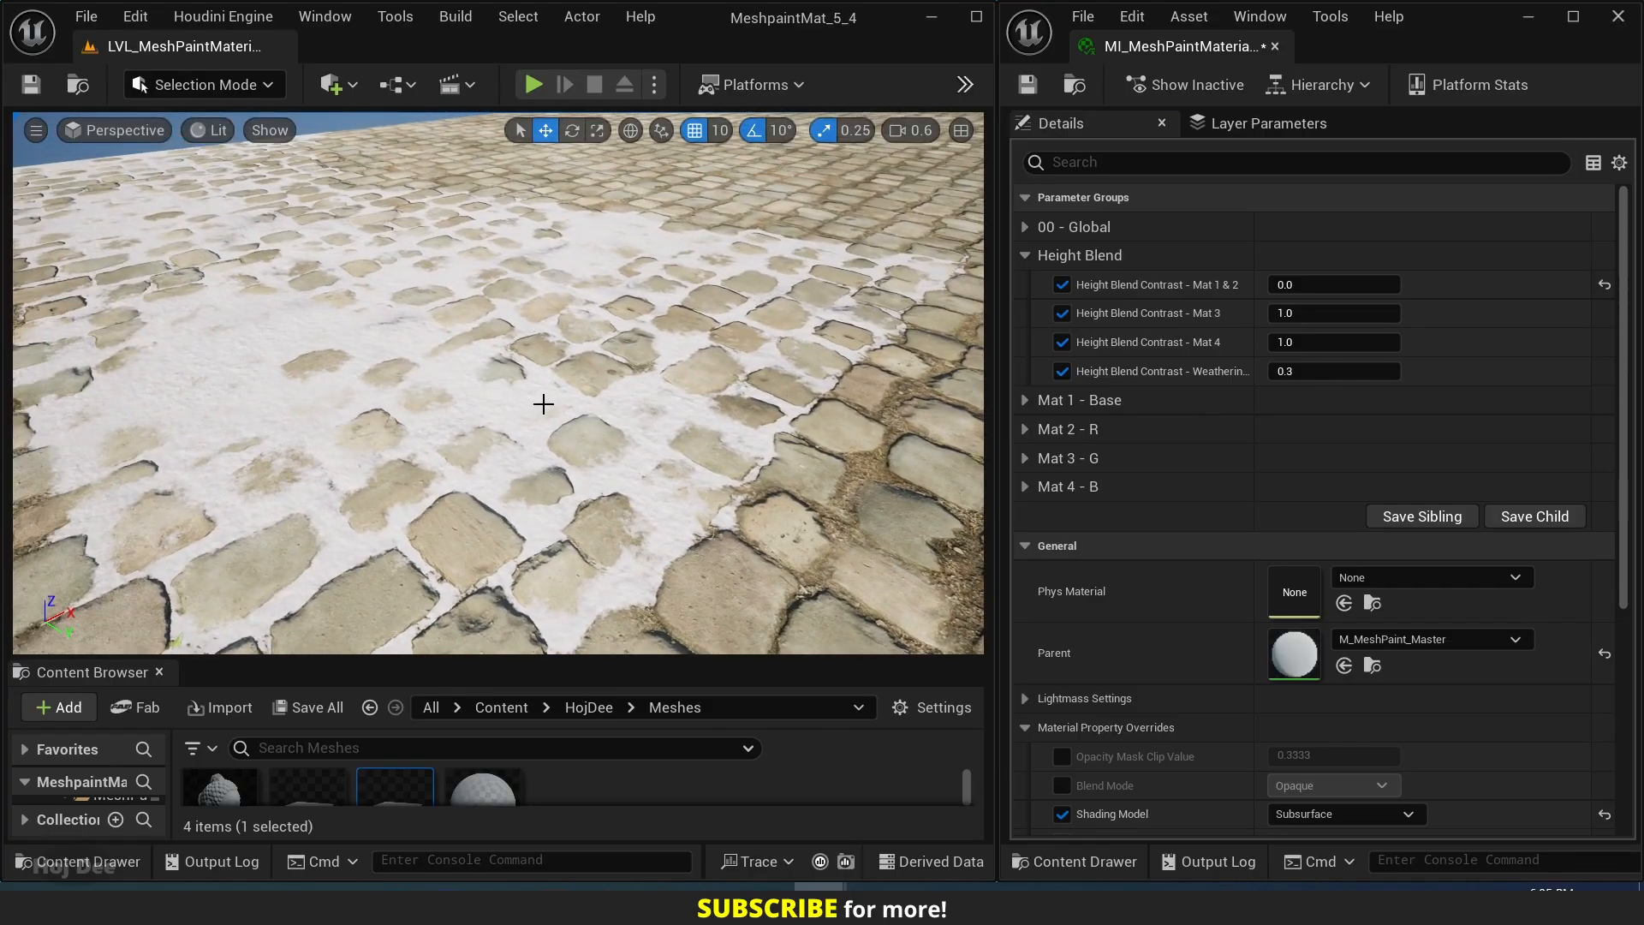
left_click(1303, 315)
type("0")
key("Return")
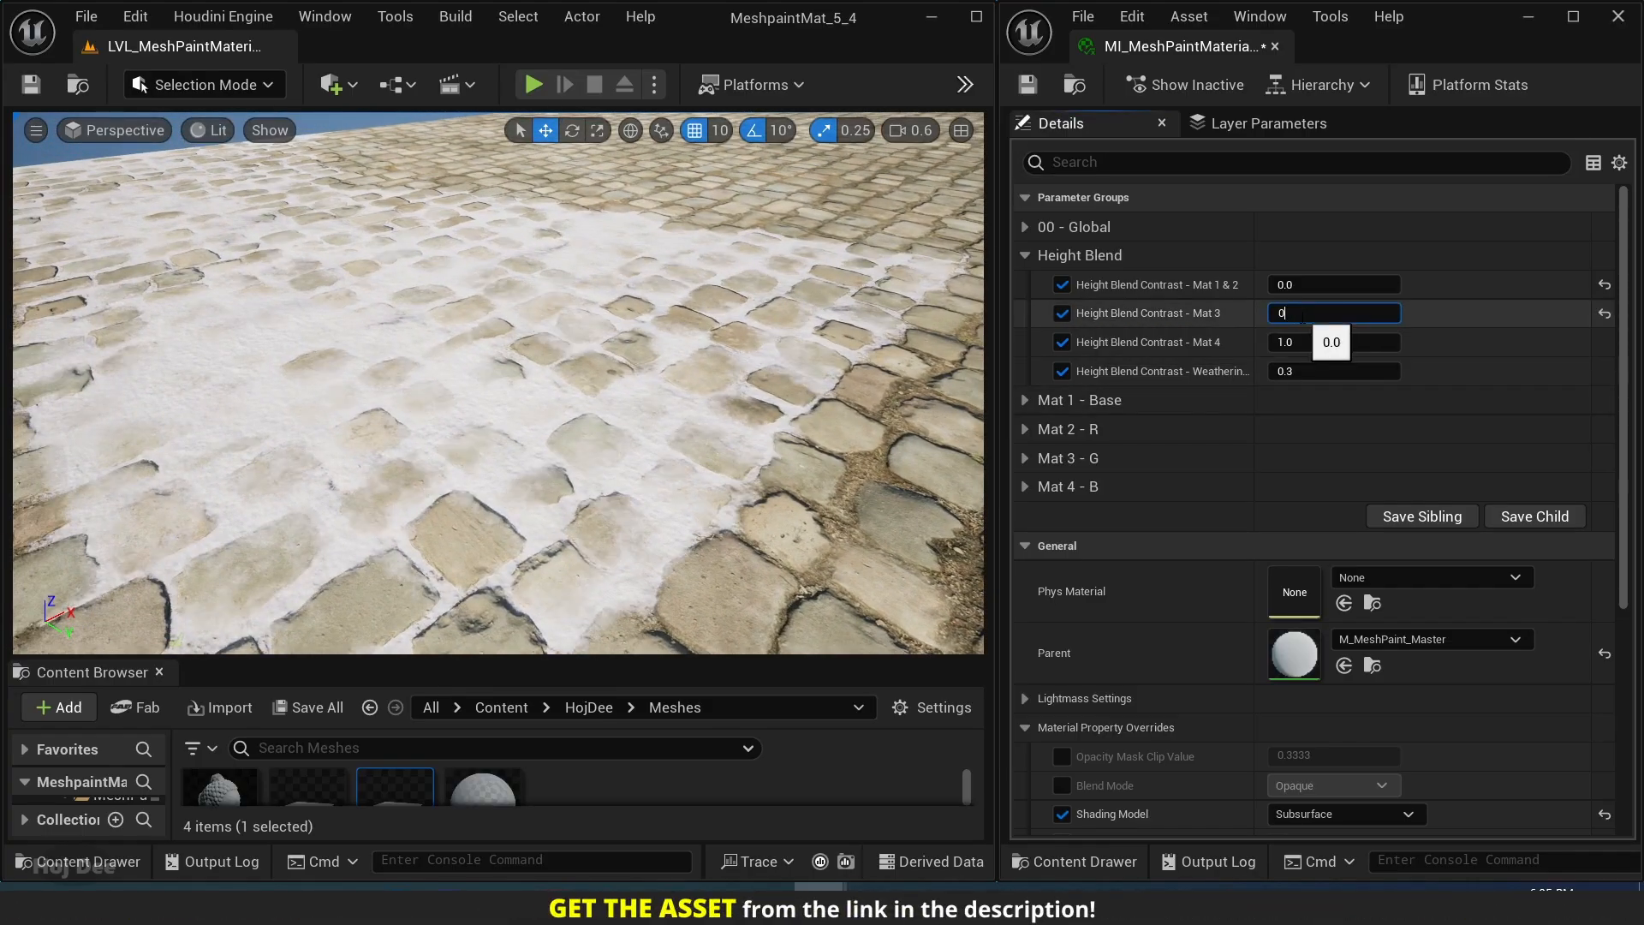
key("Return")
Switch to Mesh Paint mode and activate vertex color painting on the cobblestone plane.
right_click_drag(531, 403, 459, 431)
key("s")
key("w")
key("w")
key("s")
key("d")
key("w")
left_click(204, 84)
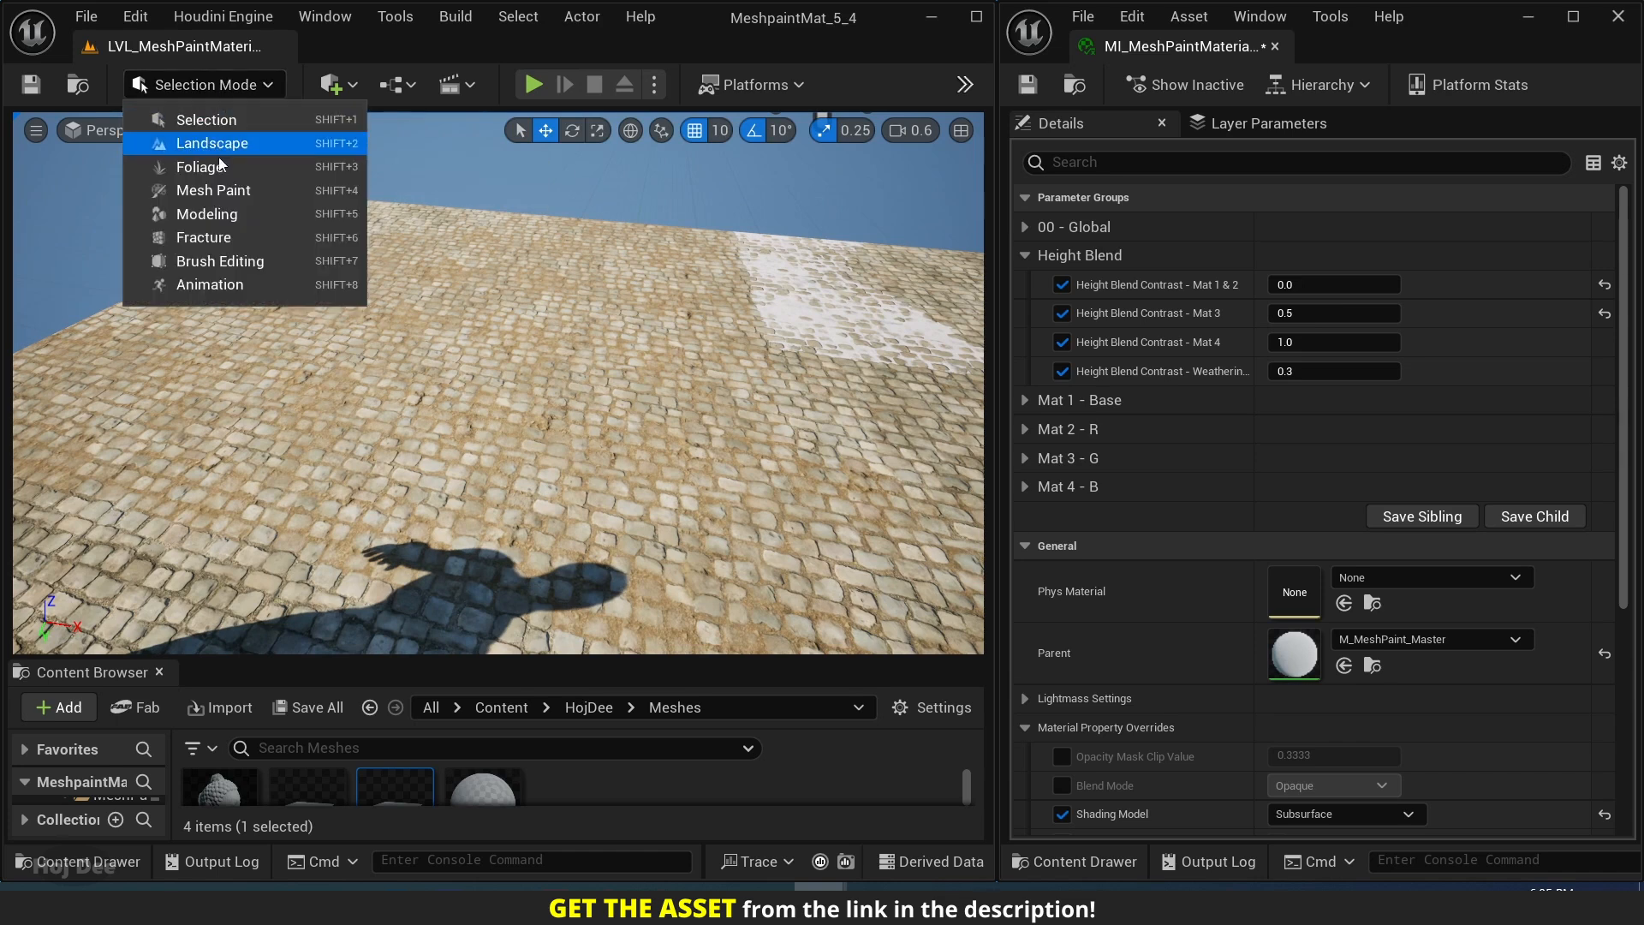
left_click(214, 191)
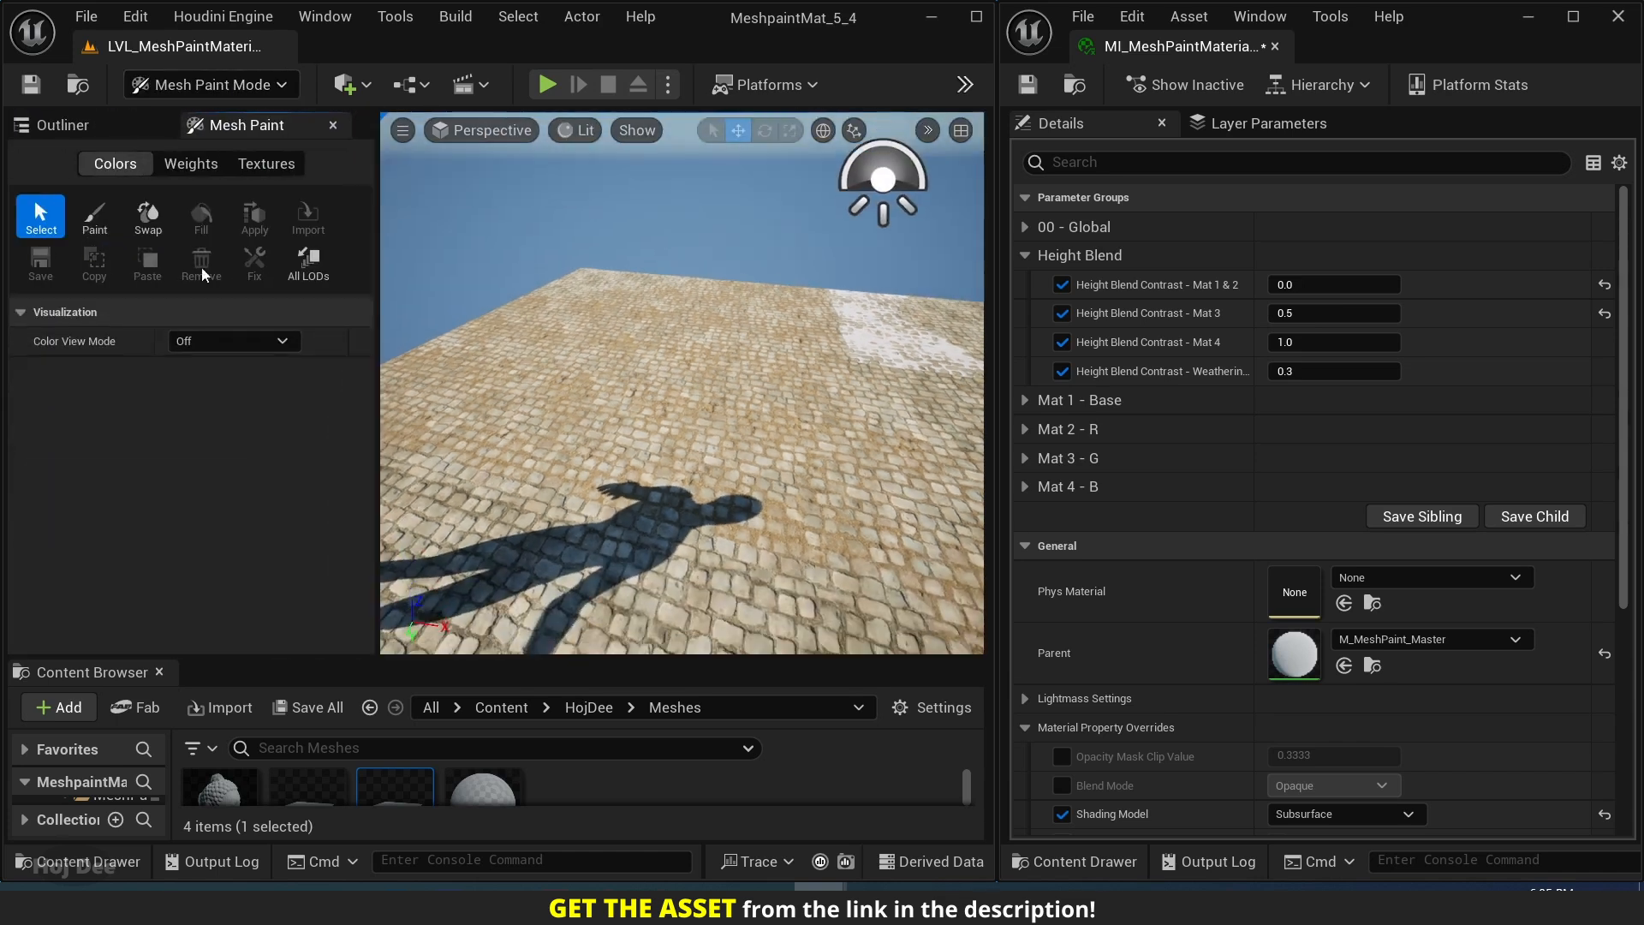
scroll(109, 414, "down", 3)
scroll(106, 415, "down", 2)
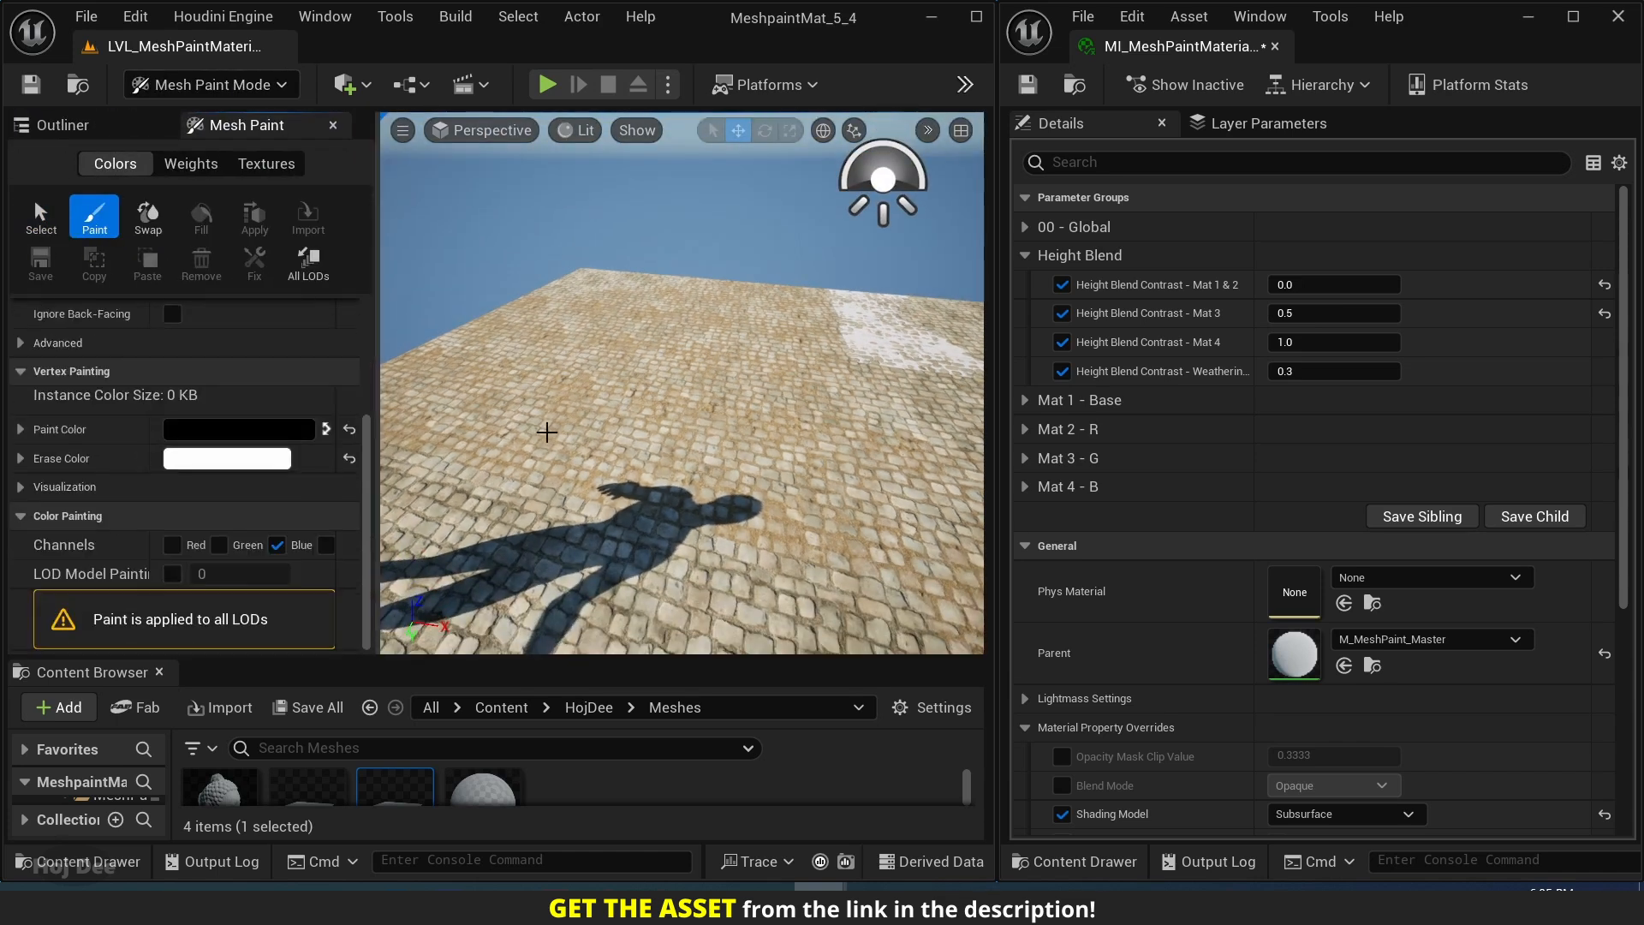
left_click(451, 379)
left_click(451, 379)
left_click(92, 224)
Paint a rubble patch on the plane's blue channel with a 0.17064 brush at 0.2 strength, and return to Selection mode.
right_click_drag(668, 364, 620, 390)
key("w")
mouse_move(558, 451)
left_mouse_down()
mouse_move(646, 393)
mouse_move(609, 447)
left_mouse_up()
scroll(223, 518, "up", 3)
left_click_drag(178, 368, 183, 370)
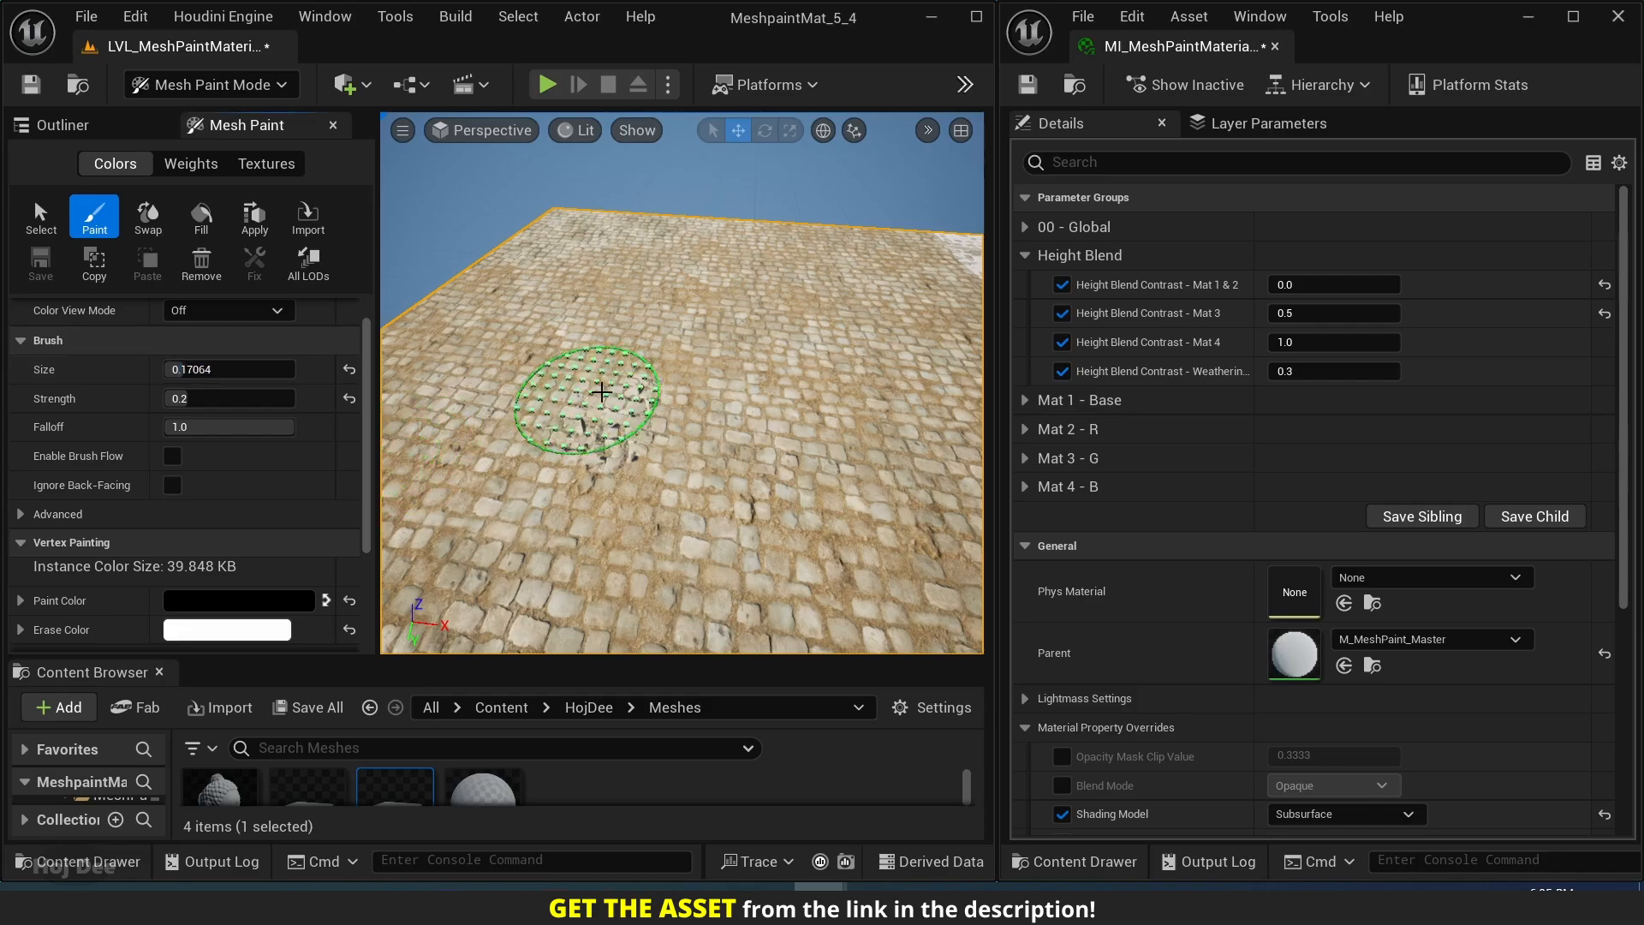
left_click_drag(589, 399, 596, 373)
mouse_move(537, 326)
left_mouse_down()
mouse_move(550, 366)
mouse_move(734, 411)
mouse_move(532, 459)
mouse_move(713, 493)
left_mouse_up()
mouse_move(713, 494)
right_mouse_down()
mouse_move(733, 448)
mouse_move(732, 505)
mouse_move(769, 456)
right_mouse_up()
key("shift+1")
key("w")
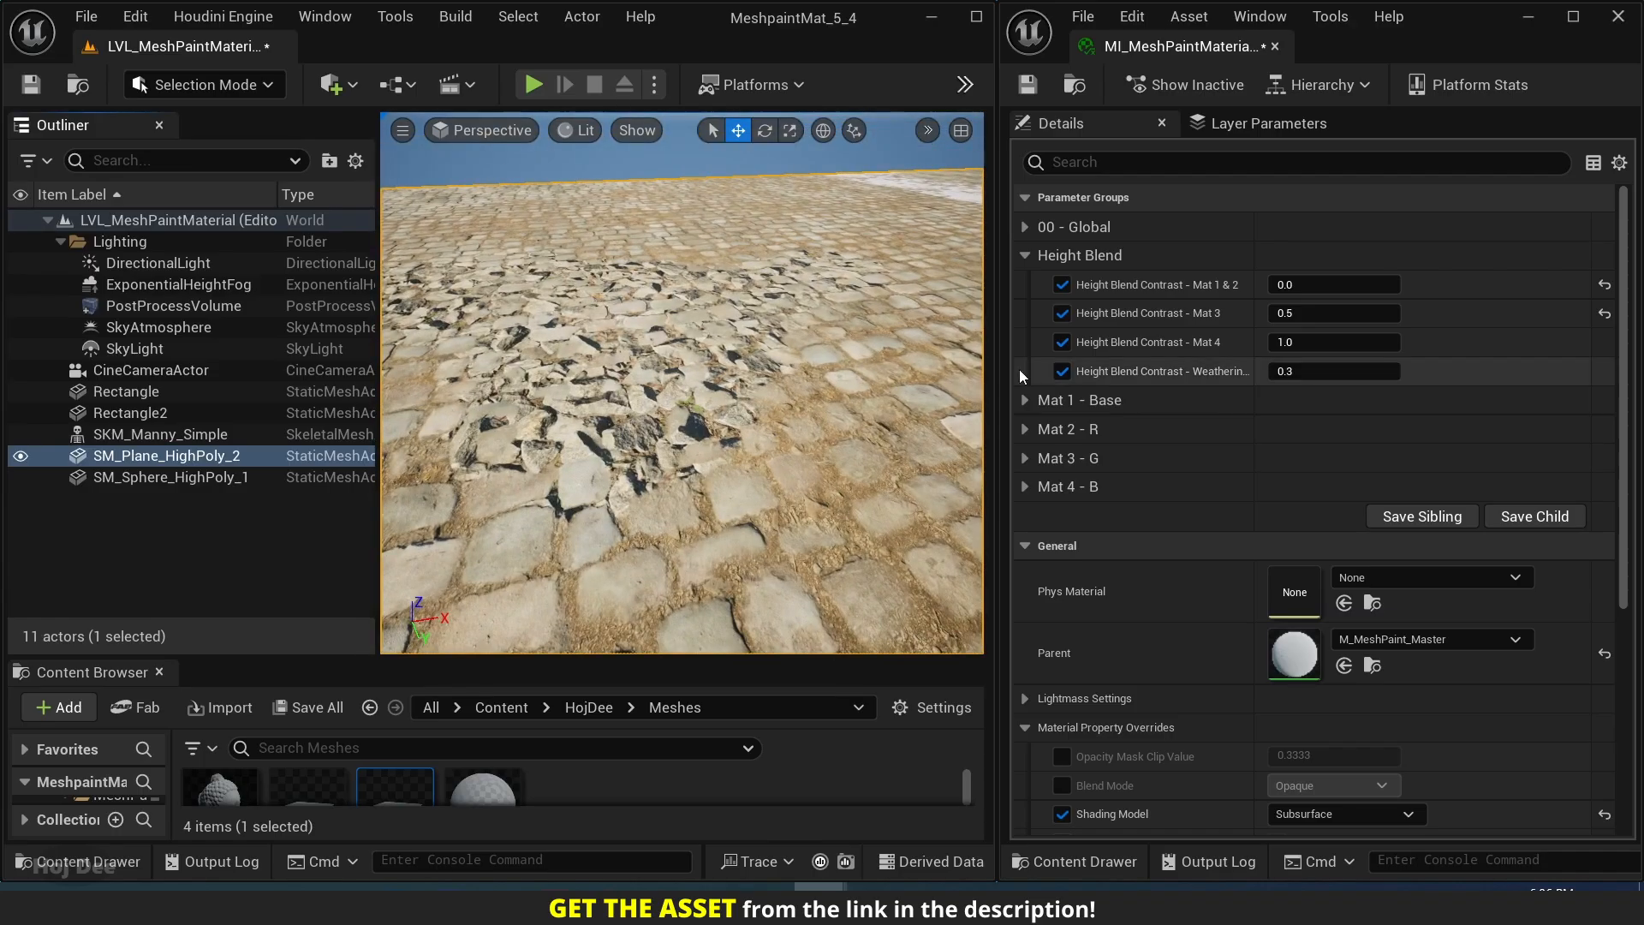
Try Height Blend Contrast - Mat 4 at 0 on the rubble patch, and restore it to 1.
left_click(1306, 343)
type("0")
key("Return")
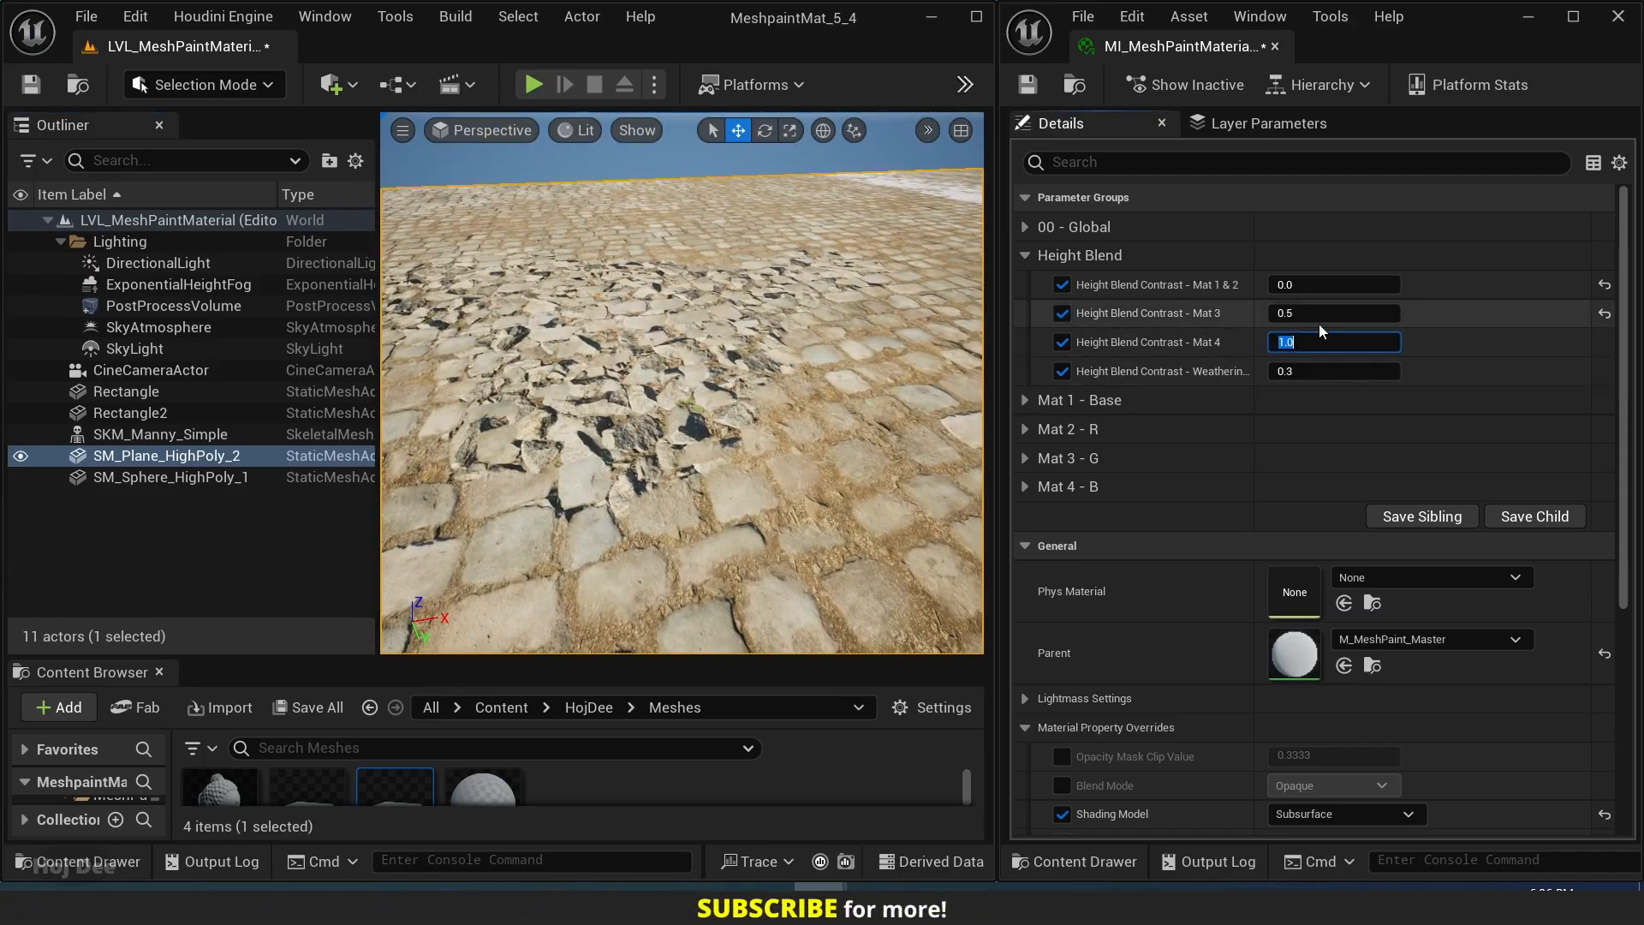
type("1")
key("Return")
Test Height Blend Contrast - Weathering - Mat 1 on the bare cobblestones, raising it in whole steps from 2 to 8.
left_click_drag(1256, 342, 1311, 343)
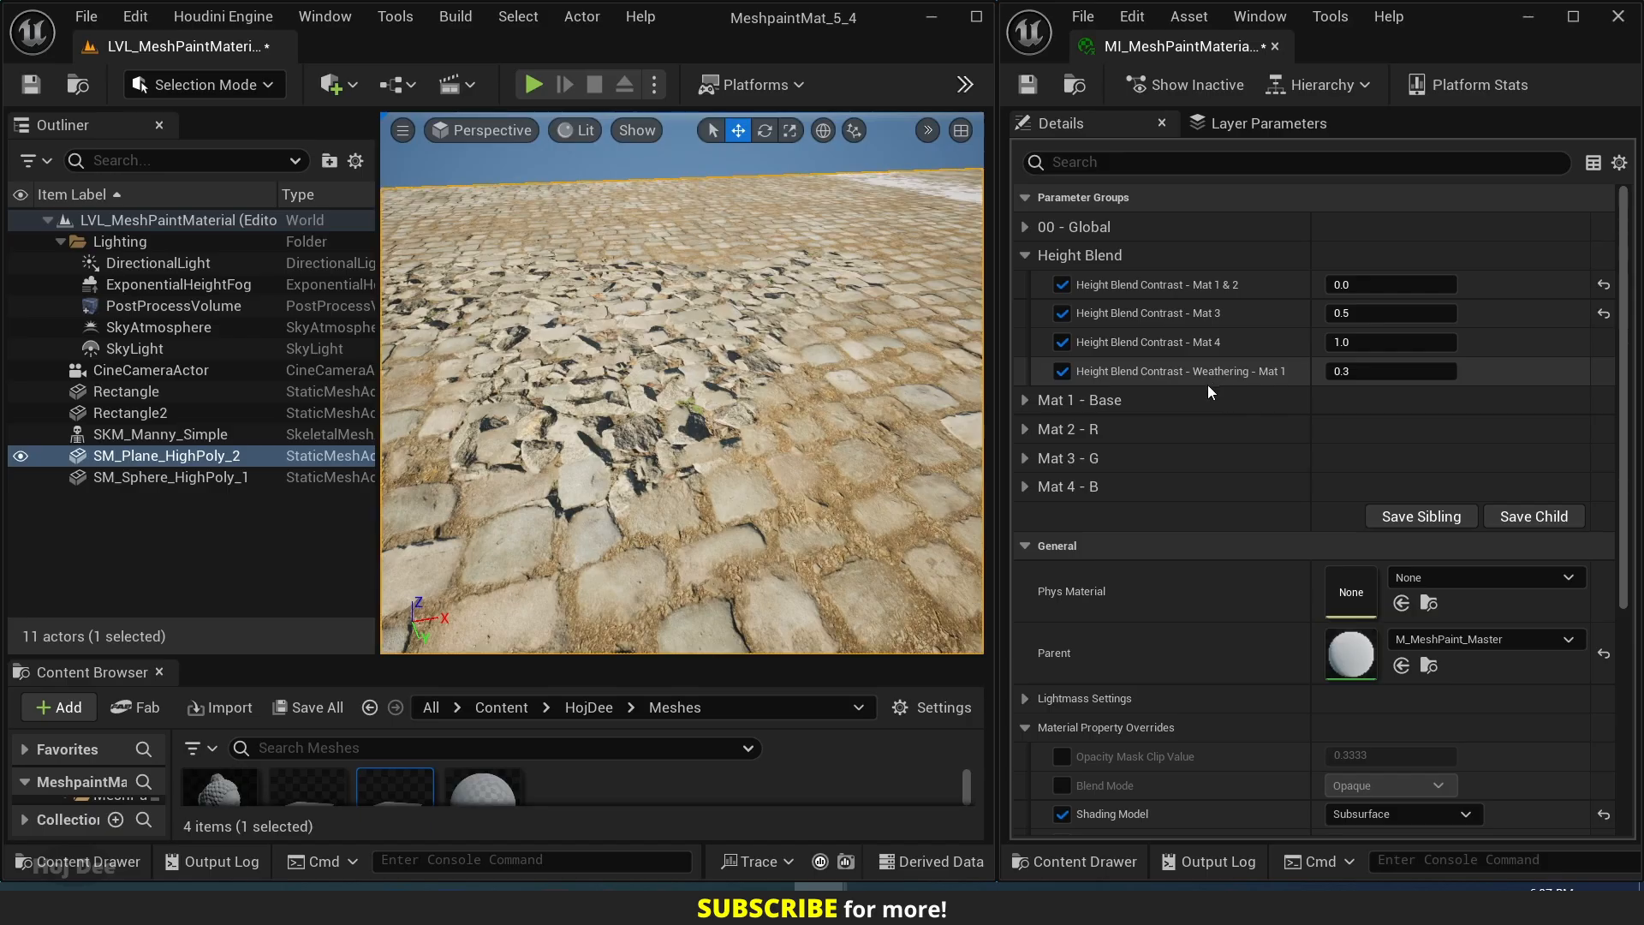
right_click_drag(737, 386, 929, 419)
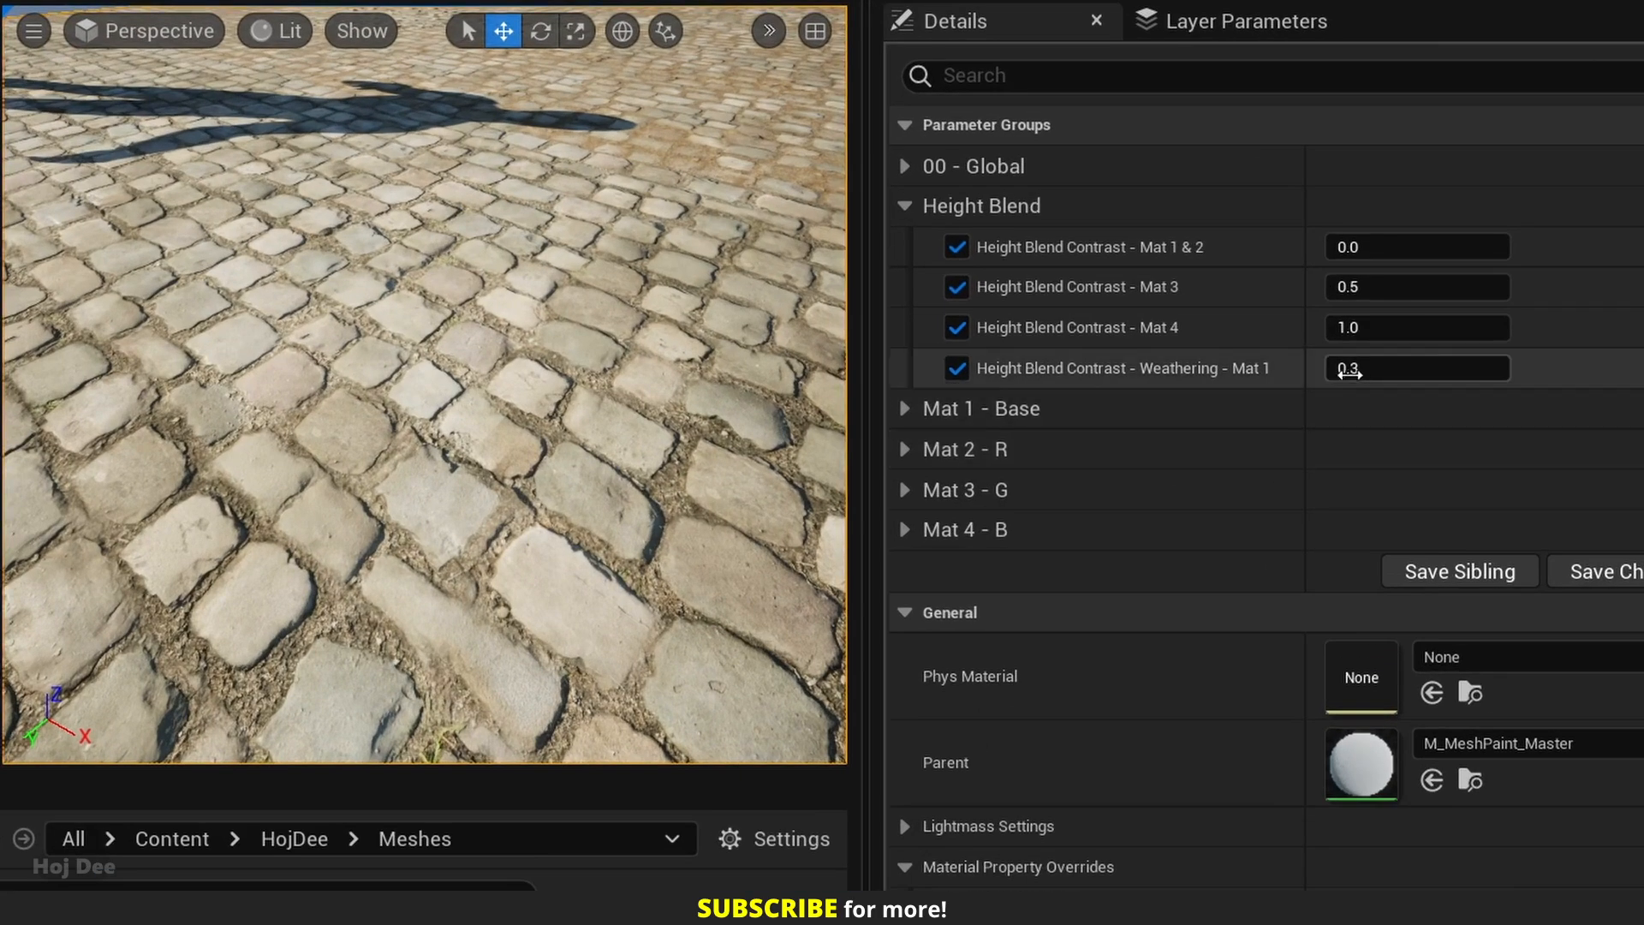
left_click(1345, 371)
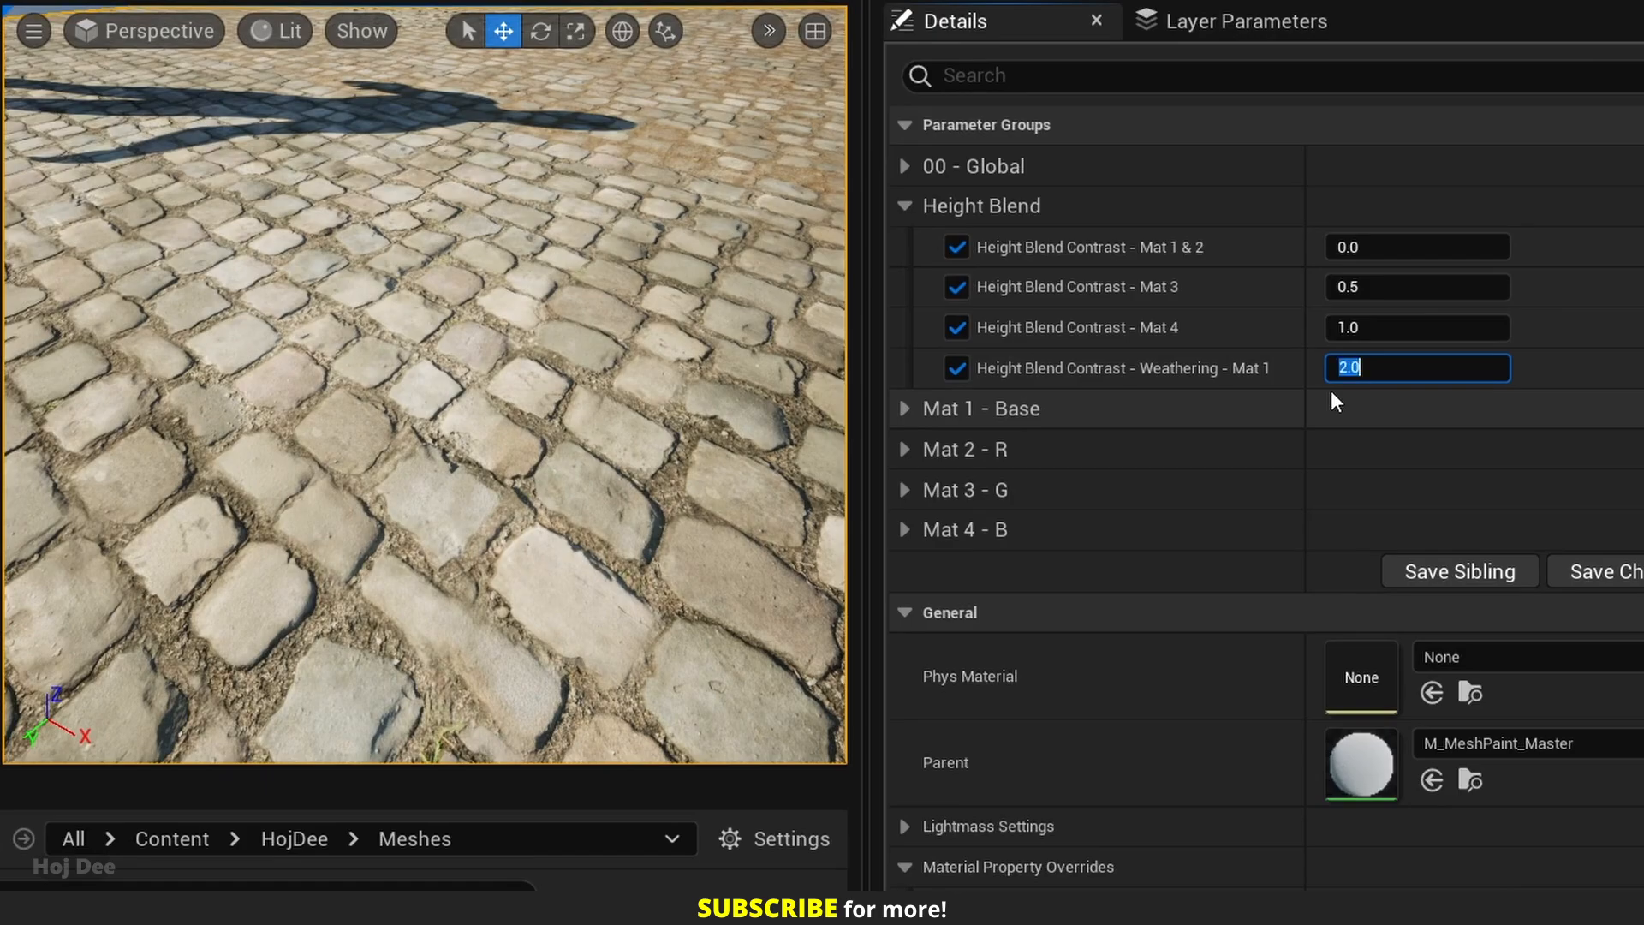
type("3")
key("Return")
type("4")
key("Return")
type("5")
key("Return")
type("6")
key("Return")
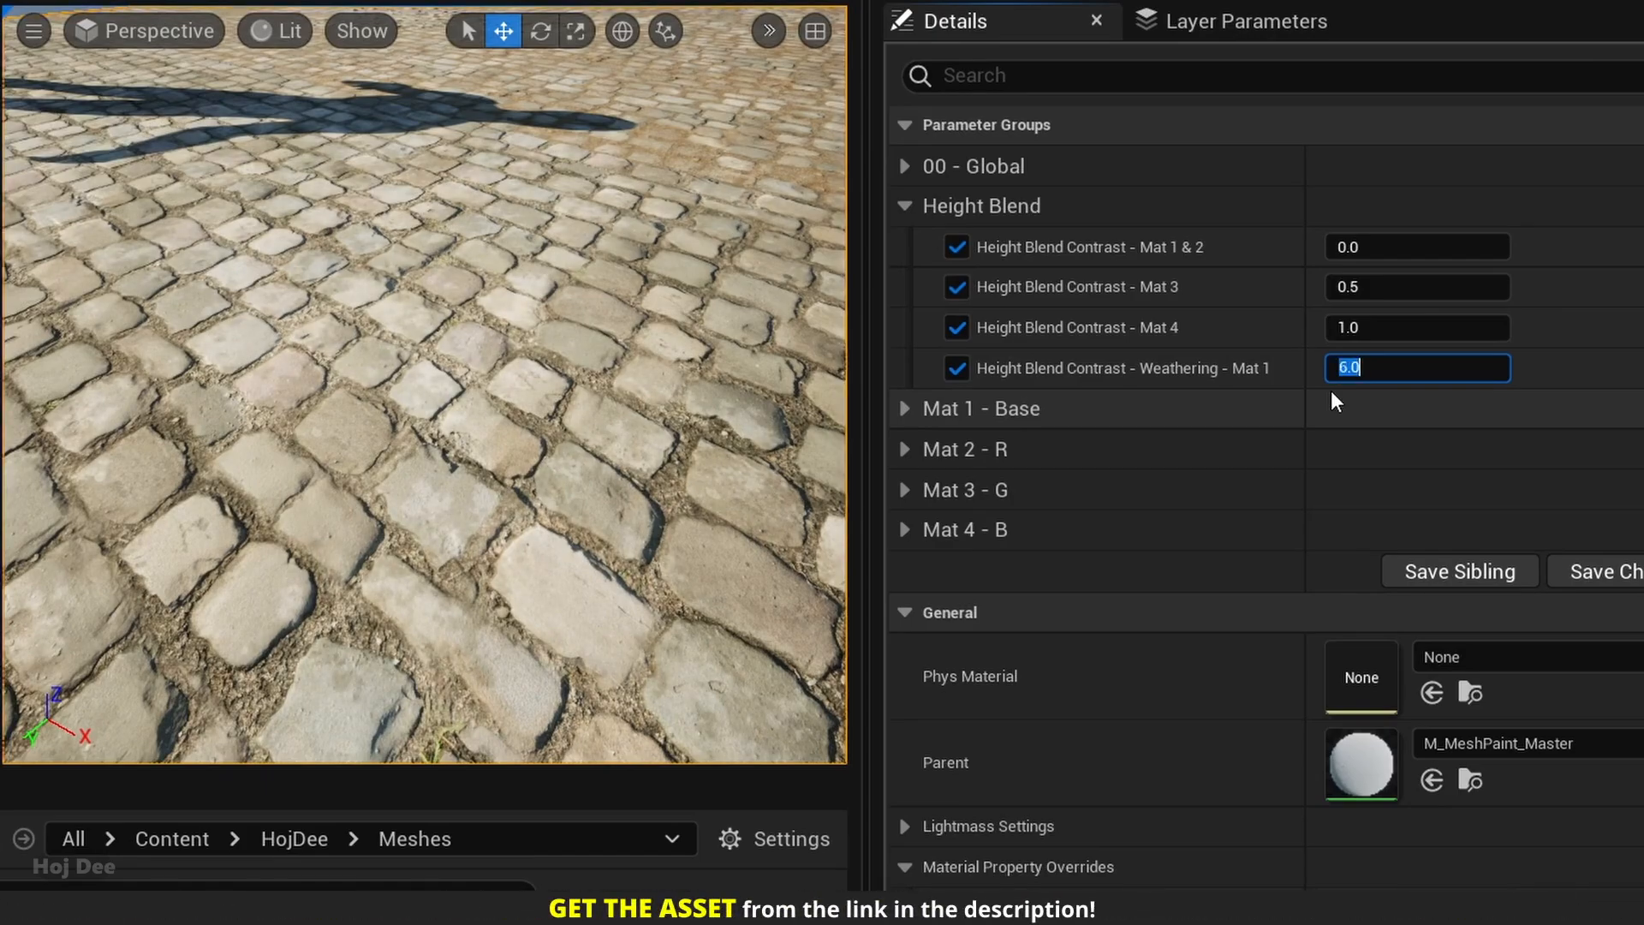
type("7")
key("Return")
type("8")
key("Return")
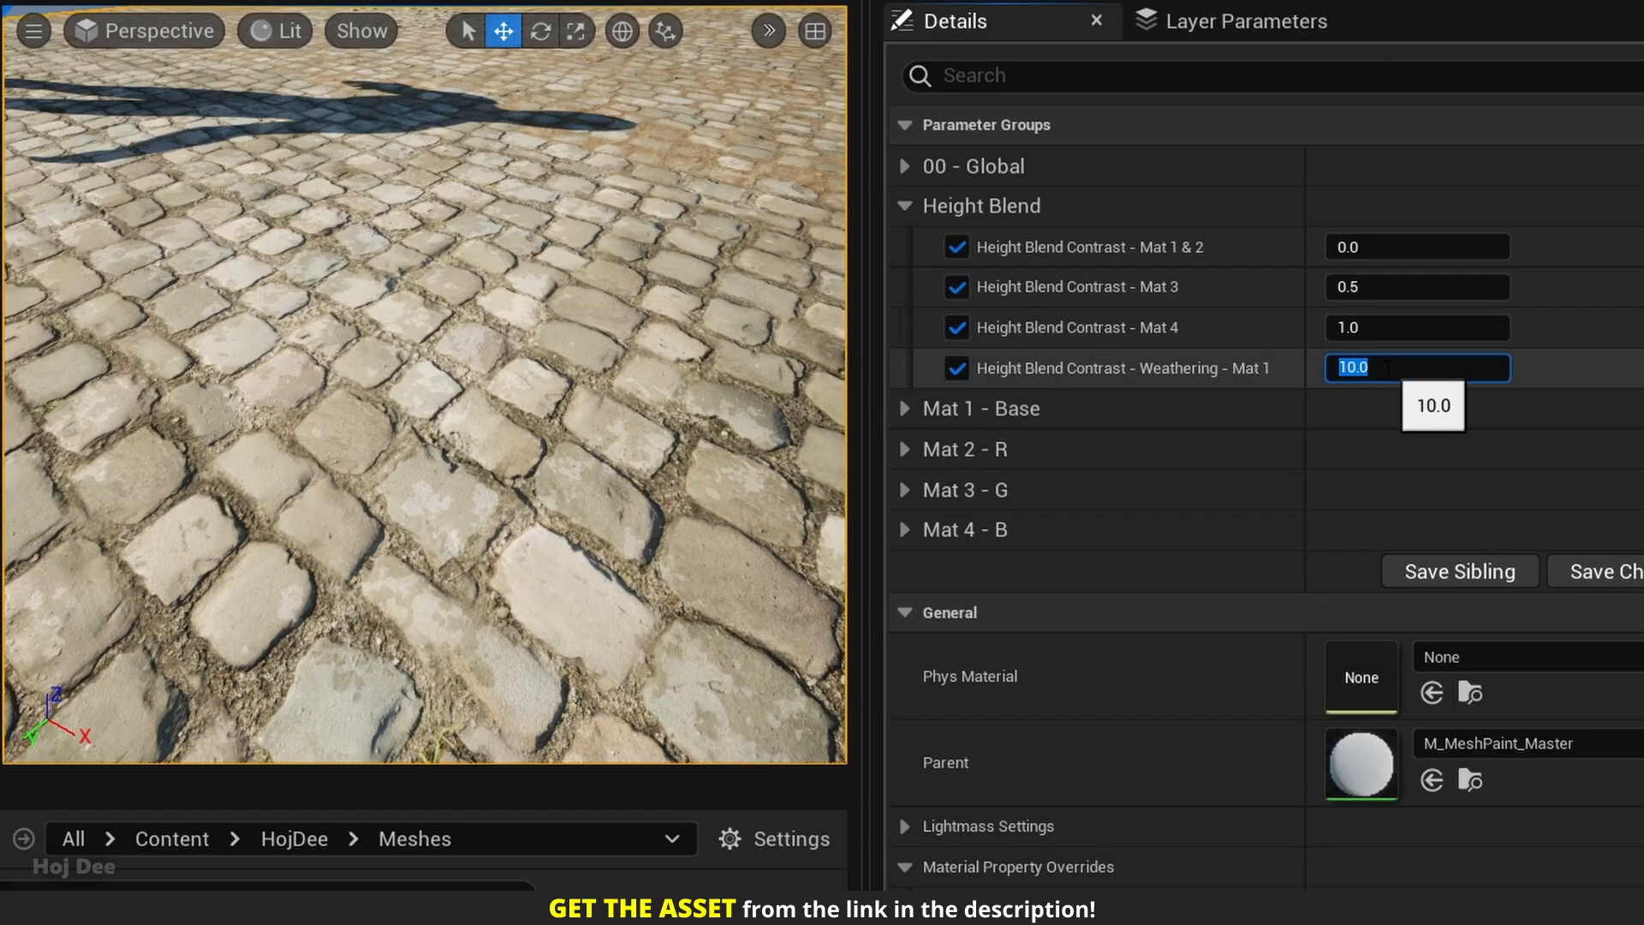
Compare the Weathering - Mat 1 height blend contrast at 0 and 10, and reset it to its default.
type("0")
key("Return")
type("10")
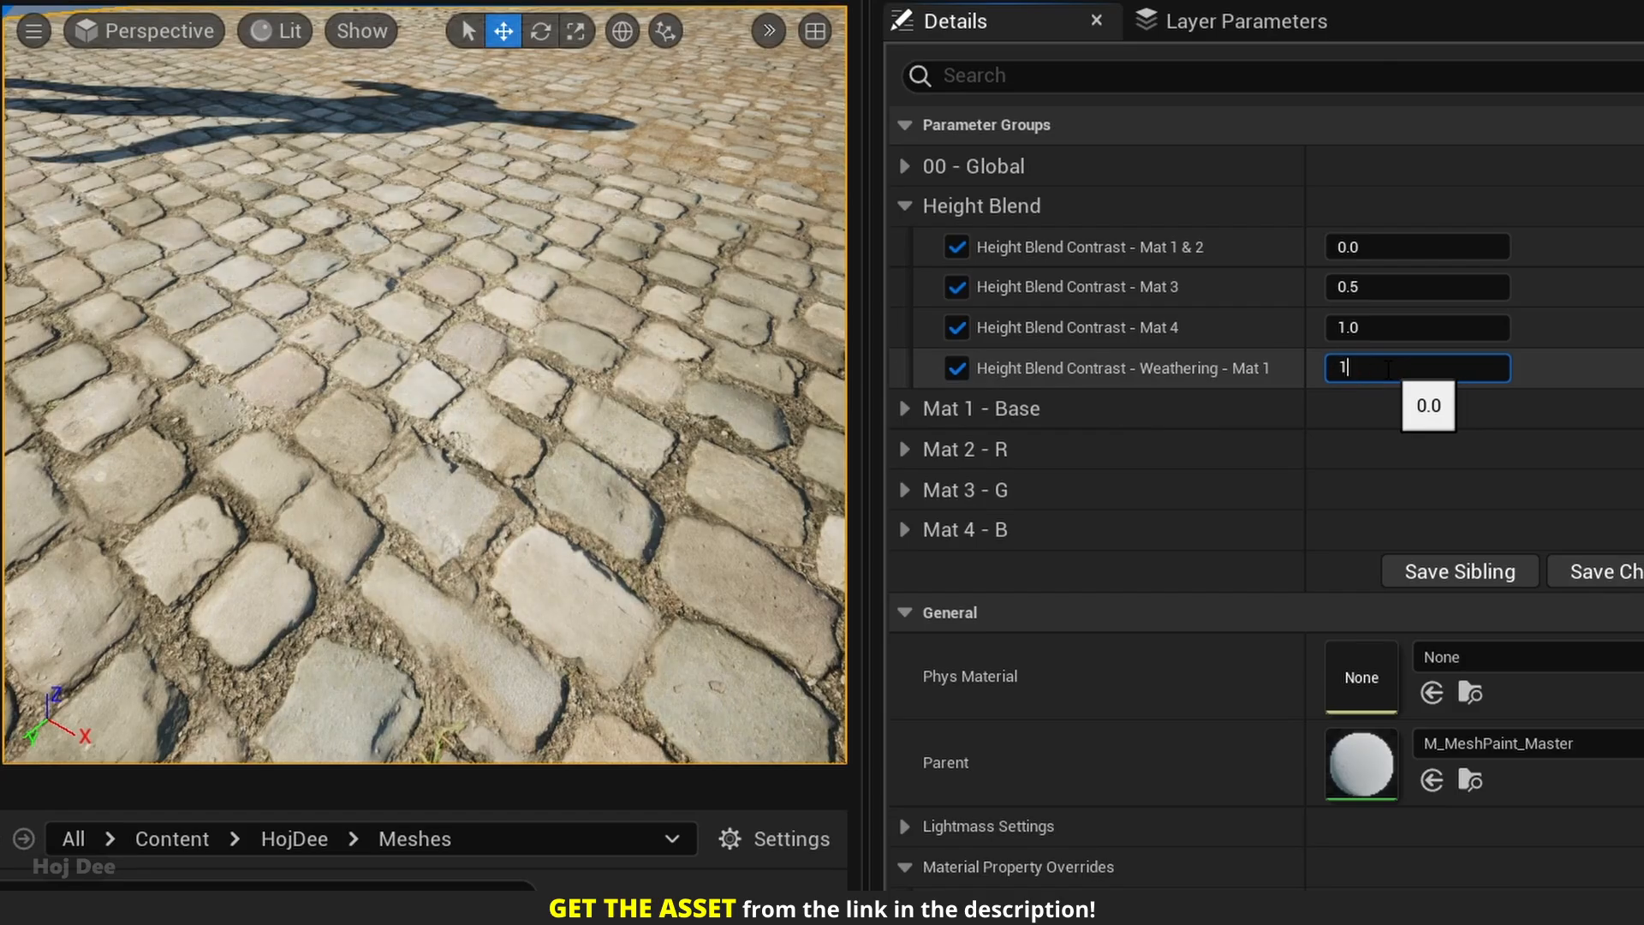
key("Return")
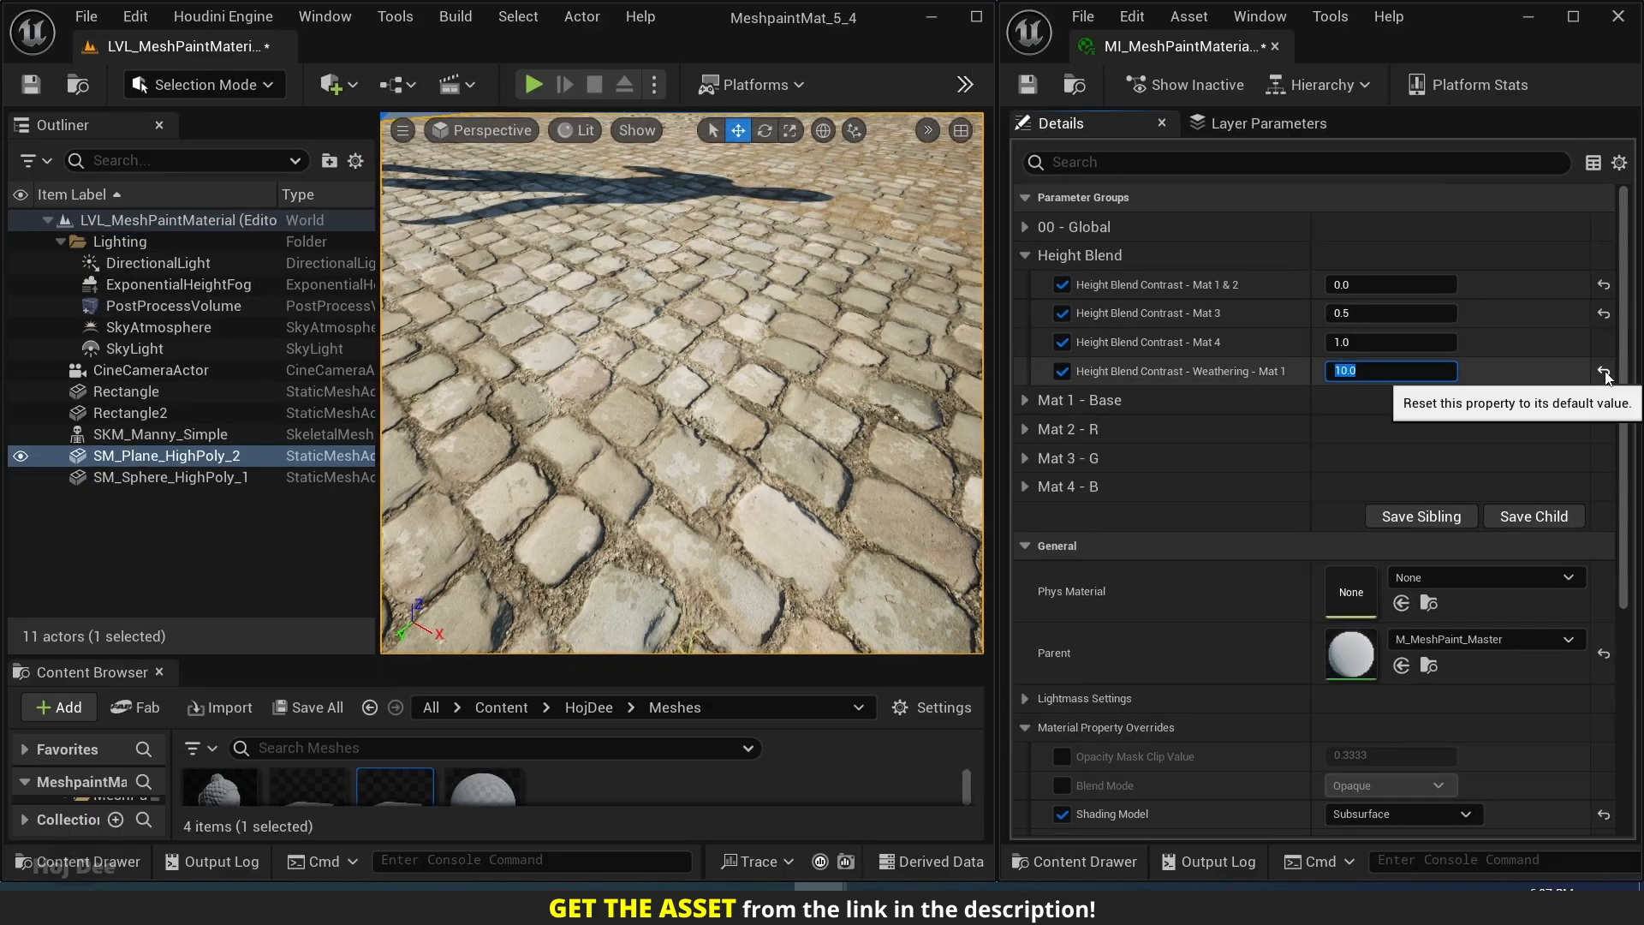
left_click(1604, 372)
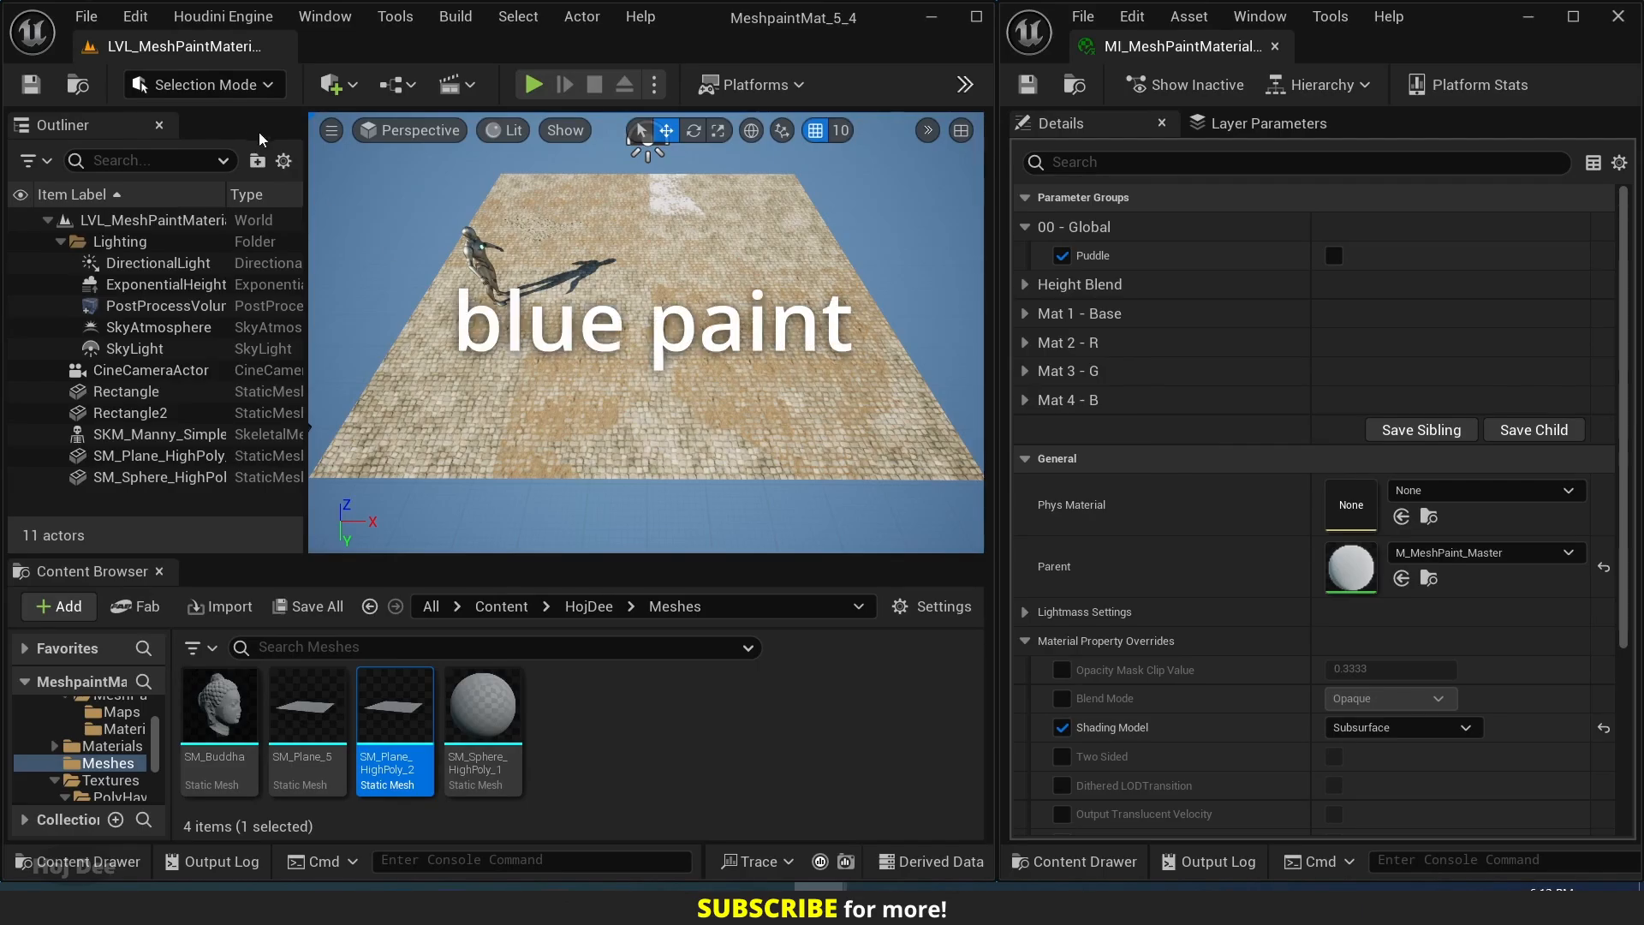
Select the high-poly plane, start vertex color painting in Mesh Paint mode, and enlarge the area showing the paint settings.
left_click(513, 343)
left_click(269, 86)
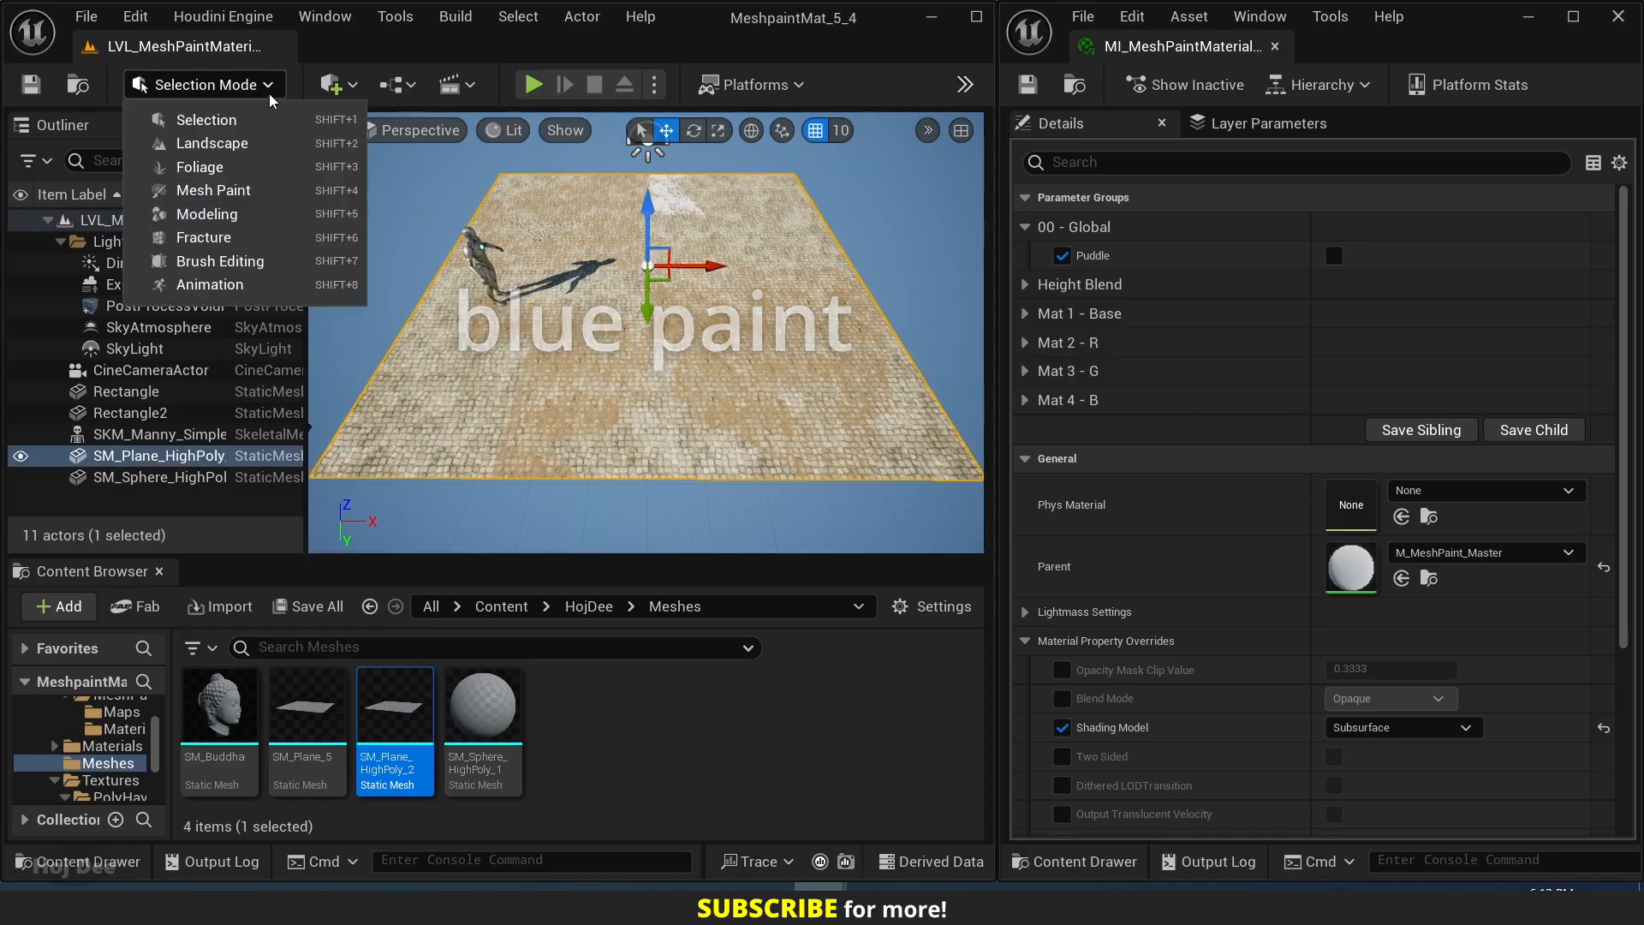
left_click(255, 186)
left_click(109, 221)
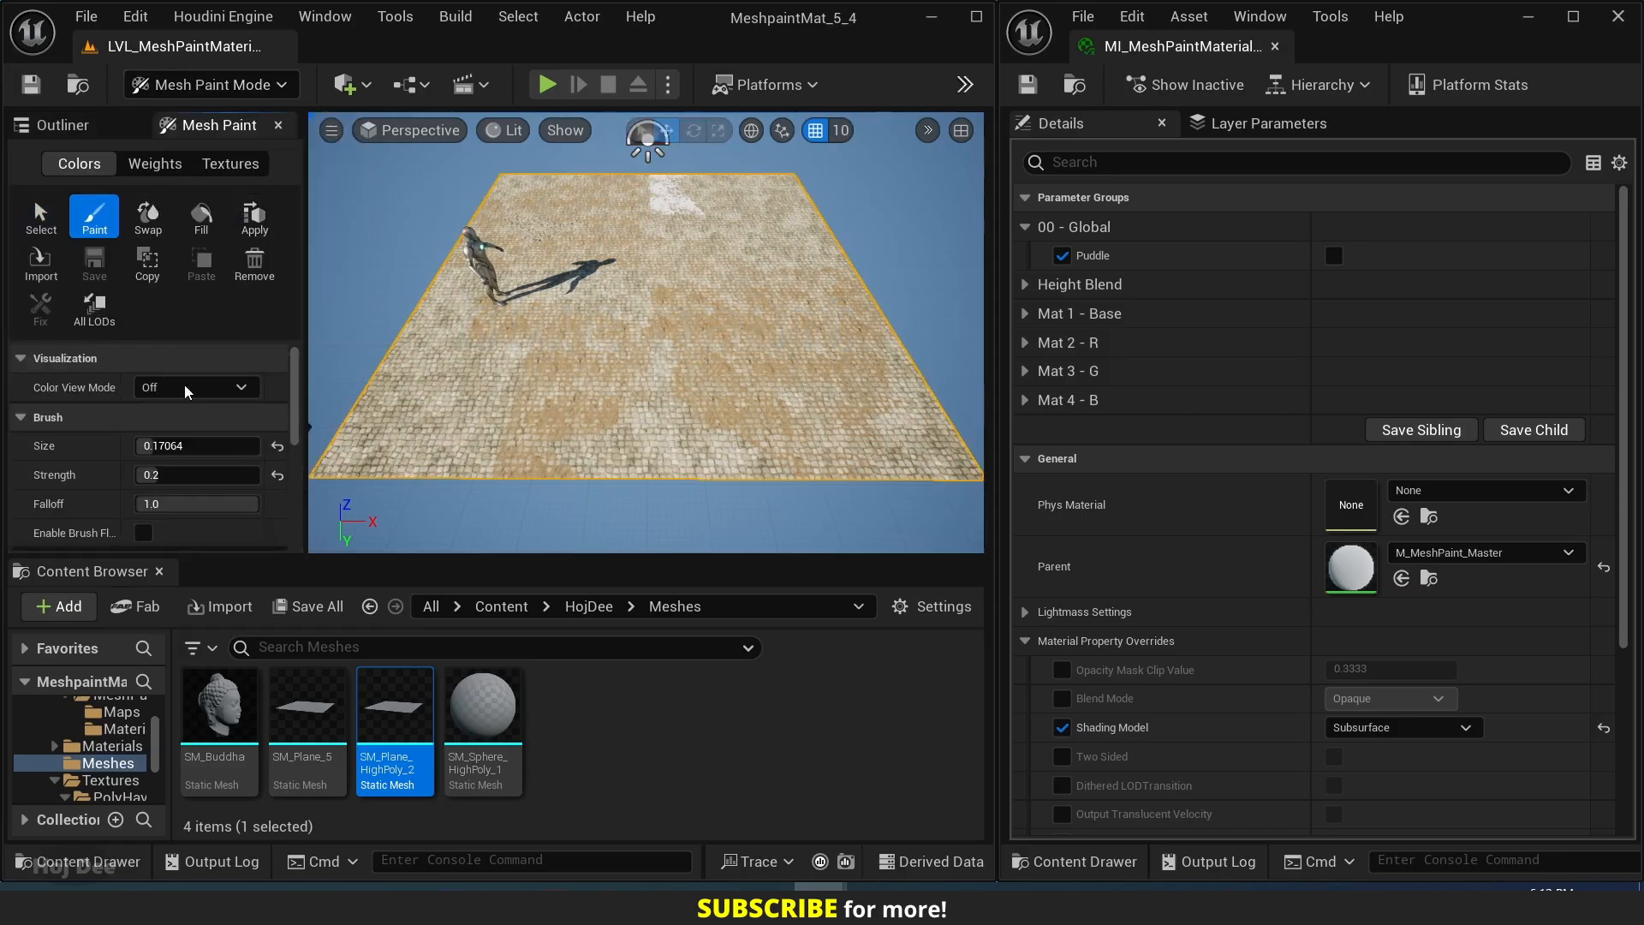
left_click_drag(266, 567, 261, 753)
scroll(209, 630, "down", 4)
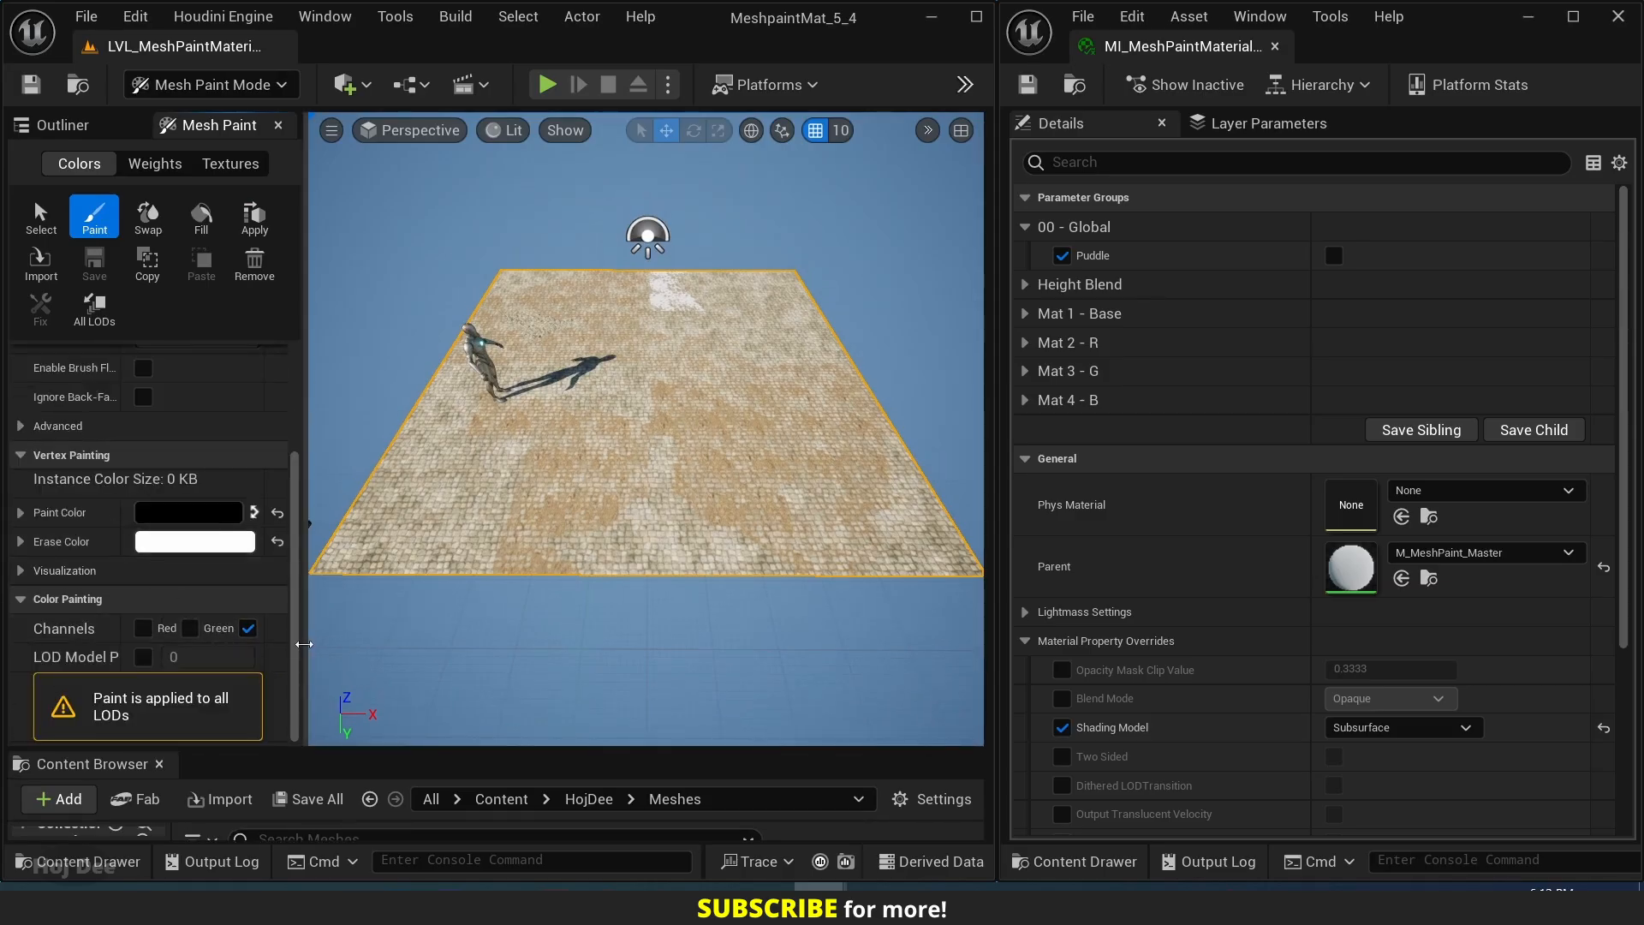
left_click_drag(305, 641, 372, 646)
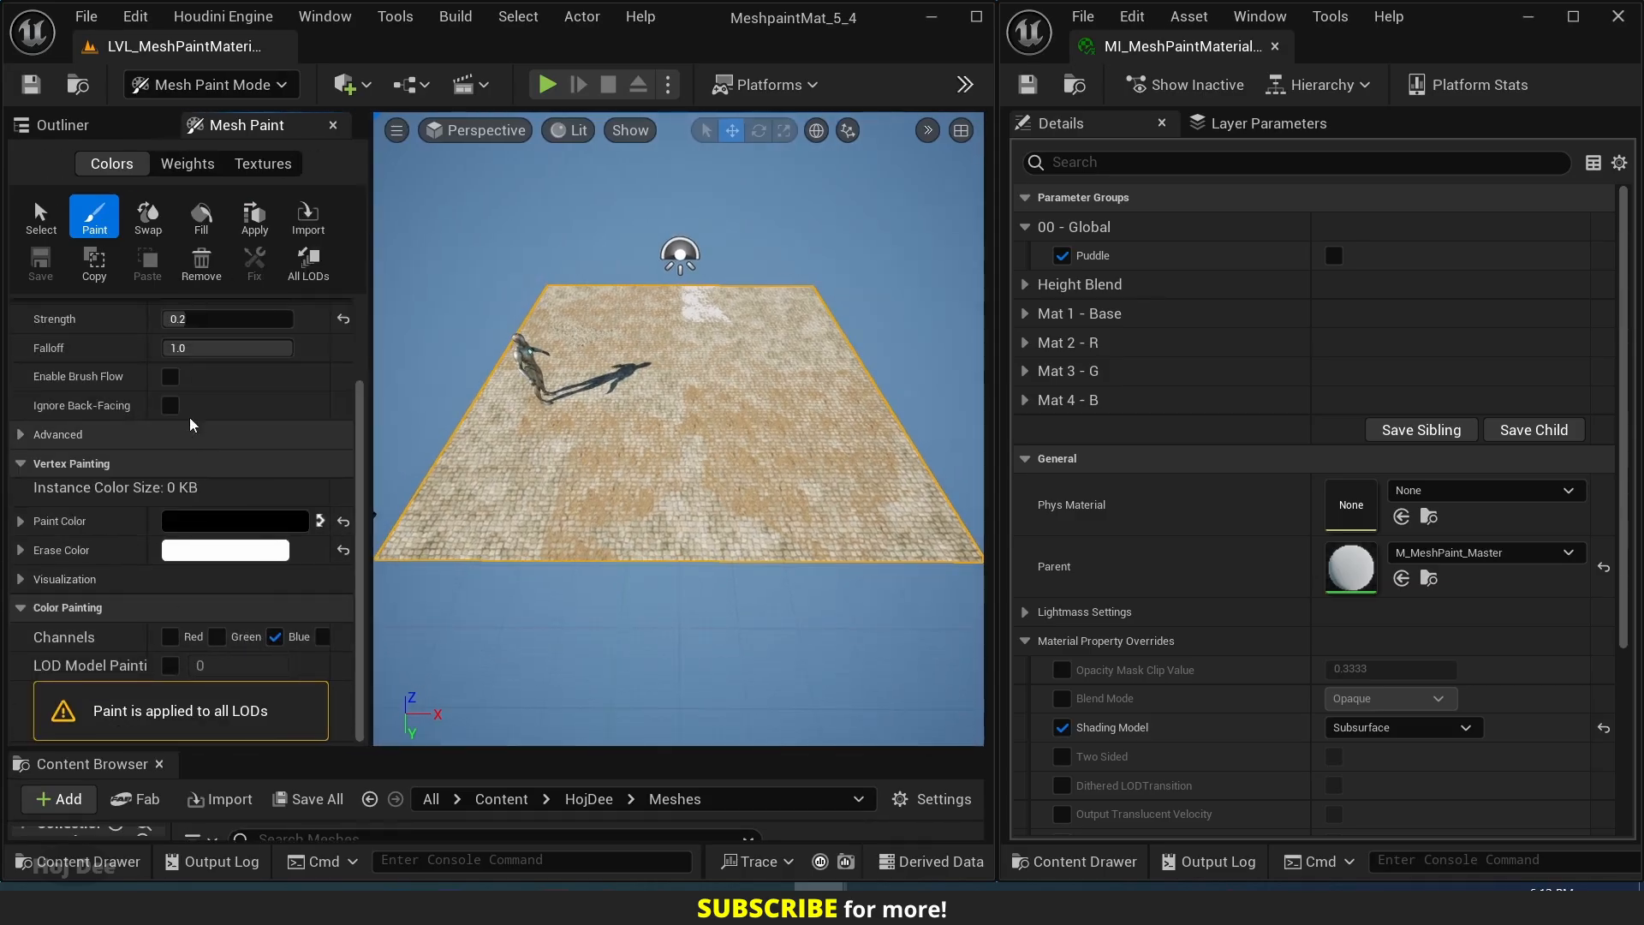
scroll(133, 343, "up", 4)
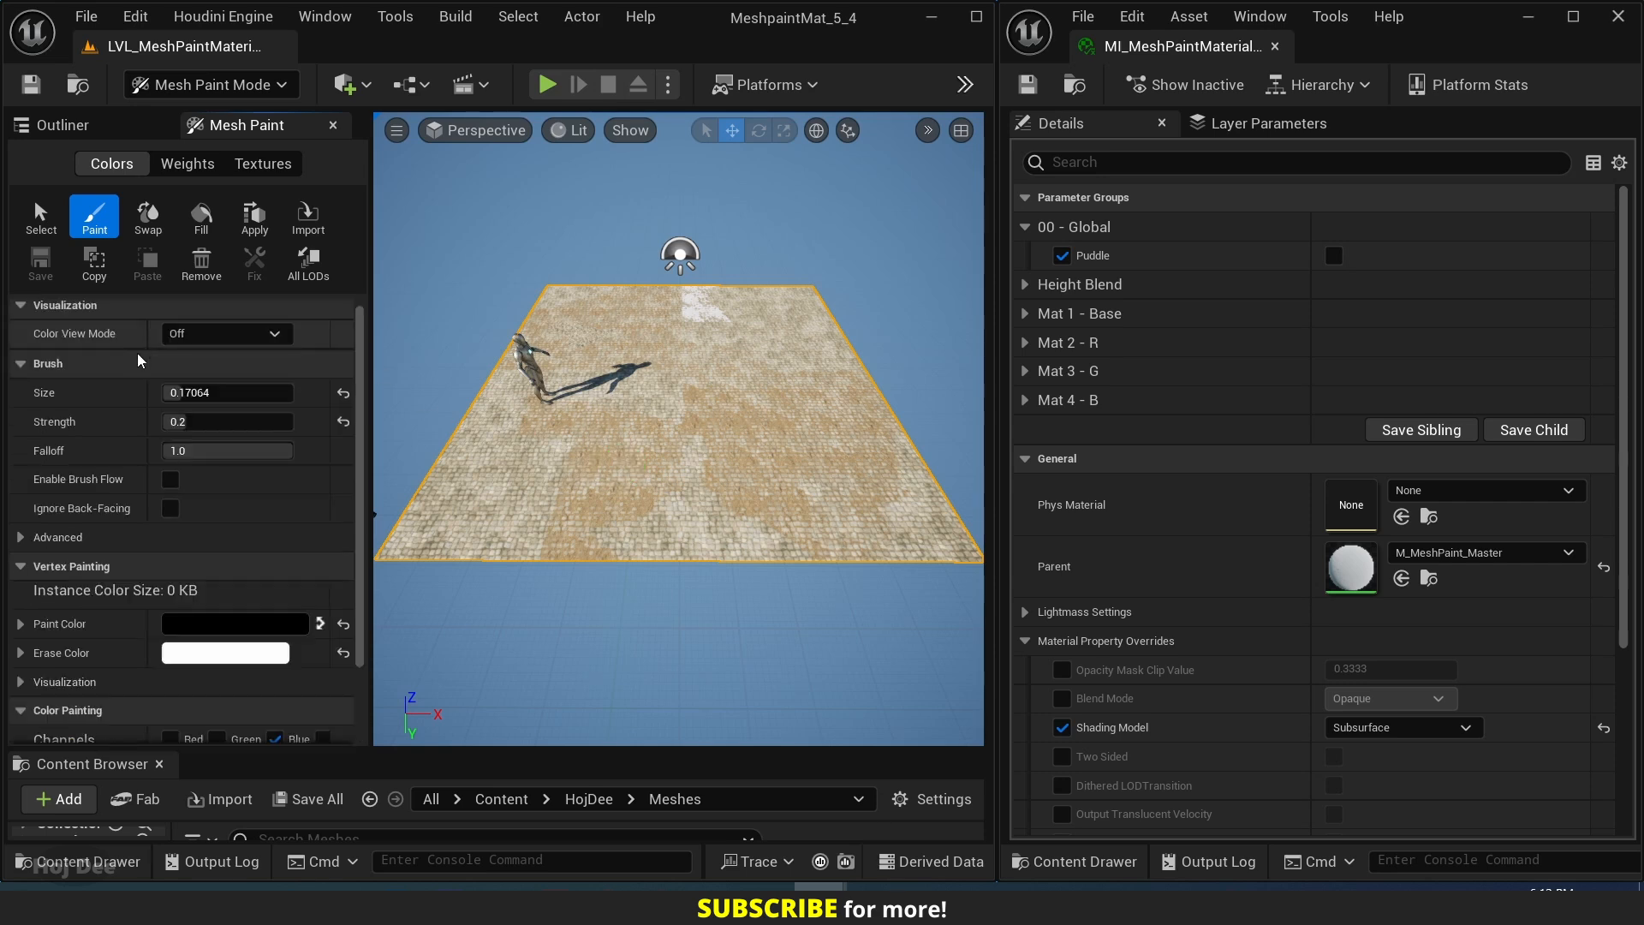
Enlarge the brush size to about 0.654 and paint black over the cobblestone plane in the blue channel.
left_click_drag(191, 392, 246, 393)
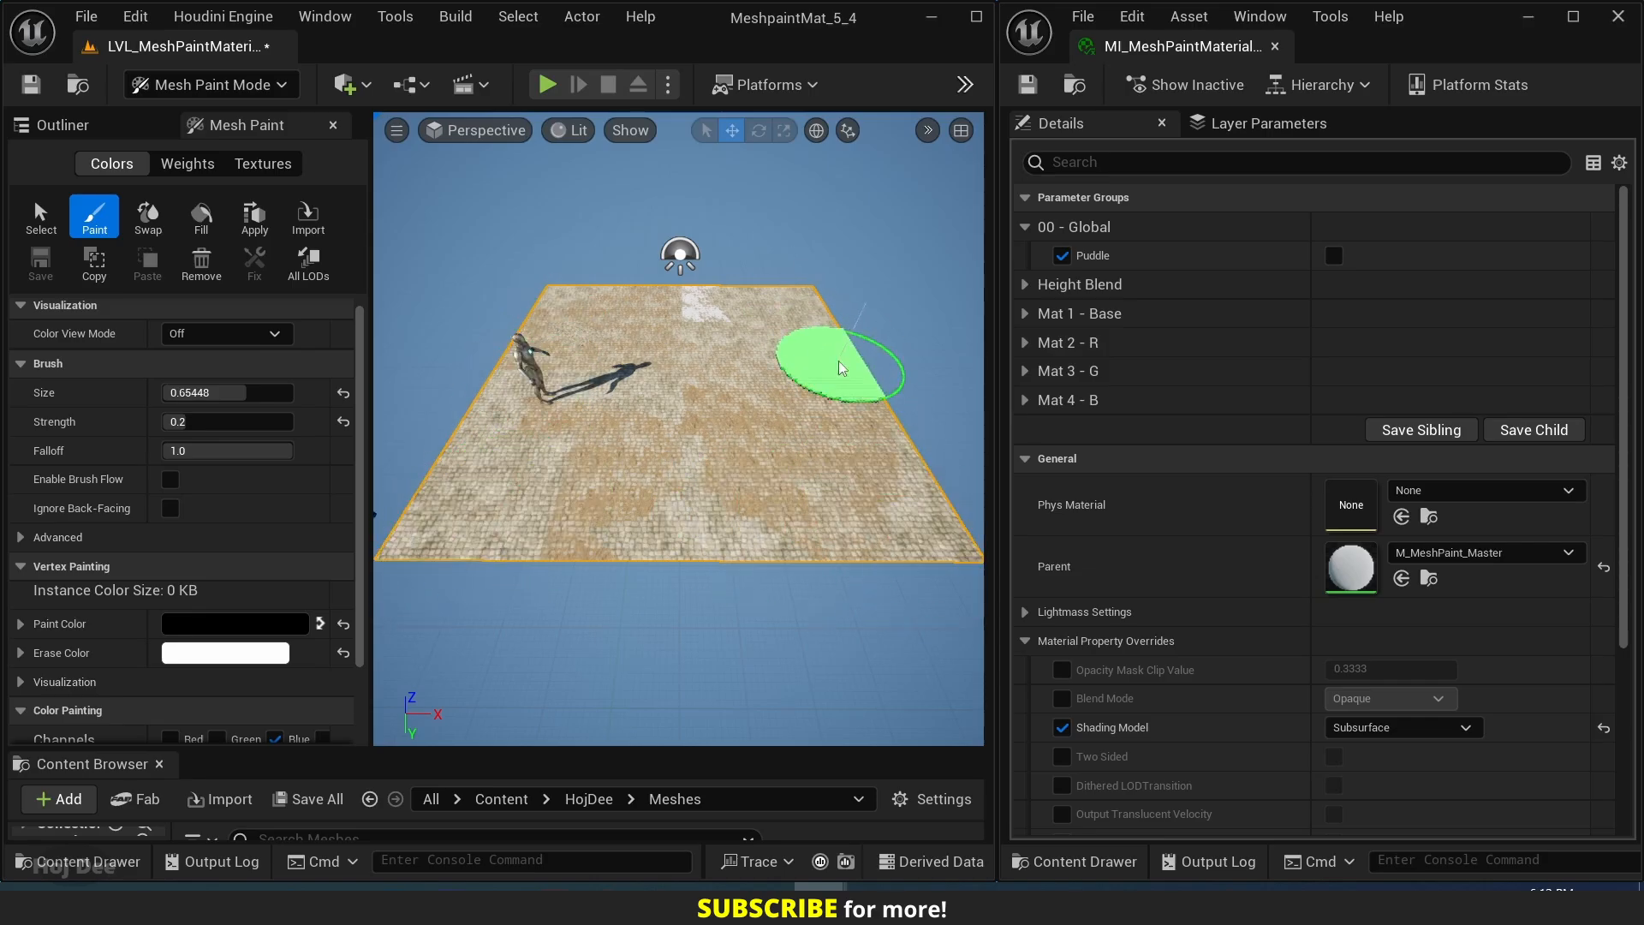
mouse_move(552, 298)
left_mouse_down()
mouse_move(694, 405)
mouse_move(775, 522)
left_mouse_up()
mouse_move(775, 523)
right_mouse_down()
mouse_move(685, 510)
mouse_move(659, 445)
mouse_move(638, 475)
right_mouse_up()
key("w")
mouse_move(653, 471)
left_mouse_down()
mouse_move(690, 382)
mouse_move(651, 312)
left_mouse_up()
key("s")
mouse_move(652, 356)
right_mouse_down()
mouse_move(653, 377)
mouse_move(591, 389)
mouse_move(737, 382)
right_mouse_up()
key("w")
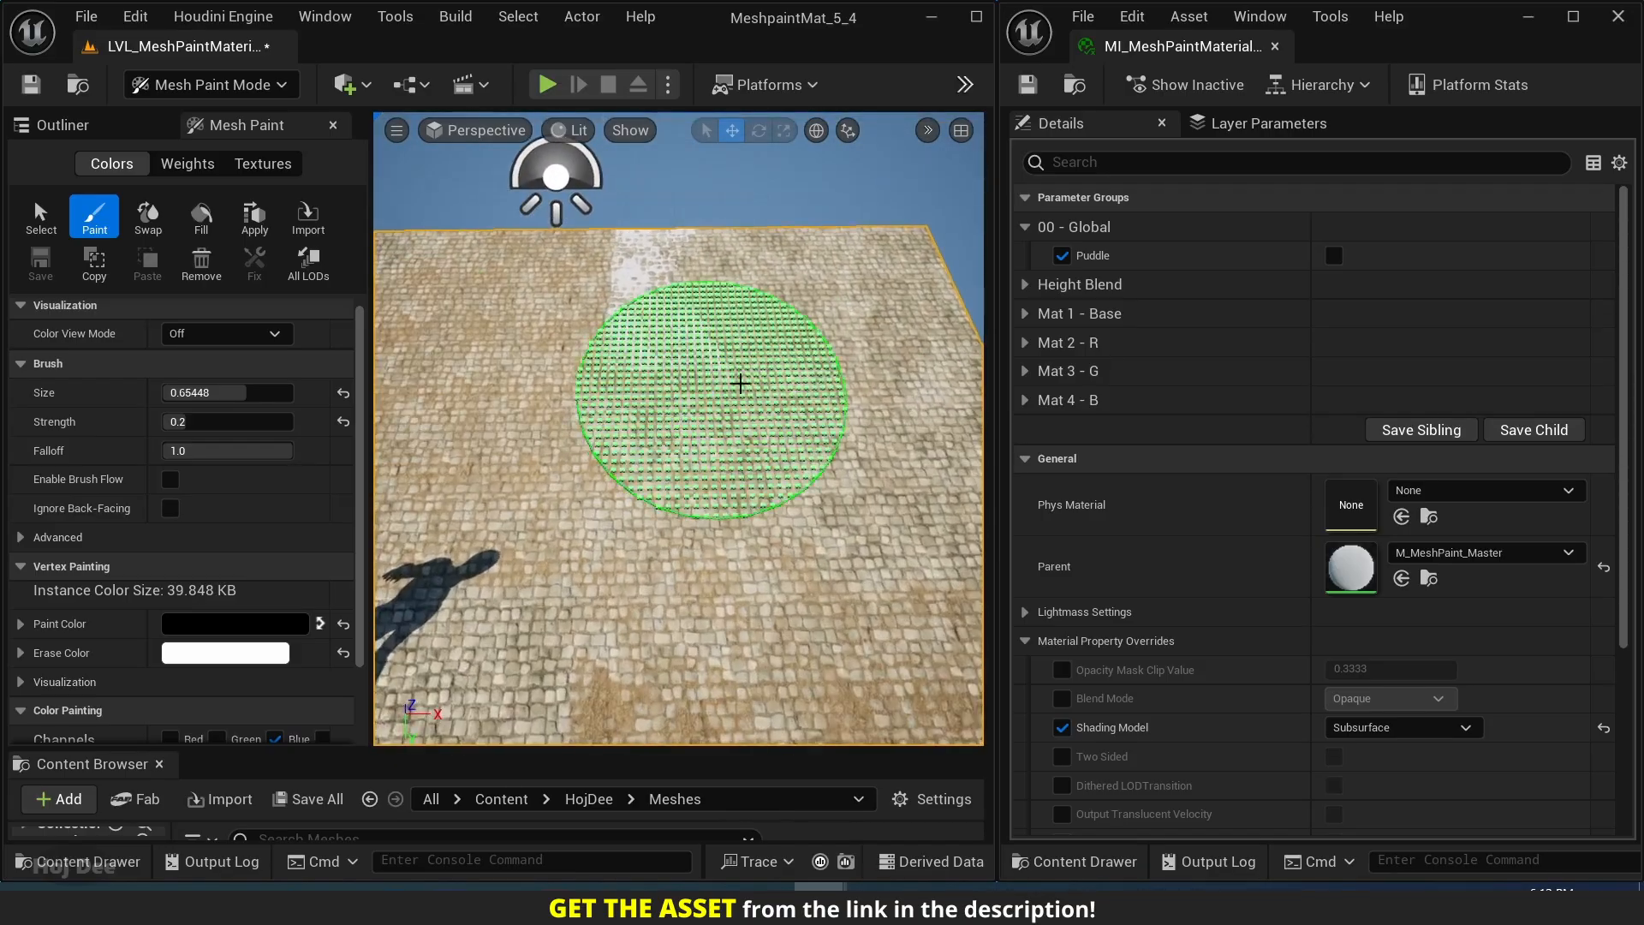
left_click_drag(737, 382, 687, 311)
right_click_drag(818, 458, 789, 460)
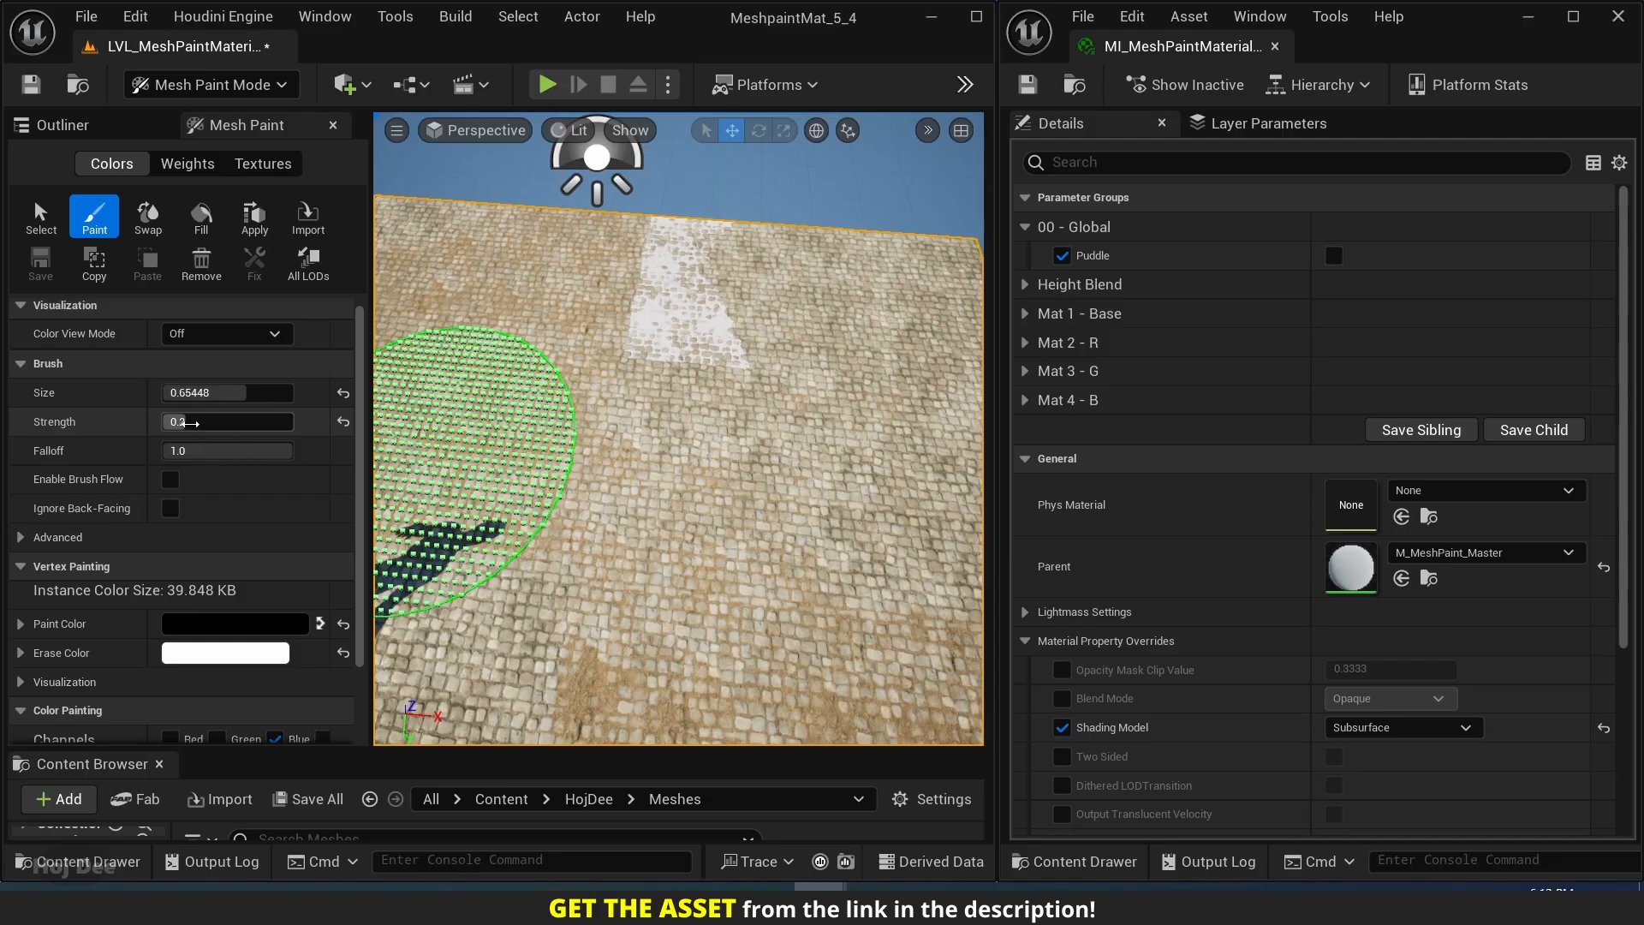
Raise the brush strength to about 0.916 and paint over the rest of the plane in the blue channel.
left_click(190, 423)
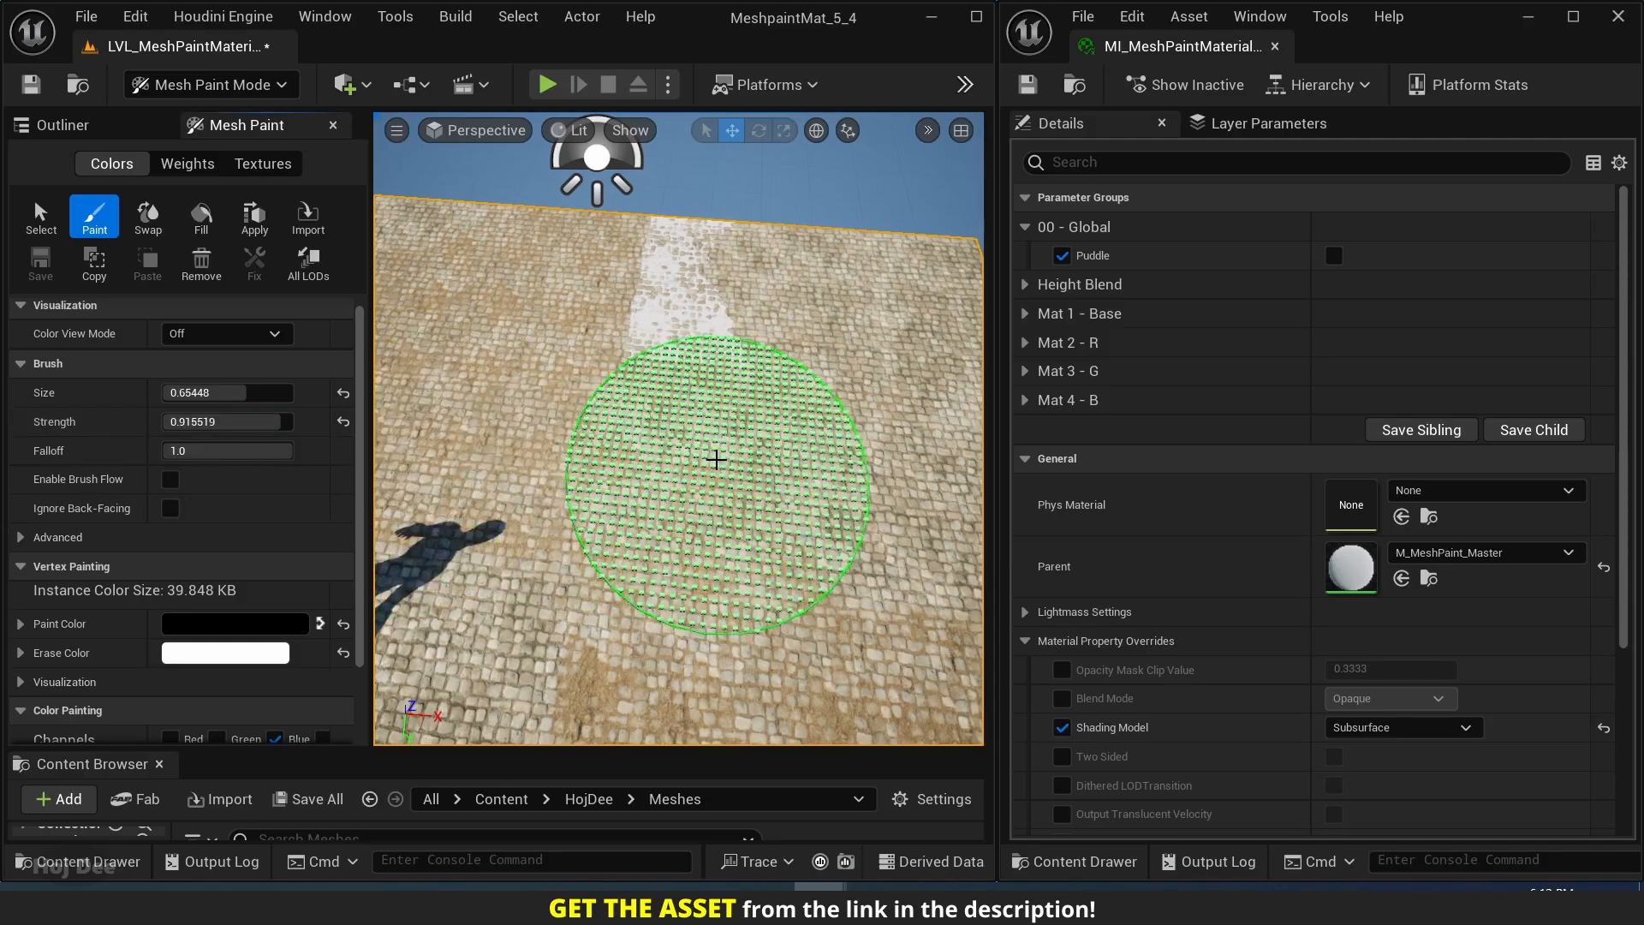
key("s")
mouse_move(716, 477)
right_mouse_down()
mouse_move(687, 463)
mouse_move(697, 411)
mouse_move(695, 430)
right_mouse_up()
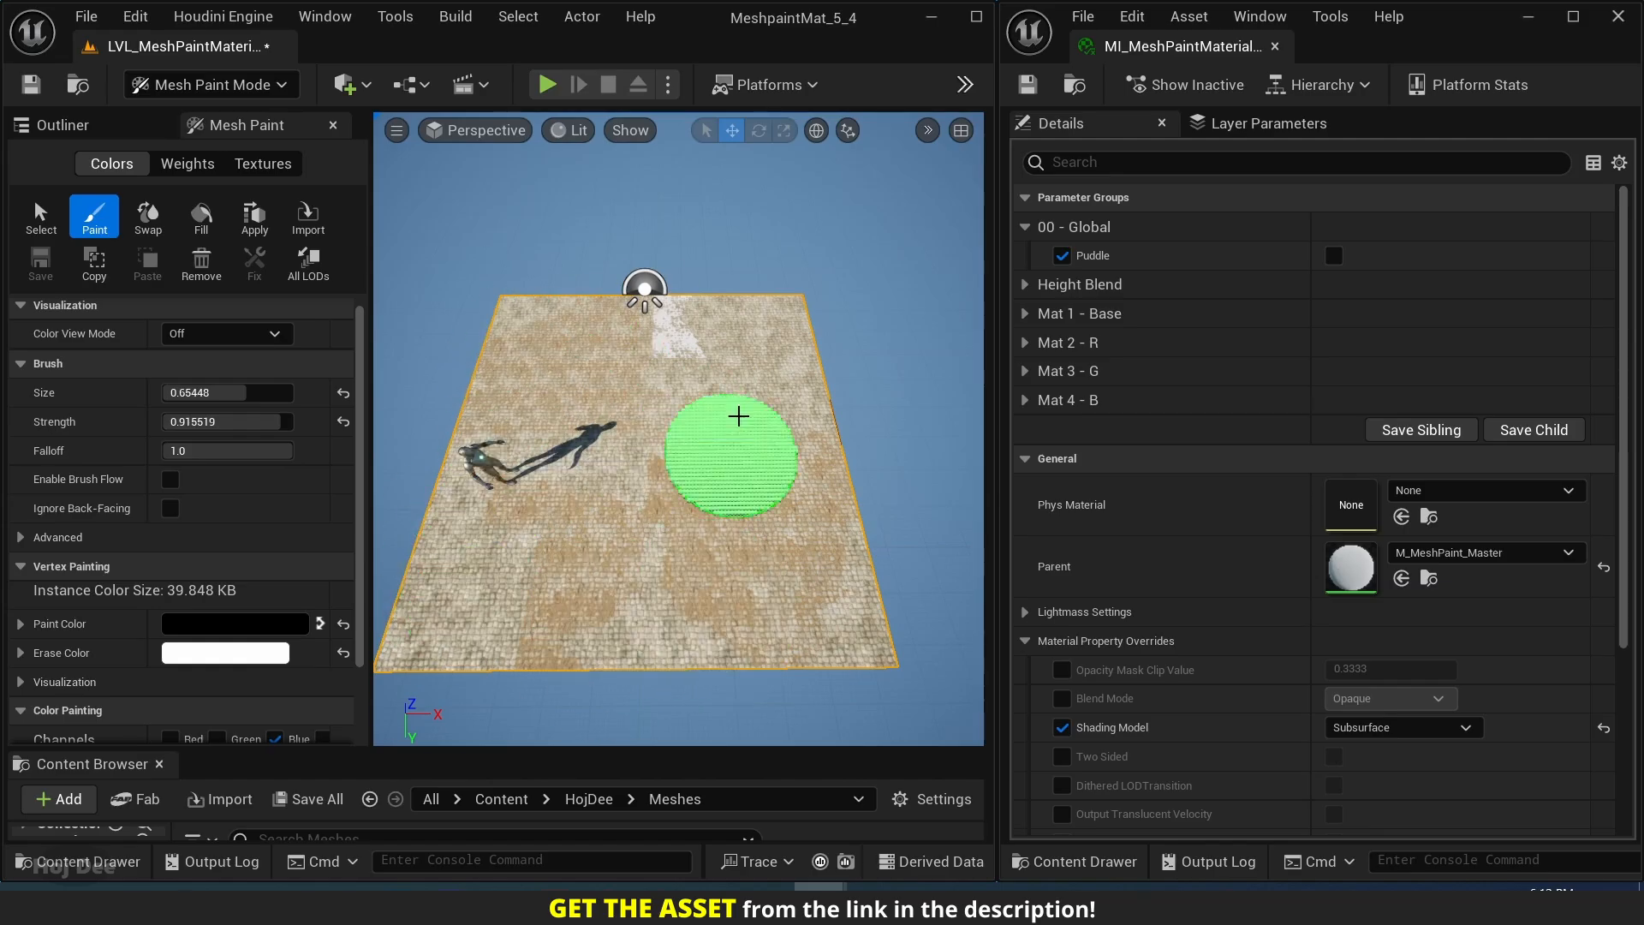
mouse_move(834, 610)
left_mouse_down("alt")
mouse_move(754, 608)
mouse_move(835, 569)
mouse_move(826, 548)
mouse_move(796, 552)
left_mouse_up("alt")
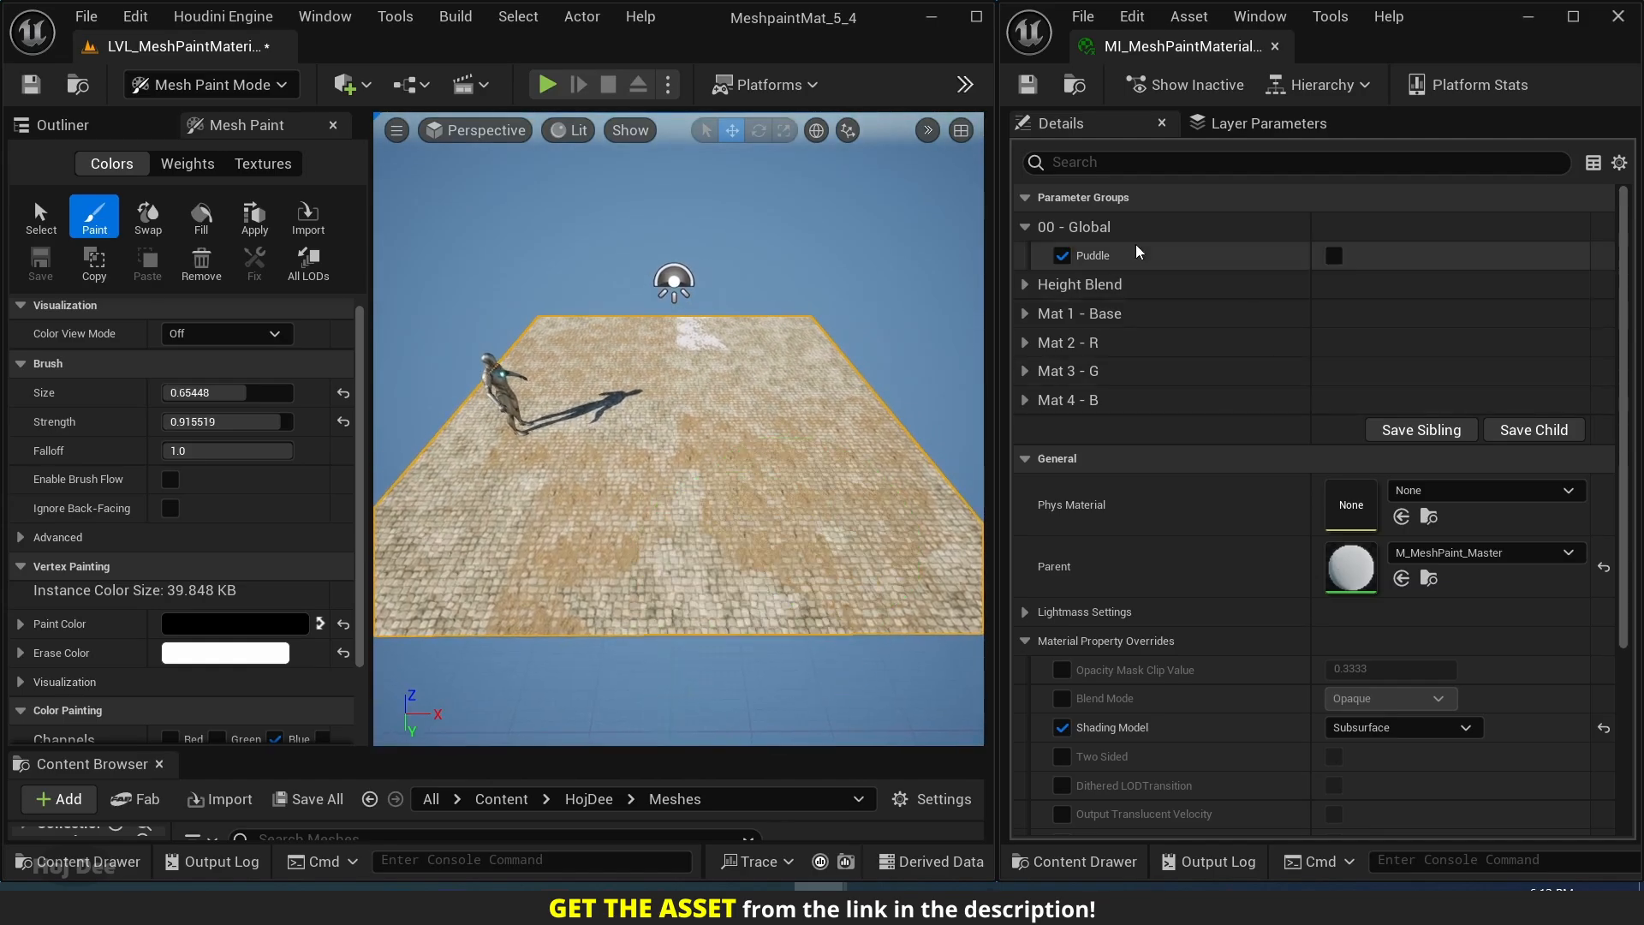
Turn on the global Puddle option in the material instance and expand the Puddle - B parameter group.
left_click(1334, 257)
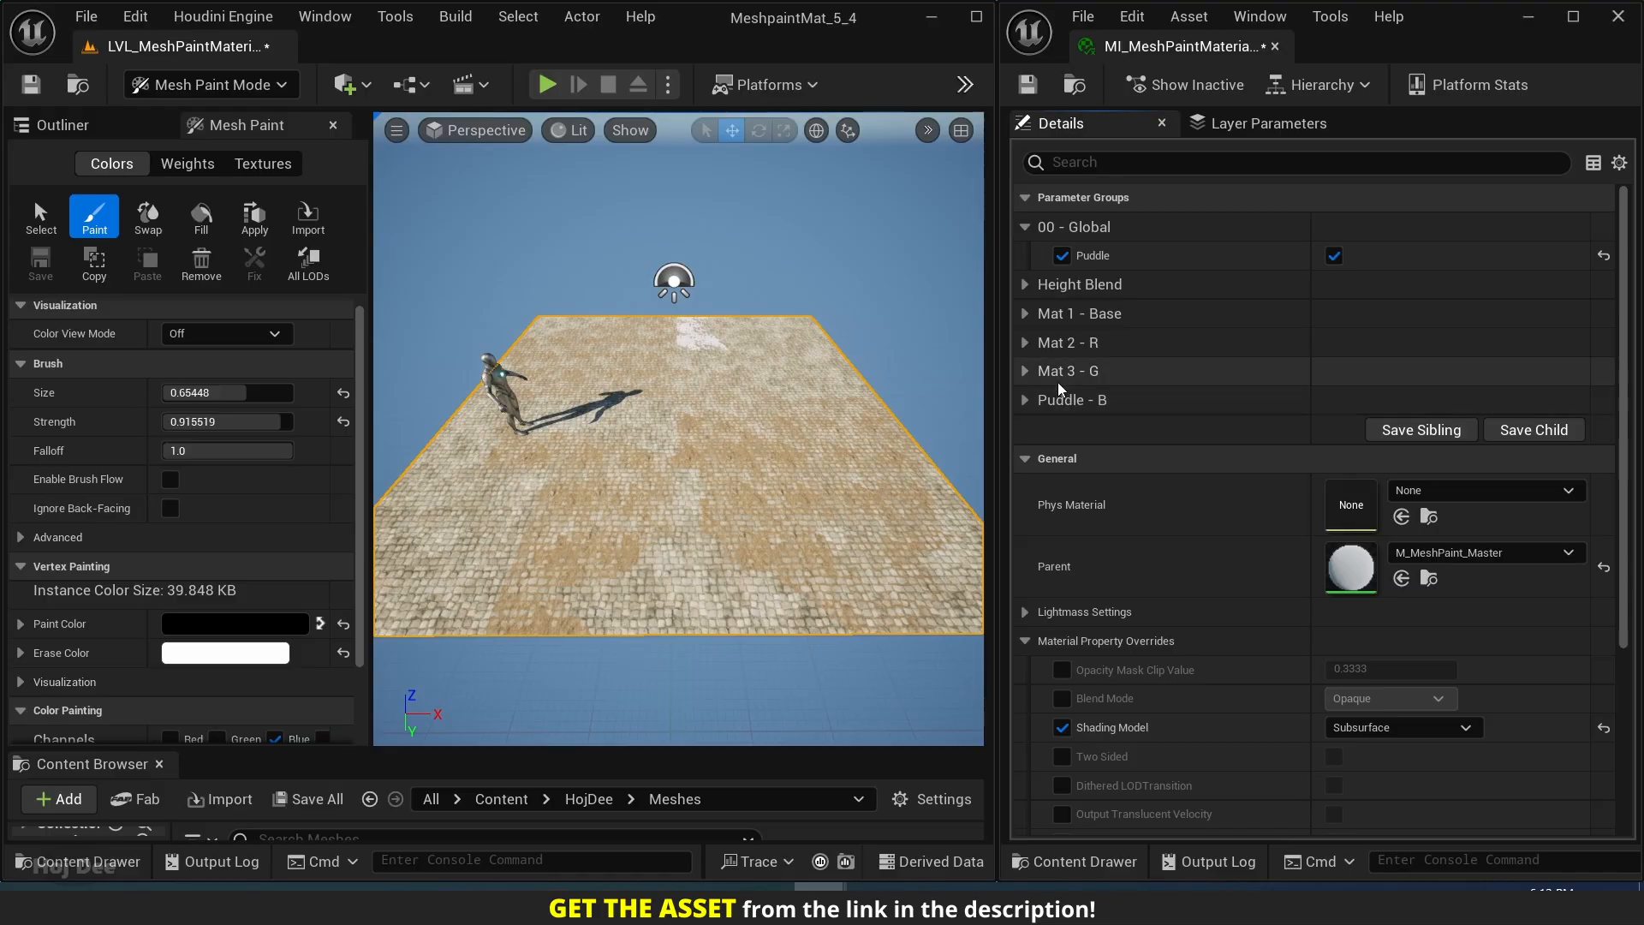
left_click(1025, 400)
scroll(1045, 419, "down", 3)
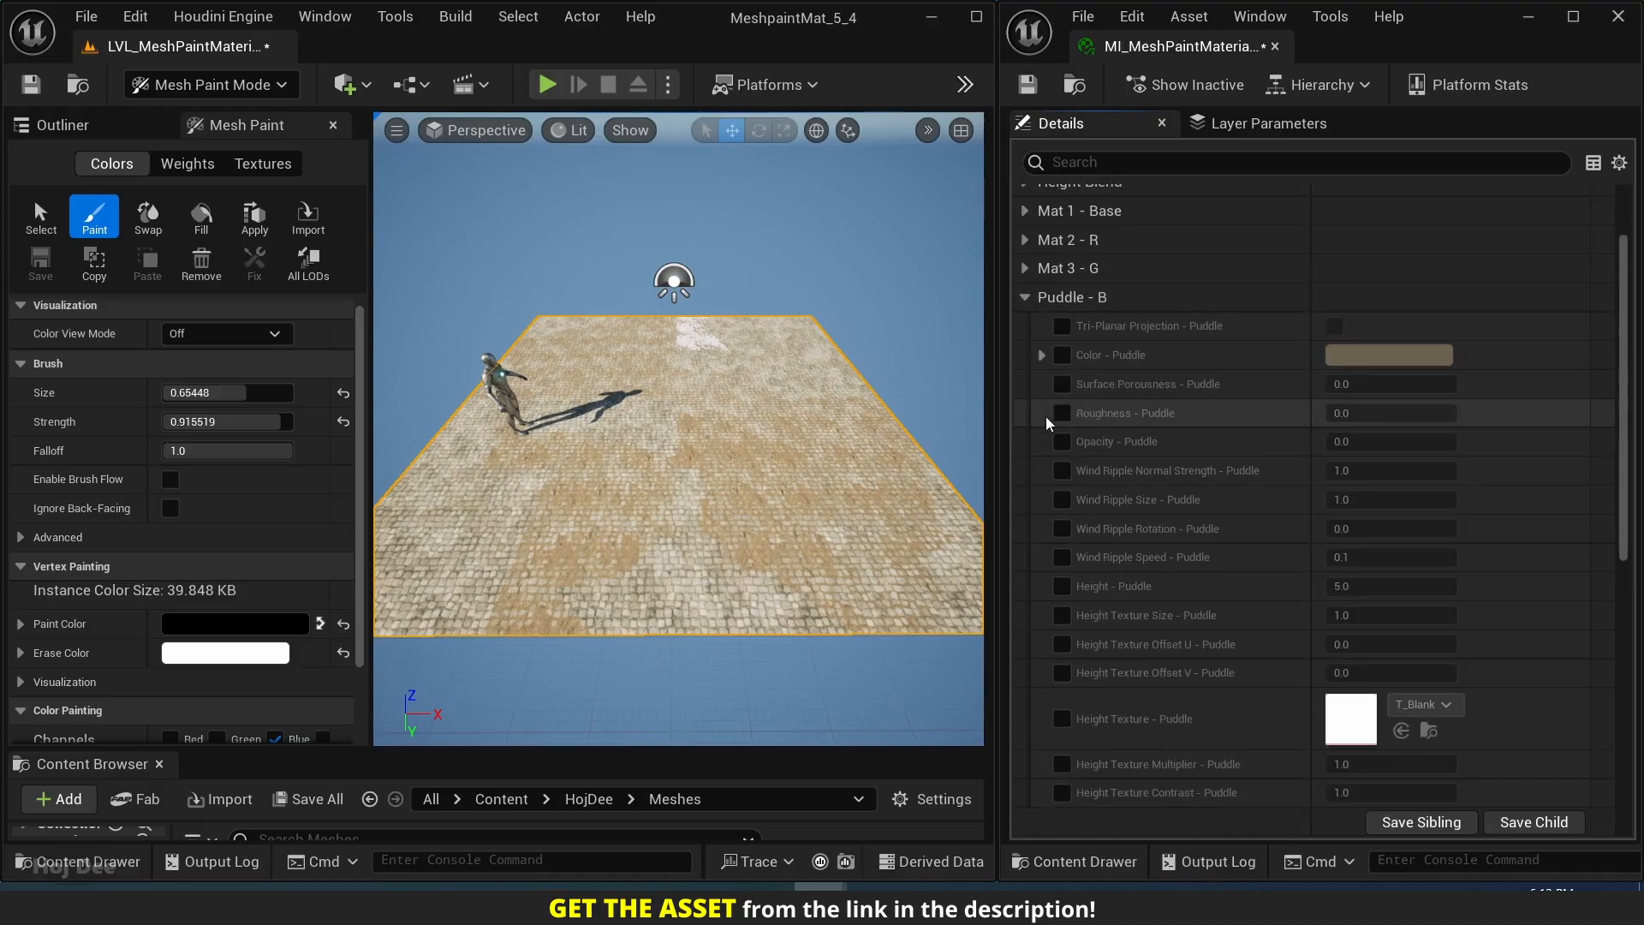
Enable the Puddle - B overrides from Tri-Planar Projection through Wind Ripple Speed, keeping their default values.
left_click(1061, 326)
left_click(1062, 354)
left_click(1062, 384)
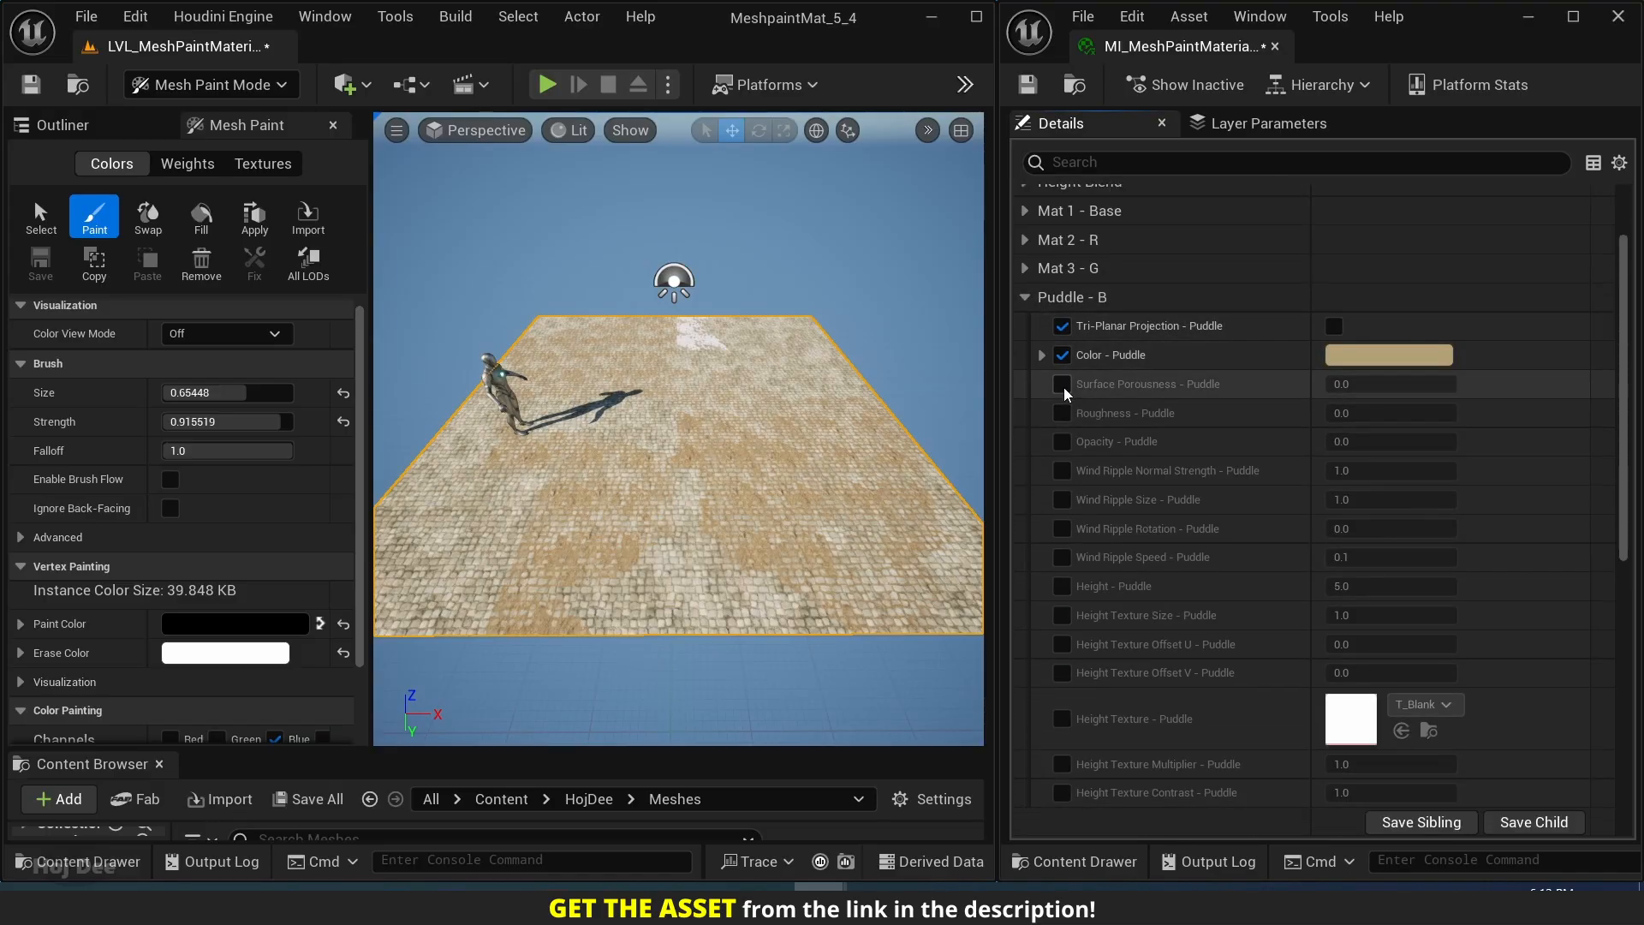
left_click(1062, 413)
left_click(1062, 441)
left_click(1062, 470)
left_click(1062, 500)
left_click(1062, 529)
scroll(1065, 532, "down", 2)
scroll(1065, 532, "down", 2)
left_click(1062, 421)
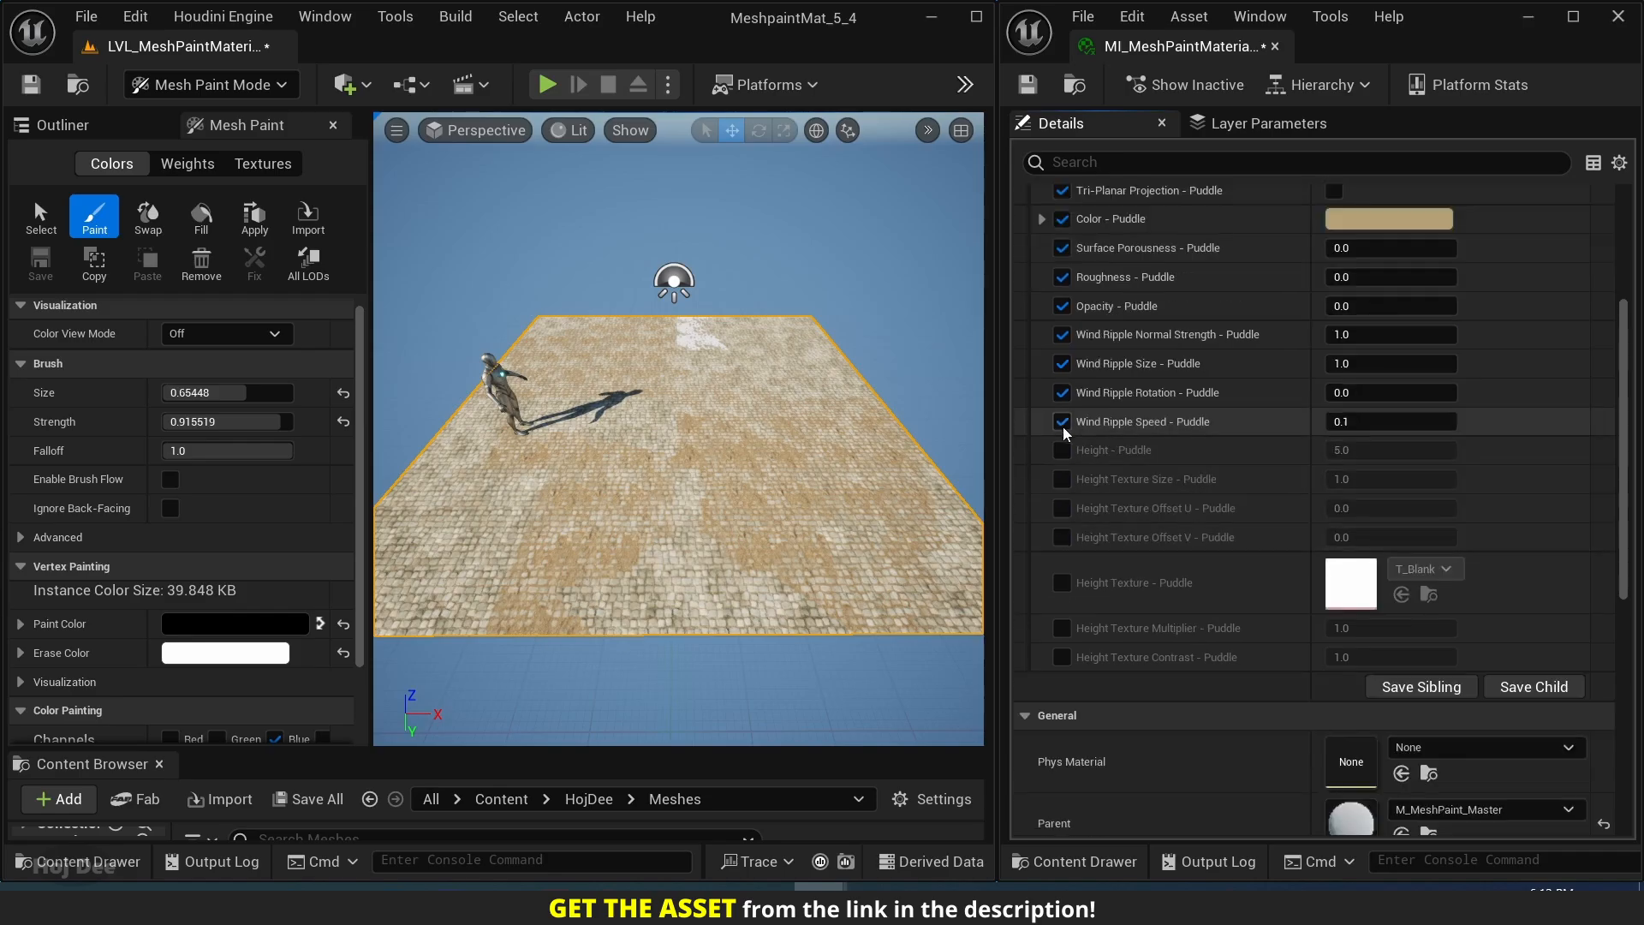
Enable the remaining Puddle - B overrides, from Height - Puddle through Height Texture Contrast - Puddle.
left_click(1062, 449)
left_click(1061, 479)
left_click(1062, 508)
left_click(1062, 537)
left_click(1062, 582)
left_click(1061, 627)
left_click(1062, 657)
scroll(1110, 481, "up", 3)
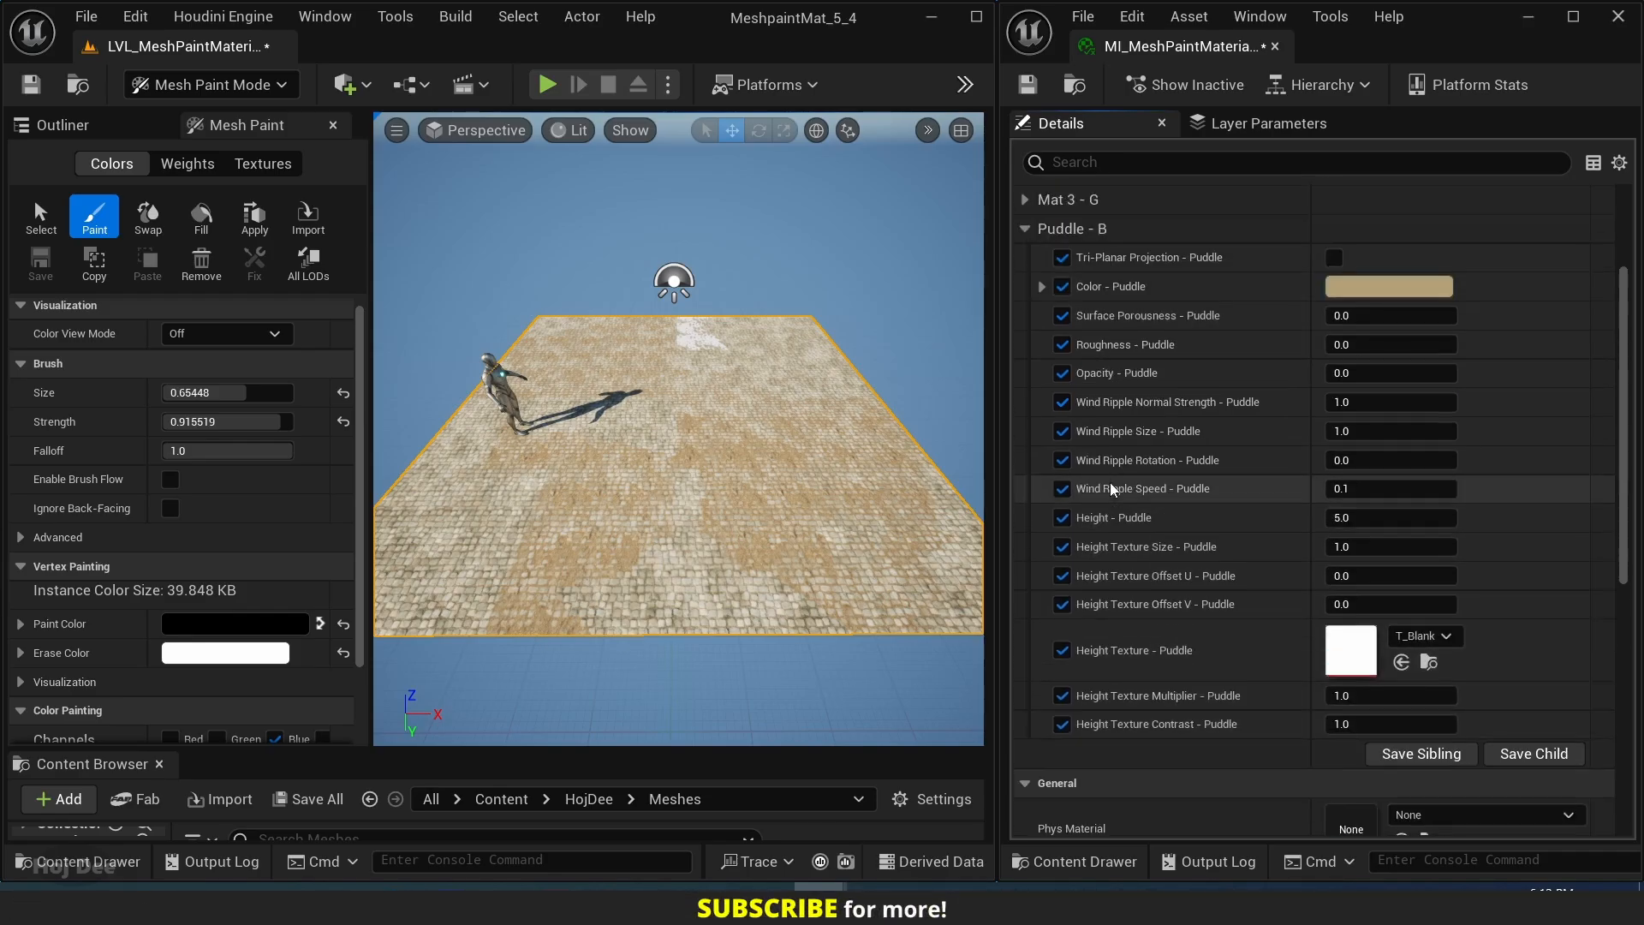
scroll(881, 631, "up", 5)
Reduce the brush to size 0.25 and strength about 0.48, and paint a puddle area onto the cobblestones in the blue channel.
right_click_drag(728, 616, 651, 445)
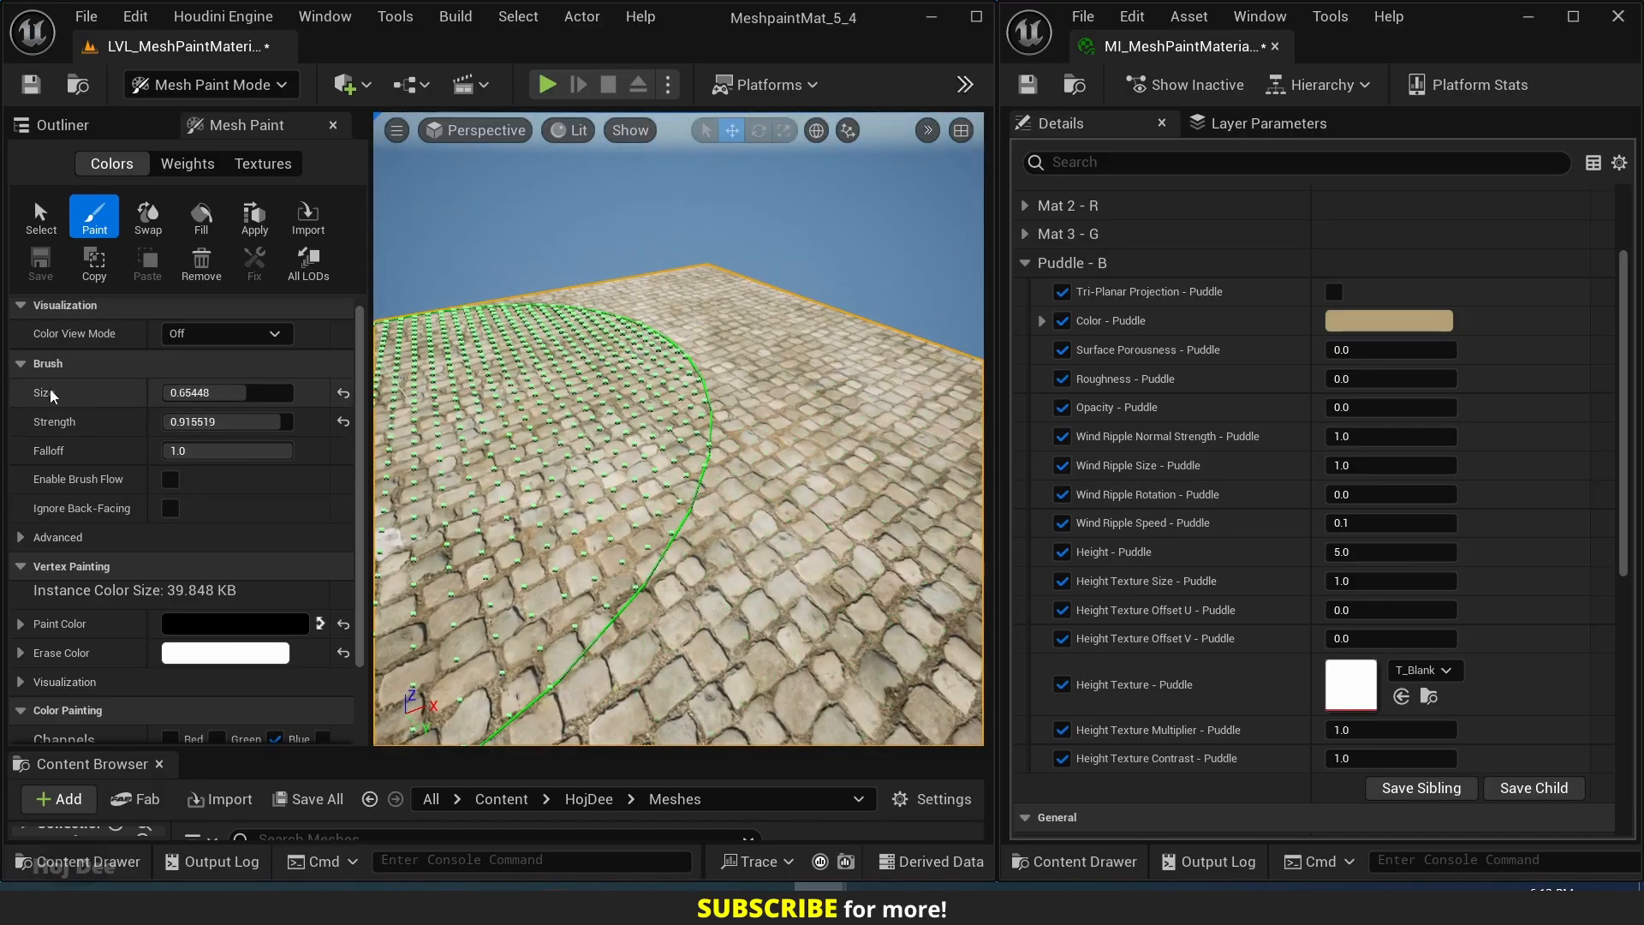
mouse_move(259, 397)
left_mouse_down()
mouse_move(196, 396)
mouse_move(237, 421)
mouse_move(221, 421)
left_mouse_up()
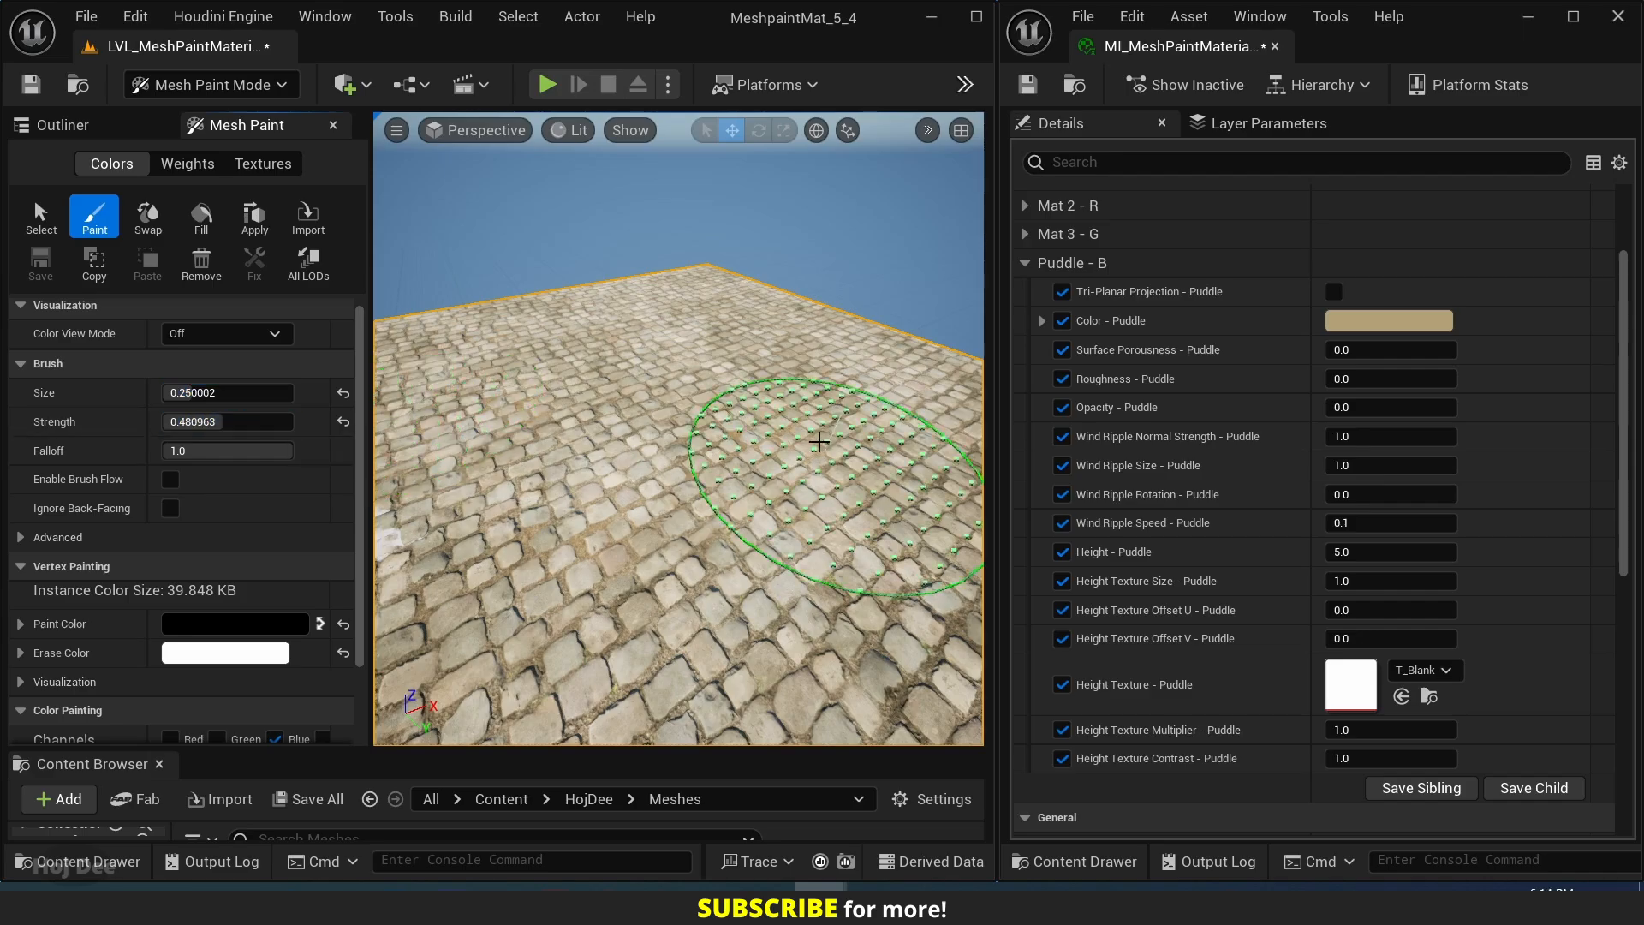
right_click_drag(718, 524, 716, 536)
scroll(354, 579, "down", 3)
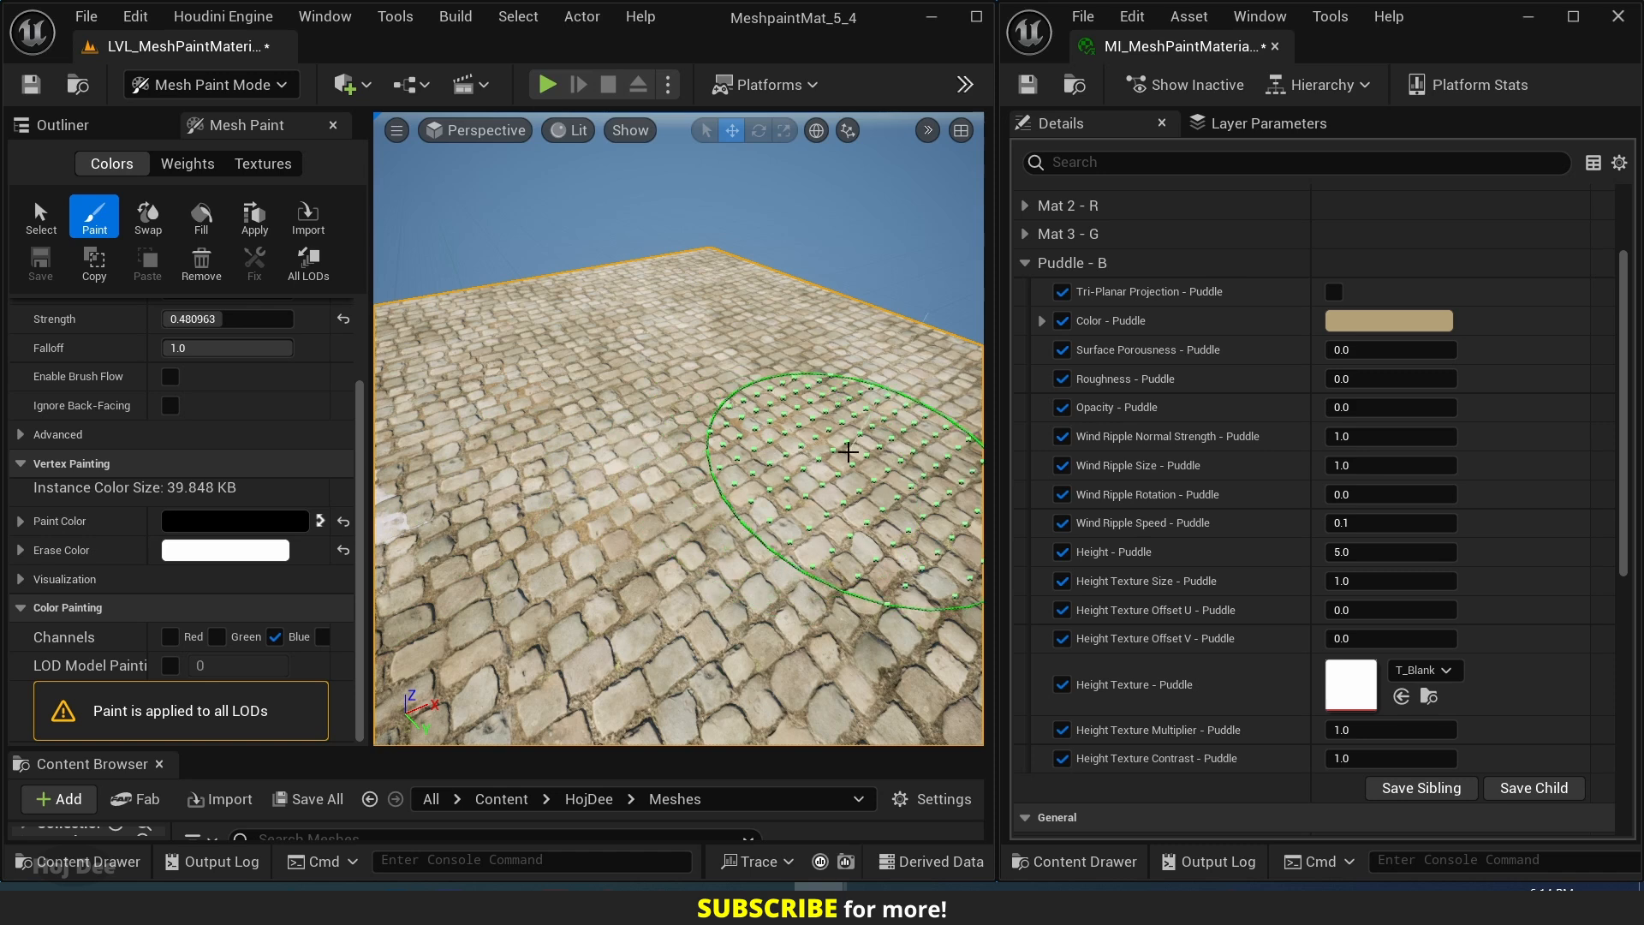
mouse_move(792, 420)
left_mouse_down()
mouse_move(816, 418)
mouse_move(697, 359)
mouse_move(625, 385)
mouse_move(830, 401)
mouse_move(753, 287)
mouse_move(514, 477)
mouse_move(710, 417)
mouse_move(672, 261)
mouse_move(588, 372)
mouse_move(679, 369)
mouse_move(764, 318)
mouse_move(718, 330)
left_mouse_up()
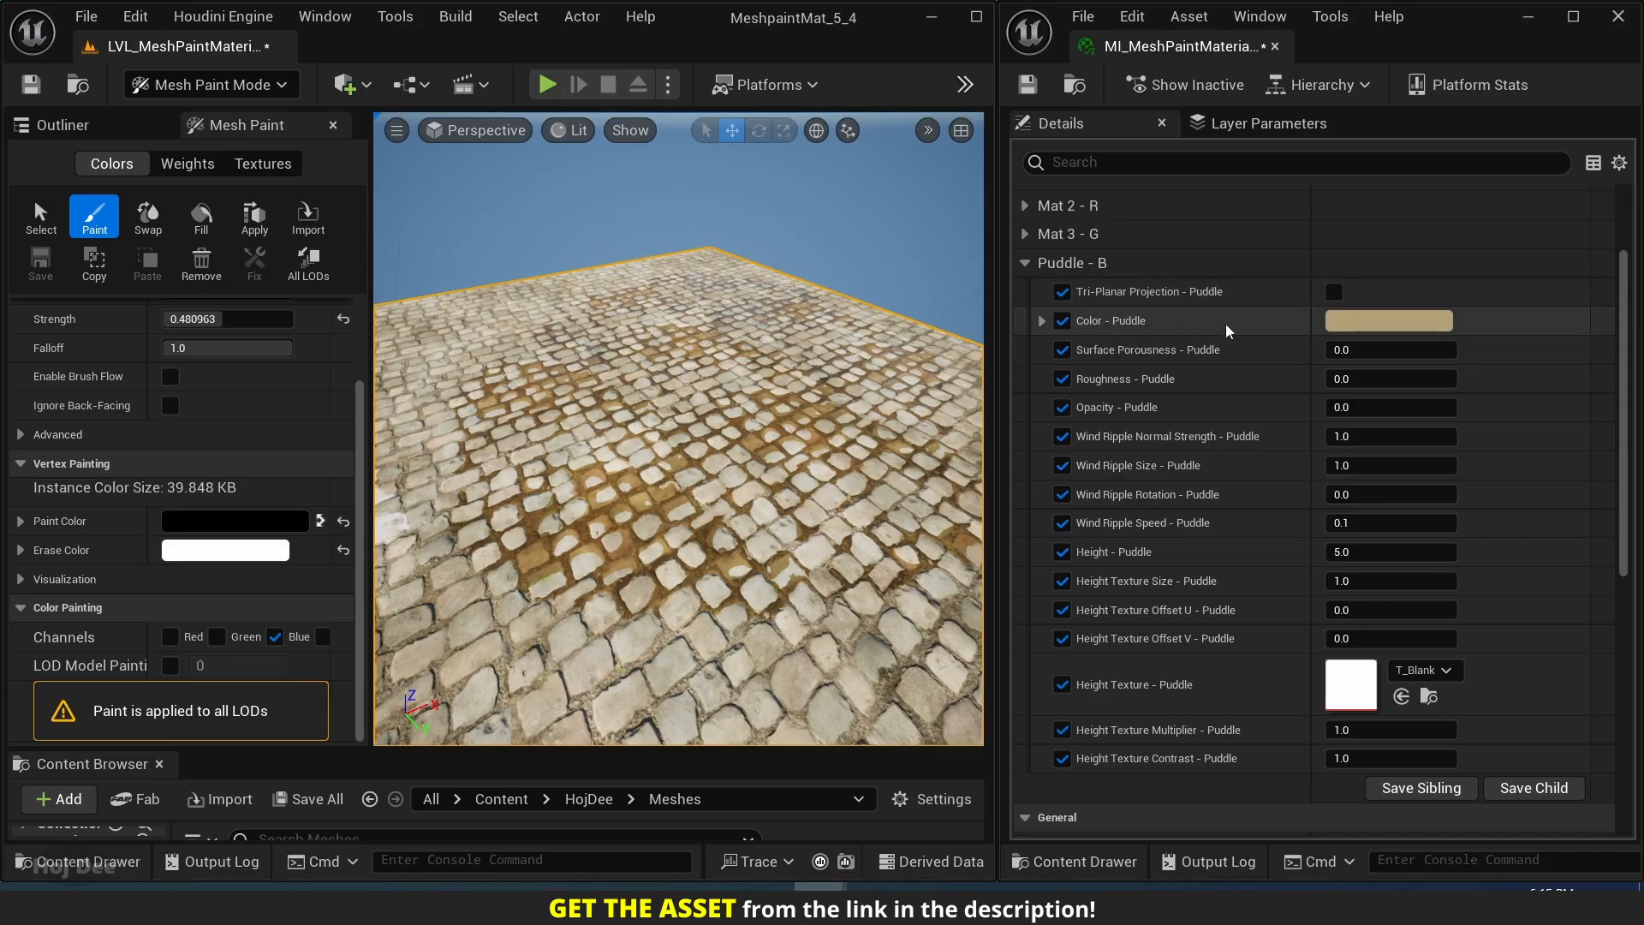
Try a grey-green Color - Puddle on the painted puddle and discard the change.
left_click(1368, 315)
mouse_move(994, 410)
left_mouse_down()
mouse_move(967, 420)
mouse_move(945, 533)
mouse_move(1064, 533)
mouse_move(1059, 496)
mouse_move(1027, 491)
mouse_move(1109, 524)
mouse_move(1105, 501)
mouse_move(990, 568)
mouse_move(979, 555)
mouse_move(1029, 515)
left_mouse_up()
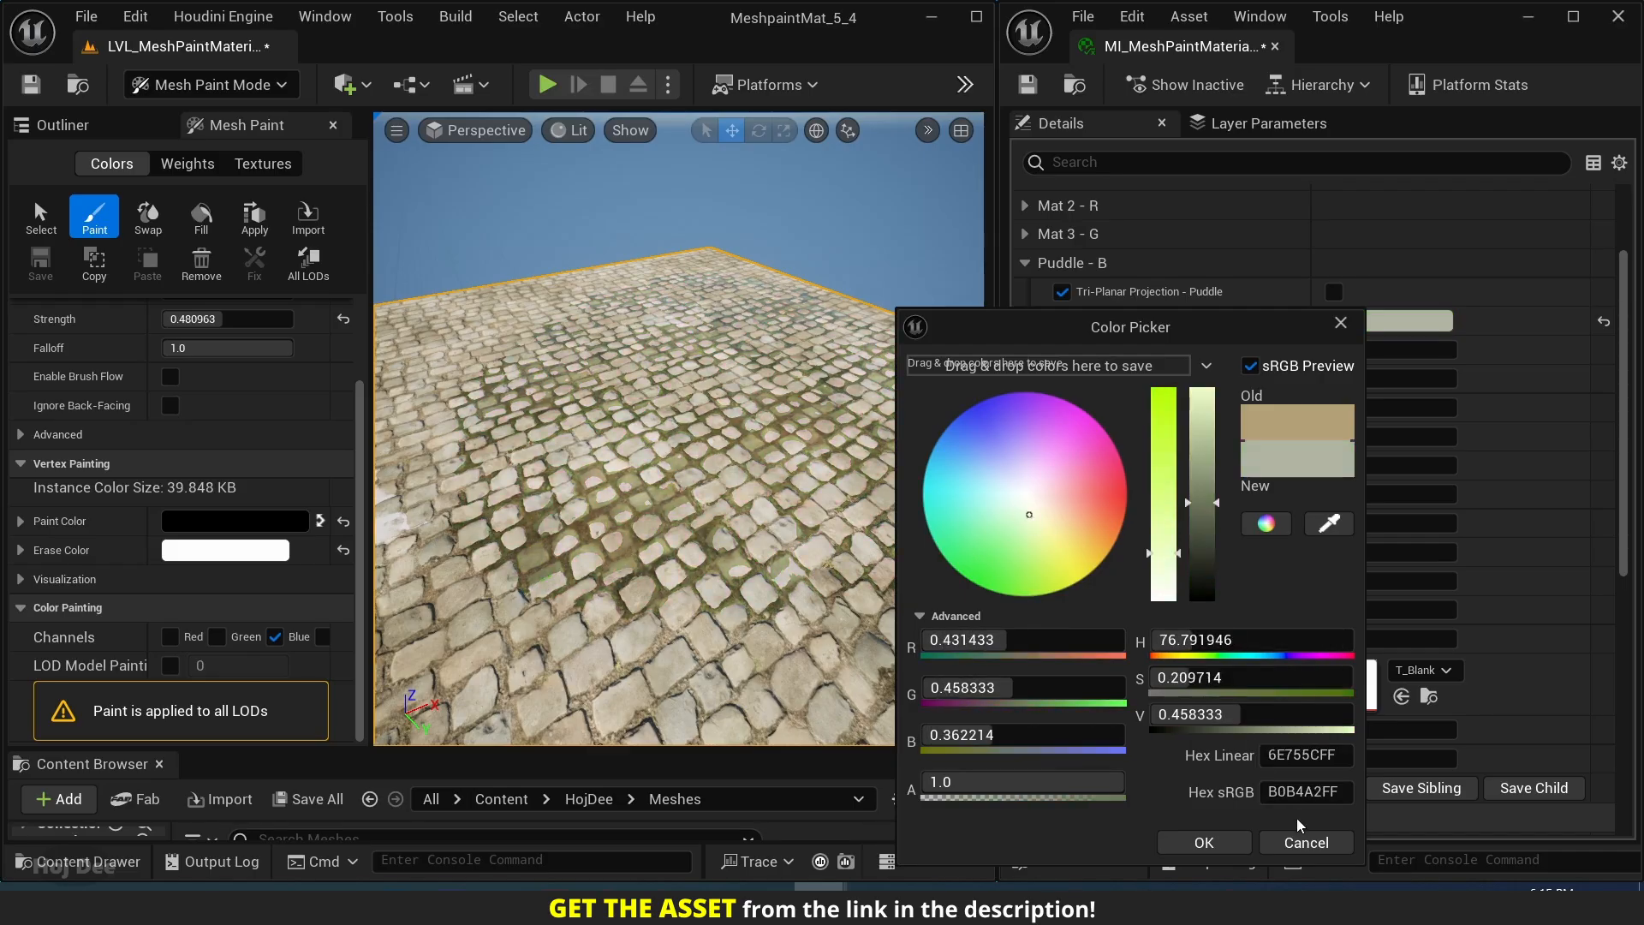
left_click(1305, 843)
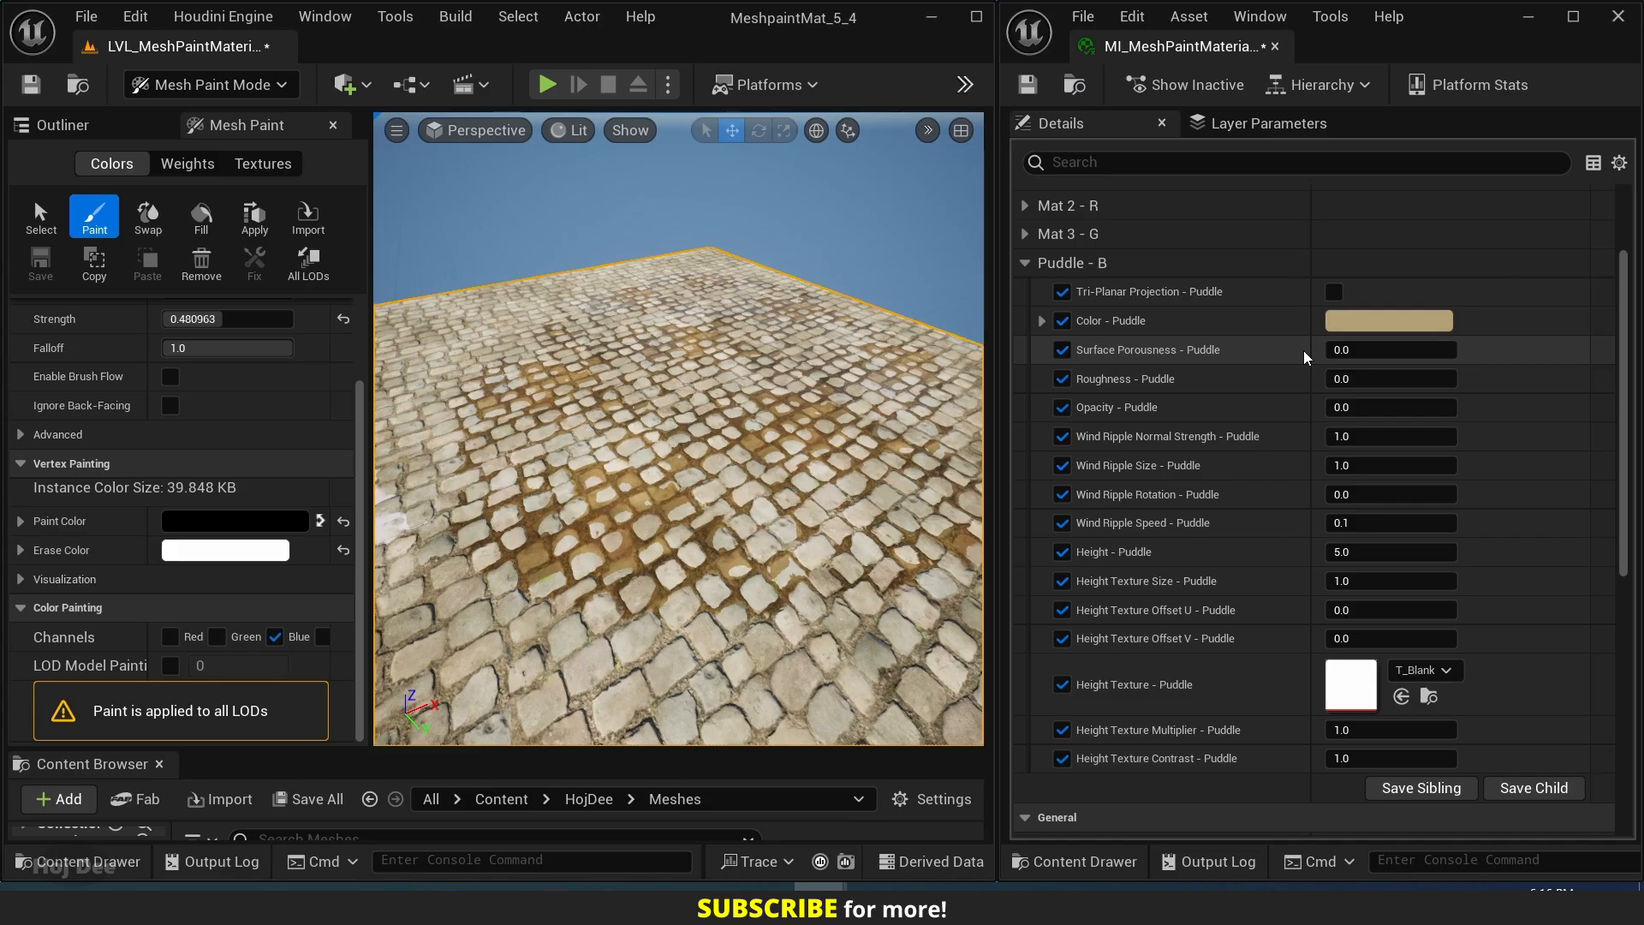
Try Surface Porousness - Puddle at 1, and restore it to 0.
left_click(1375, 350)
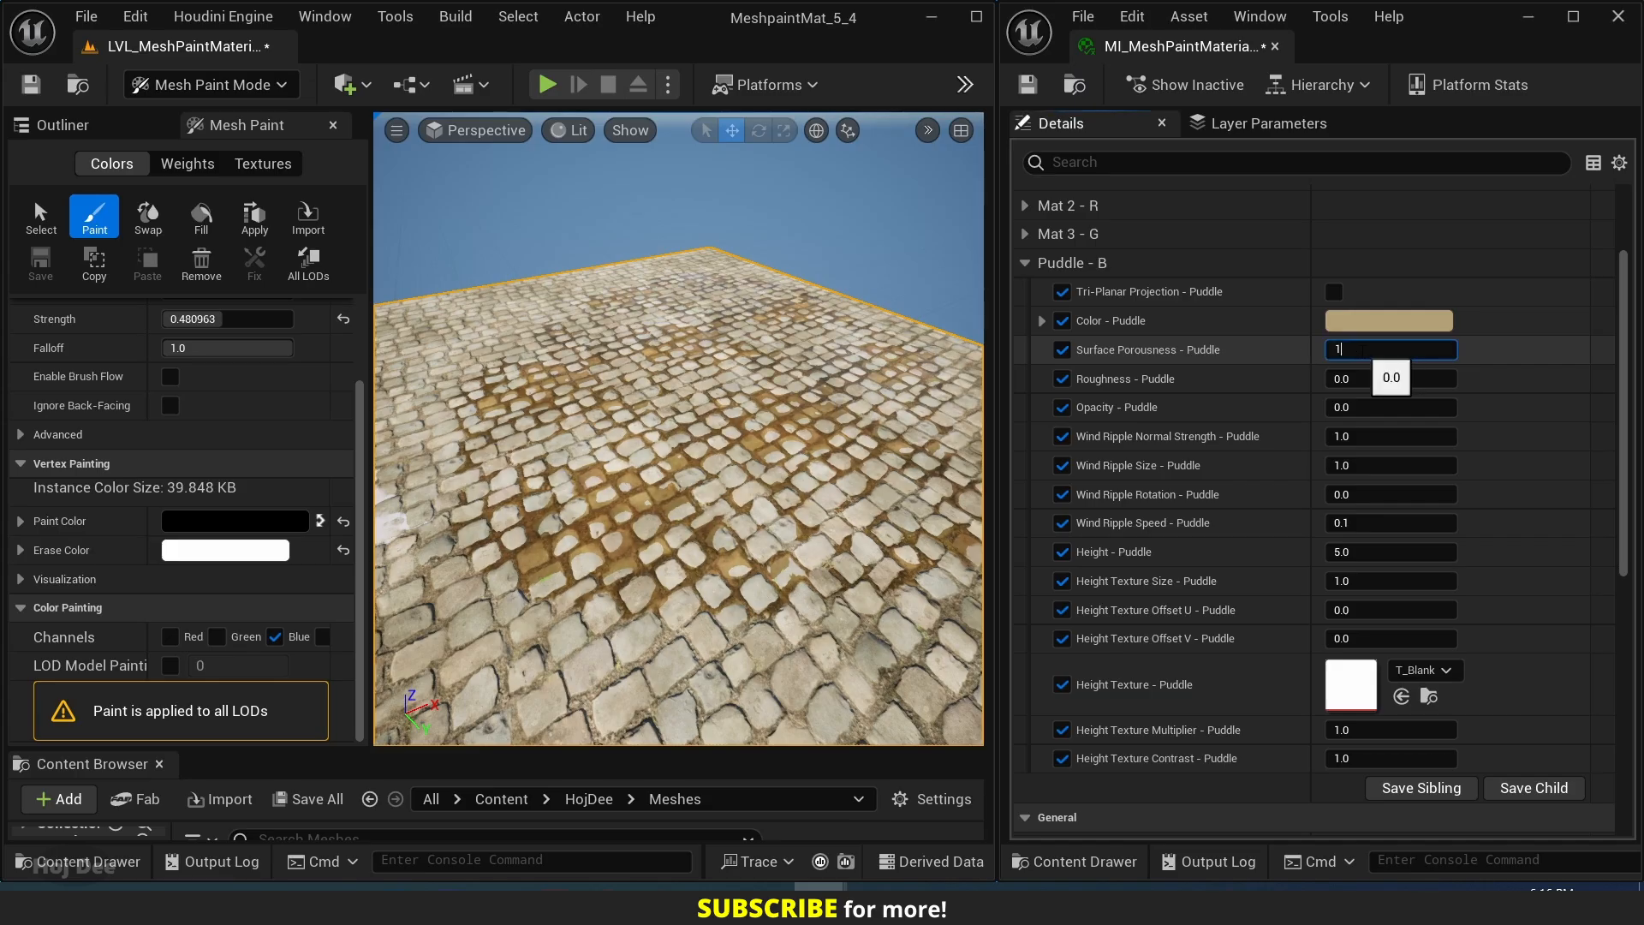
type("1")
key("Return")
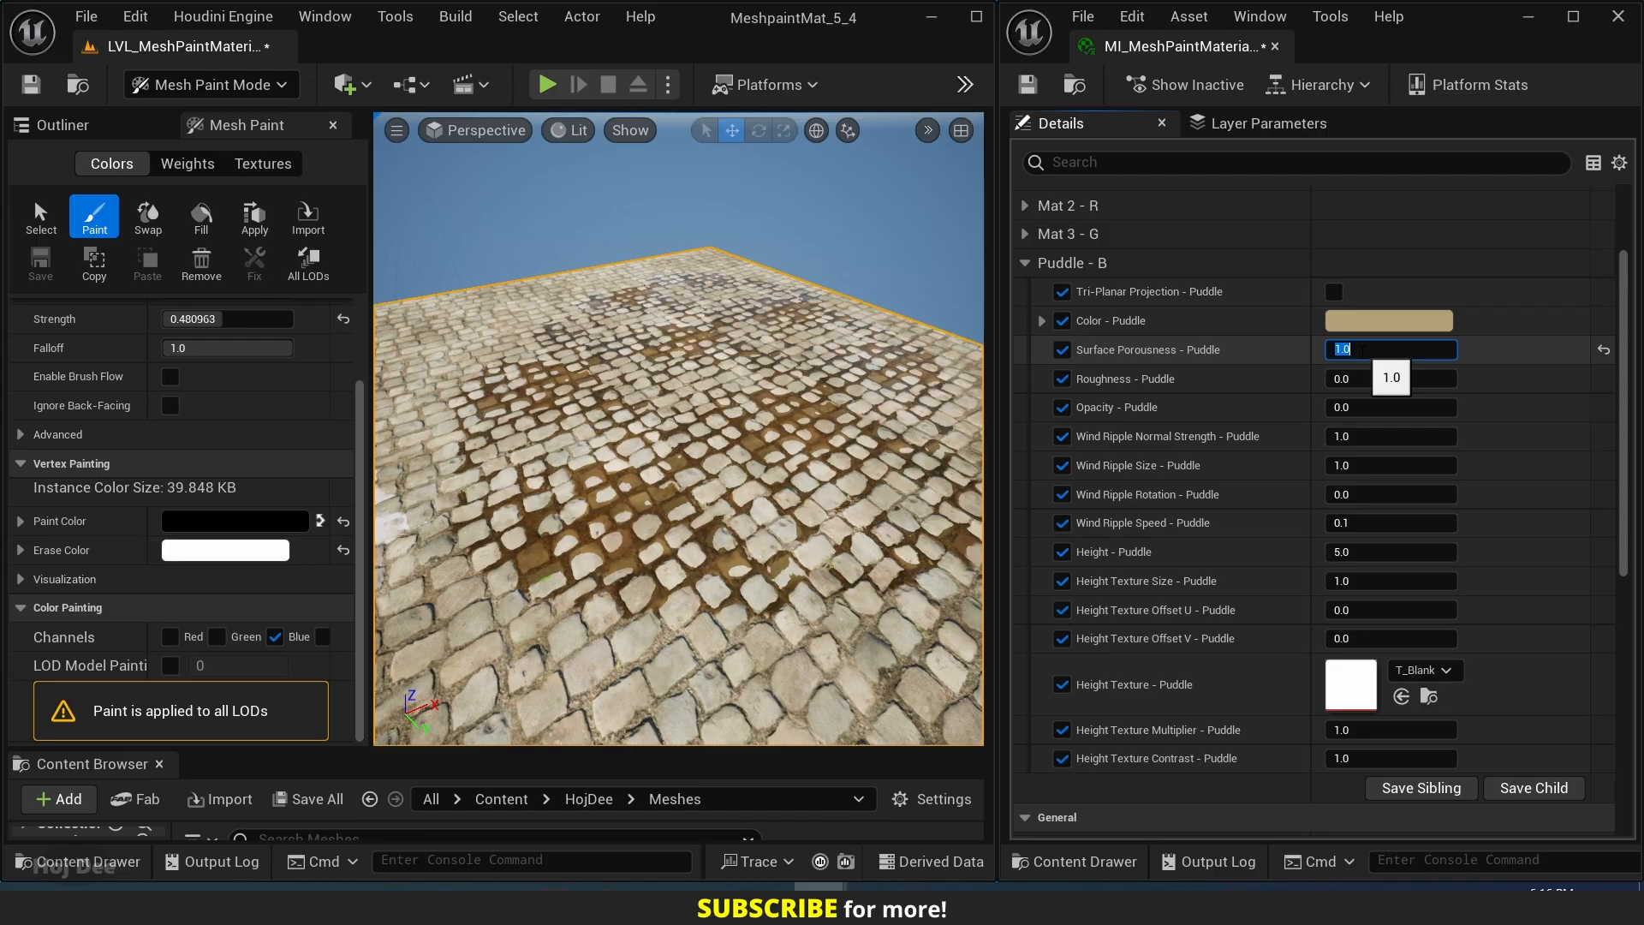
type("0")
key("Return")
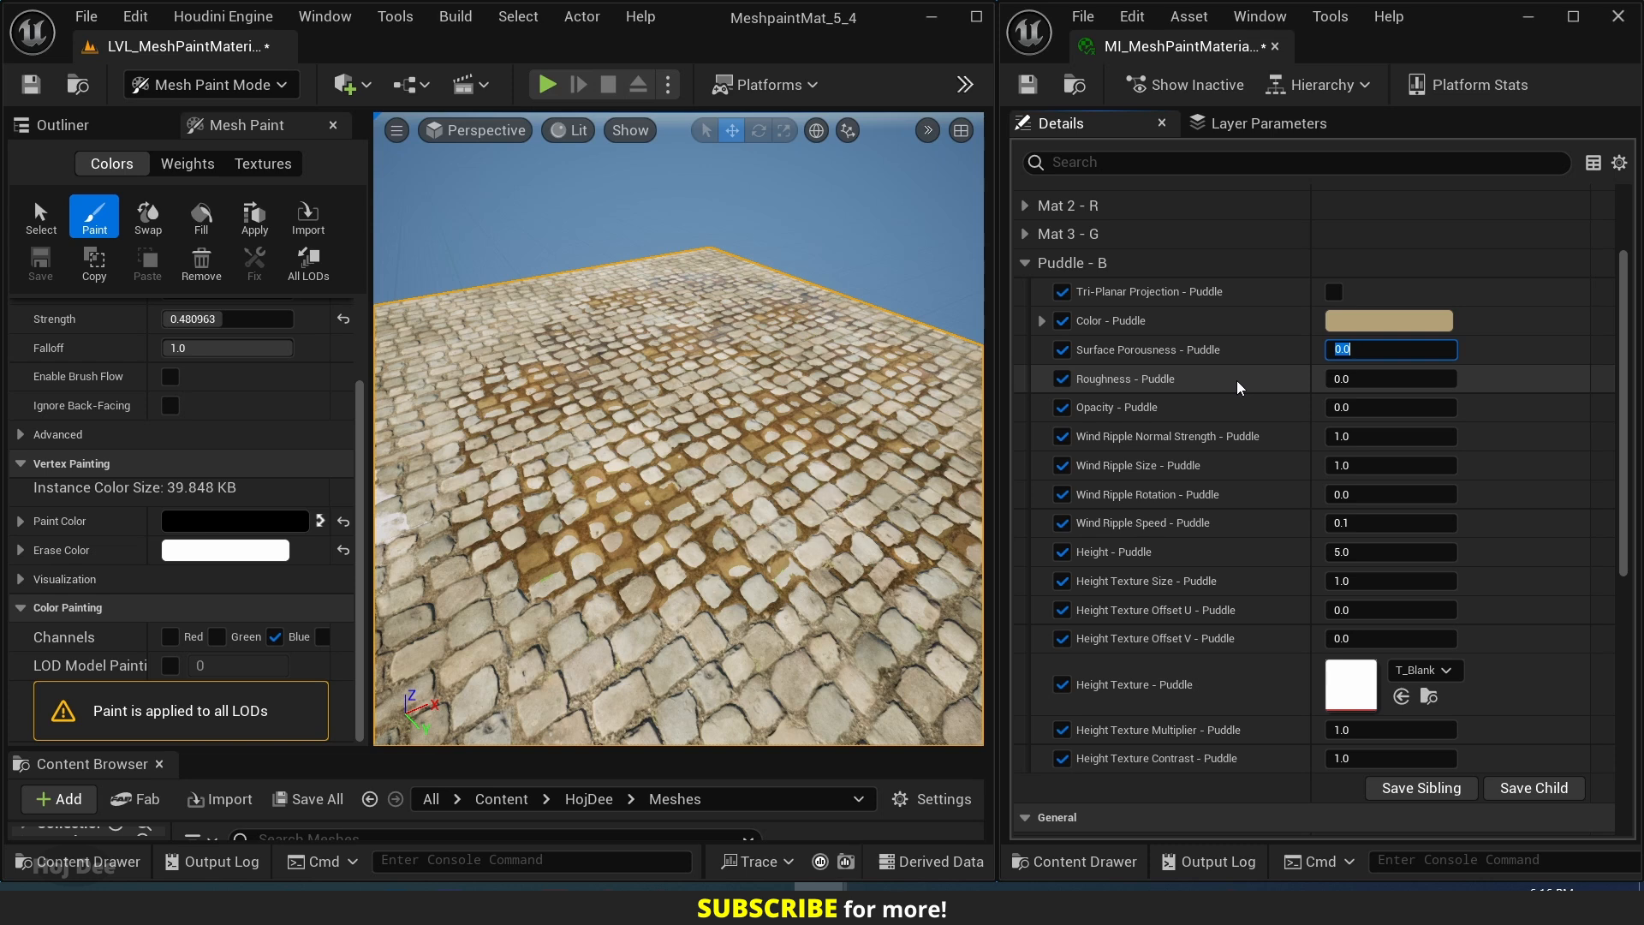
Set Wind Ripple Normal Strength - Puddle to 0.
key("Tab")
key("Tab")
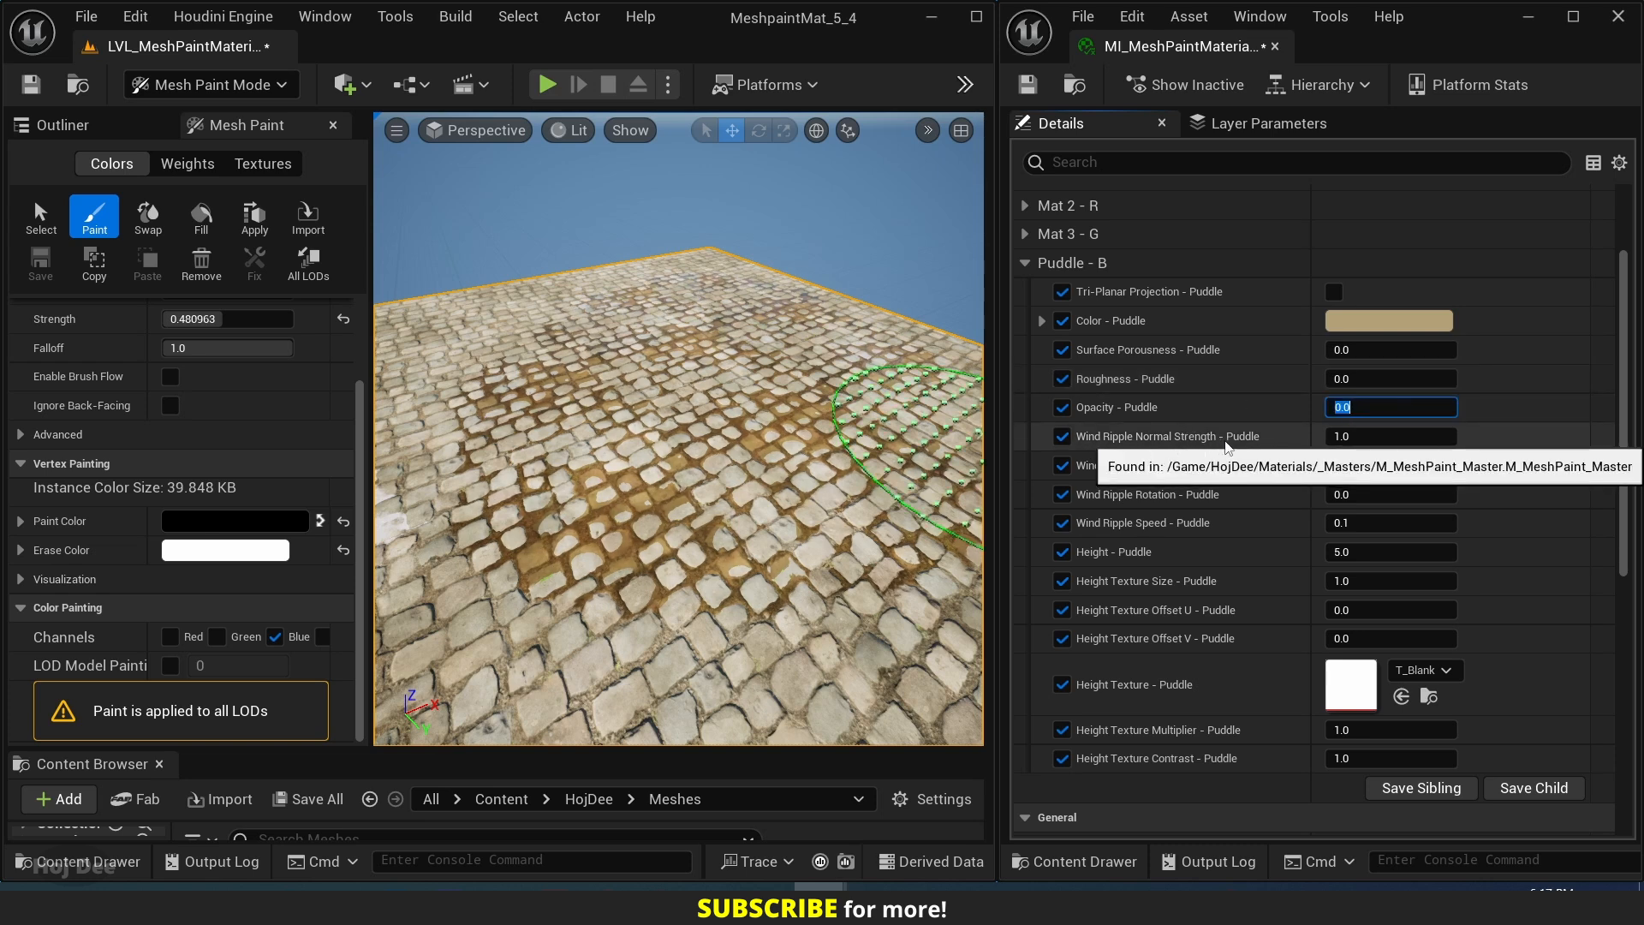
key("Tab")
type("0")
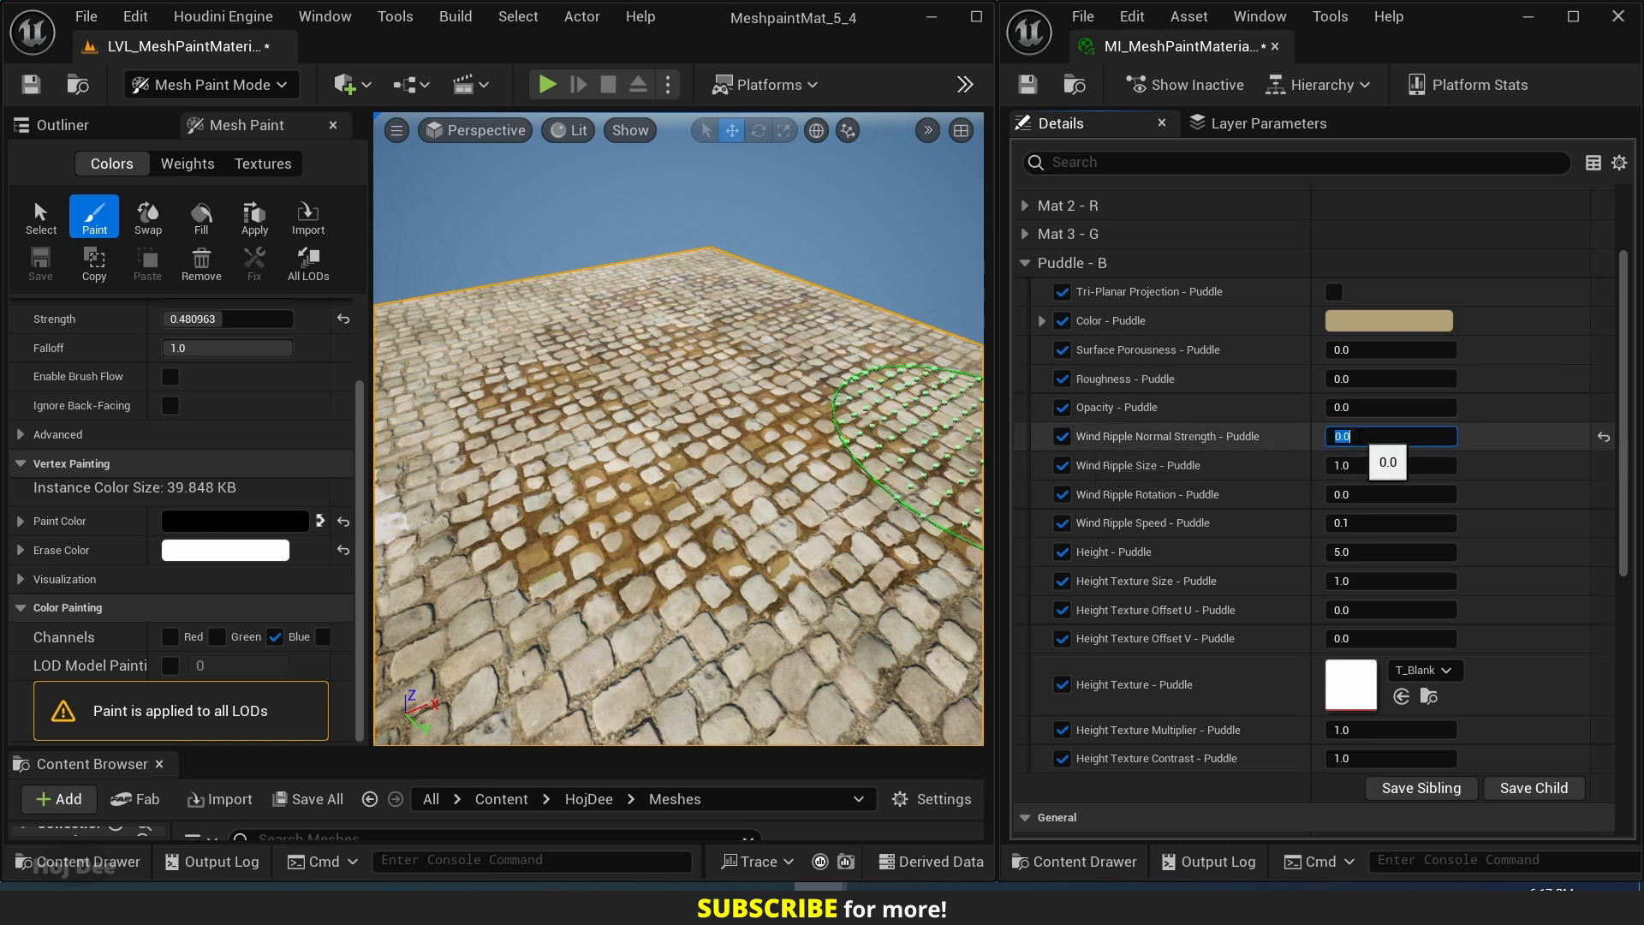
Try Roughness - Puddle at 0.4 and Opacity - Puddle at 0.3, and reset them to their defaults.
left_click(1364, 375)
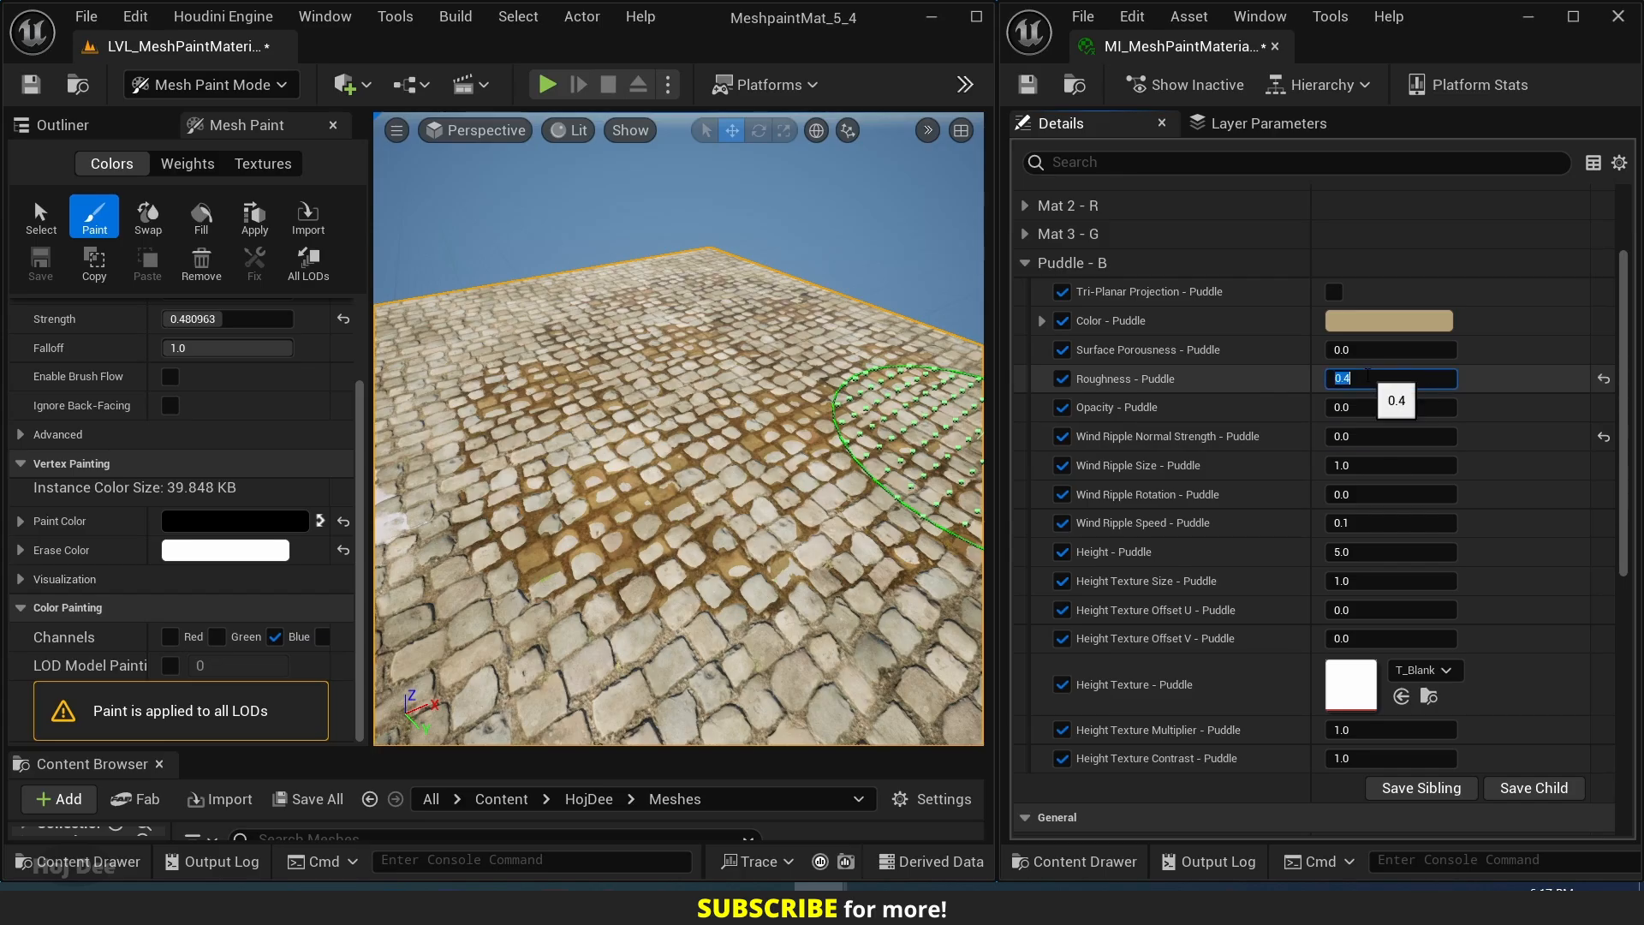
key("Tab")
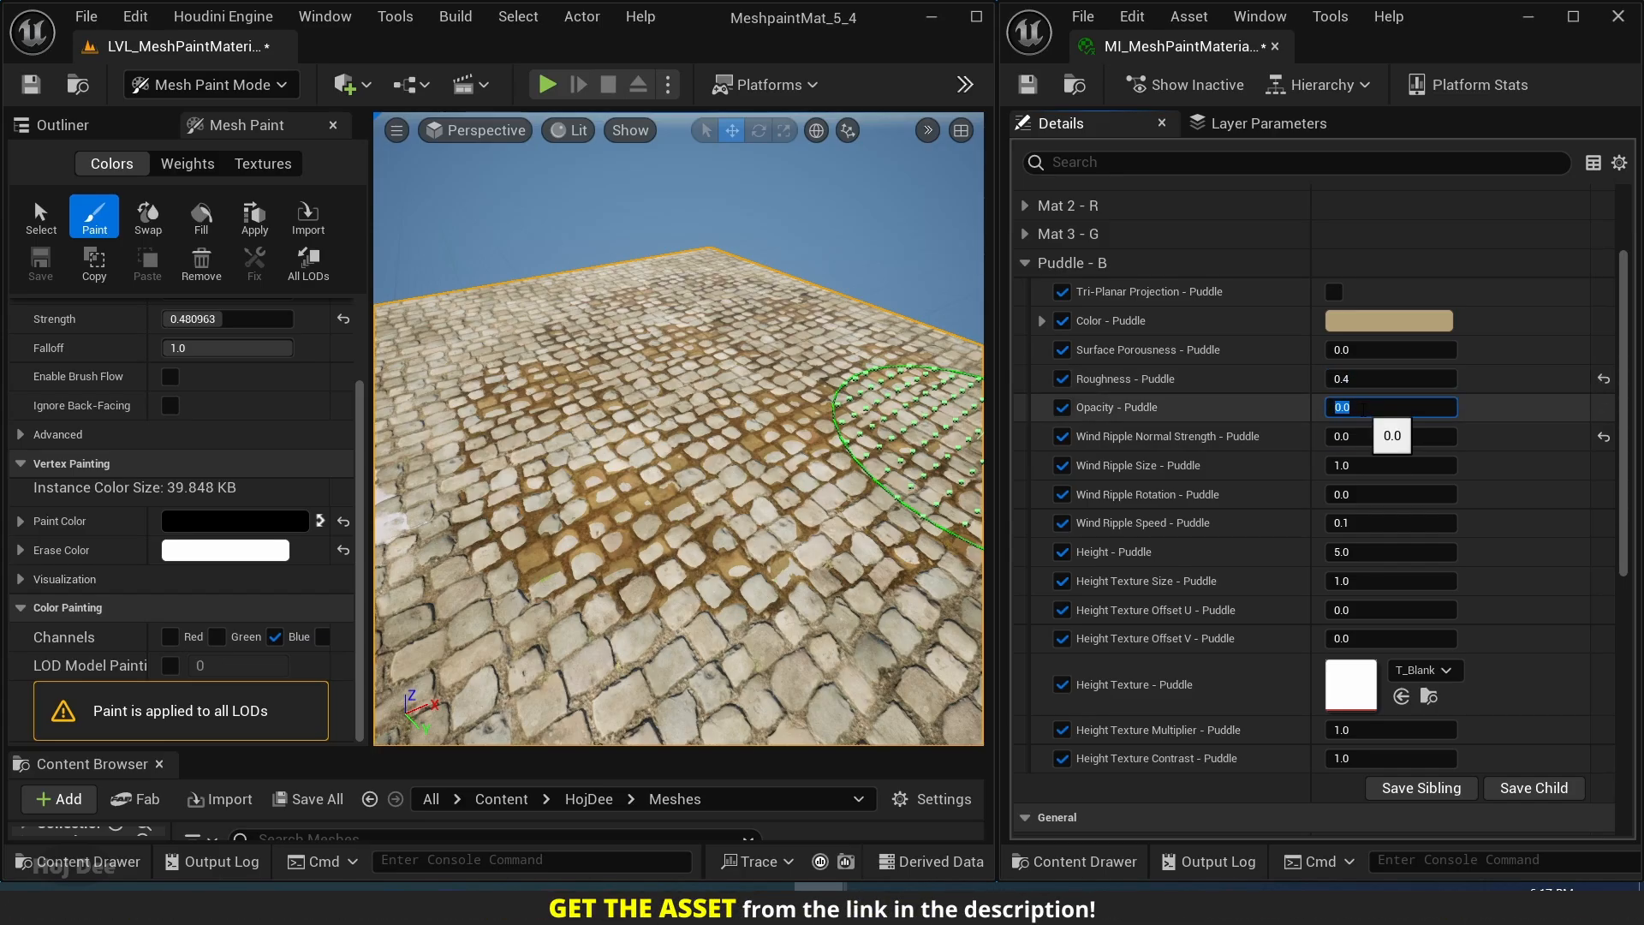
key("Return")
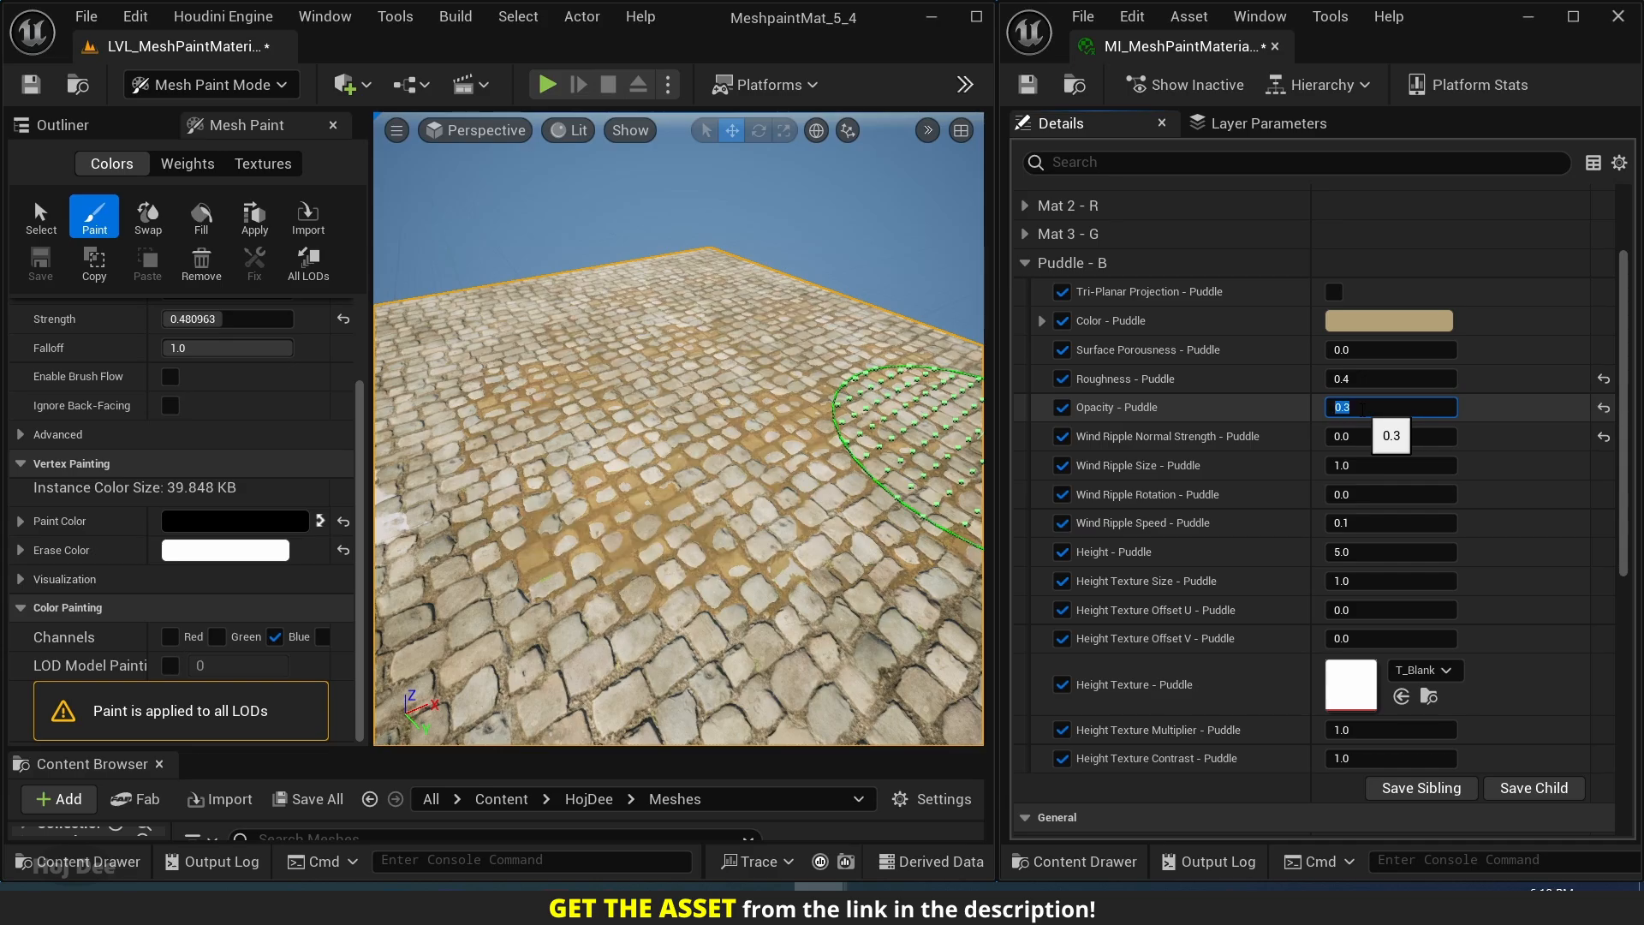
left_click(1603, 409)
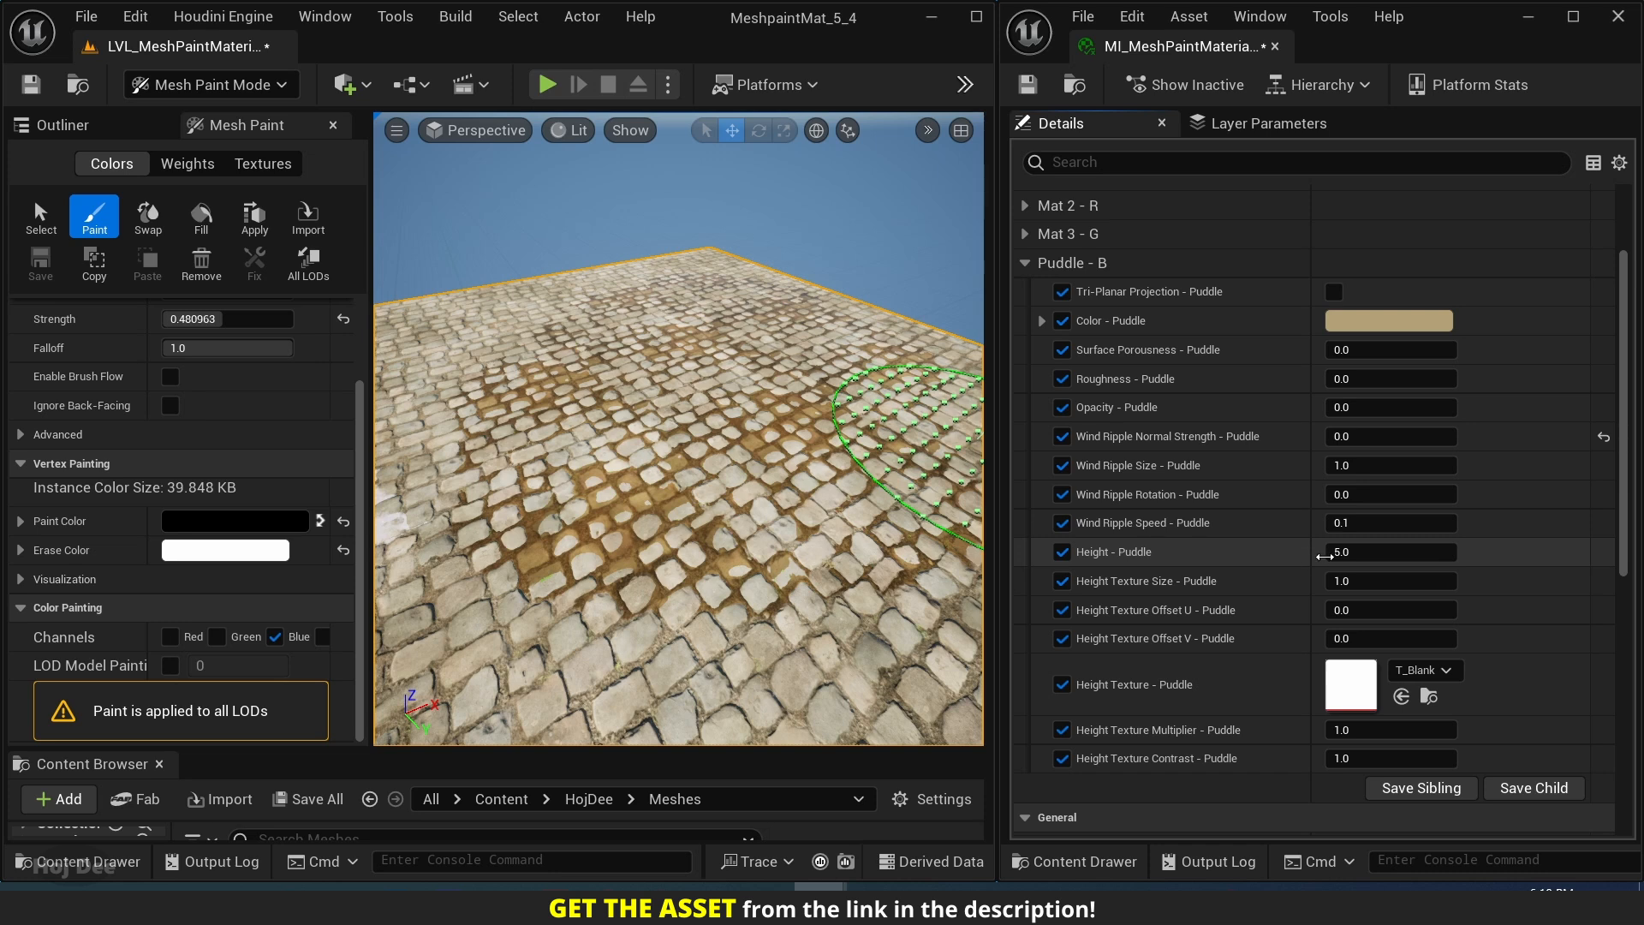
Raise Height - Puddle to 10 and test it against a Height Texture Multiplier - Mat 1 of 5, restoring the multiplier.
left_click(1345, 553)
key("Return")
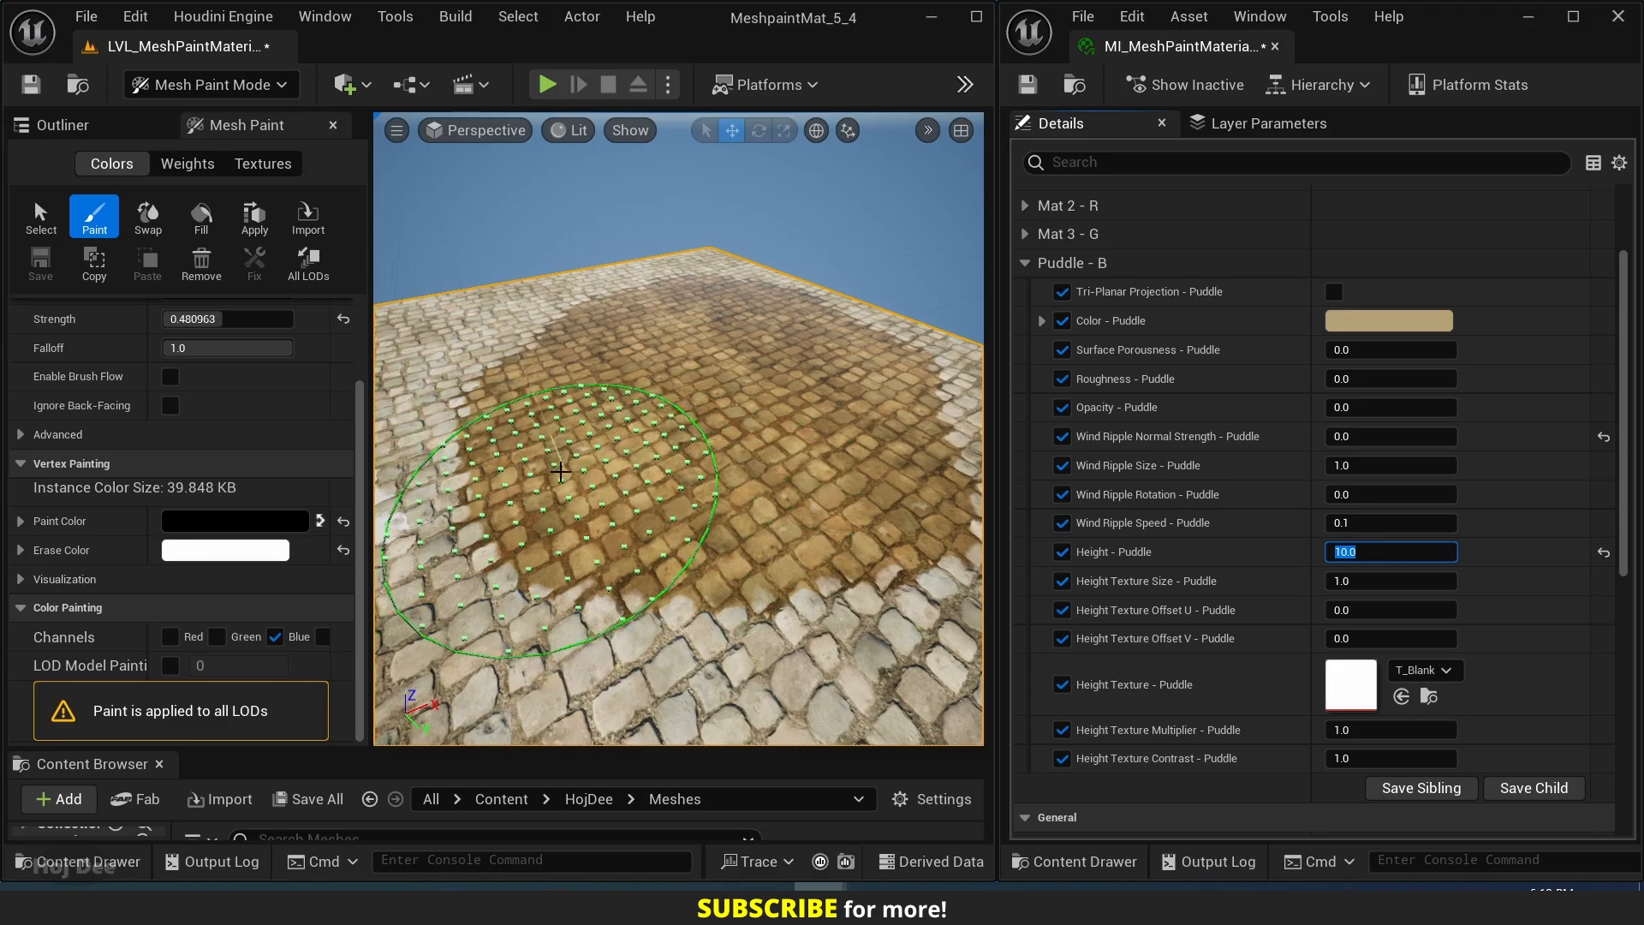
scroll(1041, 249, "up", 5)
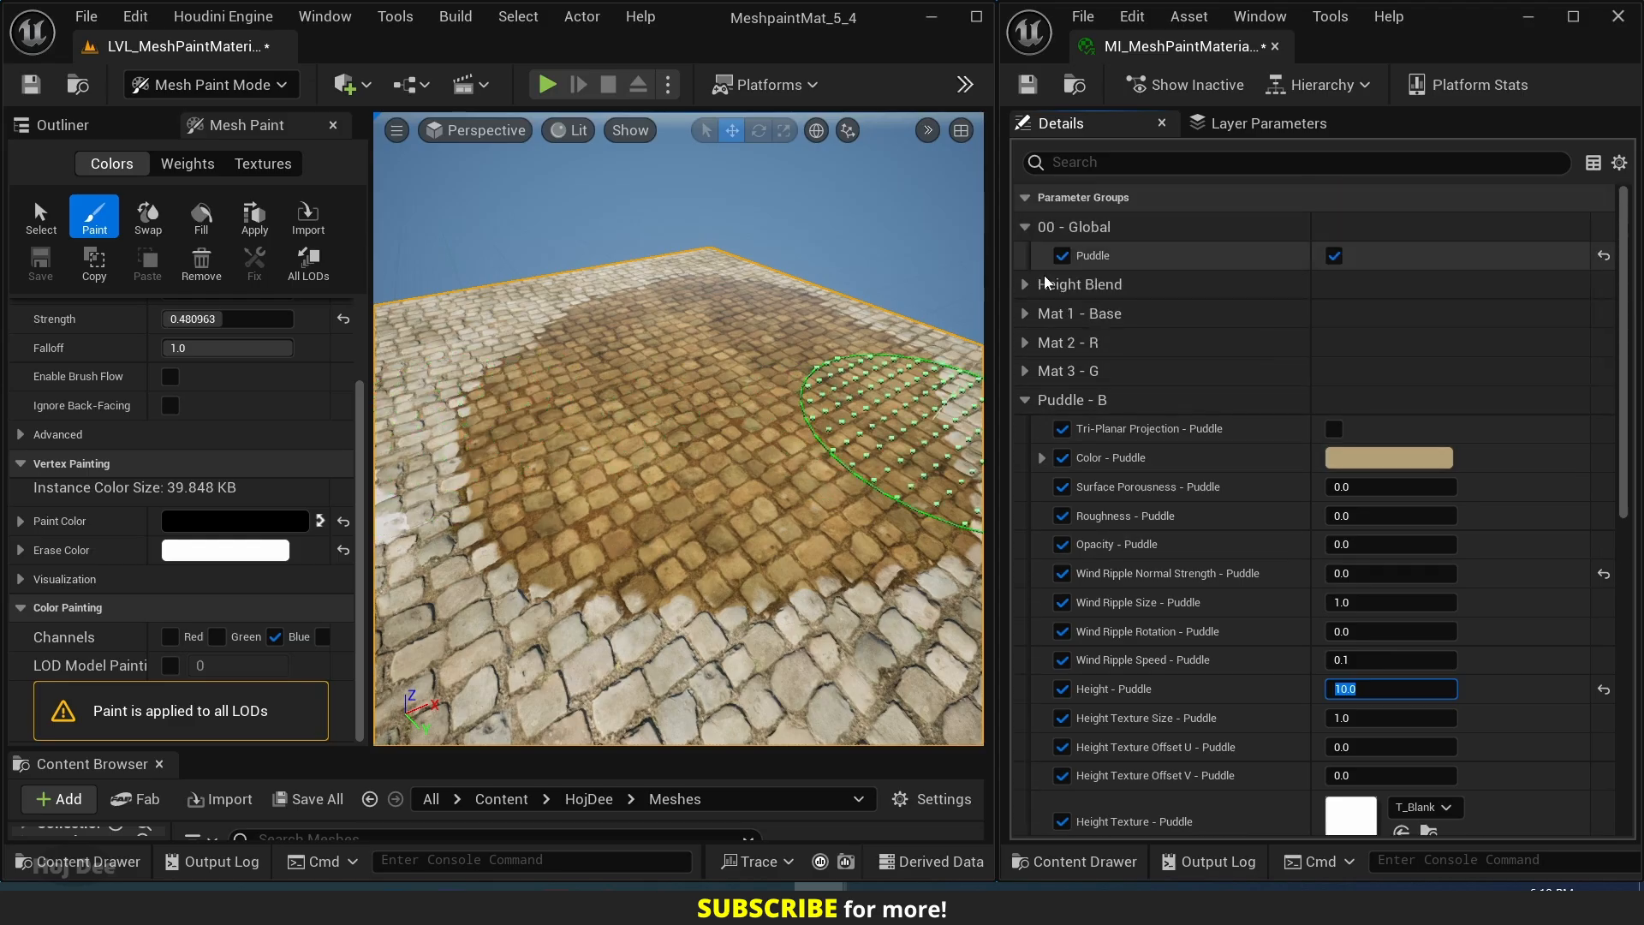
left_click(1027, 313)
scroll(1091, 358, "down", 10)
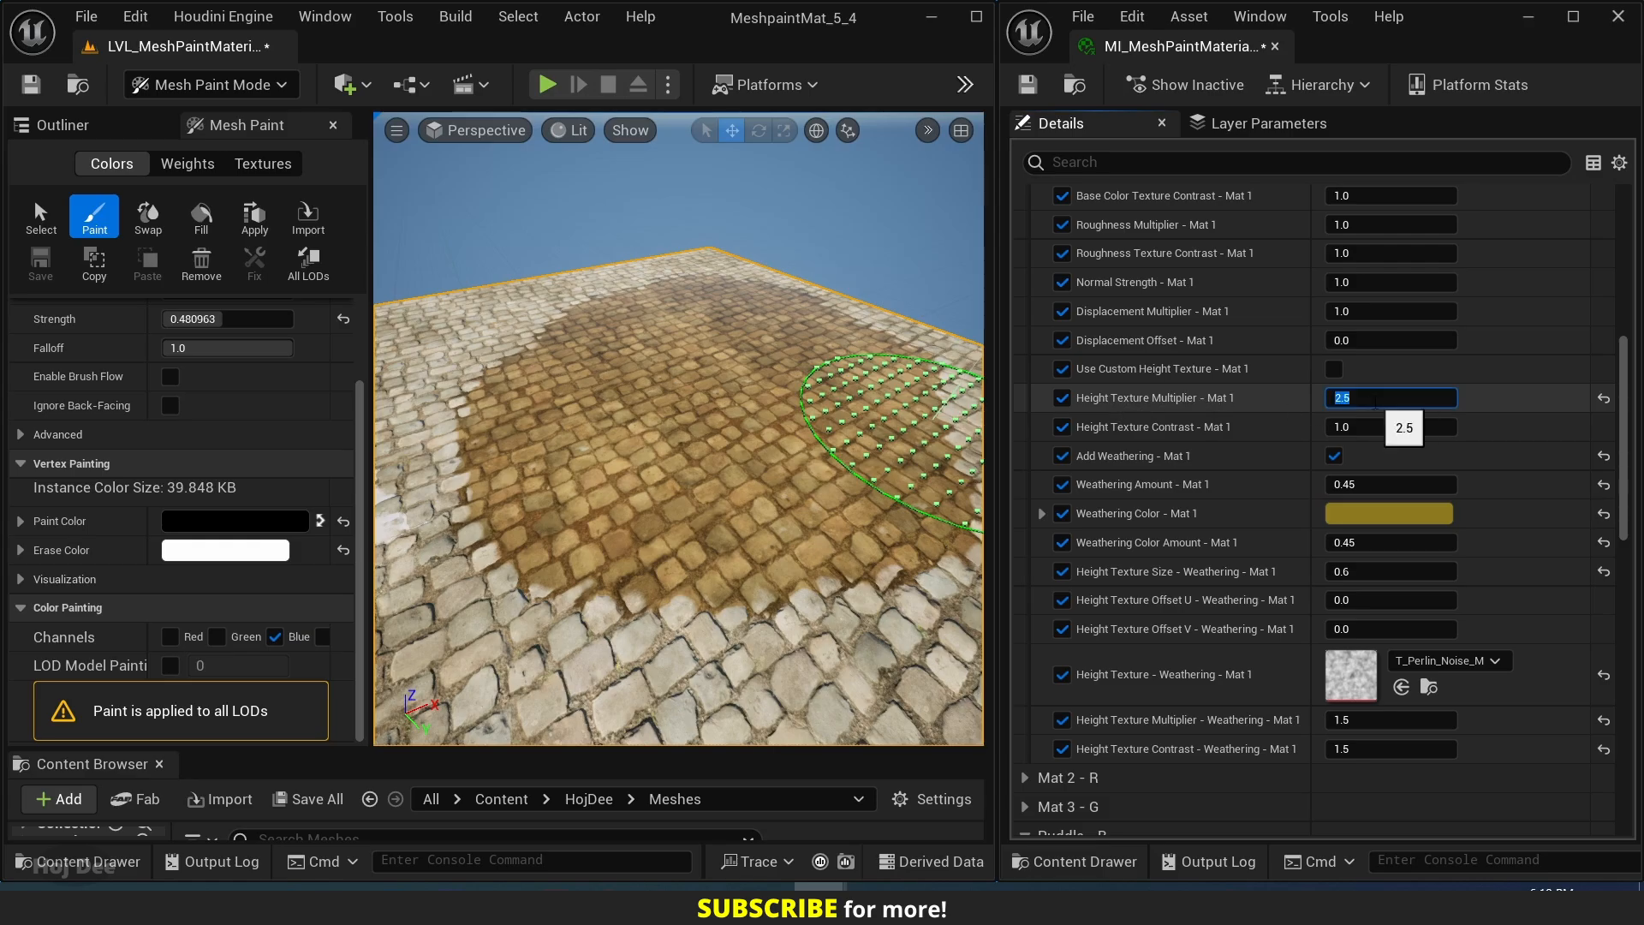
type("5")
key("Return")
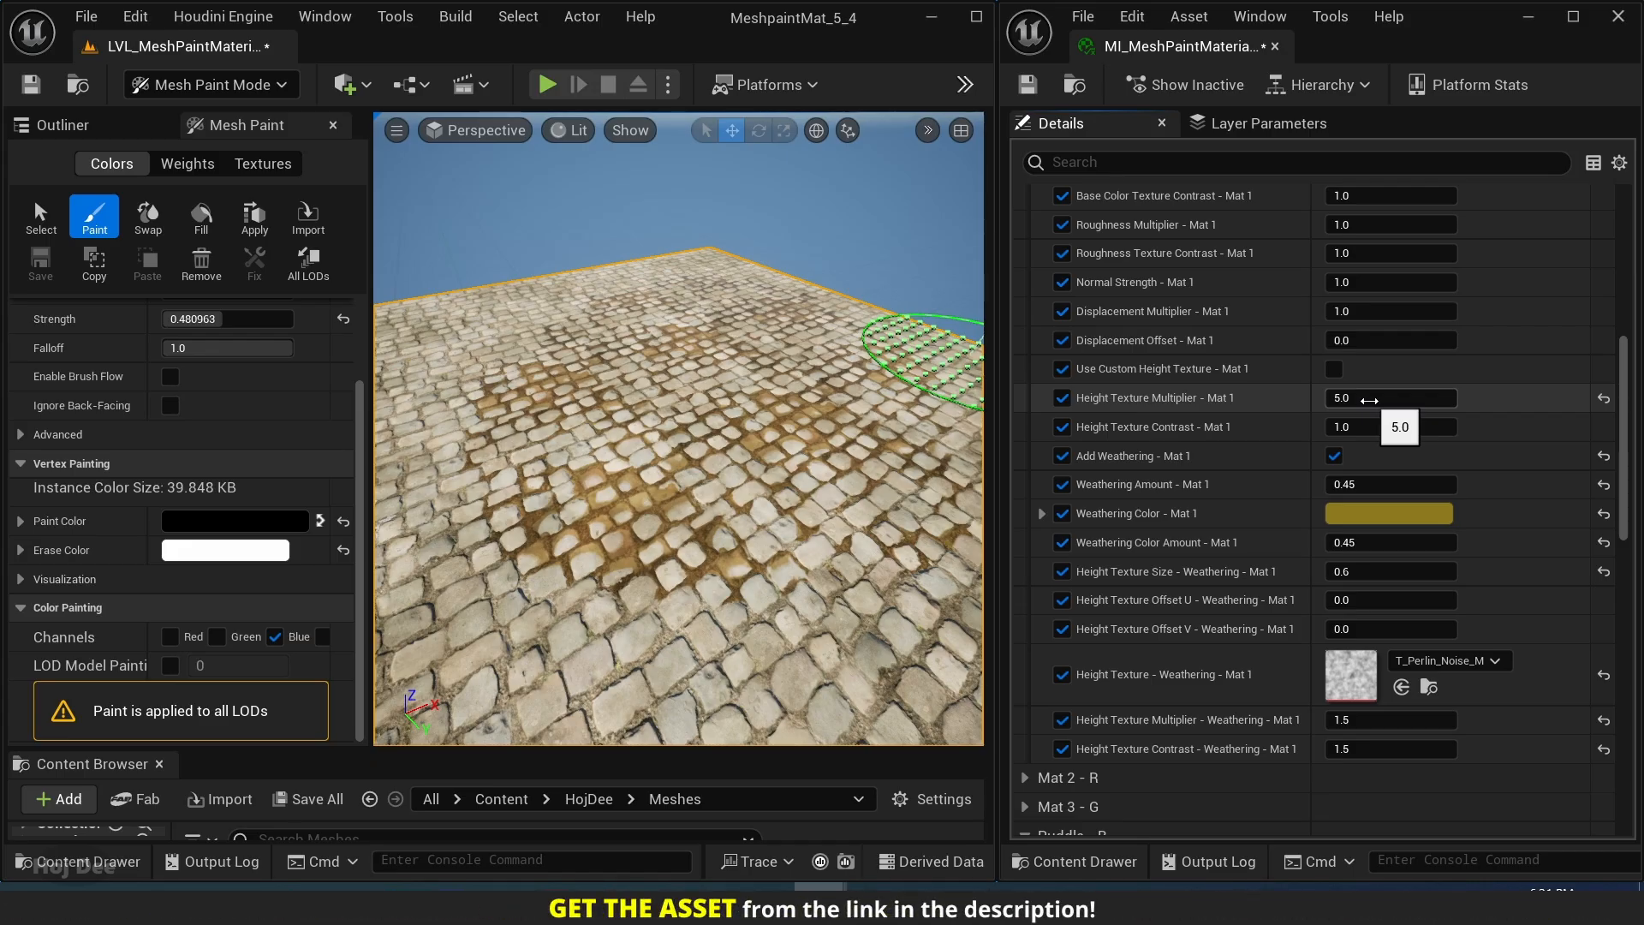
left_click(1368, 400)
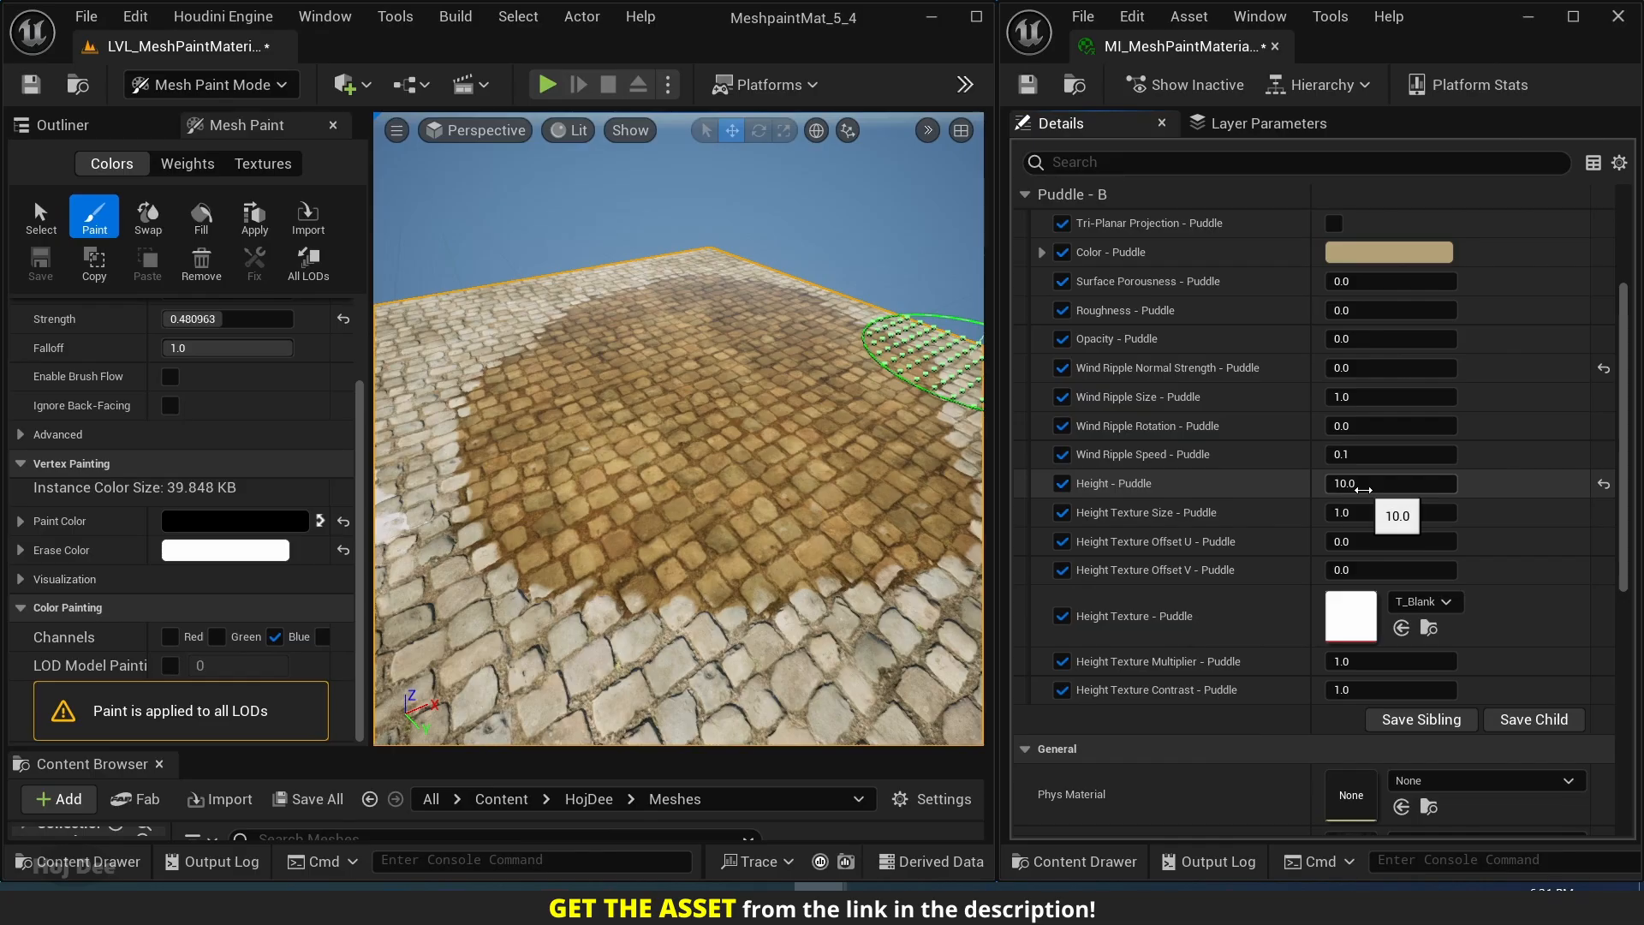
Compare Height - Puddle at 5 and at 0 on the painted cobblestones.
left_click(1364, 490)
type("5")
key("Return")
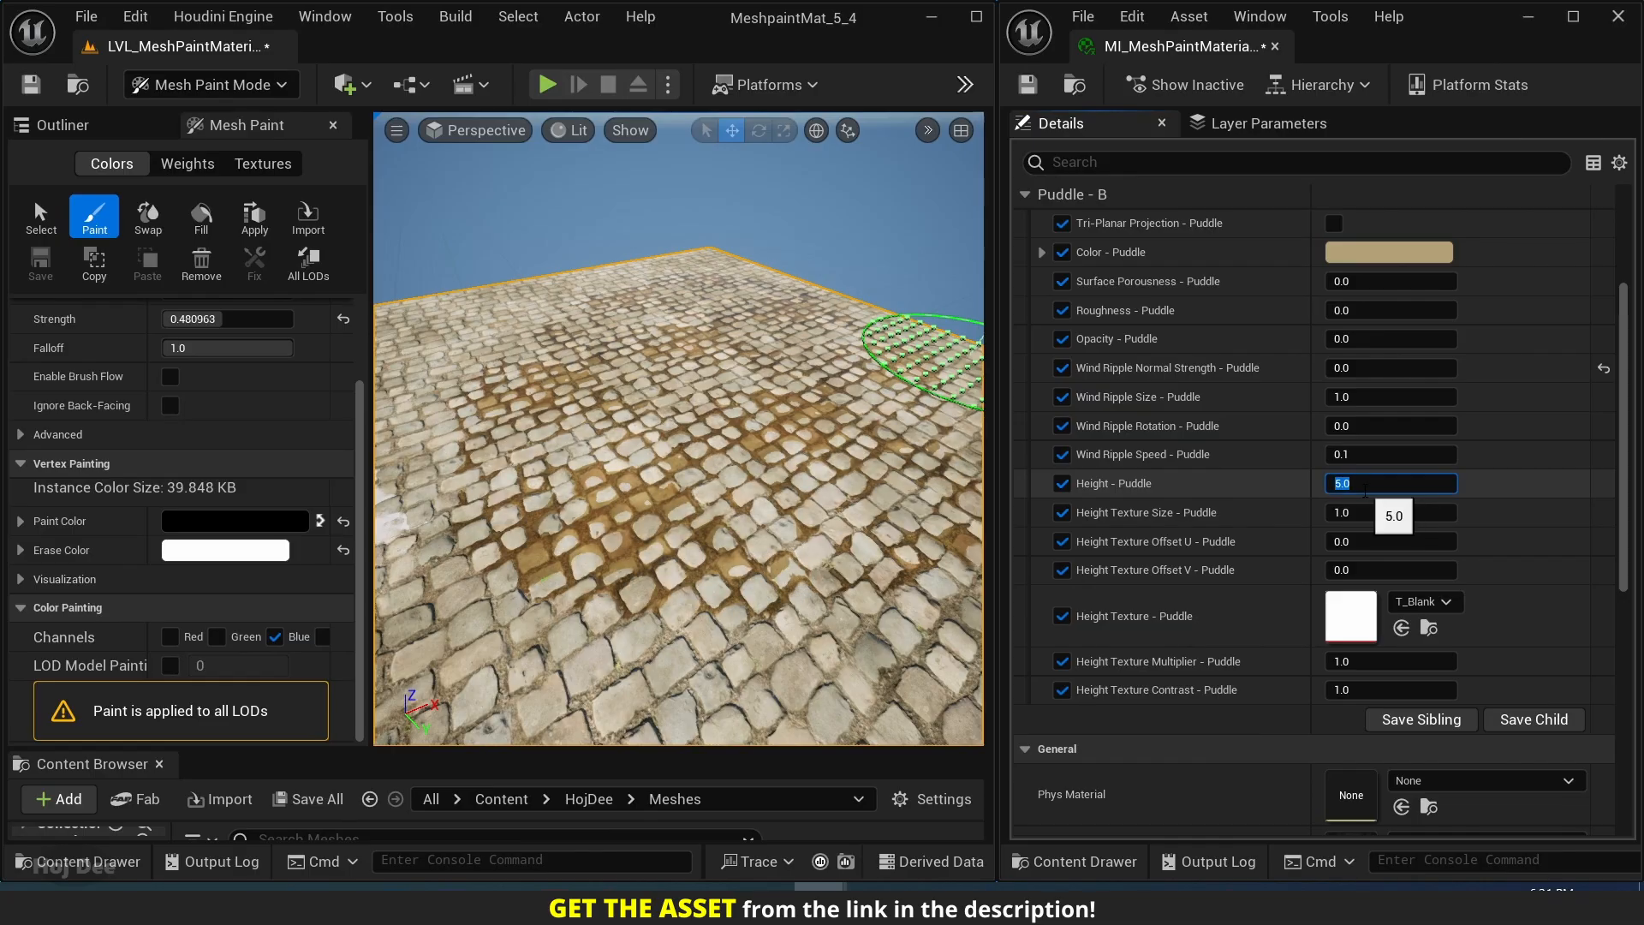
key("Return")
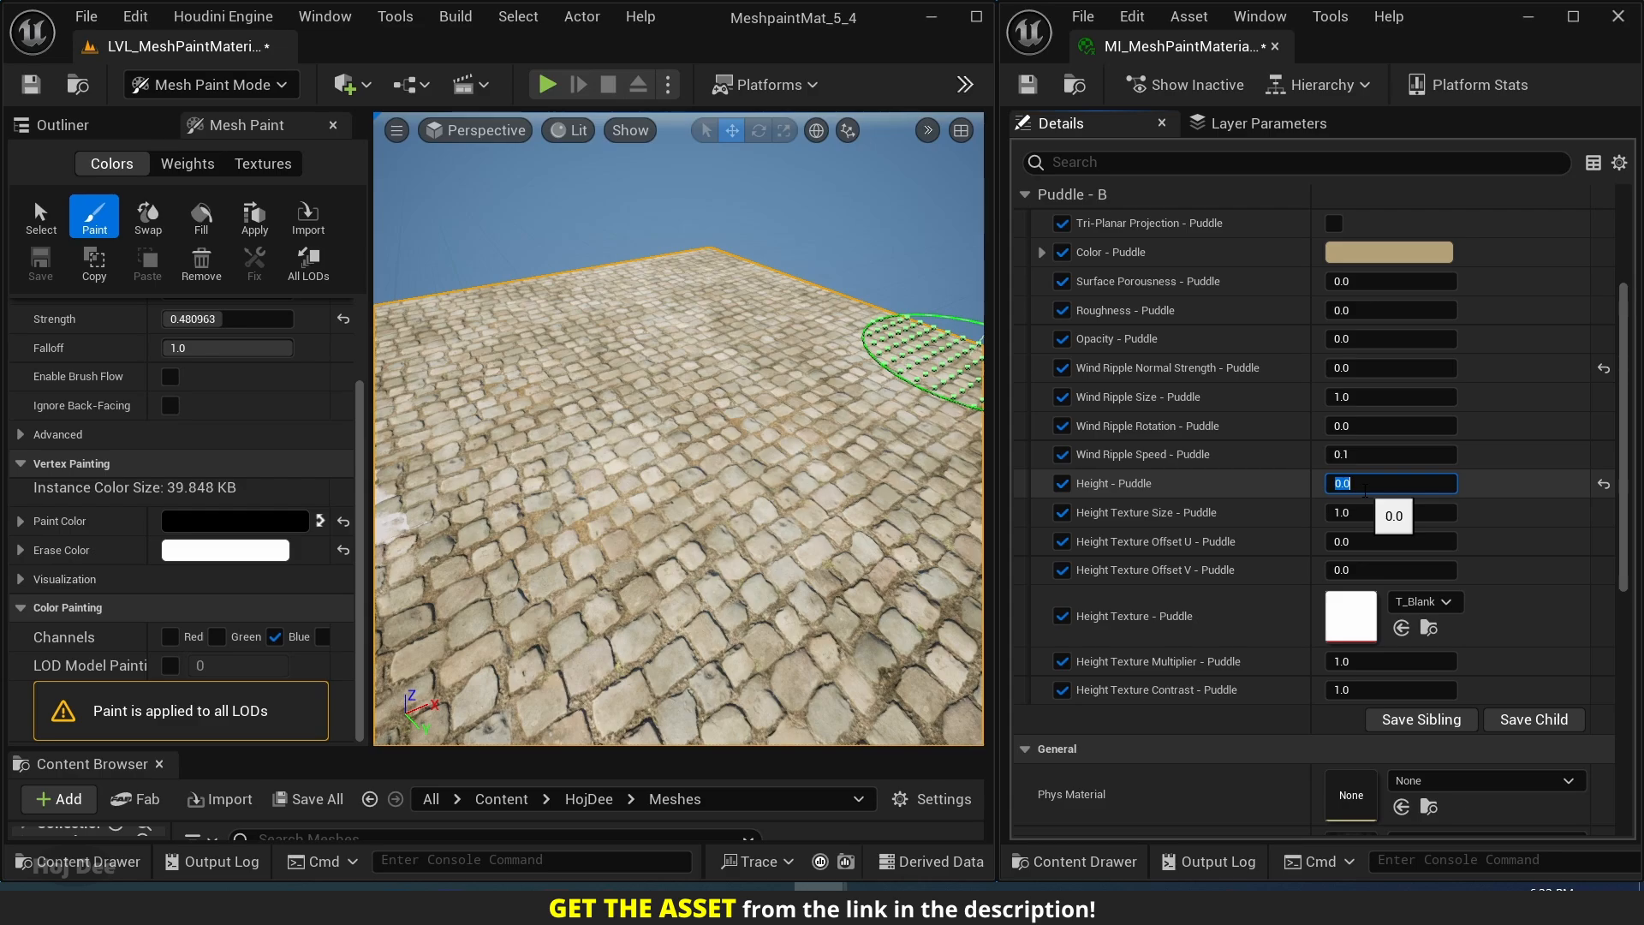
Step Height - Puddle through the values 3 to 10 on the painted cobblestones, and return it to 5.
type("3")
key("Return")
type("4")
key("Return")
type("5")
key("Return")
type("6")
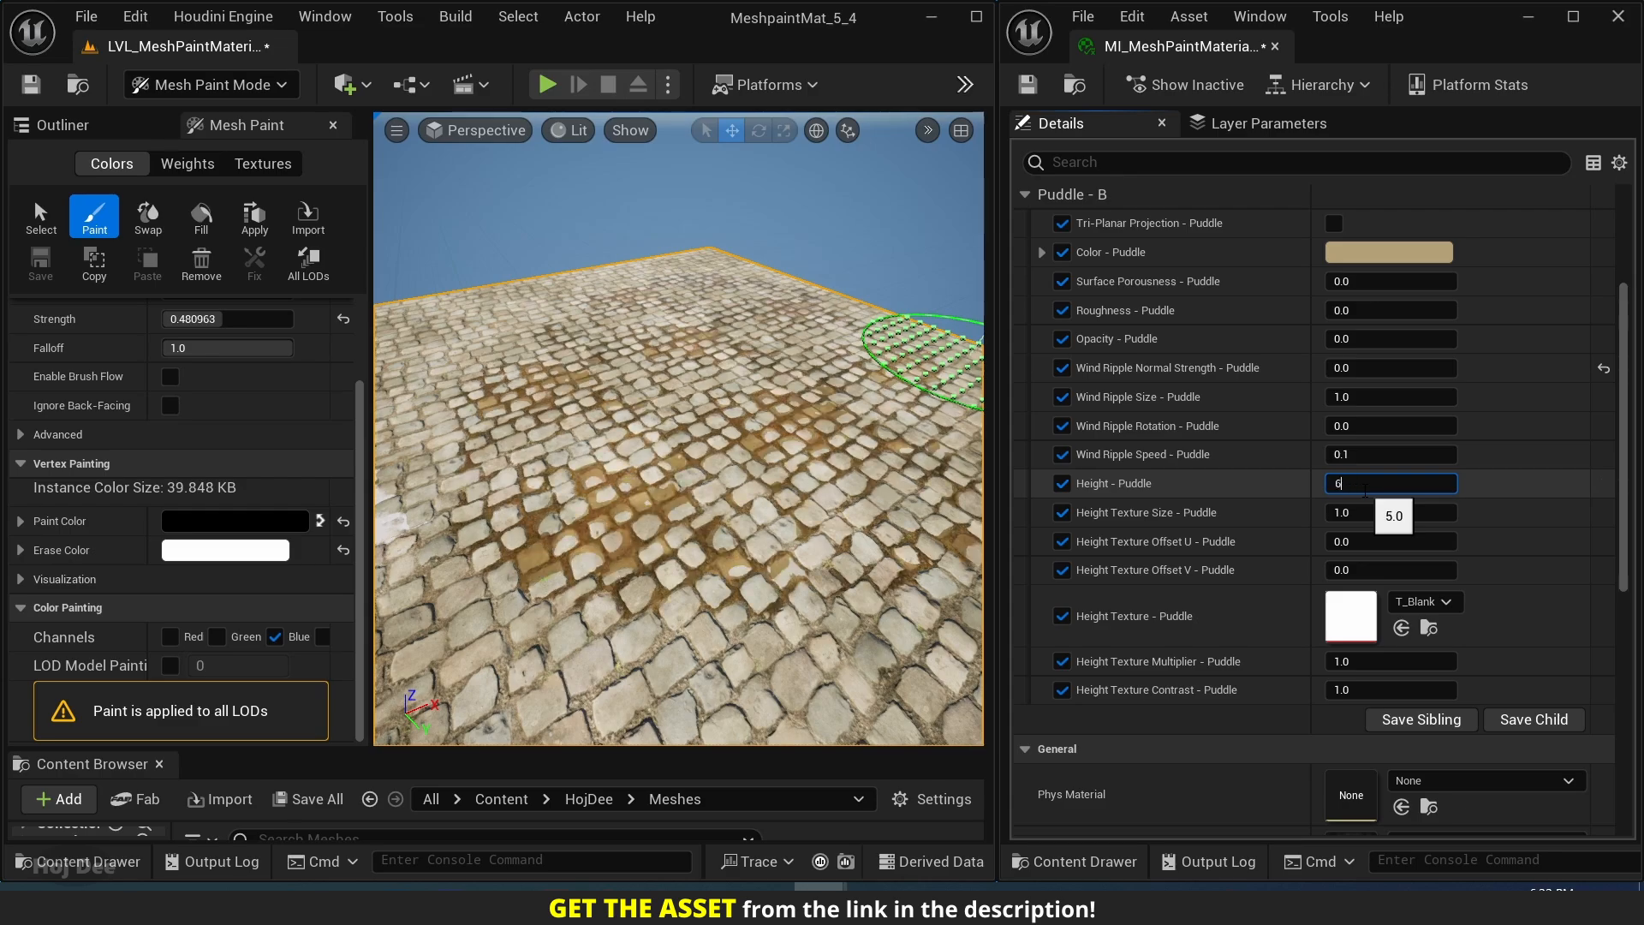
key("Return")
type("7")
key("Return")
type("8")
key("Return")
type("9")
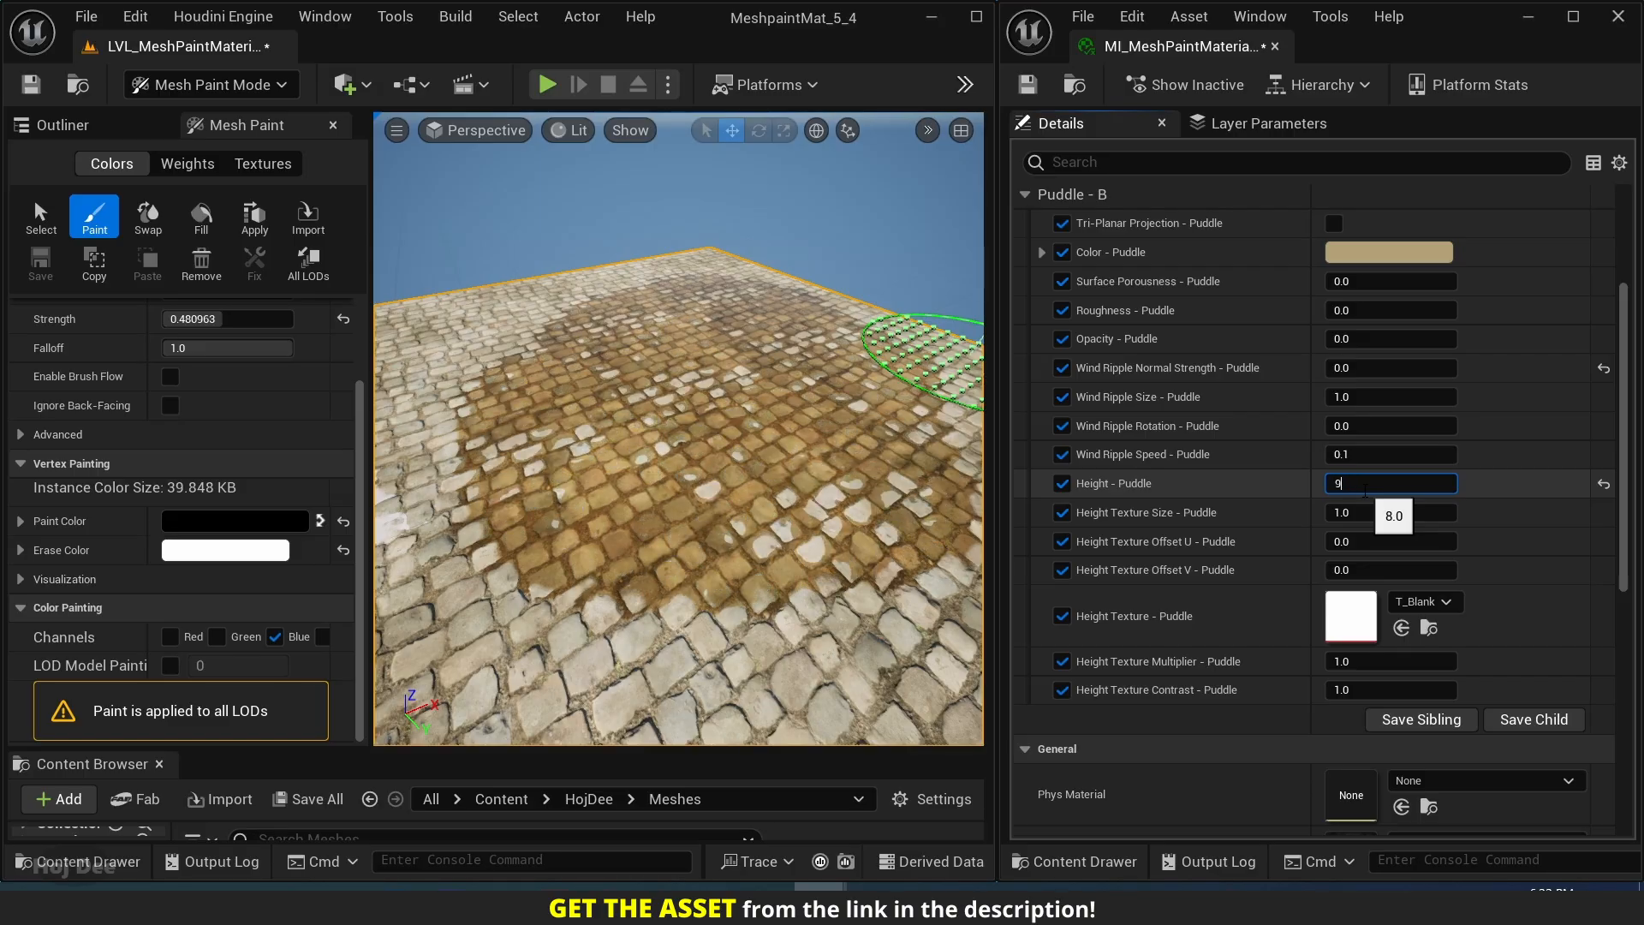
key("Return")
type("10")
key("Return")
type("5")
key("Return")
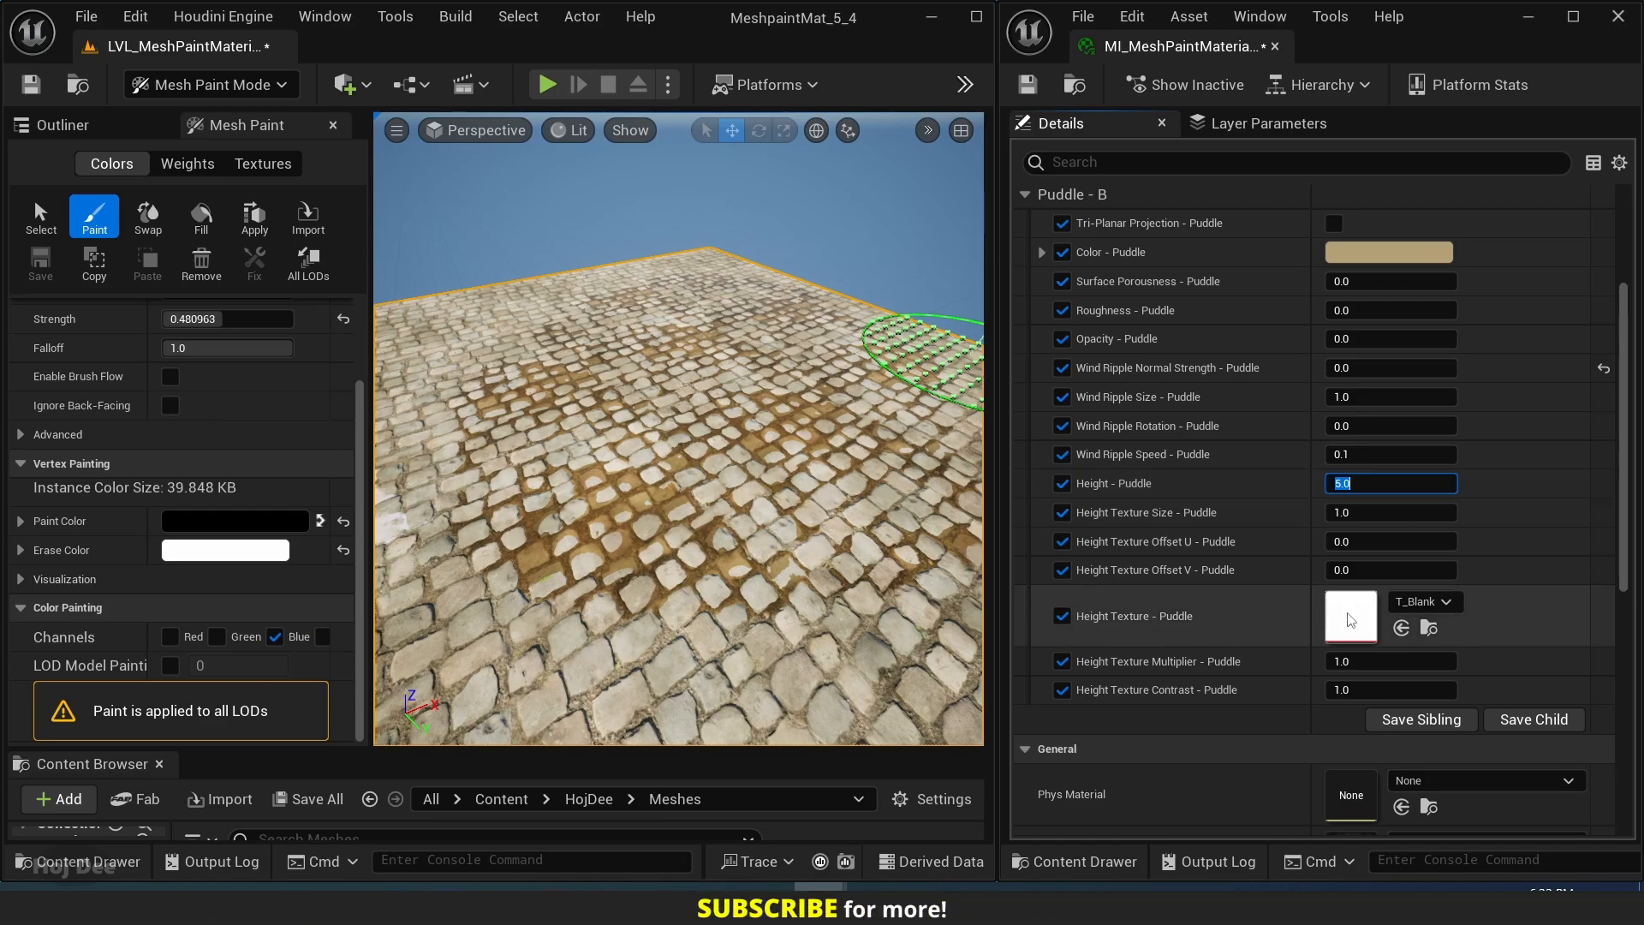
Assign the T_UE_Logo_M texture to Height Texture - Puddle and switch the level editor to Selection Mode.
left_click(1425, 602)
type("logo")
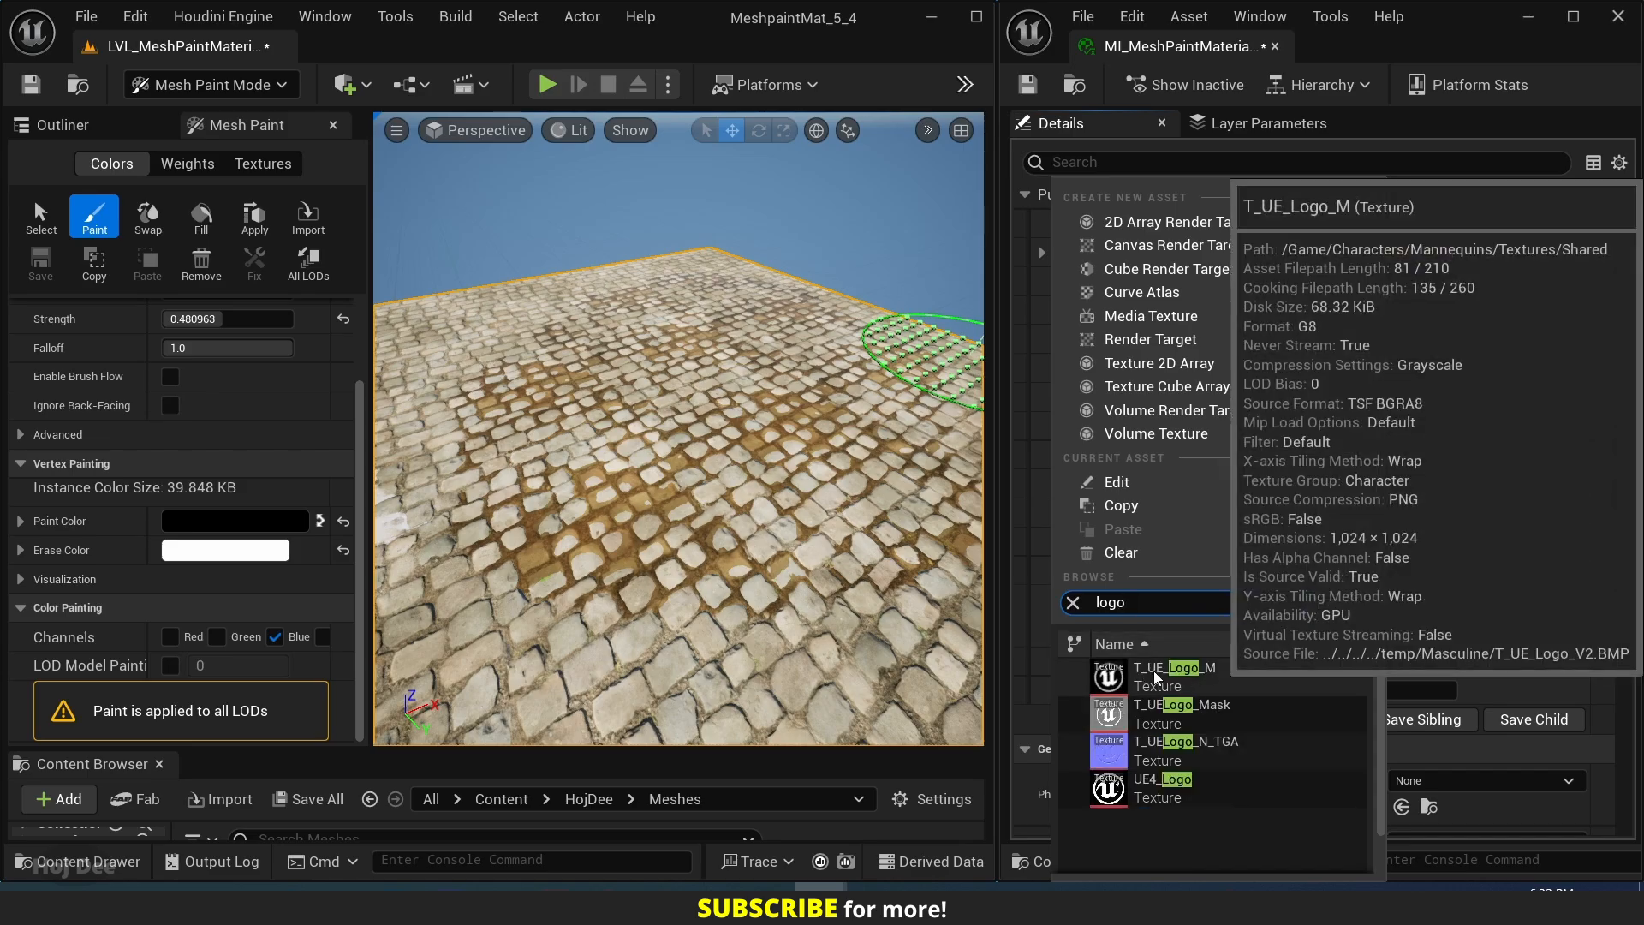
left_click(1154, 676)
mouse_move(696, 587)
right_mouse_down()
mouse_move(531, 570)
mouse_move(676, 579)
right_mouse_up()
key("s")
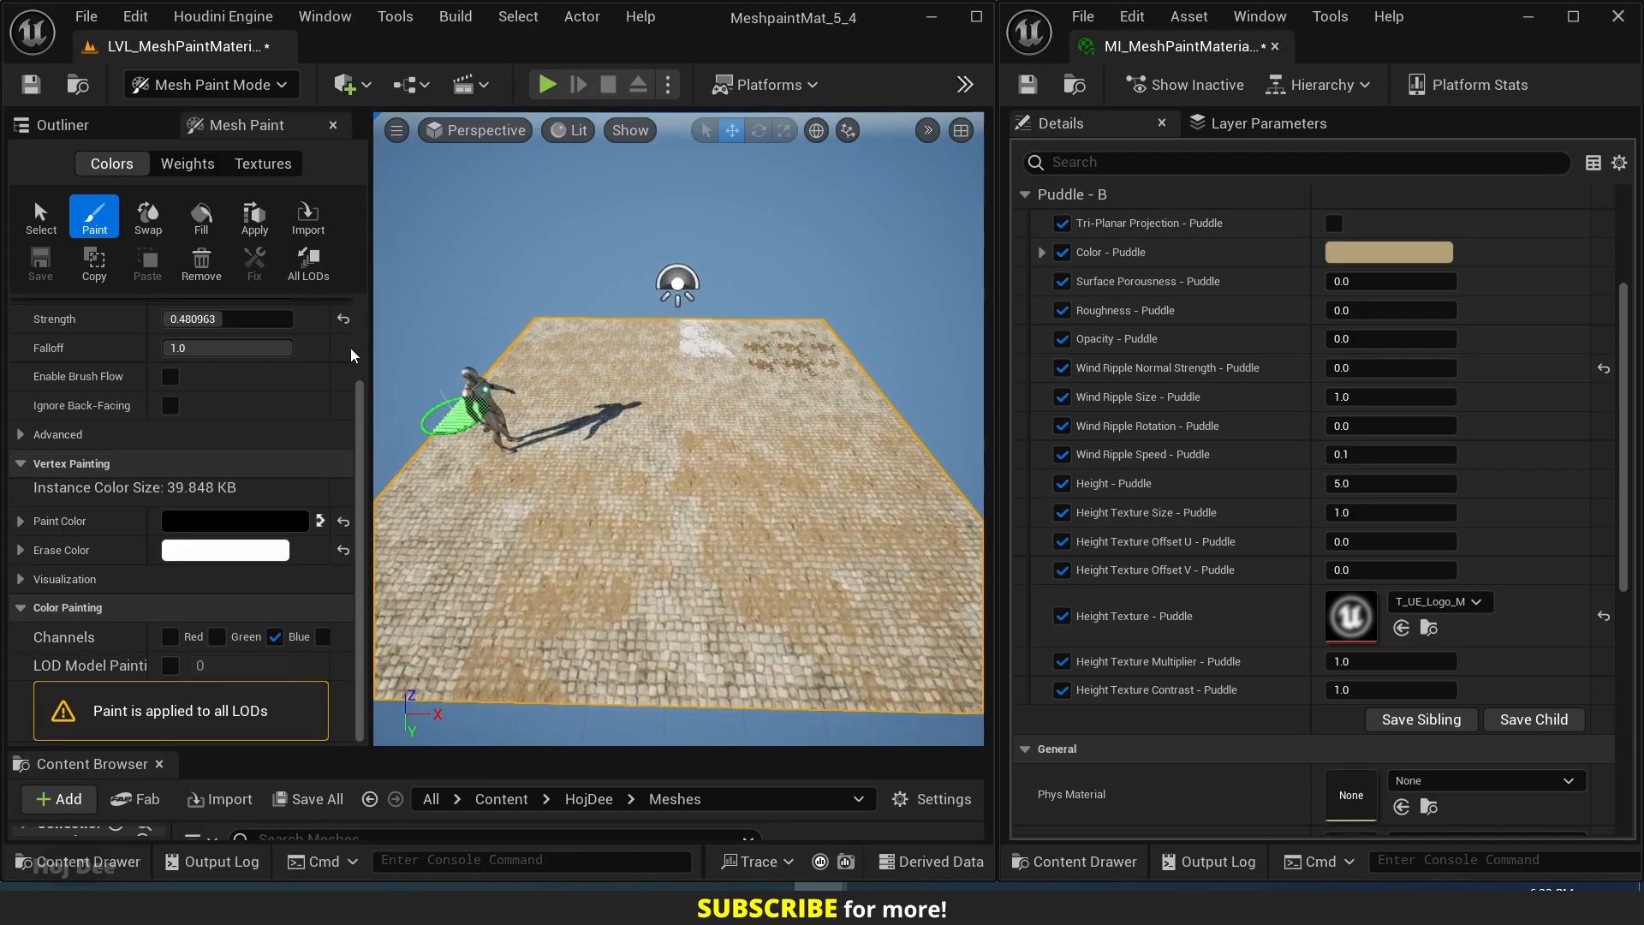
left_click(204, 85)
left_click(206, 121)
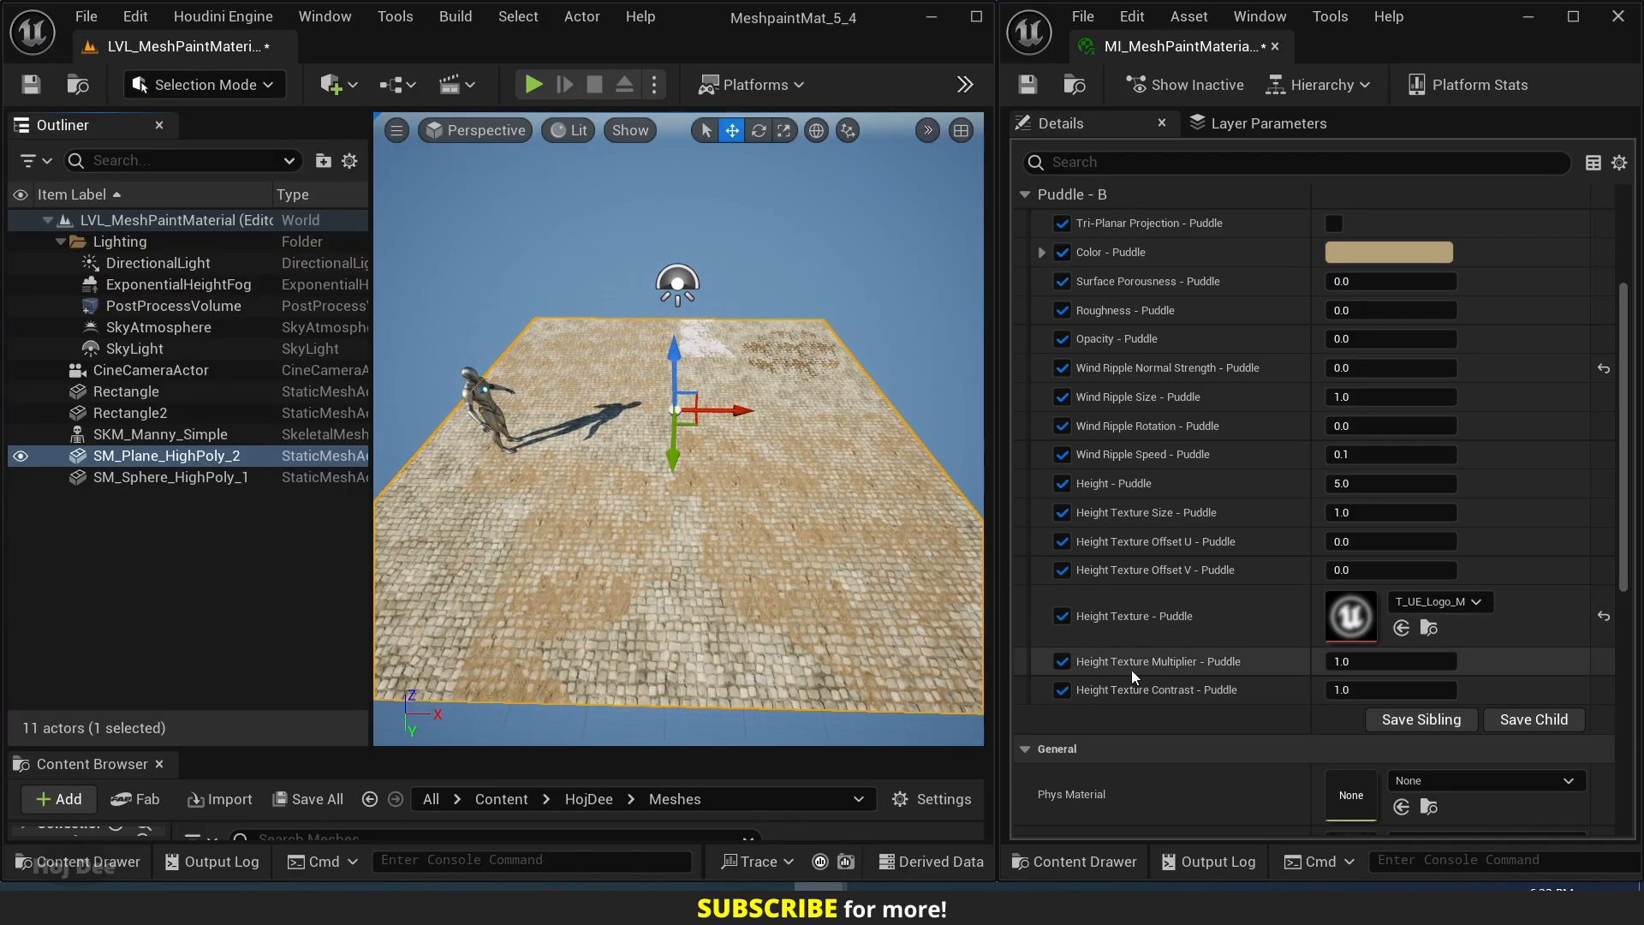
Set Height Texture Multiplier - Puddle to 10 and inspect the logo-shaped puddle across the cobblestone plane.
left_click(1384, 667)
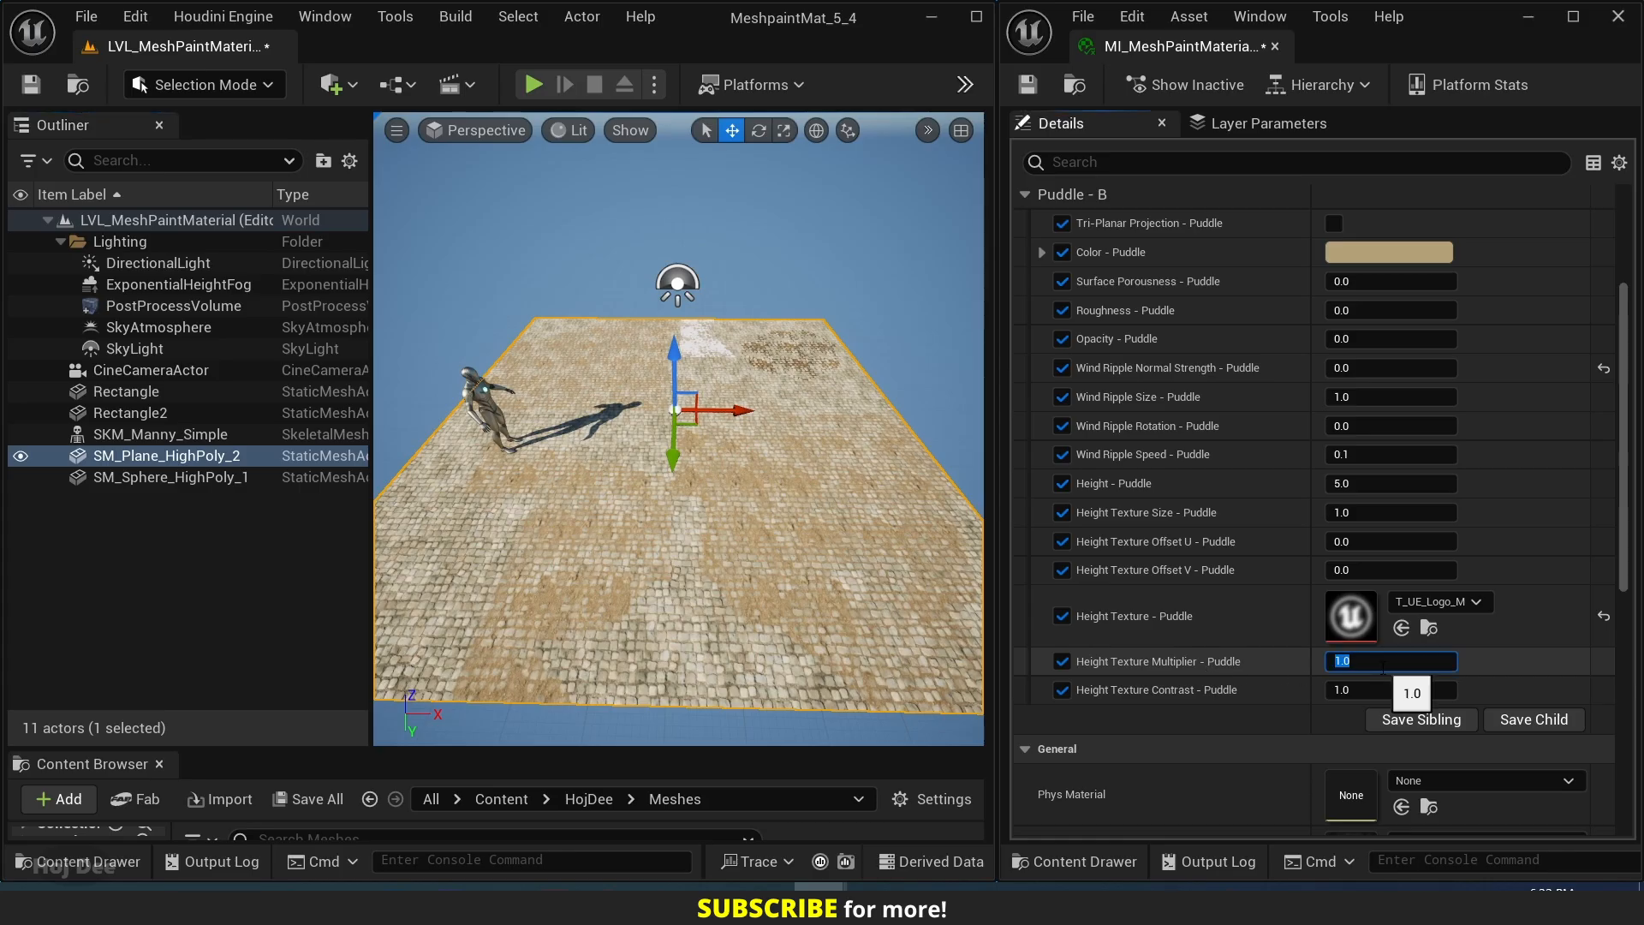
type("10")
key("Return")
key("w")
right_click_drag(745, 572, 736, 606)
key("s")
key("a")
key("s")
right_click_drag(843, 476, 790, 470)
key("d")
key("w")
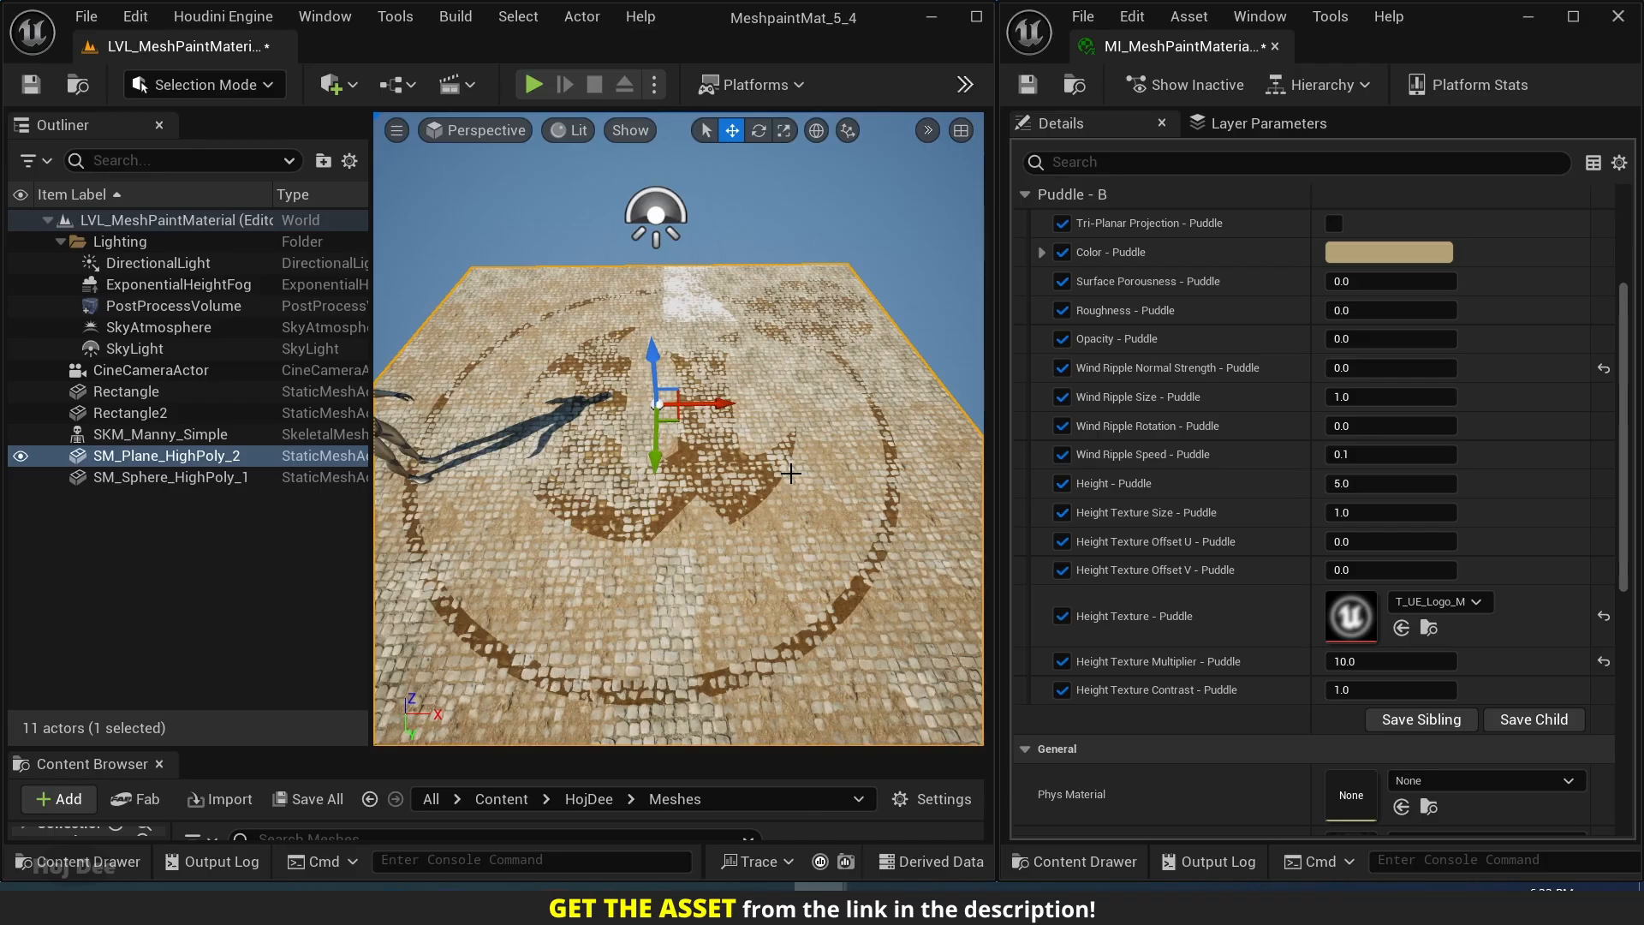
key("w")
right_click_drag(783, 493, 721, 454)
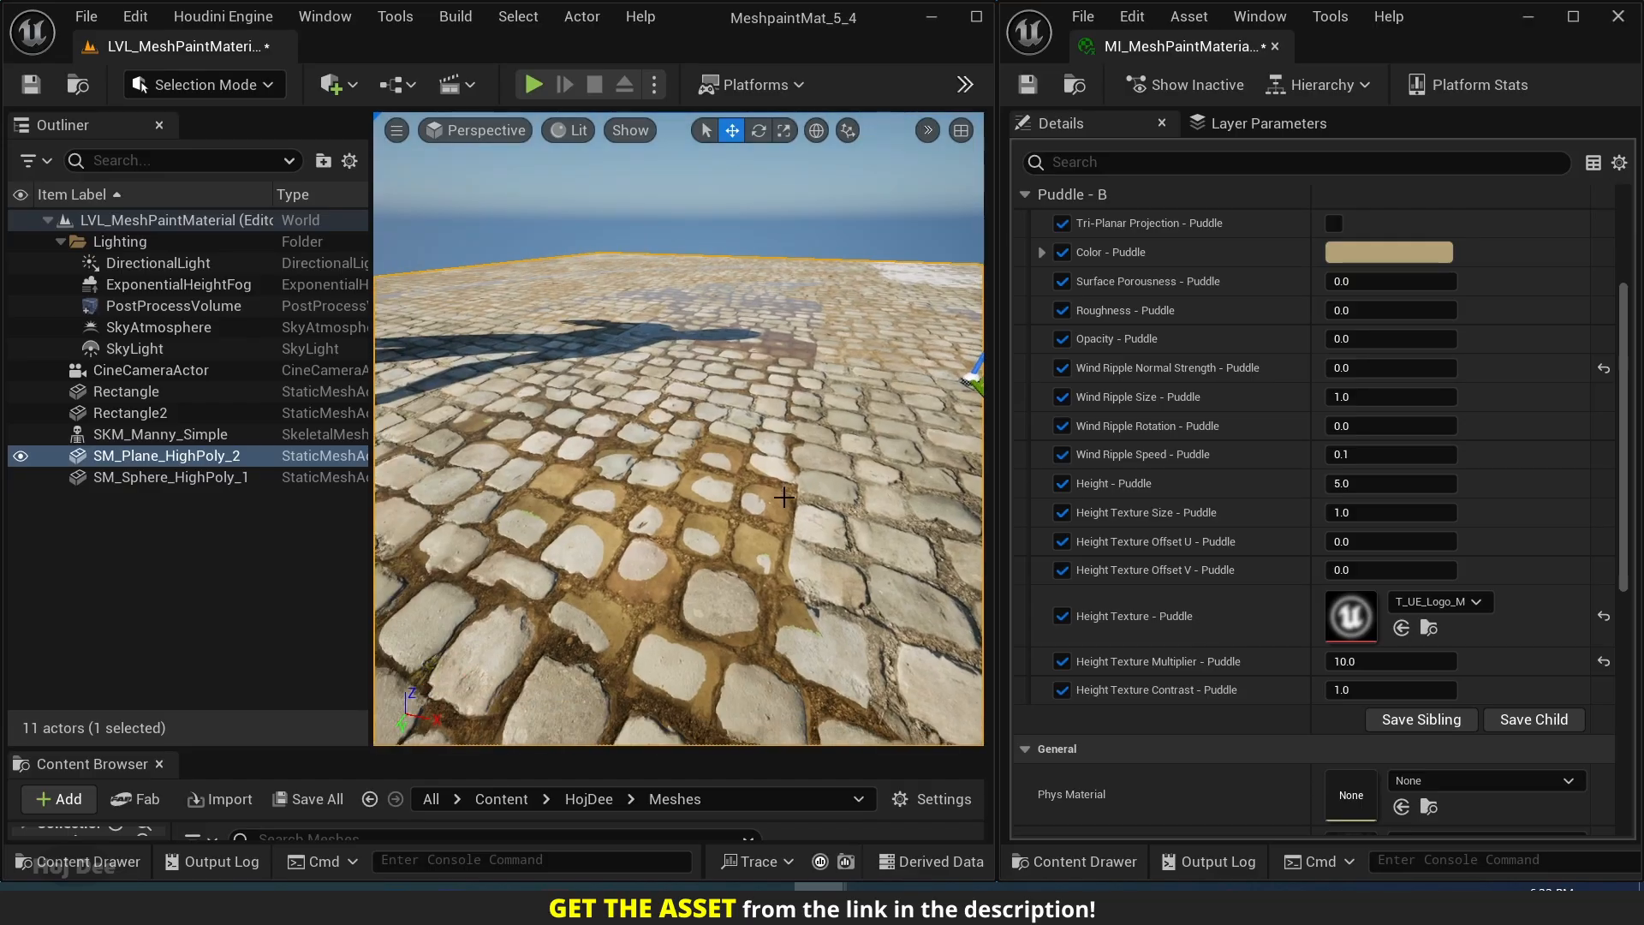
Reset Height Texture - Puddle and Height Texture Multiplier - Puddle to their default values.
left_click(1603, 619)
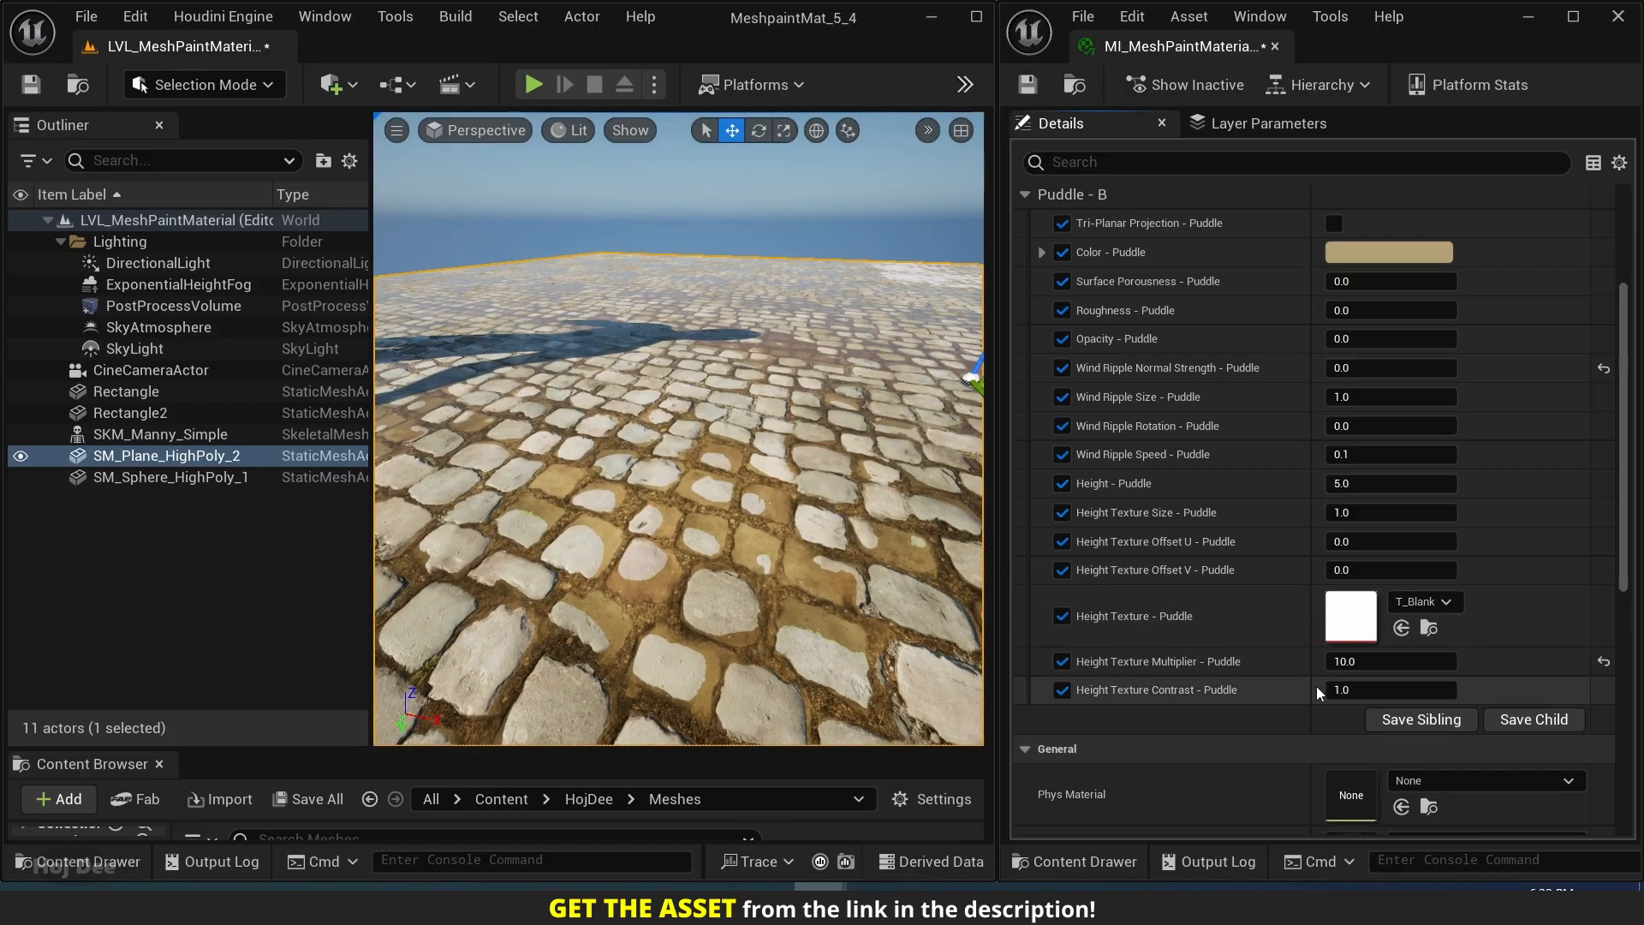
left_click(1604, 665)
Set Height - Puddle to 7 for the painted puddle area.
right_click_drag(676, 428, 728, 445)
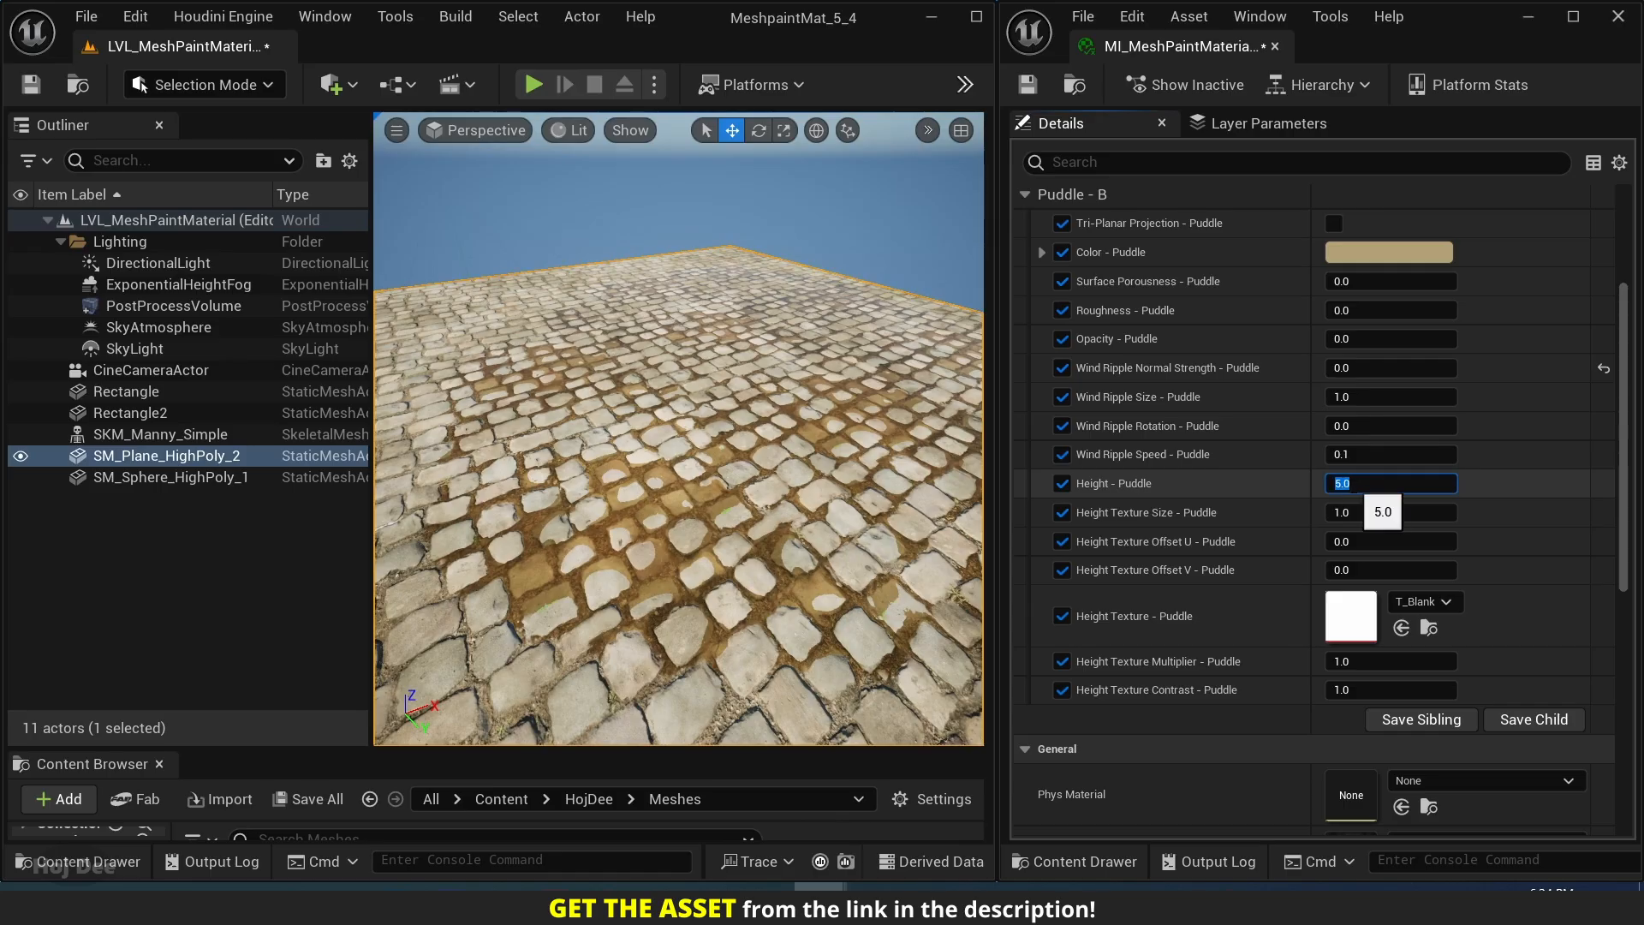
type("7")
key("Return")
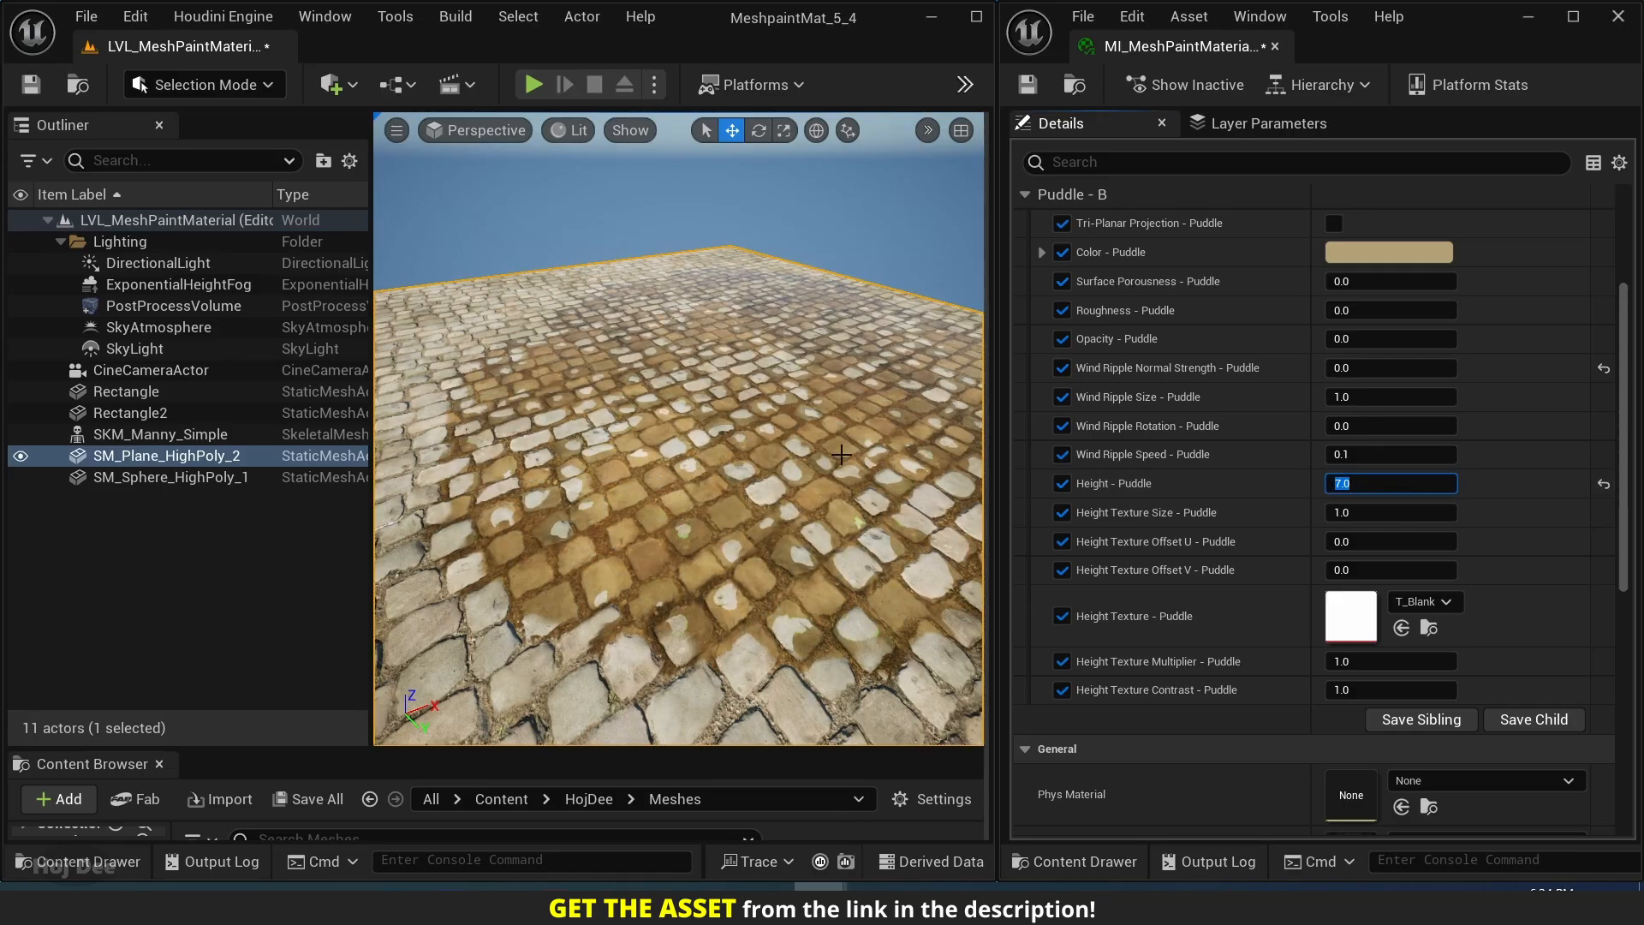
Set Wind Ripple Normal Strength - Puddle to 1, Wind Ripple Size to 0.05 and Wind Ripple Speed to 0.05.
right_click_drag(1160, 409, 1193, 487)
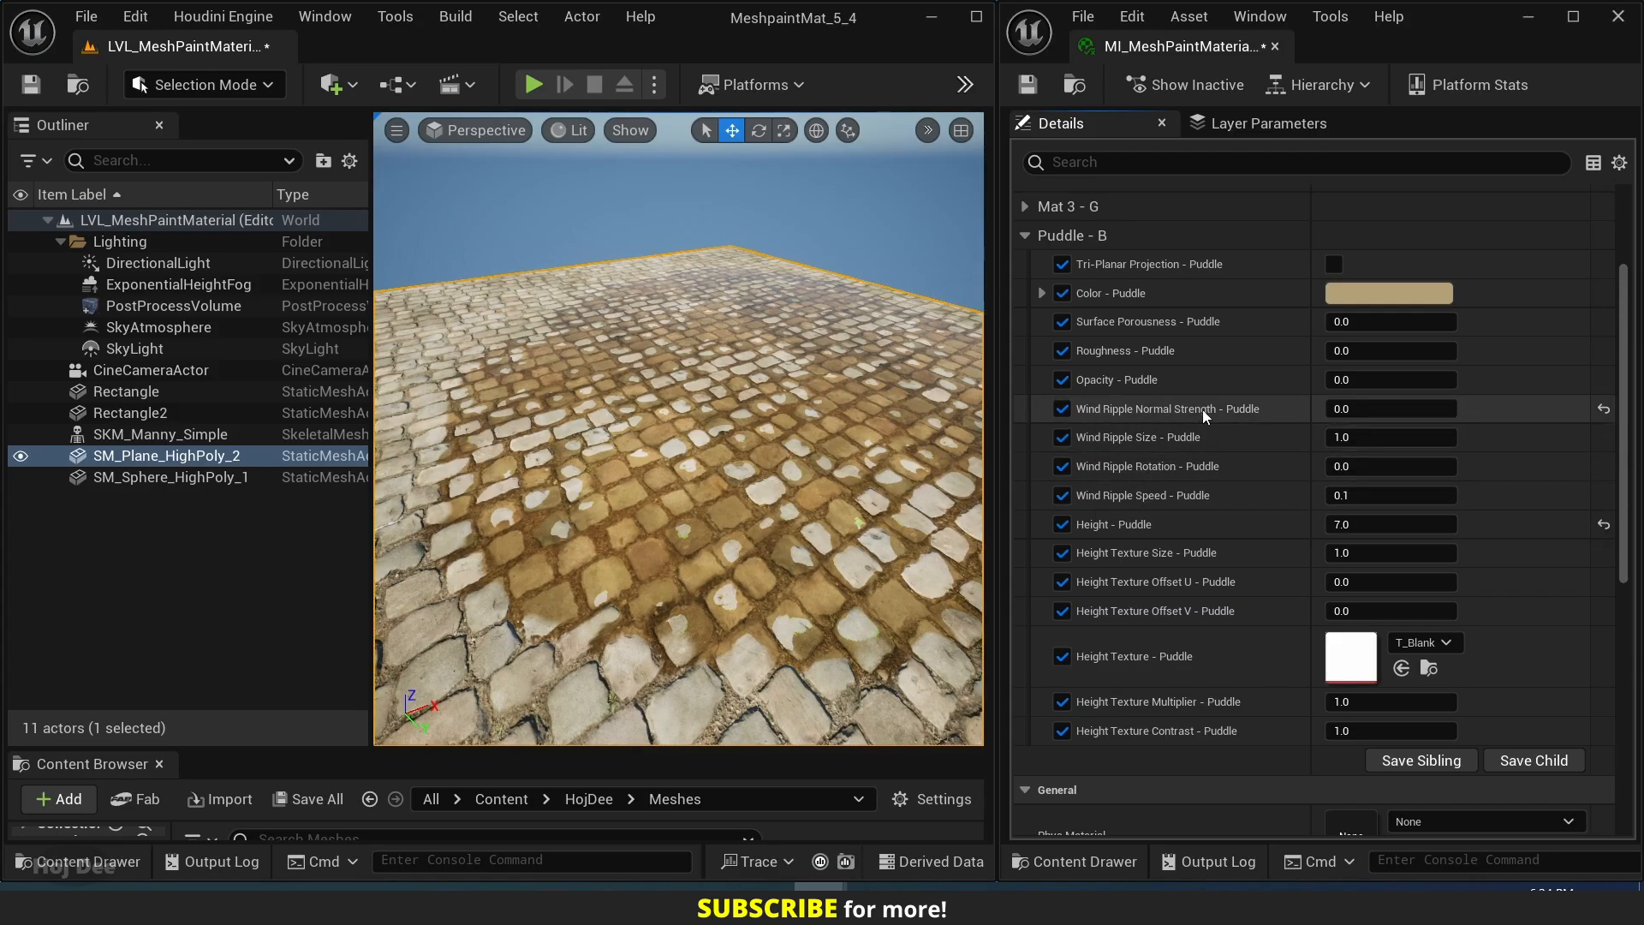
left_click(1337, 410)
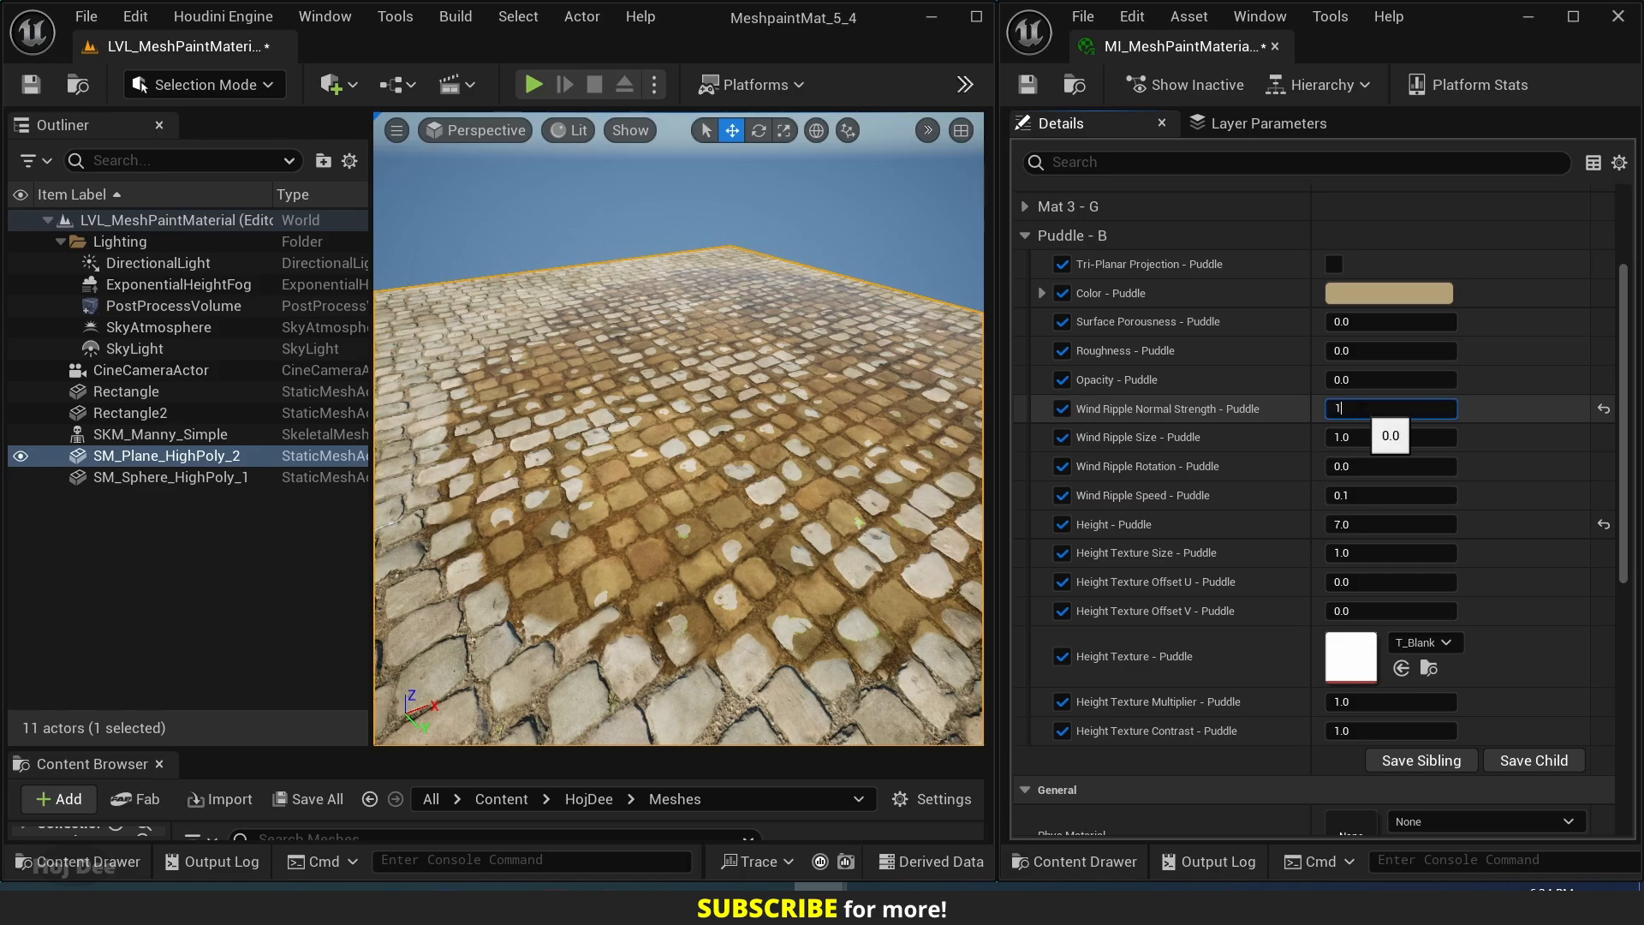
key("Tab")
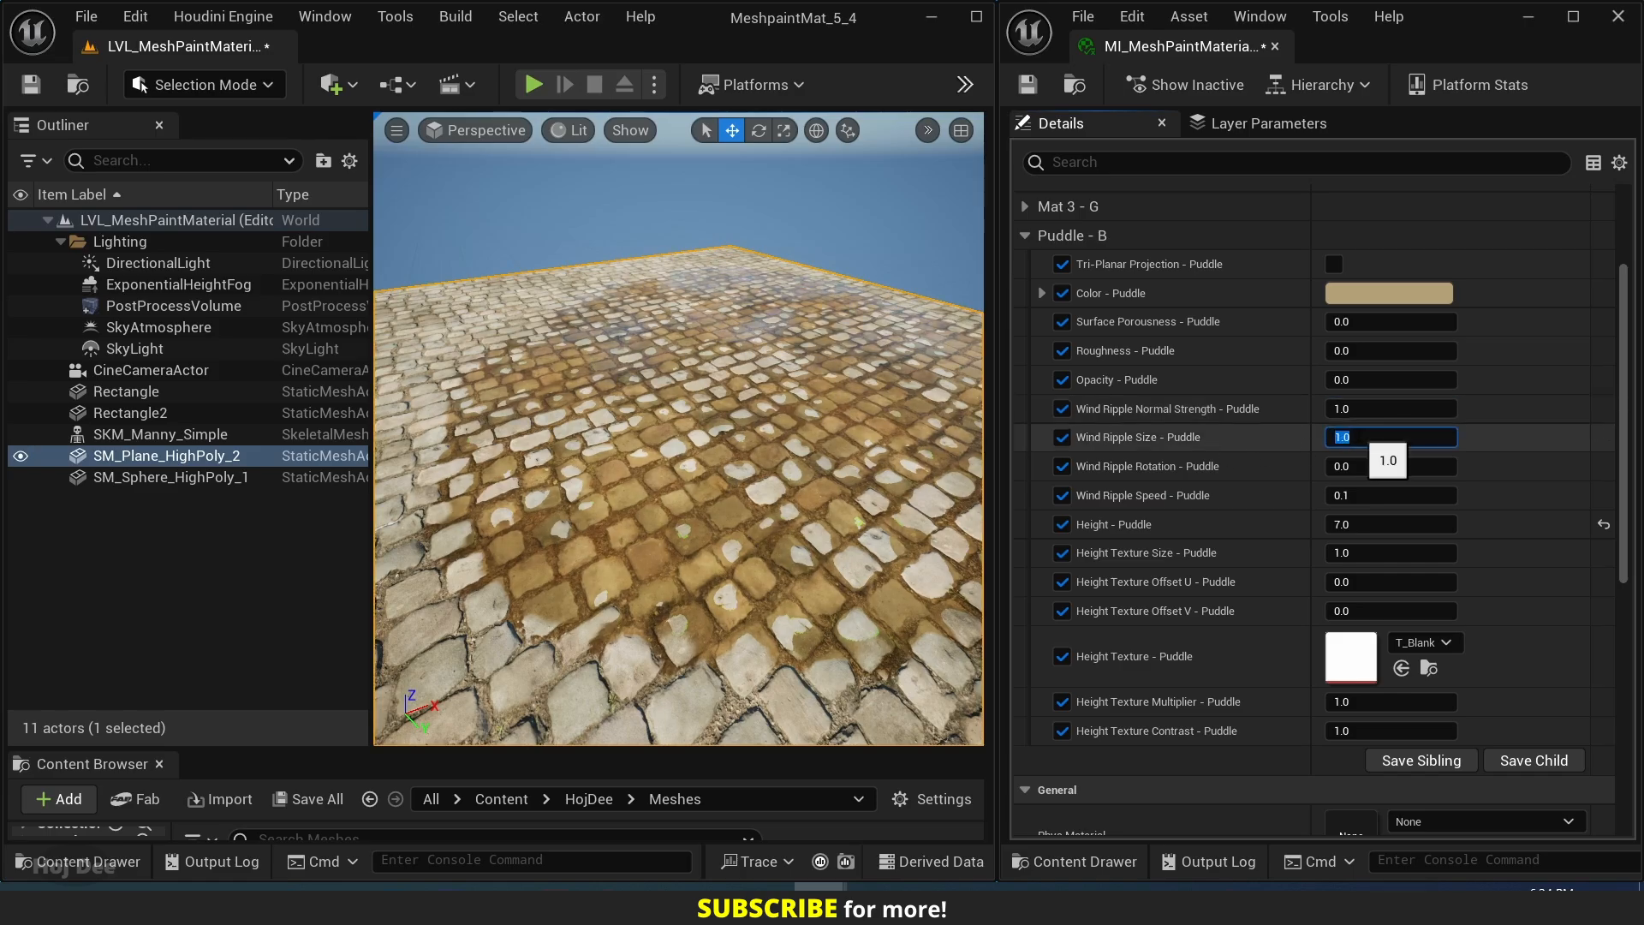
type("0.05")
key("Return")
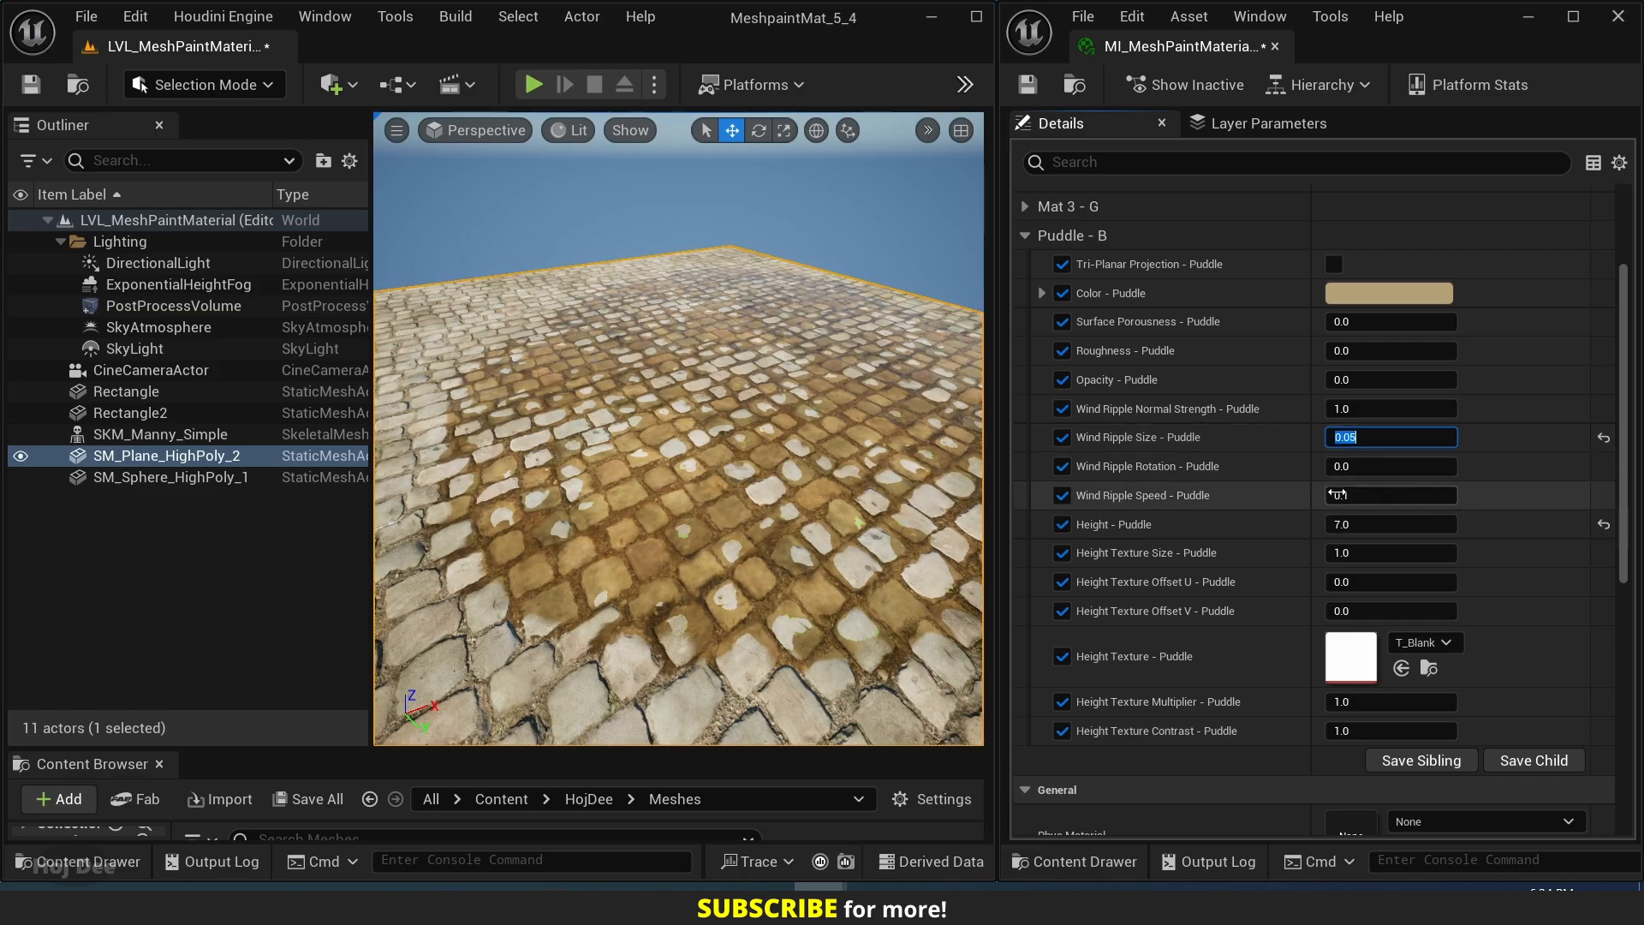
left_click(1369, 495)
type(".")
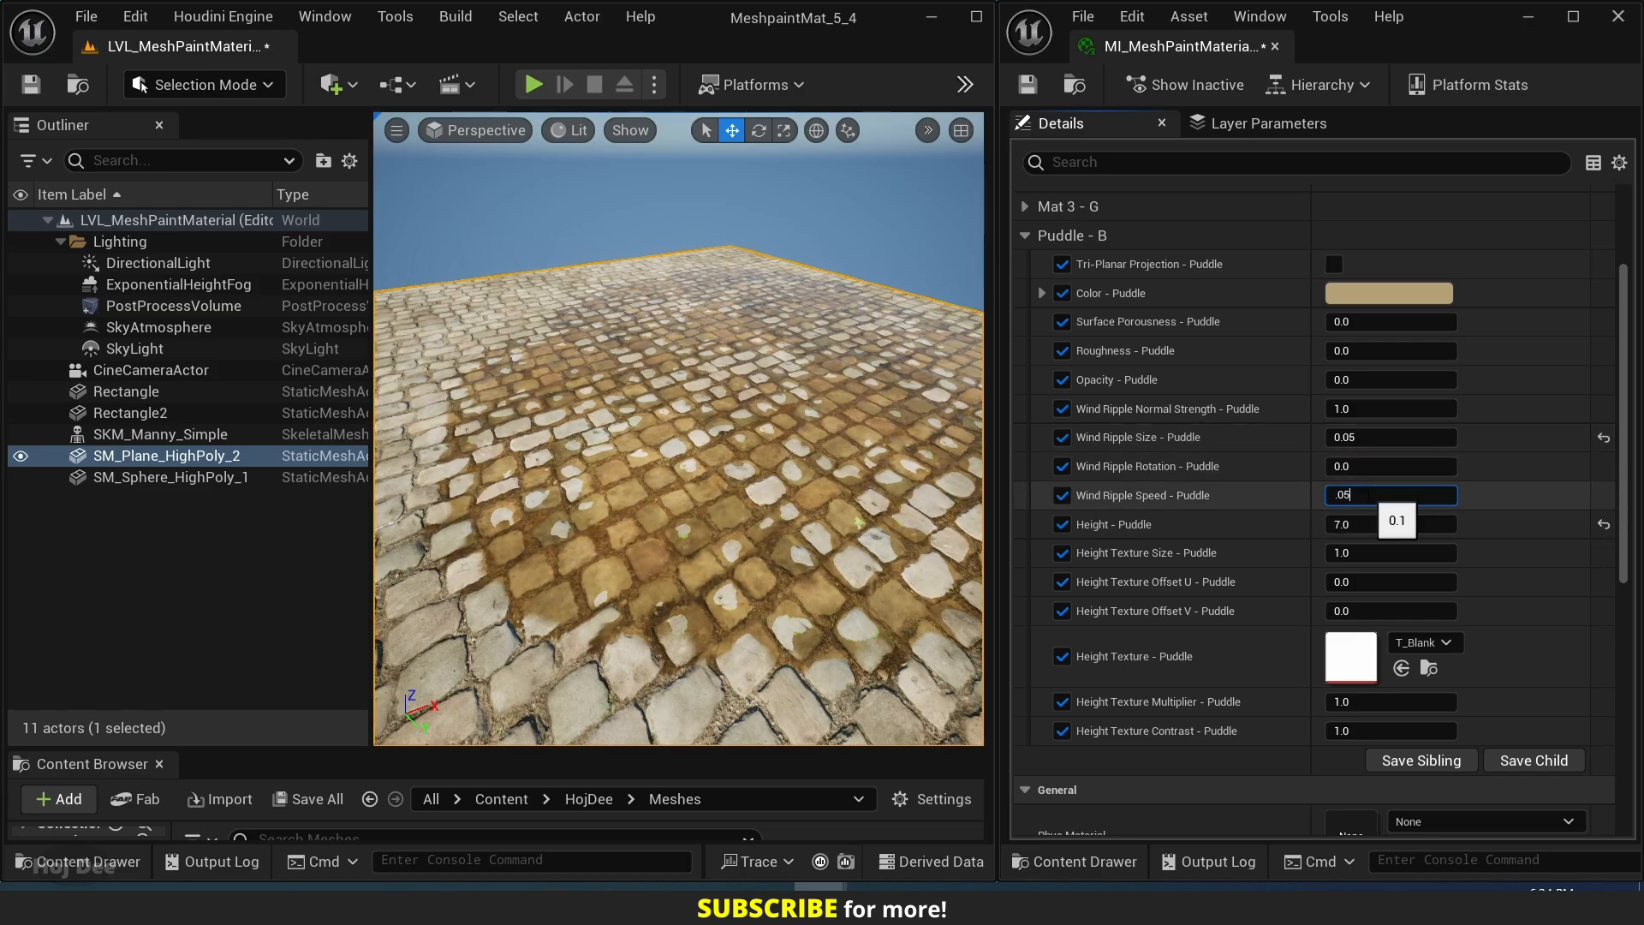
type("05")
key("Return")
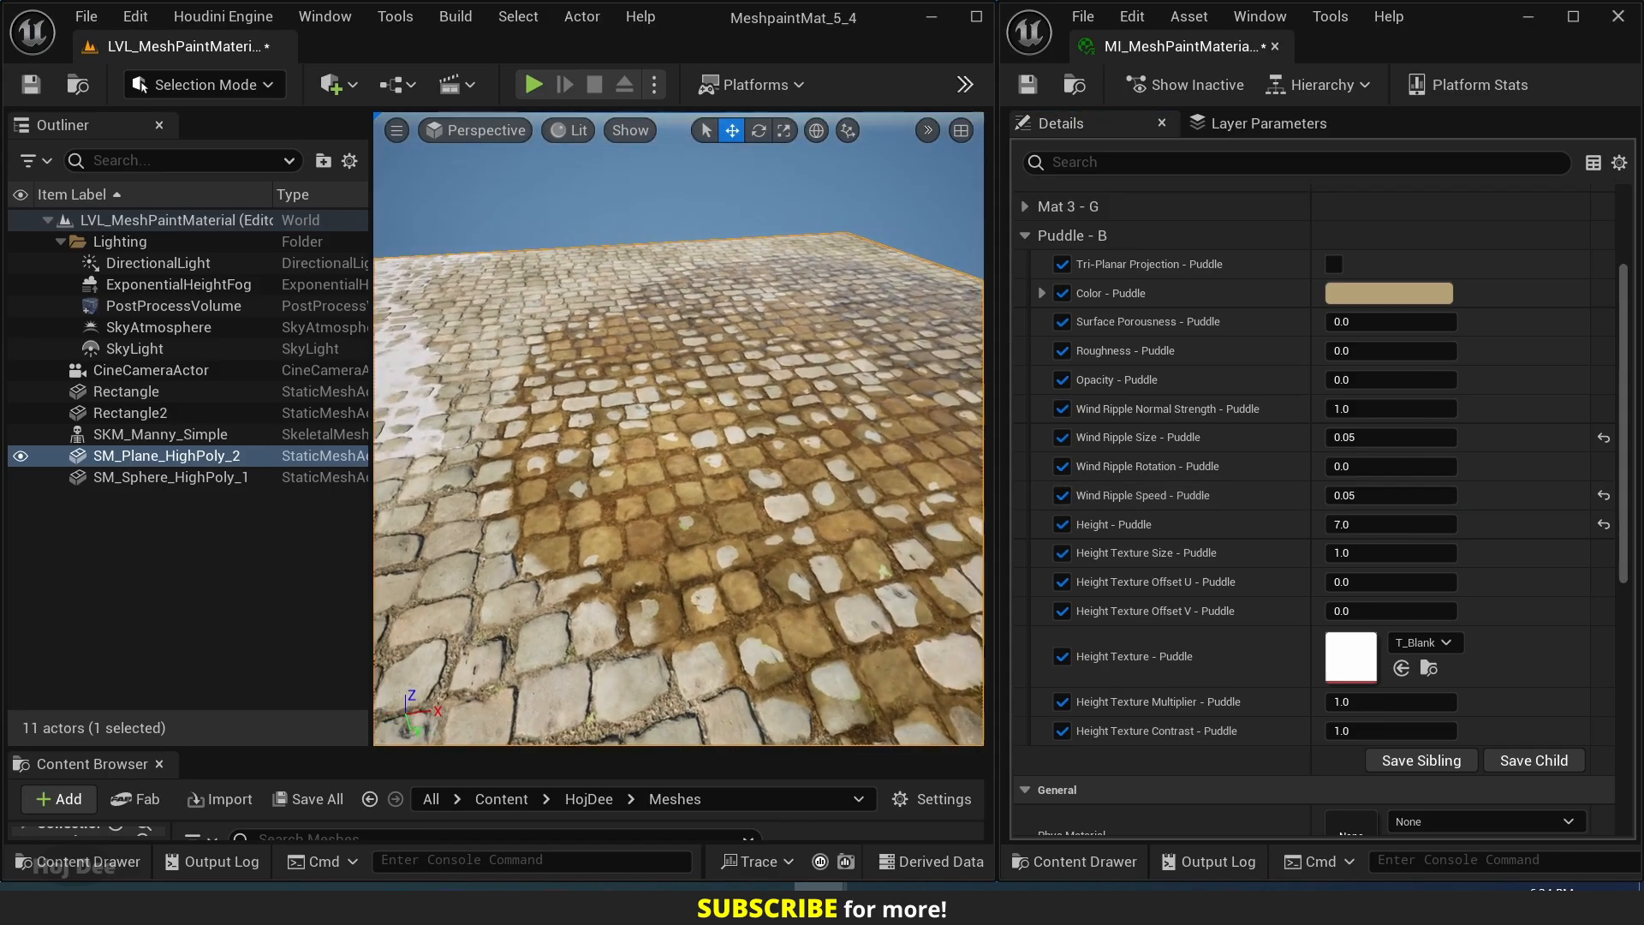
right_click_drag(678, 428, 792, 406)
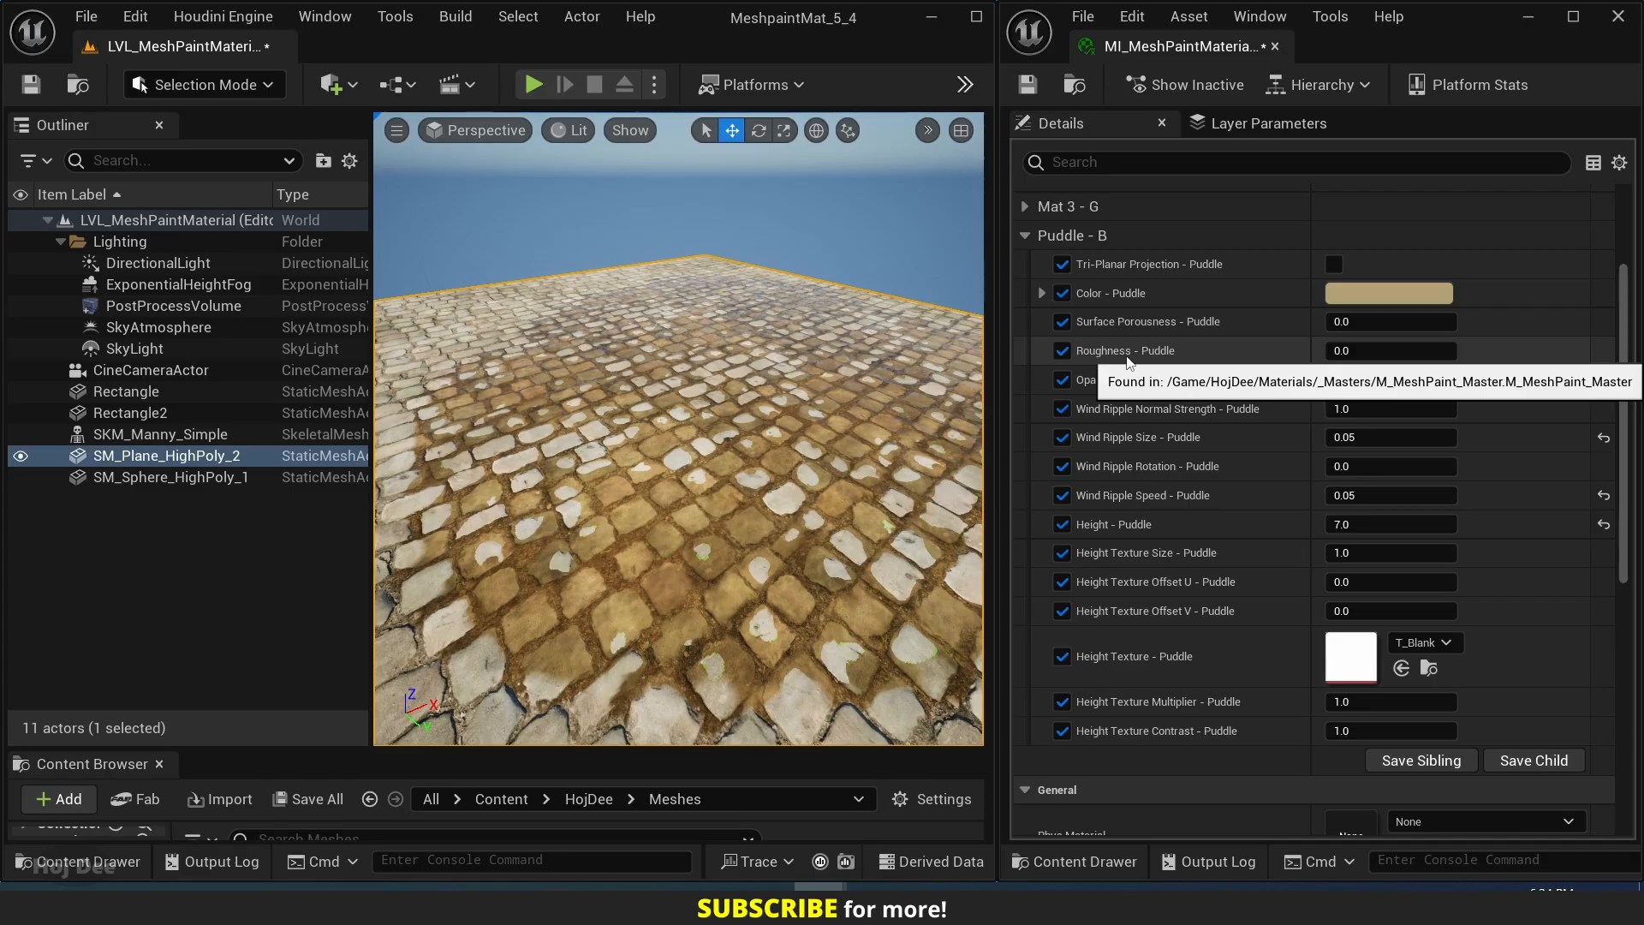
Try Roughness - Puddle at 0.1 while viewing the puddle reflections, and set it back to 0.
left_click(1359, 352)
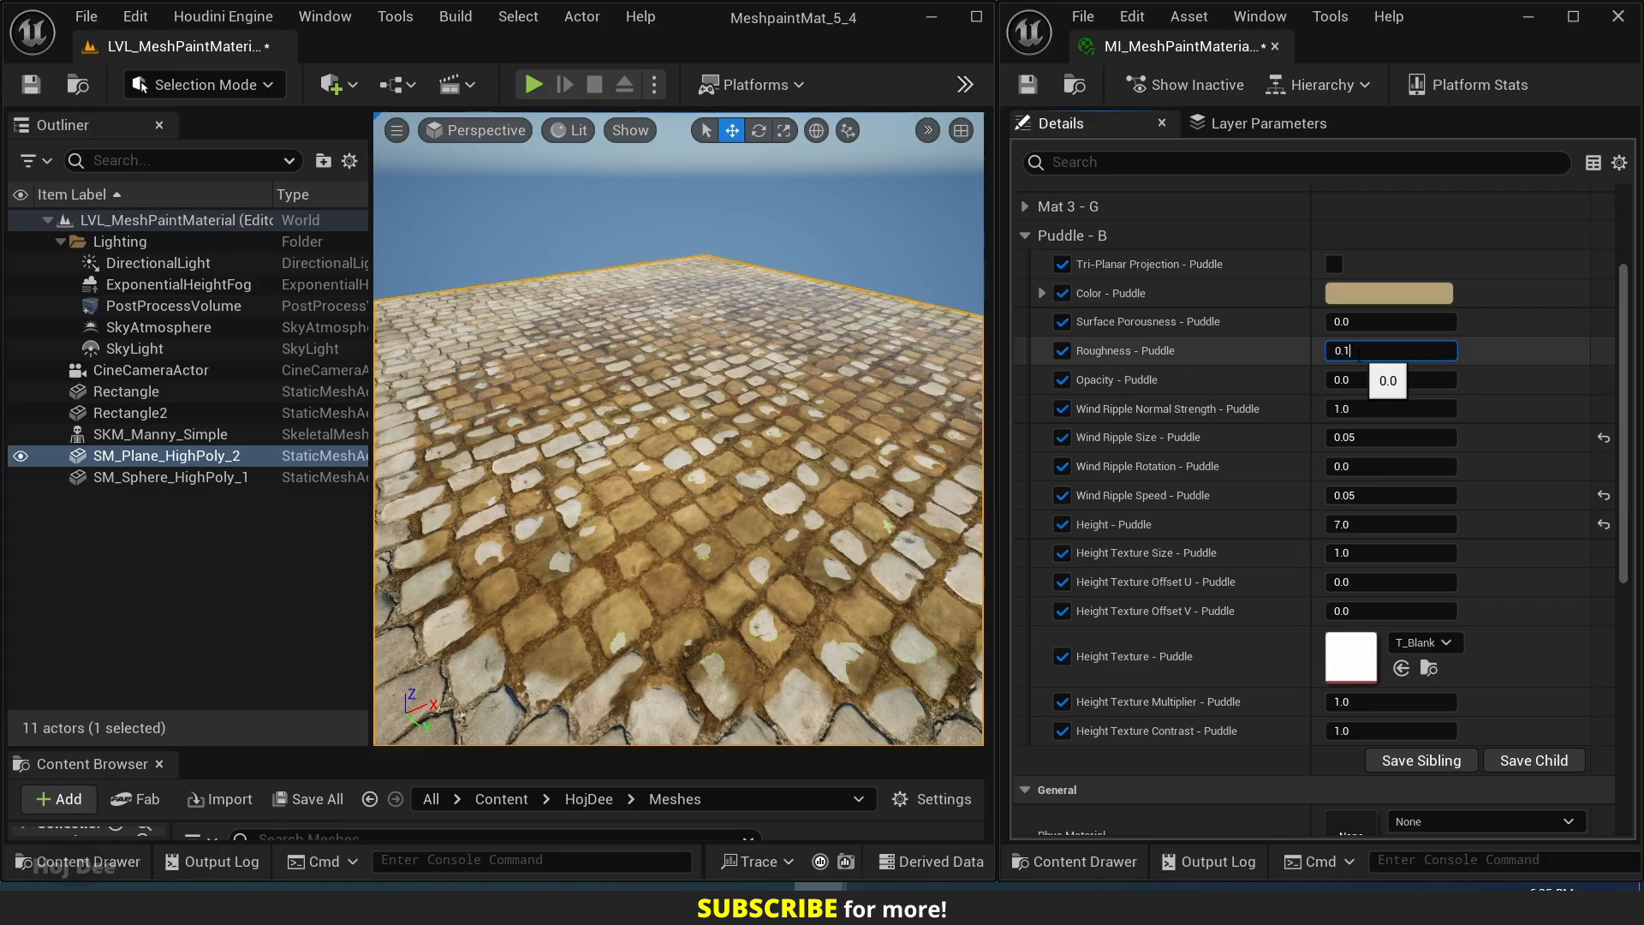
right_click_drag(762, 428, 429, 393)
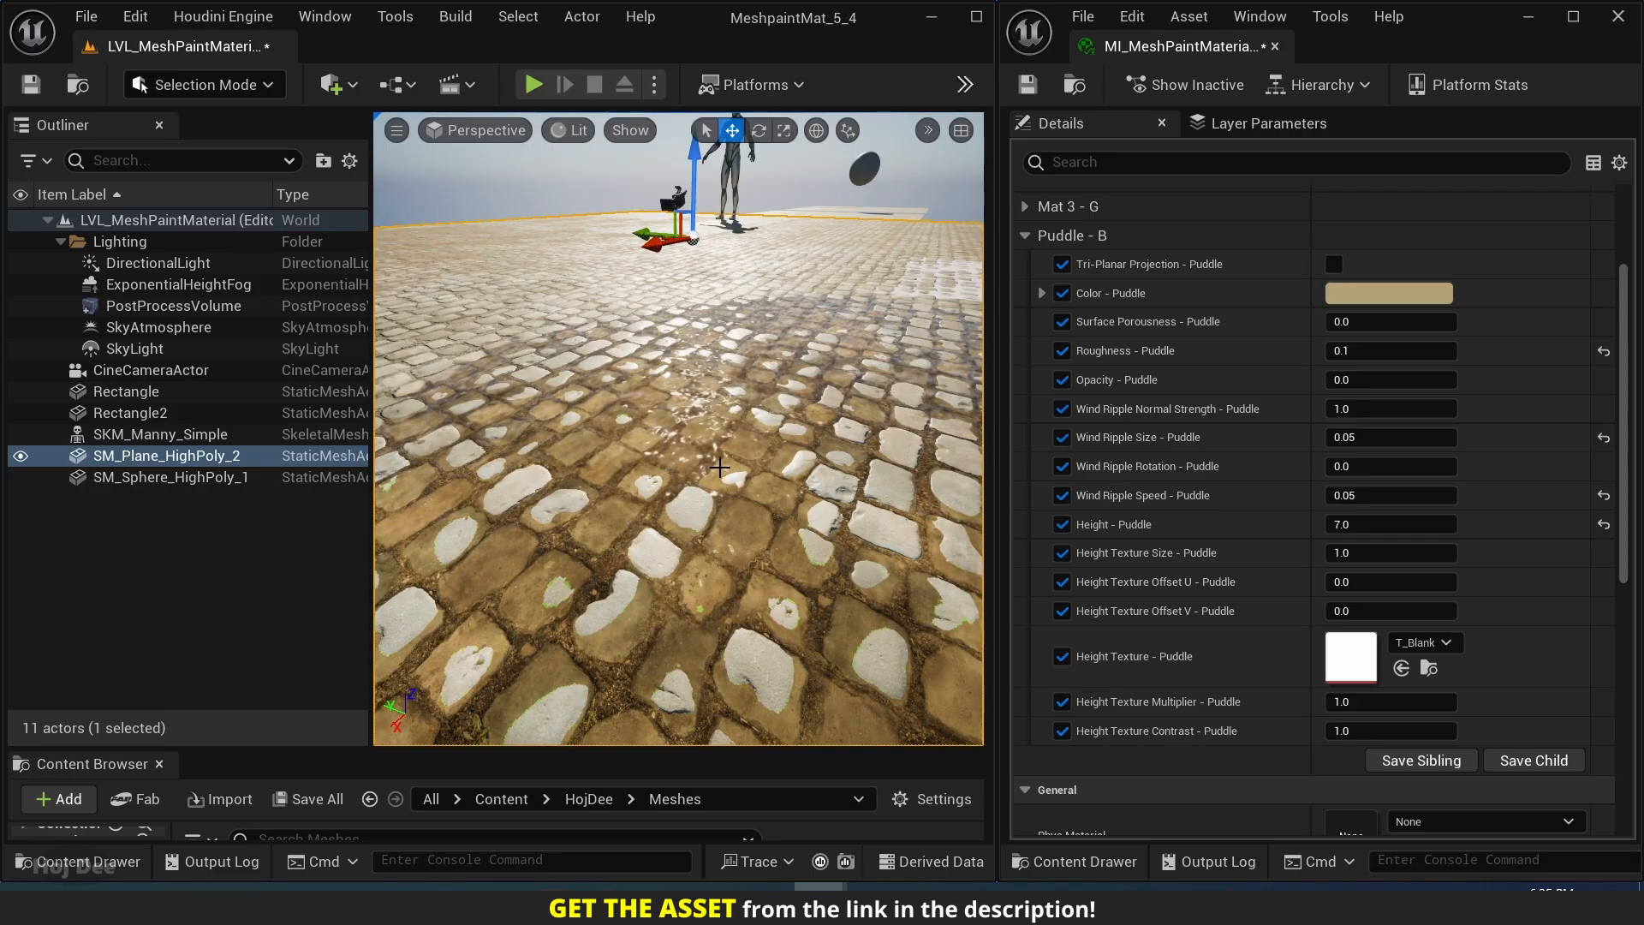
left_click(1353, 352)
type("0")
key("Return")
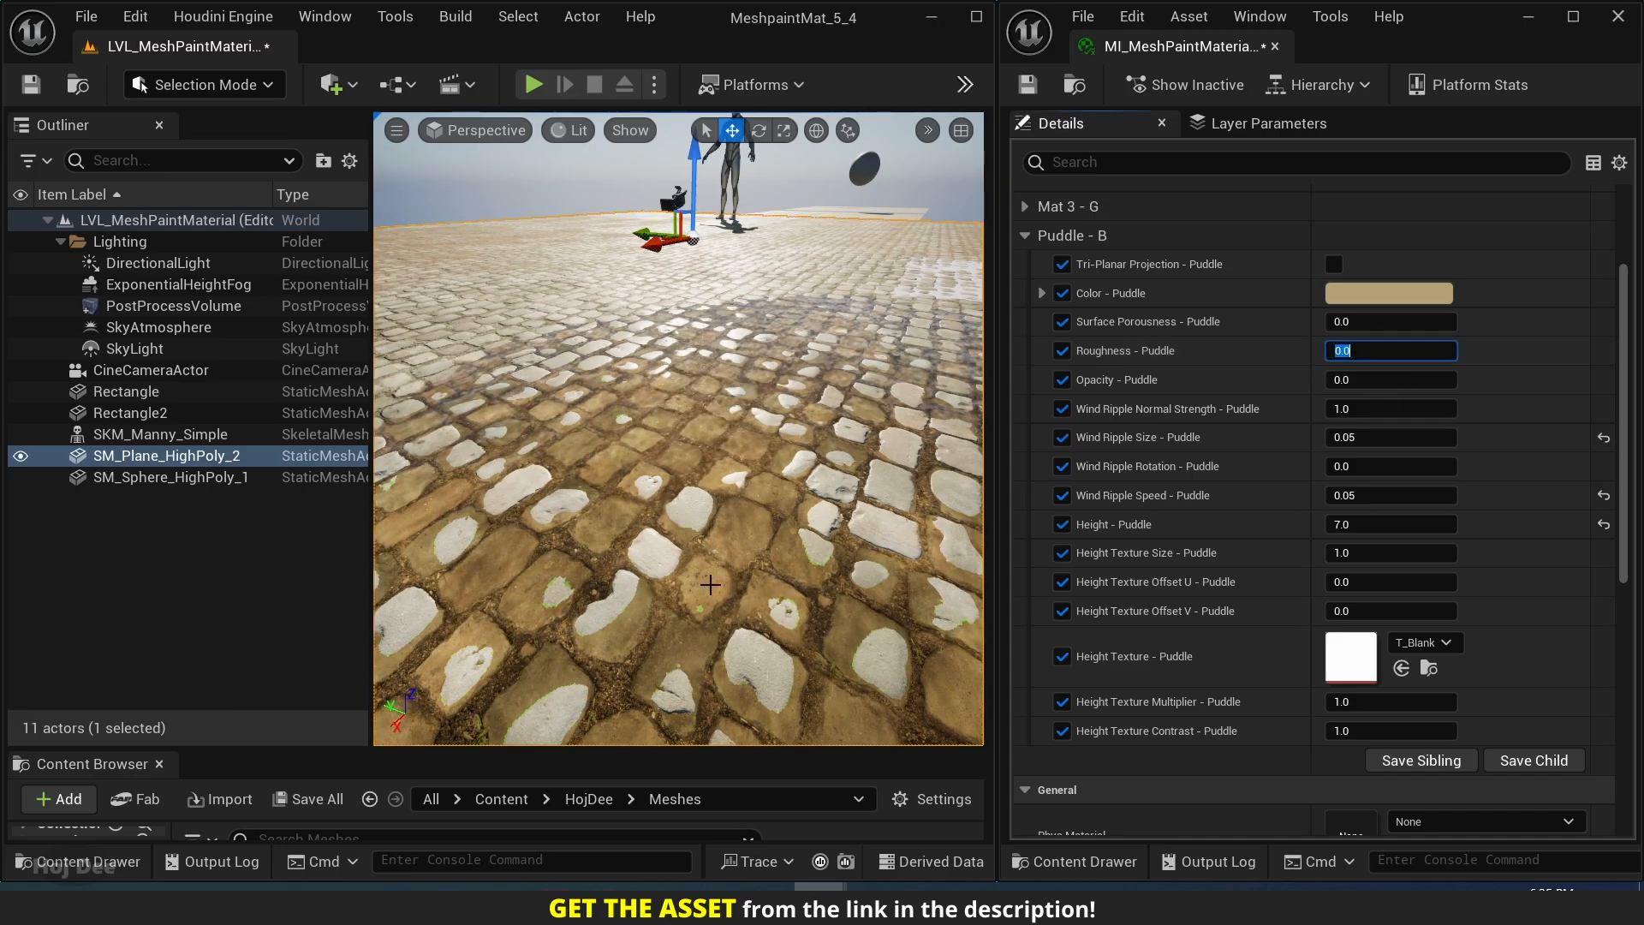
right_click_drag(709, 581, 963, 580)
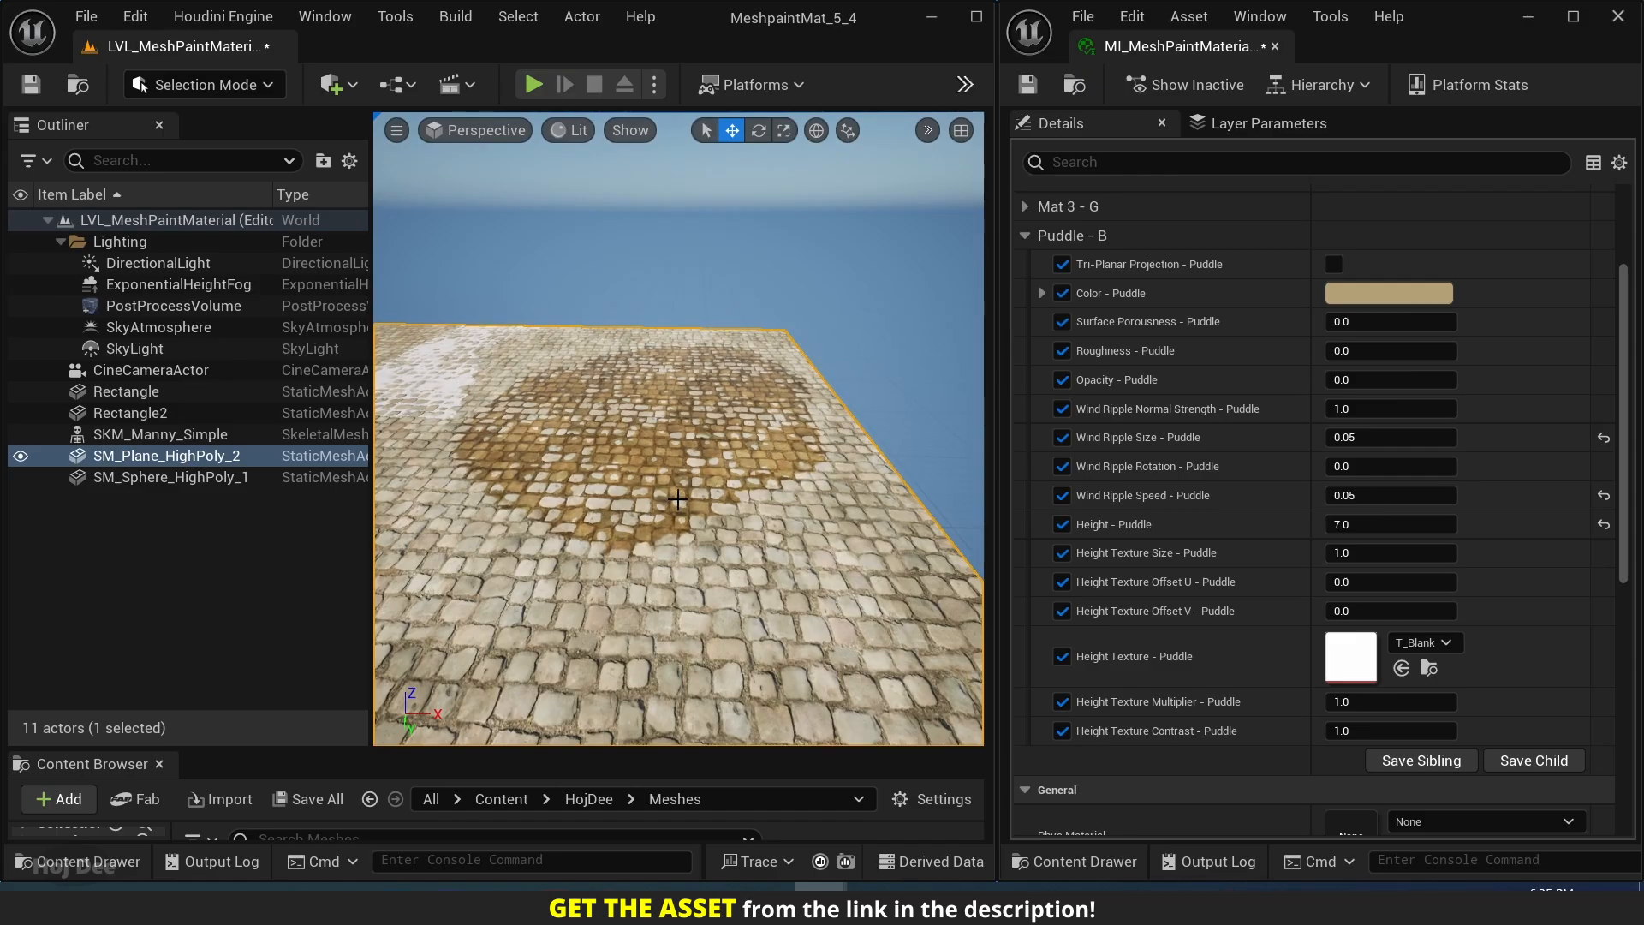
Turn off rotation snapping, try rotating the cobblestone plane, and undo the rotation.
right_click_drag(678, 499, 523, 467)
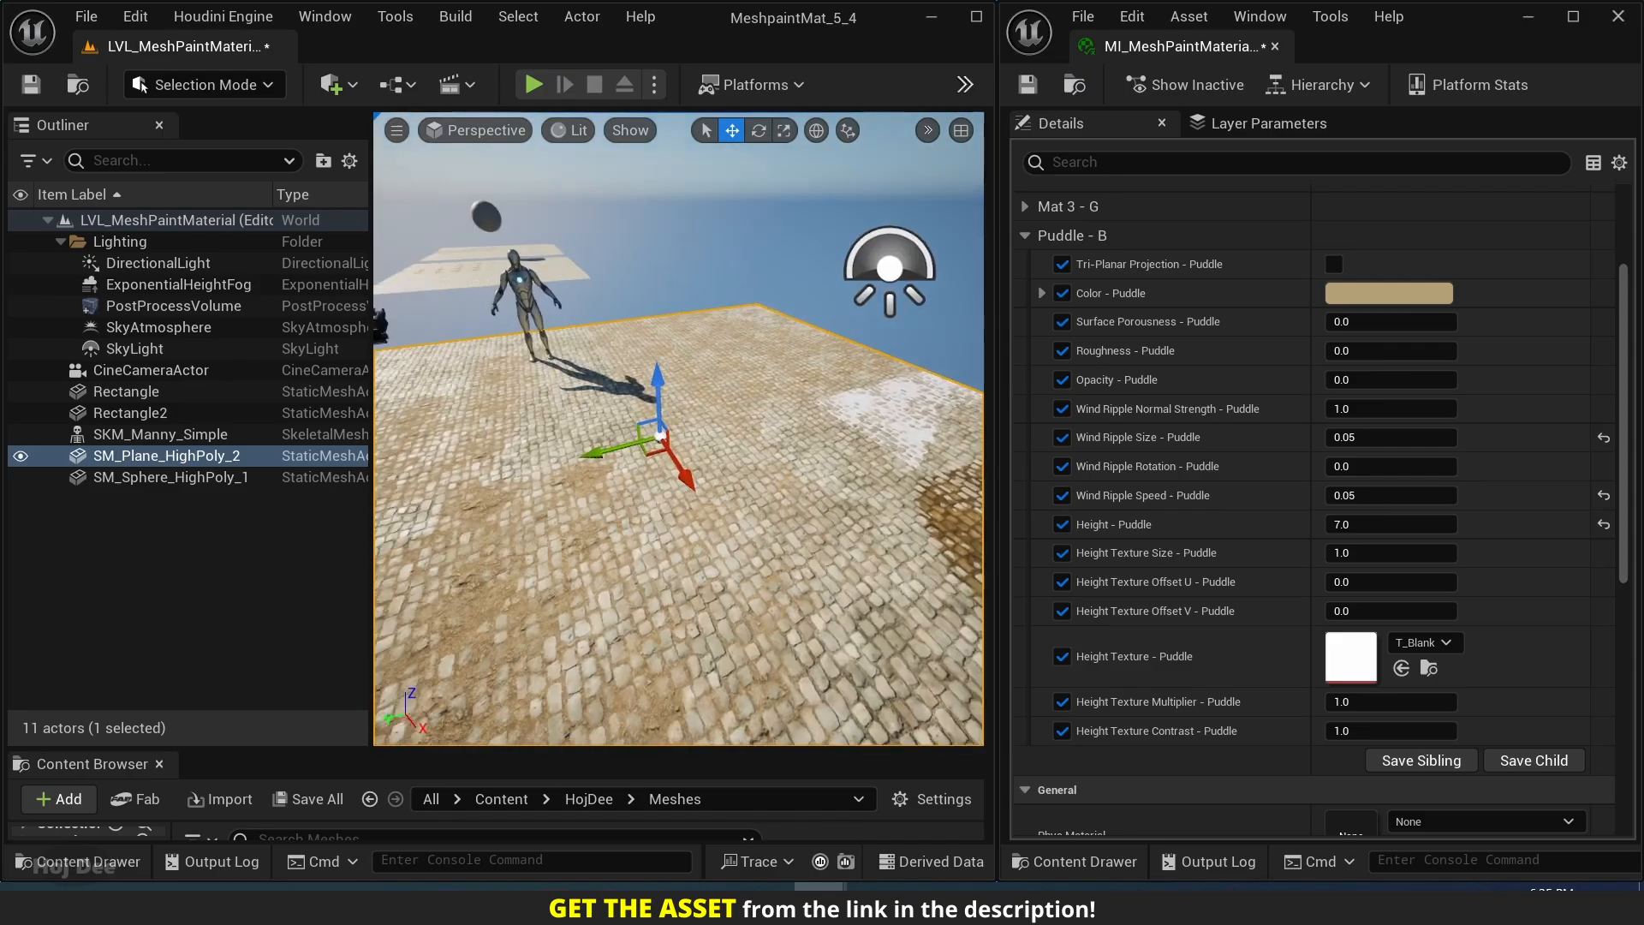
right_click_drag(630, 477, 799, 483)
key("e")
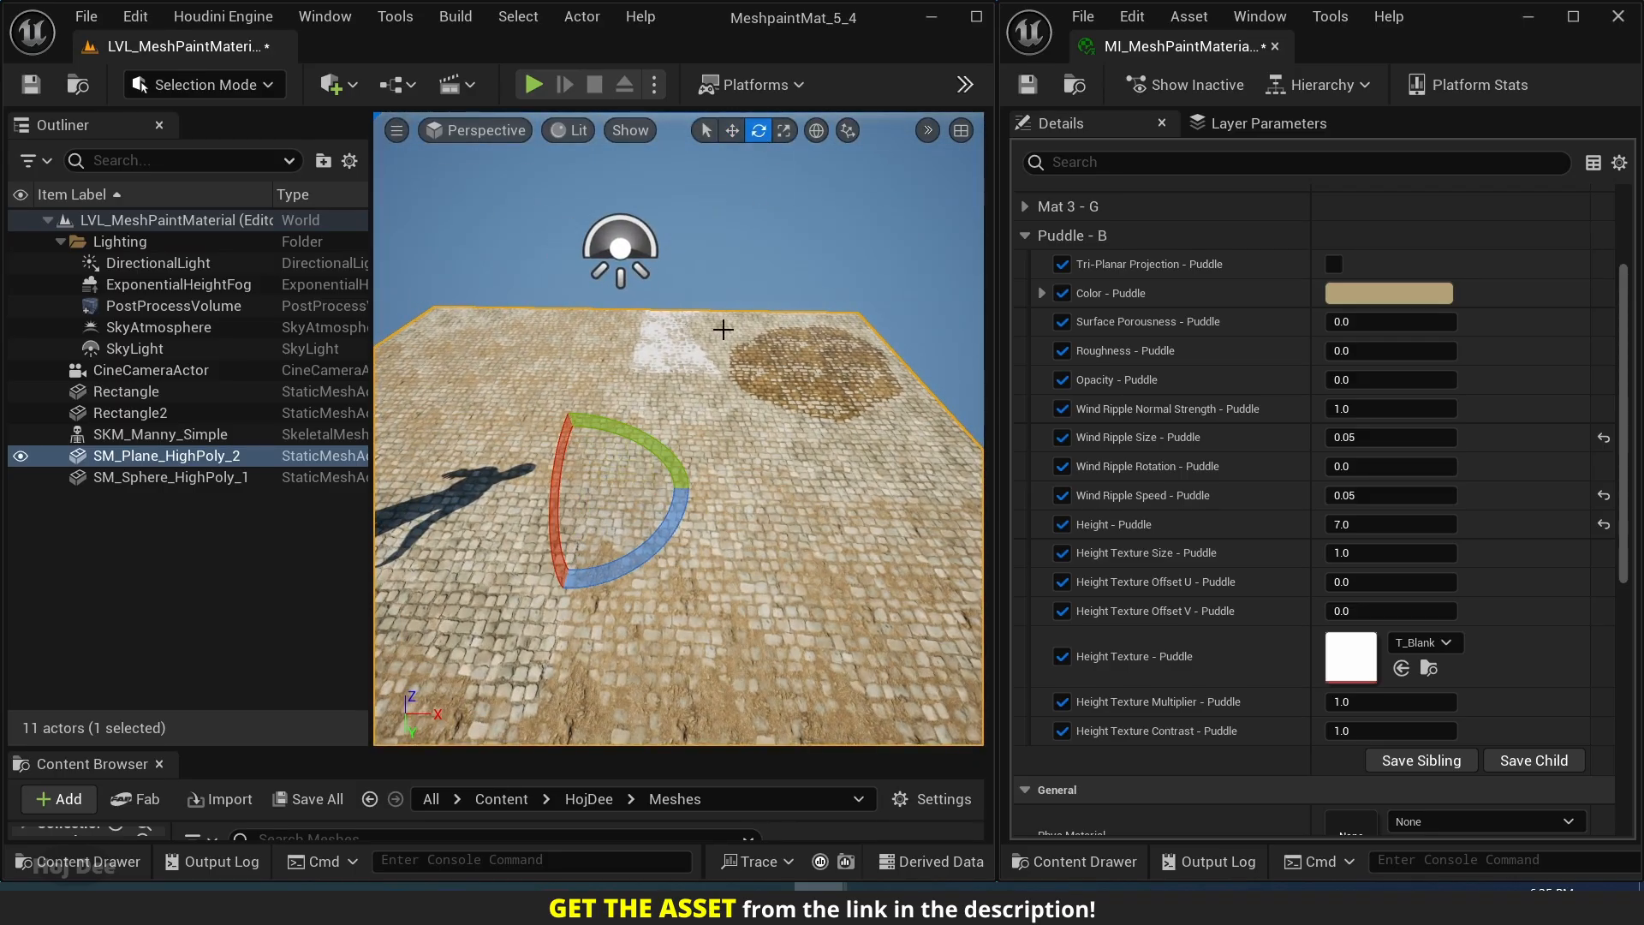
mouse_move(665, 434)
left_mouse_down()
mouse_move(698, 476)
mouse_move(668, 437)
mouse_move(695, 473)
mouse_move(668, 437)
mouse_move(693, 470)
mouse_move(668, 438)
mouse_move(685, 476)
mouse_move(677, 463)
left_mouse_up()
left_click(928, 130)
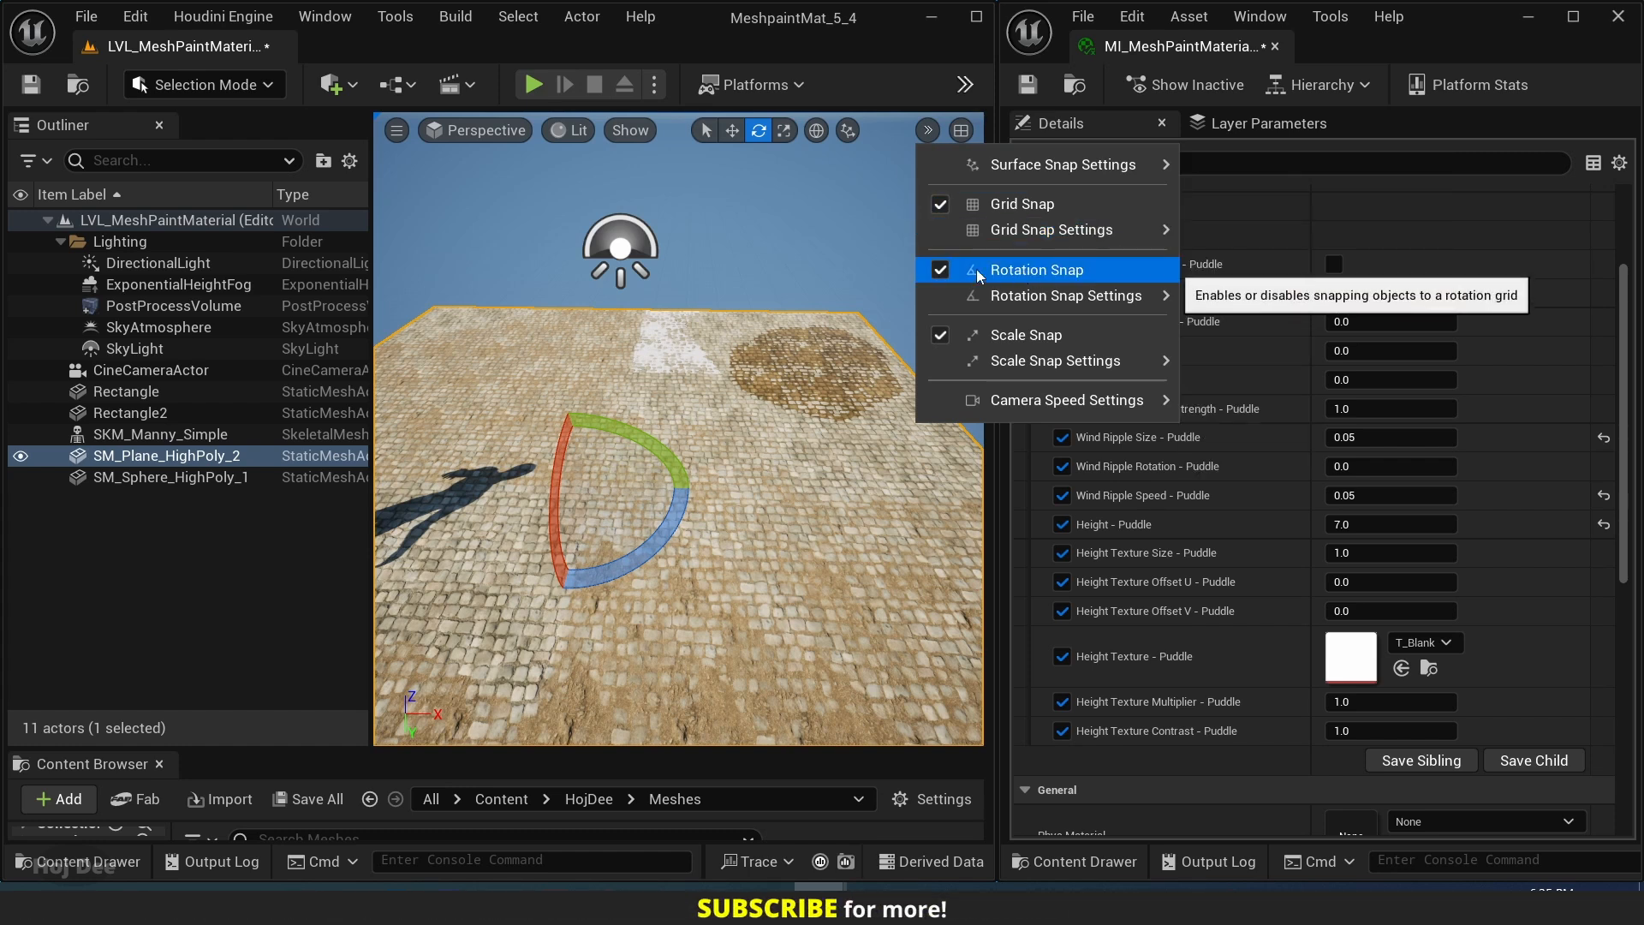
left_click(934, 274)
left_click(711, 461)
left_click_drag(656, 442, 694, 490)
key("ctrl+z")
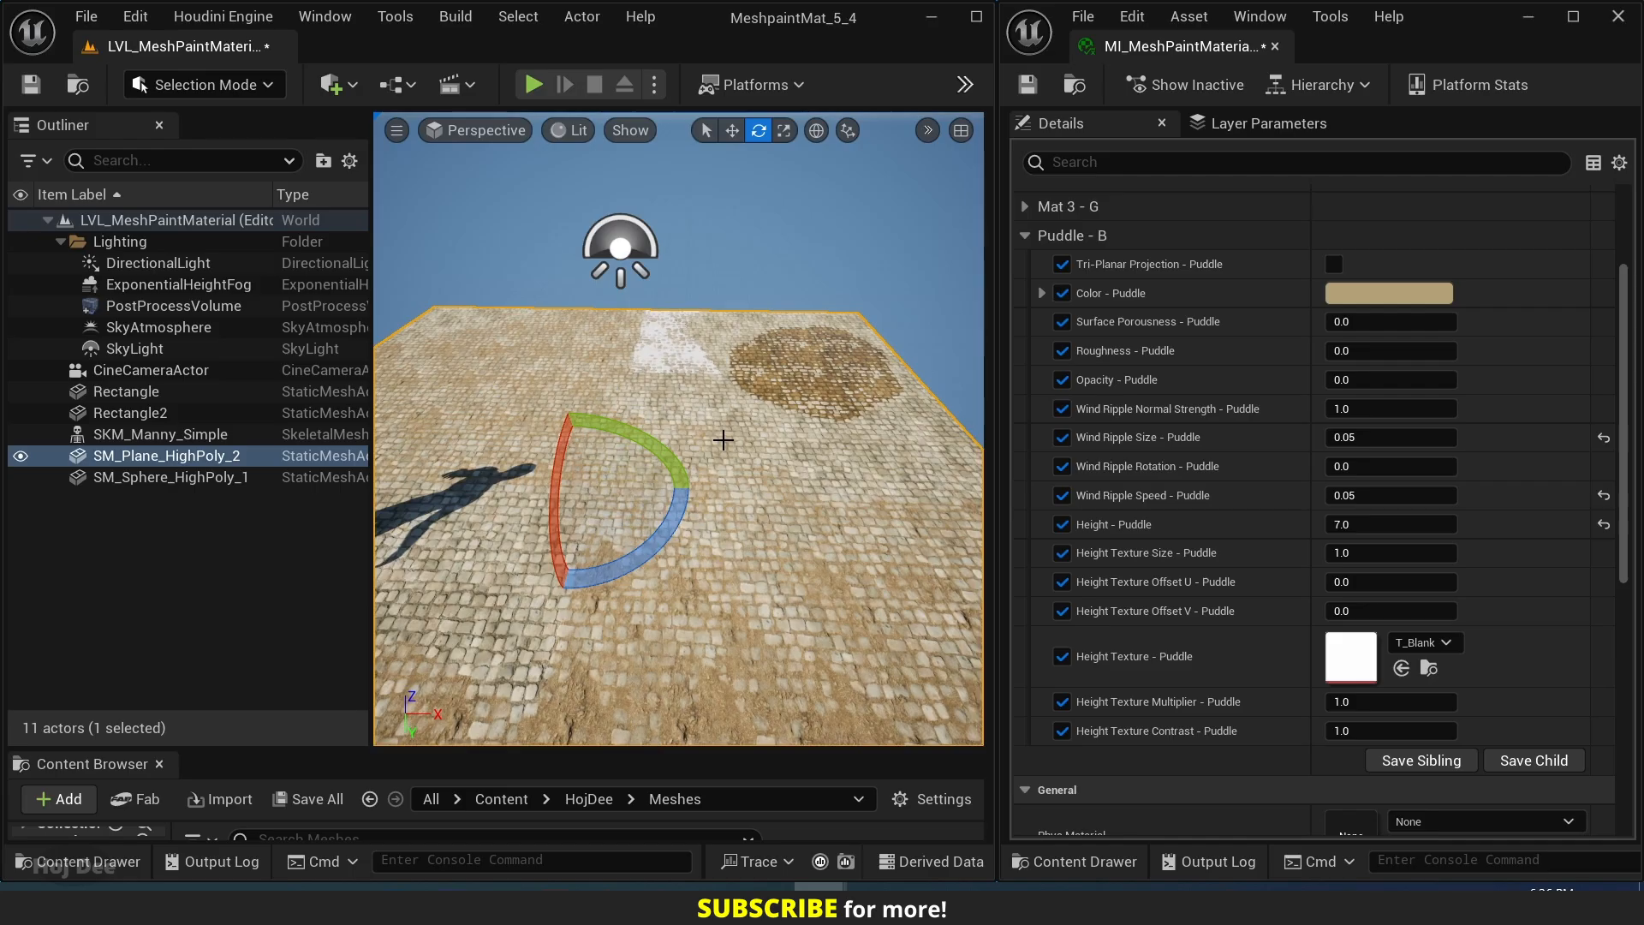
Enable the Height Blend Contrast - Puddle override in the Height Blend group and set it to 2.
right_click_drag(724, 439, 900, 424)
key("w")
key("s")
left_click(1025, 236)
scroll(1036, 234, "up", 3)
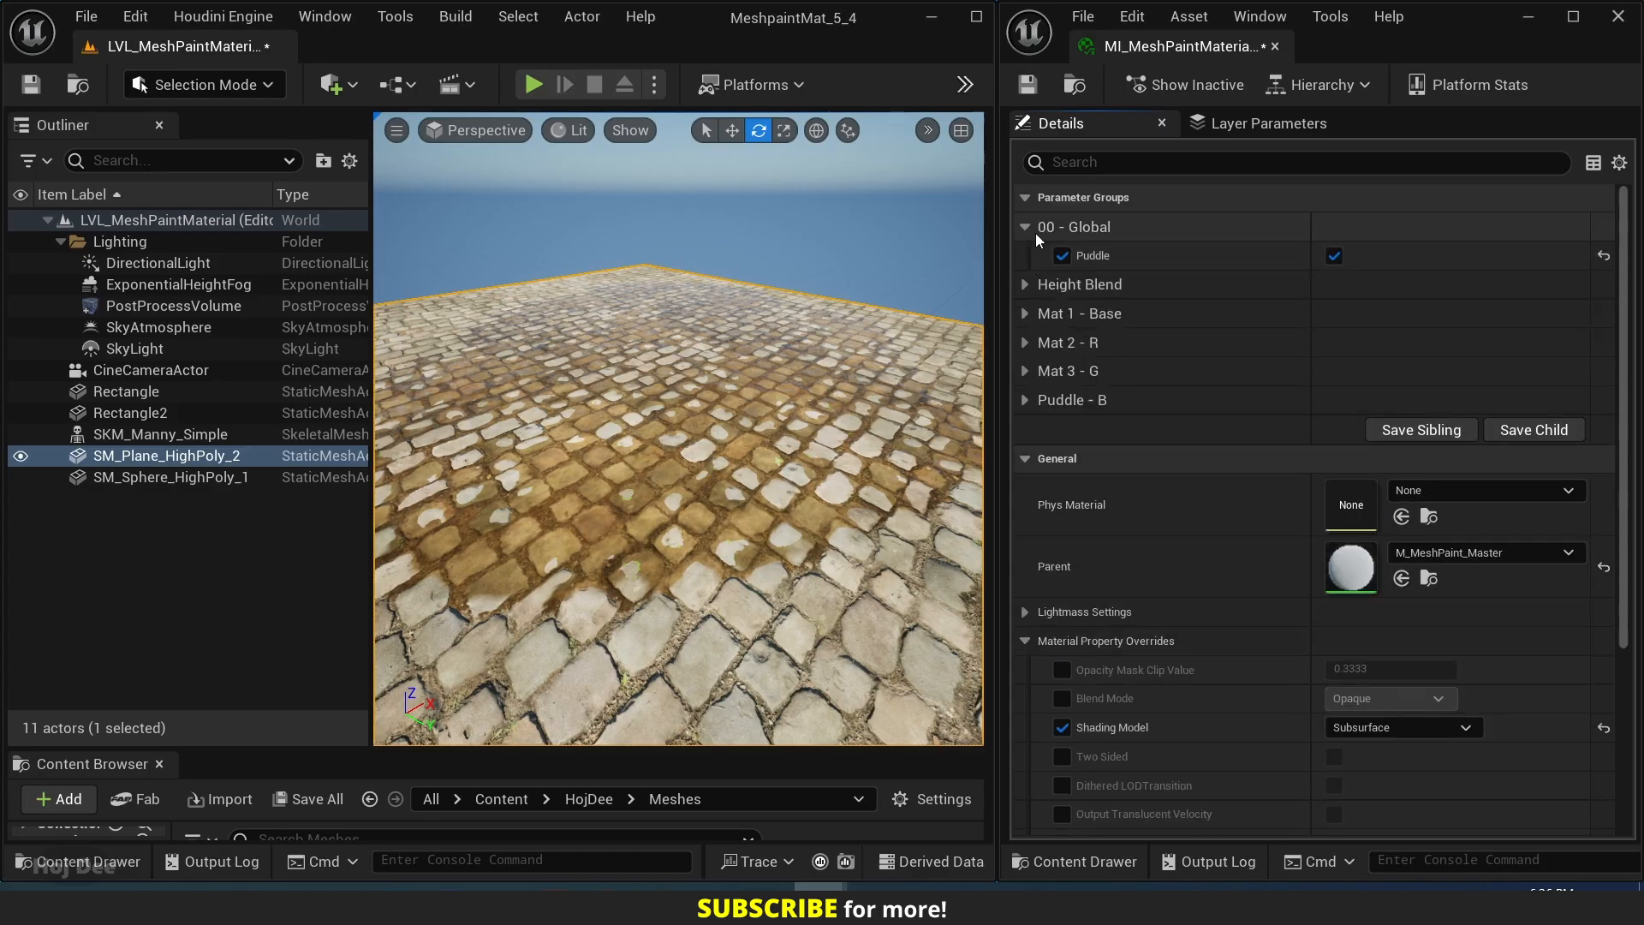
left_click(1025, 285)
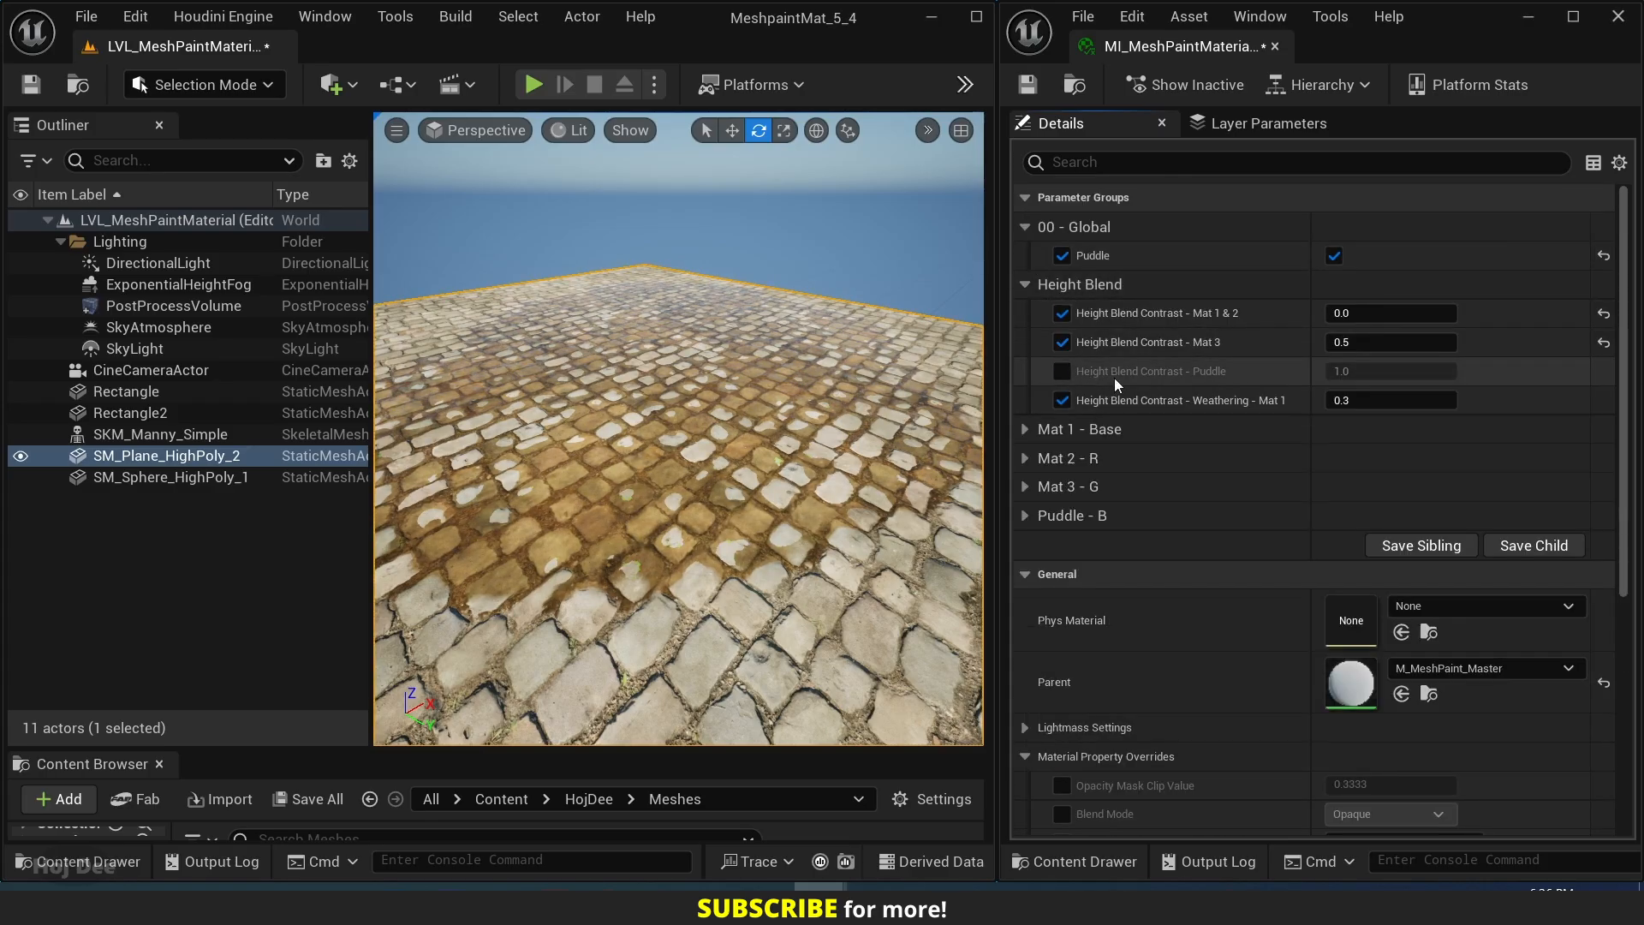
left_click(1060, 374)
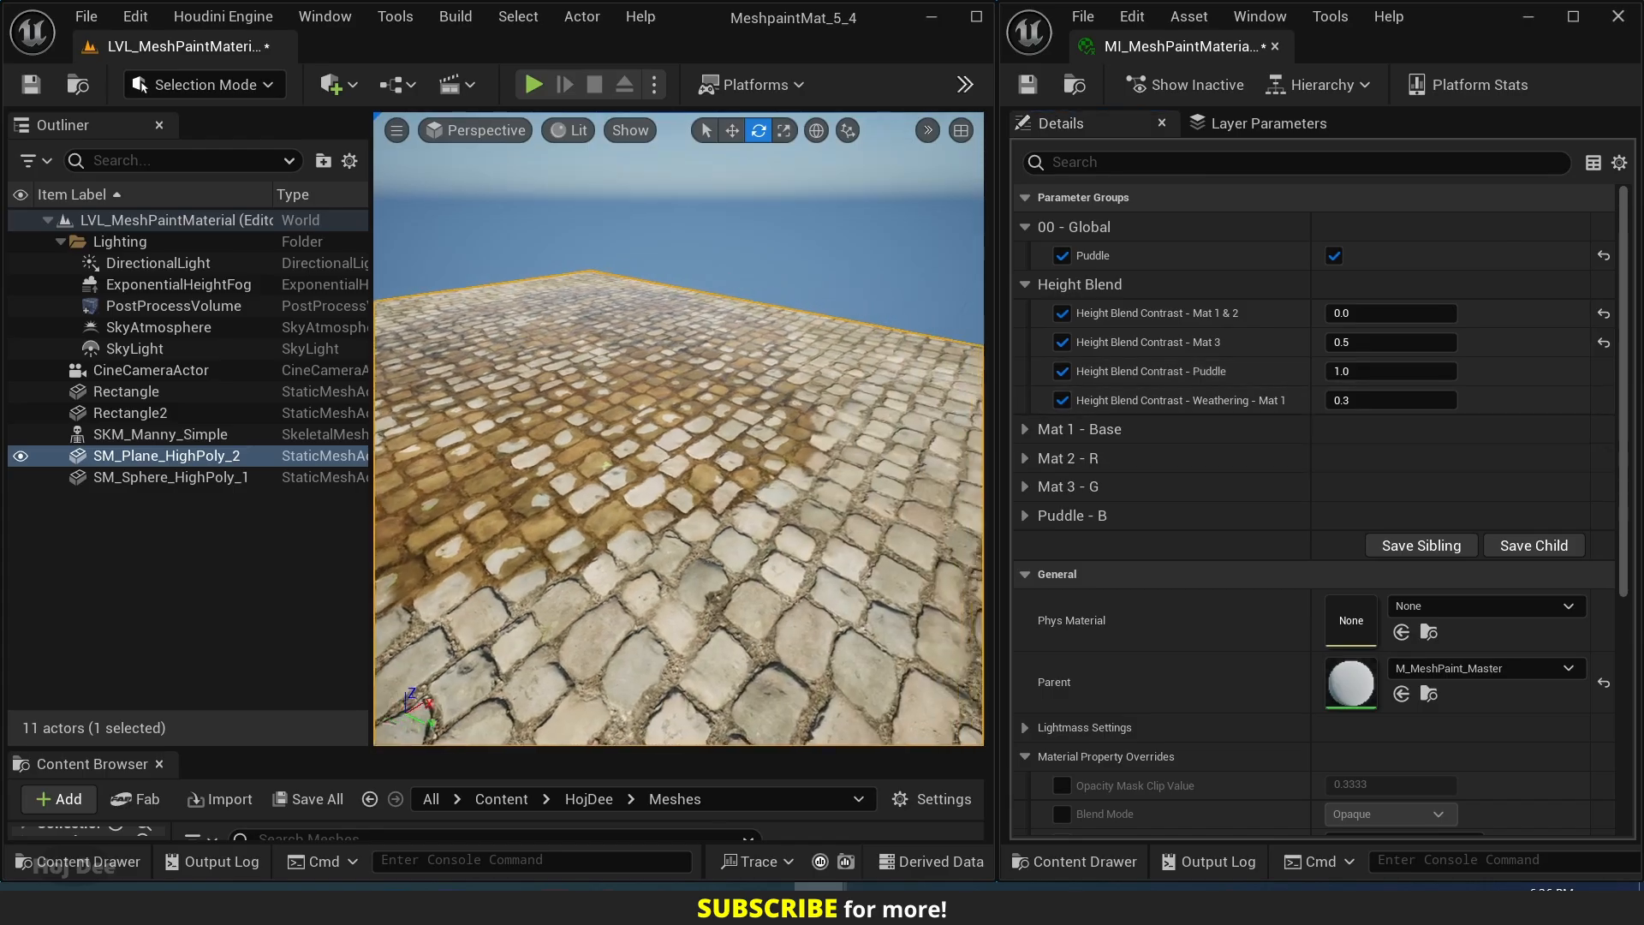
left_click(1365, 370)
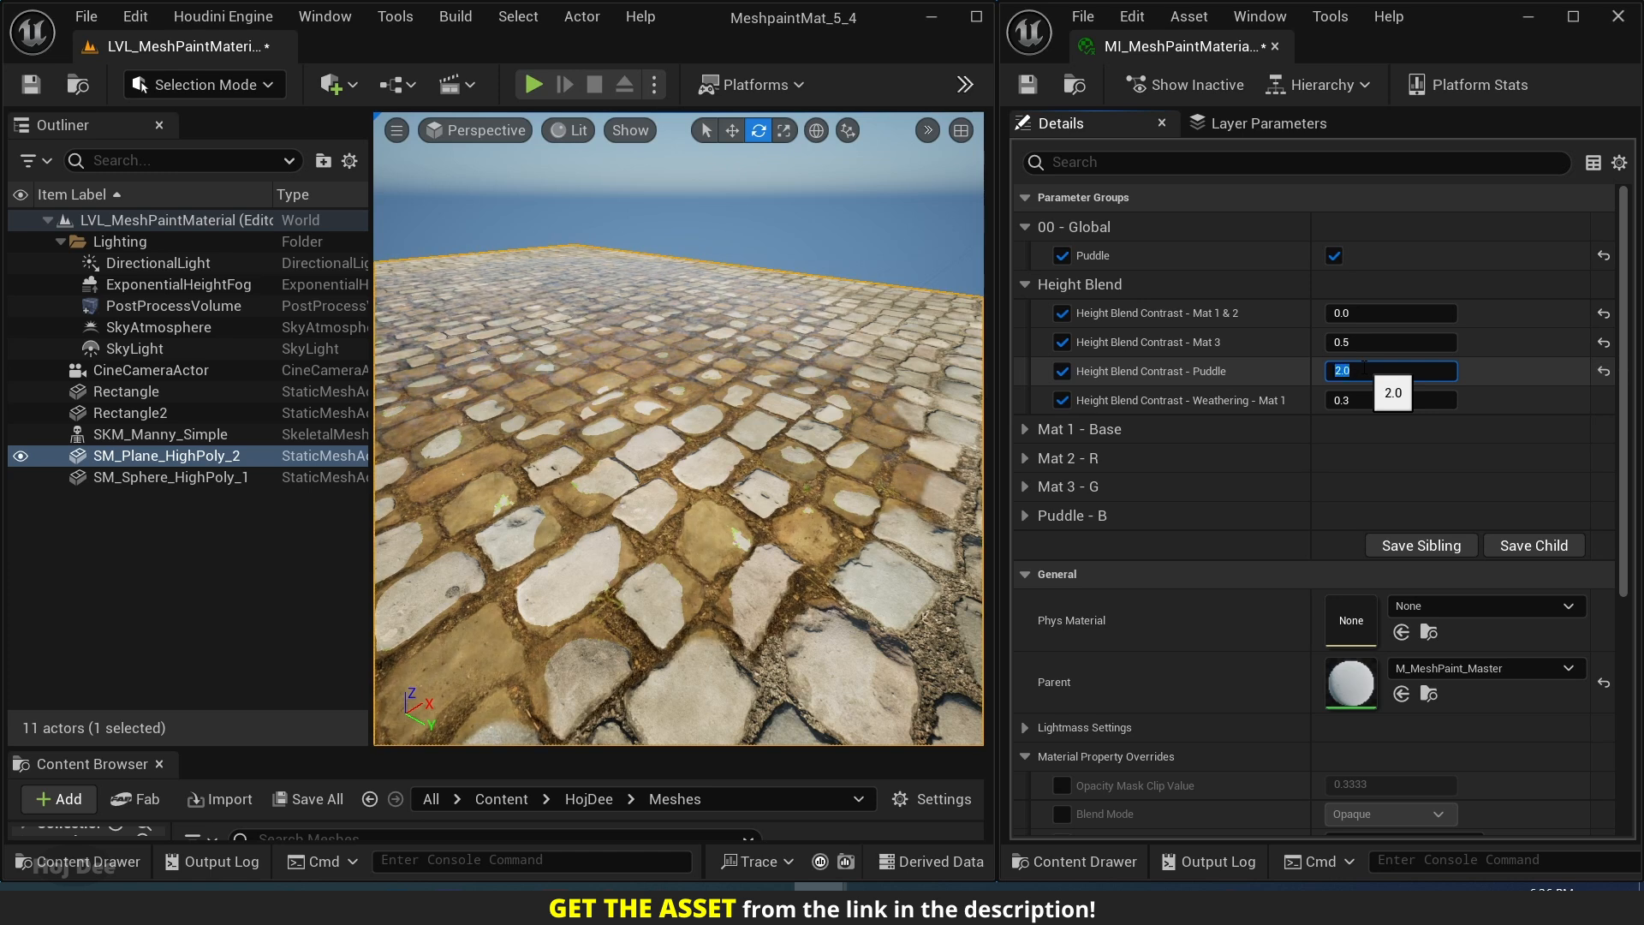
key("s")
right_click_drag(773, 403, 743, 384)
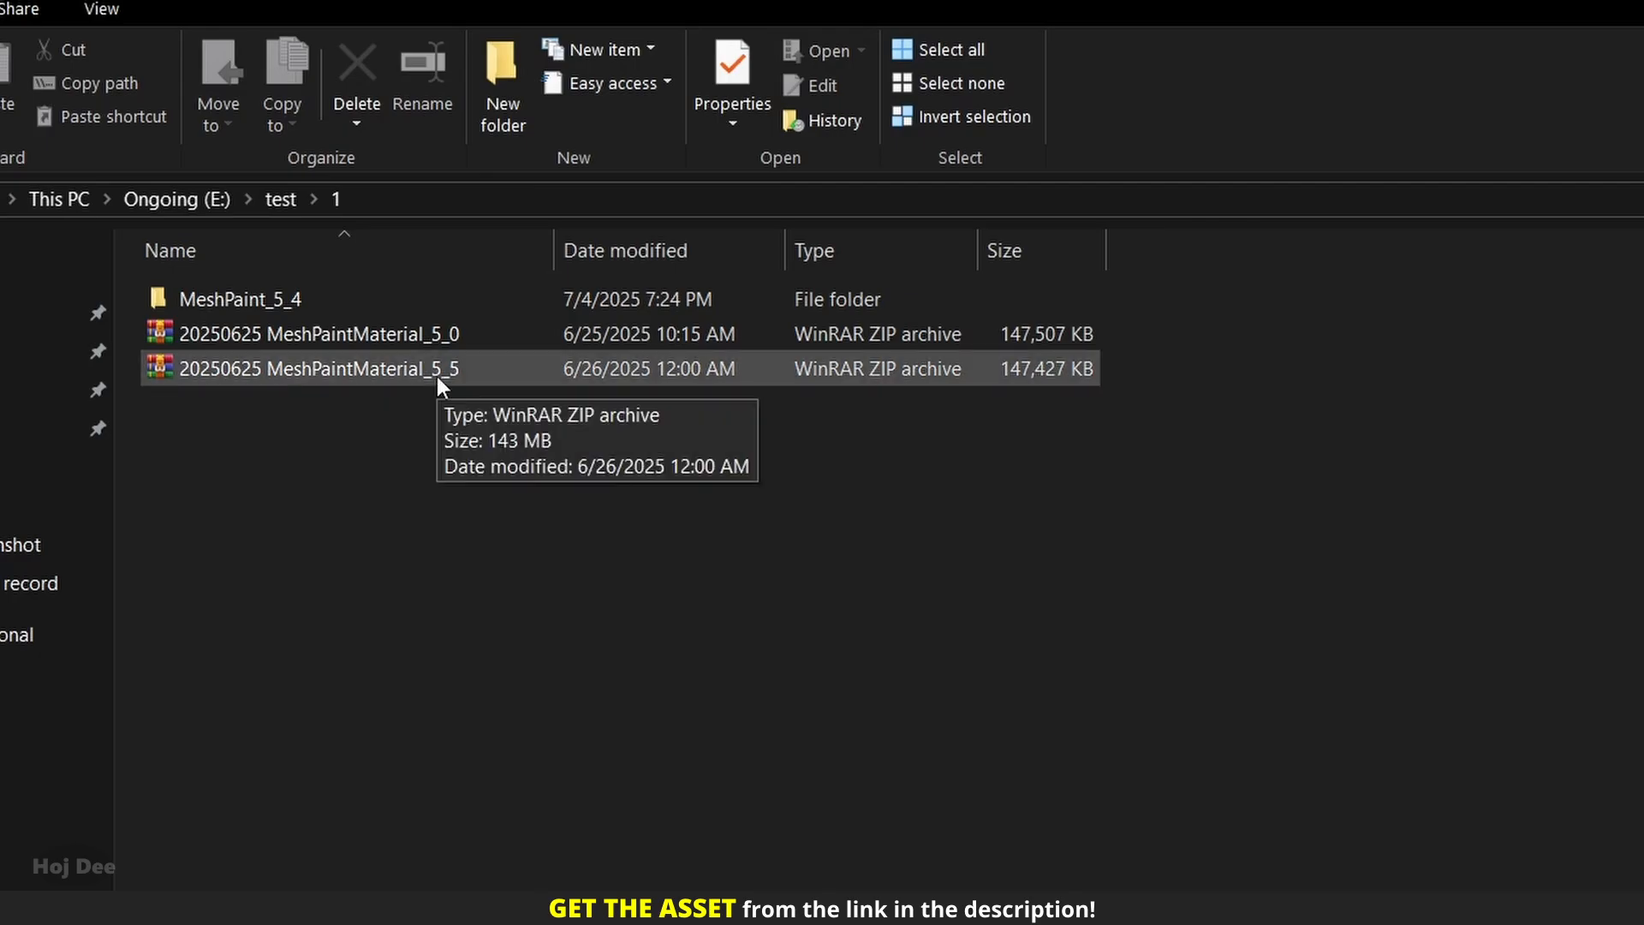
Create a folder named MeshPaint_5_5 beside the asset archives.
left_click(497, 85)
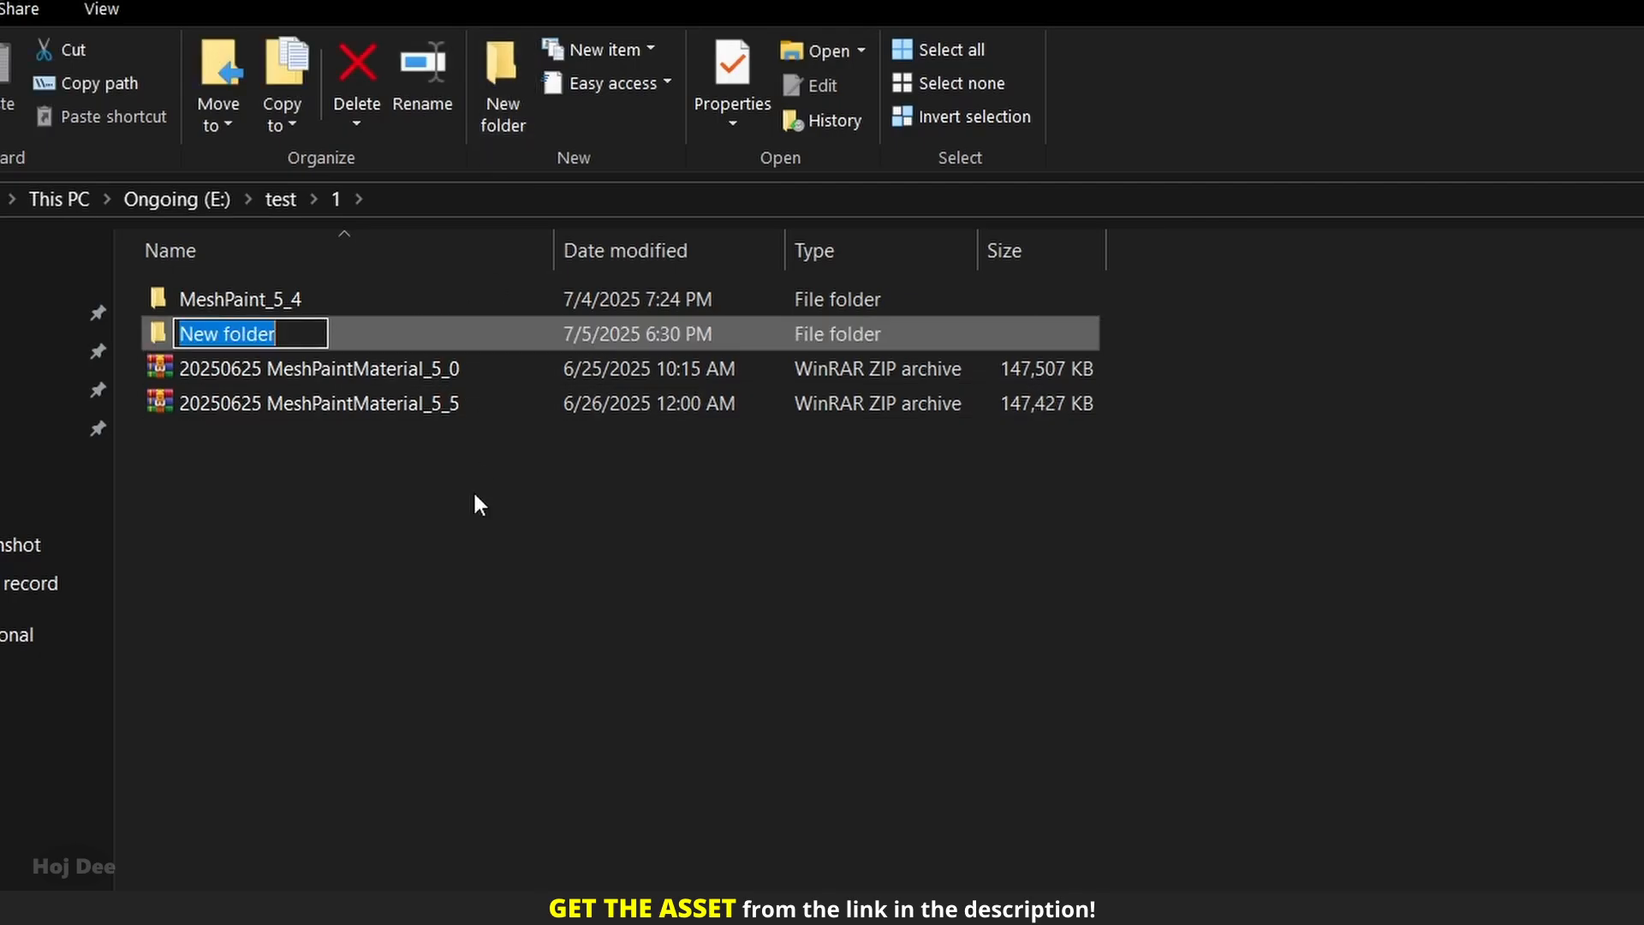
type("Mesh")
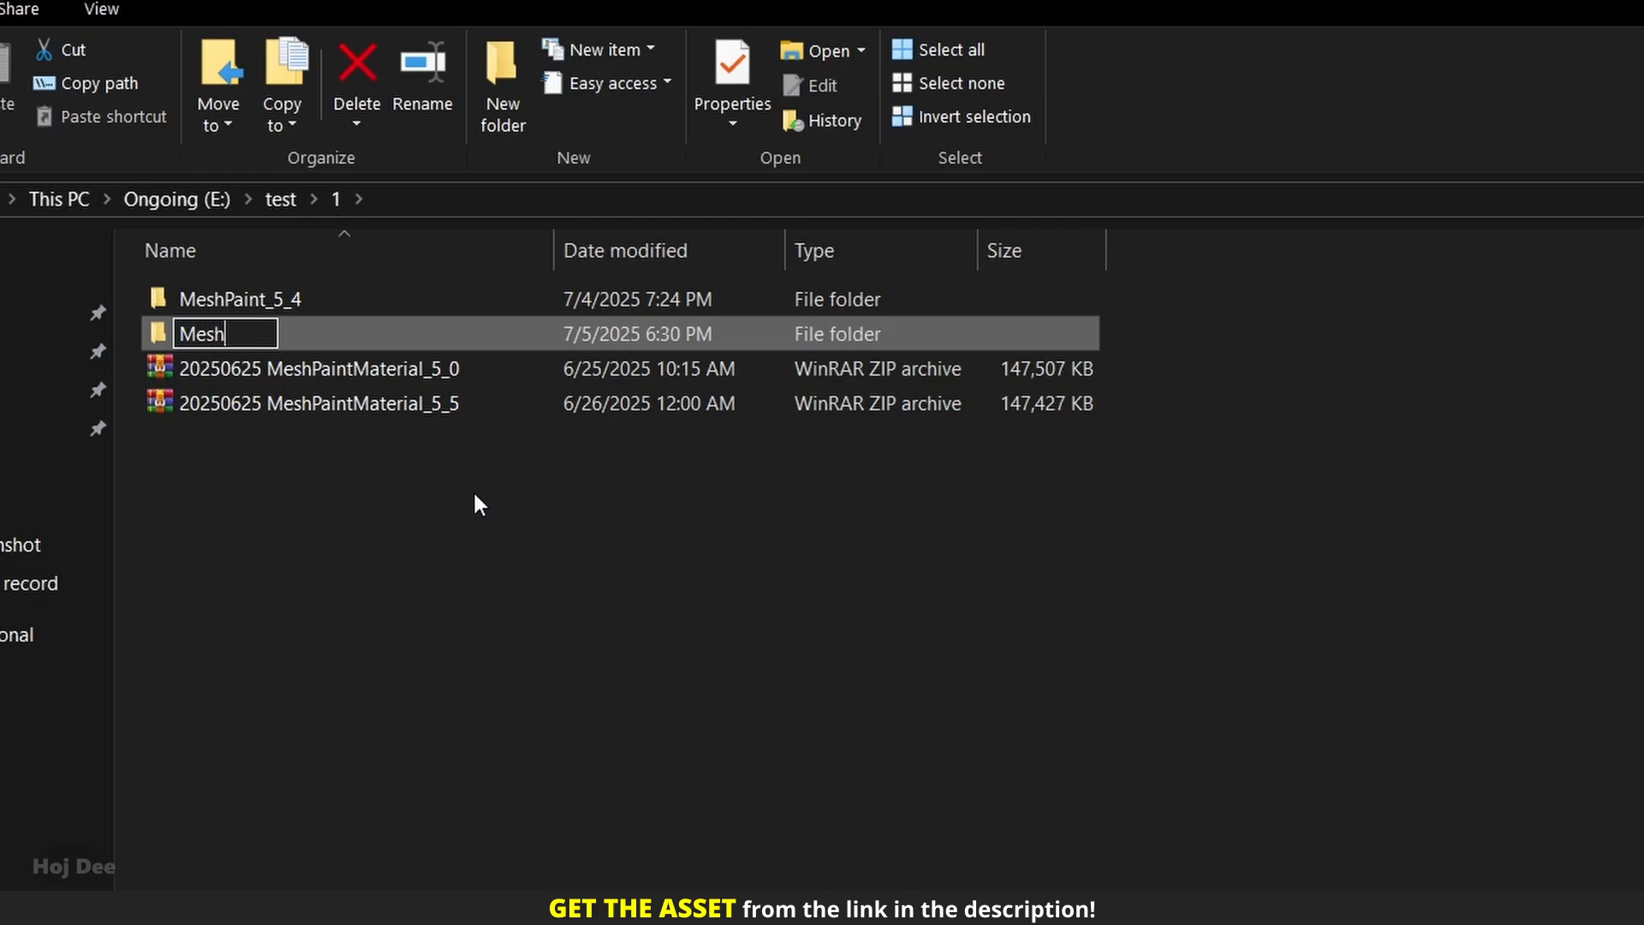
type("Paint_")
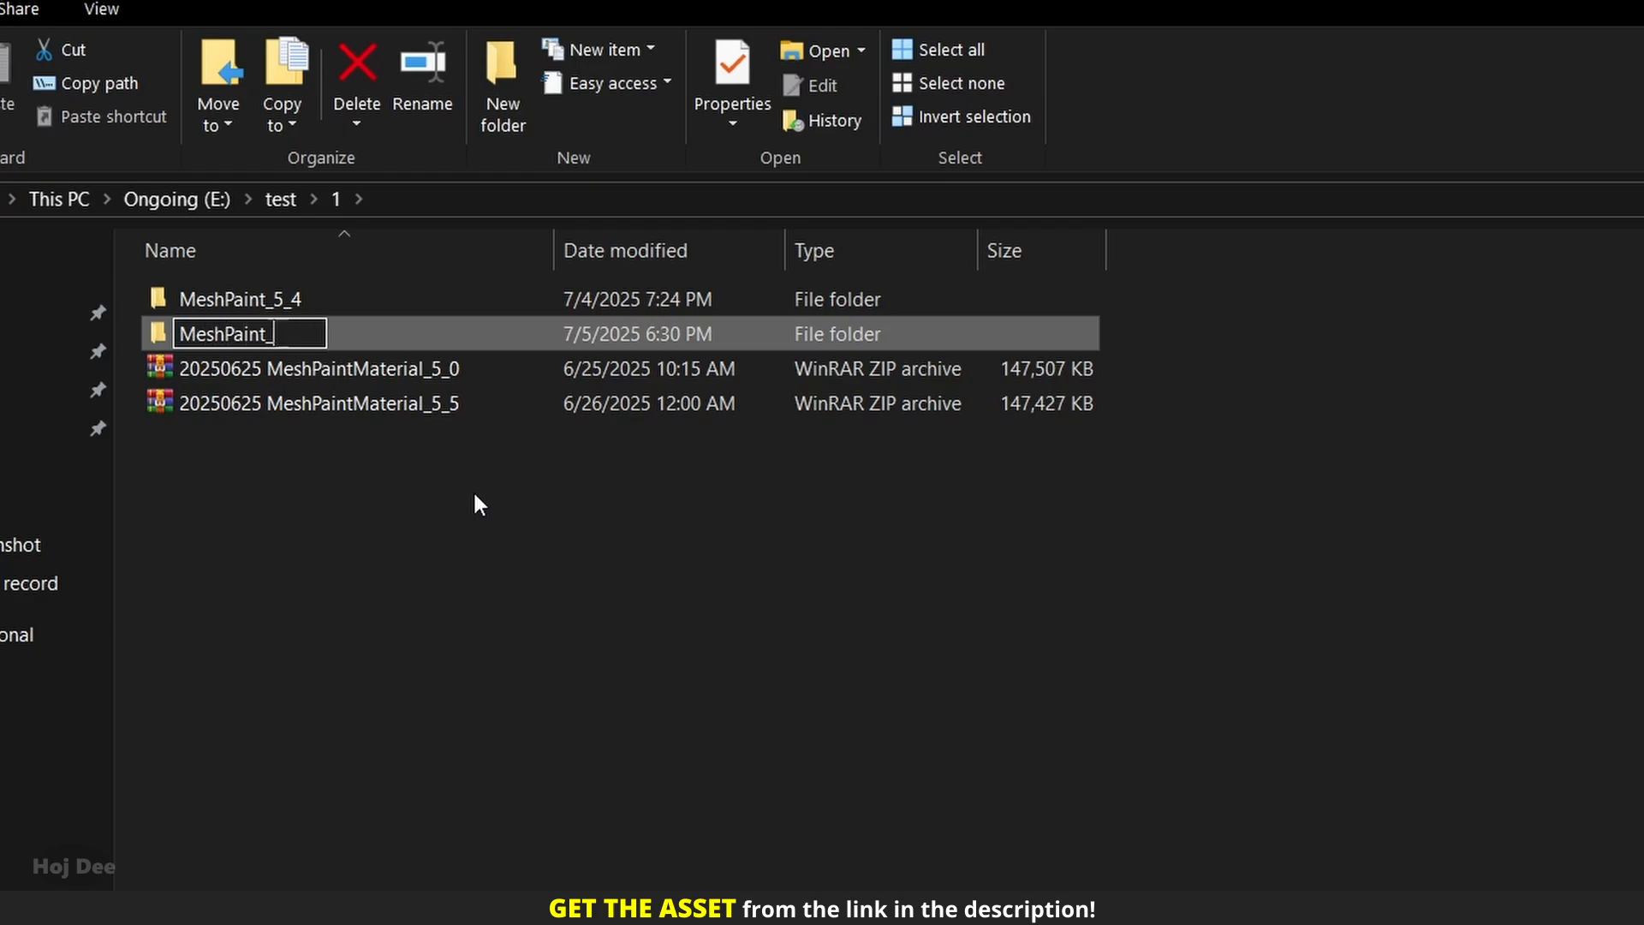
type("5_5")
key("Return")
Move the 20250625 MeshPaintMaterial_5_5 archive into the MeshPaint_5_5 folder and open that folder.
left_click(308, 409)
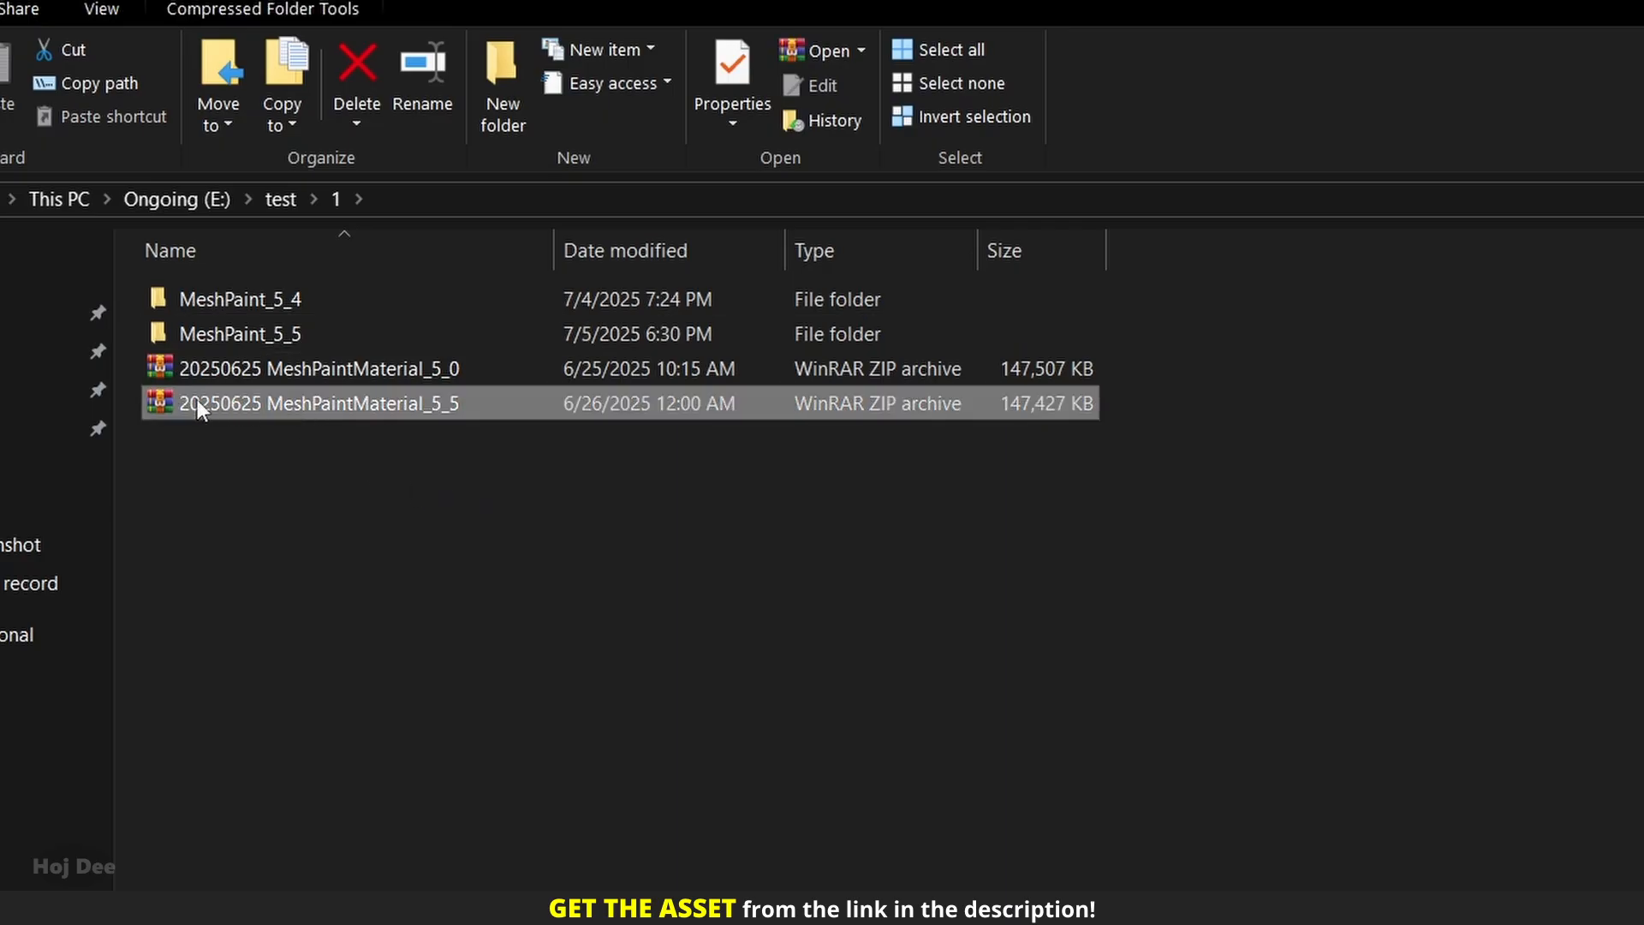
left_click_drag(208, 409, 228, 334)
double_click(228, 334)
Extract the MeshPaintMaterial_5_5 archive in place and open the MeshpaintMat_5_5 project in Unreal Engine.
right_click(242, 305)
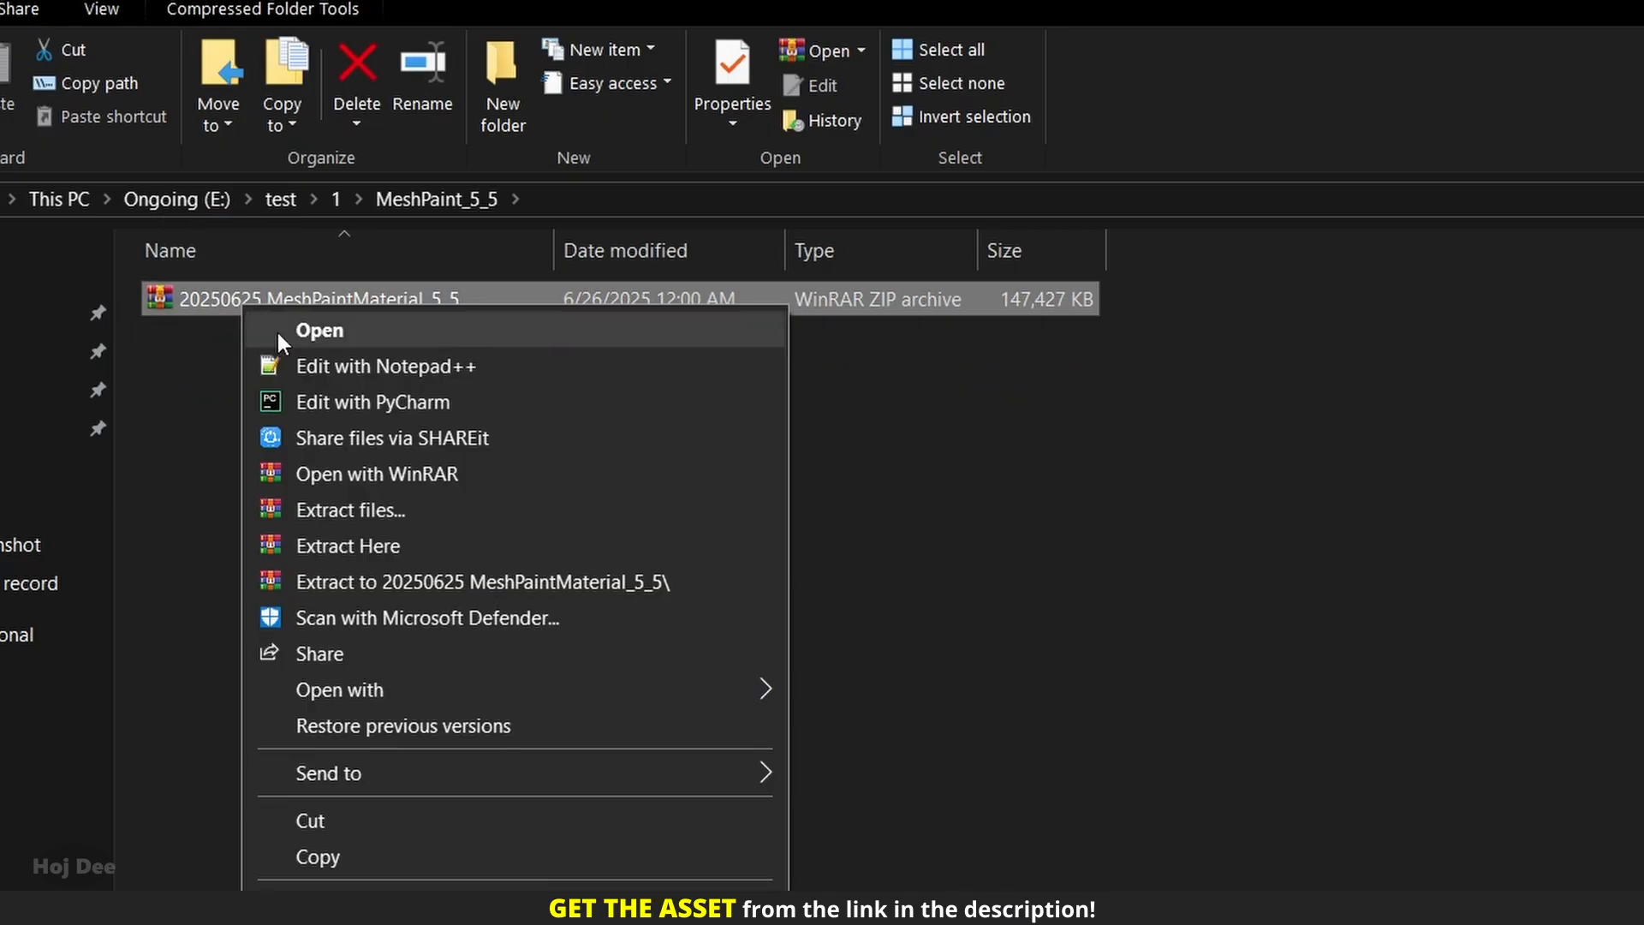
left_click(341, 545)
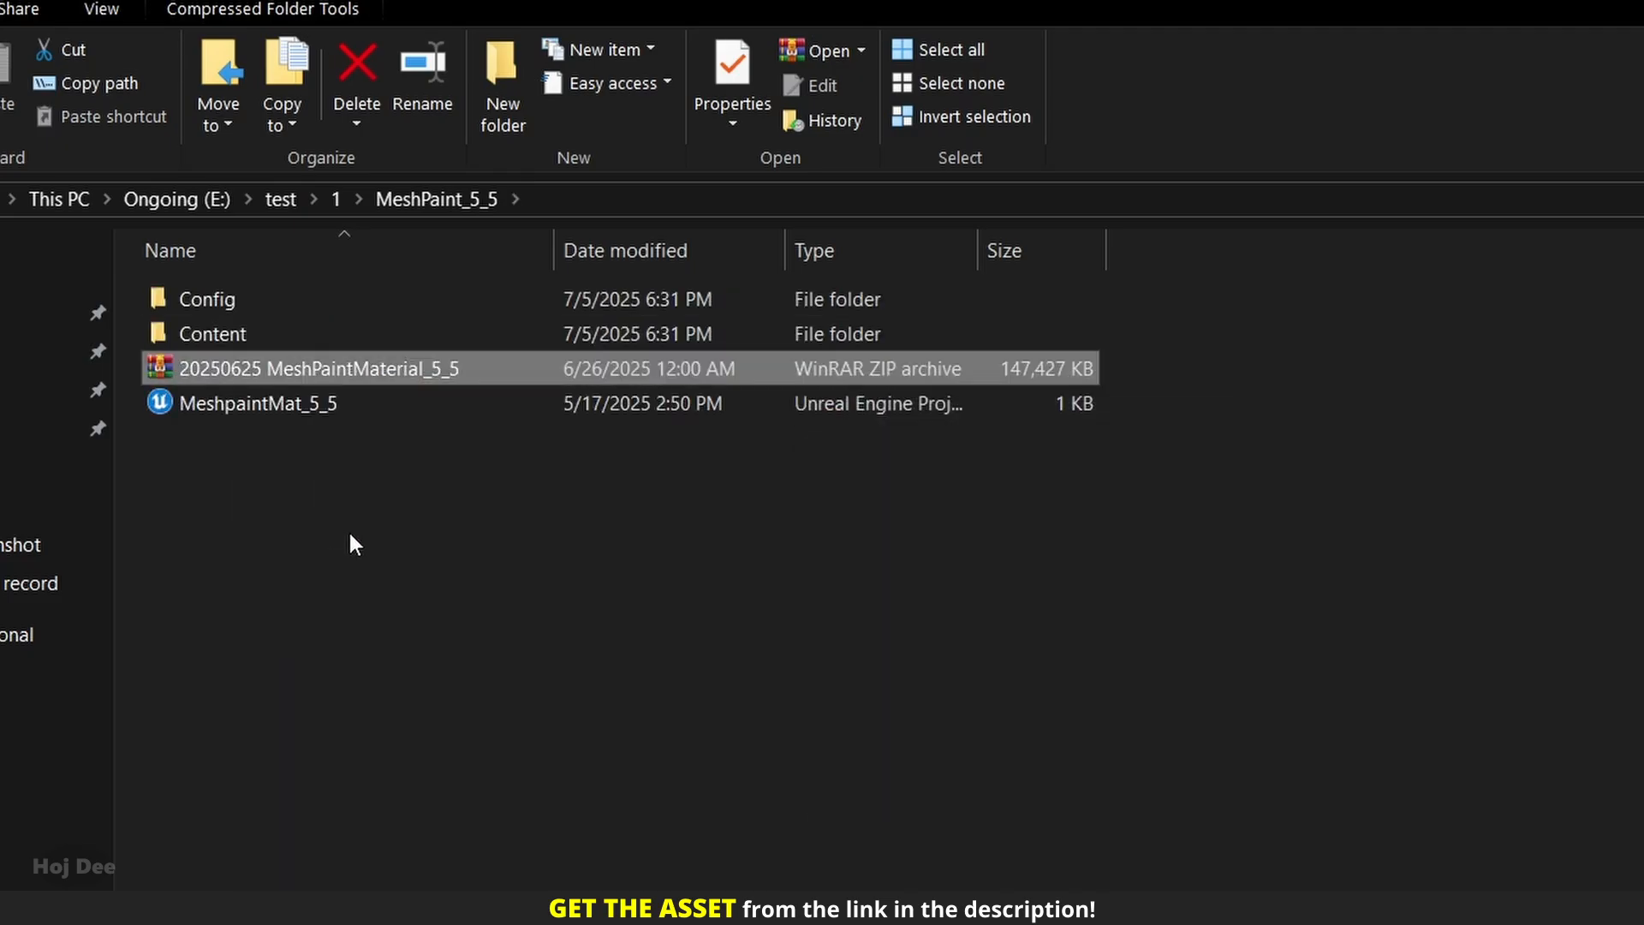
left_click(231, 406)
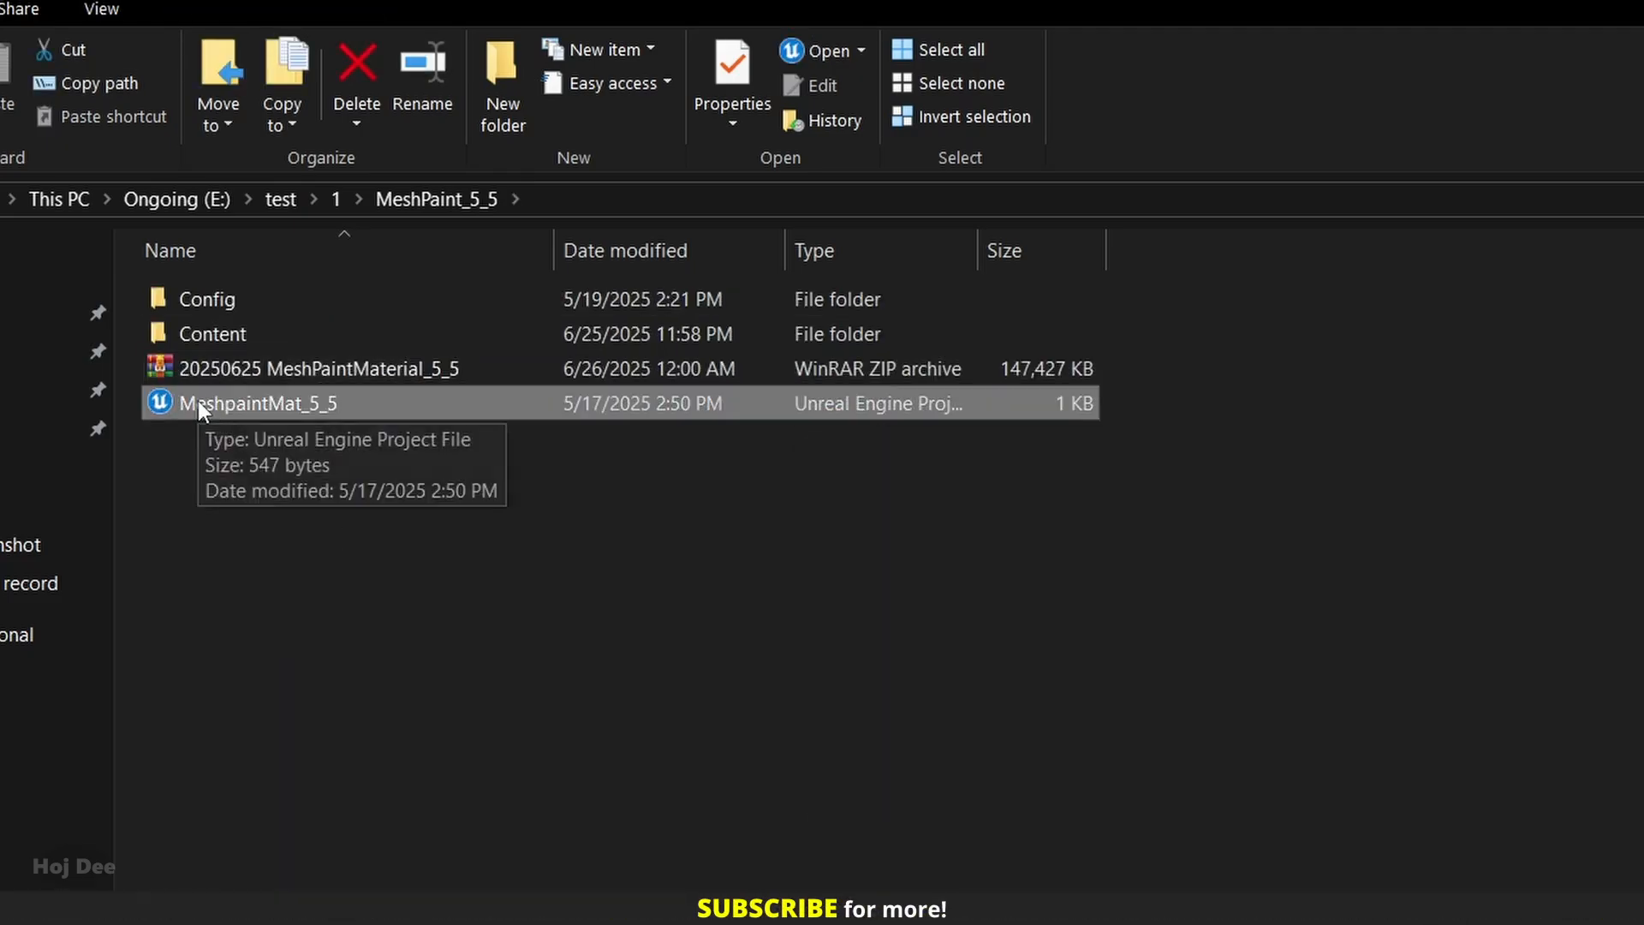
double_click(198, 402)
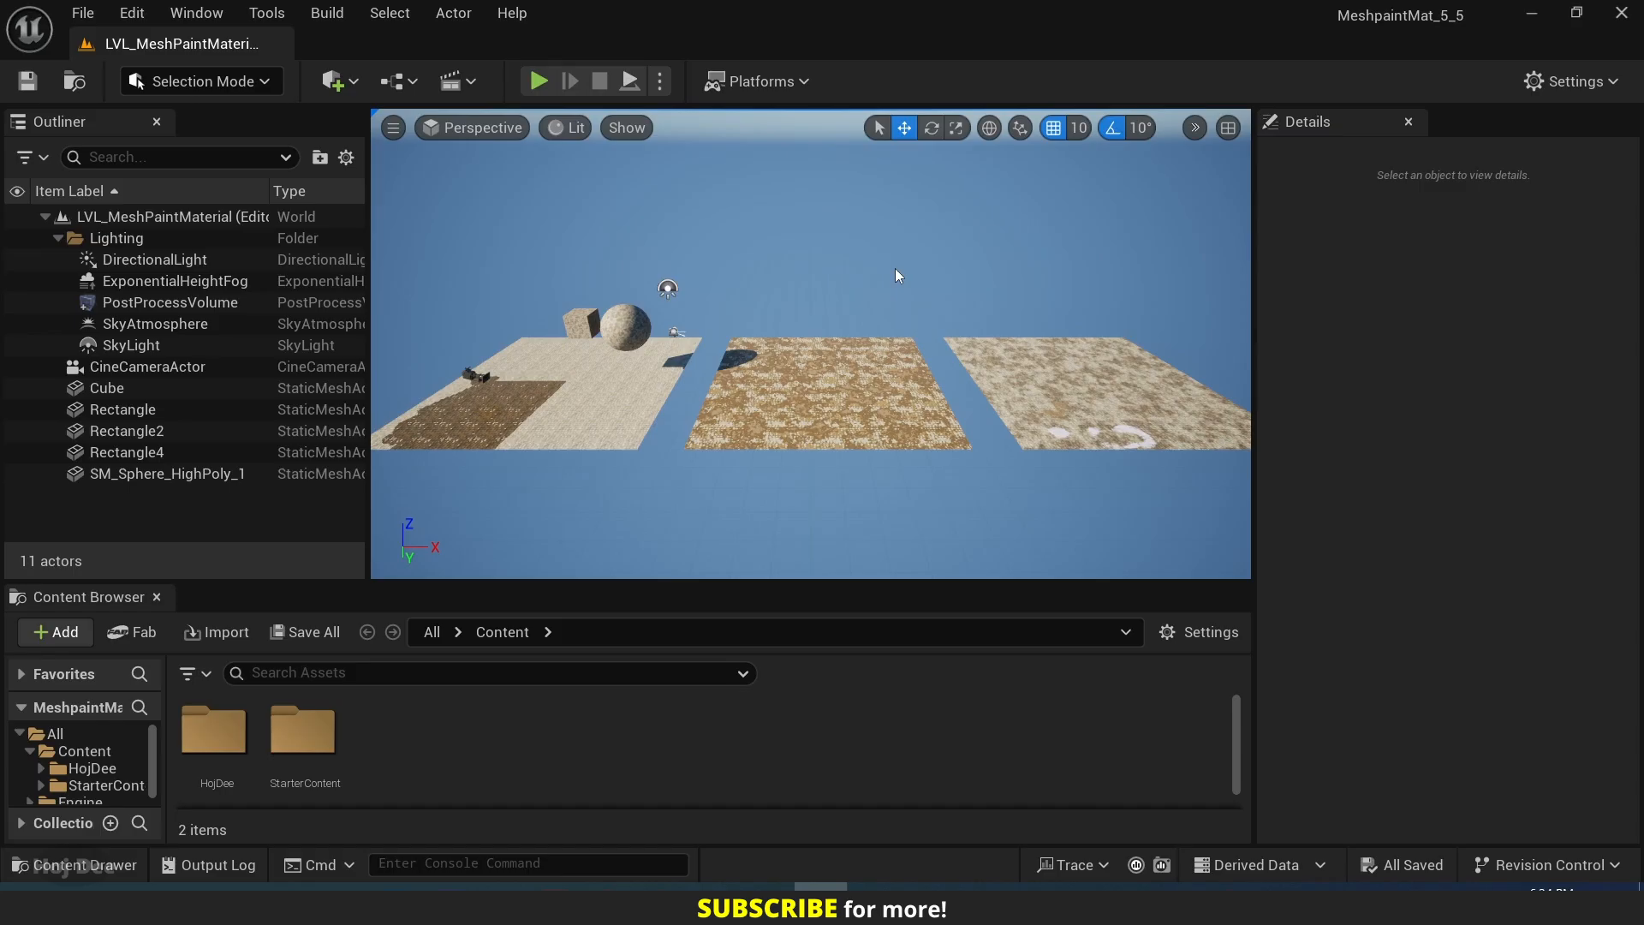
Open the Project Settings and search them for "virtual texture".
left_click(1588, 86)
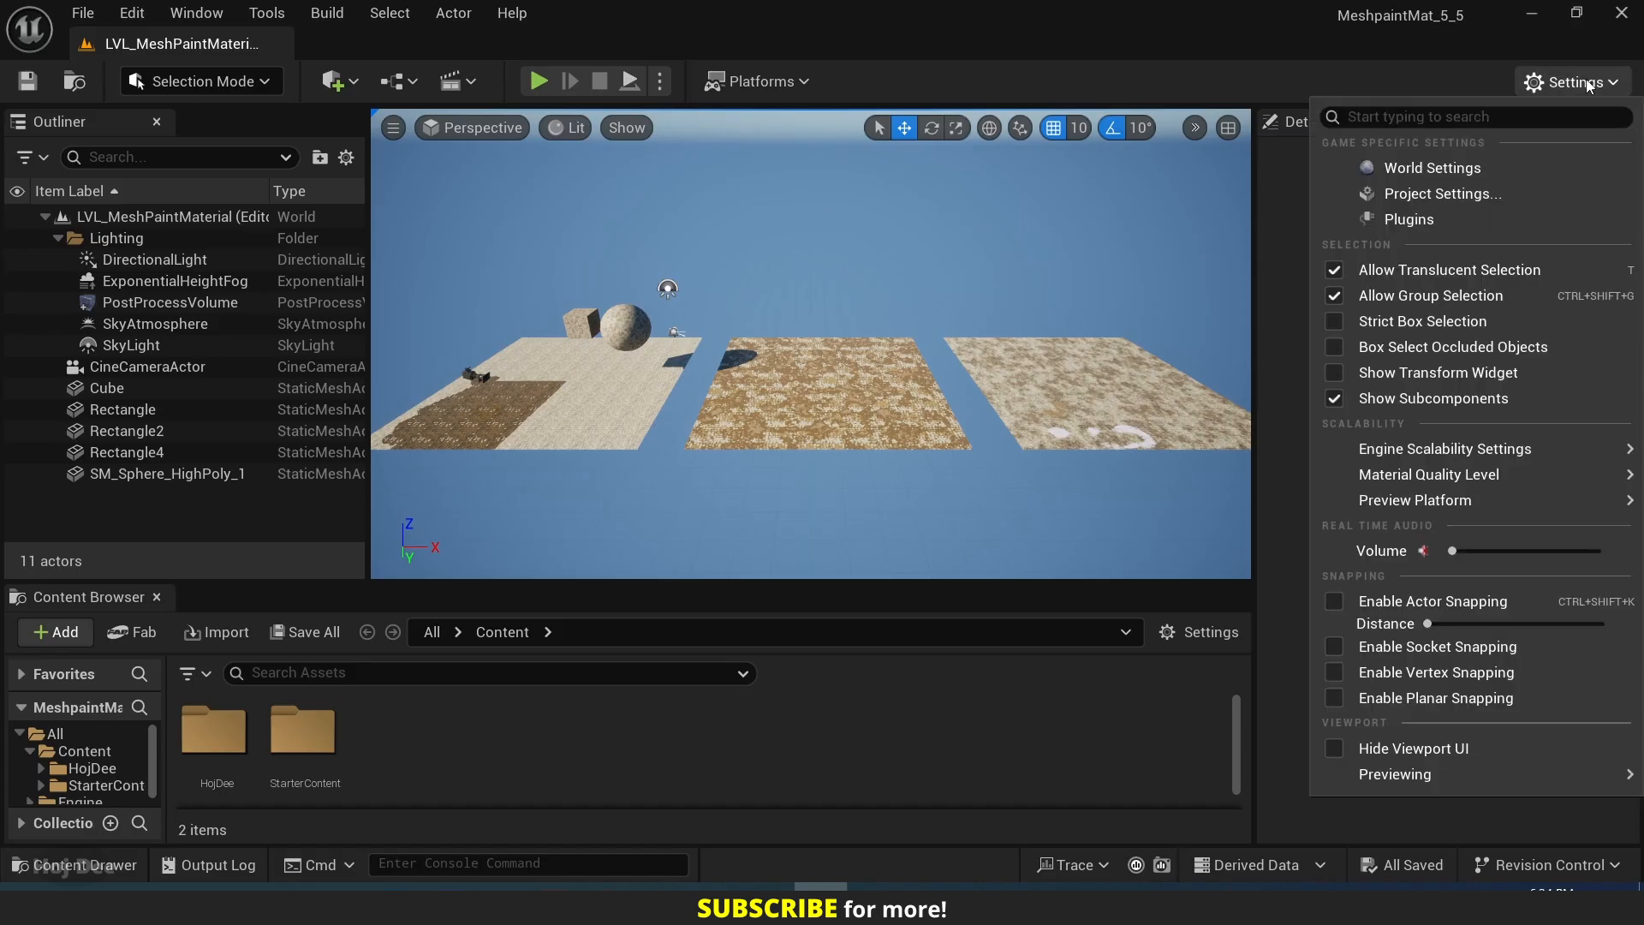
left_click(1397, 196)
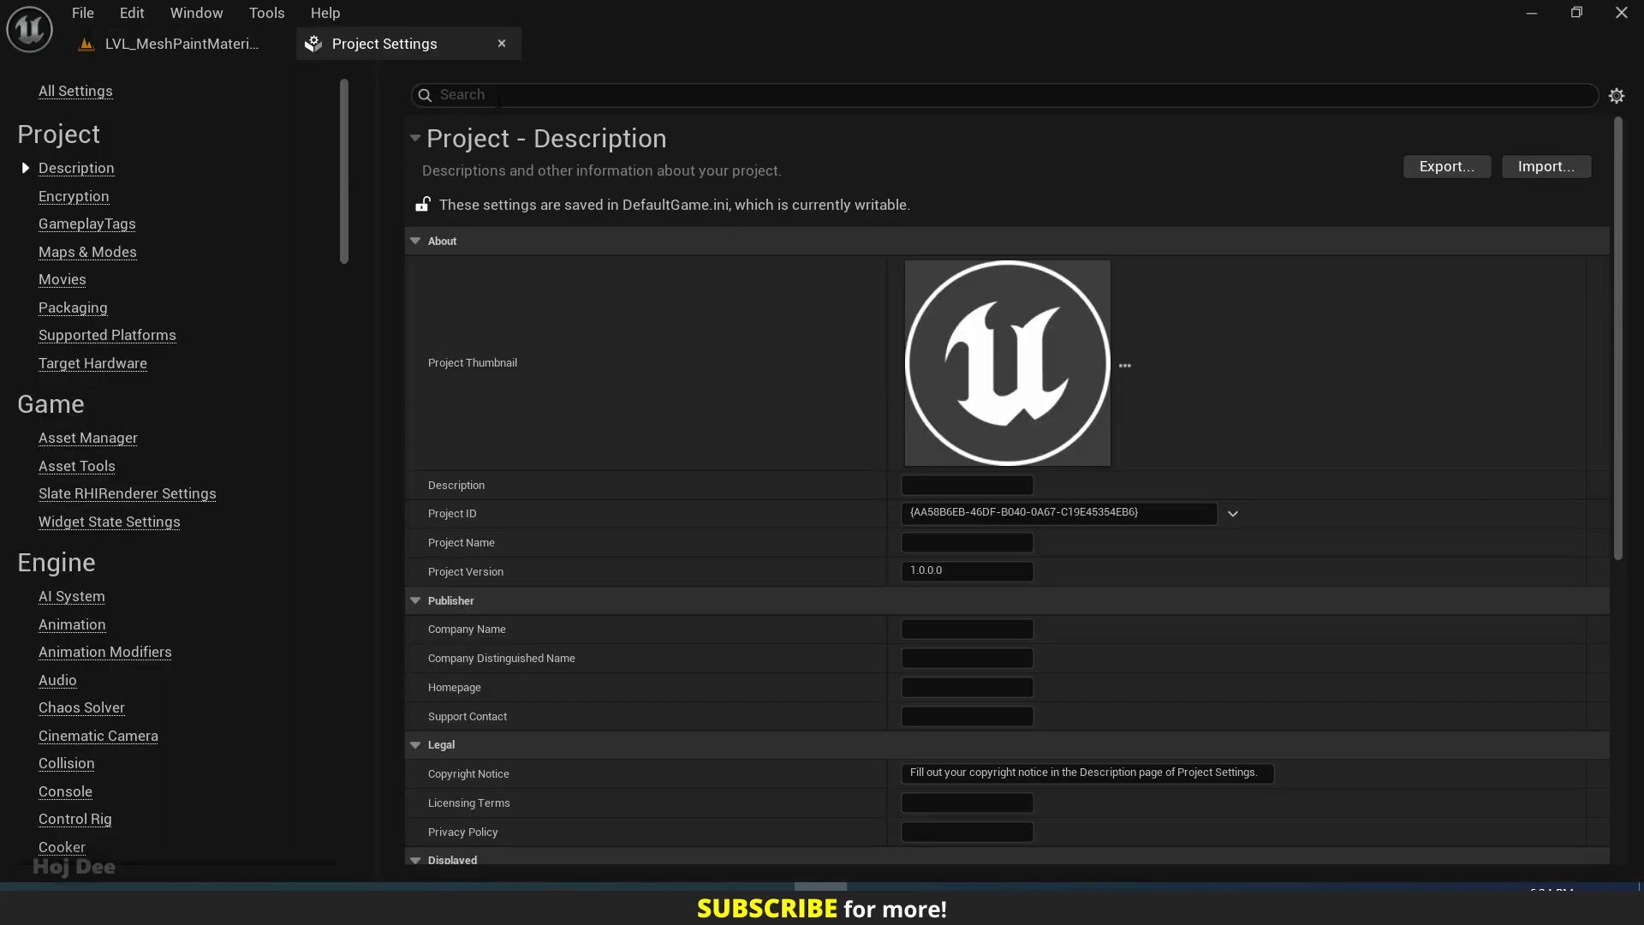
type("vir")
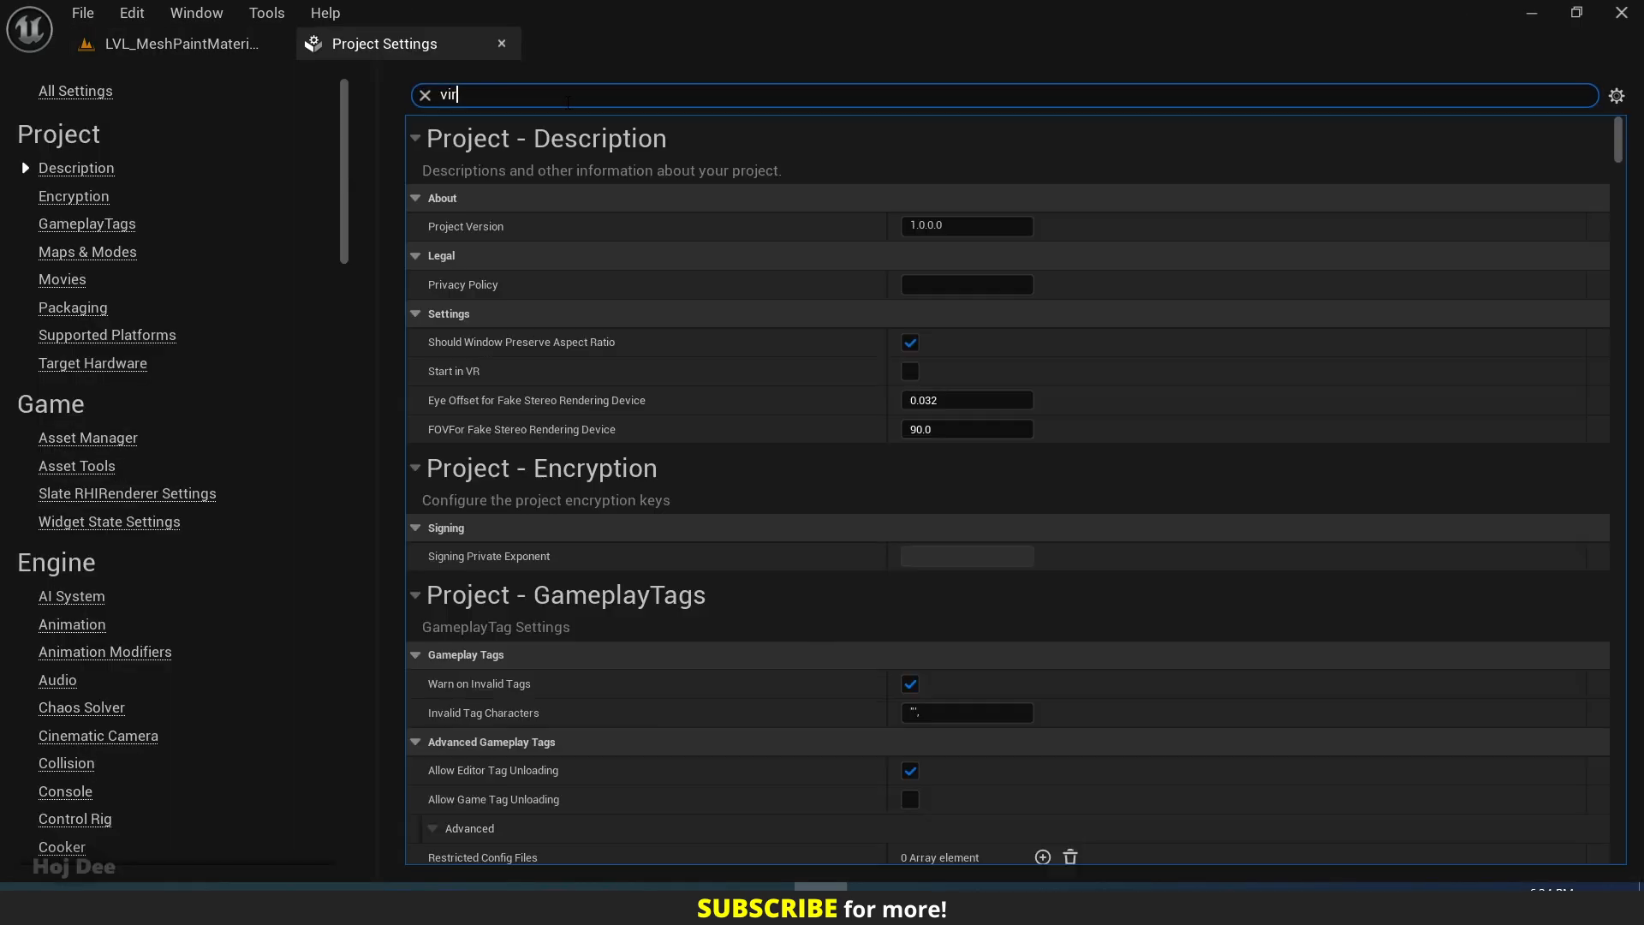
type("tual texture")
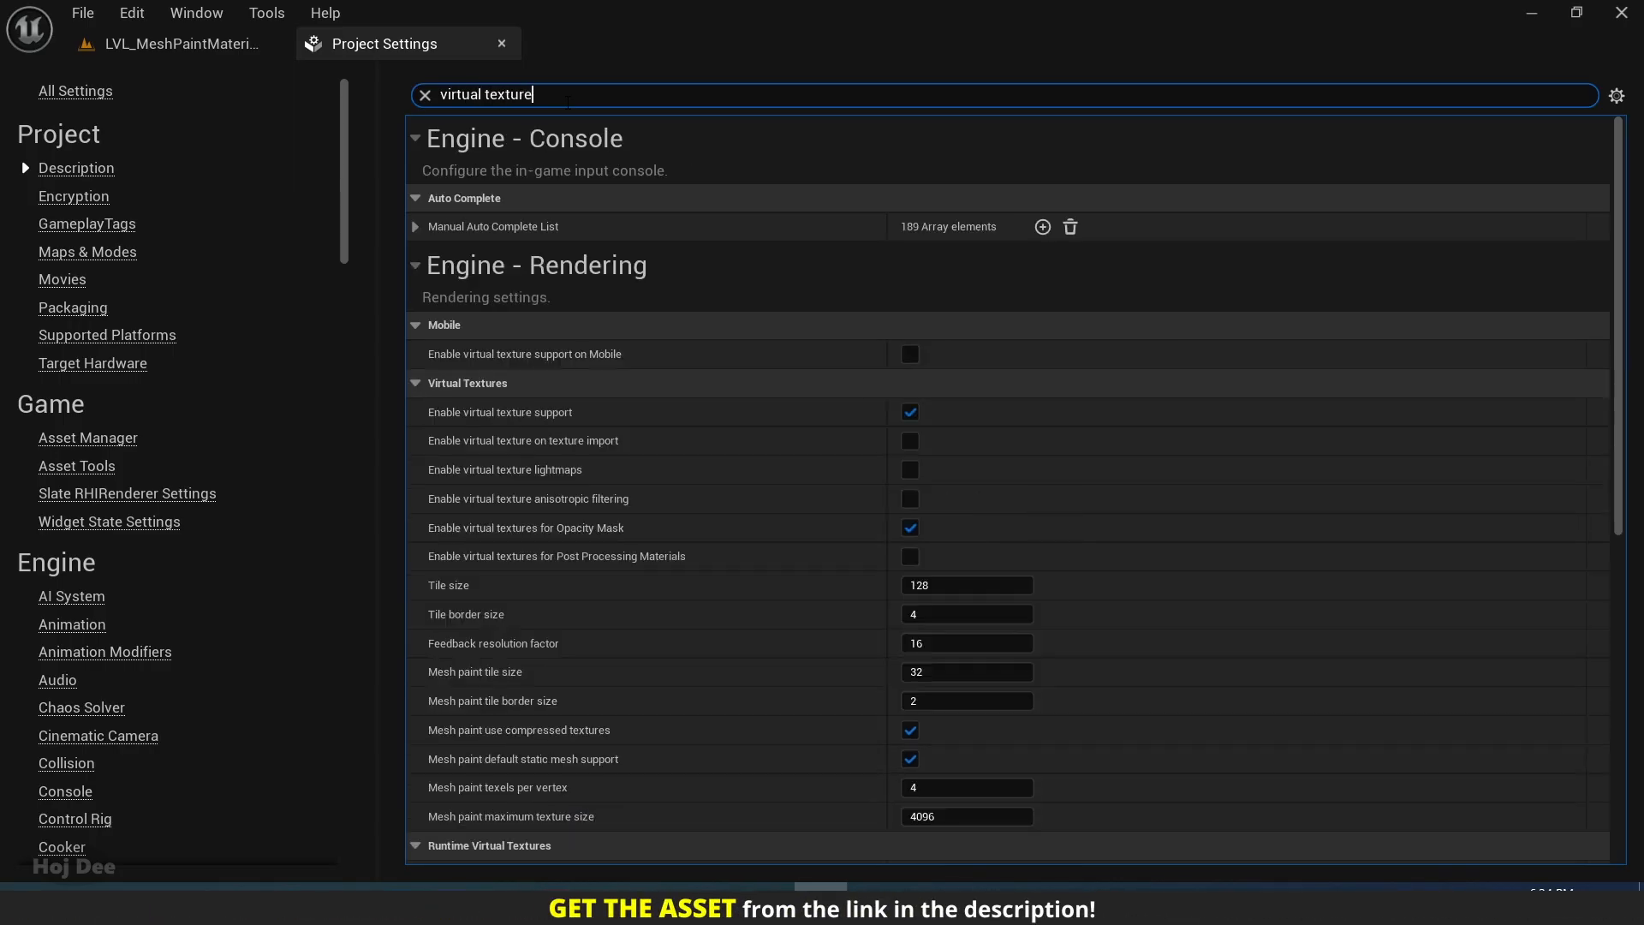
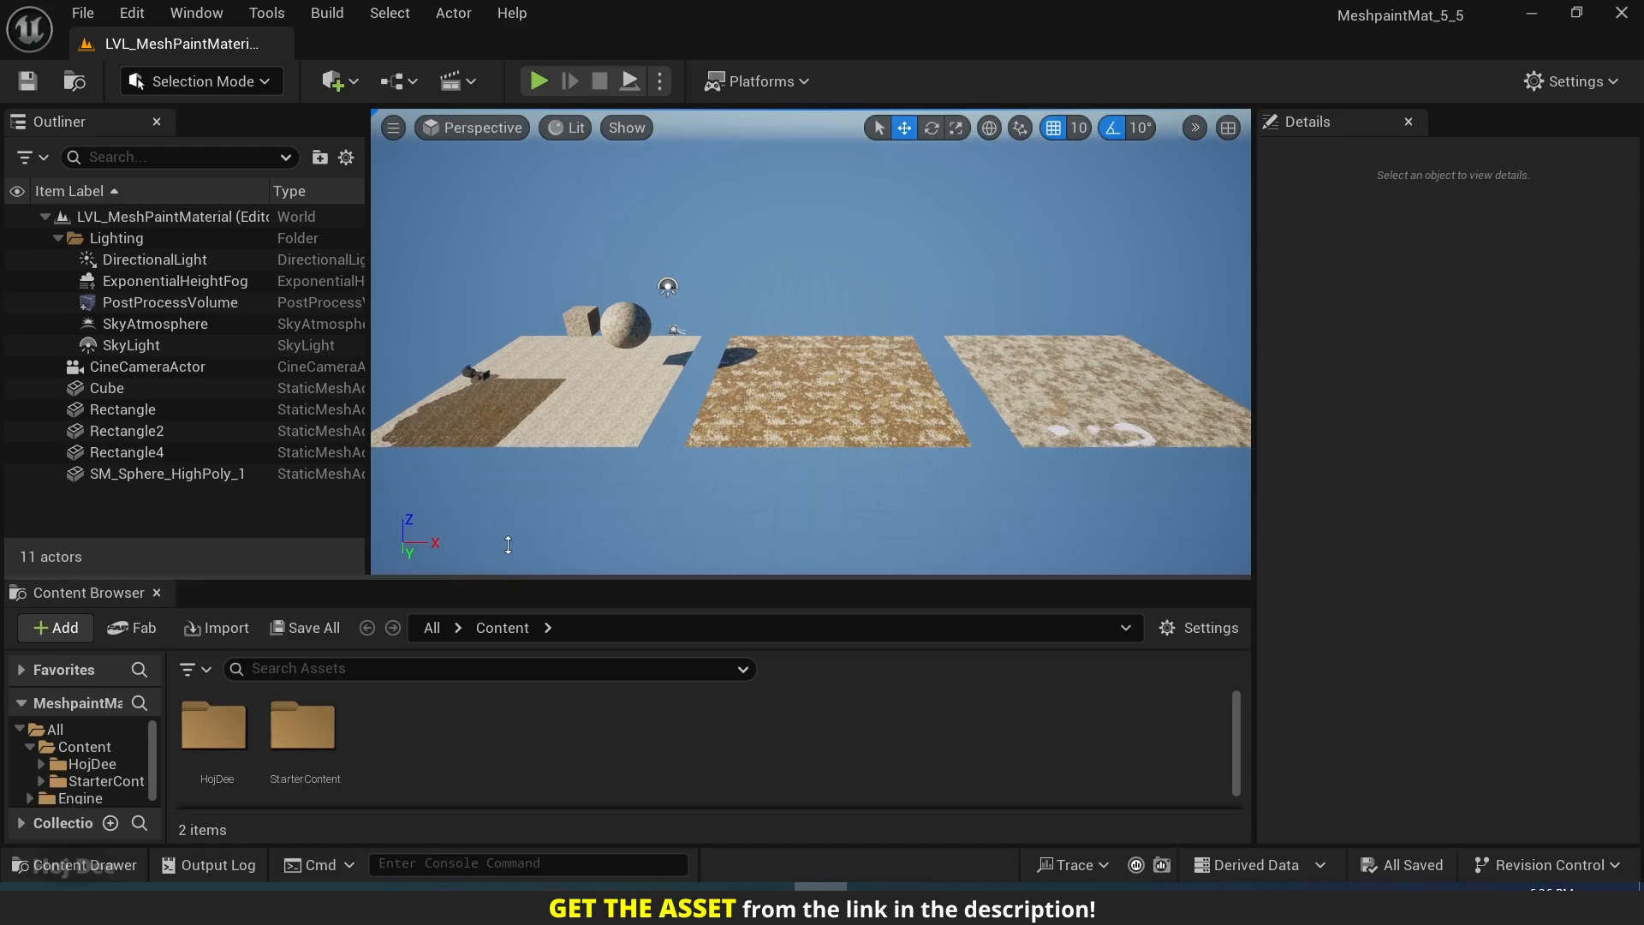
Create a material instance of M_MeshPaint_Master from the HojDee Materials _Masters folder, name it MI_MeshPaint_Video and save it.
left_click_drag(514, 580, 511, 484)
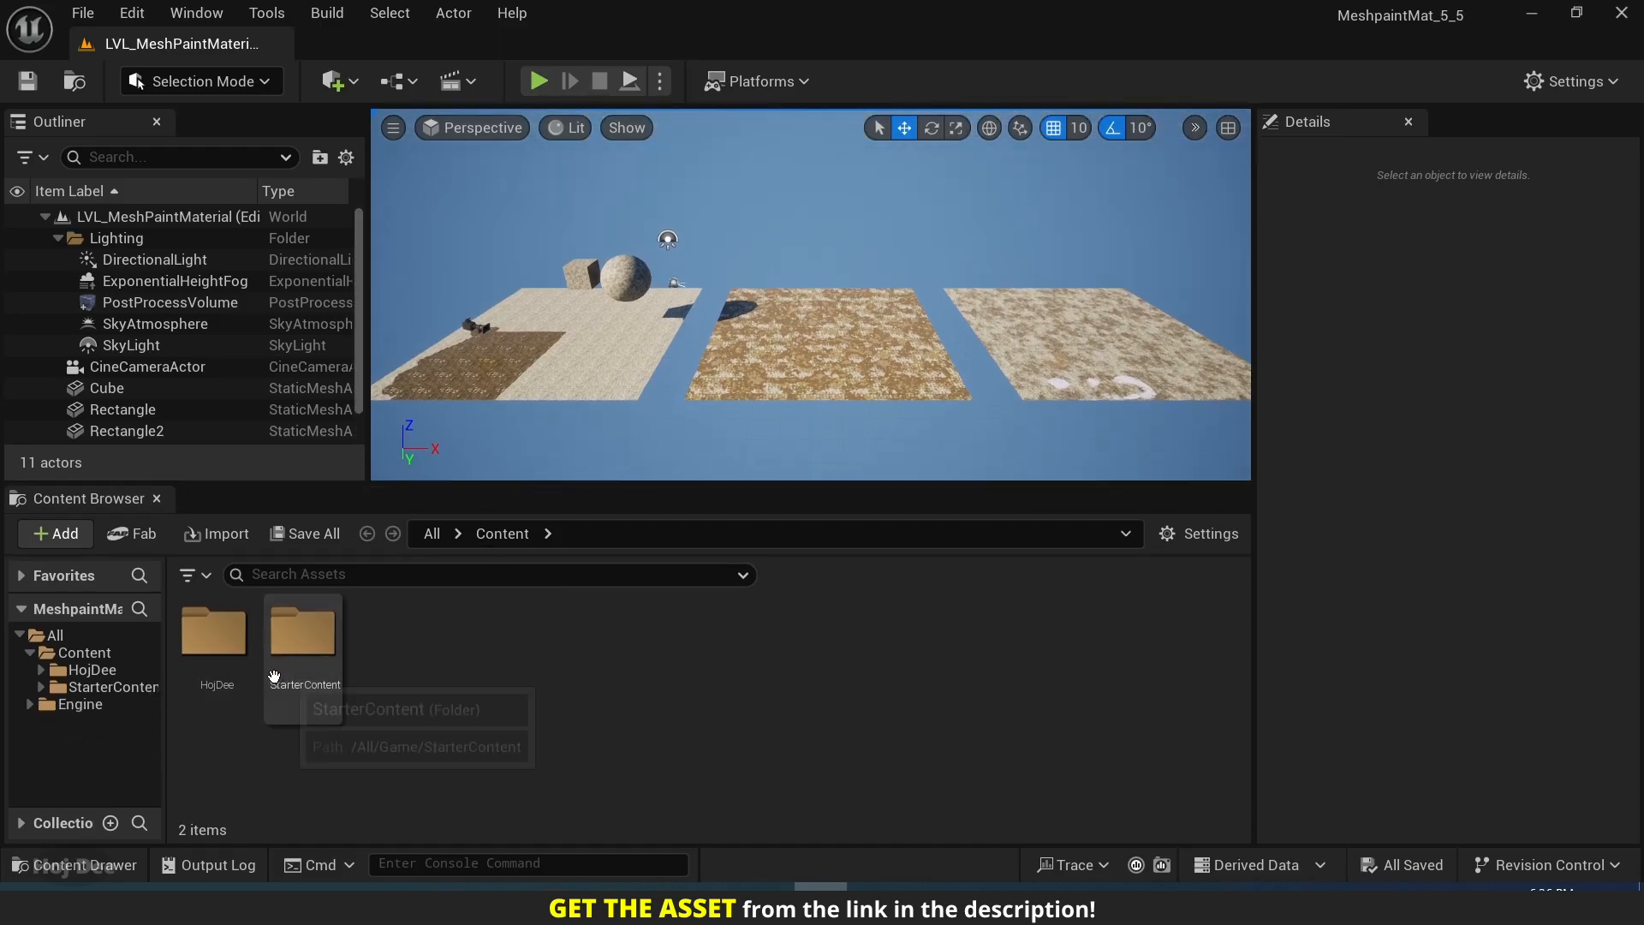
double_click(225, 658)
double_click(304, 638)
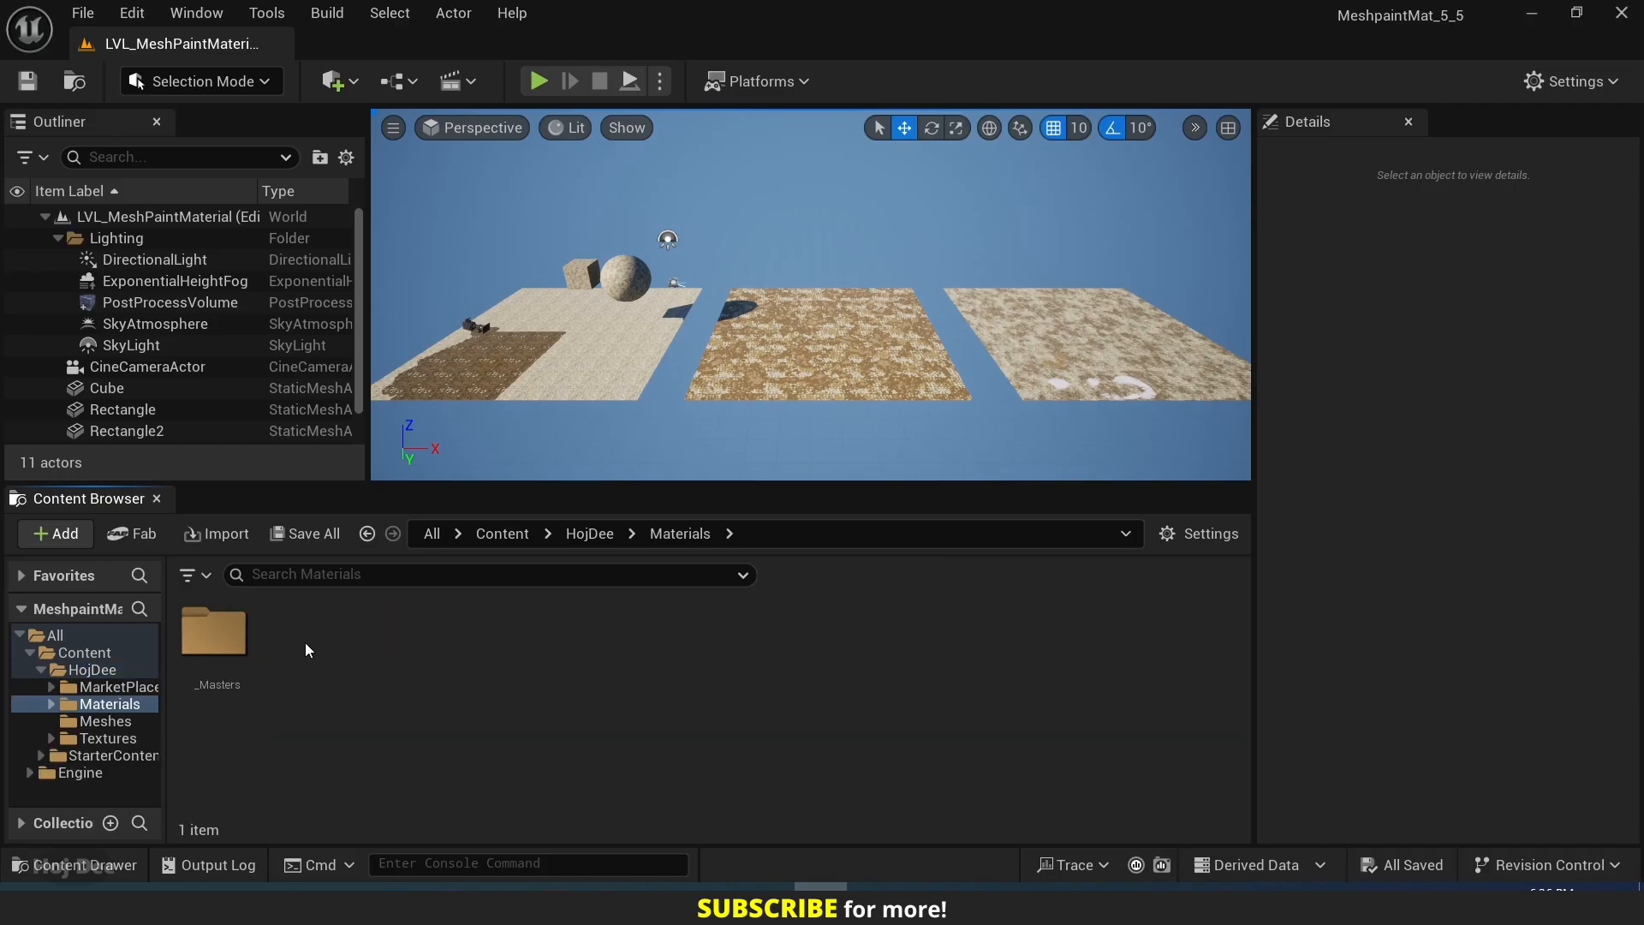
double_click(220, 641)
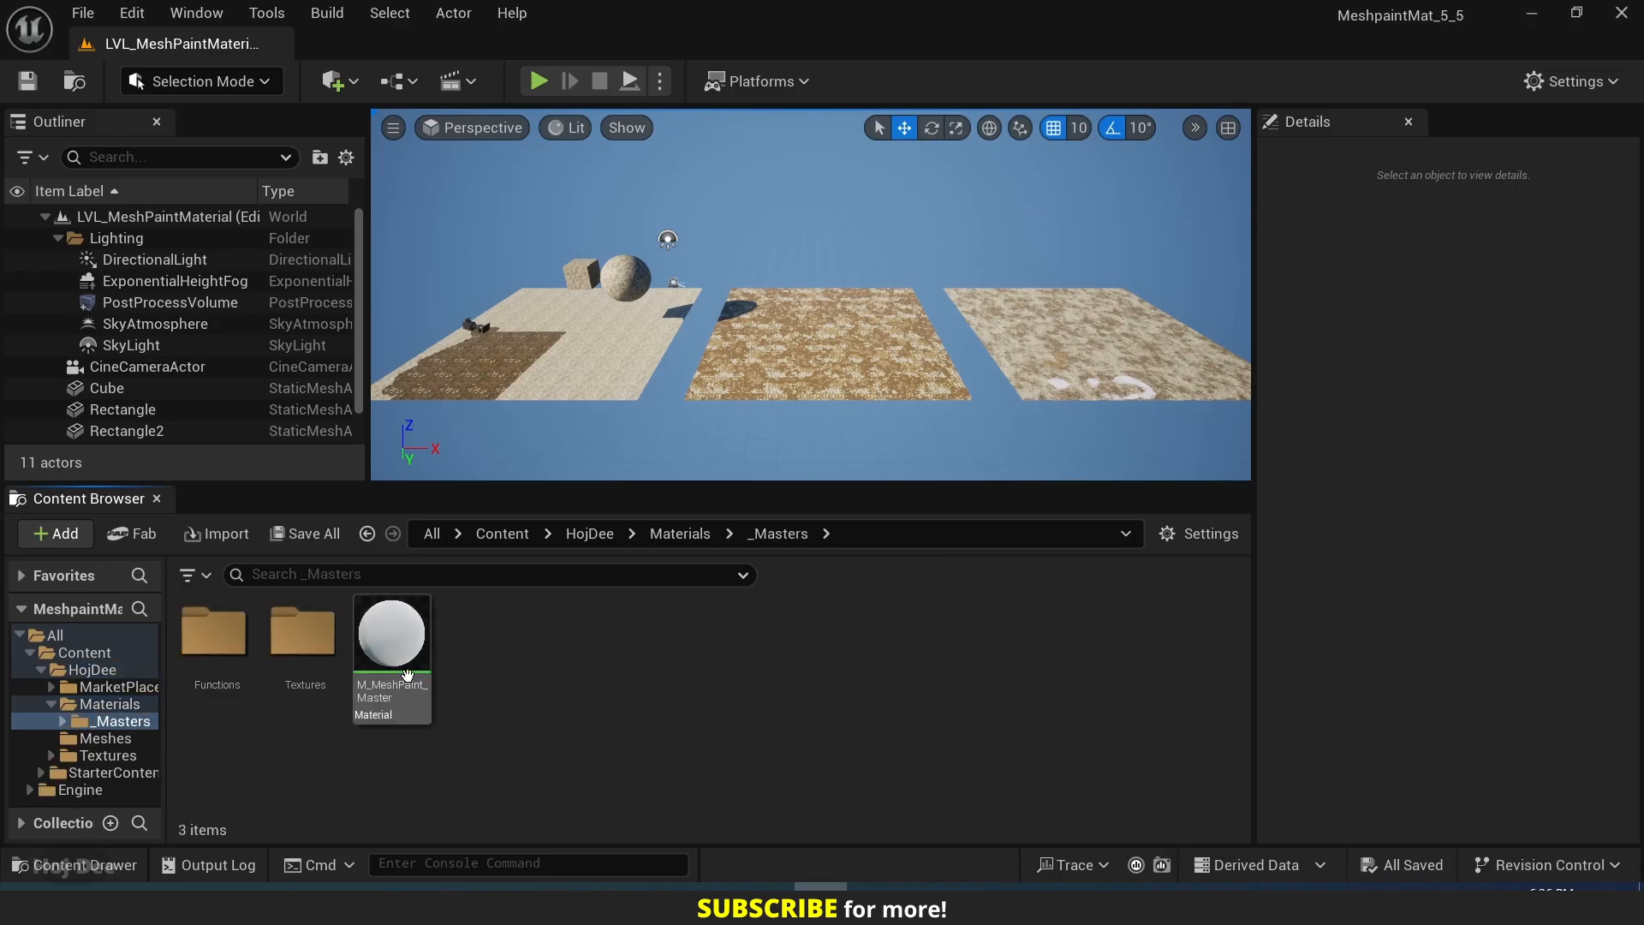
right_click(399, 645)
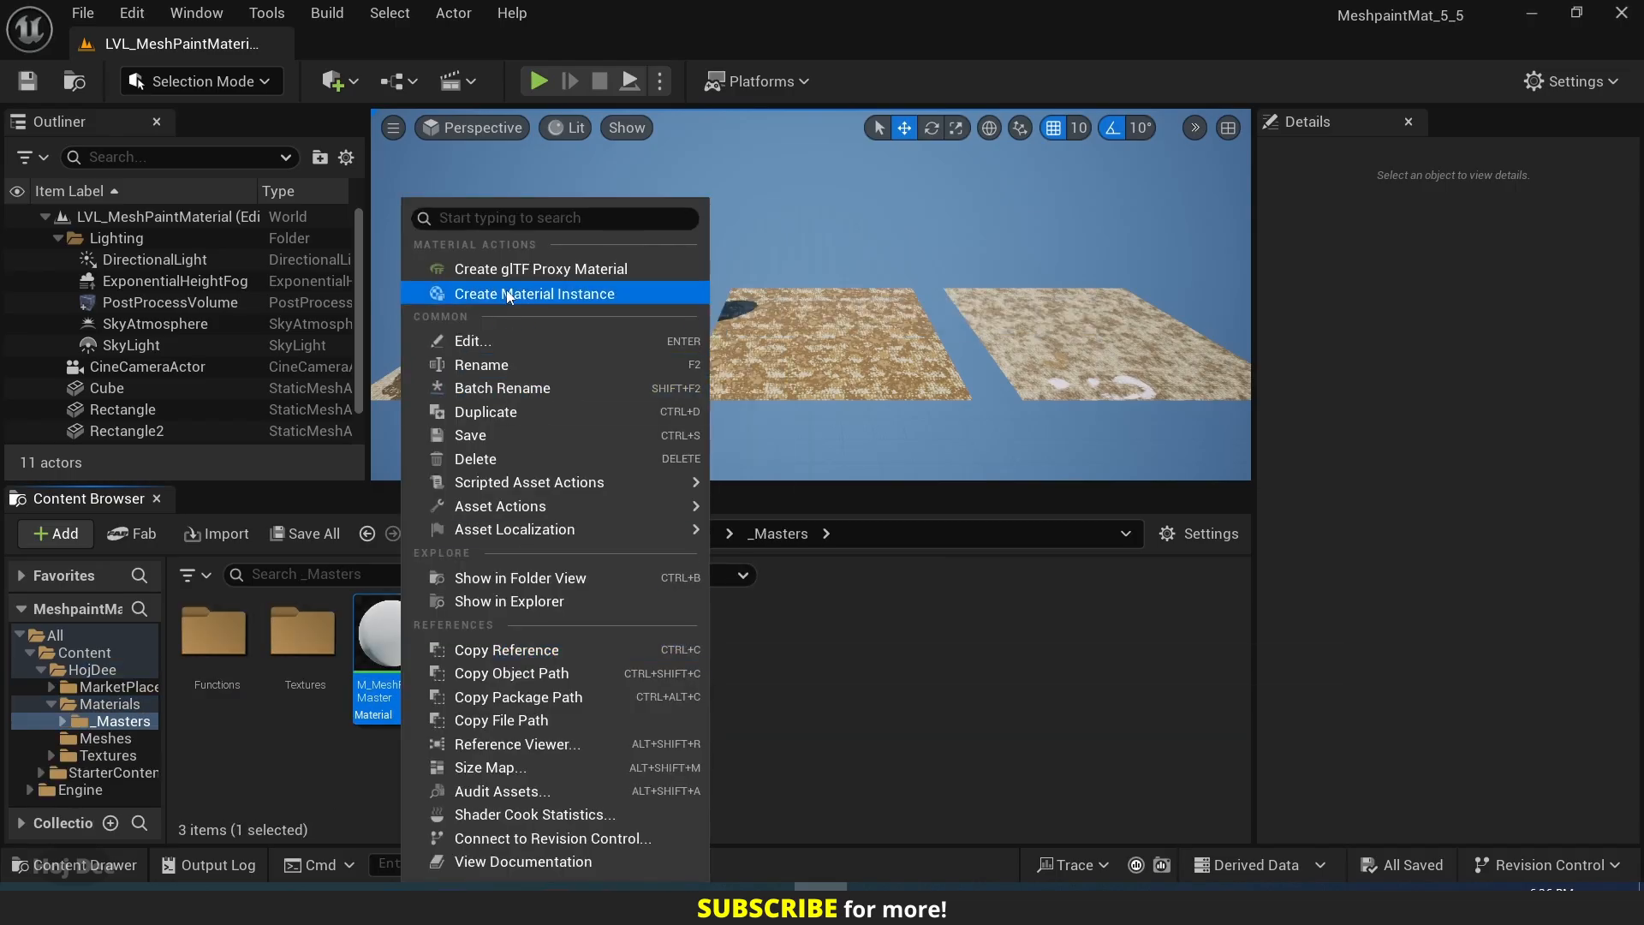
left_click(436, 293)
type("MeshPaint")
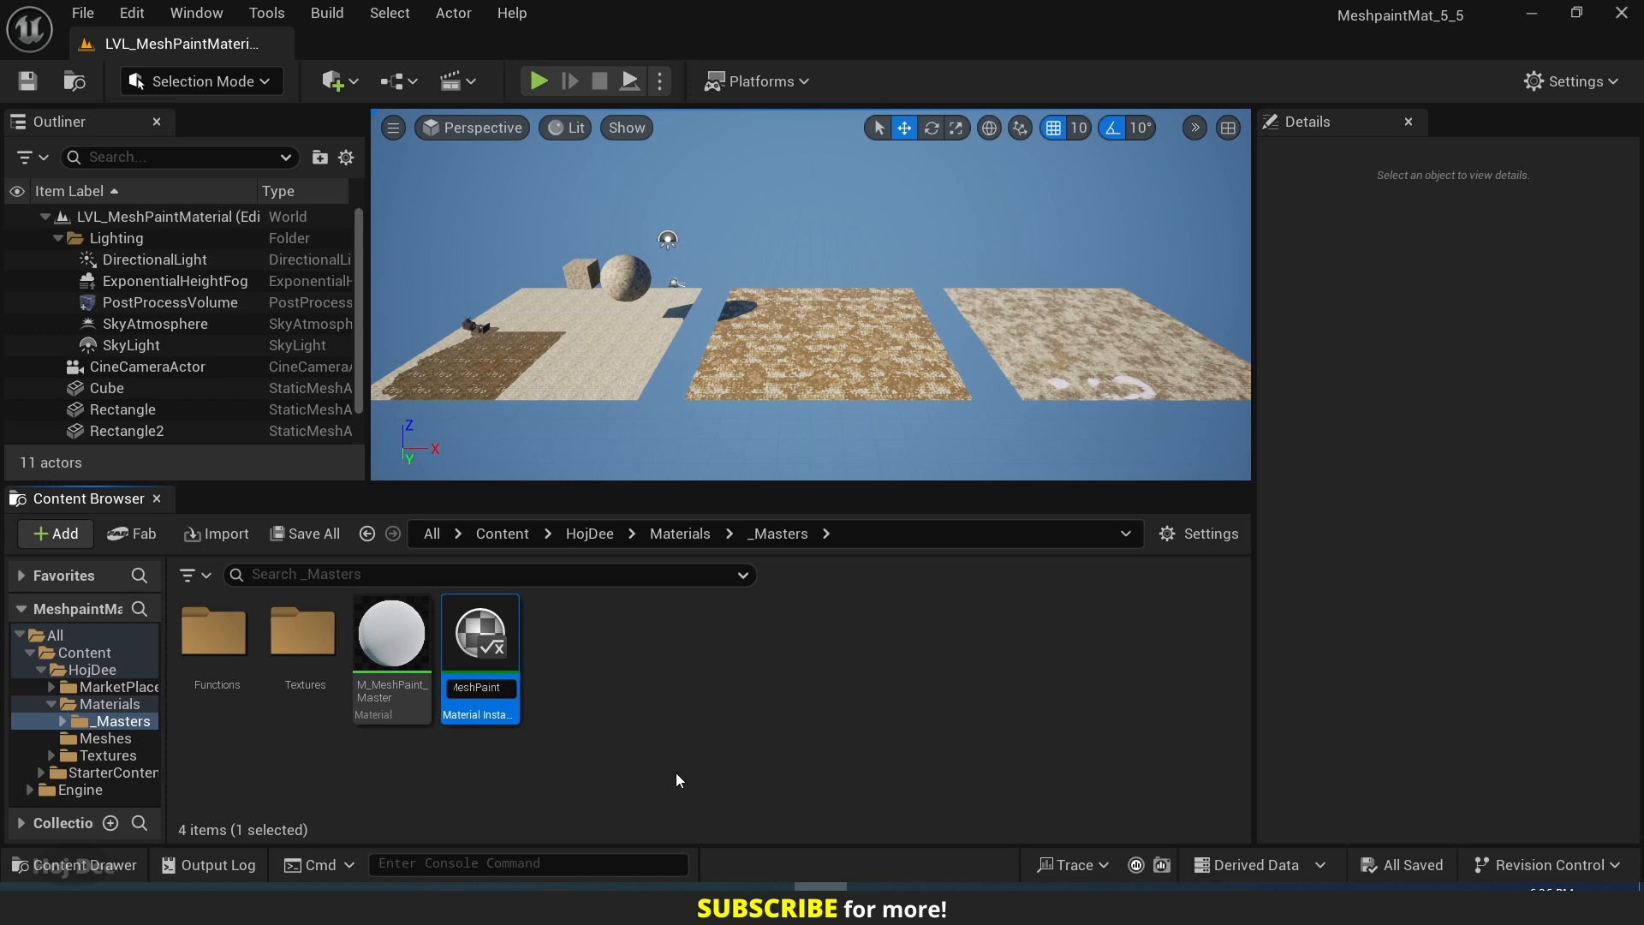
type("I_MeshPaint_Video")
key("Return")
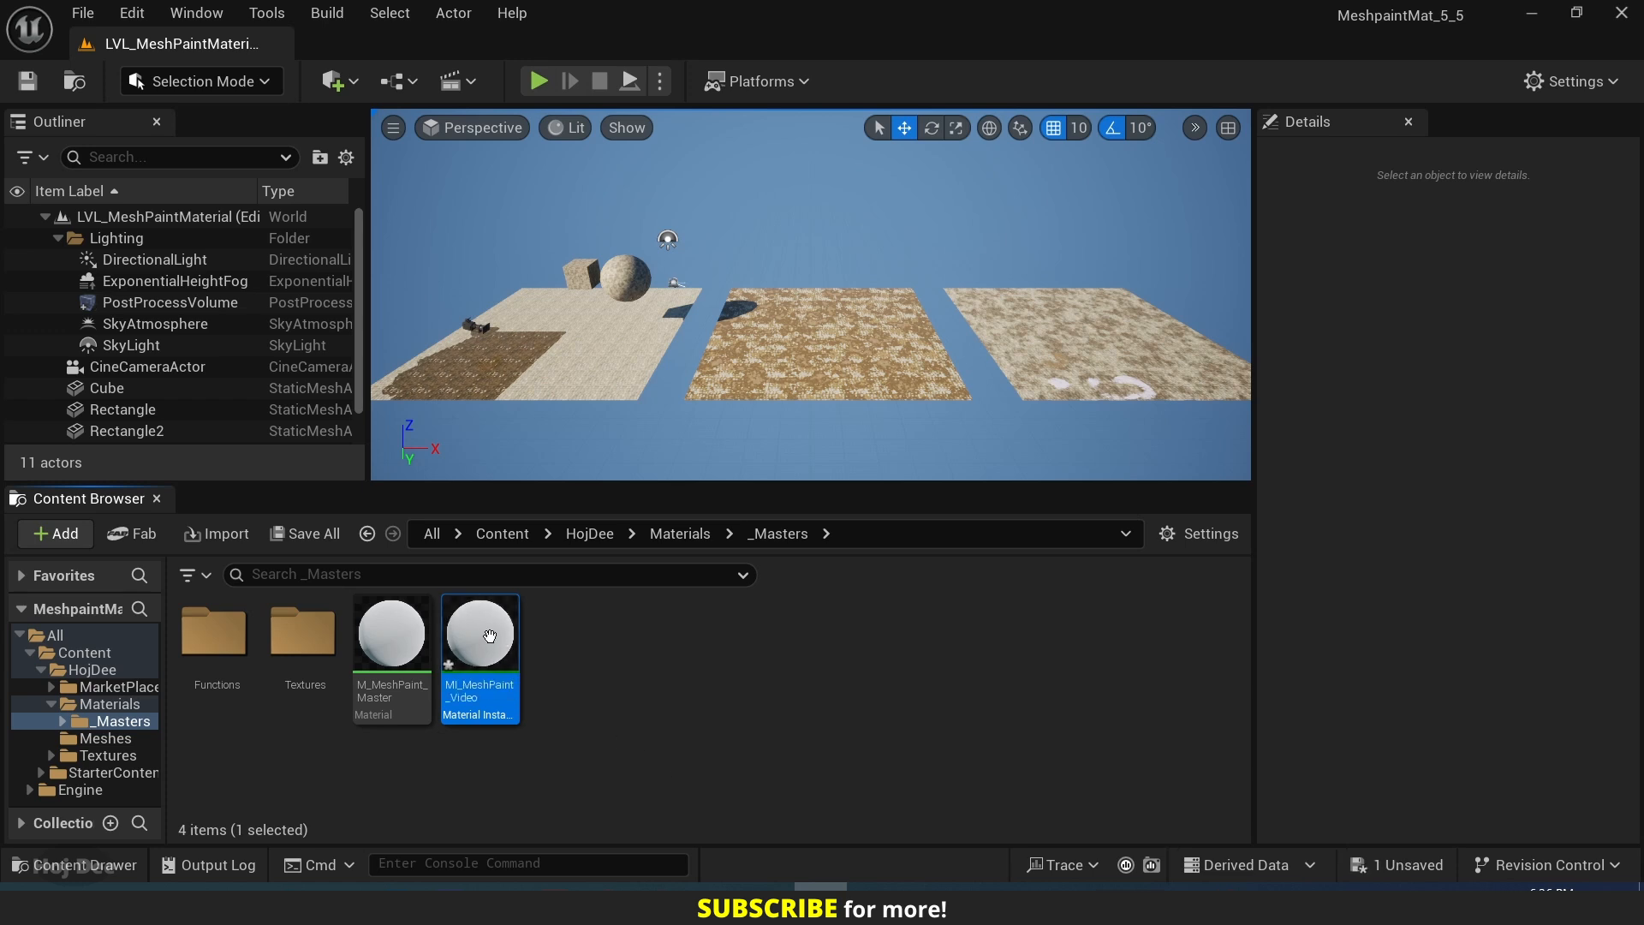
key("ctrl+s")
Move MI_MeshPaint_Video into the Materials folder of MarketPlace/MeshPaintMaterial and open that folder.
left_click(51, 687)
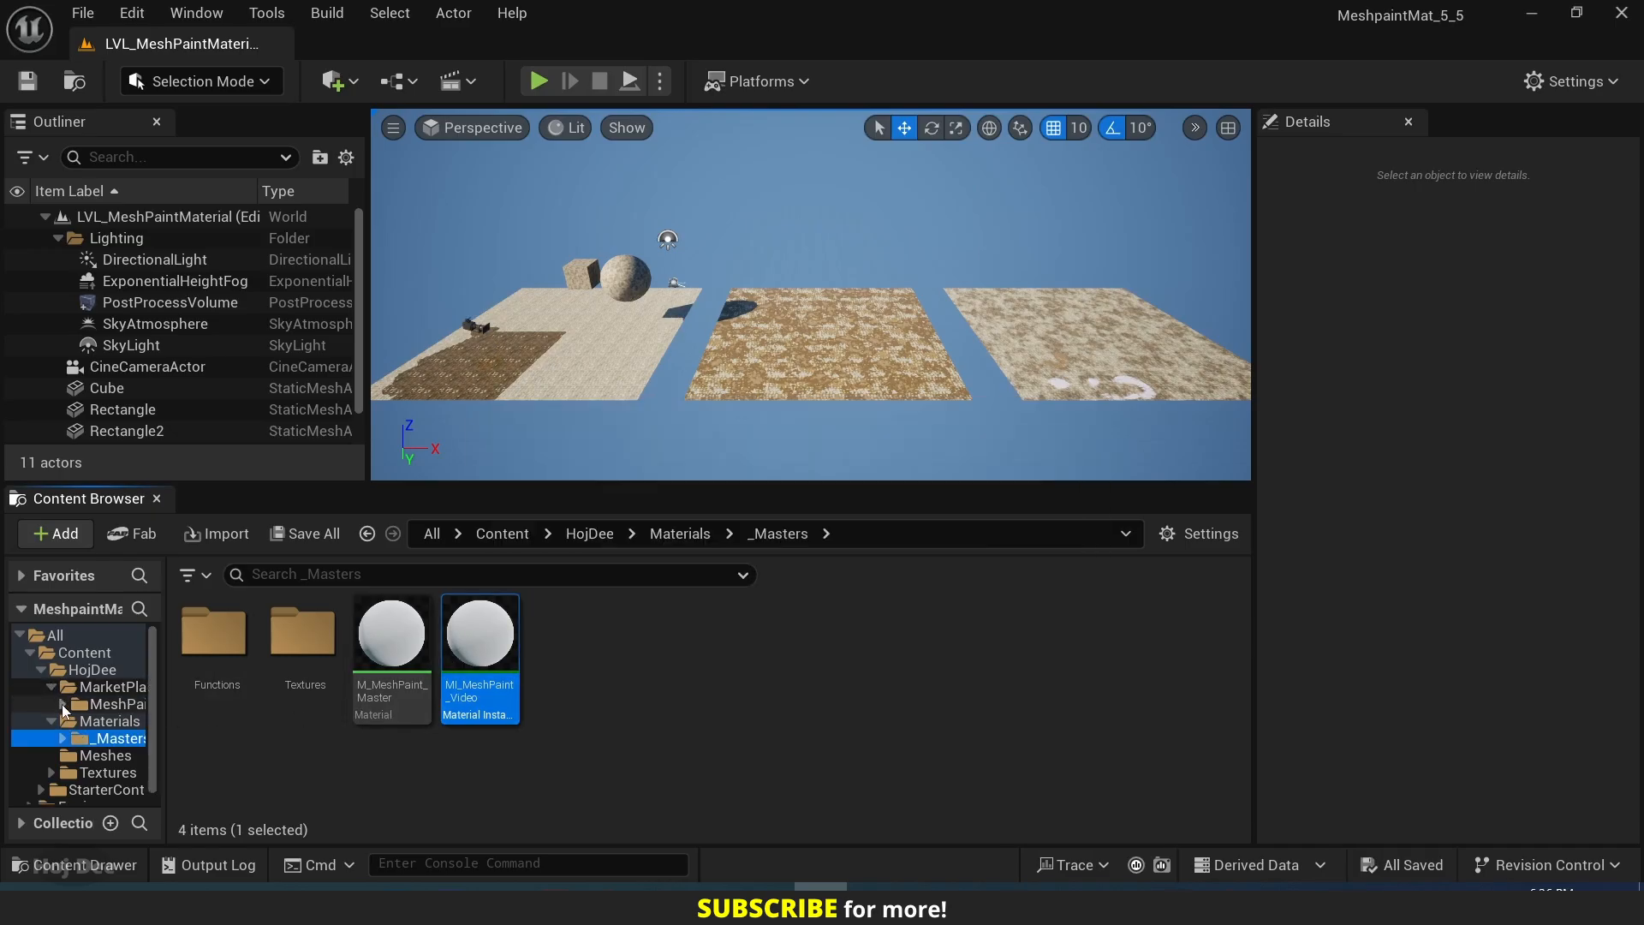
left_click(63, 704)
left_click_drag(480, 633, 102, 745)
left_click(131, 781)
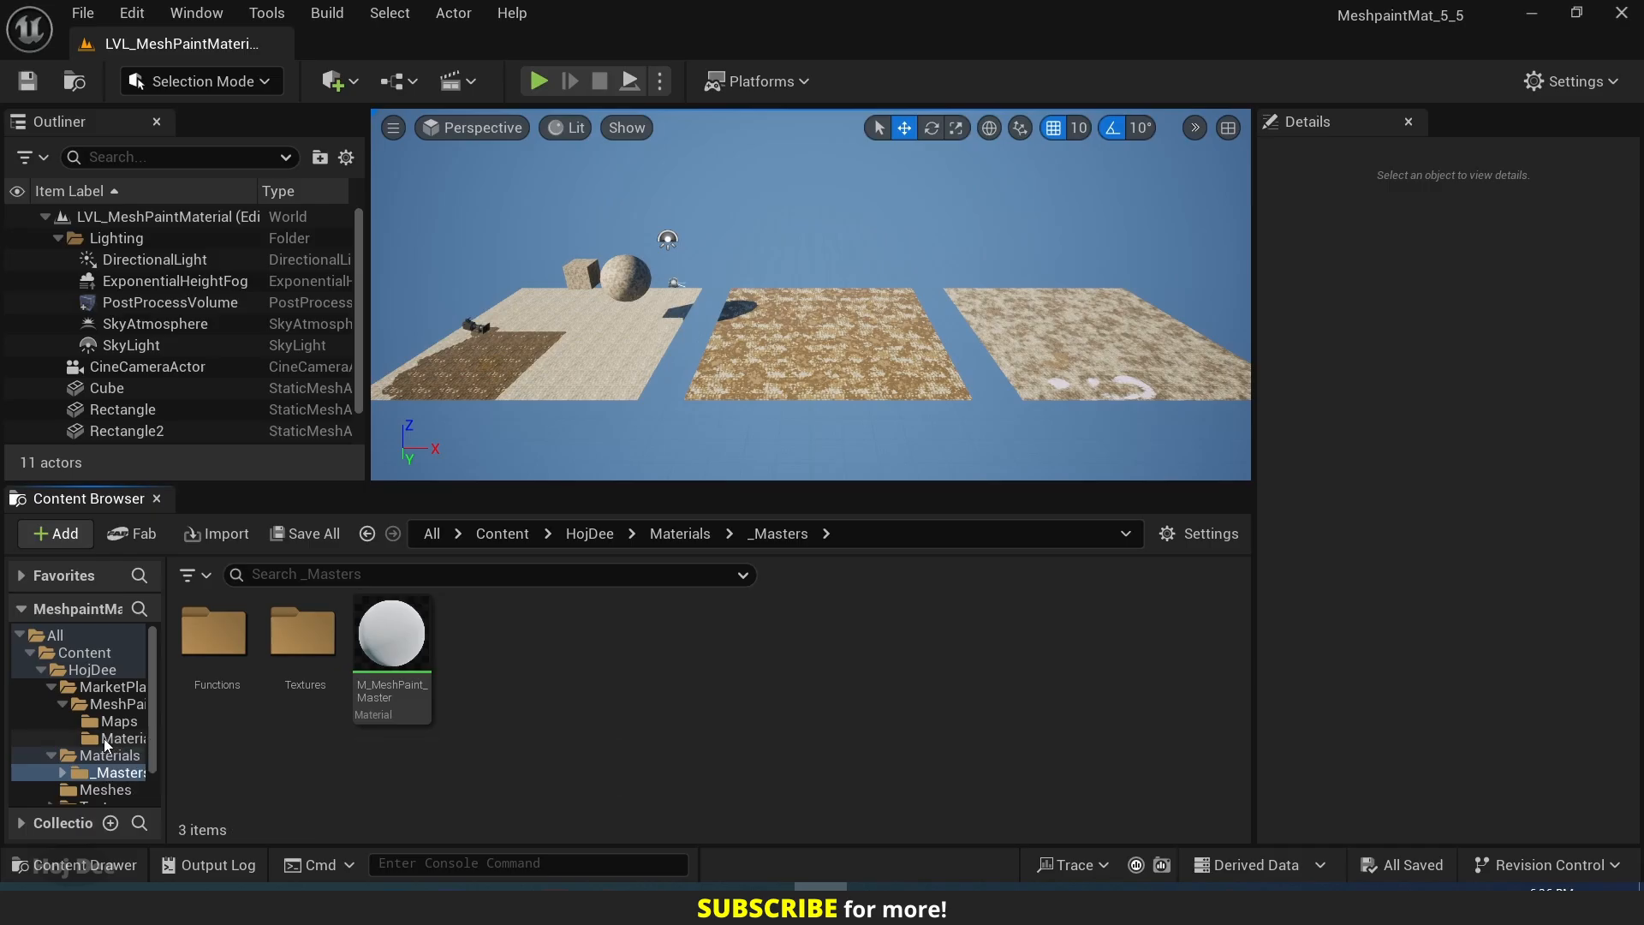
left_click(104, 738)
Move the three rectangle planes, the cube and the sphere together in the negative X direction to clear the middle of the level.
right_click_drag(792, 403, 740, 407)
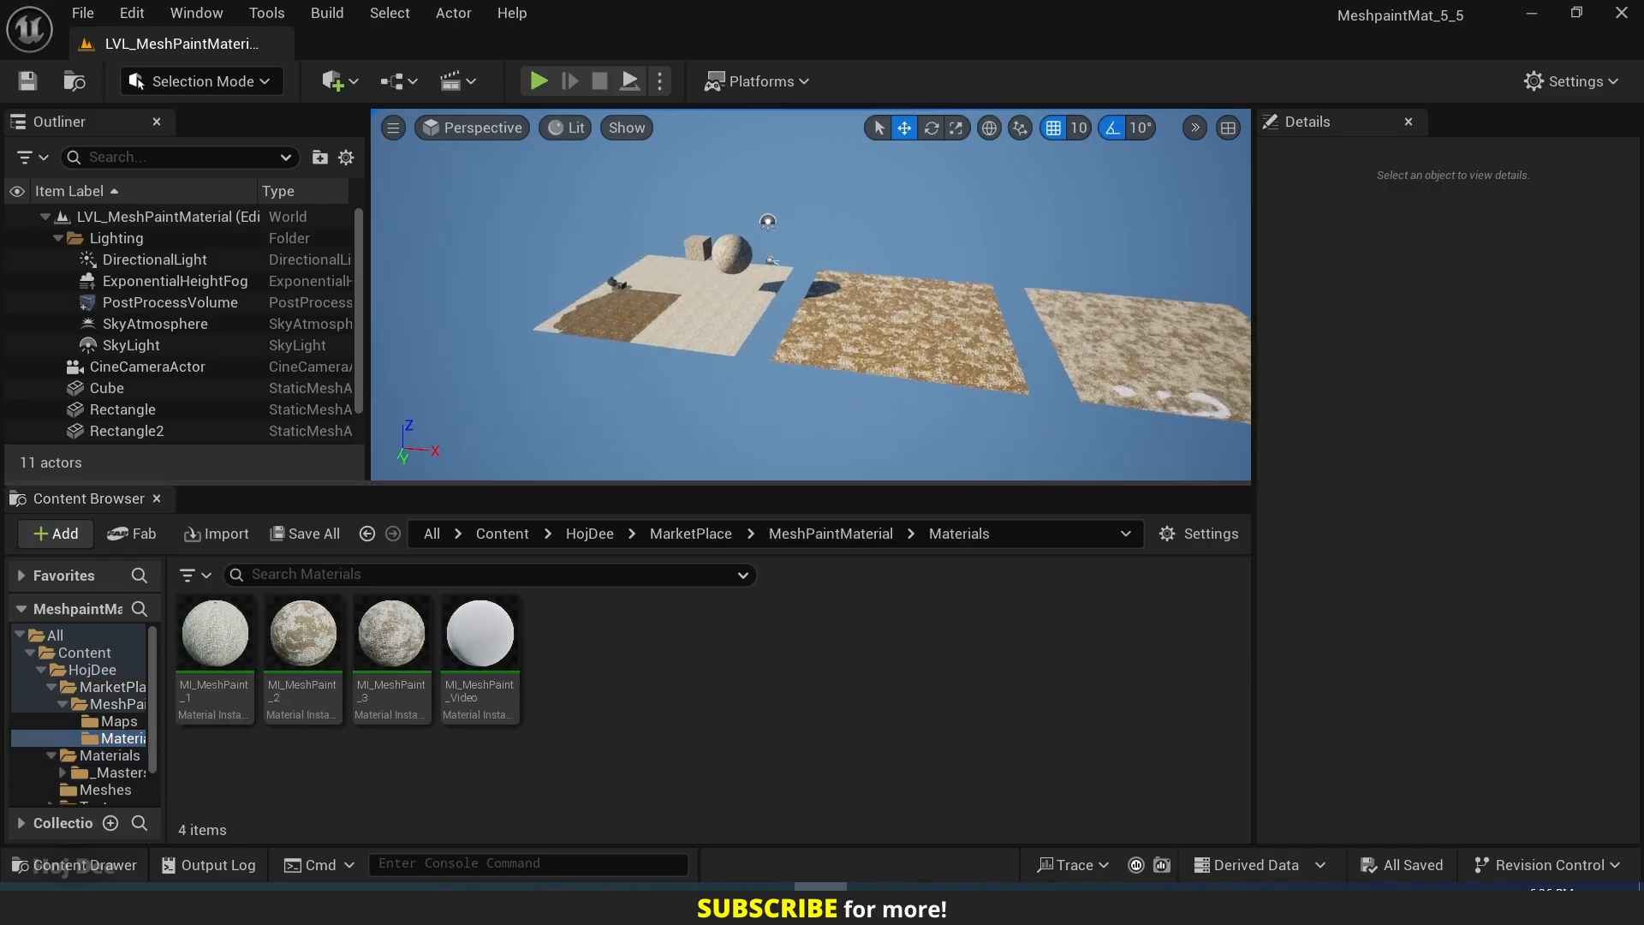
key("s")
right_click_drag(822, 295, 890, 317)
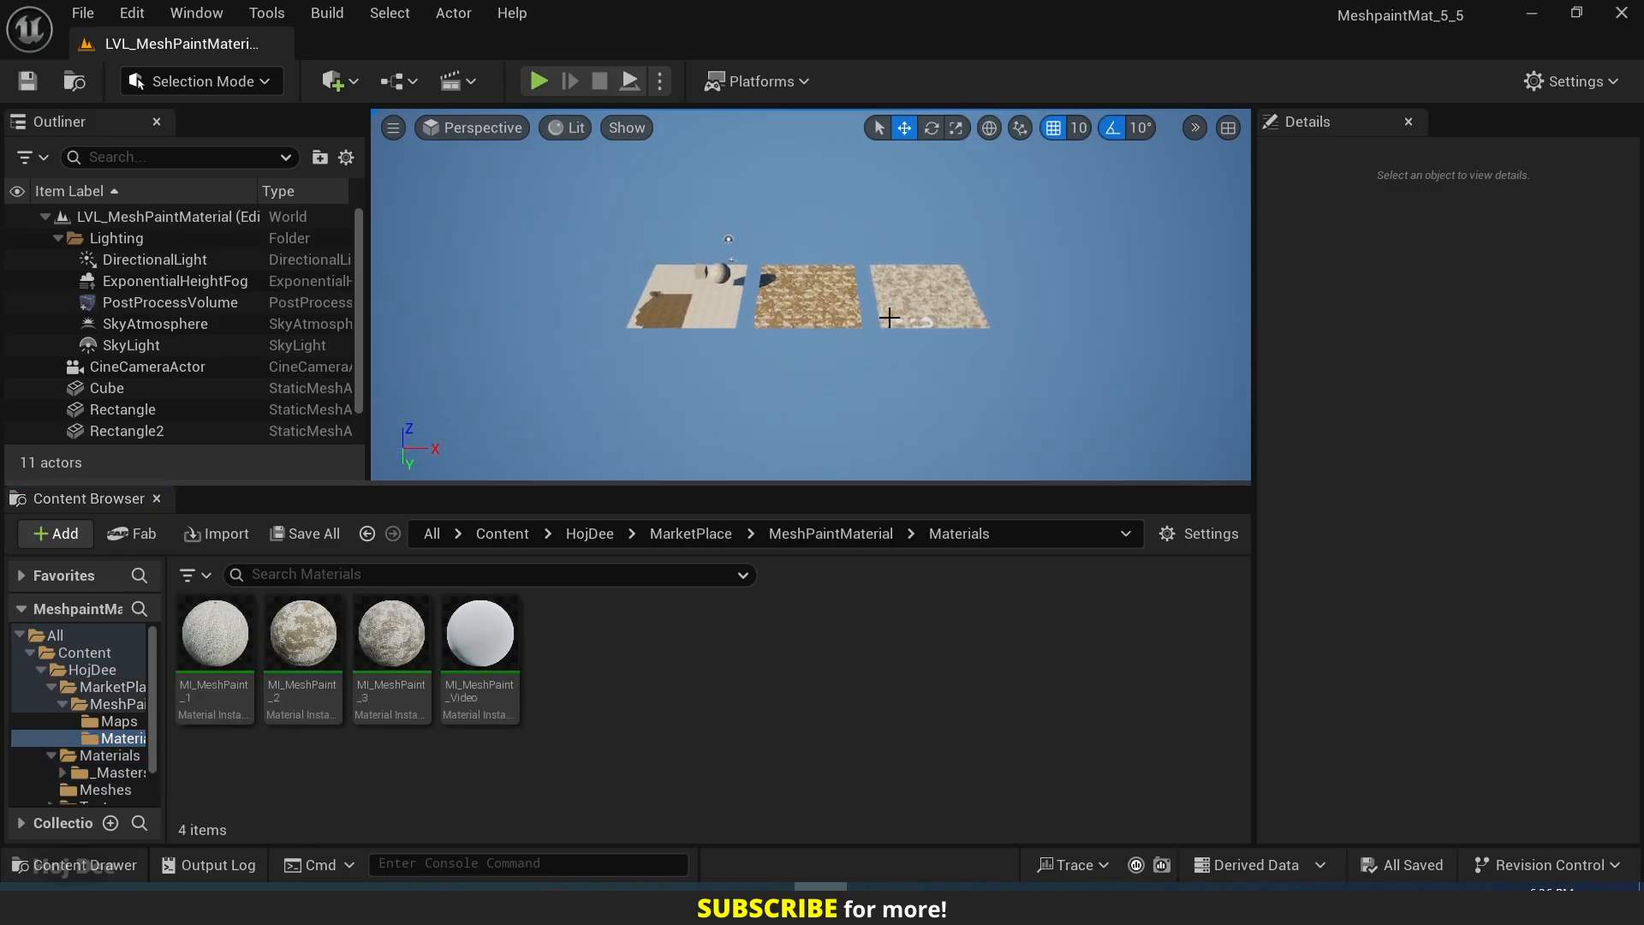
left_click(918, 285)
key("q")
left_click(829, 294, "ctrl")
left_click(715, 302, "ctrl")
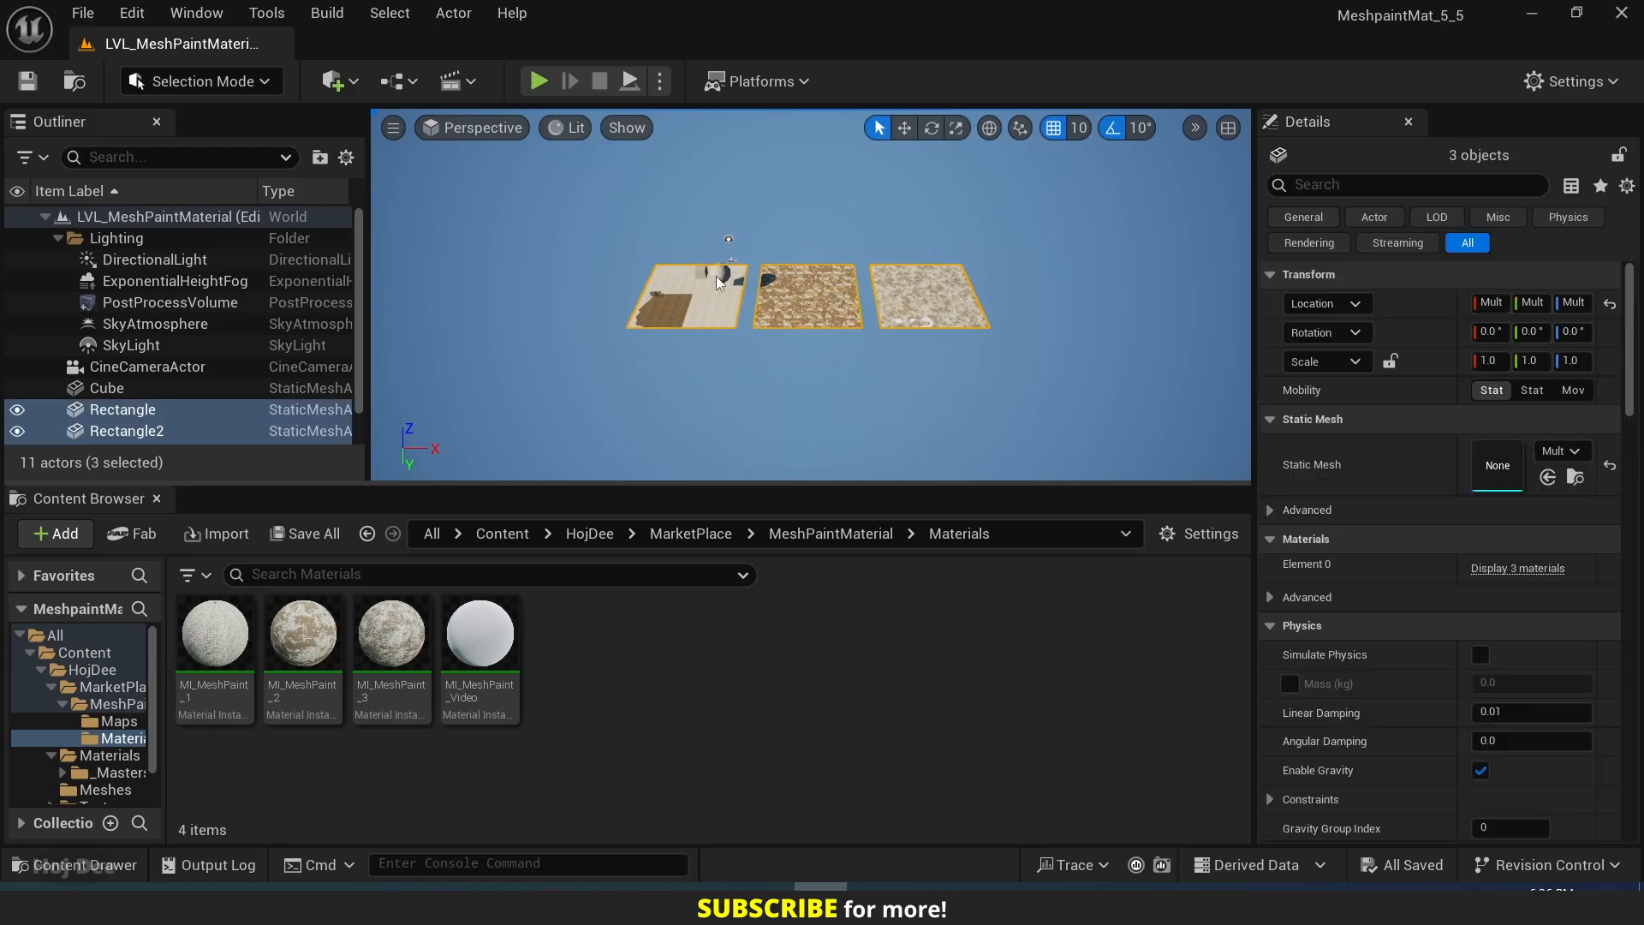
left_click(719, 279, "ctrl")
left_click(767, 279, "ctrl")
key("w")
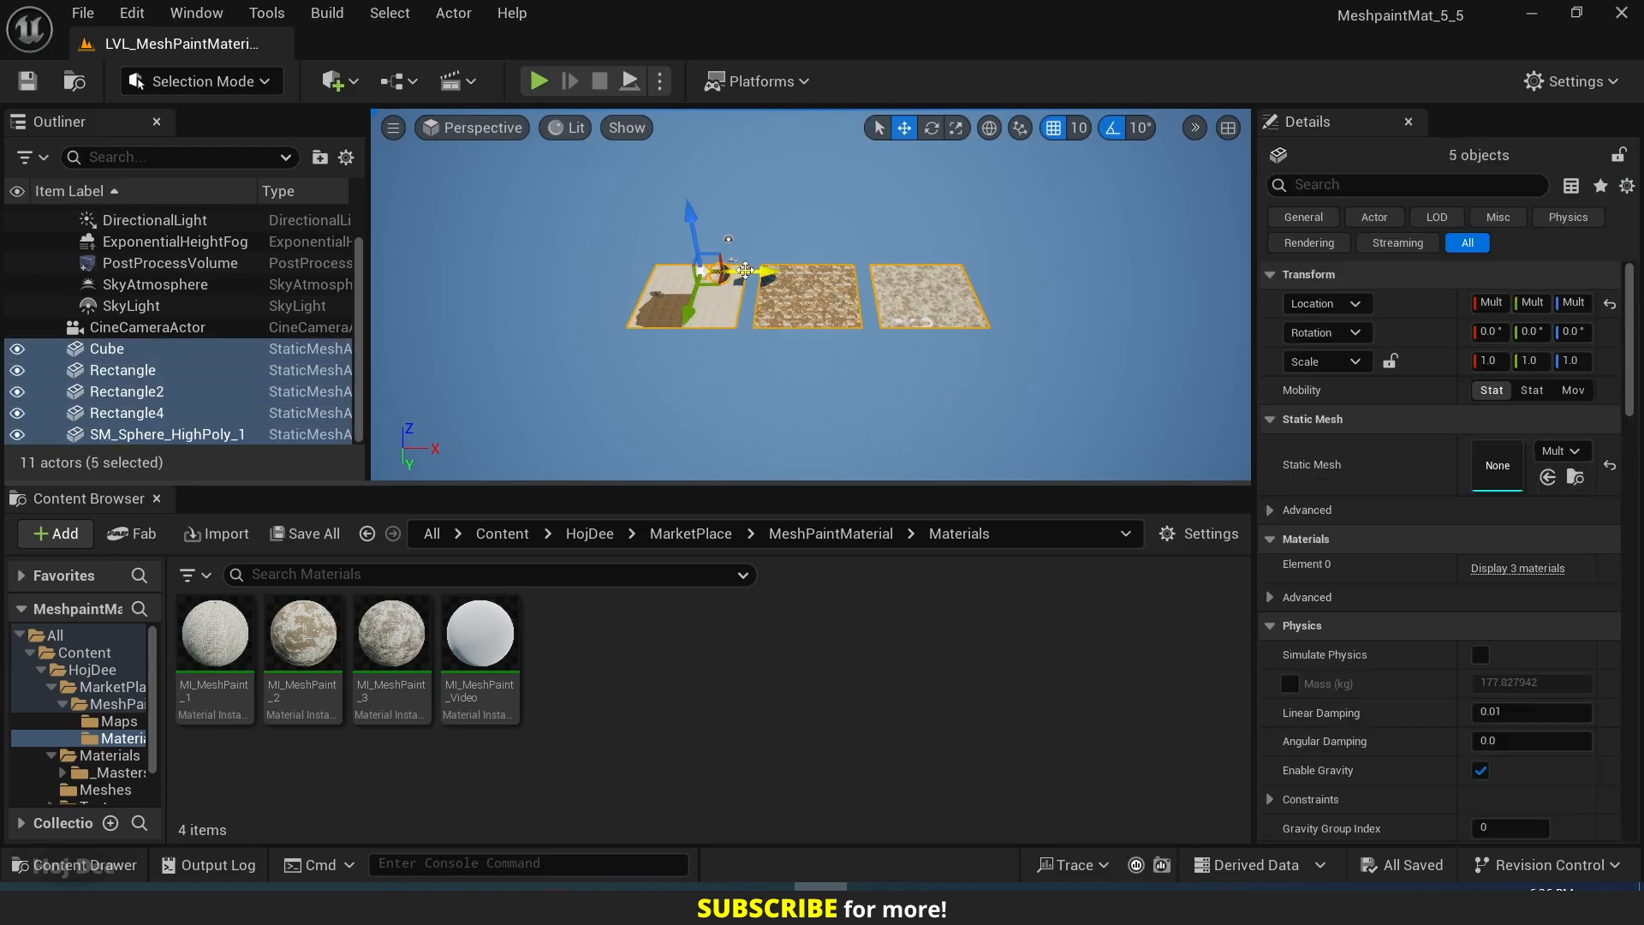
left_click_drag(745, 270, 386, 272)
right_click_drag(629, 244, 561, 244)
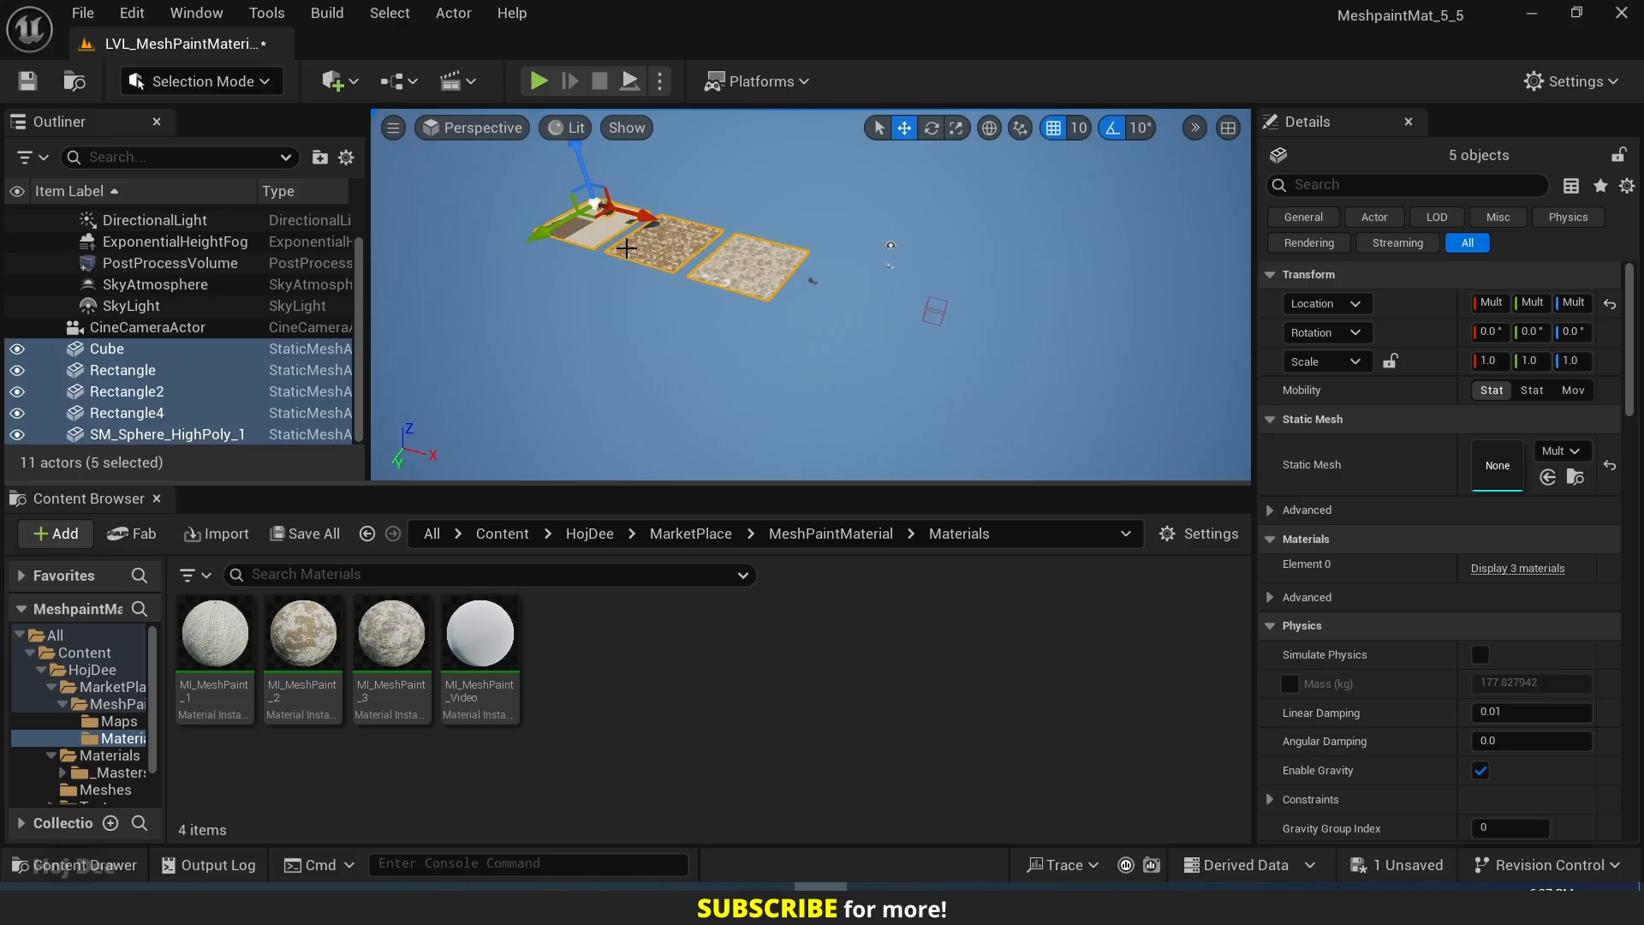
left_click_drag(636, 220, 590, 206)
mouse_move(591, 206)
right_mouse_down()
mouse_move(663, 189)
mouse_move(612, 216)
right_mouse_up()
key("w")
left_click(887, 311)
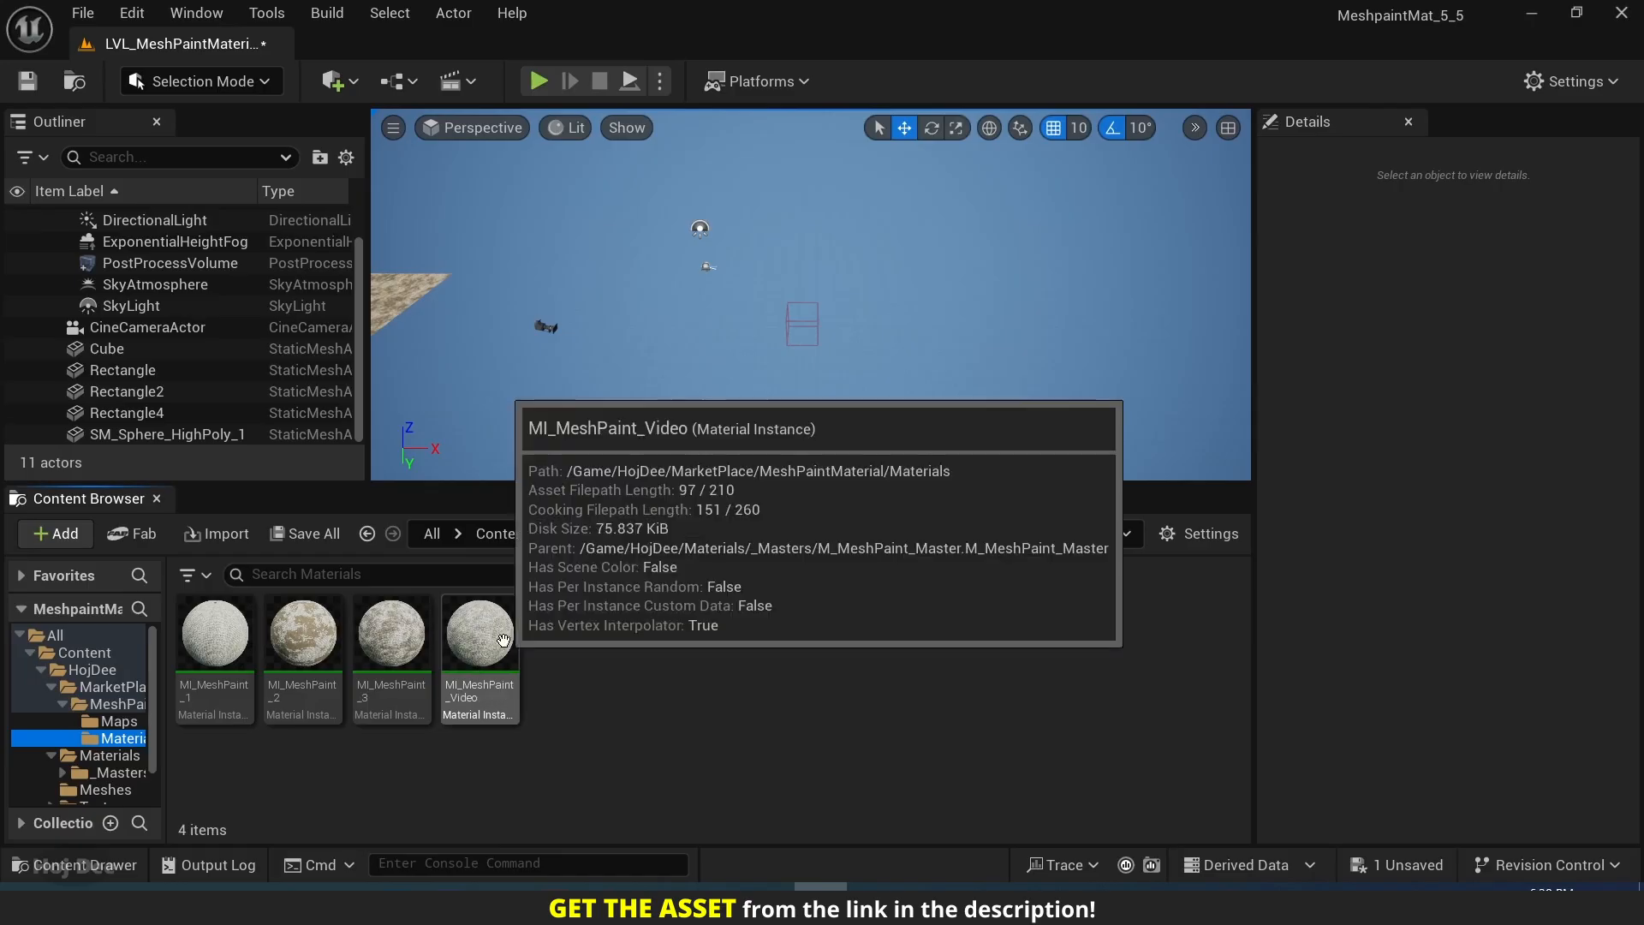
Open the MI_MeshPaint_Video instance and examine the parameters in its Mat 3 - G group.
double_click(505, 644)
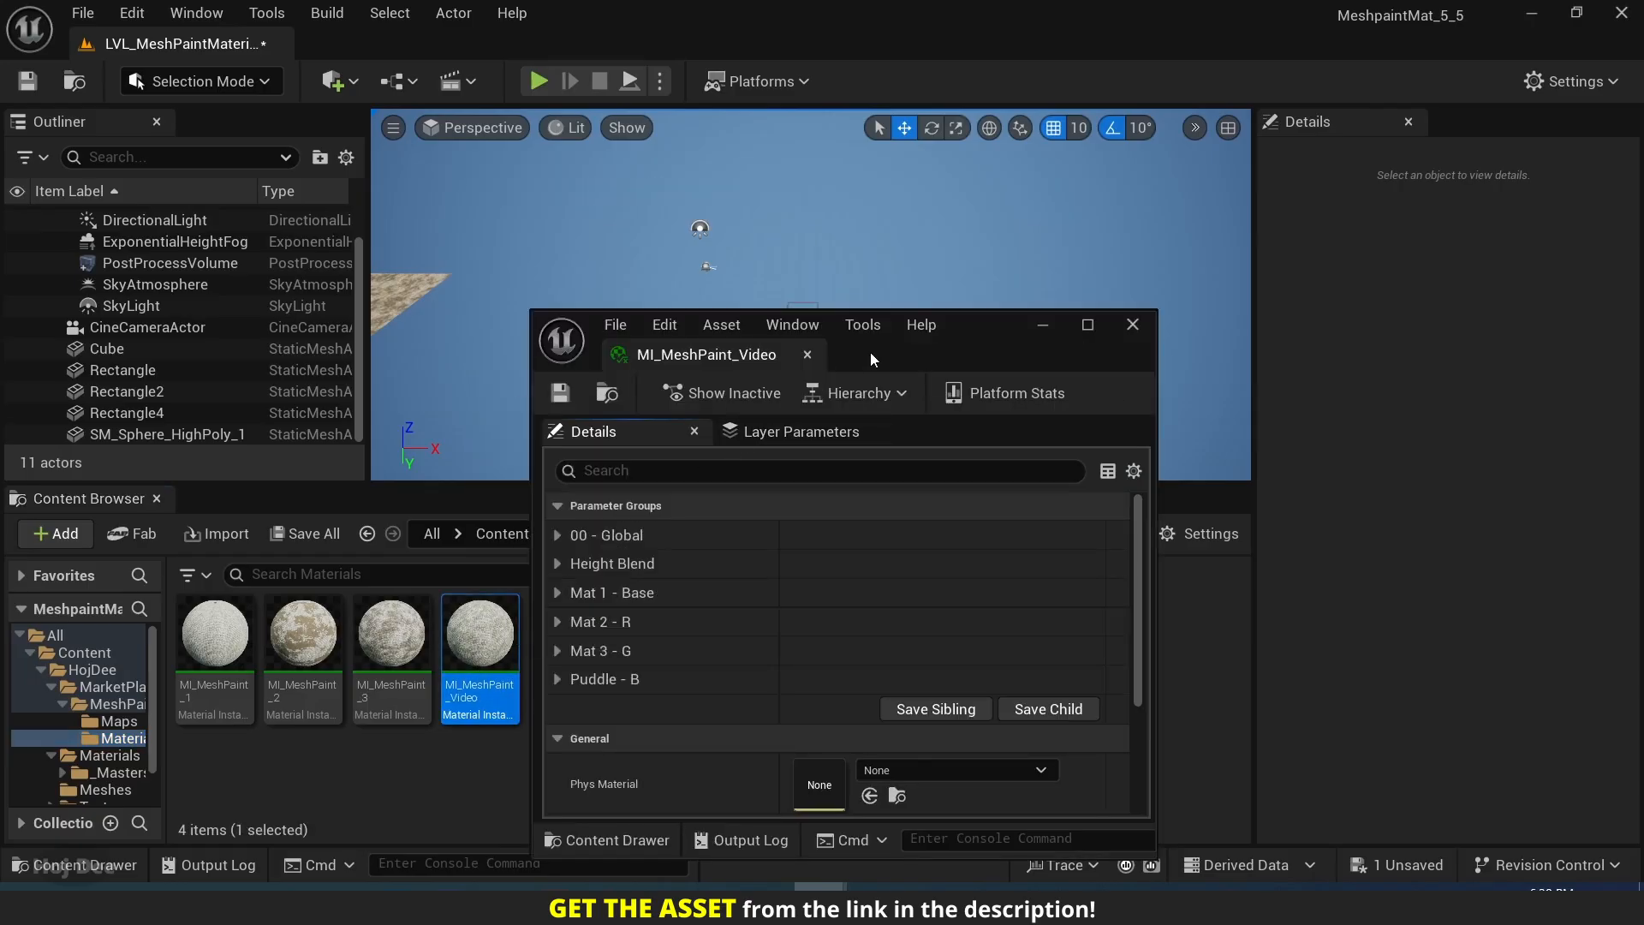
scroll(418, 303, "down", 2)
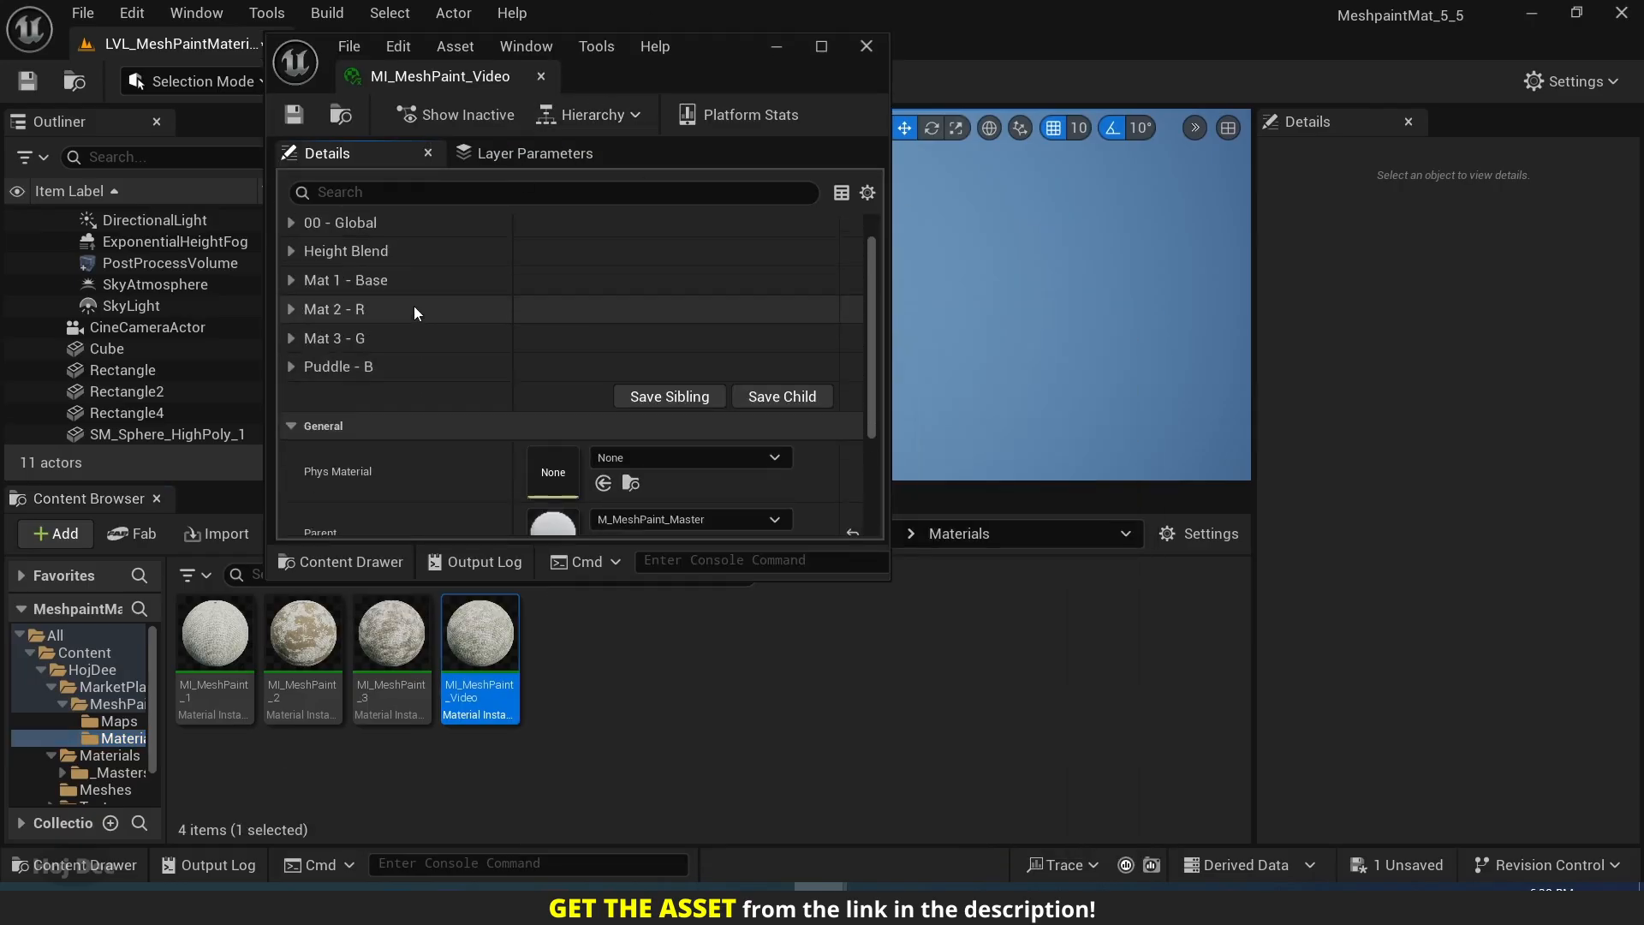
scroll(343, 368, "up", 2)
left_click(294, 399)
left_click(295, 399)
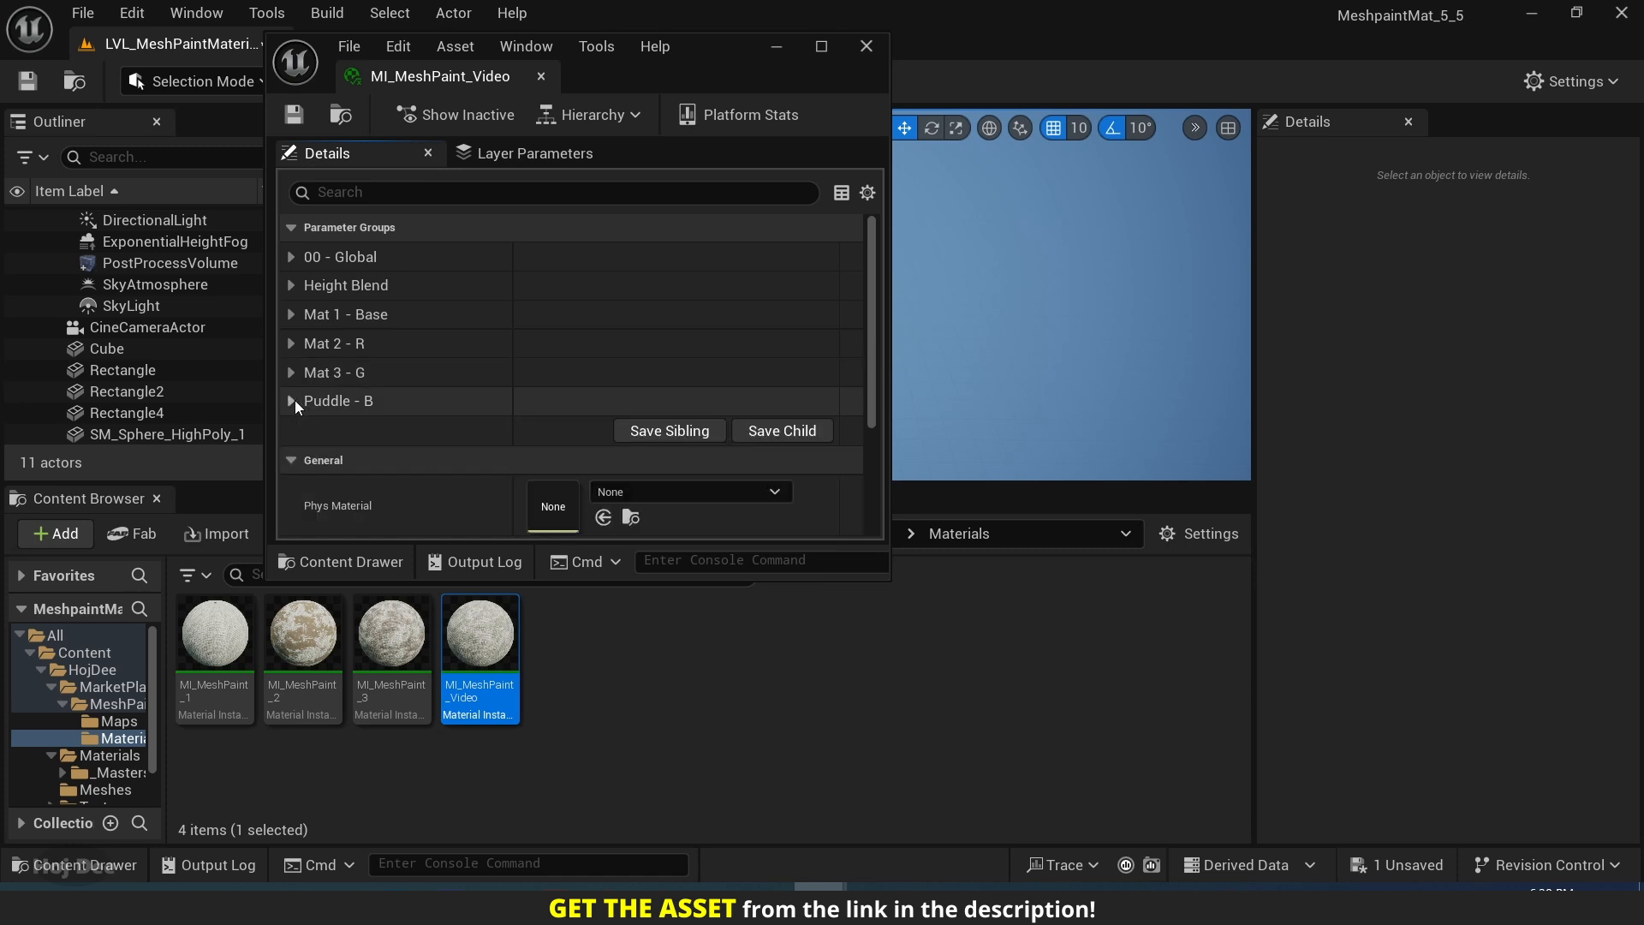
left_click(293, 374)
scroll(295, 378, "down", 5)
scroll(321, 390, "up", 5)
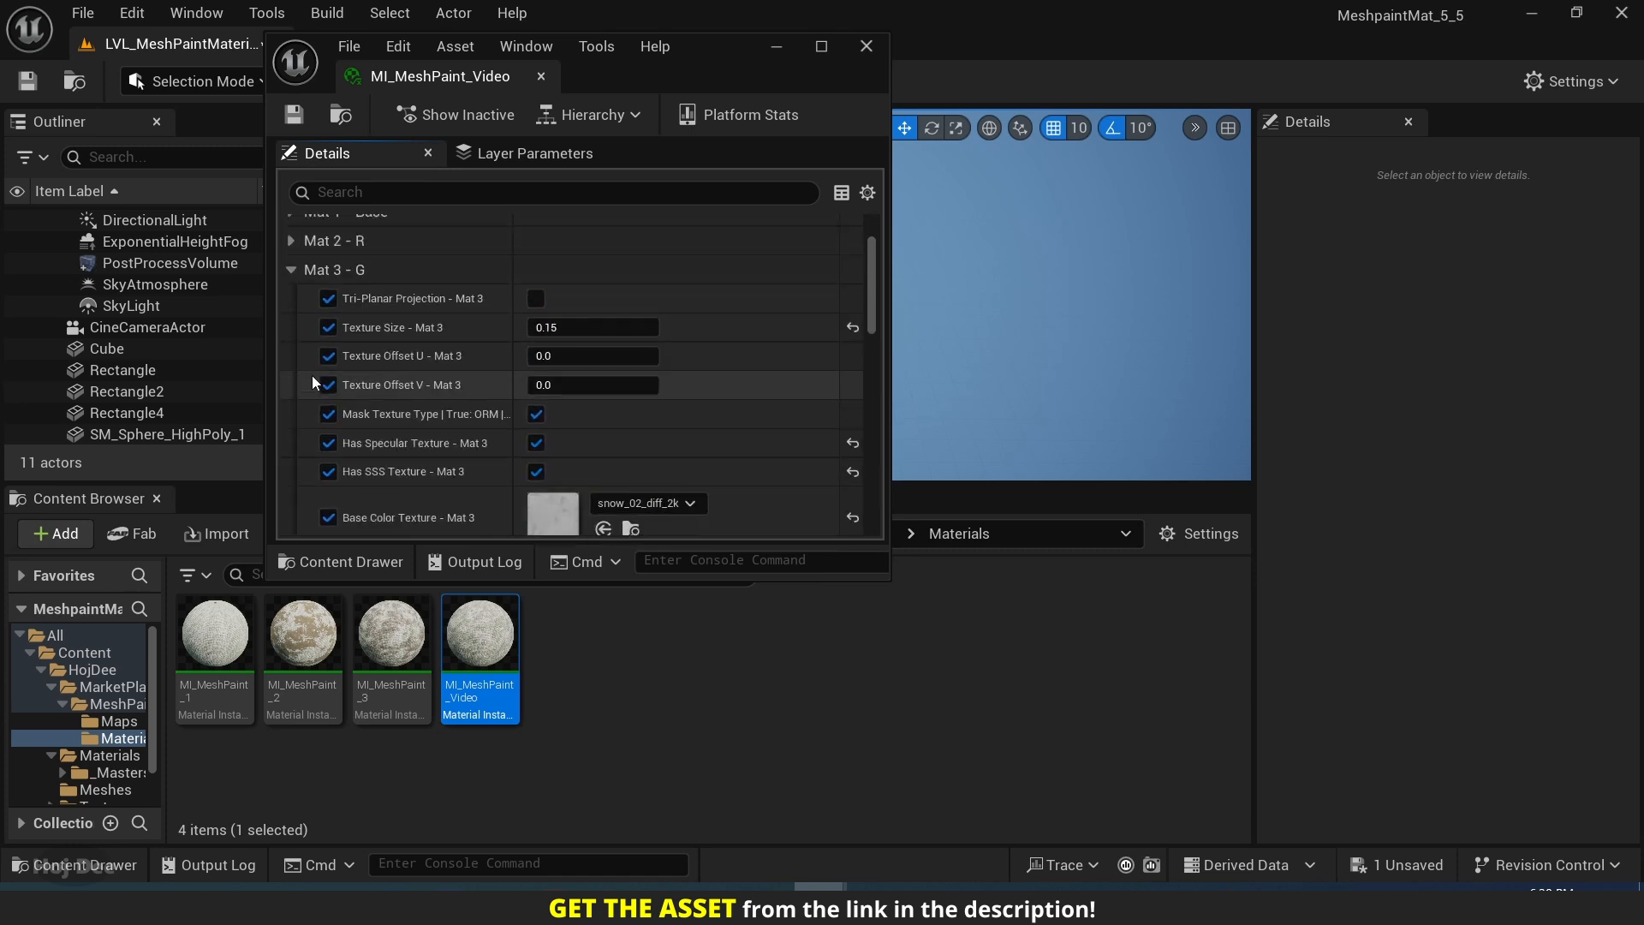
left_click(293, 373)
Examine the texture parameters in the Mat 2 - R and Mat 1 - Base groups and close the material instance.
left_click(293, 343)
scroll(351, 382, "down", 5)
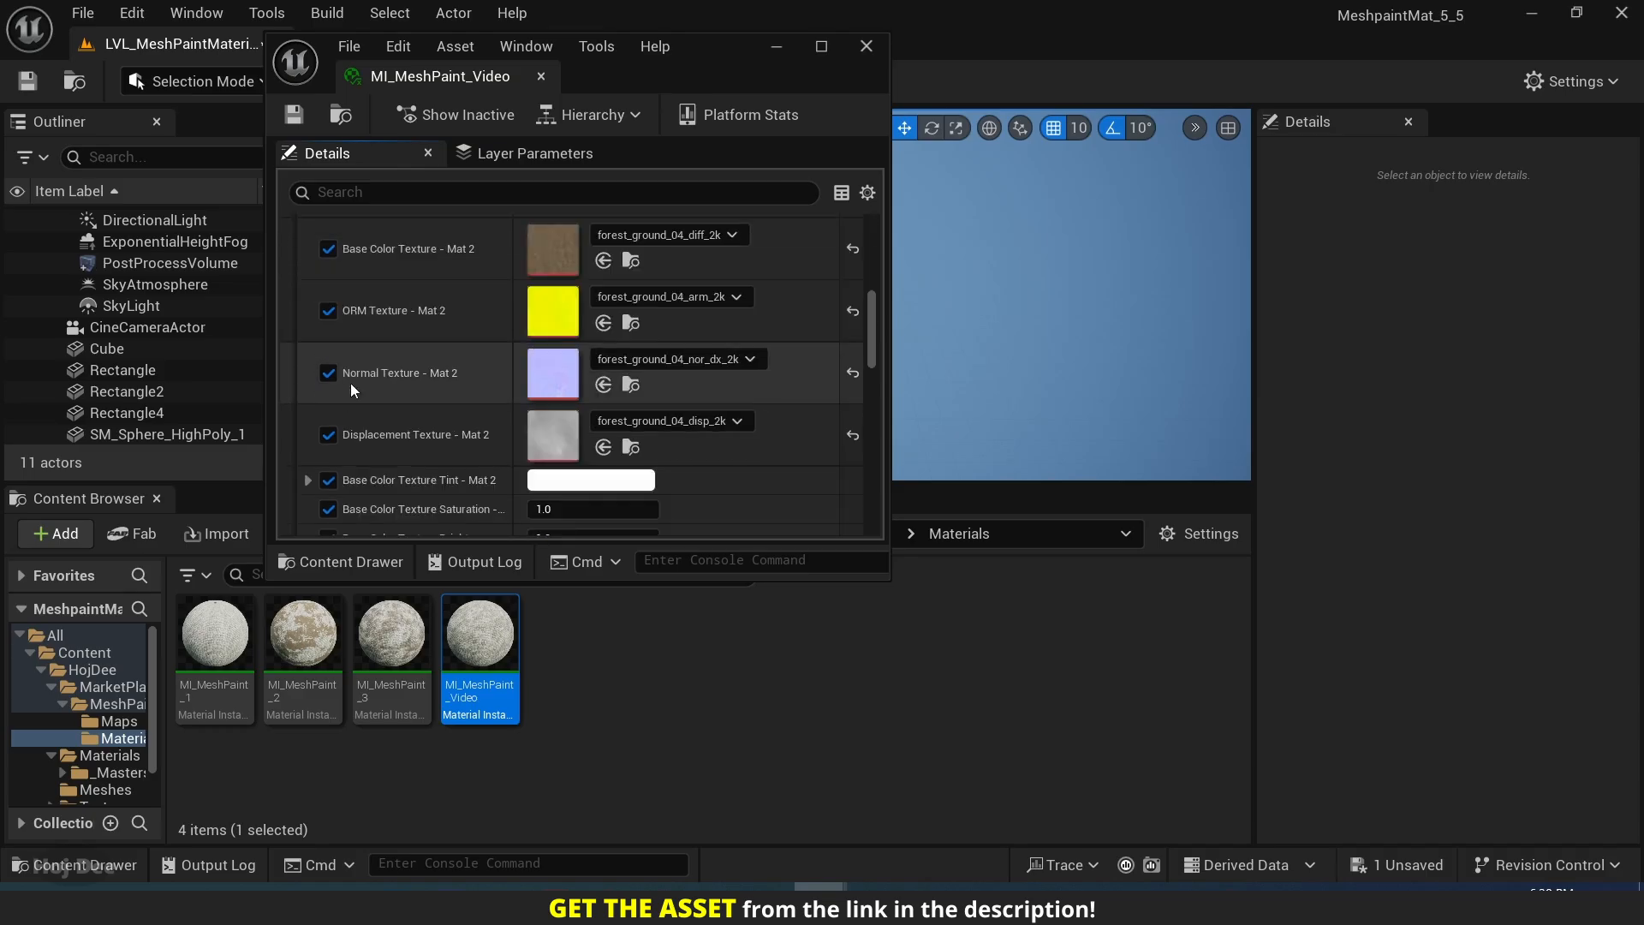
scroll(342, 390, "up", 5)
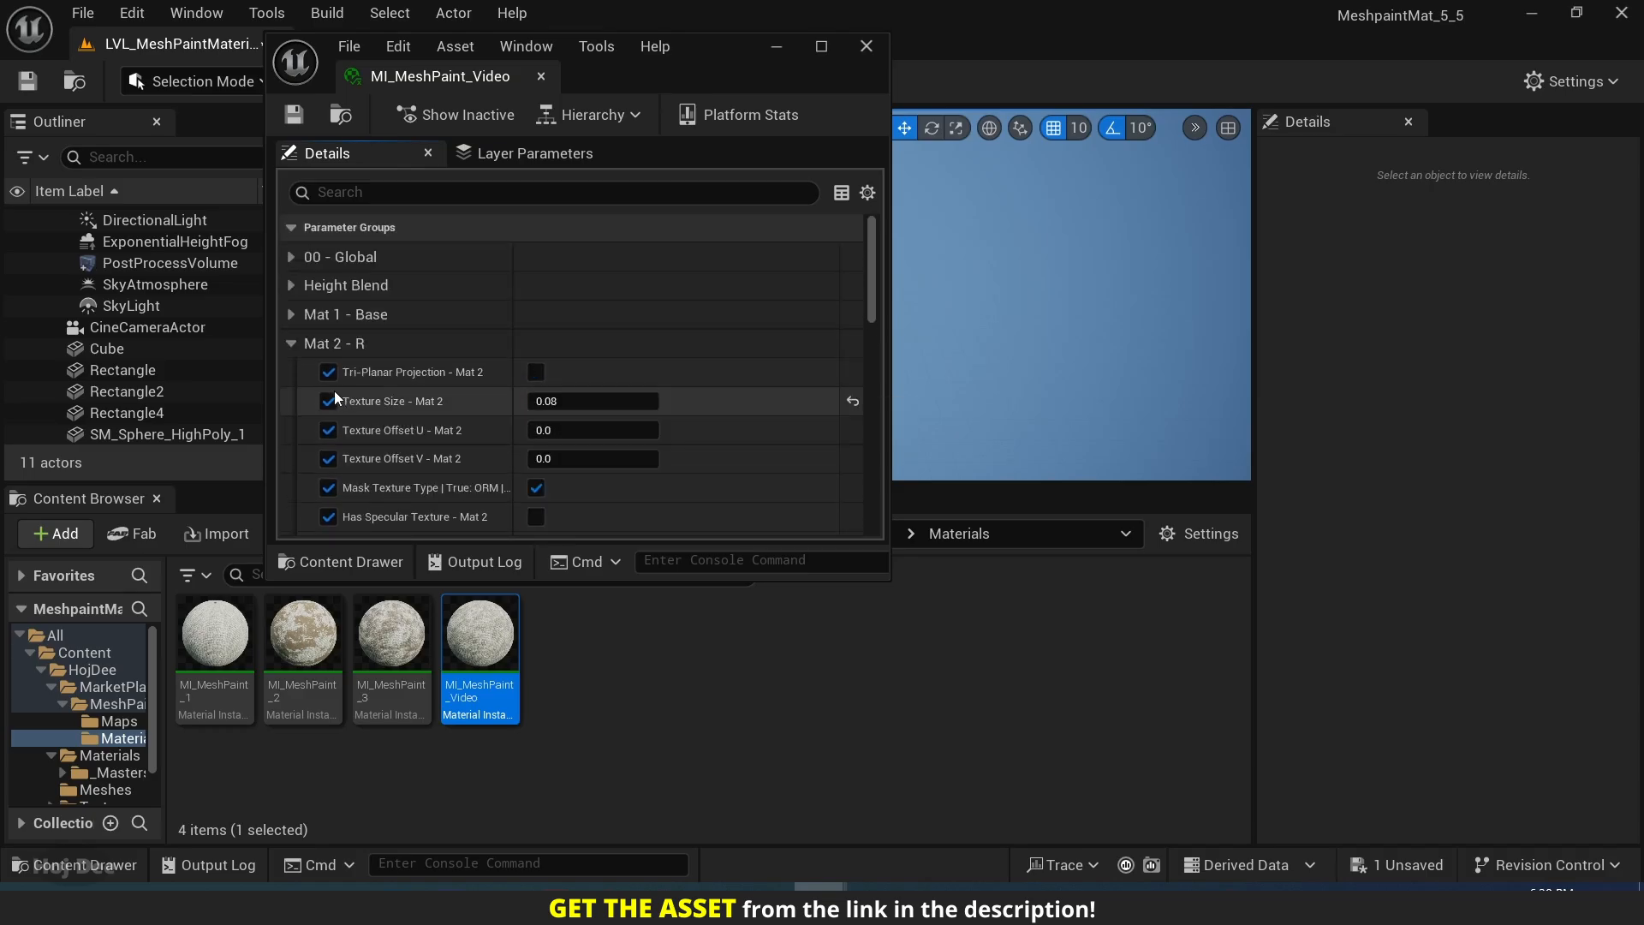
left_click(294, 344)
left_click(293, 314)
scroll(413, 373, "down", 5)
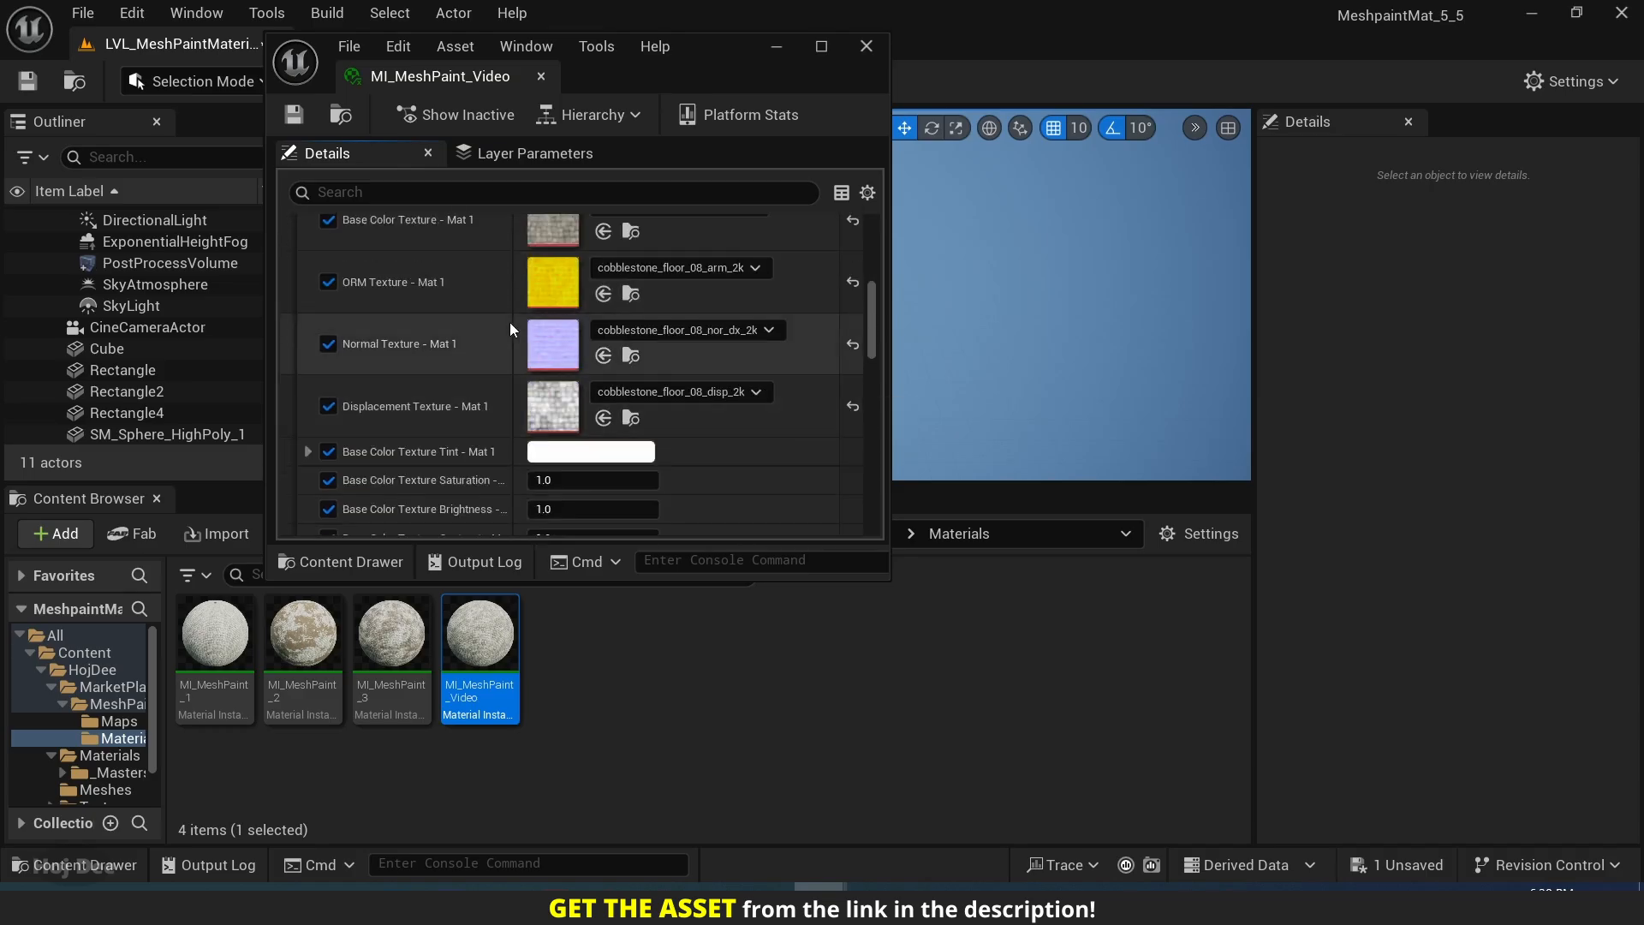
scroll(497, 330, "up", 2)
scroll(479, 347, "up", 3)
left_click(291, 314)
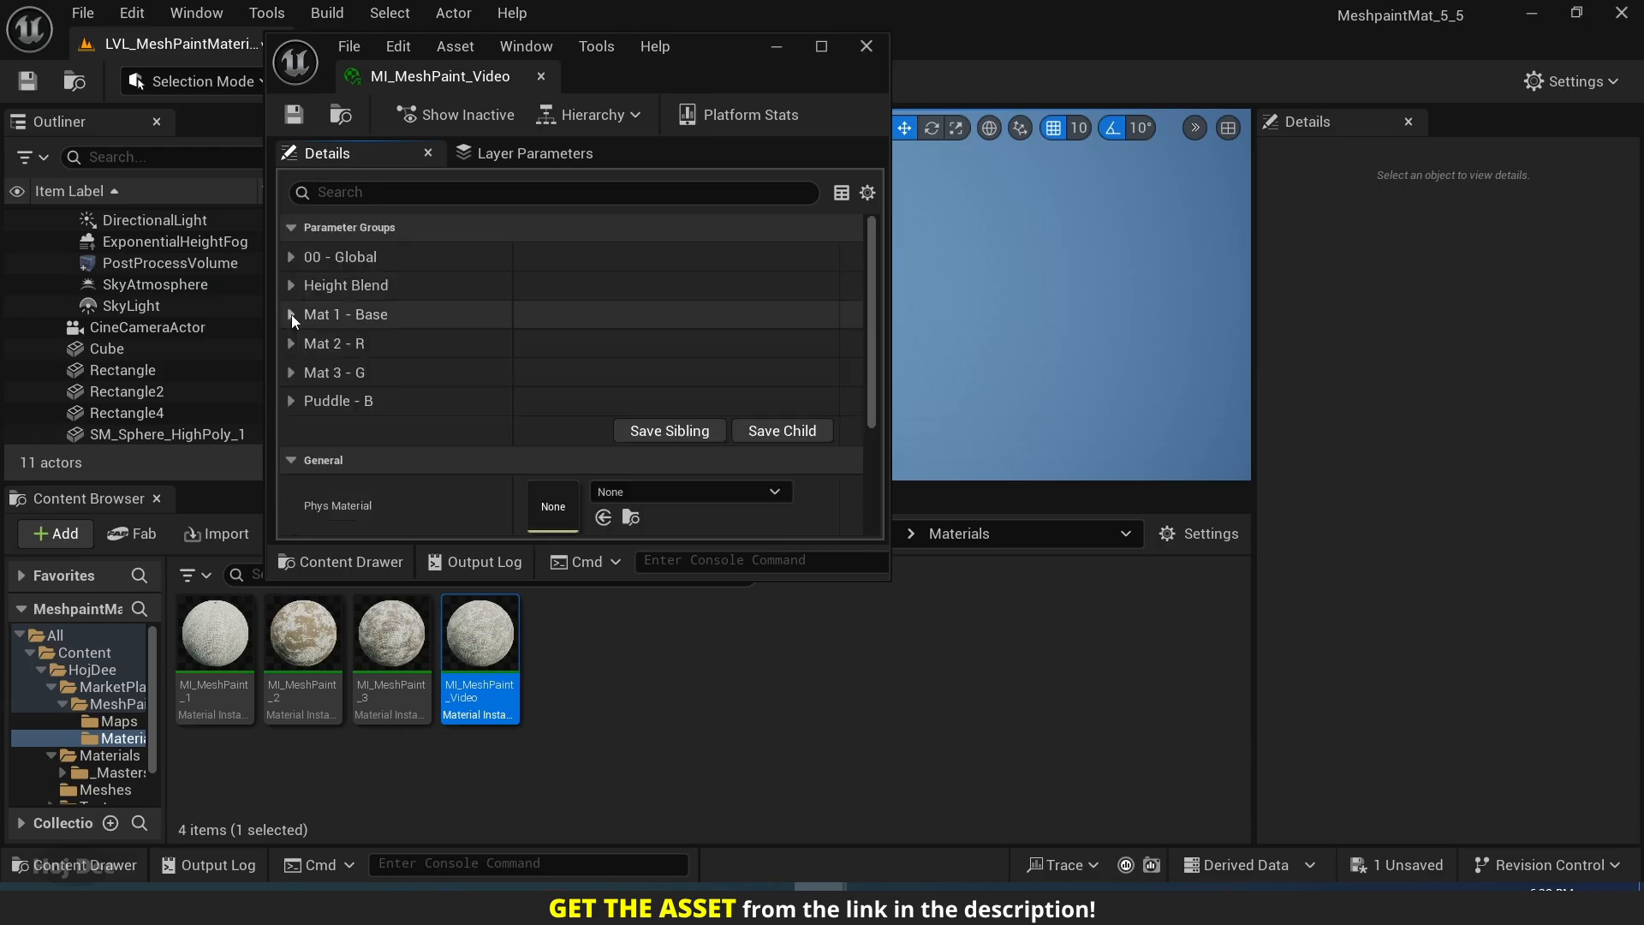
middle_click(429, 79)
left_click(635, 635)
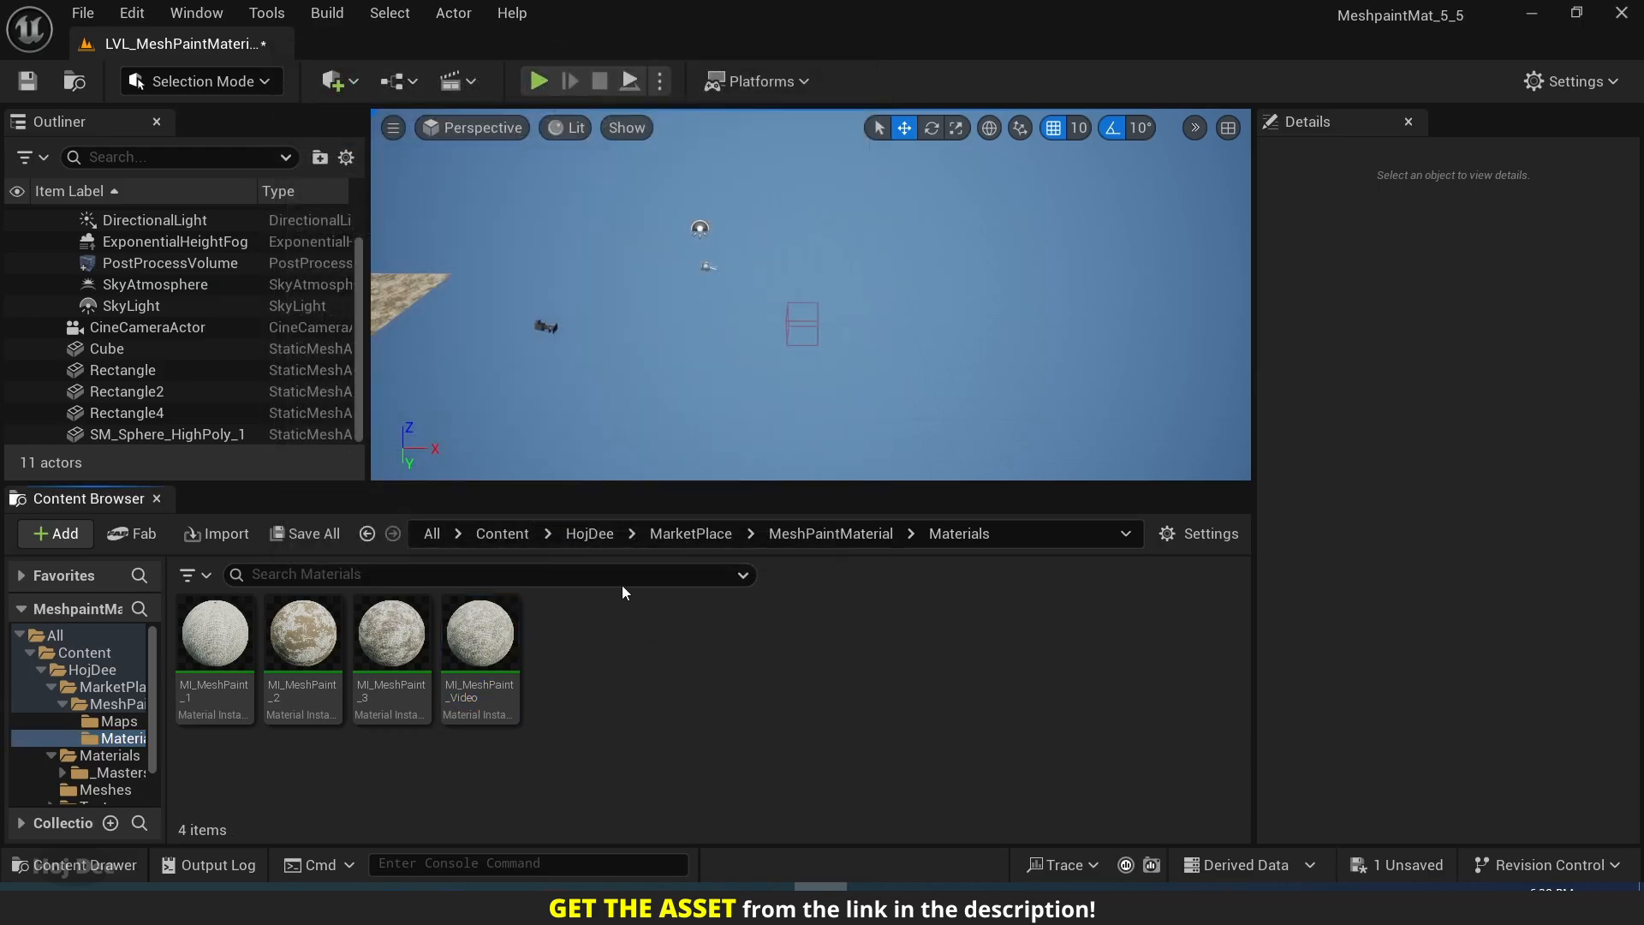
Place the SM_Plane_LowPoly_1 mesh from the HojDee Meshes folder in the level and reset its location to the origin.
left_click(595, 540)
double_click(394, 634)
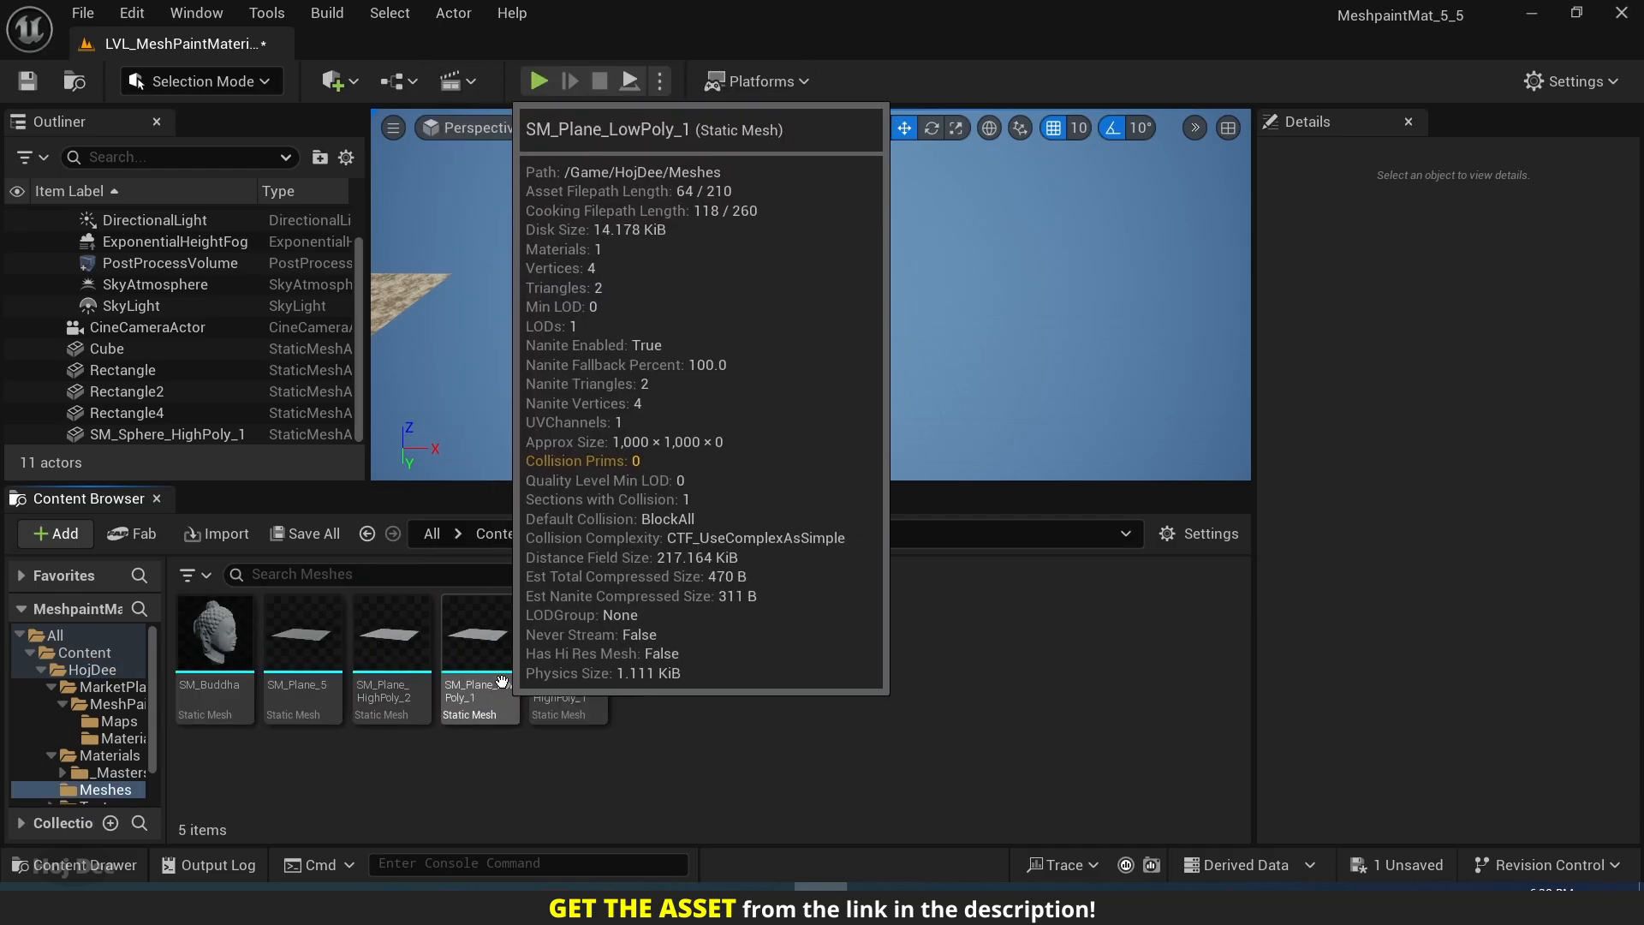
left_click(508, 599)
left_click_drag(507, 598, 682, 335)
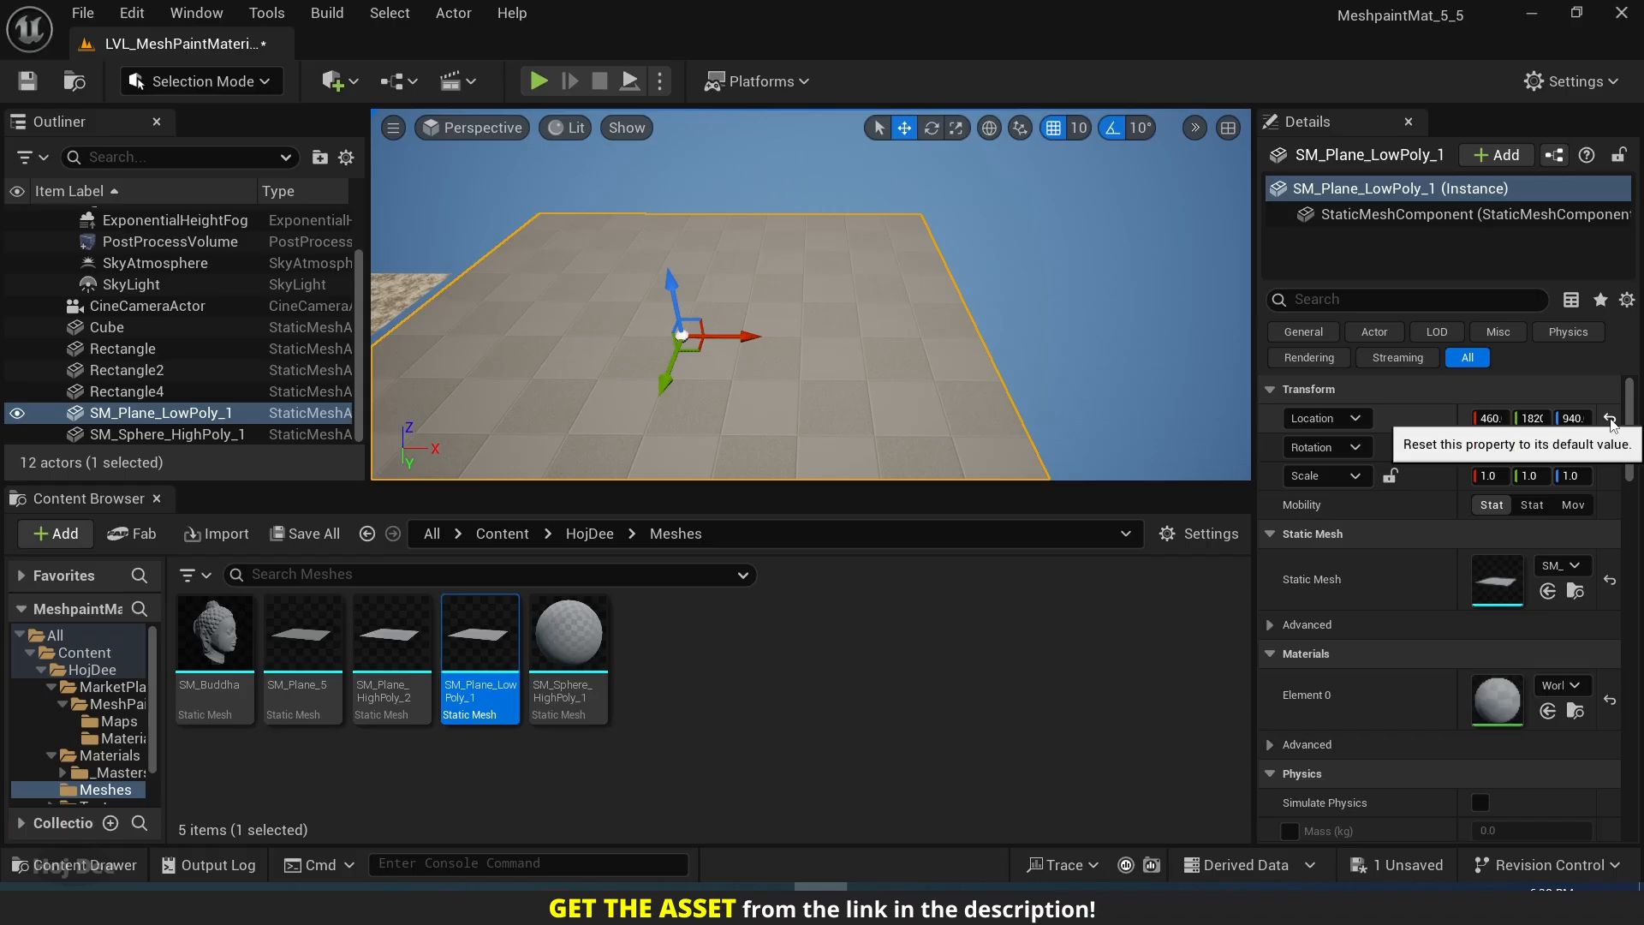
left_click(1610, 420)
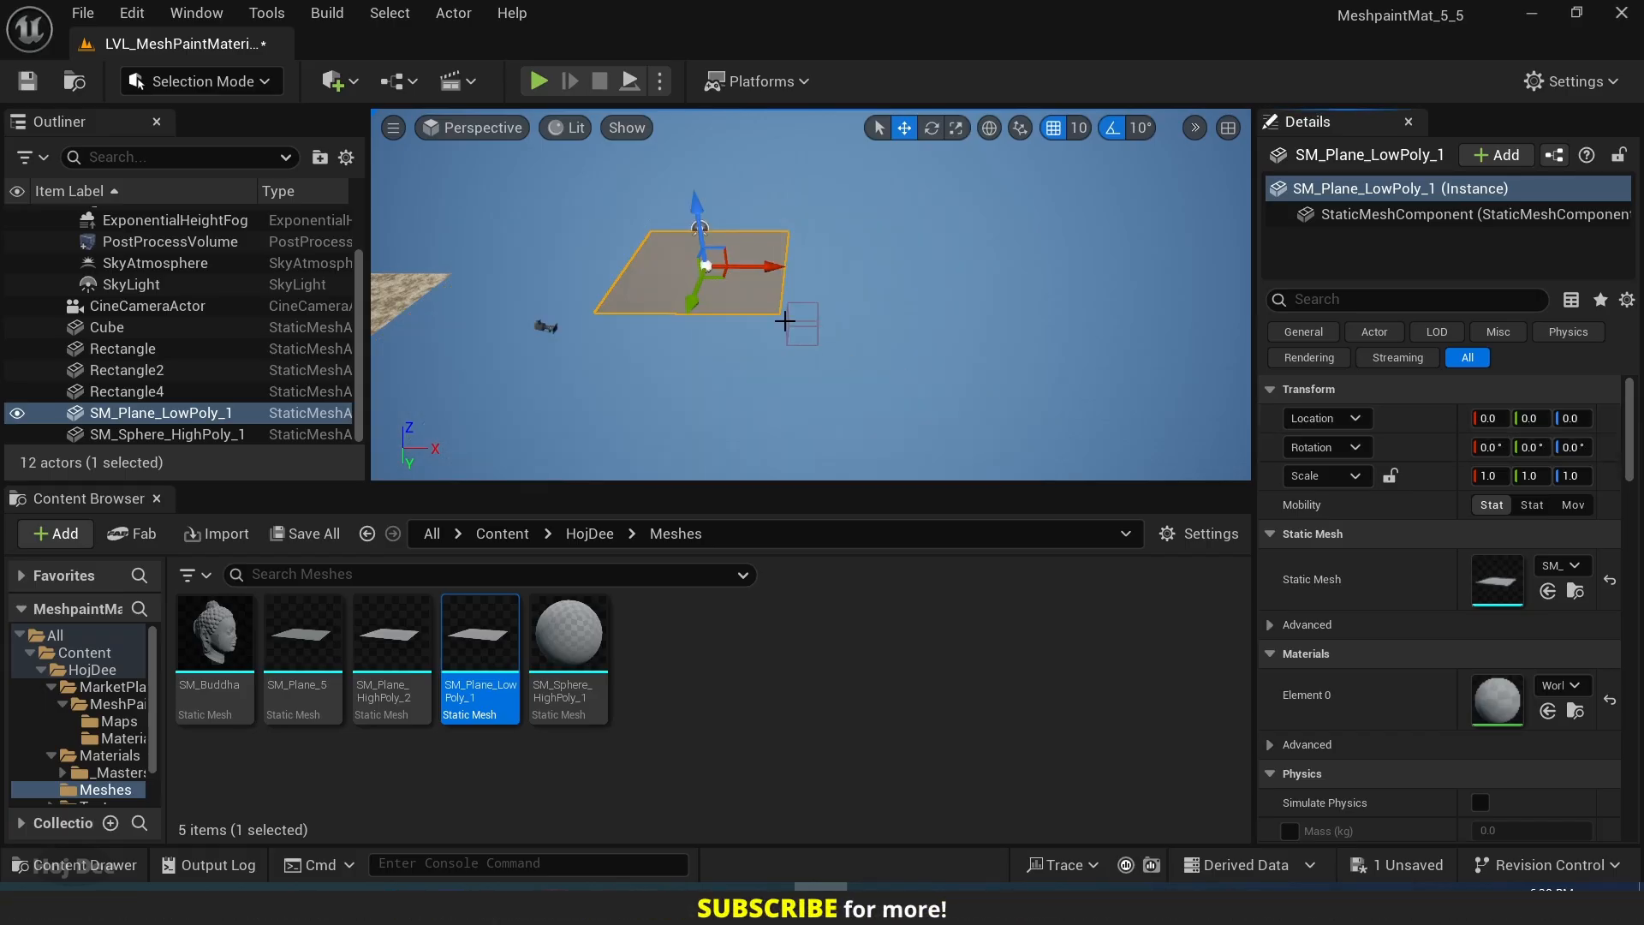
Raise the low-poly plane to a Z location of 50.
key("f")
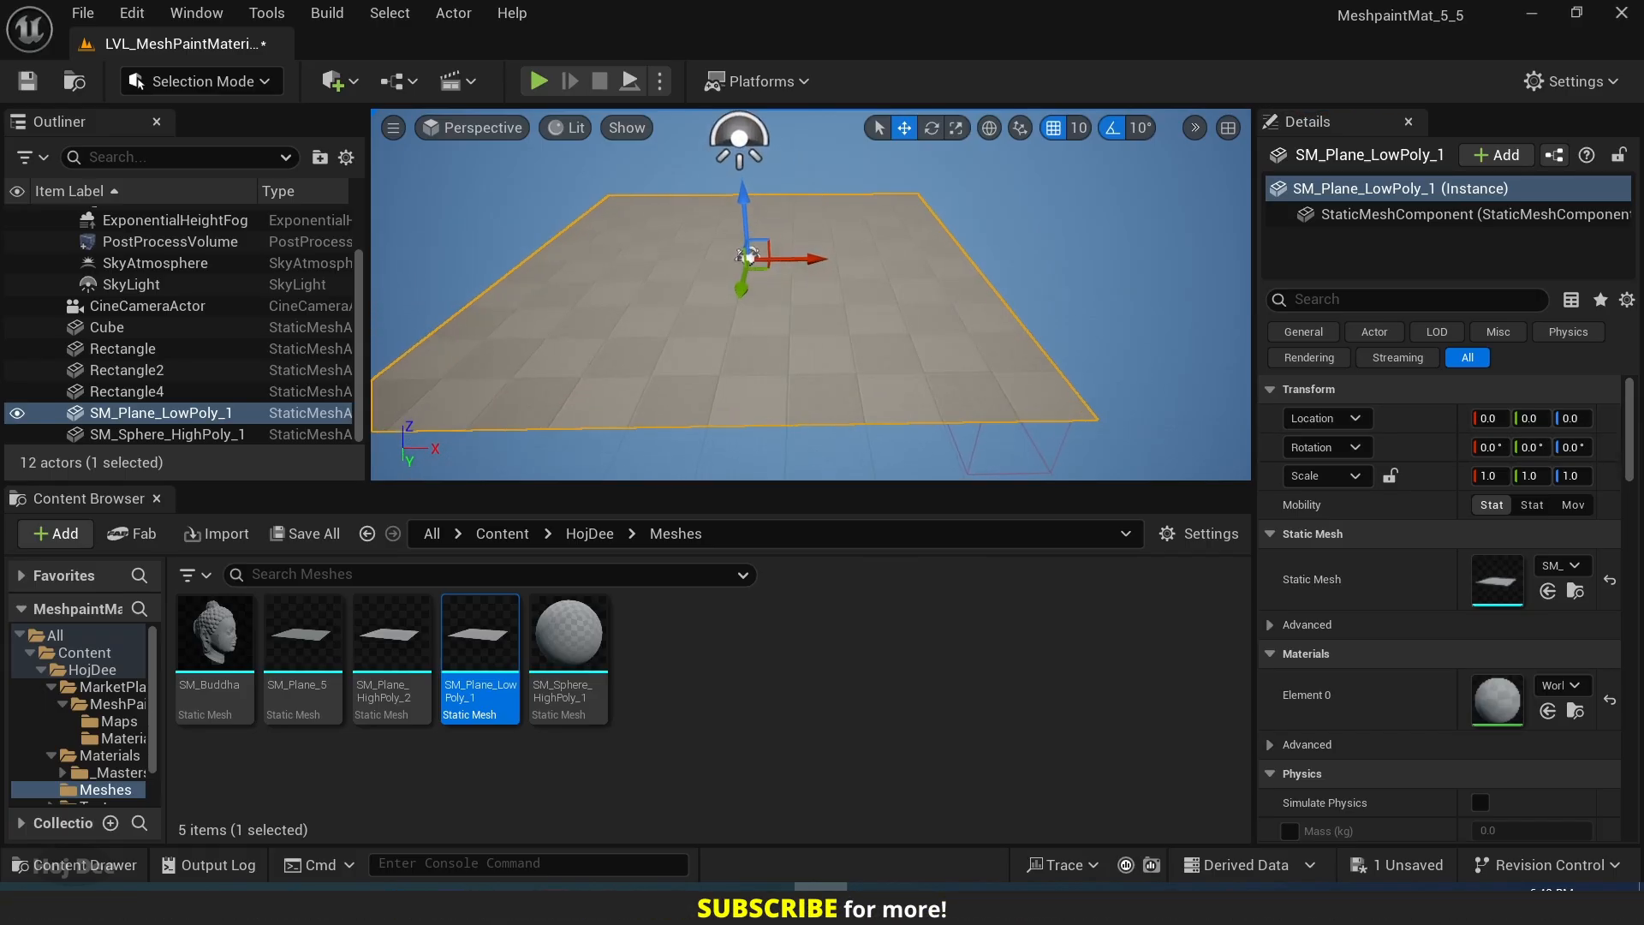
left_click_drag(748, 216, 746, 194)
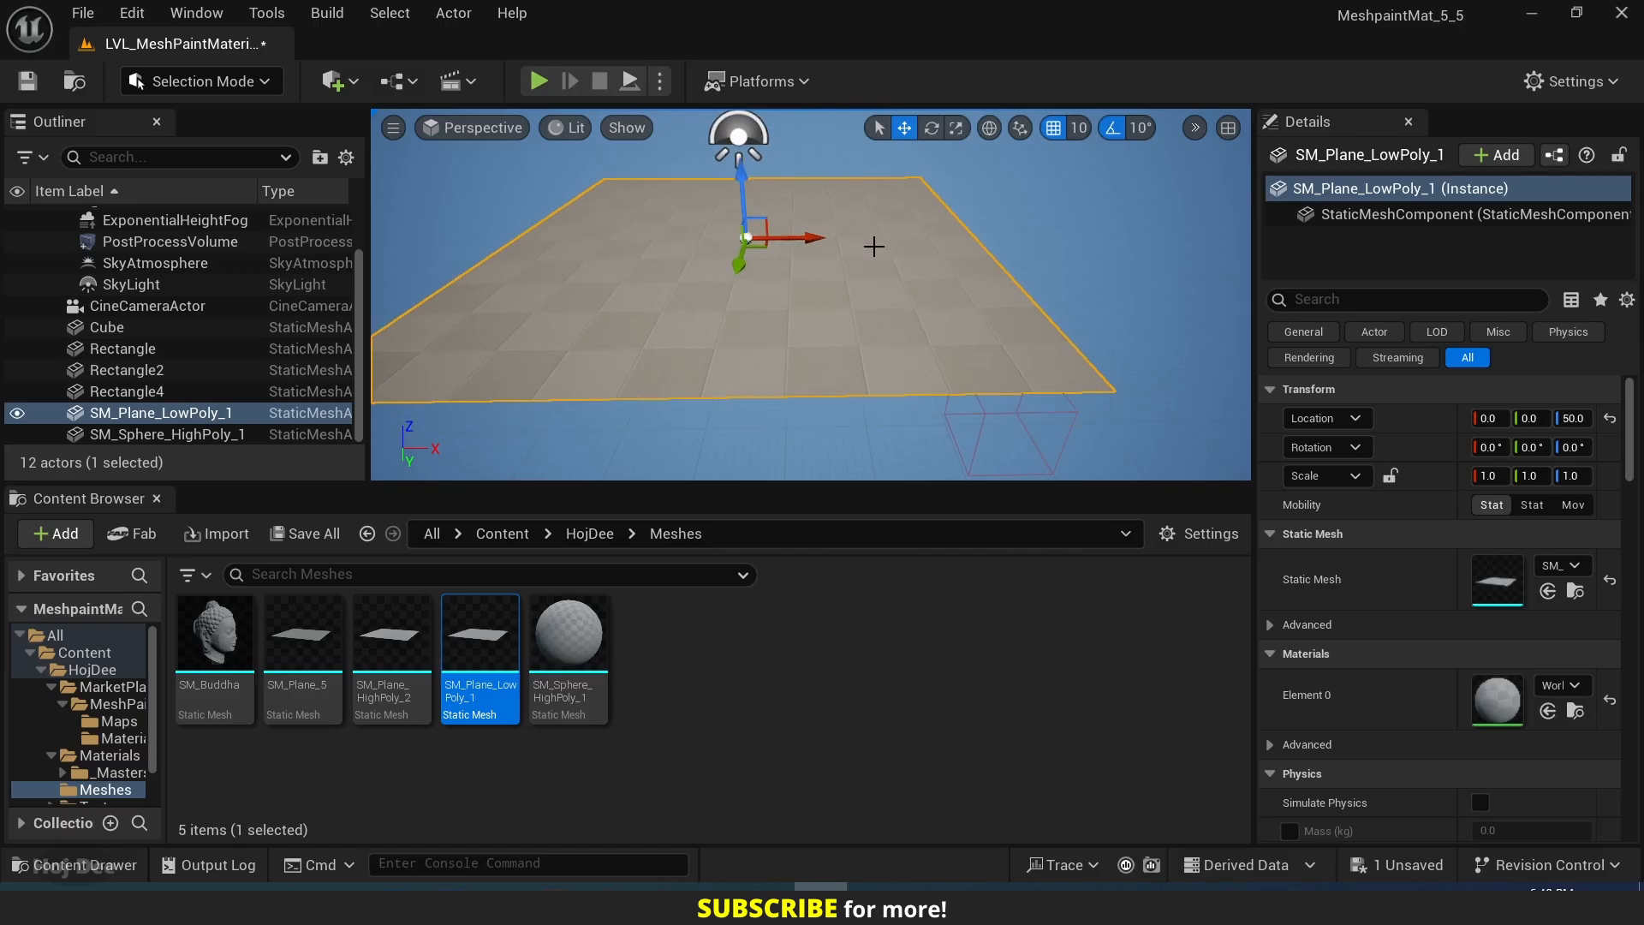
mouse_move(873, 246)
right_mouse_down()
mouse_move(946, 250)
mouse_move(901, 243)
right_mouse_up()
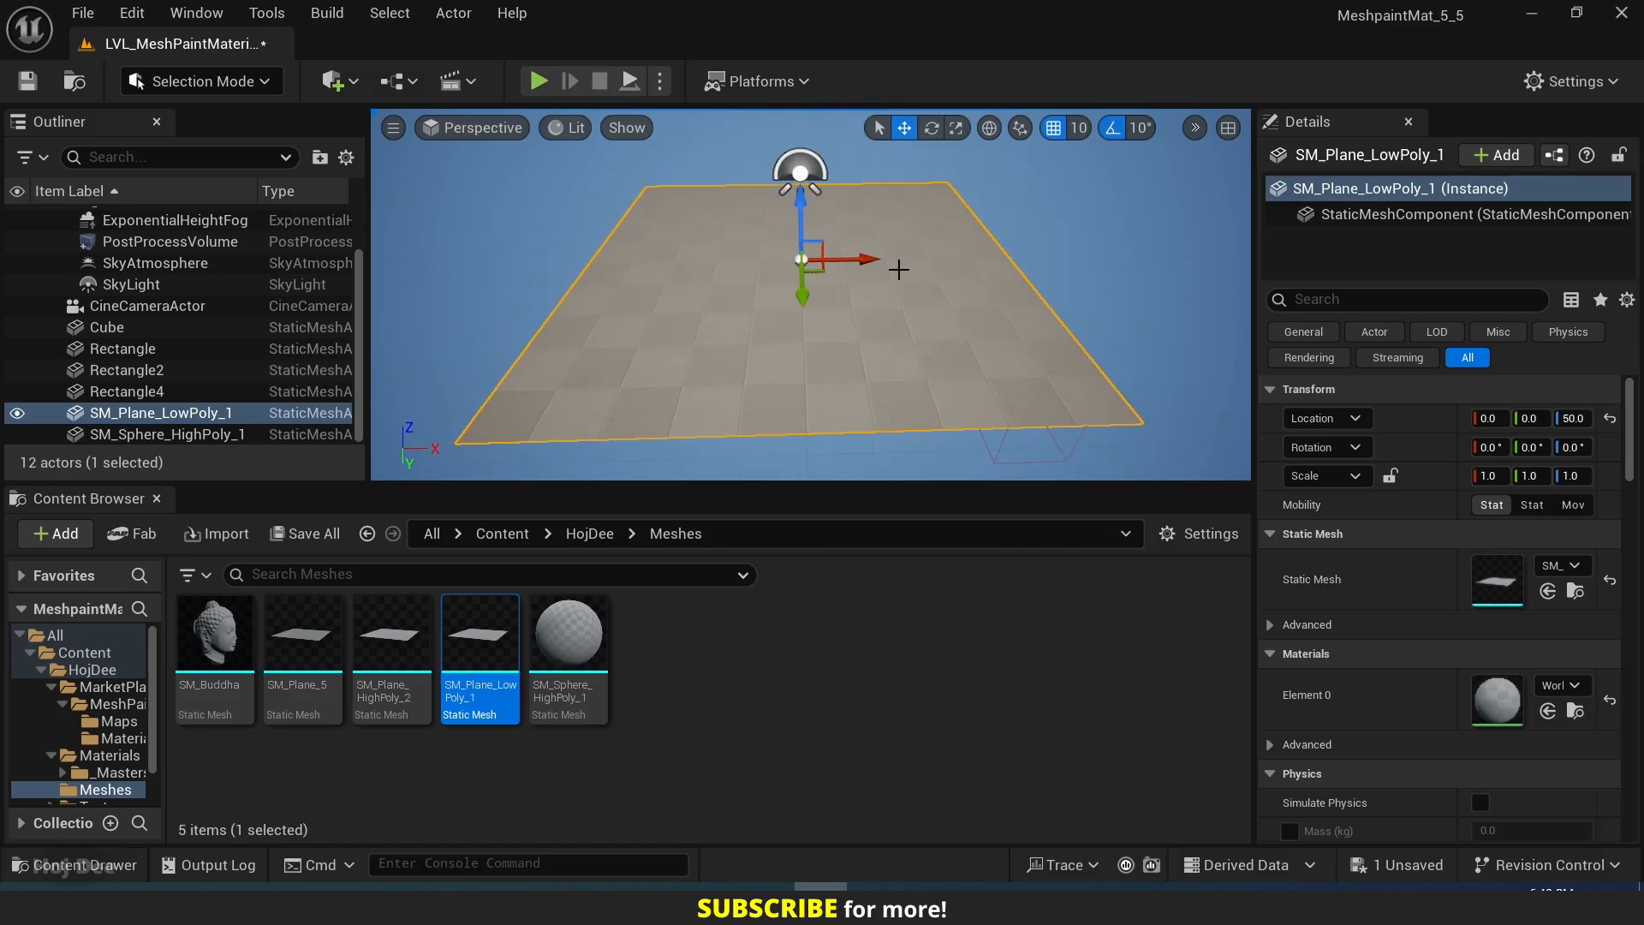
Check the Nanite options of the SM_Plane_LowPoly_1 mesh asset.
right_click(490, 655)
mouse_move(638, 323)
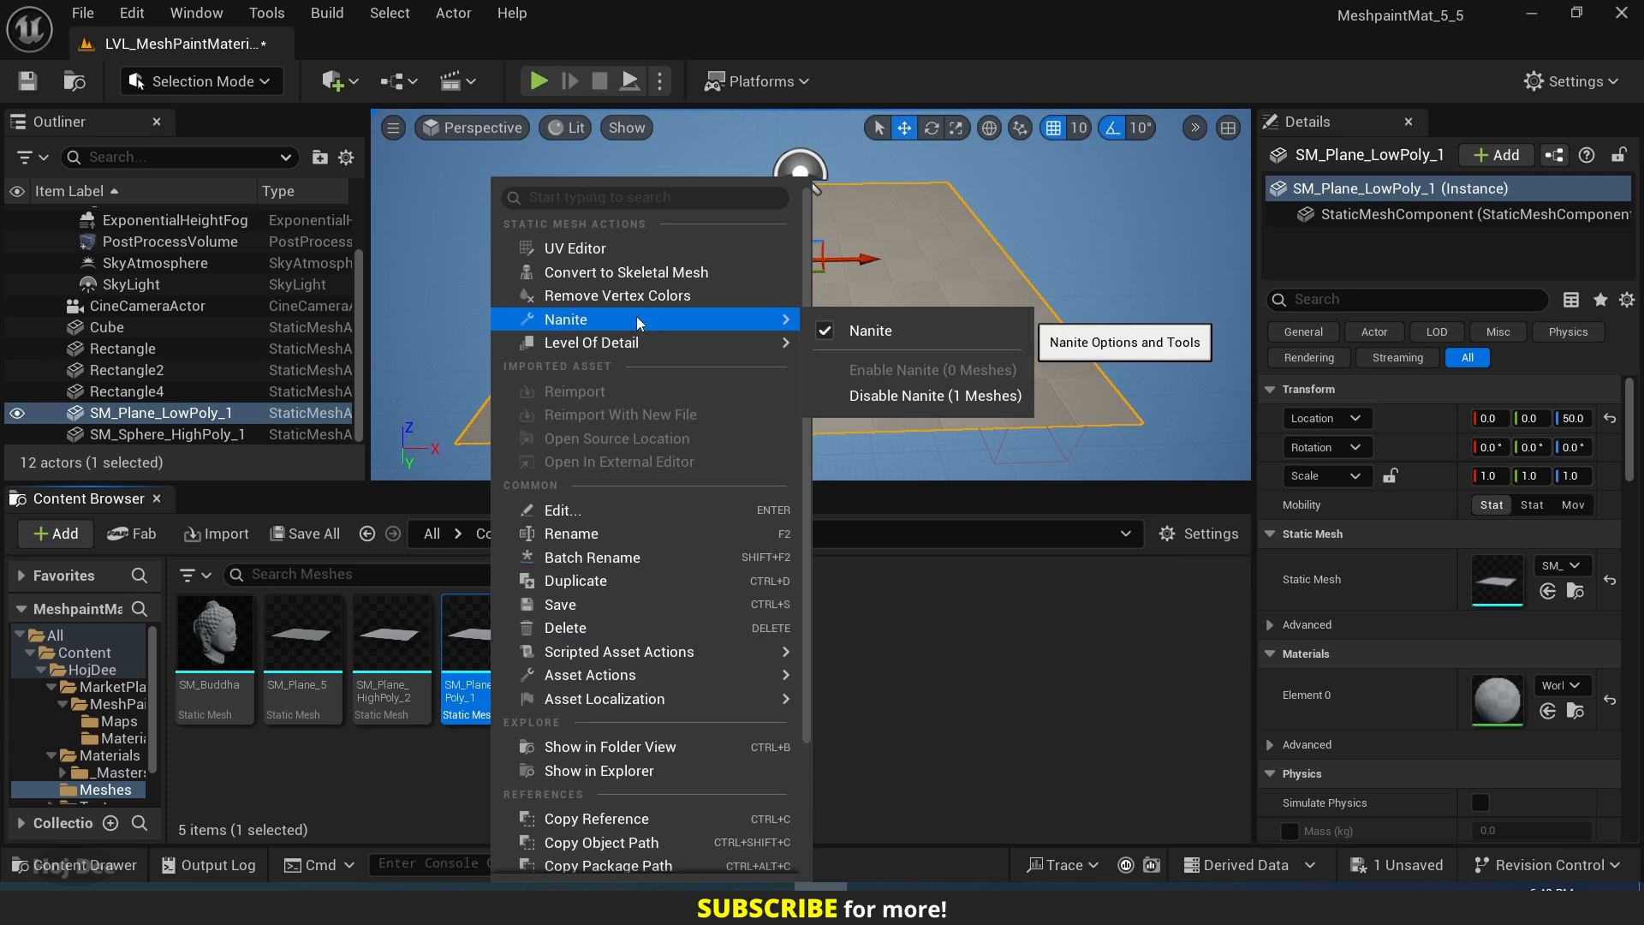
left_click(891, 657)
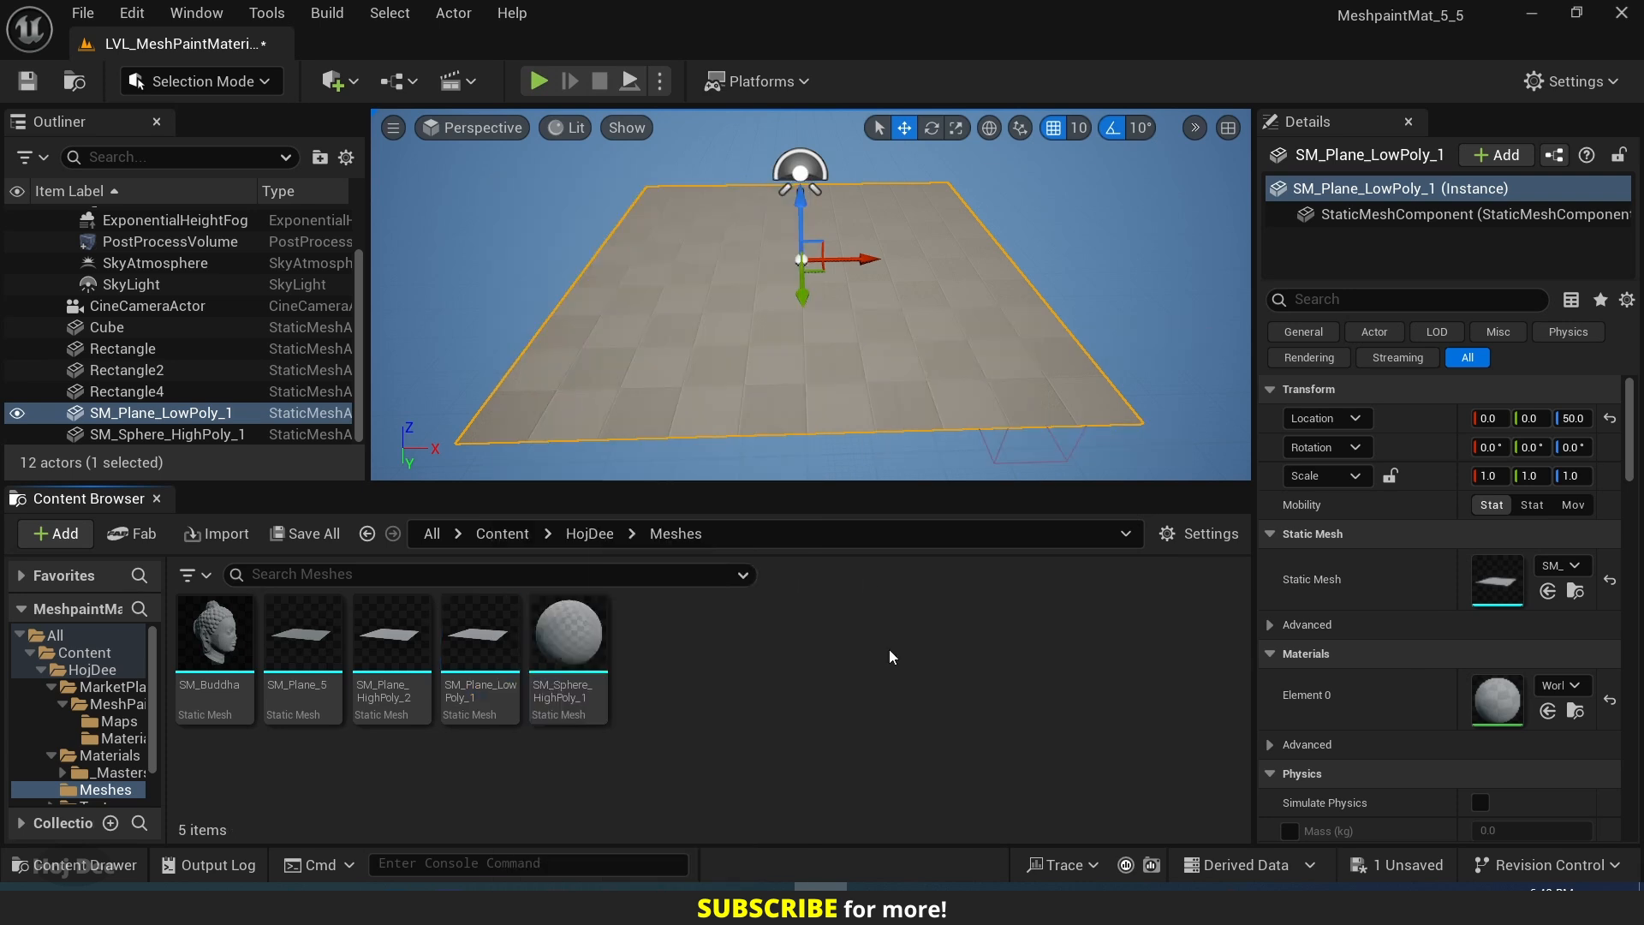
Apply the MI_MeshPaint_Video material instance to the low-poly plane and inspect its surface up close.
left_click(116, 738)
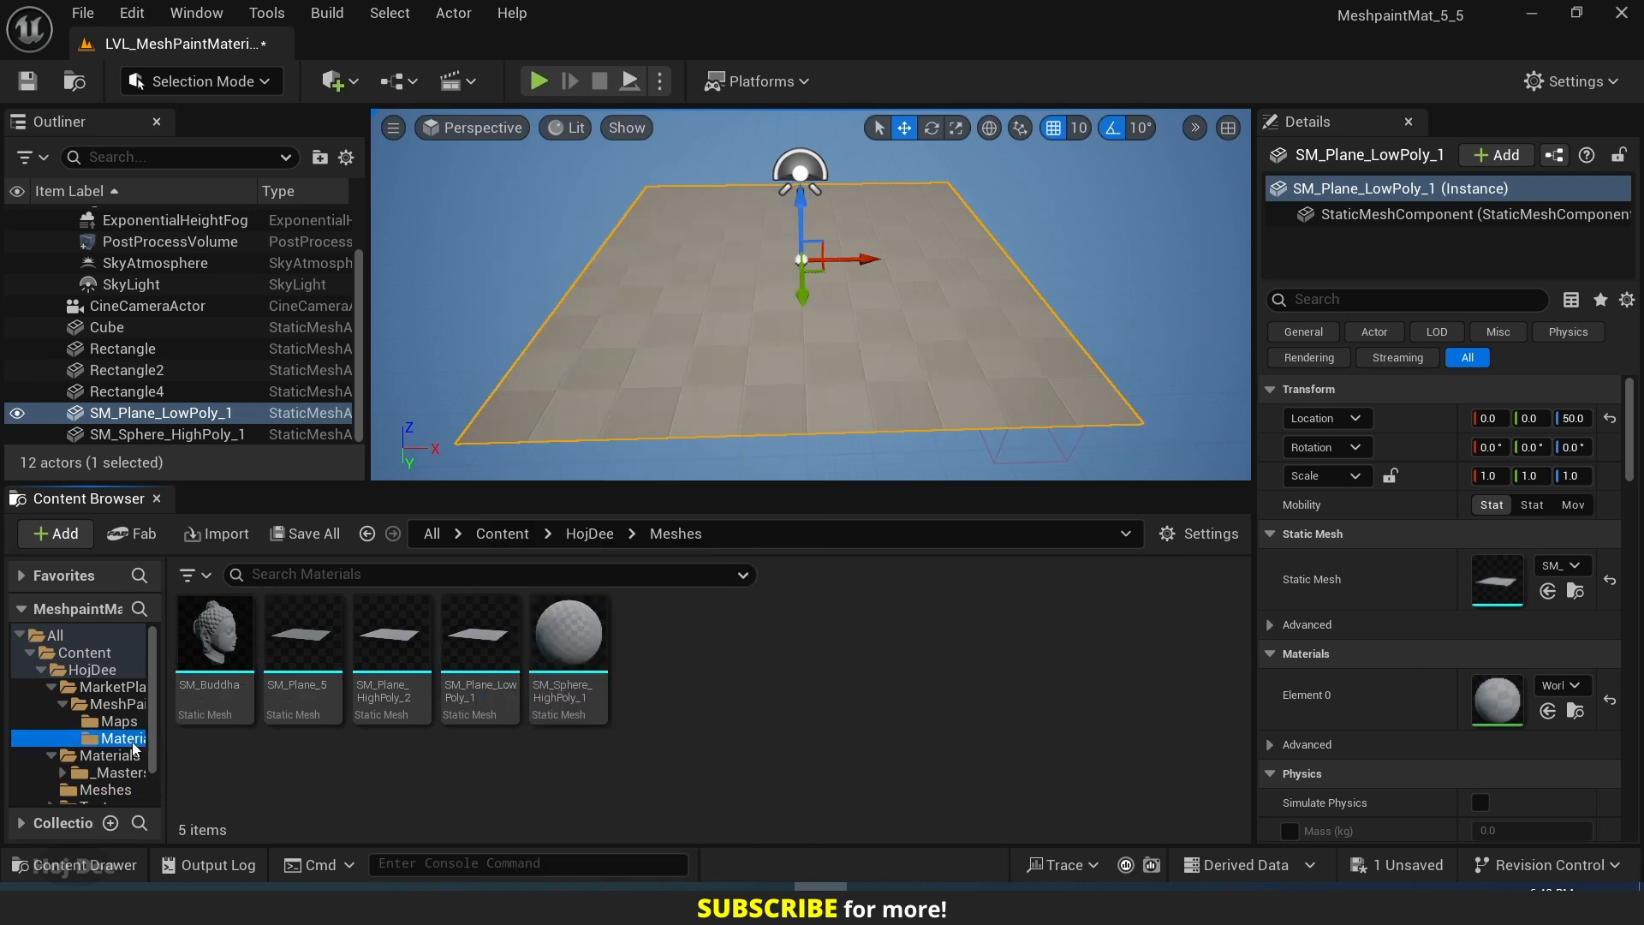
left_click(481, 643)
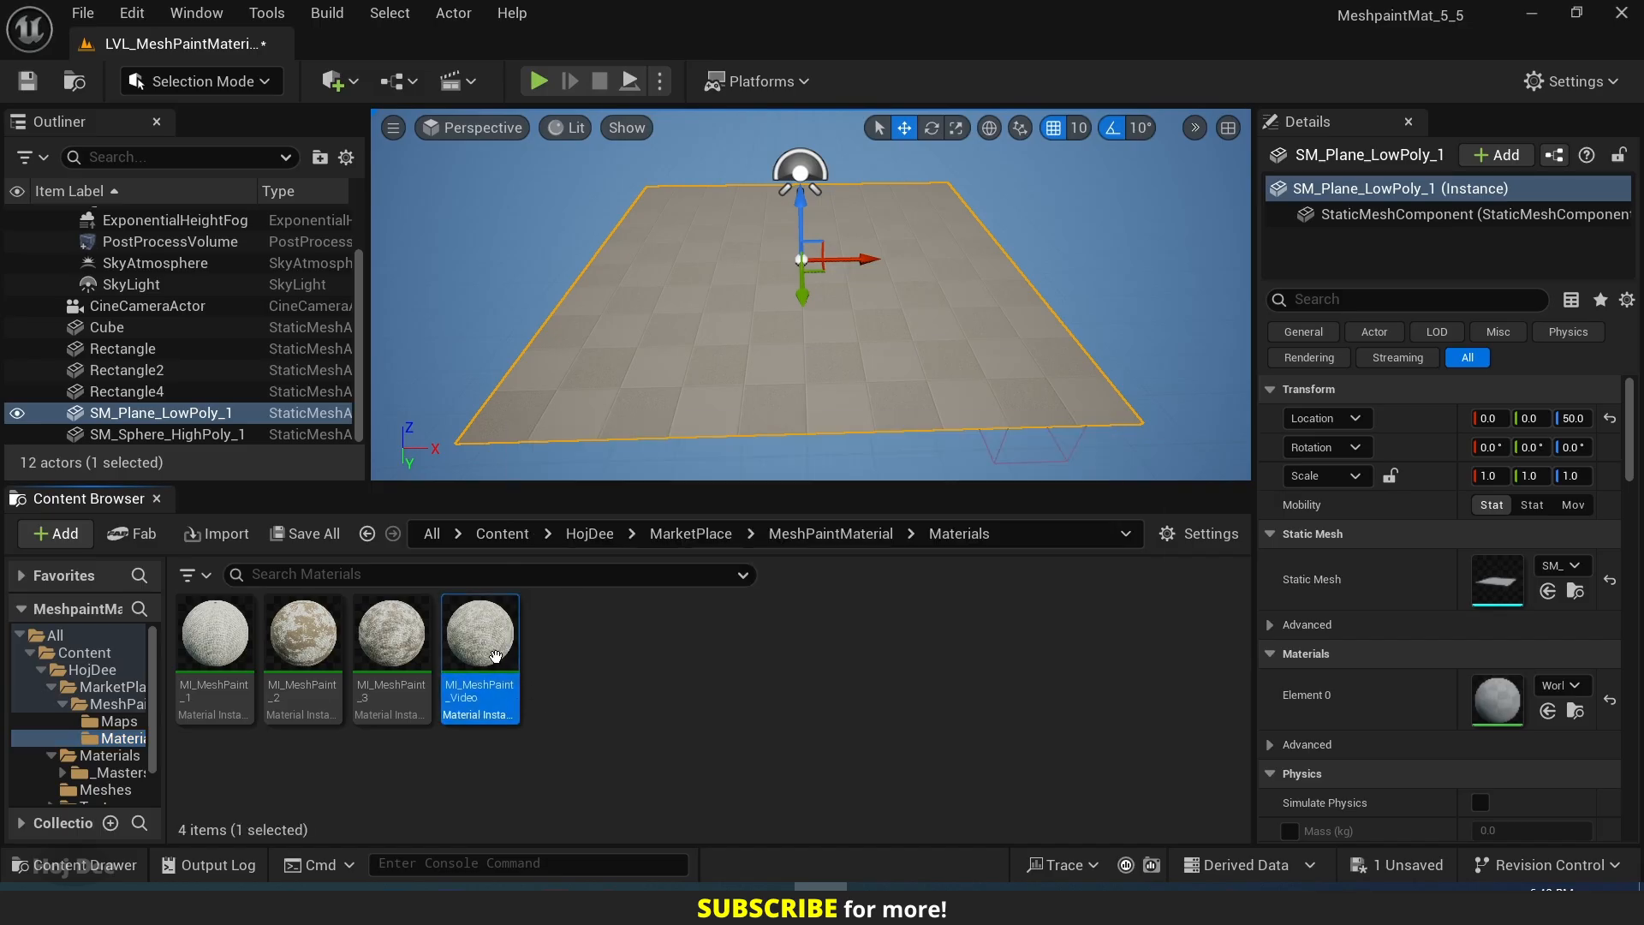
left_click_drag(481, 642, 676, 347)
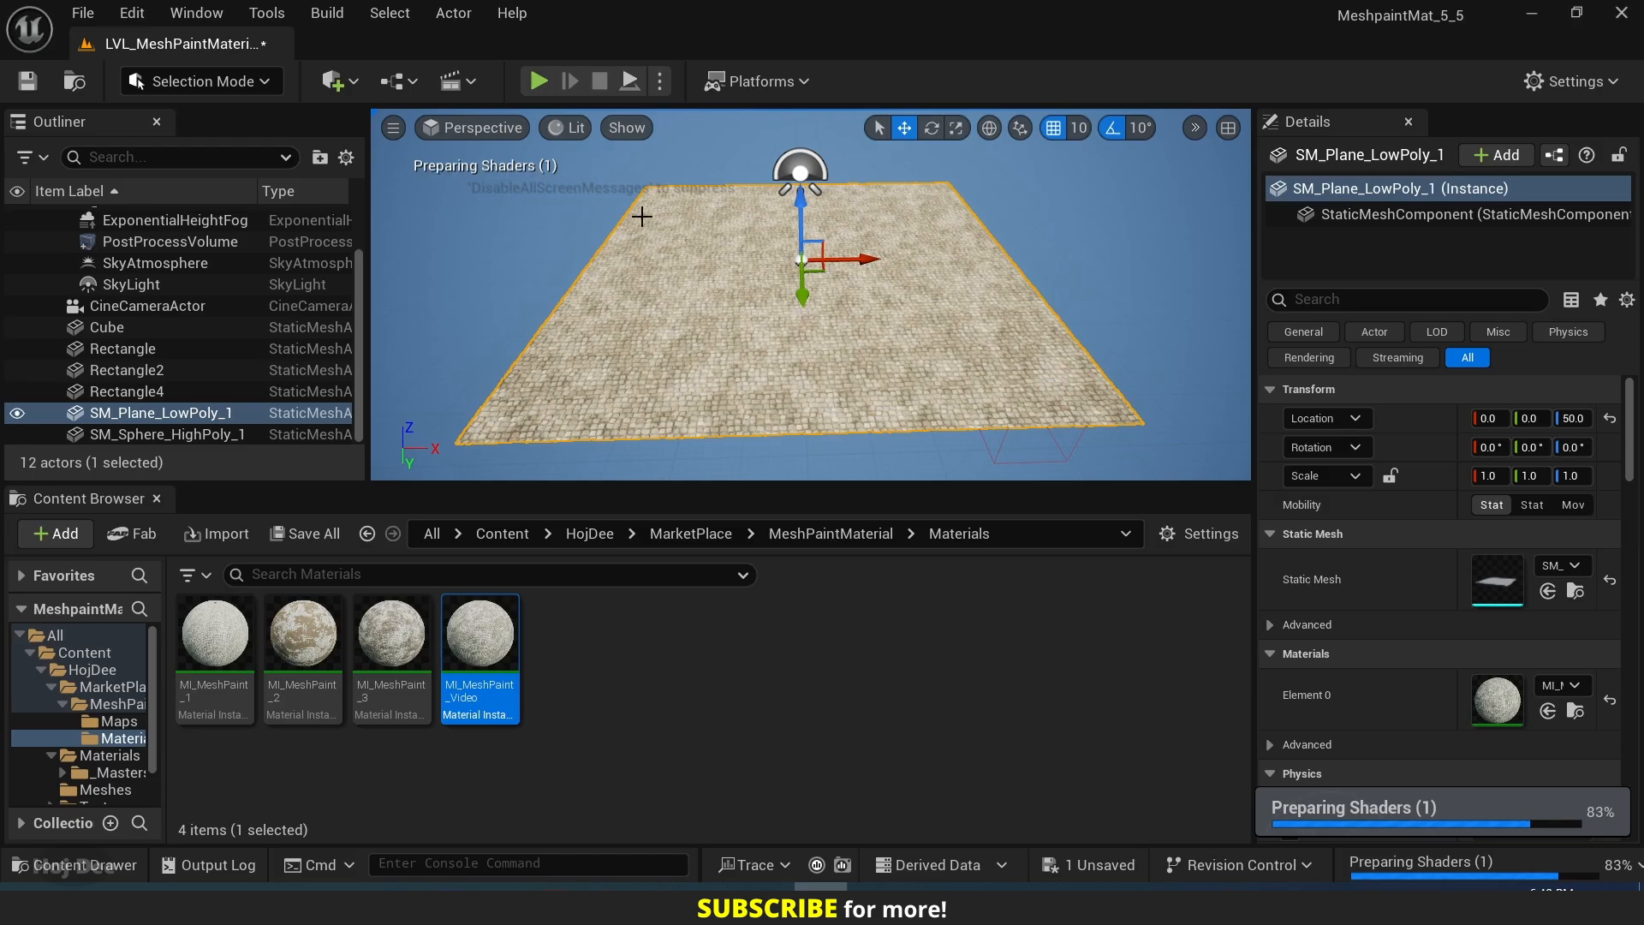
right_click_drag(808, 361, 755, 336)
key("w")
key("w")
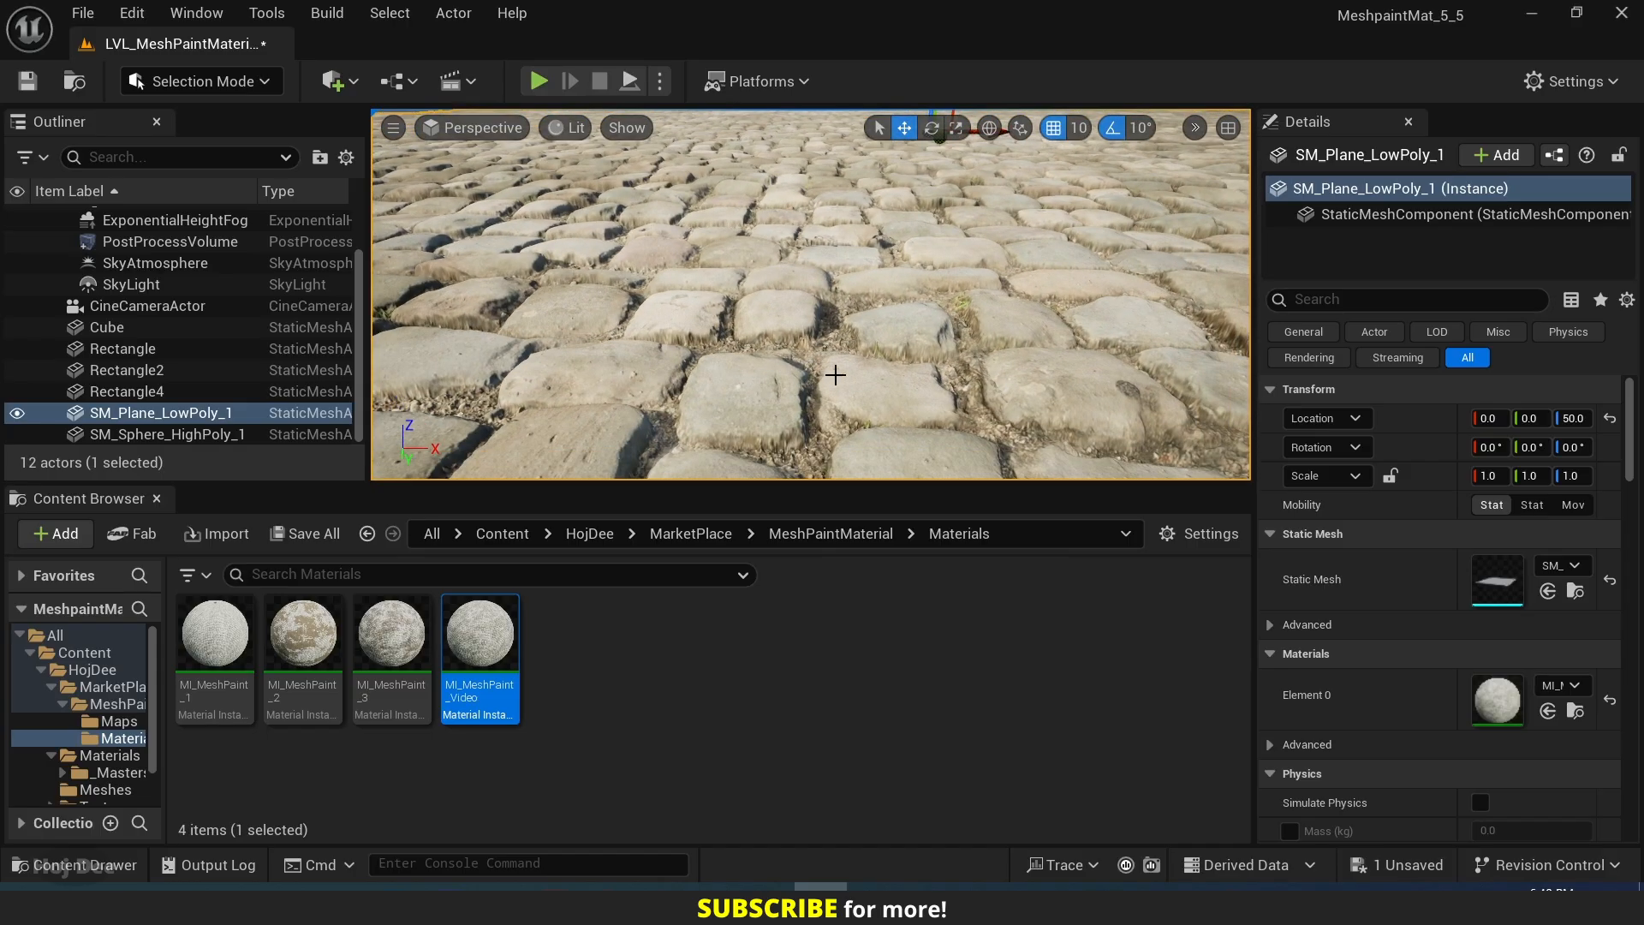
Enable the Mesh Paint Type override in the MI_MeshPaint_Video instance's global parameters, set it to true for Texture Color, and save the instance.
key("s")
right_click_drag(828, 432, 828, 448)
double_click(480, 634)
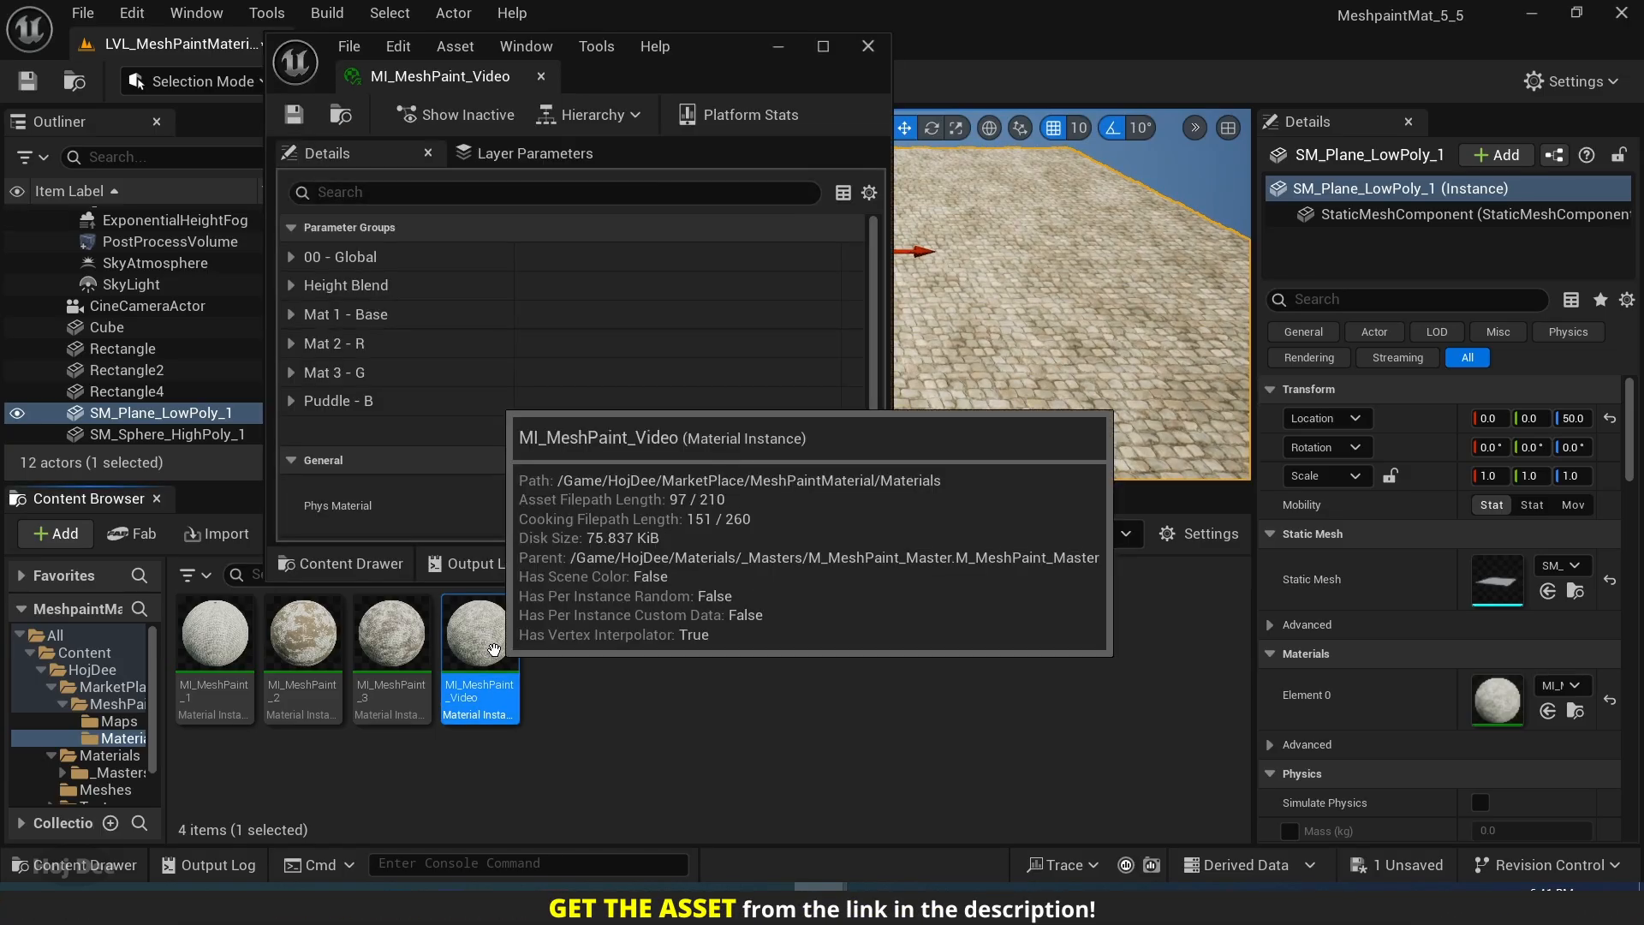
left_click_drag(634, 79, 844, 1)
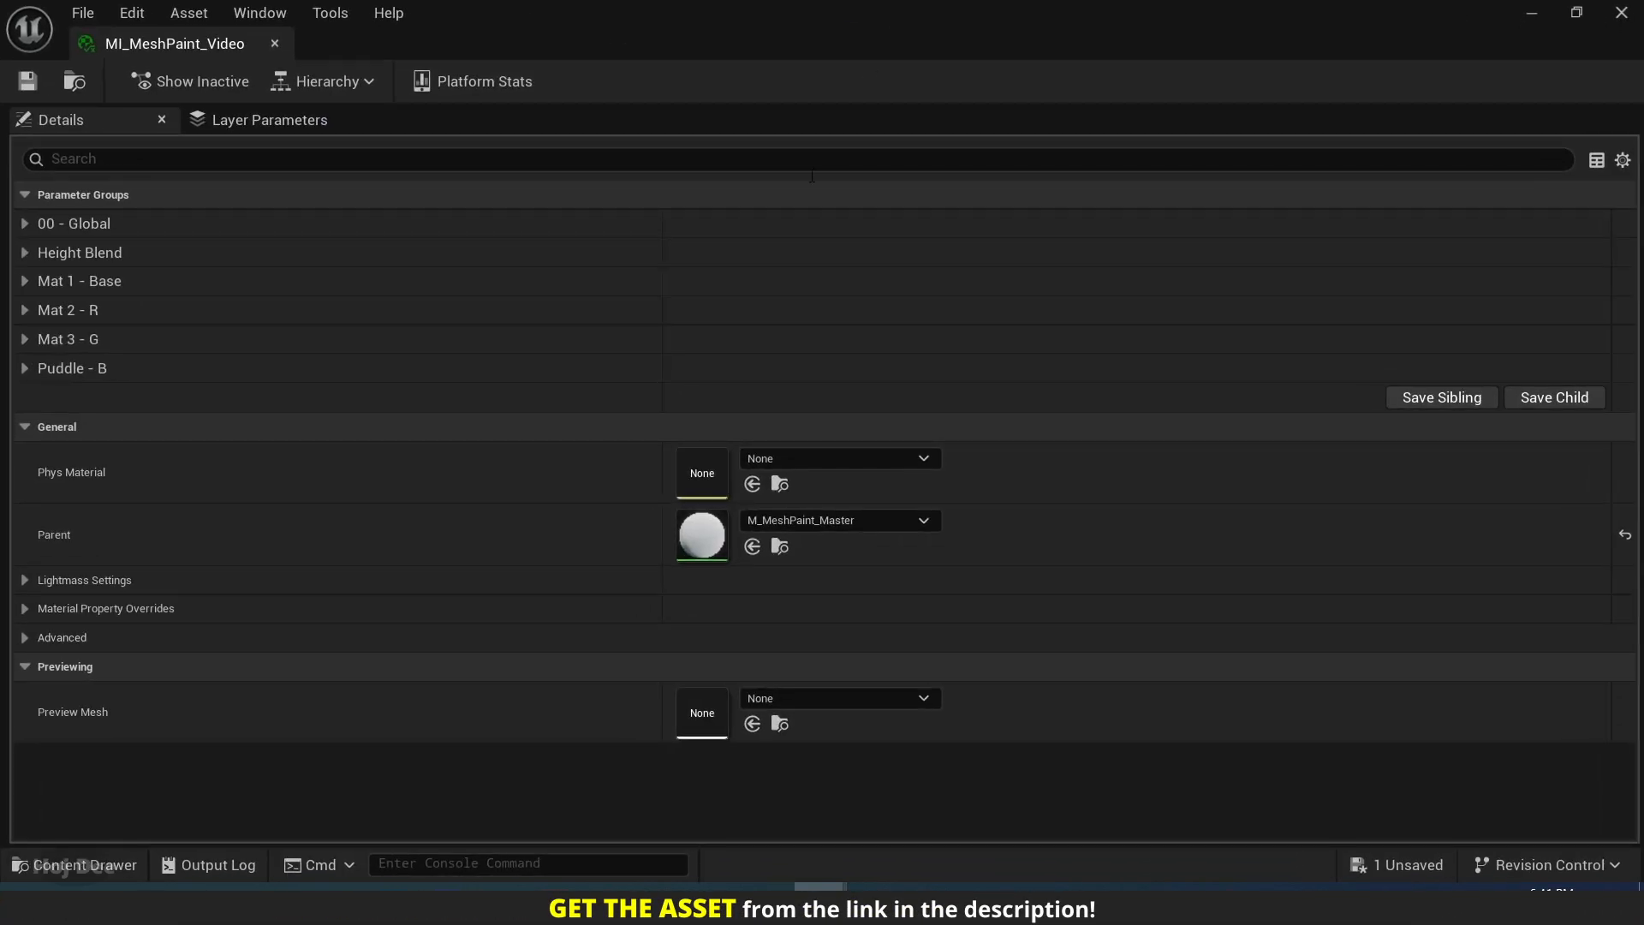
left_click_drag(664, 67, 1001, 146)
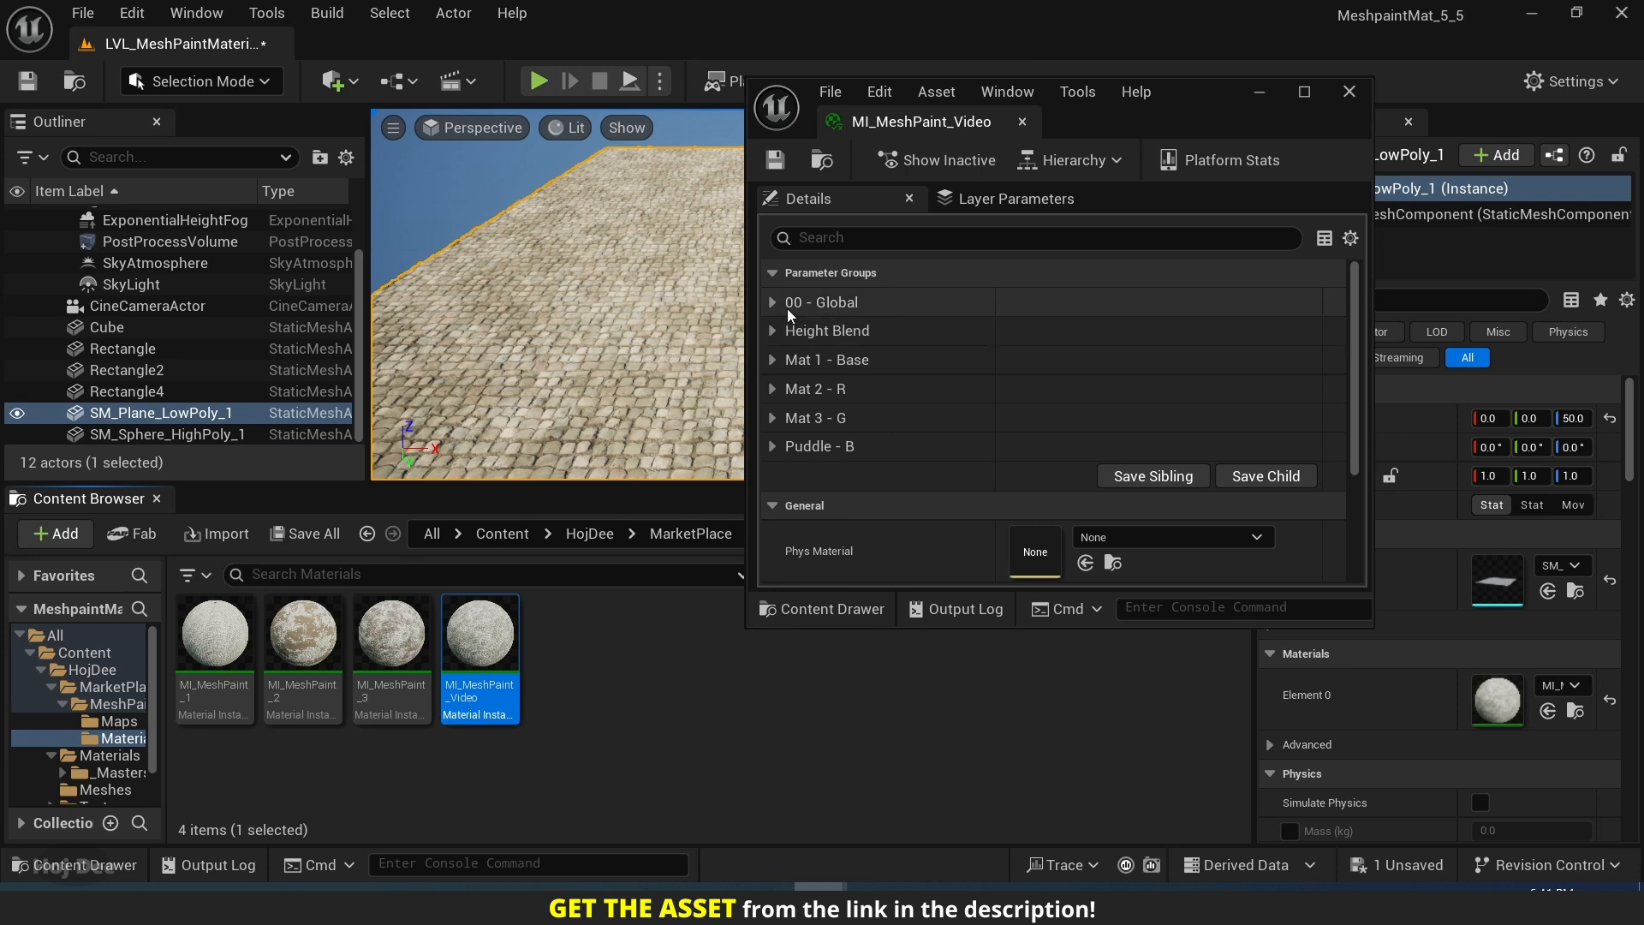
left_click(773, 304)
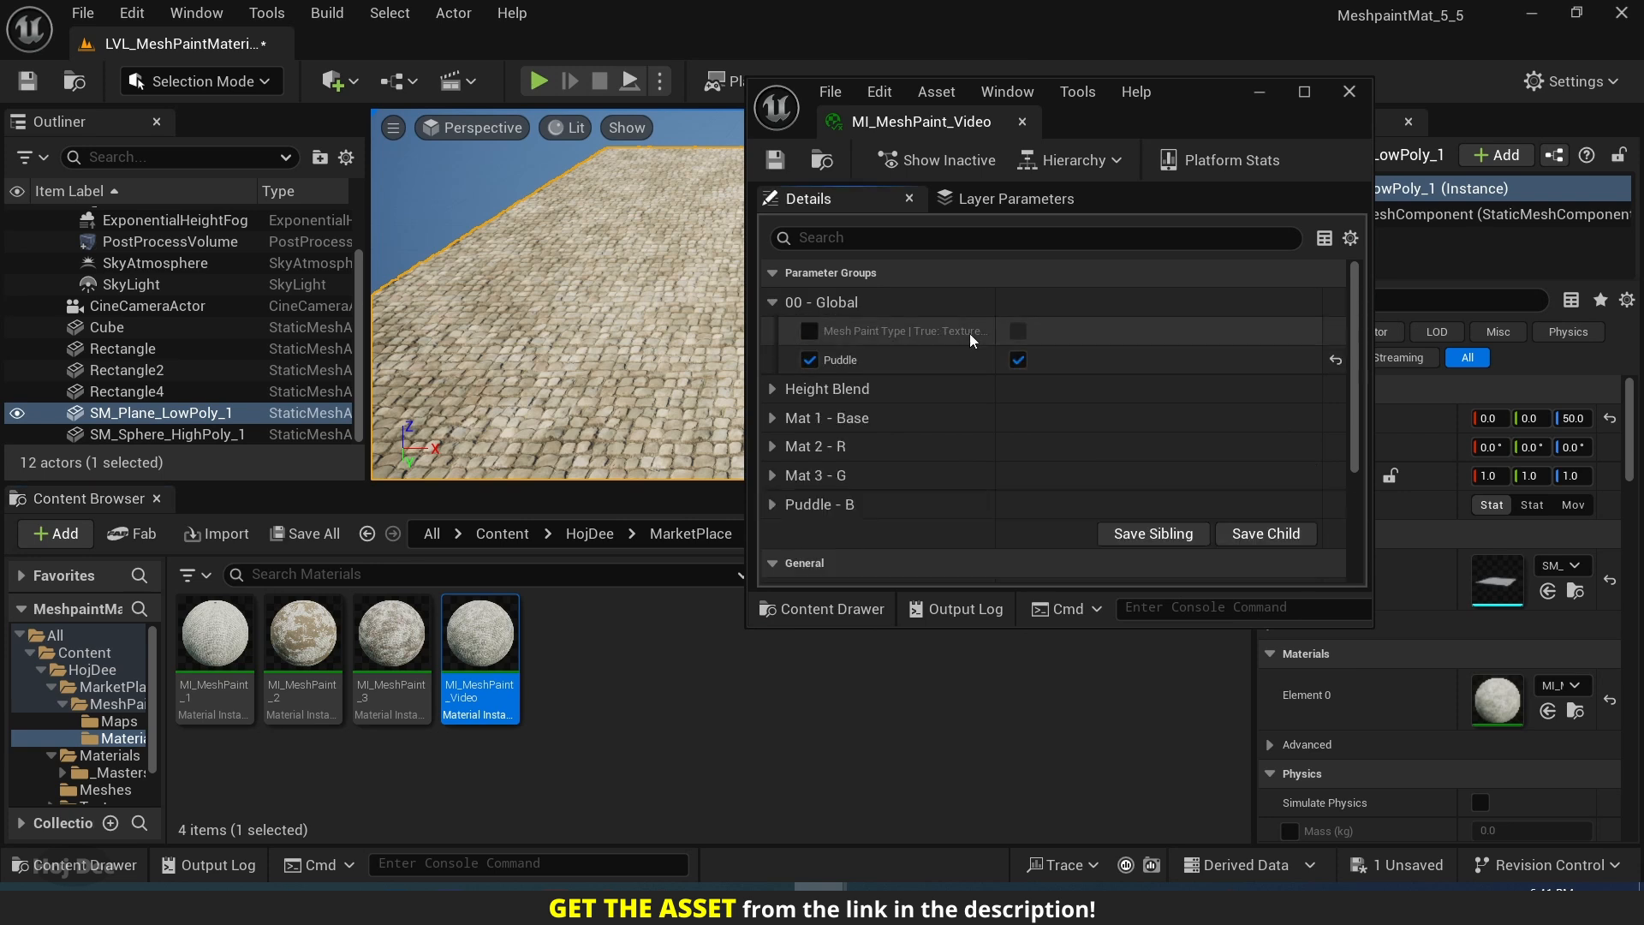
left_click_drag(996, 327, 1132, 326)
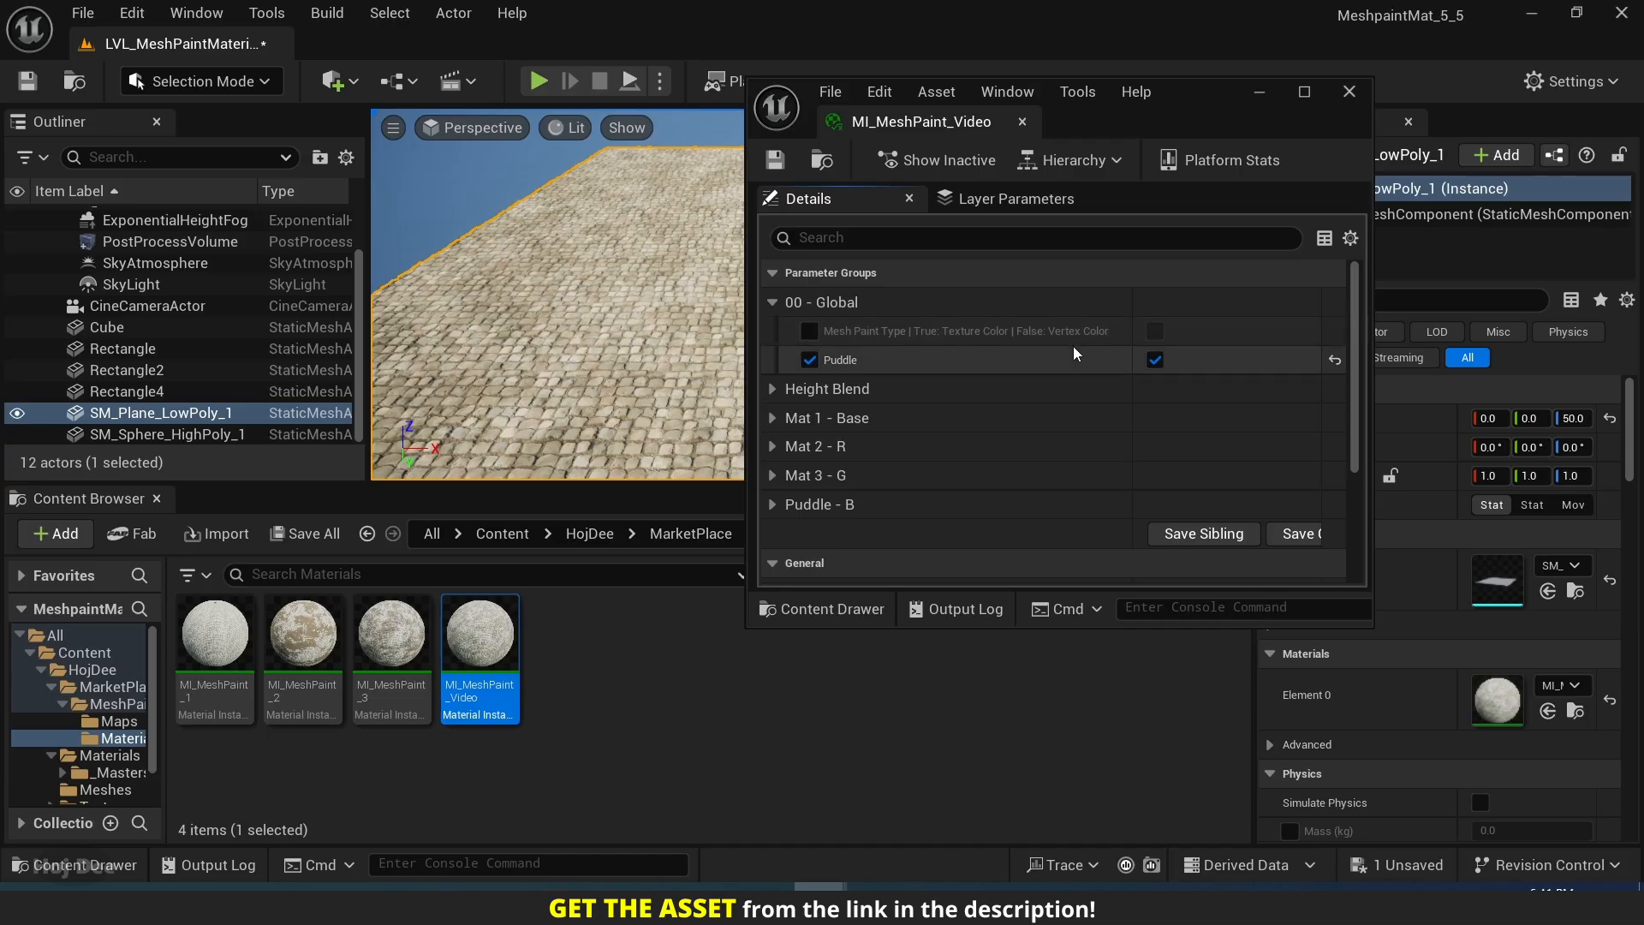
left_click(809, 332)
left_click(1156, 330)
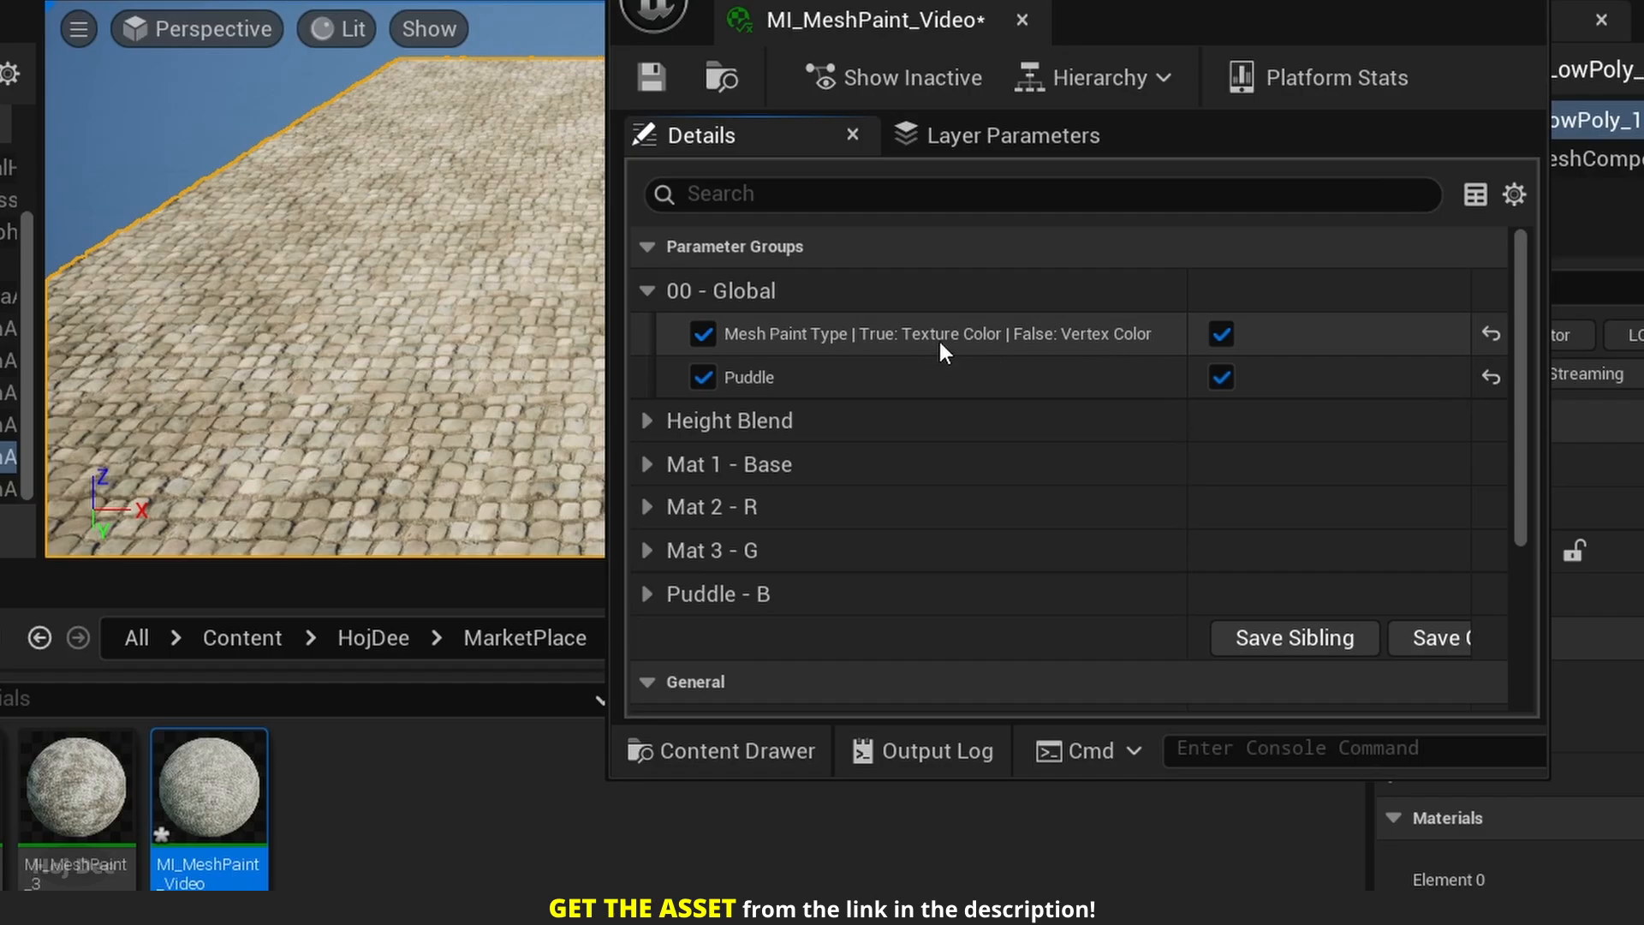
left_click(654, 80)
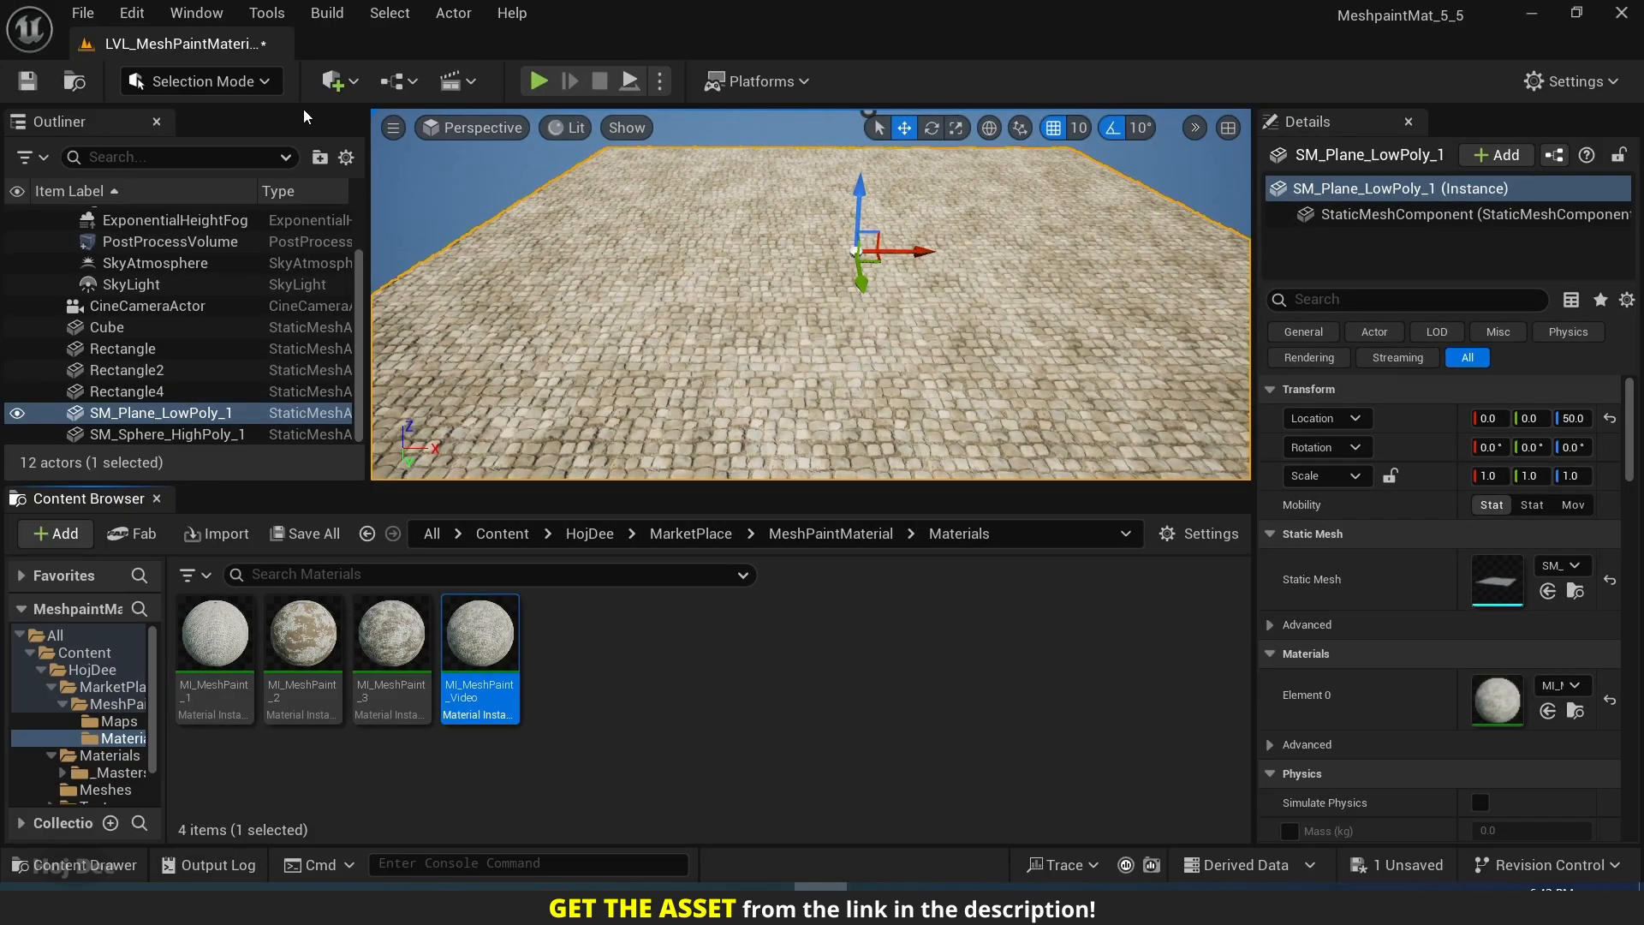
Switch to Mesh Paint mode and add a texture color mesh paint texture to the low-poly plane, cancelling the pending autosave.
left_click(203, 80)
left_click(241, 188)
left_click_drag(487, 486, 489, 801)
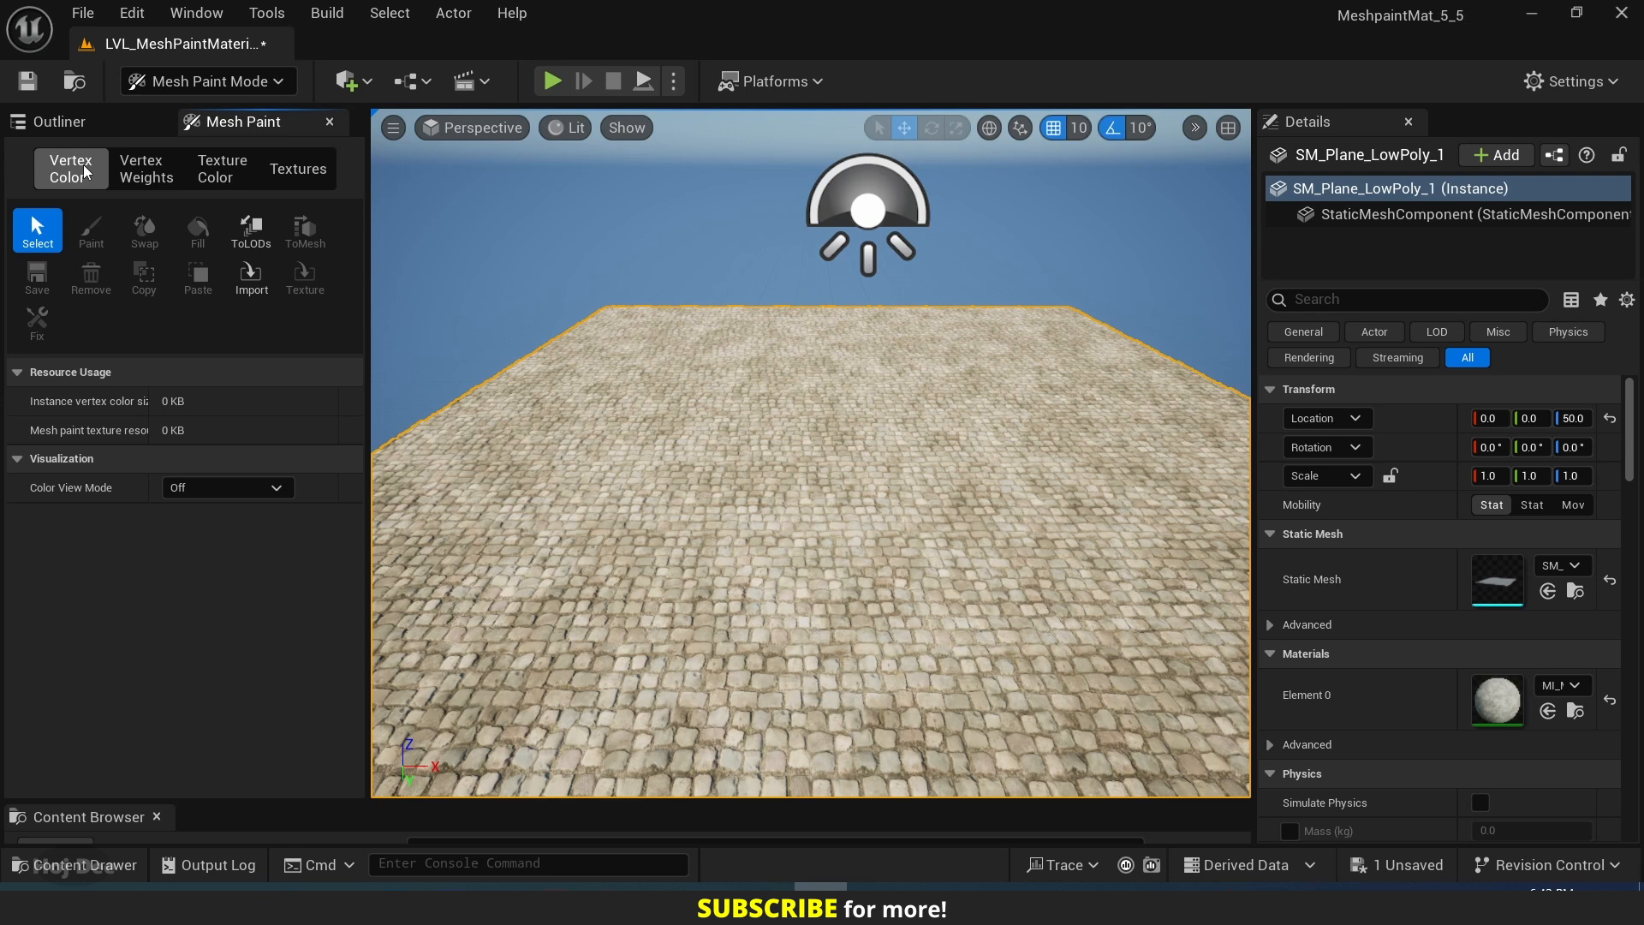
left_click(225, 176)
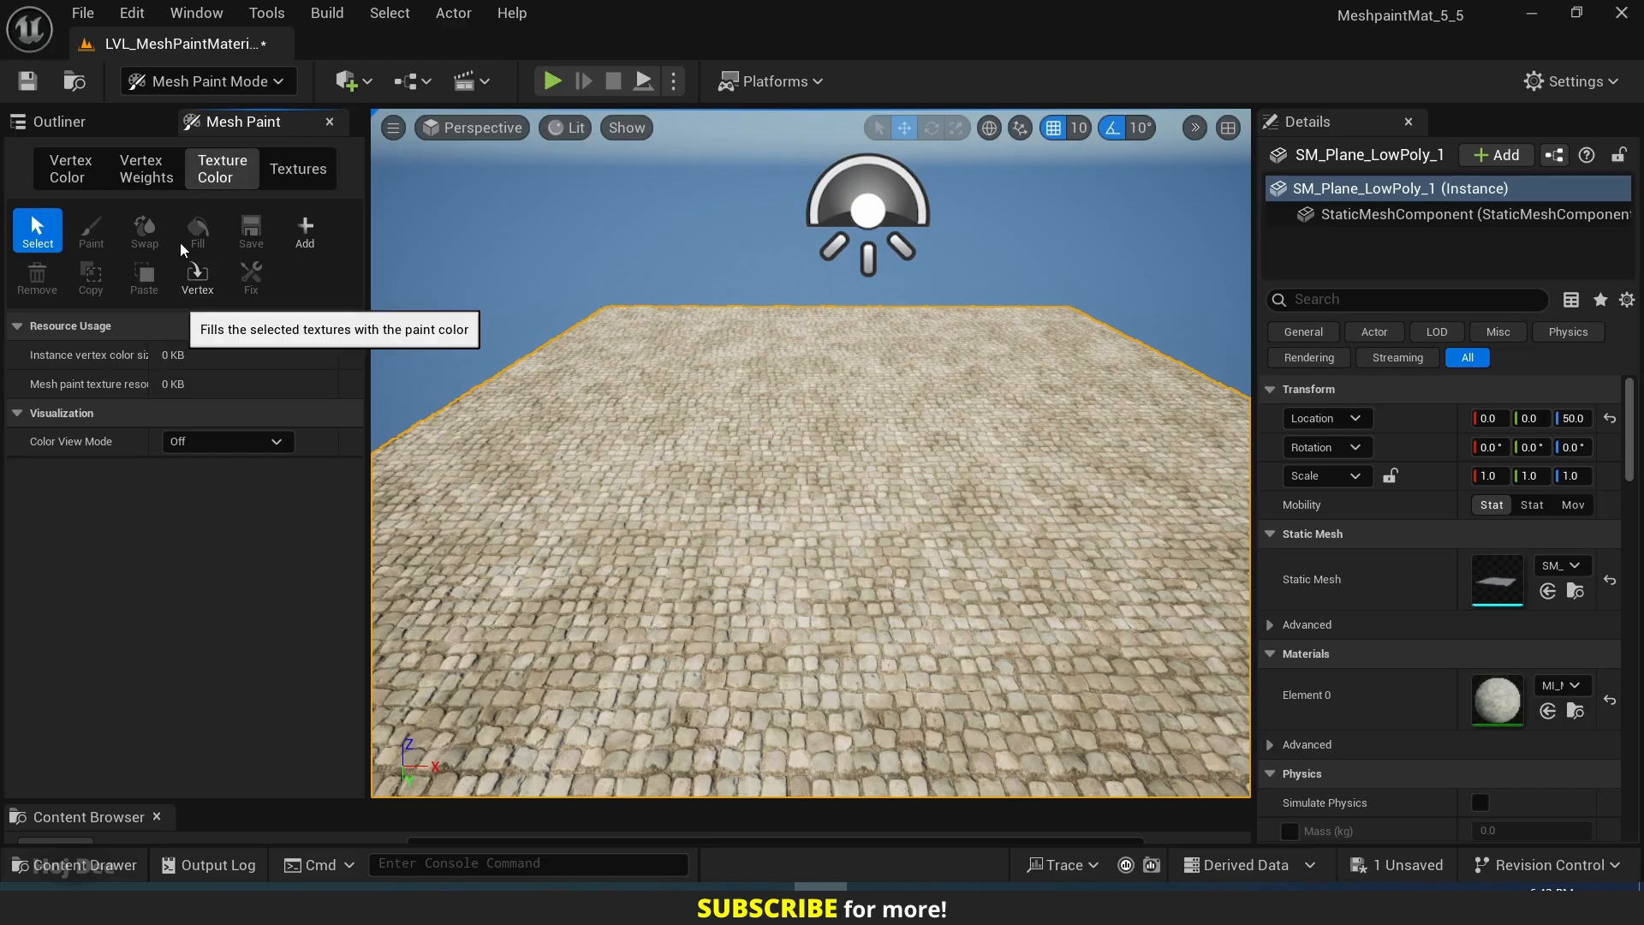
left_click(305, 231)
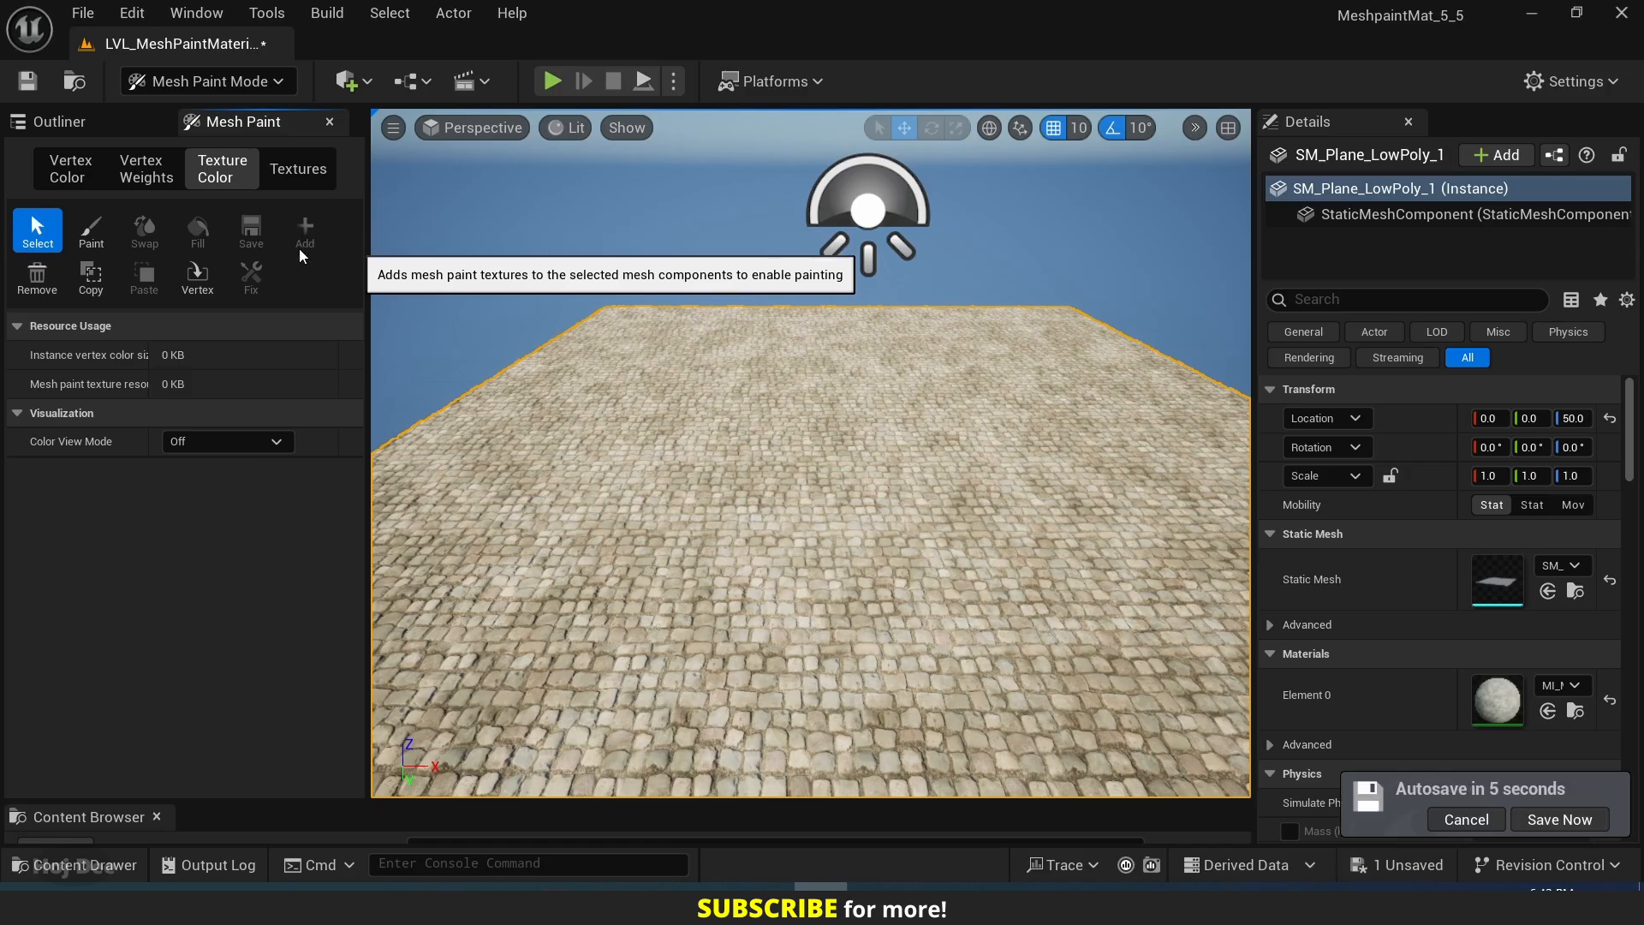
left_click(1466, 819)
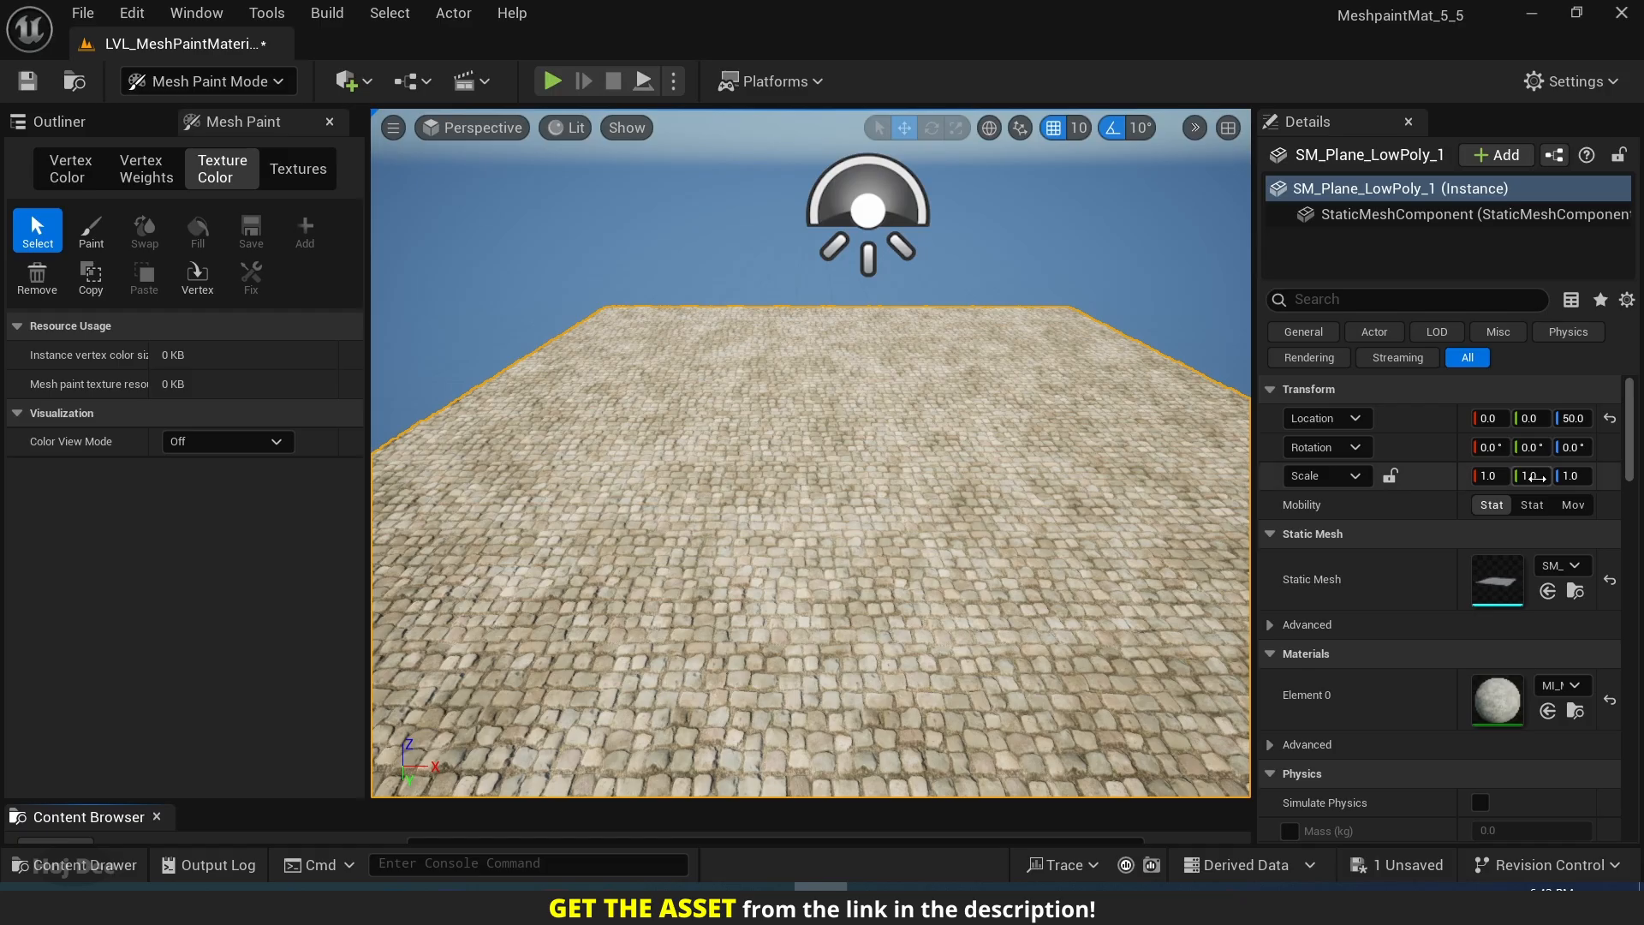
Enable the overrides for mesh paint texture coordinate index and texture resolution in the plane's advanced Mesh Painting settings.
scroll(1416, 426, "down", 12)
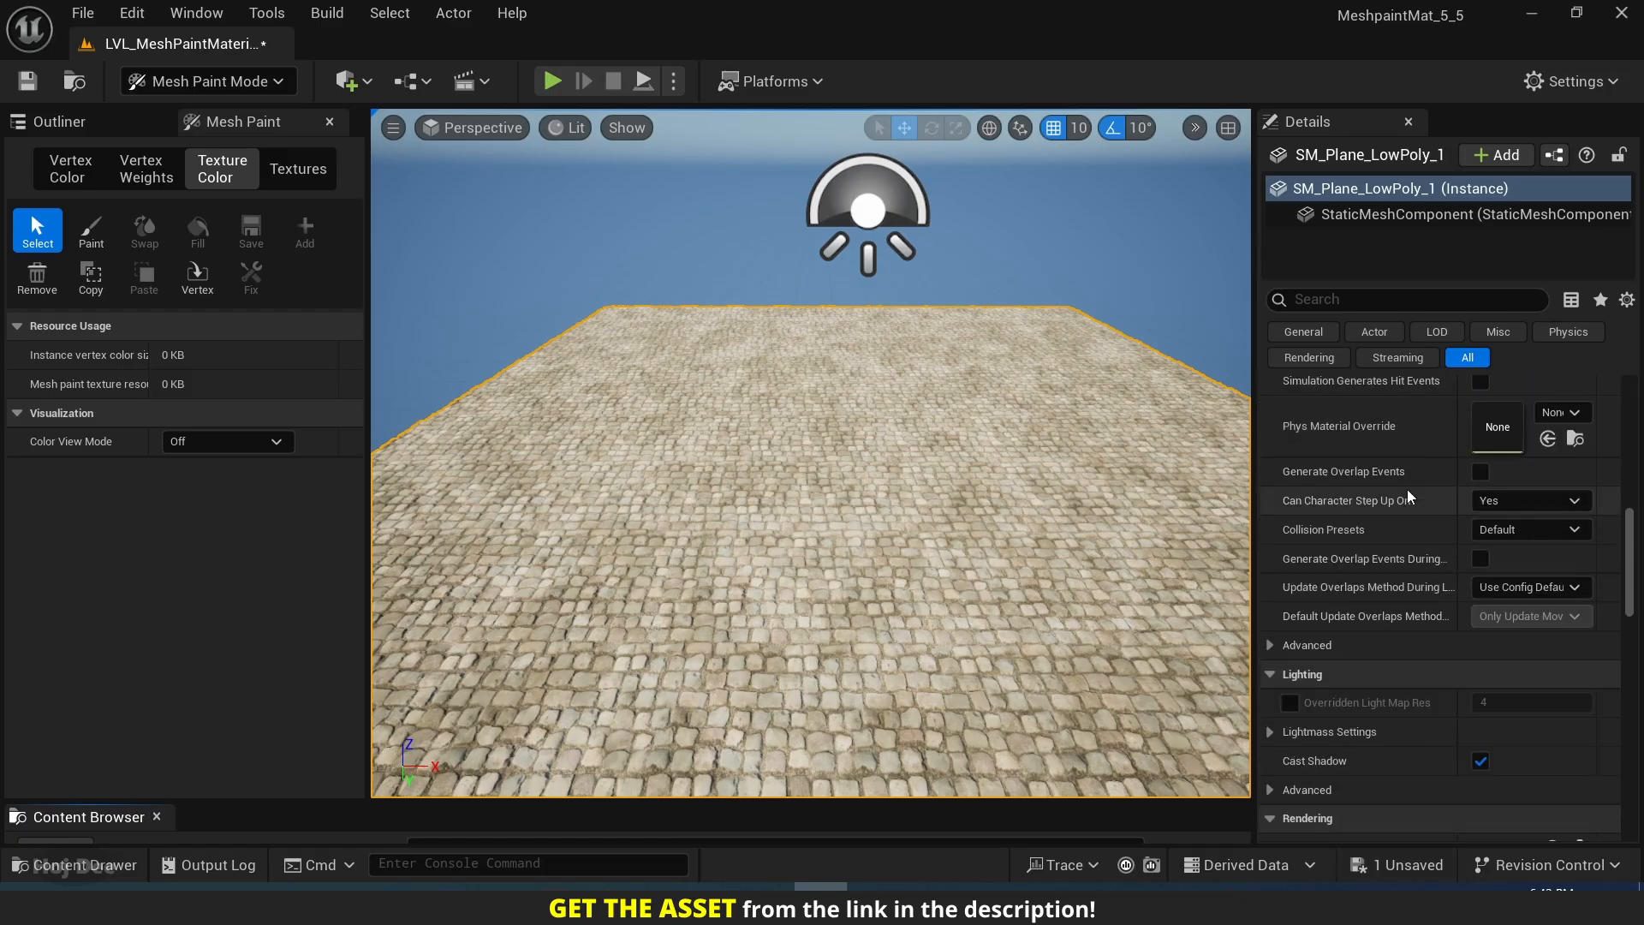
scroll(1408, 497, "down", 10)
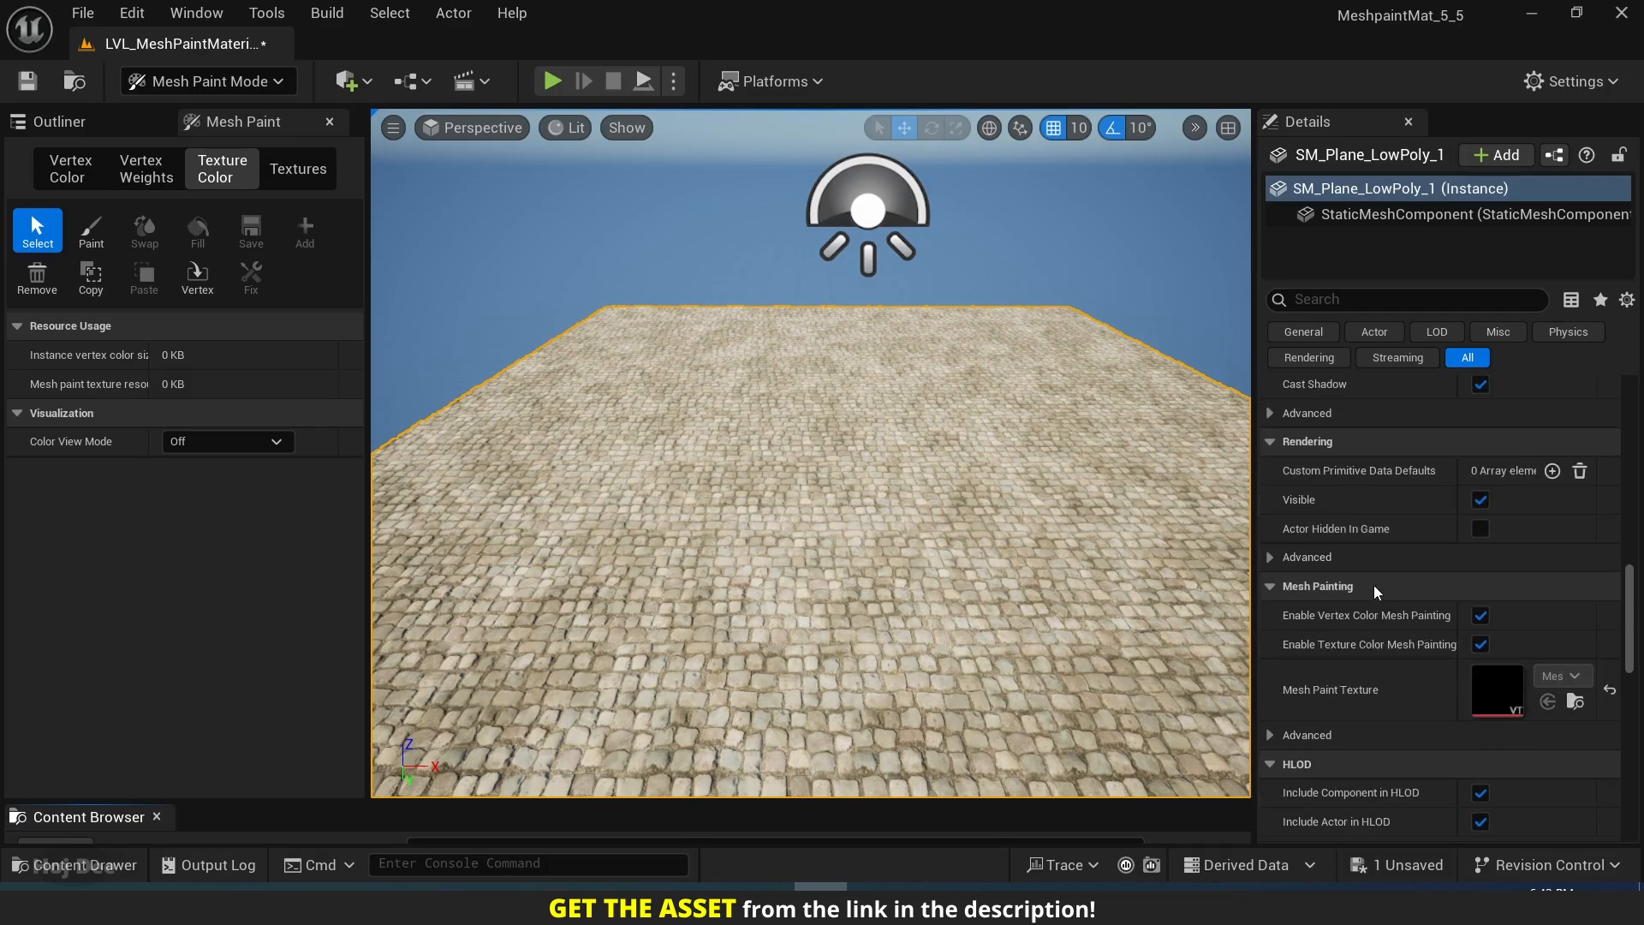
scroll(1374, 586, "down", 2)
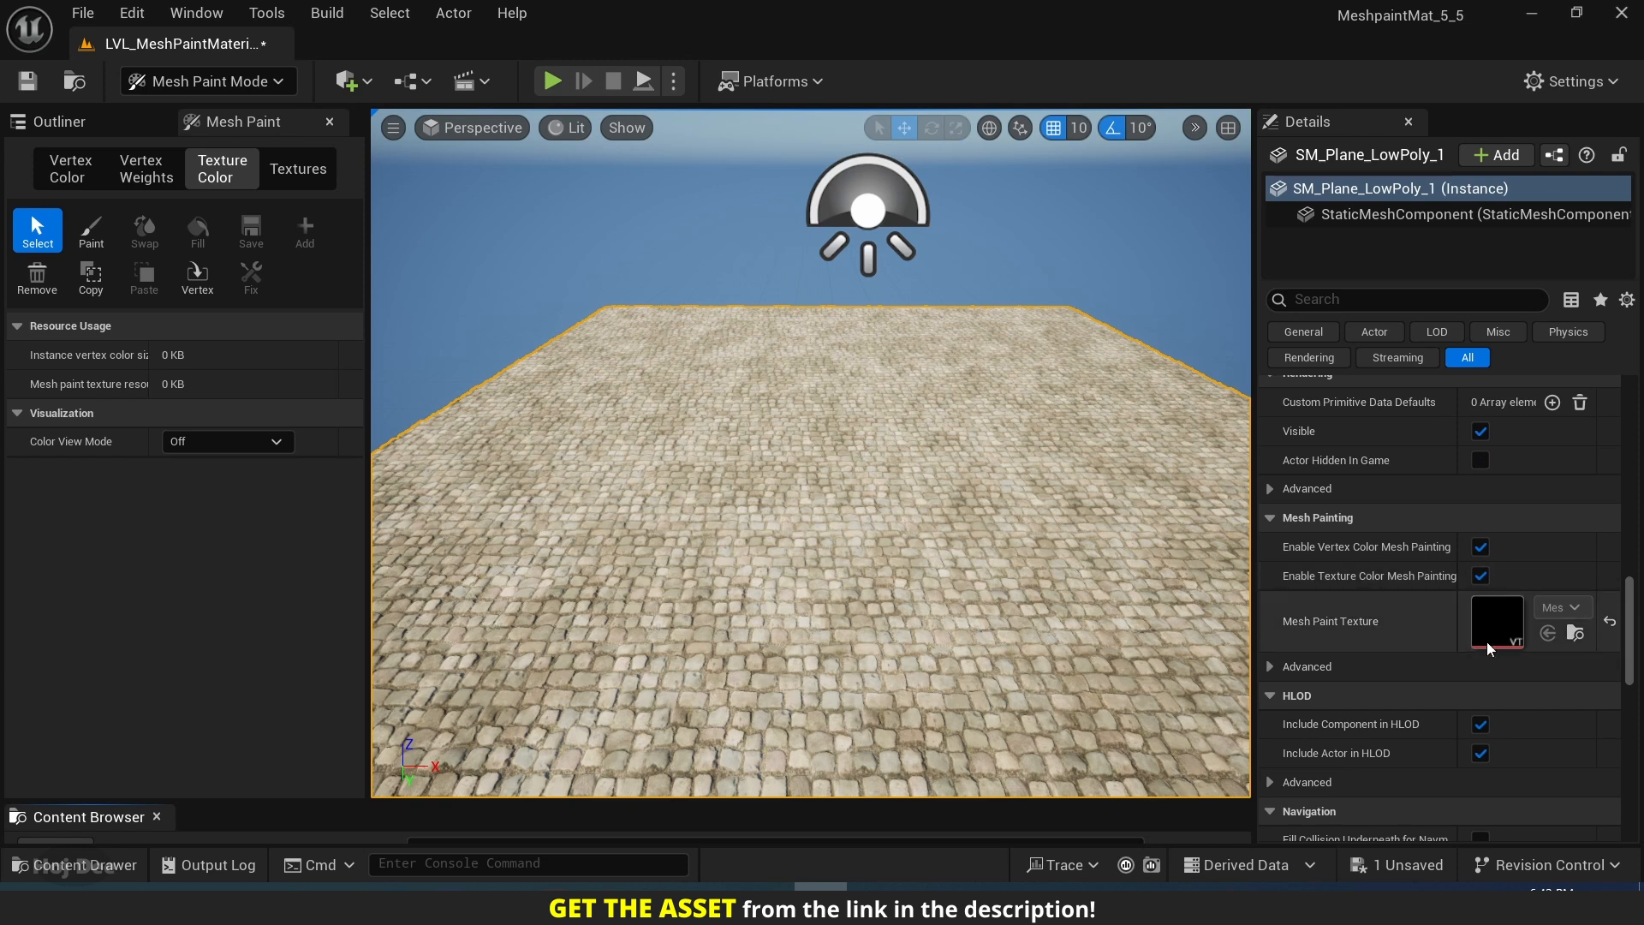
left_click(1270, 668)
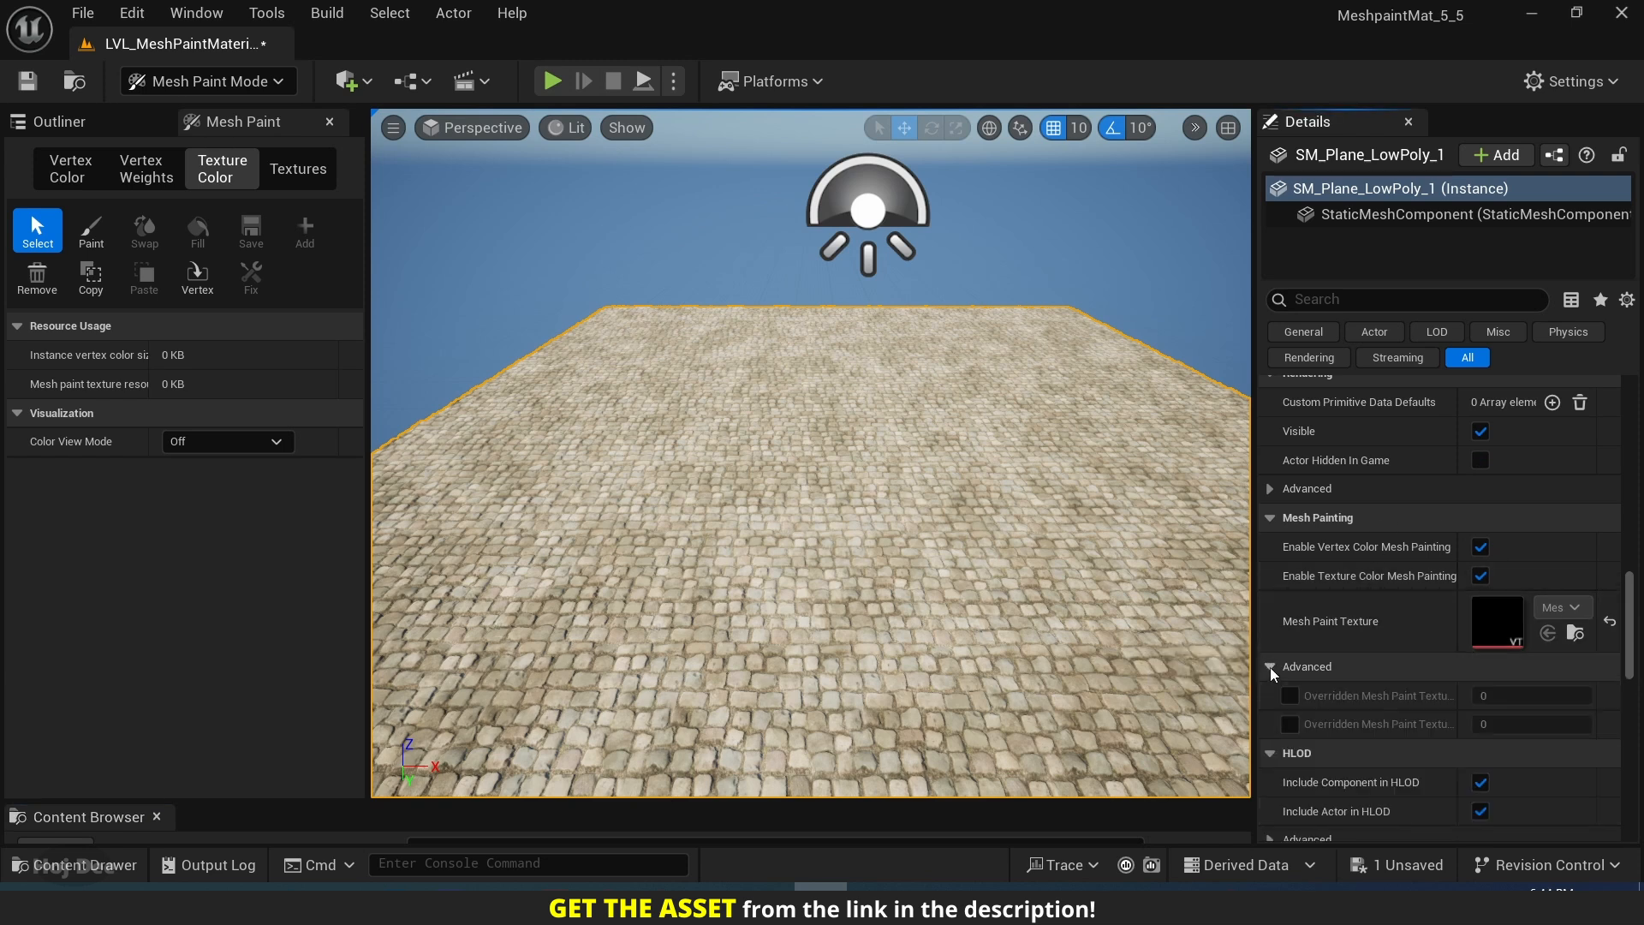
scroll(1284, 668, "down", 2)
left_click(1290, 627)
left_click(1289, 656)
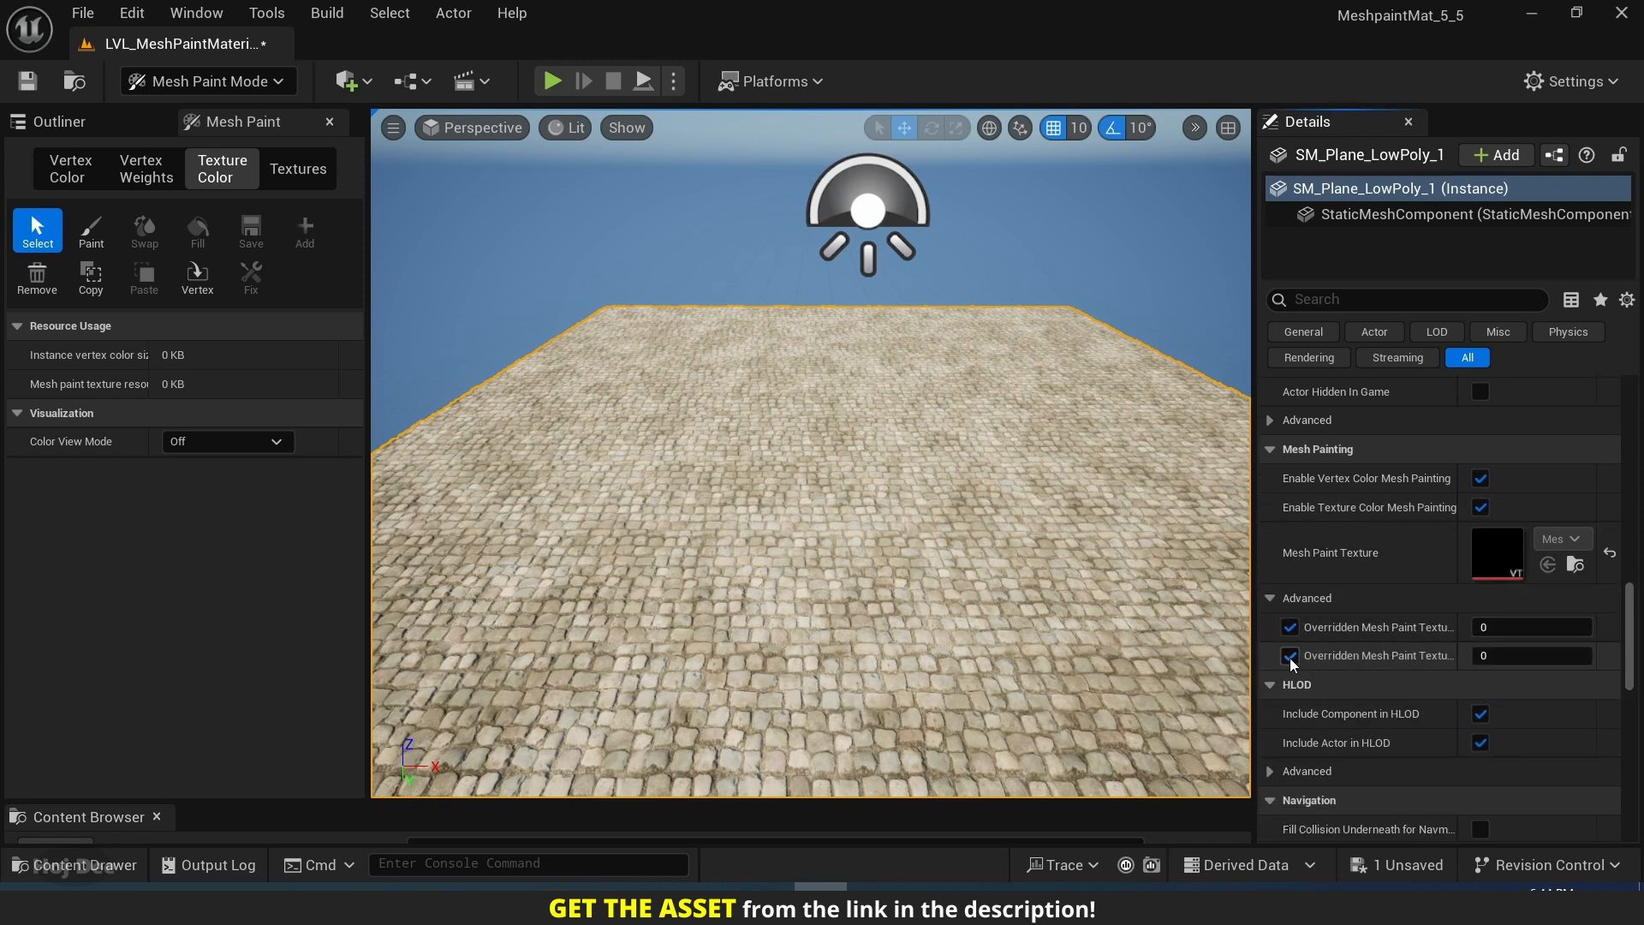
left_click_drag(1456, 639, 1516, 639)
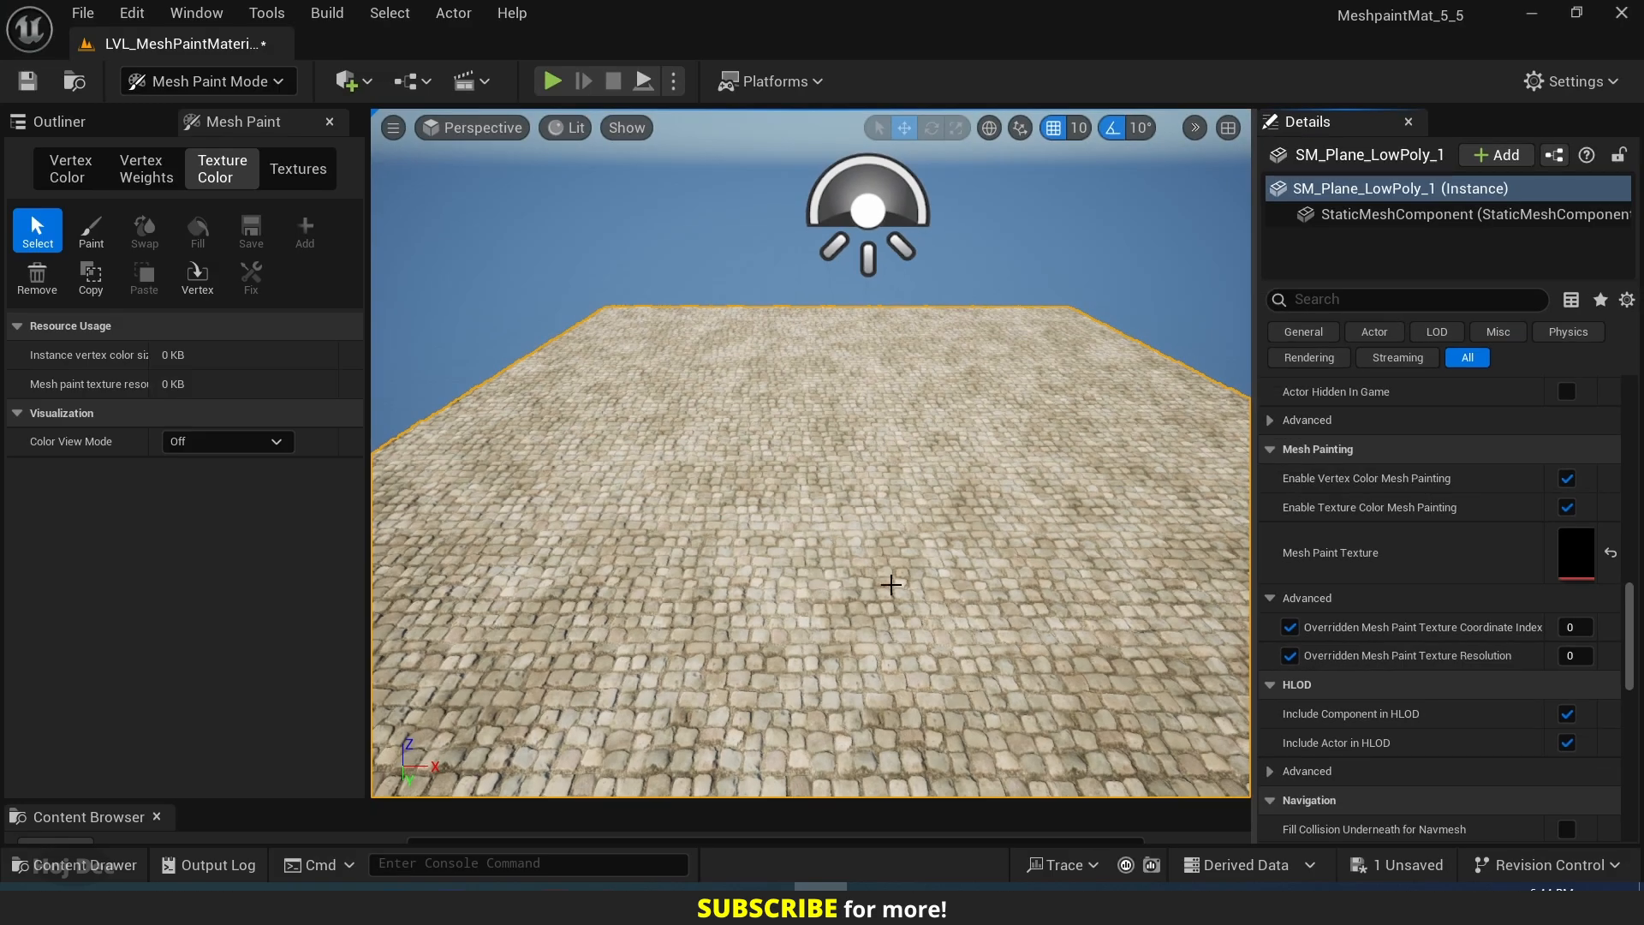
Check the UV channels of the SM_Plane_LowPoly_1 mesh asset and search its details for "mesh paint" settings.
scroll(1471, 548, "up", 3)
scroll(1473, 546, "up", 10)
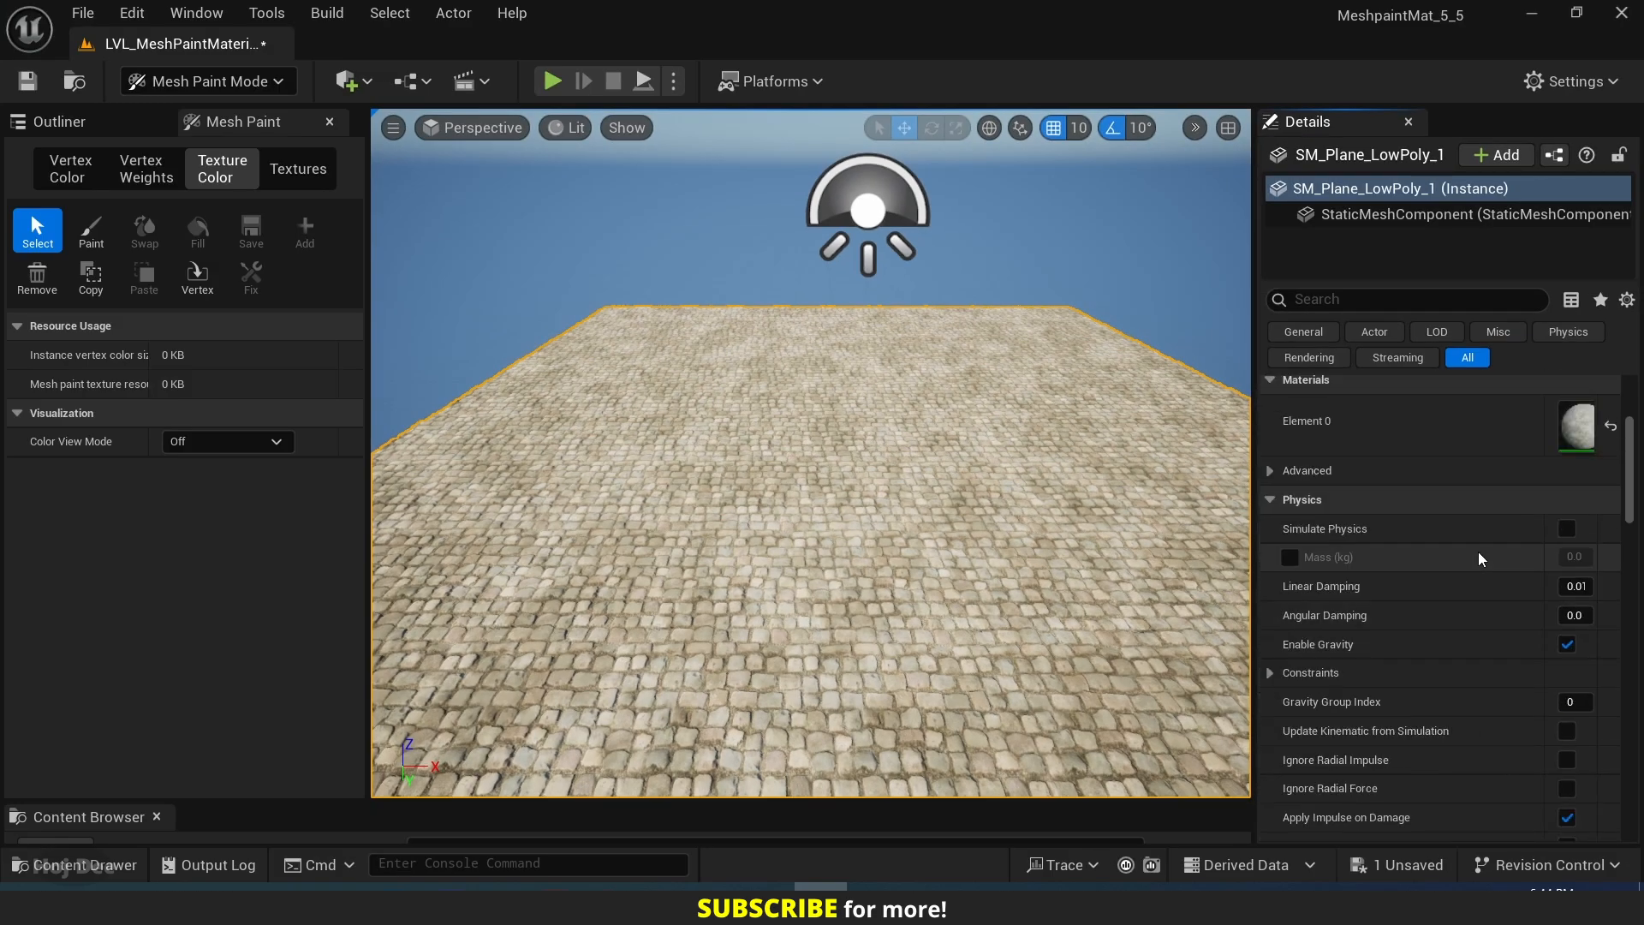
scroll(1514, 545, "up", 2)
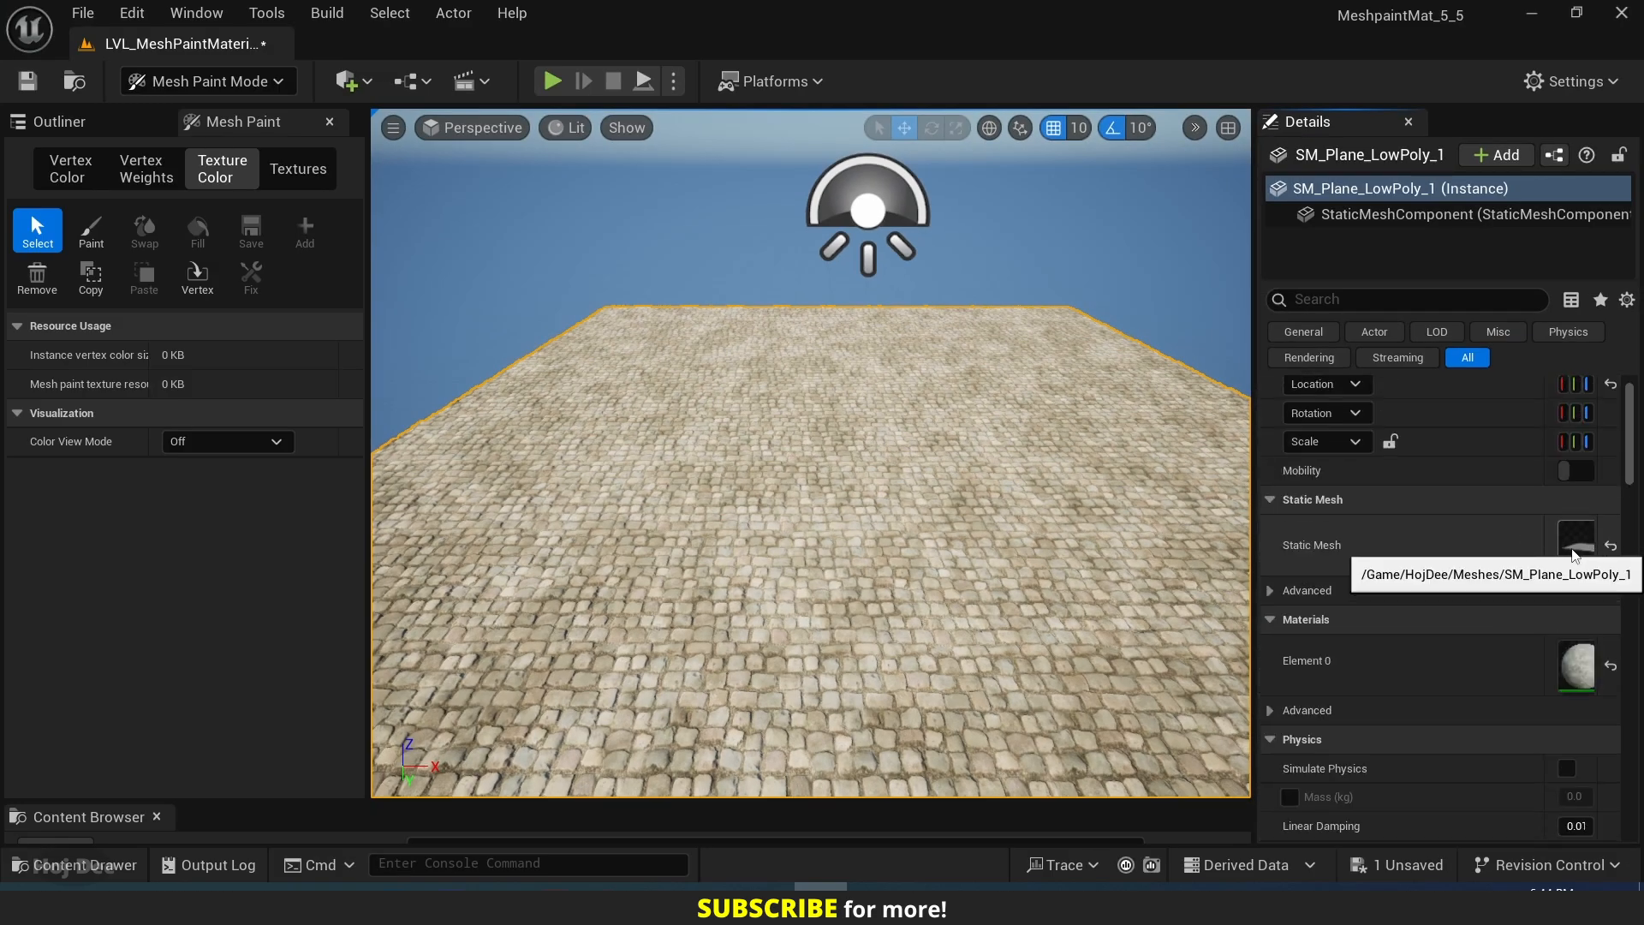
double_click(1571, 548)
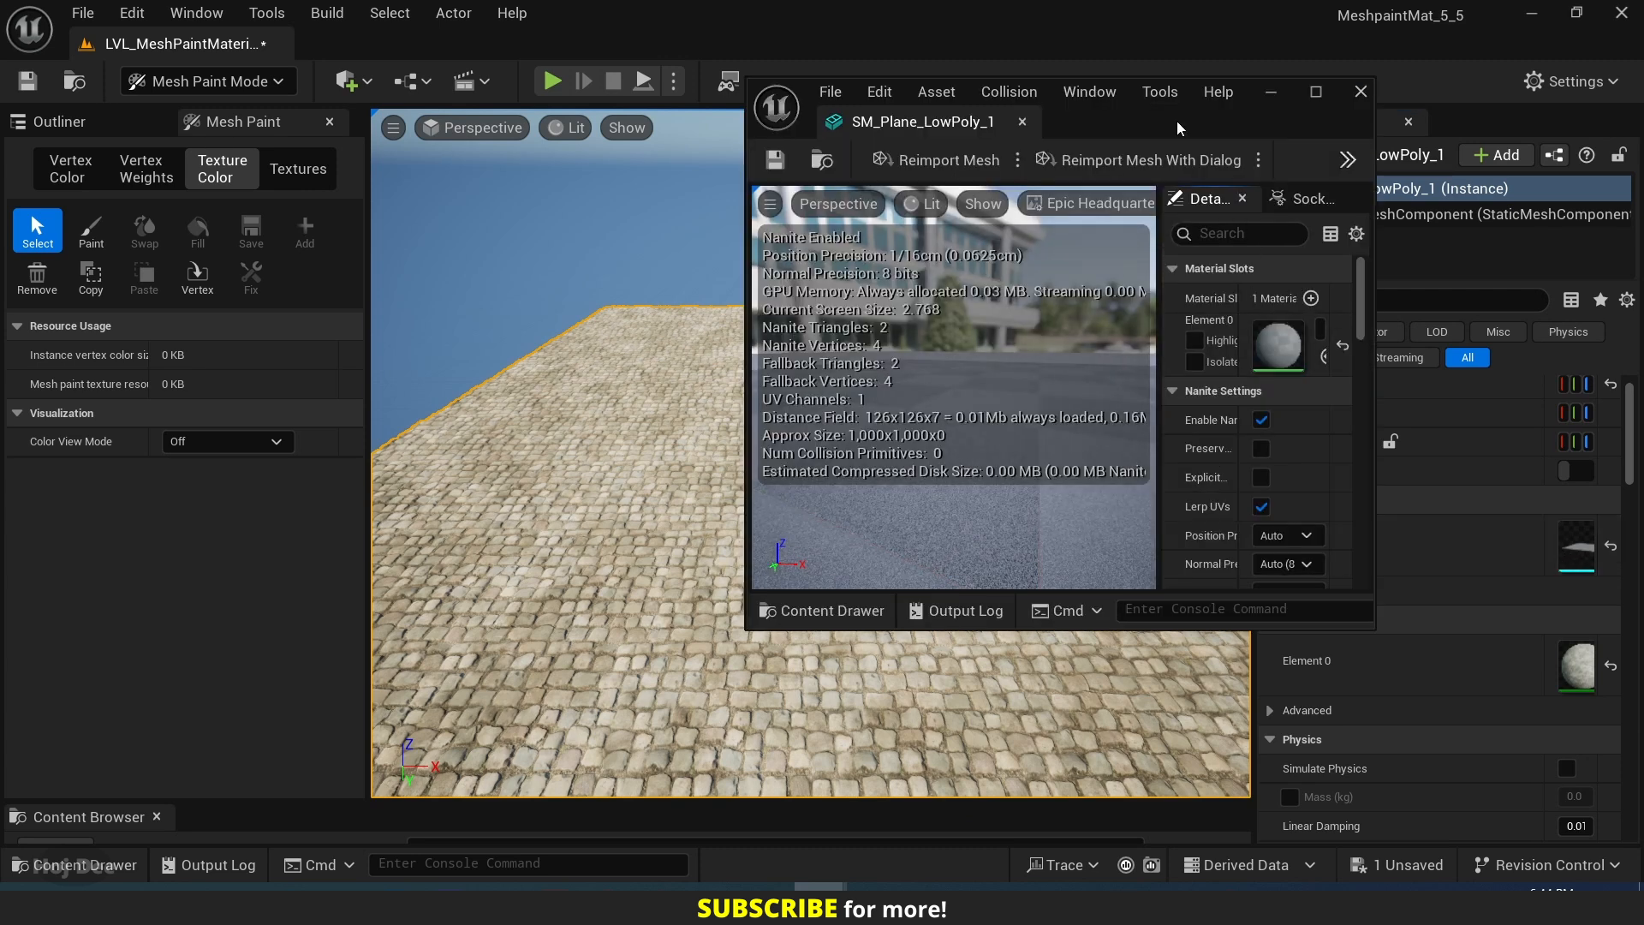
left_click_drag(1176, 120, 835, 19)
left_click(696, 82)
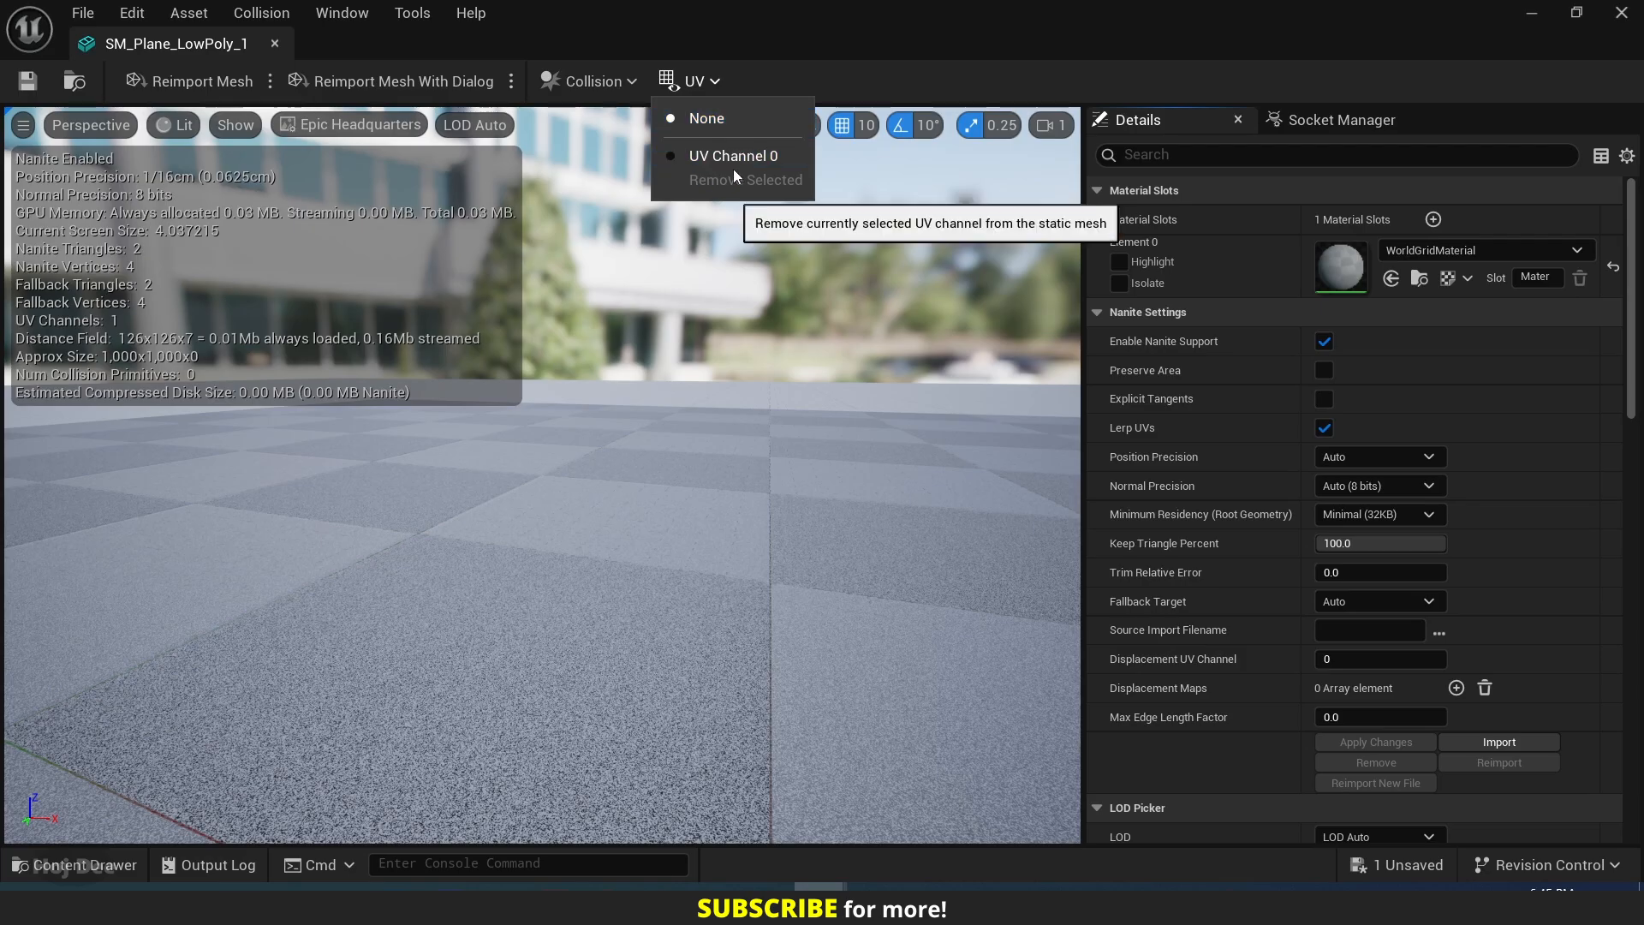
left_click(1272, 154)
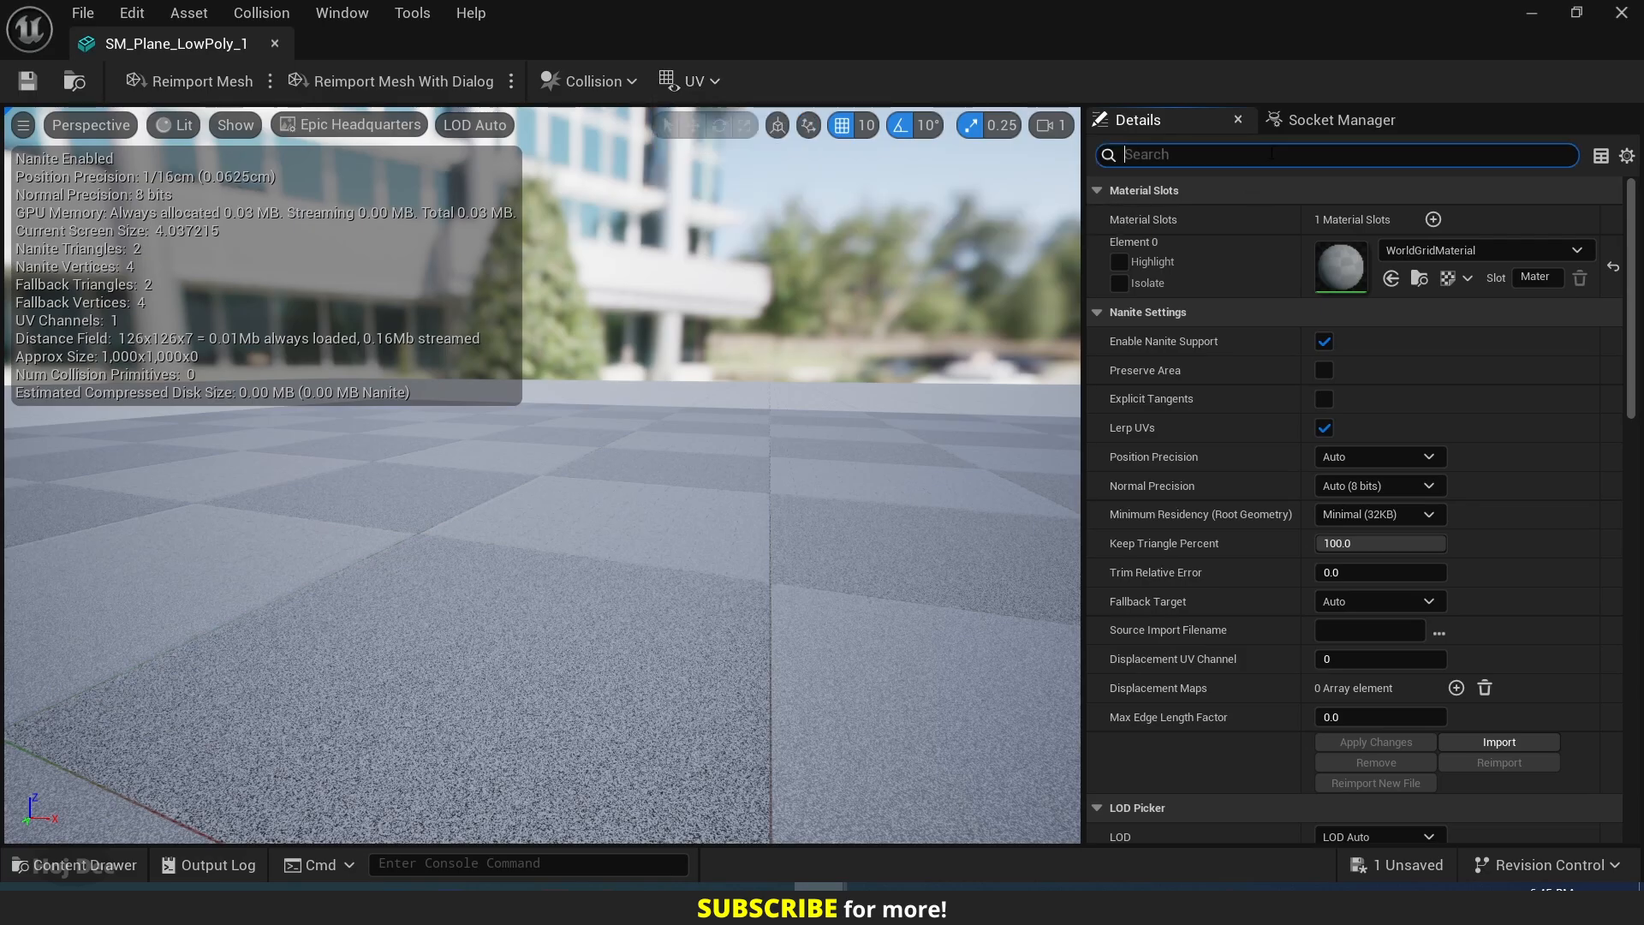
type("m")
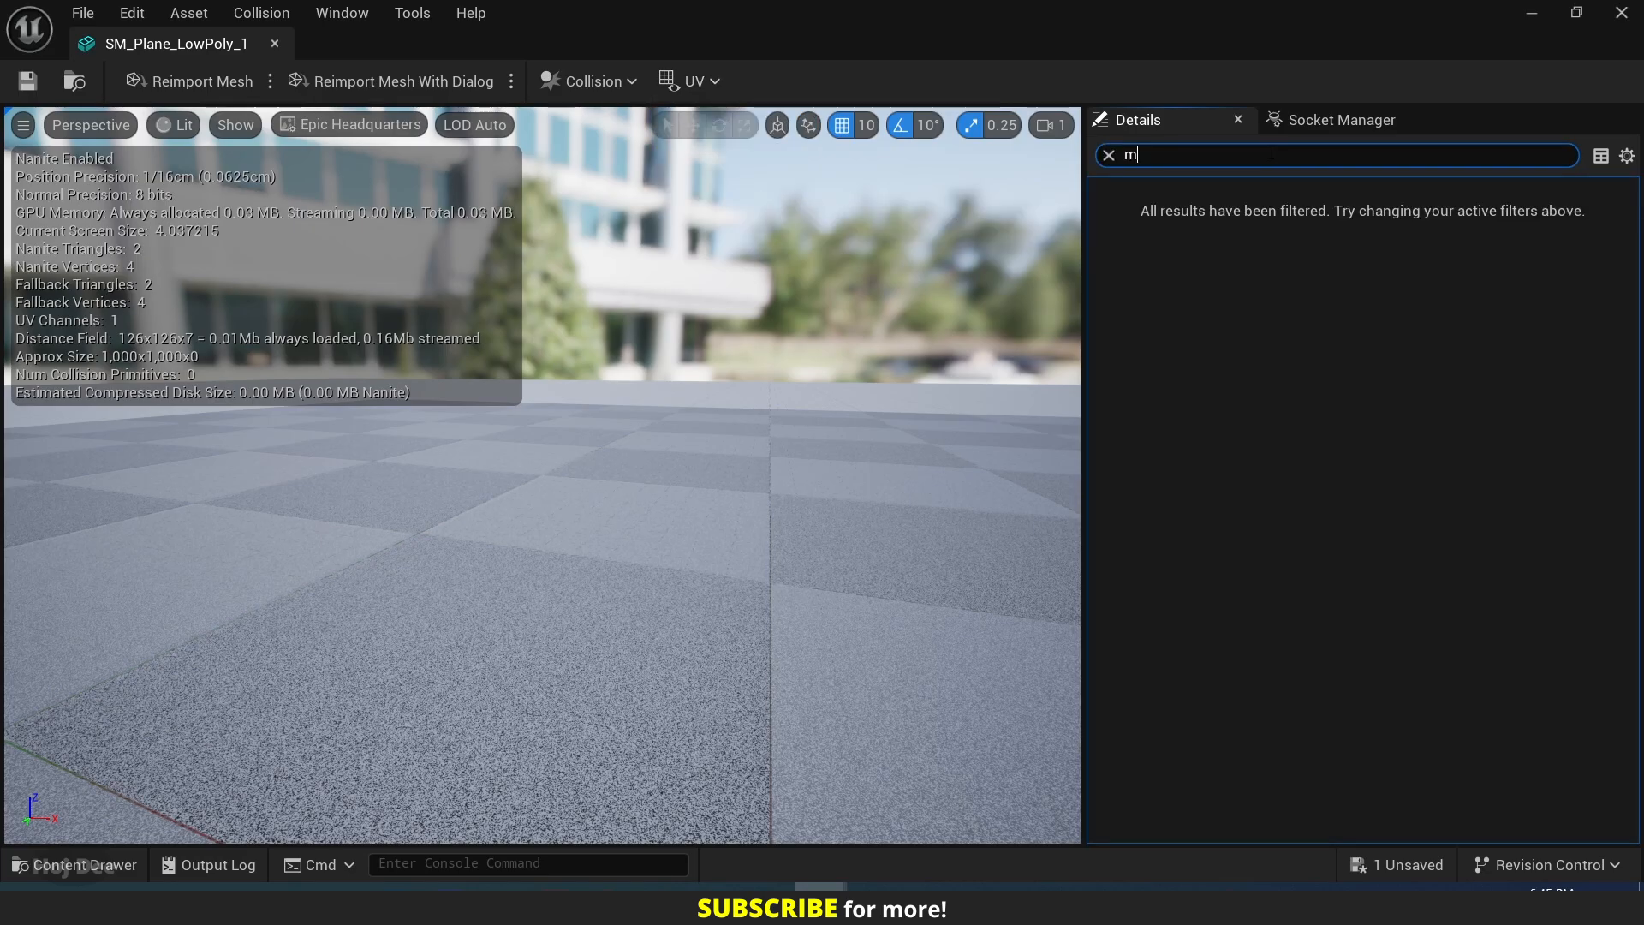
type("esh paint")
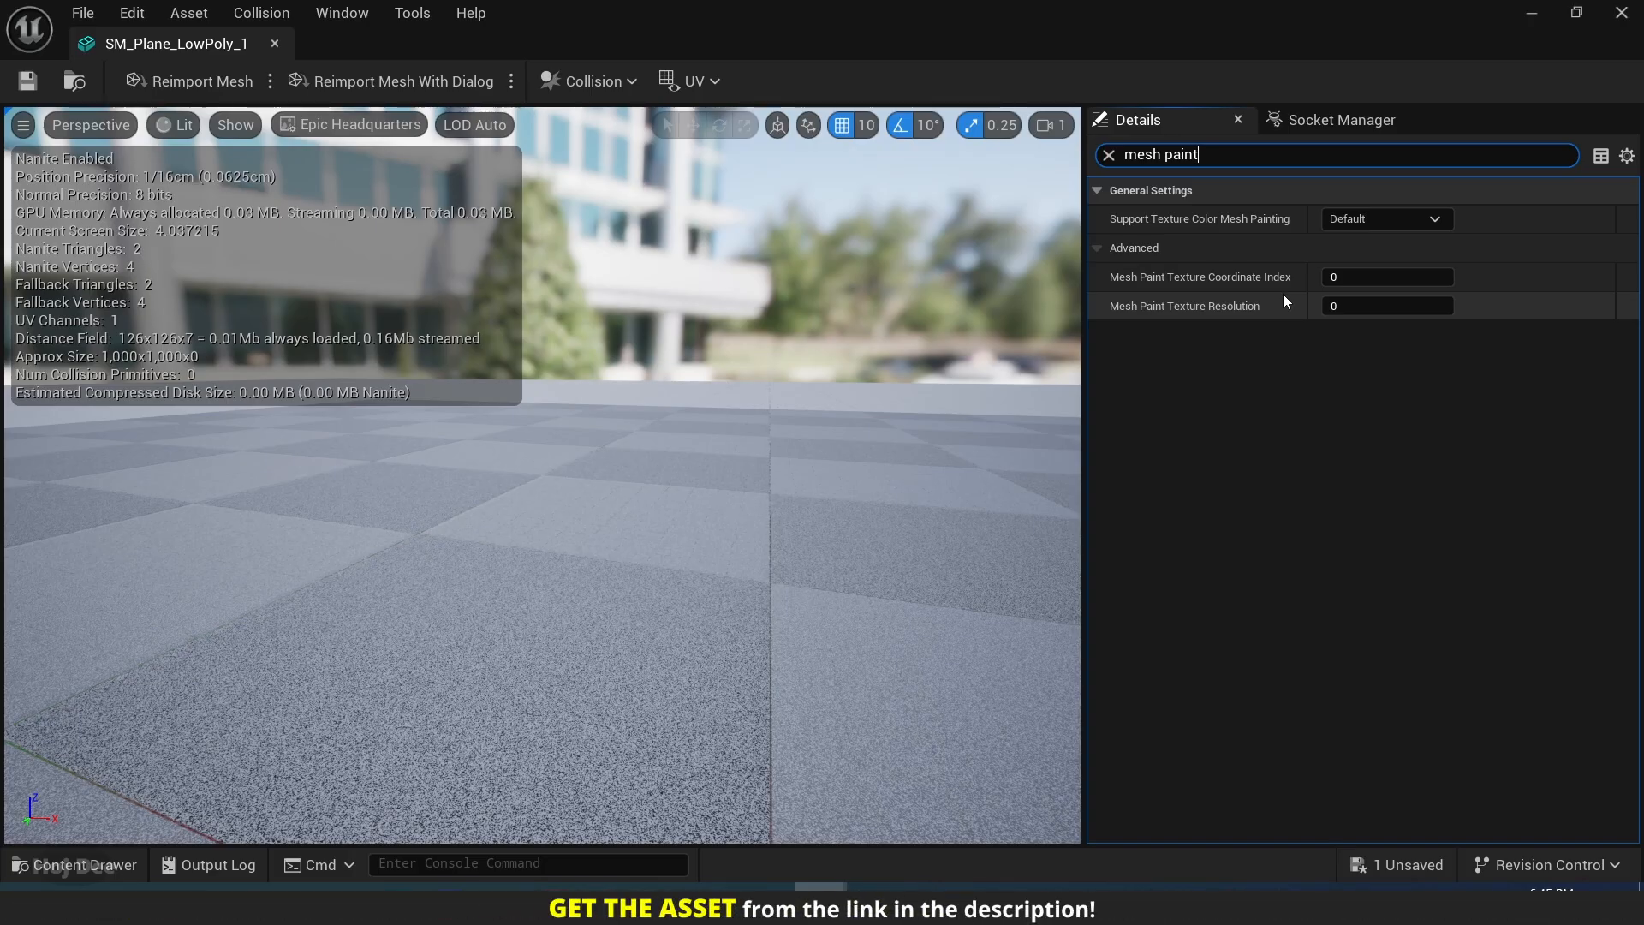
middle_click(219, 48)
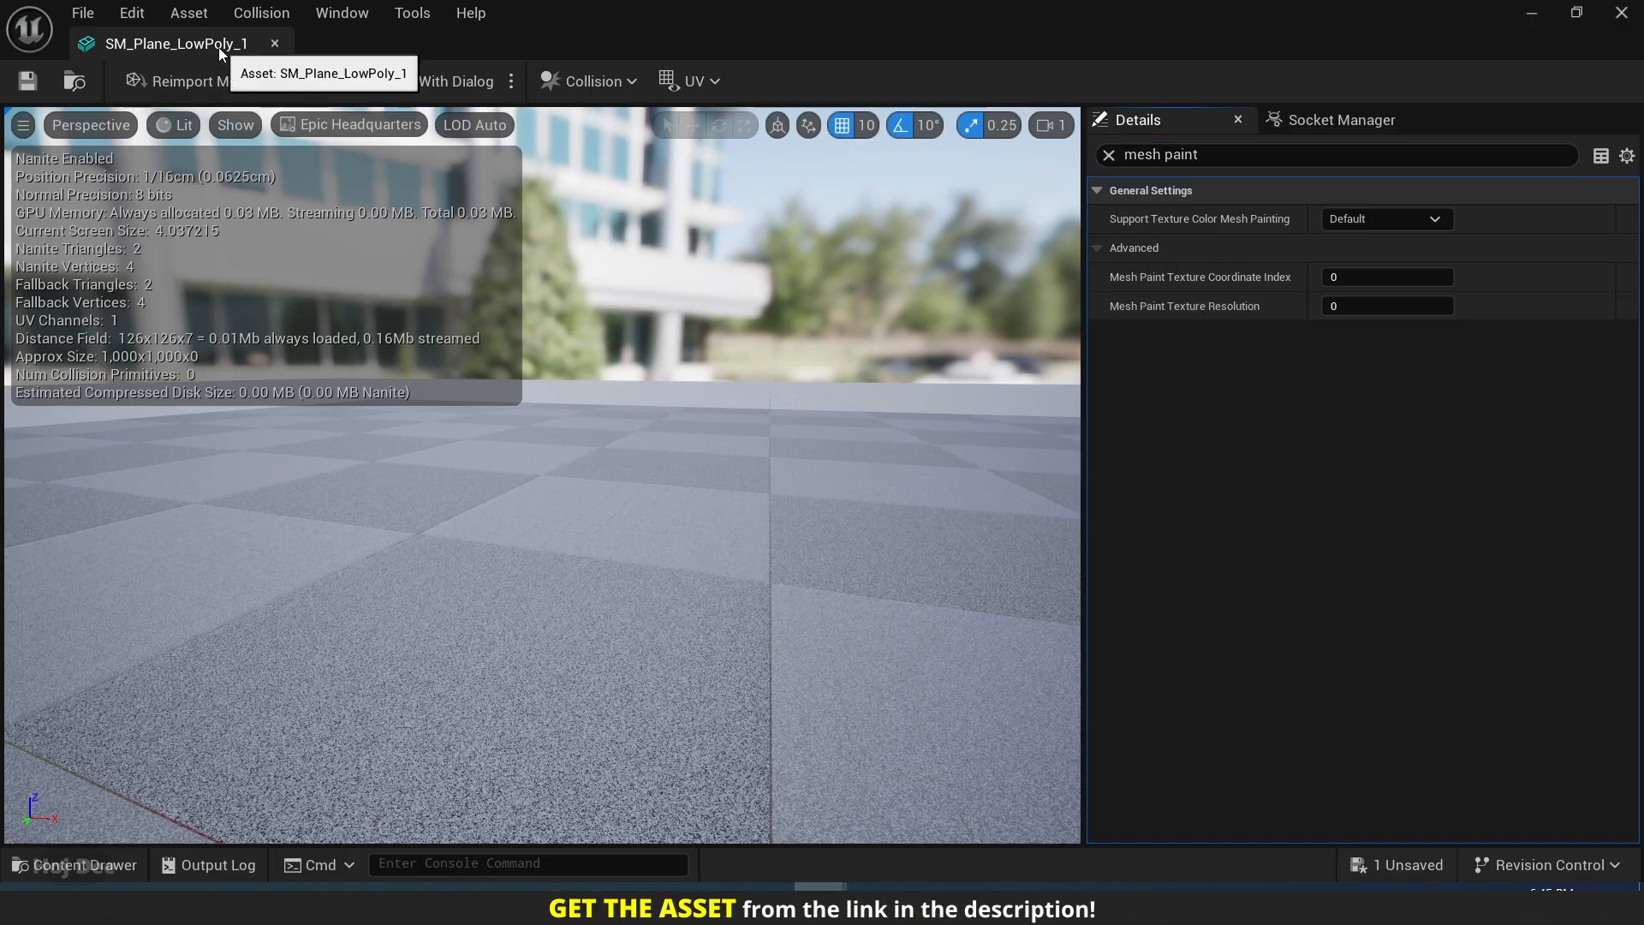
Set the plane's overridden mesh paint texture resolution to 256.
scroll(1383, 555, "down", 5)
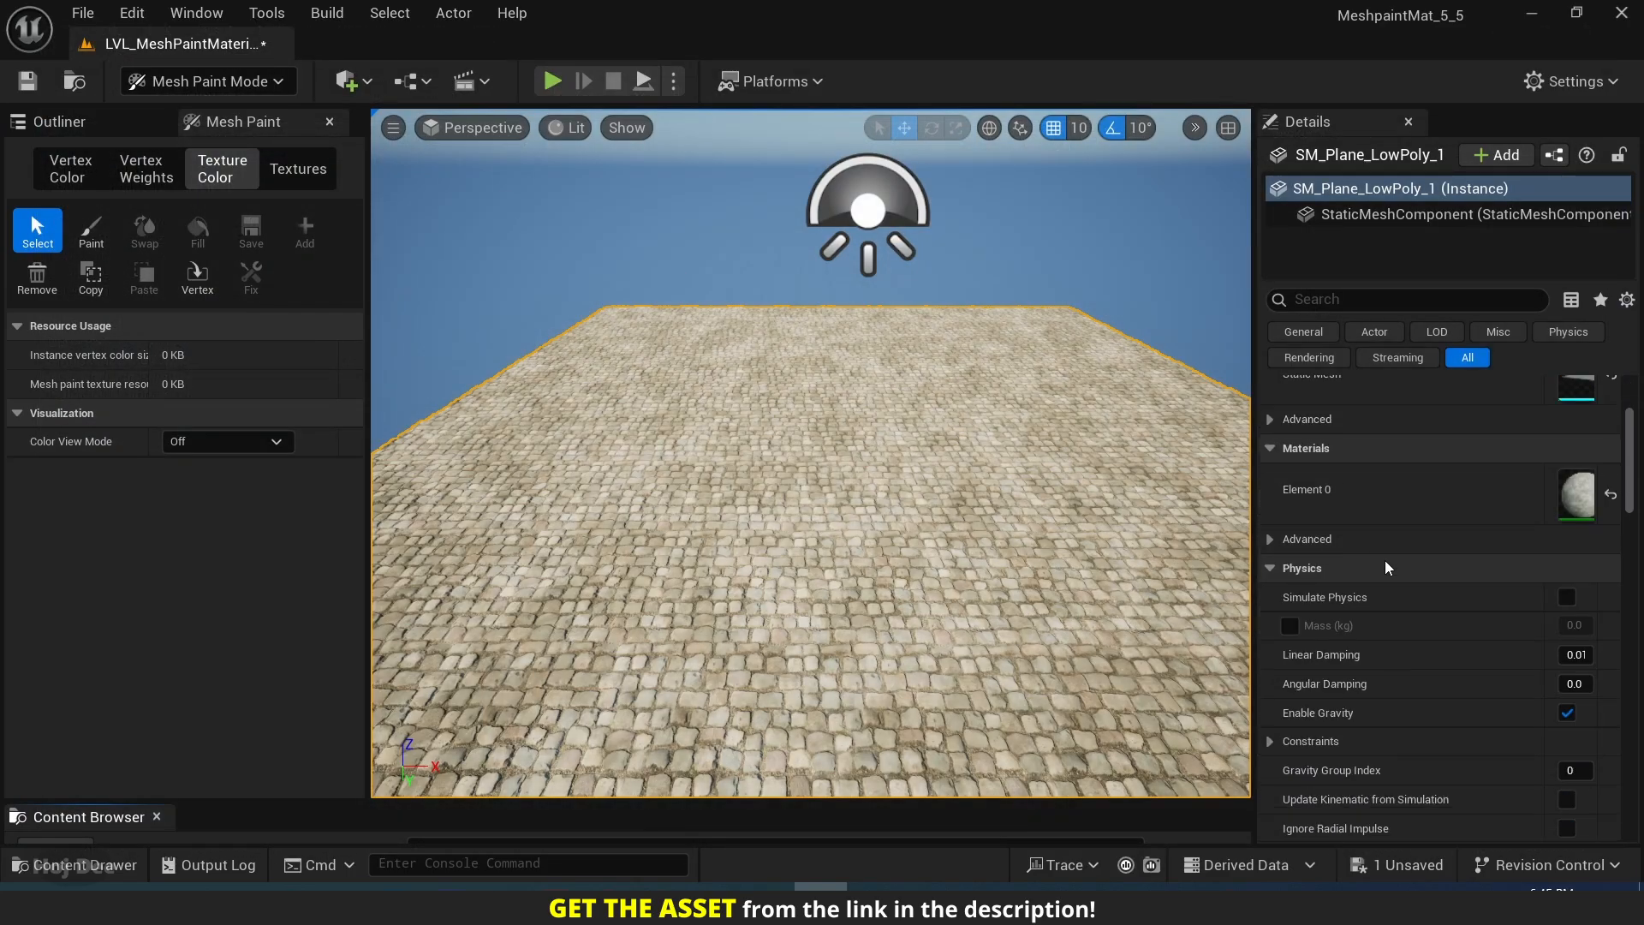
scroll(1387, 563, "down", 10)
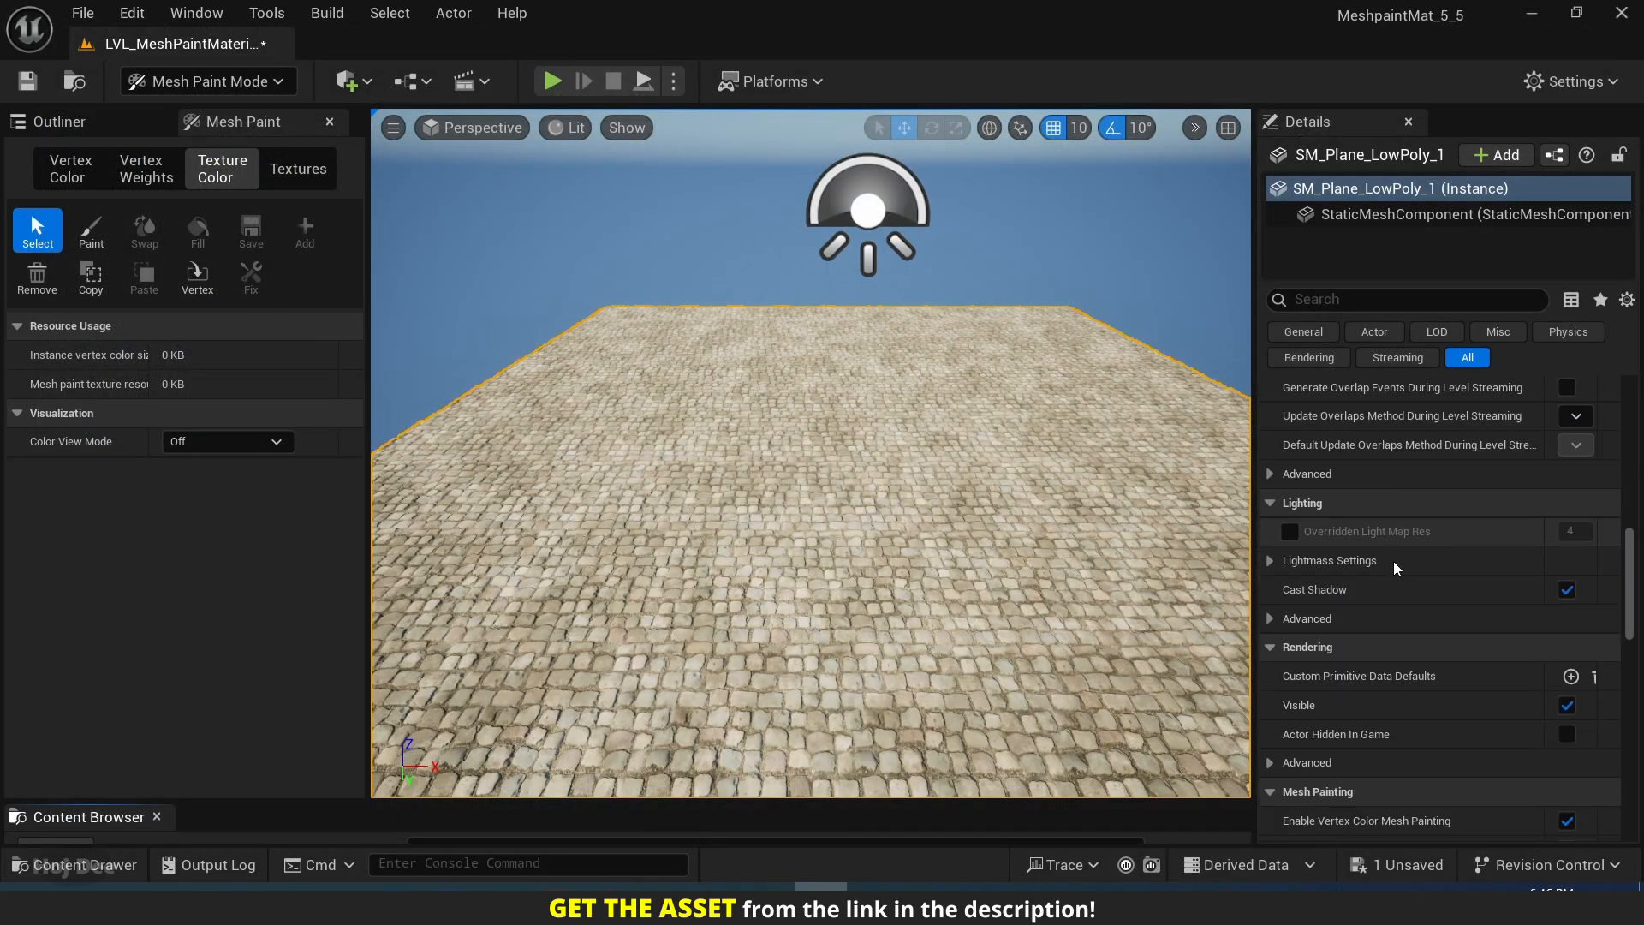
scroll(1403, 567, "down", 4)
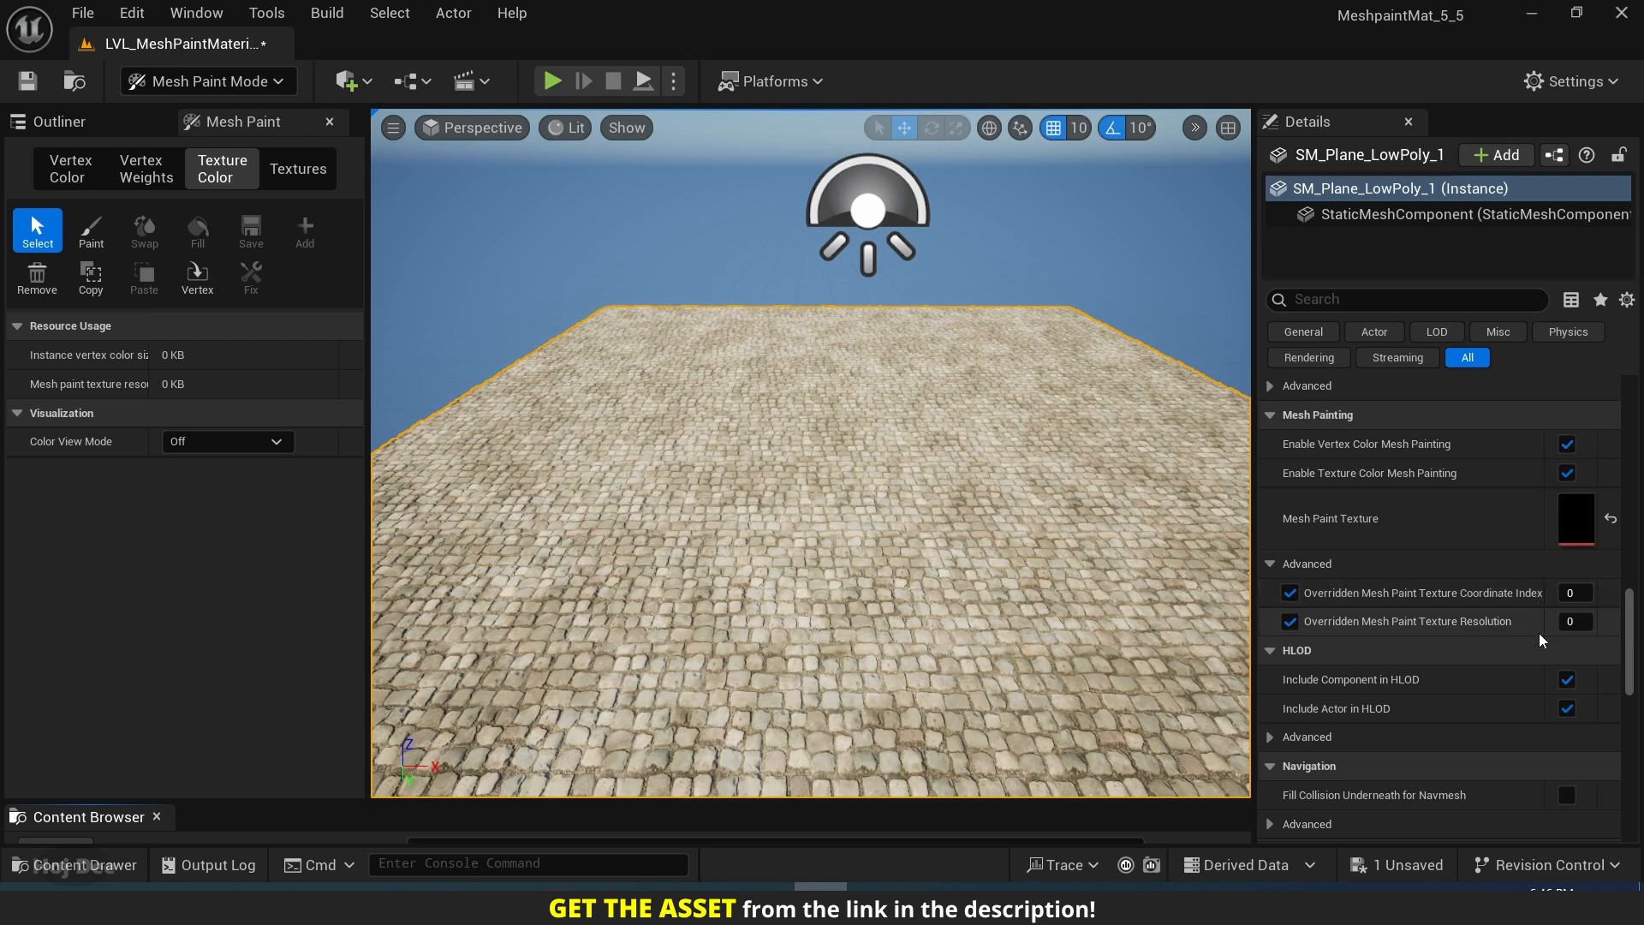
left_click(1576, 622)
type("2")
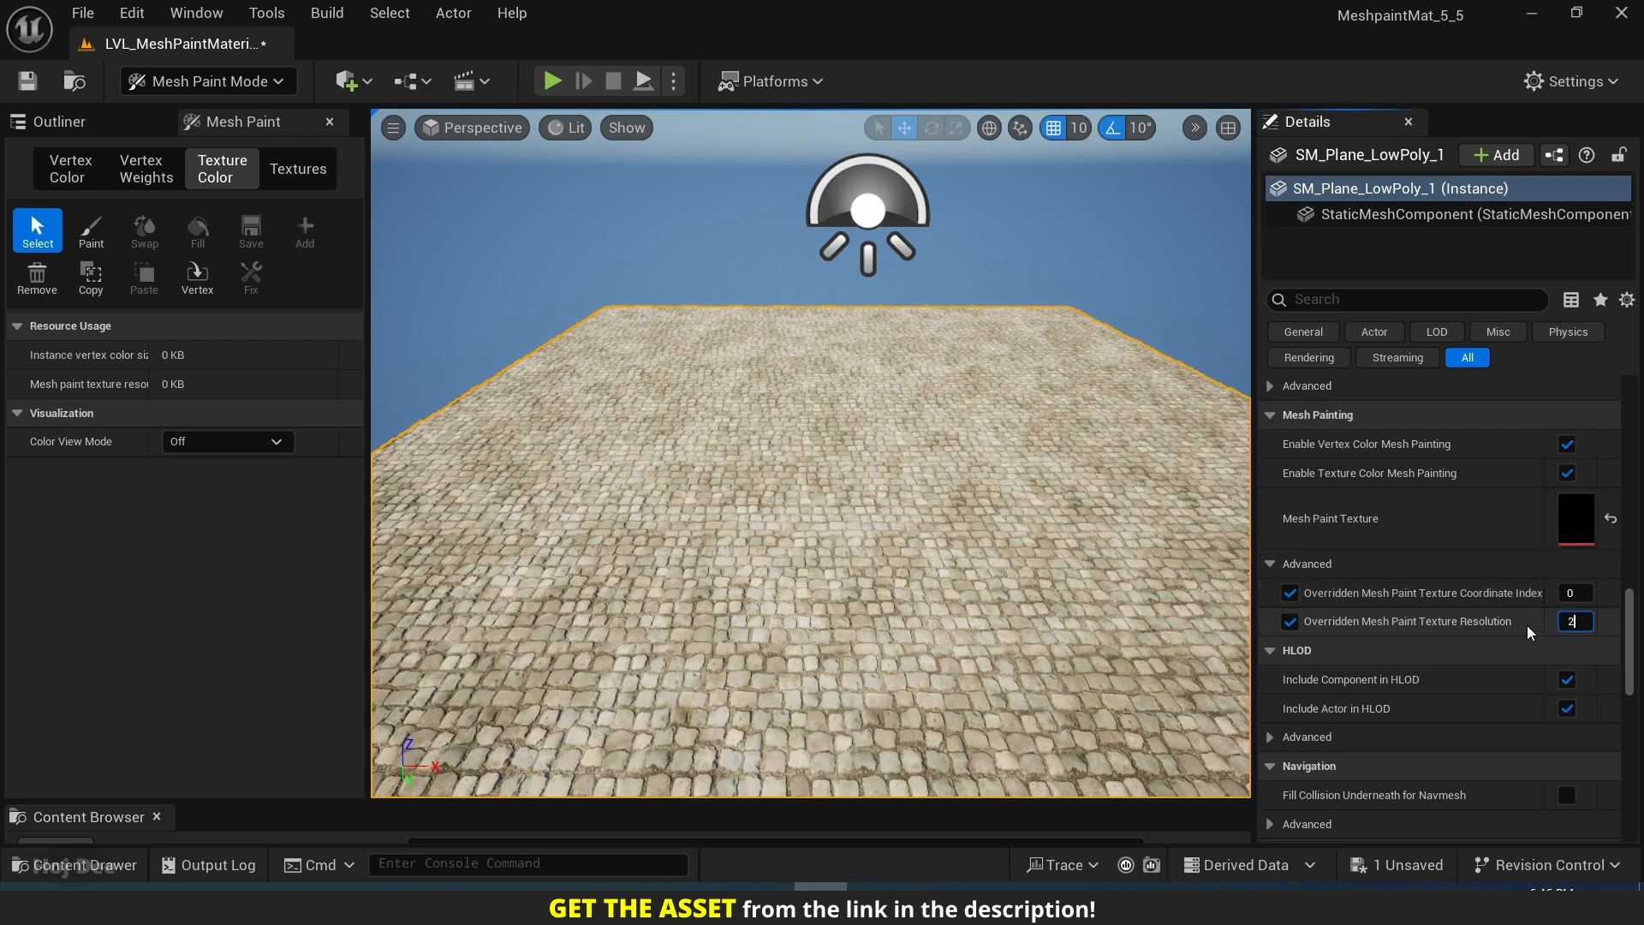
type("56")
key("Return")
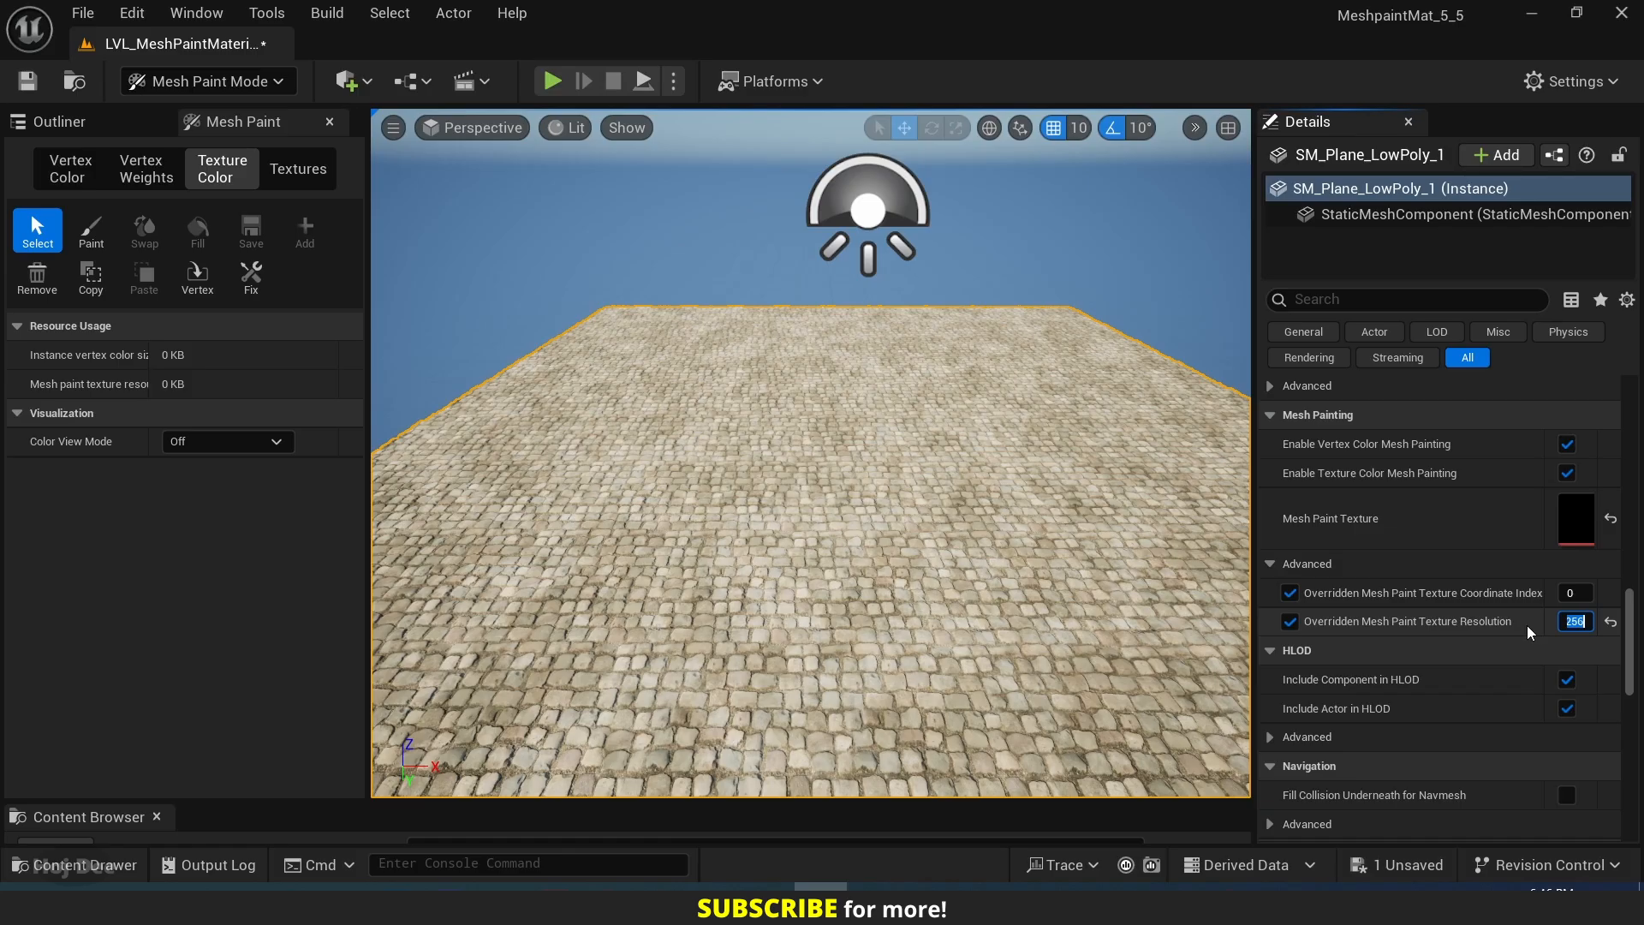
Activate the texture color Paint tool, limit painting to the Red channel, and set the brush strength to 0.4.
left_click(76, 229)
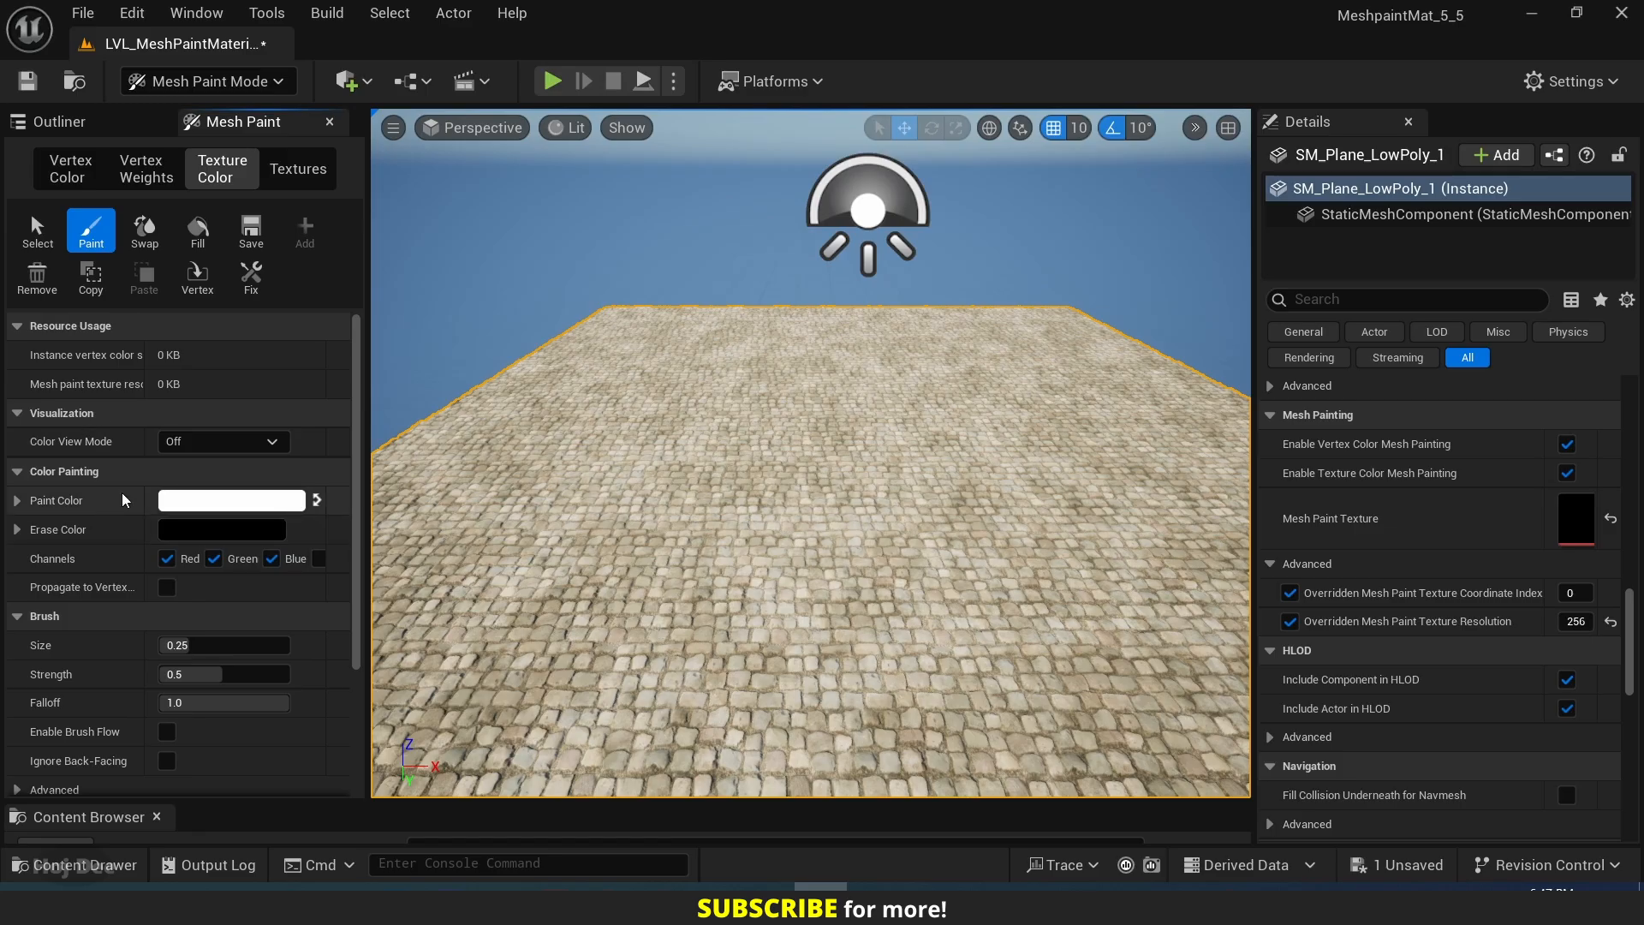
scroll(122, 493, "down", 1)
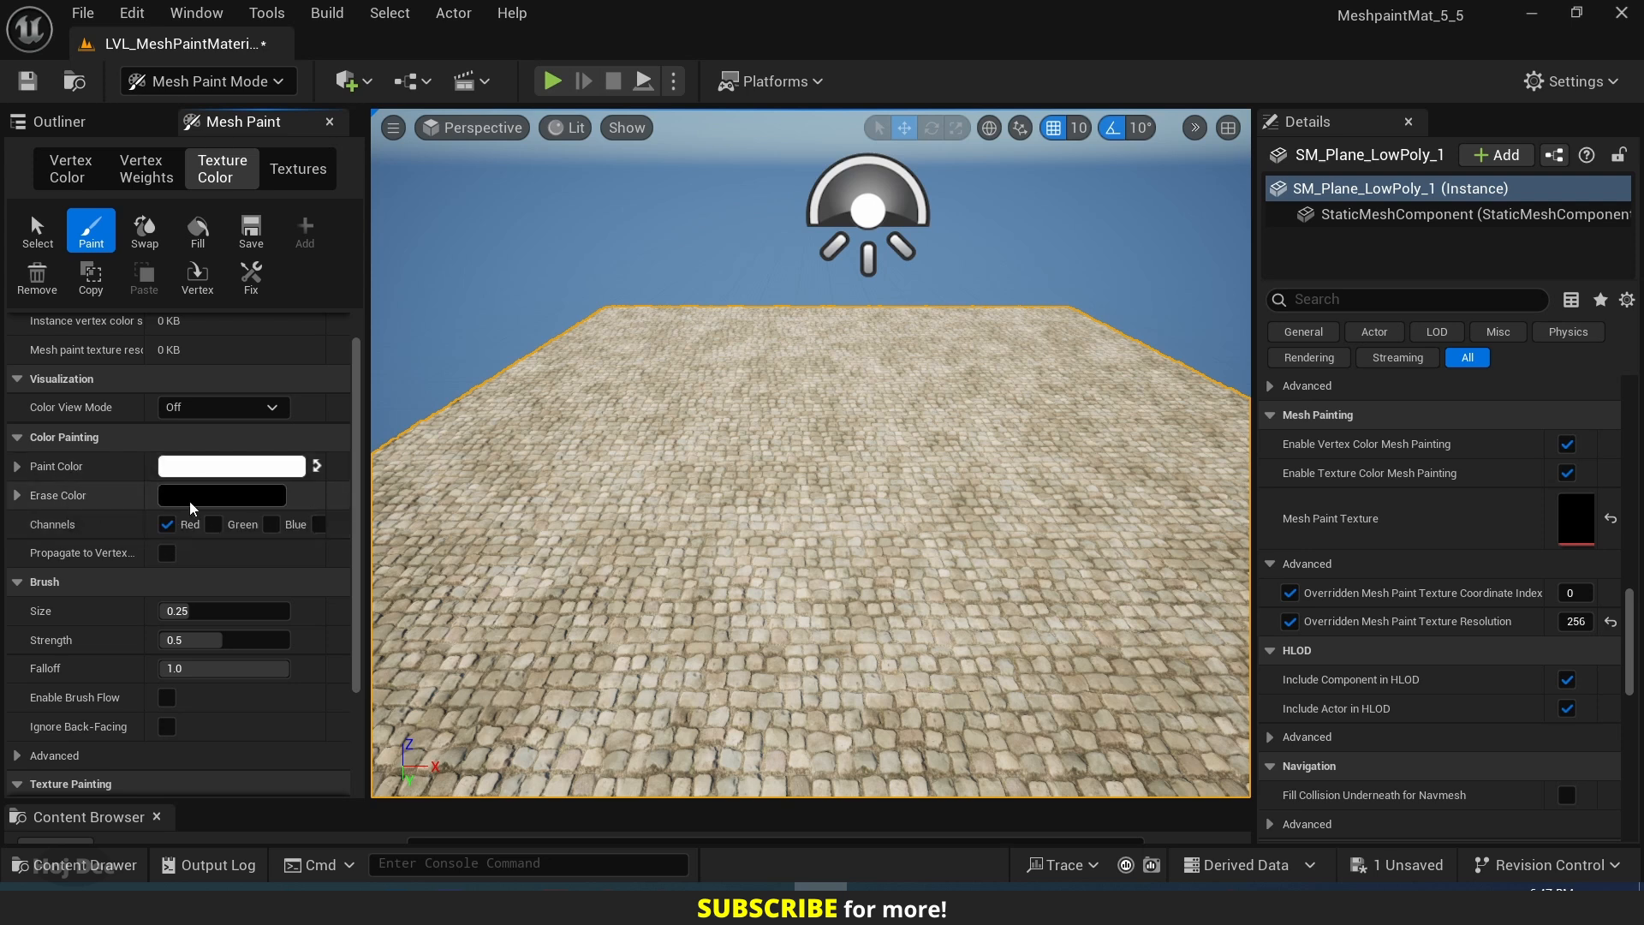
scroll(126, 556, "down", 3)
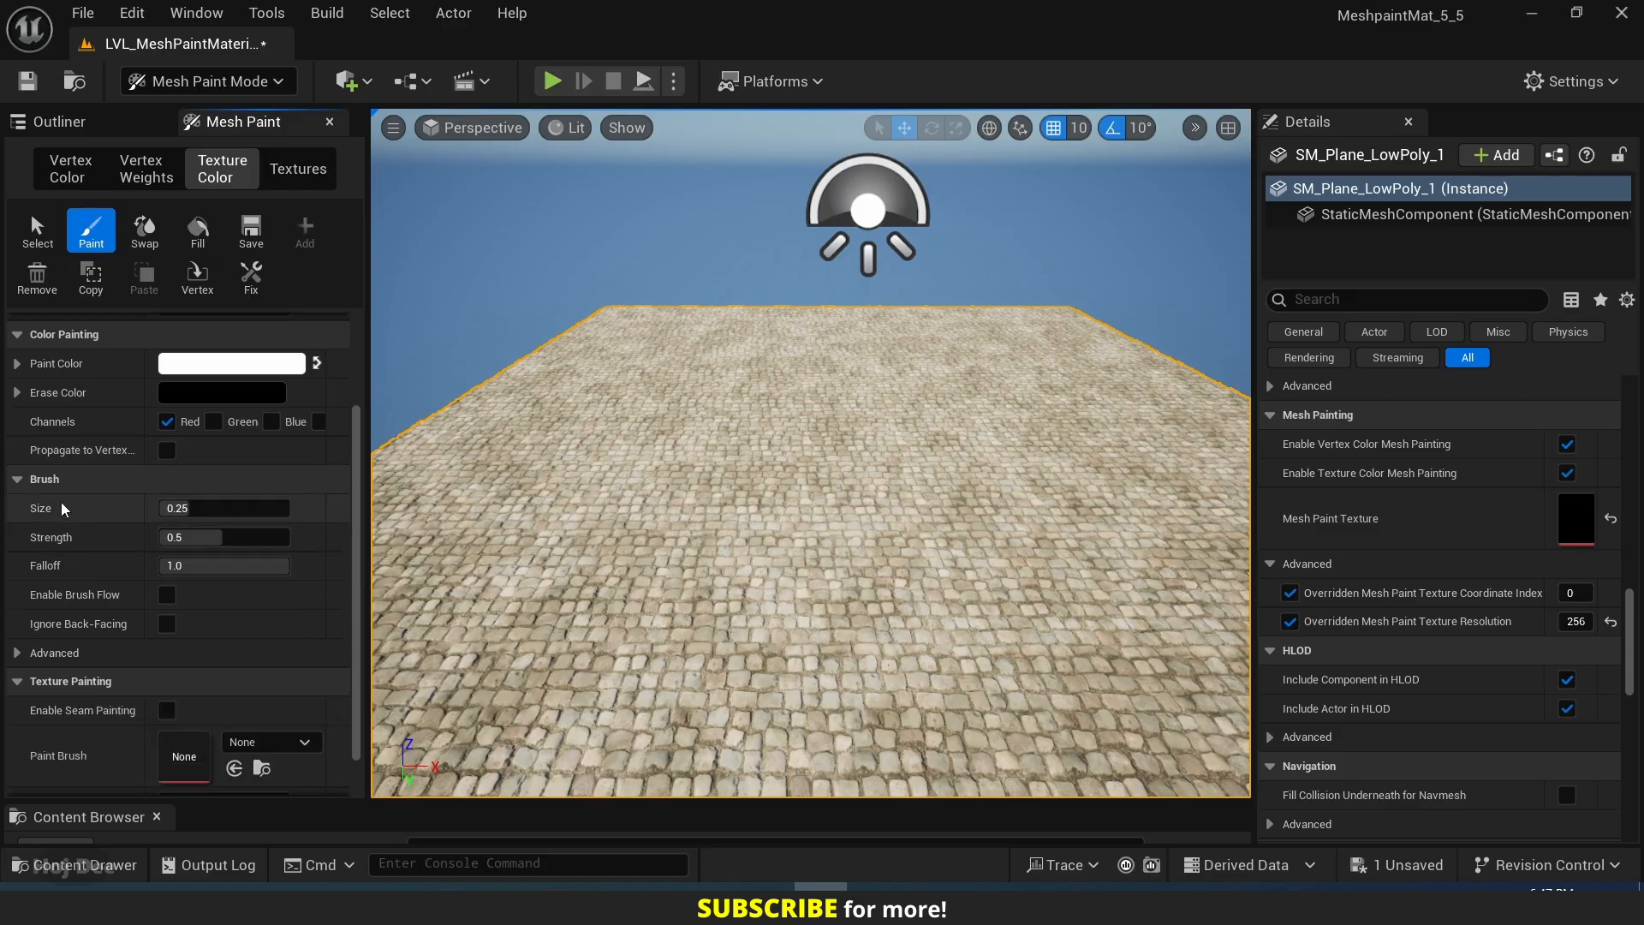
left_click_drag(201, 537, 191, 537)
left_click(214, 537)
type("0.4")
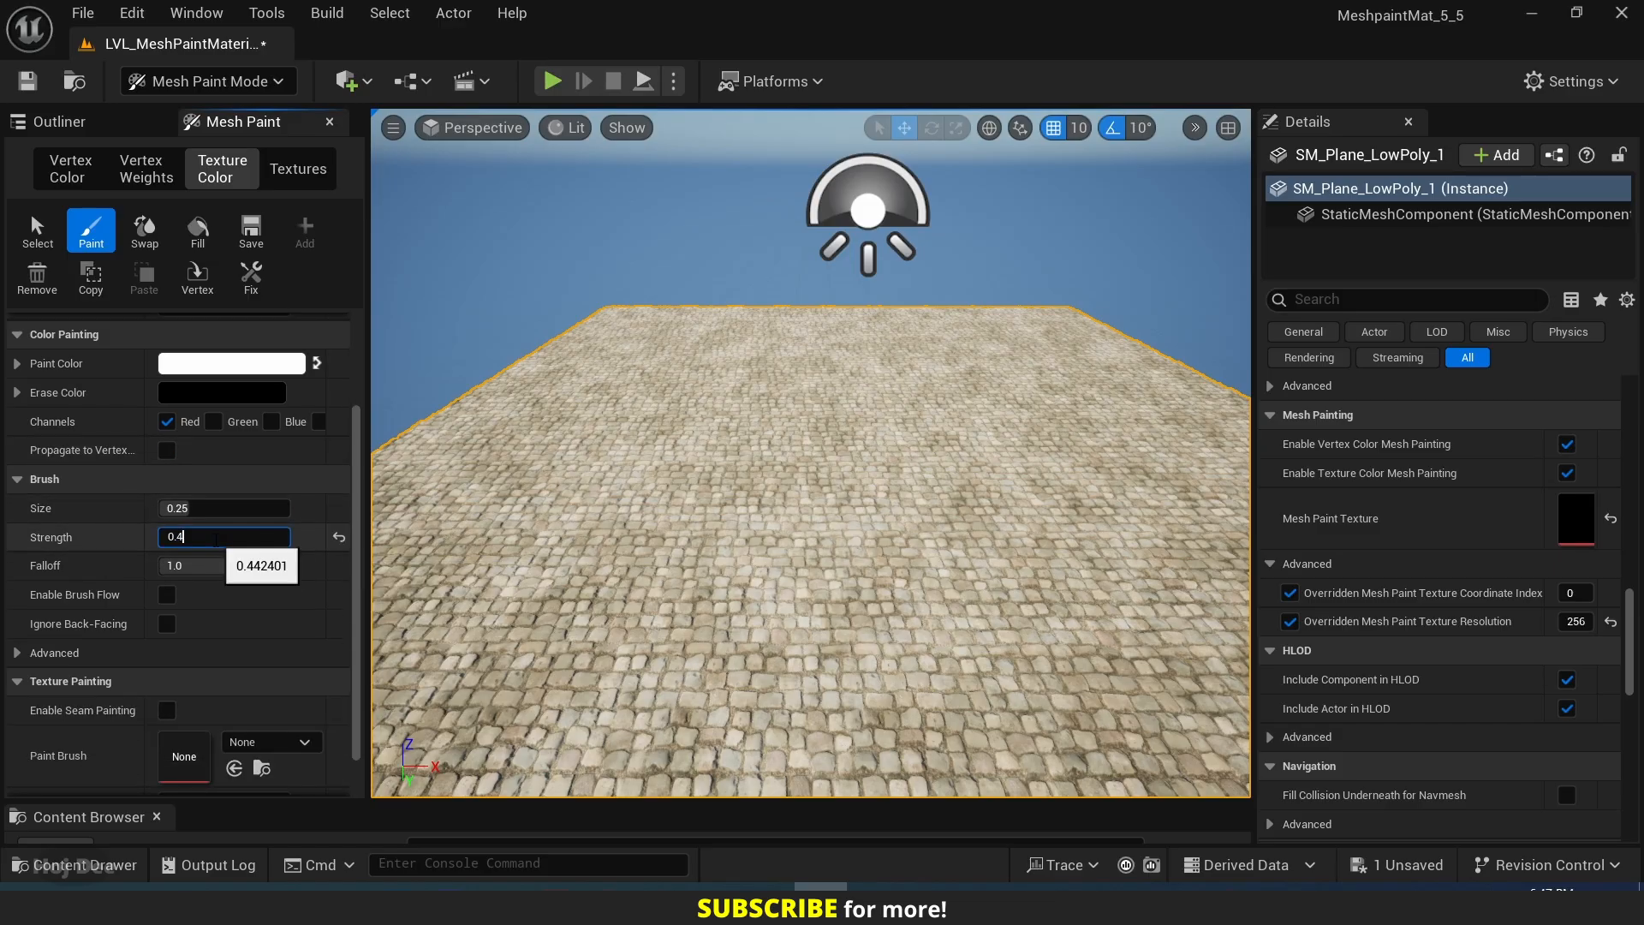
key("Return")
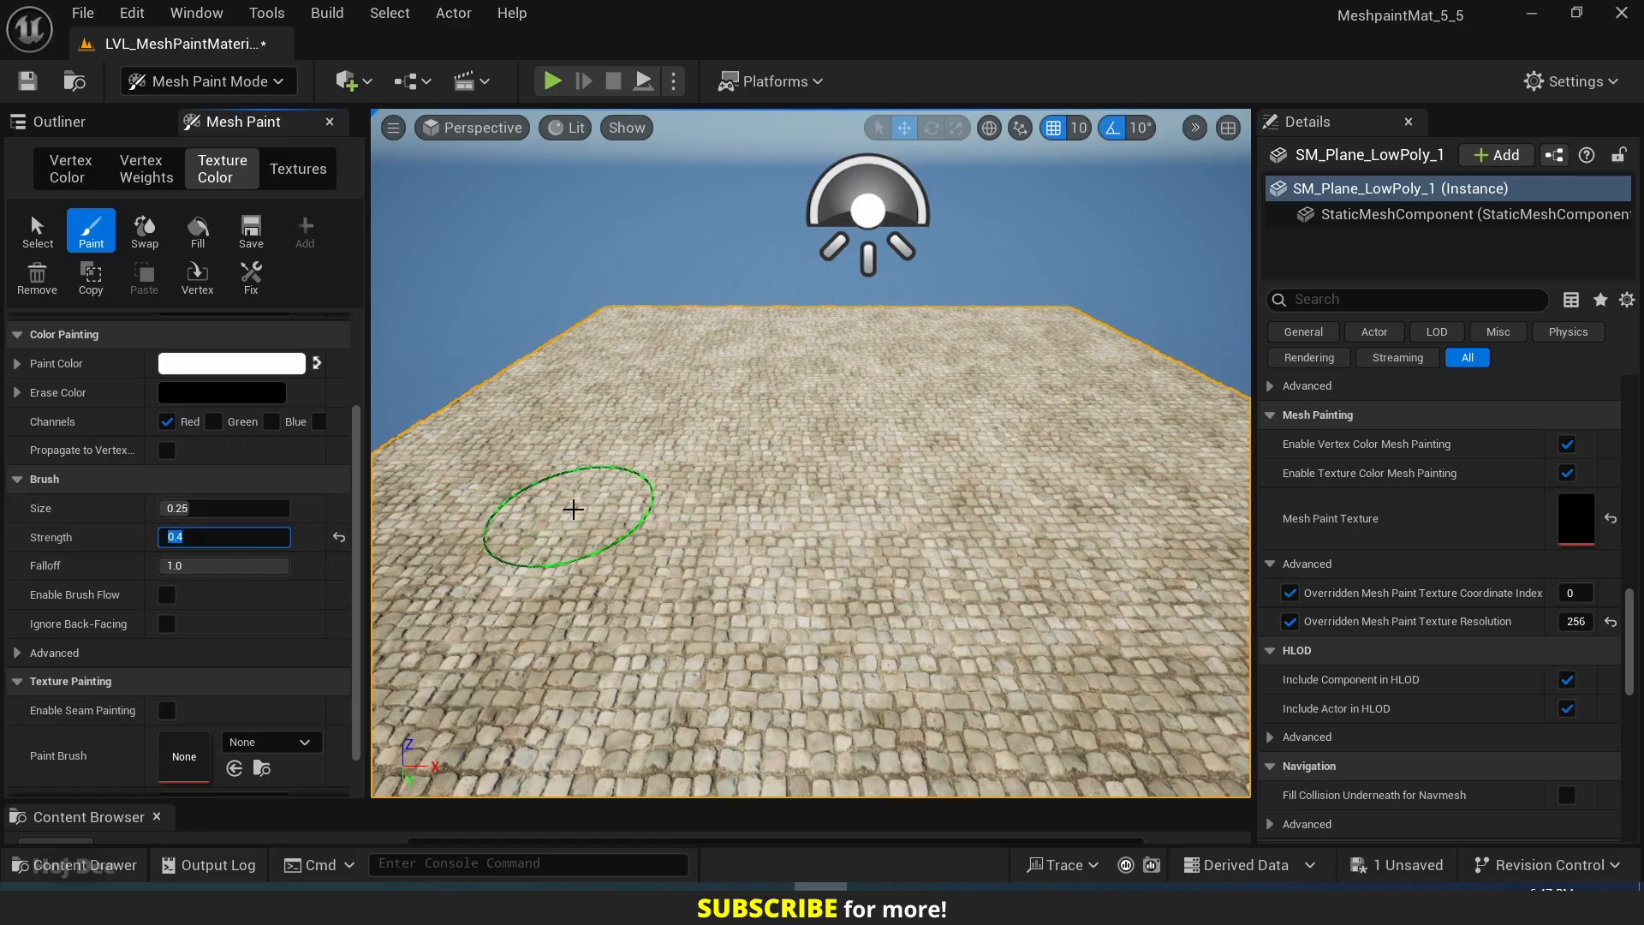
Paint a first Red-channel stroke on SM_Plane_LowPoly_1 and run the Fix operation on its mesh paint texture.
right_click_drag(697, 501, 805, 531)
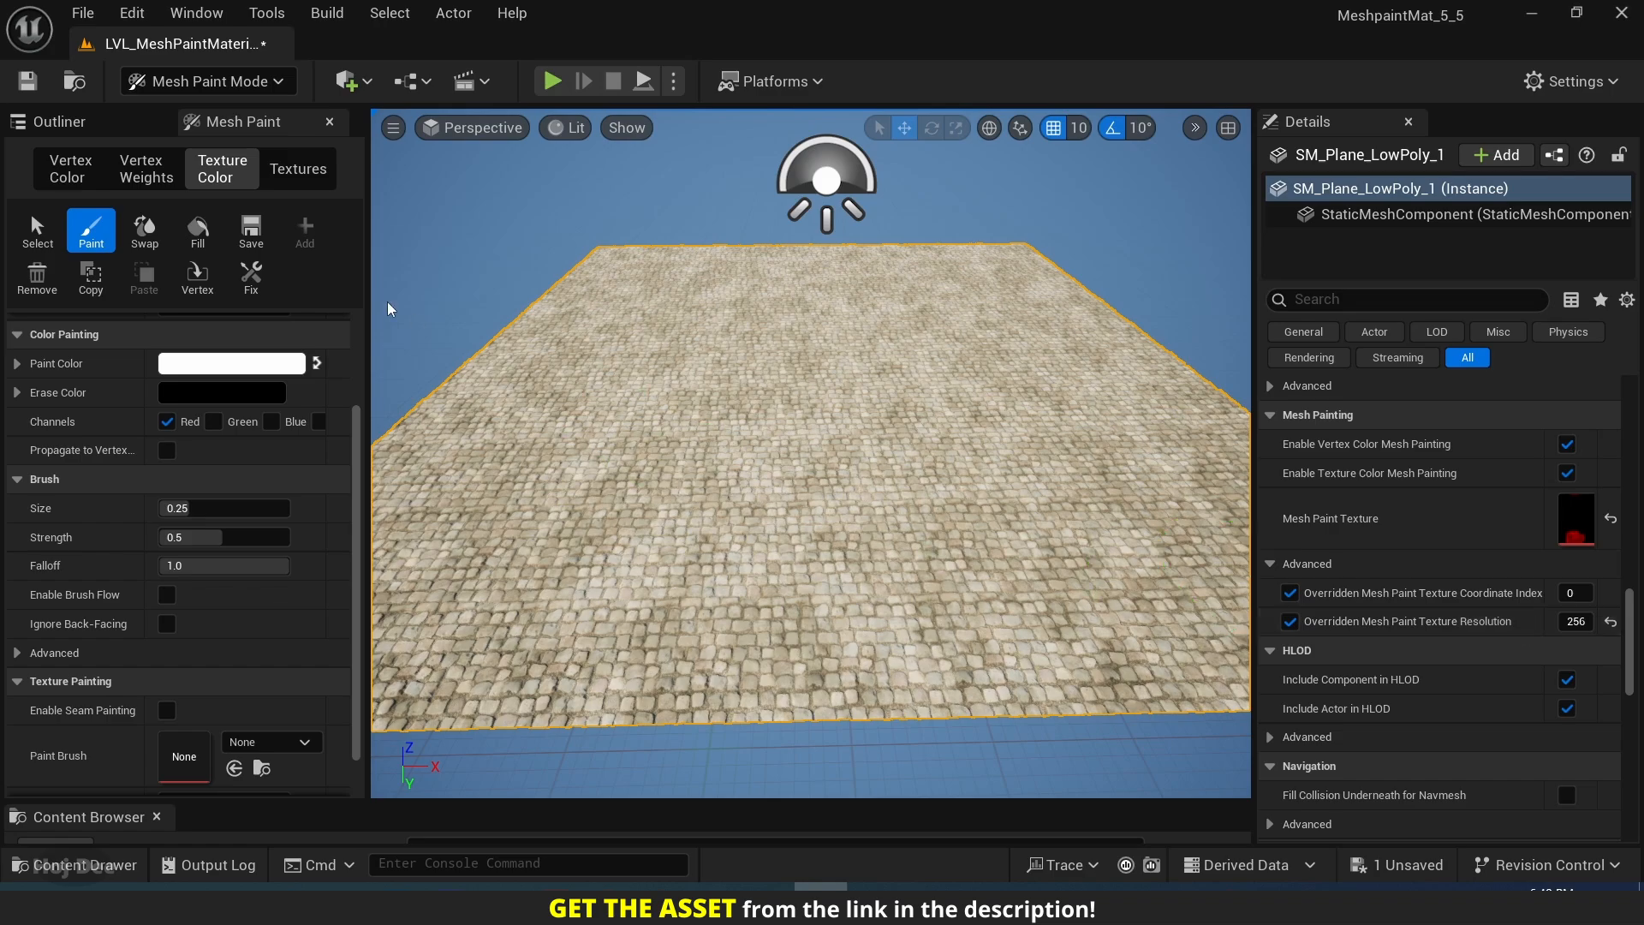
left_click(254, 276)
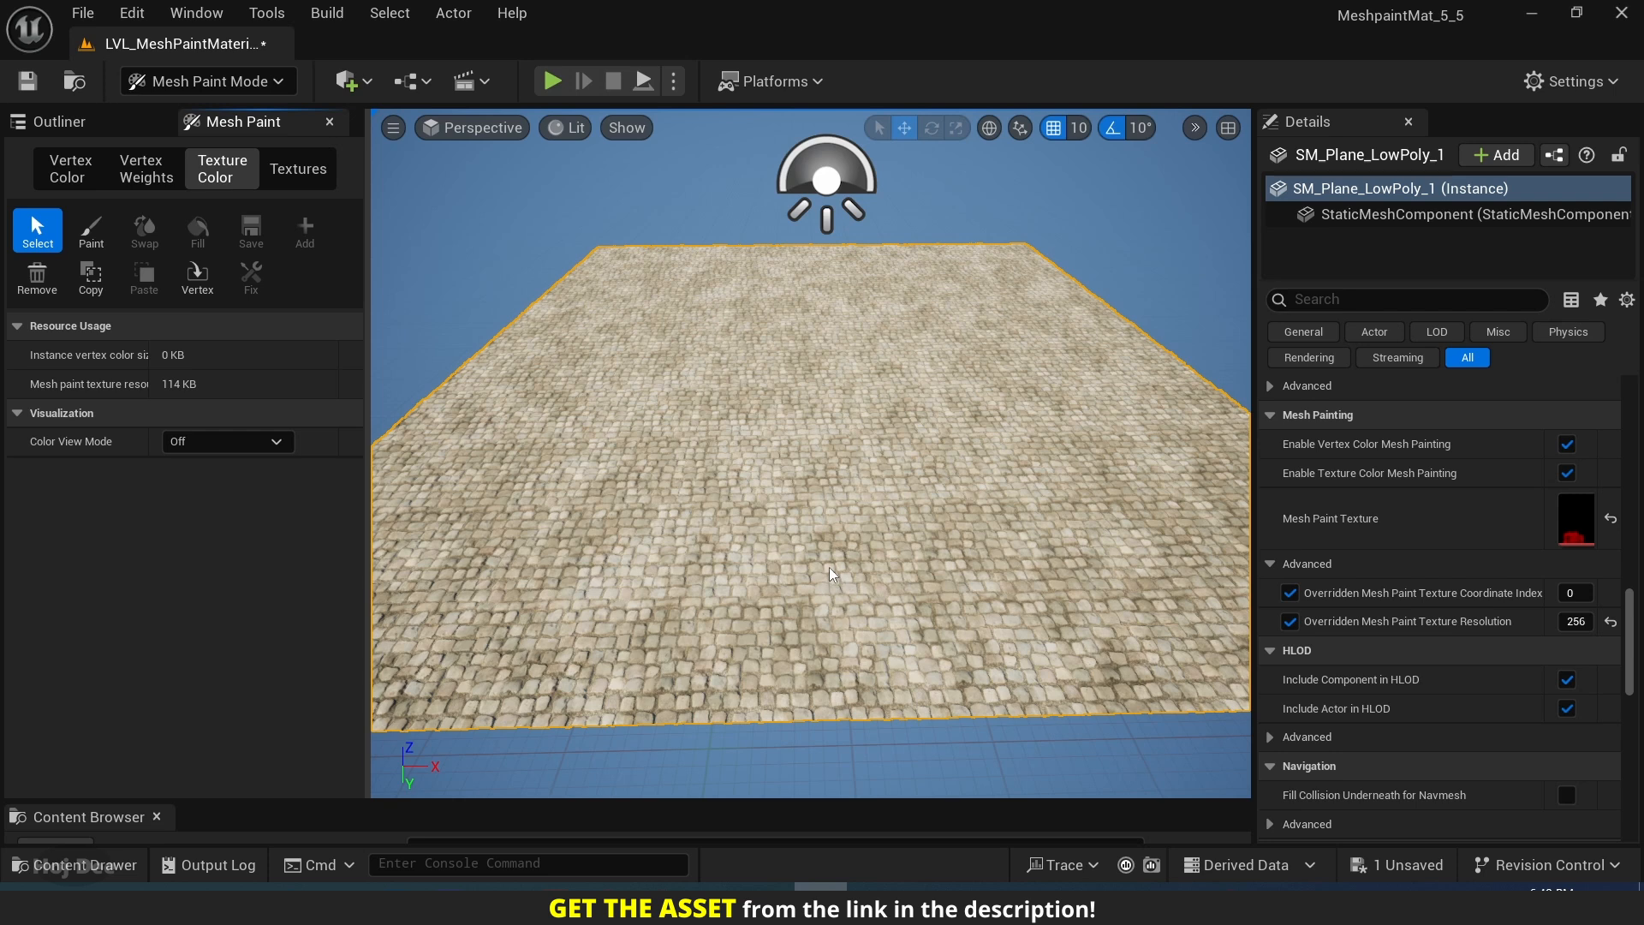
Reactivate the texture color Paint tool and set the brush strength to 0.4.
left_click(89, 230)
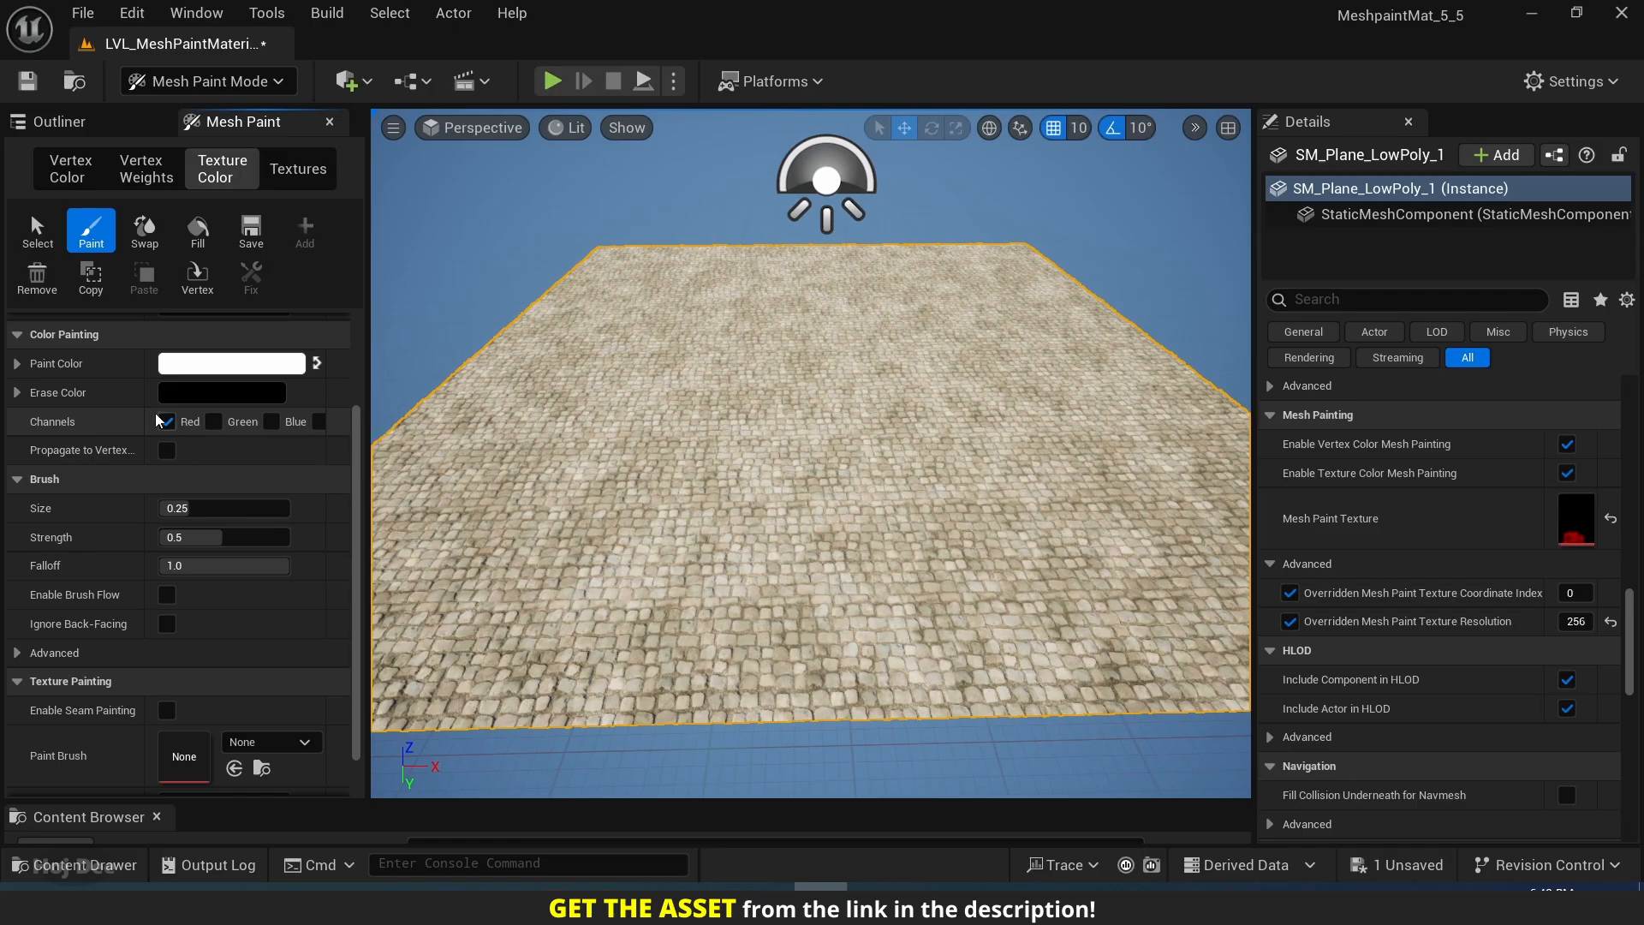
scroll(131, 403, "up", 1)
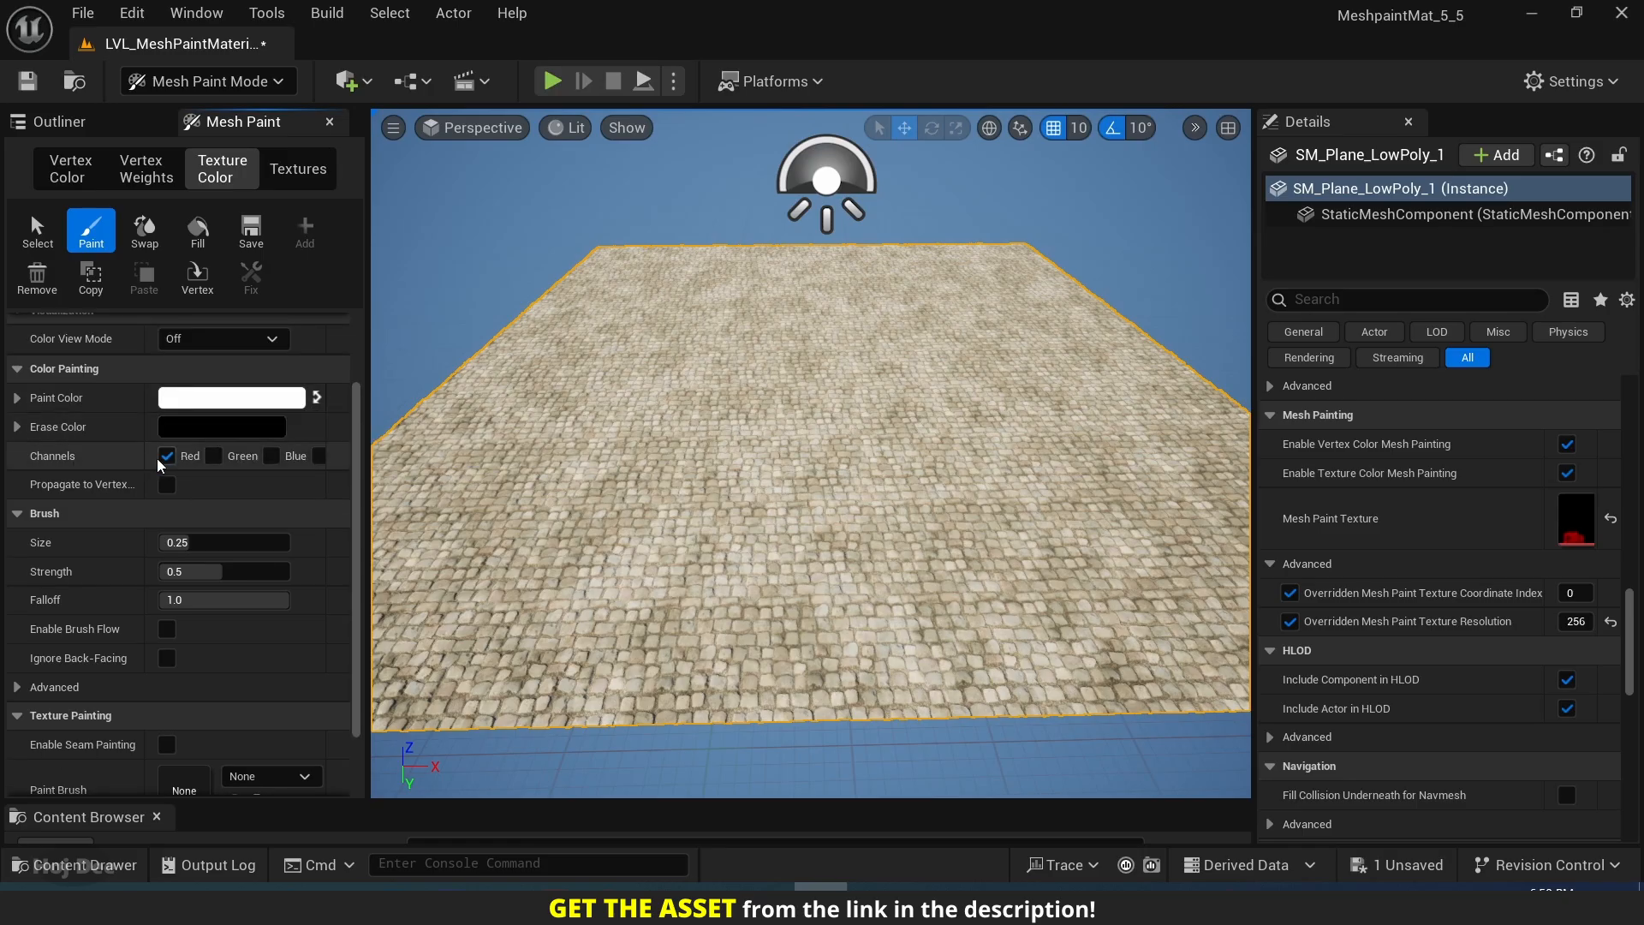
scroll(94, 519, "down", 1)
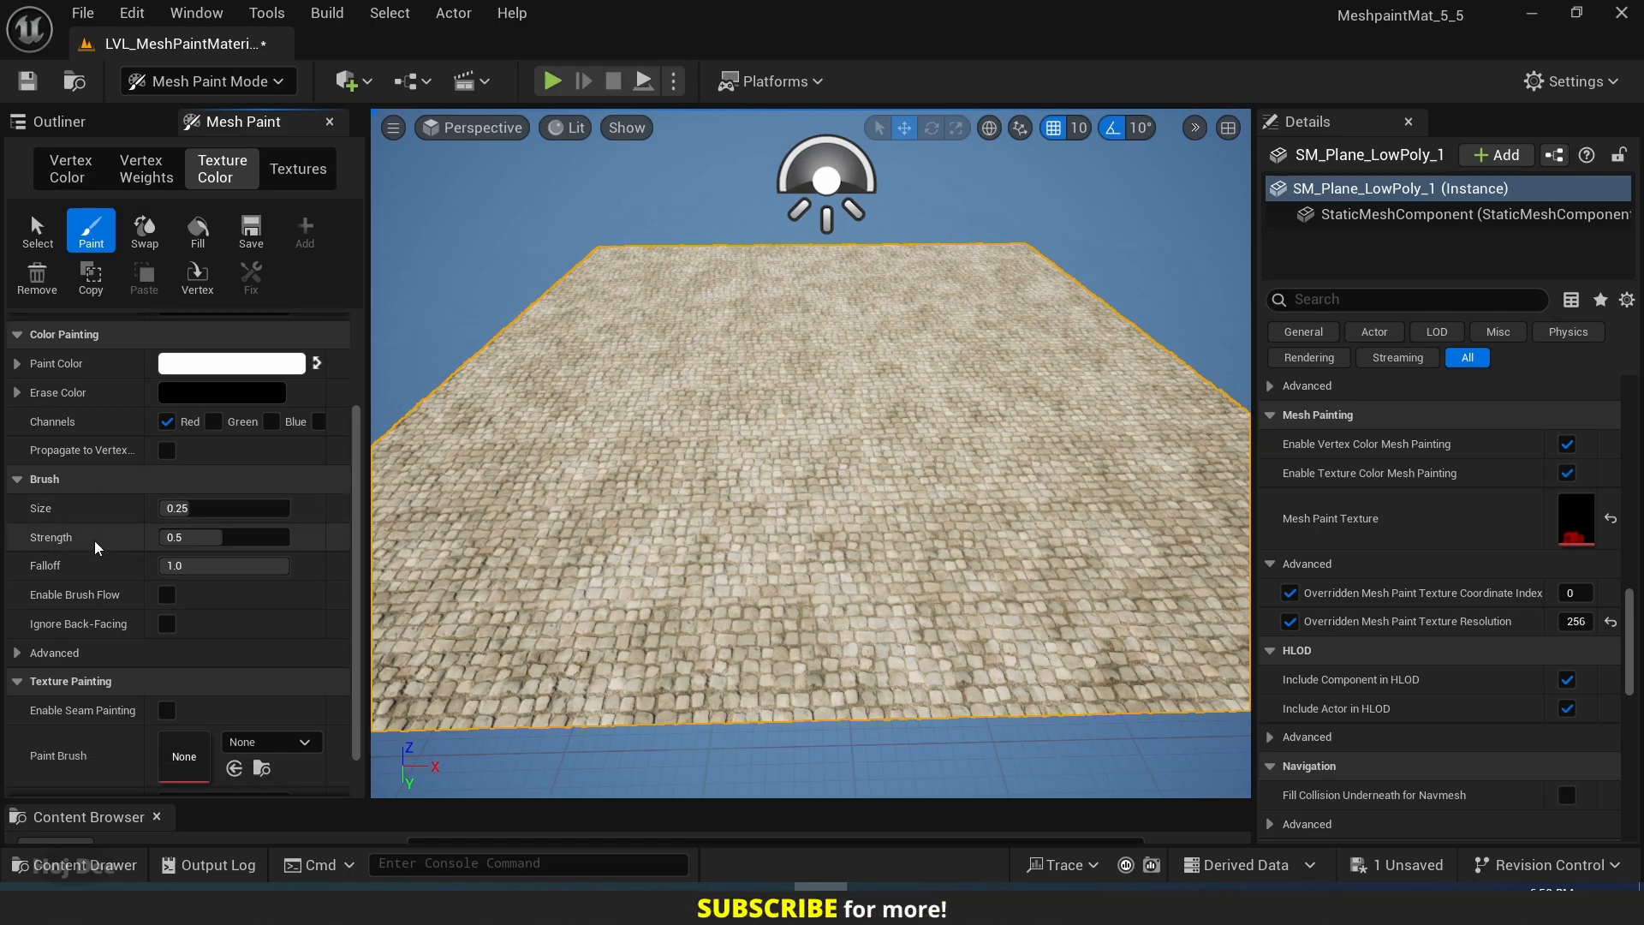
left_click(206, 538)
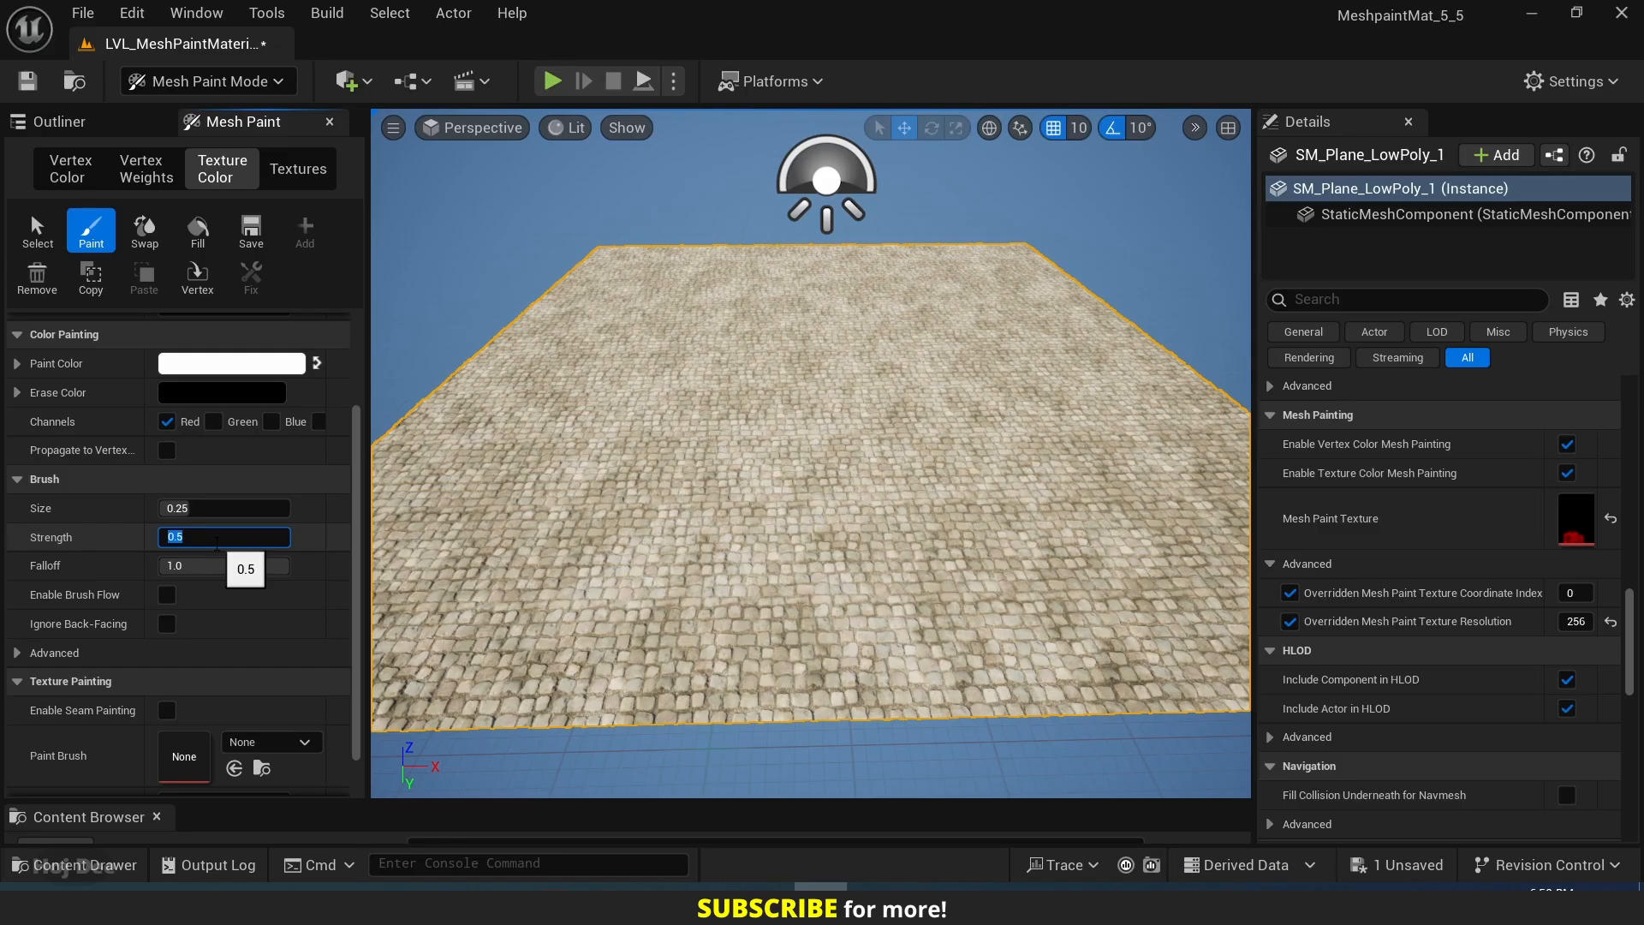
type("0.4")
key("Return")
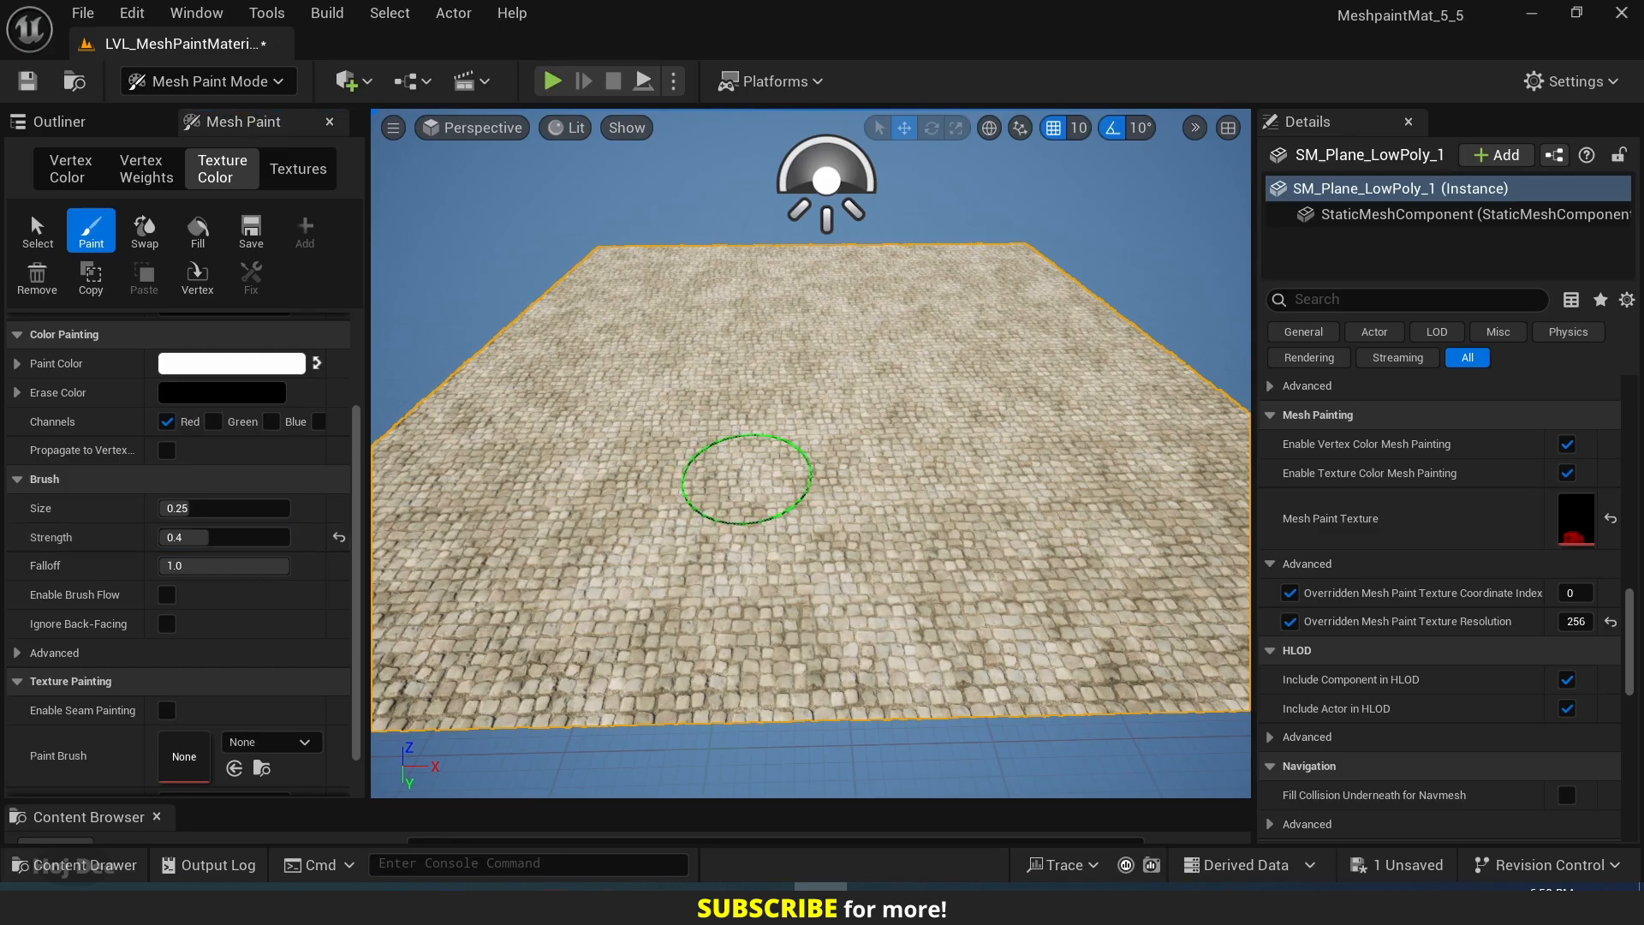
Paint a large Red-channel patch over the front-left part of SM_Plane_LowPoly_1.
key("w")
mouse_move(747, 474)
right_mouse_down()
mouse_move(732, 478)
mouse_move(747, 475)
right_mouse_up()
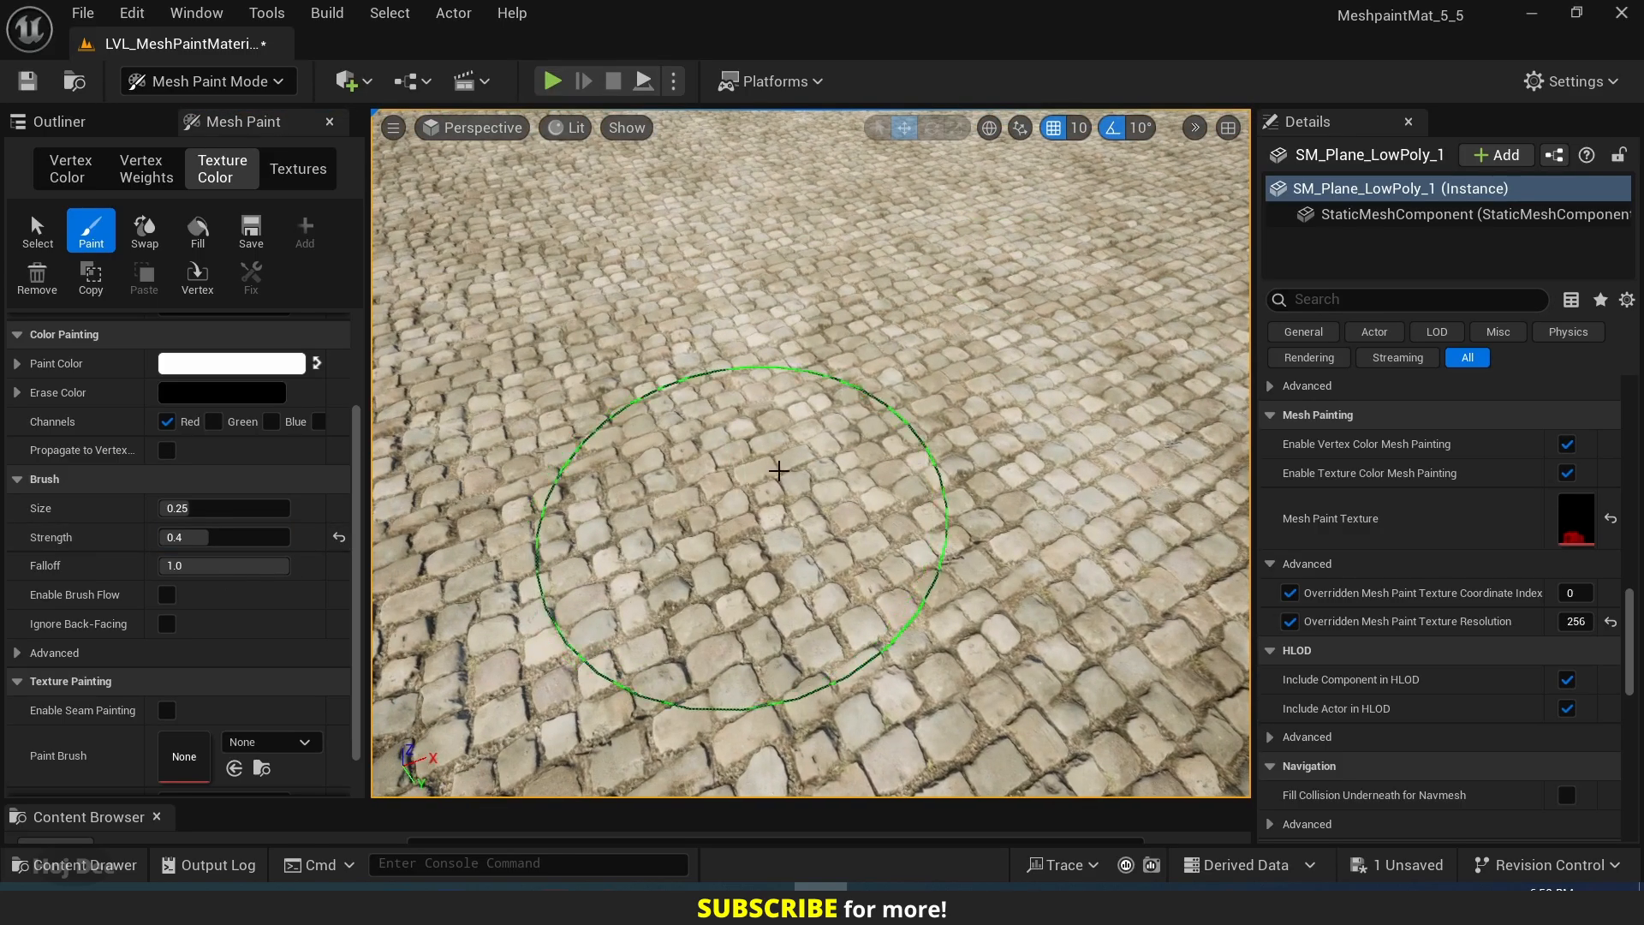
mouse_move(771, 497)
left_mouse_down()
mouse_move(862, 481)
mouse_move(594, 319)
mouse_move(921, 265)
mouse_move(499, 286)
mouse_move(950, 514)
mouse_move(830, 282)
mouse_move(785, 313)
left_mouse_up()
key("s")
mouse_move(787, 300)
right_mouse_down()
mouse_move(826, 302)
mouse_move(642, 298)
mouse_move(805, 300)
mouse_move(676, 299)
right_mouse_up()
key("w")
key("w")
key("s")
key("w")
key("s")
right_click_drag(763, 373, 844, 521)
key("s")
right_click_drag(680, 485, 693, 486)
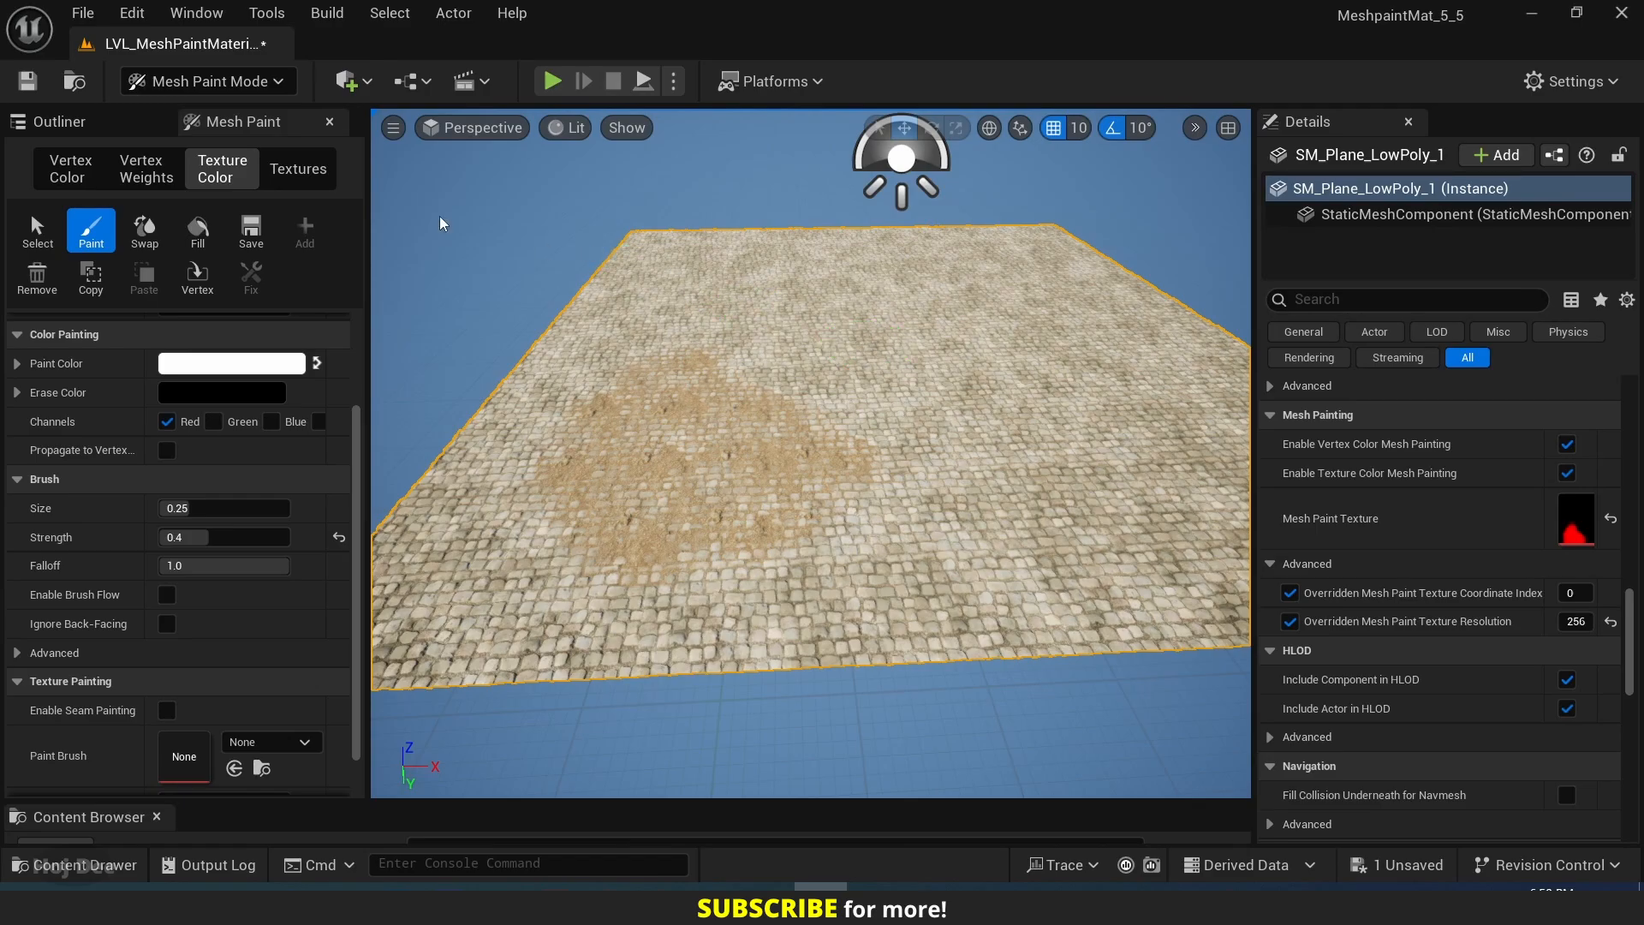
Return to Selection mode and duplicate the painted plane along the X axis, placing the copy beside the original.
left_click(210, 81)
left_click(202, 114)
key("f")
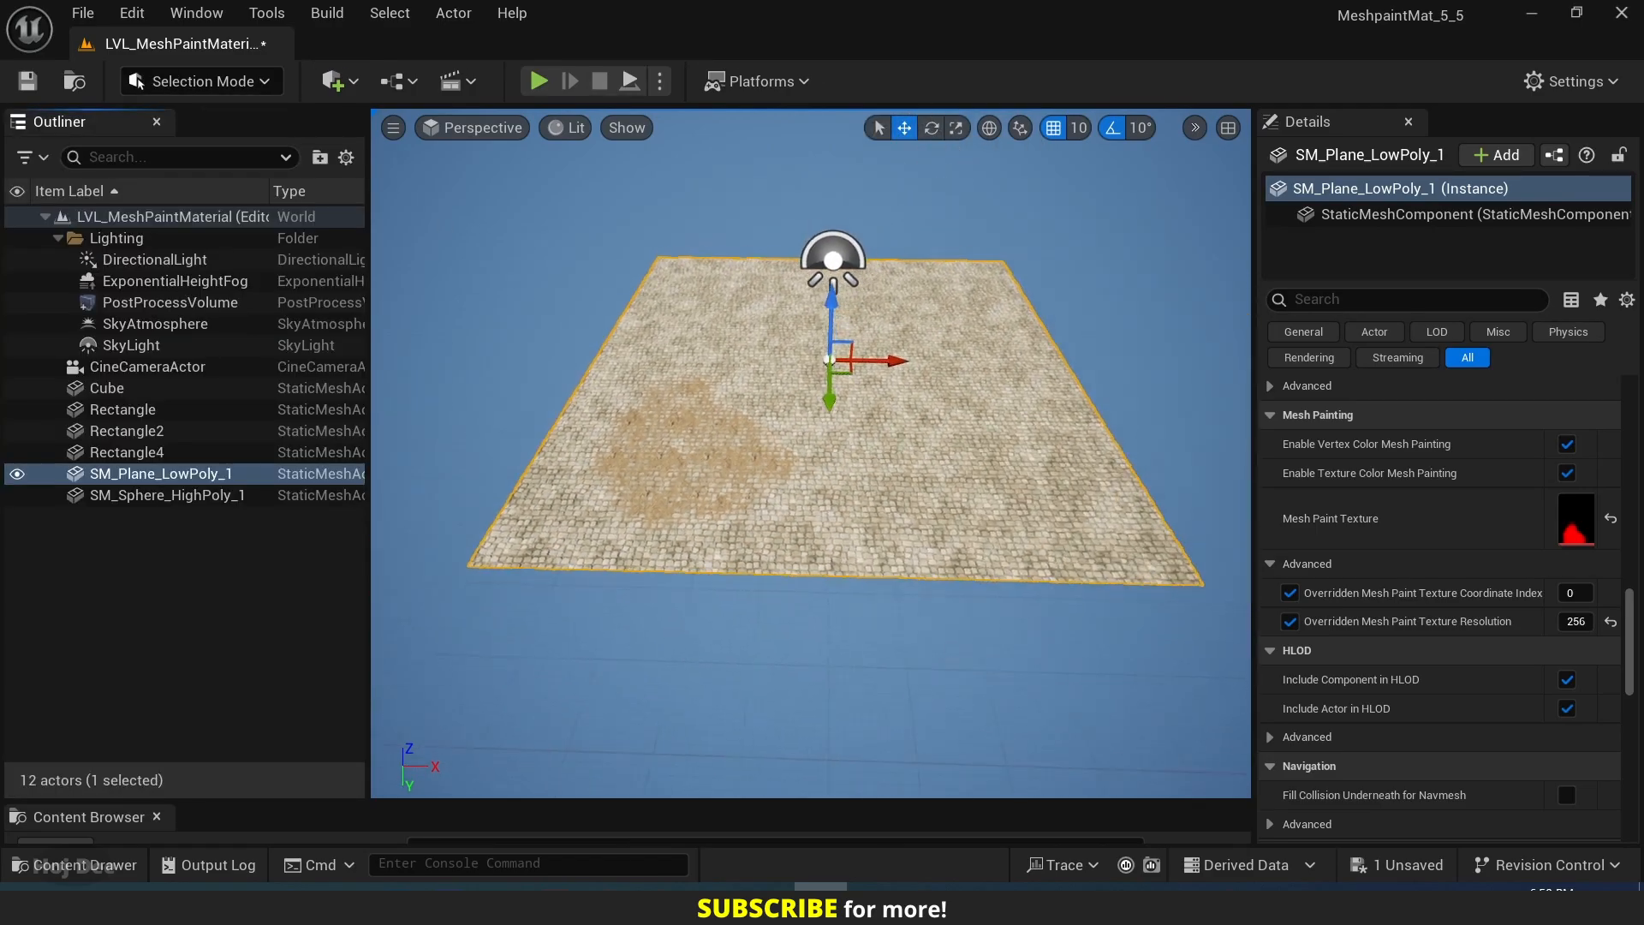
right_click_drag(727, 400, 727, 400)
key("w")
key("d")
key("s")
key("d")
right_click_drag(929, 426, 928, 426)
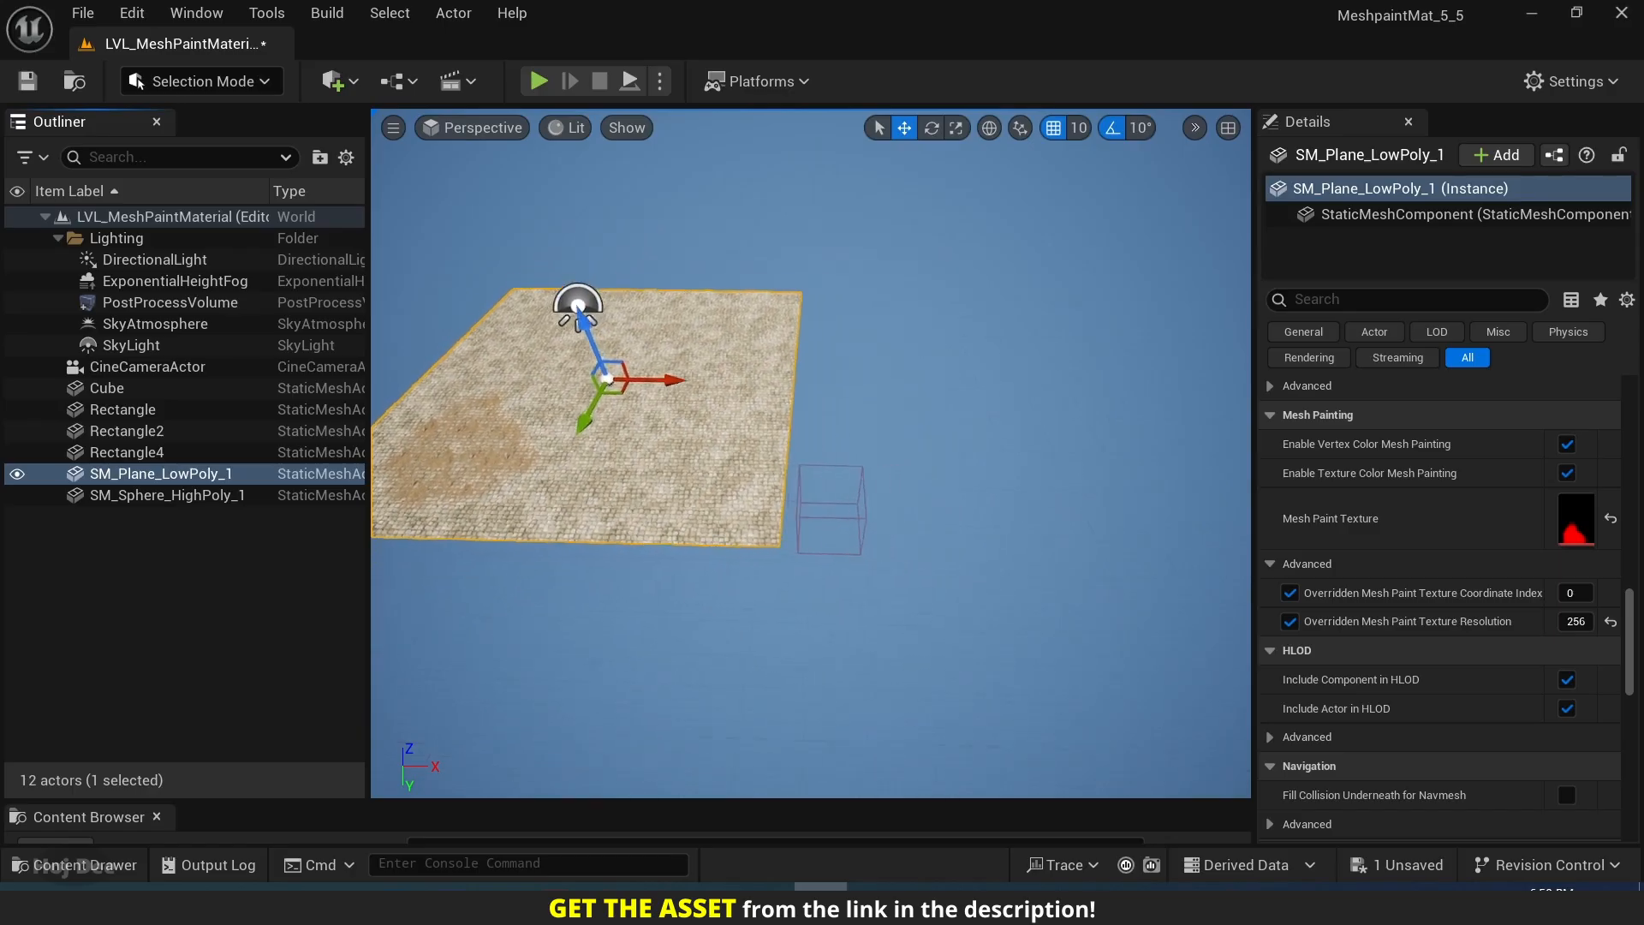
right_click_drag(722, 384, 722, 383)
key("s")
key("d")
left_click_drag(656, 387, 1032, 446, "alt")
key("w")
key("a")
mouse_move(954, 474)
right_mouse_down()
mouse_move(929, 473)
mouse_move(972, 473)
mouse_move(937, 474)
right_mouse_up()
key("w")
key("a")
key("d")
In texture color mesh painting, remove the paint texture from SM_Plane_LowPoly_2 and add a fresh one.
left_click(235, 89)
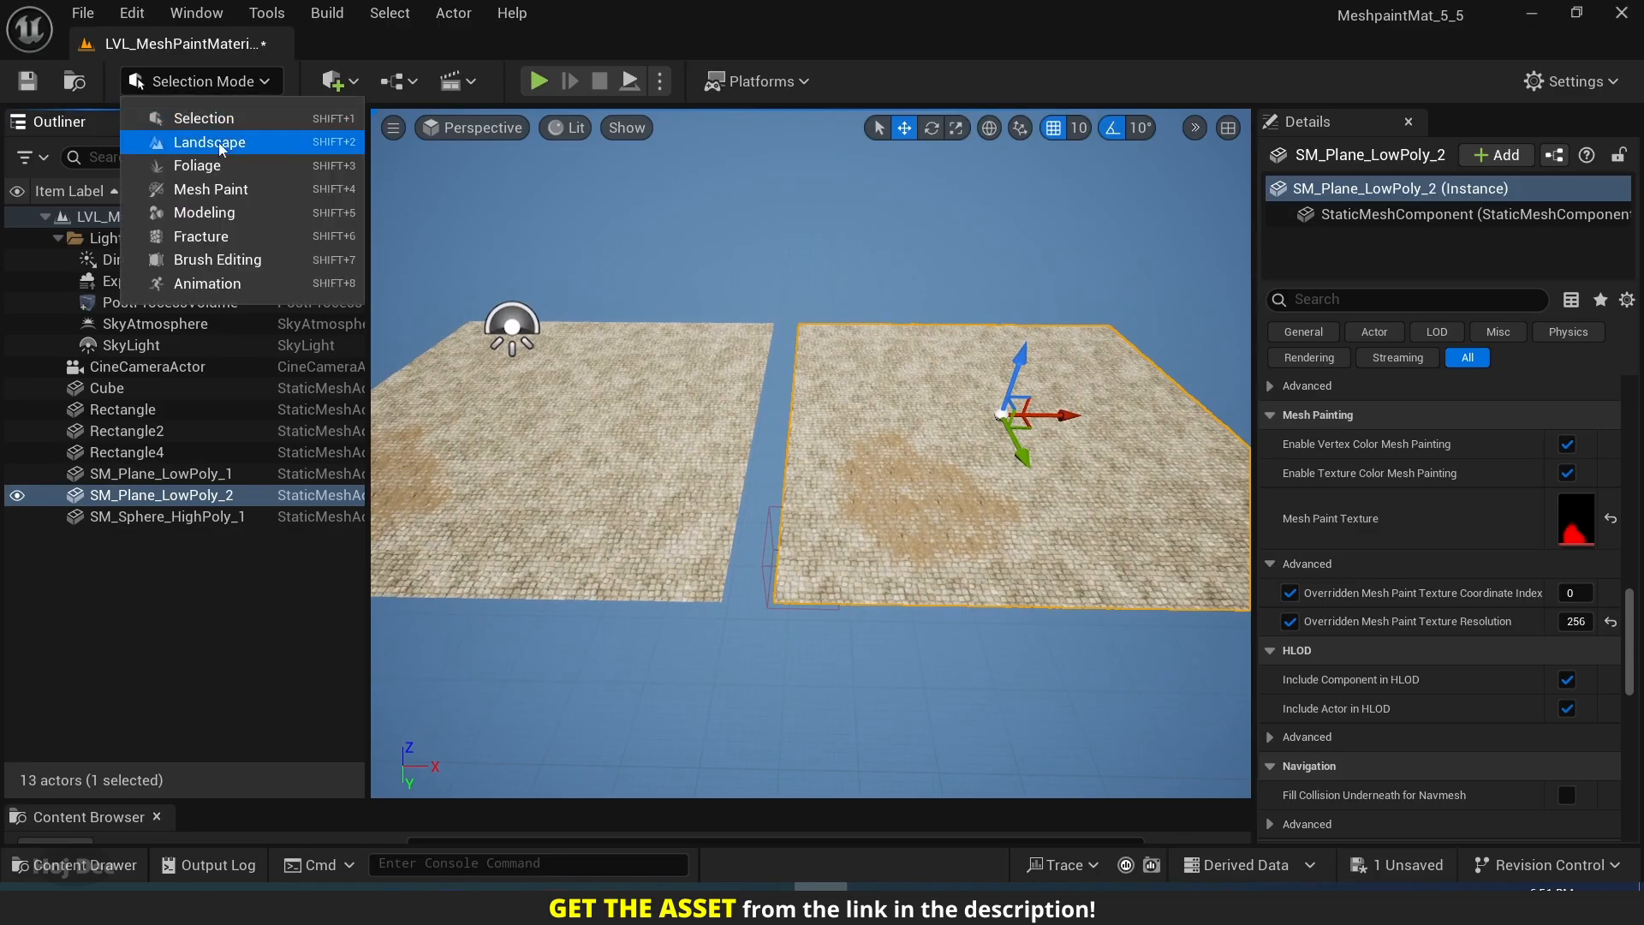
left_click(223, 187)
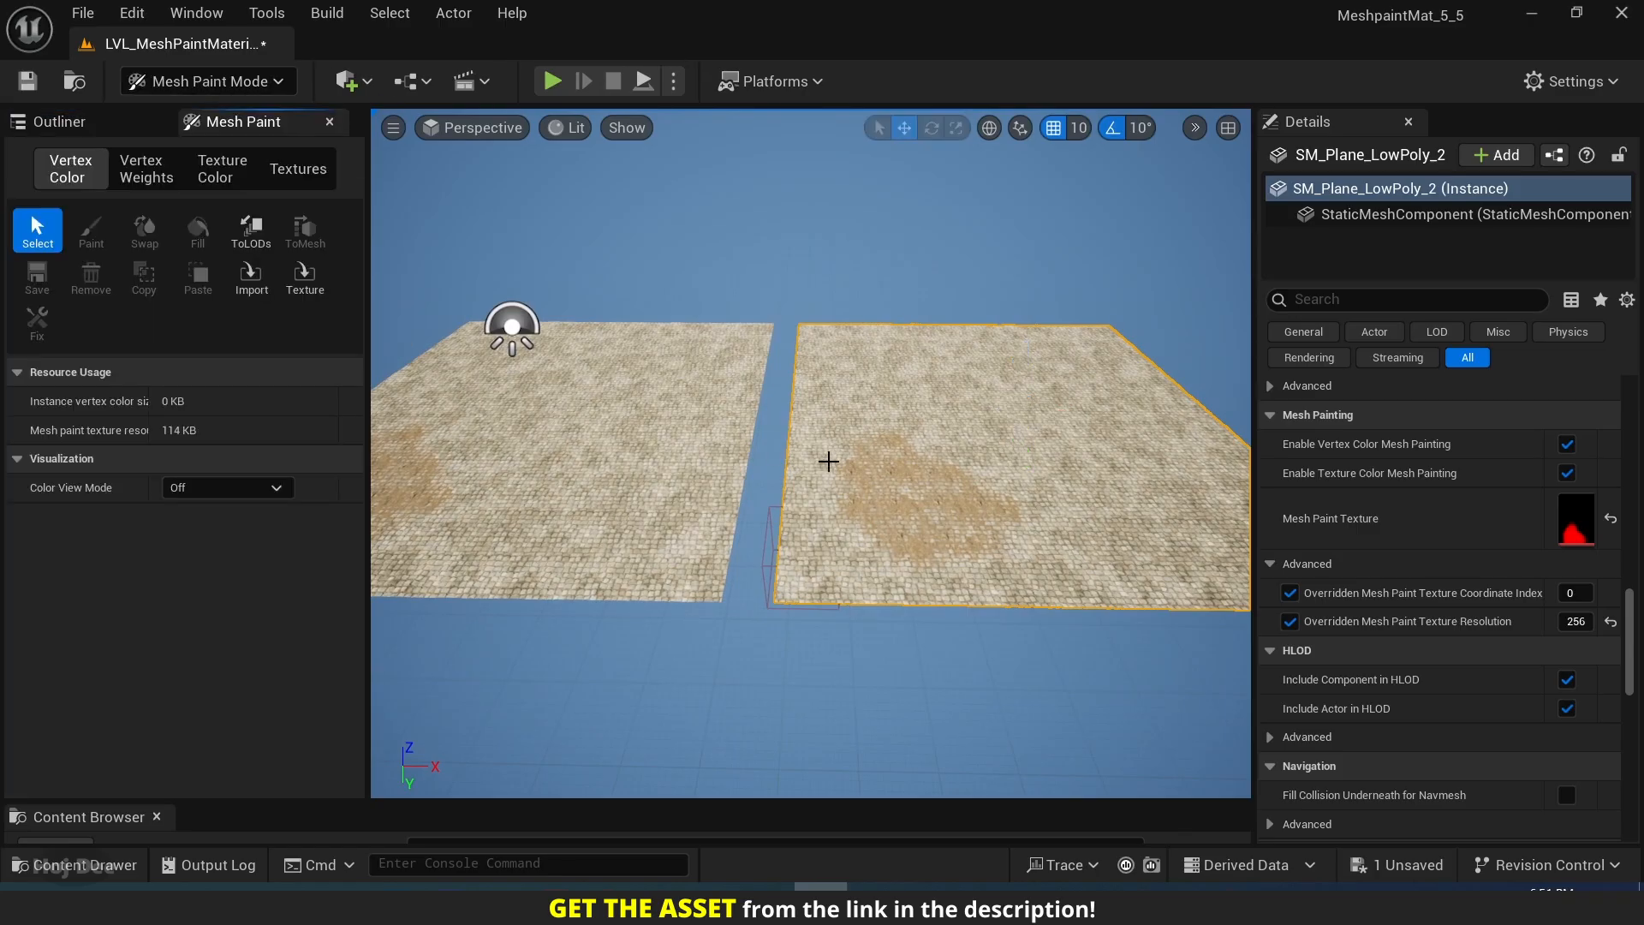
right_click_drag(828, 461, 782, 461)
right_click_drag(916, 432, 1029, 433)
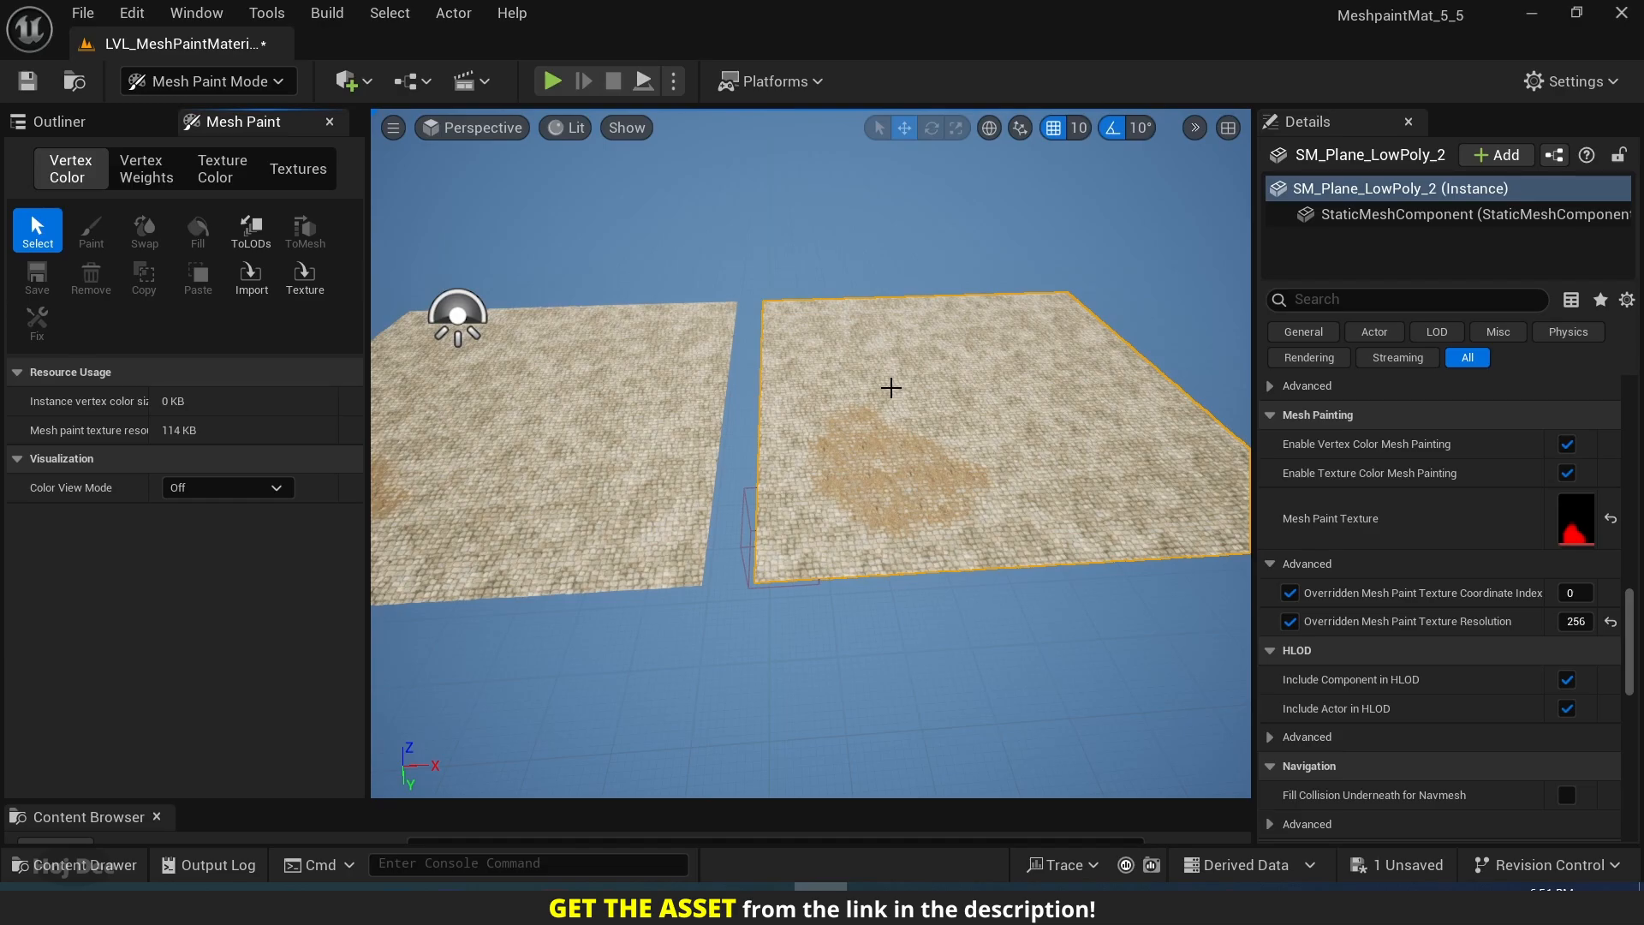
left_click(224, 165)
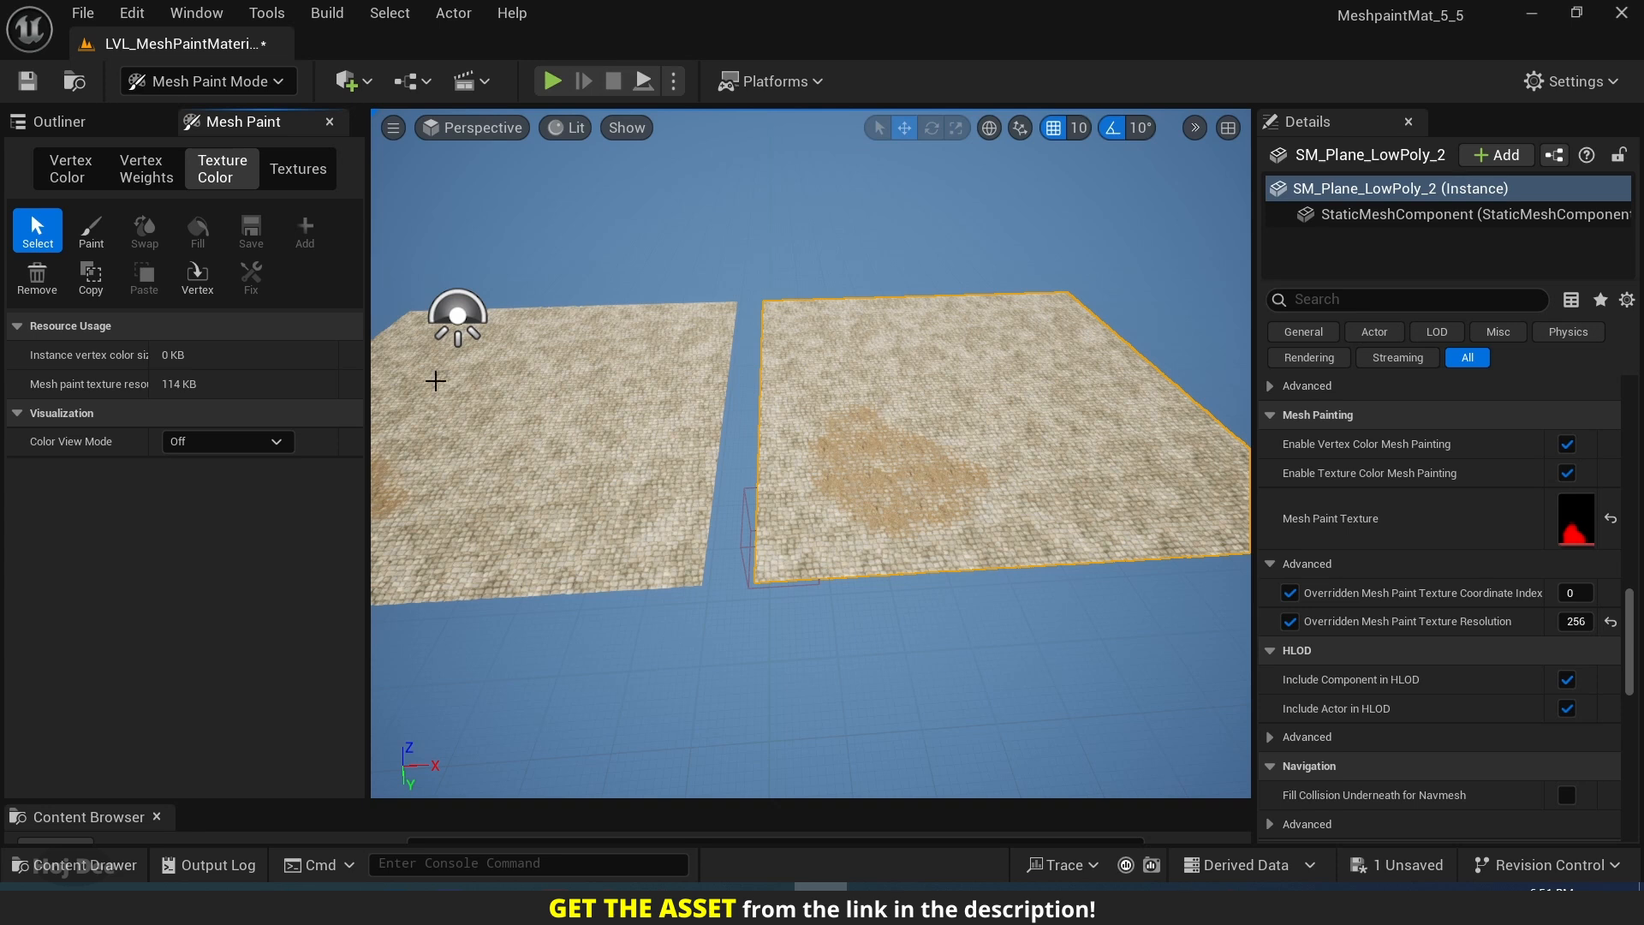
left_click(38, 291)
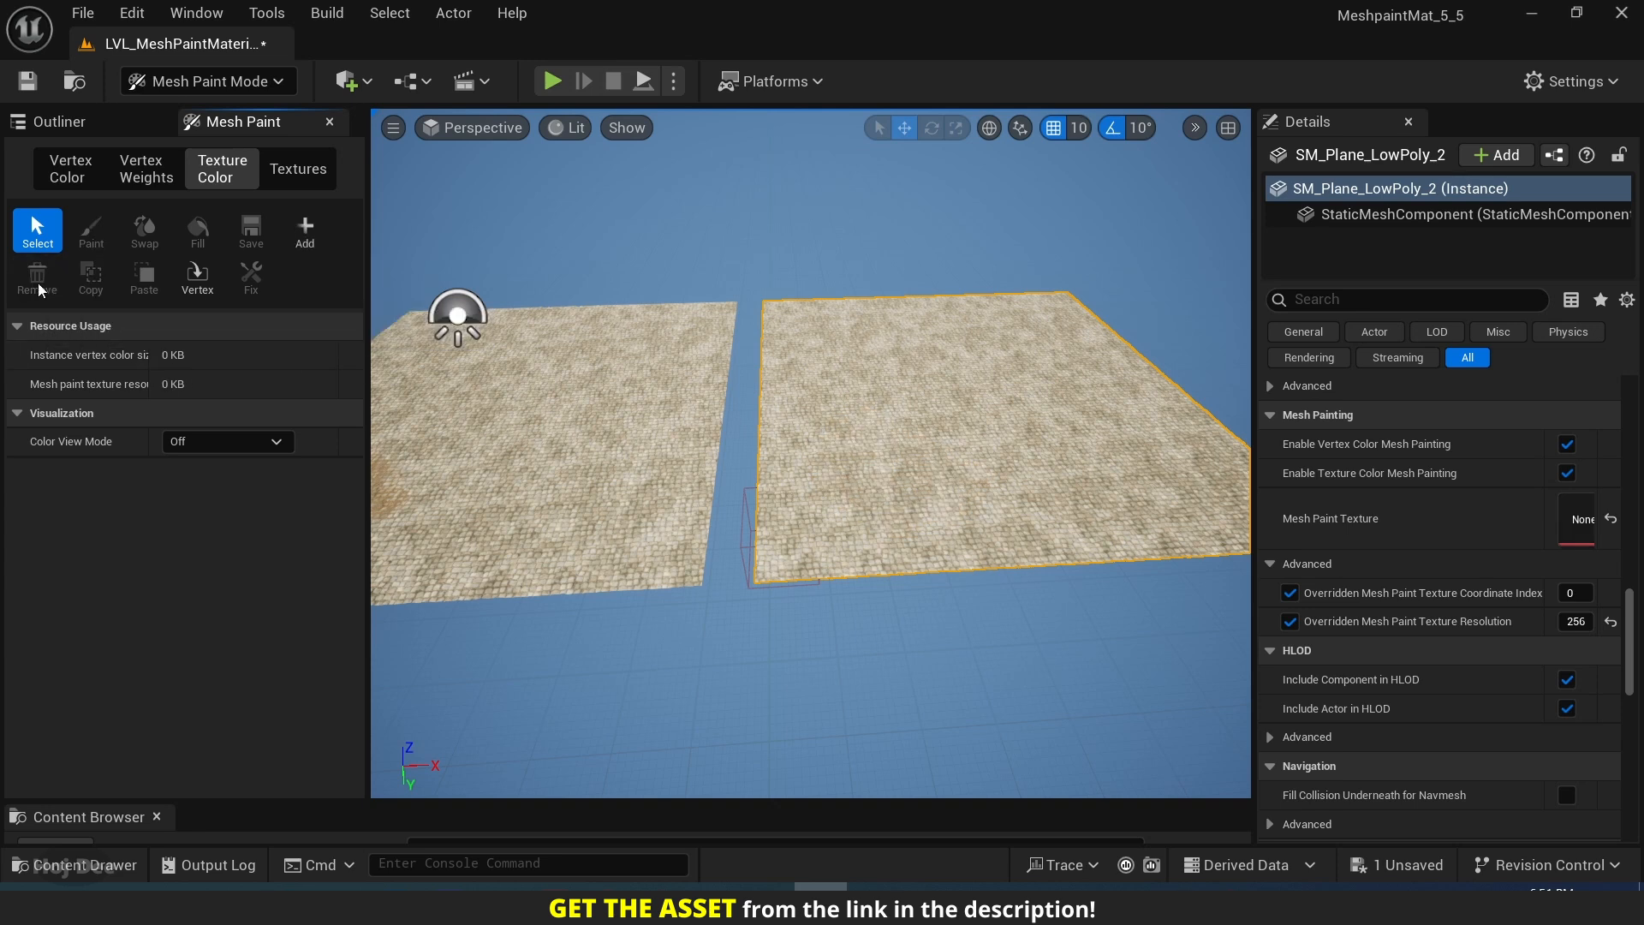
left_click(305, 231)
Paint separate Red-channel patches on SM_Plane_LowPoly_2 and compare them with the original plane.
left_click(90, 231)
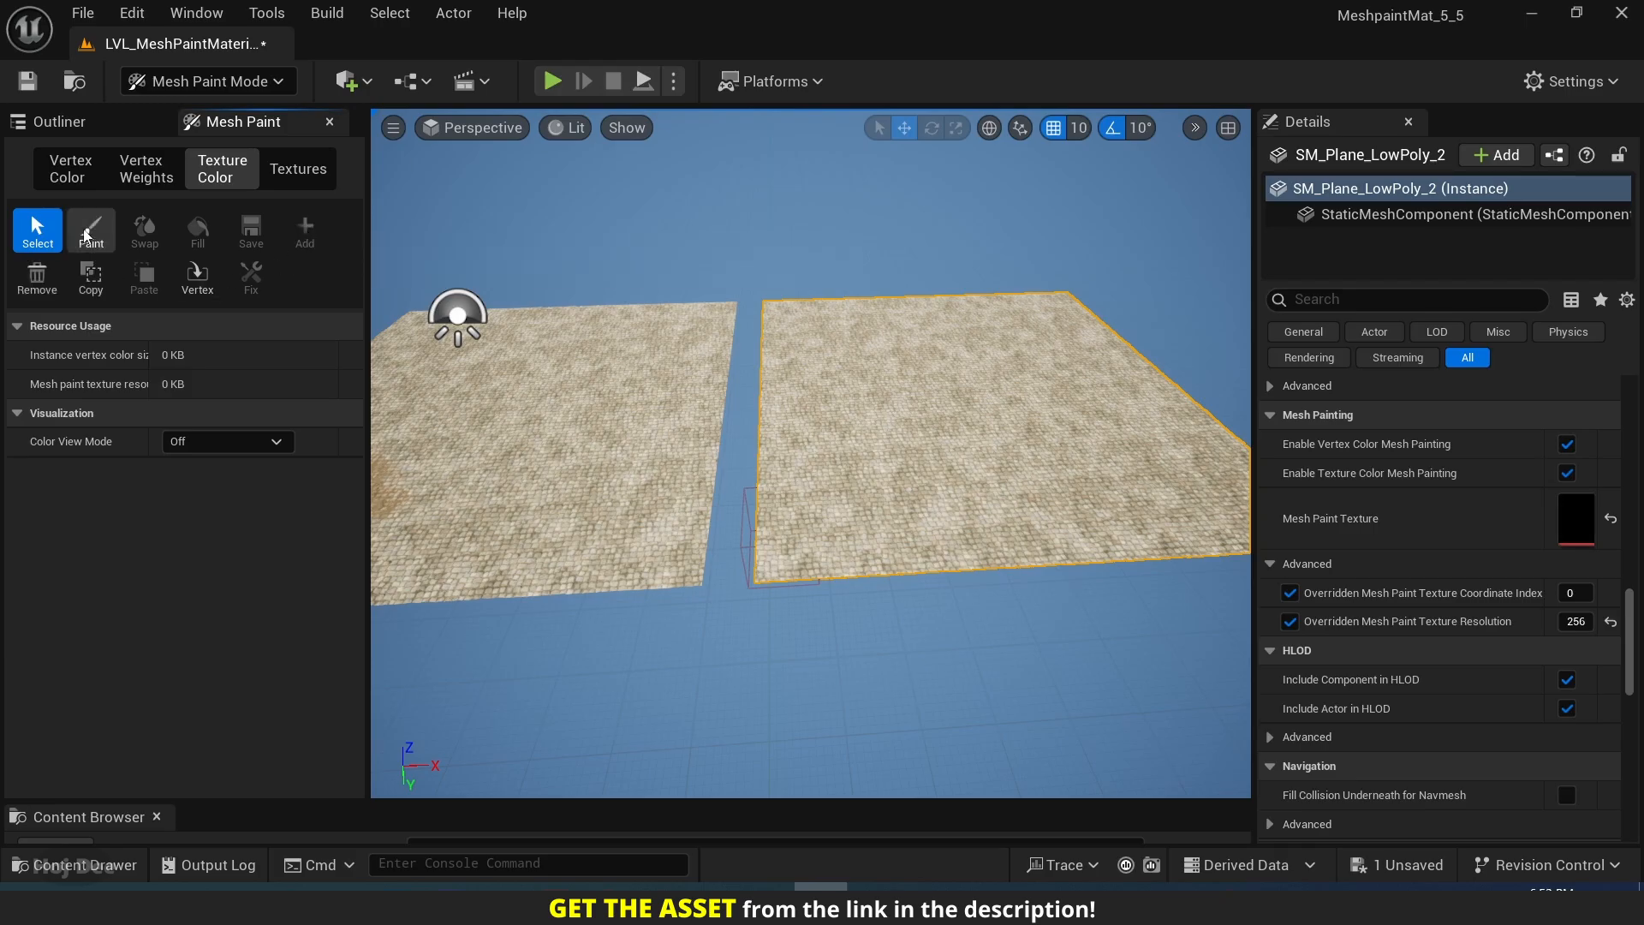
left_click_drag(906, 475, 896, 467)
right_click_drag(843, 450, 781, 438)
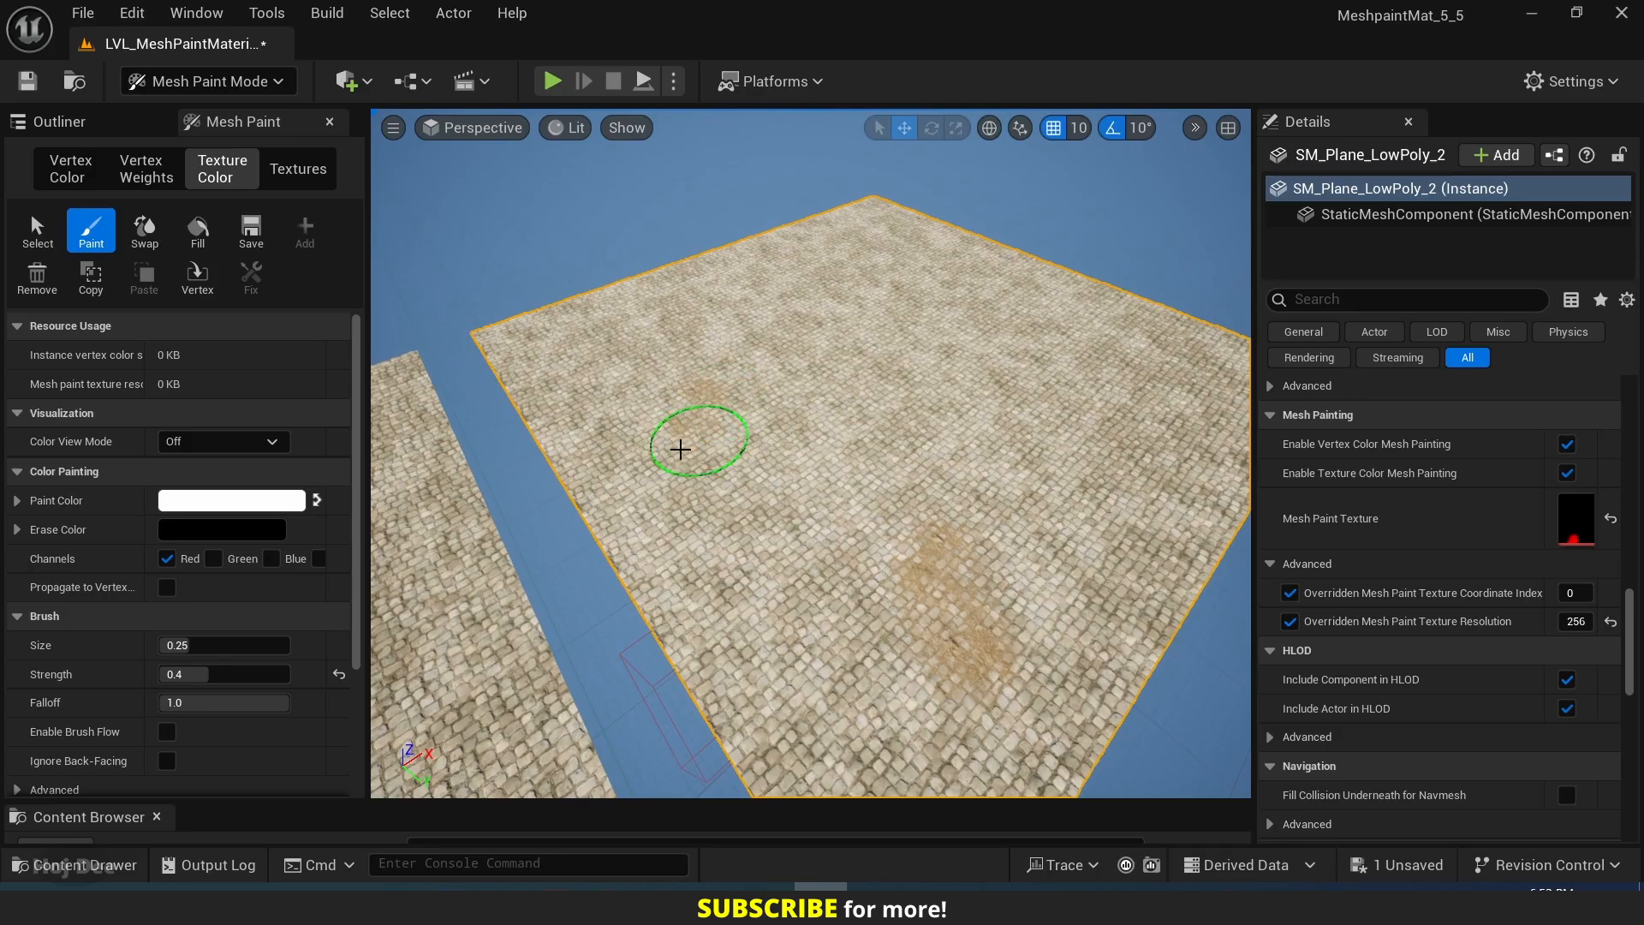
left_click_drag(668, 360, 671, 363)
right_click_drag(671, 363, 713, 372)
mouse_move(714, 372)
left_mouse_down()
mouse_move(632, 407)
mouse_move(609, 302)
mouse_move(990, 412)
mouse_move(721, 488)
mouse_move(754, 505)
left_mouse_up()
right_click_drag(753, 505, 557, 507)
mouse_move(1042, 565)
right_mouse_down()
mouse_move(837, 371)
mouse_move(856, 371)
mouse_move(870, 183)
mouse_move(835, 281)
mouse_move(870, 264)
mouse_move(1178, 449)
mouse_move(1088, 479)
mouse_move(1036, 454)
mouse_move(1010, 522)
mouse_move(985, 514)
mouse_move(950, 479)
mouse_move(845, 198)
mouse_move(847, 293)
mouse_move(881, 371)
mouse_move(753, 342)
mouse_move(737, 360)
mouse_move(771, 556)
mouse_move(1000, 447)
right_mouse_up()
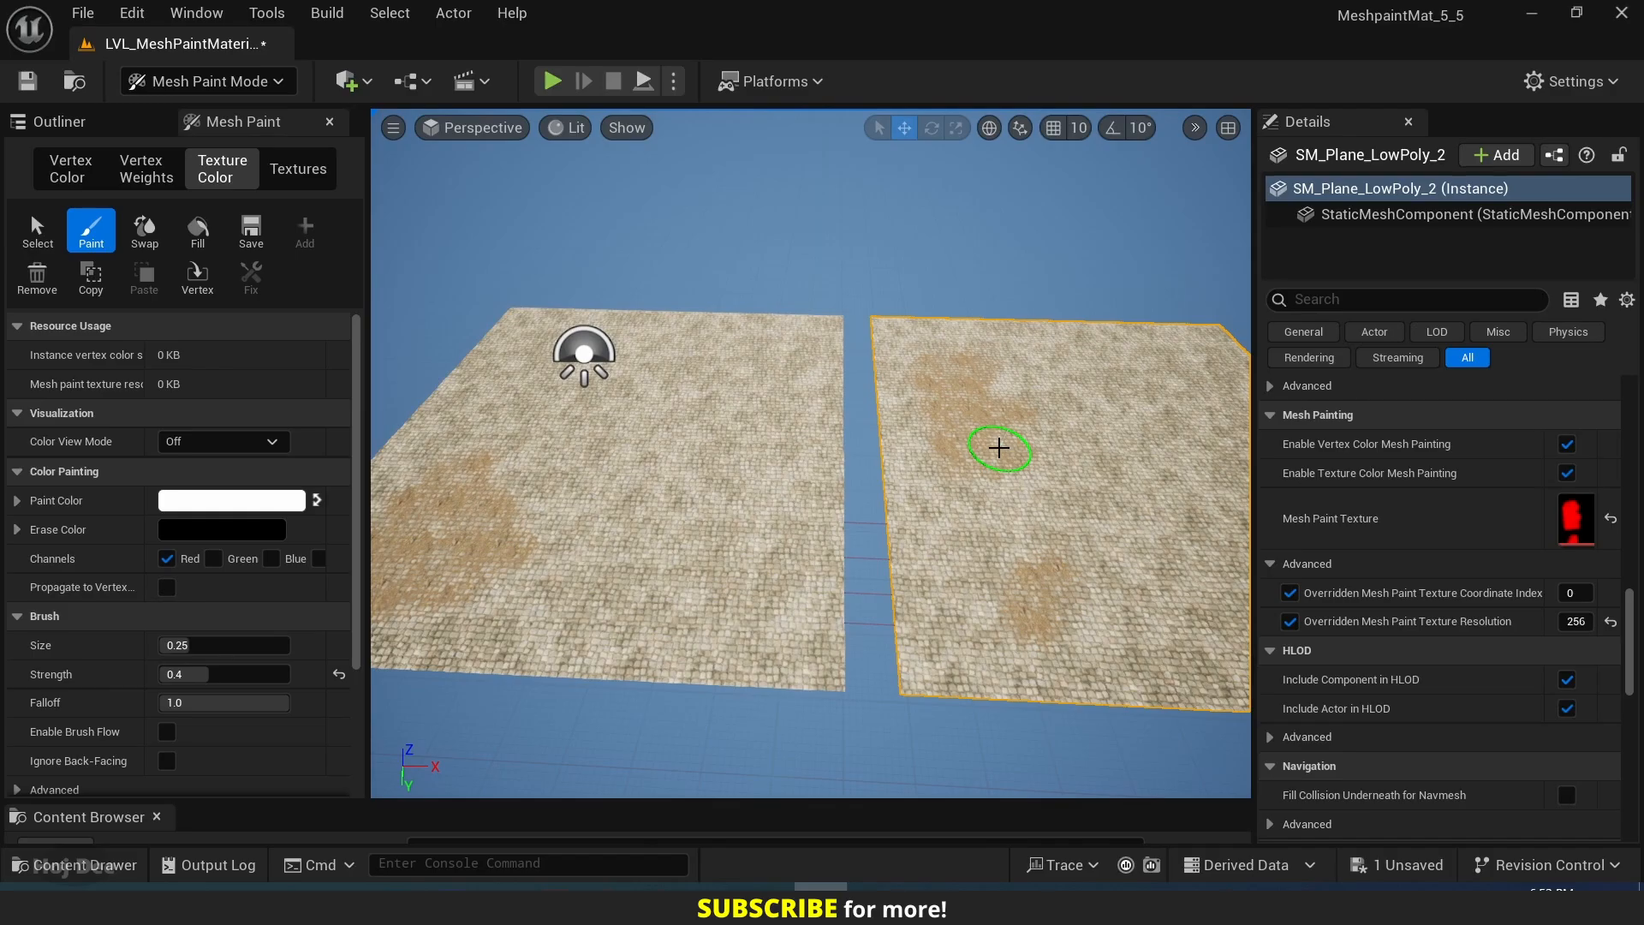
Return to Selection mode and duplicate SM_Plane_LowPoly_2 along the X axis to make a third plane.
left_click(205, 80)
left_click(214, 118)
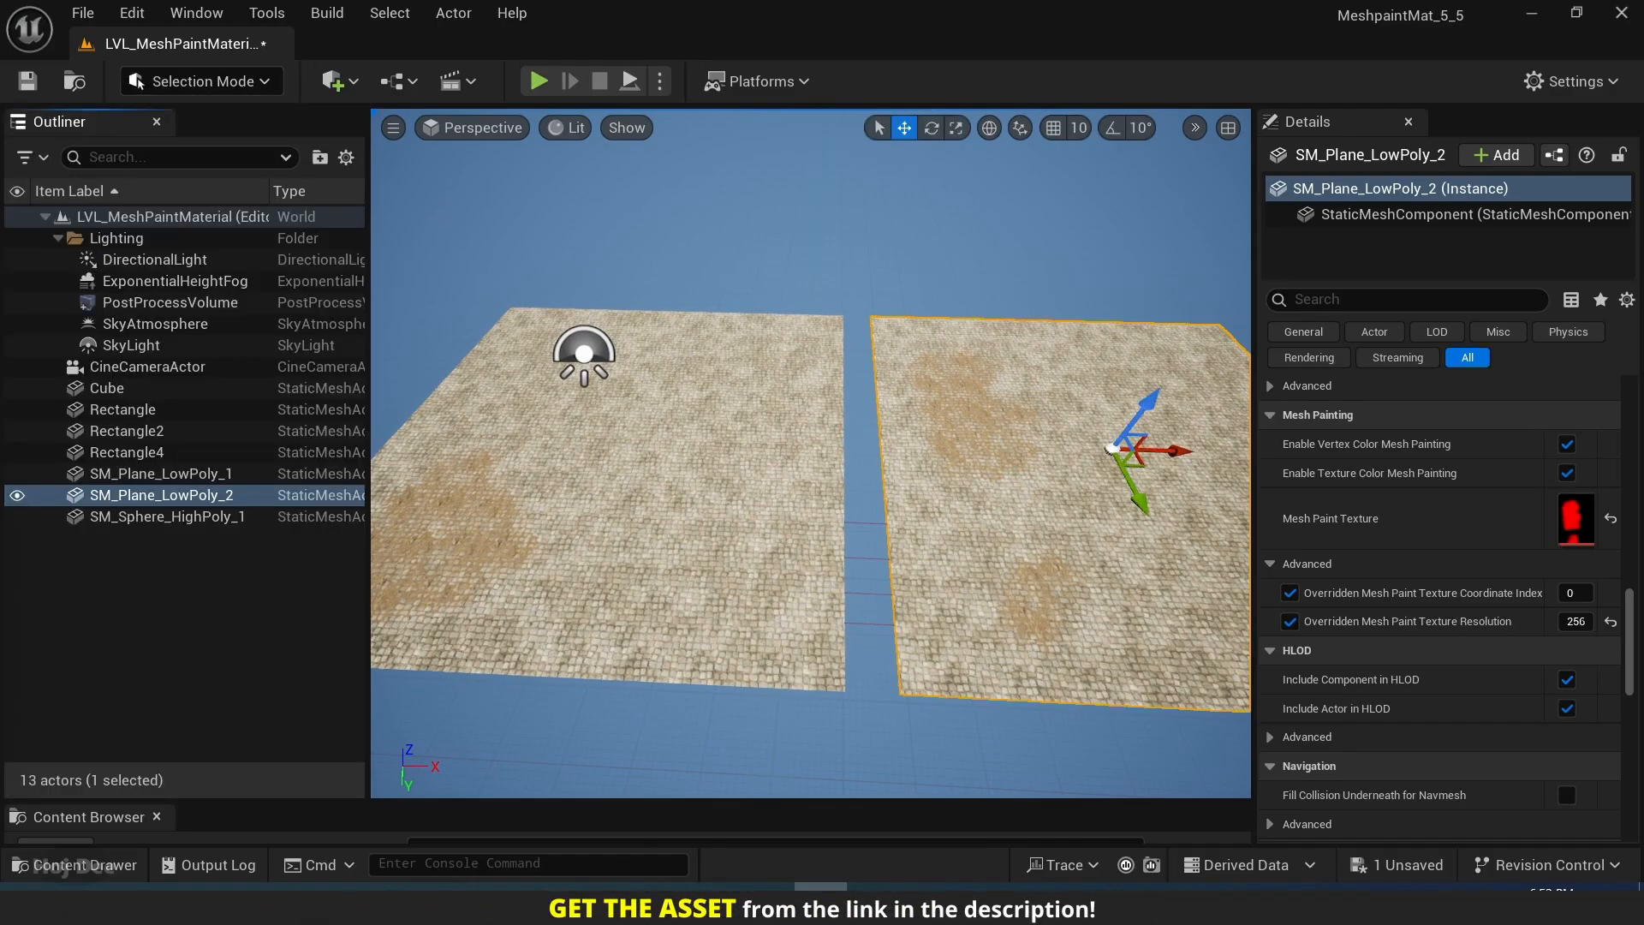
key("f")
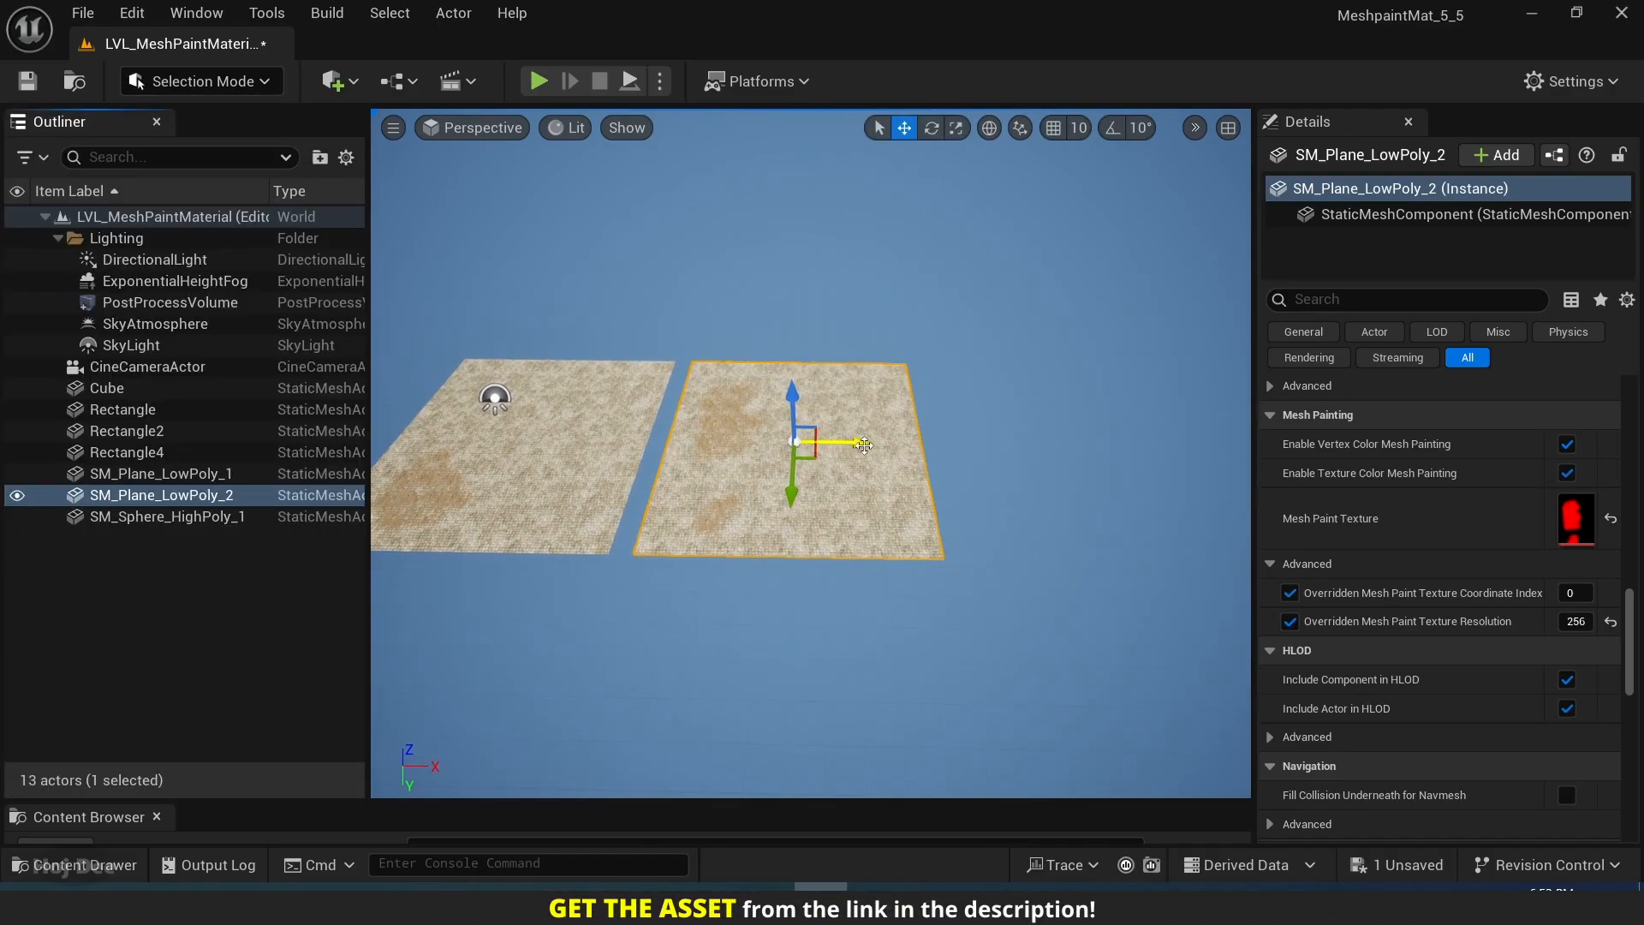
left_click_drag(864, 444, 1148, 473, "alt")
right_click_drag(1017, 543, 783, 470)
Activate texture color painting for the third plane with brush size 0.41896 and strength 0.588799.
left_click(224, 86)
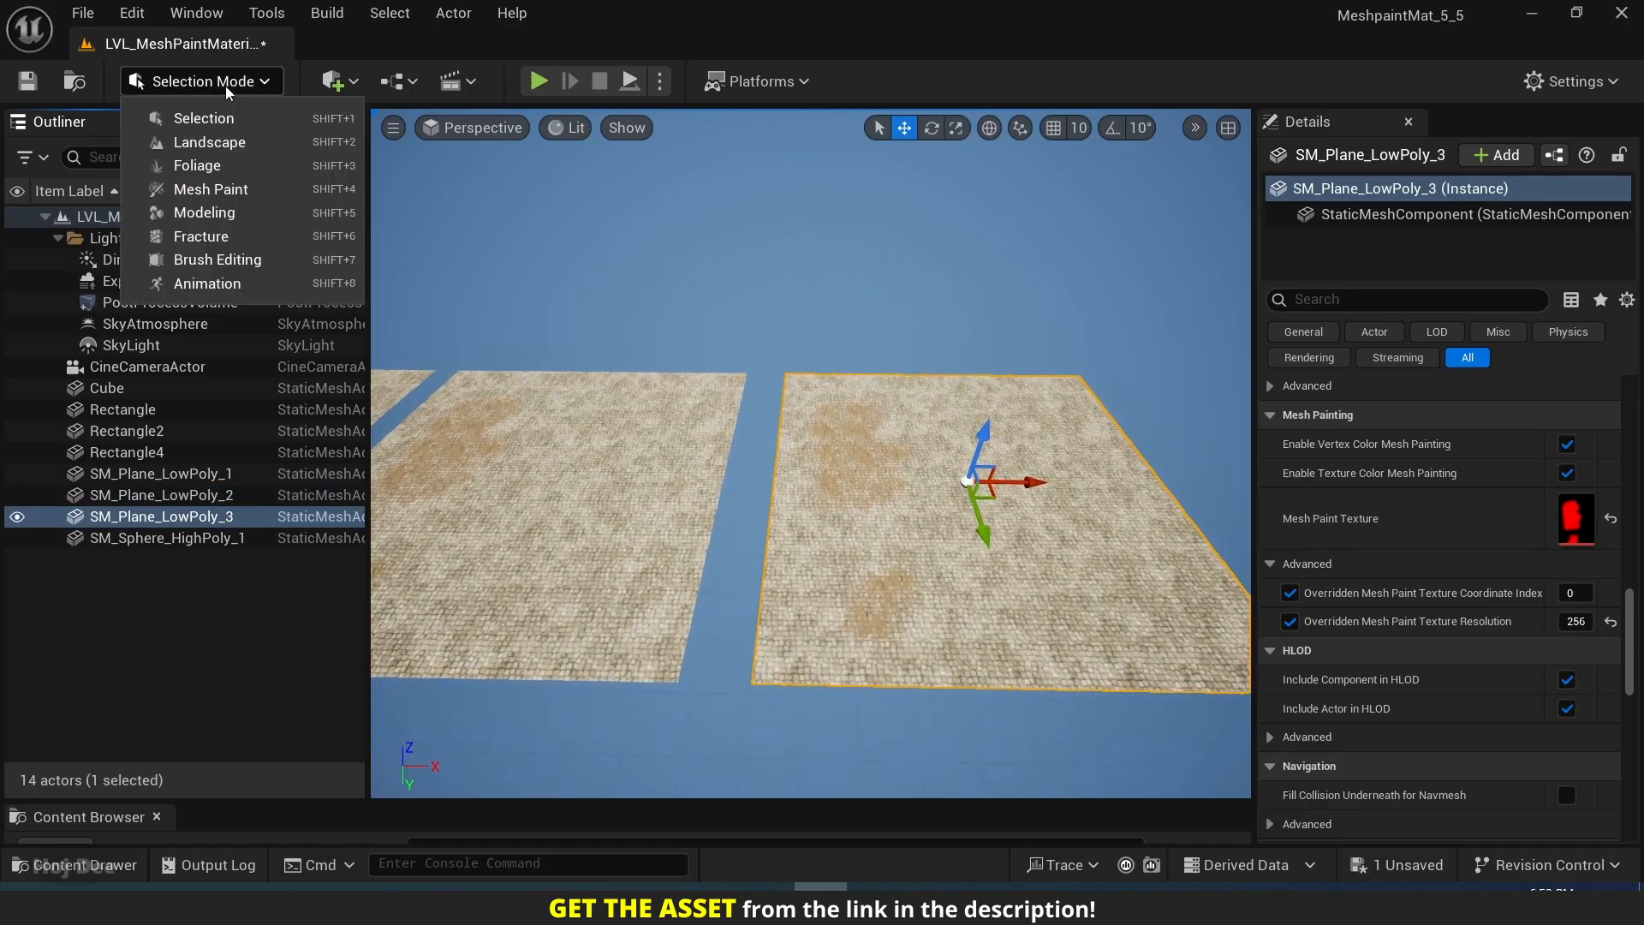
left_click(214, 189)
left_click(221, 171)
right_click_drag(818, 419, 760, 450)
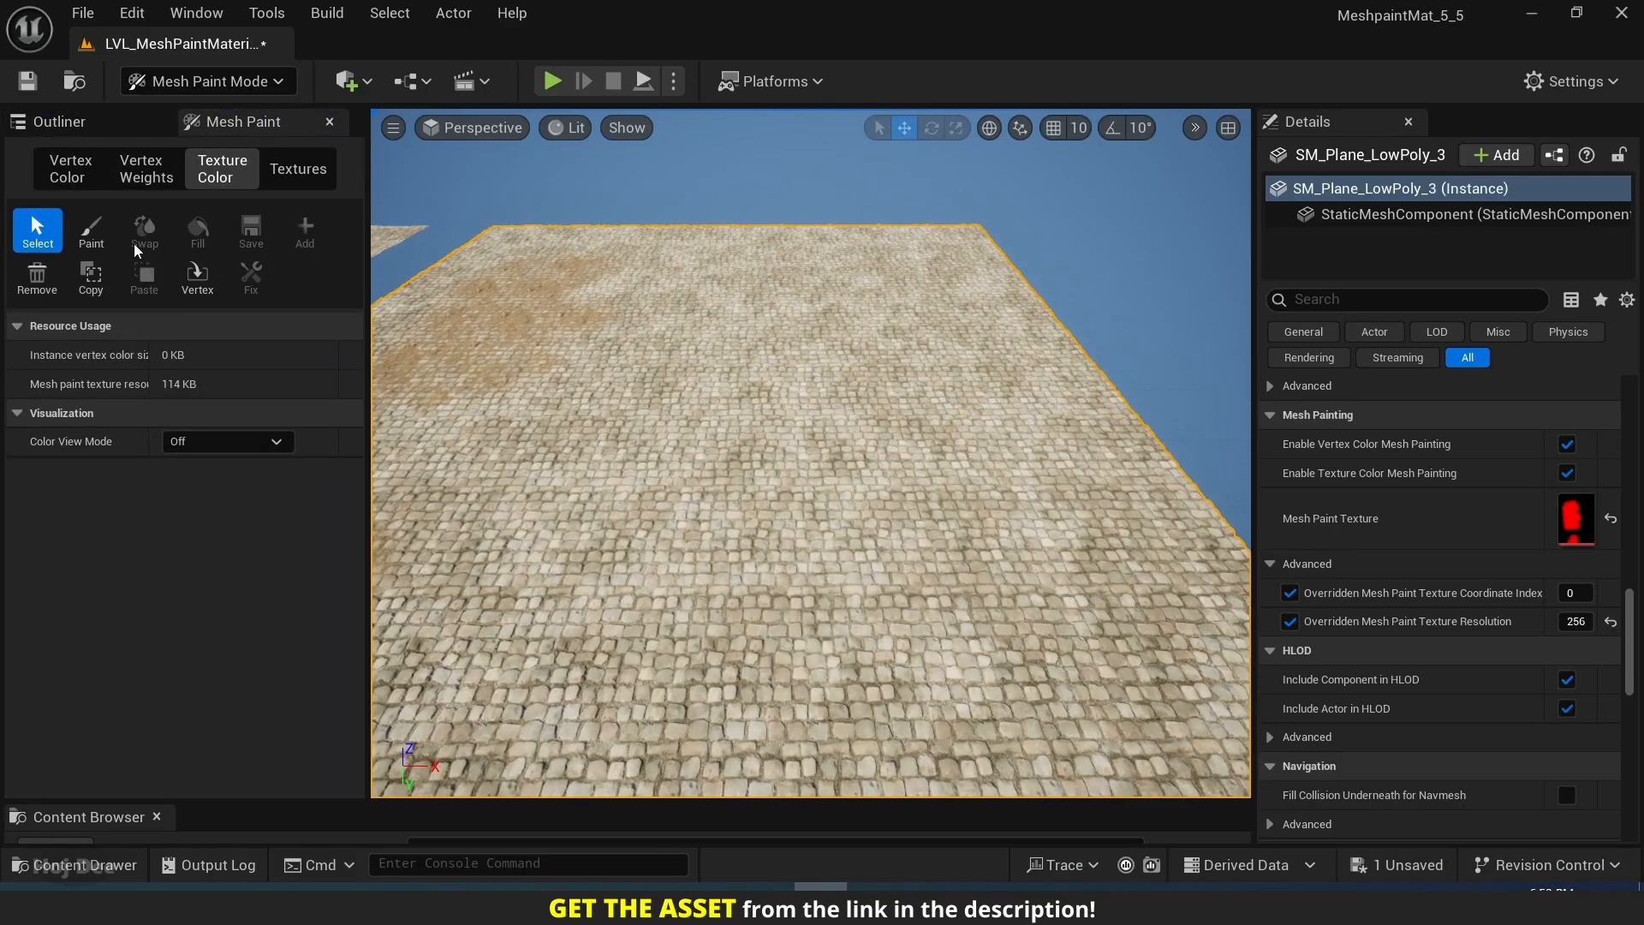
left_click(91, 230)
mouse_move(193, 675)
left_mouse_down()
mouse_move(236, 674)
mouse_move(214, 645)
left_mouse_up()
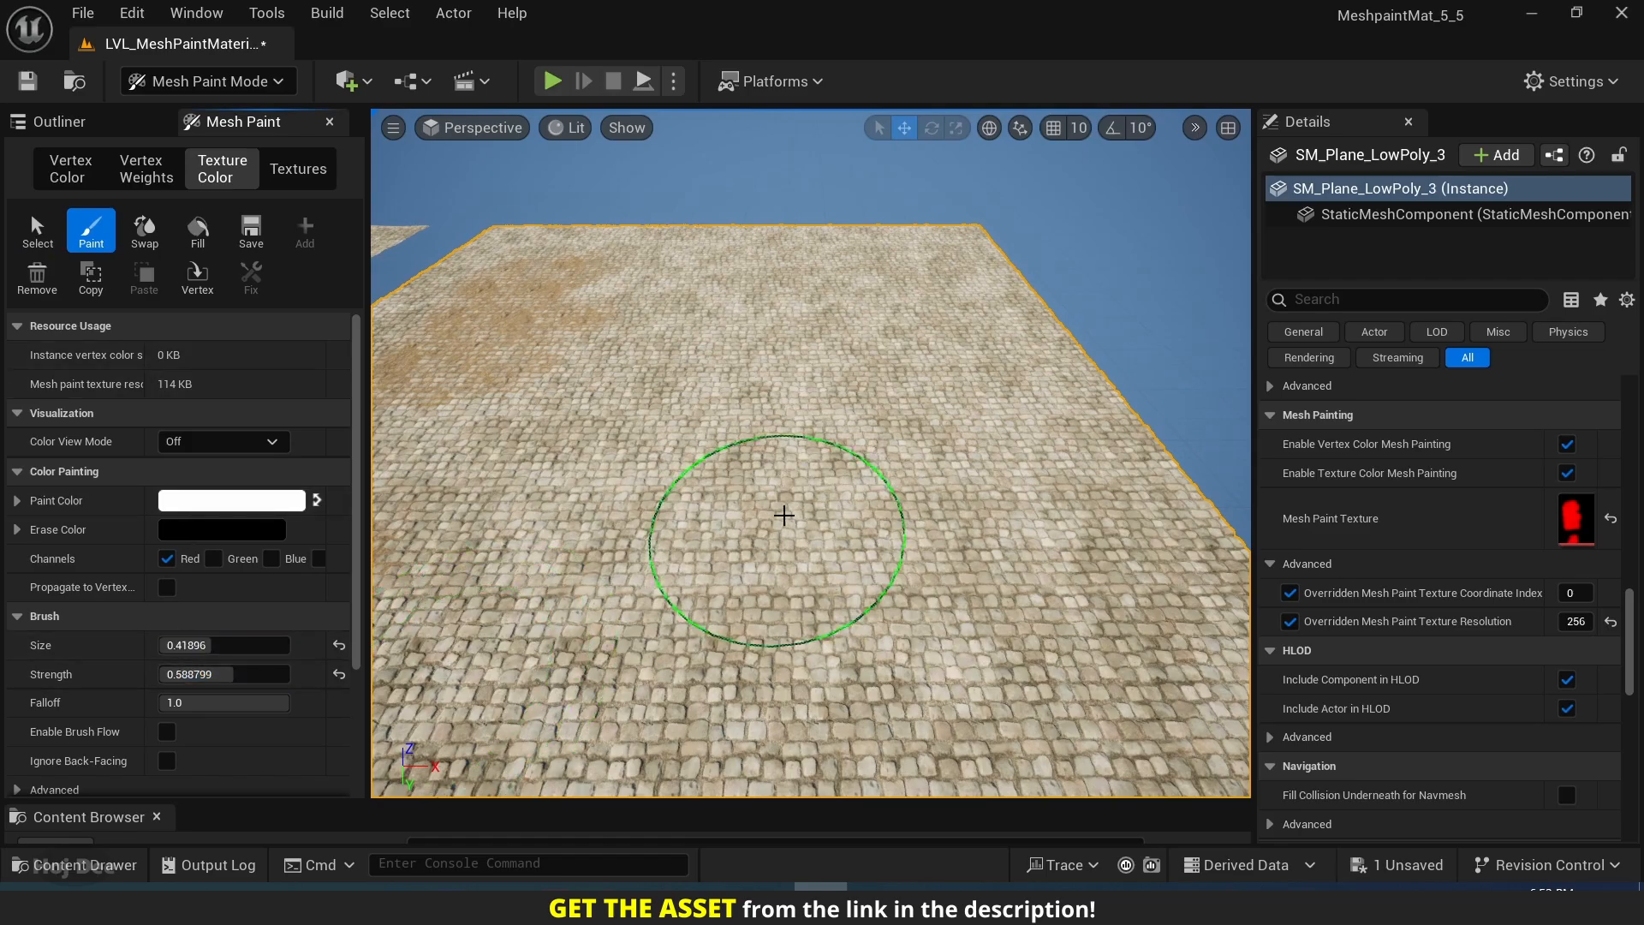
Paint a Red-channel patch on the third plane and compare it with the second plane.
mouse_move(783, 515)
left_mouse_down()
mouse_move(998, 444)
mouse_move(910, 481)
mouse_move(881, 569)
mouse_move(753, 565)
left_mouse_up()
mouse_move(754, 565)
right_mouse_down()
mouse_move(633, 565)
mouse_move(685, 591)
mouse_move(754, 582)
mouse_move(799, 531)
right_mouse_up()
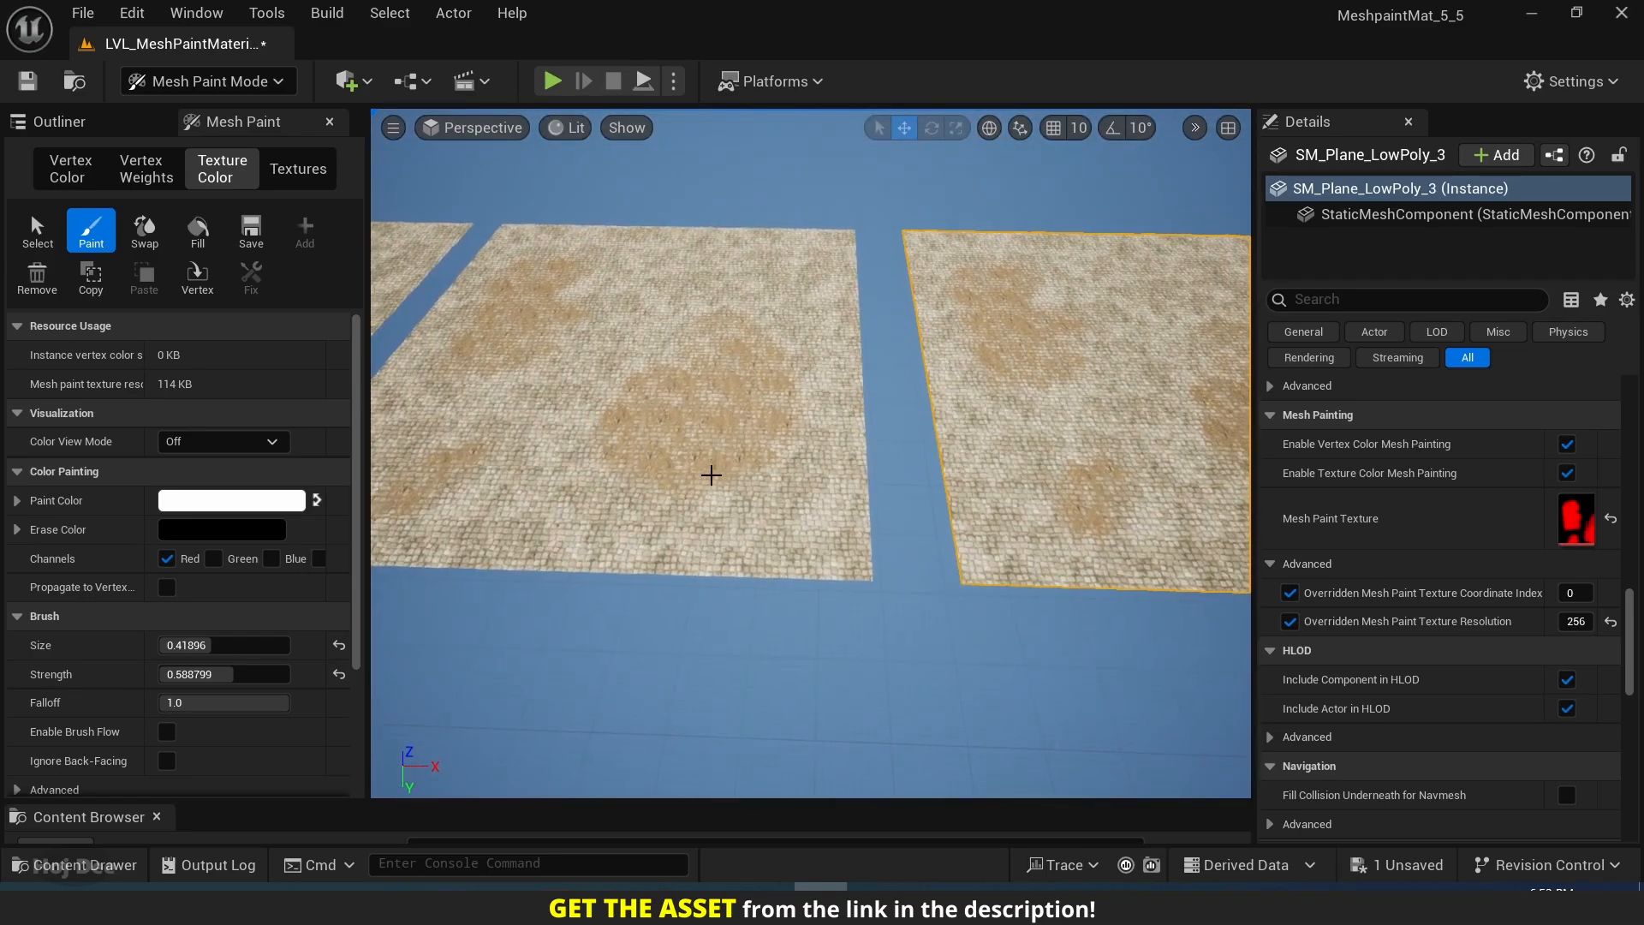
right_click_drag(732, 430, 896, 428)
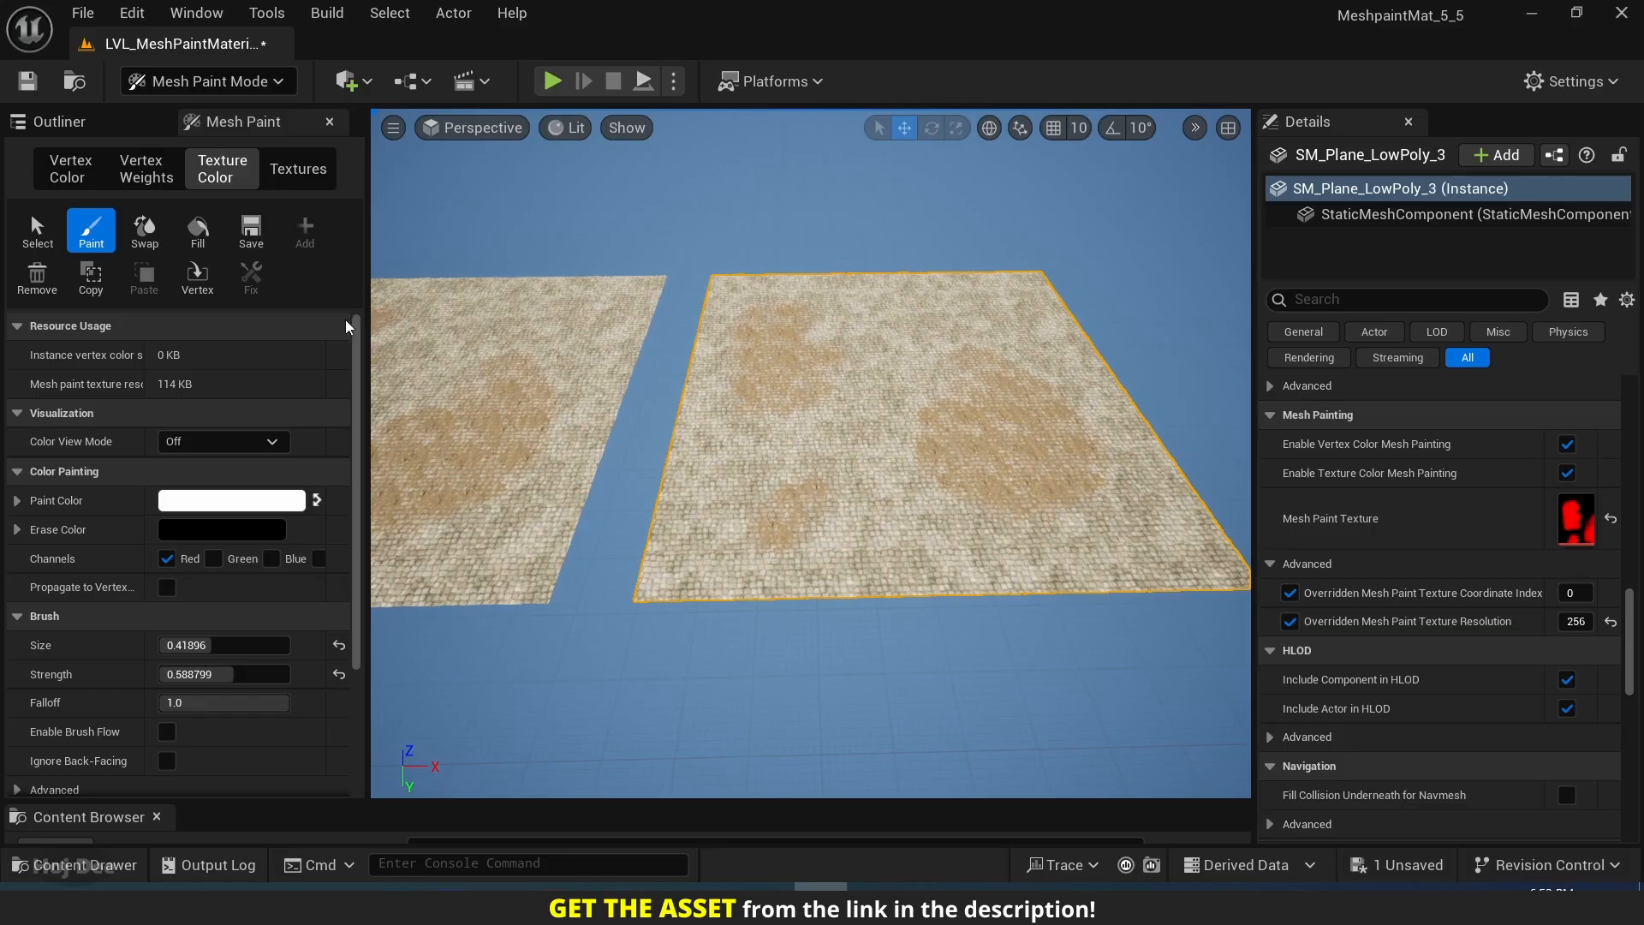
Replace the third plane's mesh paint texture with a new one and paint a Red-channel patch on it.
left_click(36, 280)
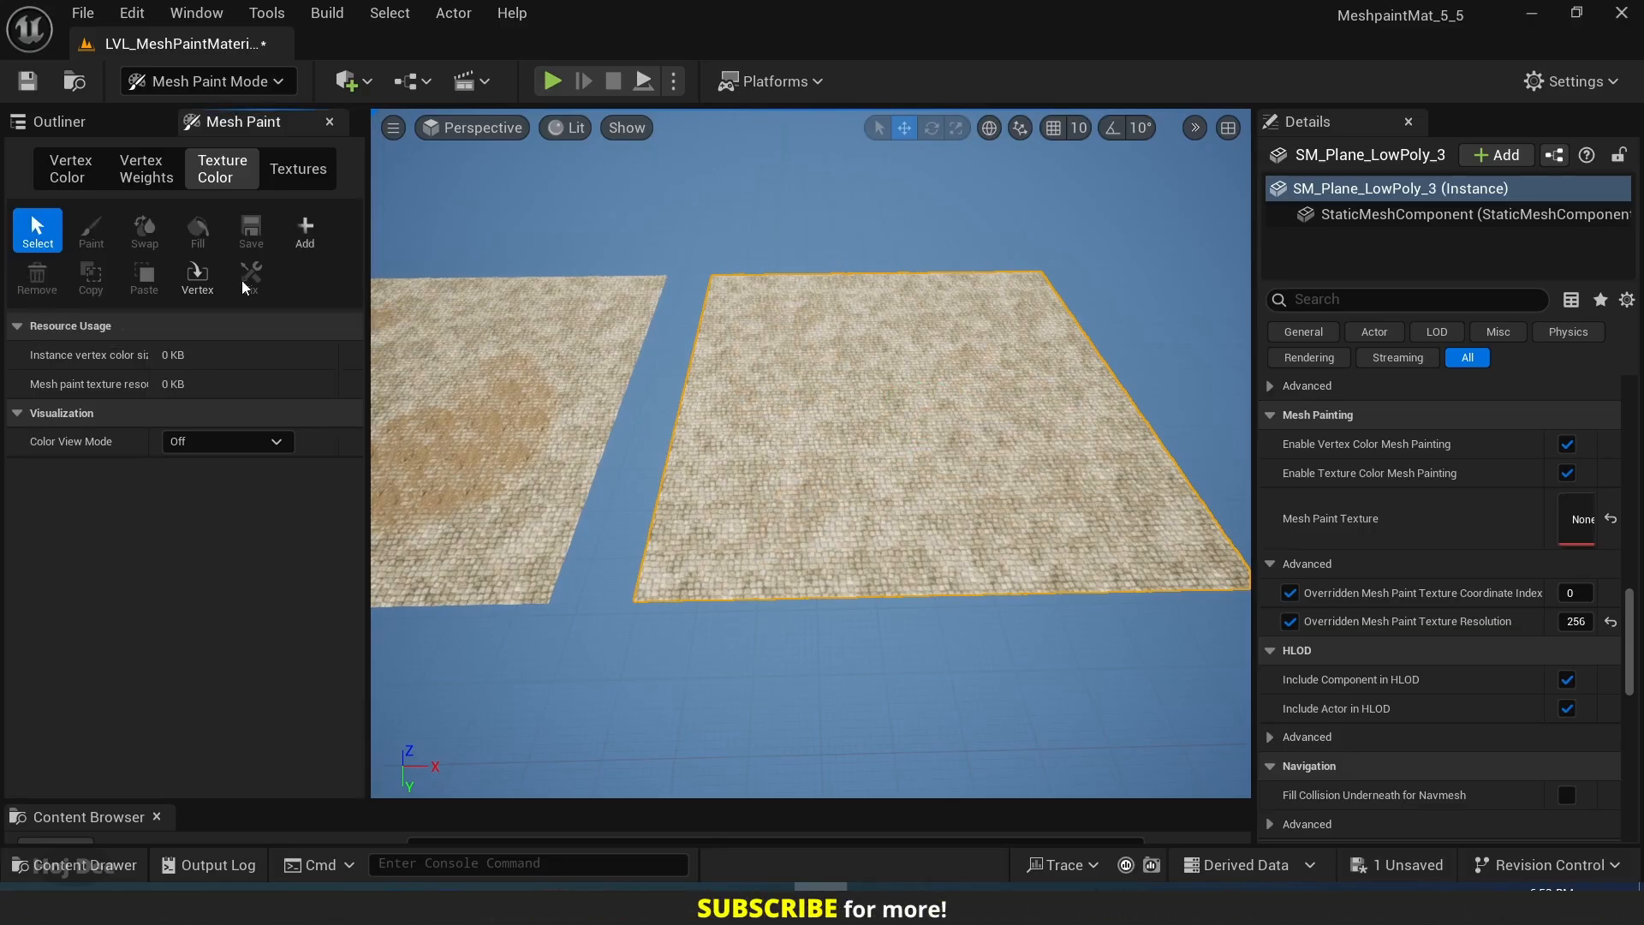
left_click(312, 230)
right_click_drag(841, 406, 913, 421)
left_click(90, 230)
left_click_drag(937, 374, 857, 368)
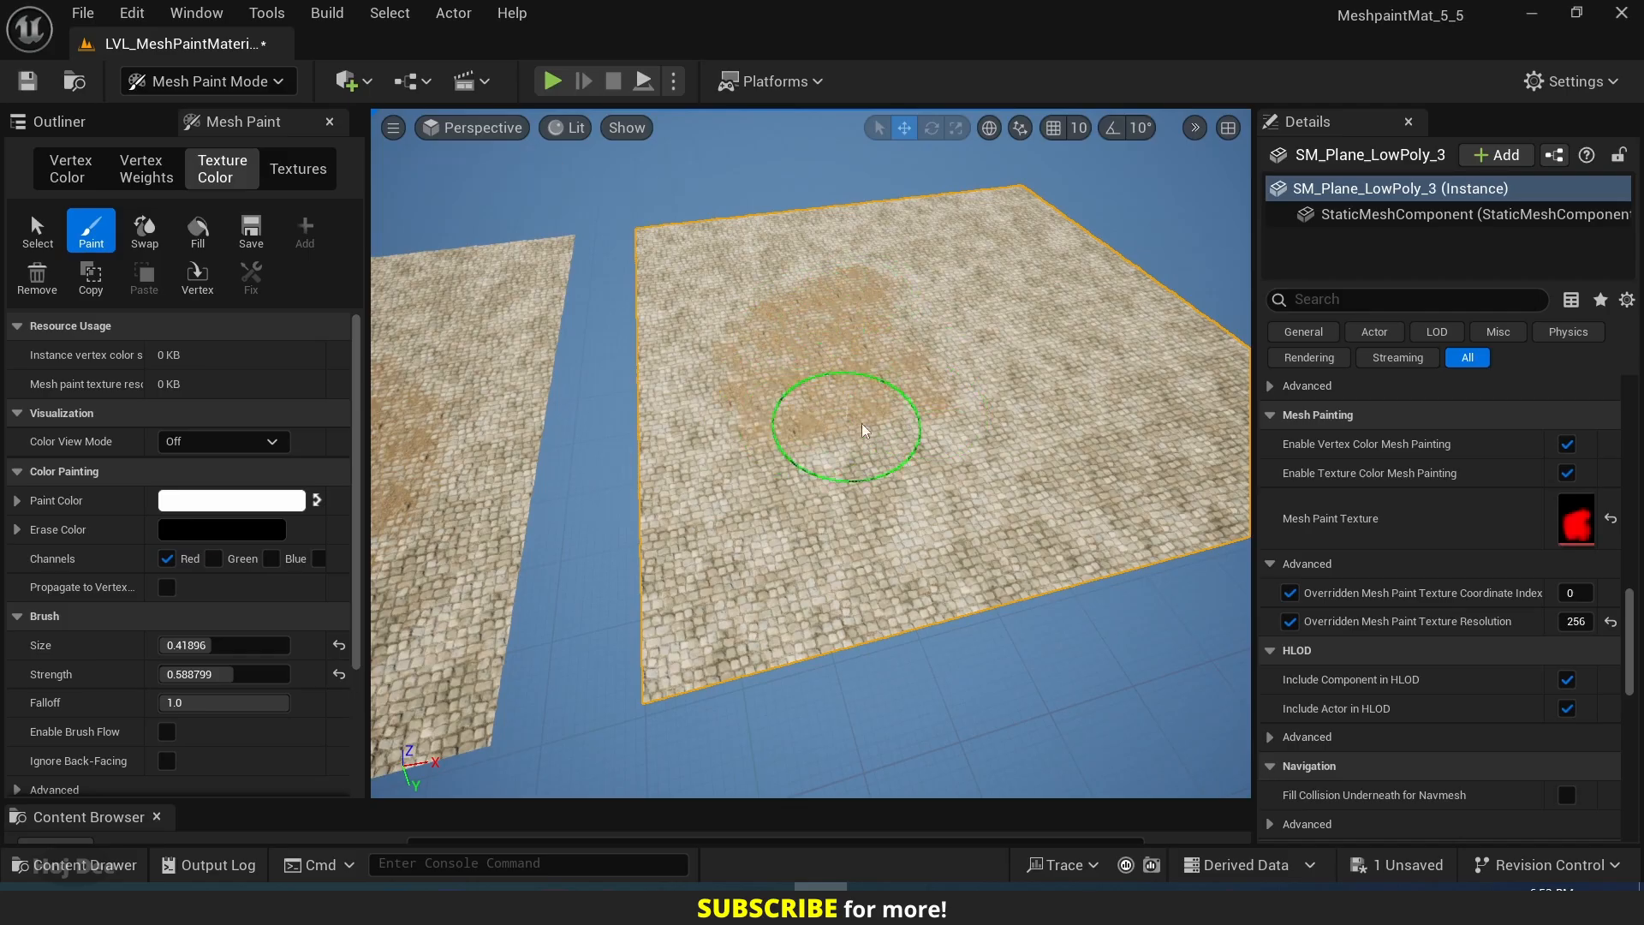
mouse_move(862, 425)
right_mouse_down()
mouse_move(805, 404)
mouse_move(822, 411)
right_mouse_up()
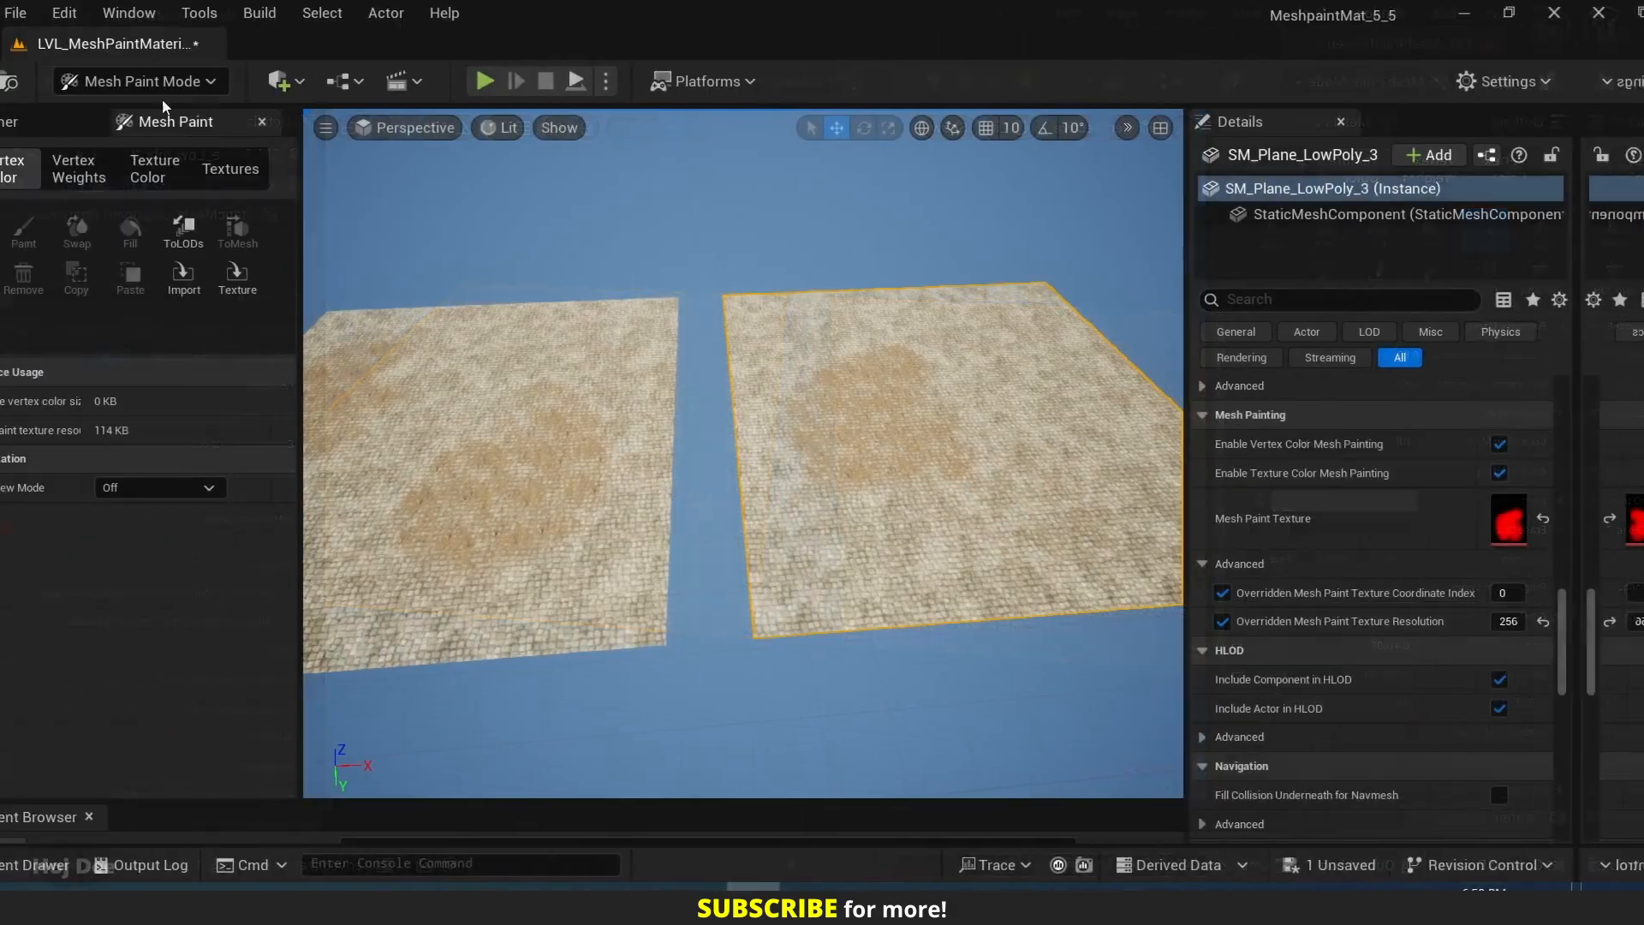
Return to Selection mode and delete the duplicates SM_Plane_LowPoly_2 and SM_Plane_LowPoly_3.
left_click(219, 80)
left_click(223, 122)
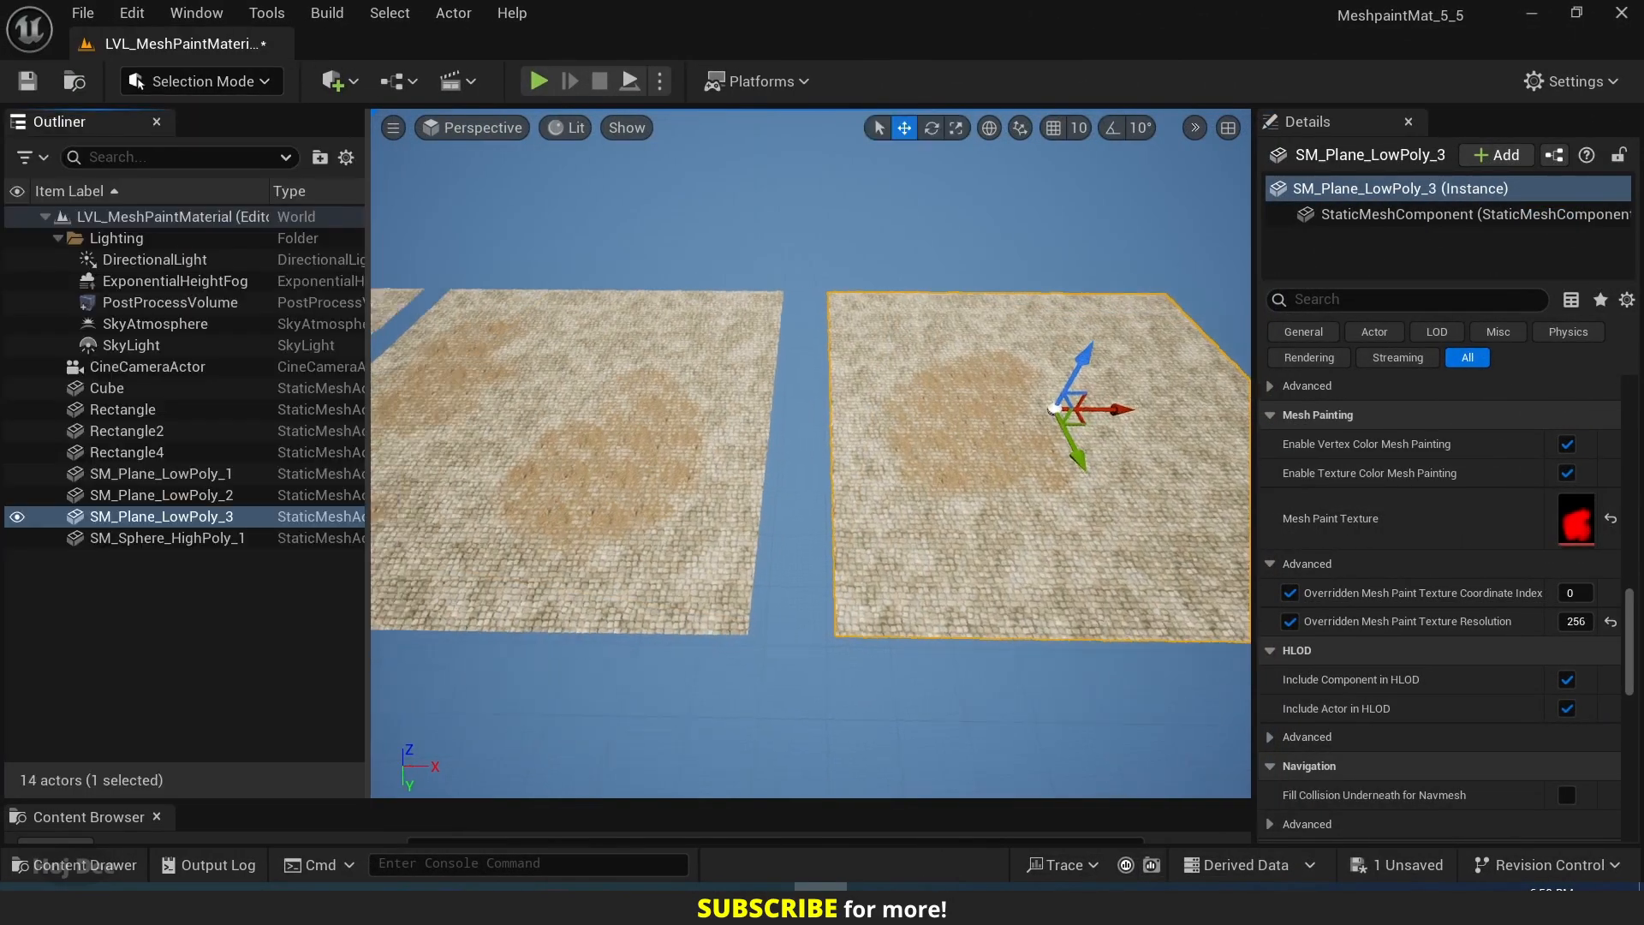
mouse_move(973, 462)
right_mouse_down()
mouse_move(908, 454)
mouse_move(950, 454)
right_mouse_up()
left_click(816, 449, "shift")
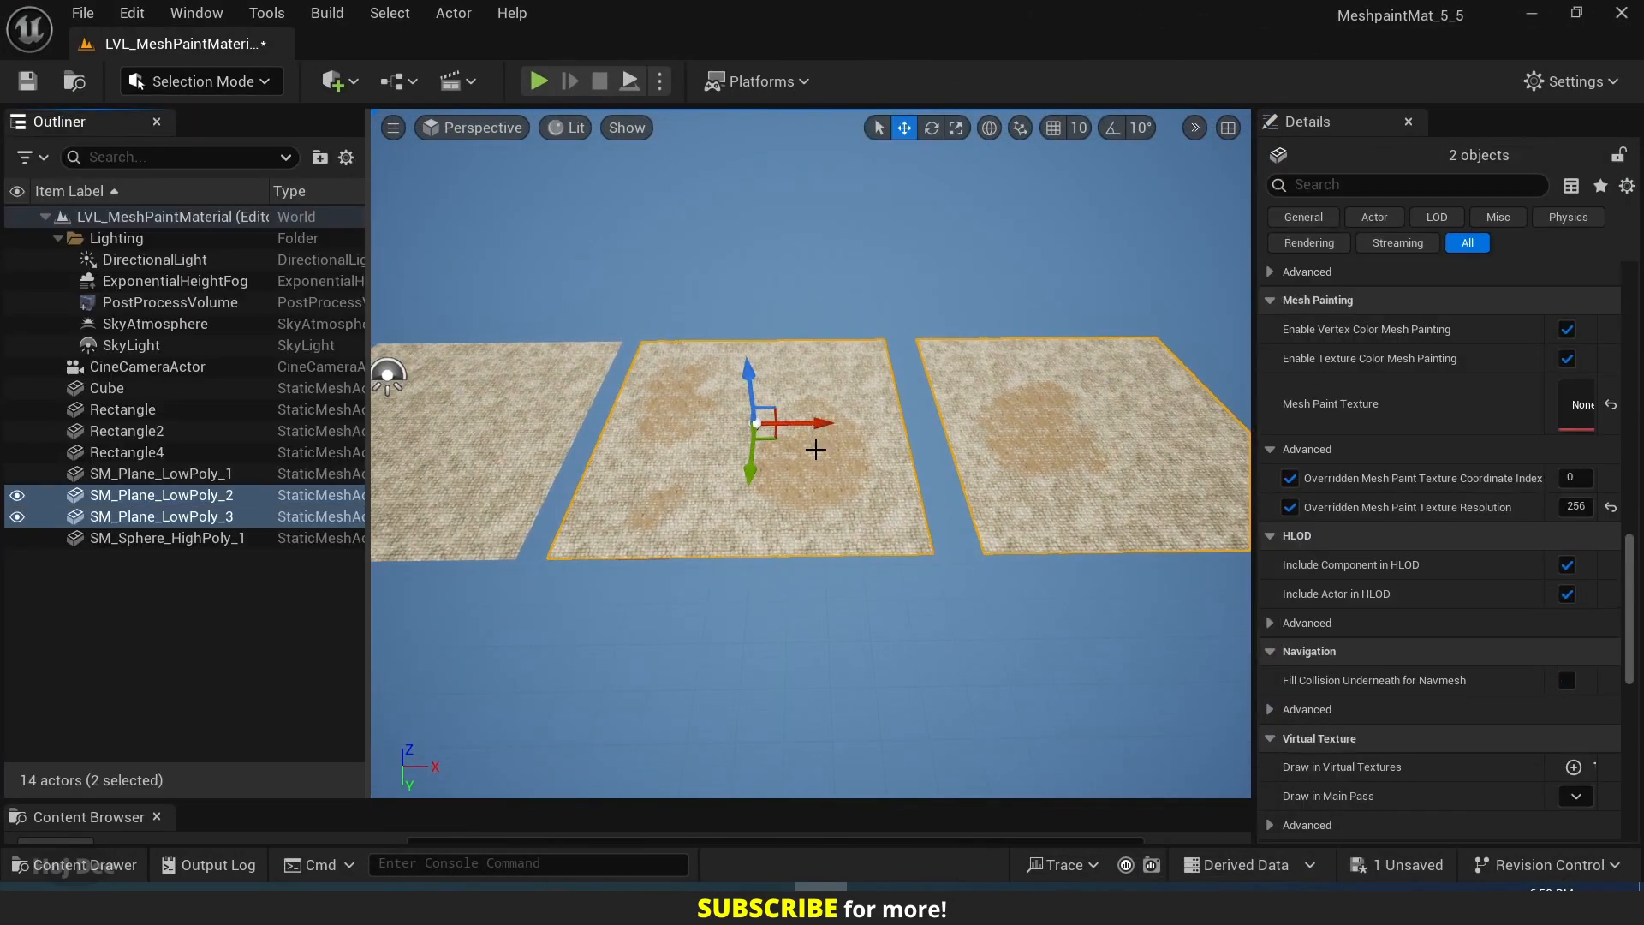
key("Delete")
right_click_drag(815, 452, 788, 443)
Switch to texture color mesh painting with SM_Plane_LowPoly_1 selected.
left_click(248, 81)
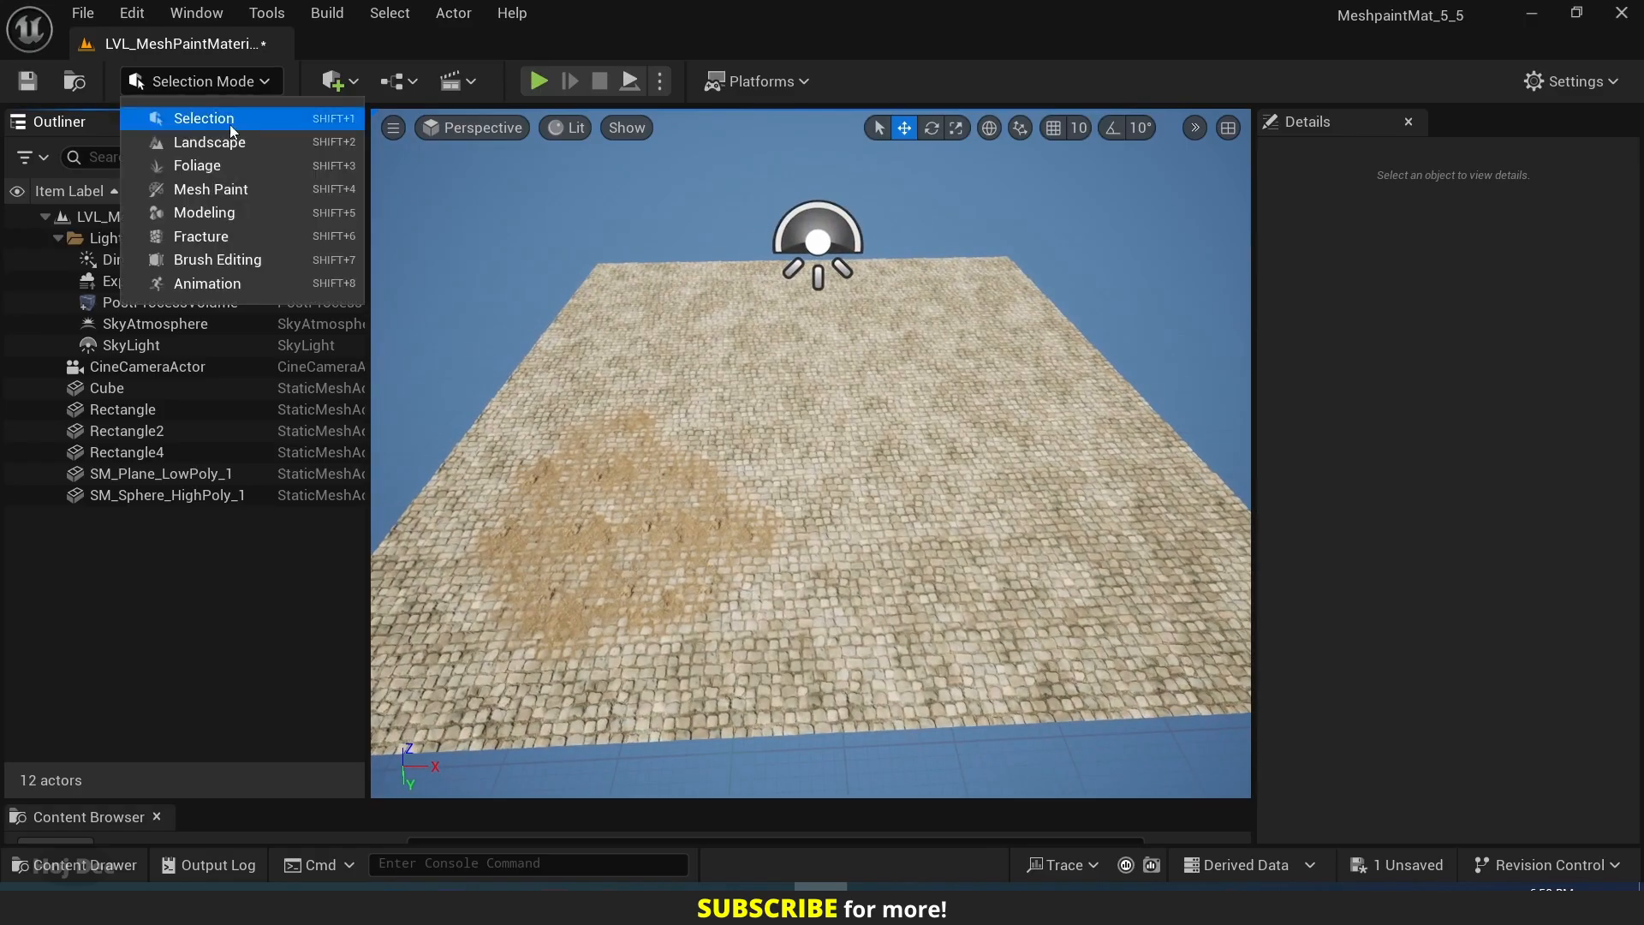
left_click(231, 189)
left_click(908, 466)
right_click_drag(908, 467, 993, 436)
left_click(221, 169)
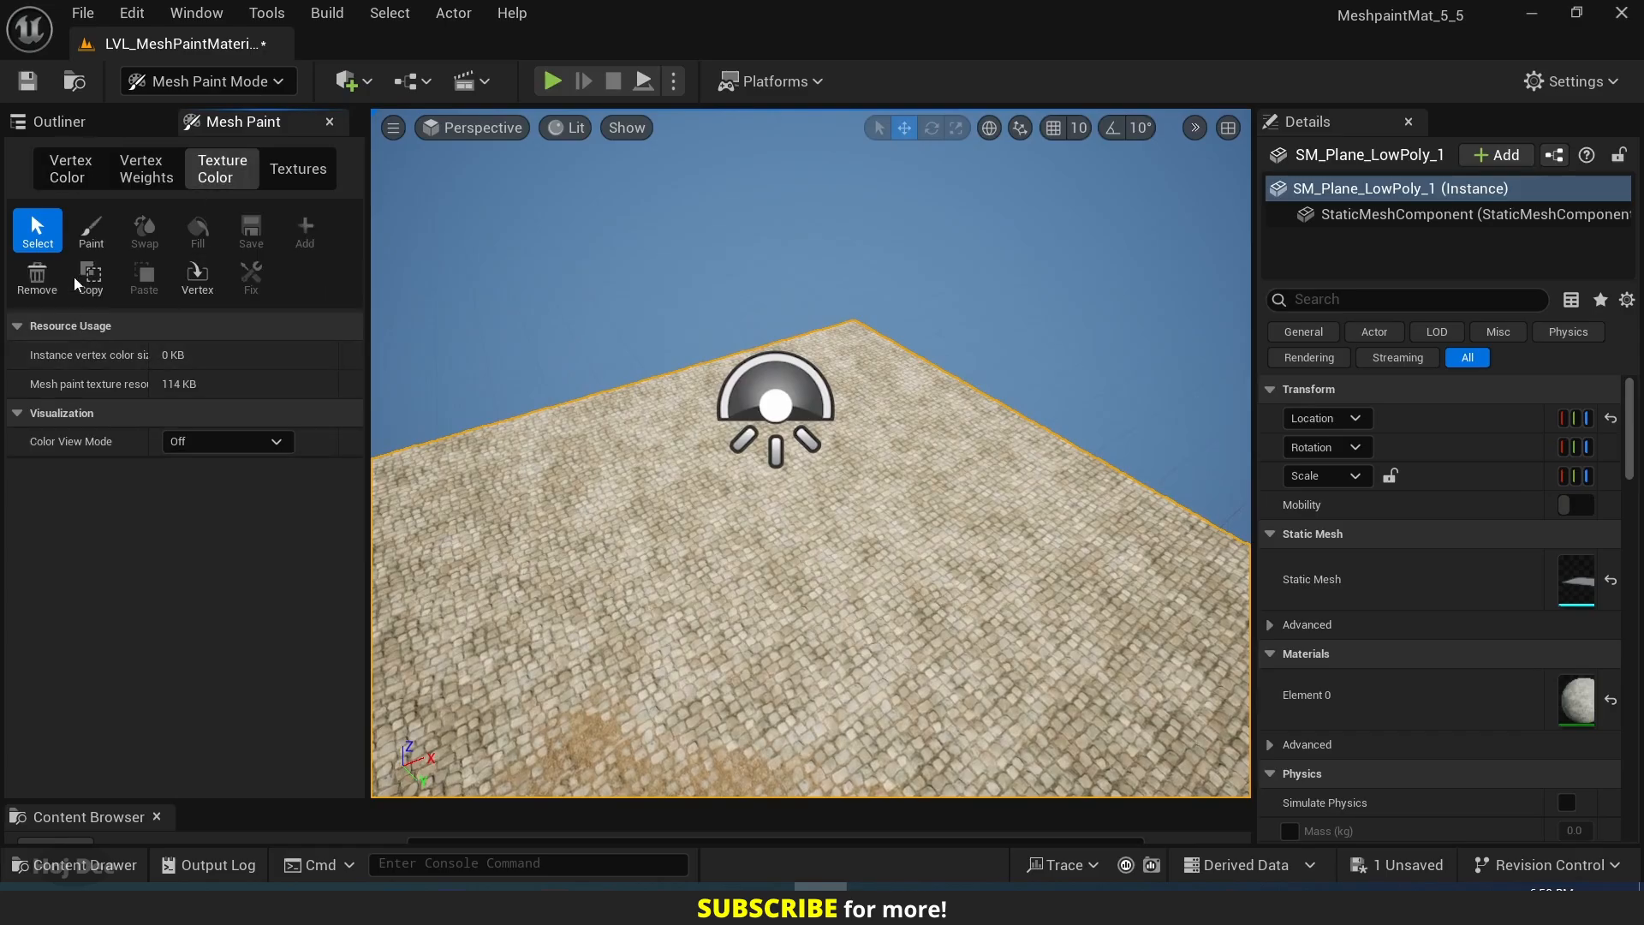
Limit the Paint tool to the Green channel and paint a patch of the white layer onto the plane.
left_click(92, 238)
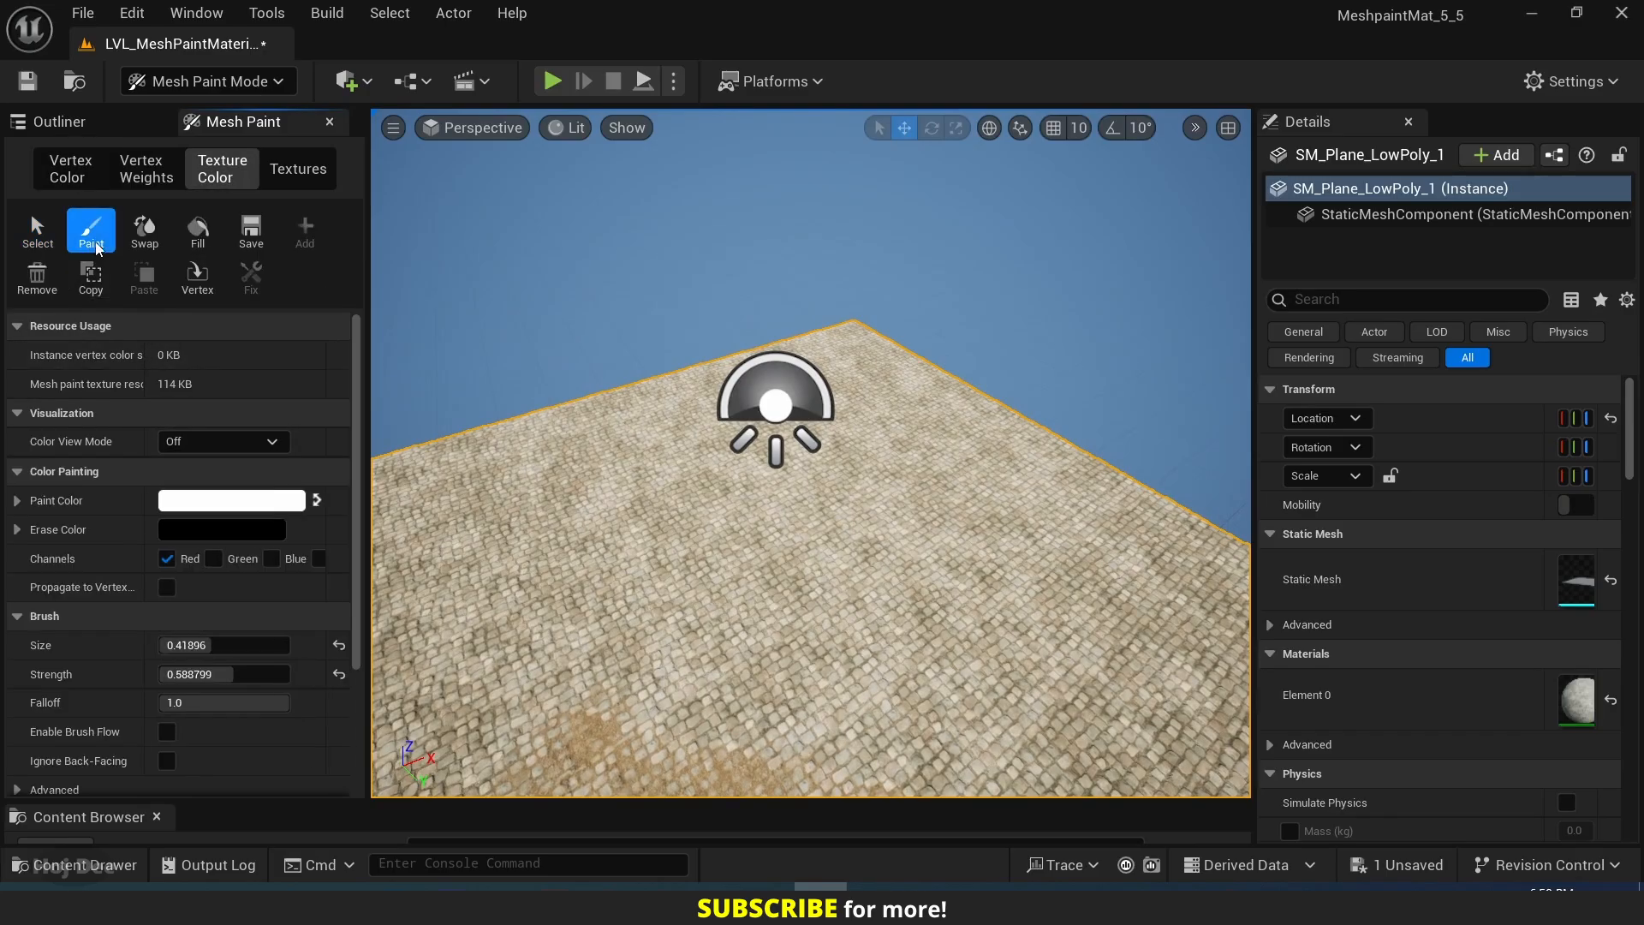
left_click(217, 560)
mouse_move(741, 548)
right_mouse_down()
mouse_move(822, 582)
mouse_move(792, 591)
mouse_move(848, 492)
right_mouse_up()
mouse_move(822, 514)
left_mouse_down()
mouse_move(788, 532)
mouse_move(800, 576)
mouse_move(977, 605)
left_mouse_up()
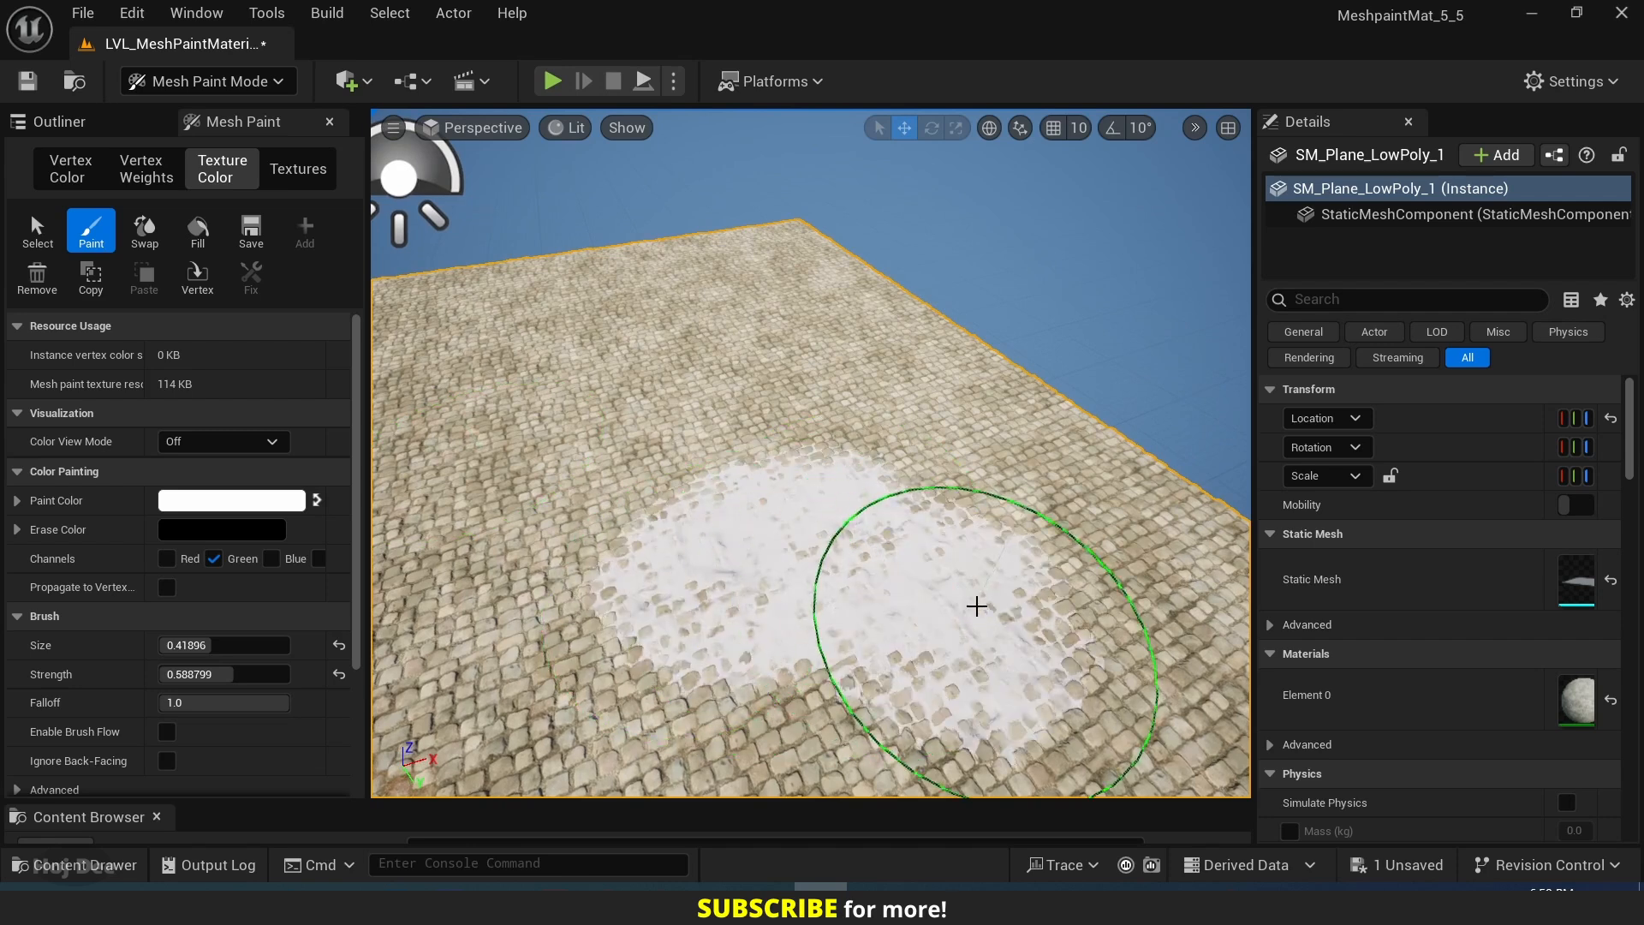
Limit the Paint tool to the Blue channel and paint a puddle patch on the far part of the plane.
right_click_drag(762, 433, 599, 385)
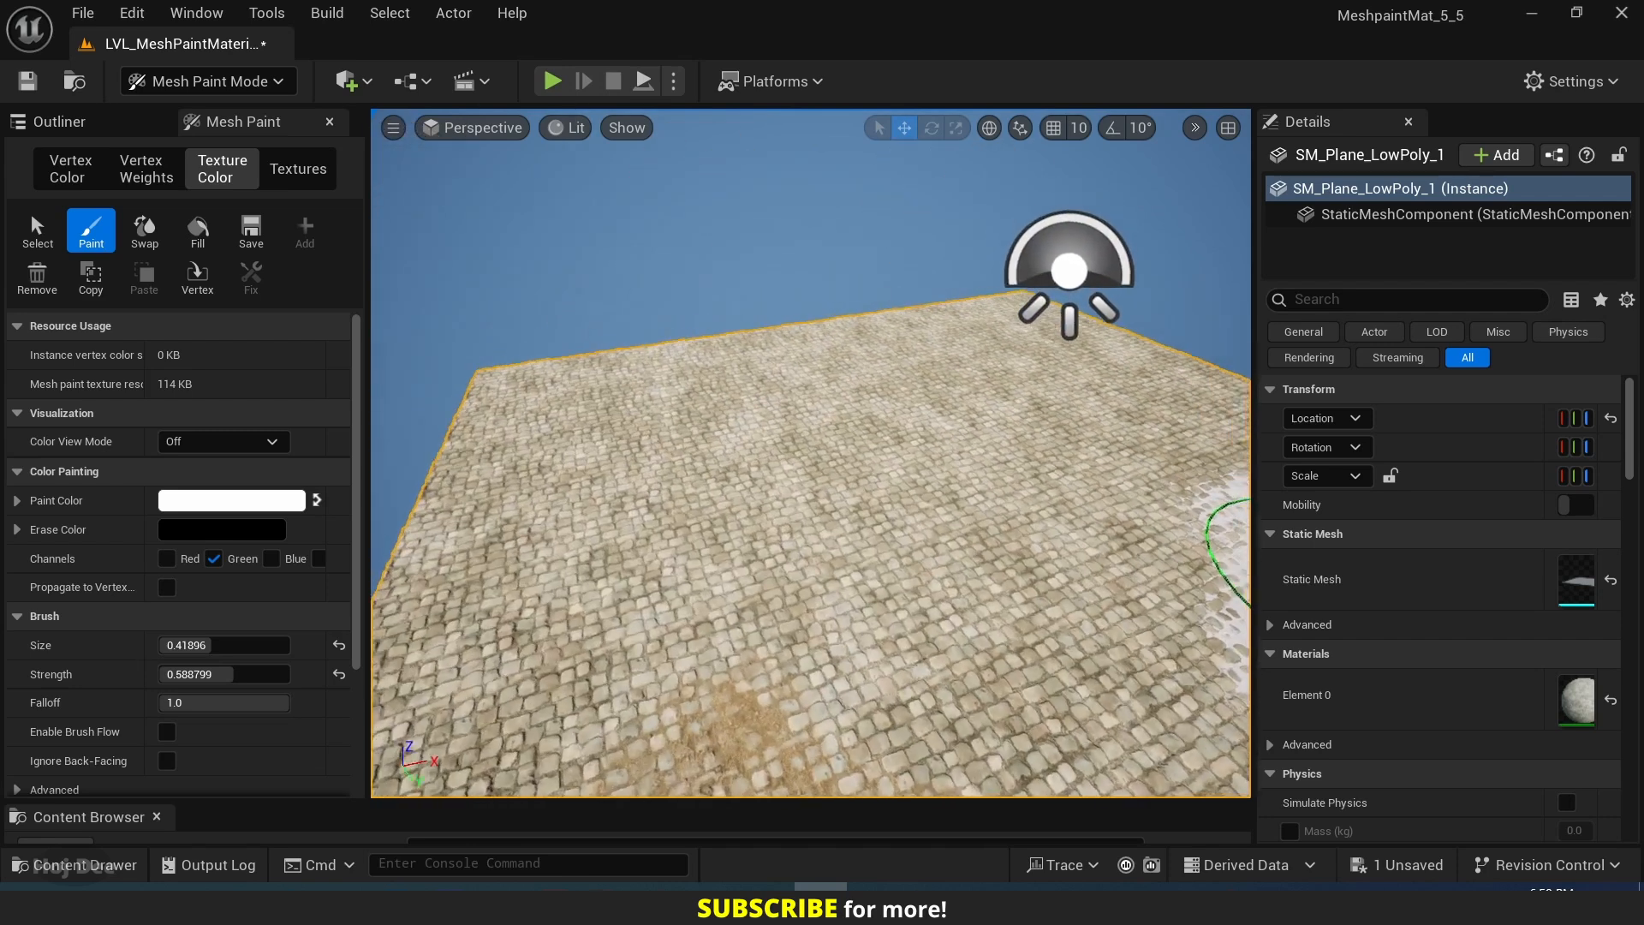
left_click(213, 558)
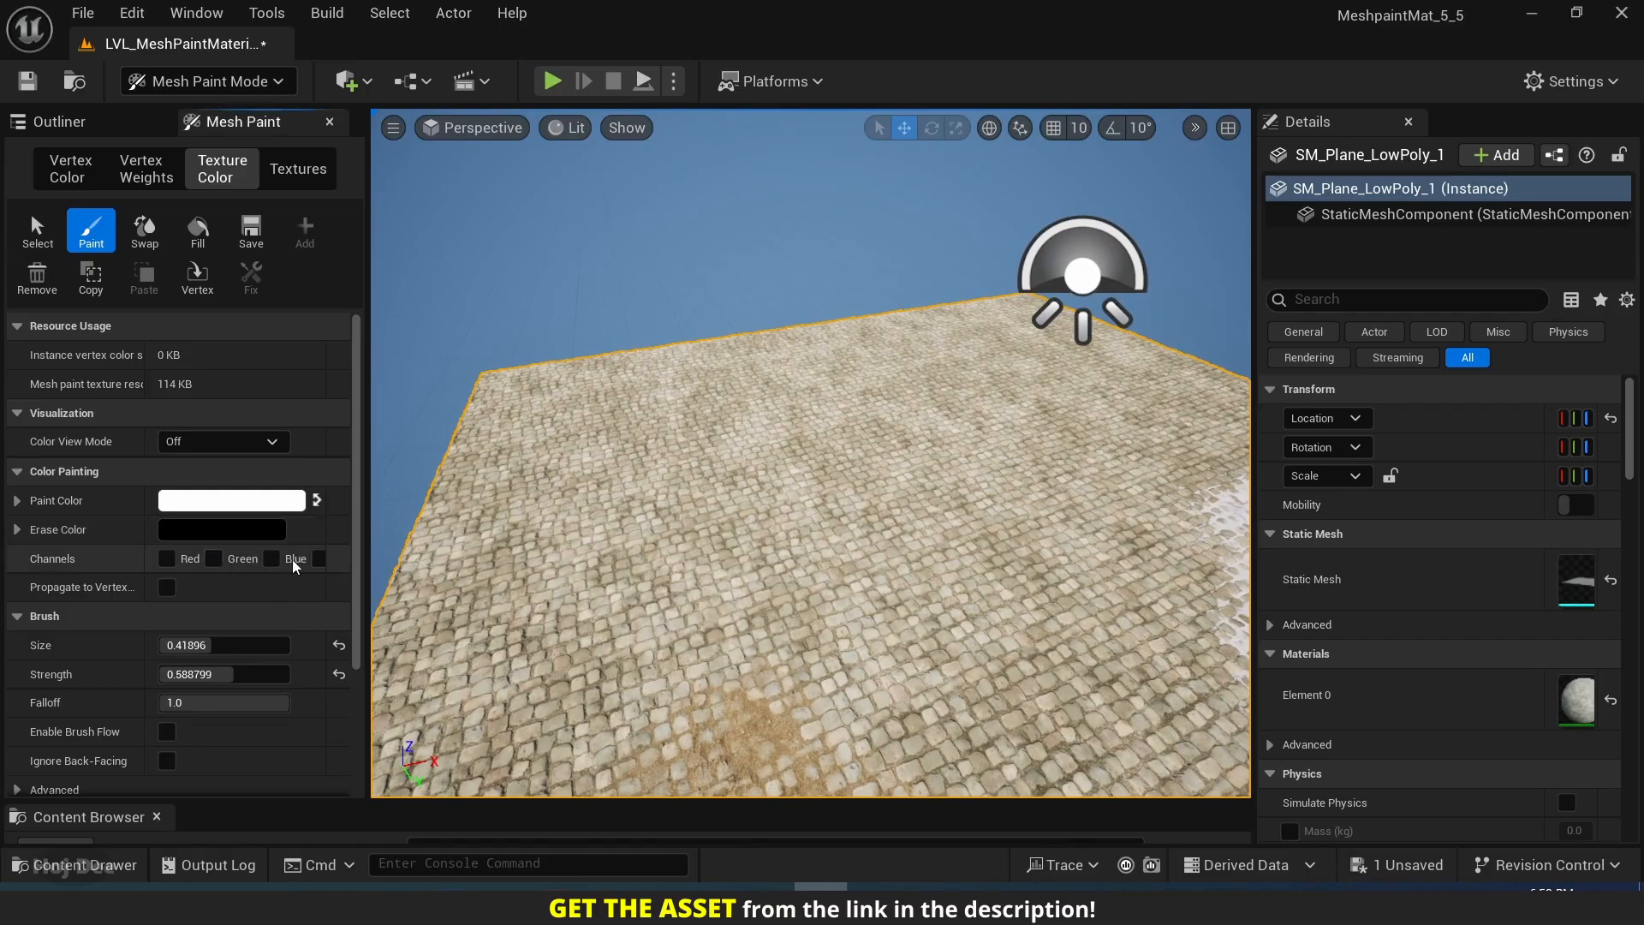
left_click(271, 558)
left_click_drag(868, 487, 979, 439)
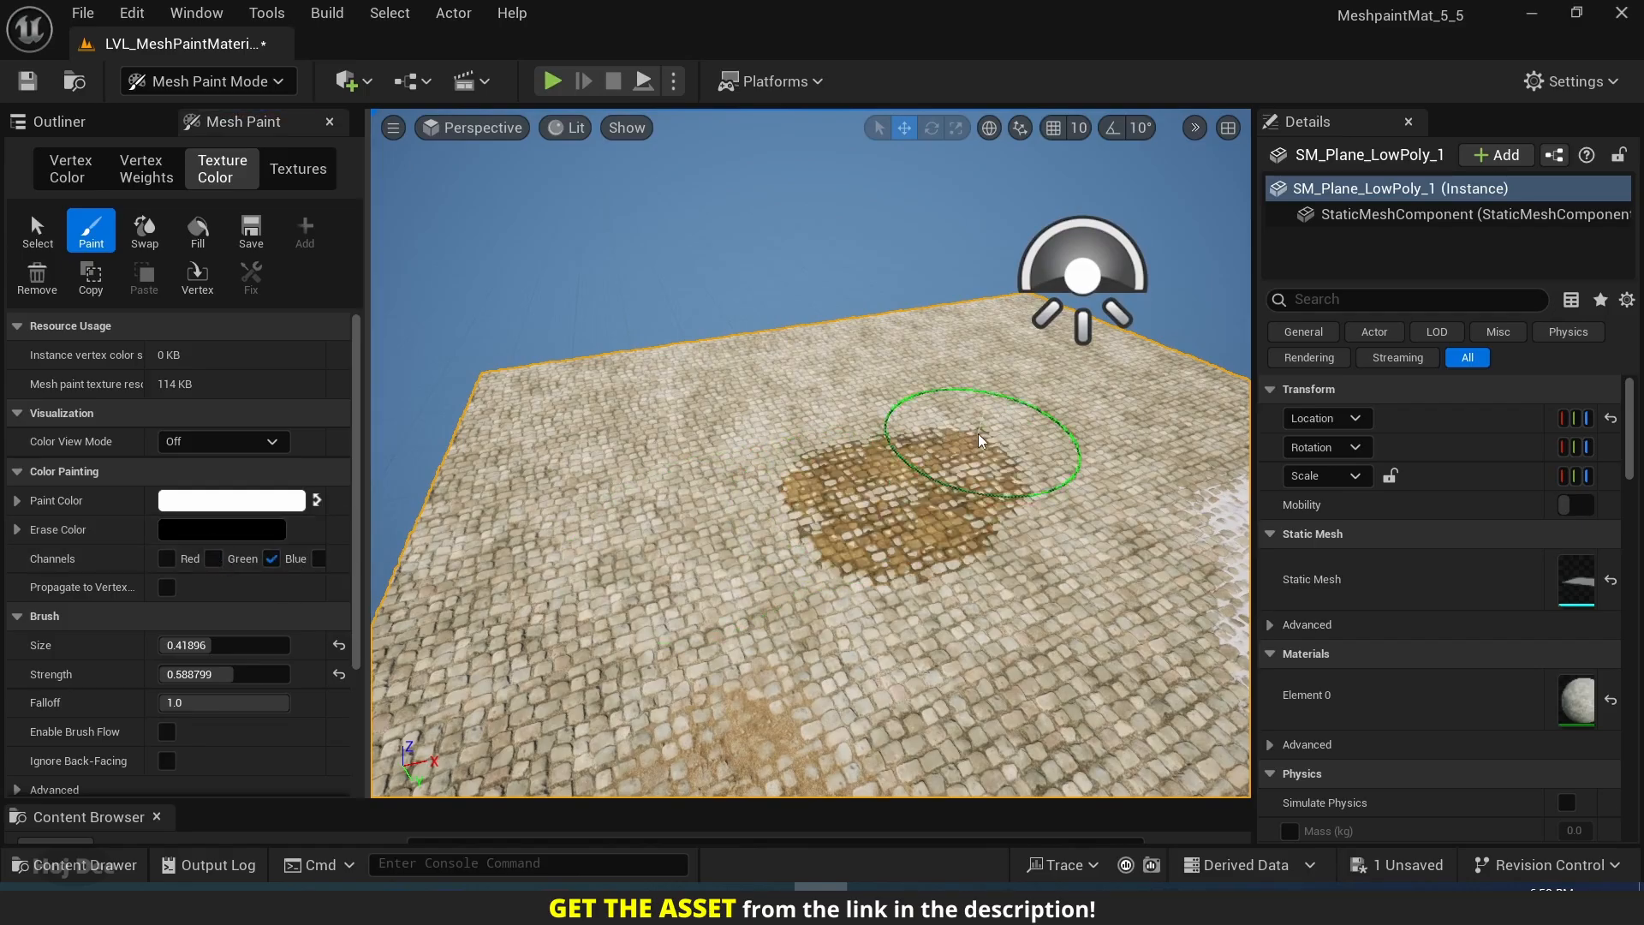
mouse_move(699, 463)
left_mouse_down()
mouse_move(723, 512)
mouse_move(899, 507)
left_mouse_up()
mouse_move(899, 506)
right_mouse_down()
mouse_move(737, 462)
mouse_move(882, 479)
mouse_move(915, 451)
mouse_move(775, 745)
mouse_move(657, 399)
mouse_move(495, 377)
mouse_move(642, 368)
mouse_move(959, 548)
right_mouse_up()
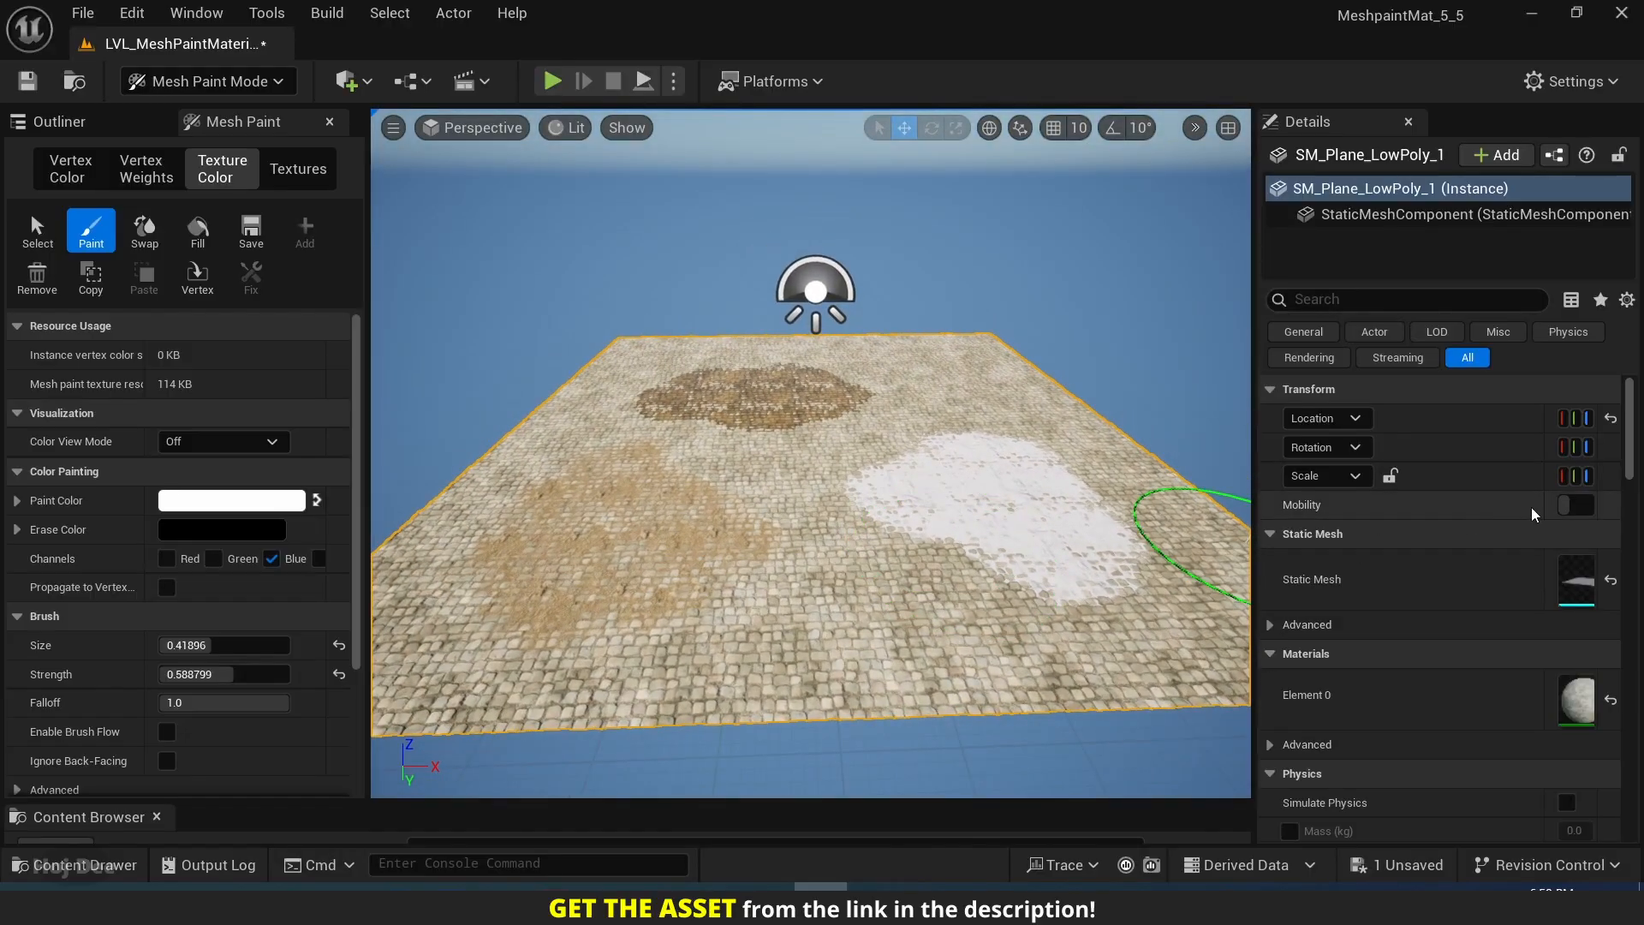
Override the plane's mesh paint texture resolution with 512 and finally 128, applying each resolution change with Fix.
left_click_drag(1545, 506, 1435, 506)
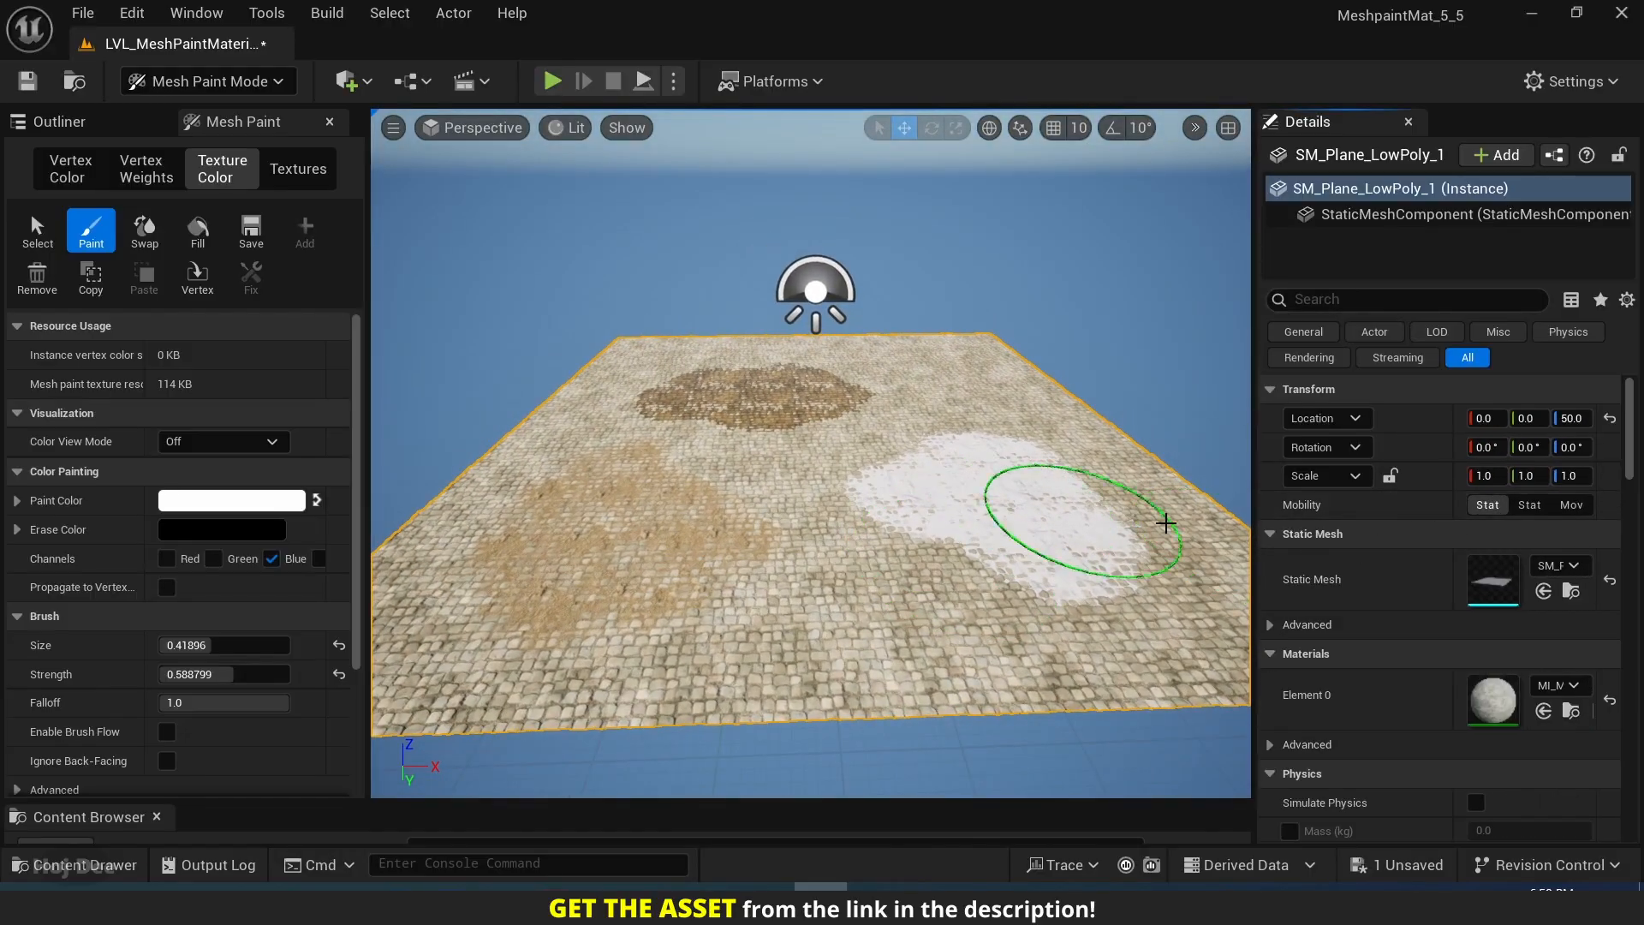
scroll(1414, 558, "down", 3)
scroll(1415, 558, "down", 6)
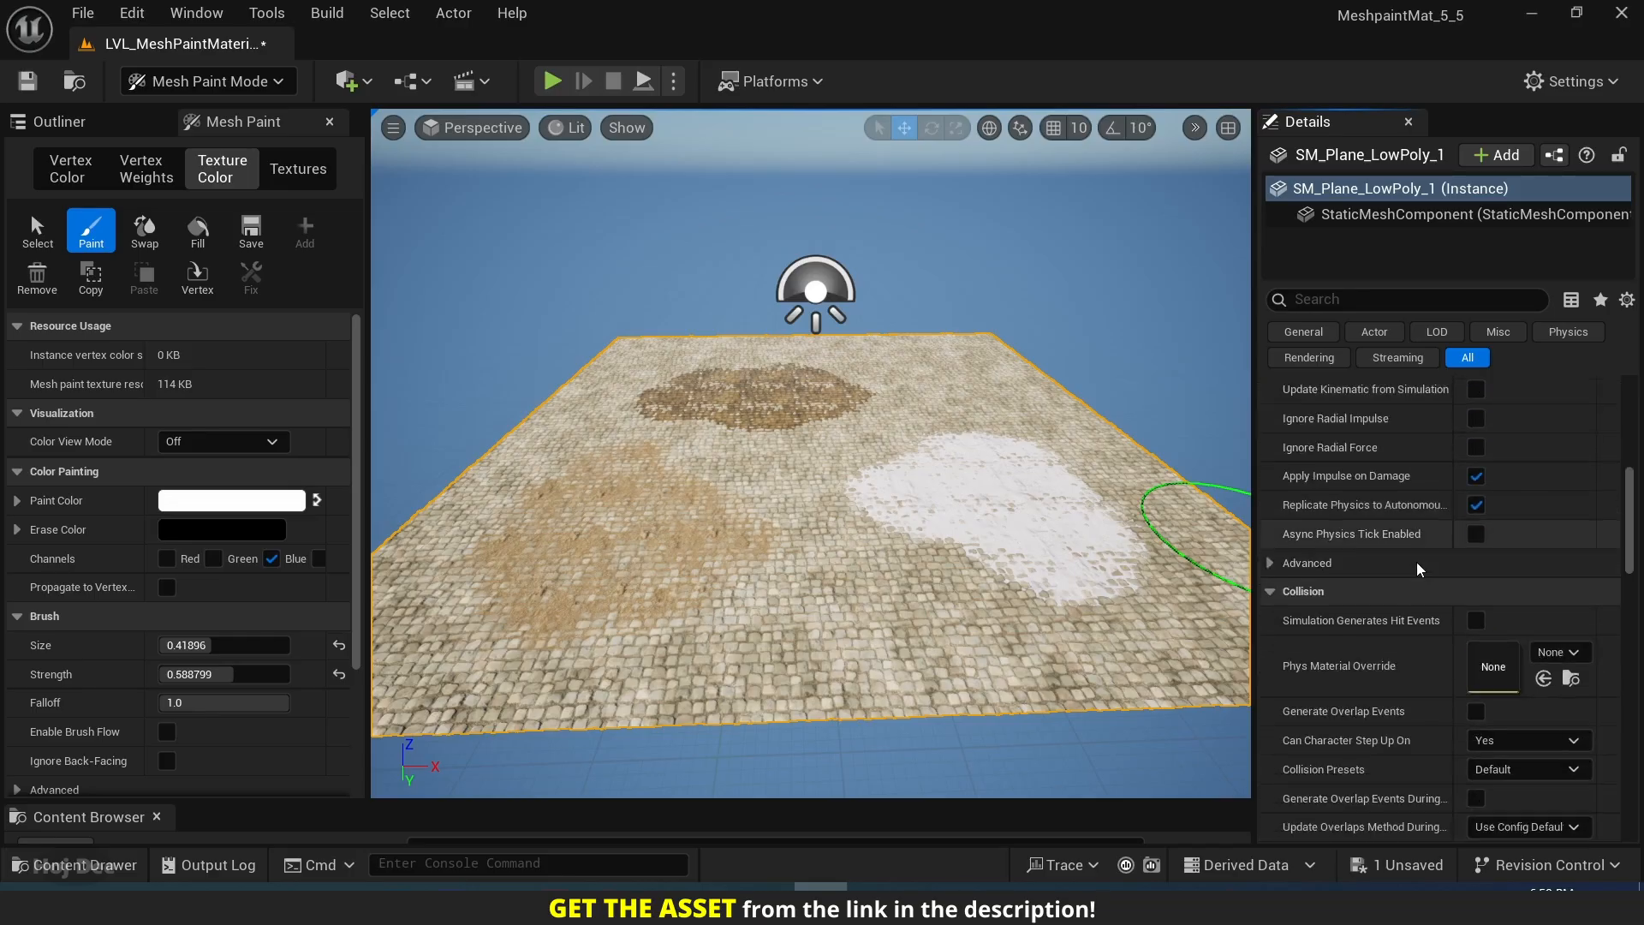
scroll(1416, 562, "down", 4)
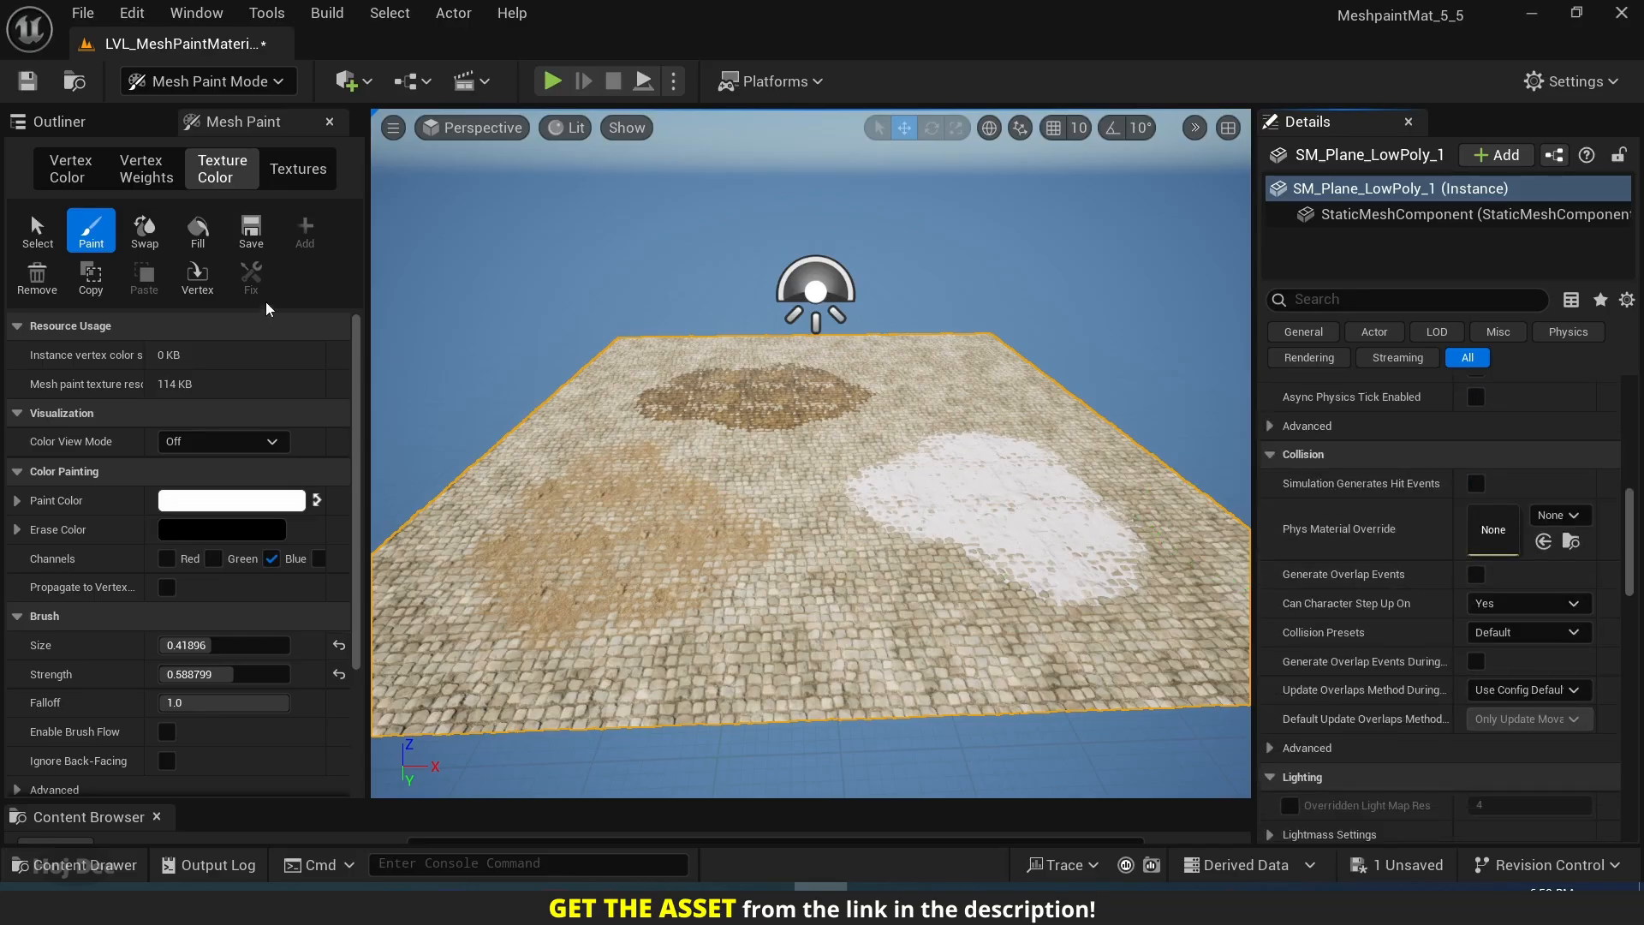
scroll(1421, 541, "down", 10)
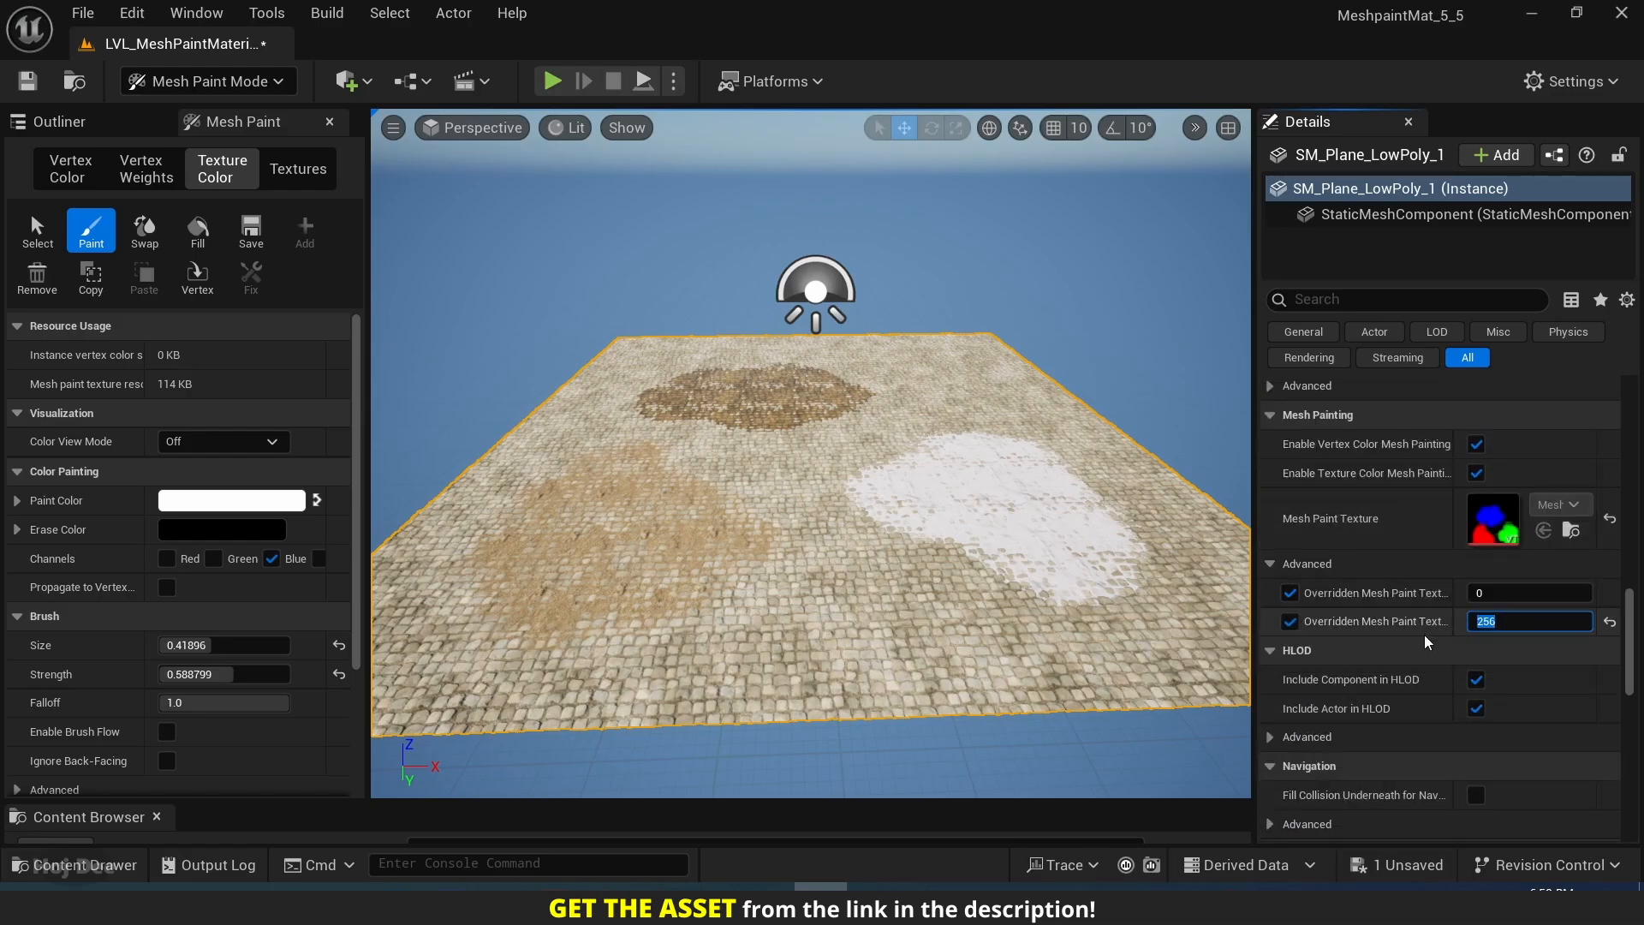
type("512")
key("Return")
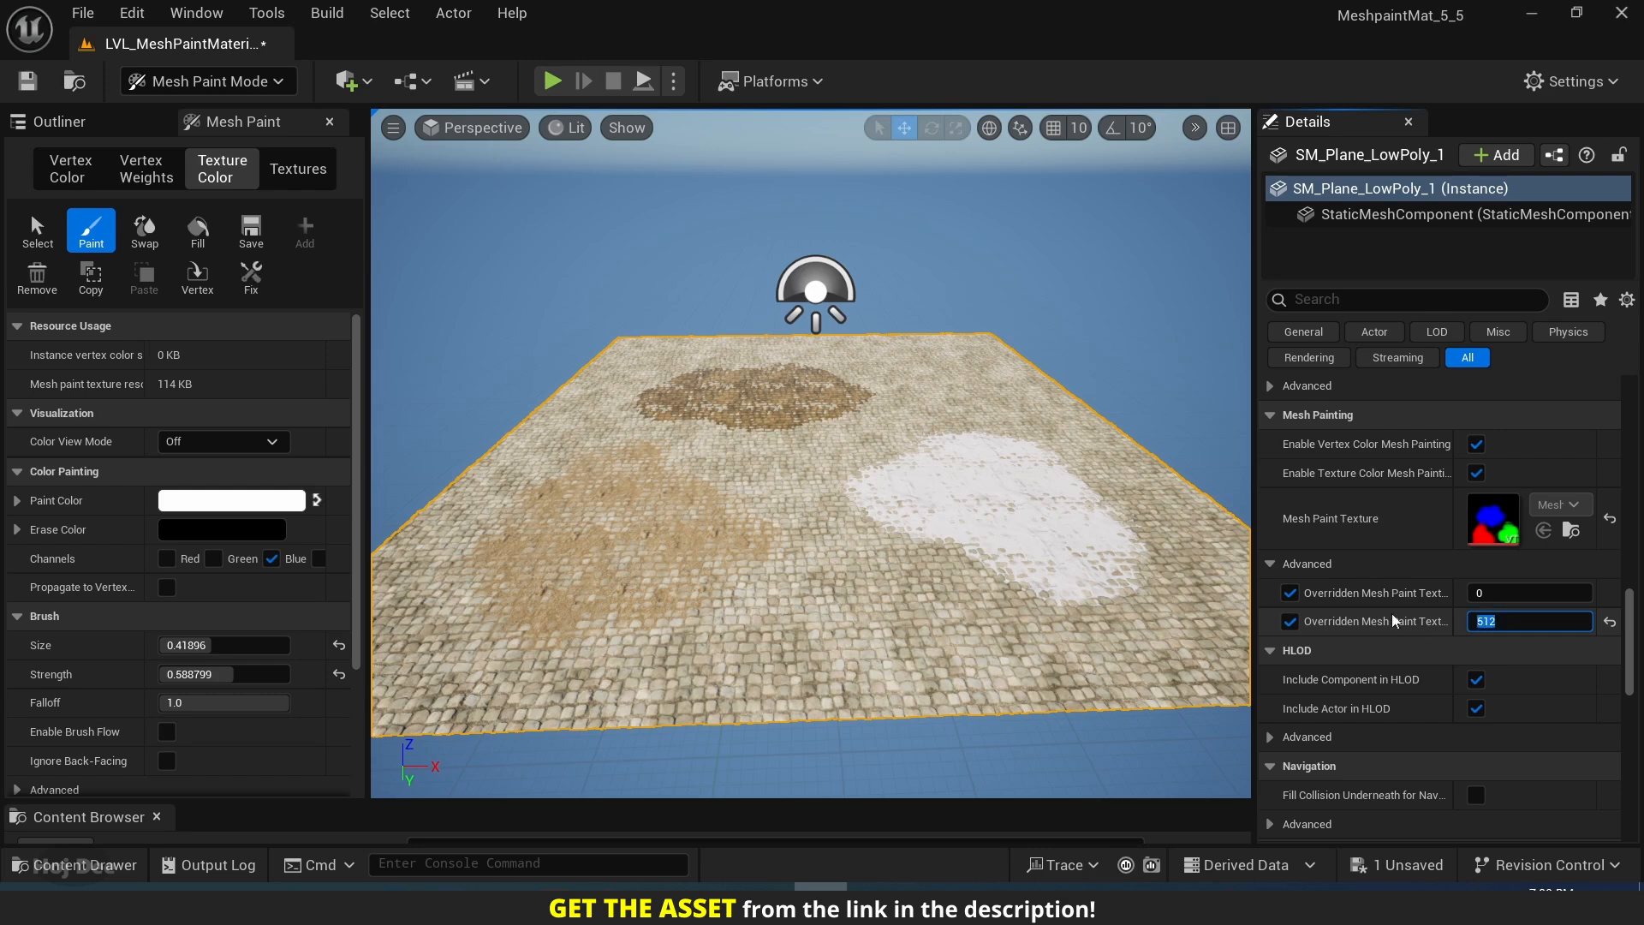
left_click(250, 284)
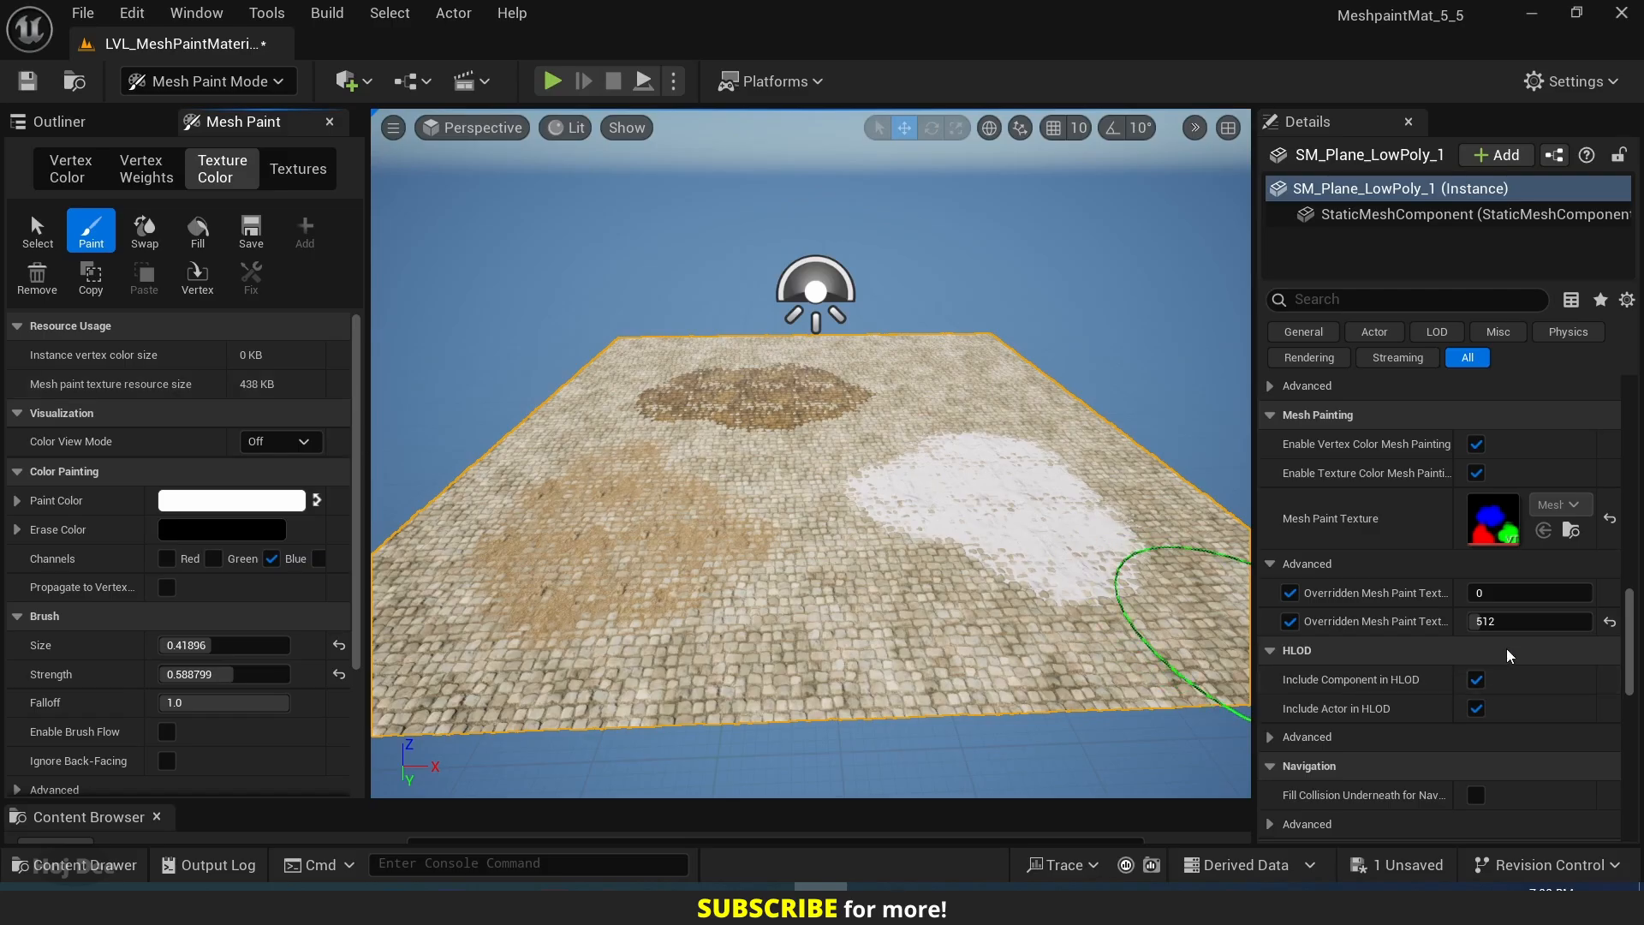
left_click(1507, 621)
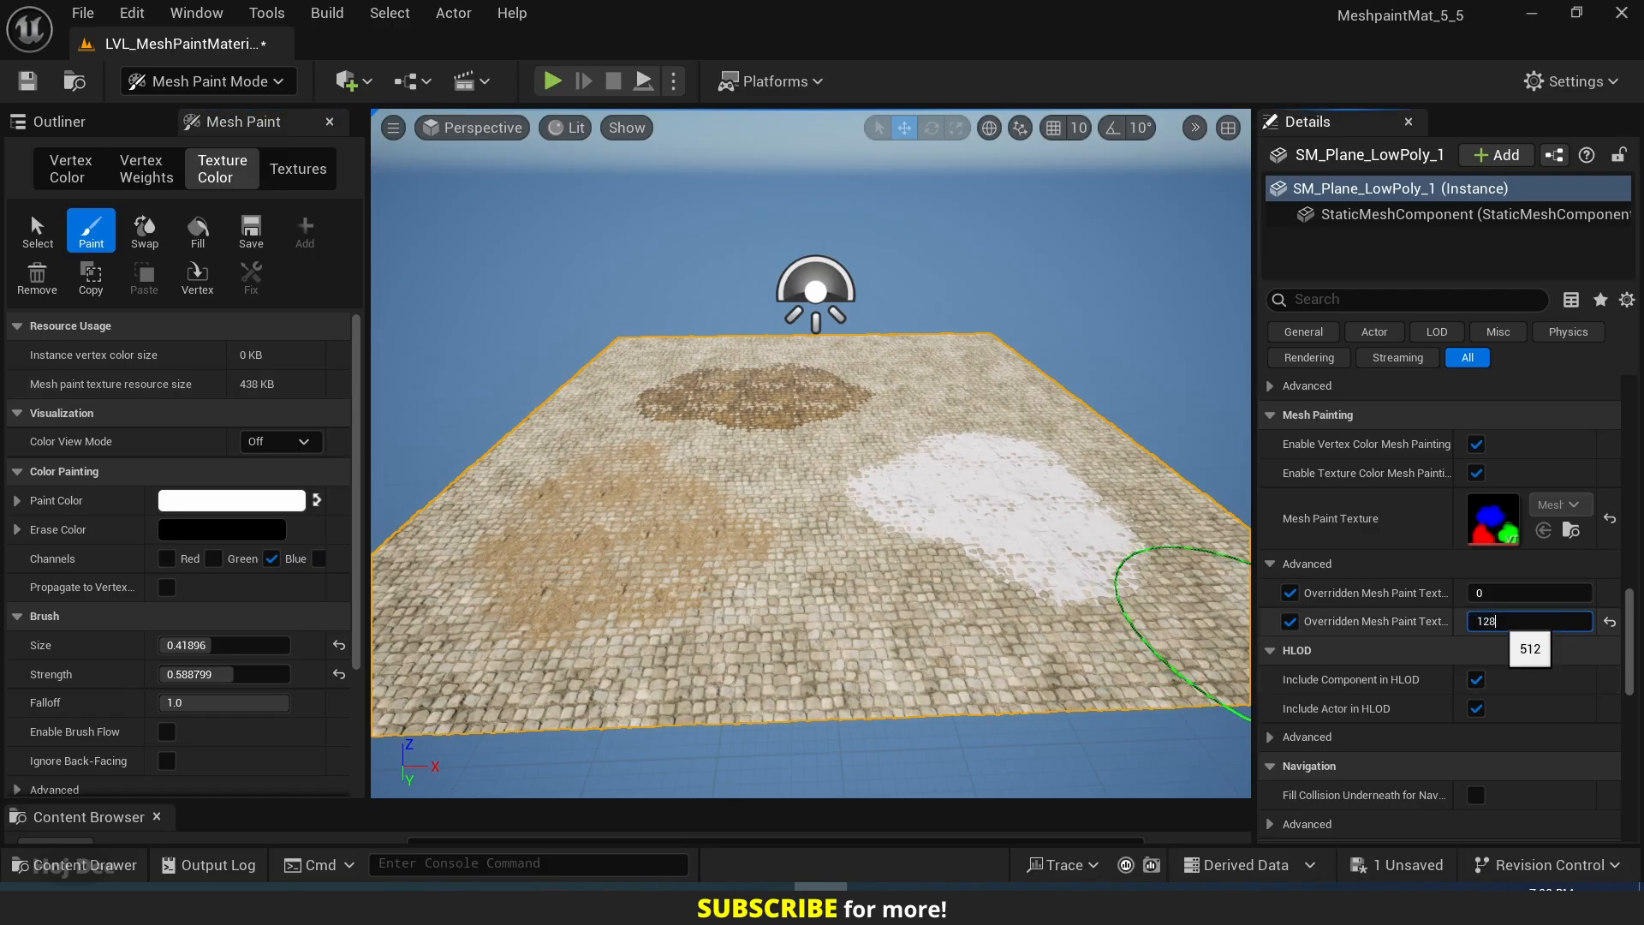
left_click(250, 286)
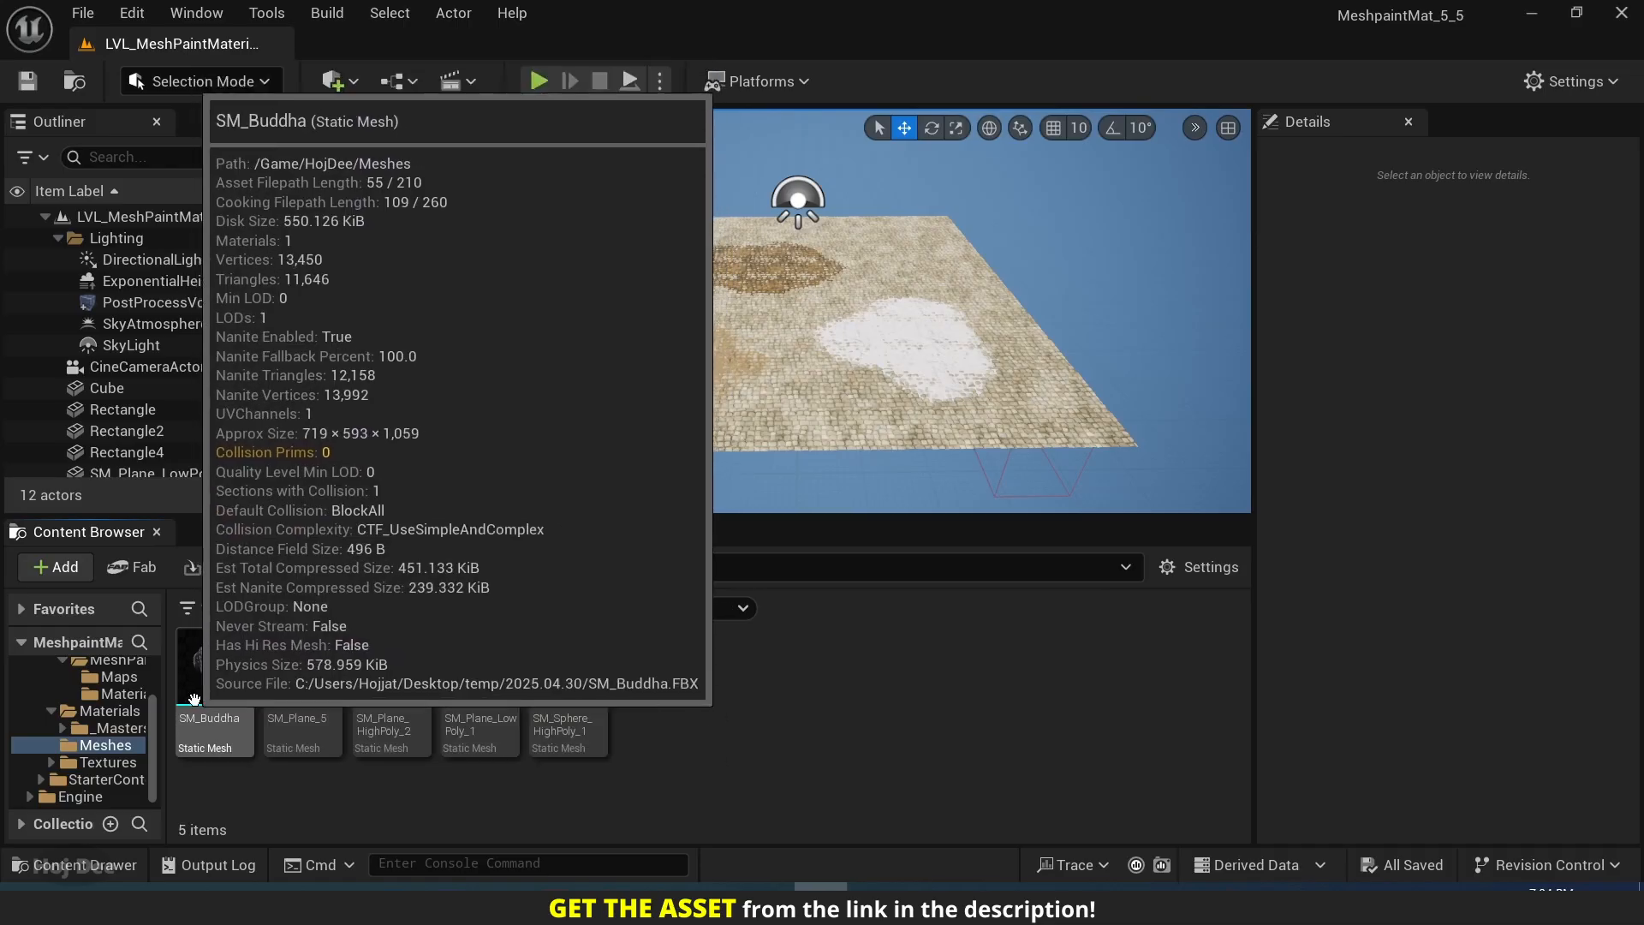
Place the SM_Buddha mesh in the level beside the painted plane and rotate it about 90° around Z.
left_click(227, 671)
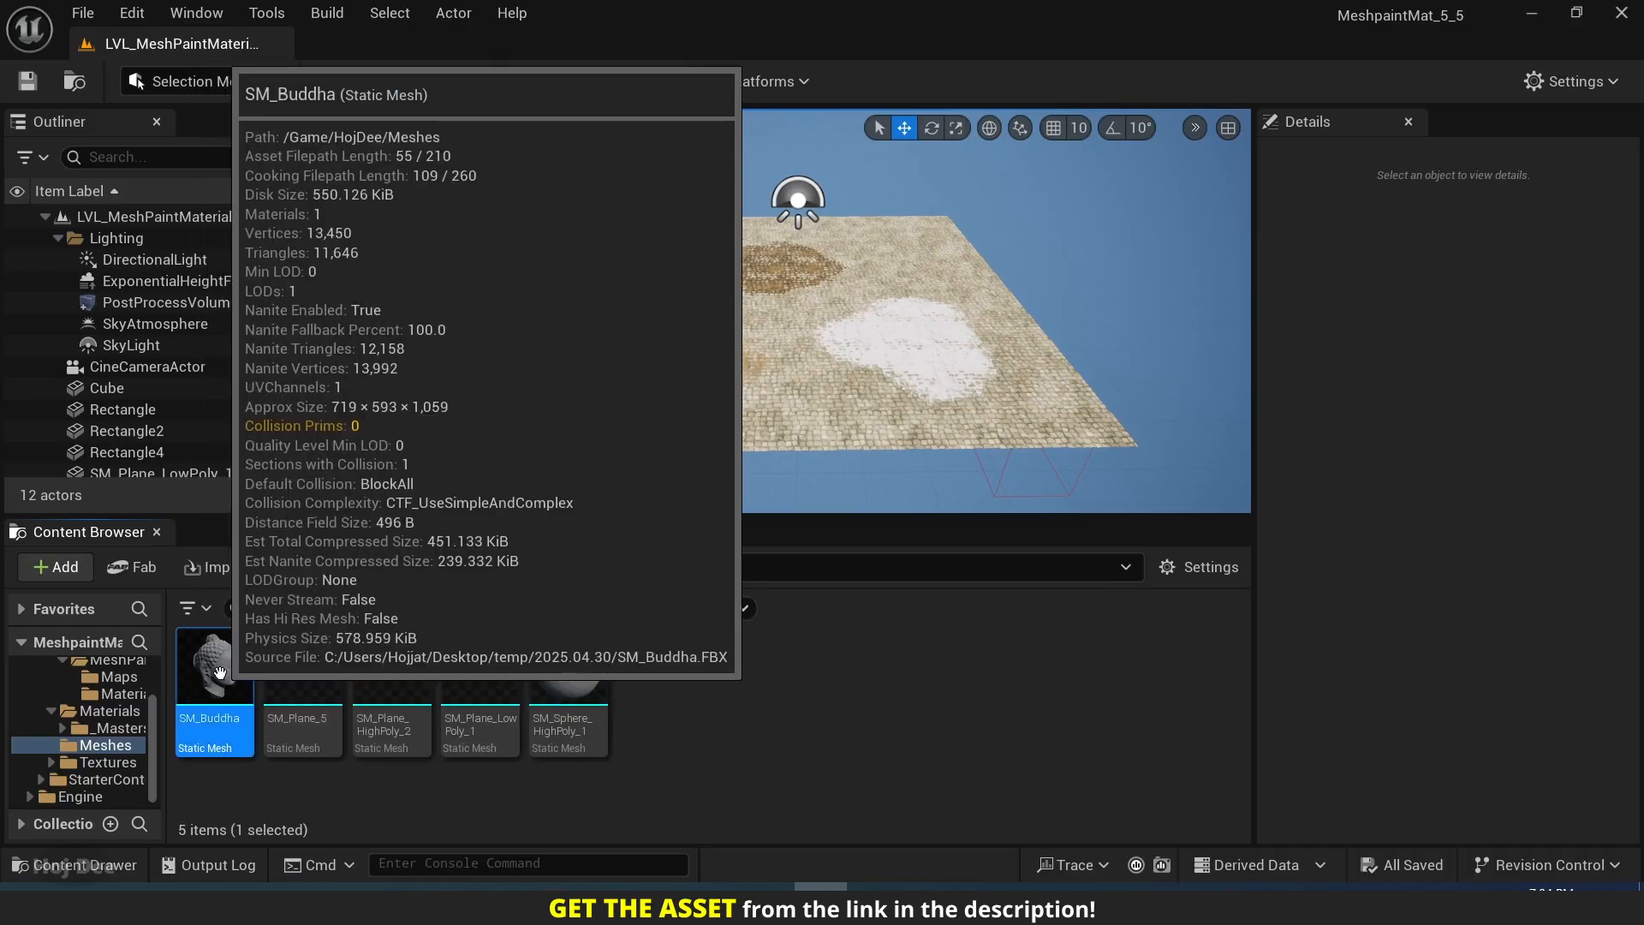
left_click_drag(227, 671, 1094, 458)
scroll(796, 369, "down", 6)
key("e")
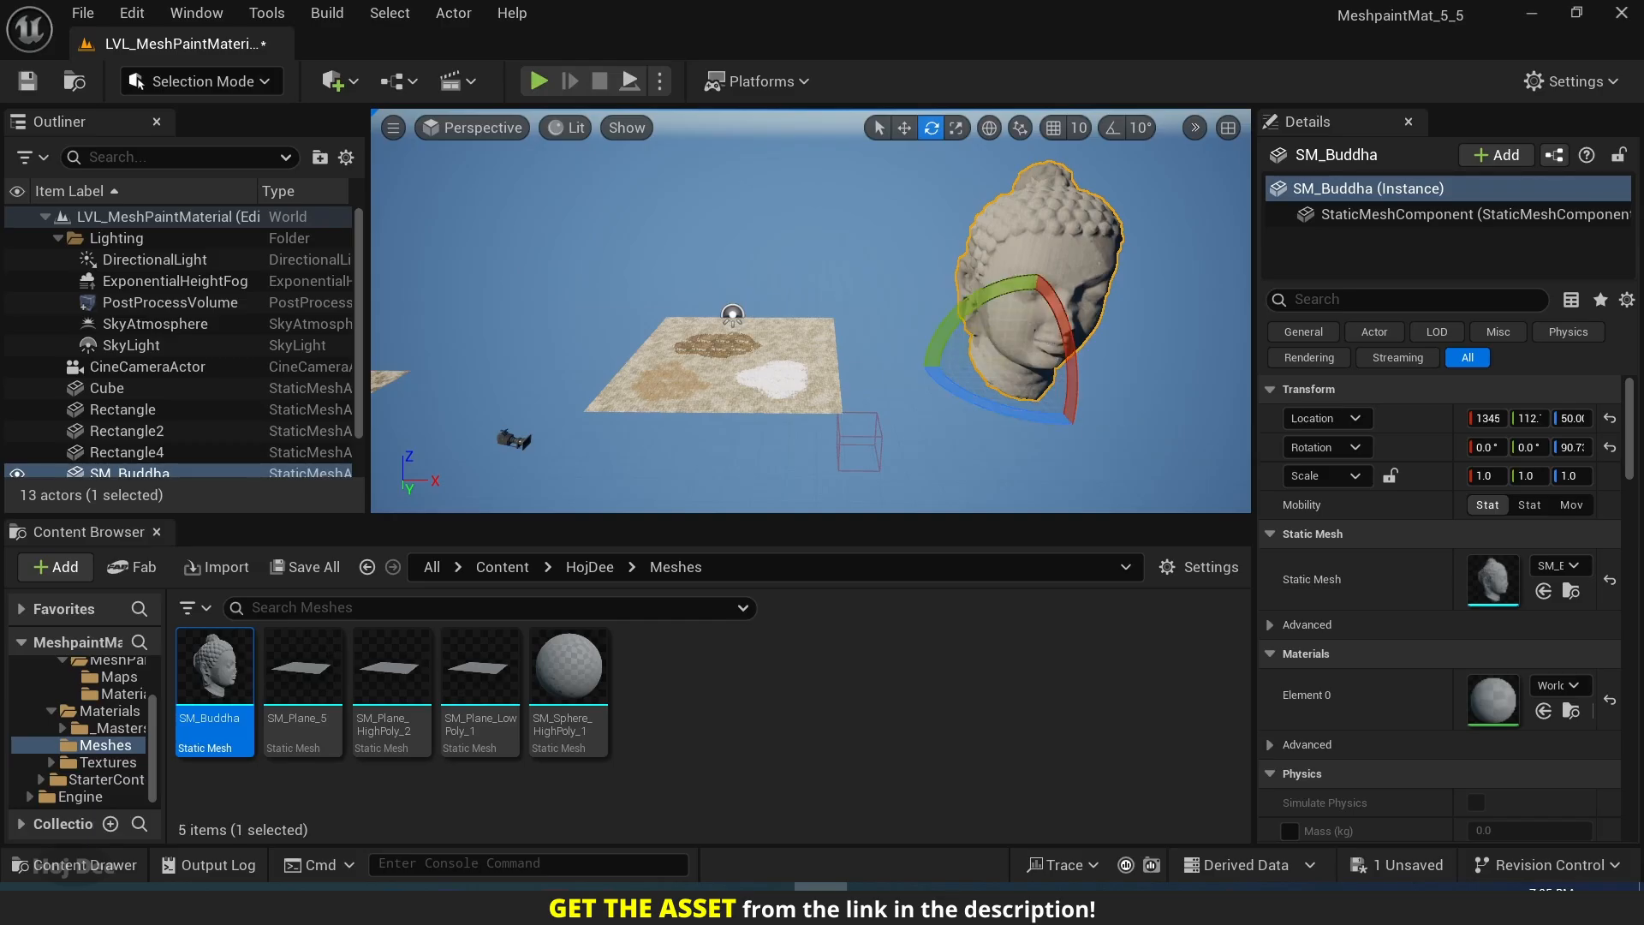
key("d")
key("w")
mouse_move(968, 458)
right_mouse_down()
mouse_move(985, 441)
mouse_move(968, 458)
right_mouse_up()
left_click(971, 457)
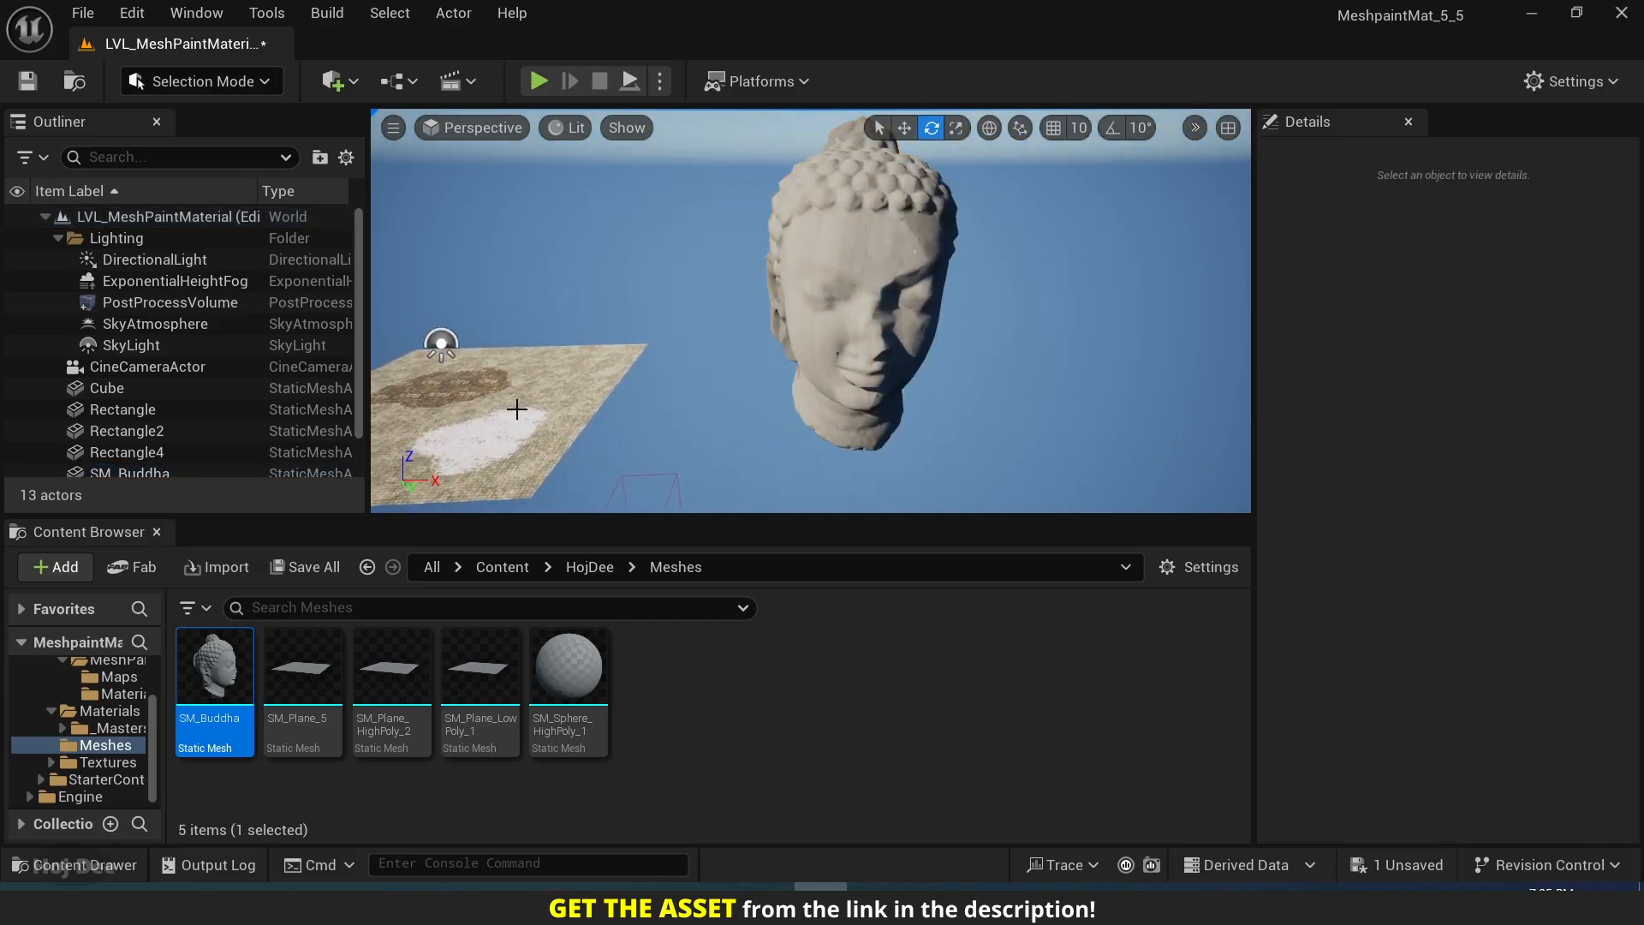
Locate the plane's material instance MI_MeshPaint_Video in its folder and assign it to the Buddha head.
left_click(514, 410)
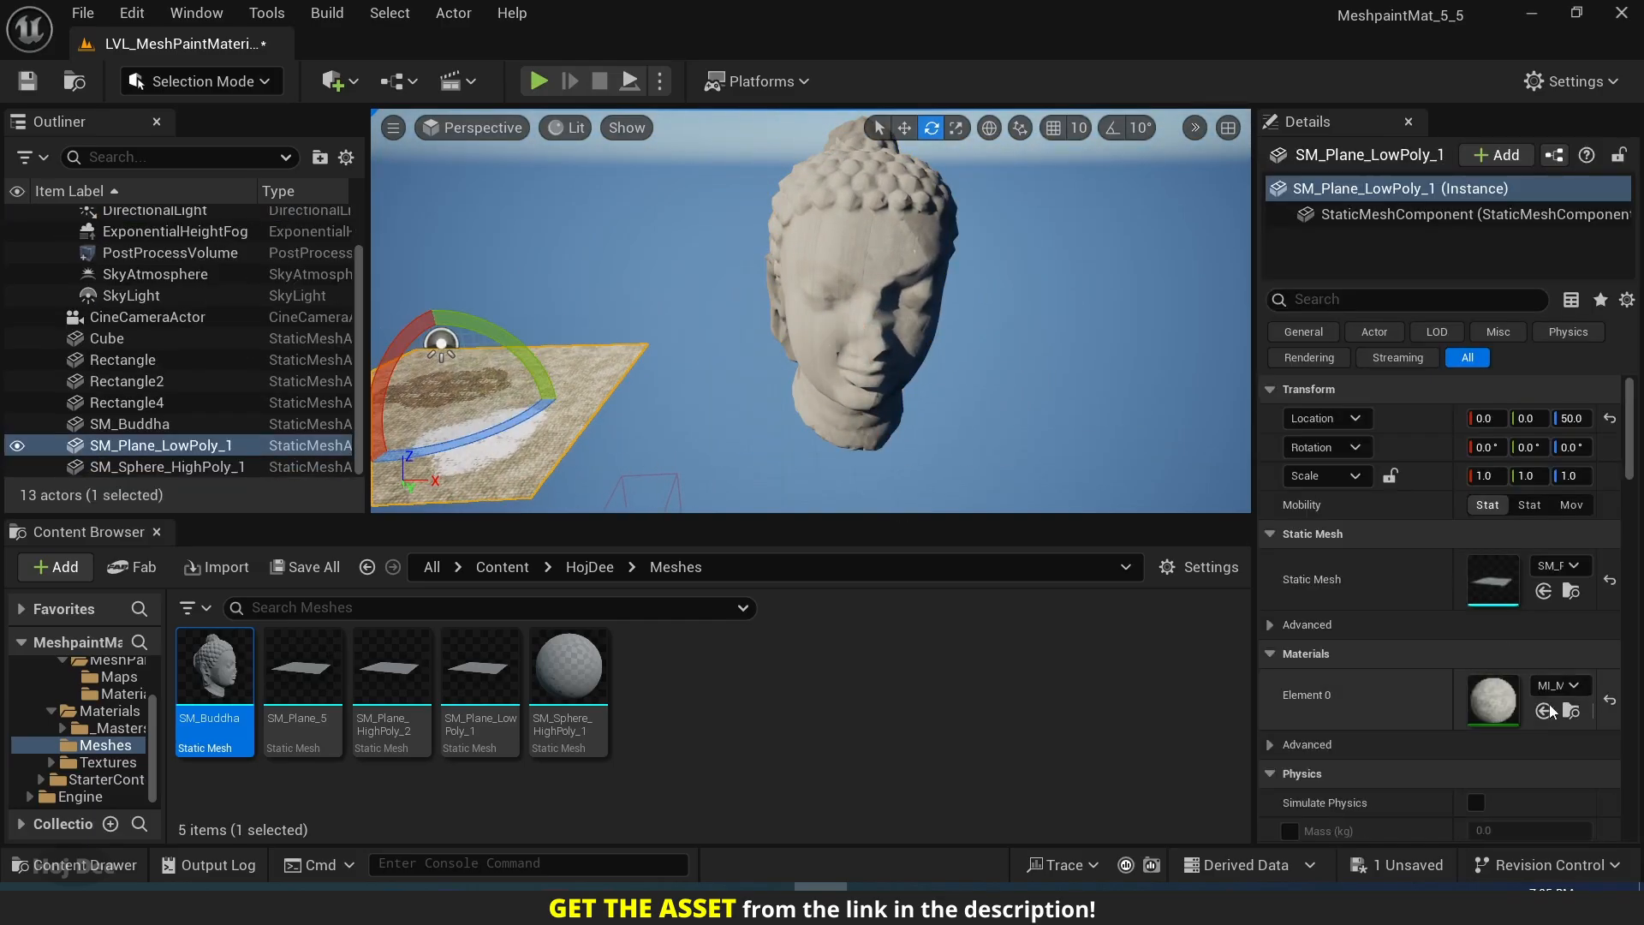
left_click(1572, 711)
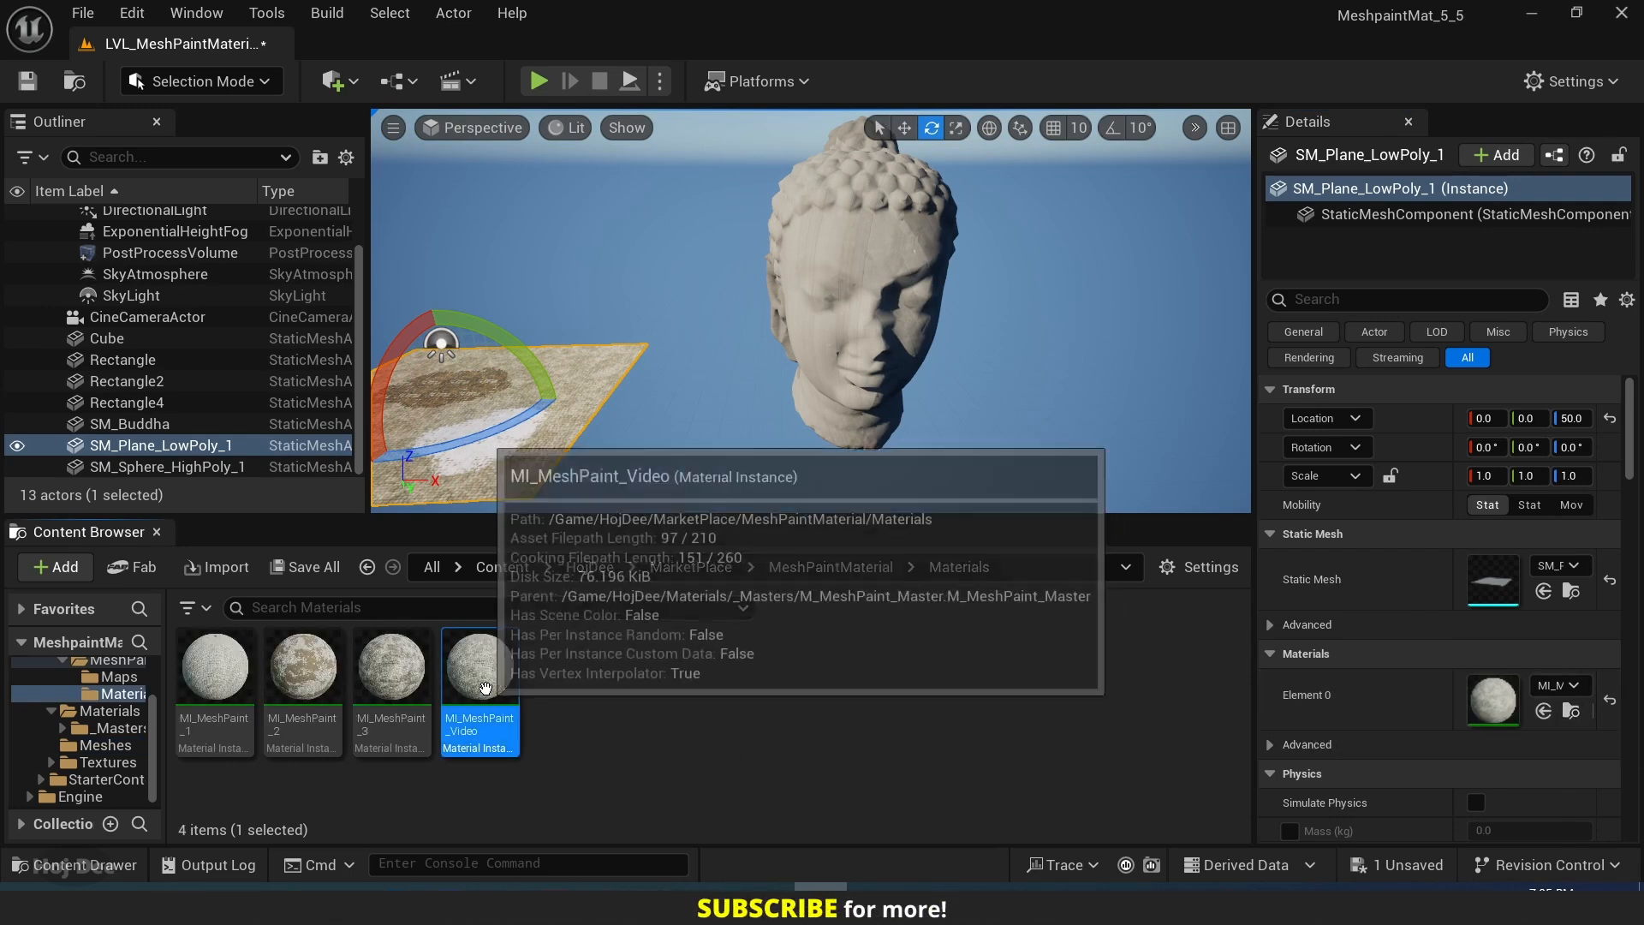
left_click_drag(480, 676, 847, 350)
mouse_move(847, 350)
right_mouse_down()
mouse_move(847, 334)
mouse_move(861, 340)
right_mouse_up()
key("w")
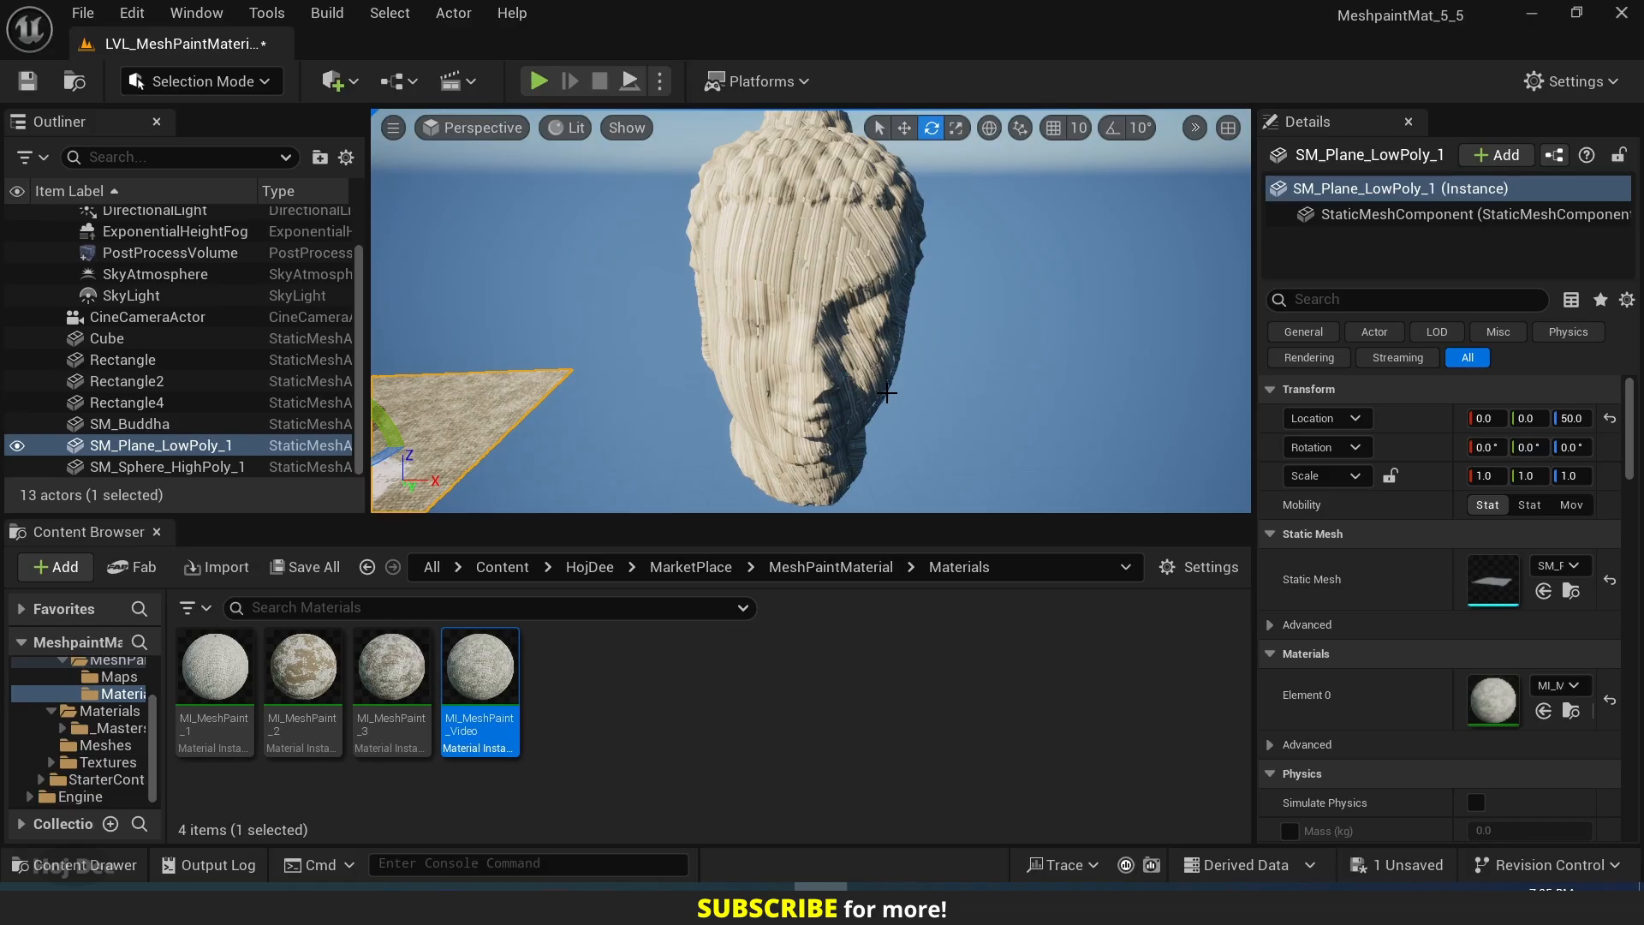
Rename the material instance MI_MeshPaint_Video to MI_MeshPaint_Video_1.
key("F2")
key("End")
type("_1")
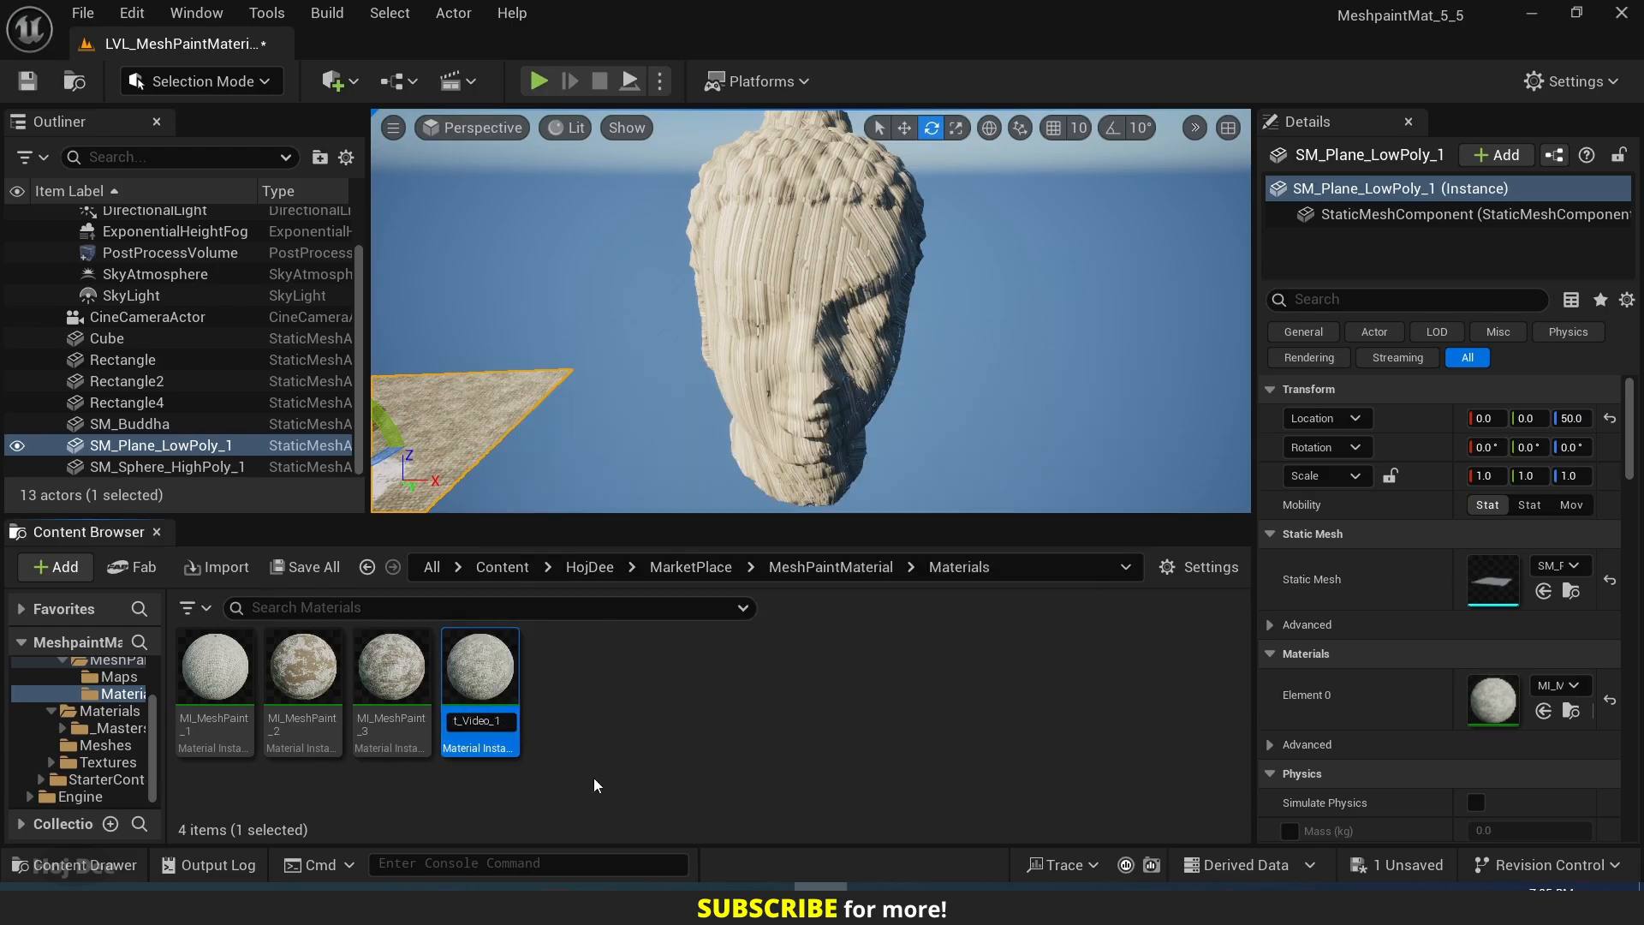
key("Return")
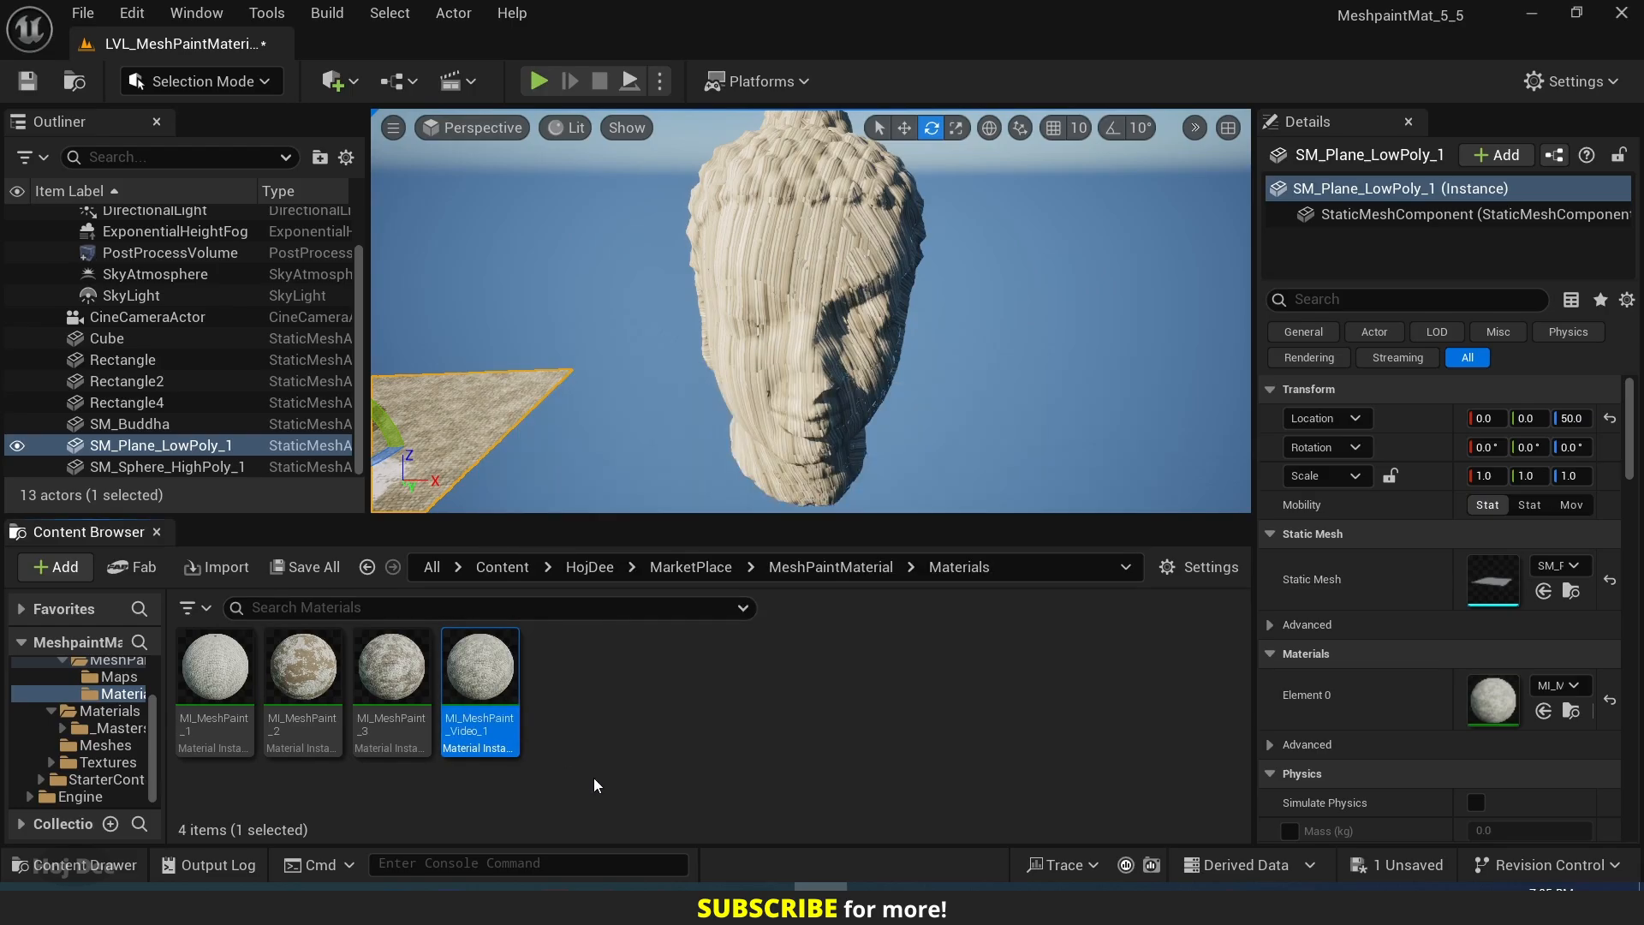
Duplicate MI_MeshPaint_Video_1 as MI_MeshPaint_Video_2 and assign the copy to the Buddha head.
key("ctrl+d")
left_click(570, 683)
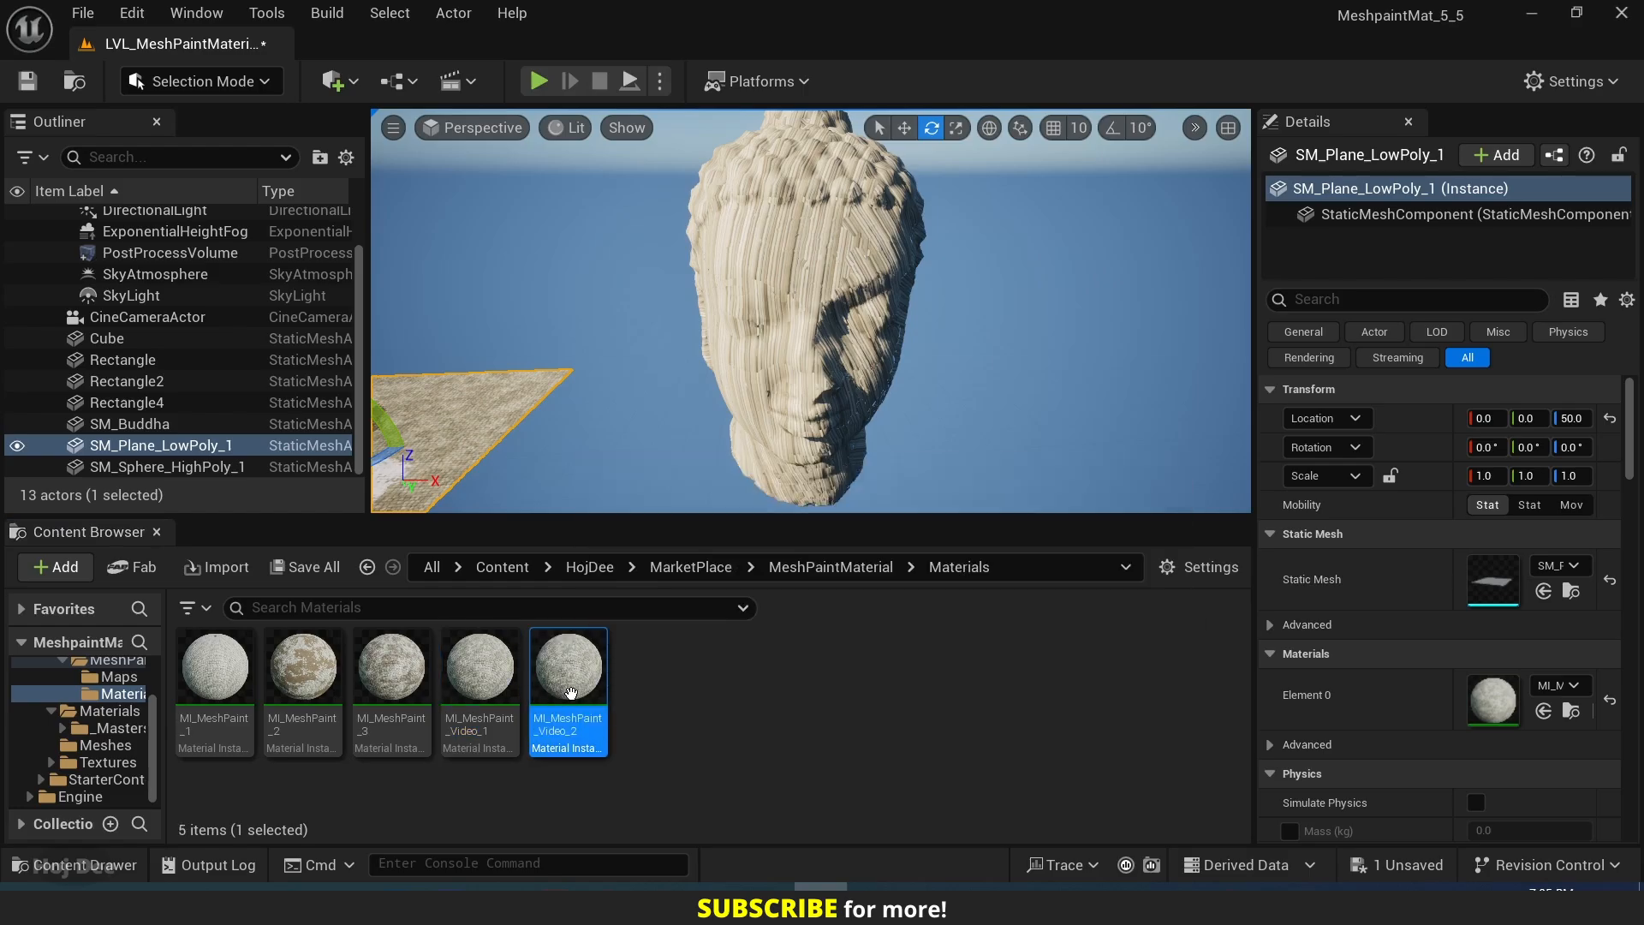
left_click_drag(572, 682, 781, 324)
Open MI_MeshPaint_Video_2 alongside the level view and enable Tri-Planar Projection for the Mat 1 base layer.
double_click(573, 672)
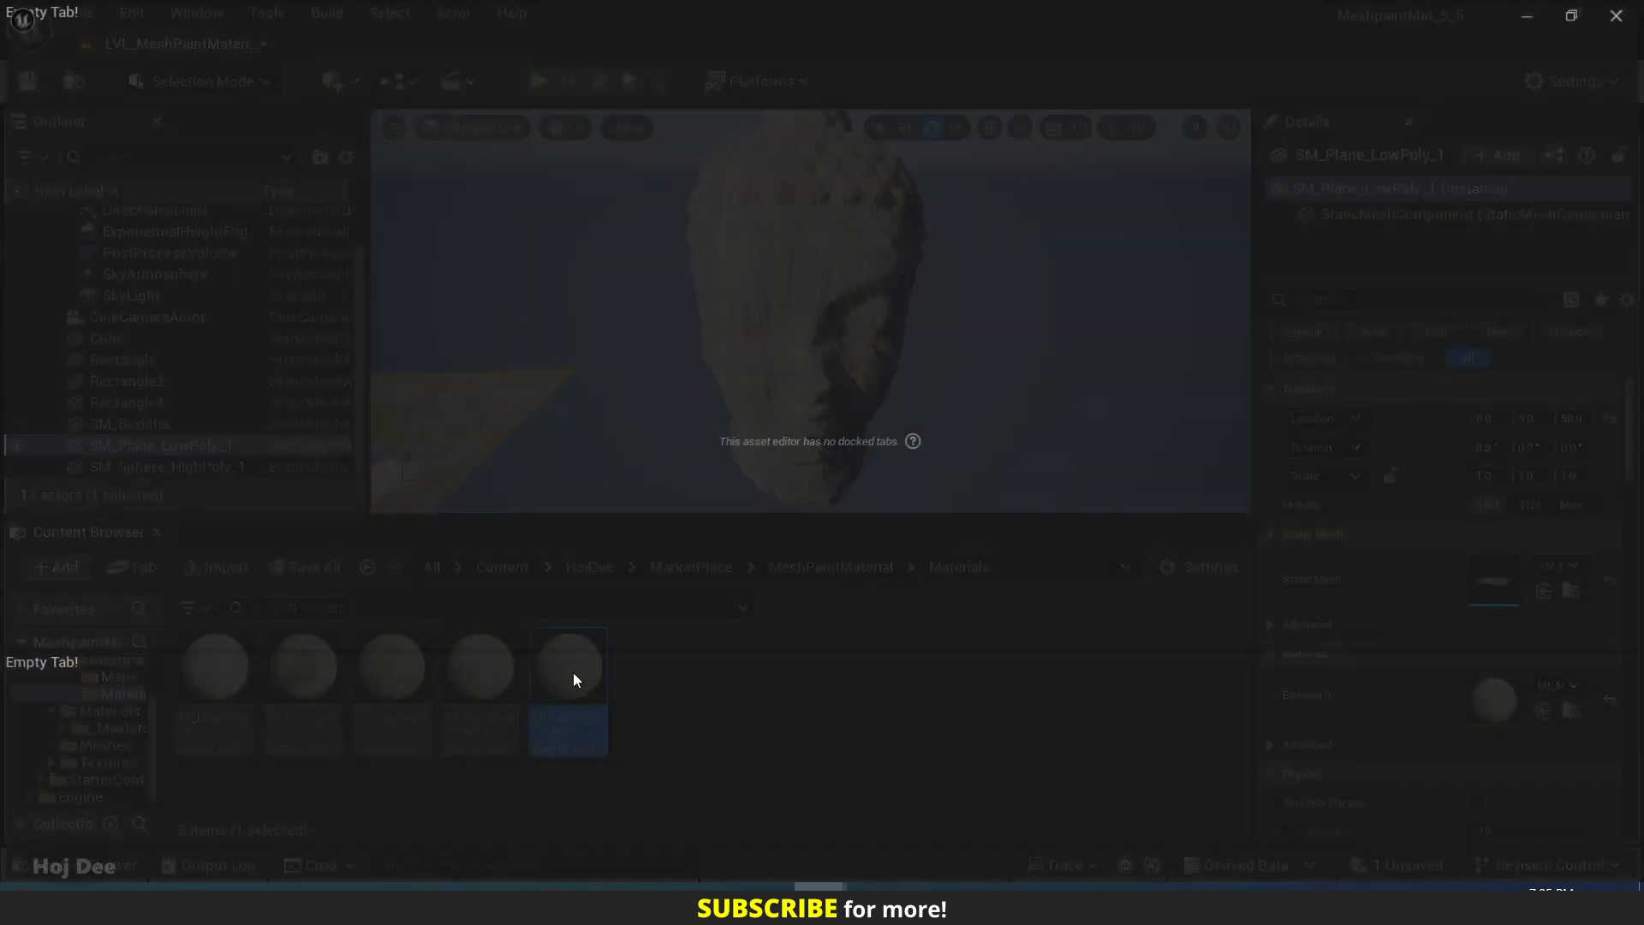
left_click_drag(558, 36, 721, 239)
left_click_drag(721, 239, 1641, 331)
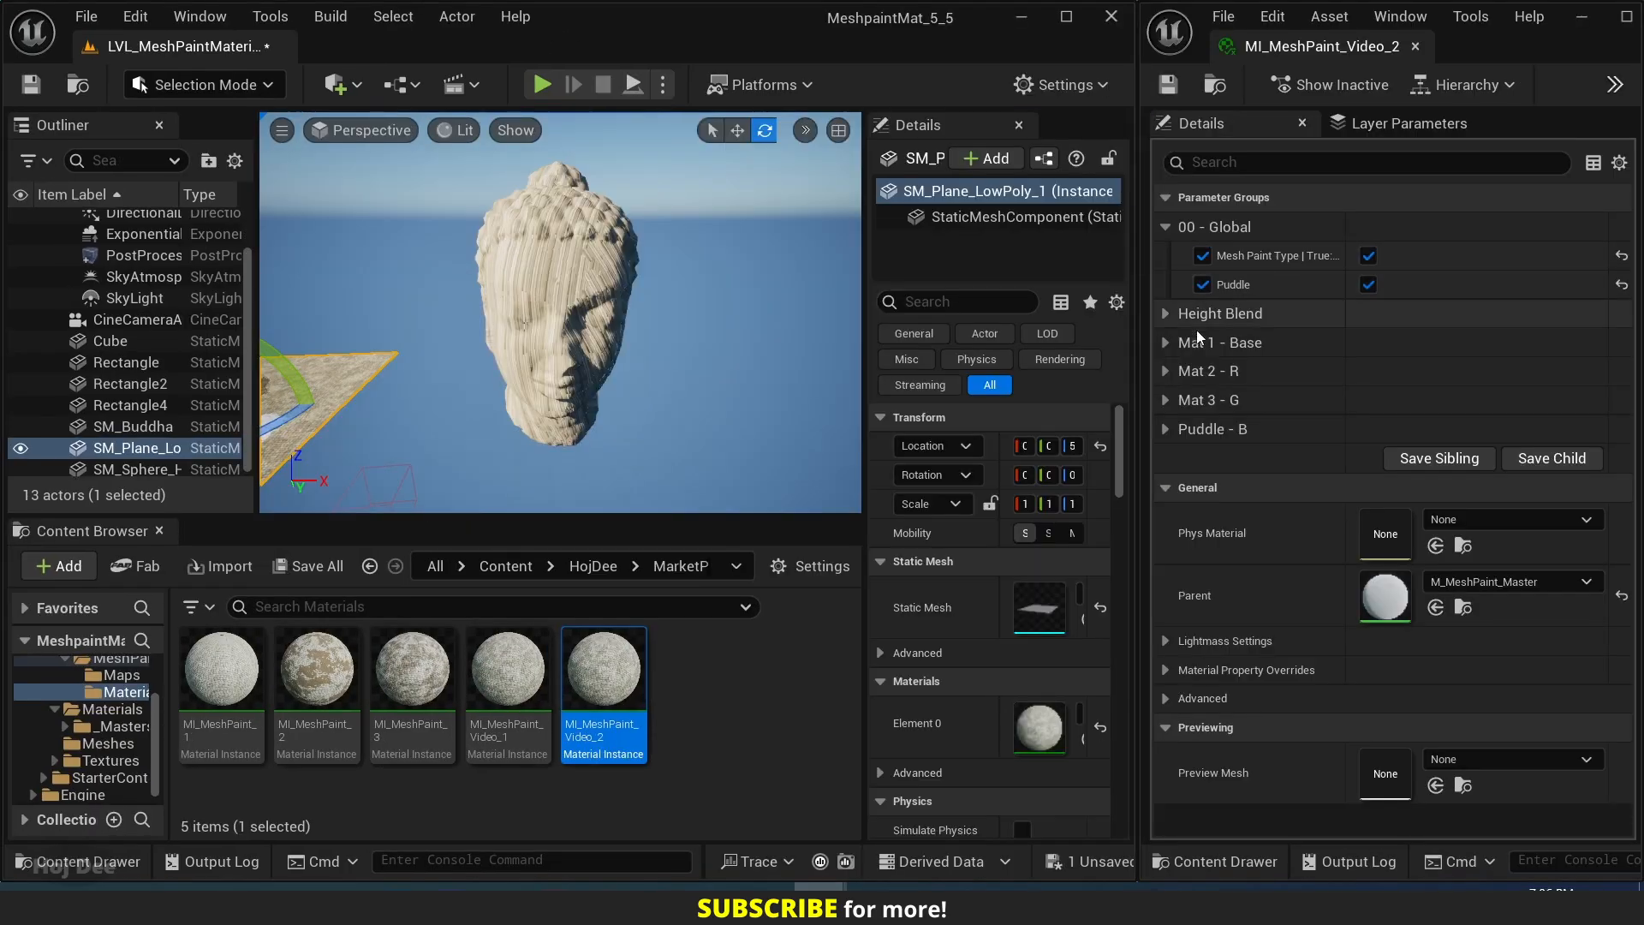
left_click(1168, 344)
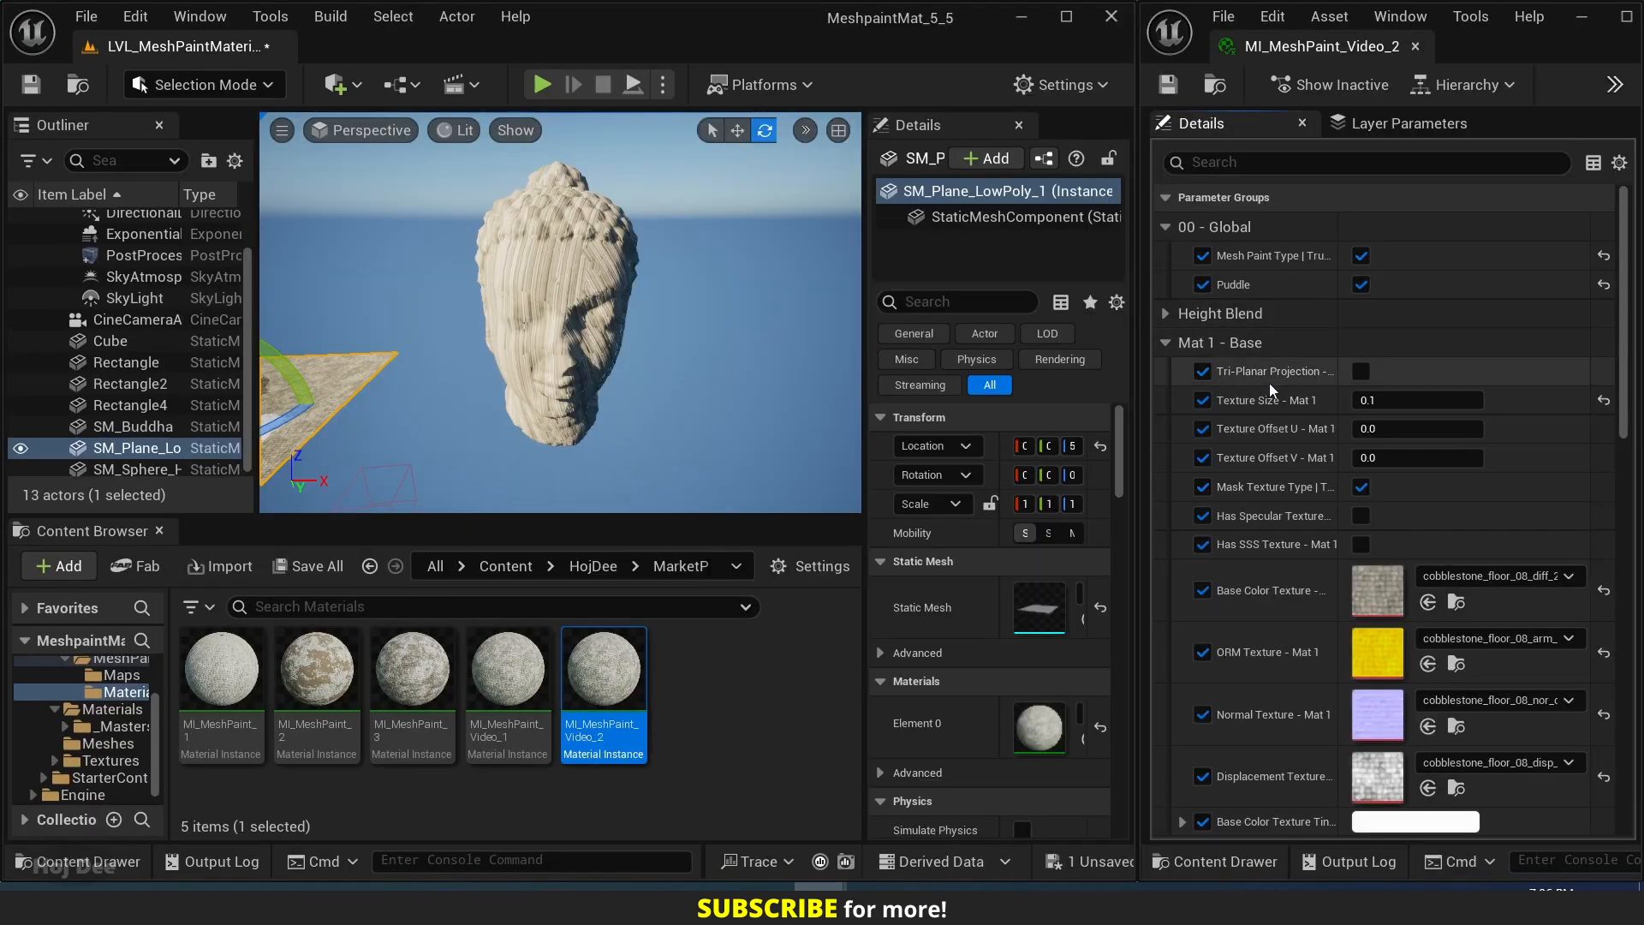
left_click(1360, 371)
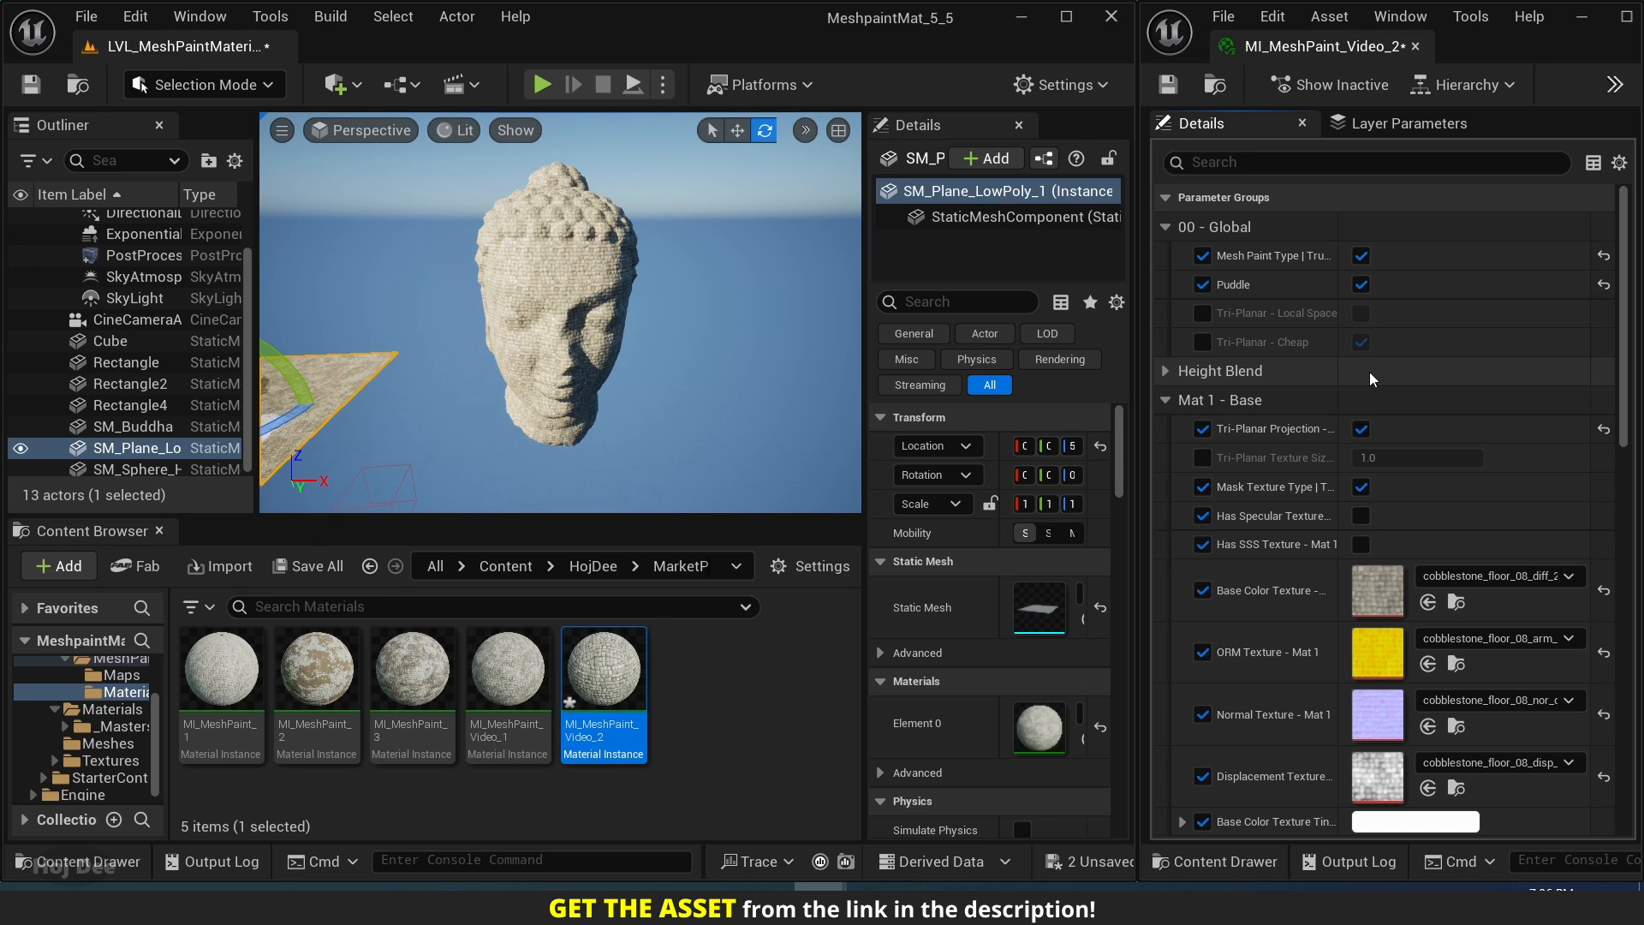
right_click_drag(737, 353, 670, 317)
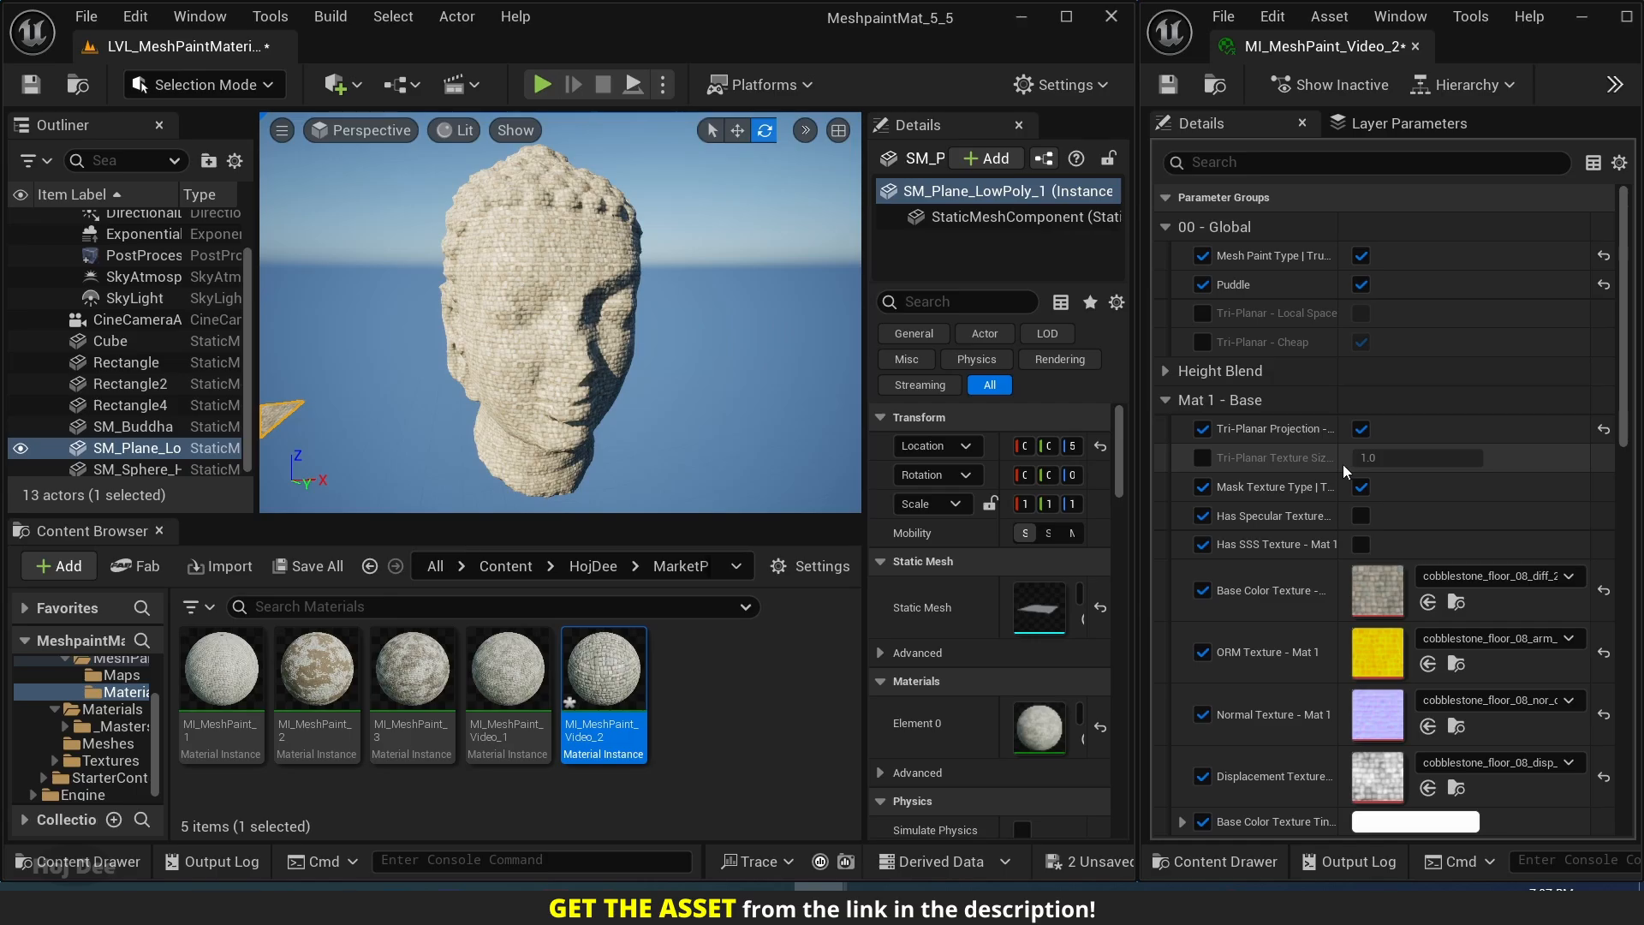
Override Tri-Planar Texture Size for Mat 1, try the values 2 and 0.5, and set it to 1.
left_click_drag(1340, 464, 1377, 471)
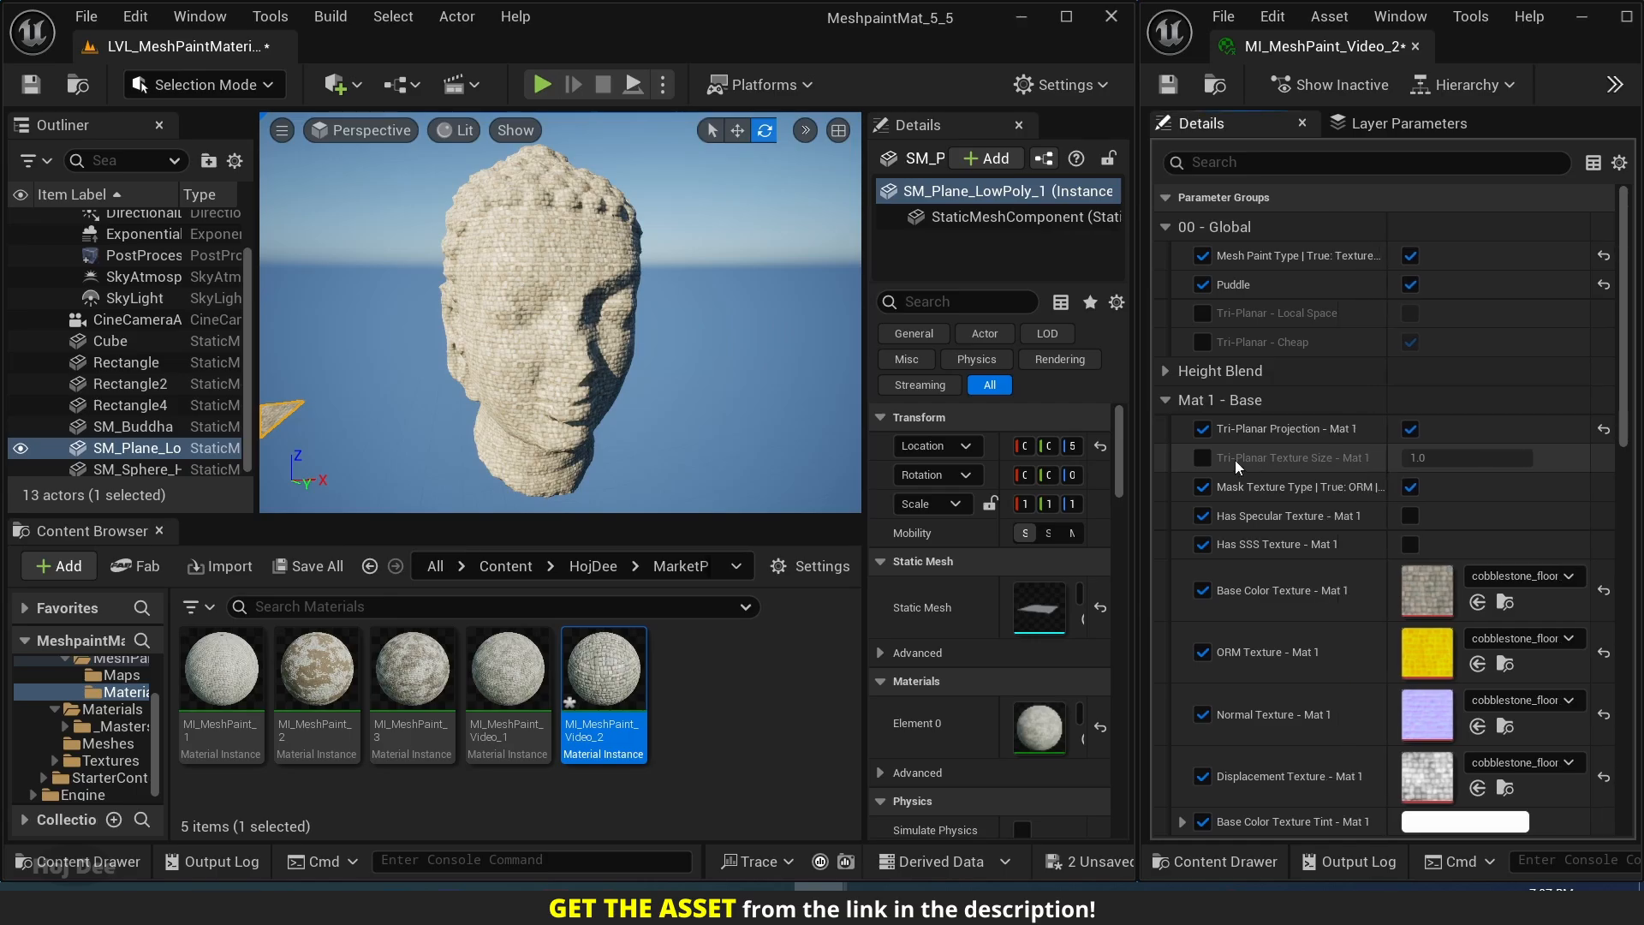
left_click(1202, 458)
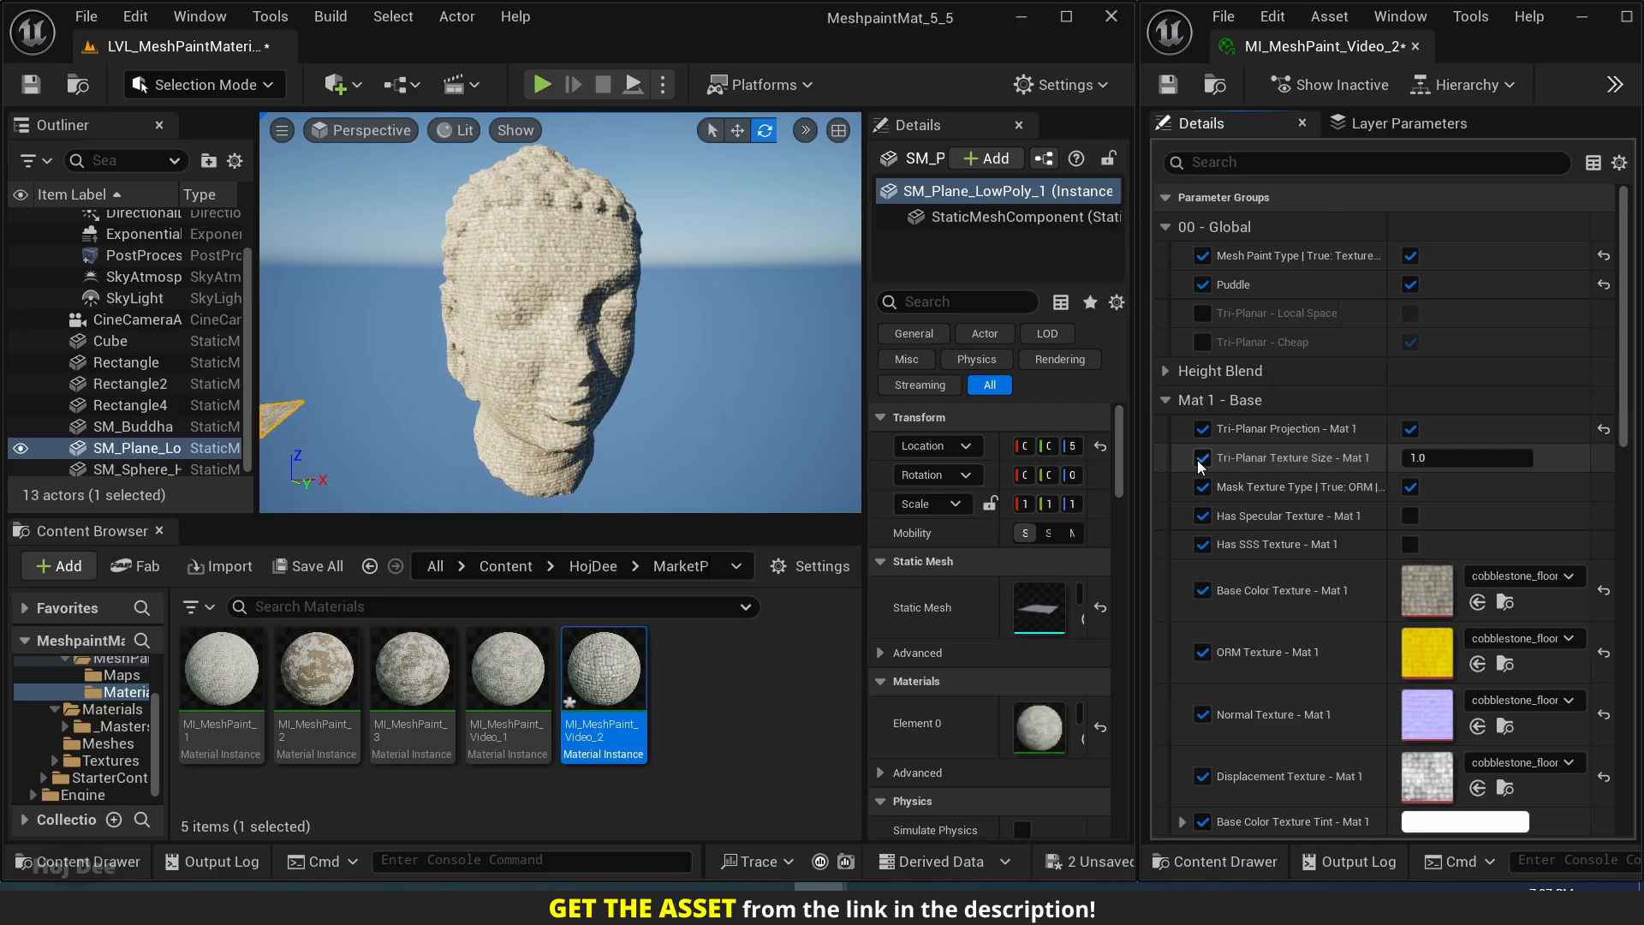
left_click(1446, 465)
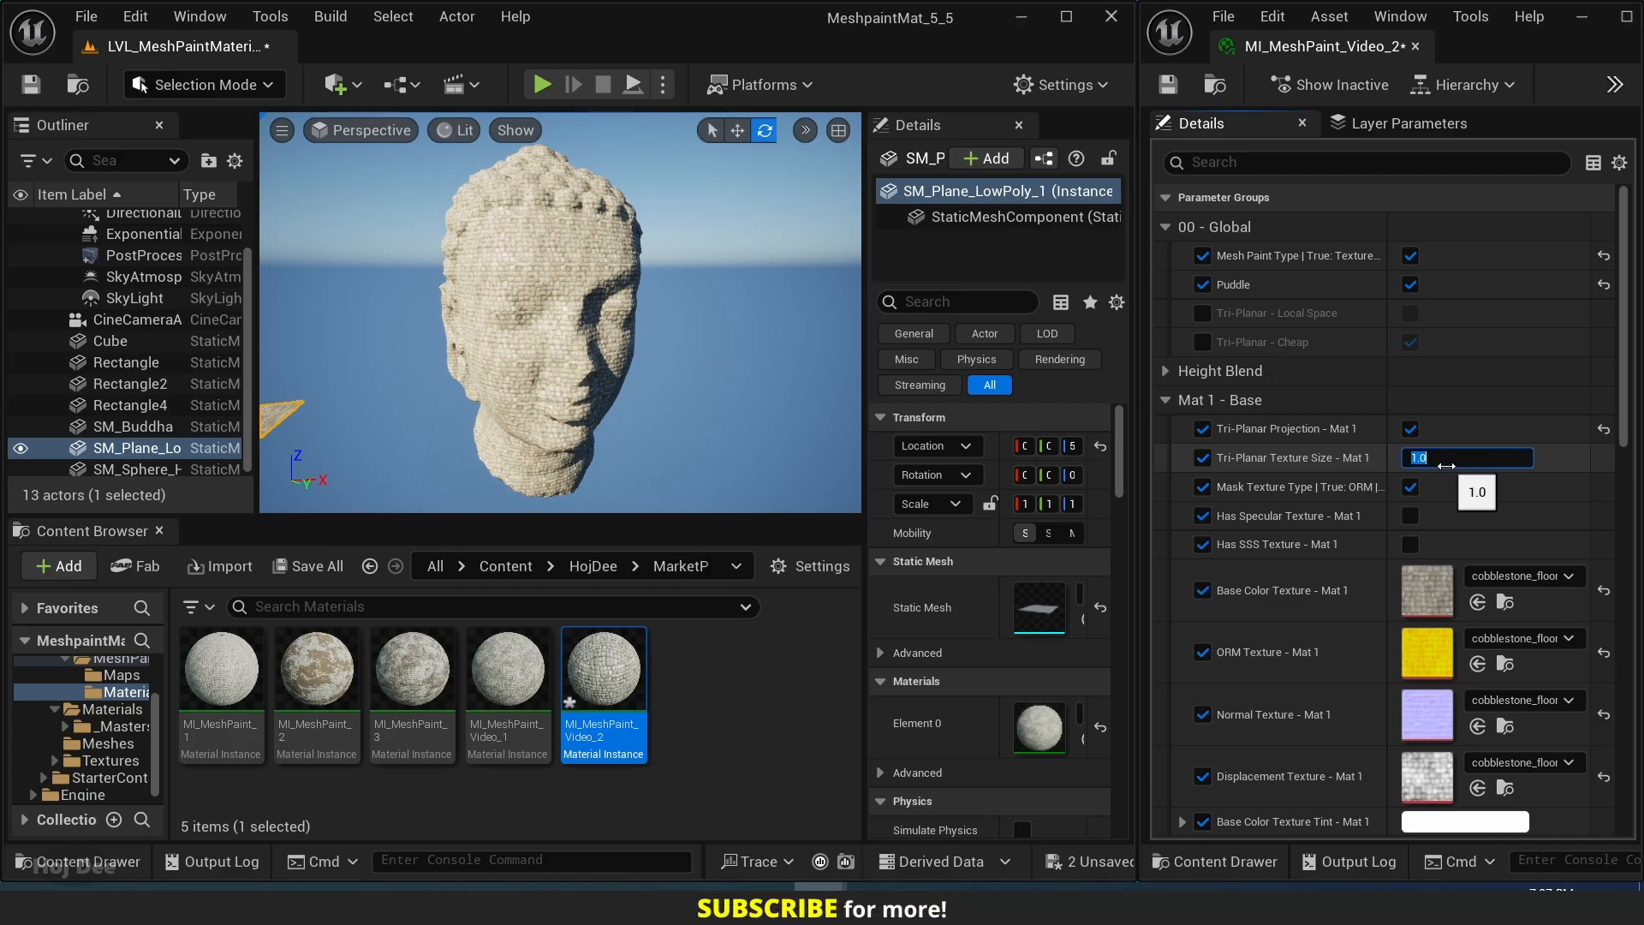
type("2")
key("Return")
type("0.5")
key("Return")
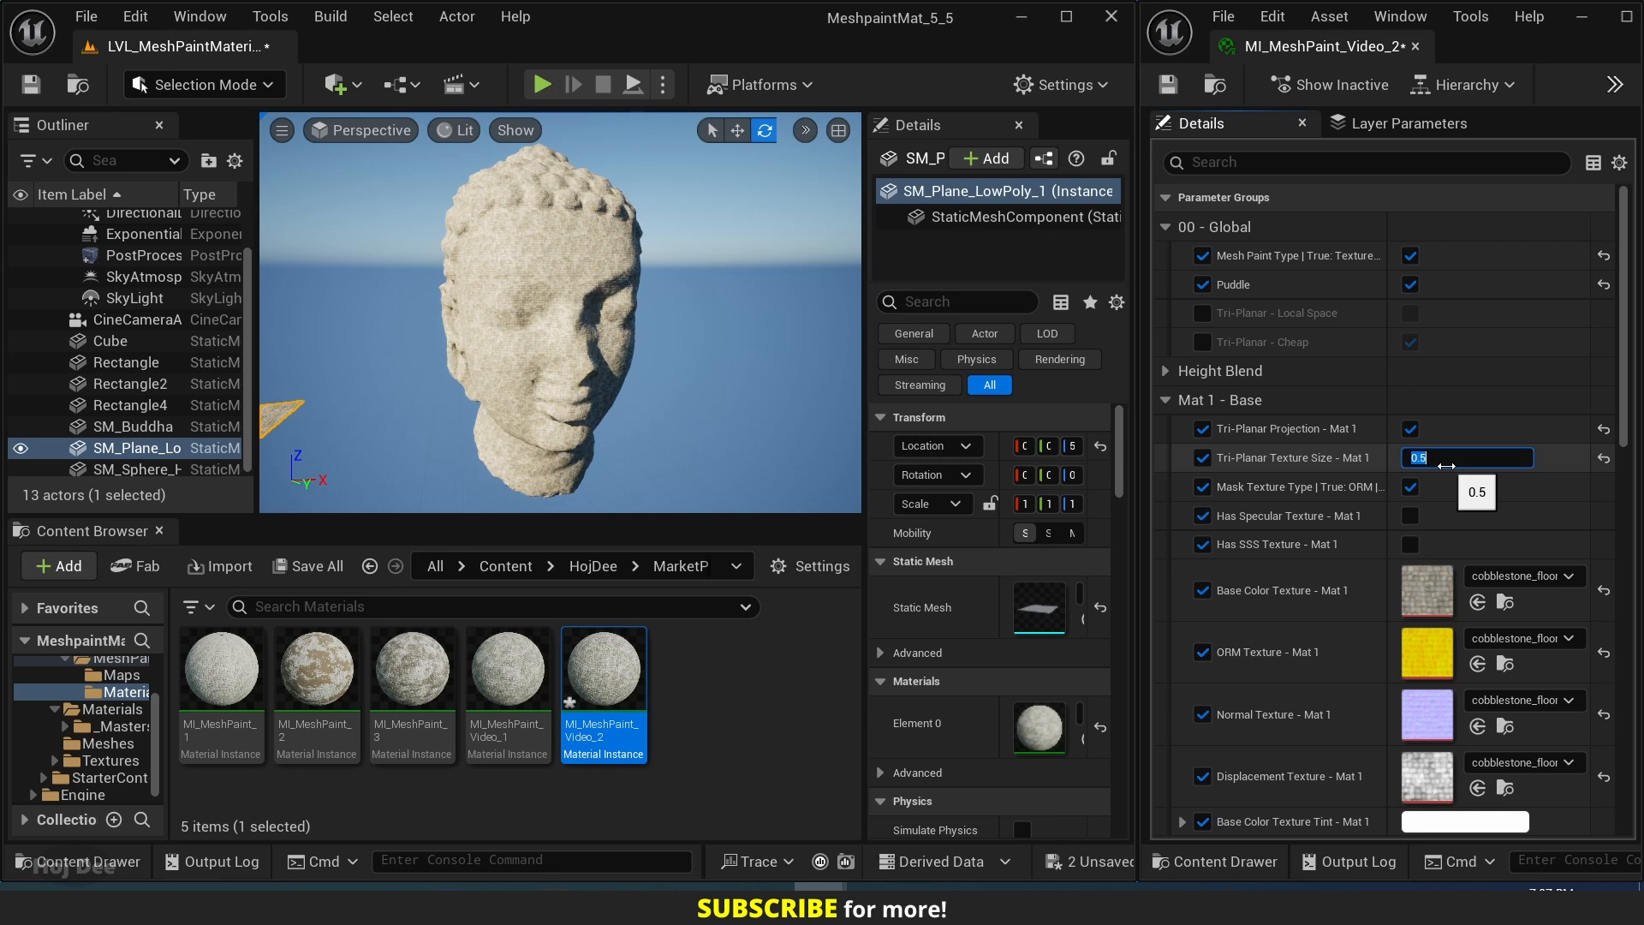
type("1")
key("Return")
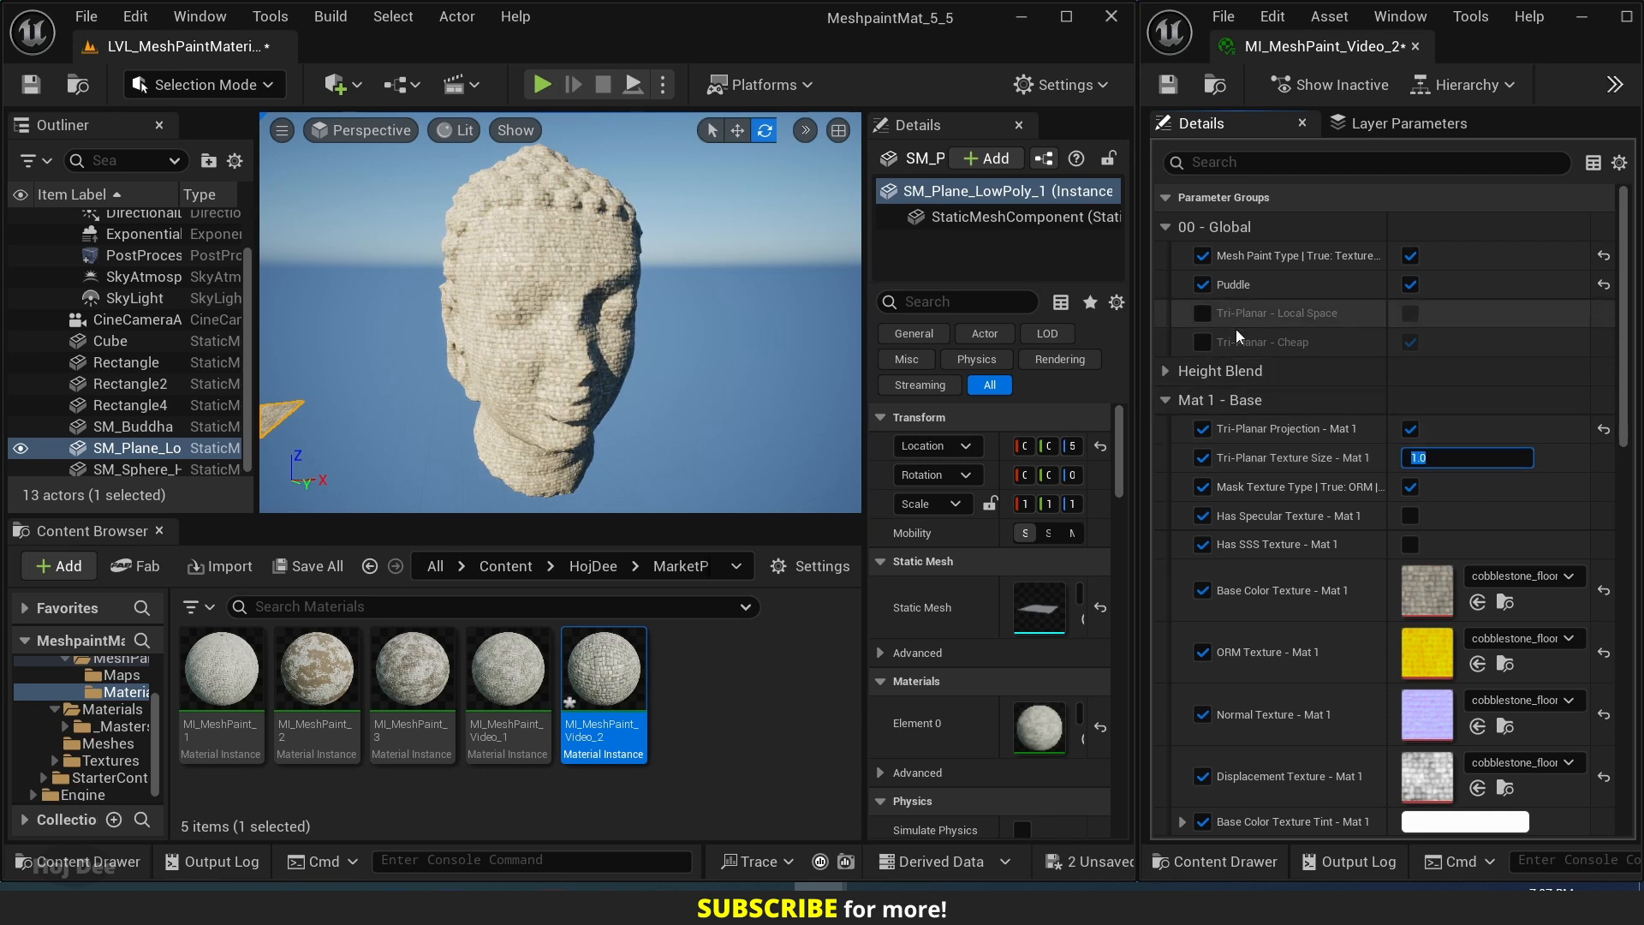
Override the global Tri-Planar Local Space, Cheap and Projection Transition parameters, switching Tri-Planar Cheap off.
left_click(1203, 313)
left_click(1203, 341)
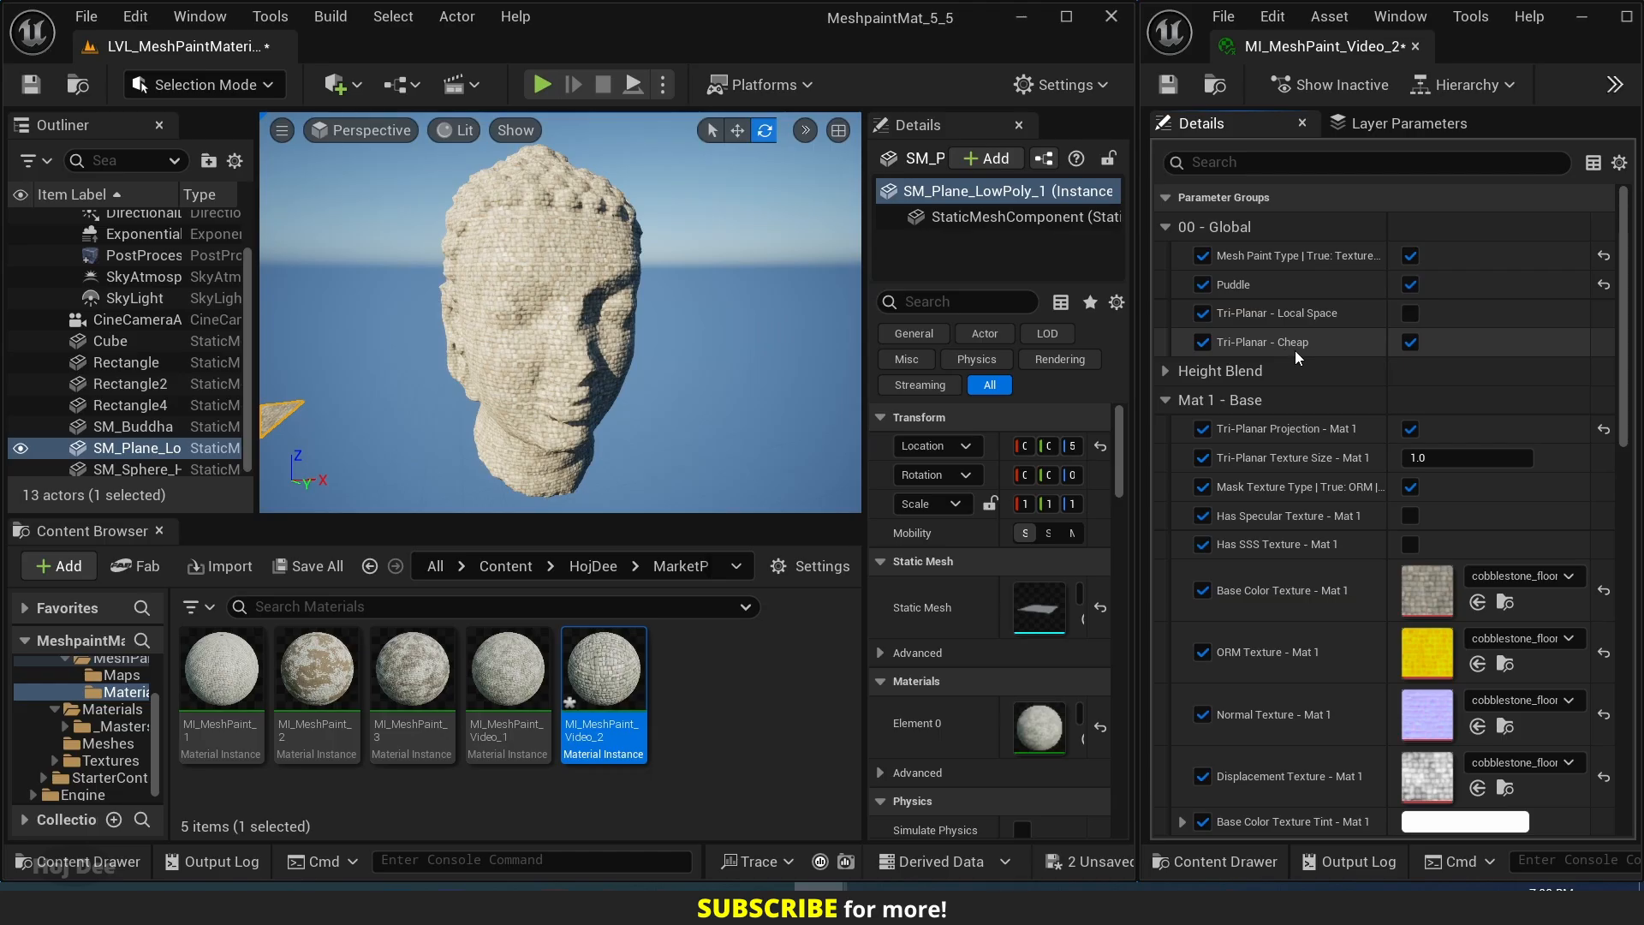
left_click(1409, 341)
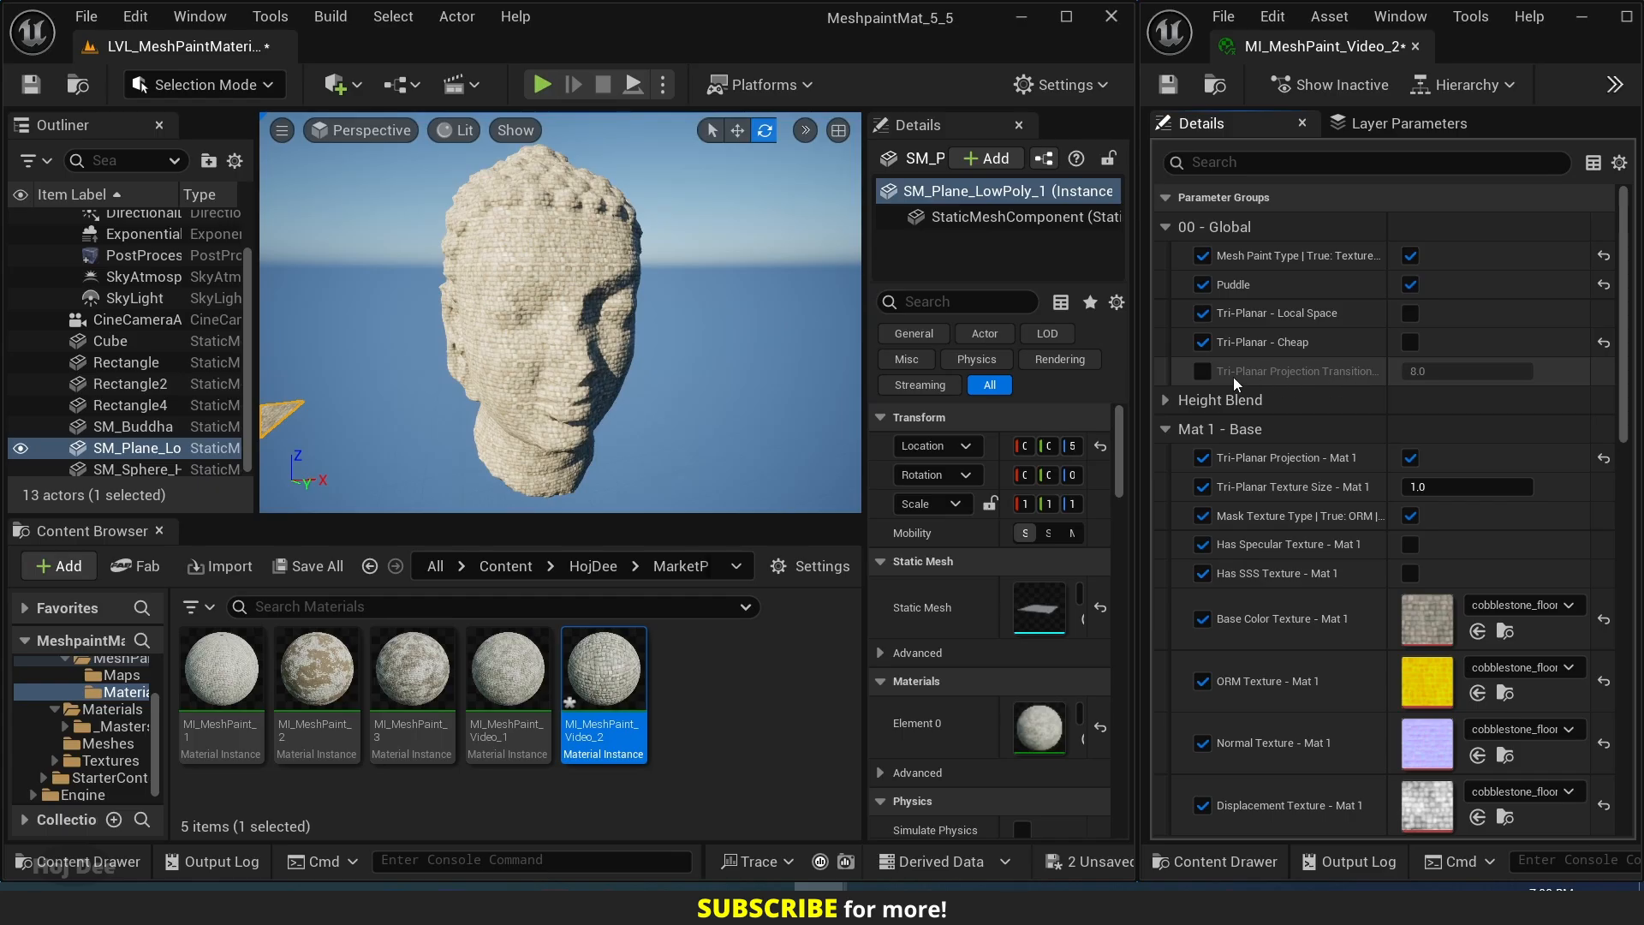
left_click(1203, 371)
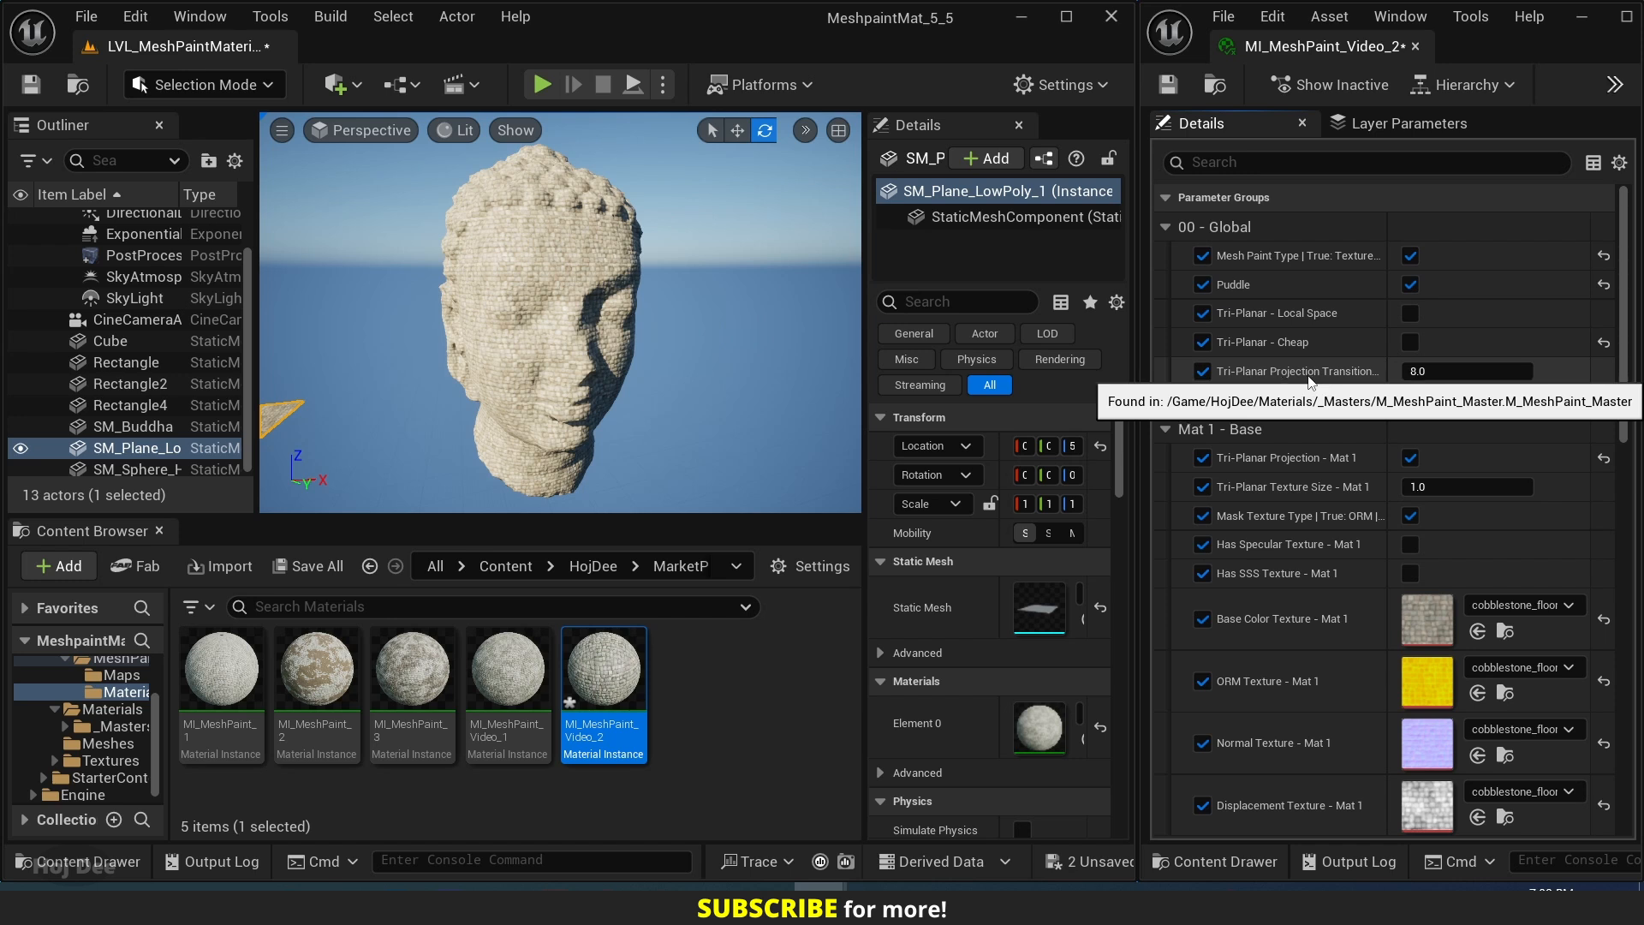
Place a basic sphere in the level, frame it, and assign MI_MeshPaint_Video_2 to it.
left_click(356, 86)
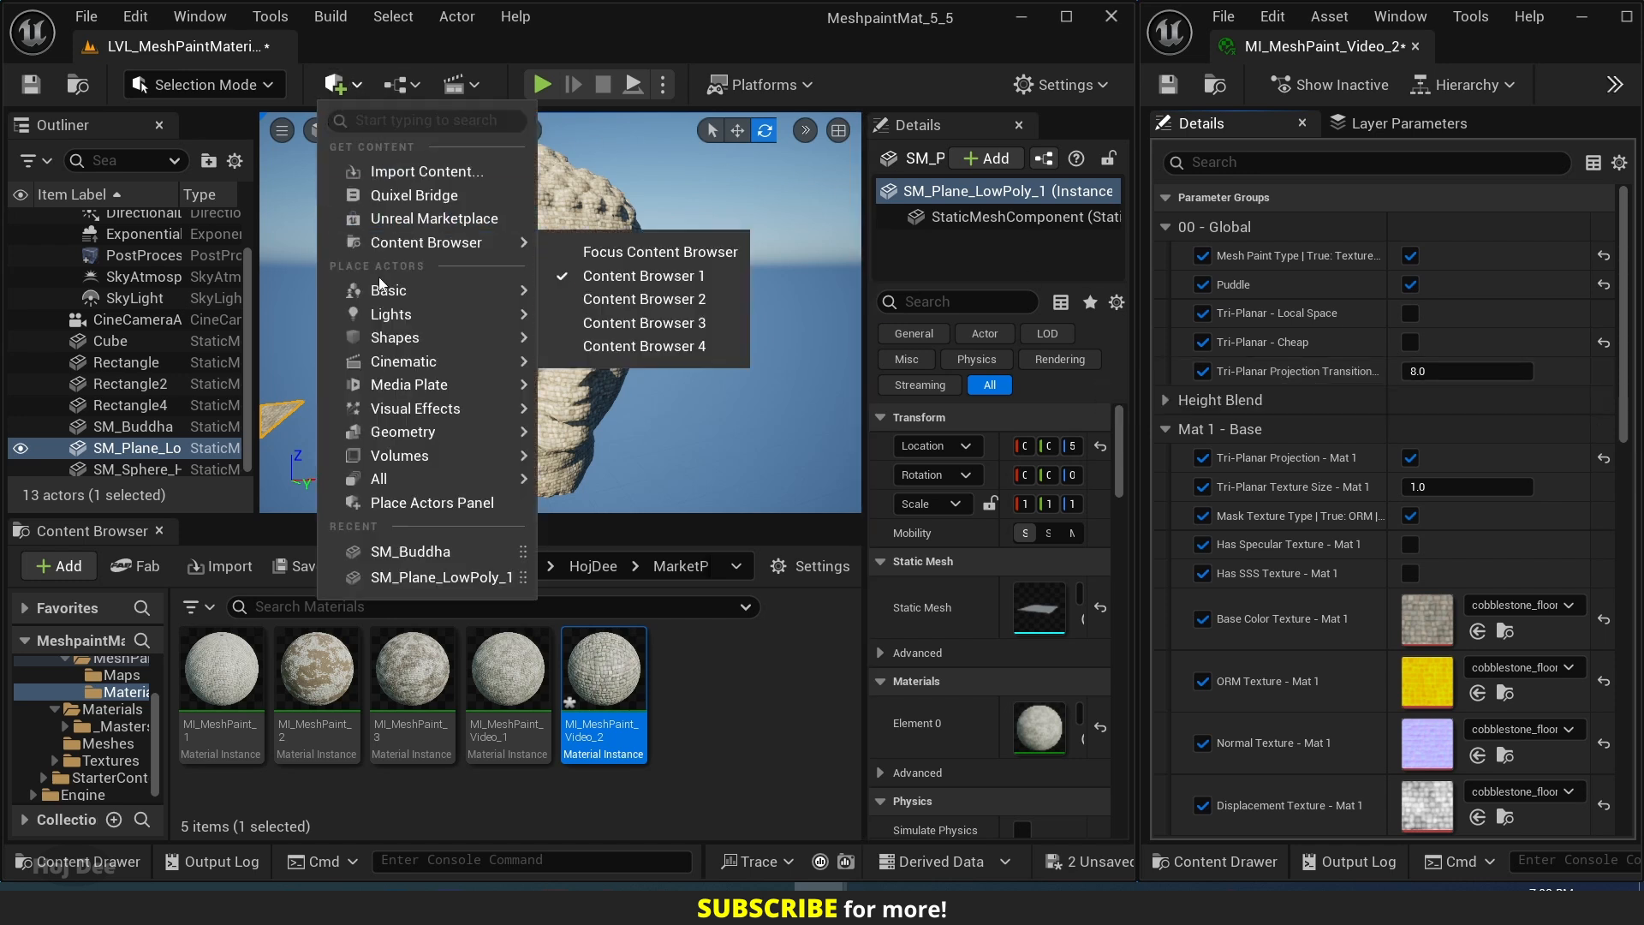
mouse_move(411, 340)
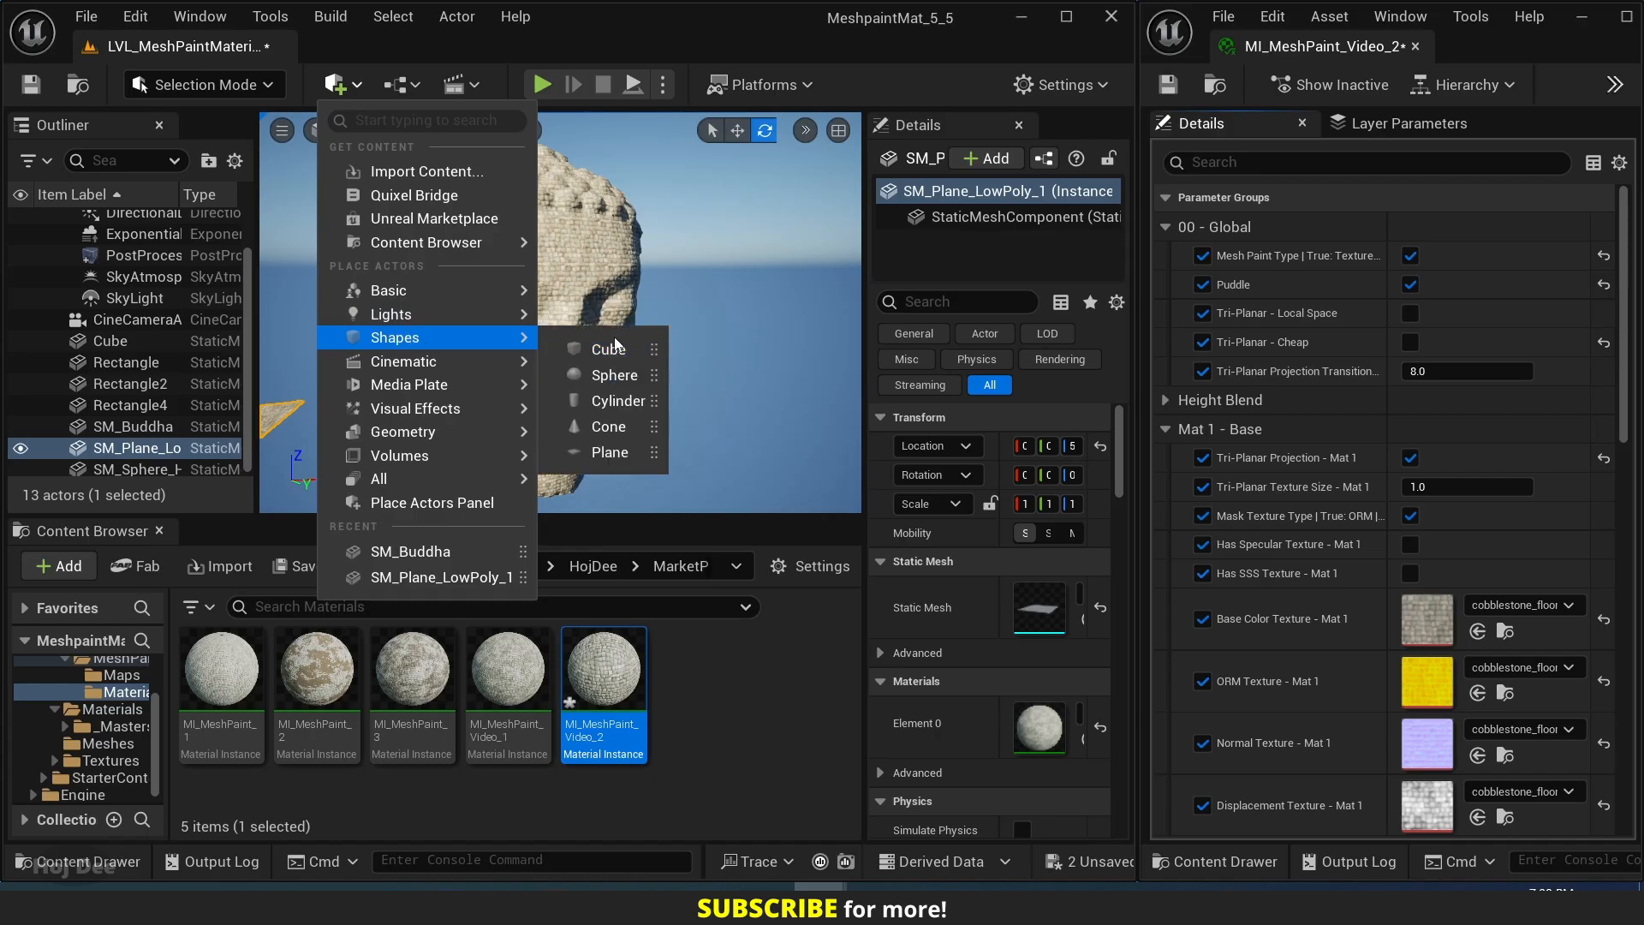
left_click_drag(681, 403, 760, 429)
key("f")
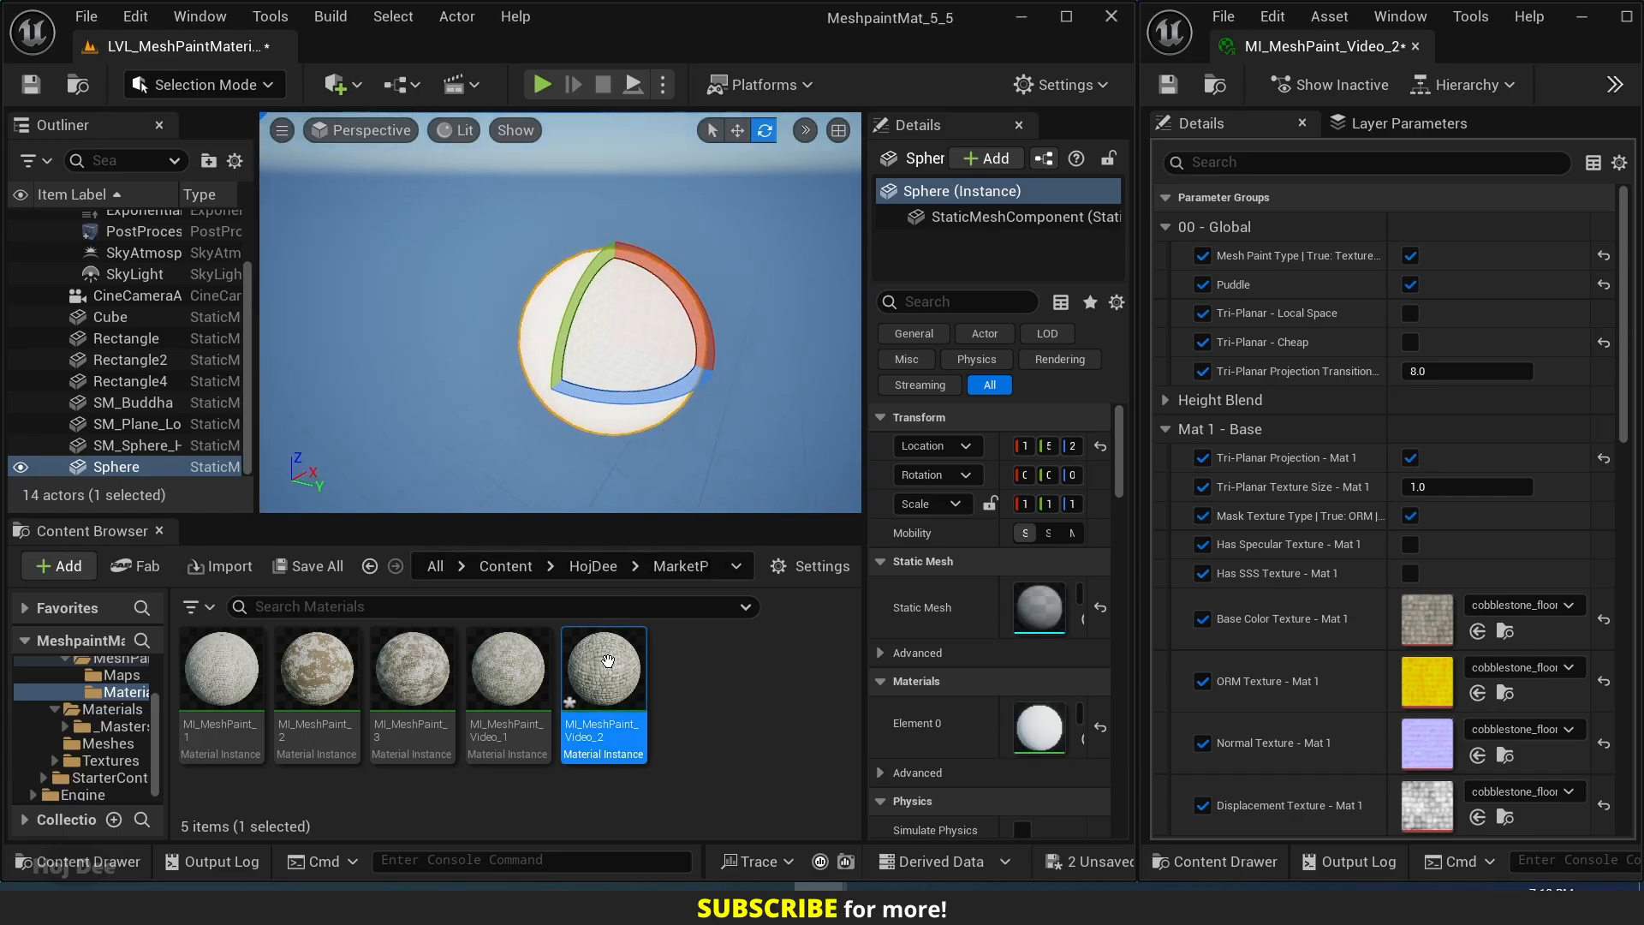
left_click_drag(603, 672, 638, 359)
mouse_move(638, 360)
right_mouse_down()
mouse_move(654, 368)
mouse_move(623, 345)
right_mouse_up()
key("Escape")
left_click(589, 321)
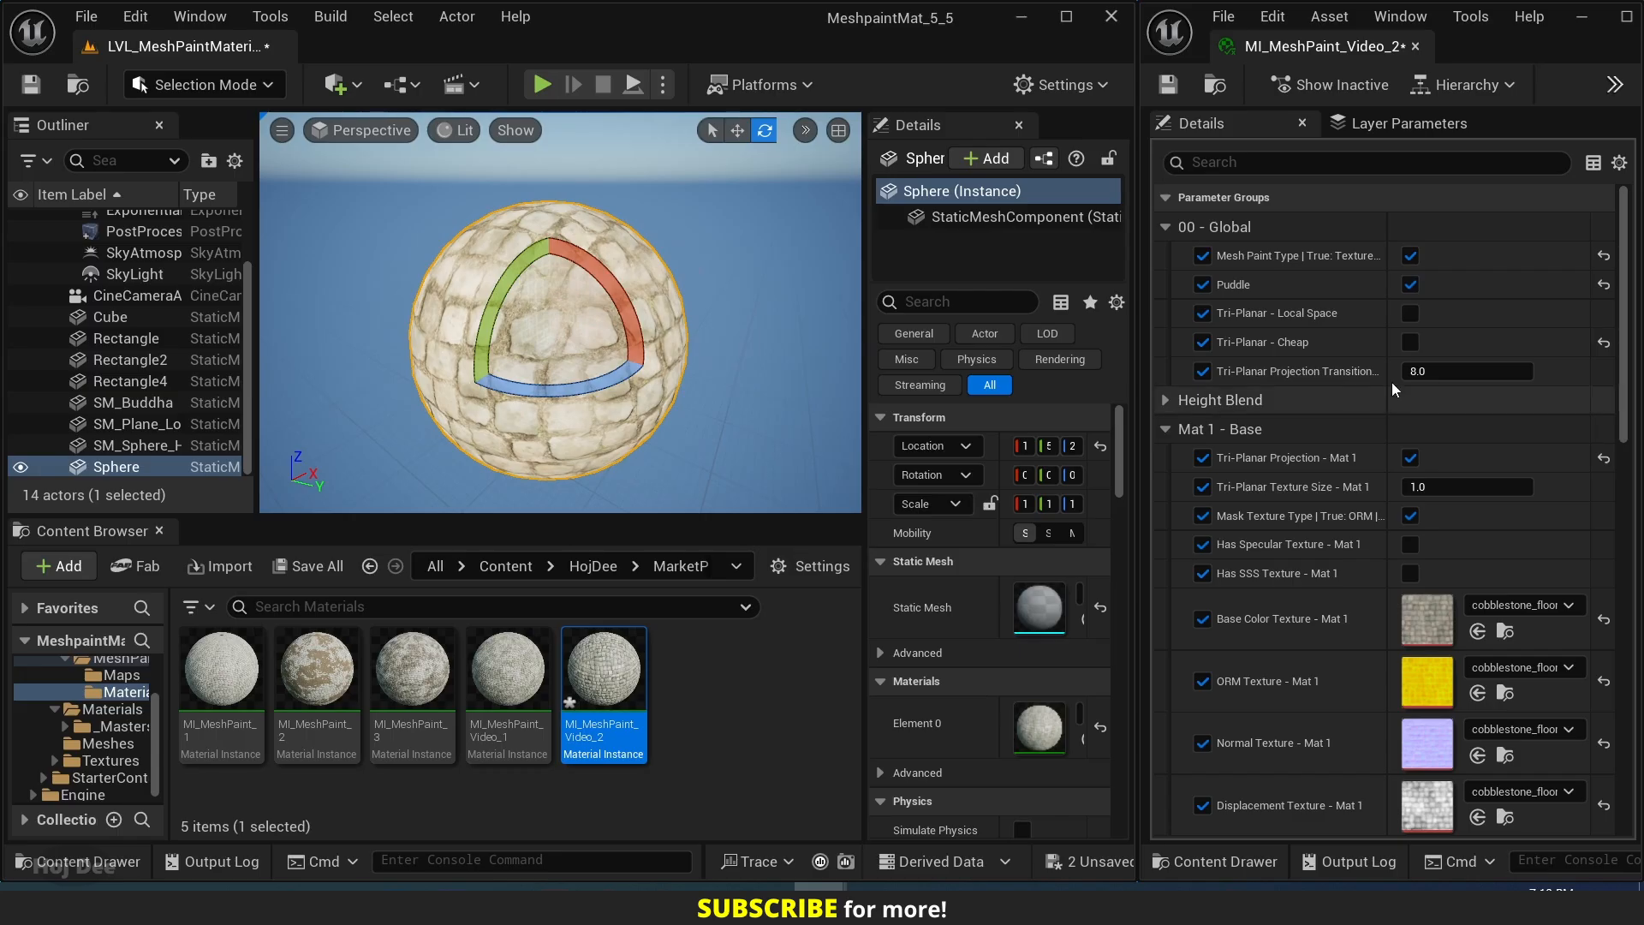
Switch Tri-Planar Cheap on to compare the projection seams on the sphere, and switch it off again.
left_click(1410, 342)
scroll(666, 319, "up", 4)
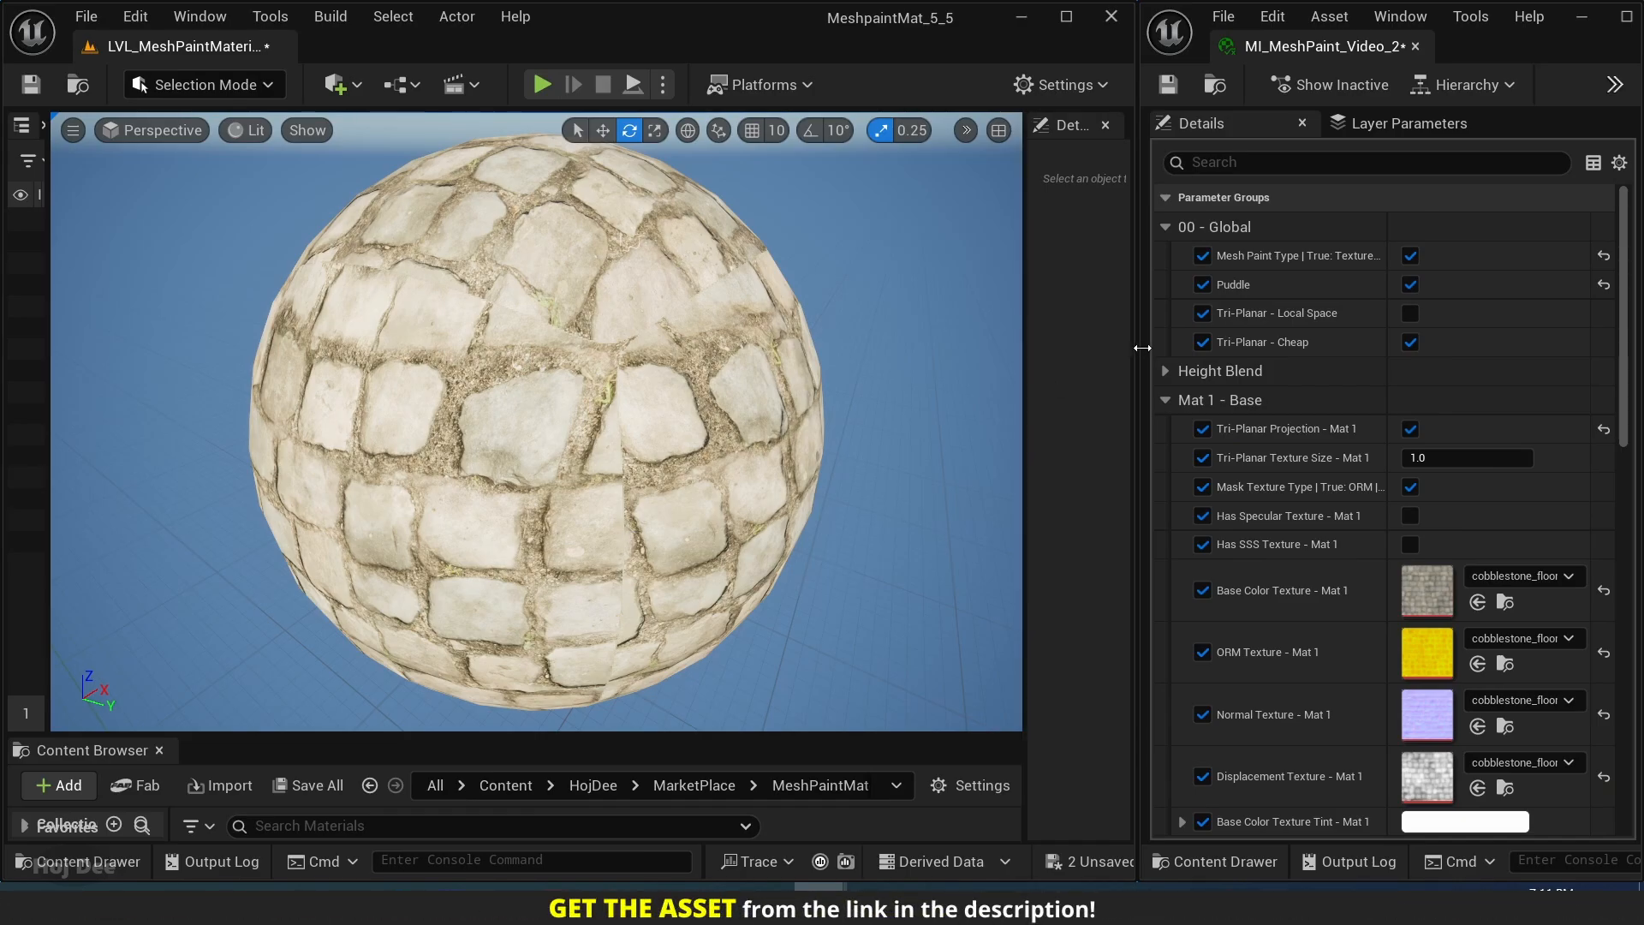
left_click(1409, 343)
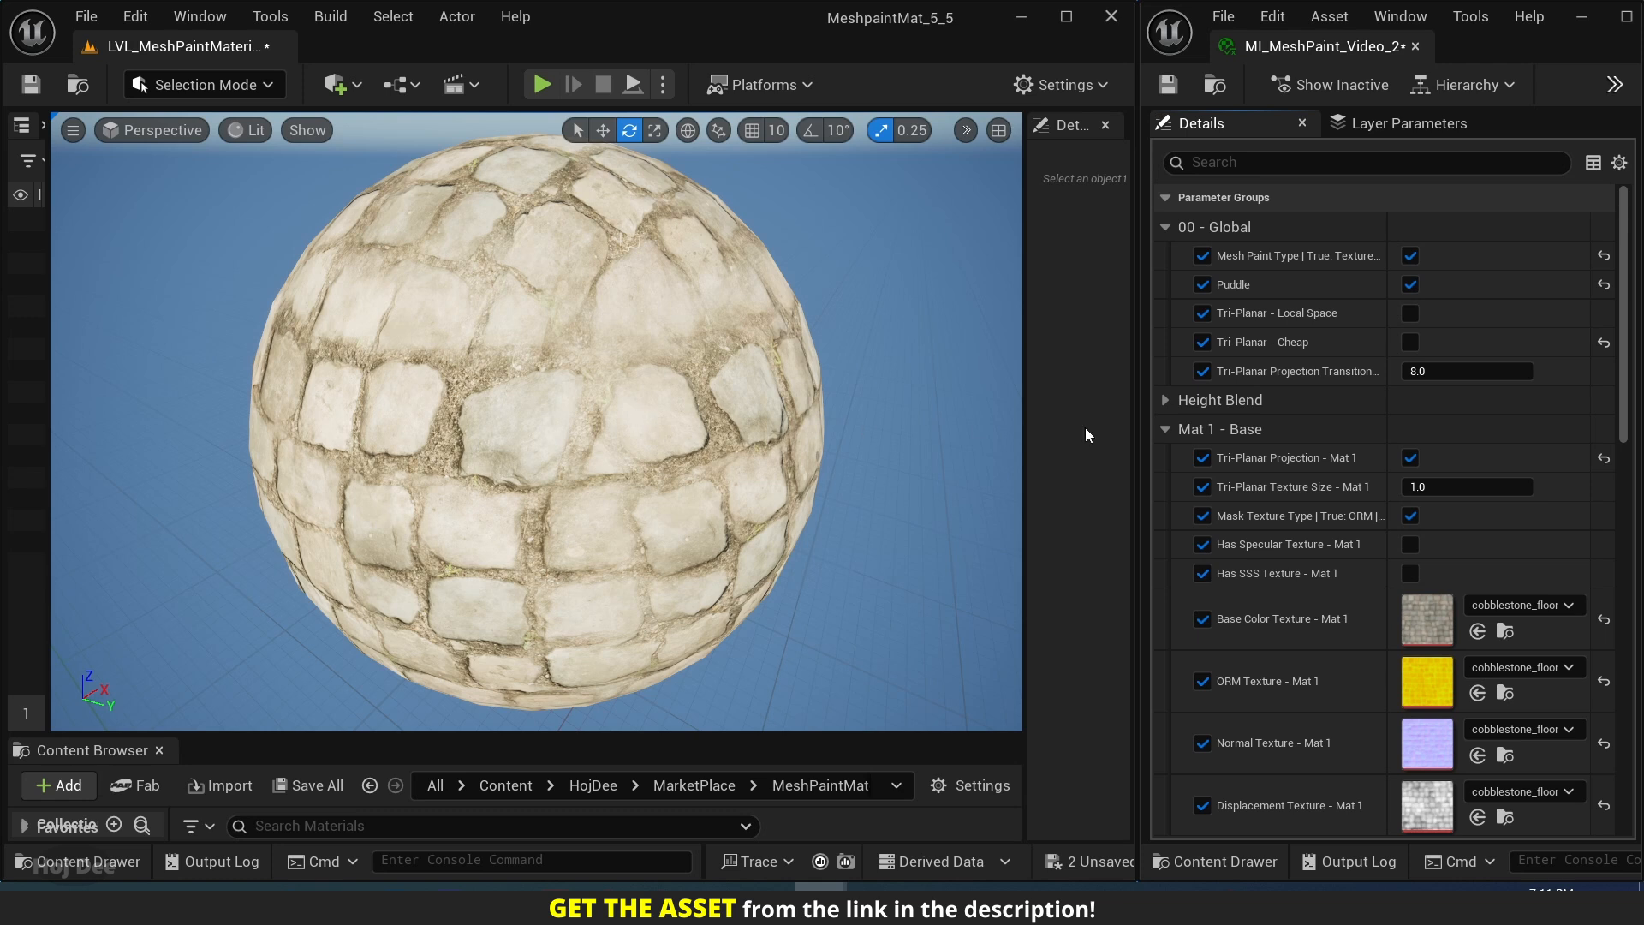
Try Tri-Planar Projection Transition values of 4, 8, 15 and 20 on the sphere, and set it to 32.
left_click(1424, 371)
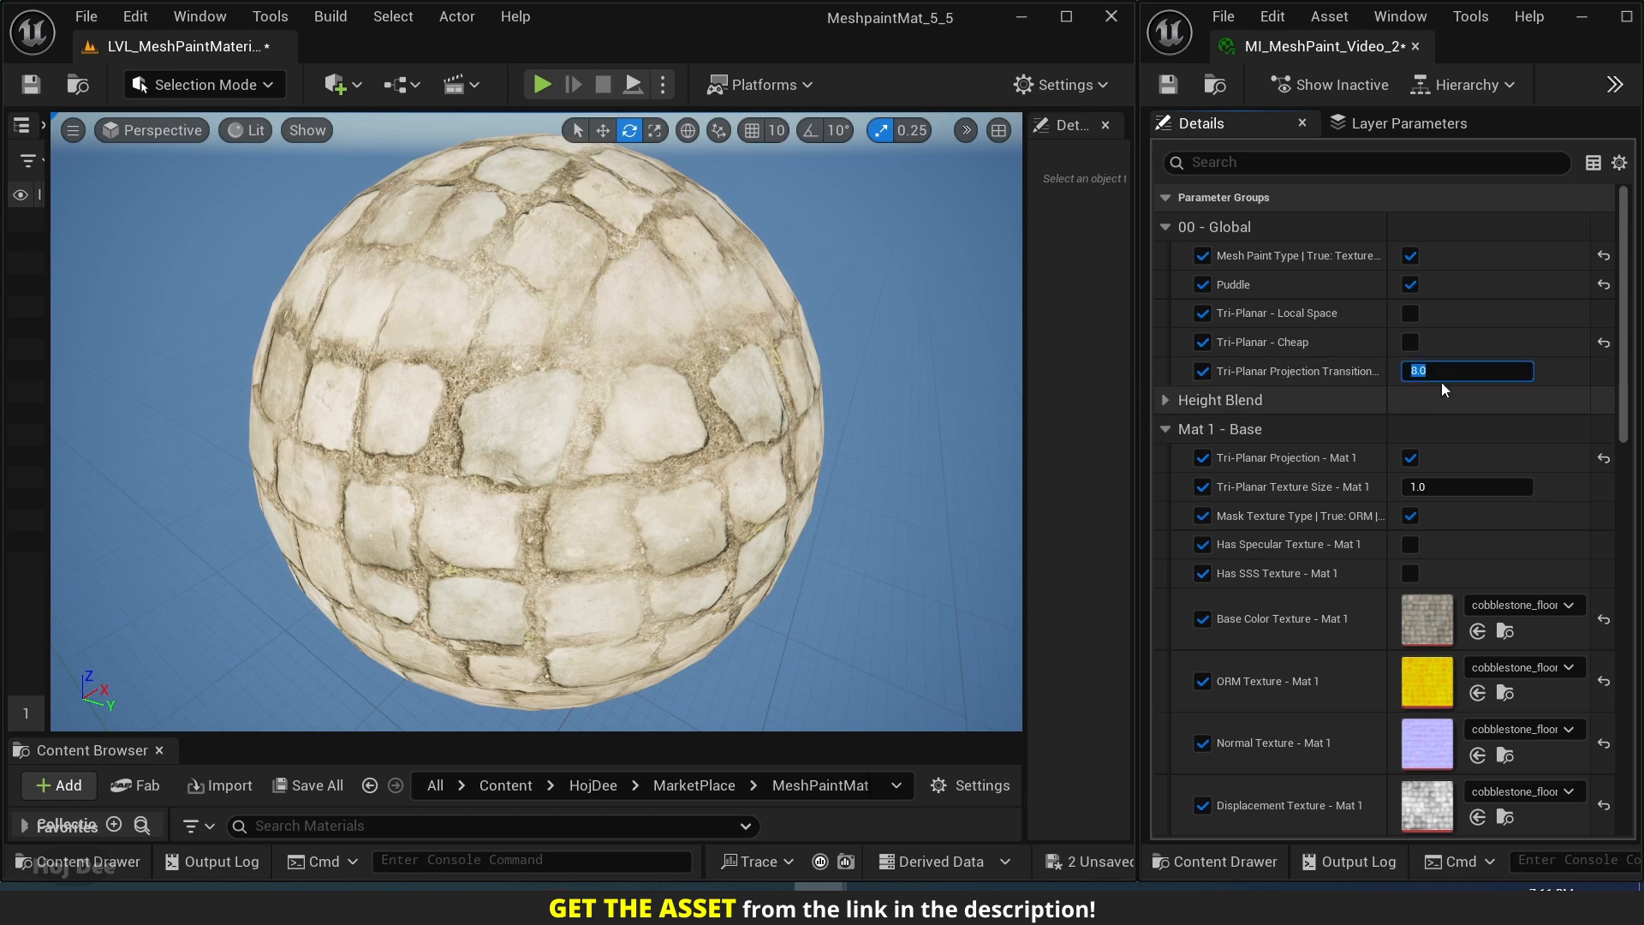
type("4")
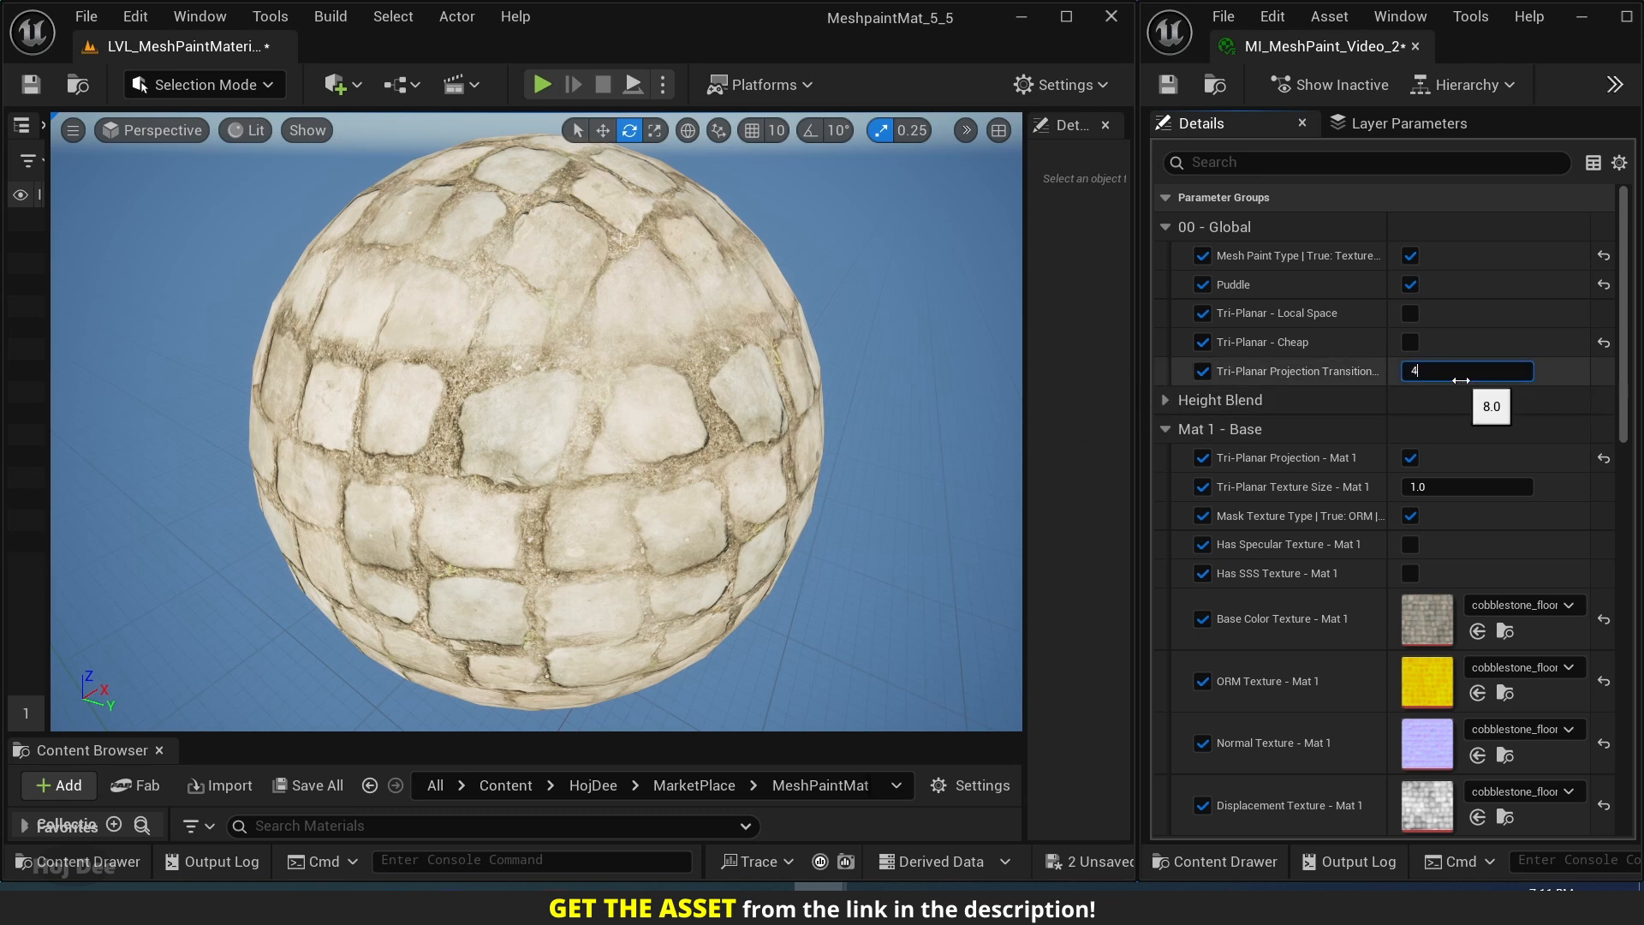
key("Return")
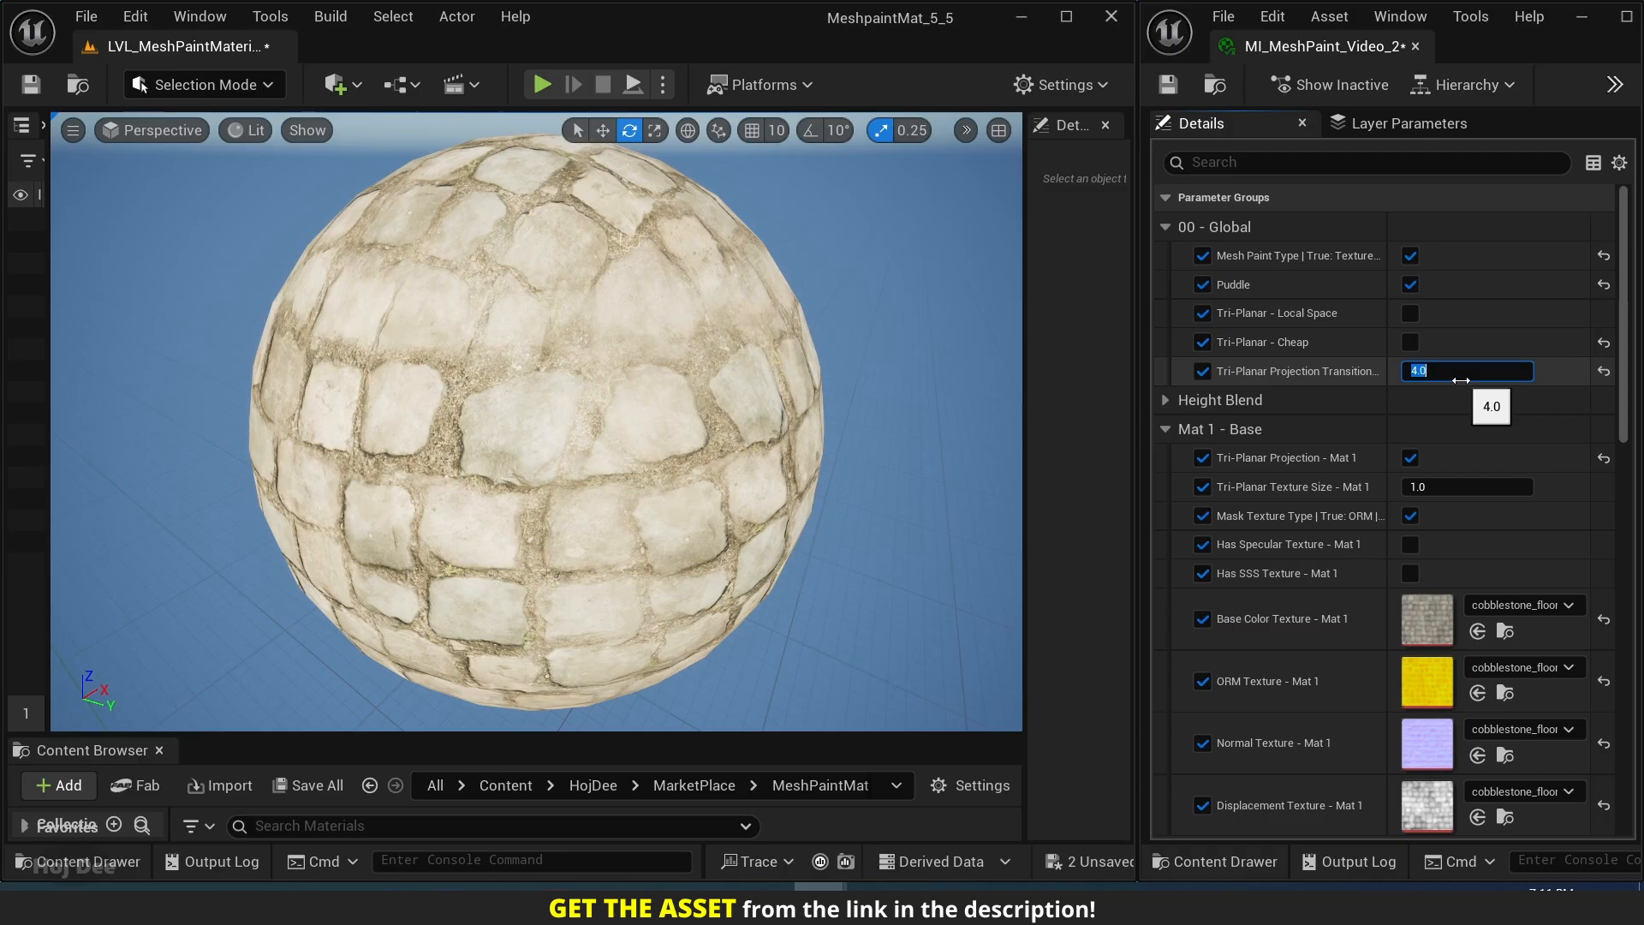
type("8")
key("Return")
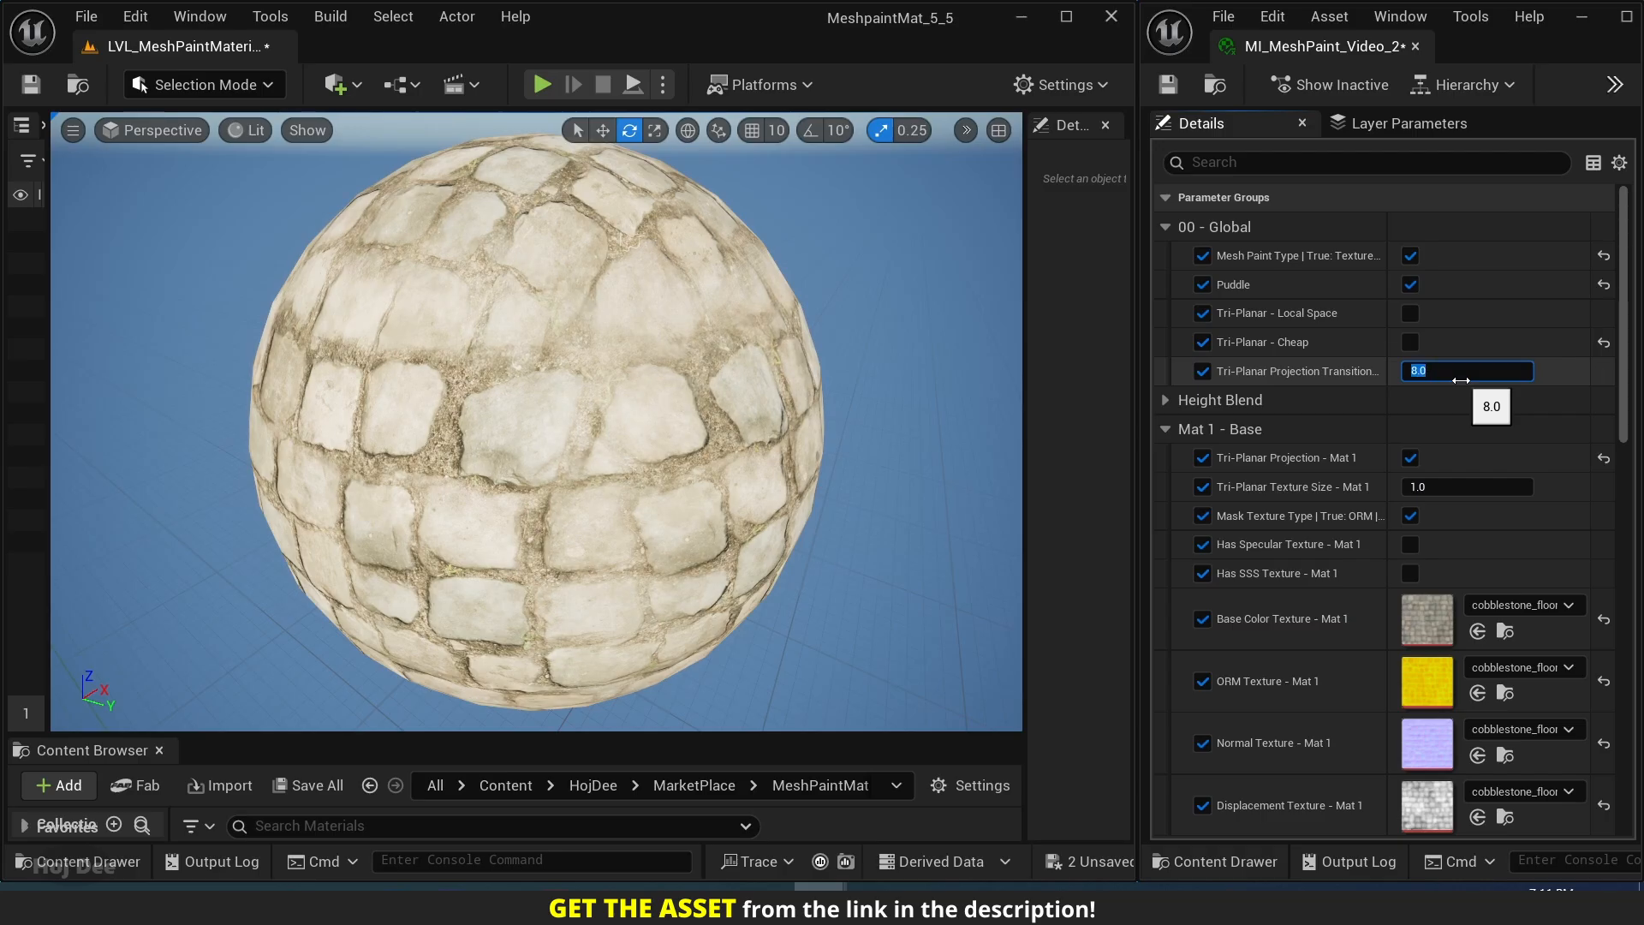
type("15")
key("Return")
type("30")
key("Return")
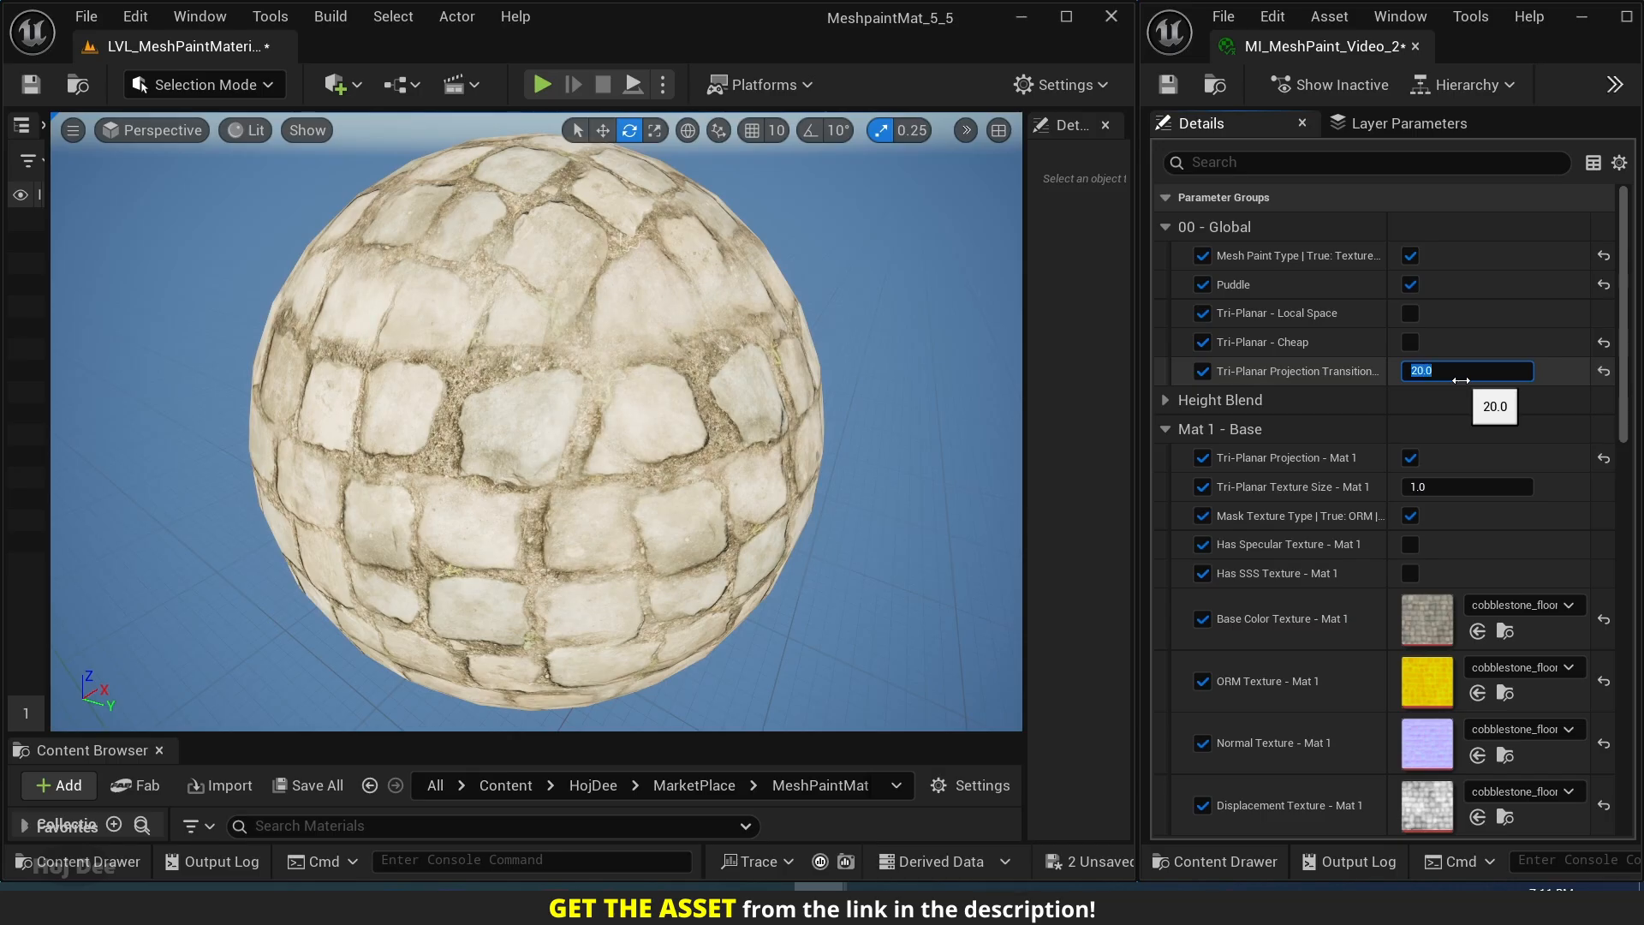
type("32")
key("Return")
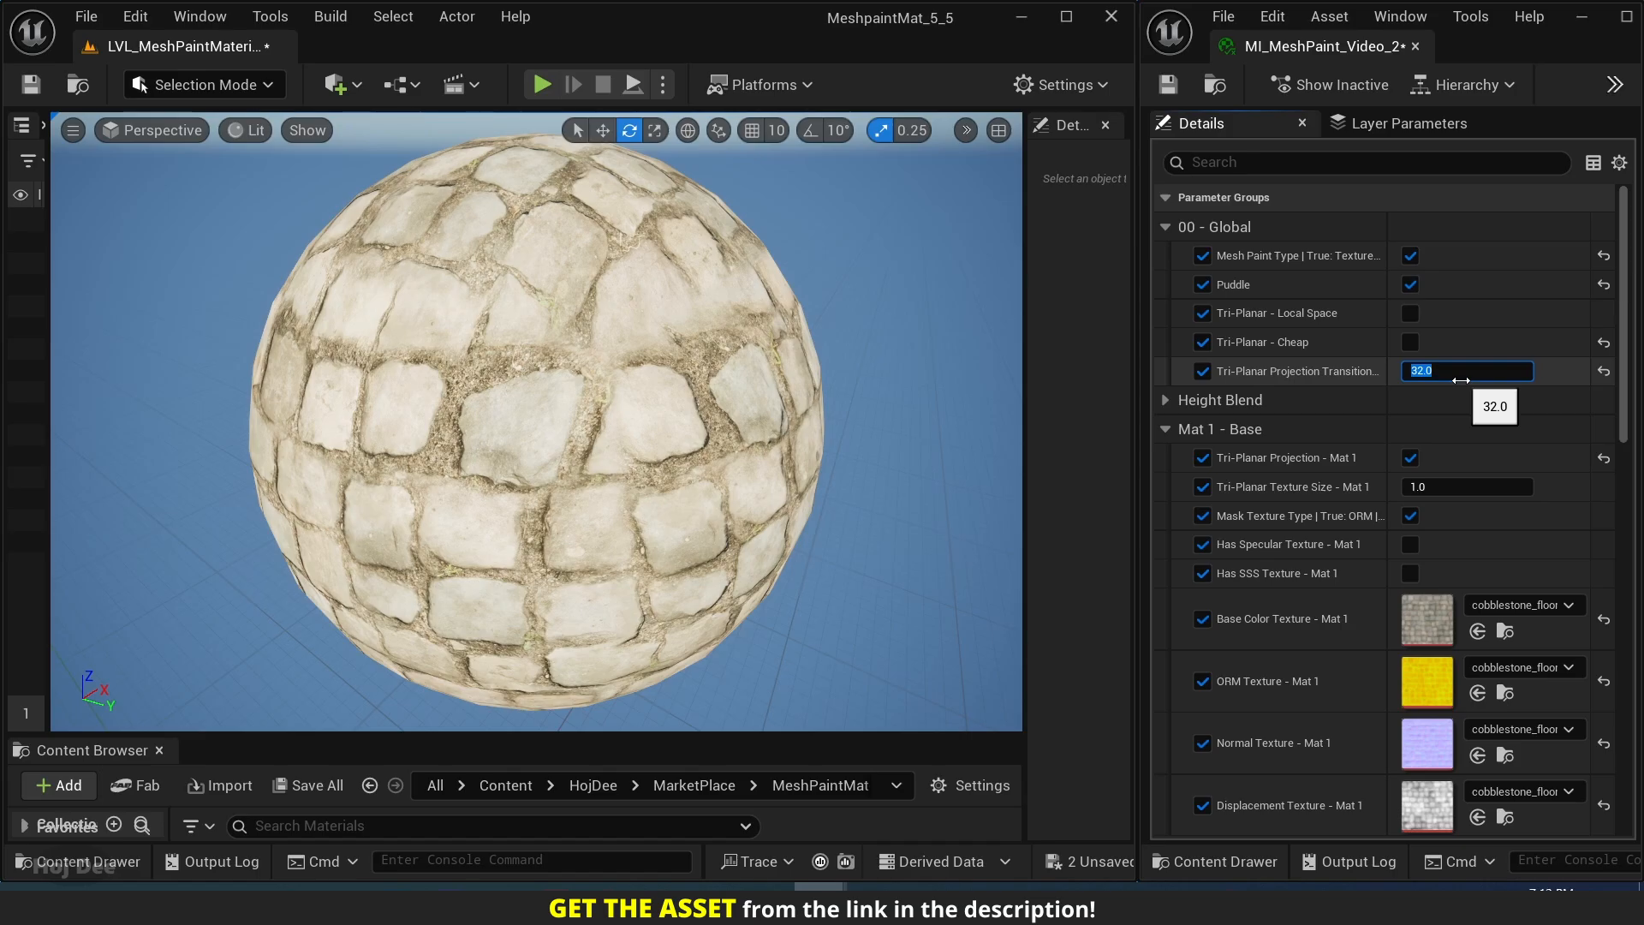
Compare a Tri-Planar Projection Transition of 4 with 32, keep 32, and switch Tri-Planar Cheap back on.
type("4")
key("Return")
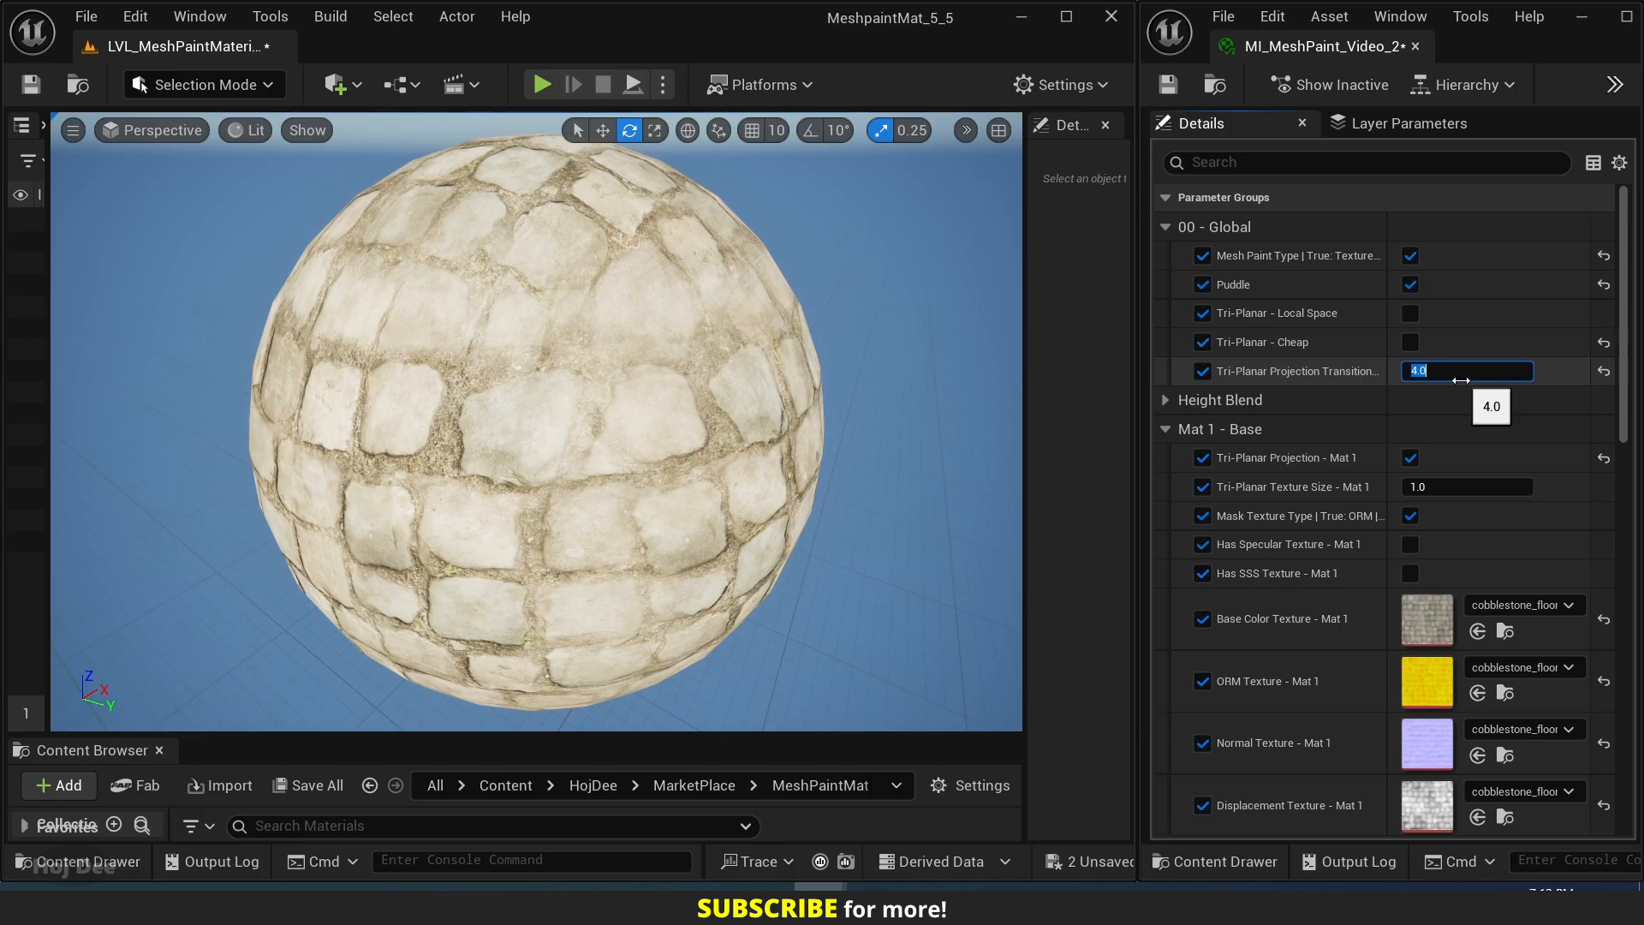
type("32")
key("Return")
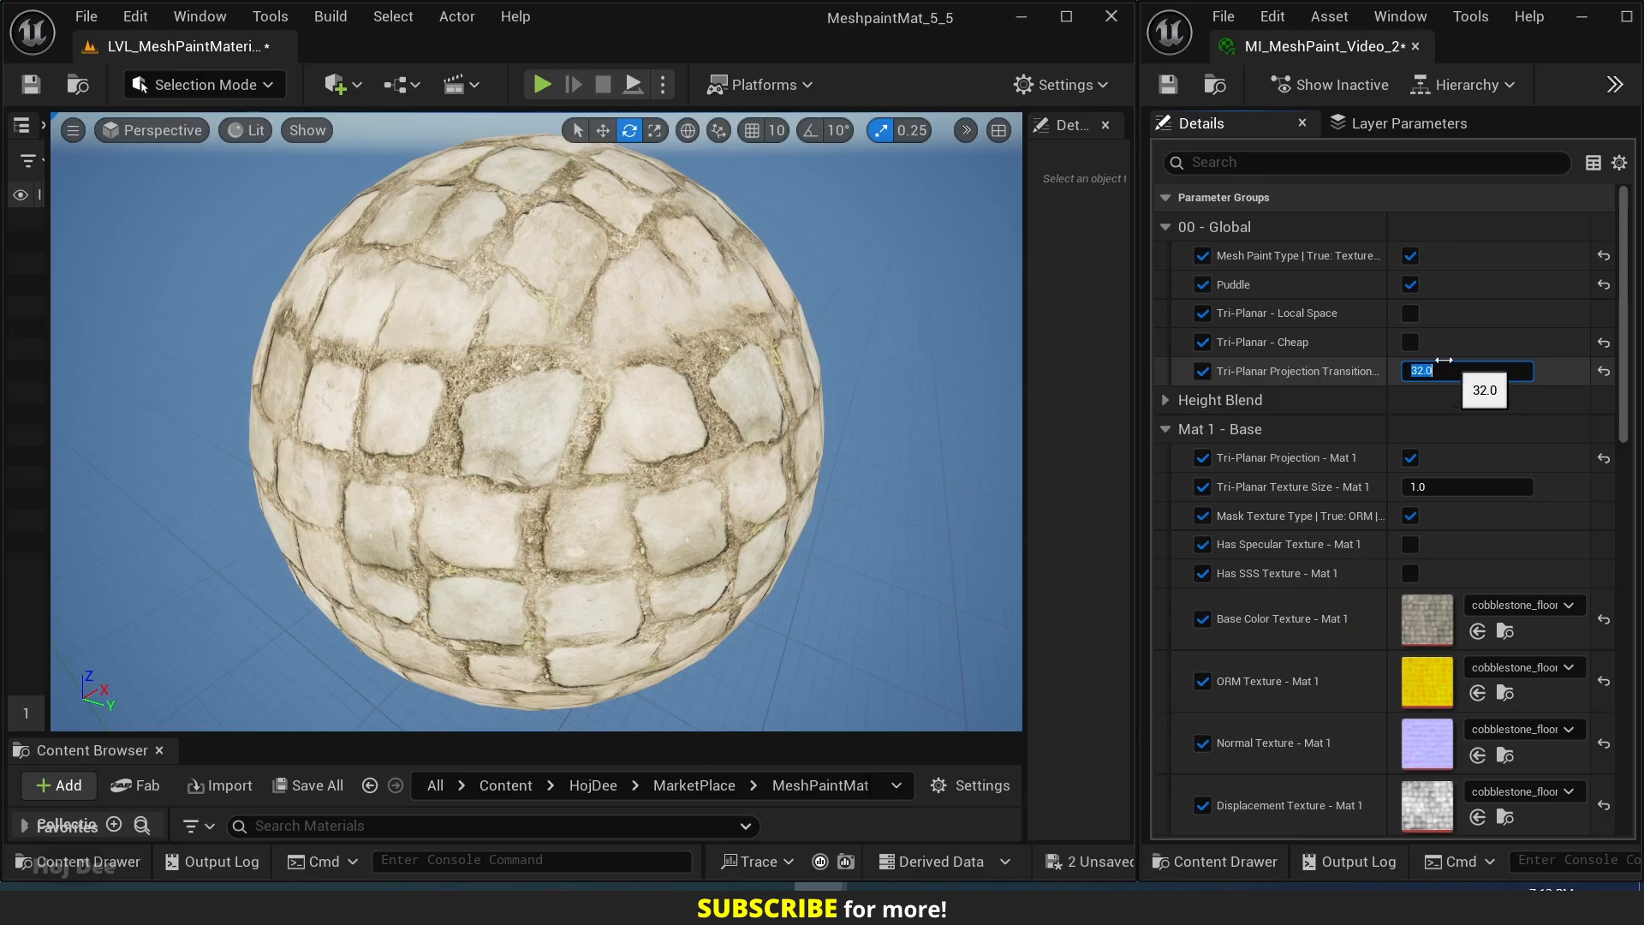
left_click(1411, 342)
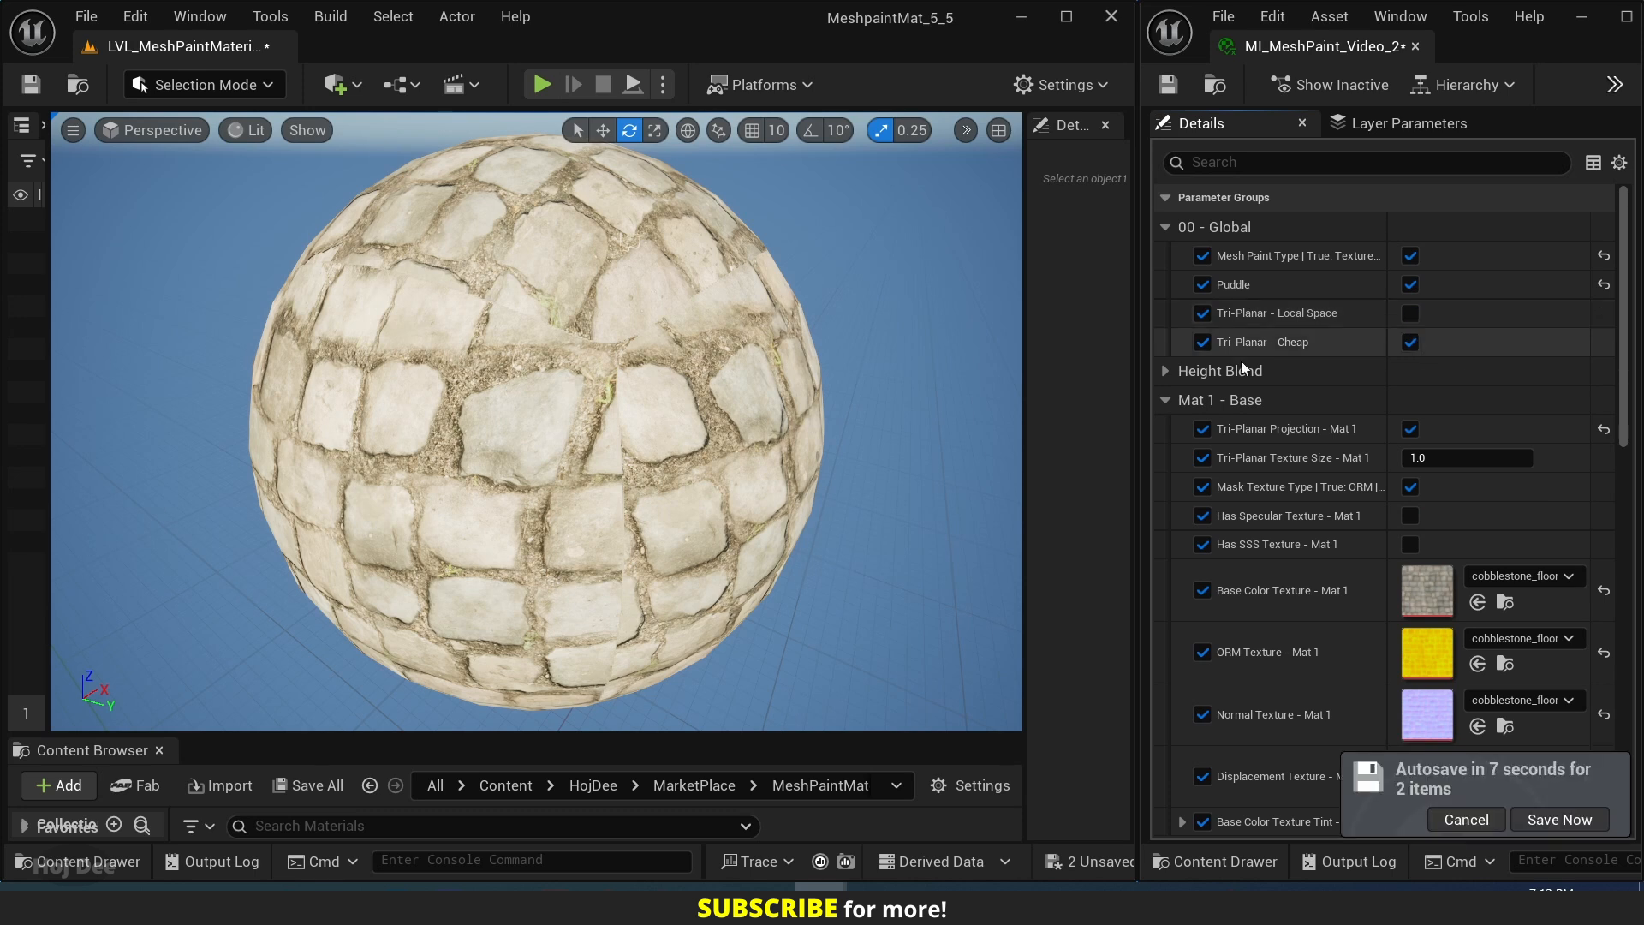
Move and rotate the sphere to test how the texture projection behaves with Tri-Planar Local Space off.
left_click(653, 420)
key("w")
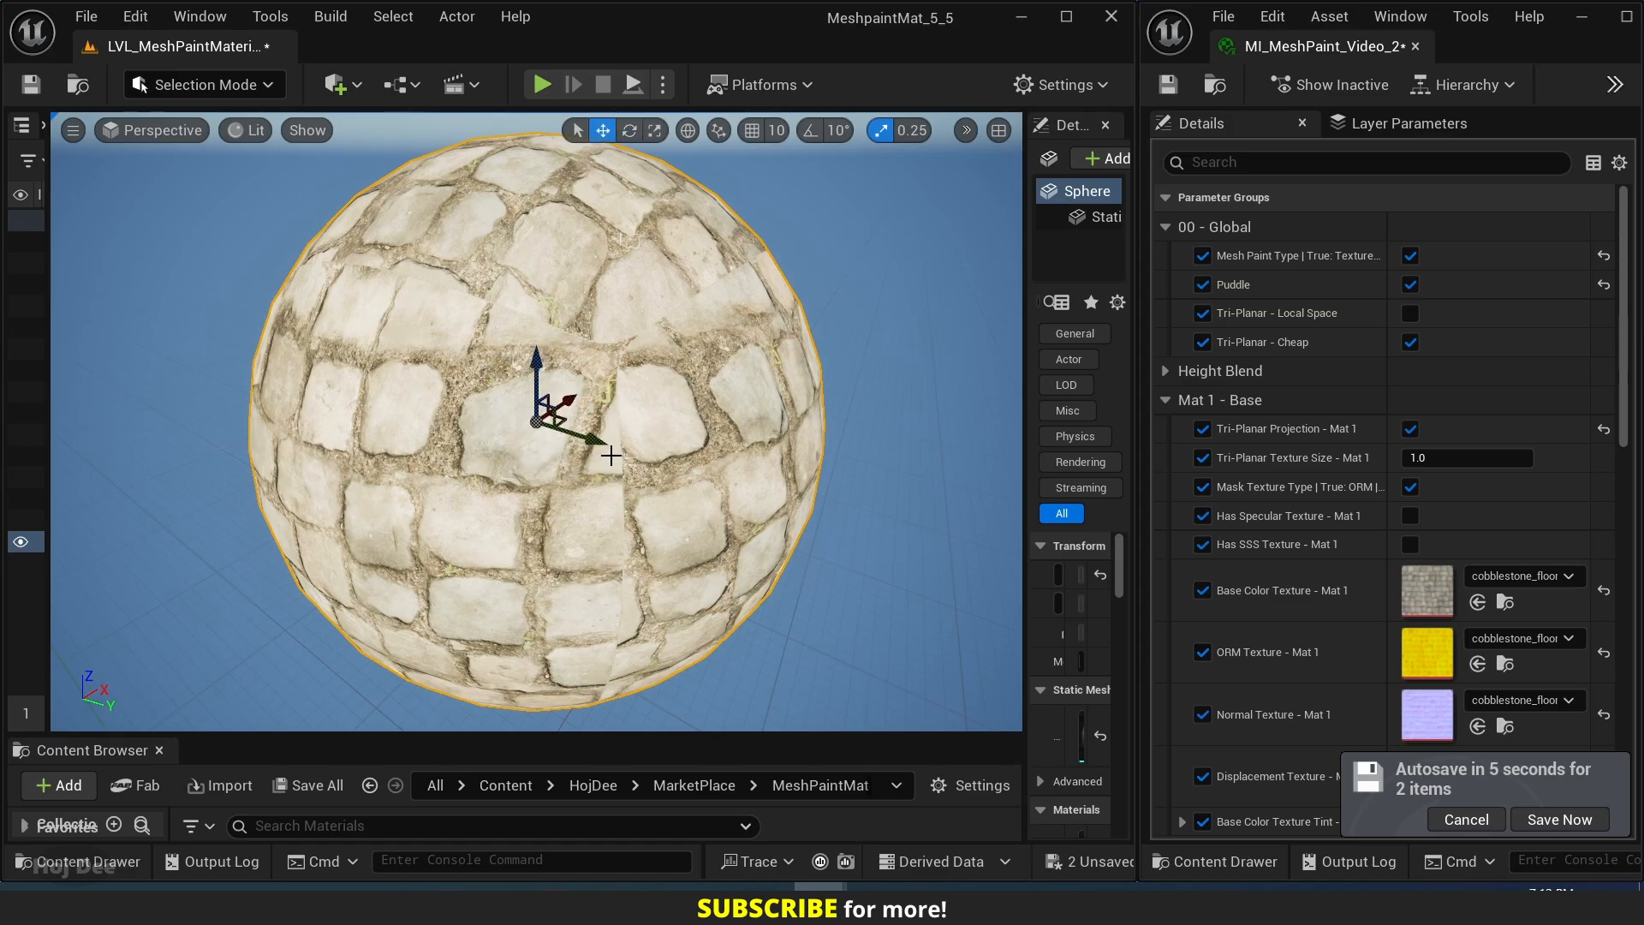
left_click_drag(560, 405, 555, 470)
key("e")
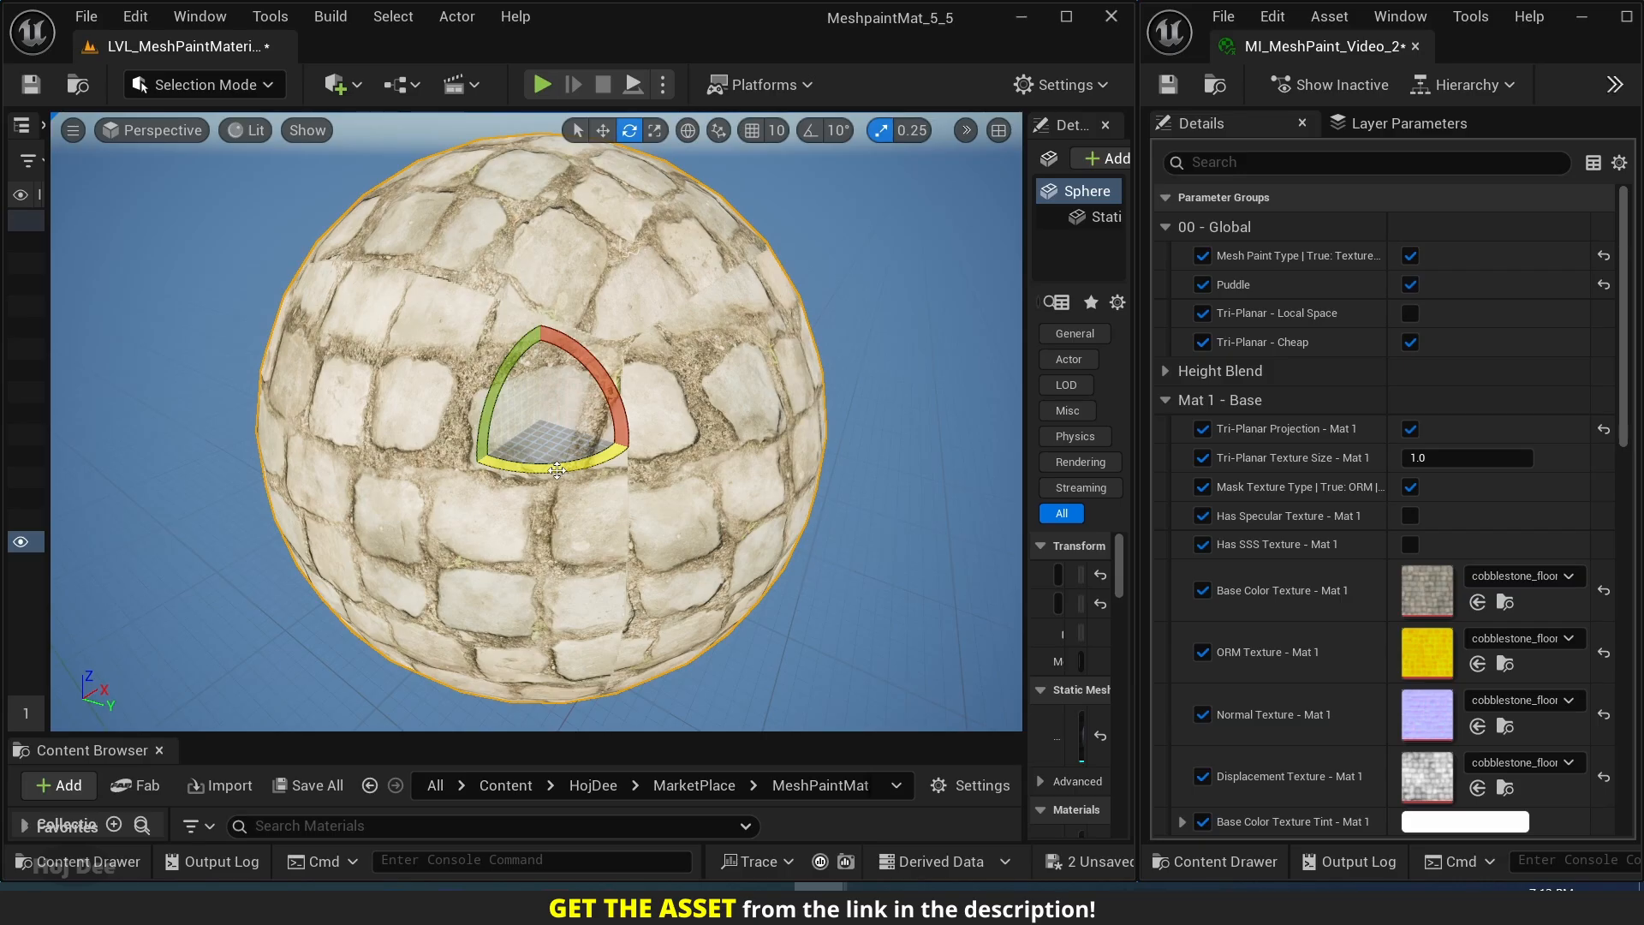
Enable Tri-Planar Local Space and transform the sphere to test how the texture projection behaves.
left_click(1409, 312)
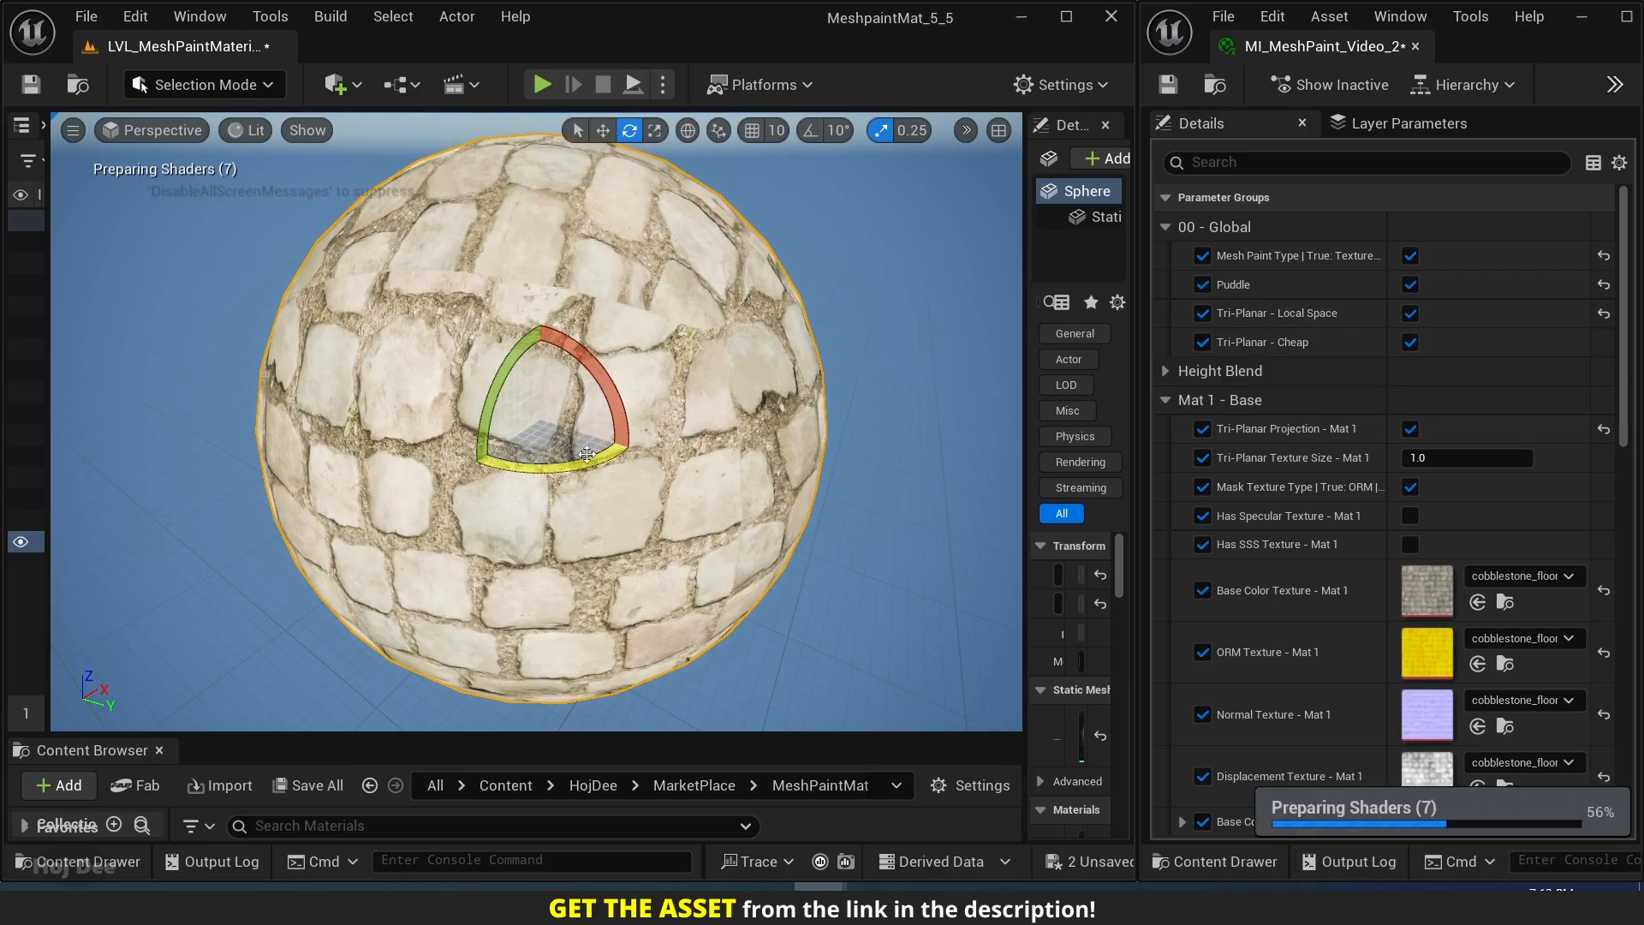
mouse_move(589, 456)
left_mouse_down()
mouse_move(668, 449)
mouse_move(624, 413)
mouse_move(551, 491)
mouse_move(616, 413)
mouse_move(646, 429)
mouse_move(578, 455)
mouse_move(569, 401)
mouse_move(692, 326)
mouse_move(513, 389)
mouse_move(677, 377)
mouse_move(681, 350)
mouse_move(587, 425)
left_mouse_up()
key("w")
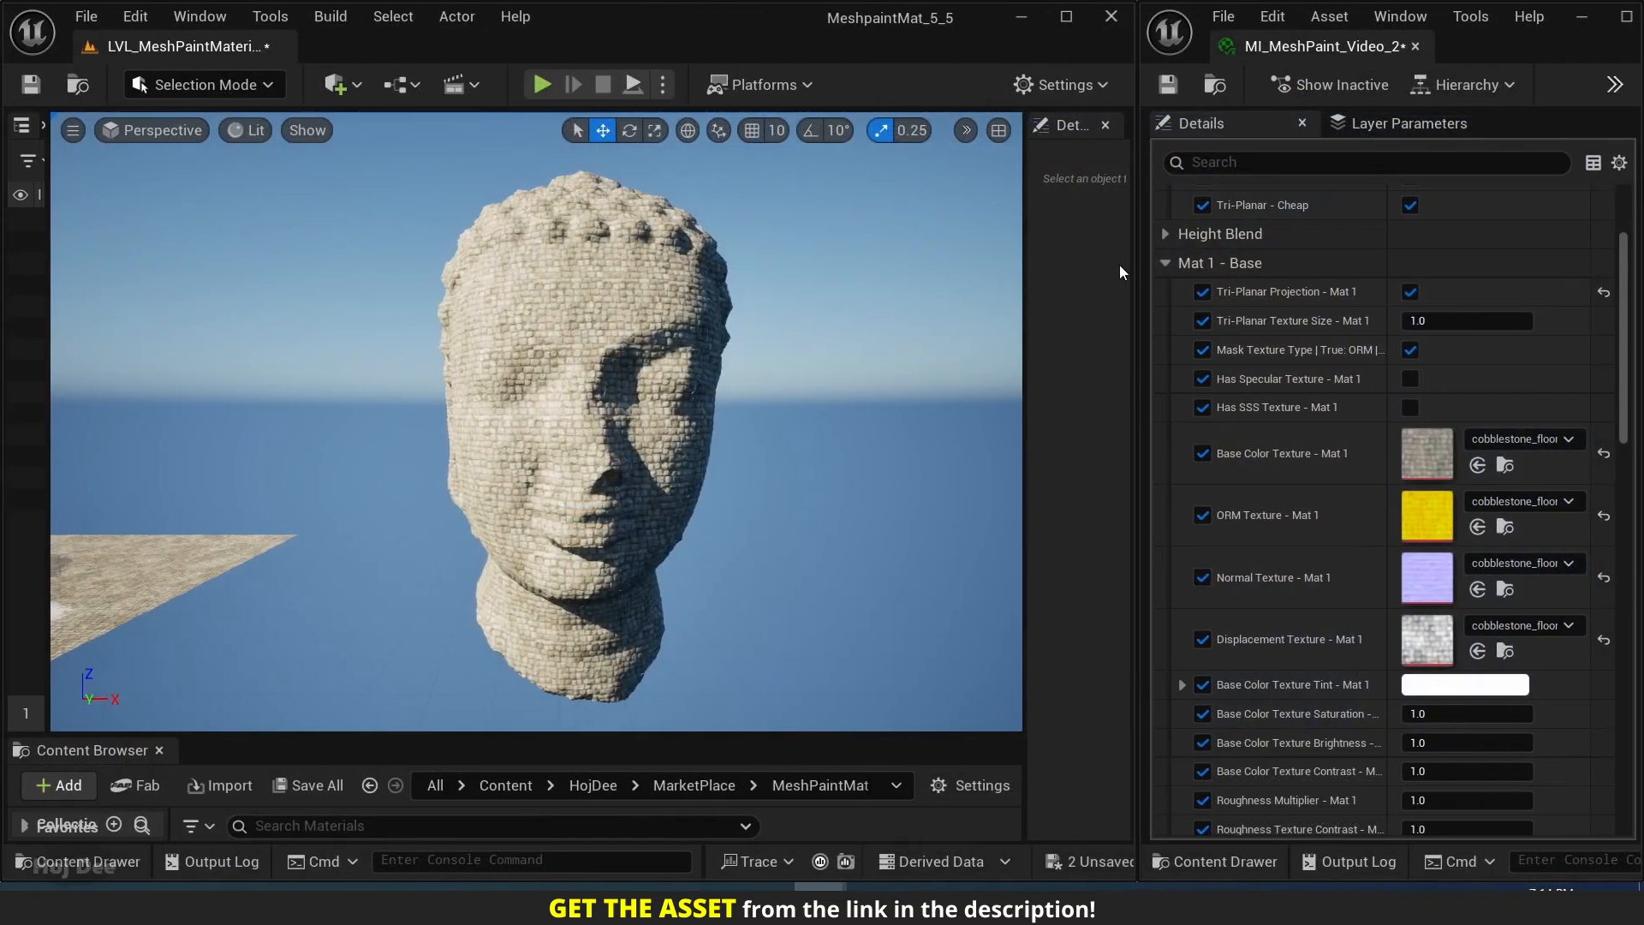
Collapse the Mat 1 base parameters, expand Mat 2 - R, and enable its Tri-Planar Projection.
scroll(1200, 218, "up", 3)
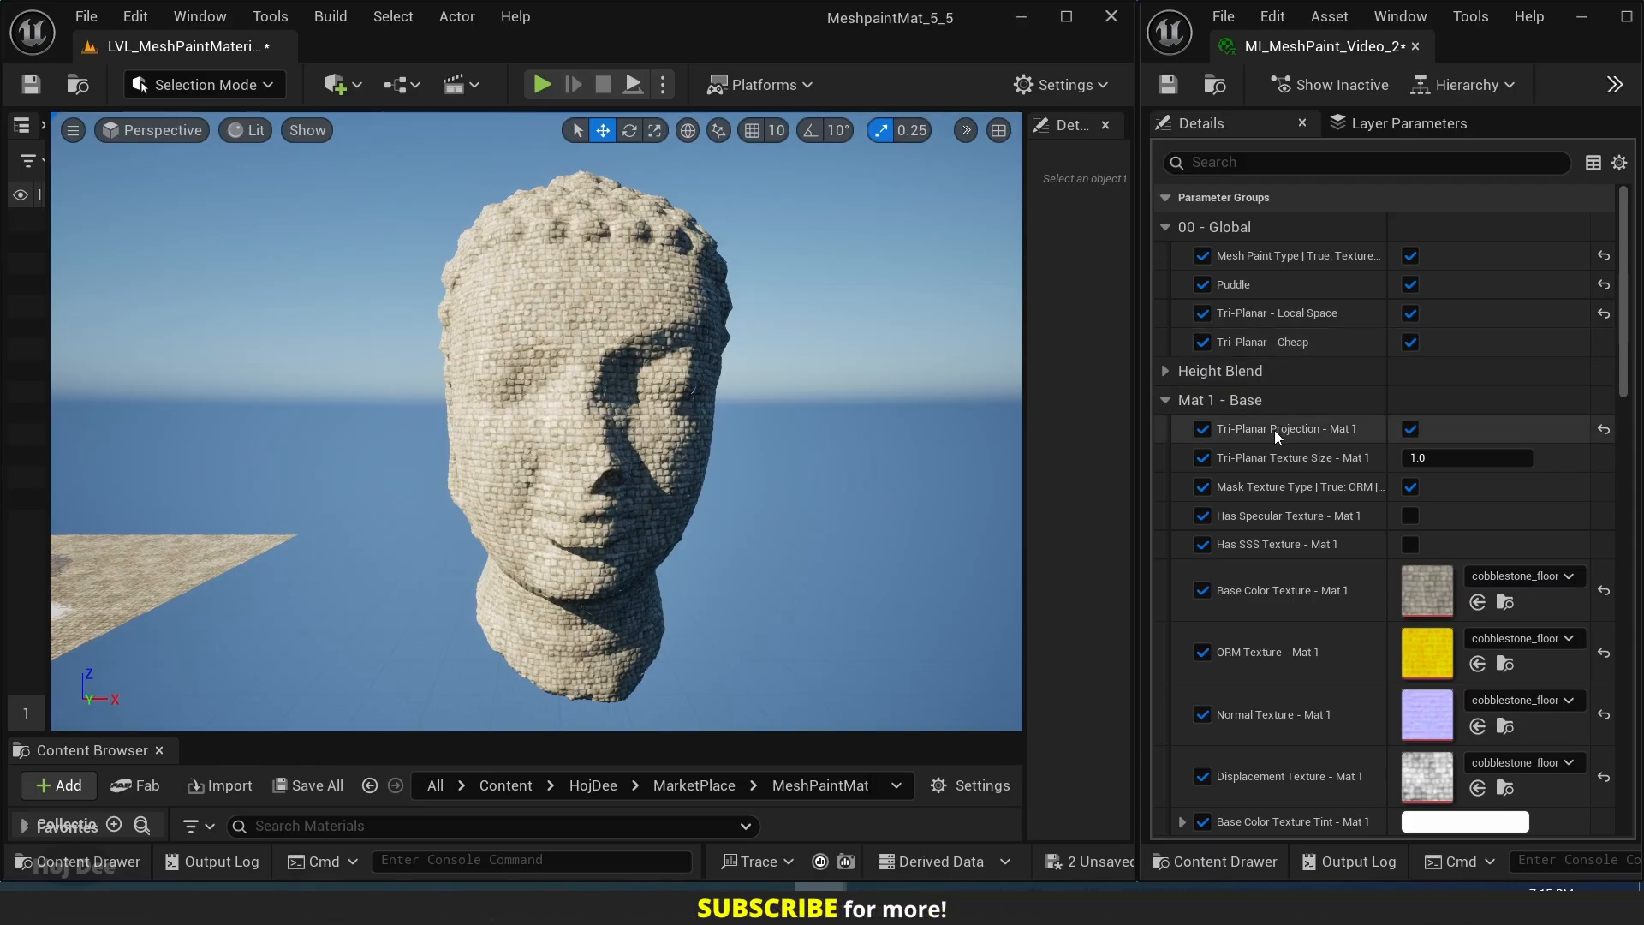
left_click(1165, 401)
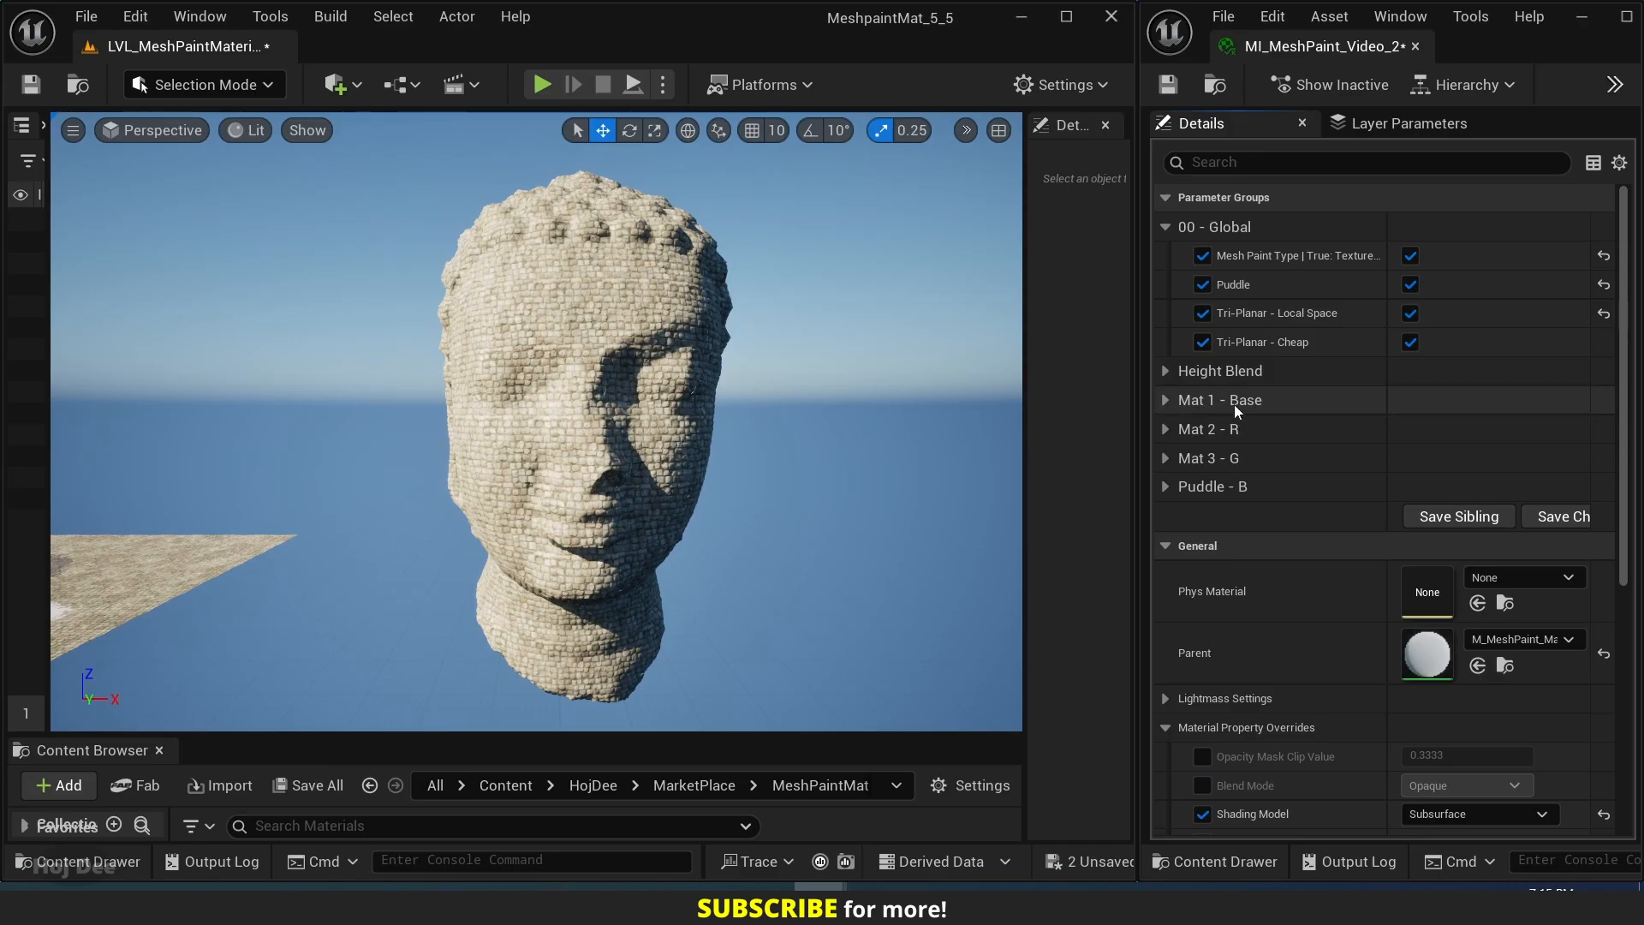
left_click(1167, 431)
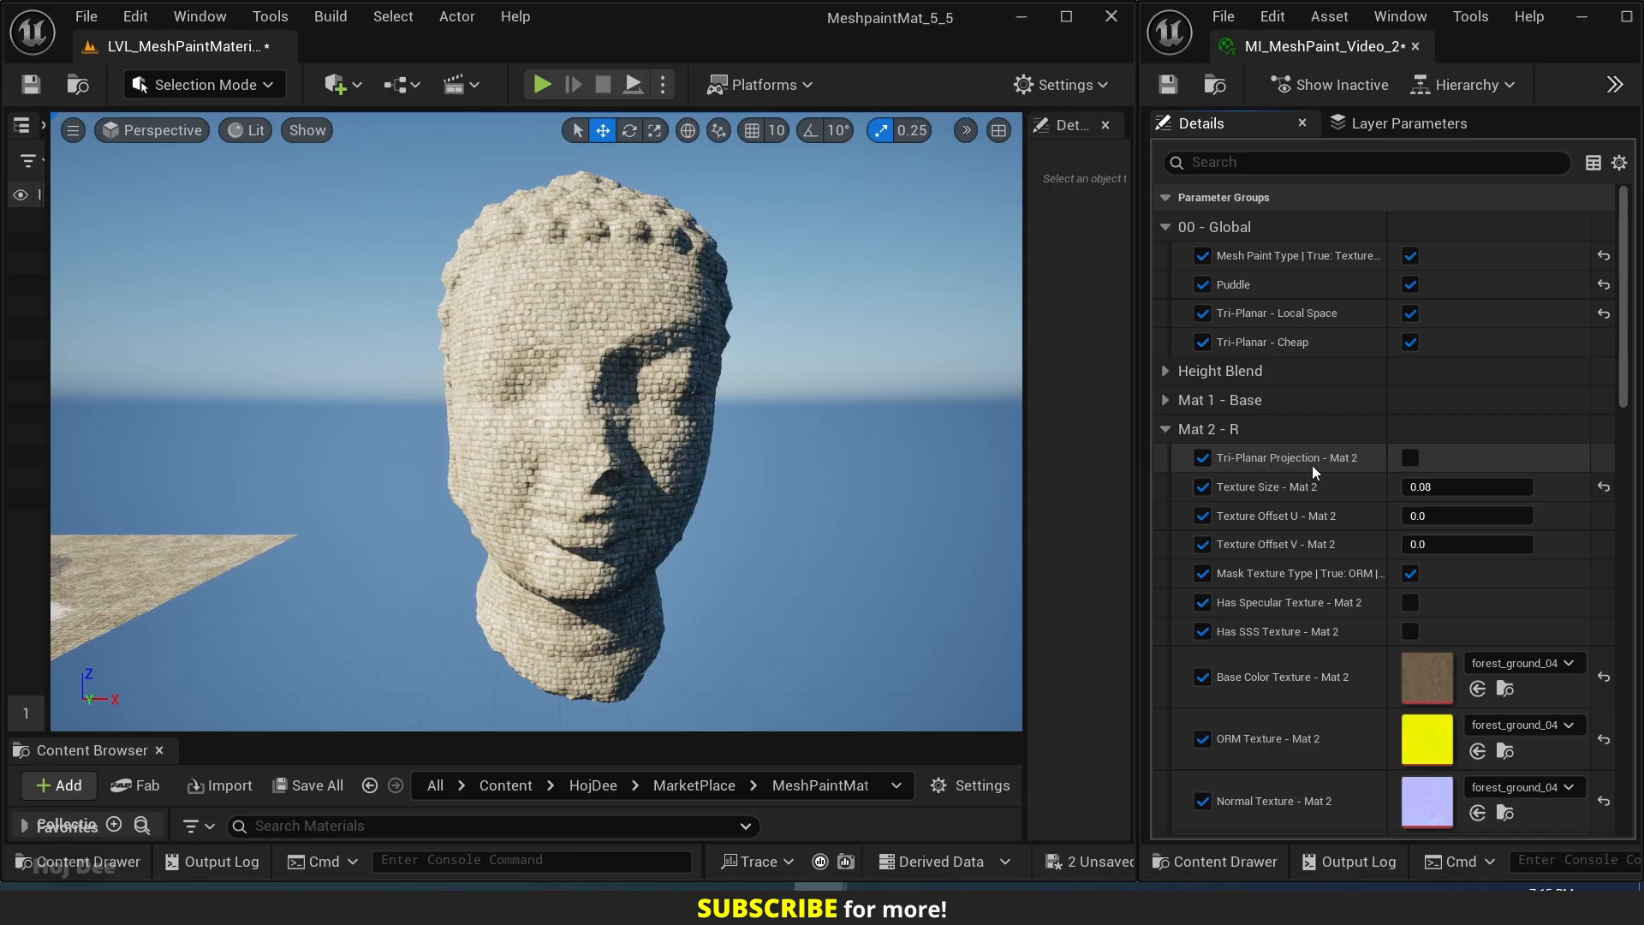
left_click(1410, 459)
Try a Height Texture Multiplier of 3 for Mat 2, set it to 4, and check the Buddha head.
scroll(1252, 458, "down", 4)
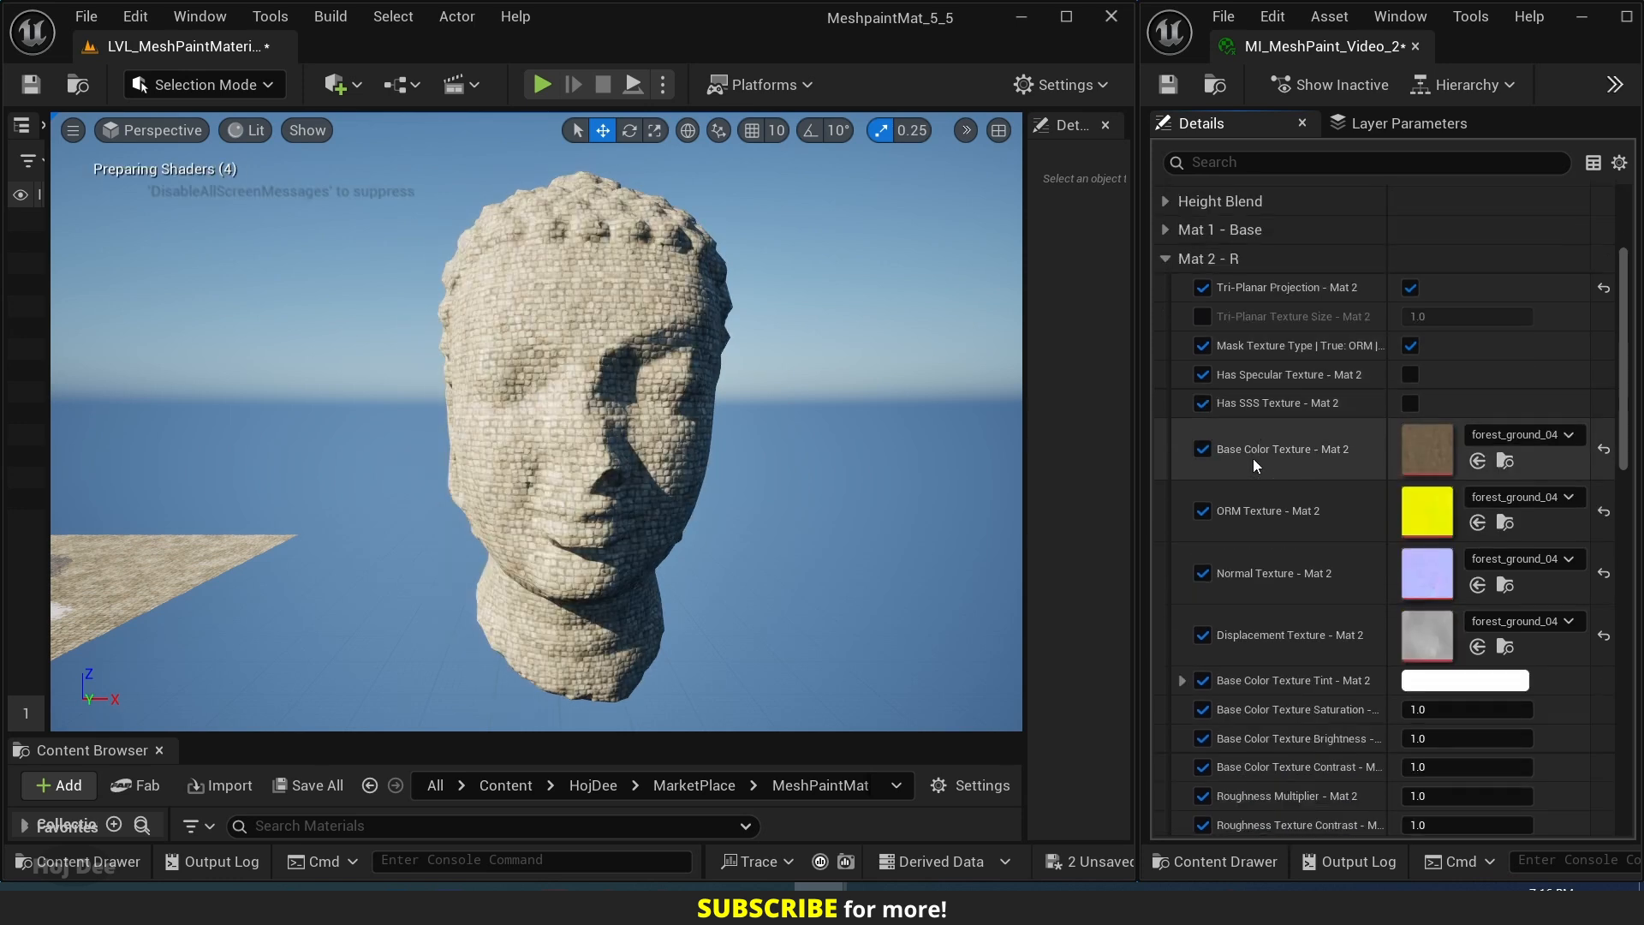
scroll(1252, 459, "down", 10)
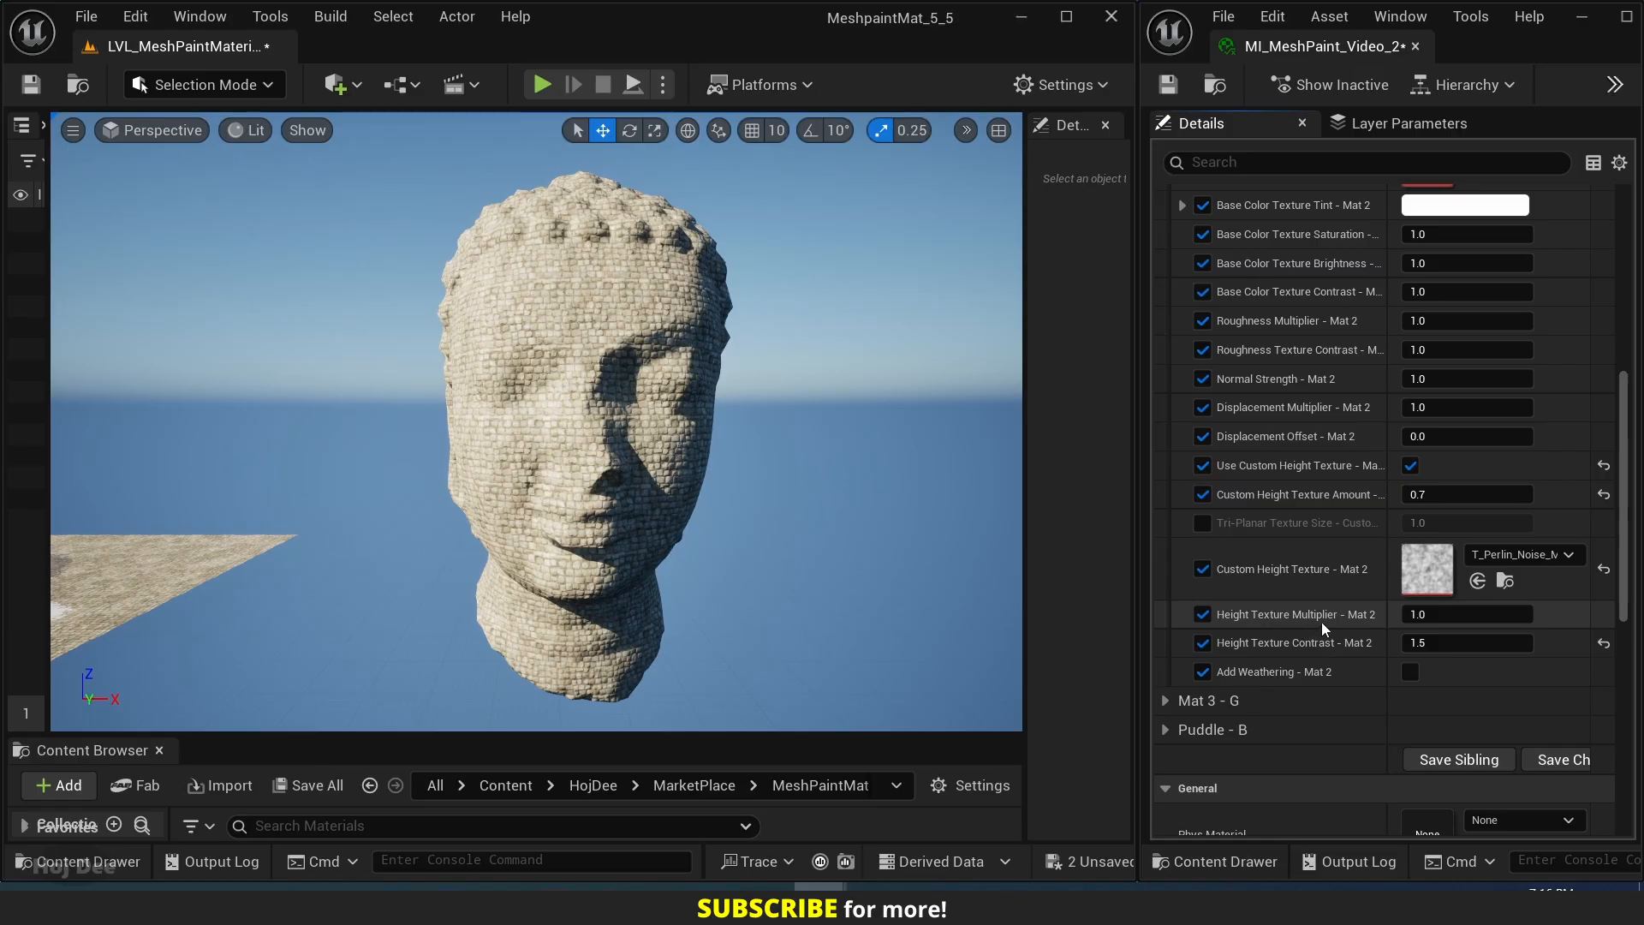
left_click(1448, 614)
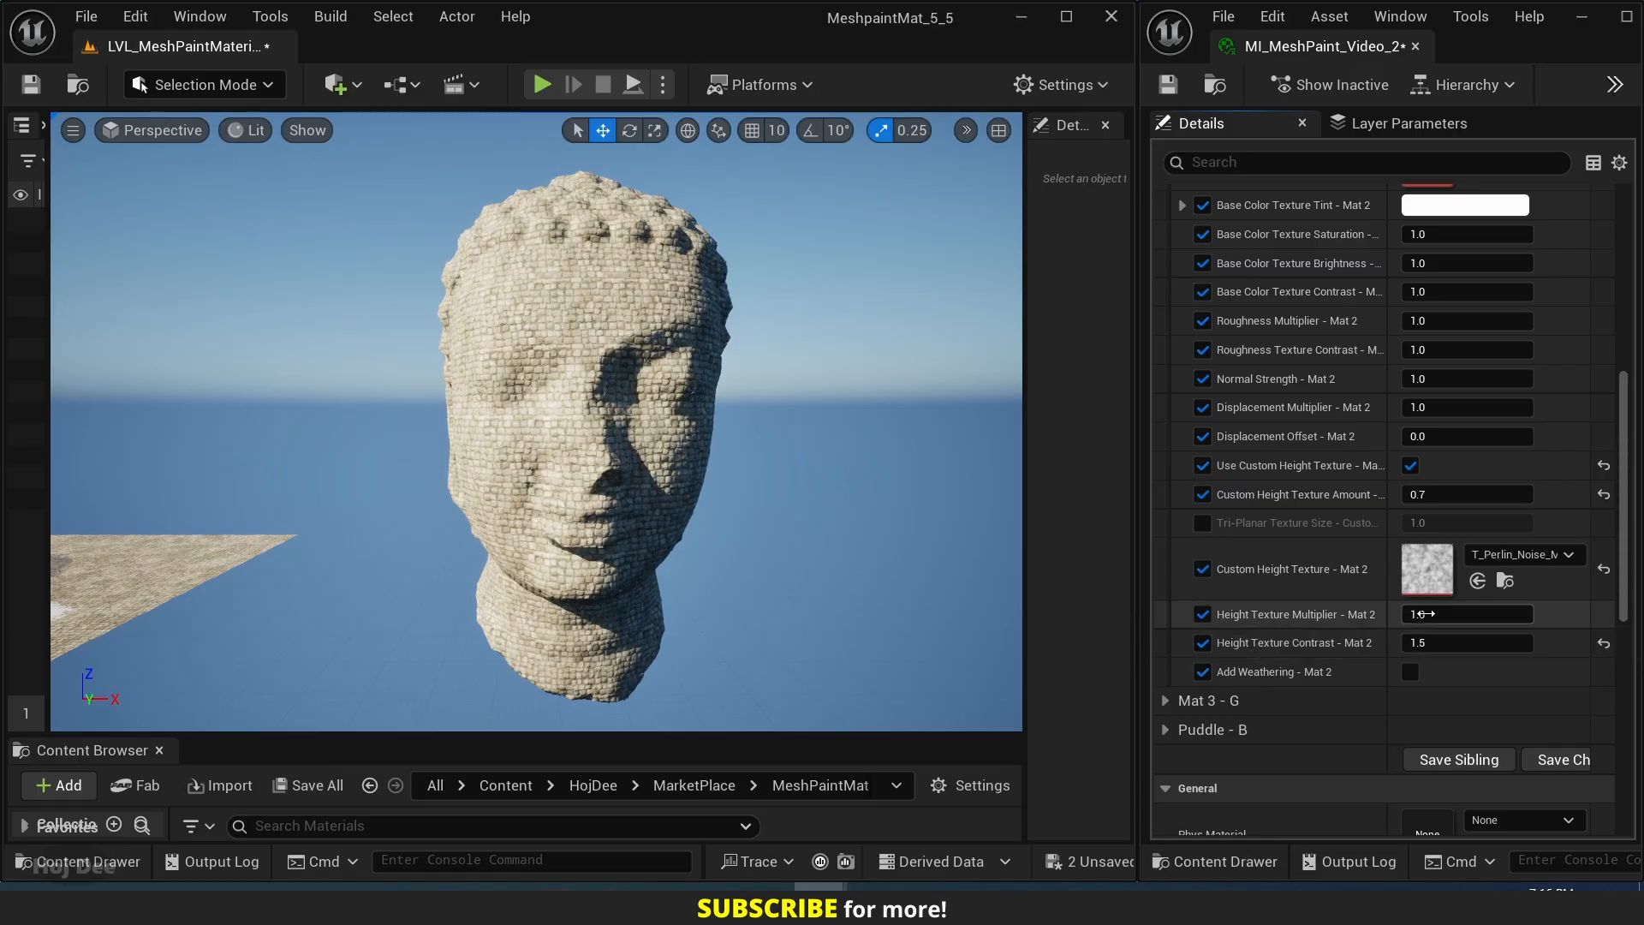
type("4")
key("Return")
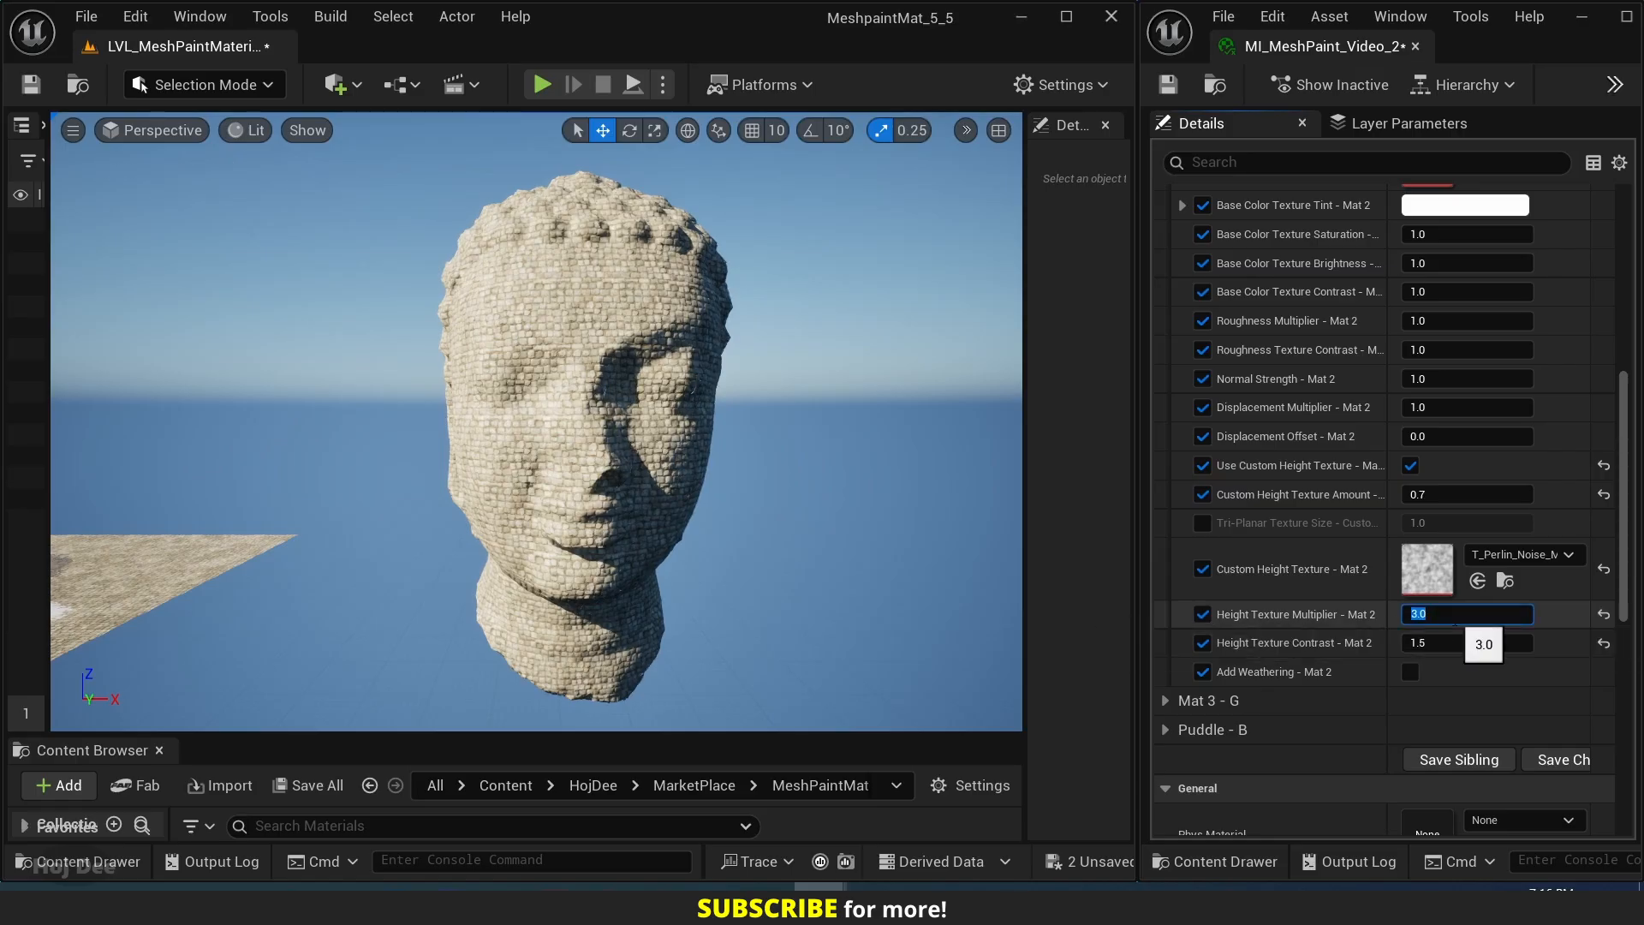
right_click_drag(851, 510, 702, 437)
key("w")
key("a")
key("s")
key("d")
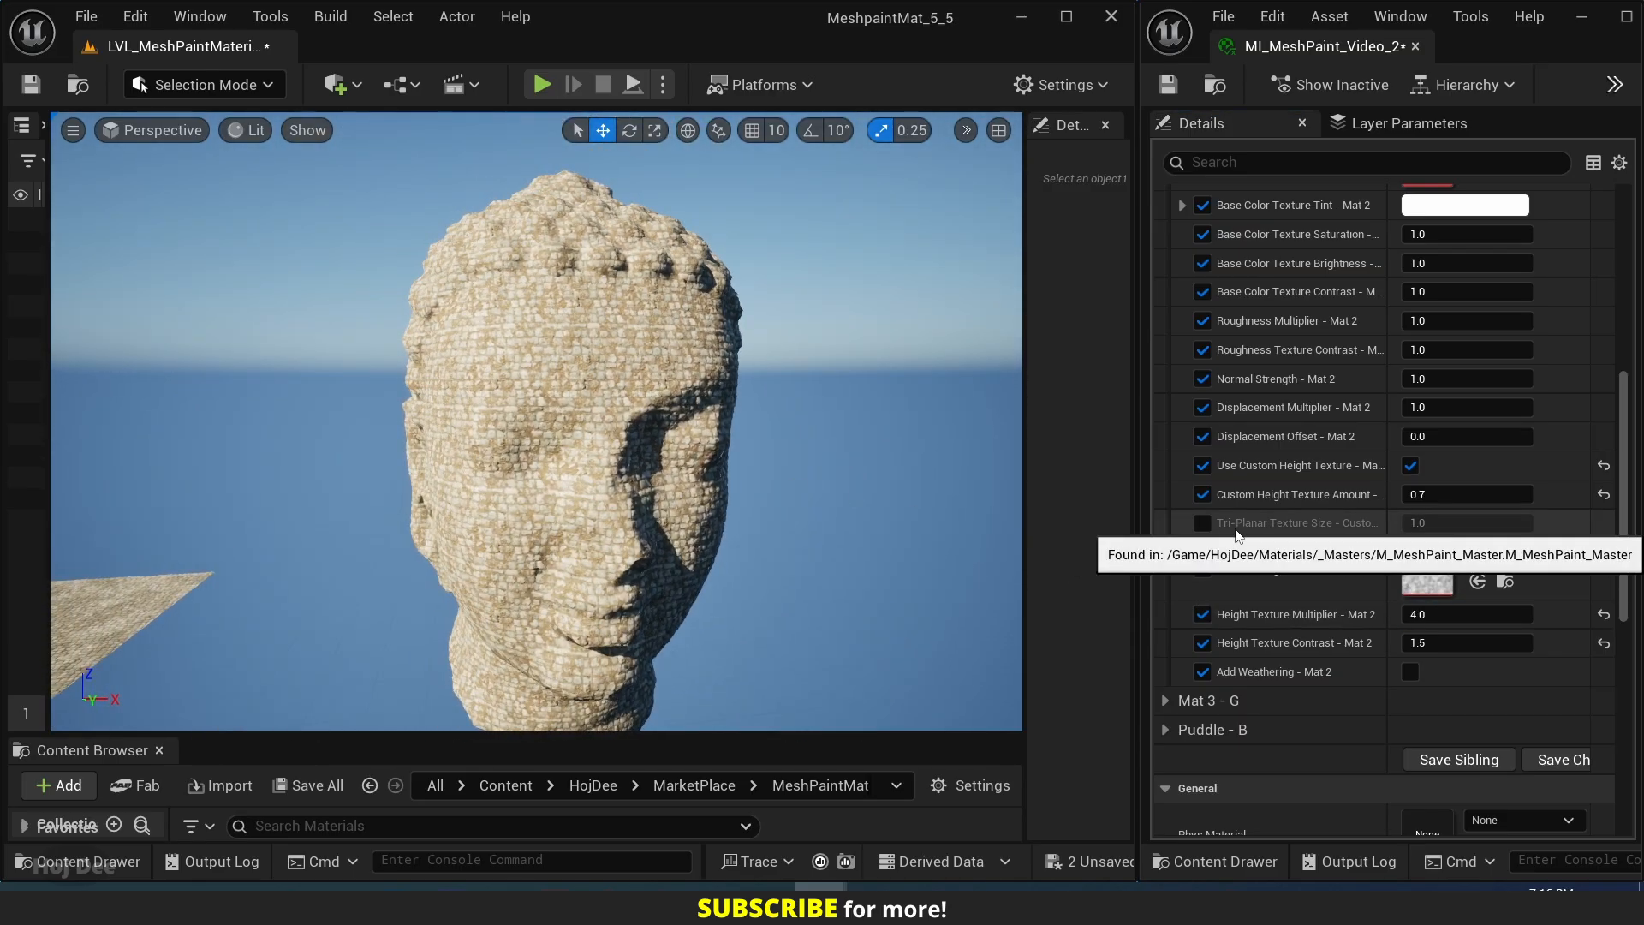
Override the Tri-Planar Texture Size of Mat 2's custom height texture, try 2, 4 and 5, and set it to 10.
left_click(1203, 524)
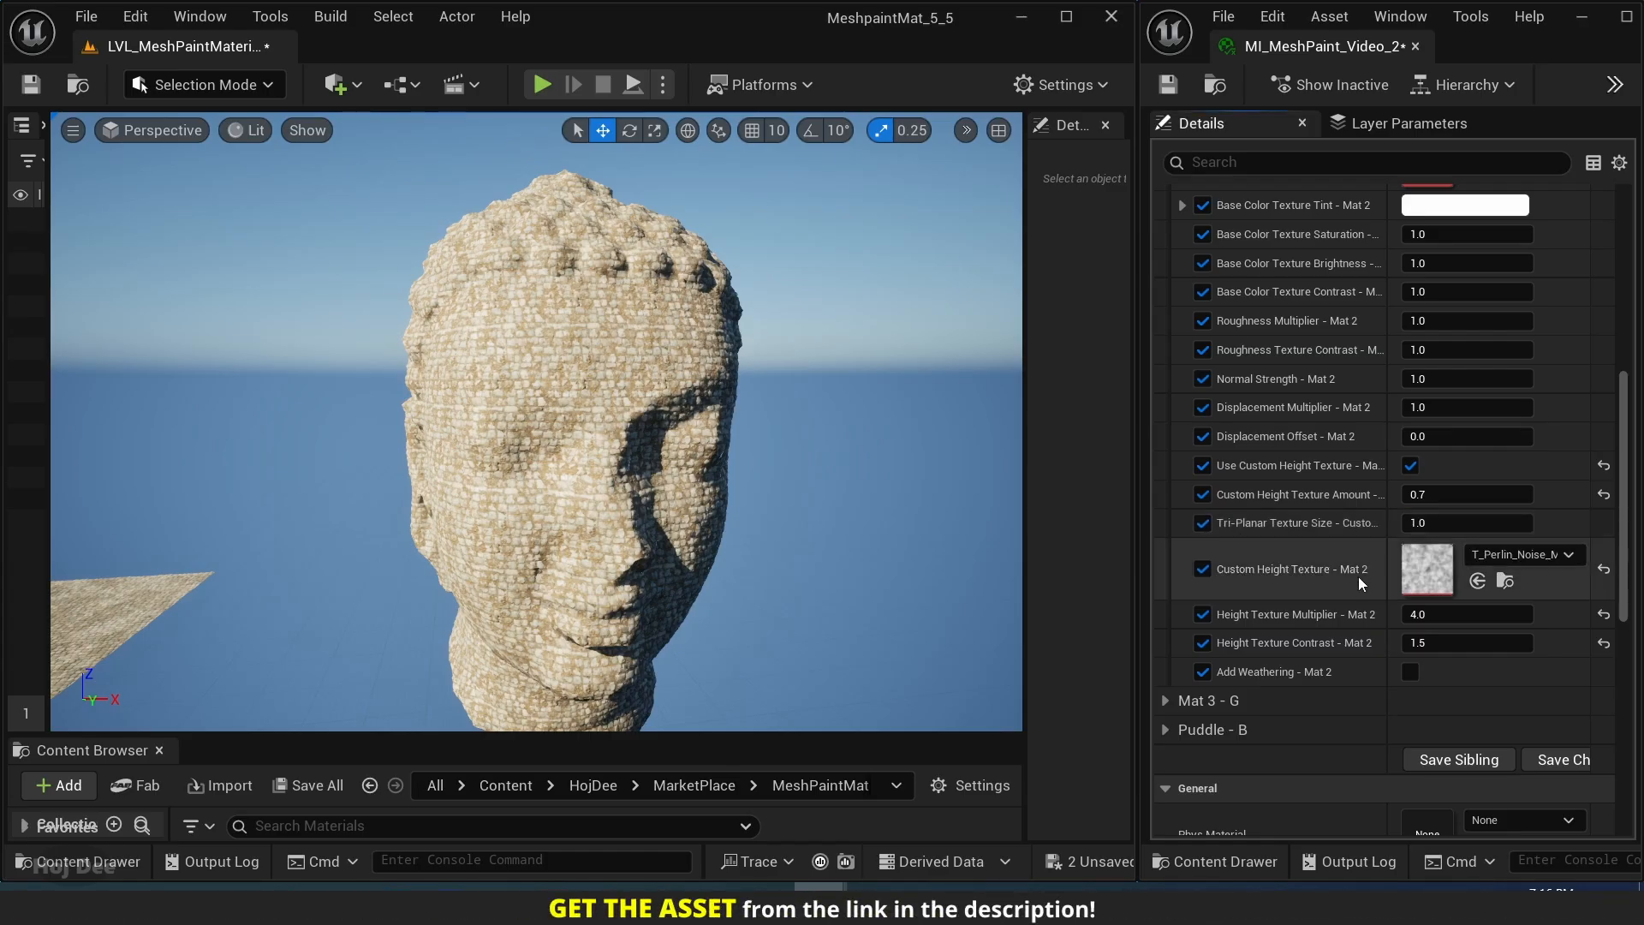
left_click(1418, 522)
type("3")
key("Return")
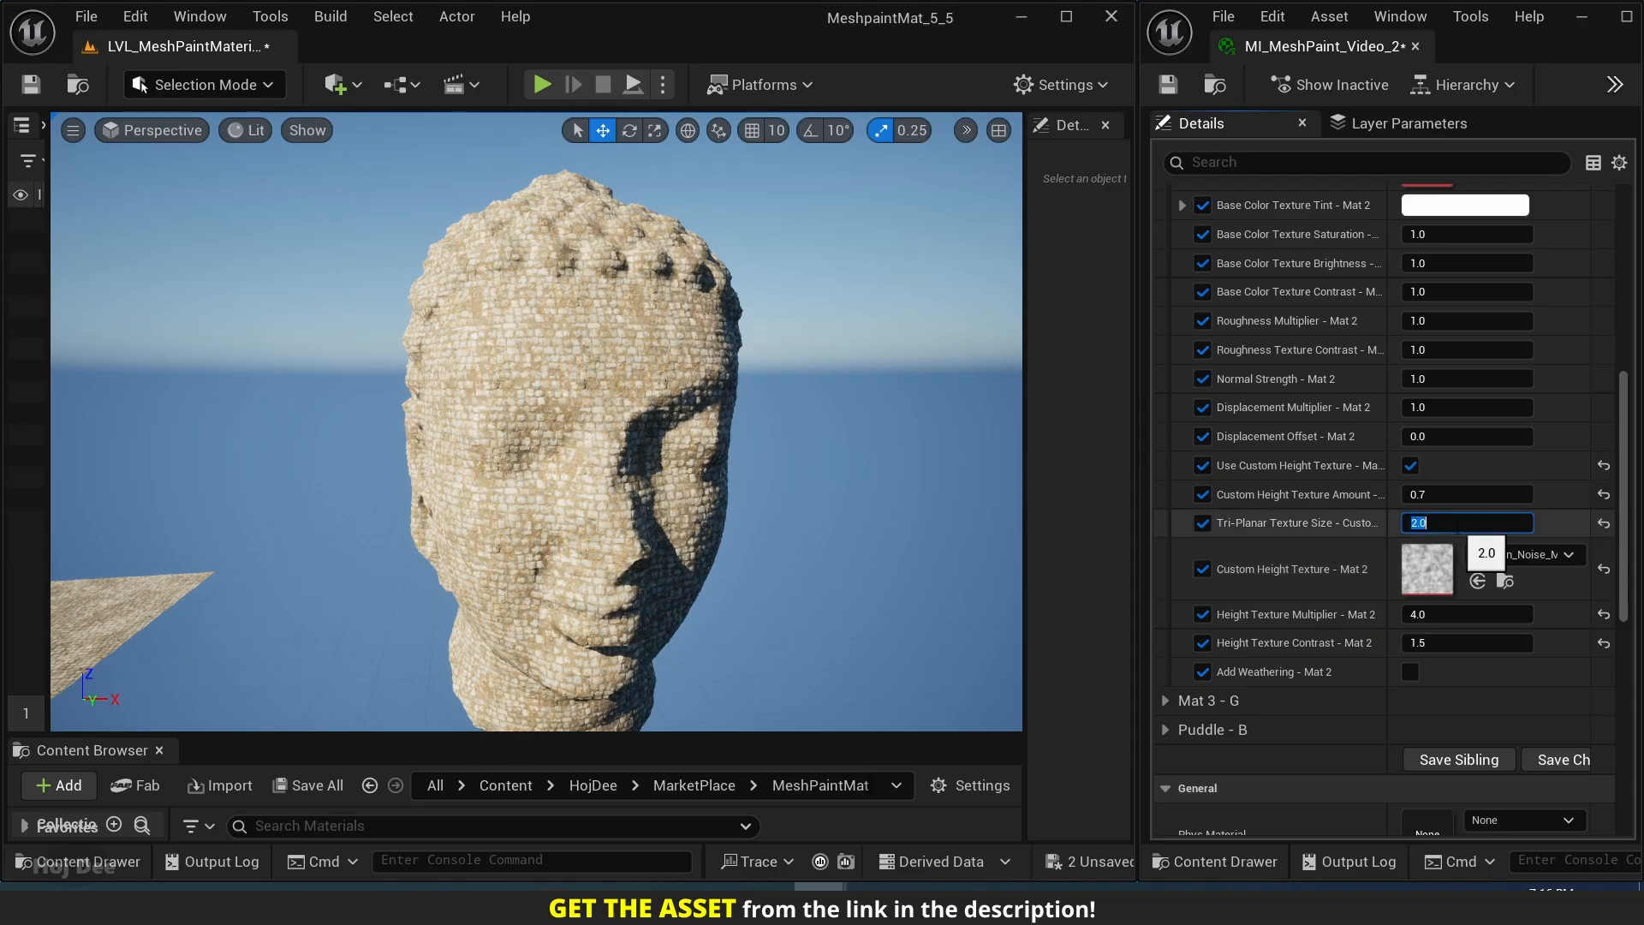
type("4")
key("Return")
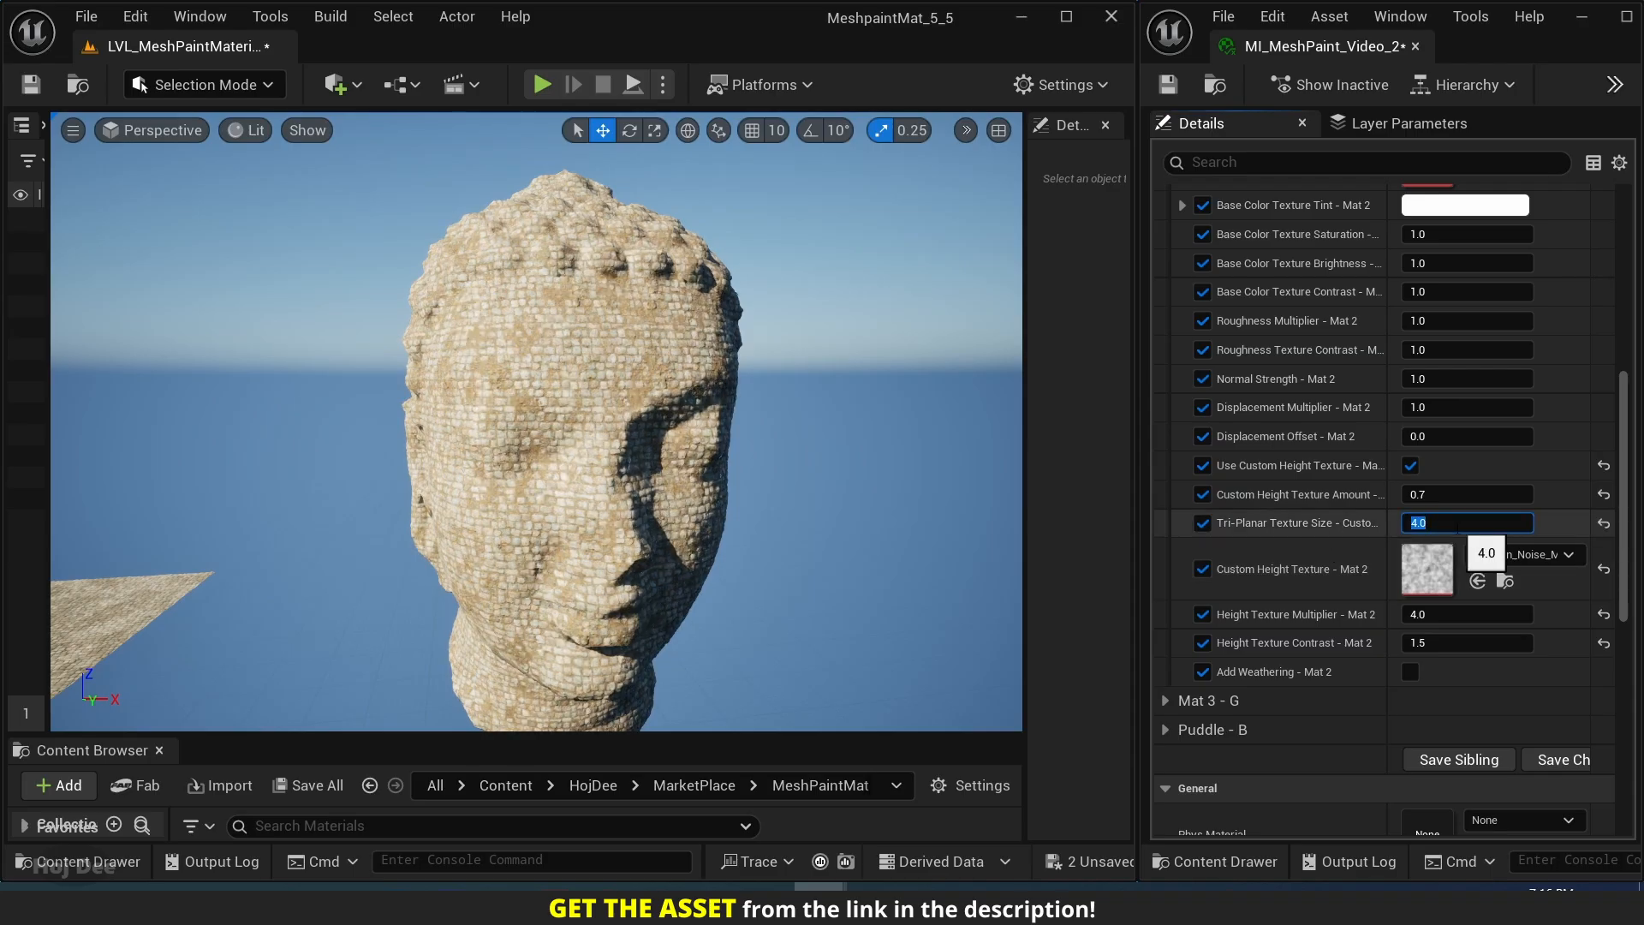
type("5")
key("Return")
type("10")
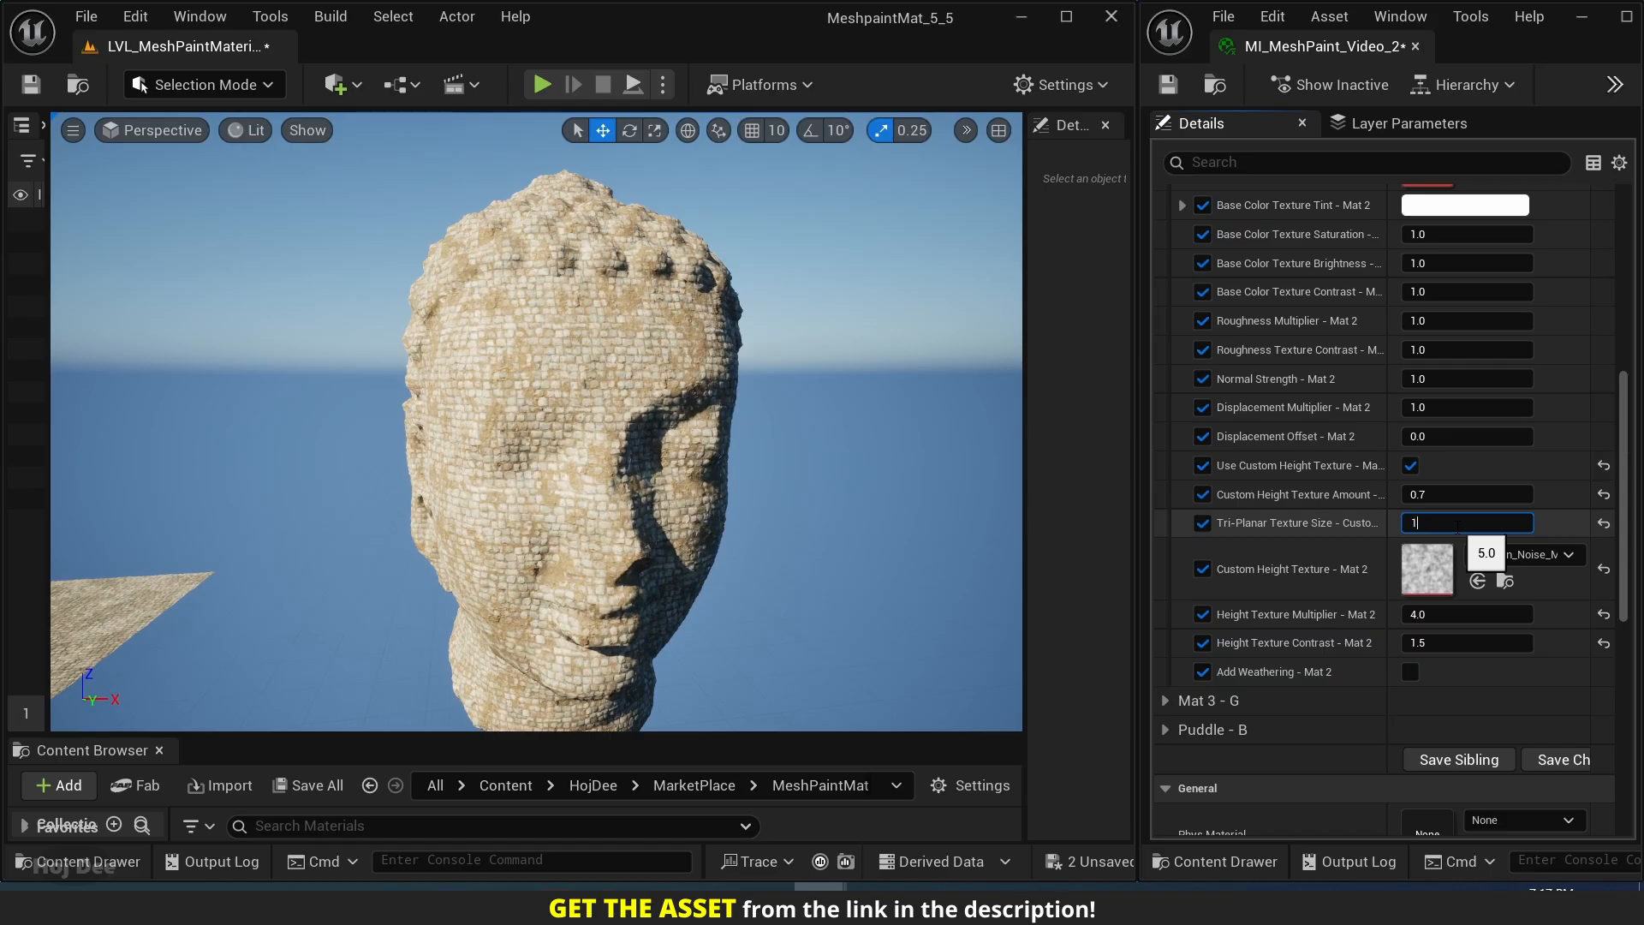
key("Return")
right_click_drag(536, 420, 412, 441)
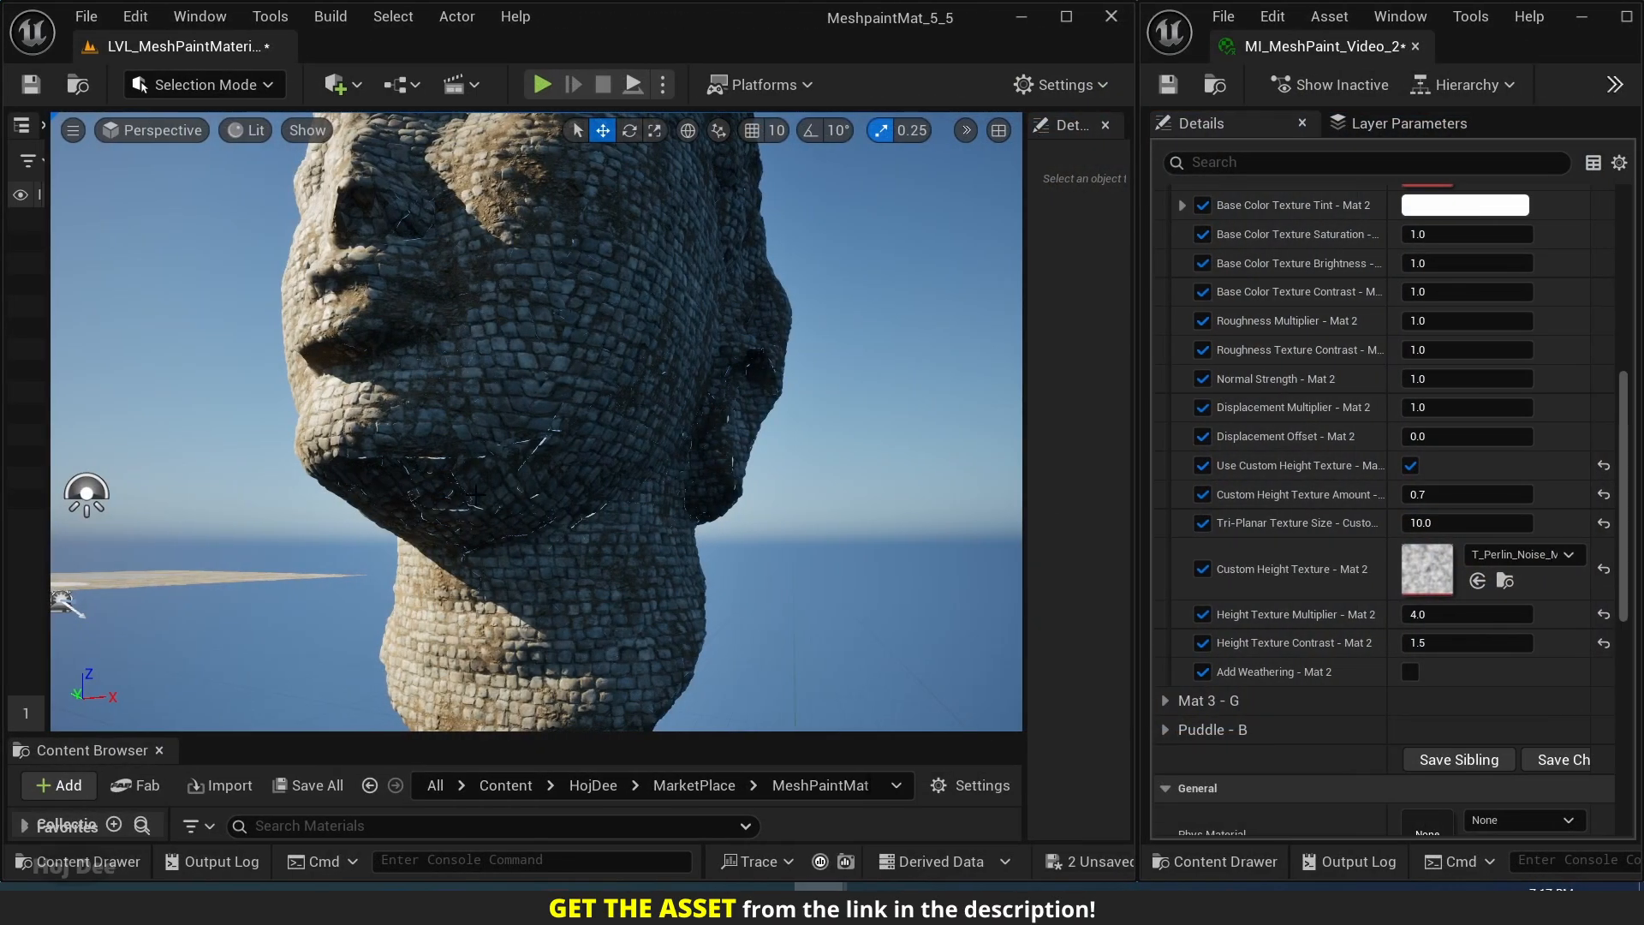
Override Displacement Scaling in the Material Property Overrides, try a Magnitude of 0, set it to 4, and check the Buddha head.
scroll(1264, 606, "down", 10)
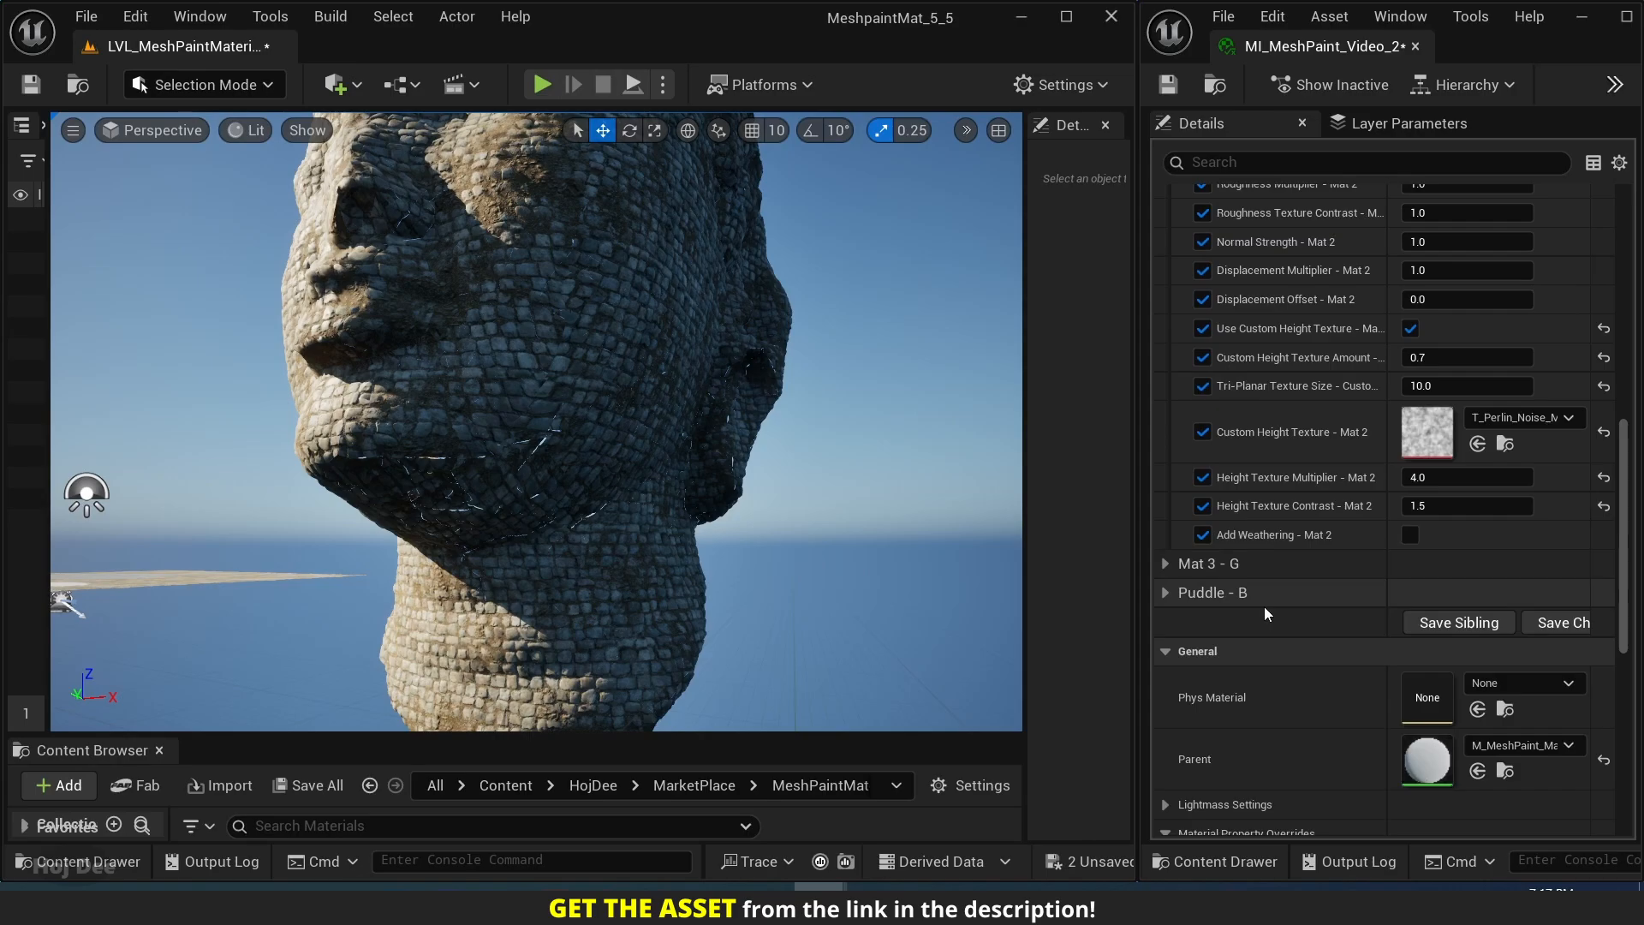
scroll(1262, 606, "down", 3)
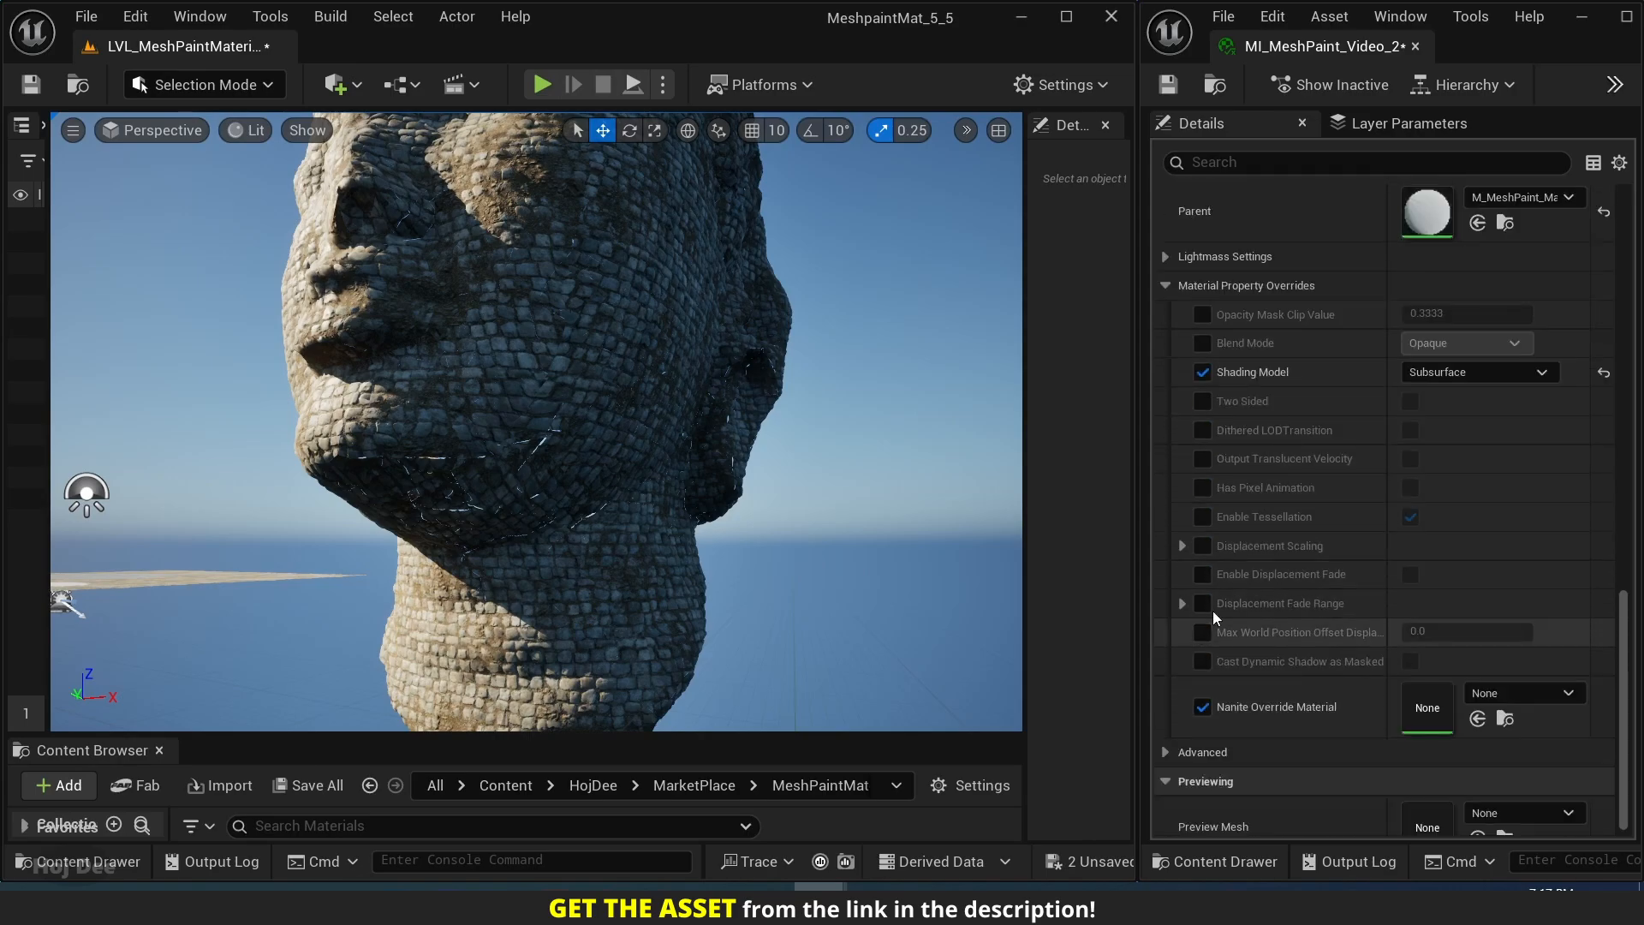
left_click(1183, 548)
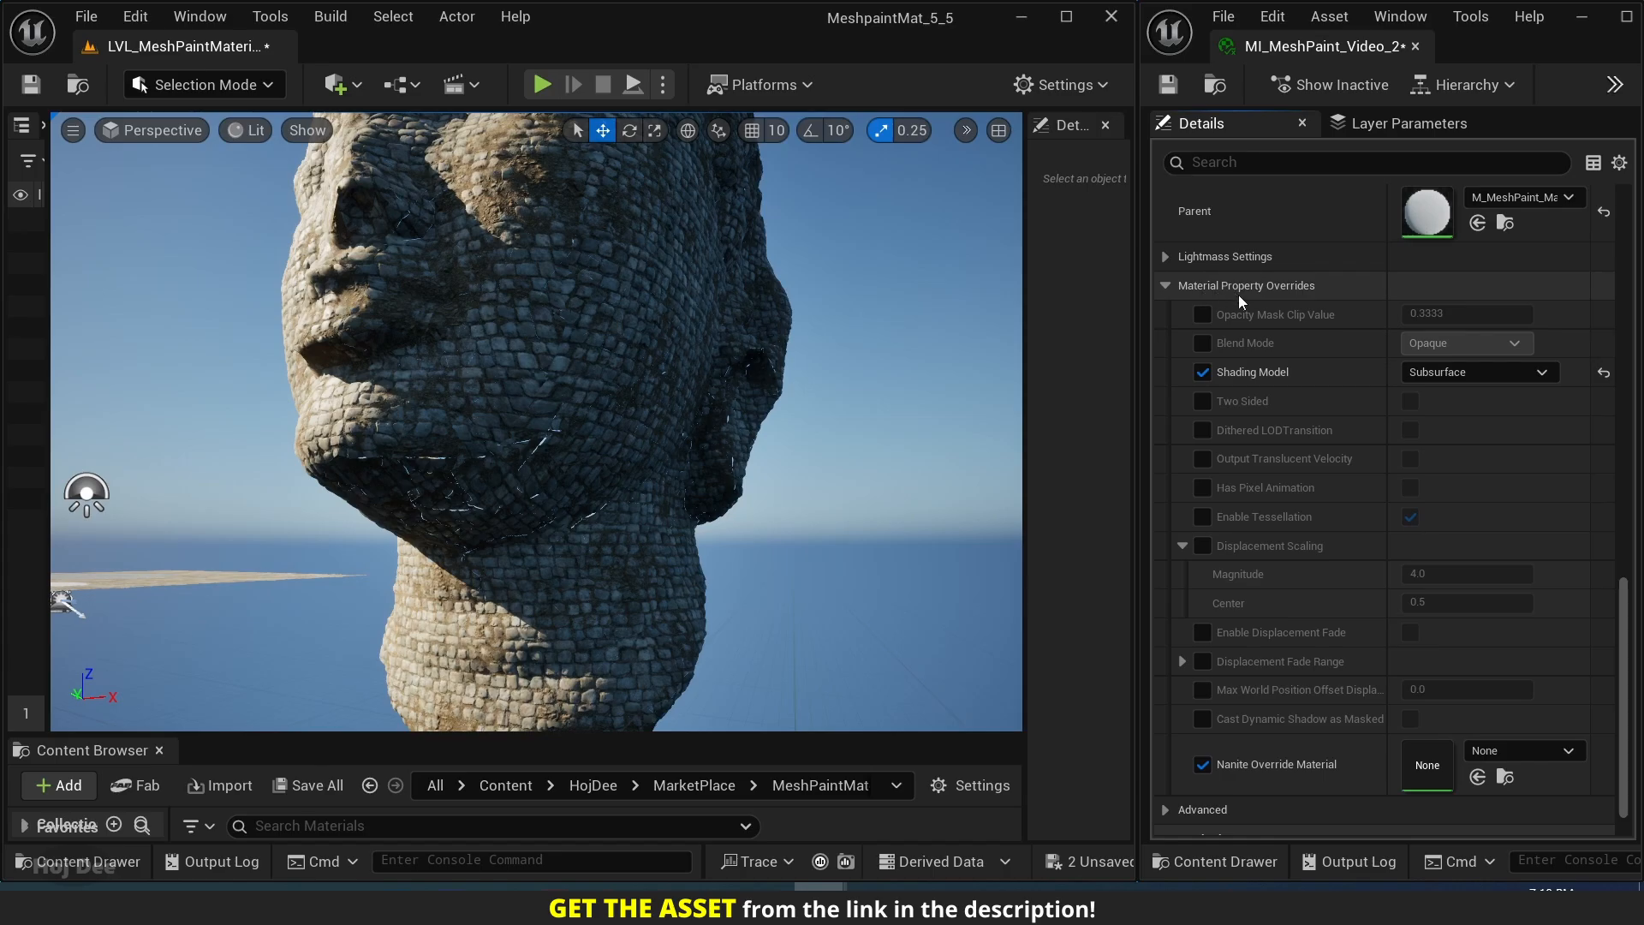
left_click(1202, 547)
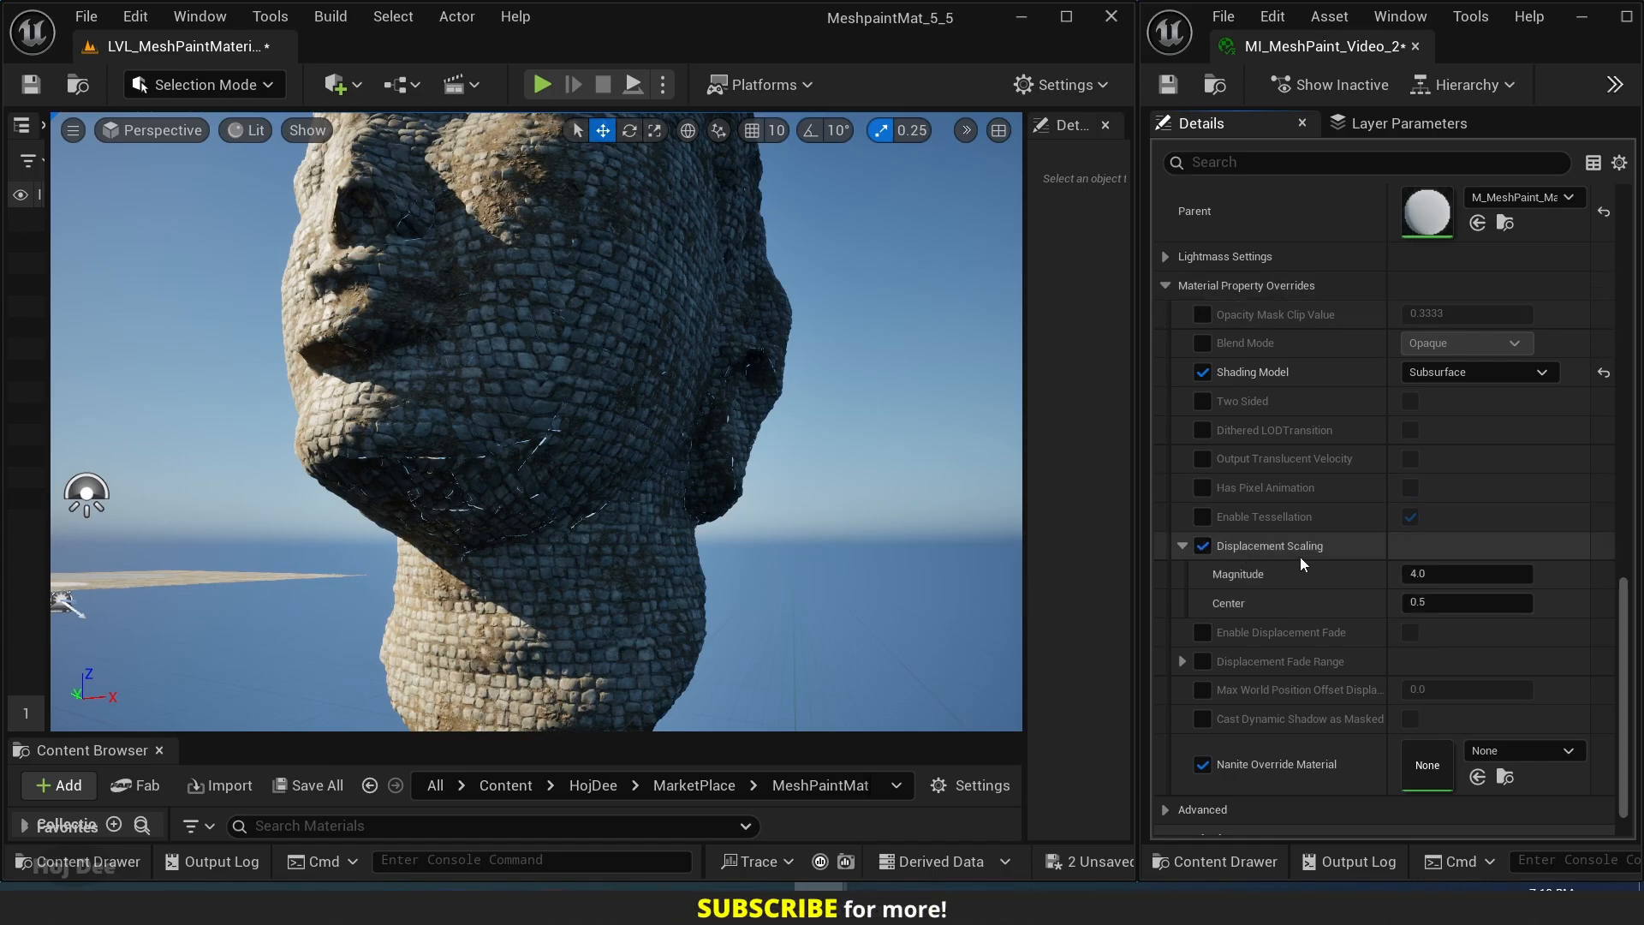
left_click(1423, 579)
type("0")
key("Return")
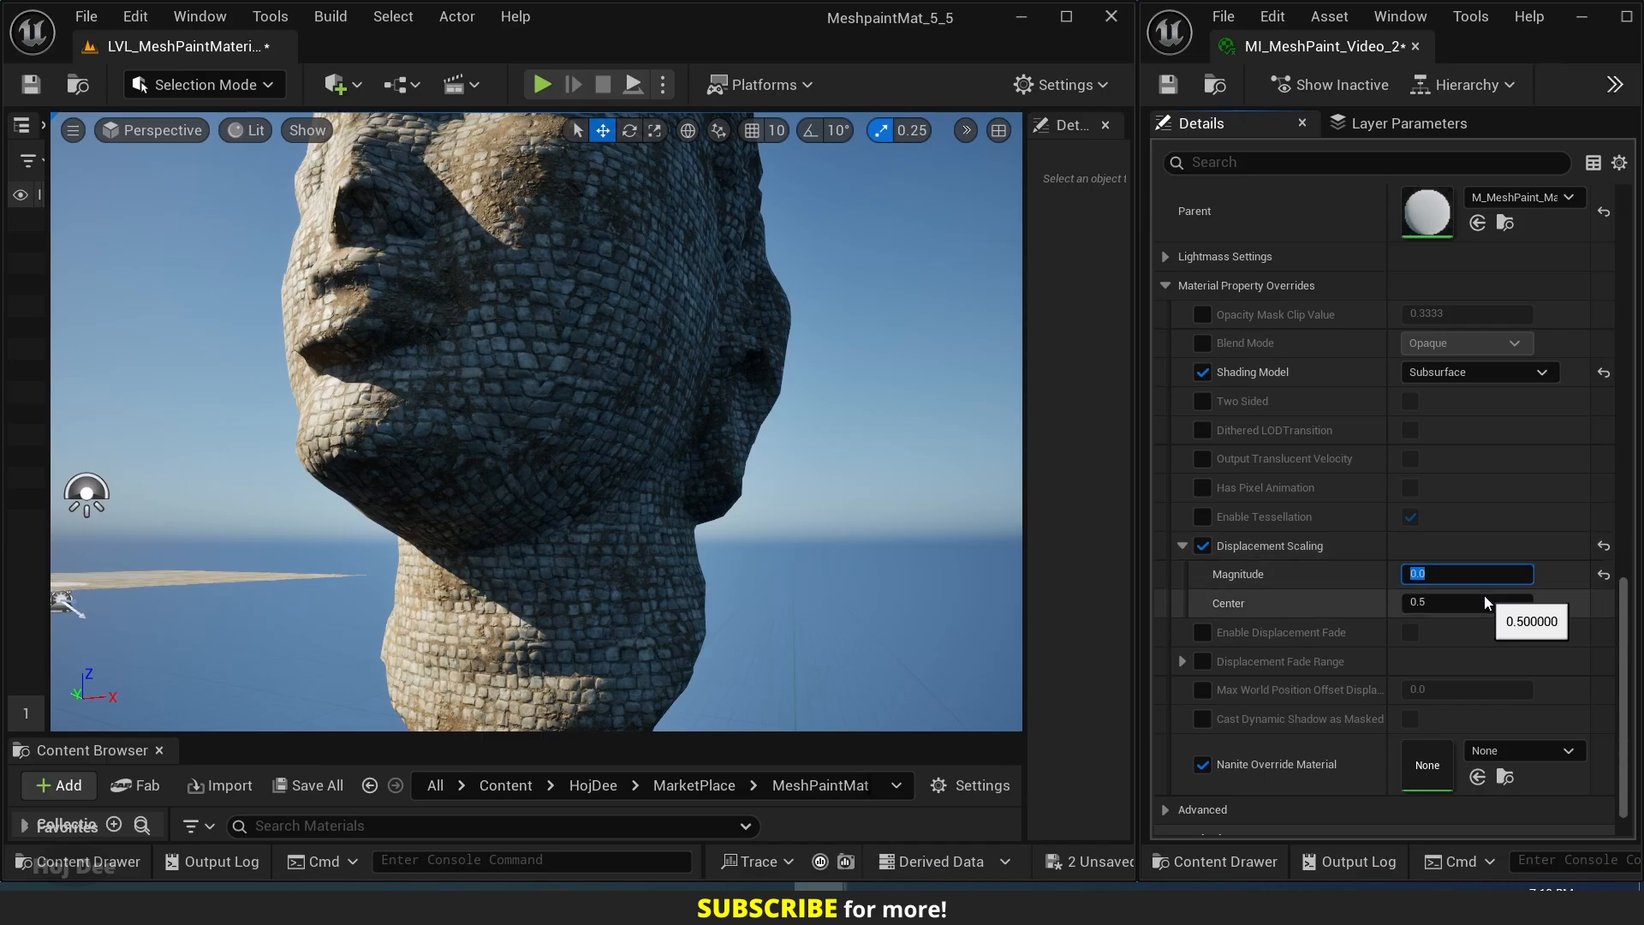
type("4")
key("Return")
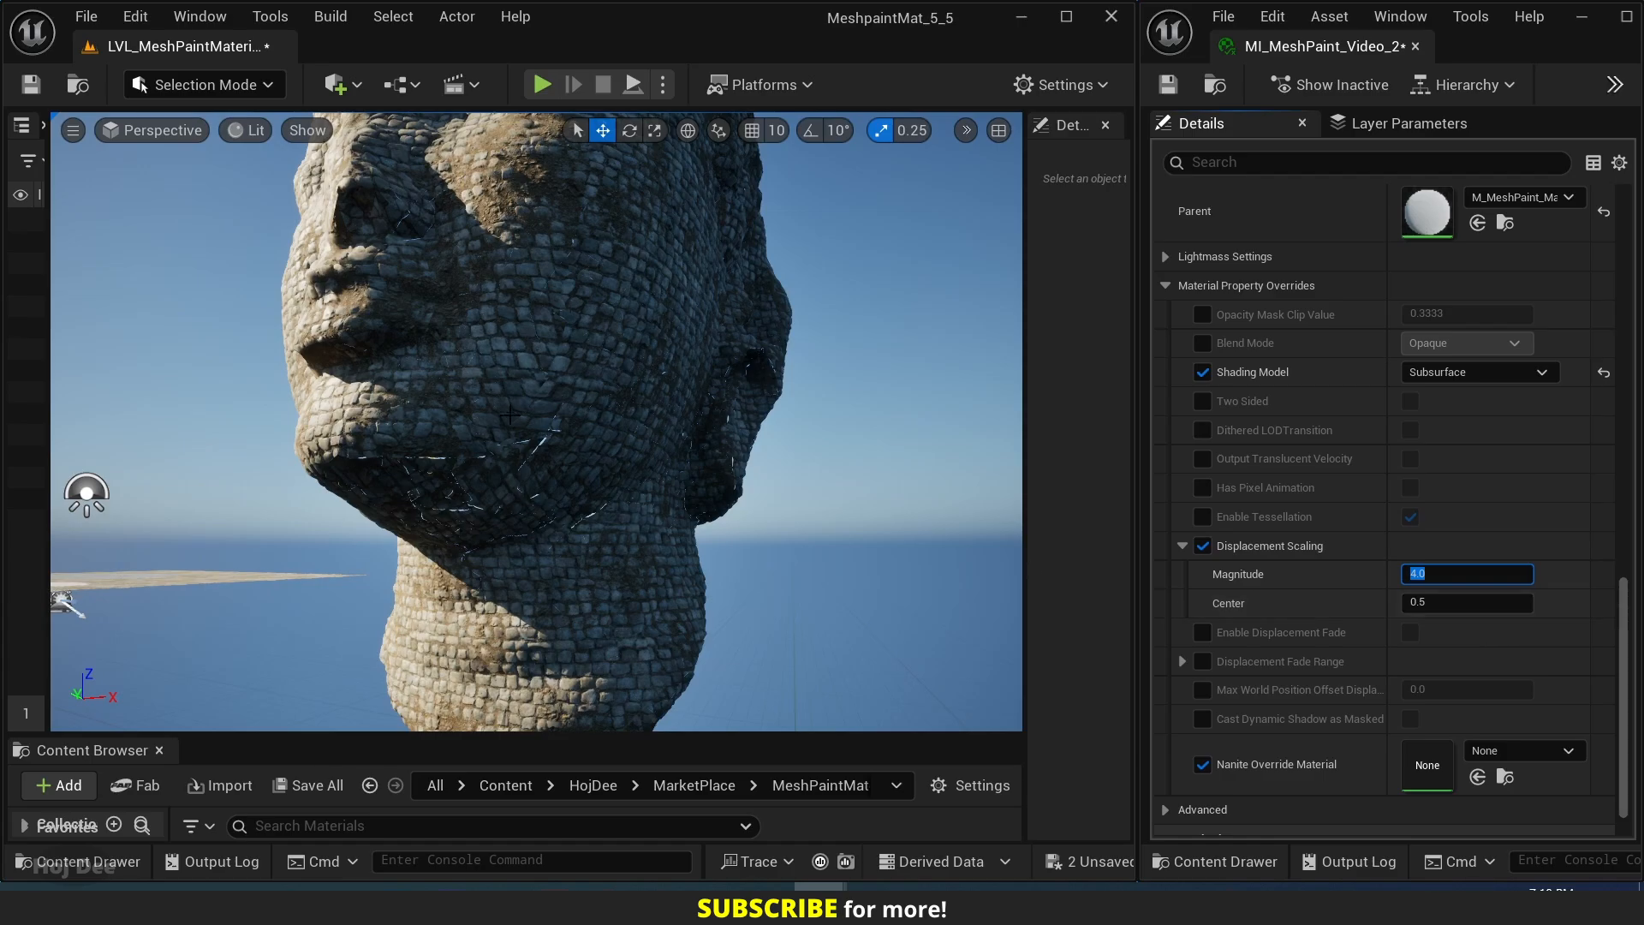
right_click_drag(511, 416, 428, 479)
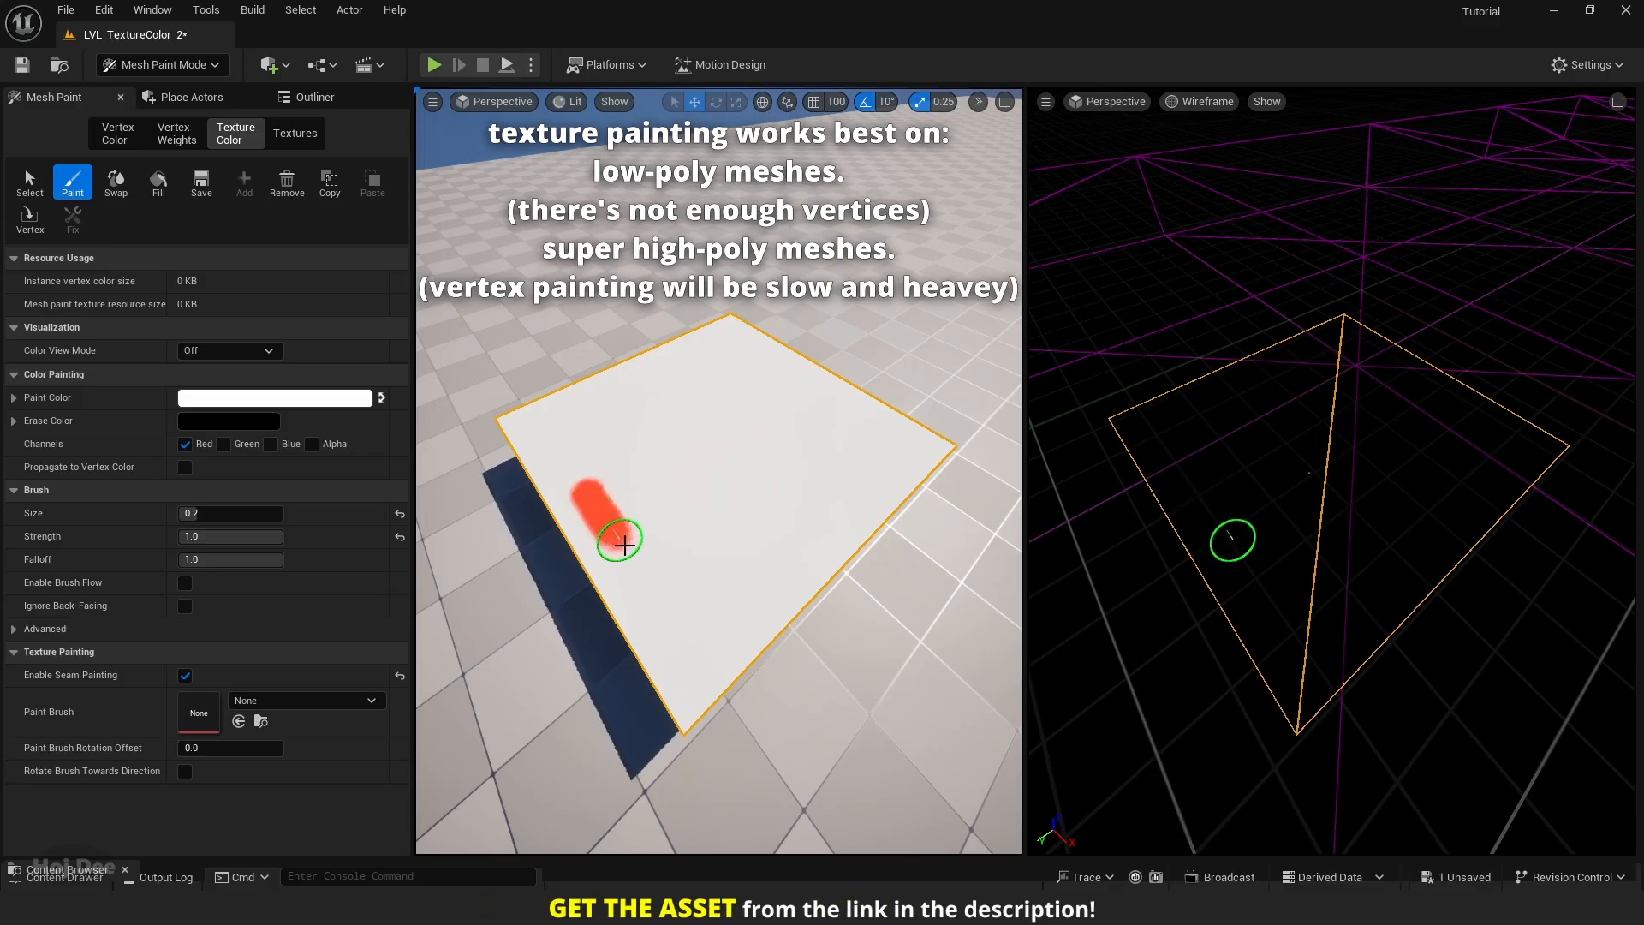
Paint a texture-color stroke on the low-poly plane in the Red channel and another in the Green channel only.
mouse_move(624, 545)
left_mouse_down()
mouse_move(564, 458)
mouse_move(668, 574)
mouse_move(634, 497)
mouse_move(569, 445)
mouse_move(708, 599)
mouse_move(613, 459)
mouse_move(574, 470)
left_mouse_up()
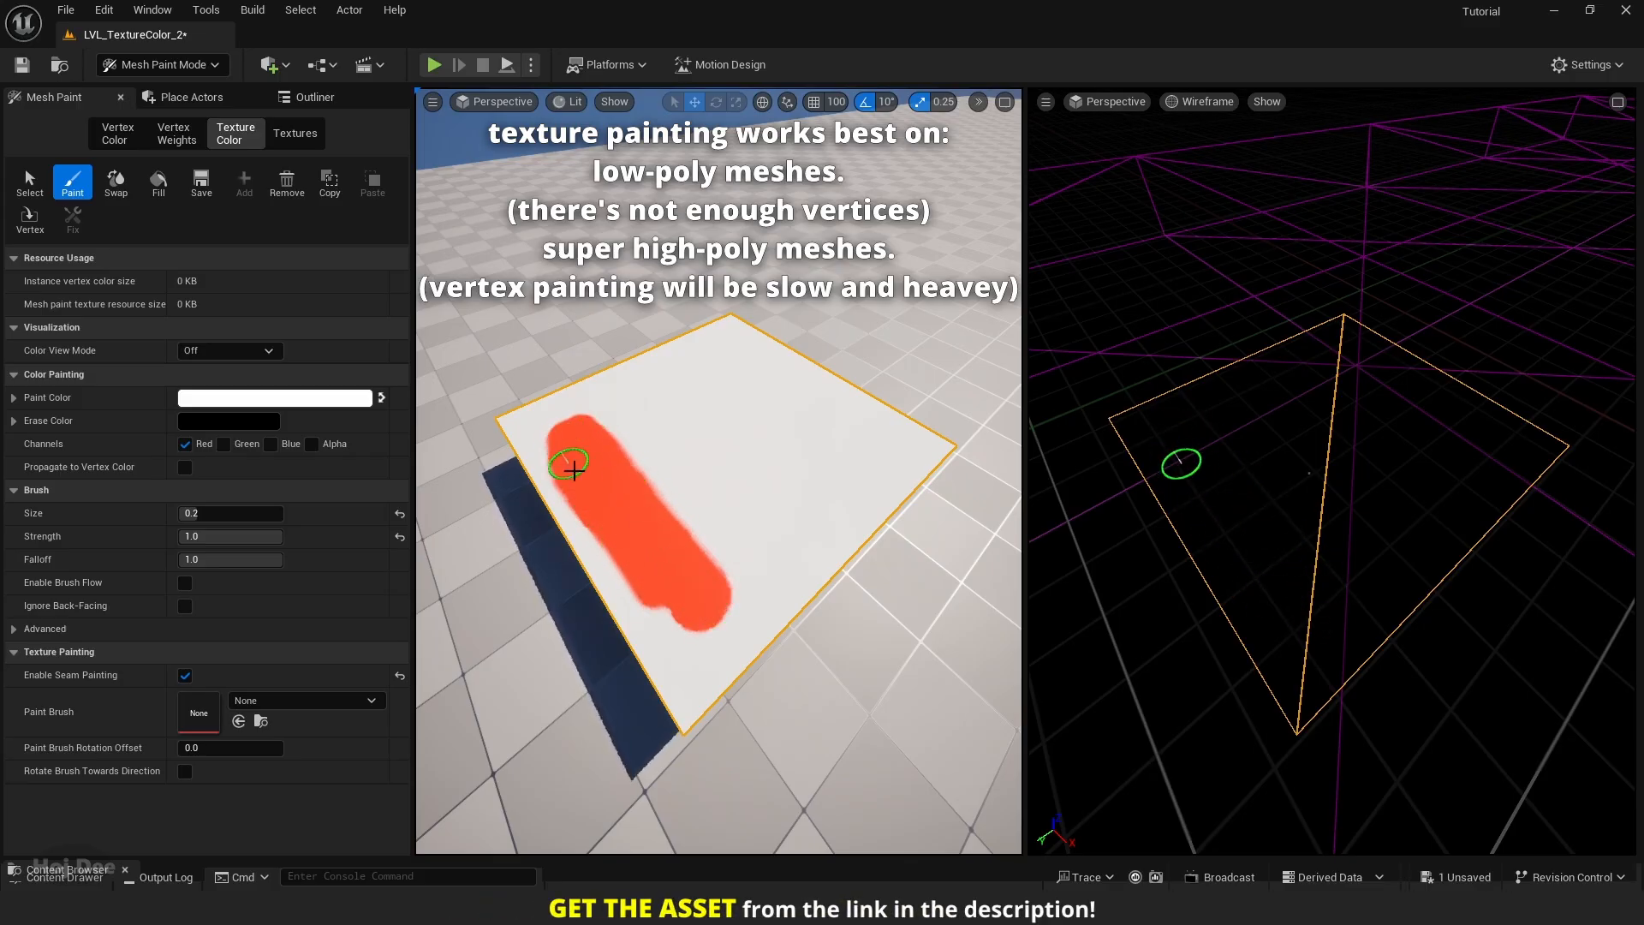
left_click(184, 444)
left_click(223, 443)
mouse_move(648, 399)
left_mouse_down()
mouse_move(771, 534)
mouse_move(690, 426)
mouse_move(708, 422)
mouse_move(781, 506)
mouse_move(745, 437)
mouse_move(661, 381)
left_mouse_up()
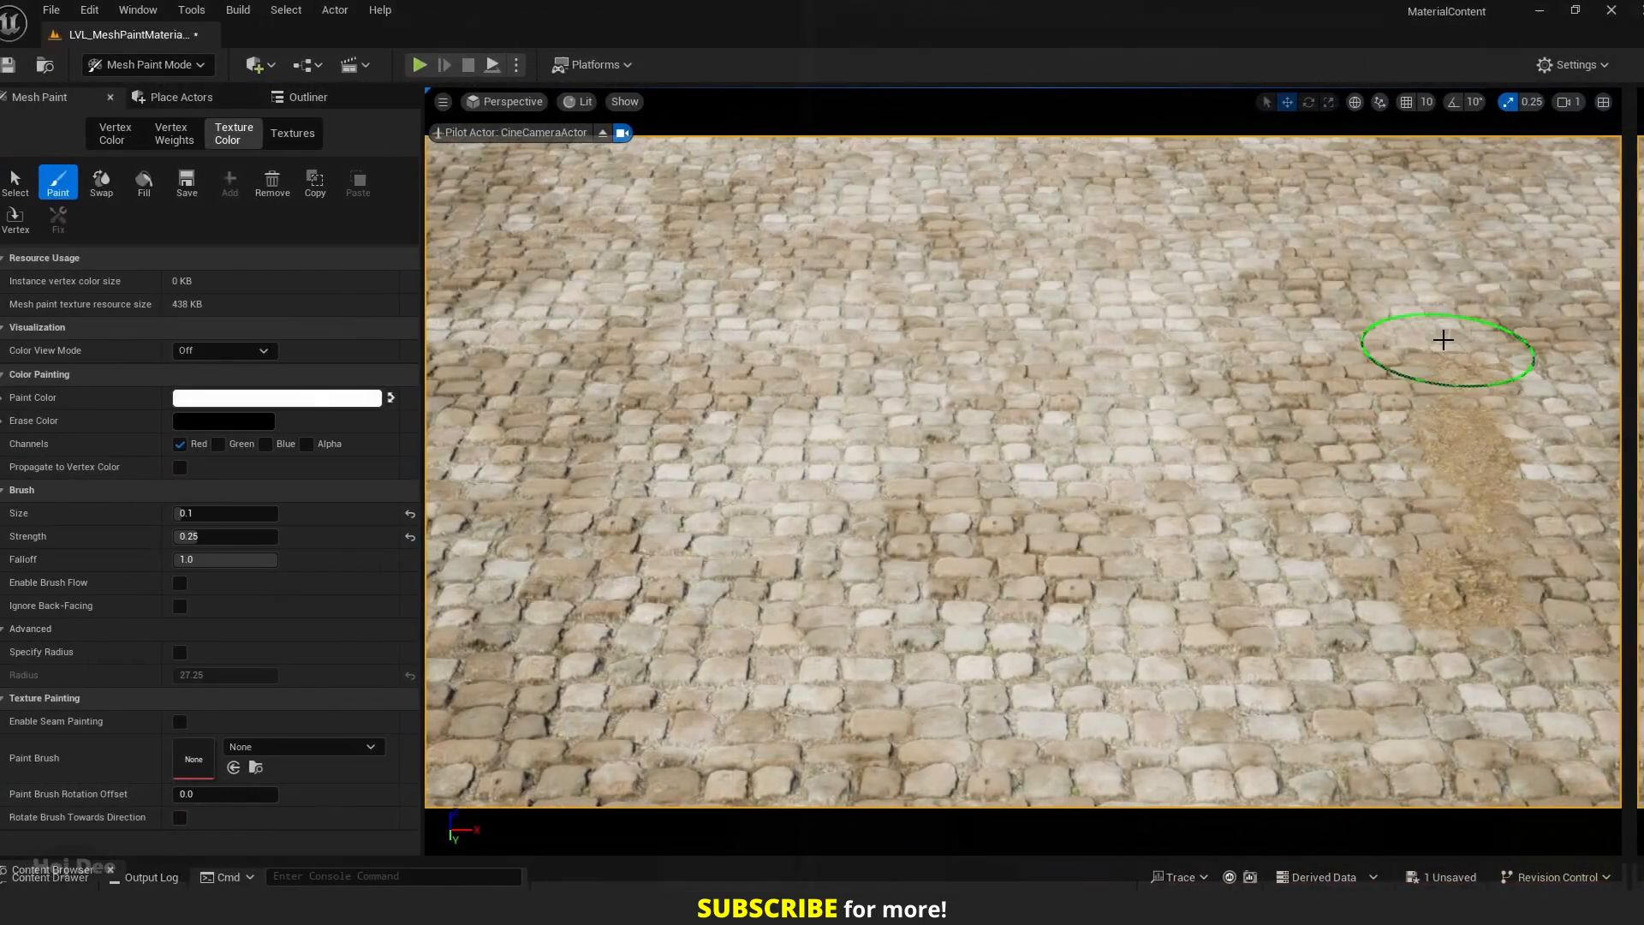
Paint a sand patch on the right of the cobblestone ground in the Red channel and a snow strip down its middle in Green only.
mouse_move(1450, 341)
left_mouse_down()
mouse_move(1394, 448)
mouse_move(1353, 467)
left_mouse_up()
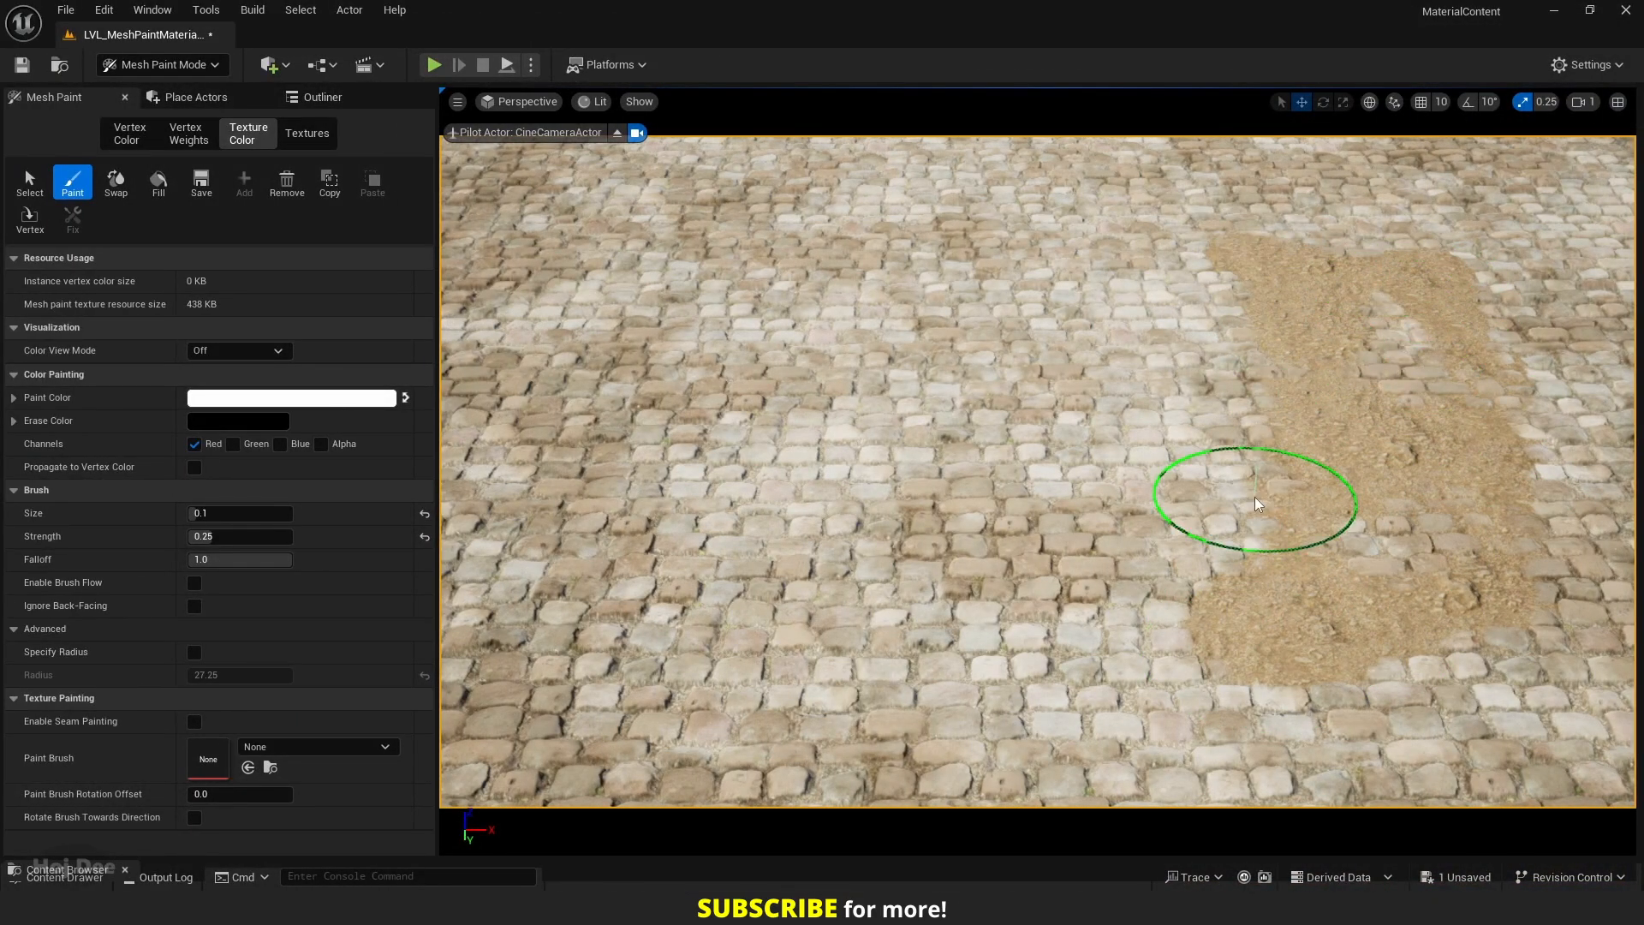
left_click(194, 444)
left_click(233, 444)
mouse_move(1006, 672)
left_mouse_down()
mouse_move(979, 596)
mouse_move(1071, 308)
mouse_move(1077, 230)
left_mouse_up()
mouse_move(928, 255)
left_mouse_down()
mouse_move(932, 426)
mouse_move(1013, 745)
mouse_move(1167, 331)
mouse_move(996, 213)
mouse_move(800, 514)
left_mouse_up()
Restrict painting to the Blue channel and paint a puddle strip along the left part of the cobblestone ground.
left_click(233, 444)
left_click(280, 443)
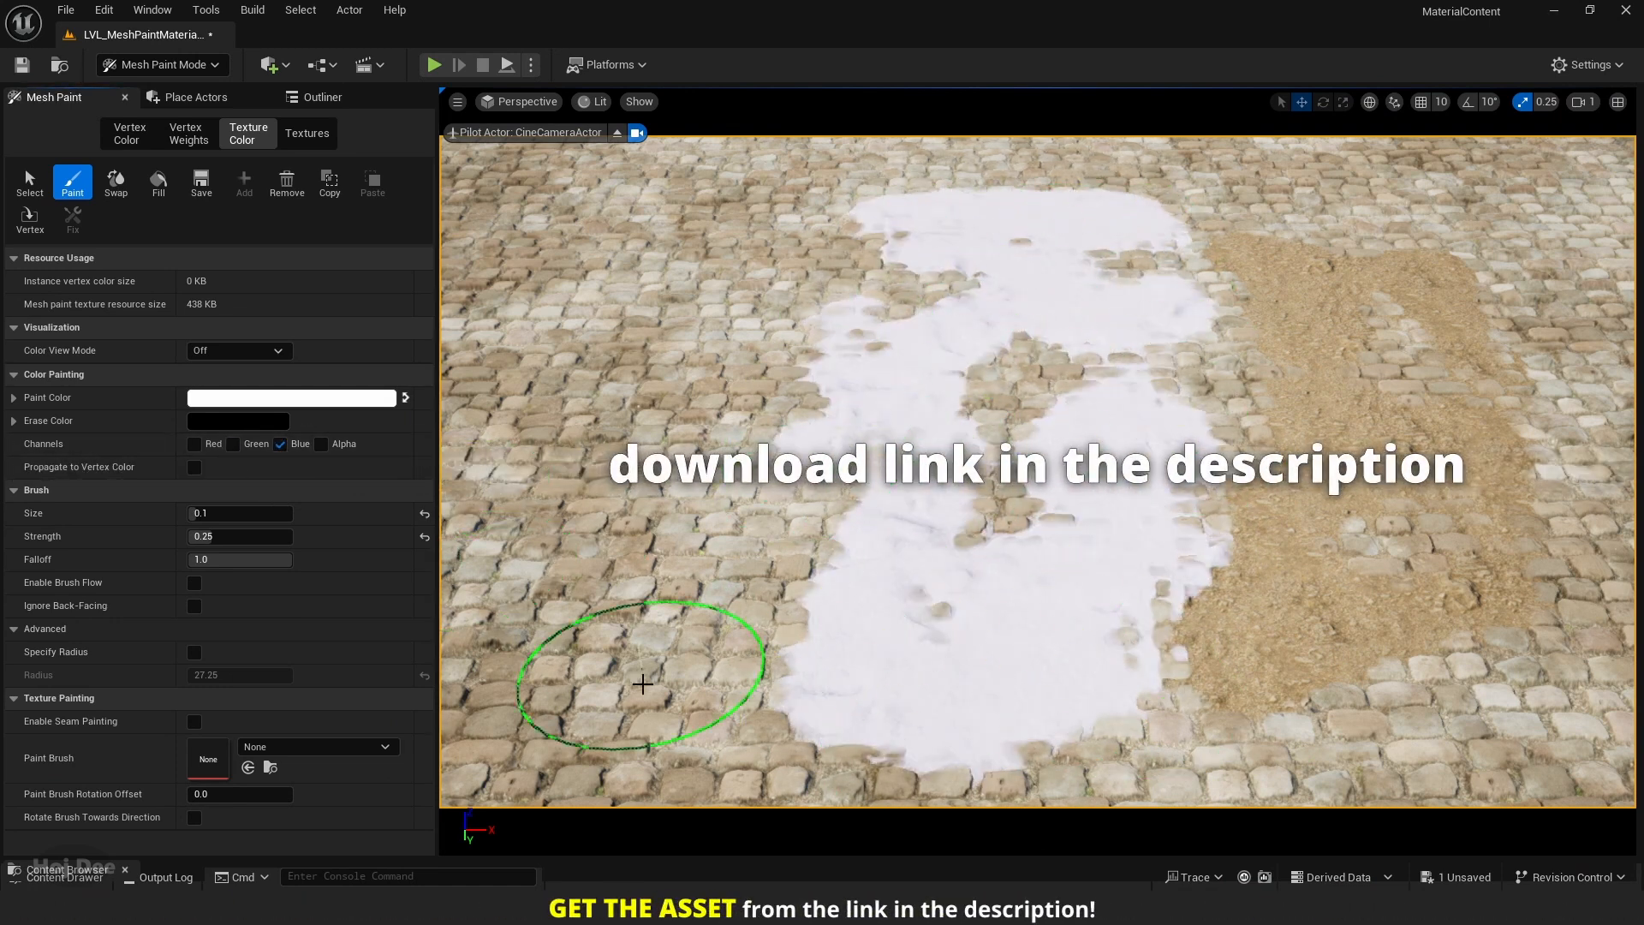
left_click_drag(642, 679, 620, 485)
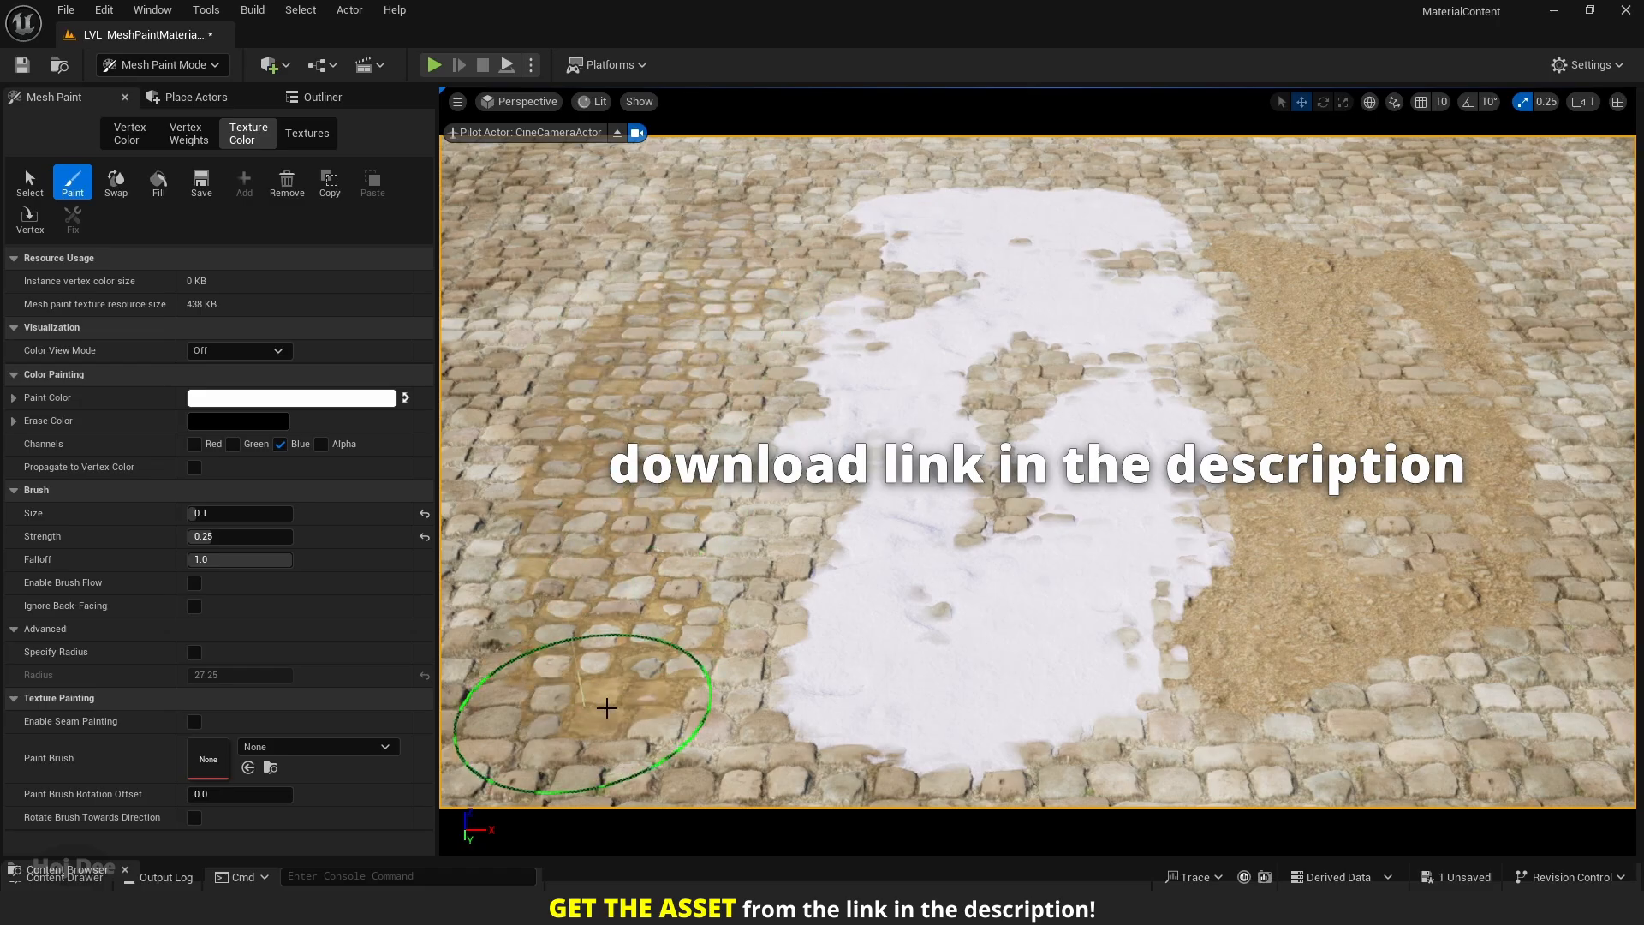